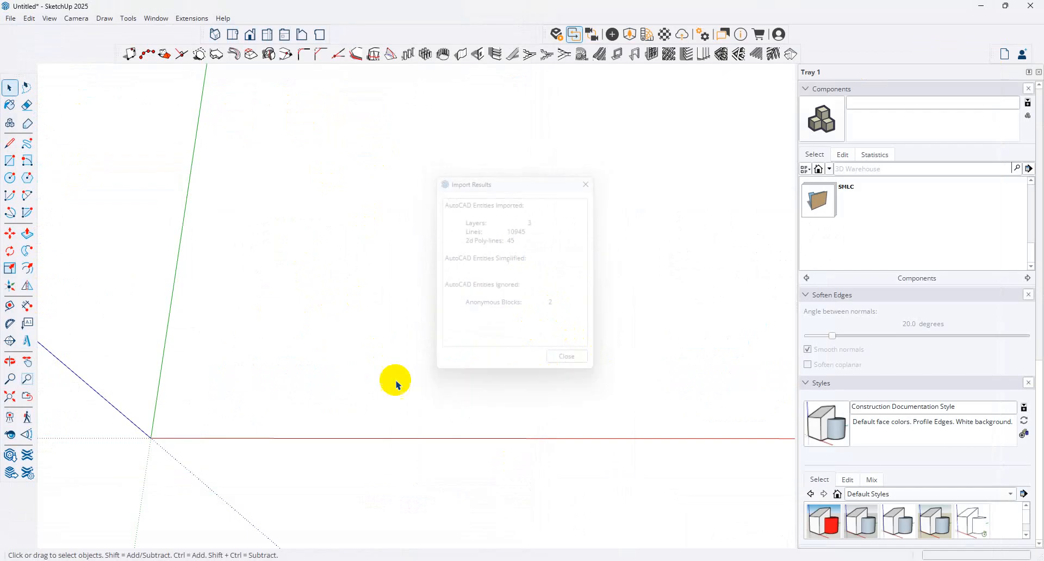
Trace the exterior wall beside the conference table with a rectangle from its back outer corner to its front inner corner.
scroll(333, 333, down, 3)
middle_drag(426, 319, 542, 316)
scroll(336, 311, up, 3)
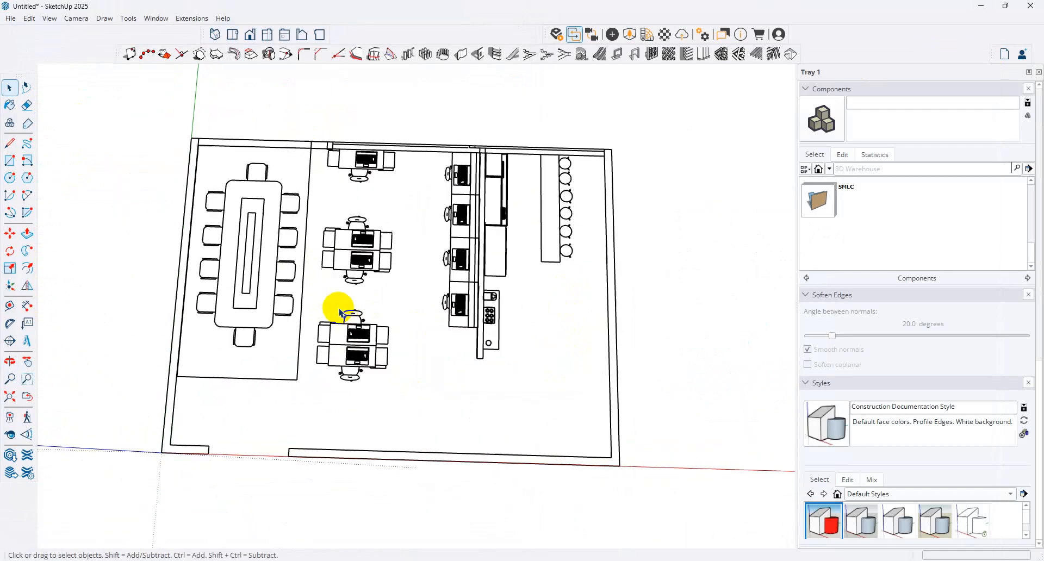
middle_drag(329, 330, 417, 296)
scroll(424, 295, down, 2)
middle_drag(752, 218, 694, 189)
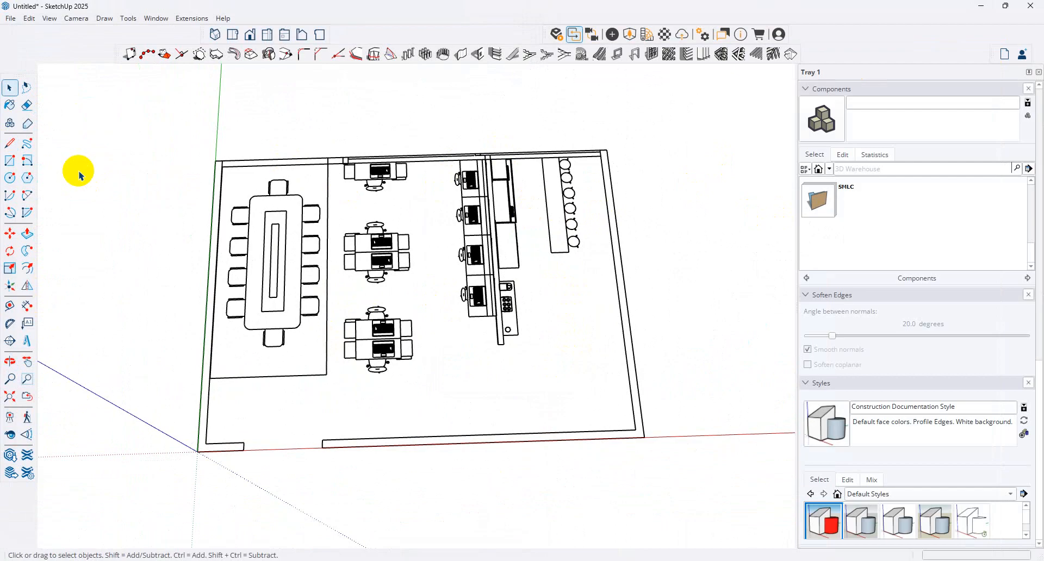
click(10, 143)
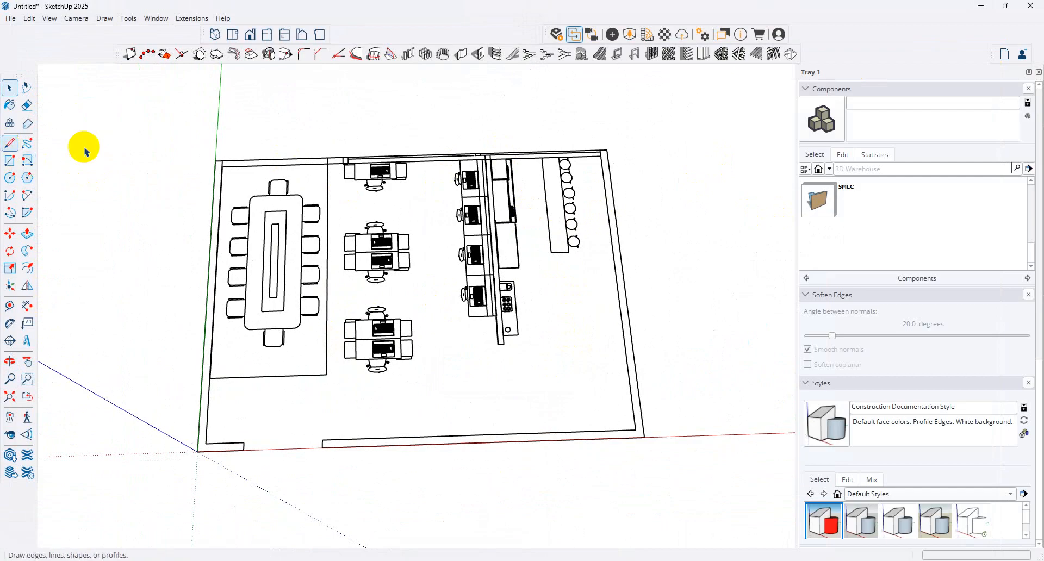
click(8, 175)
scroll(234, 168, up, 1)
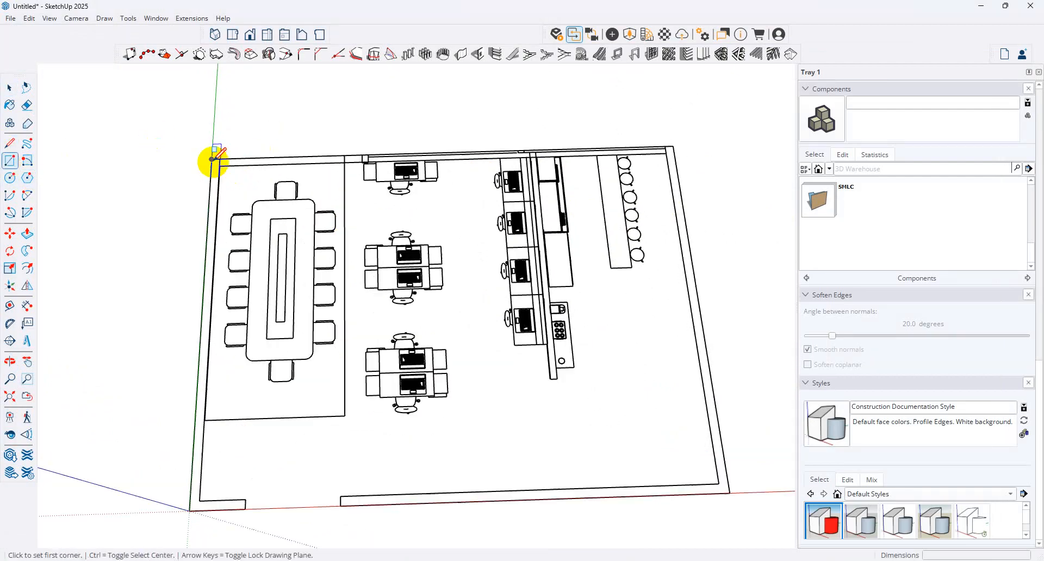
click(212, 159)
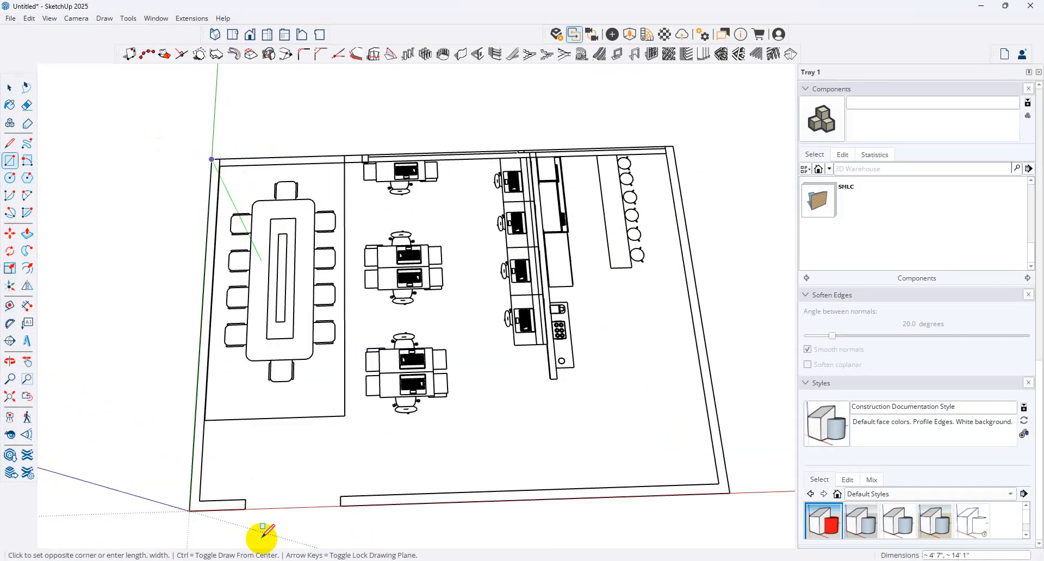
click(199, 500)
Trace the front wall segments on both sides of the entrance with rectangles, the short one about 3' 10" by 8".
click(190, 501)
click(245, 509)
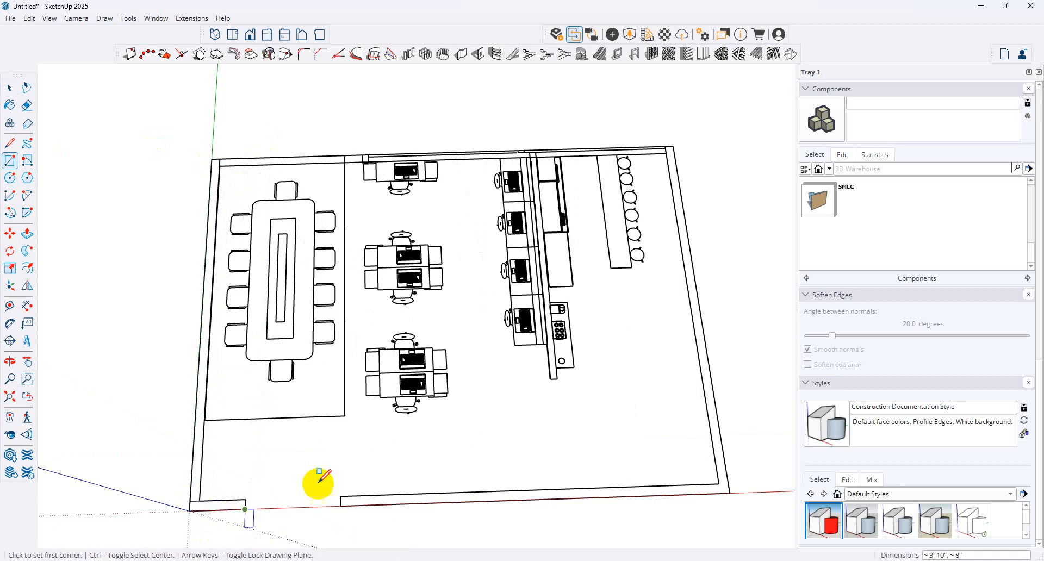
click(341, 497)
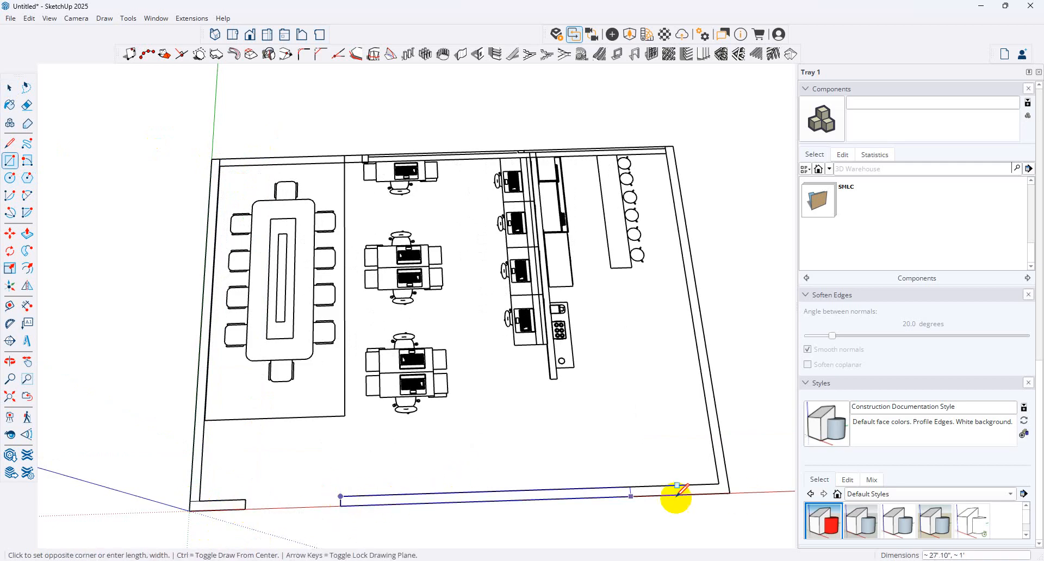
click(729, 493)
Try to trace the end wall beside the bar stools with a rectangle from its front inner corner to the back corner.
click(719, 483)
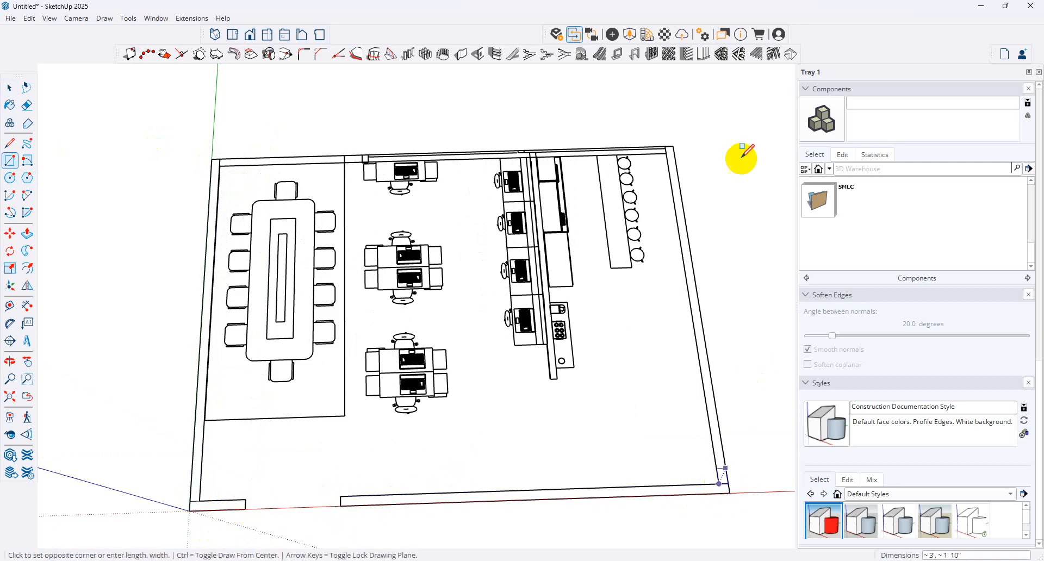
middle_drag(610, 140, 758, 379)
scroll(685, 326, up, 5)
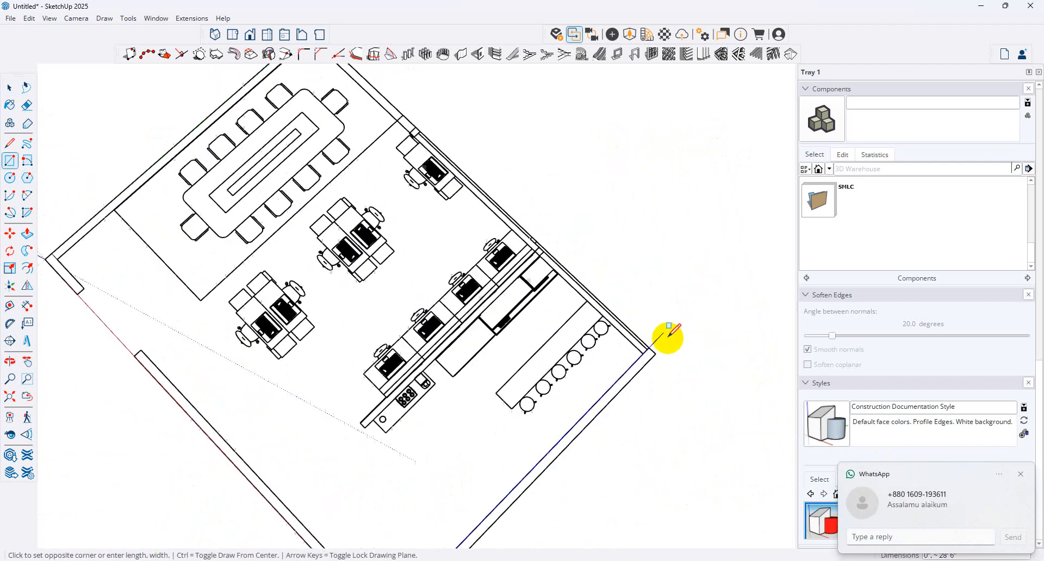
click(658, 372)
Trace the long back wall section from the bar-side corner to the window jamb with a rectangle about 24' 1" by 8".
click(636, 357)
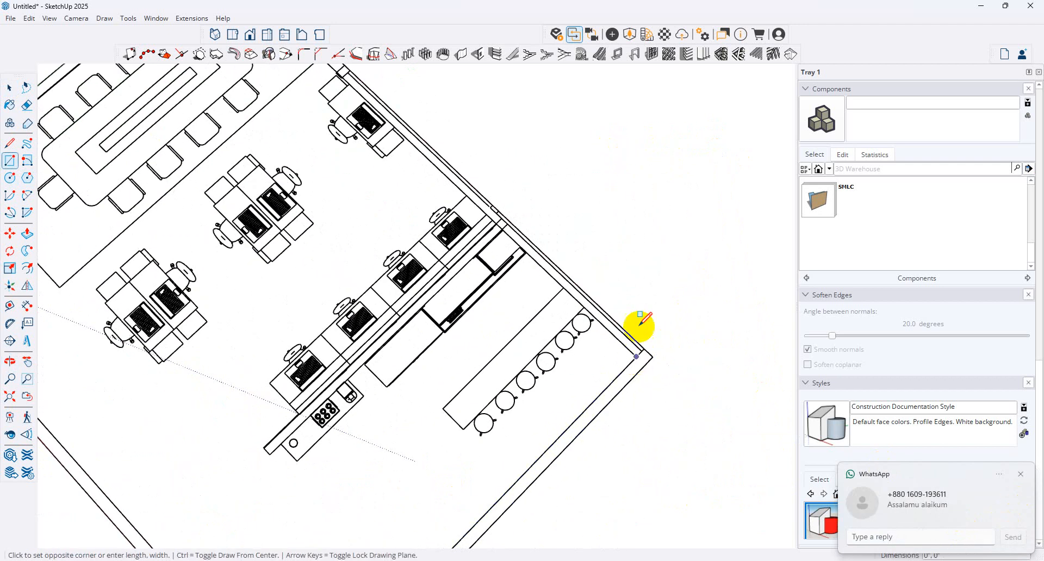
scroll(690, 364, down, 4)
scroll(471, 173, up, 3)
scroll(472, 170, up, 2)
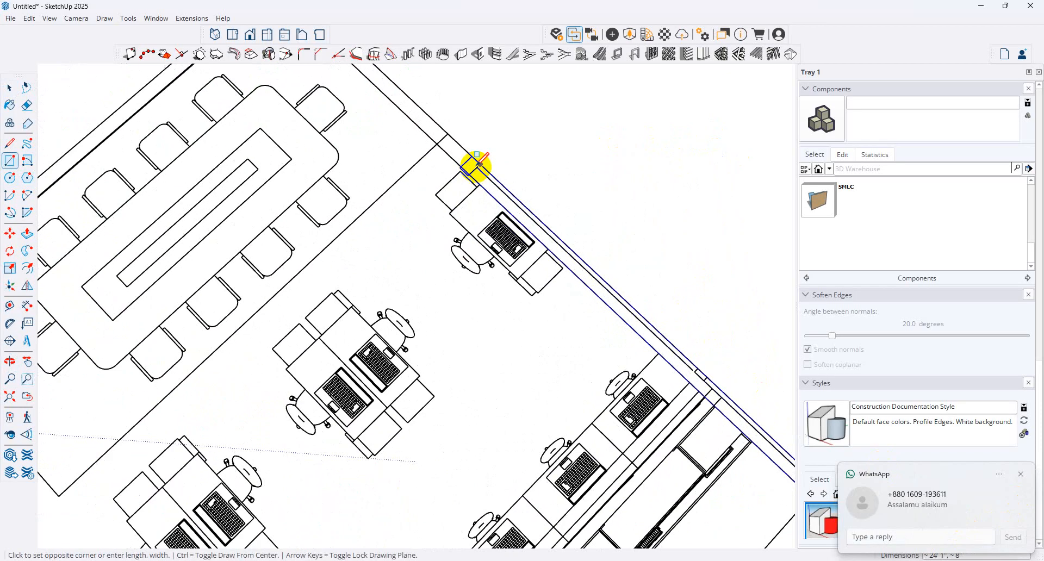
click(481, 164)
click(462, 167)
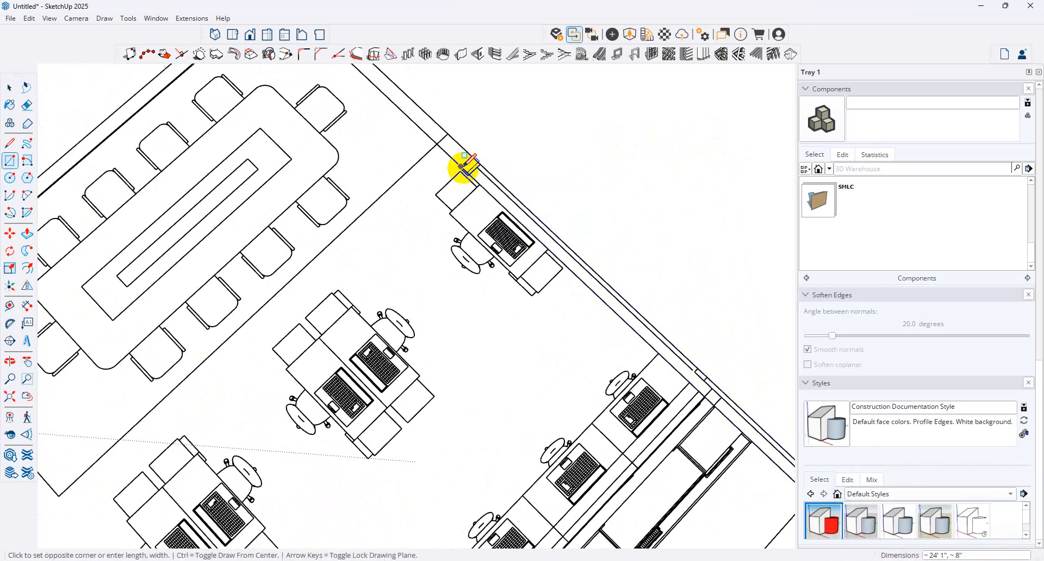
click(480, 163)
Draw a rectangle about 26' 11" by 8" over the full length of the conference-side exterior wall.
scroll(553, 250, down, 5)
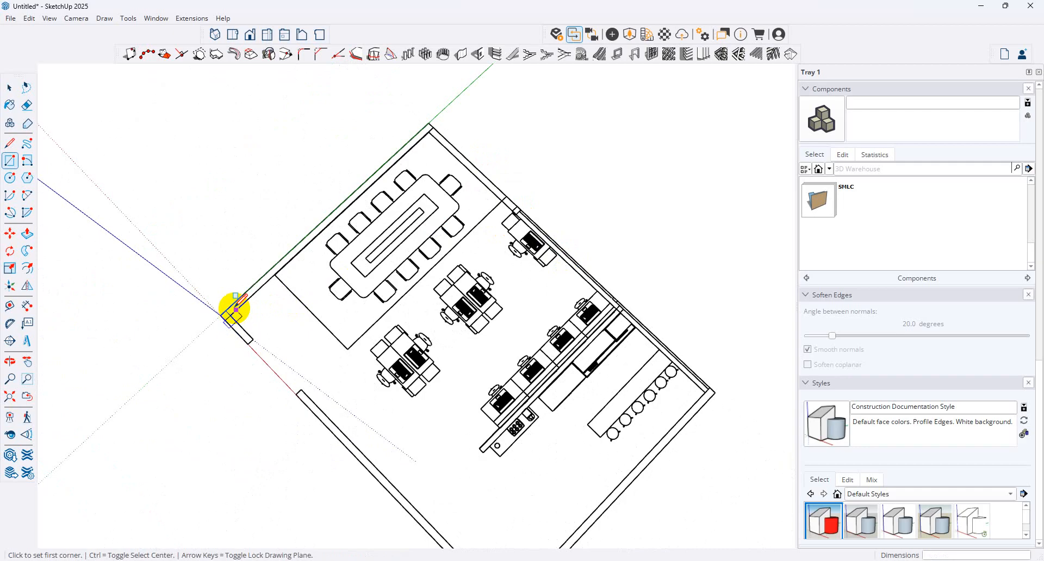
click(230, 314)
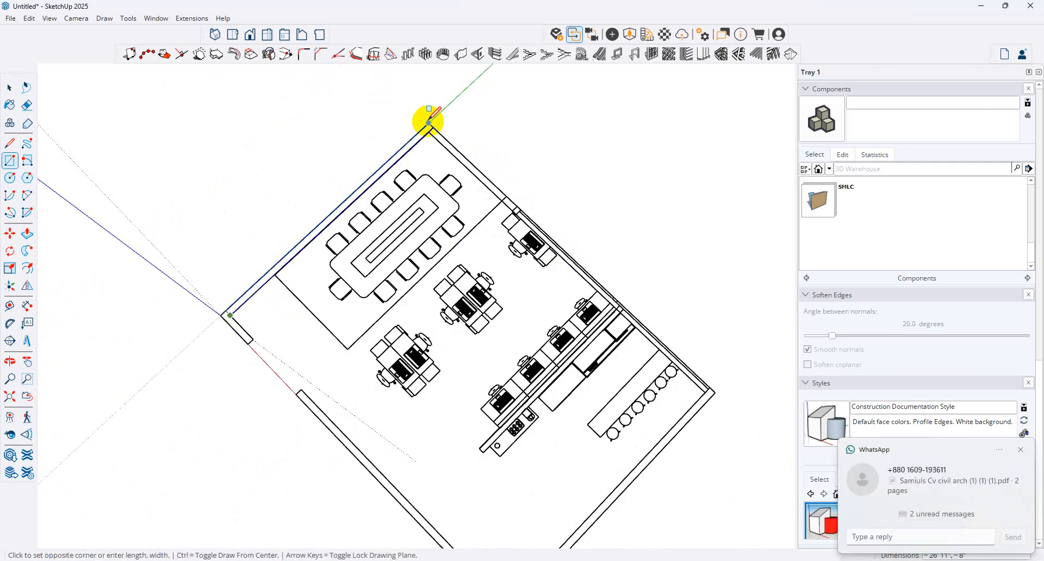
click(429, 123)
Trace the back wall behind the conference room, about 10' by 8", and the adjoining pier, about 1' 5" by 8", with rectangles.
scroll(464, 156, up, 5)
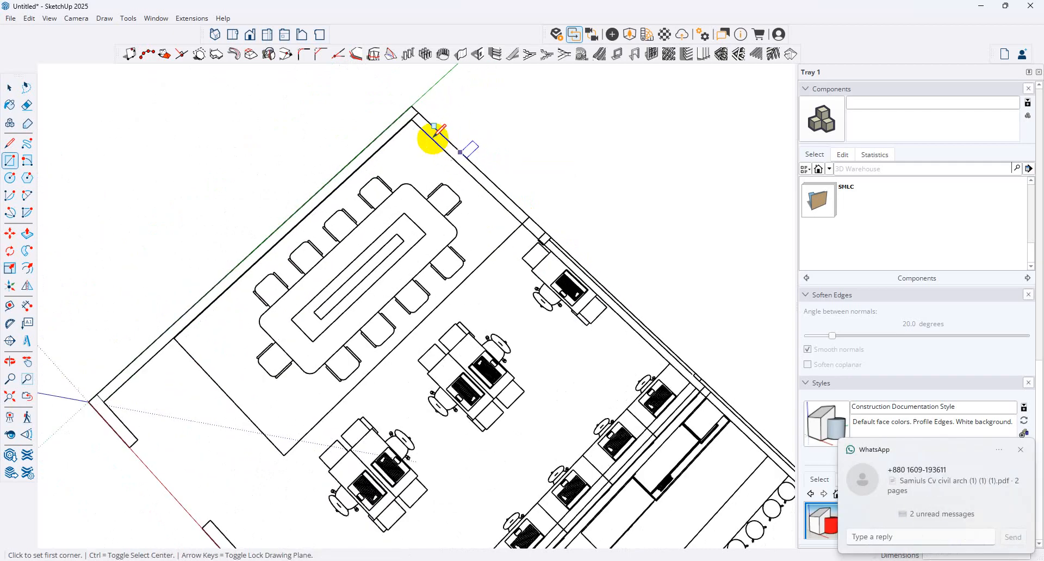
click(411, 119)
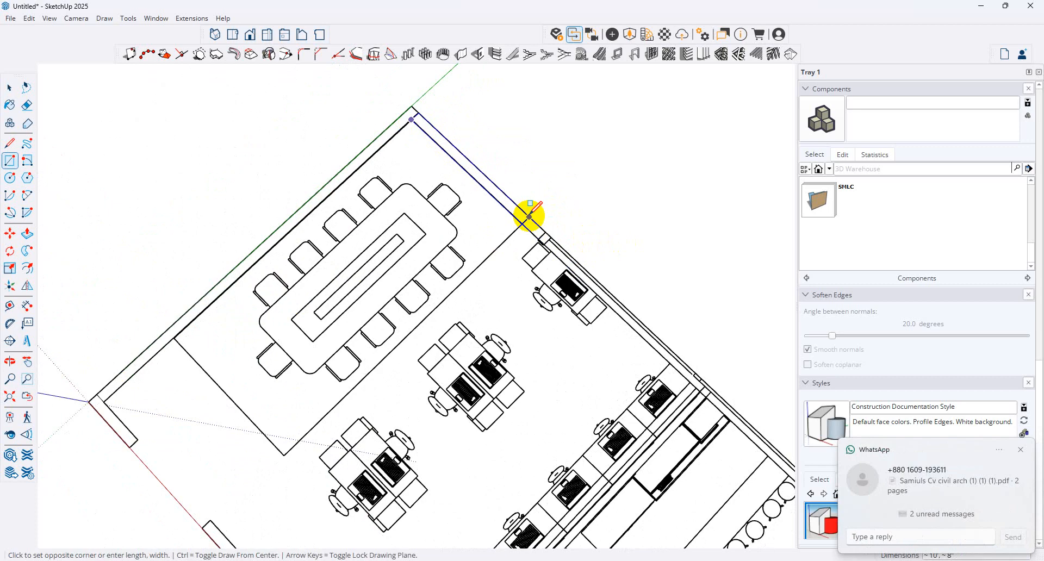
click(545, 224)
click(526, 224)
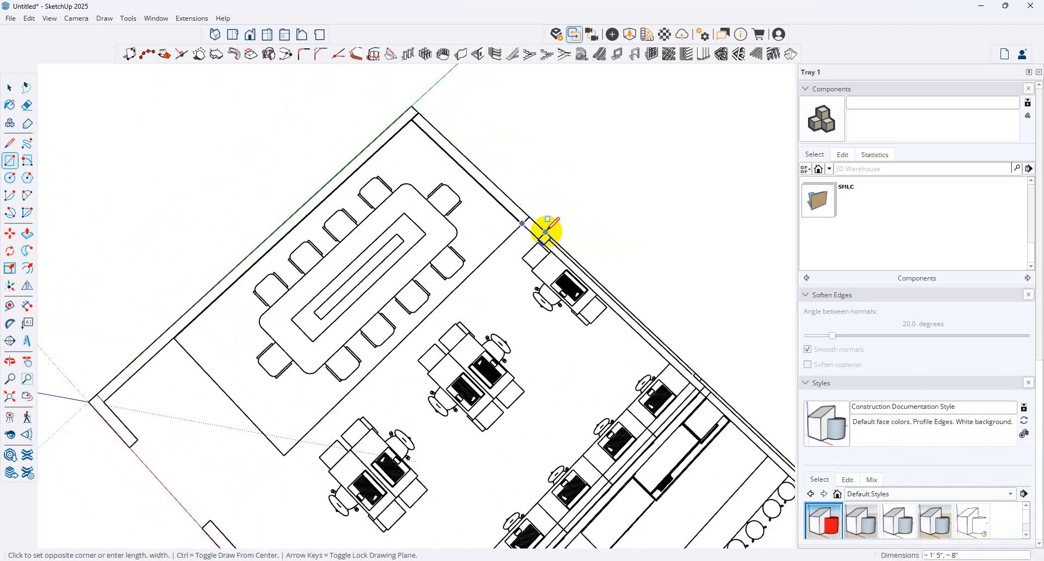
click(544, 234)
Draw a rectangle about 6" by 9" over the small jamb between the back wall pier and the window strip.
scroll(538, 239, up, 6)
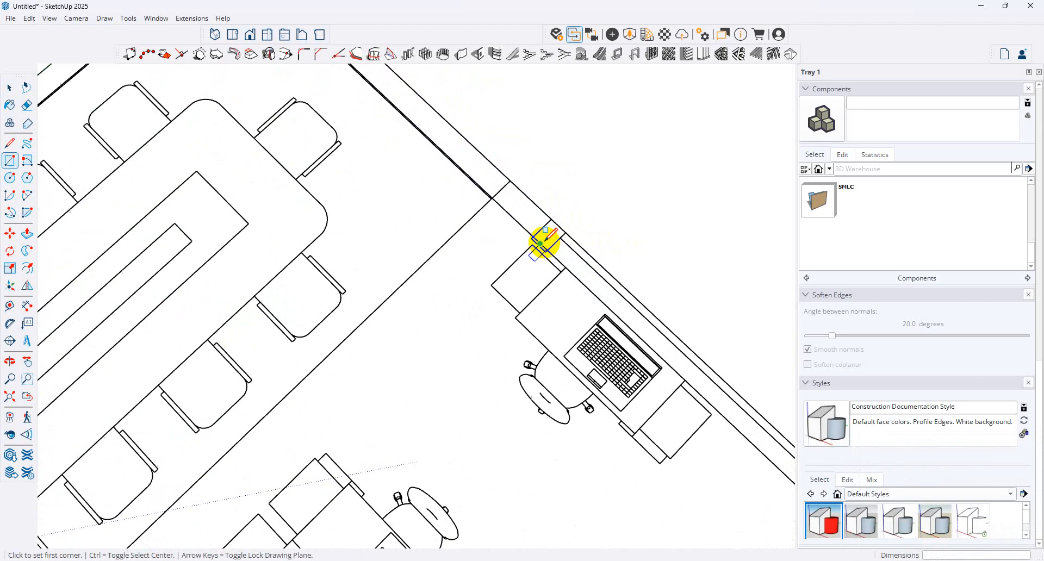
click(531, 239)
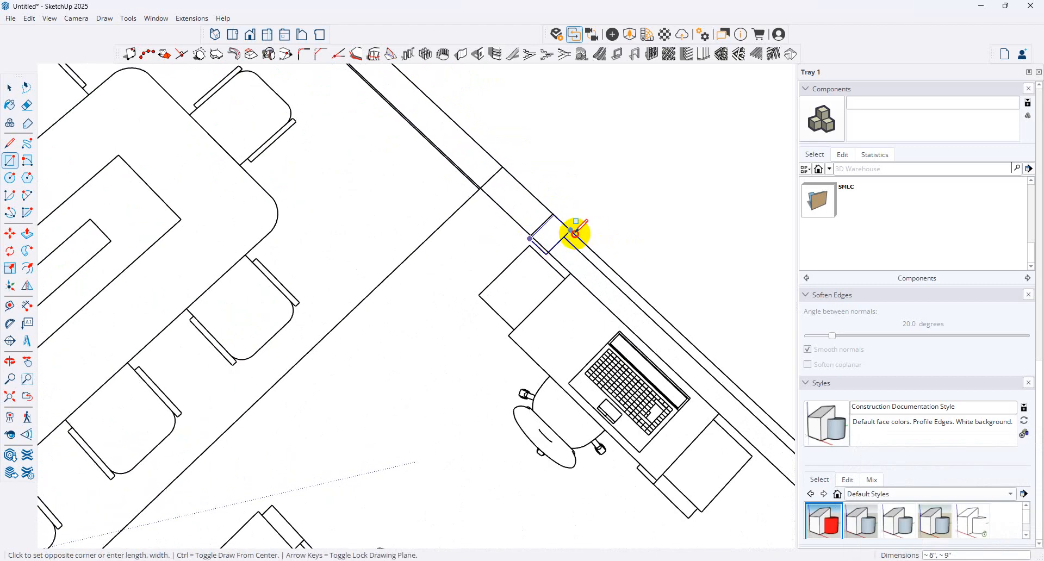
click(575, 234)
Extrude the conference-side exterior wall face upward to a height of 9' 6" with Push/Pull.
scroll(479, 218, down, 10)
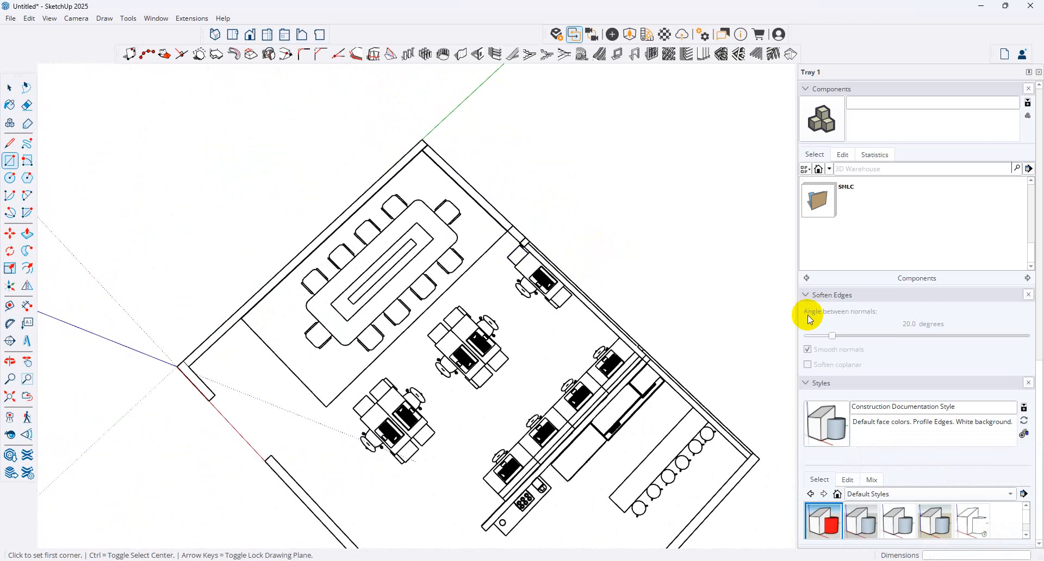
middle_drag(285, 423, 386, 196)
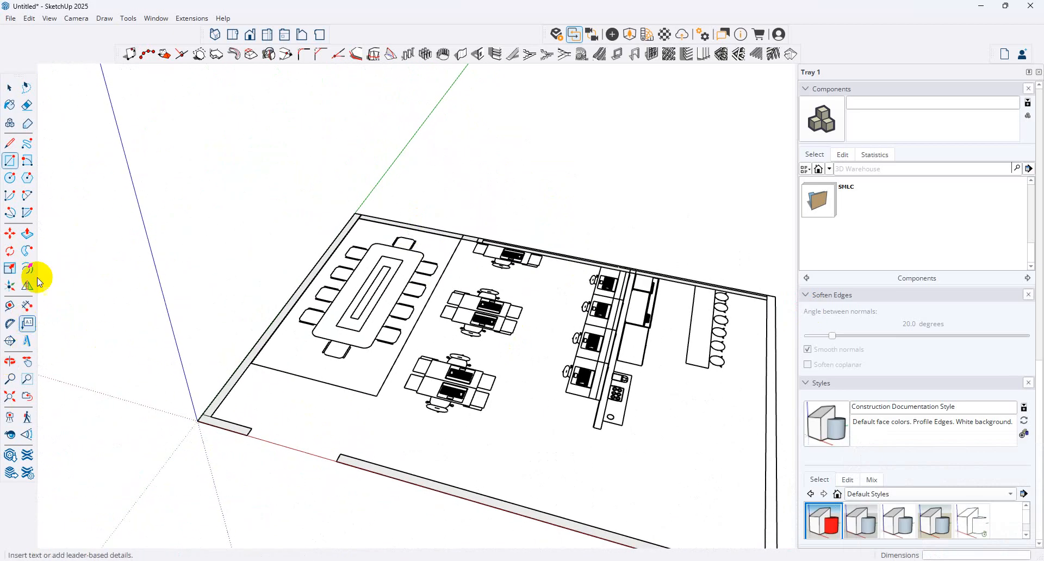
click(27, 235)
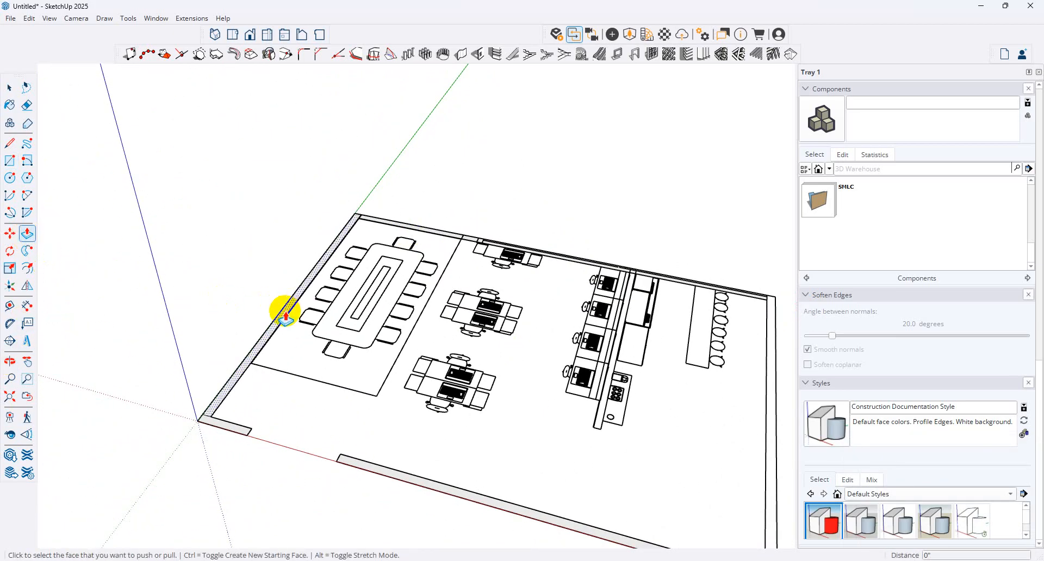
click(286, 315)
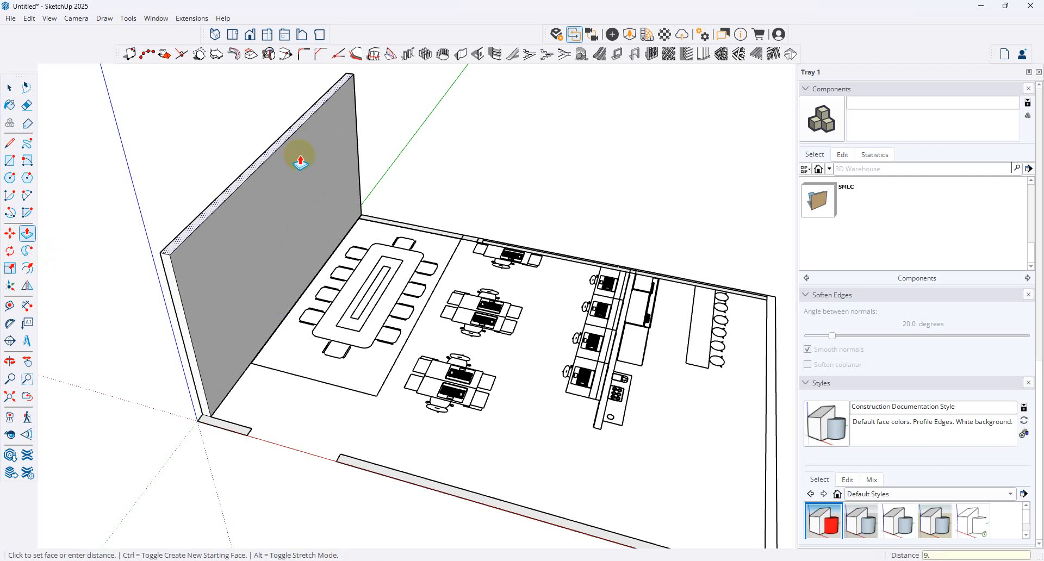
key(Return)
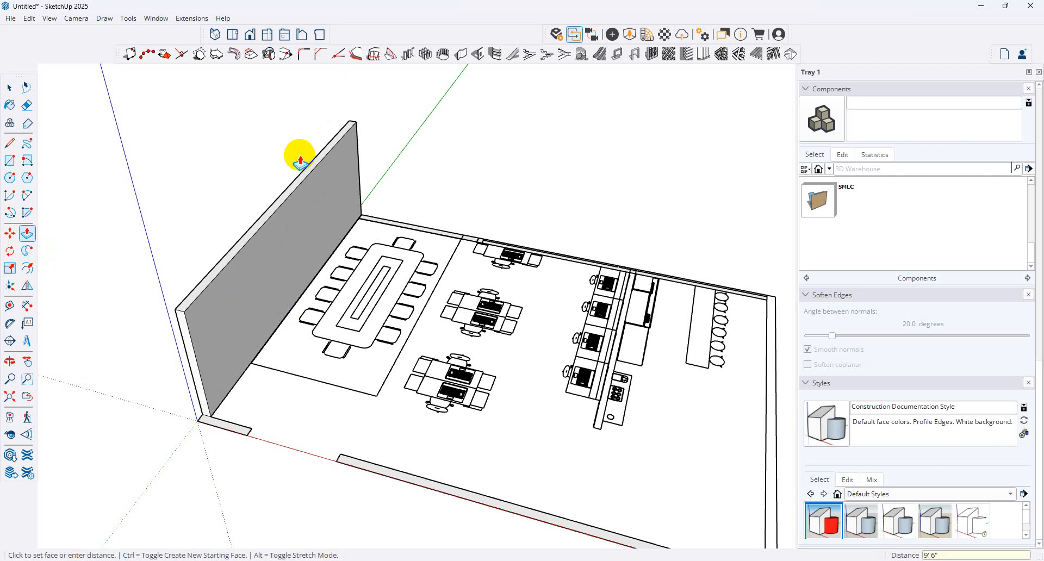
Extrude the short and long front wall segments beside the entrance to the same 9' 6" height.
scroll(232, 443, up, 1)
double_click(233, 427)
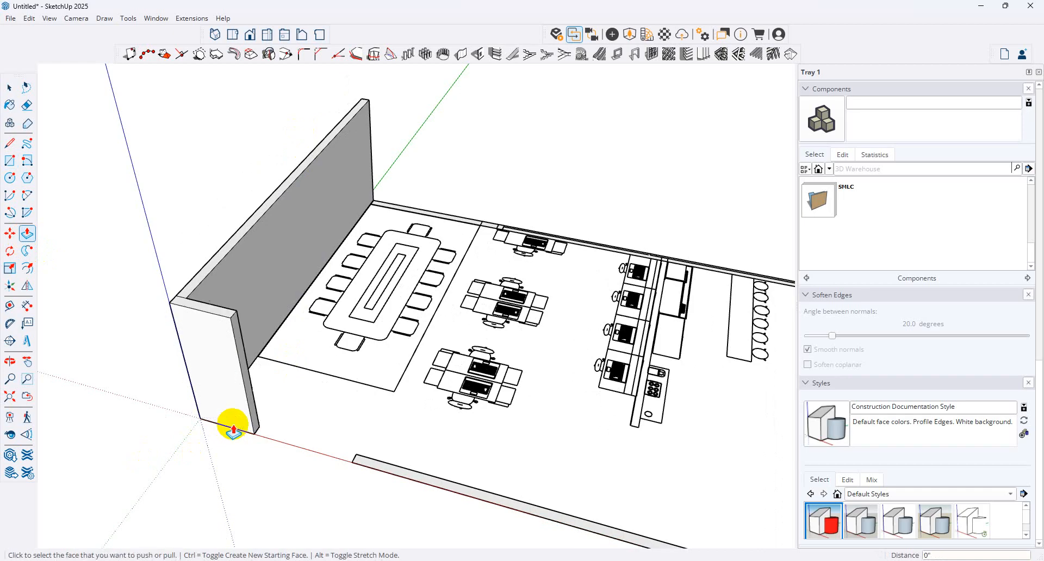
double_click(387, 466)
Draw a rectangle about 8" by 26' 11" over the unfilled end wall beside the bar stools.
scroll(292, 413, down, 2)
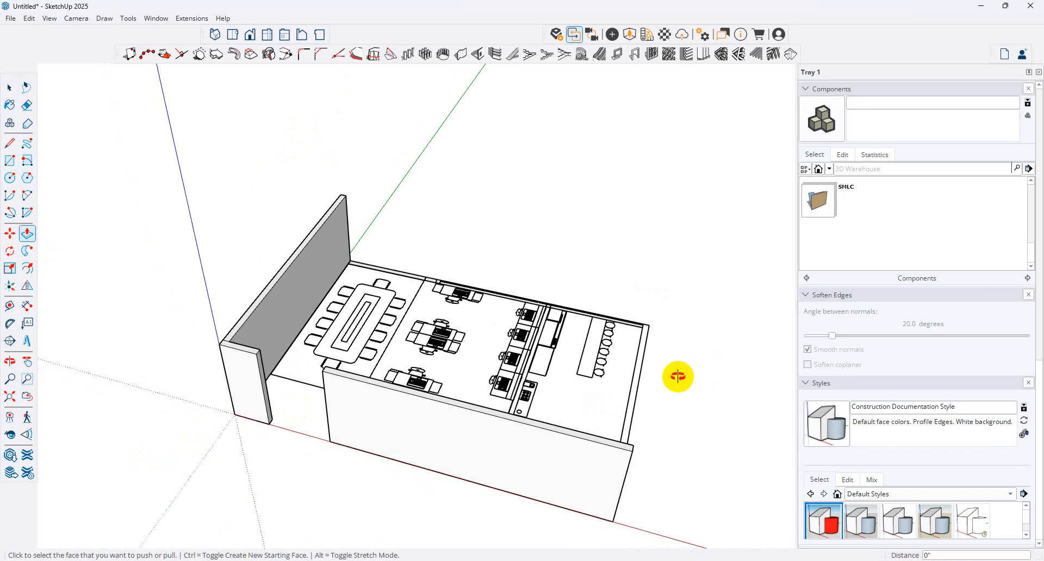
middle_drag(676, 377, 149, 415)
scroll(149, 419, up, 3)
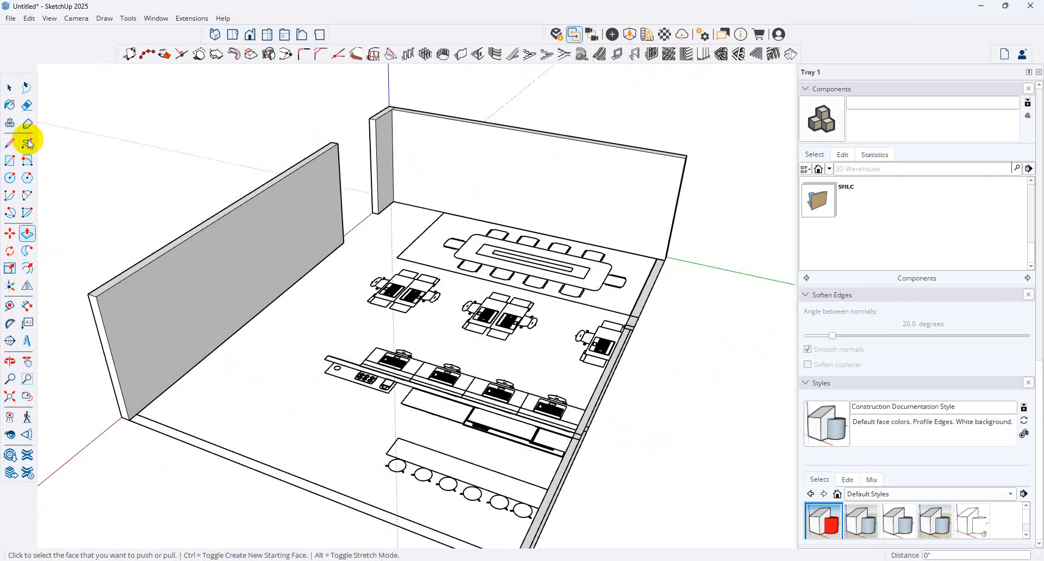
click(10, 160)
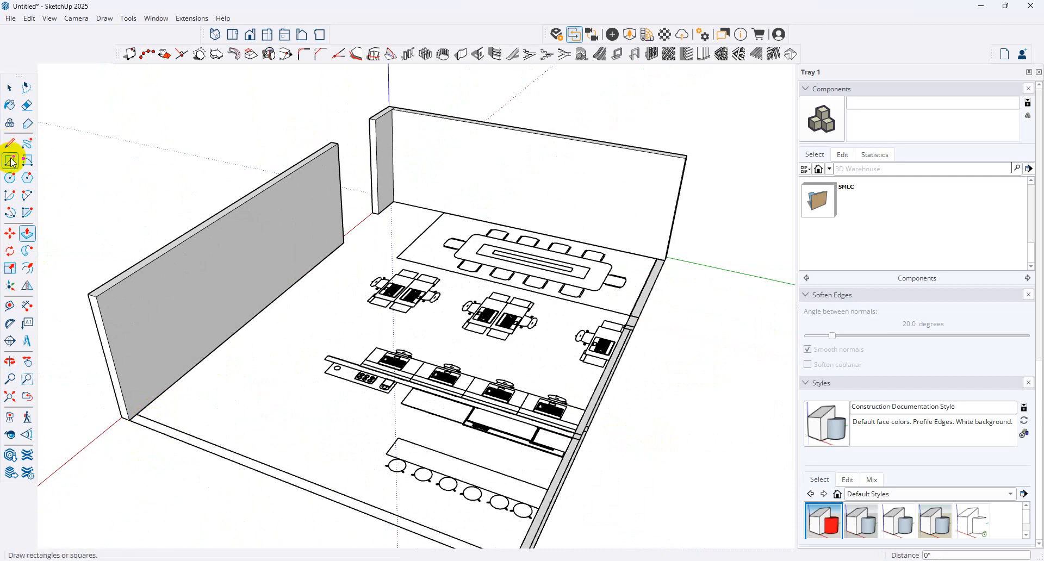
click(136, 413)
scroll(497, 422, down, 3)
scroll(511, 521, up, 4)
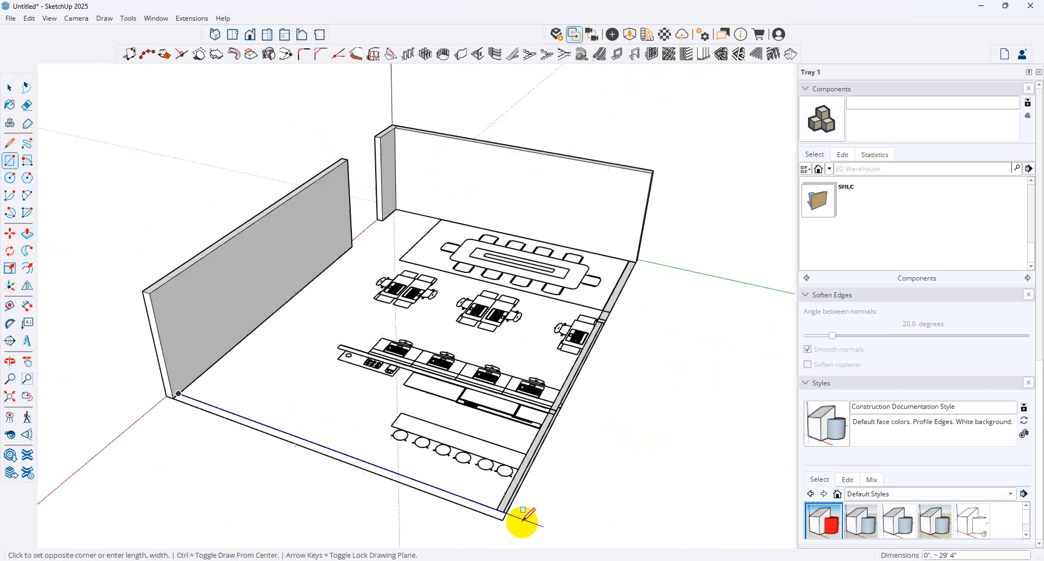
click(499, 519)
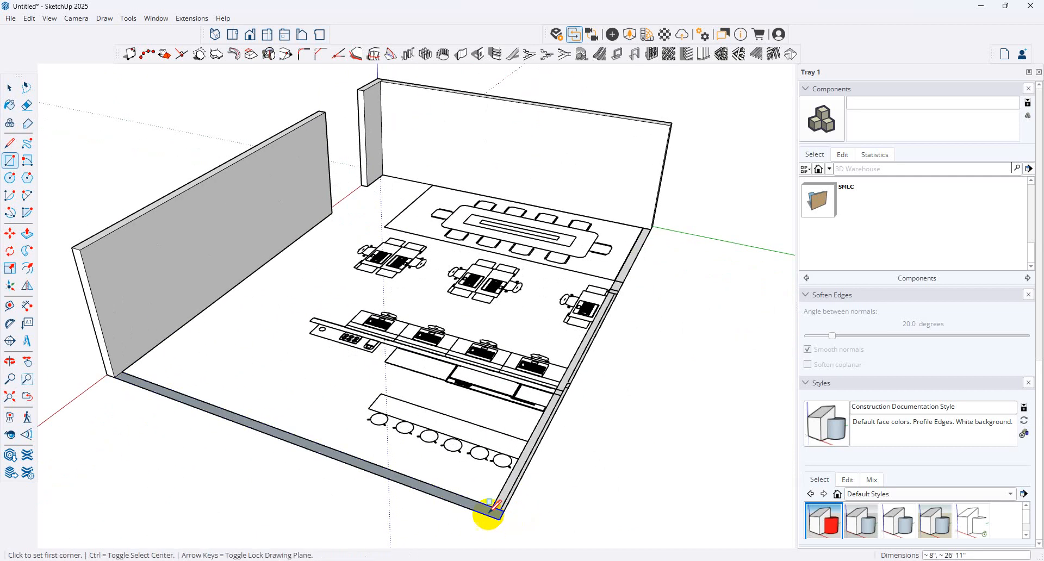
Extrude the end wall beside the bar stools 9' 6" upward, matching the top of the adjacent front wall.
click(27, 233)
click(203, 414)
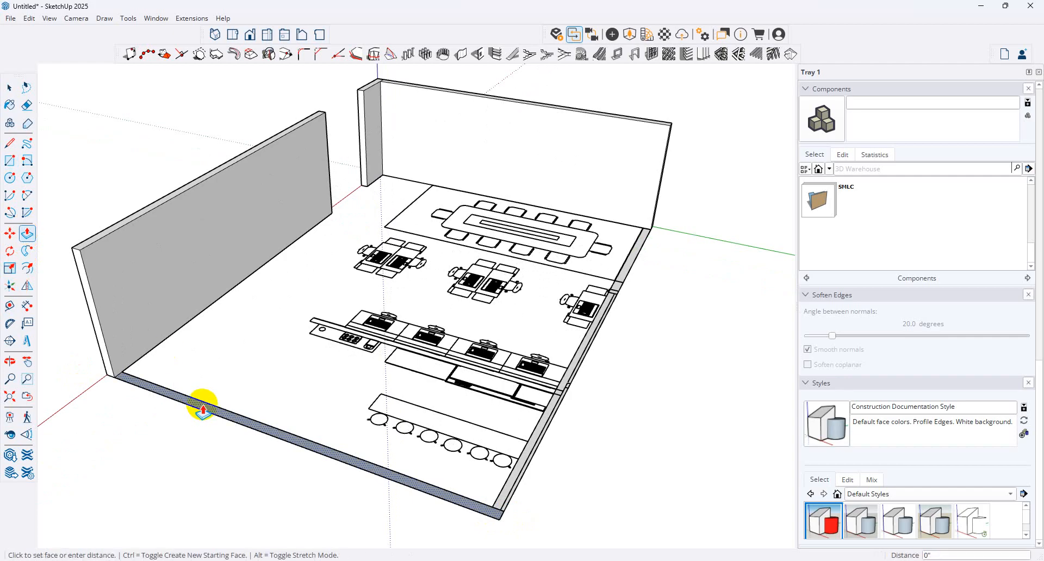
click(72, 248)
Extrude the back wall pier next to the conference room upward to match the top of the conference-side wall.
middle_drag(571, 380, 561, 380)
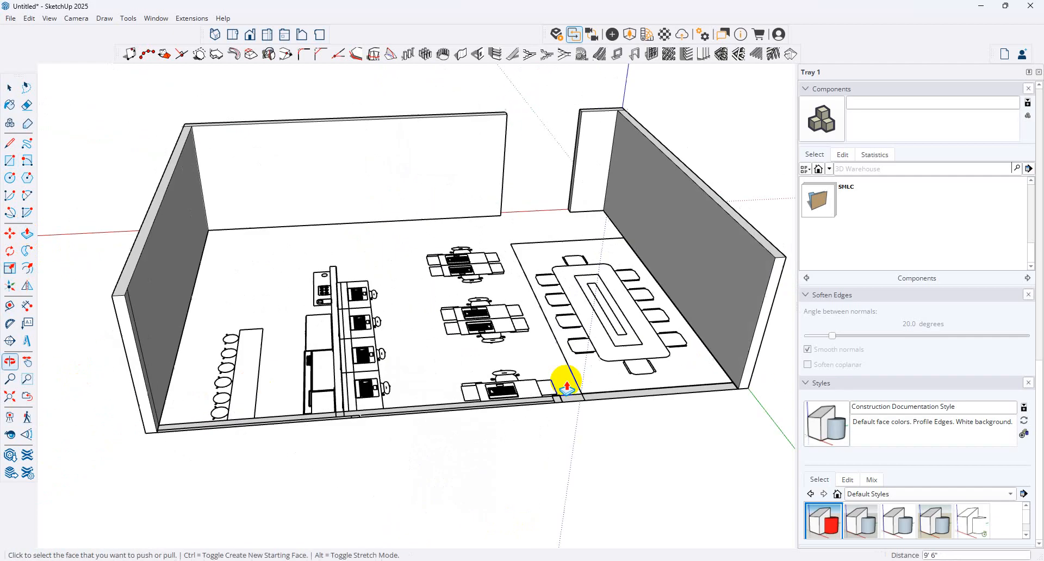
double_click(571, 398)
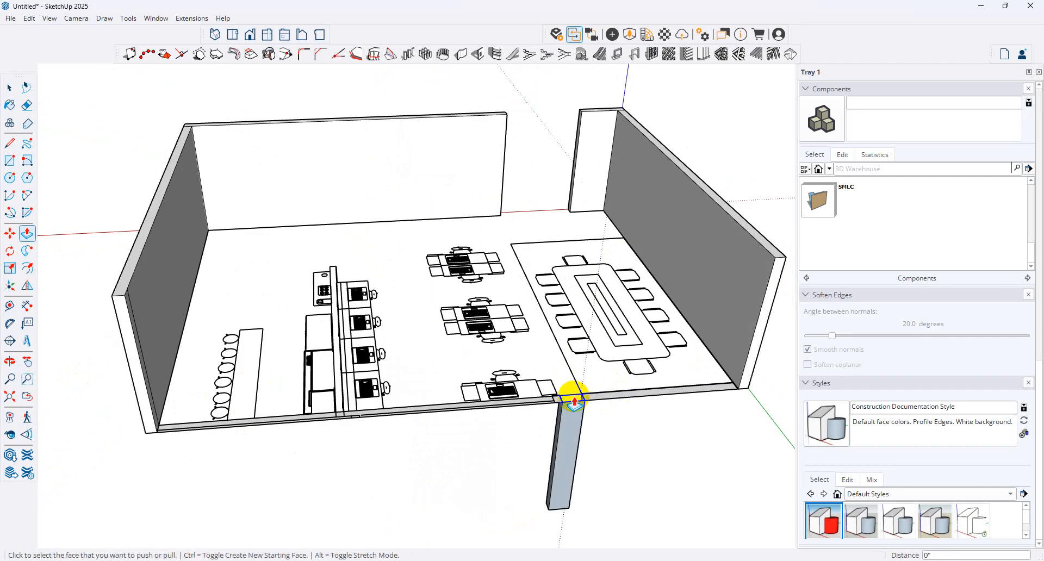
key(ctrl+z)
click(577, 399)
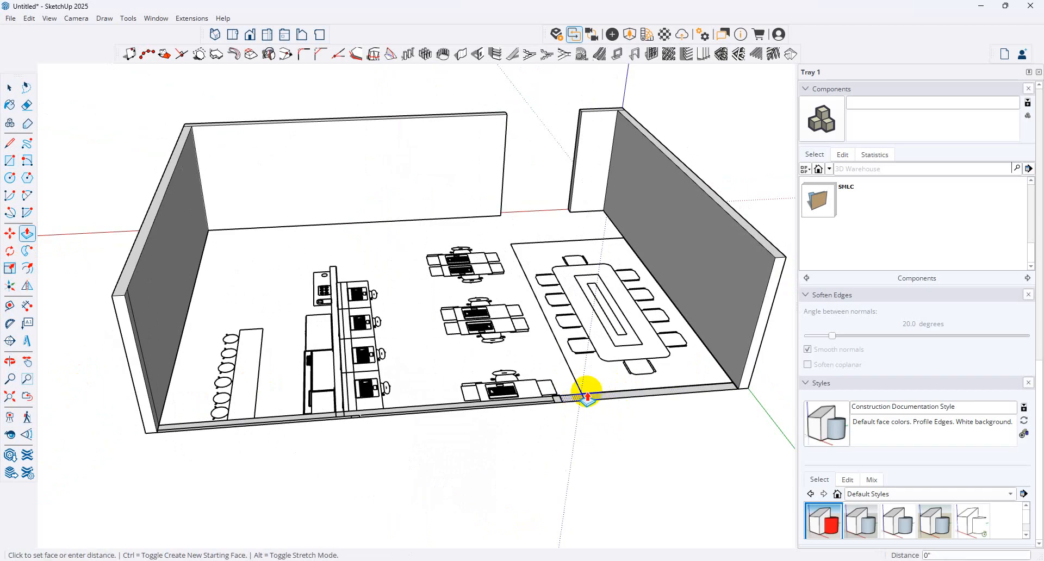
click(772, 259)
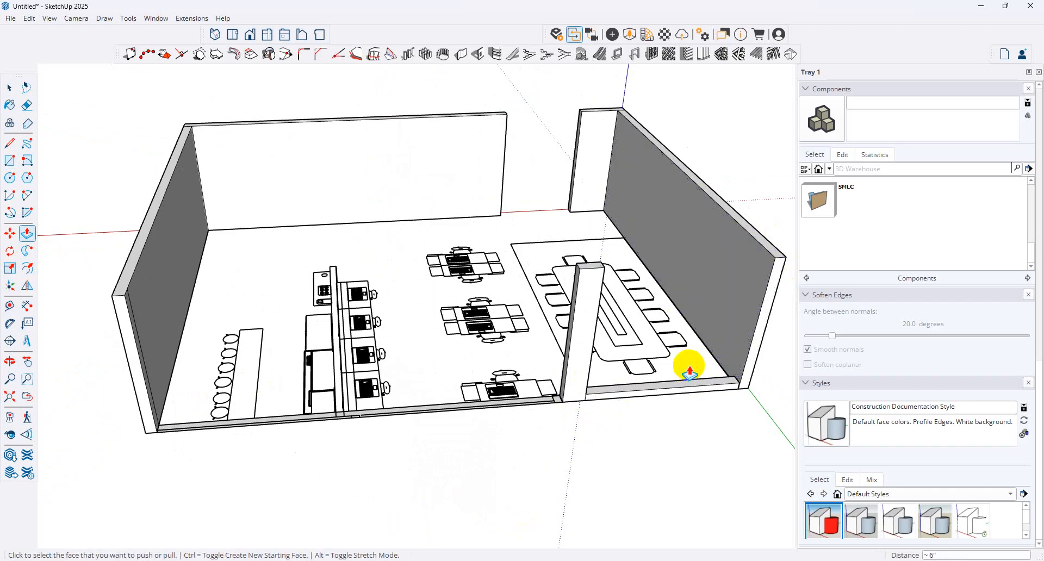
Extrude the low back wall section between the pier and the conference-side wall up to the top of the pier.
scroll(665, 387, up, 3)
click(643, 389)
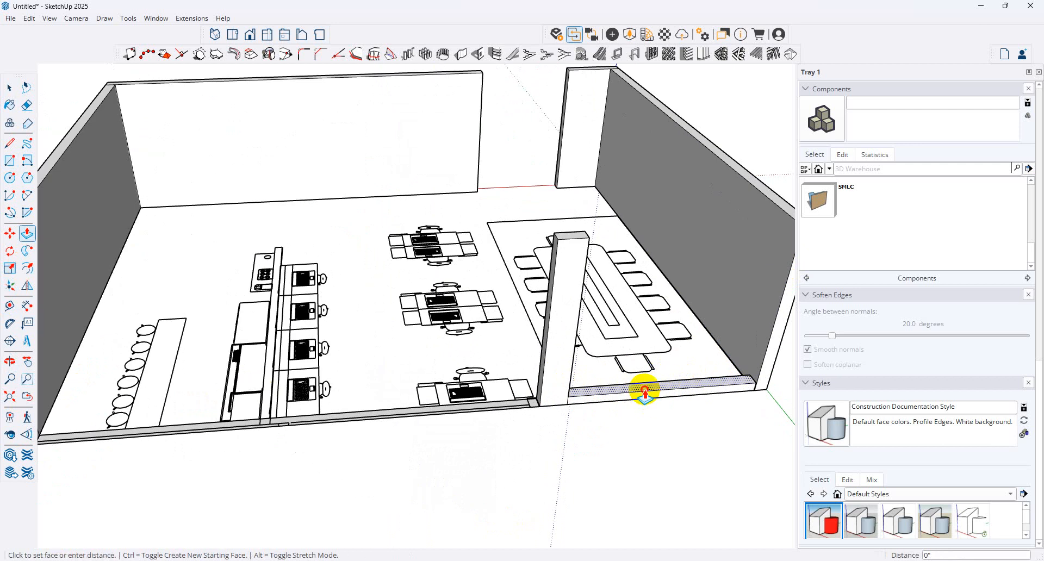
click(573, 239)
scroll(458, 305, down, 3)
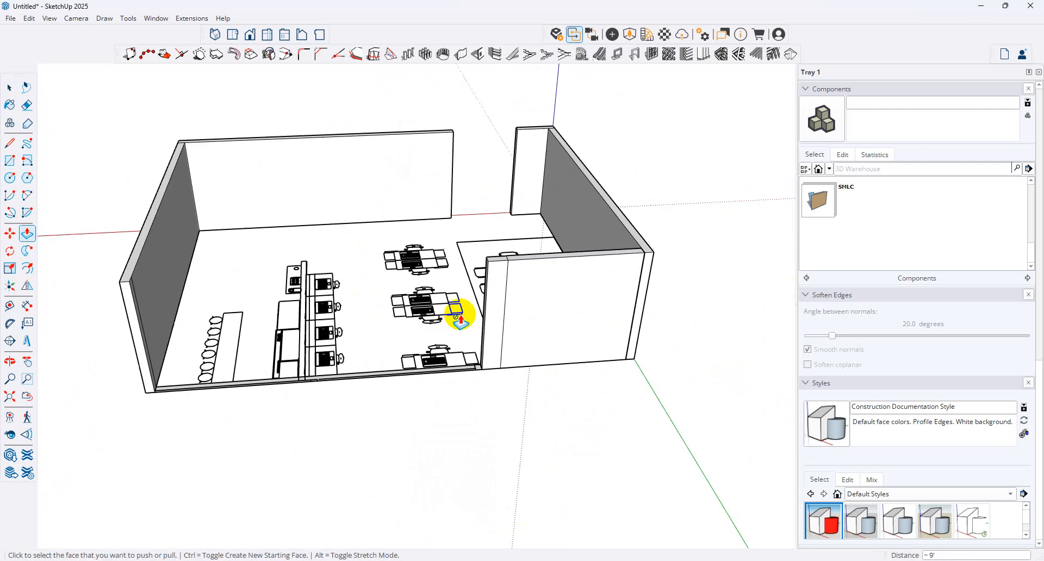
Extrude the narrow strip on the workstation side of the pier upward to match the height of the finished back wall.
scroll(489, 397, up, 5)
scroll(477, 384, up, 2)
click(473, 379)
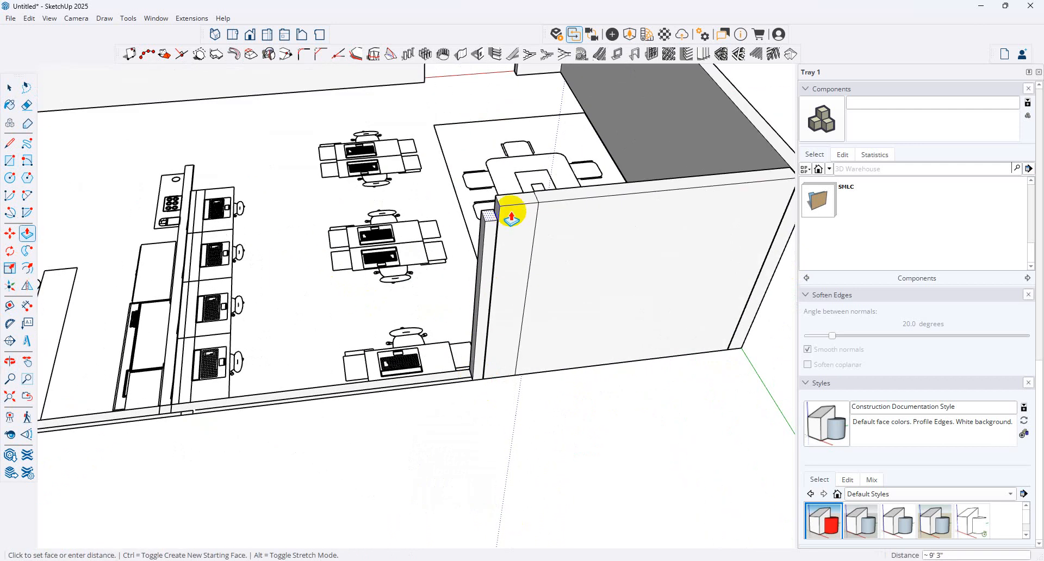
click(510, 206)
Raise the long back wall strip beside the workstations level with the adjacent wall, adding a separate 2.5' band along its top.
scroll(310, 377, down, 3)
middle_drag(310, 377, 275, 473)
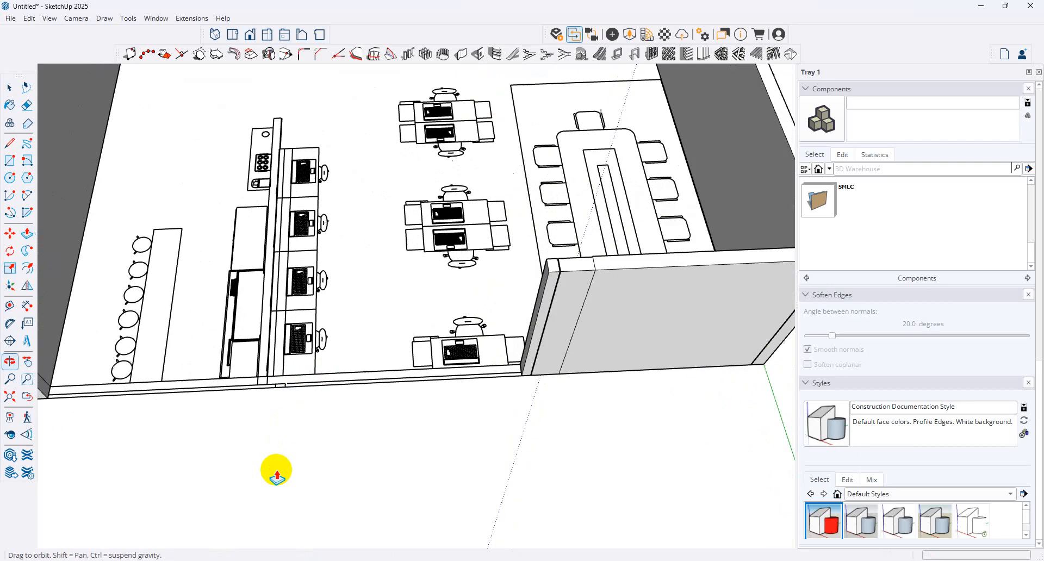
scroll(205, 390, up, 4)
middle_drag(206, 391, 634, 310)
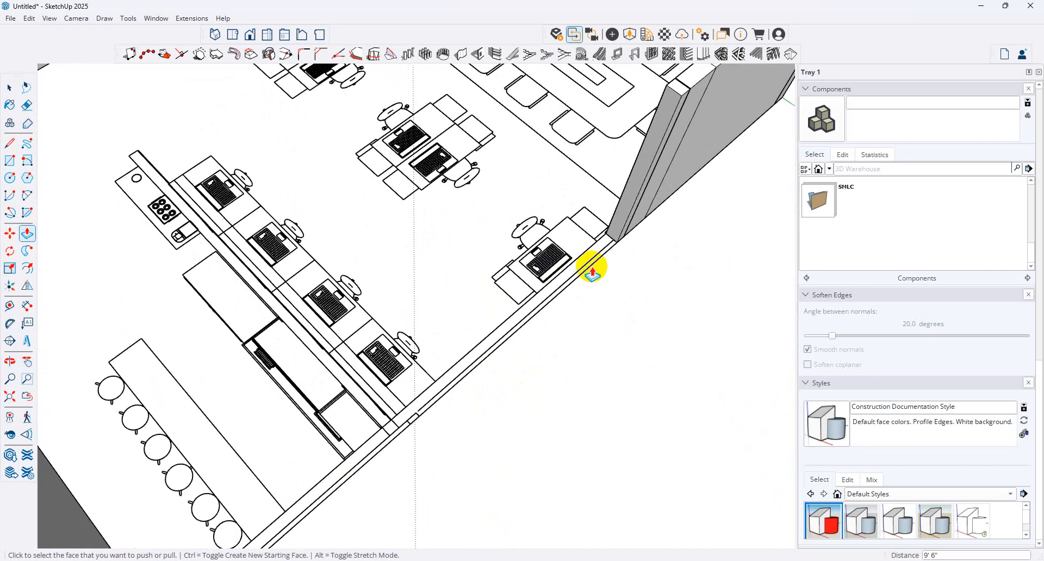
click(582, 266)
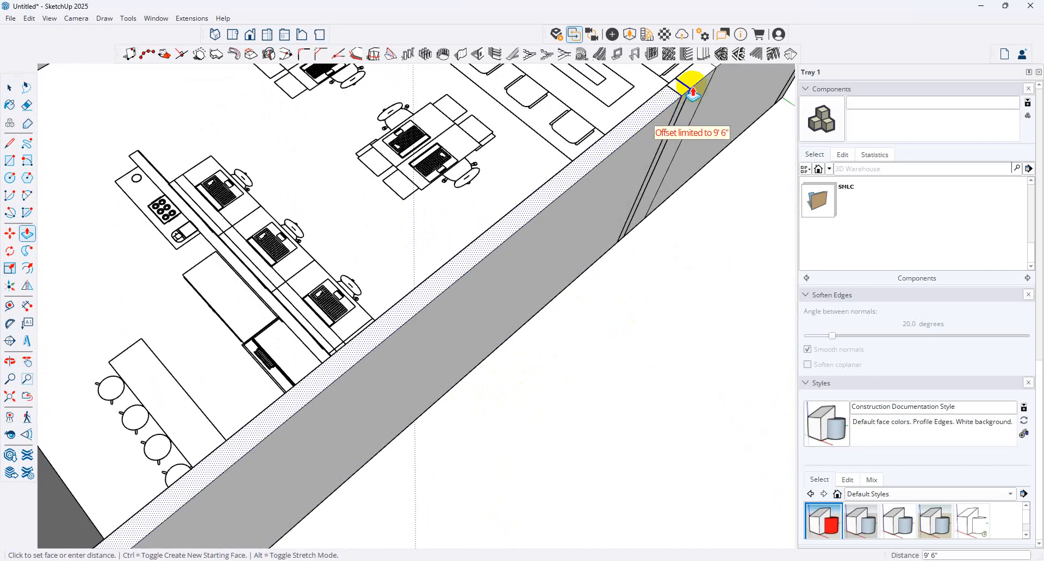
click(659, 137)
click(613, 148)
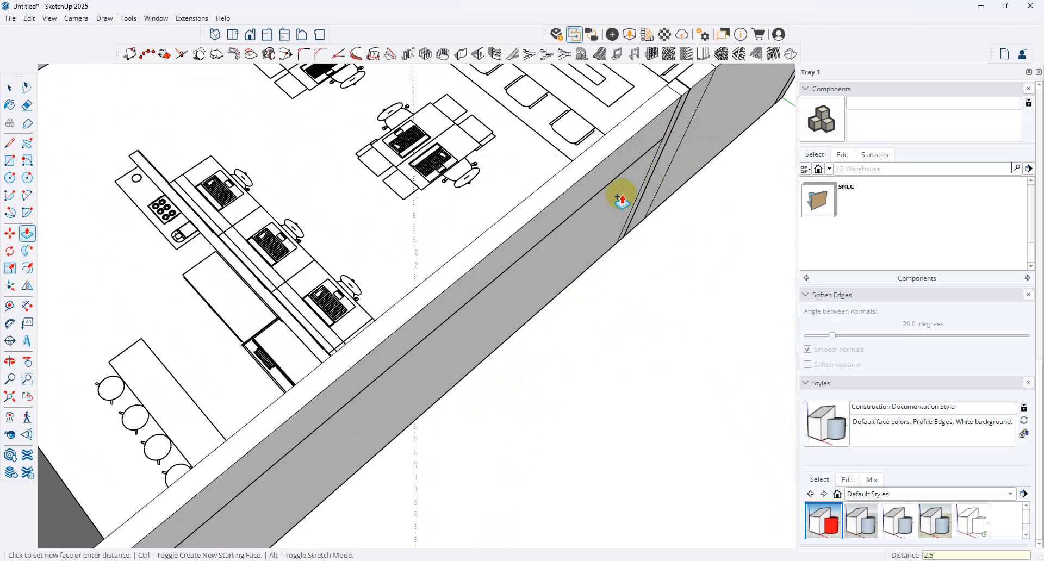
key(Return)
Erase the large outer face below the 2.5' band on the long back wall to open it for a window.
middle_drag(615, 193, 425, 102)
click(9, 87)
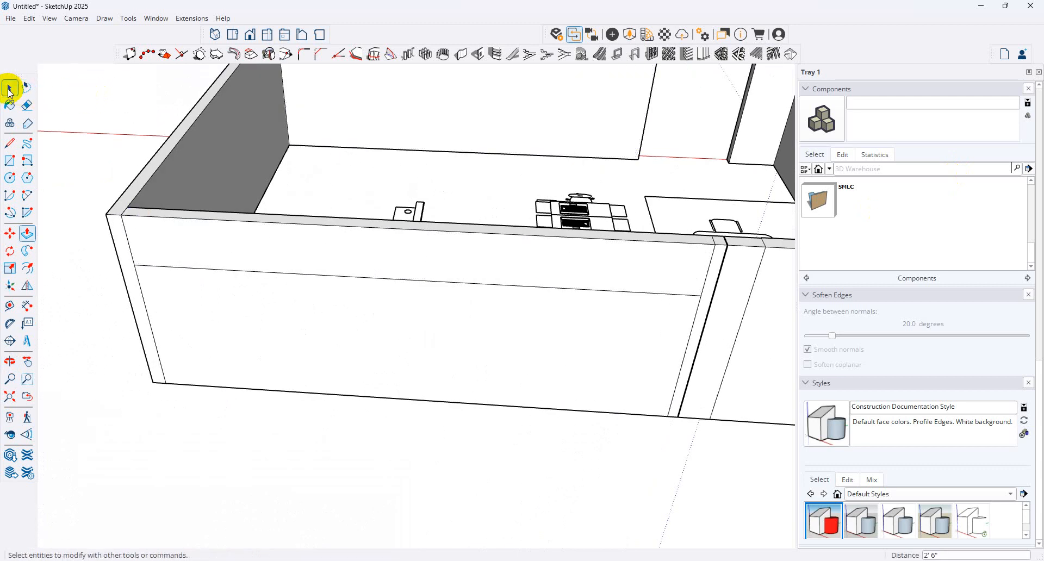
click(268, 316)
right_click(269, 318)
click(325, 359)
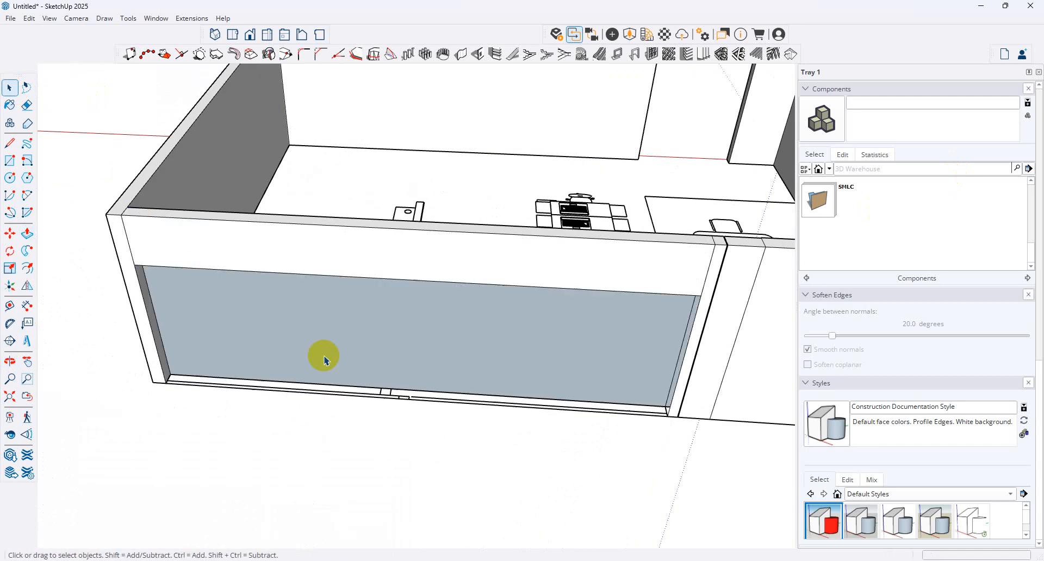
Try to create a rectangular window frame with 1 row and 4 columns on the recessed window face using Panel Divider.
click(329, 354)
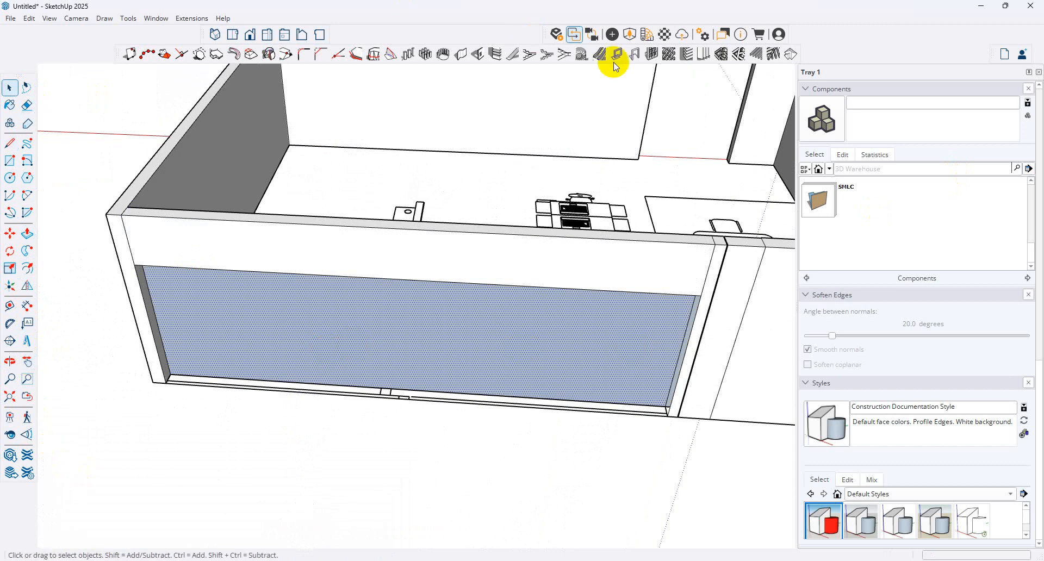
click(652, 52)
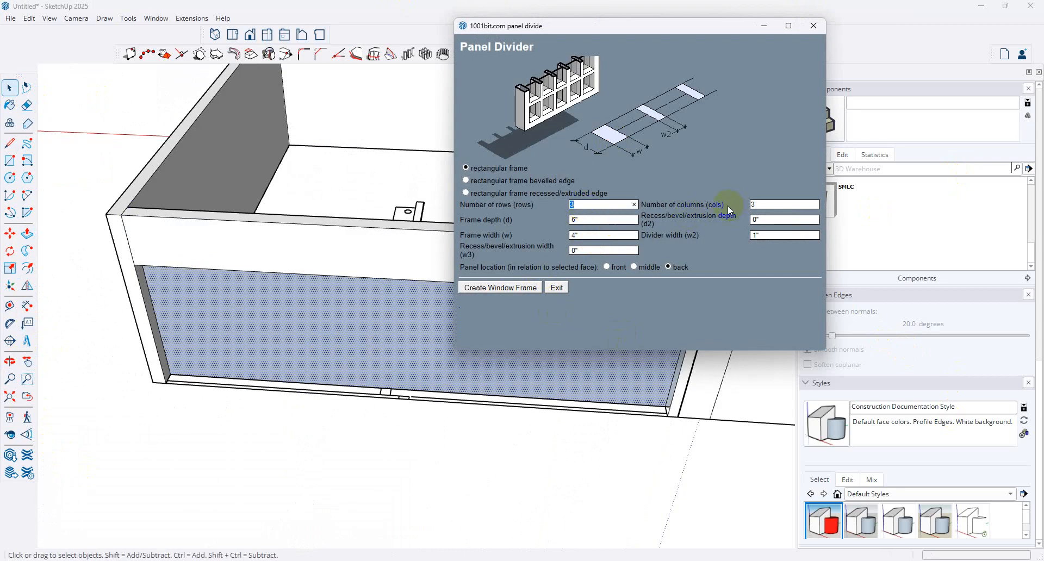
text(1)
click(761, 204)
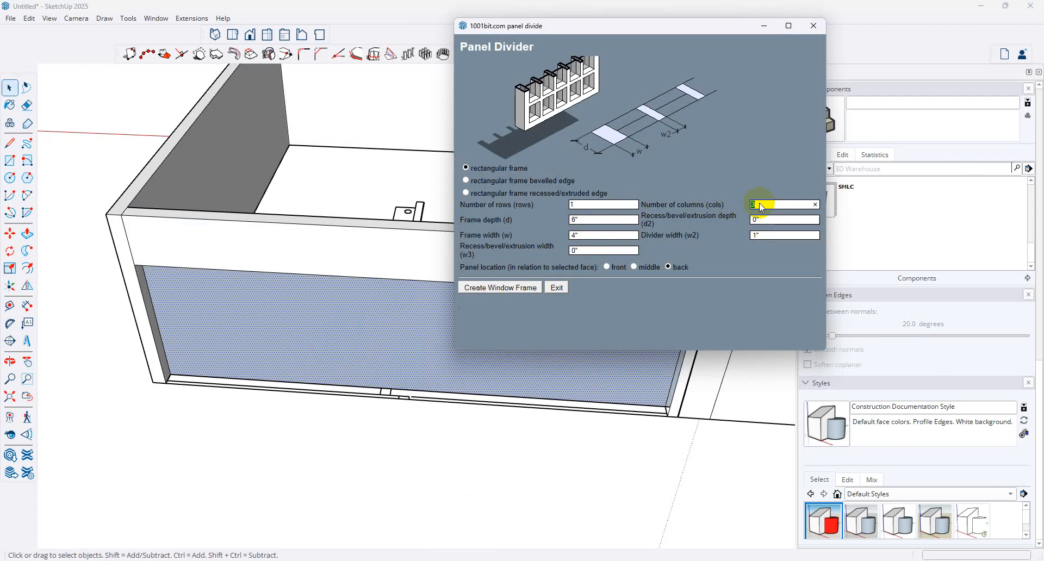
click(486, 288)
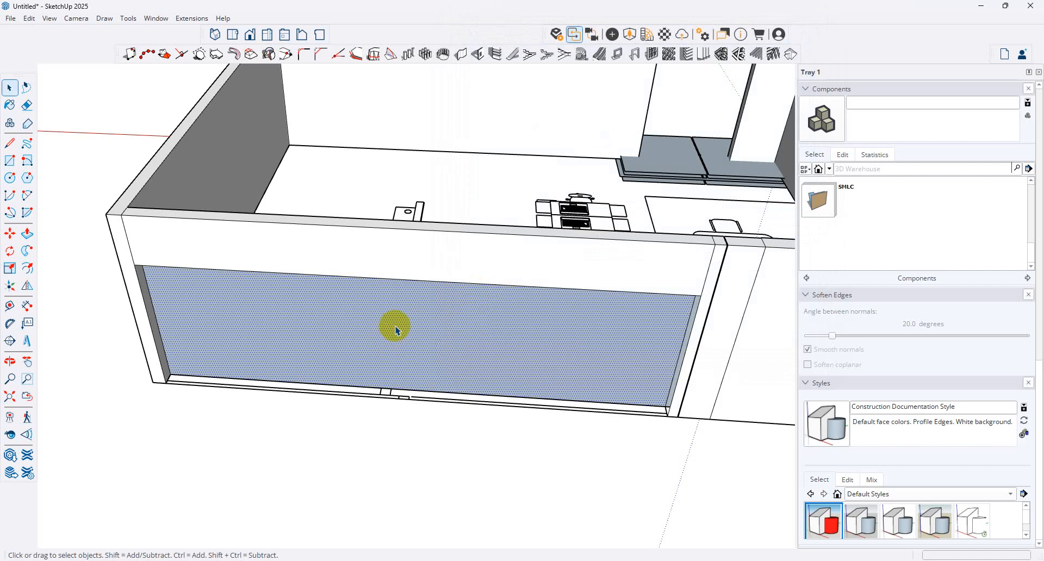
middle_drag(396, 327, 1037, 389)
scroll(551, 202, up, 2)
middle_drag(551, 203, 536, 298)
middle_drag(614, 290, 366, 259)
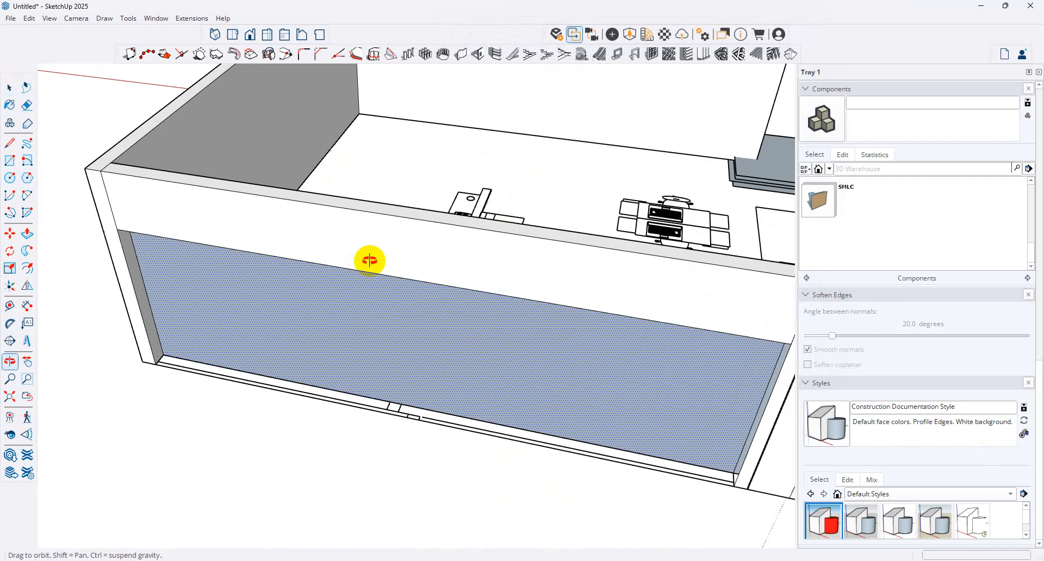
Retry Panel Divider on the window face with the same settings and delete the misplaced frame lying near the entrance.
click(654, 54)
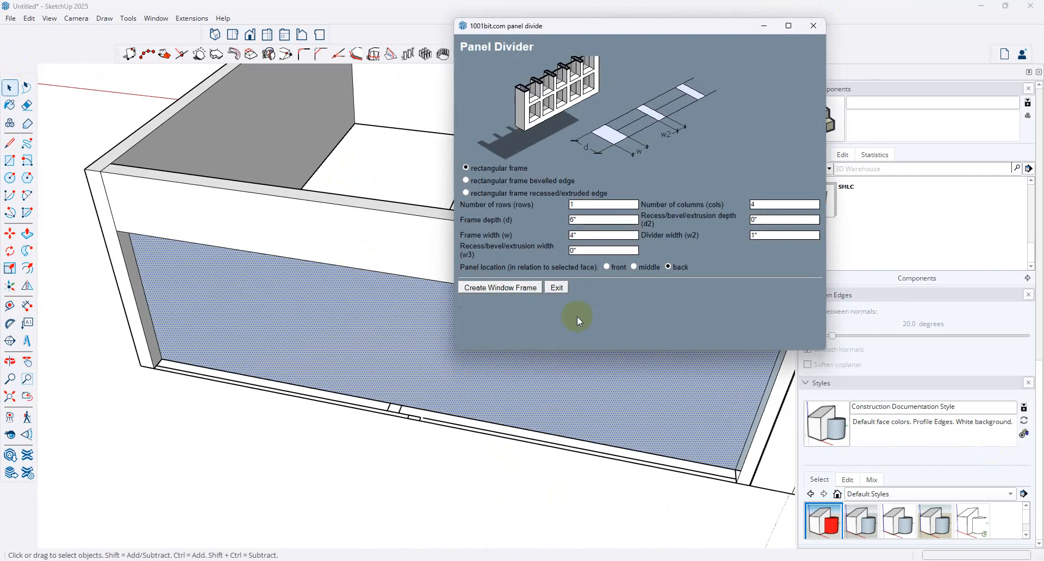
click(498, 287)
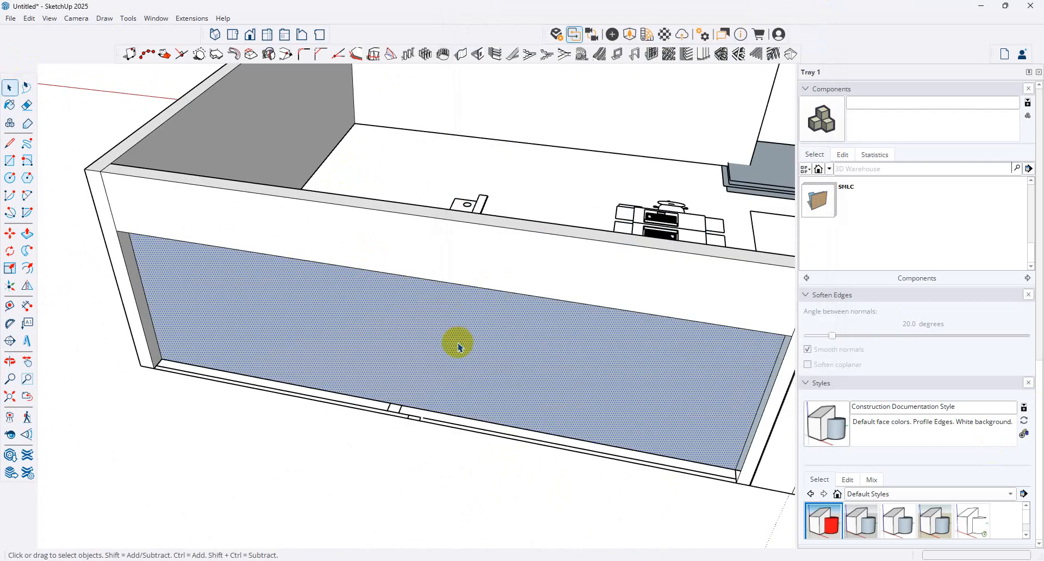
scroll(385, 268, down, 5)
click(622, 239)
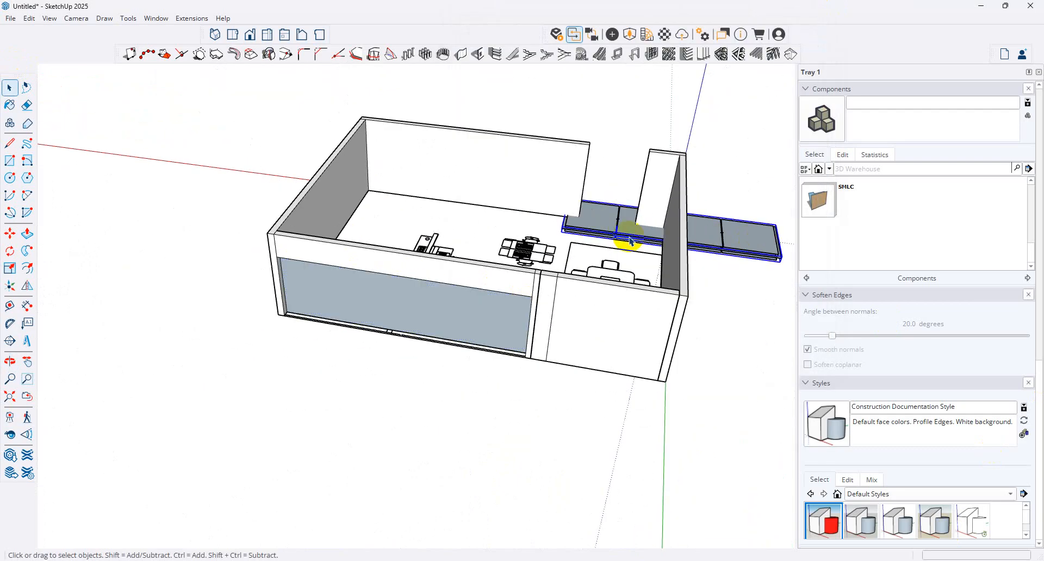
key(Delete)
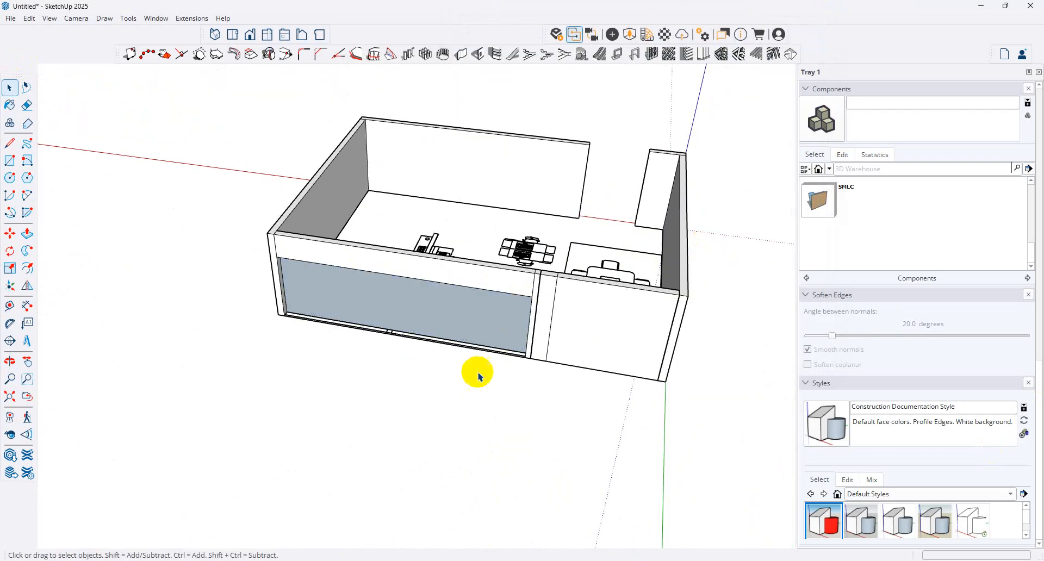
Draw a rectangle about 8" by 7' over the end reveal of the window opening, beside the pier.
click(467, 330)
scroll(466, 330, up, 3)
middle_drag(474, 321, 683, 133)
scroll(534, 298, up, 5)
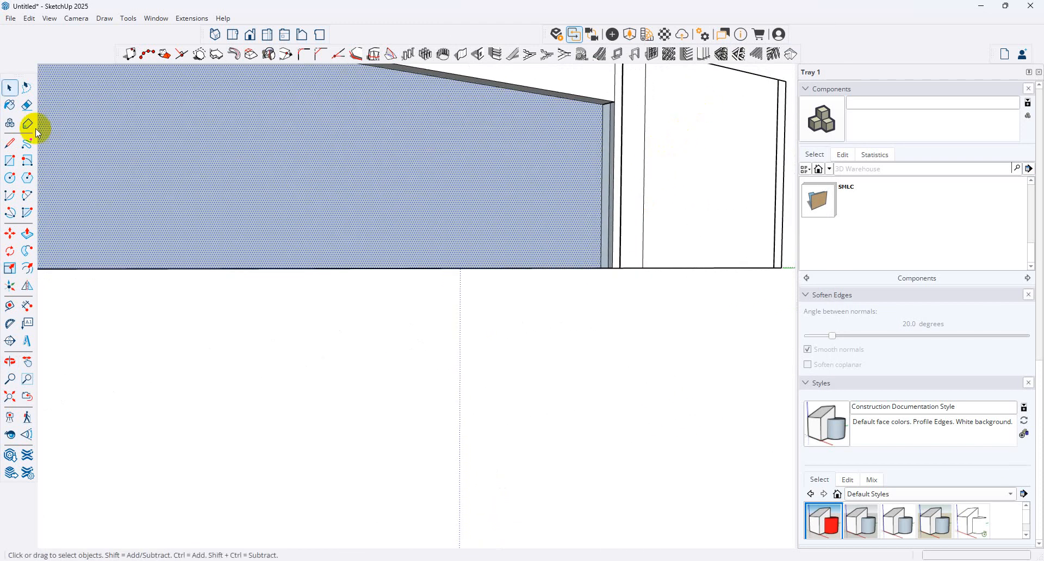
click(9, 160)
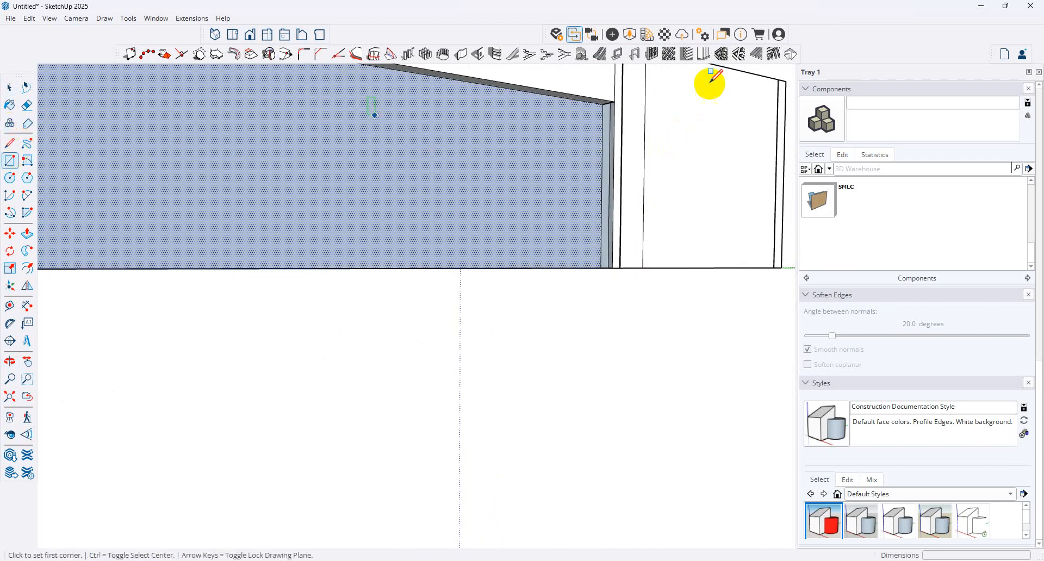
click(603, 103)
click(616, 265)
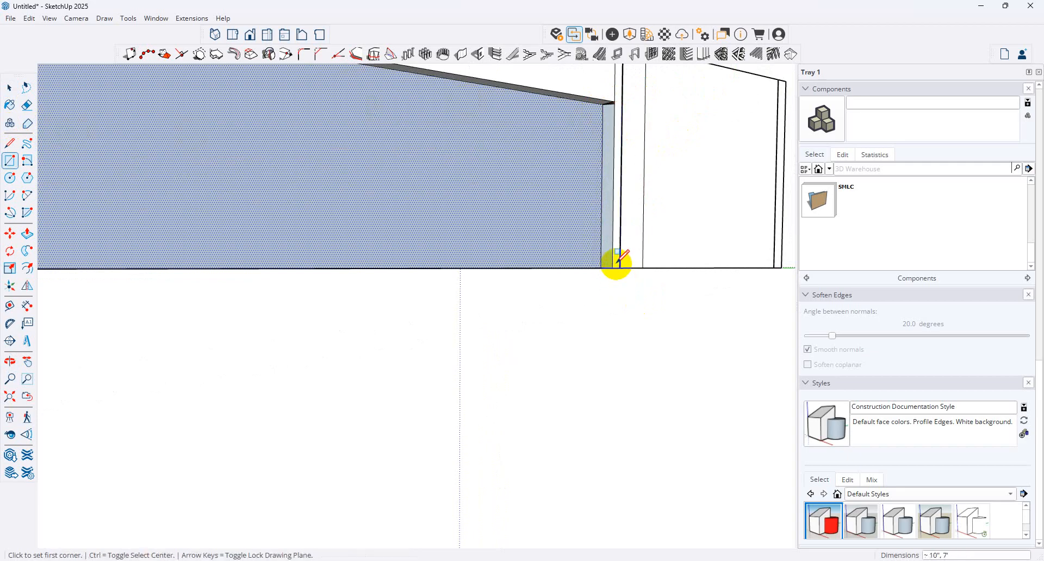
middle_drag(628, 210, 620, 364)
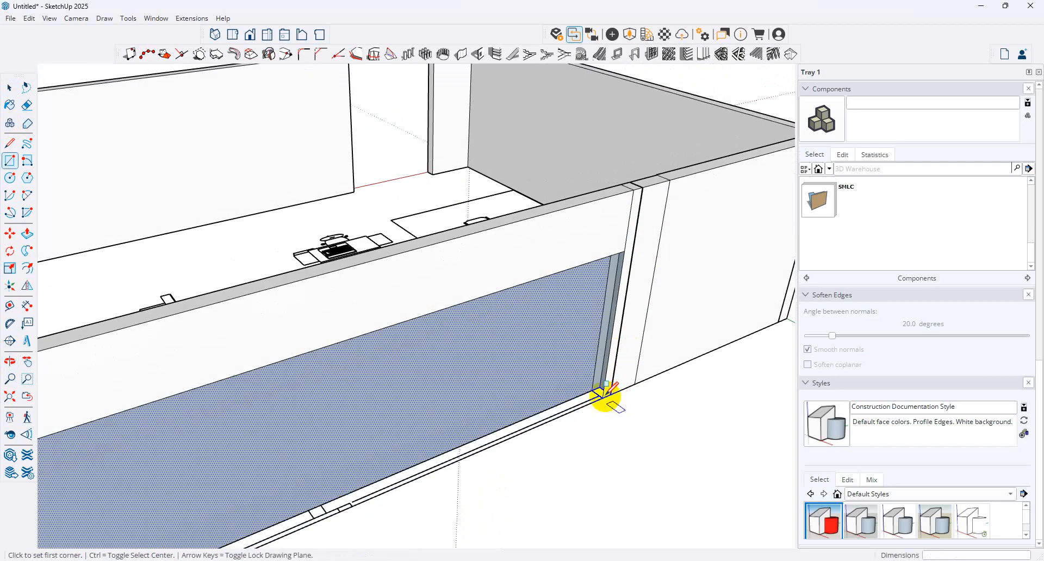
click(593, 391)
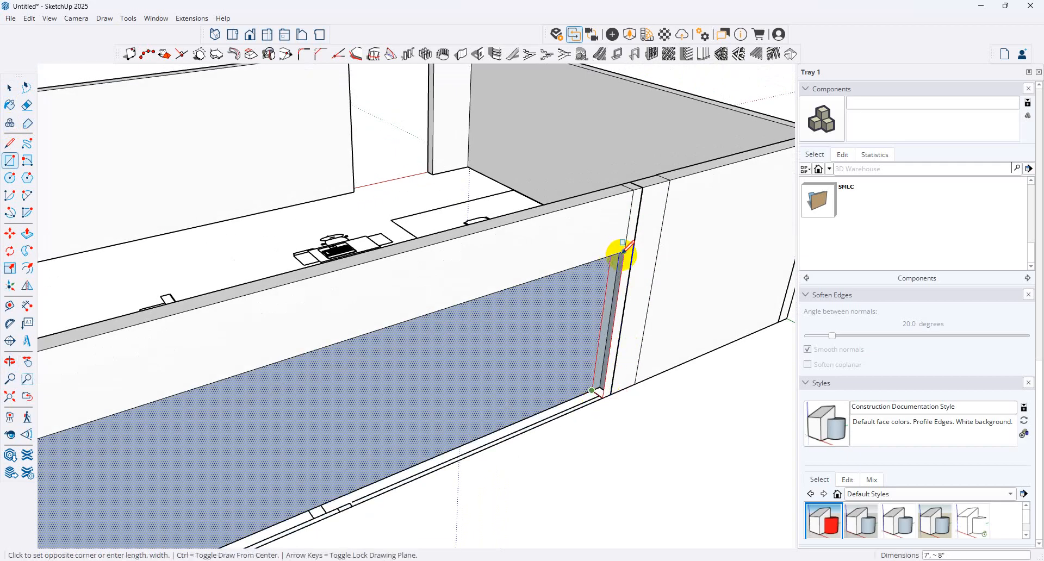
click(624, 250)
Draw a rectangle about 24' 1" by 7' from corner to corner across the window opening in the back wall.
click(625, 251)
scroll(575, 250, down, 6)
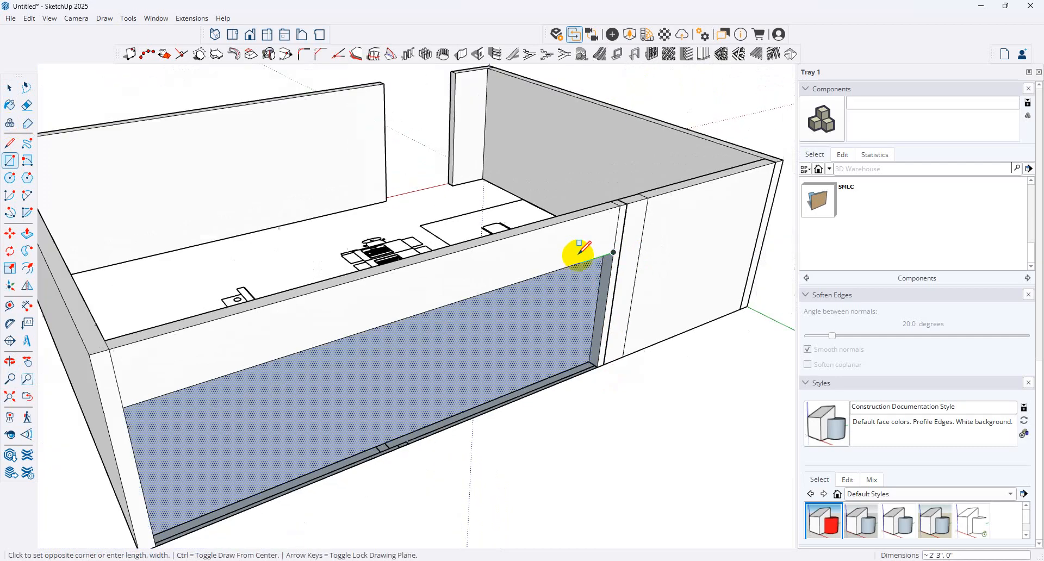
click(277, 467)
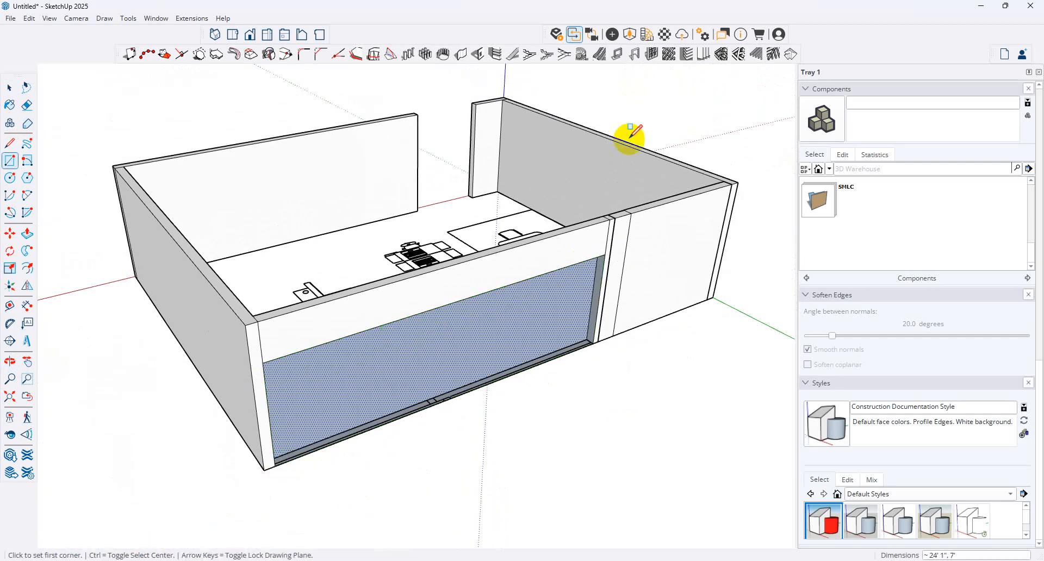
click(10, 87)
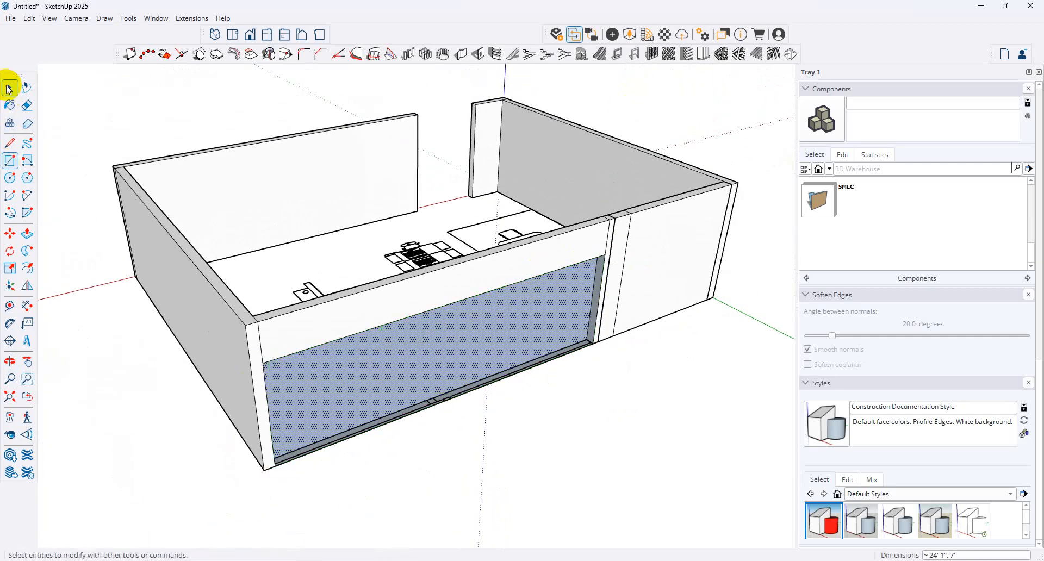
click(27, 234)
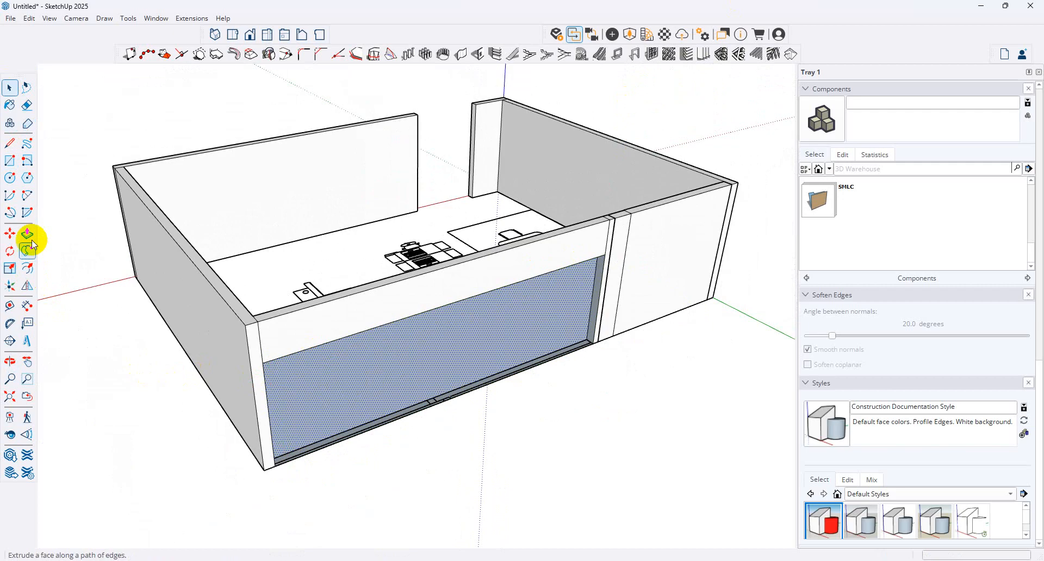
drag(465, 414, 426, 377)
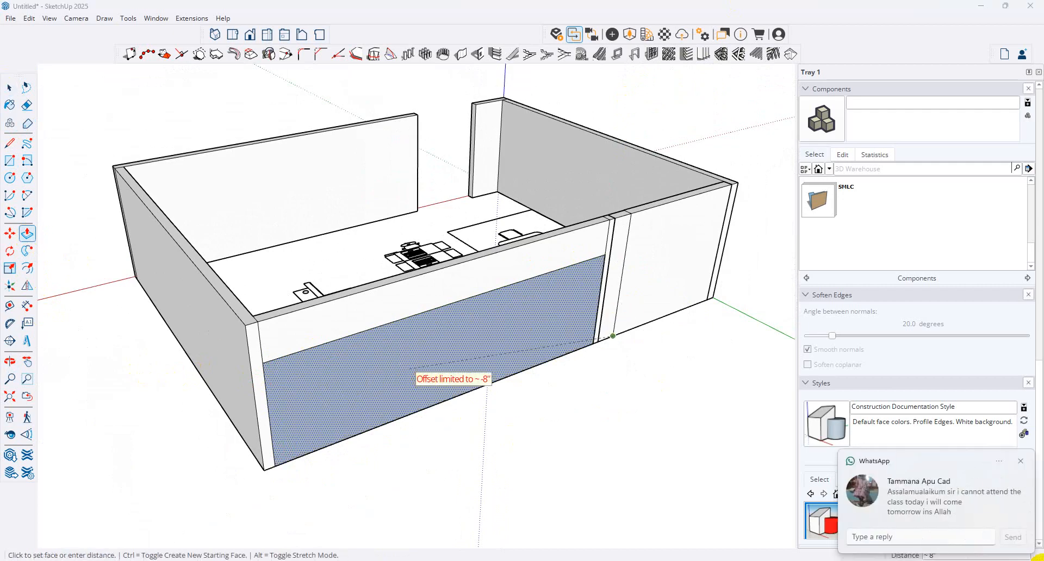
click(9, 87)
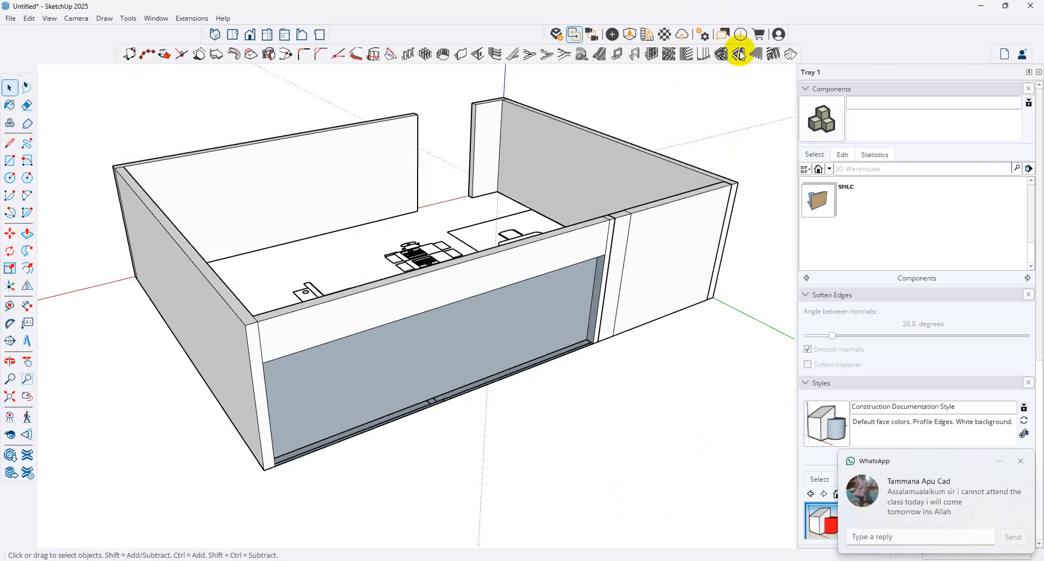
click(533, 318)
click(10, 234)
drag(531, 331, 542, 336)
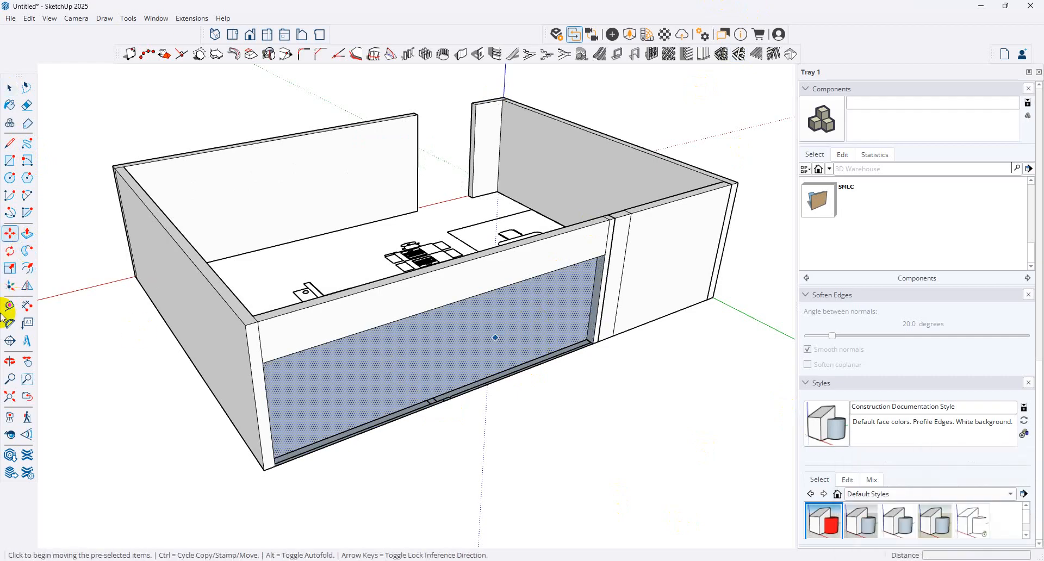
Pull the recessed window face outward about 8" with Push/Pull in new-face mode, flush with the outer side of the back wall.
click(27, 233)
click(479, 370)
key(ctrl)
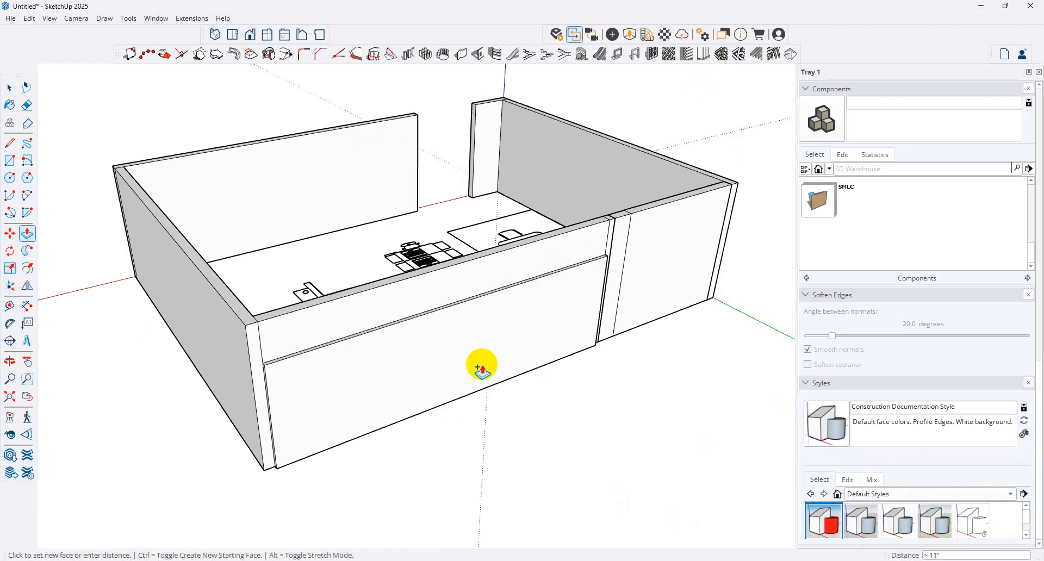
click(591, 254)
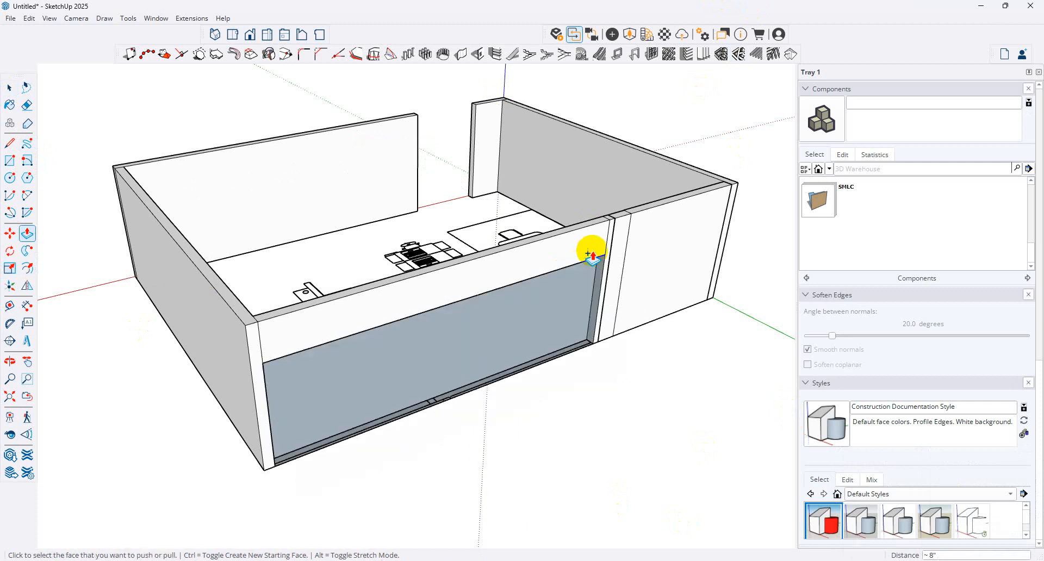
middle_drag(564, 326, 326, 381)
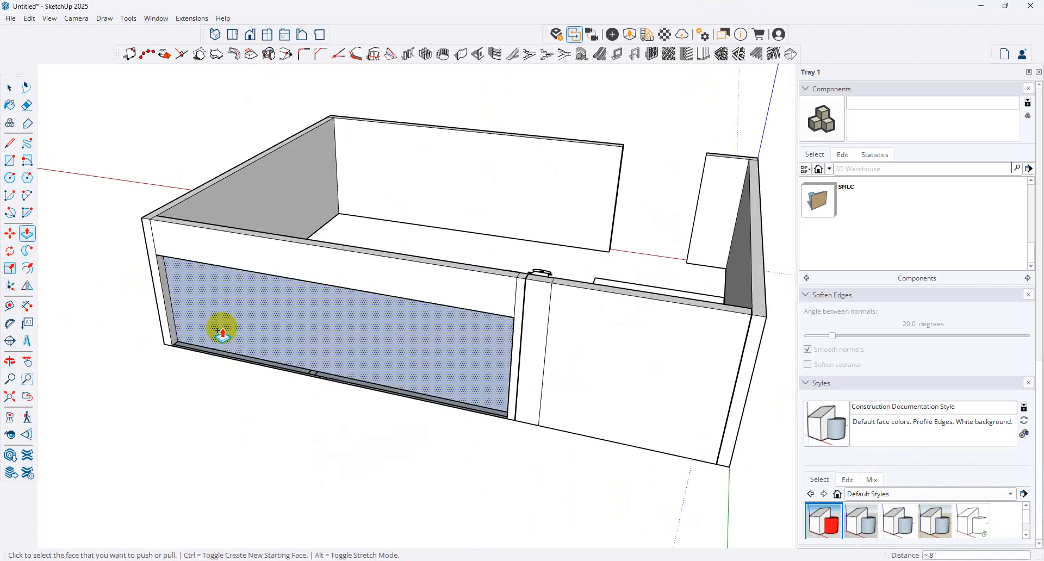
middle_drag(291, 287, 255, 340)
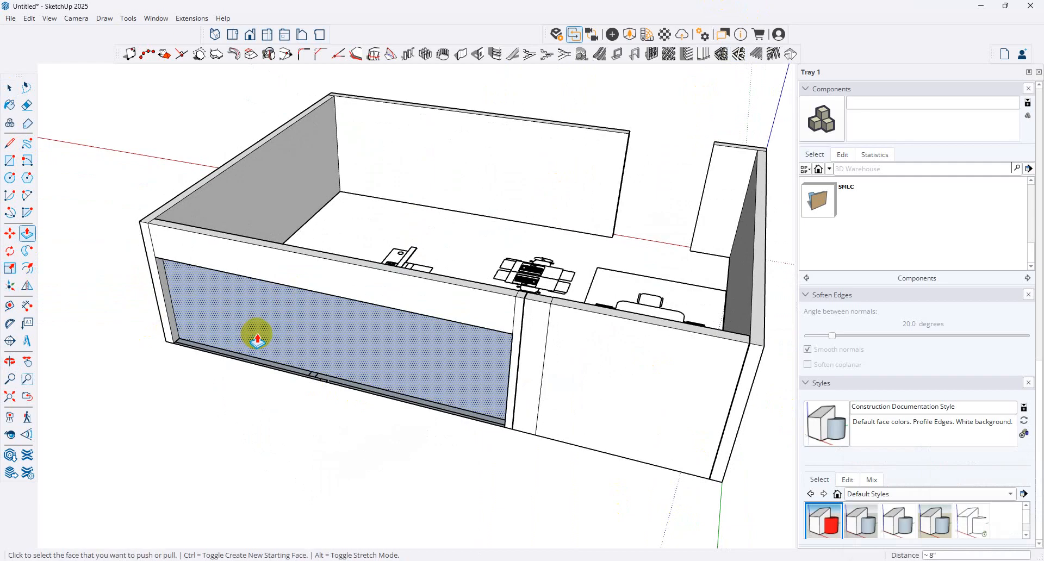
drag(258, 340, 246, 350)
click(9, 87)
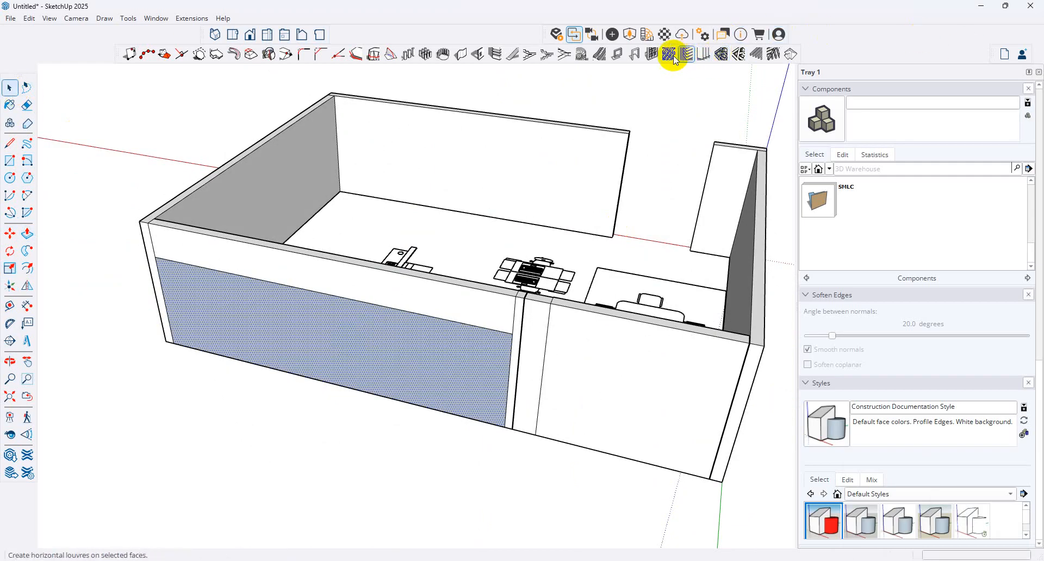
Try Panel Divider again on the window face with 1 row and 4 columns, and delete the misplaced frame.
click(651, 54)
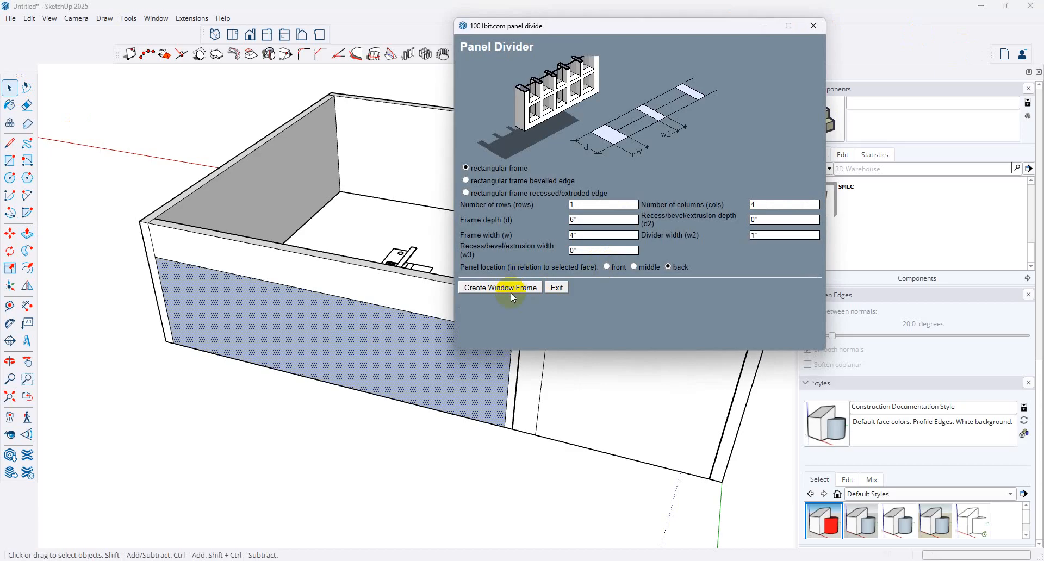
click(511, 288)
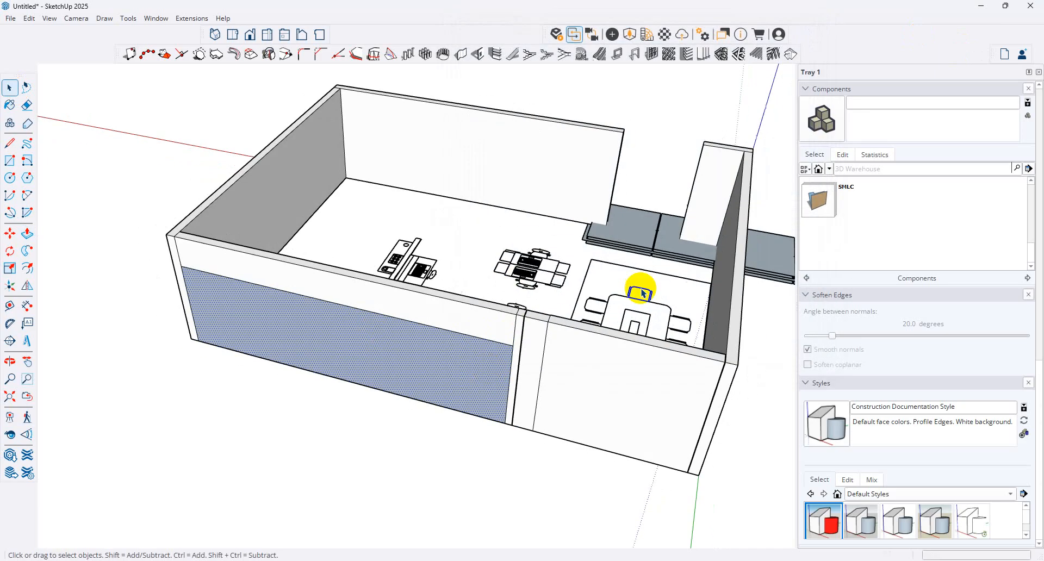
click(641, 246)
key(Delete)
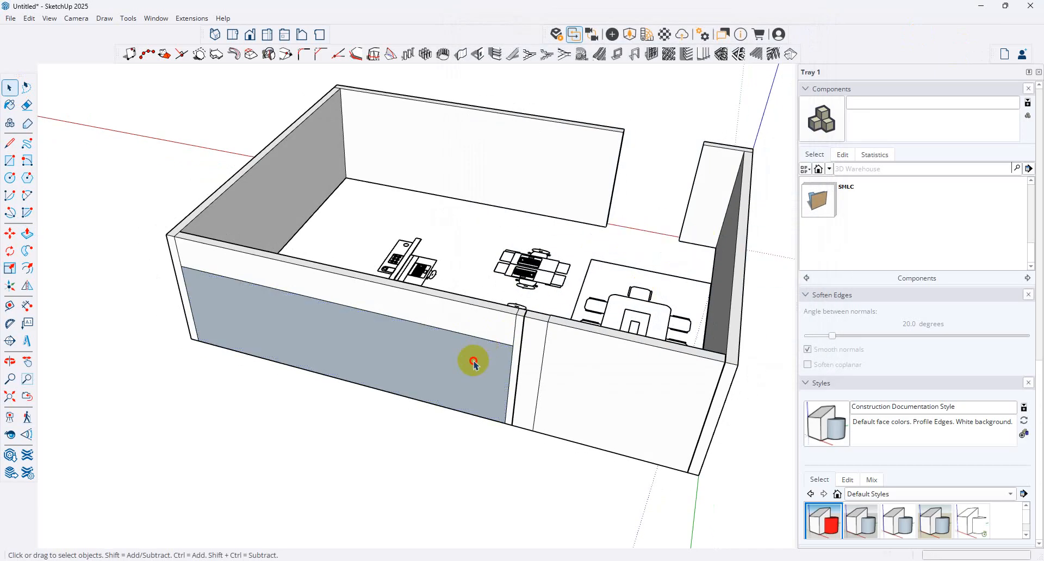
Delete the window face in the back wall, inspect the opening, and undo the deletion.
click(471, 361)
key(Delete)
middle_drag(345, 334, 591, 333)
scroll(591, 333, down, 3)
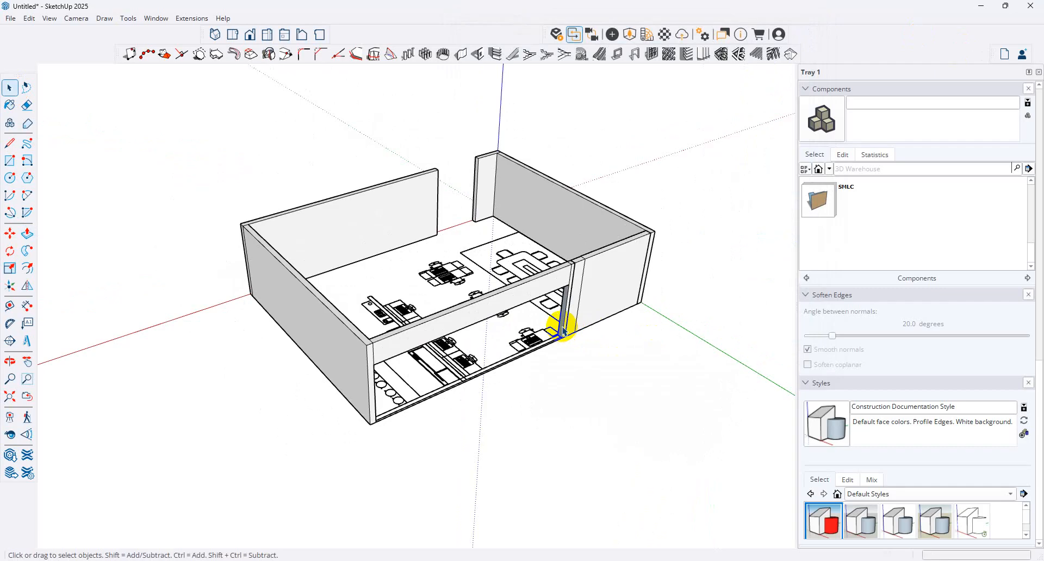
key(ctrl+z)
Try offsetting the window face's outline inward by 1" with the Offset tool.
middle_drag(514, 341, 19, 217)
click(29, 269)
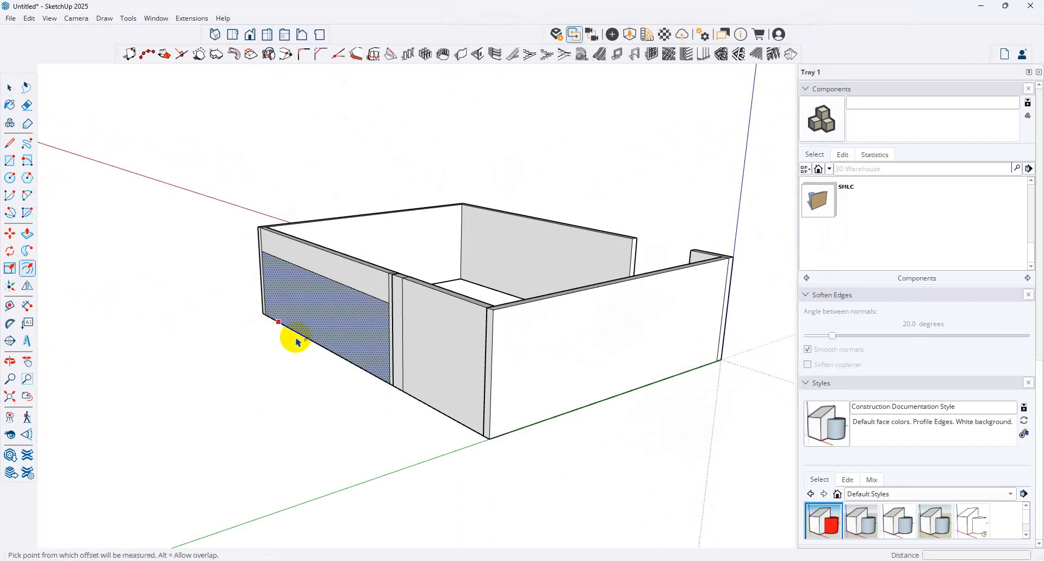
click(309, 340)
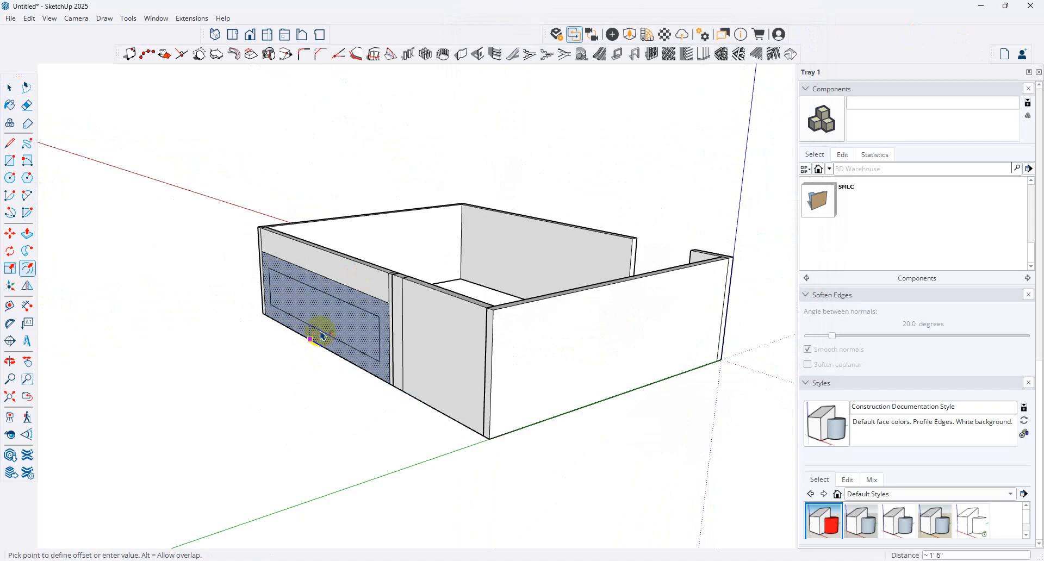
key(Escape)
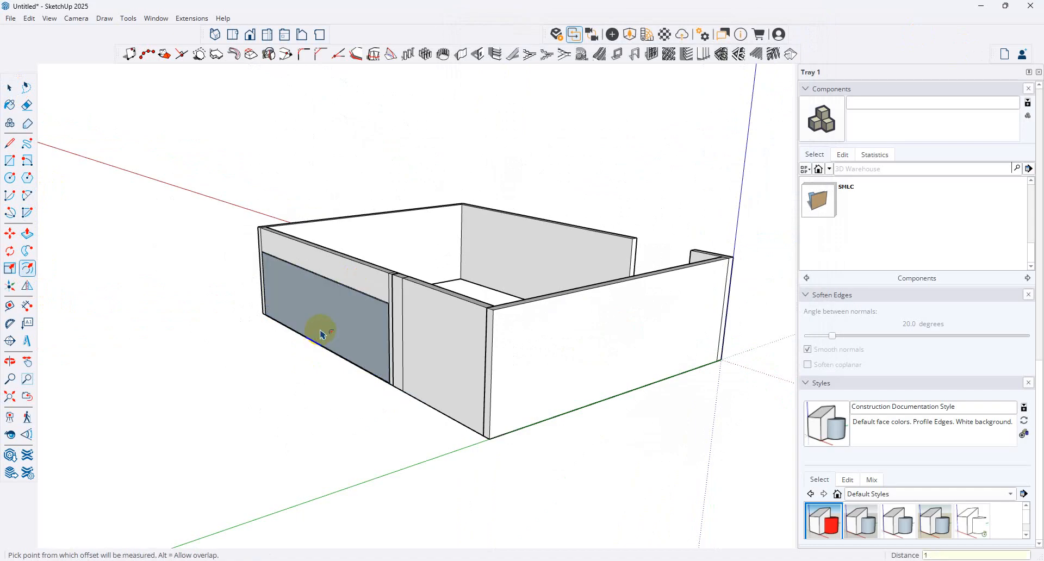
Redo the inward offset of the window face's outline at 1.5" to form the outer frame.
middle_drag(322, 334, 439, 319)
scroll(435, 322, up, 2)
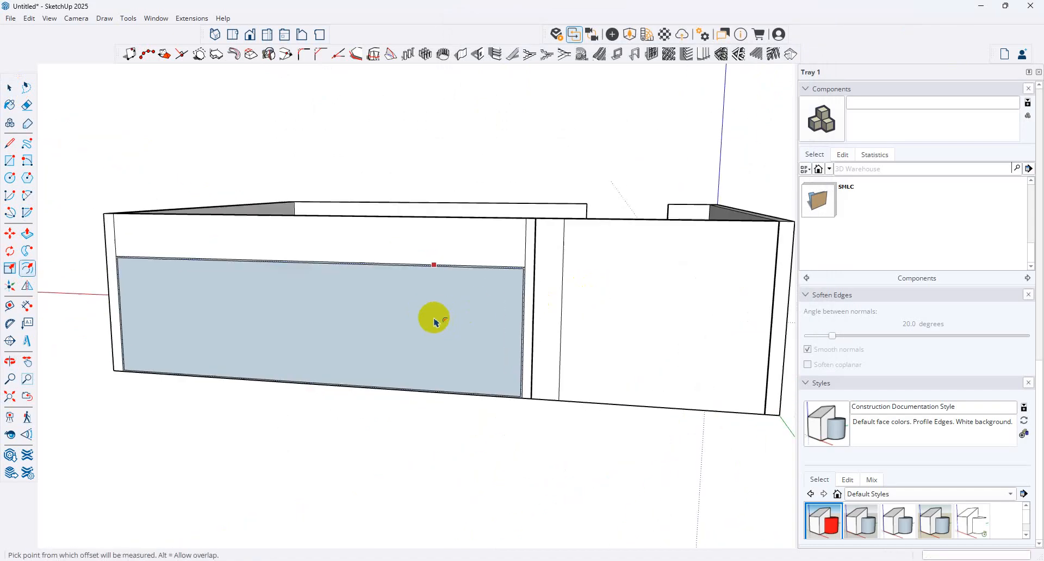
click(435, 322)
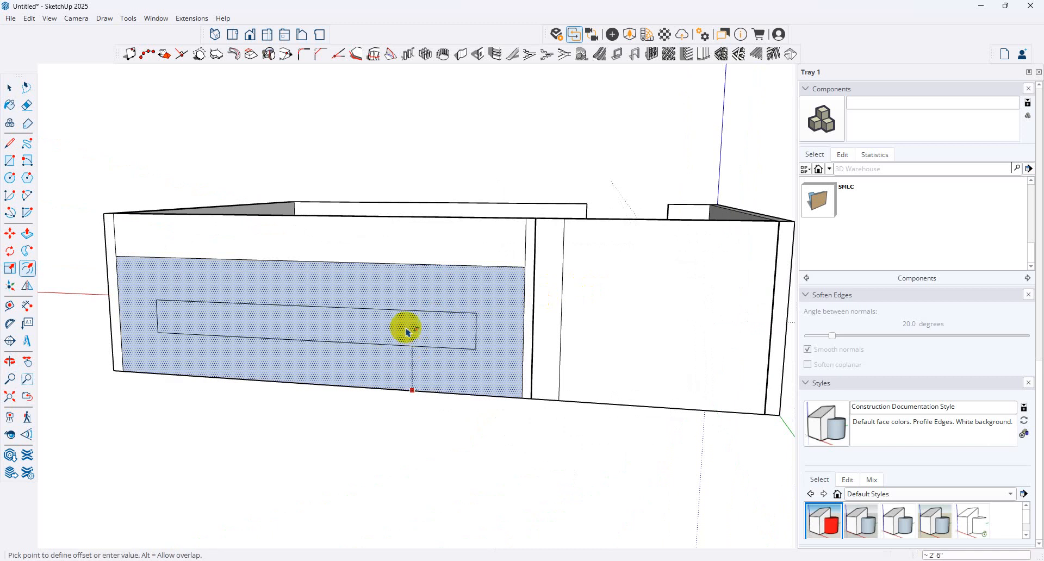
key(Return)
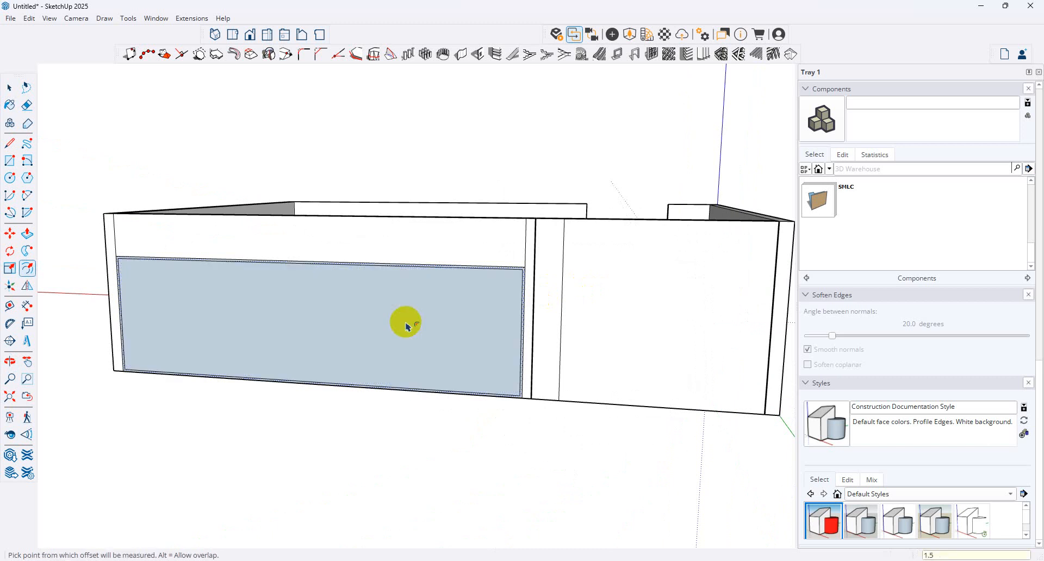
Divide the upper inner edge of the window frame into 4 equal segments.
middle_drag(131, 327, 197, 193)
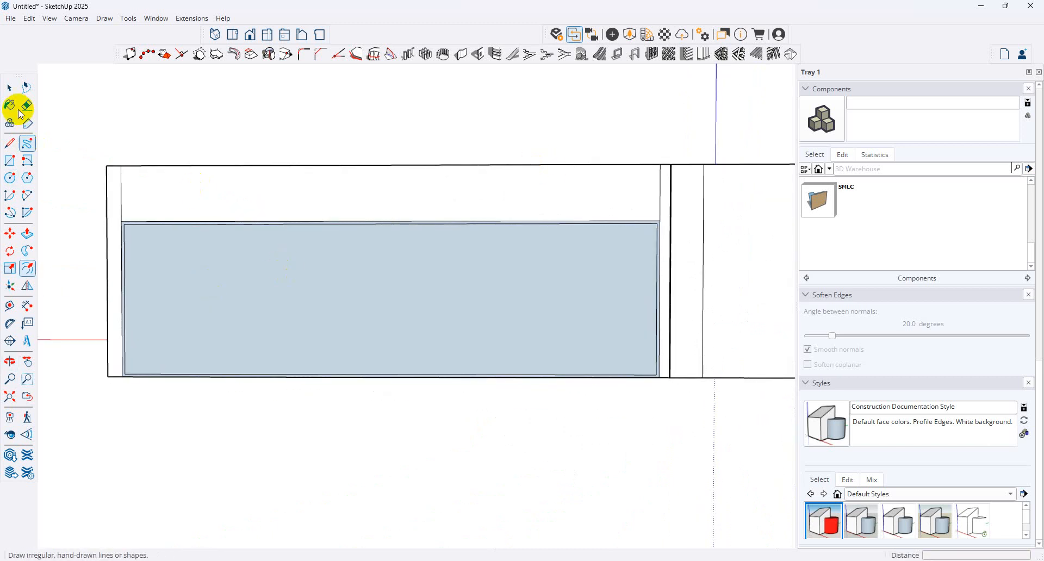
click(9, 88)
right_click(215, 224)
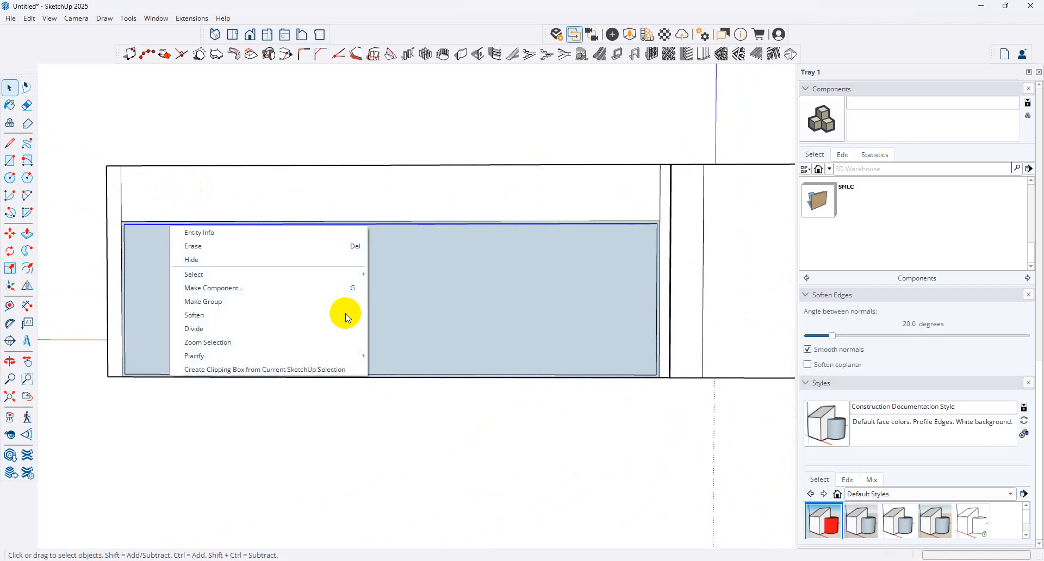
click(215, 329)
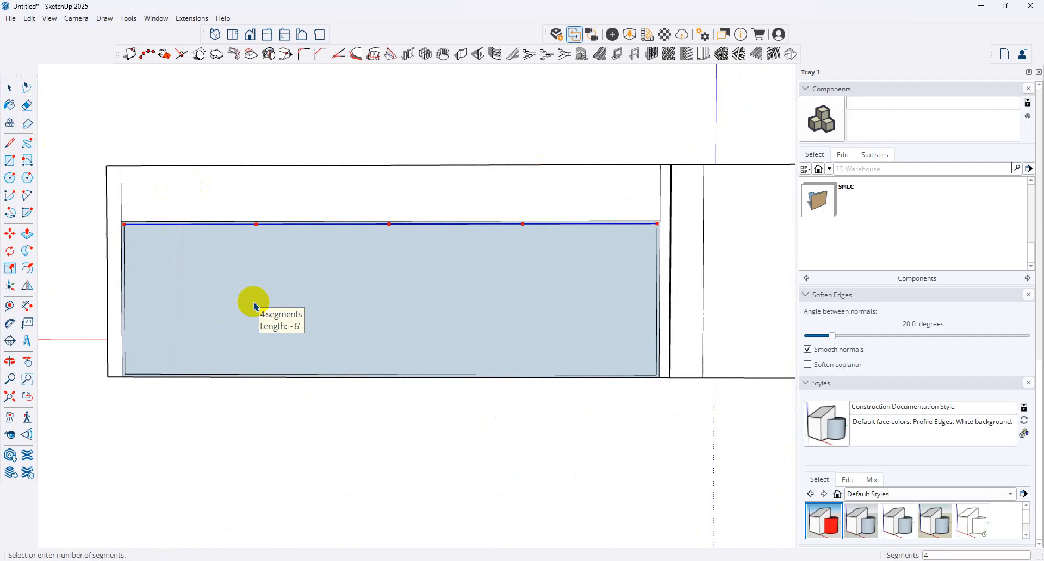
click(253, 305)
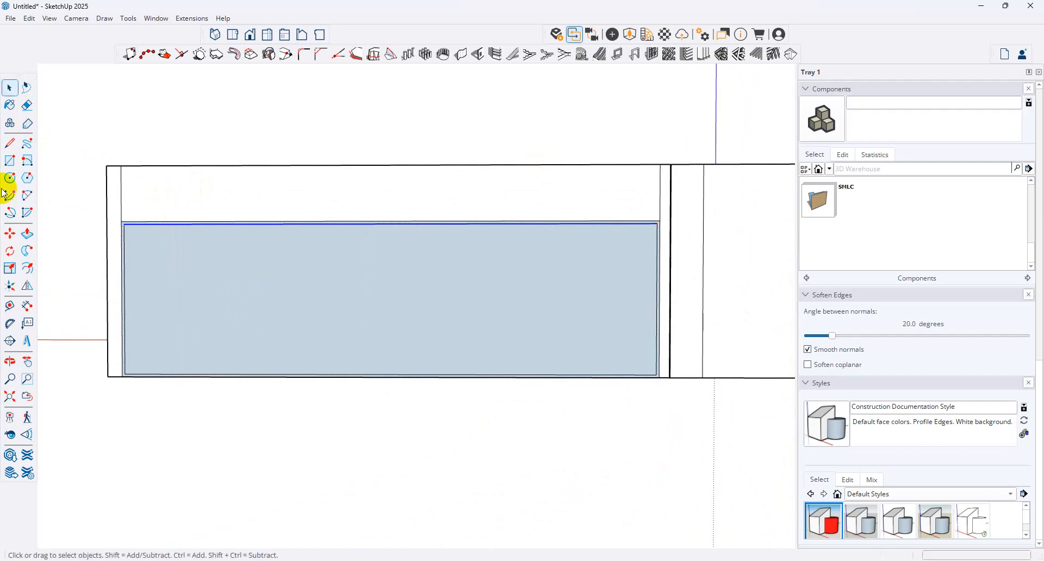
Draw a vertical line from the first division point on the upper inner edge down to the lower inner edge.
click(14, 146)
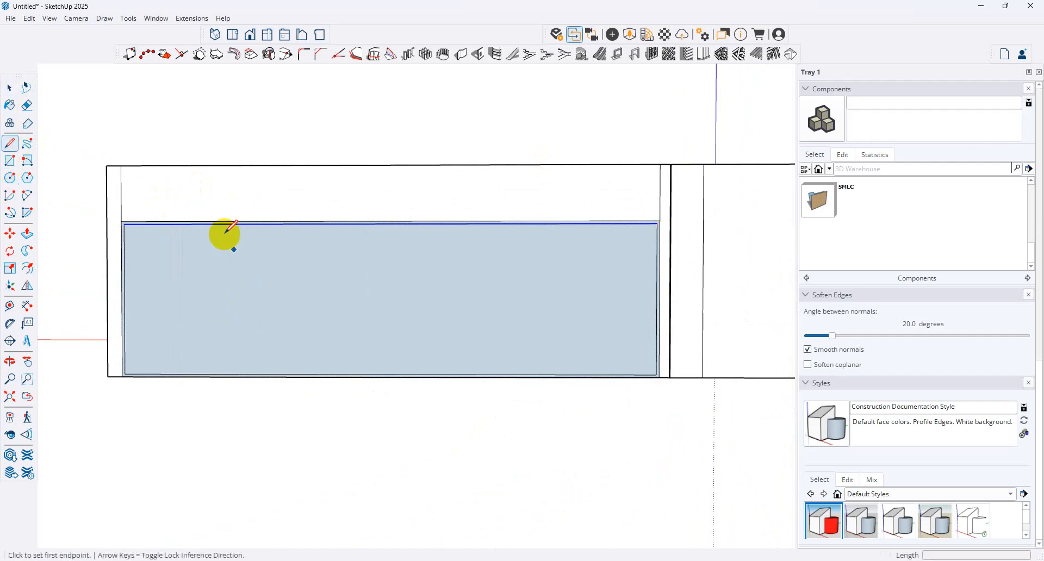
click(256, 224)
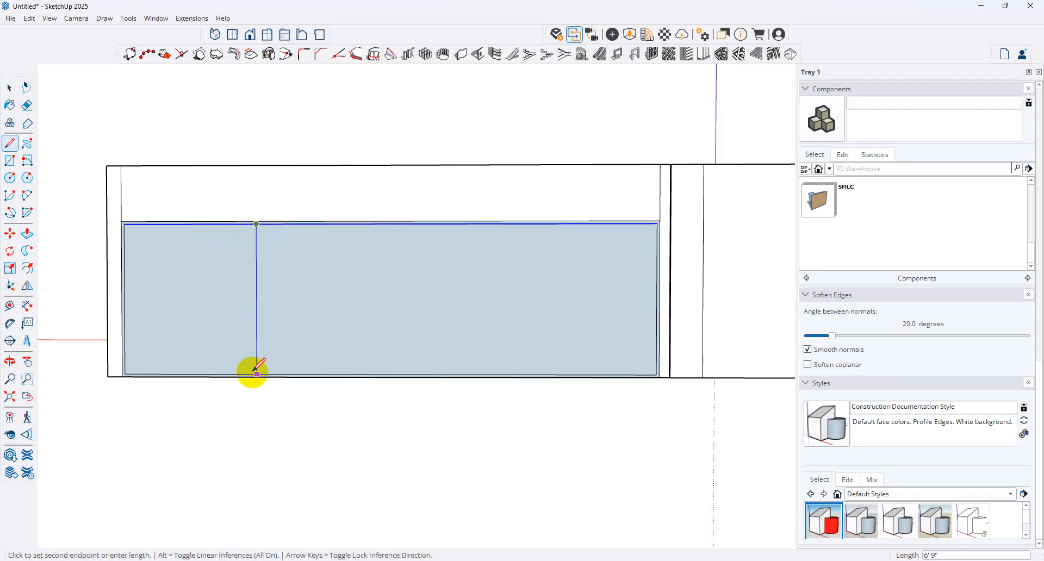
click(257, 373)
Copy the vertical dividing line to the next division point and repeat the copy with 2x across the window.
click(9, 88)
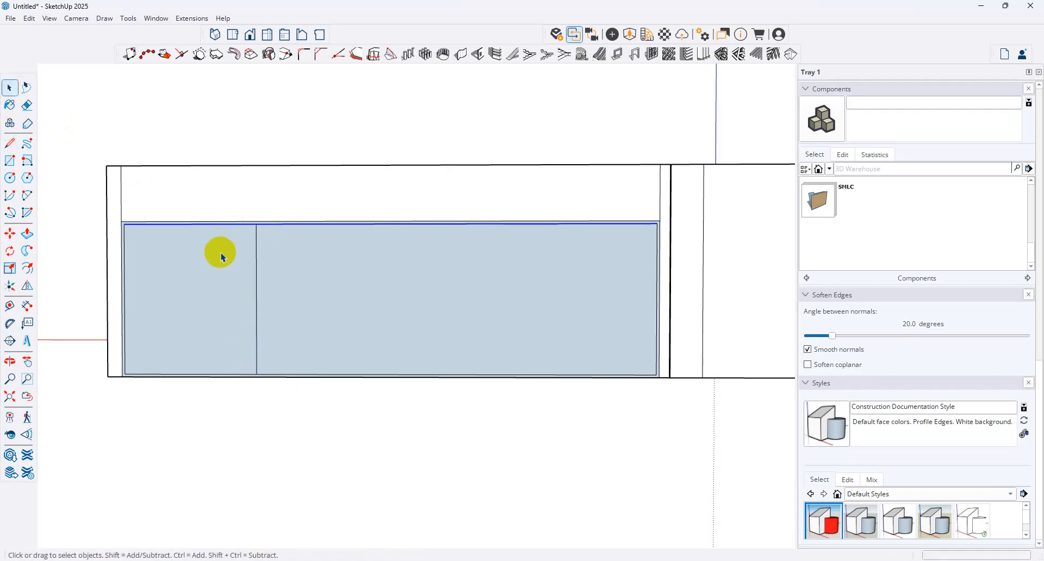
click(256, 269)
click(10, 234)
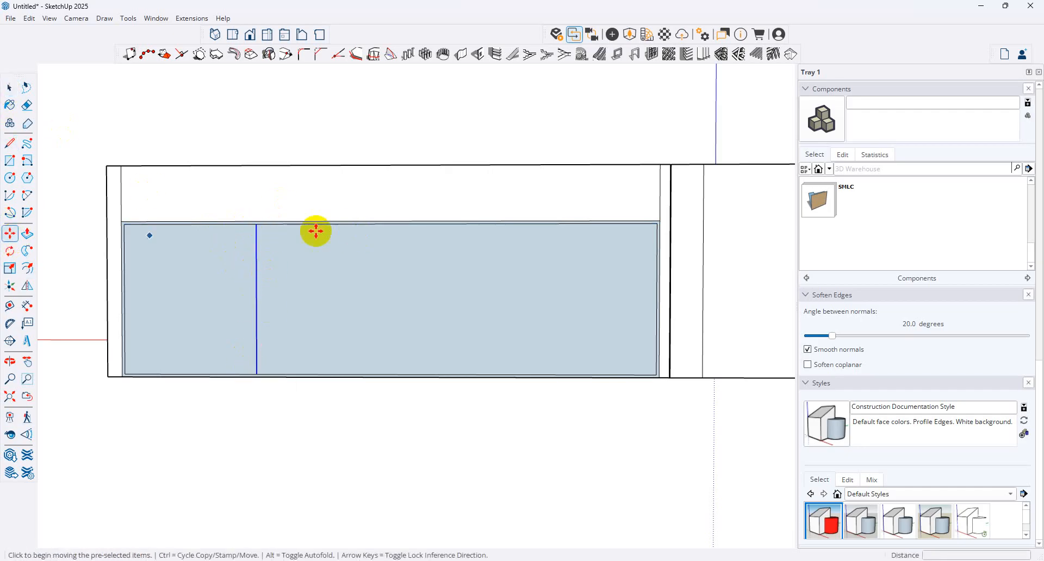
click(254, 223)
key(ctrl)
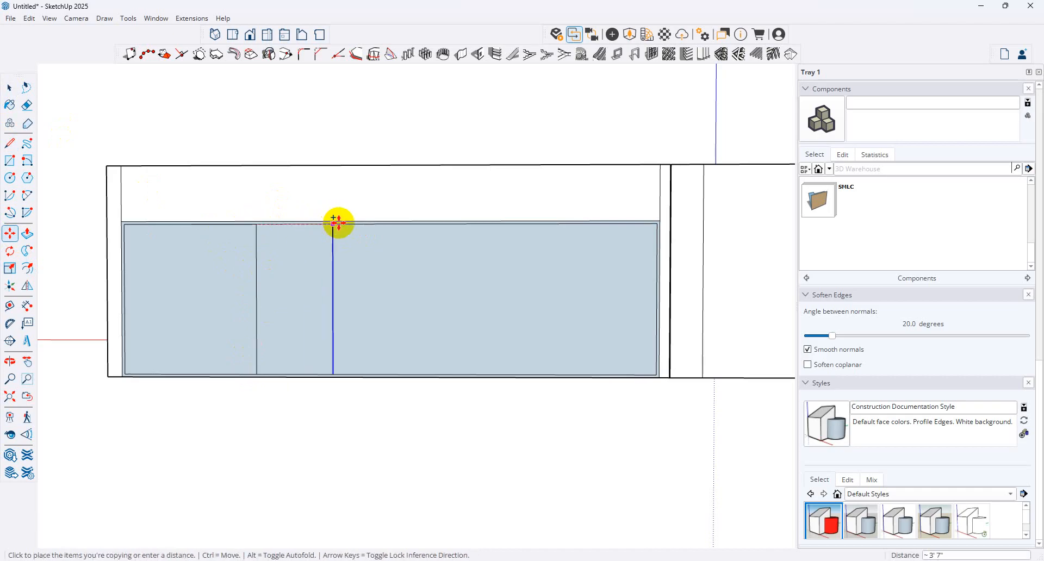
click(390, 223)
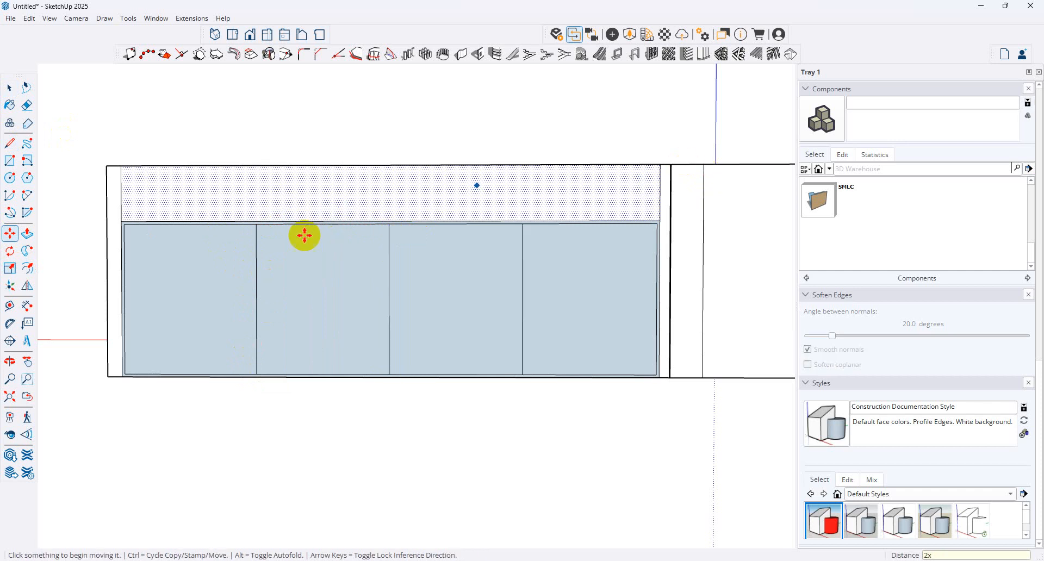
Offset the window panes' outlines outward by 1.5" at the dividing lines to form the mullions.
scroll(385, 310, down, 2)
middle_drag(384, 310, 560, 327)
scroll(565, 337, up, 3)
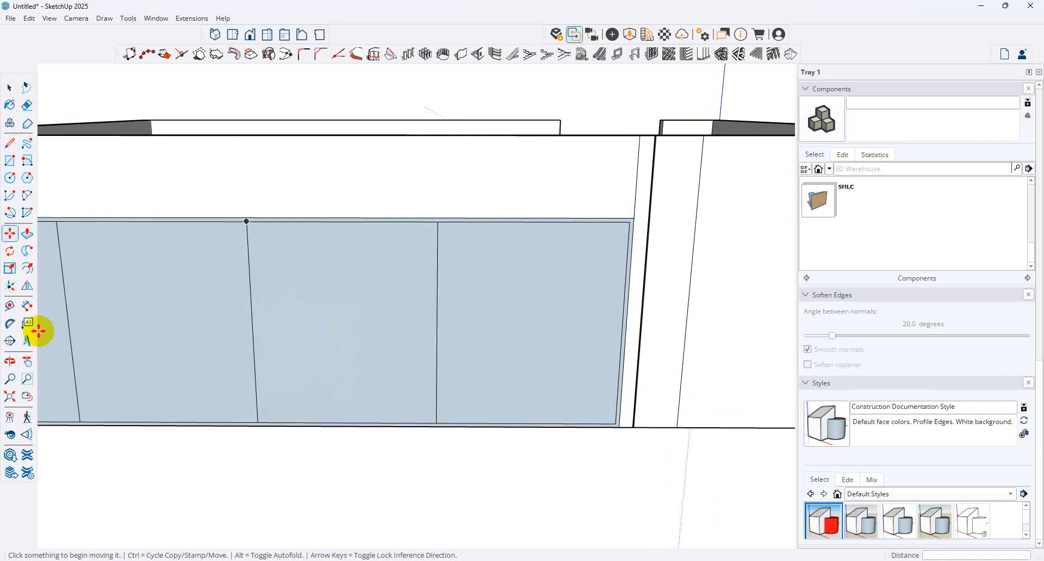
click(28, 304)
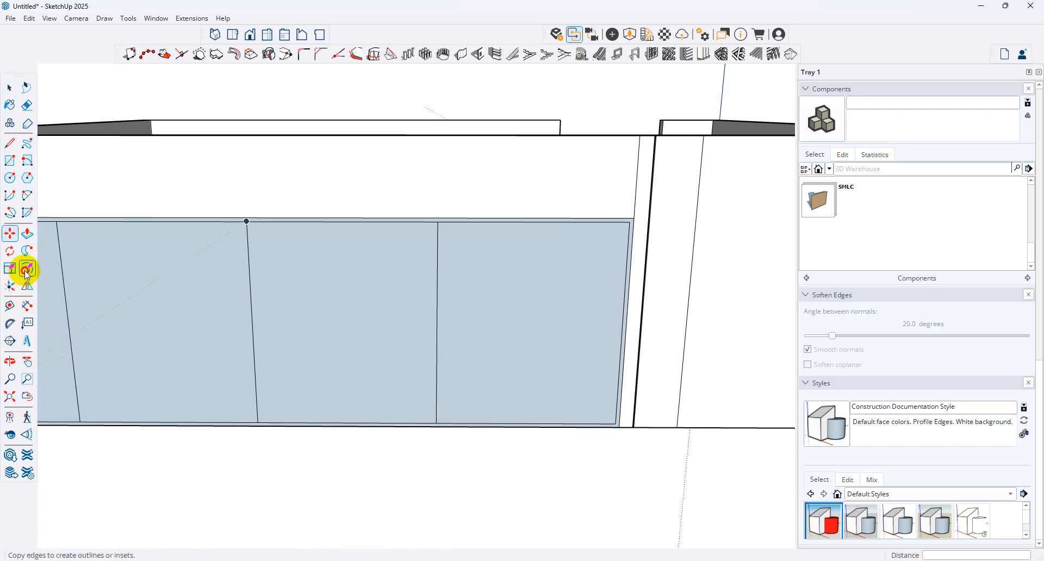
click(27, 268)
click(446, 337)
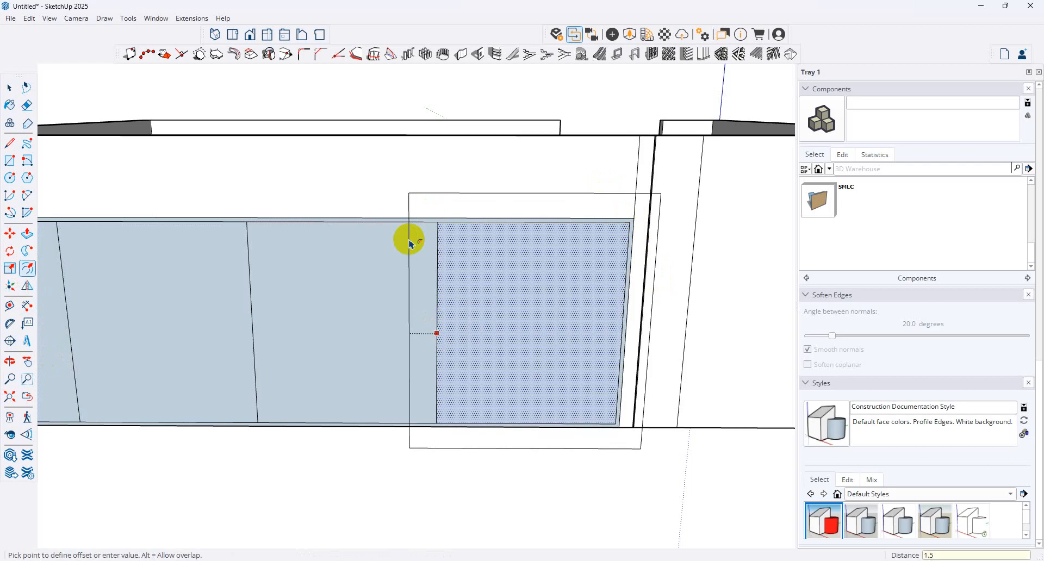
key(Return)
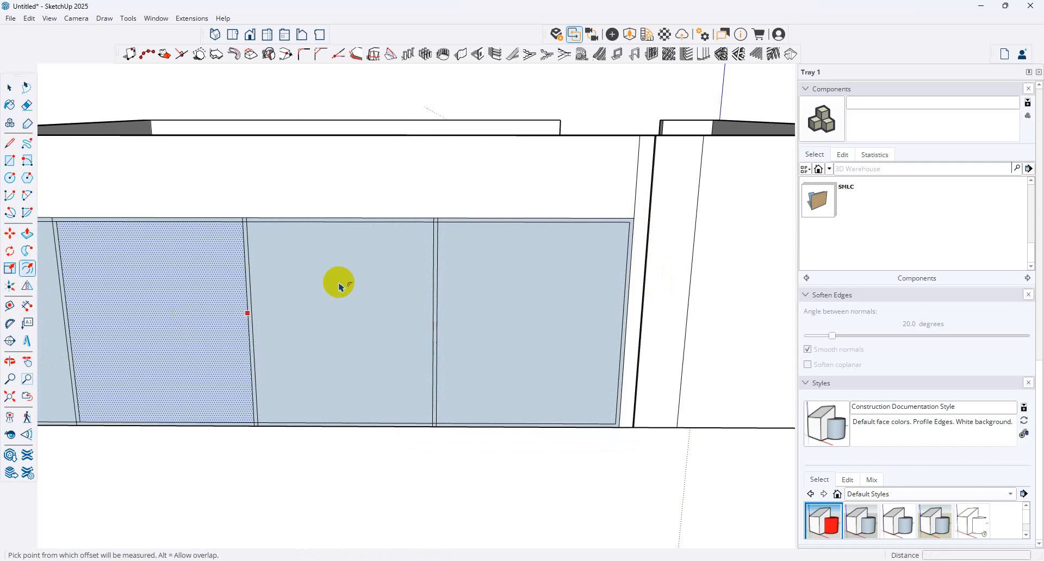
scroll(375, 278, down, 3)
scroll(202, 337, up, 2)
scroll(383, 342, up, 2)
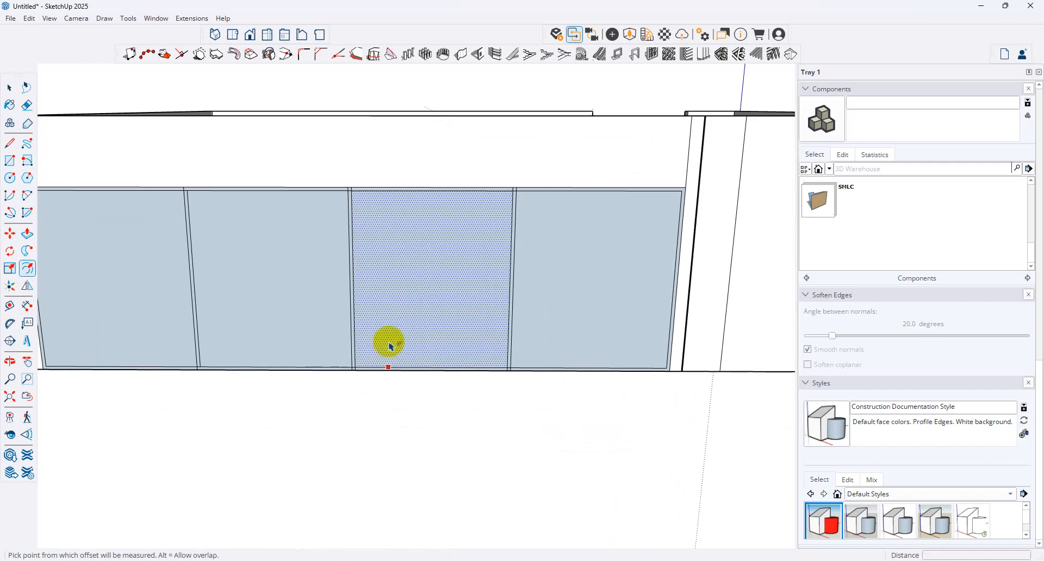
click(11, 251)
click(28, 233)
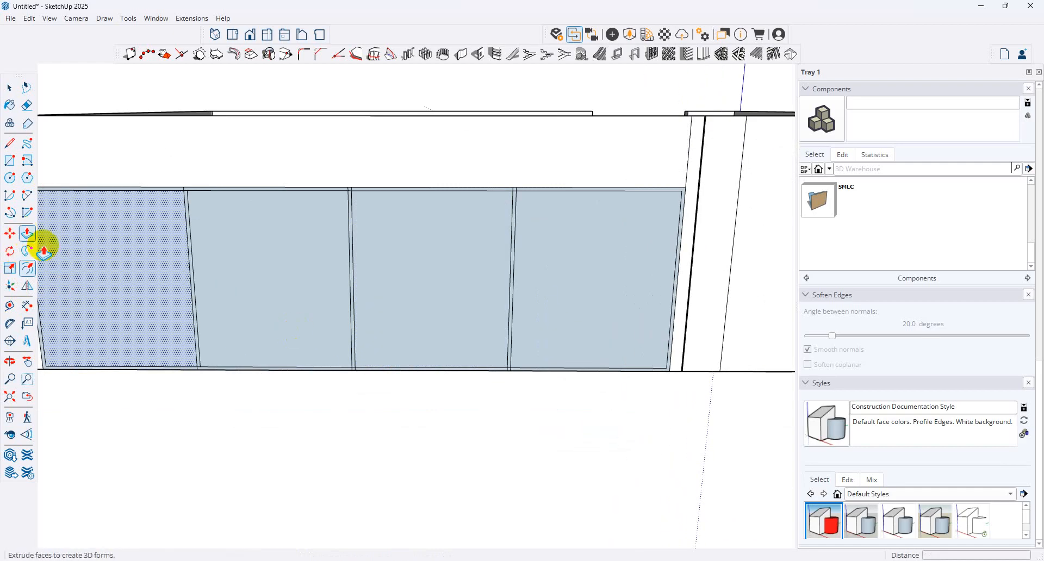
click(161, 298)
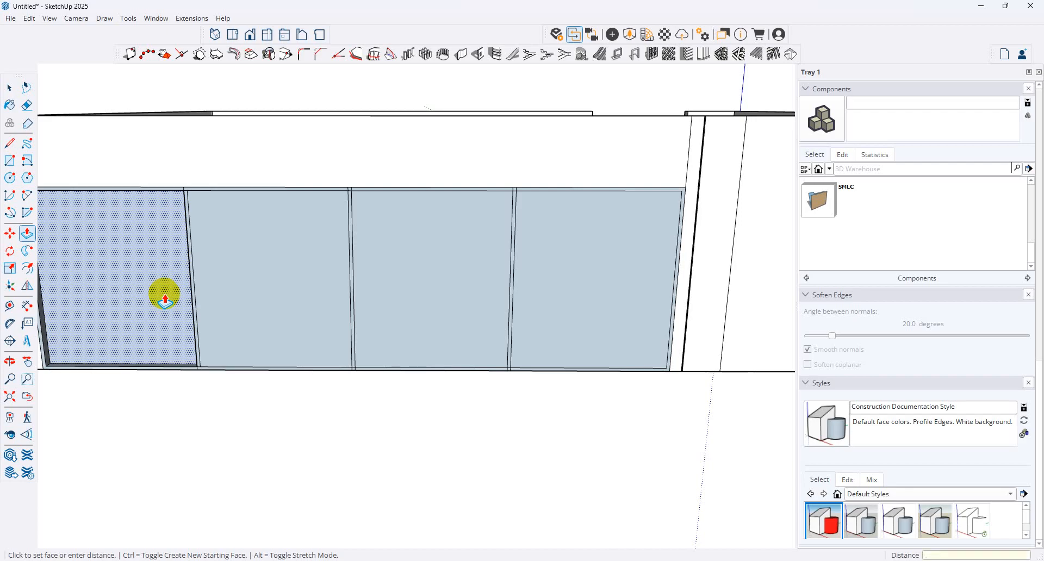
key(Escape)
Pull the lower frame strip of the second pane from the pier 1" into the room with Push/Pull.
middle_drag(191, 279, 1006, 414)
scroll(538, 311, up, 3)
scroll(512, 281, up, 3)
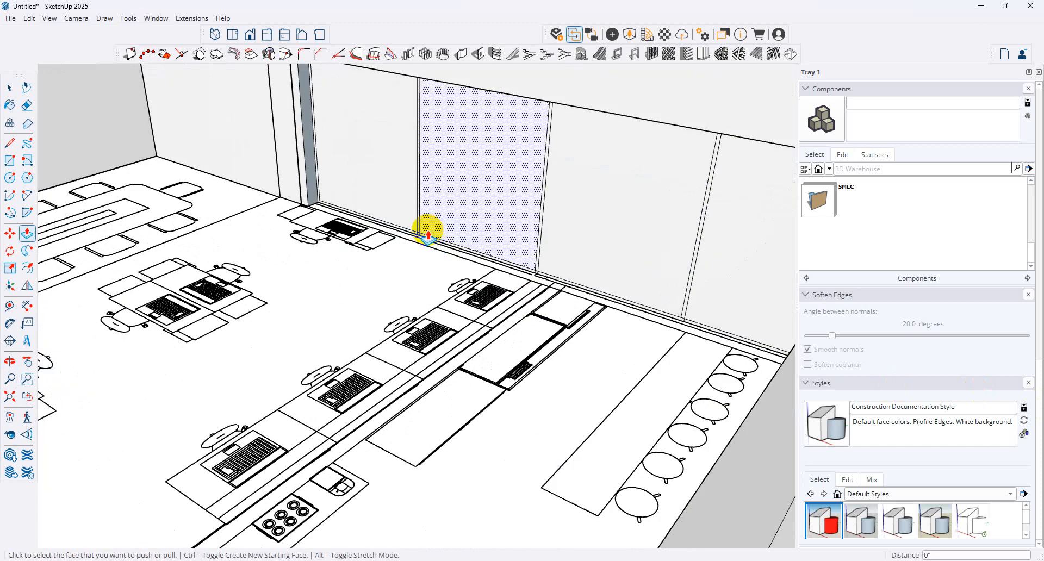
scroll(428, 235, up, 5)
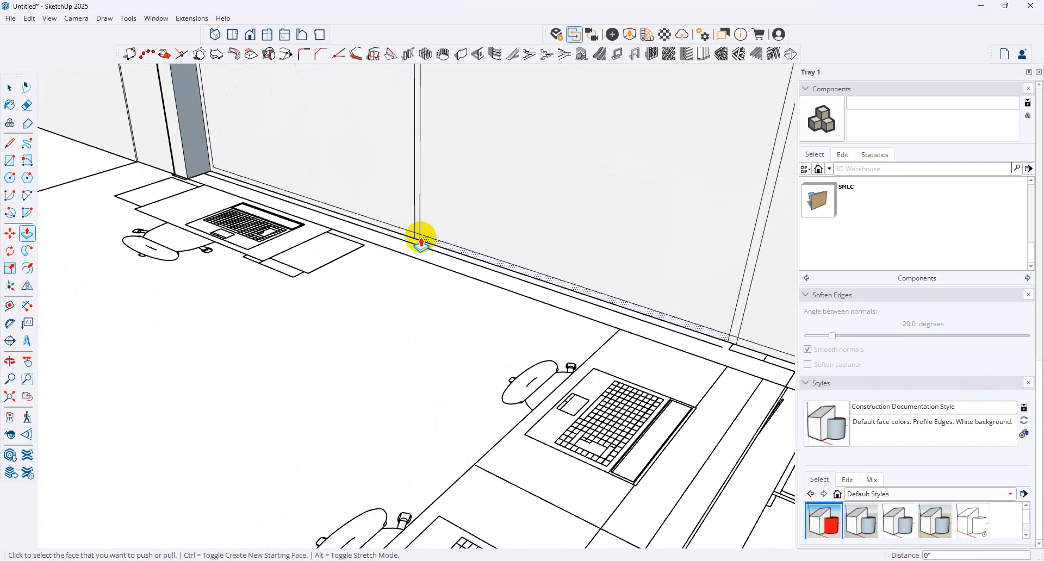
click(421, 240)
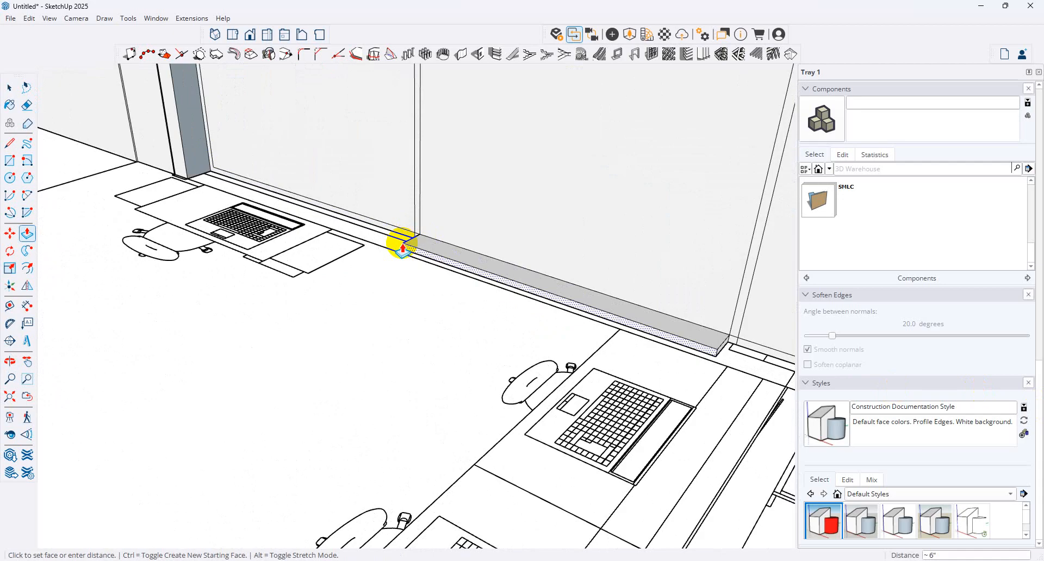
text(1)
key(Return)
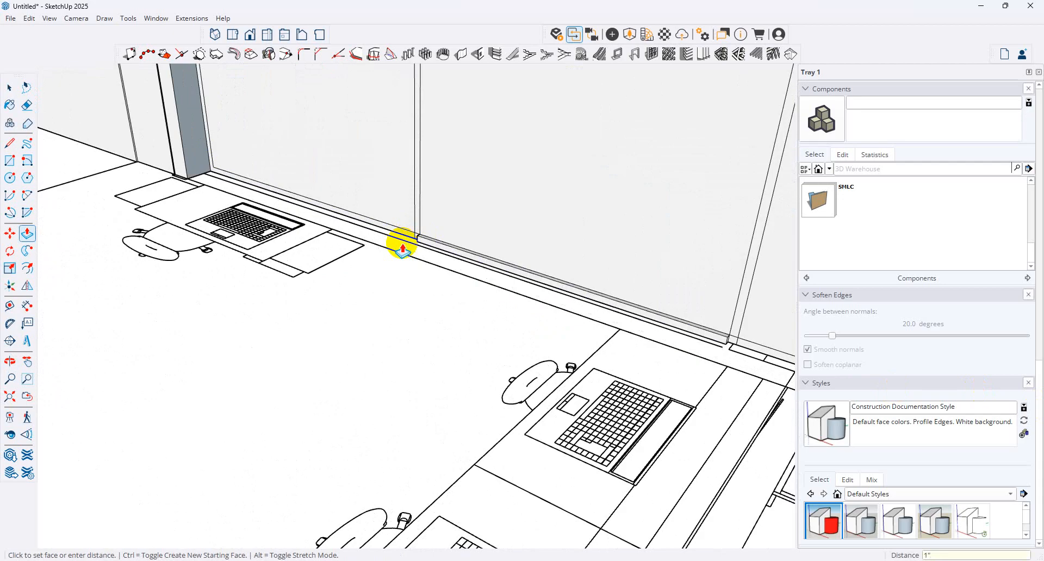
Pull the frame strip around the pane beside the pier and the mullion next to it 1" into the room.
scroll(387, 245, up, 5)
click(401, 233)
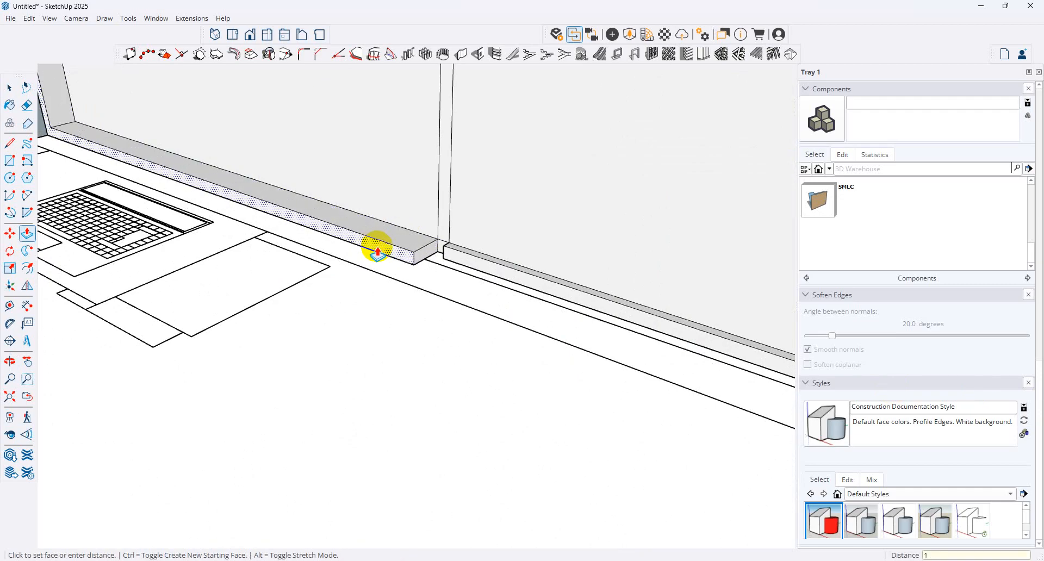
key(Return)
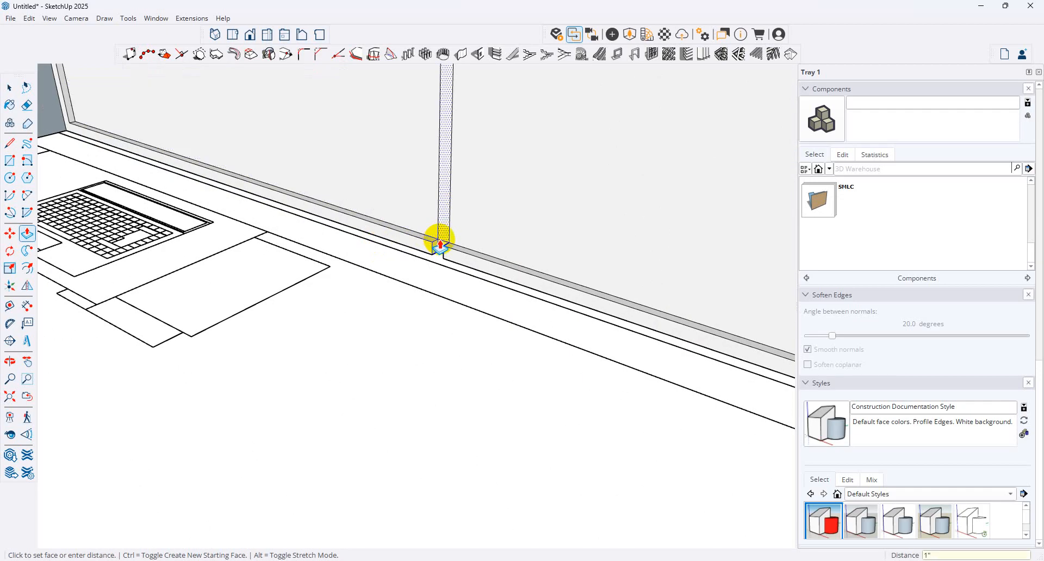
double_click(442, 243)
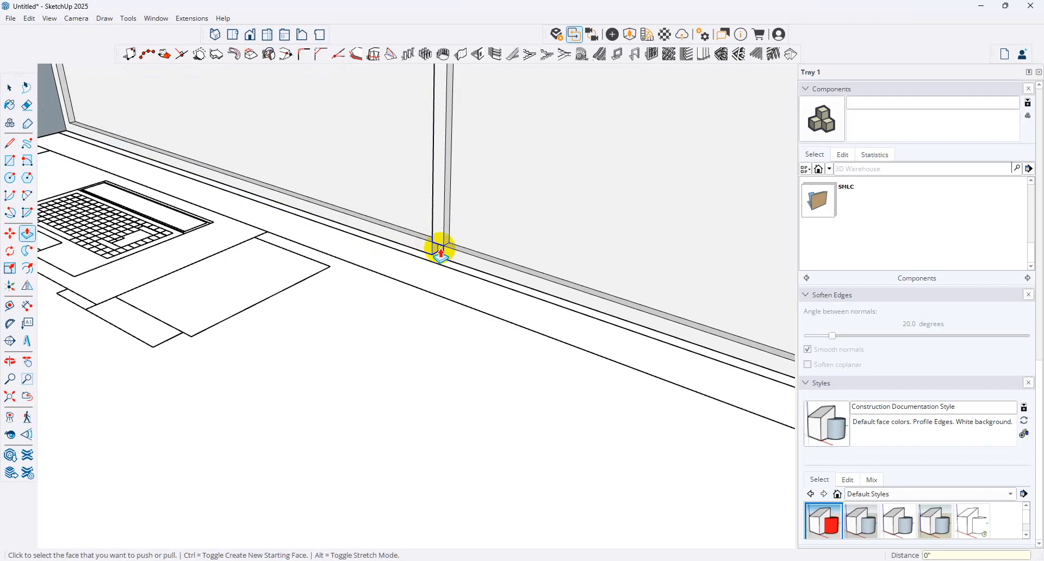
scroll(436, 354, down, 5)
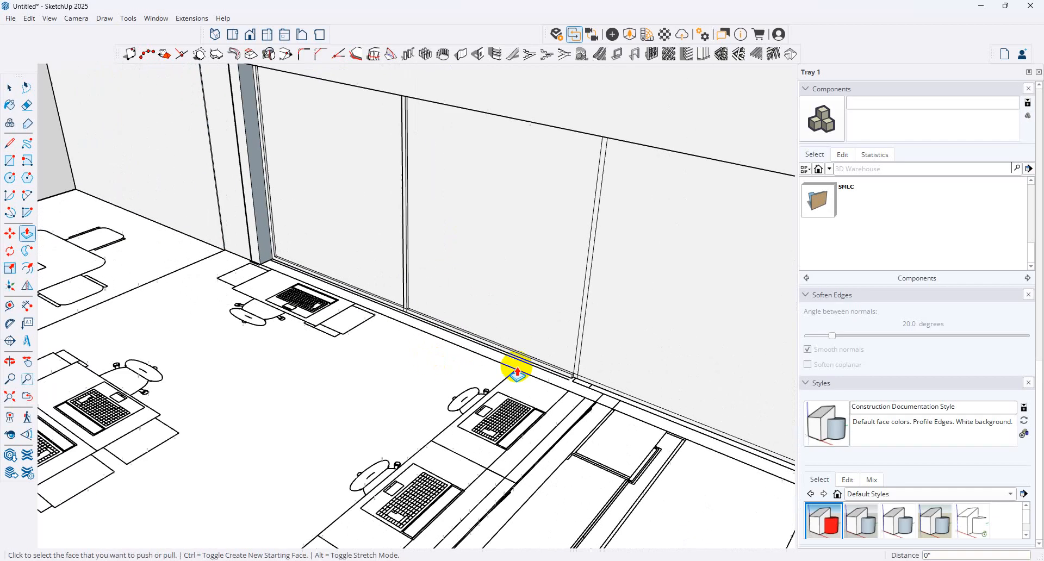
Pull the mullion between the third and fourth panes from the pier into the room by the same Push/Pull distance, 1".
scroll(589, 234, up, 3)
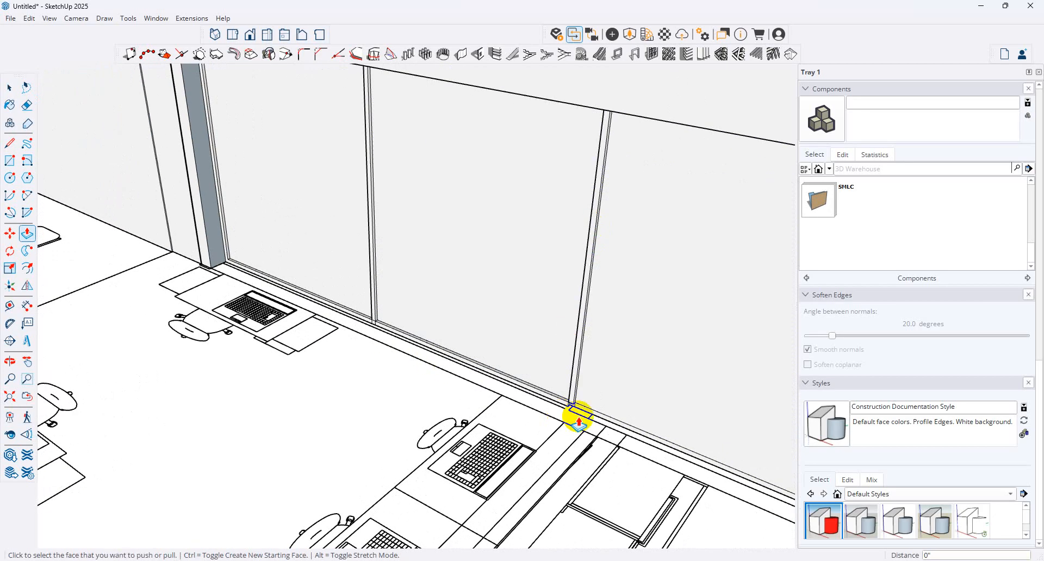
scroll(579, 417, up, 3)
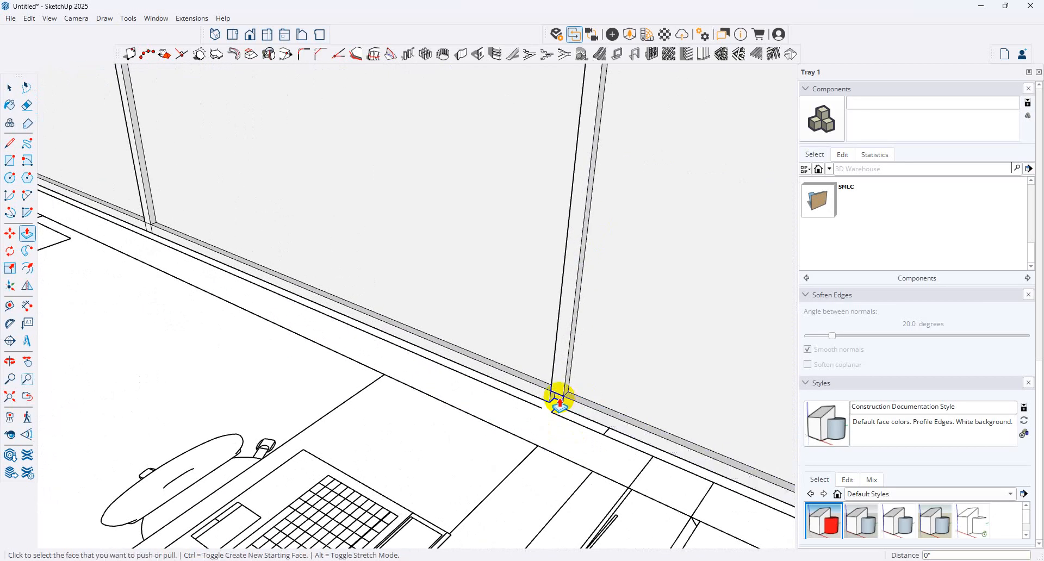
scroll(430, 389, down, 5)
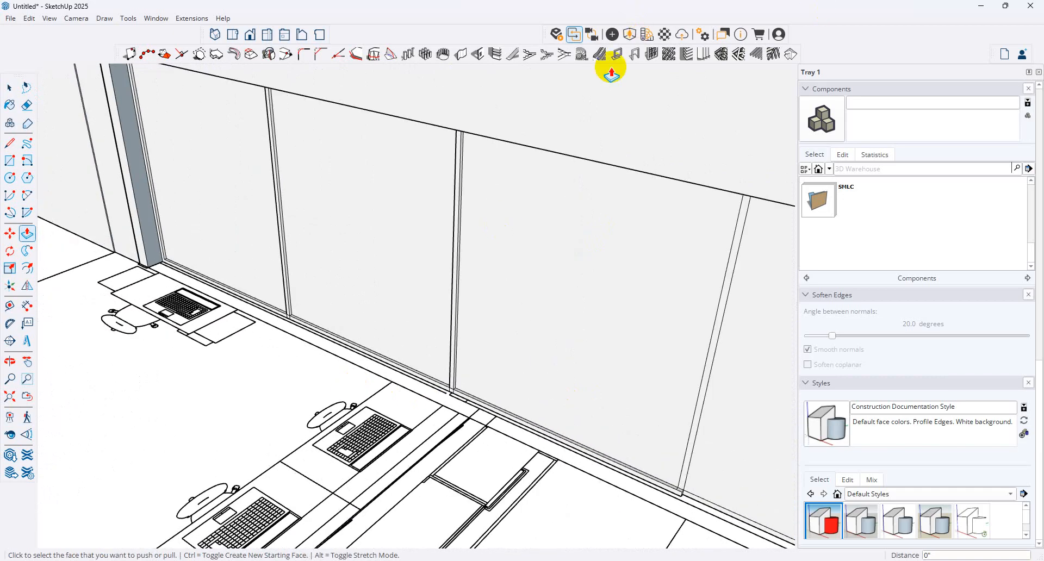
middle_drag(641, 60, 679, 338)
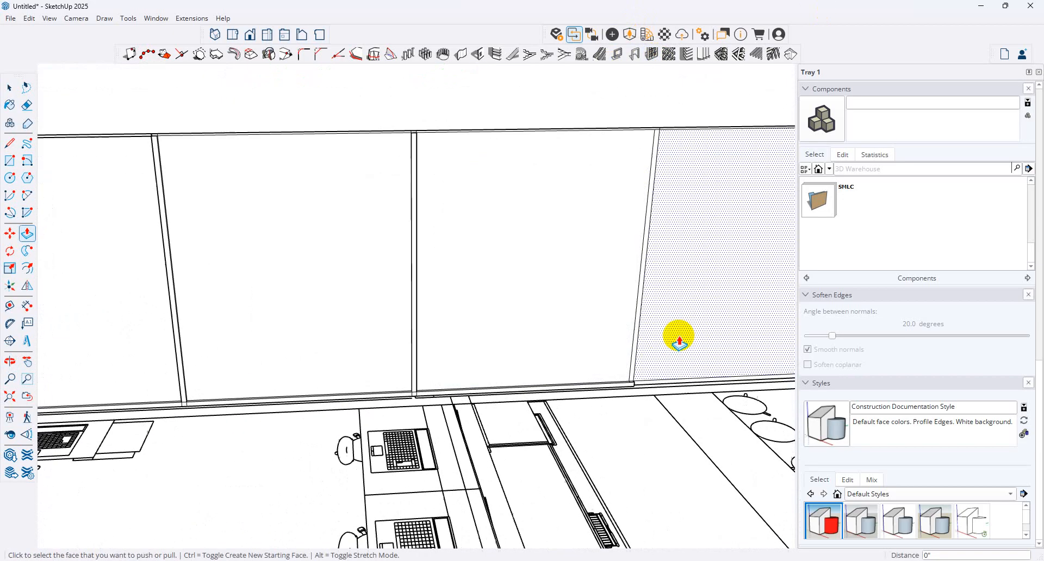
scroll(652, 335, up, 3)
click(628, 329)
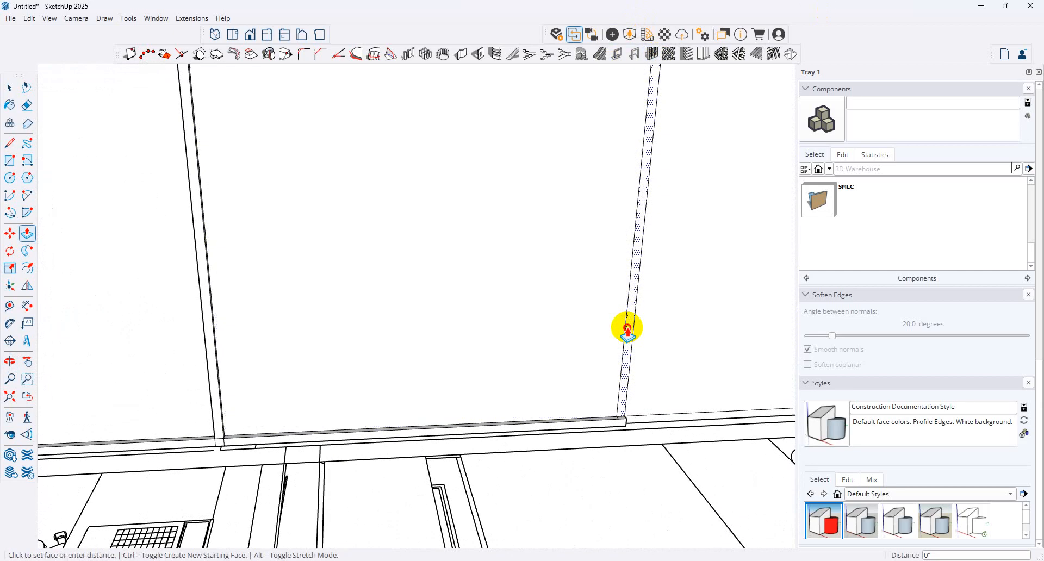
click(629, 332)
scroll(451, 401, down, 5)
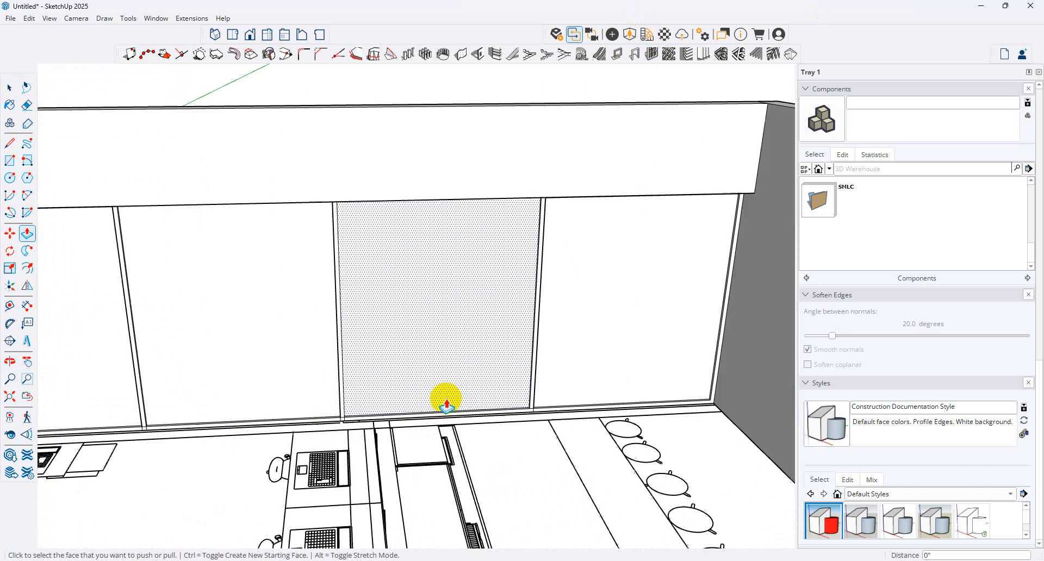
Pull the upper frame strips above the window panes and the mullion tops 1" into the room.
middle_drag(443, 401, 438, 280)
scroll(268, 276, down, 3)
scroll(683, 187, up, 4)
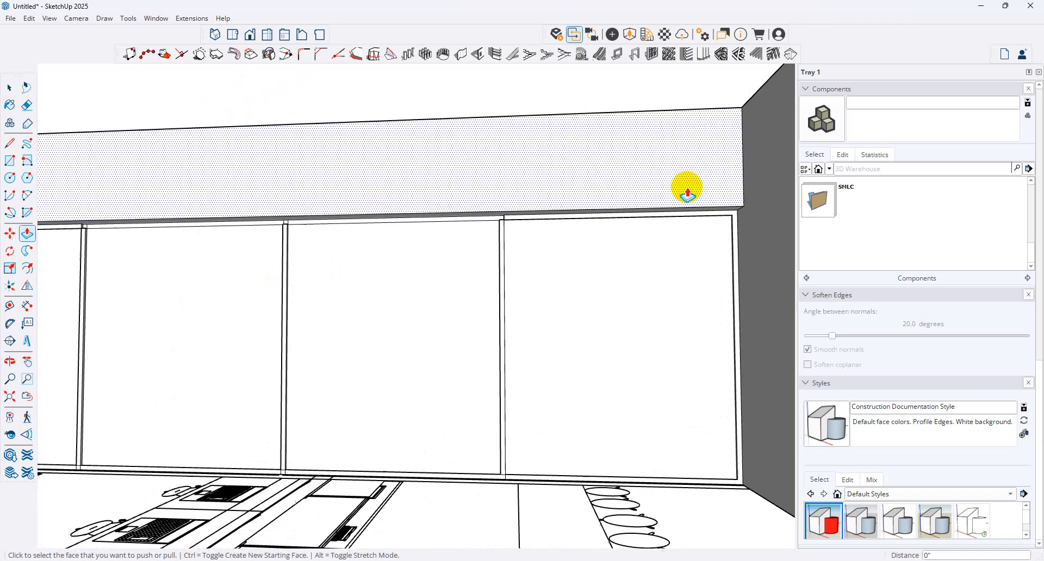
scroll(408, 210, up, 3)
double_click(545, 223)
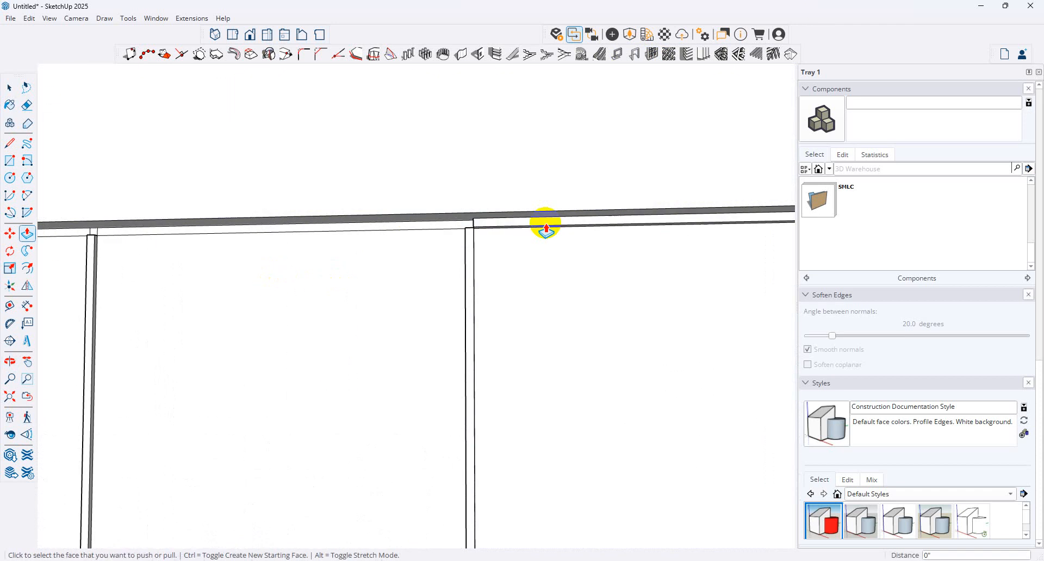
double_click(444, 223)
middle_drag(76, 226, 342, 249)
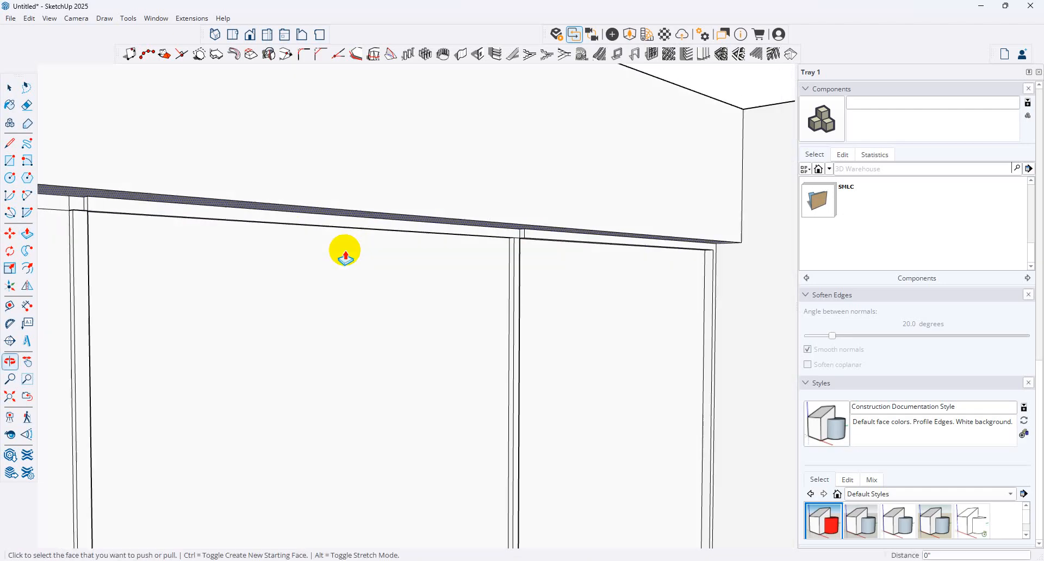
double_click(130, 210)
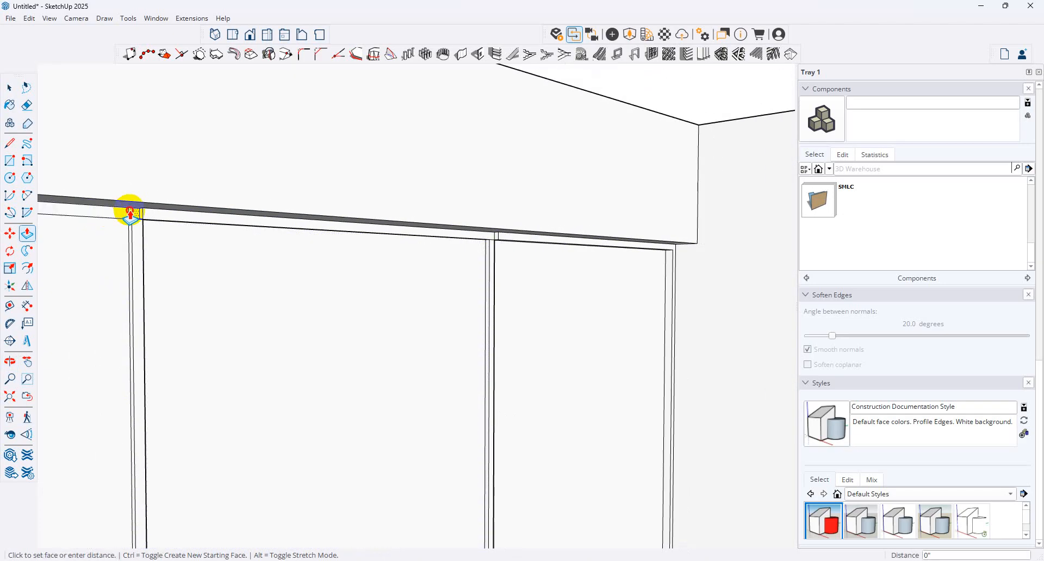
double_click(111, 211)
Examine the window frame and its corners from inside the room and from outside the building.
scroll(357, 242, down, 3)
scroll(542, 291, down, 5)
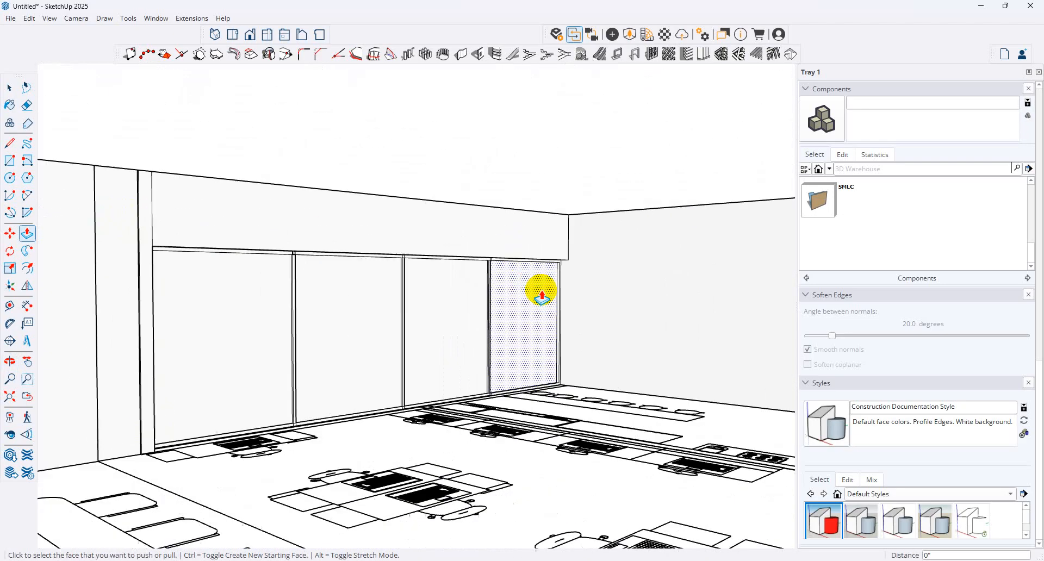
middle_drag(446, 292, 131, 291)
click(27, 402)
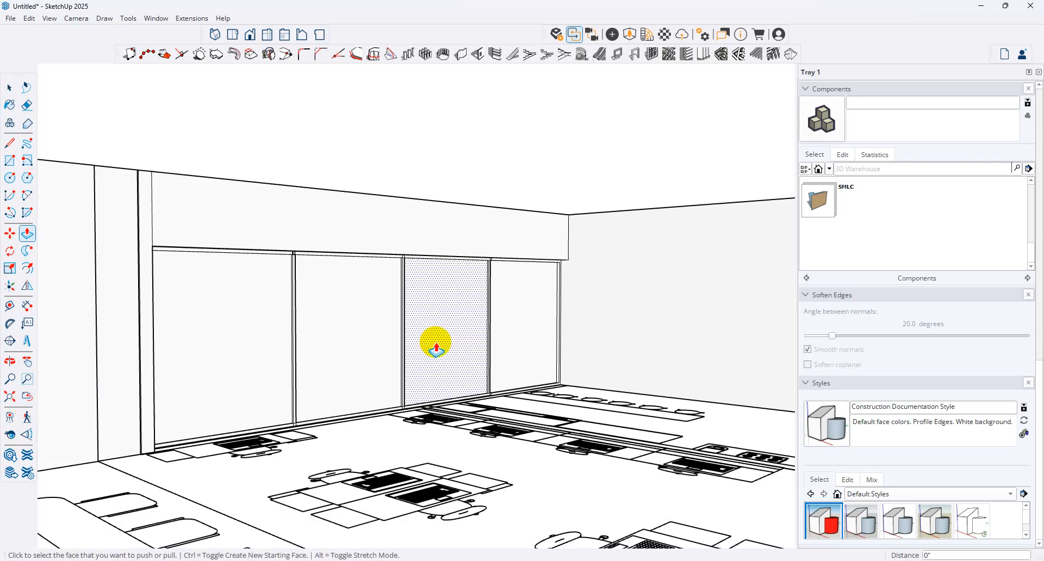
middle_drag(435, 344, 187, 388)
scroll(158, 341, up, 3)
scroll(155, 346, up, 2)
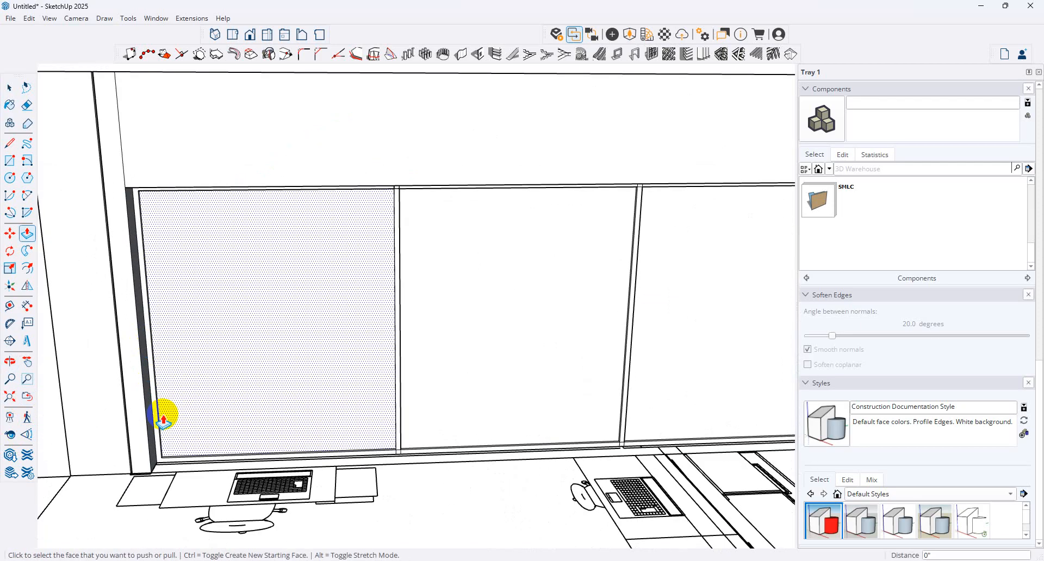
scroll(219, 149, up, 3)
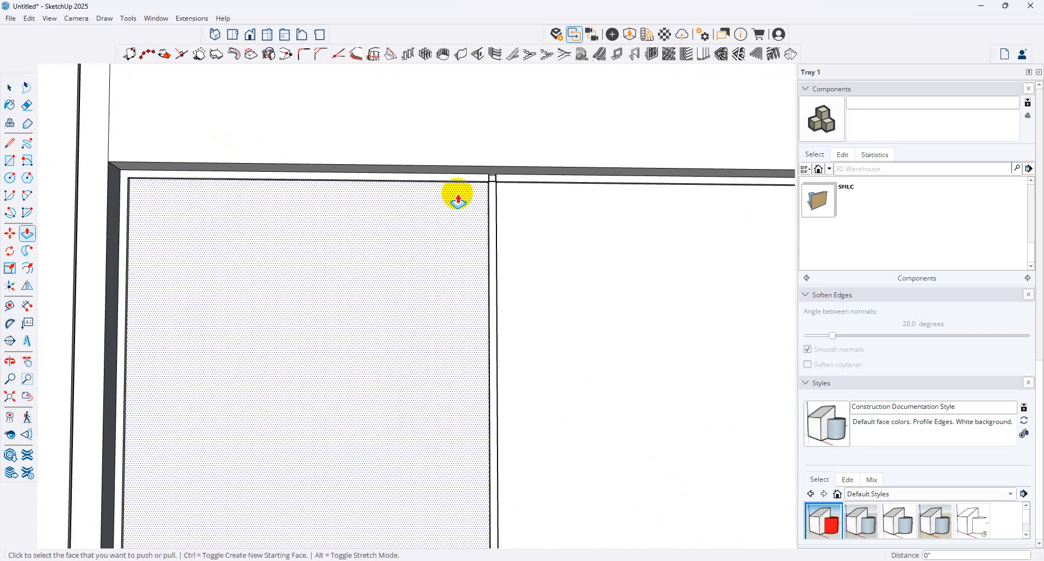
scroll(506, 174, up, 3)
scroll(438, 191, down, 4)
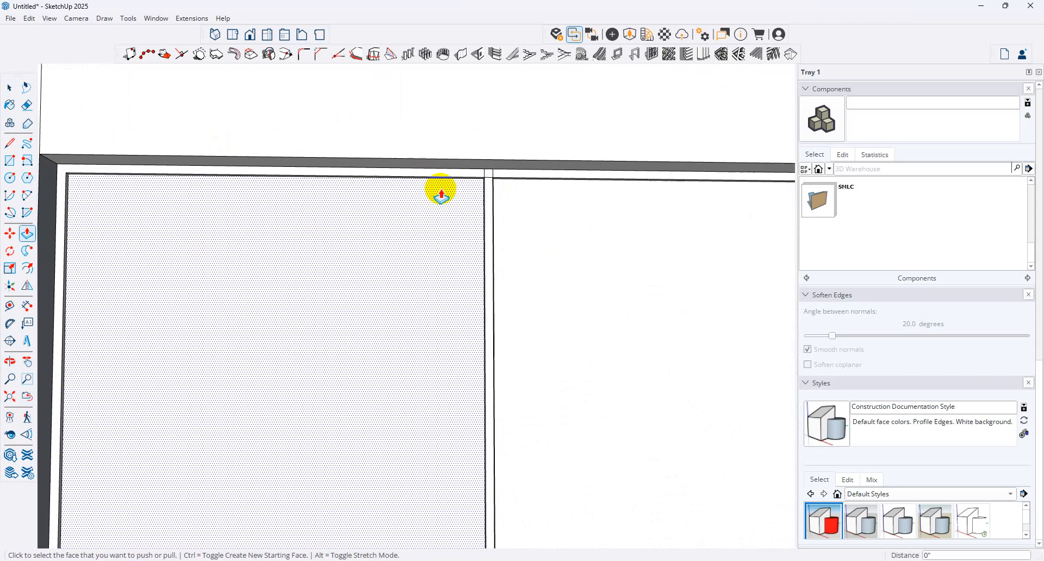
mouse_move(426, 196)
middle_down()
mouse_move(856, 410)
mouse_move(765, 290)
mouse_move(324, 249)
middle_up()
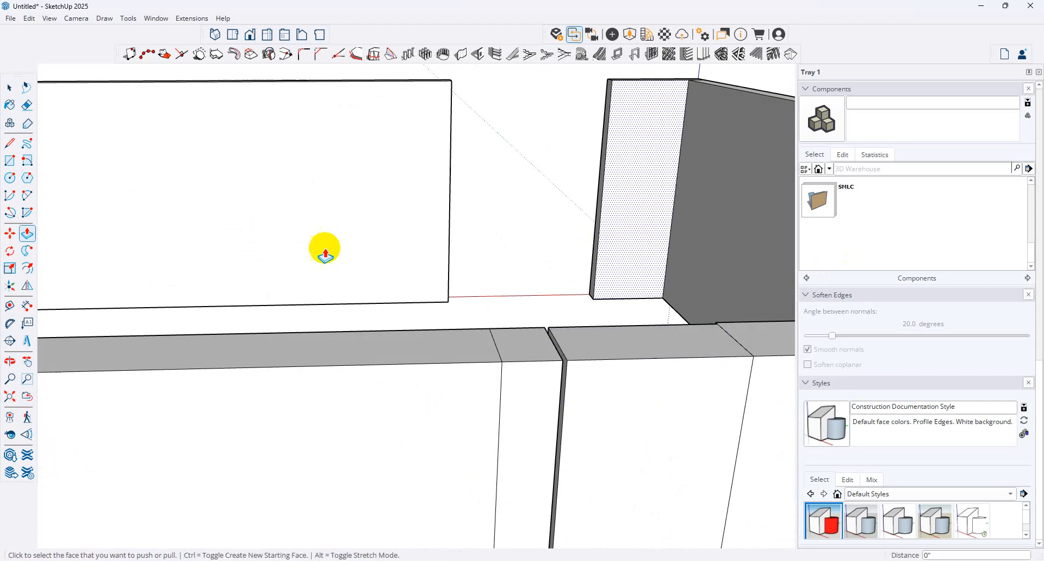
scroll(324, 249, down, 3)
scroll(647, 256, down, 3)
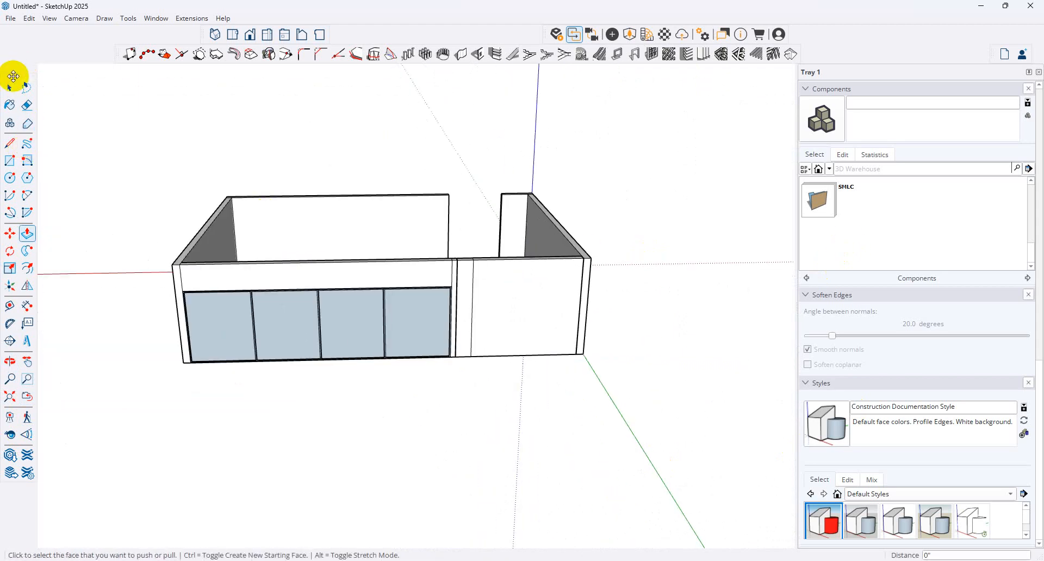
Choose the Glass_Basic_01 material from the Glass collection for painting.
click(10, 102)
click(10, 88)
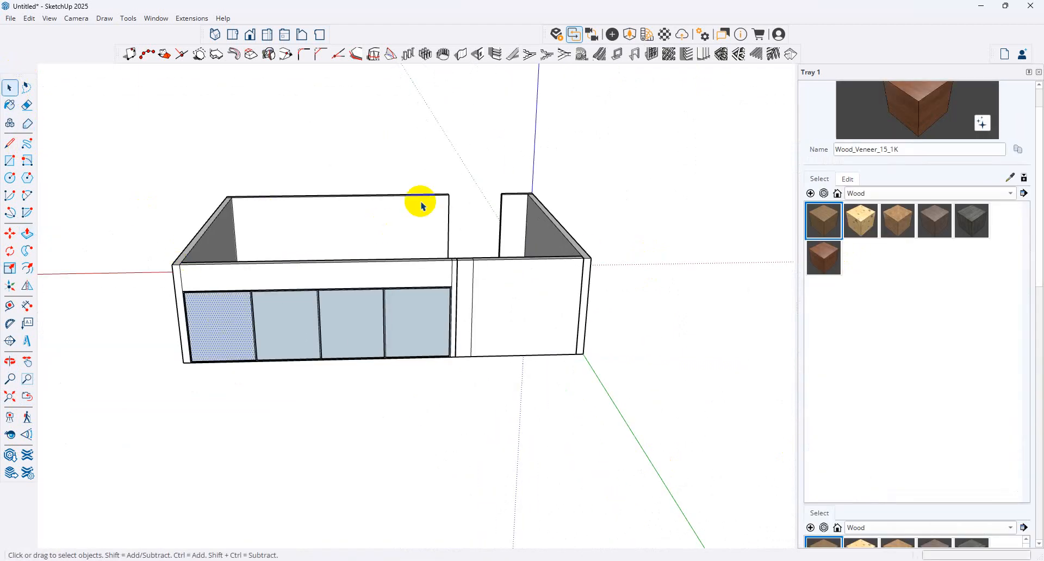
middle_drag(419, 205, 457, 285)
click(457, 285)
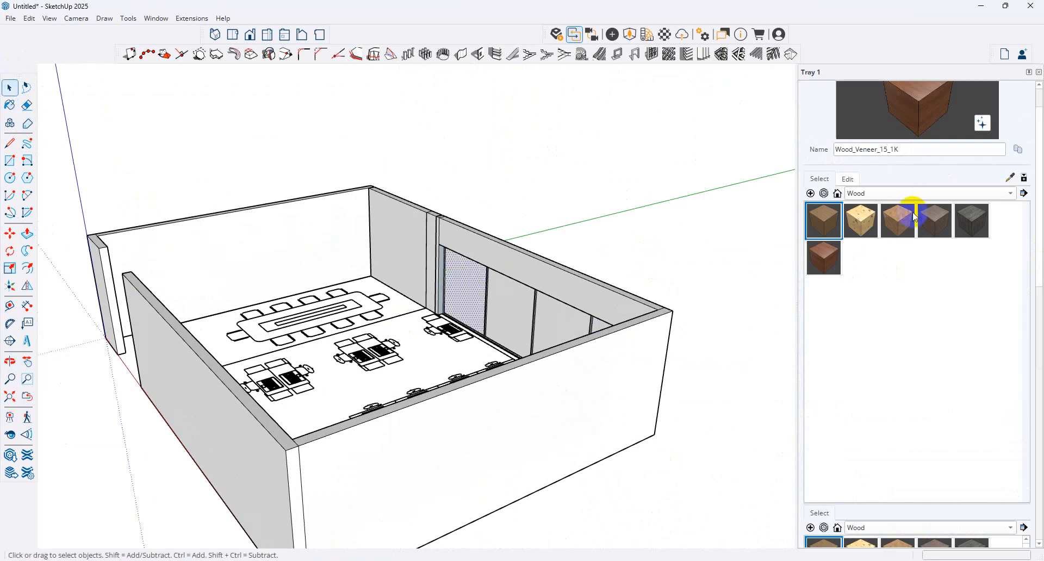
click(910, 196)
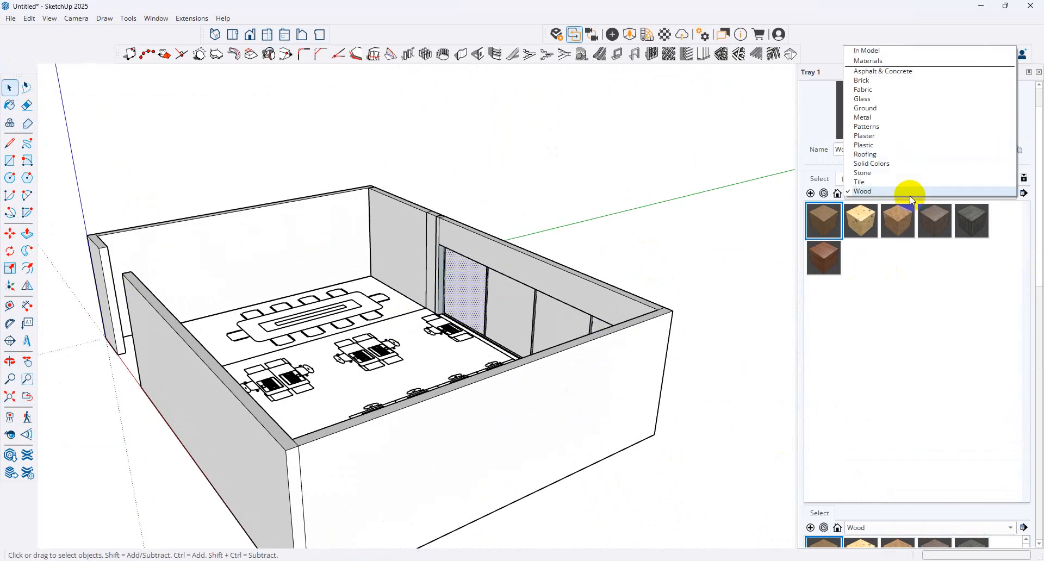
click(886, 99)
click(849, 230)
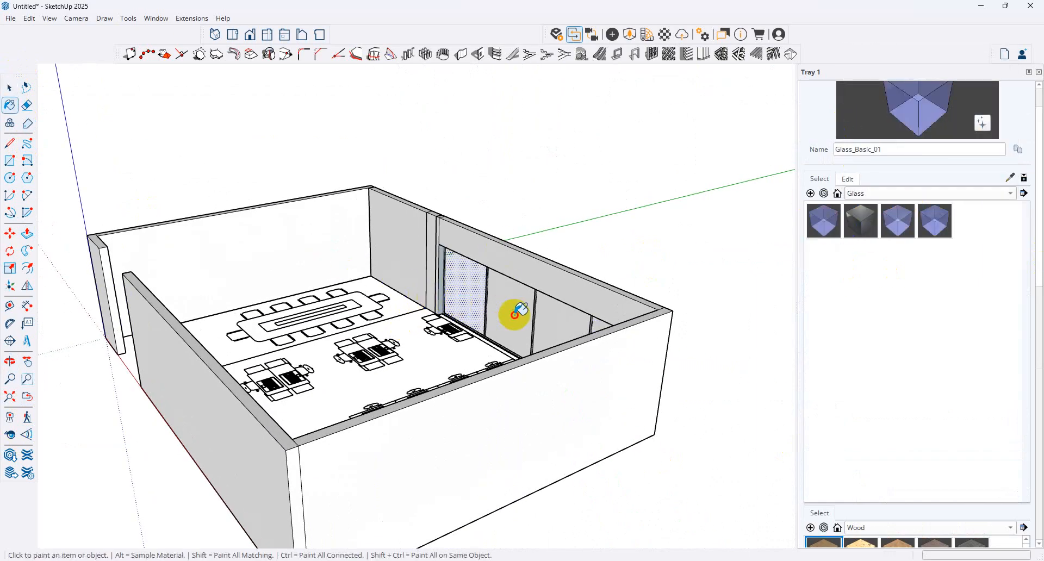
Paint the four window panes with Glass_Basic_01.
middle_drag(501, 299, 629, 314)
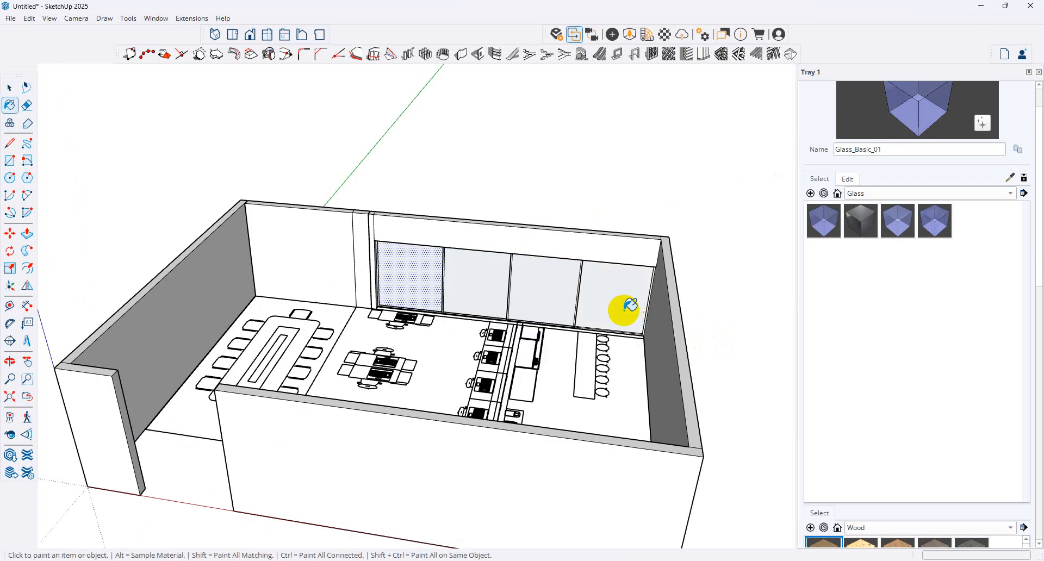
scroll(598, 301, up, 3)
scroll(596, 298, up, 3)
click(10, 87)
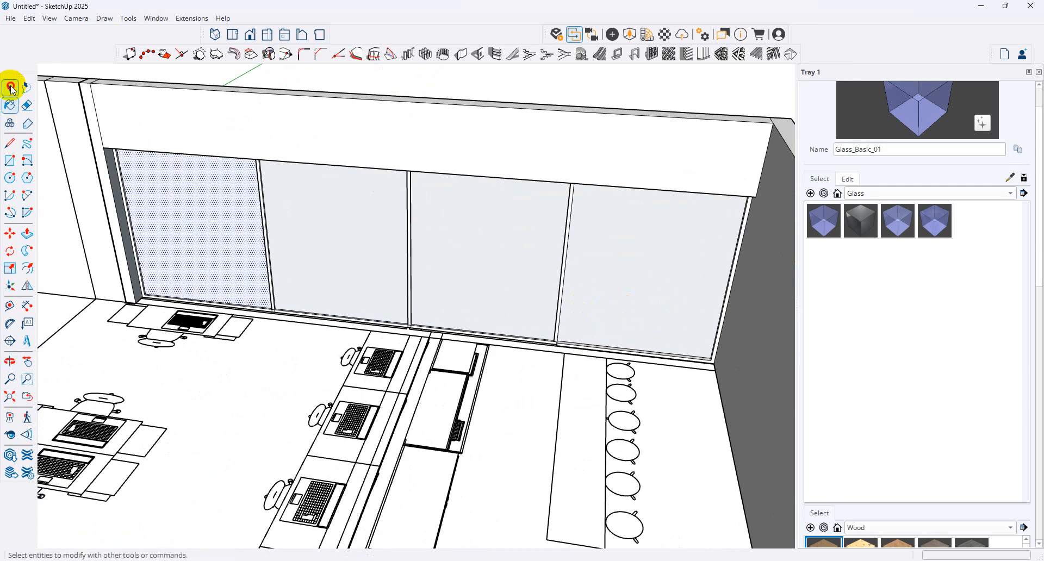
Inspect the glazed window and the imported floor plan inside the room.
middle_drag(601, 385, 673, 311)
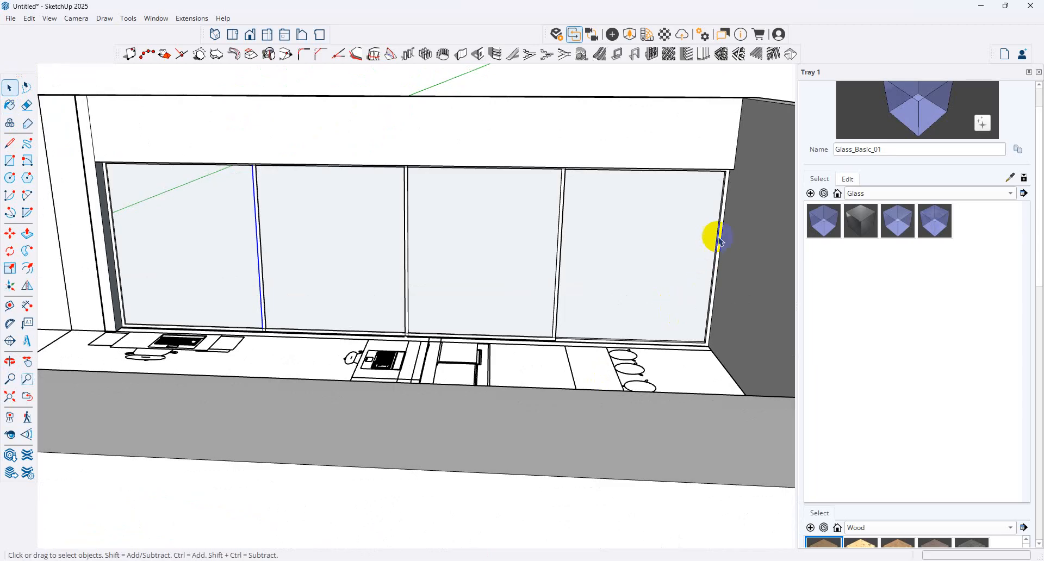
middle_drag(243, 312, 417, 356)
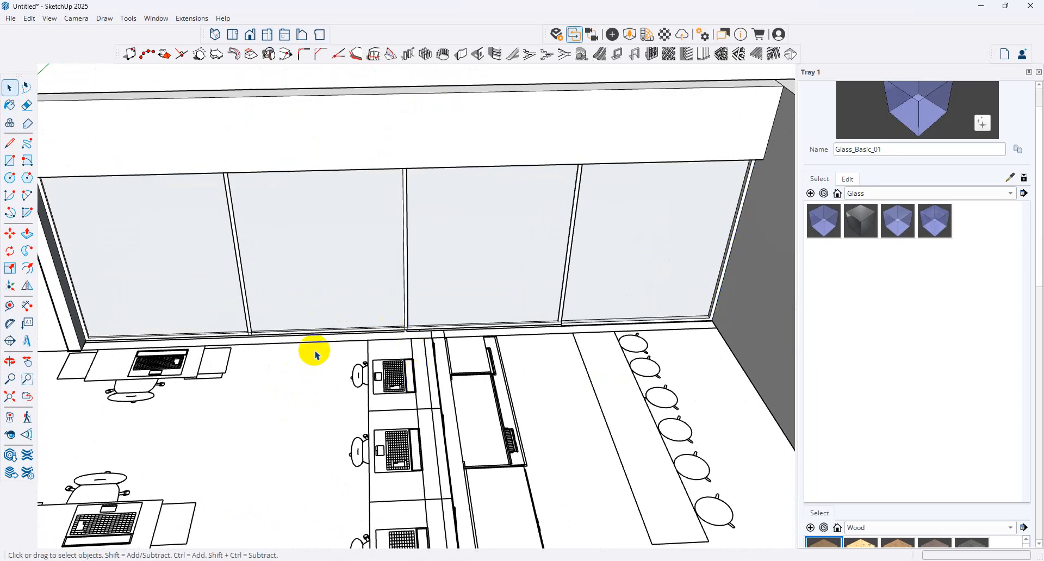
scroll(396, 384, down, 8)
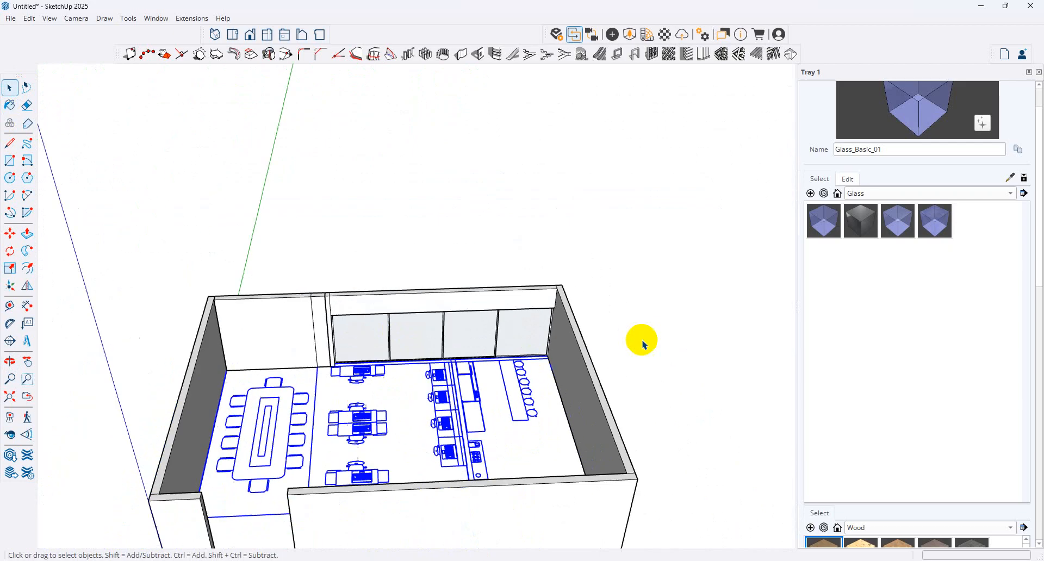
middle_drag(653, 268, 280, 303)
scroll(279, 305, up, 5)
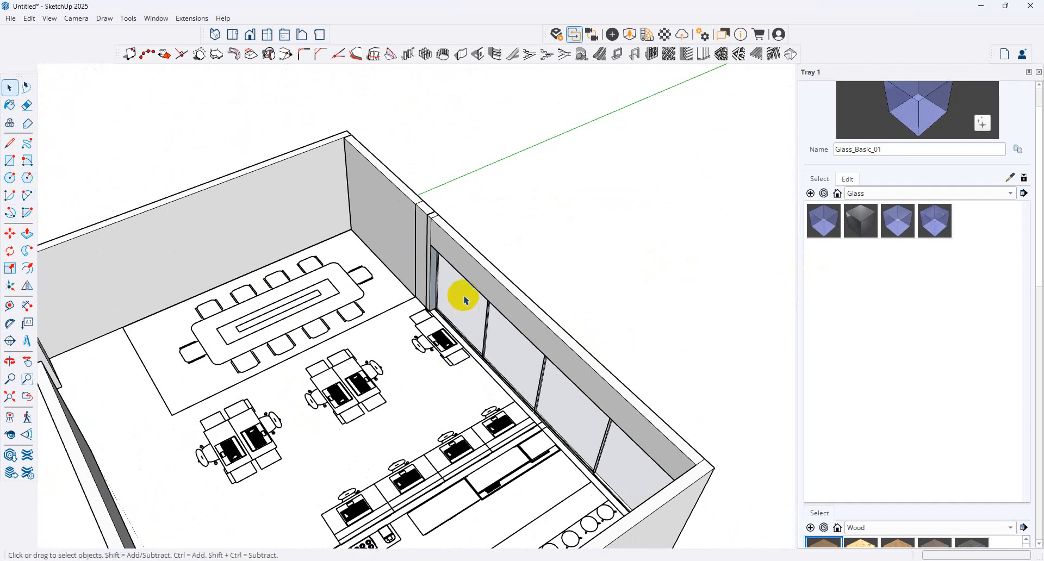
scroll(420, 317, up, 4)
click(440, 325)
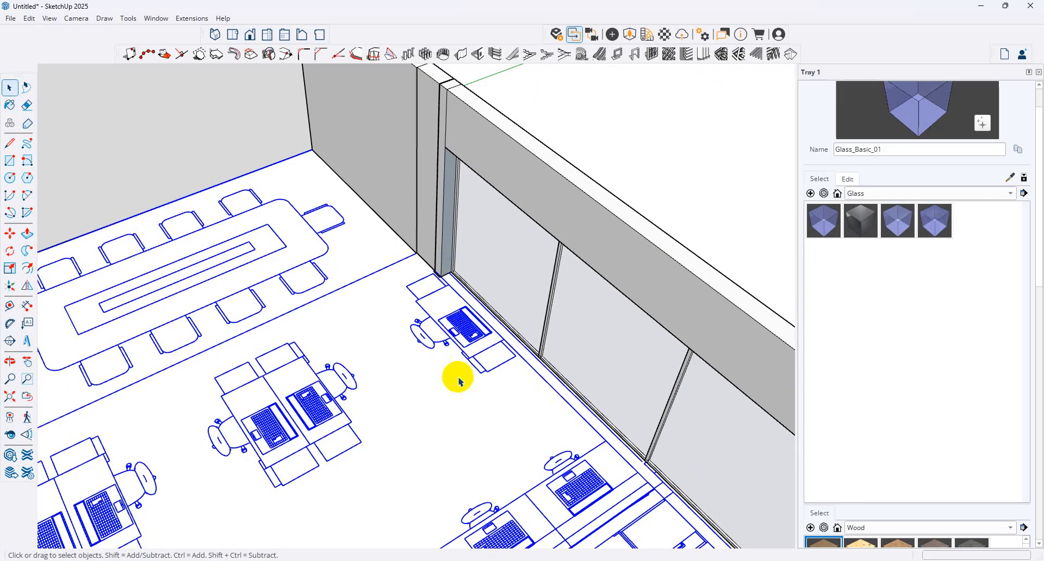
click(336, 448)
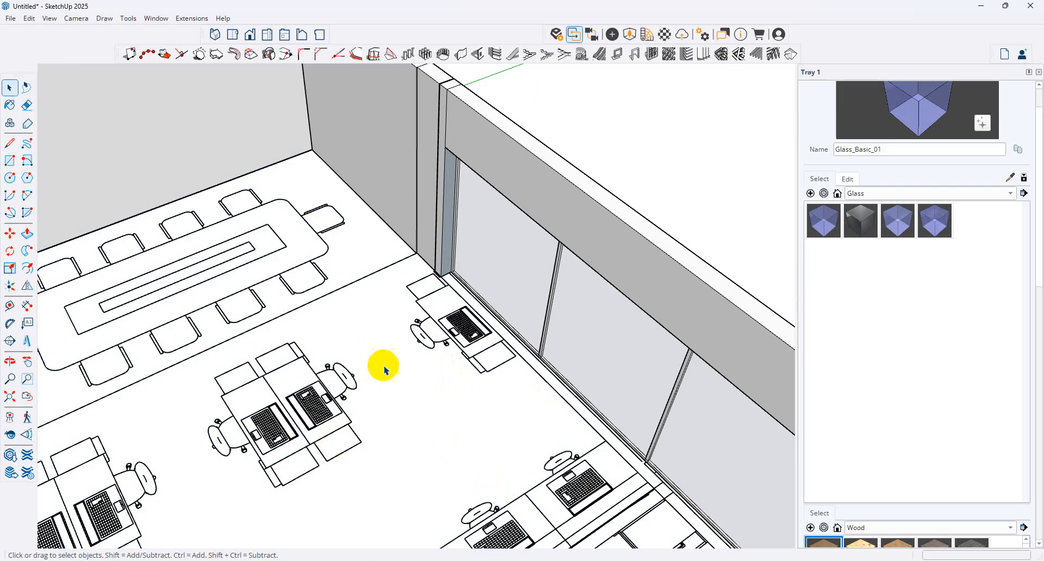
Open the imported floor plan for editing inside the walls.
scroll(361, 380, down, 3)
scroll(303, 396, up, 2)
middle_drag(303, 396, 435, 360)
scroll(435, 360, down, 3)
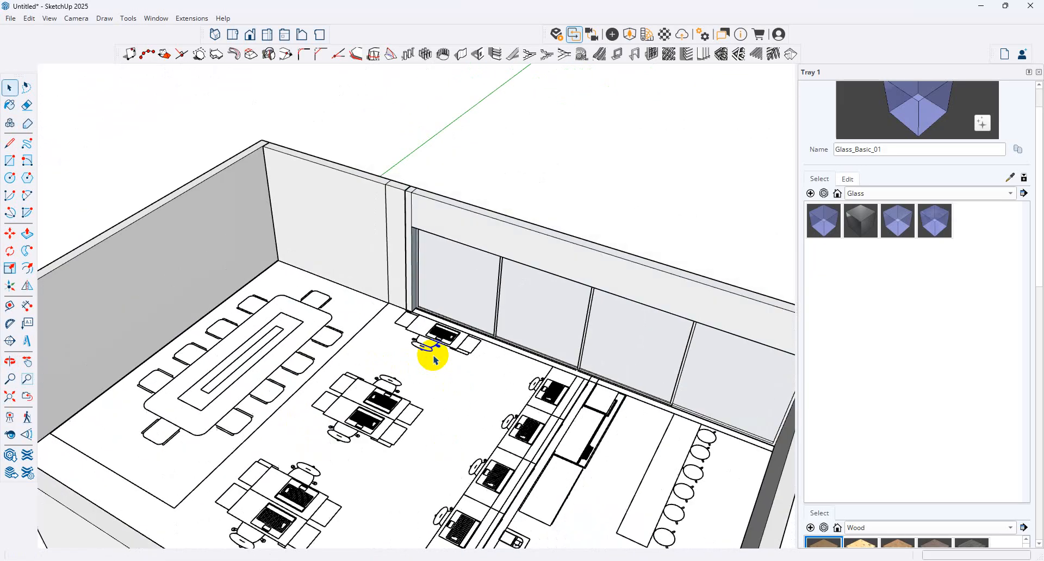
scroll(336, 406, up, 3)
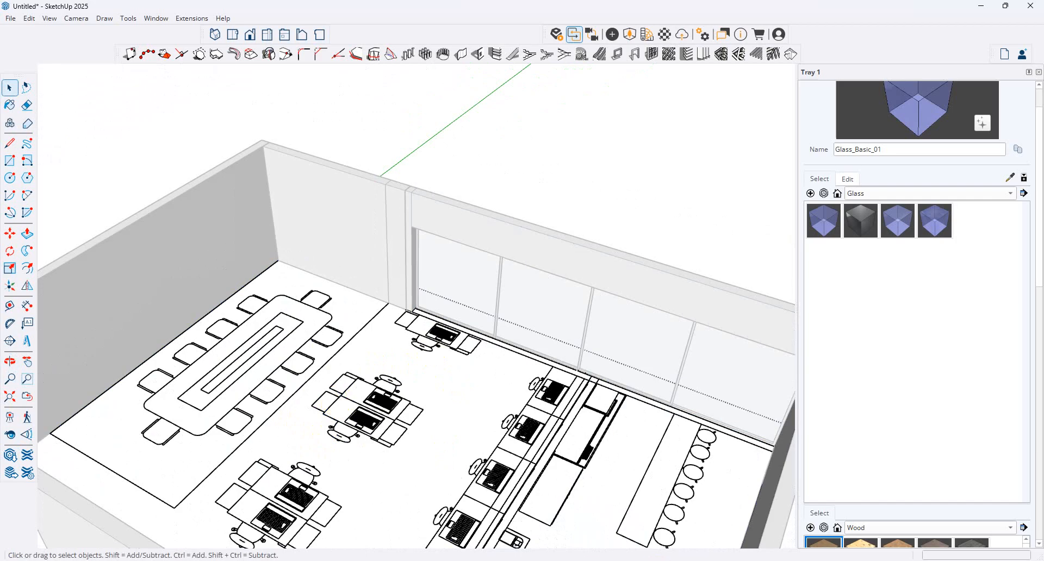
scroll(308, 363, down, 3)
scroll(289, 366, up, 4)
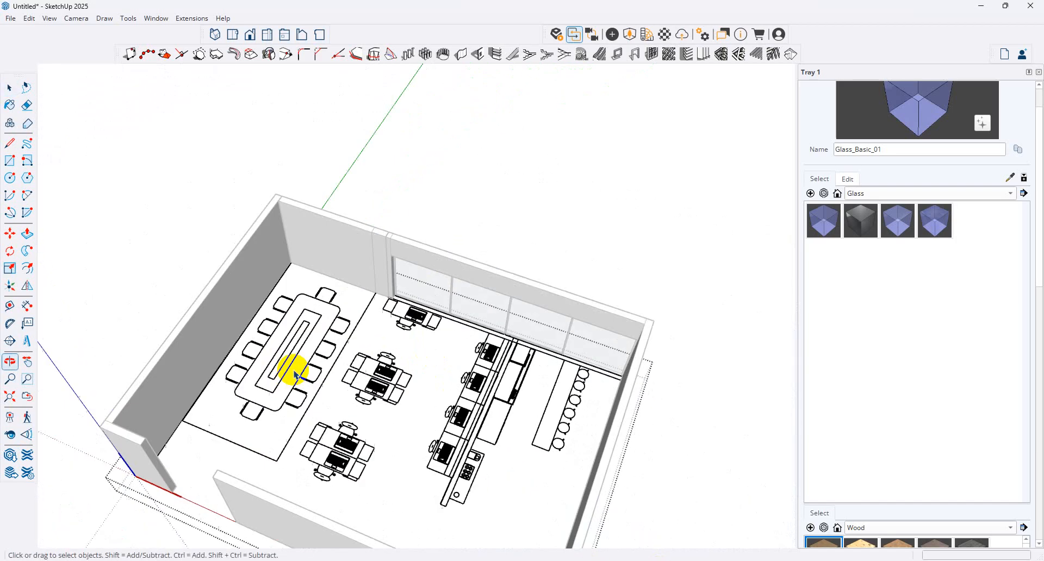
Delete the linework of the single desk, chair and laptop beside the window.
middle_drag(346, 488, 270, 427)
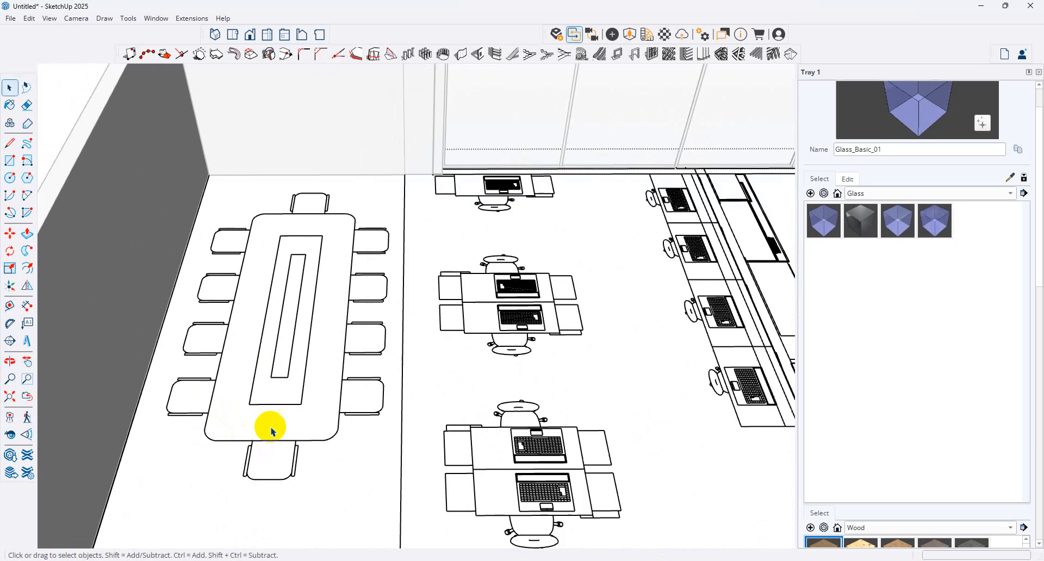
scroll(360, 390, up, 3)
scroll(360, 390, down, 4)
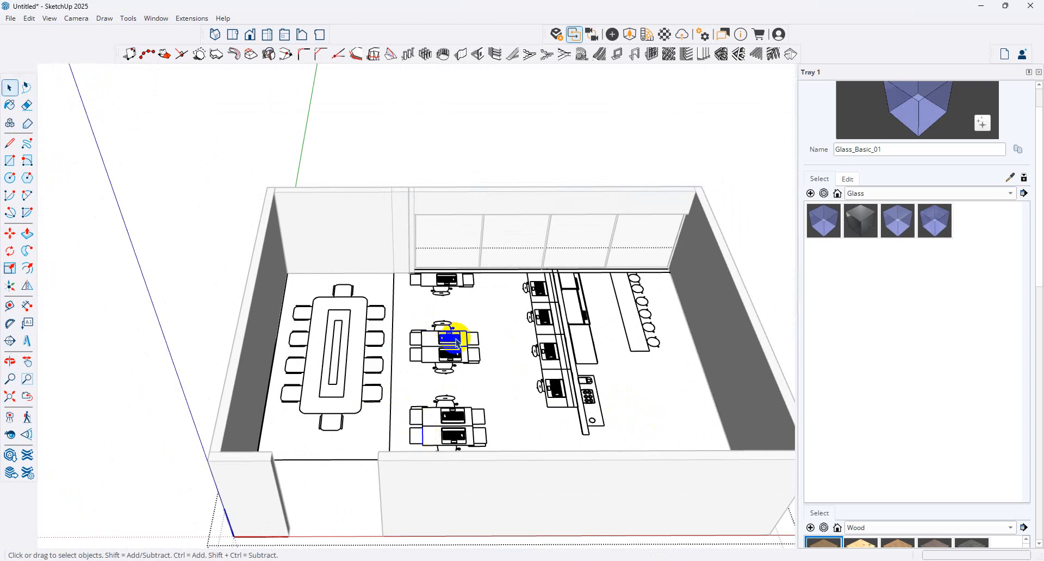
scroll(487, 358, up, 3)
drag(505, 262, 416, 286)
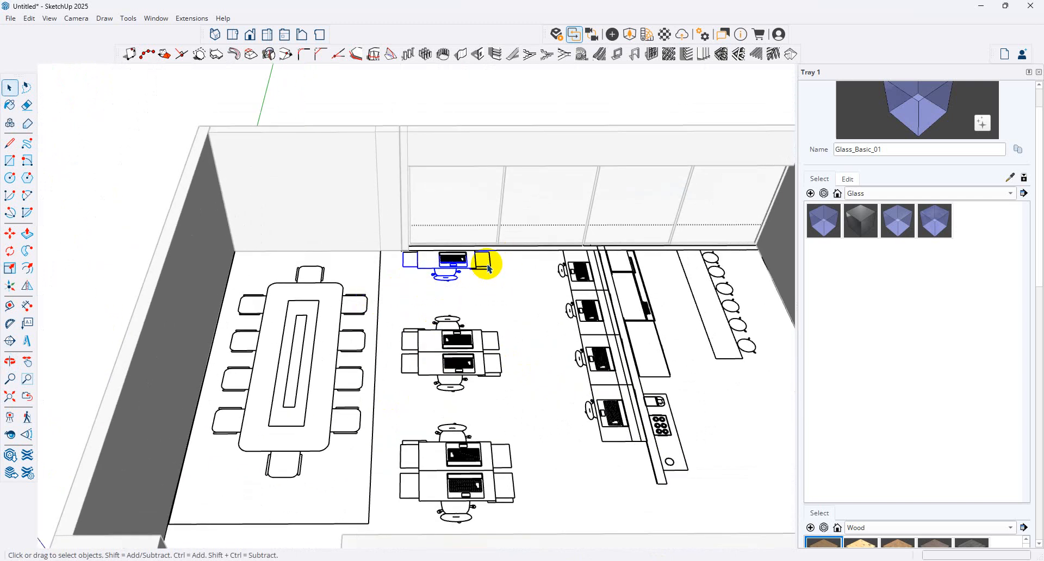
scroll(485, 261, up, 1)
key(Delete)
drag(512, 251, 437, 284)
scroll(517, 225, up, 2)
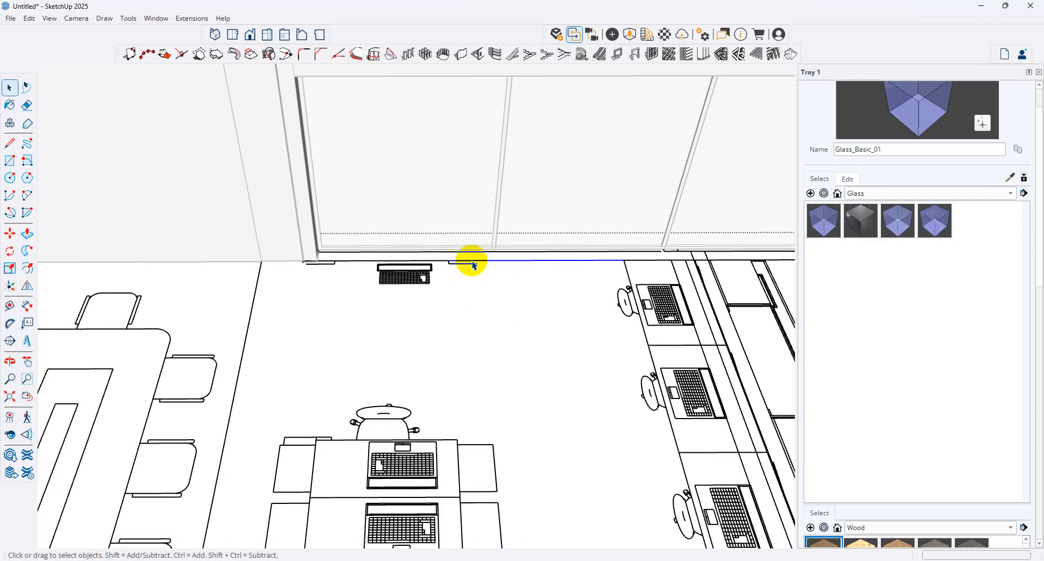
drag(444, 264, 278, 326)
key(Delete)
middle_drag(373, 303, 517, 422)
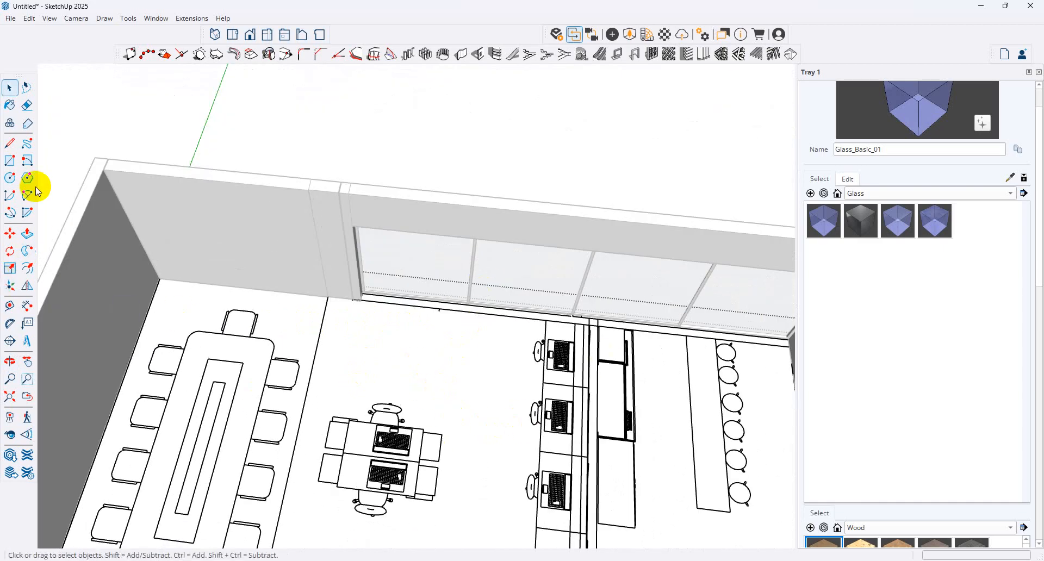
click(10, 161)
click(328, 297)
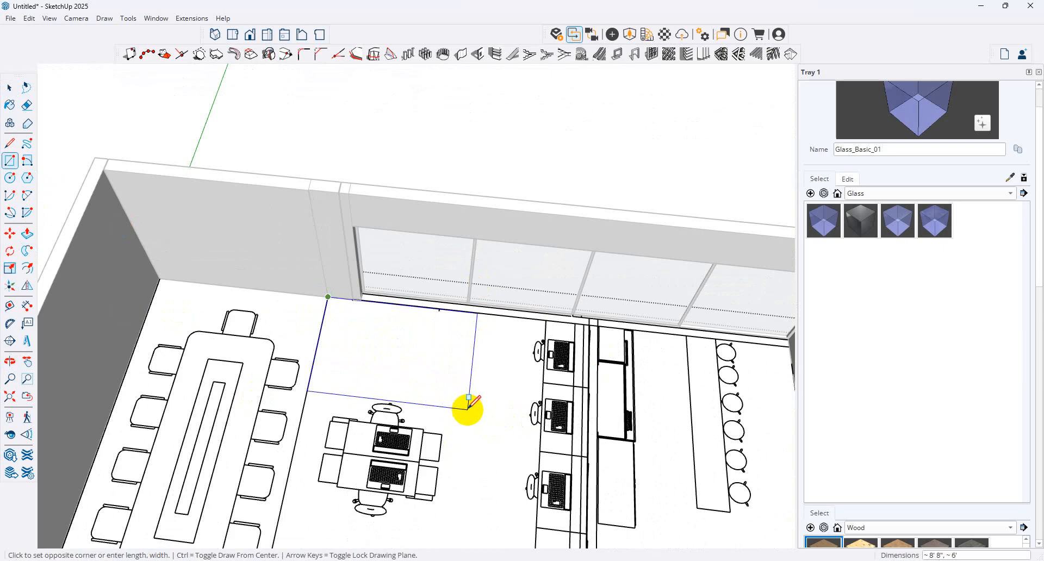
scroll(467, 407, down, 3)
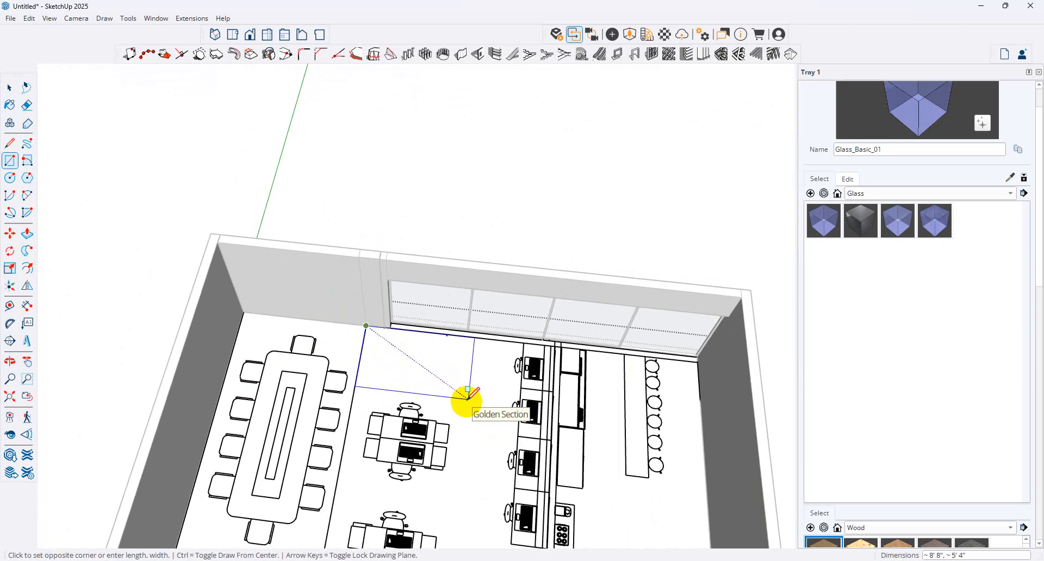
click(10, 87)
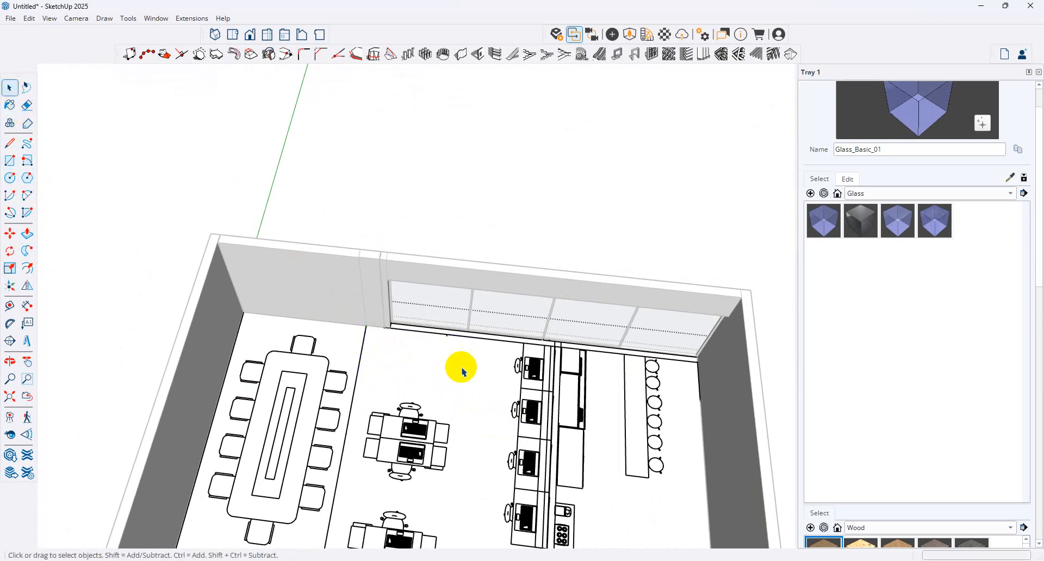
Move the middle double-desk cluster about 1' 3" toward the meeting area and shift it further away from the window.
drag(471, 372, 362, 492)
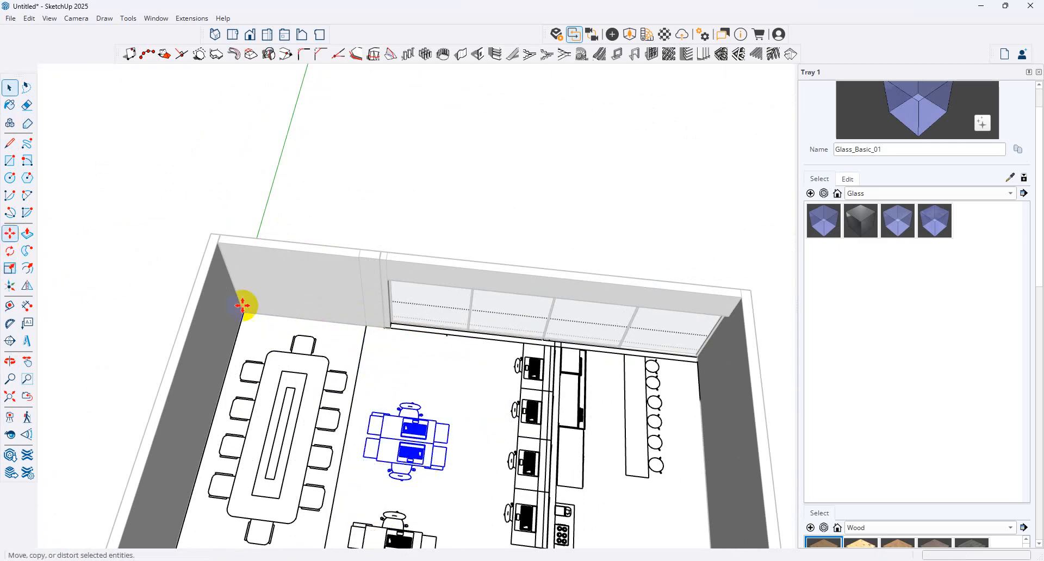
click(413, 470)
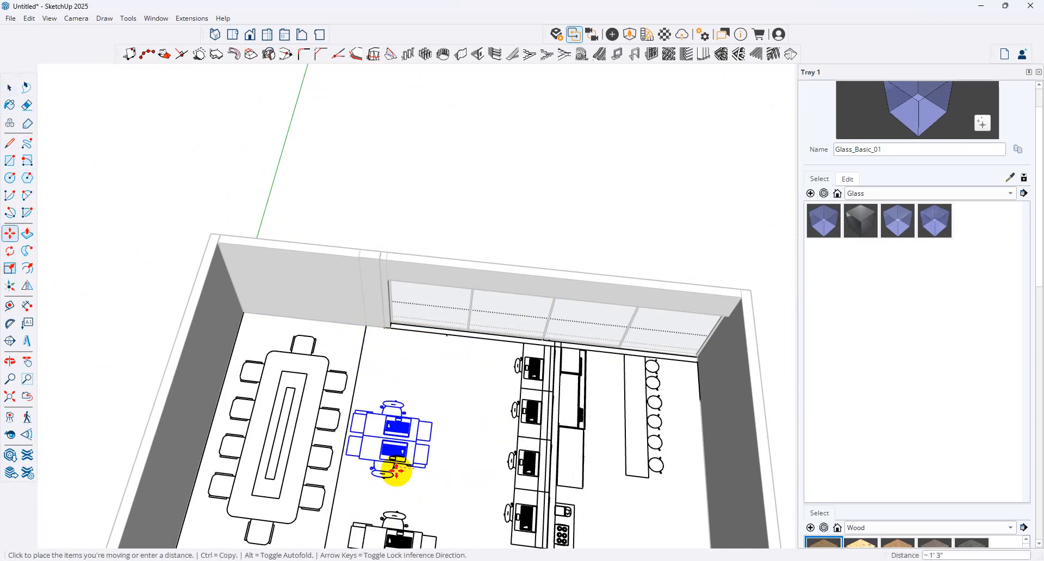
click(397, 471)
click(414, 449)
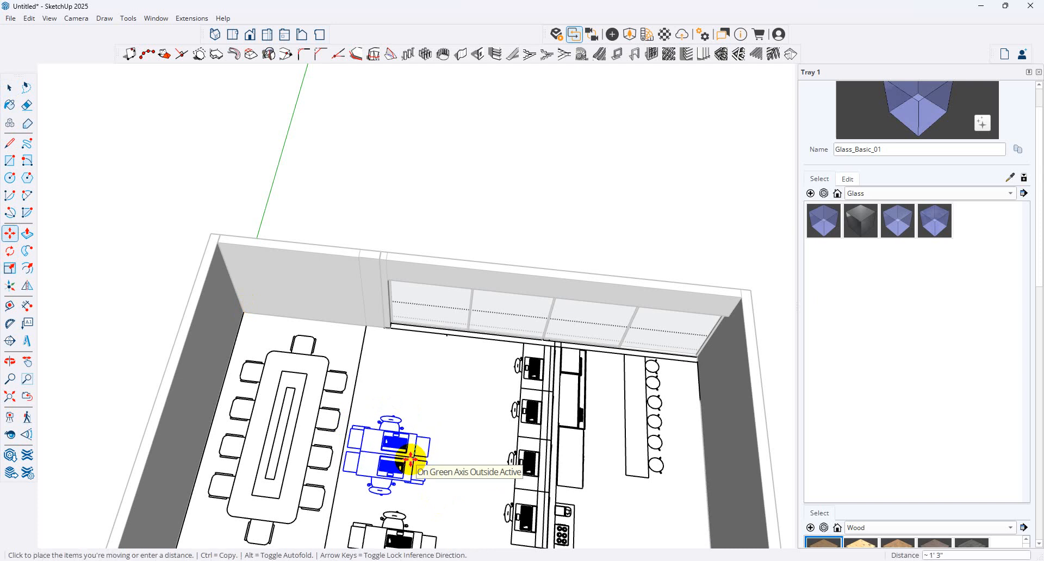
click(412, 465)
Move the double-desk cluster nearest the entrance about 1' 5" toward the meeting area.
scroll(399, 392, down, 2)
middle_drag(364, 485, 251, 466)
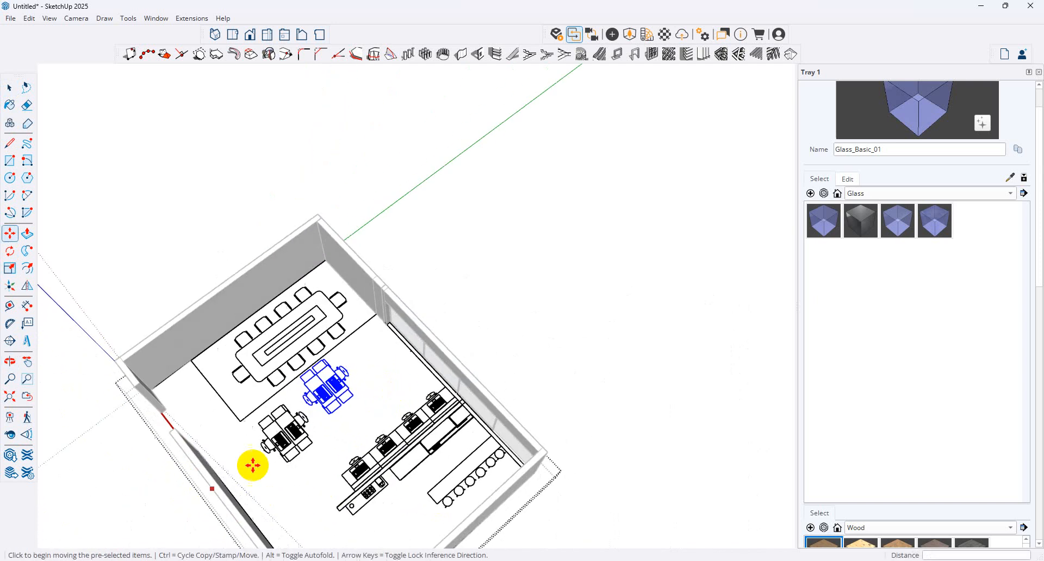
scroll(260, 462, up, 2)
middle_drag(399, 457, 115, 258)
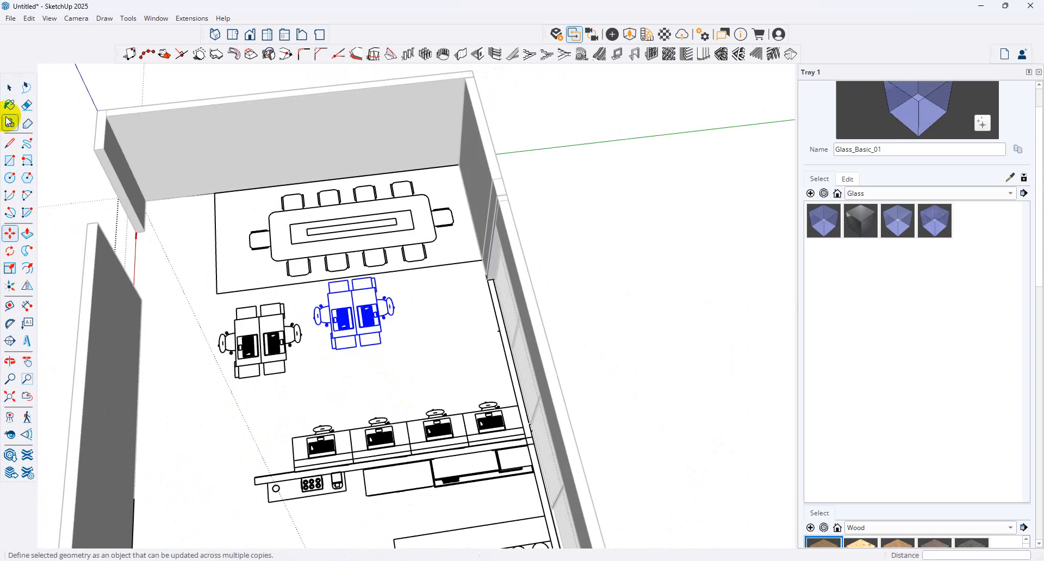
click(10, 87)
scroll(305, 349, up, 2)
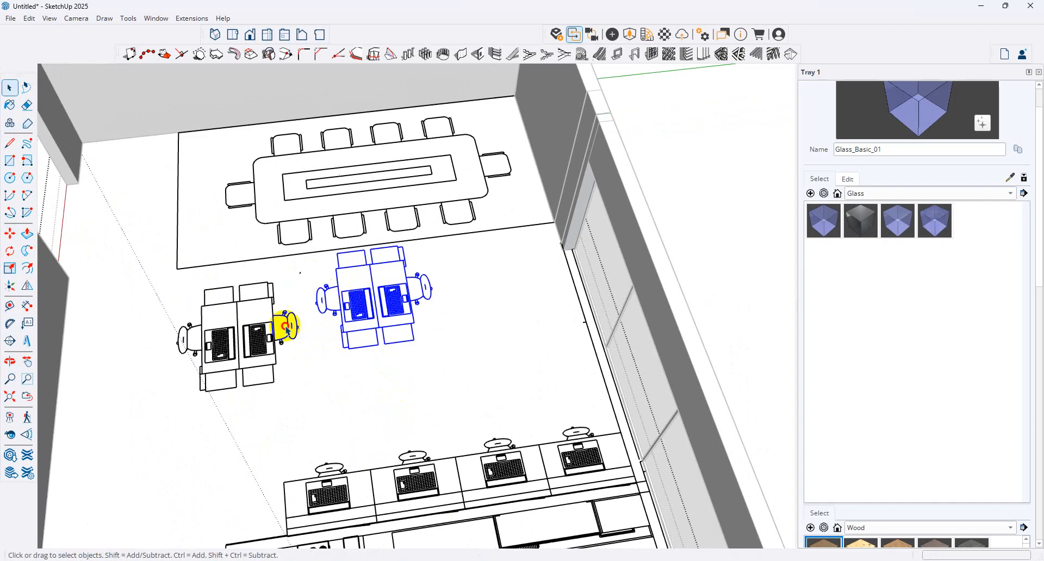
drag(177, 425, 177, 426)
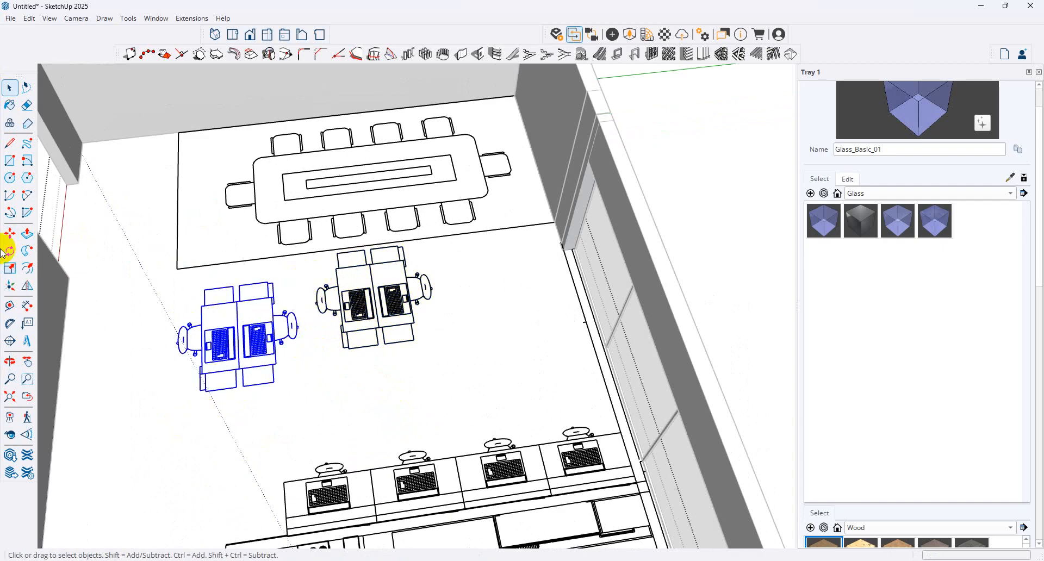
click(10, 233)
click(275, 284)
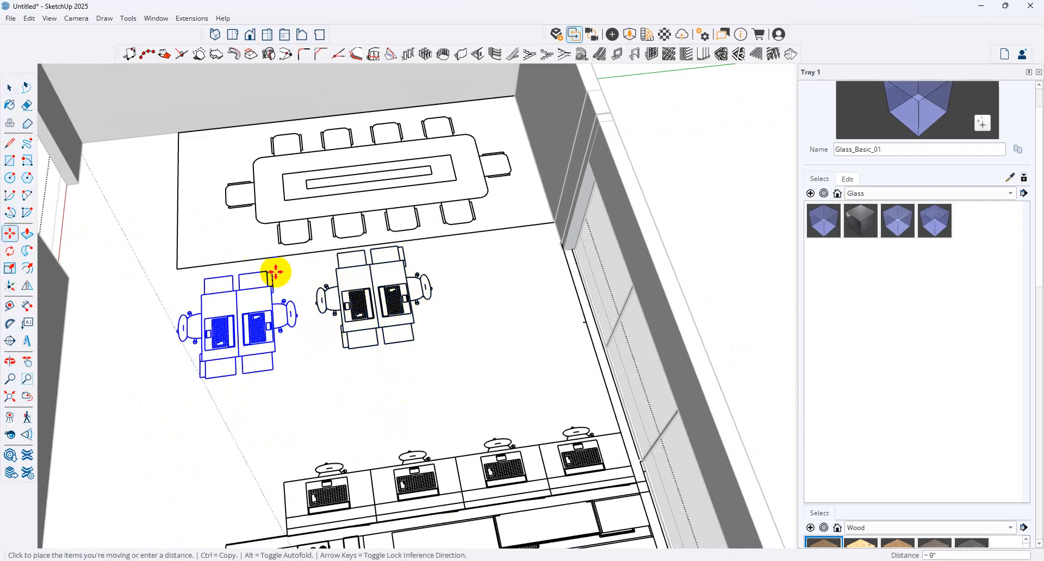
click(272, 264)
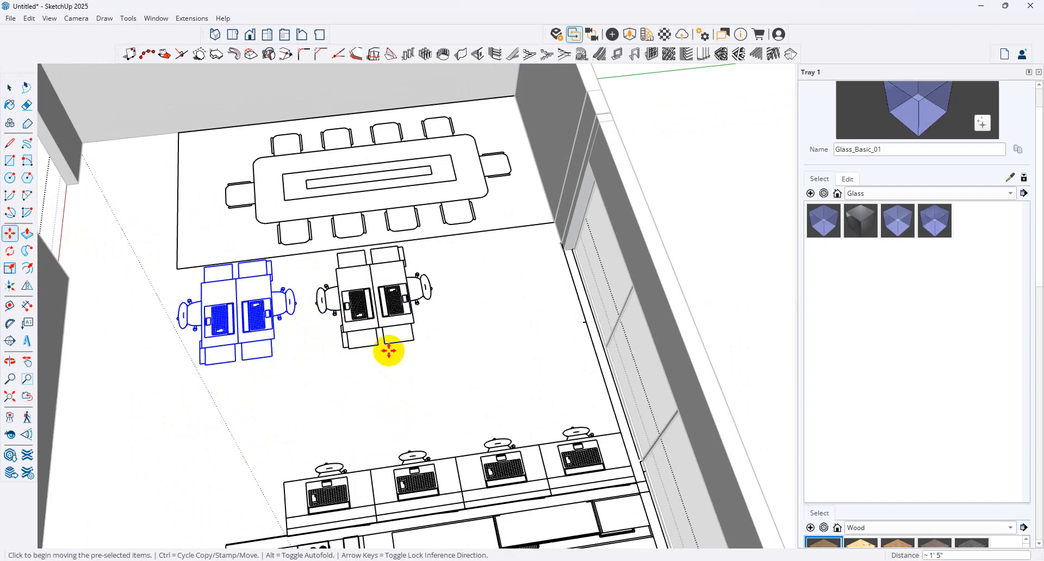
scroll(375, 347, up, 3)
mouse_move(349, 342)
middle_down()
mouse_move(304, 334)
mouse_move(348, 326)
middle_up()
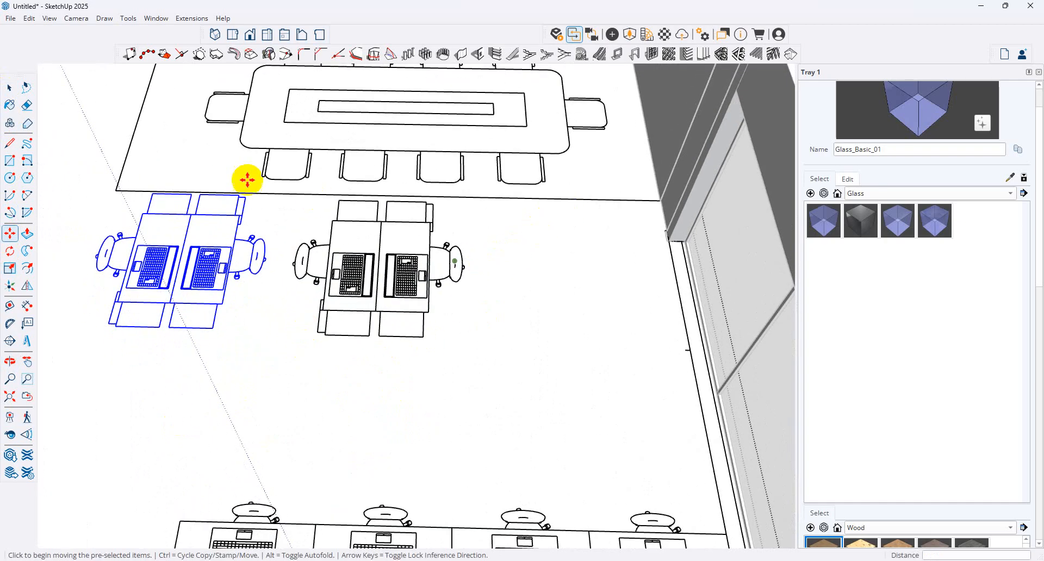
click(10, 87)
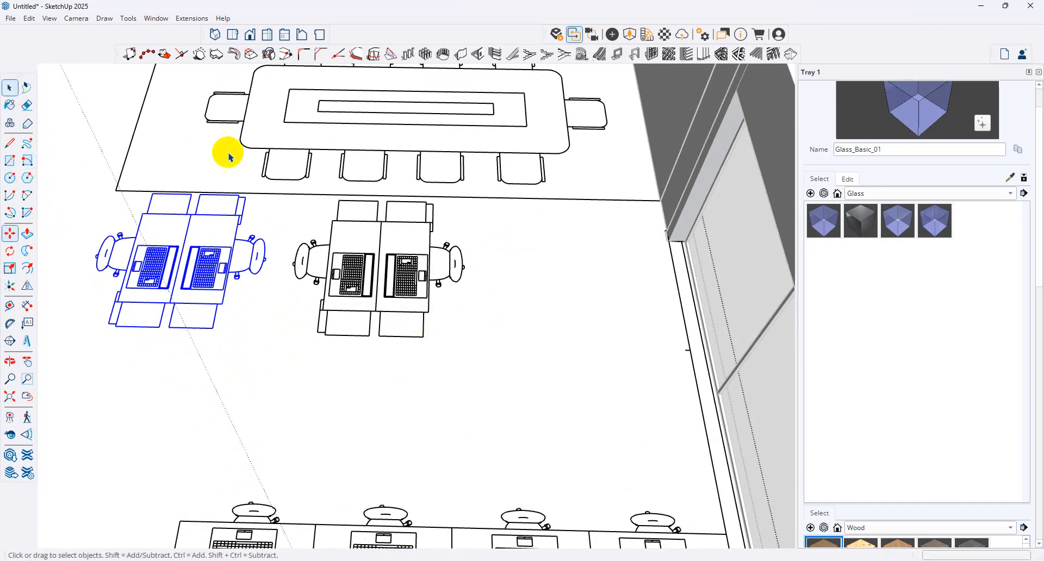
click(10, 160)
click(660, 200)
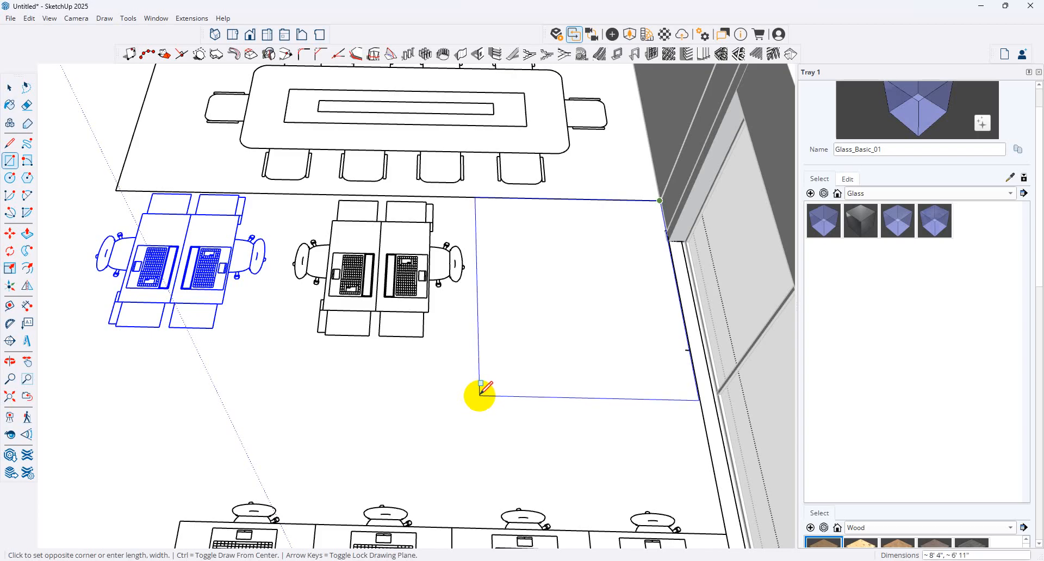
click(9, 87)
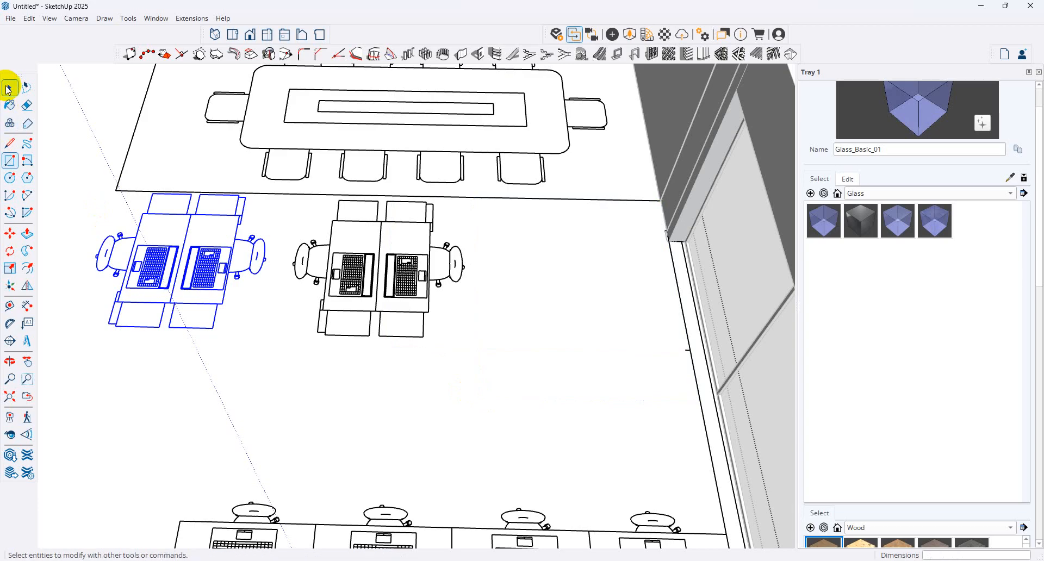
drag(456, 208, 296, 354)
middle_drag(314, 256, 497, 231)
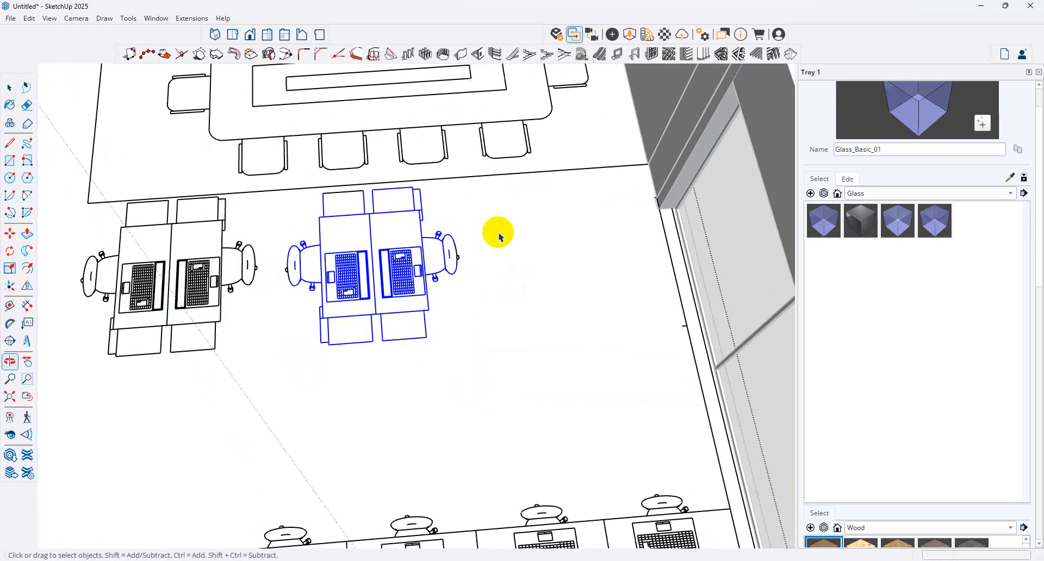
click(479, 190)
drag(480, 190, 305, 356)
scroll(426, 286, down, 1)
scroll(426, 286, down, 3)
click(488, 266)
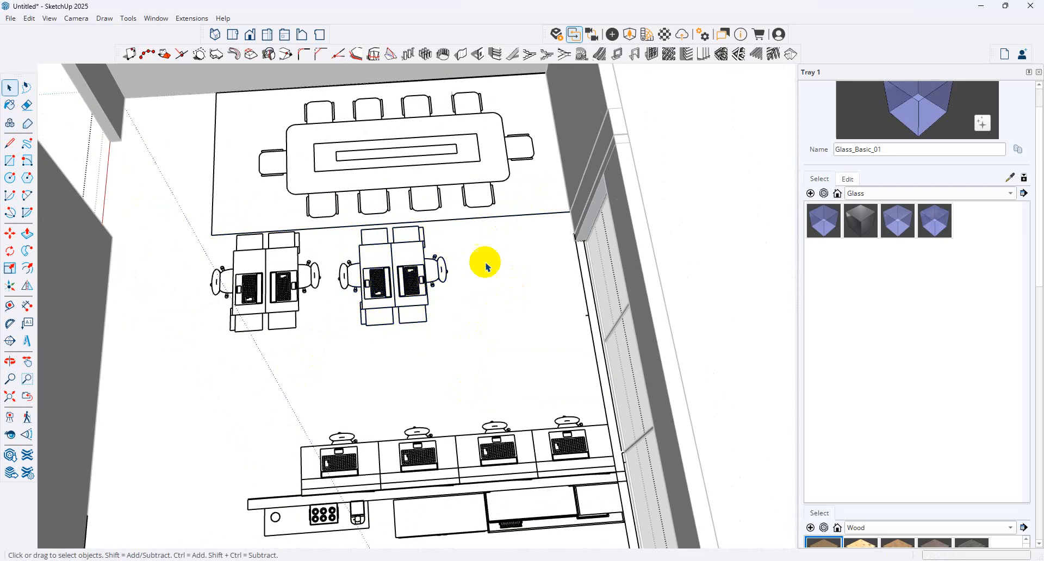
drag(468, 234, 350, 334)
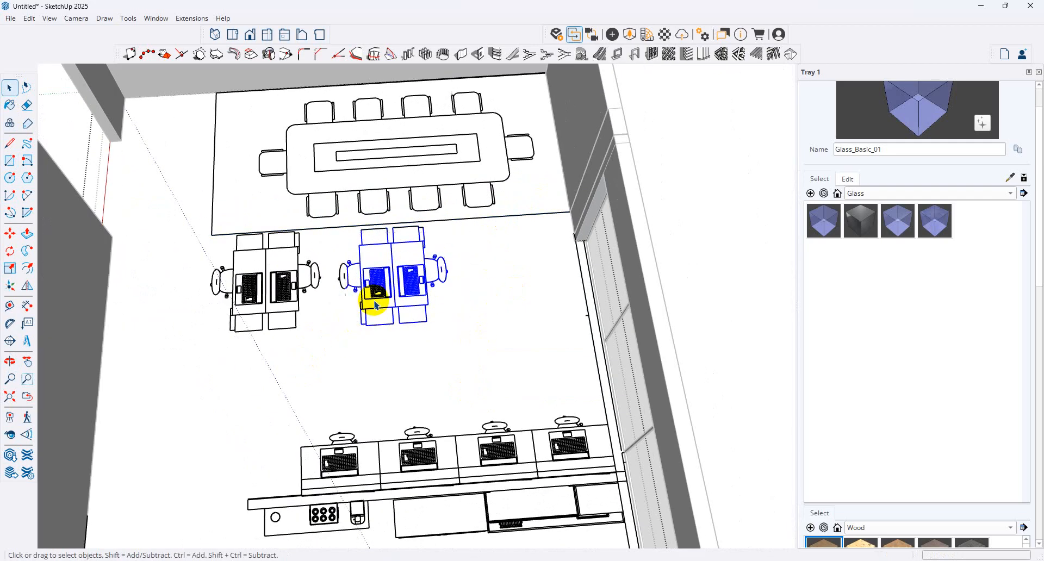
middle_drag(373, 303, 495, 205)
click(469, 229)
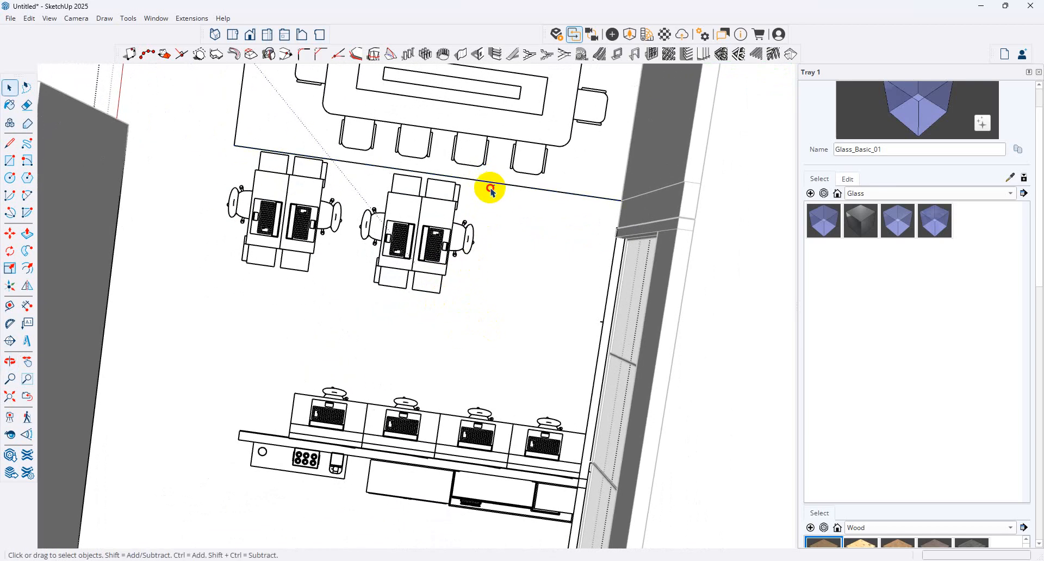
Move the double-desk cluster nearer the window about 7" away from the window, toward the other cluster.
drag(369, 280, 349, 305)
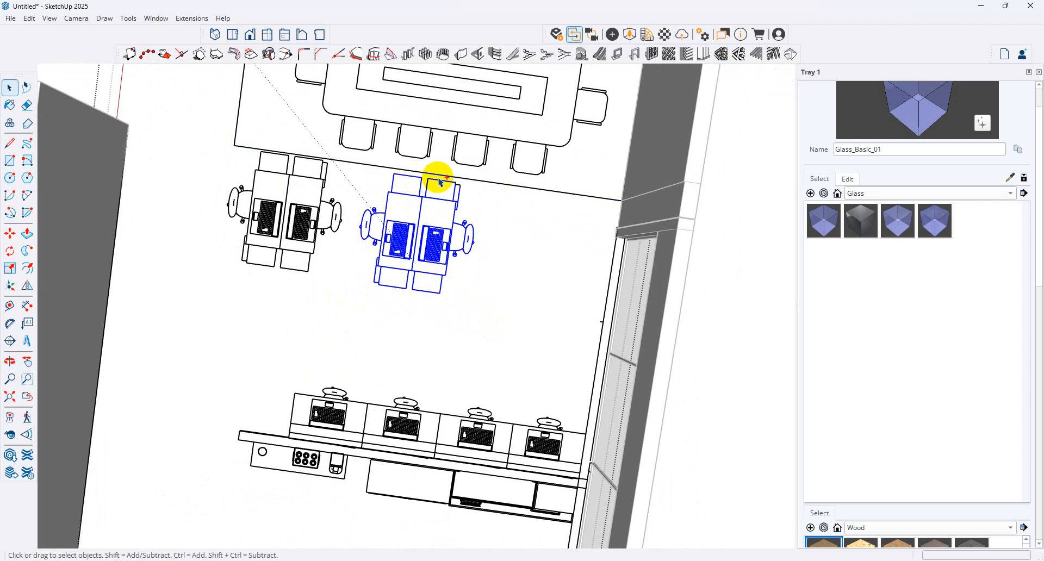
scroll(474, 195, up, 3)
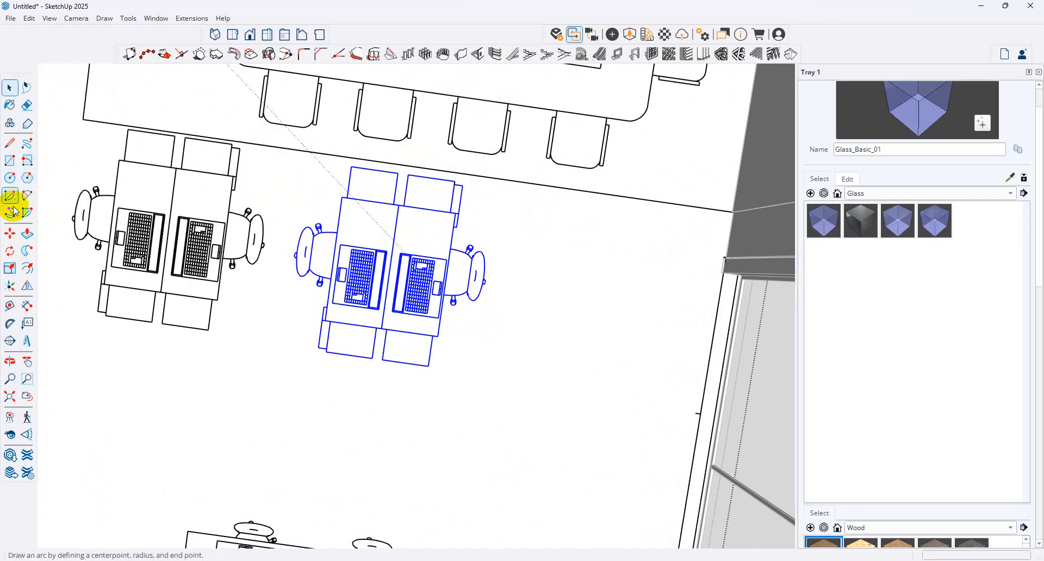
click(13, 232)
click(342, 263)
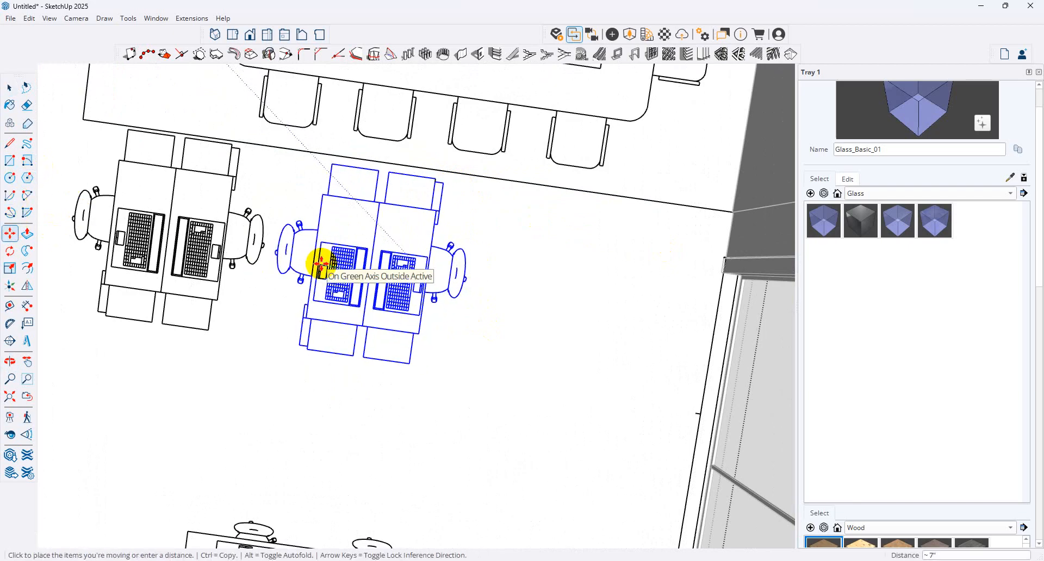
click(321, 263)
key(space)
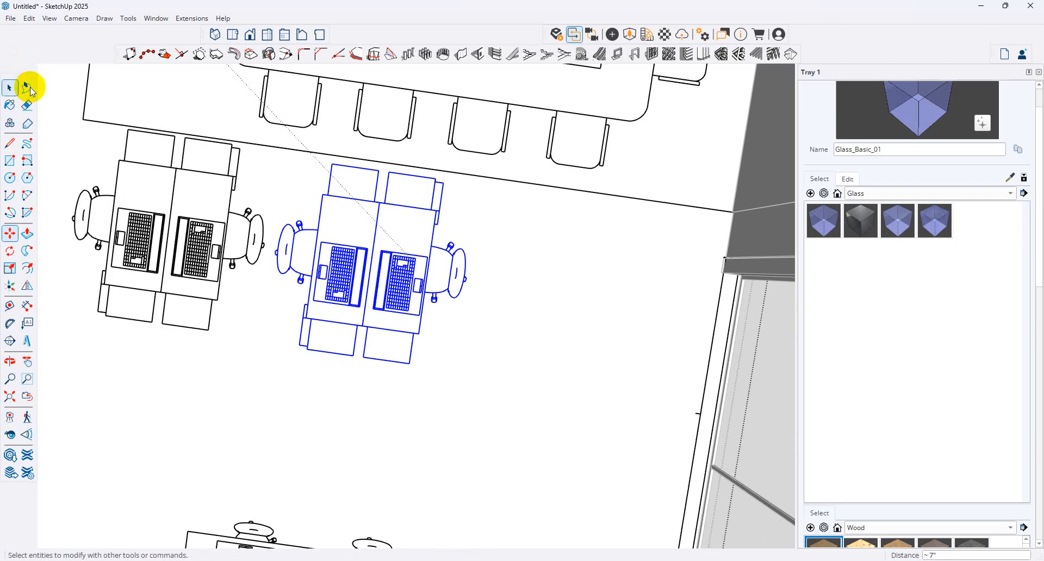
Try a 7' by 8' rectangle on the floor from the corner where the meeting area's line meets the window wall, and undo it.
middle_drag(440, 327, 598, 247)
click(8, 166)
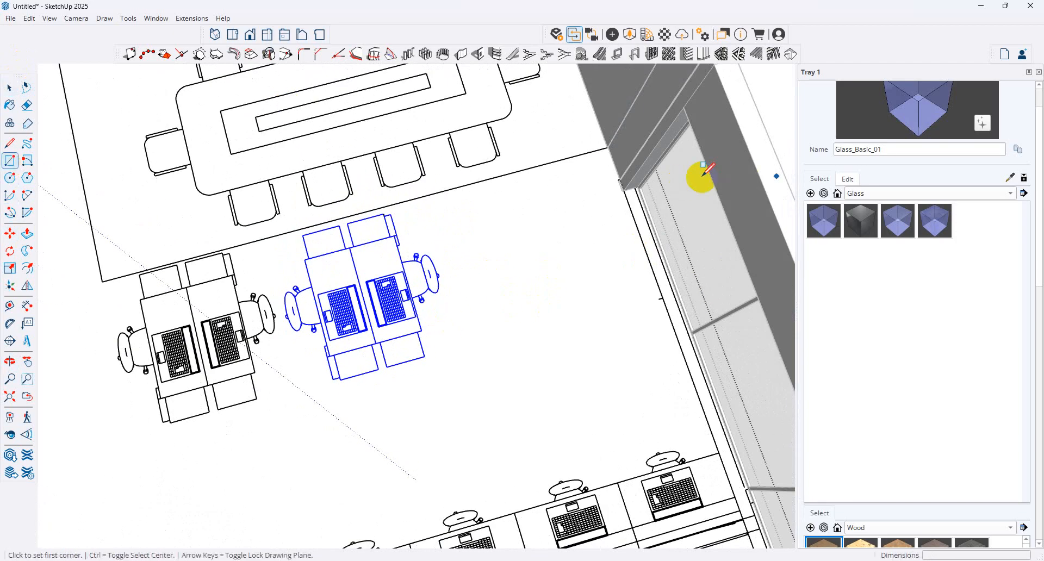
click(608, 148)
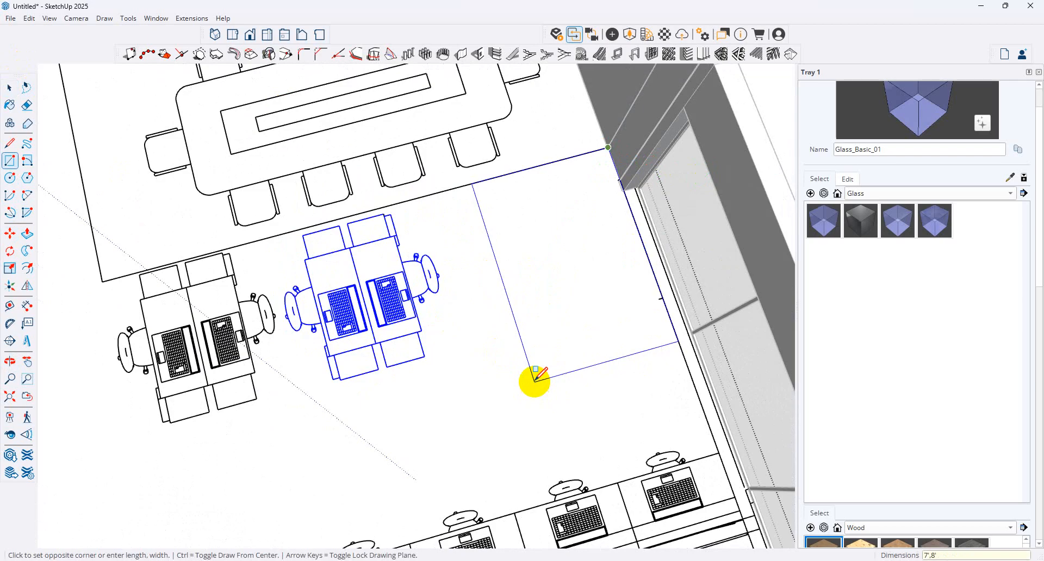
click(535, 376)
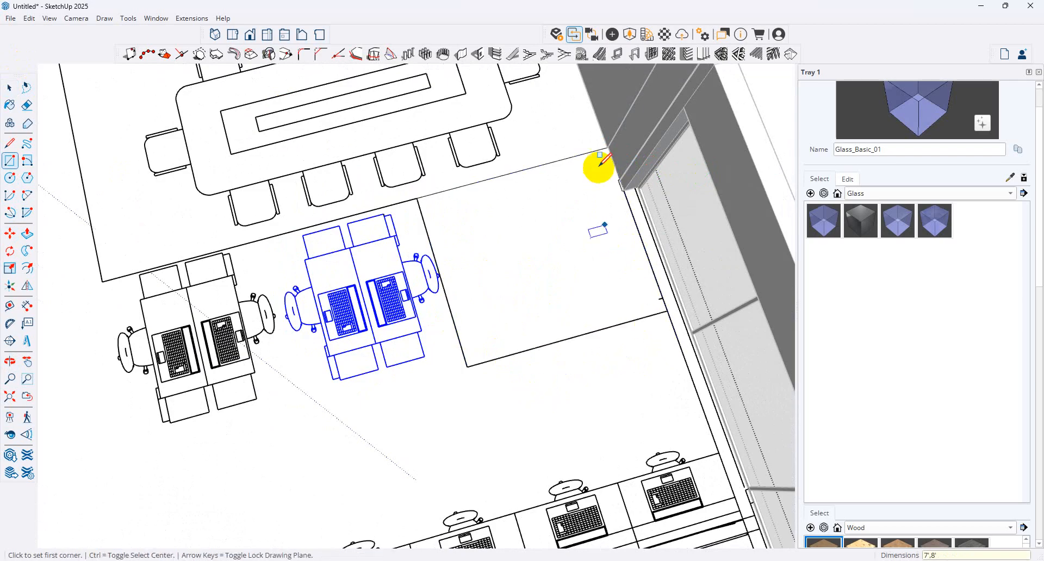
key(ctrl+z)
Draw an 8' by 7' rectangle on the floor from the corner where the meeting area's line meets the window wall.
click(608, 147)
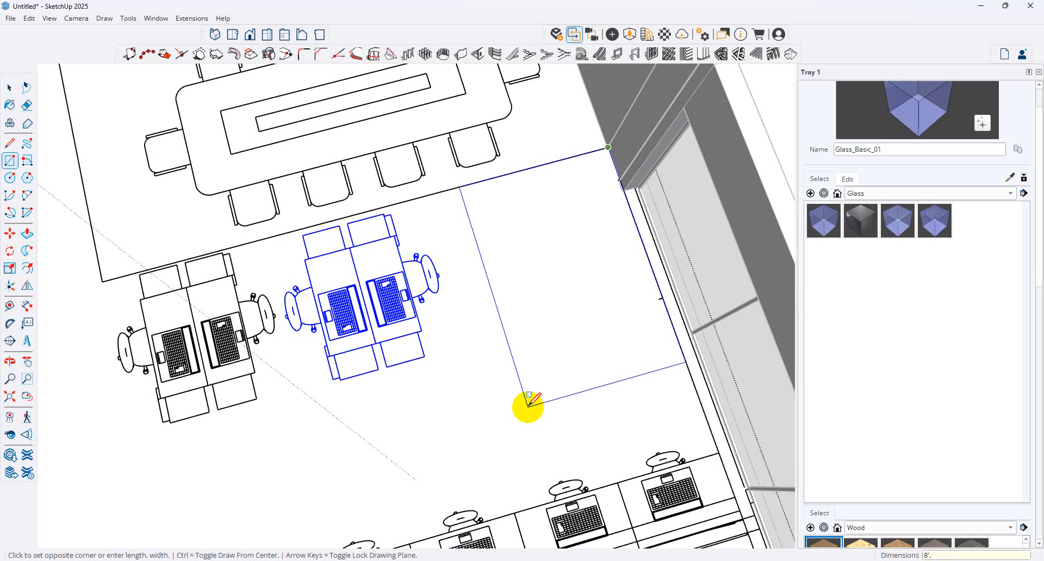
key(Return)
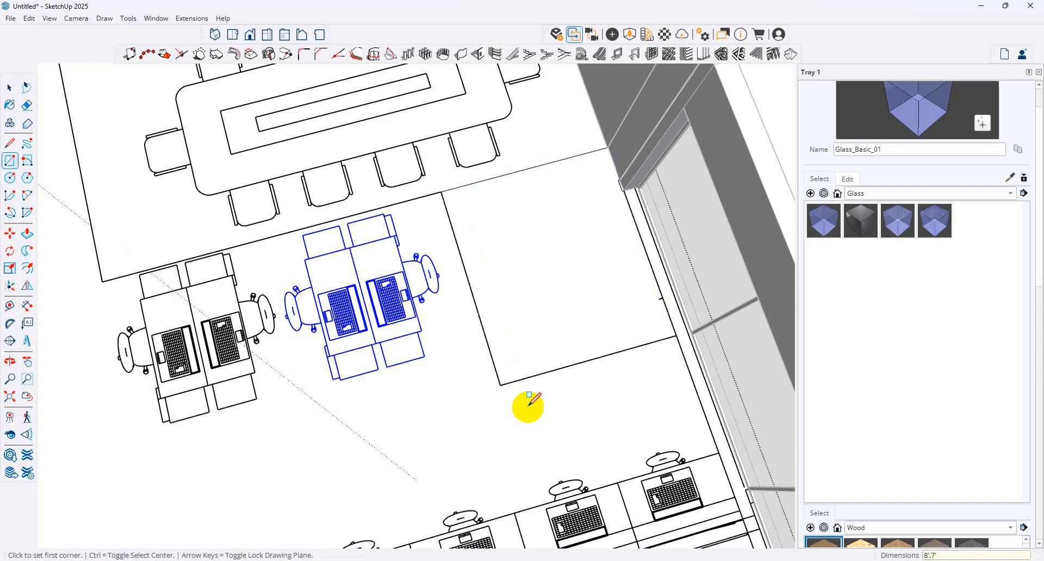
scroll(459, 303, up, 3)
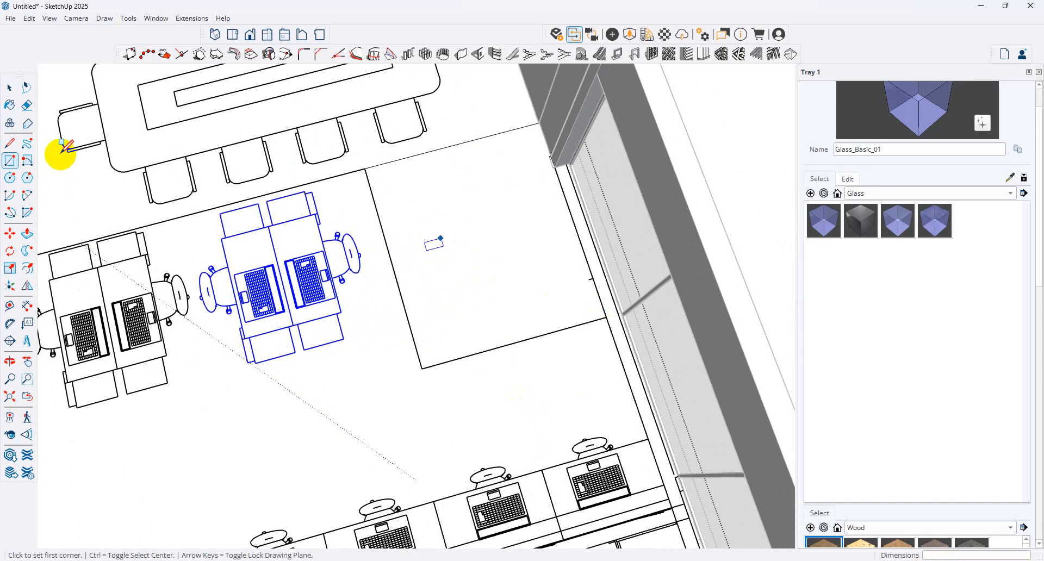
Extrude the 8' by 7' rectangle beside the window up 7' and stack a separate 2' 6" section on top.
click(26, 232)
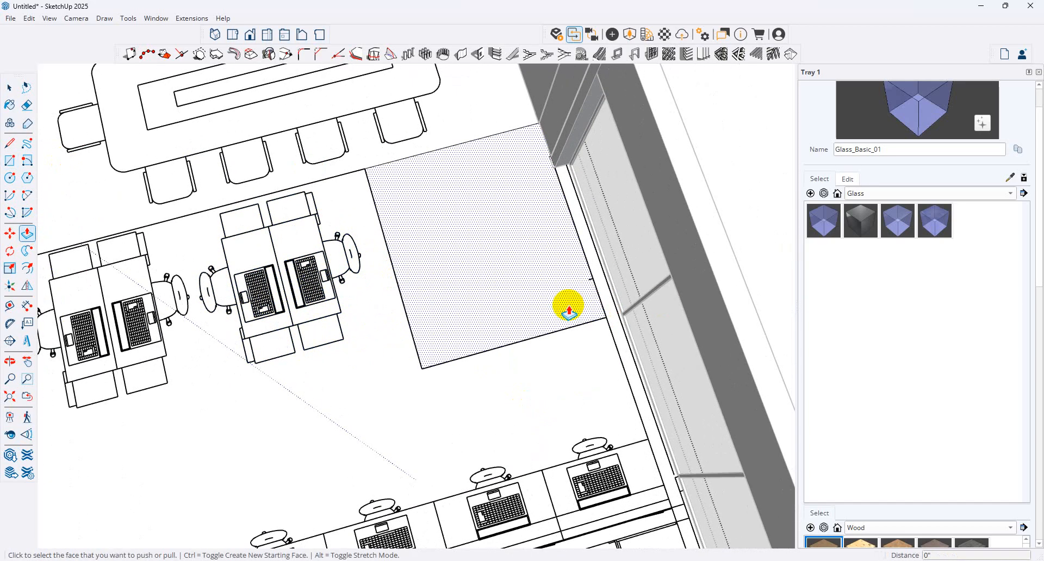
click(566, 310)
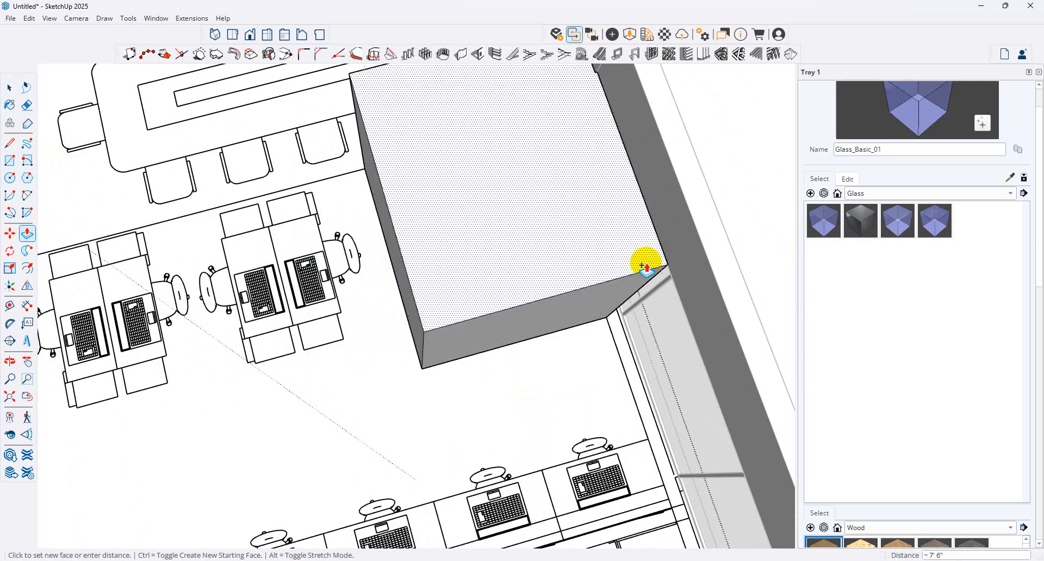
click(668, 284)
click(604, 271)
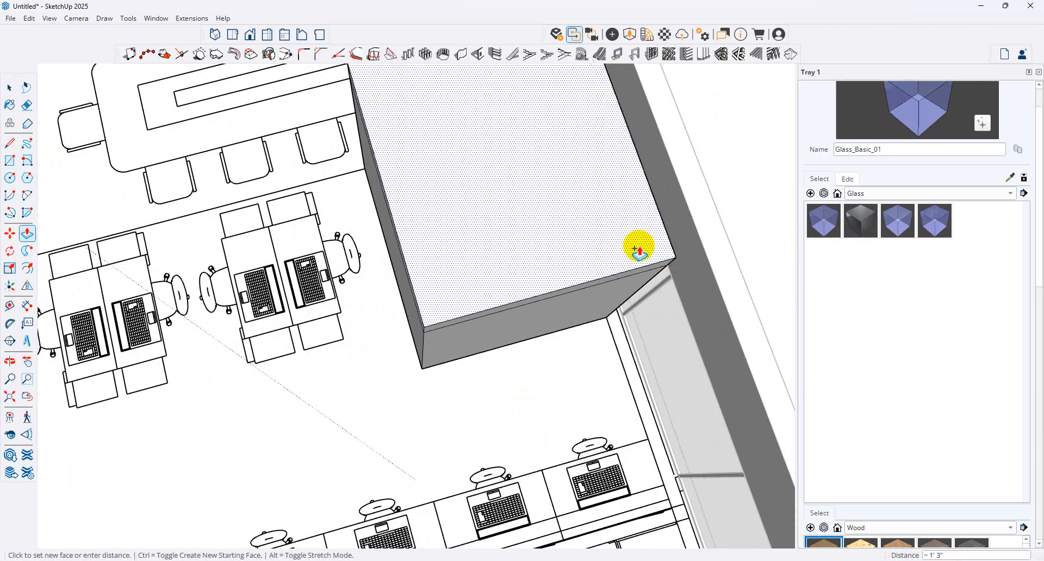
click(724, 271)
Extrude the meeting area's floor face up 7' to match the small room and stack a separate 2' 6" section on top.
middle_drag(621, 300, 784, 124)
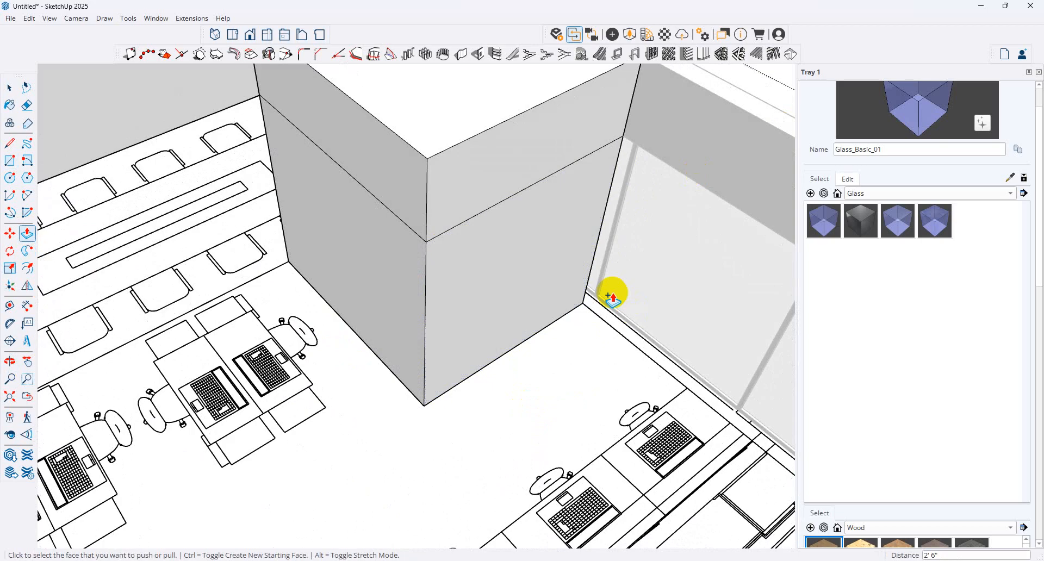
click(15, 91)
click(17, 92)
click(337, 317)
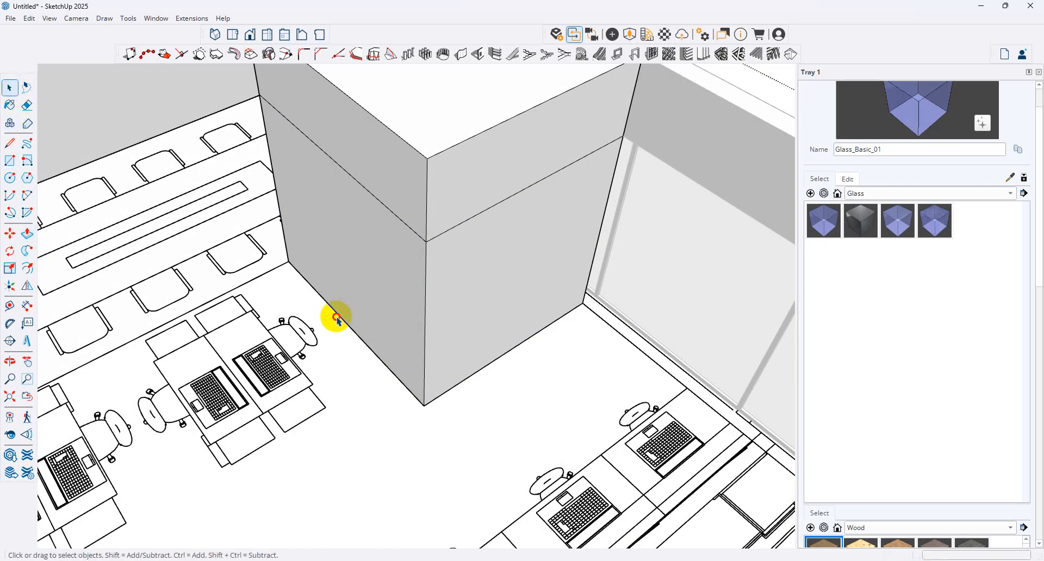
click(410, 341)
middle_drag(419, 313, 373, 377)
click(373, 371)
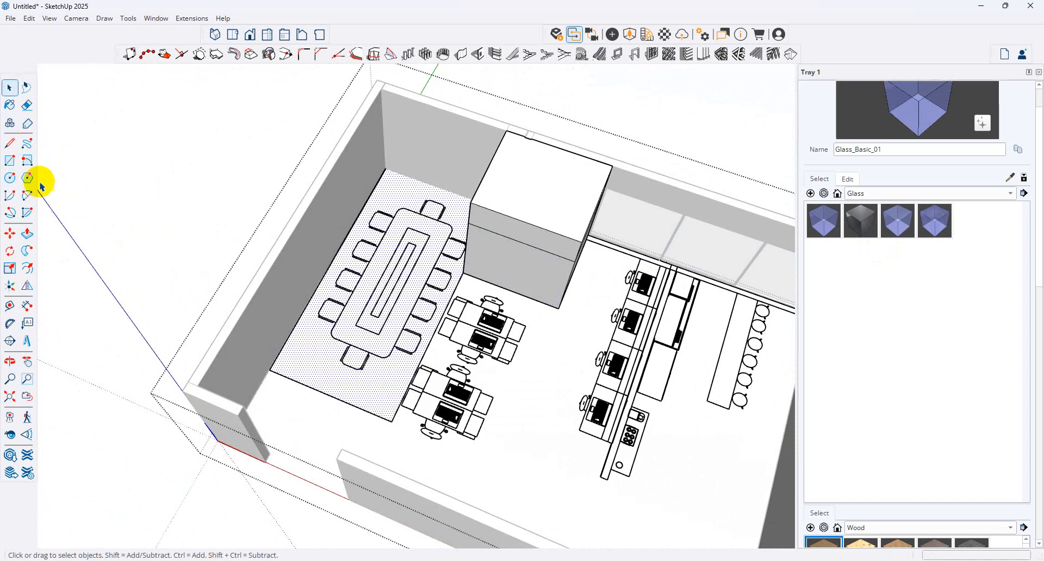
click(27, 233)
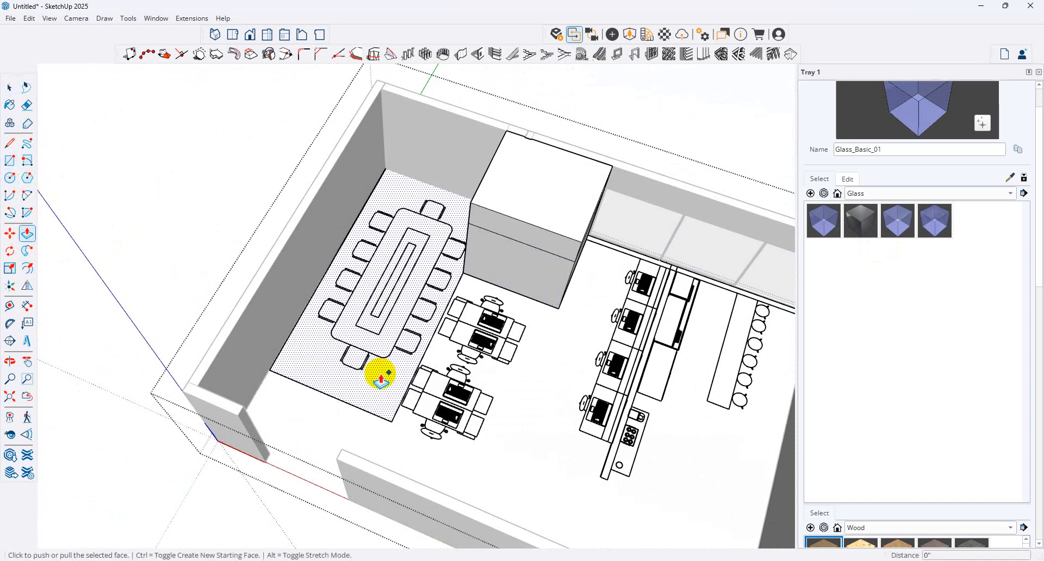
click(380, 374)
click(473, 229)
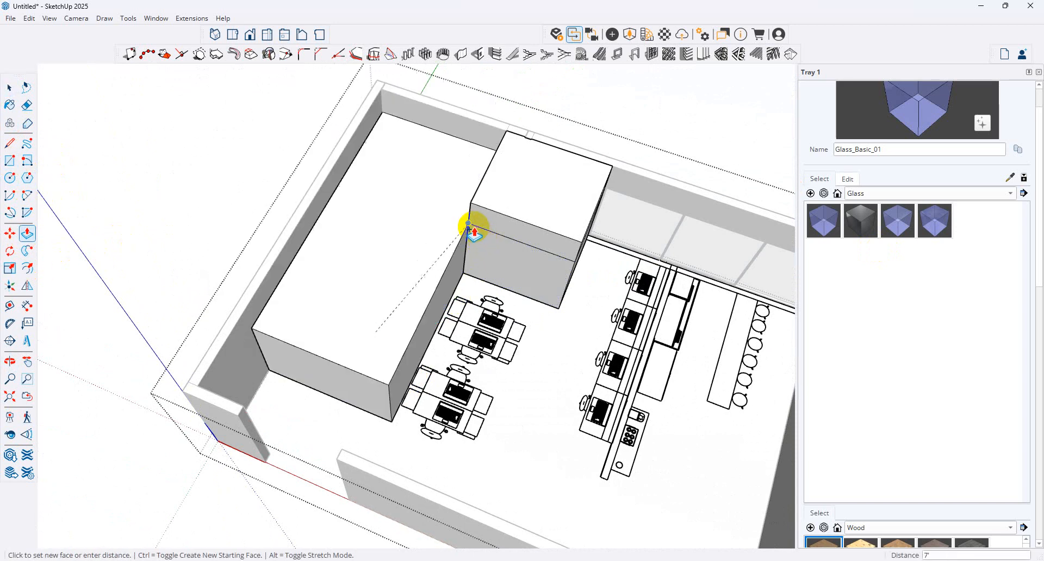
click(440, 239)
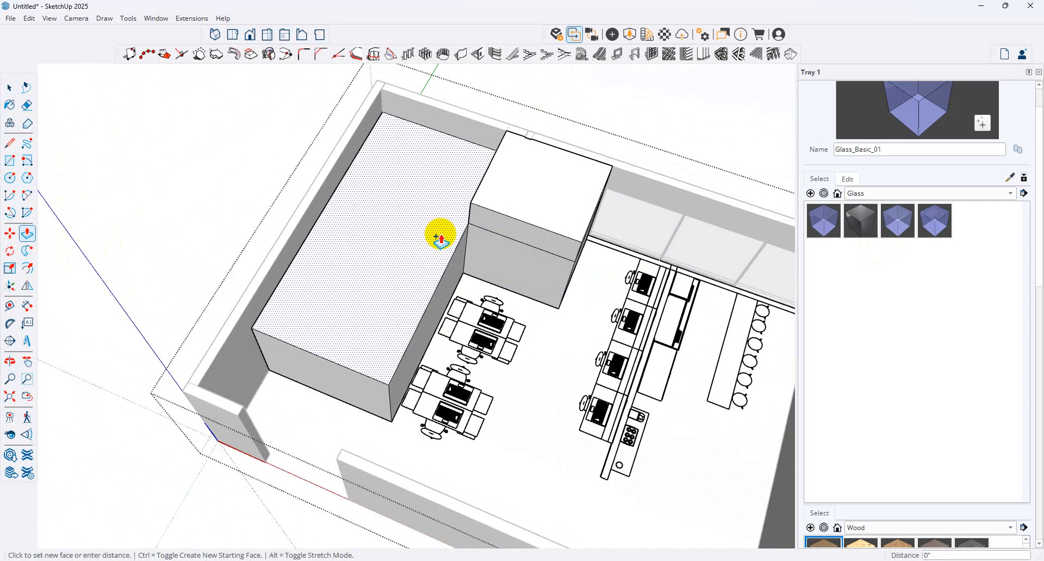
click(479, 207)
Paint the exposed lower wall faces of the meeting room and the small room by the window with Glass_Basic_01.
middle_drag(478, 205, 501, 459)
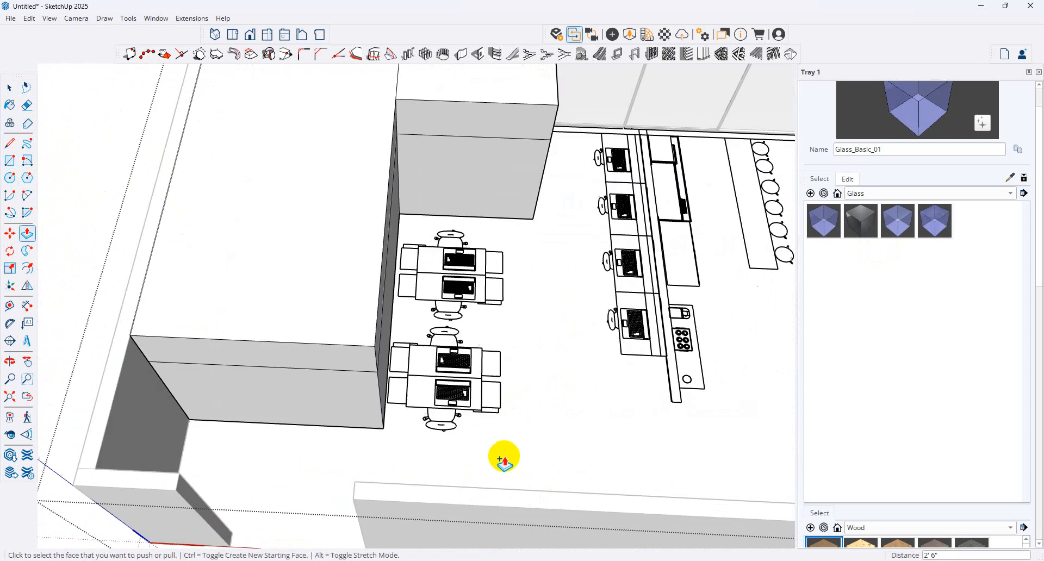
scroll(349, 383, up, 3)
click(10, 87)
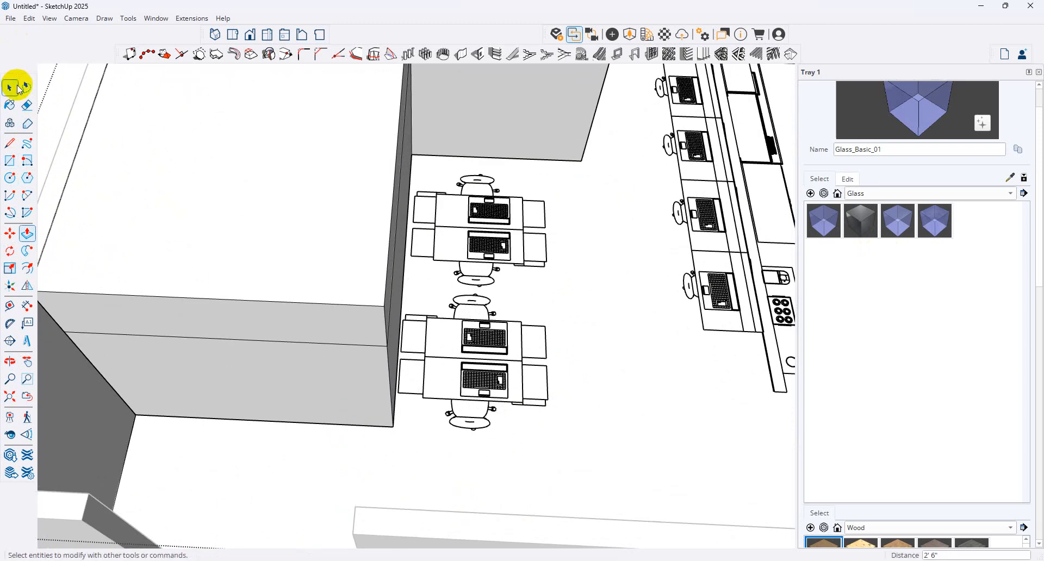
click(299, 359)
scroll(304, 359, down, 2)
scroll(236, 321, down, 2)
middle_drag(235, 321, 298, 299)
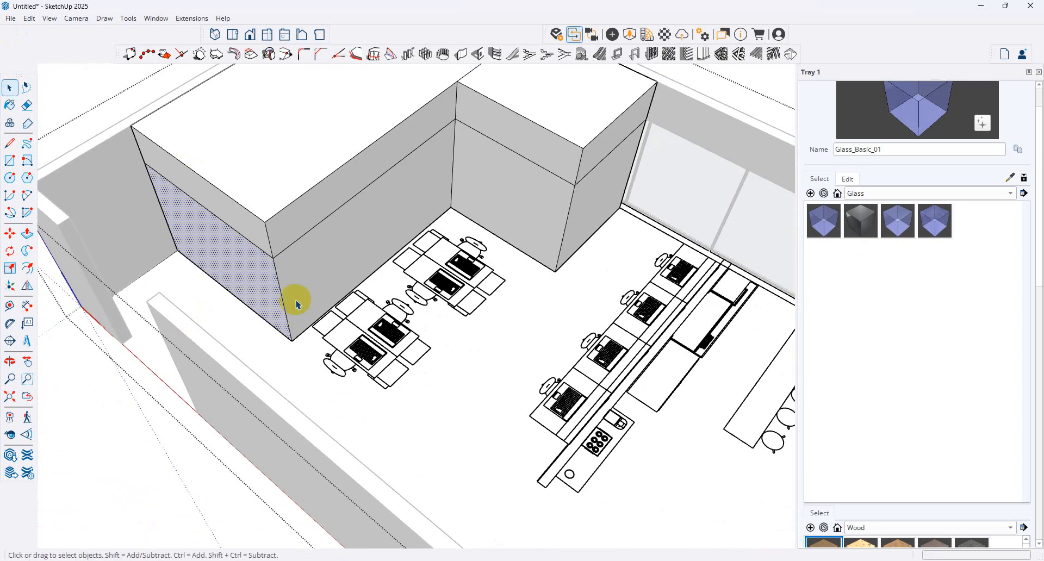
middle_drag(380, 261, 353, 348)
scroll(354, 348, down, 2)
middle_drag(459, 354, 517, 303)
scroll(509, 315, up, 4)
scroll(420, 321, down, 5)
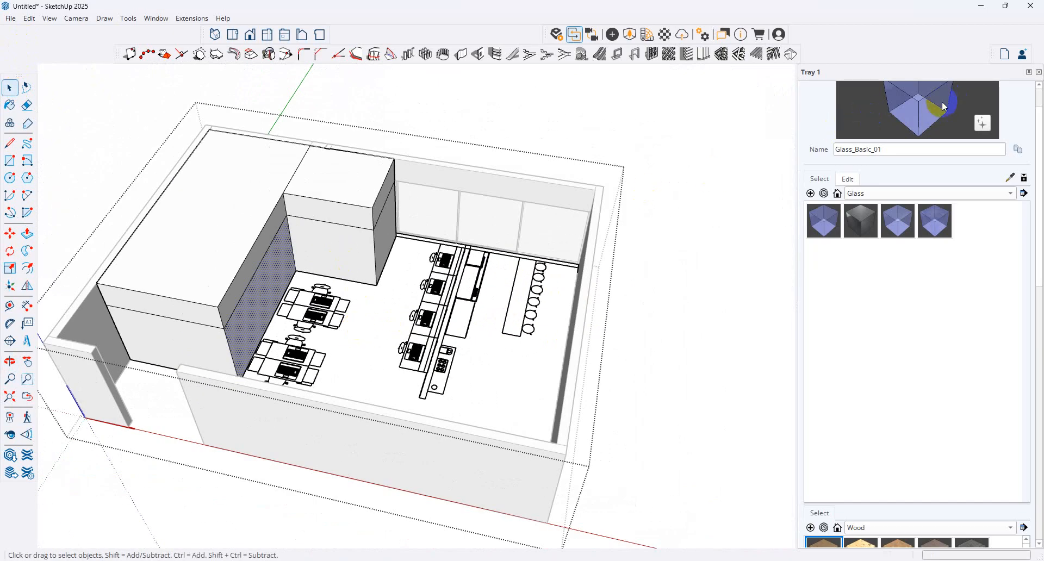
click(945, 107)
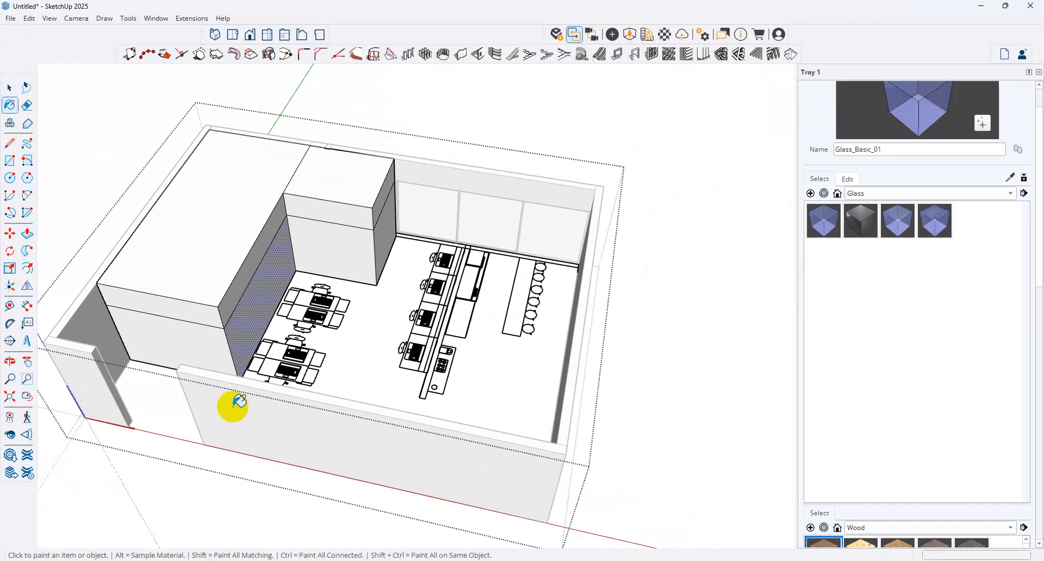
click(183, 355)
click(366, 283)
click(423, 255)
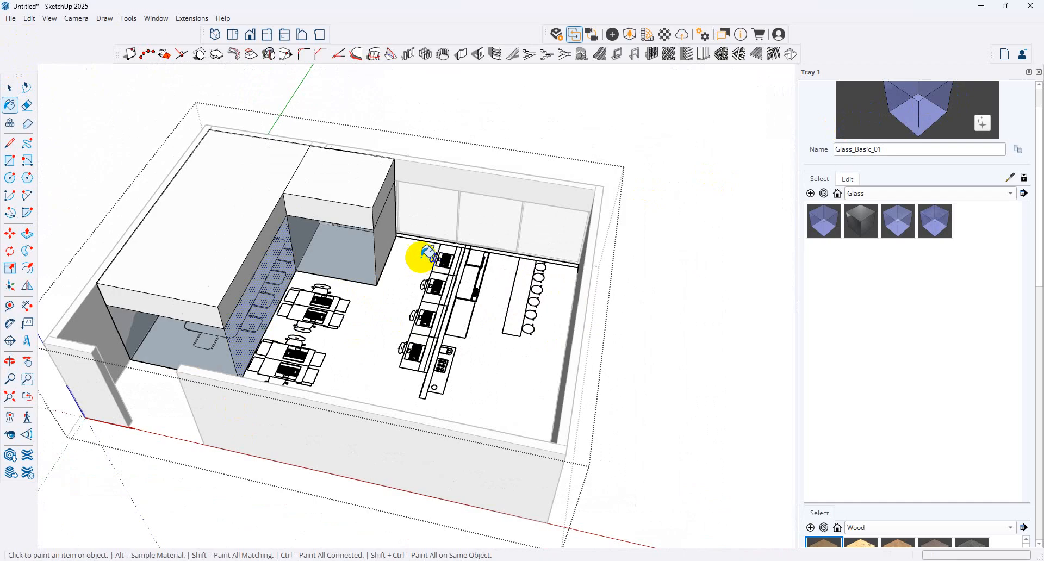
Remove the meeting room's glass face along the double desks.
mouse_move(381, 243)
middle_down()
mouse_move(314, 303)
mouse_move(746, 168)
mouse_move(432, 315)
mouse_move(399, 313)
middle_up()
scroll(400, 313, up, 3)
key(space)
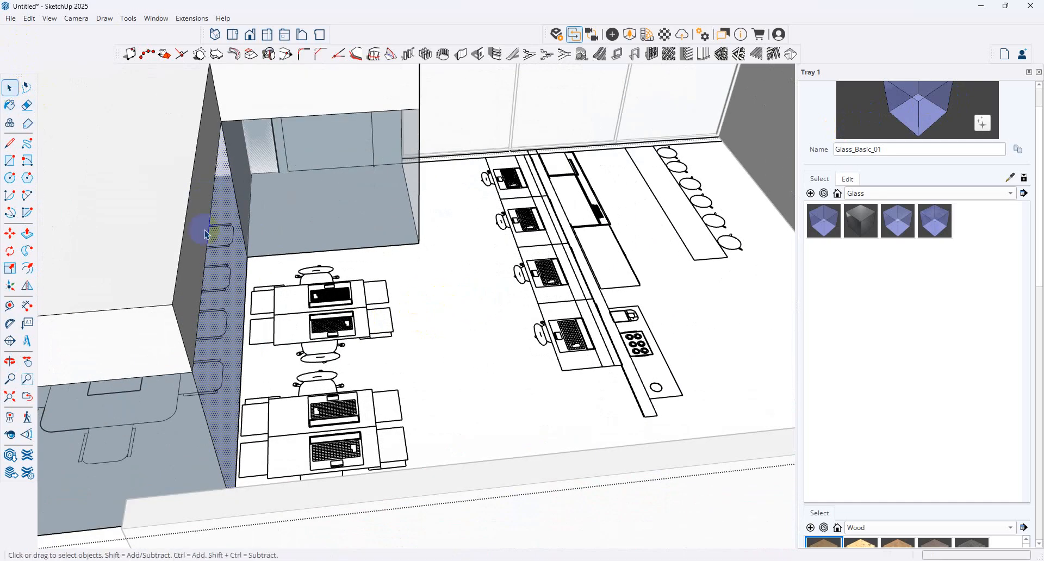
right_click(214, 235)
click(263, 136)
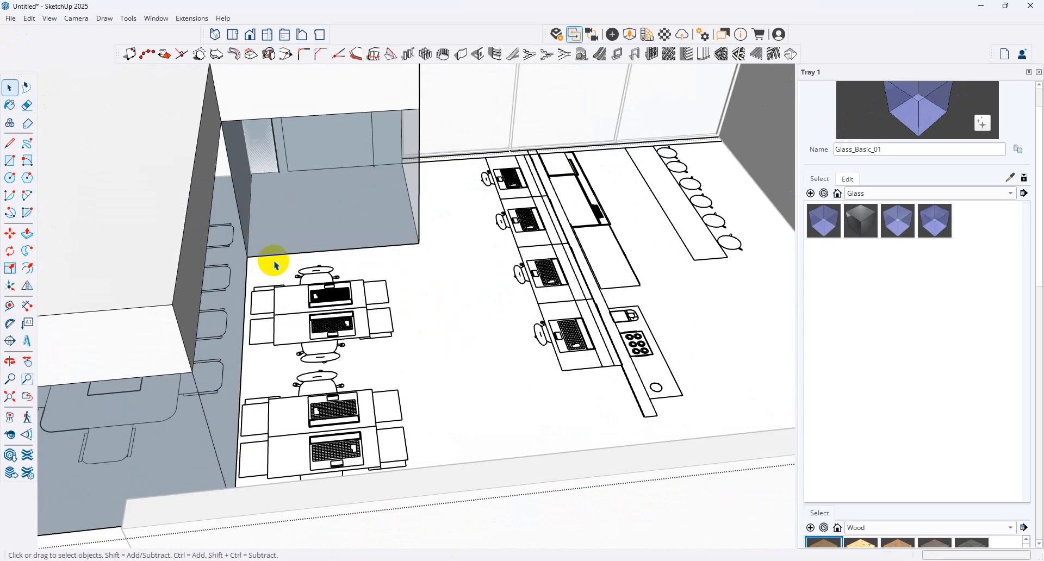
Paint the partition between the meeting room and the small room with Glass_Basic_01.
scroll(261, 265, up, 2)
middle_drag(261, 264, 7, 333)
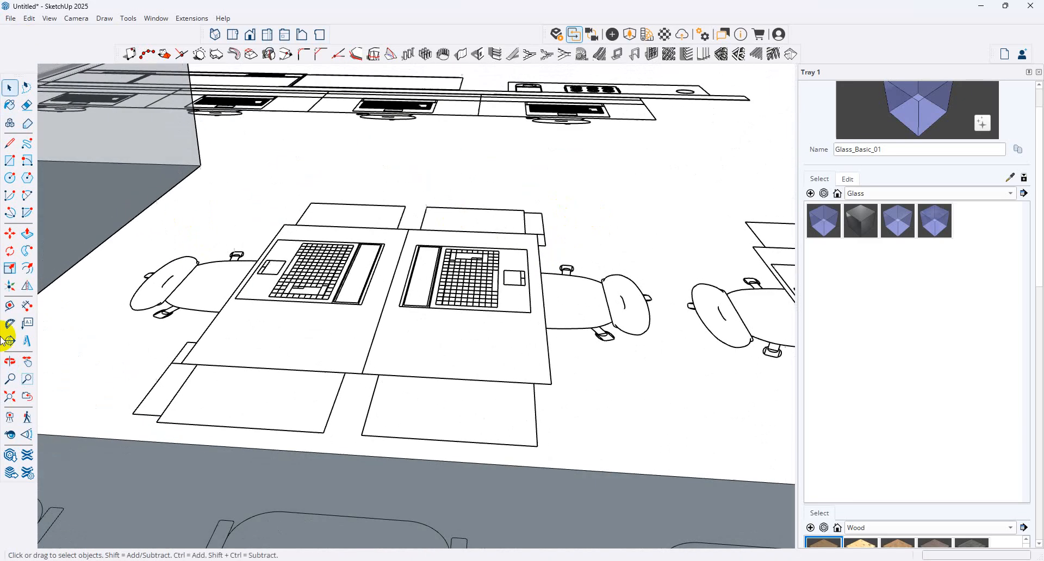
click(12, 434)
drag(380, 336, 83, 242)
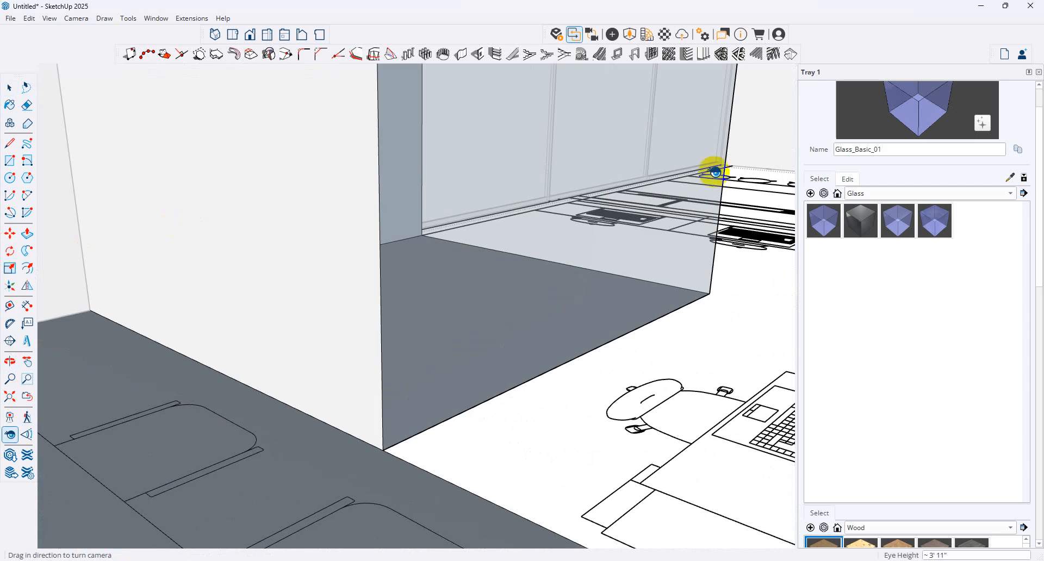
click(925, 111)
mouse_move(408, 229)
middle_down()
mouse_move(487, 284)
mouse_move(140, 337)
mouse_move(375, 321)
middle_up()
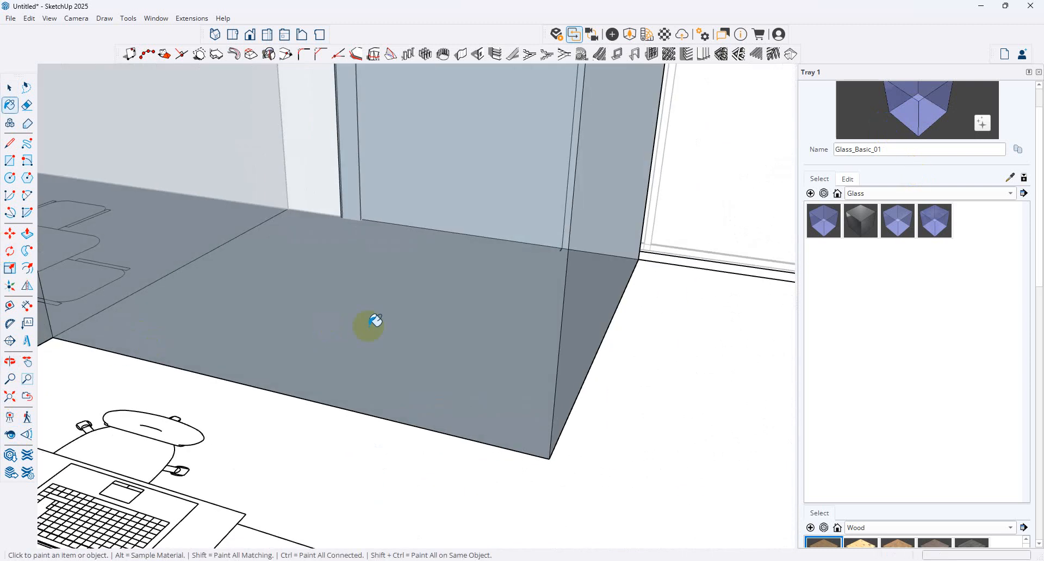
Look over the glazed meeting room and the small room from several sides.
scroll(375, 320, down, 12)
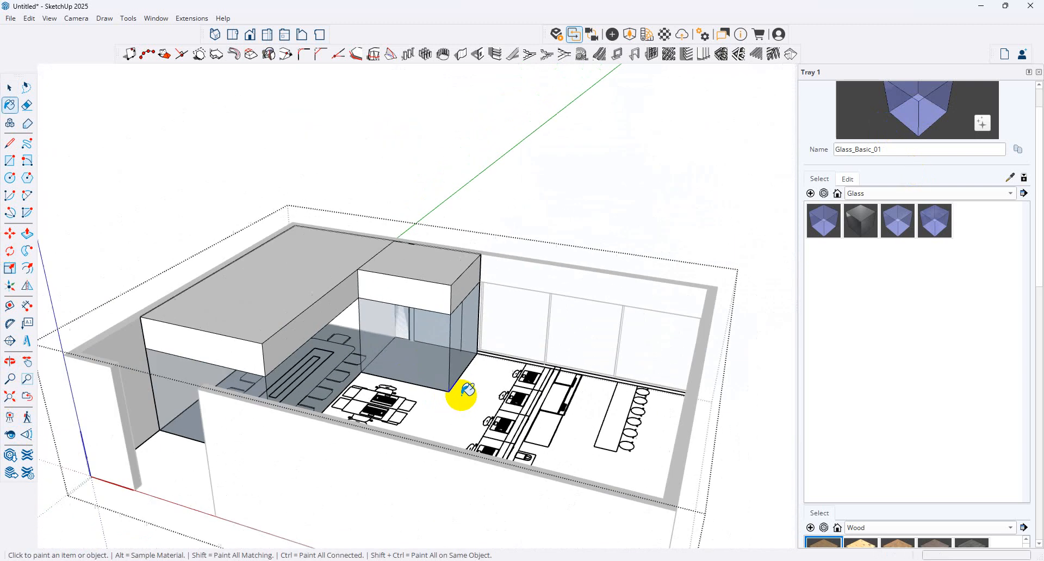
middle_drag(466, 389, 427, 481)
click(9, 87)
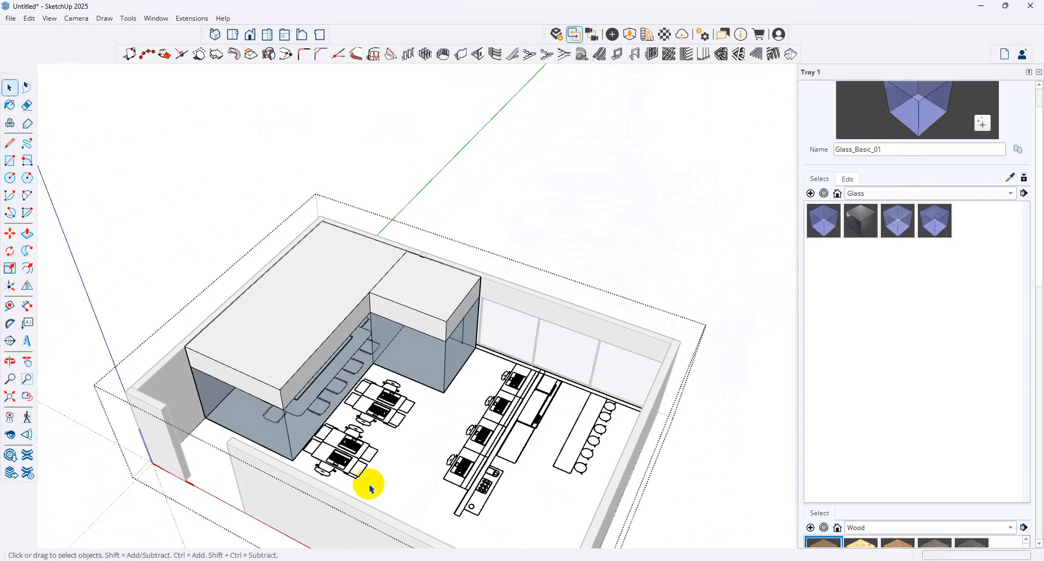
scroll(294, 429, up, 5)
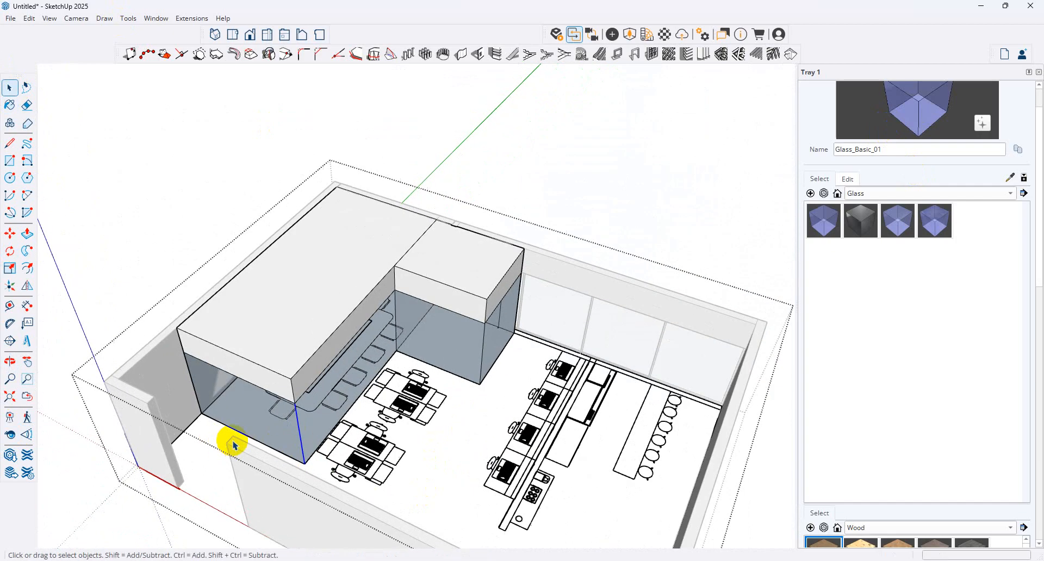
click(266, 395)
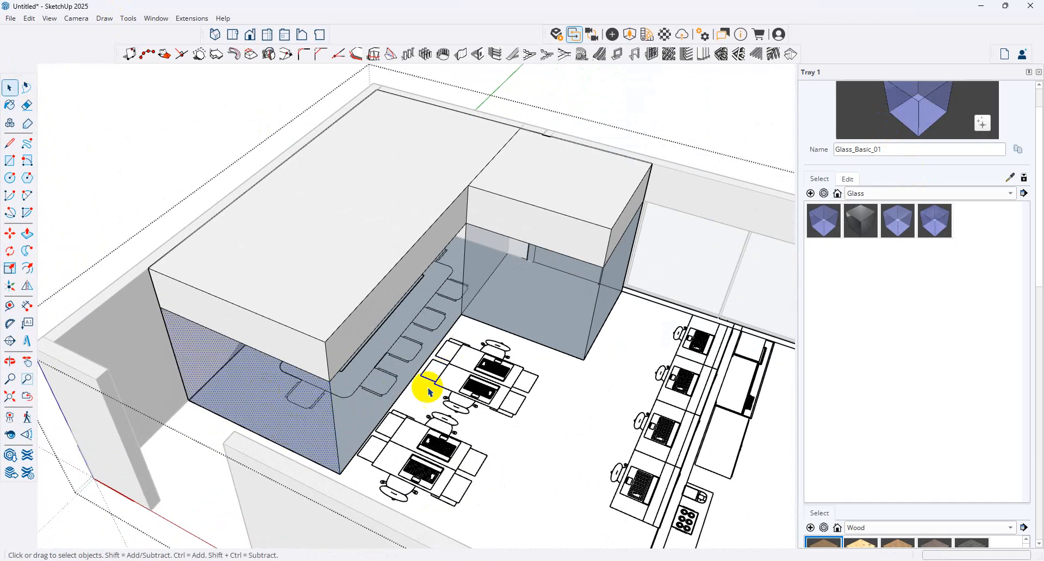
scroll(397, 291, down, 5)
middle_drag(396, 291, 466, 341)
scroll(466, 341, up, 2)
scroll(373, 263, up, 2)
scroll(378, 269, down, 2)
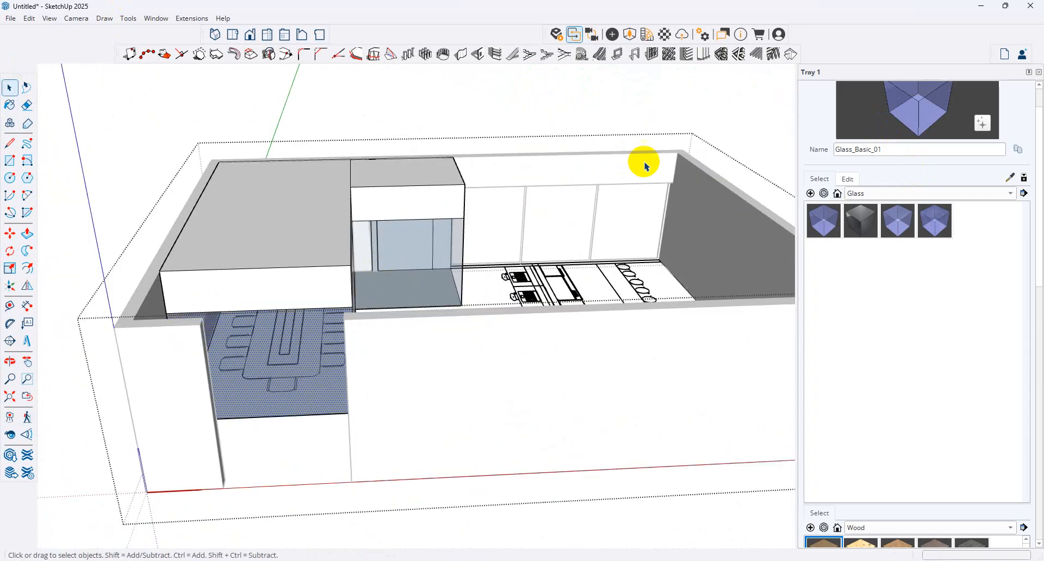
click(517, 115)
Remove the small room's lower wall face that runs along the window.
middle_drag(471, 191, 327, 245)
scroll(399, 299, up, 3)
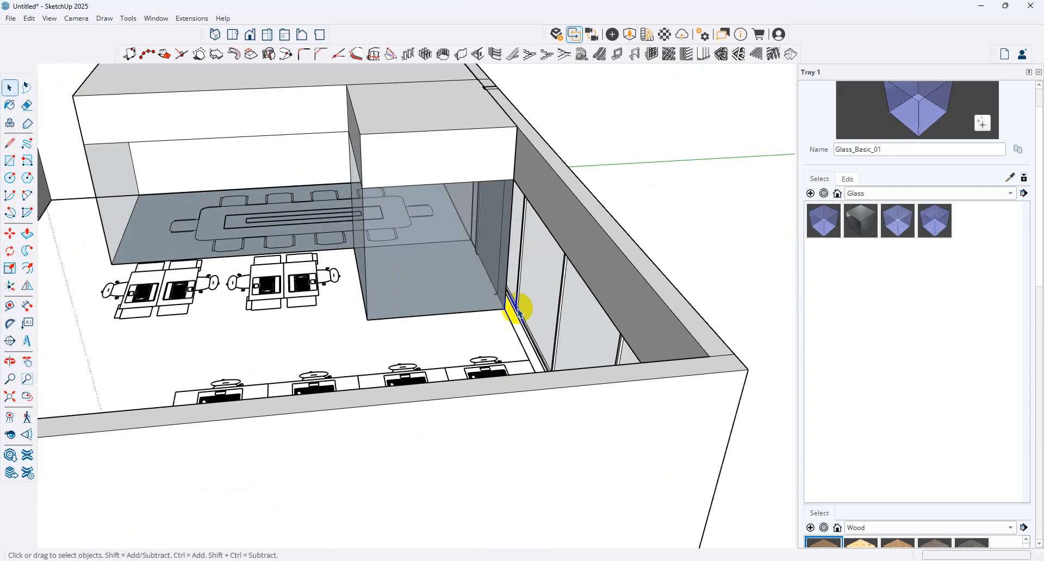
scroll(518, 298, up, 3)
click(515, 294)
middle_drag(515, 295, 478, 326)
click(513, 286)
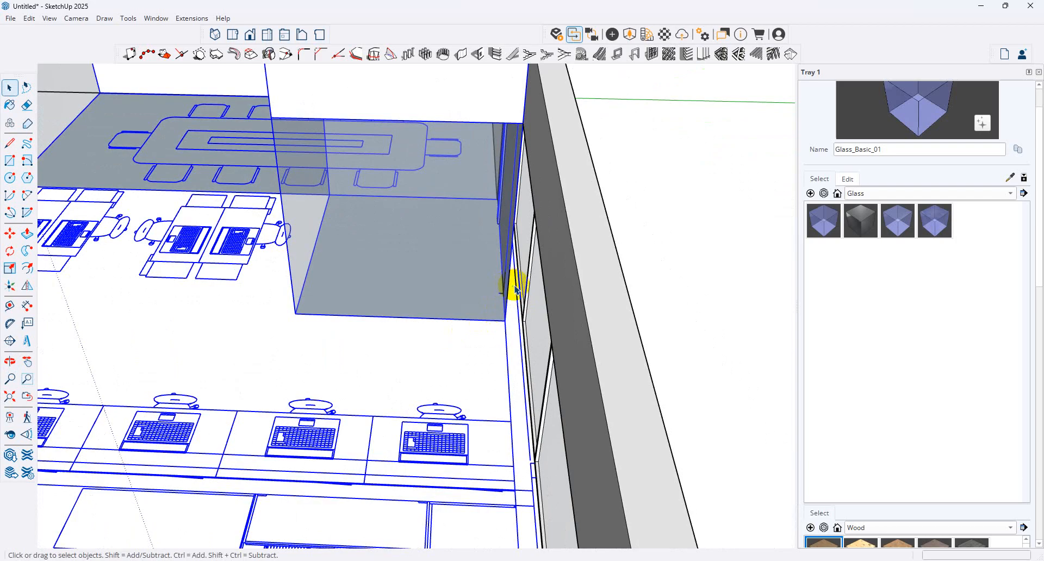
scroll(514, 288, up, 3)
middle_drag(514, 288, 531, 209)
scroll(522, 313, up, 3)
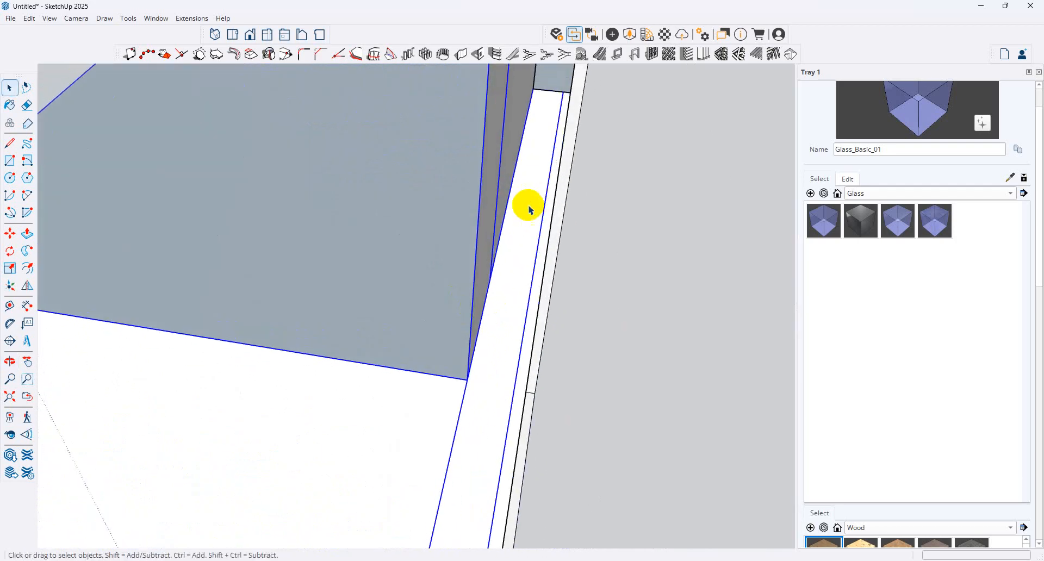
click(496, 229)
click(499, 229)
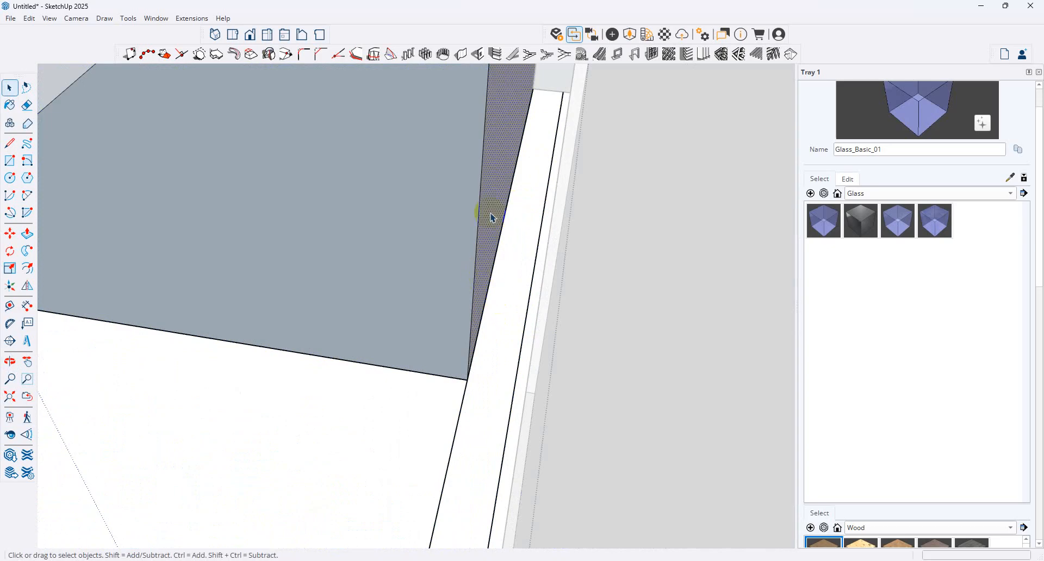
Try to draw a rectangle closing the gap between the small room's corner edge and the window.
mouse_move(443, 257)
middle_down()
mouse_move(495, 366)
mouse_move(538, 261)
mouse_move(27, 56)
middle_up()
click(9, 160)
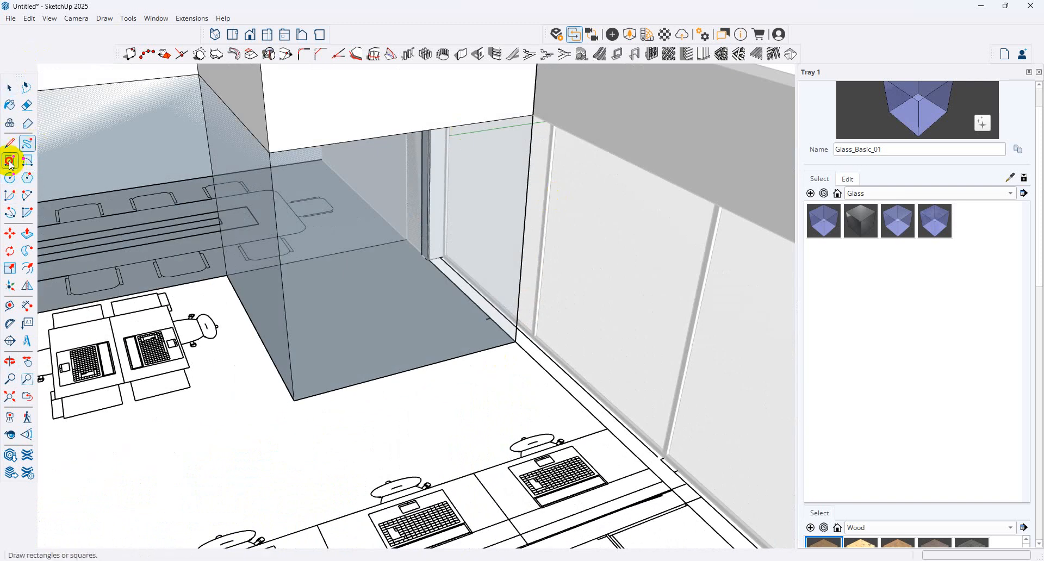
click(533, 115)
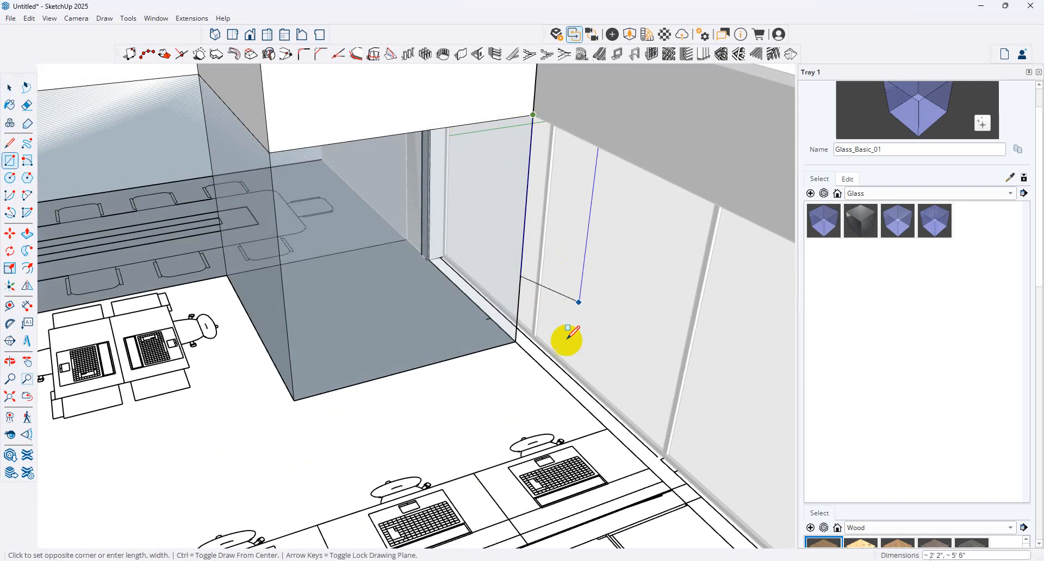
click(516, 341)
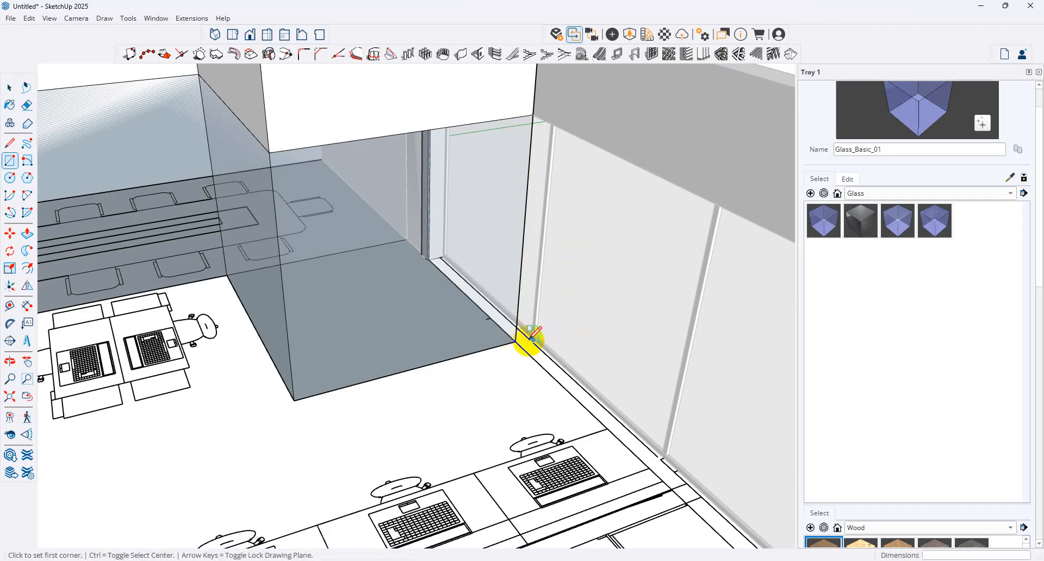
click(513, 342)
middle_drag(513, 345, 396, 485)
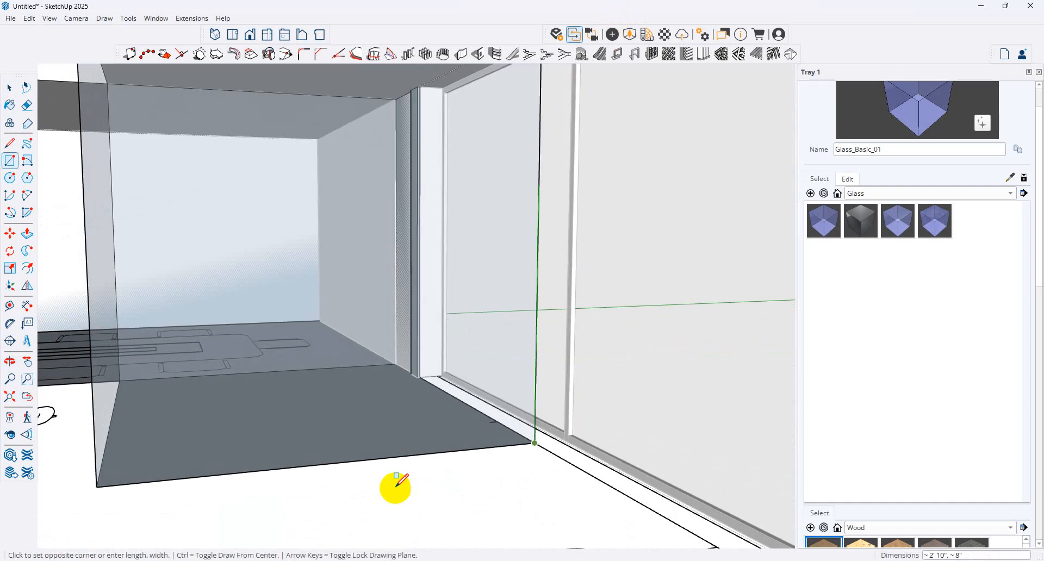
click(9, 435)
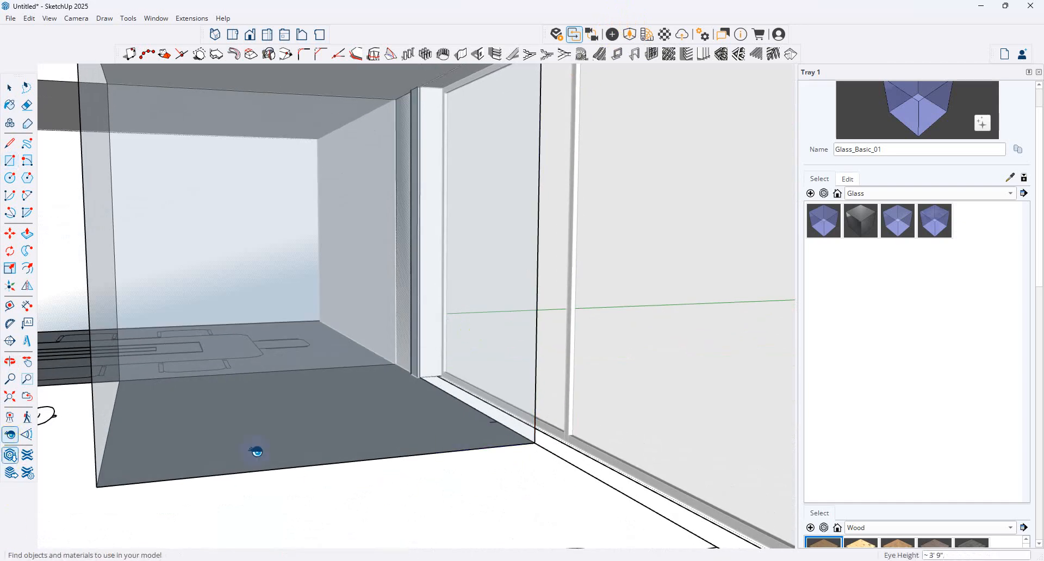
drag(252, 454, 332, 282)
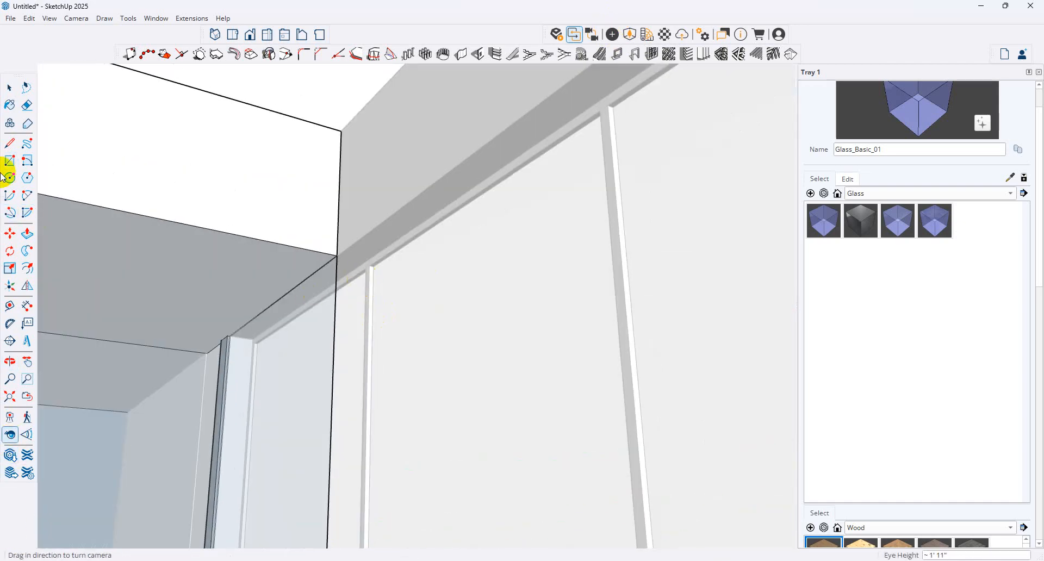
click(369, 266)
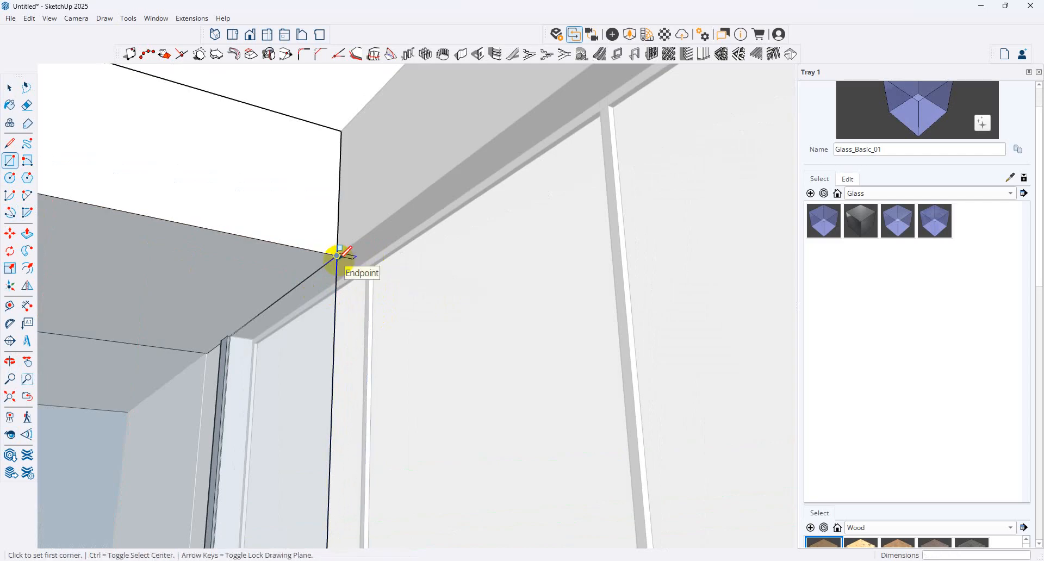
Try to draw a line from the small room's upper glass corner to the neighbouring window mullion.
click(9, 143)
click(338, 256)
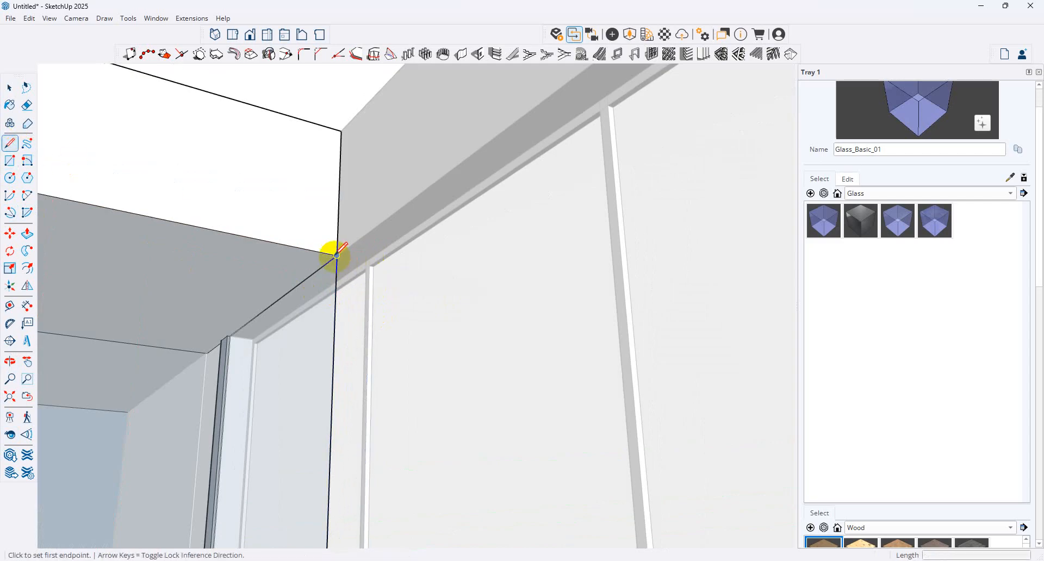
click(369, 266)
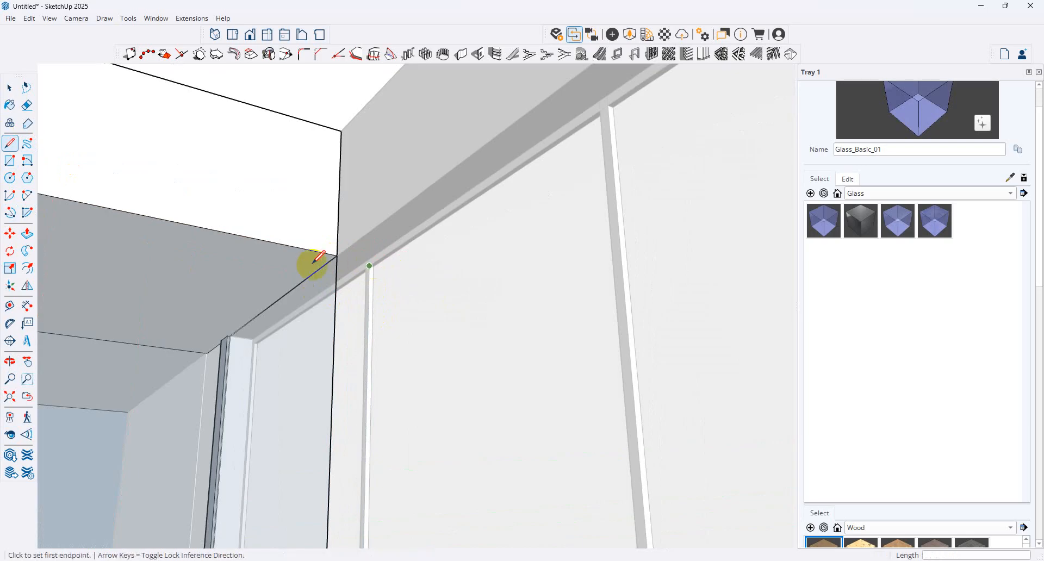
Draw a line across the top of the window wall from the small room's roof corner to the outer wall edge.
middle_drag(366, 346, 368, 397)
scroll(368, 395, down, 4)
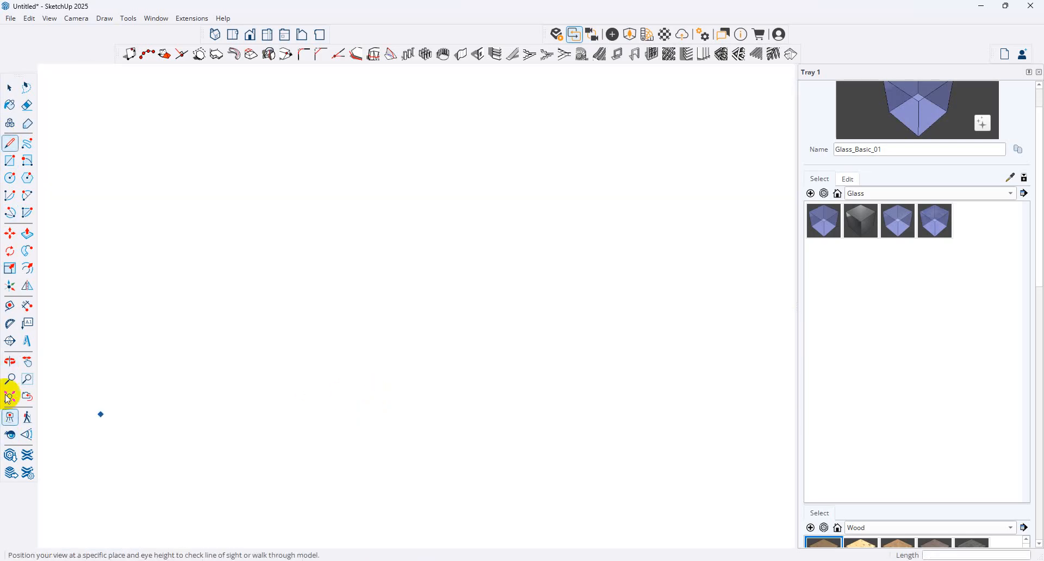
click(26, 397)
middle_drag(252, 241, 366, 438)
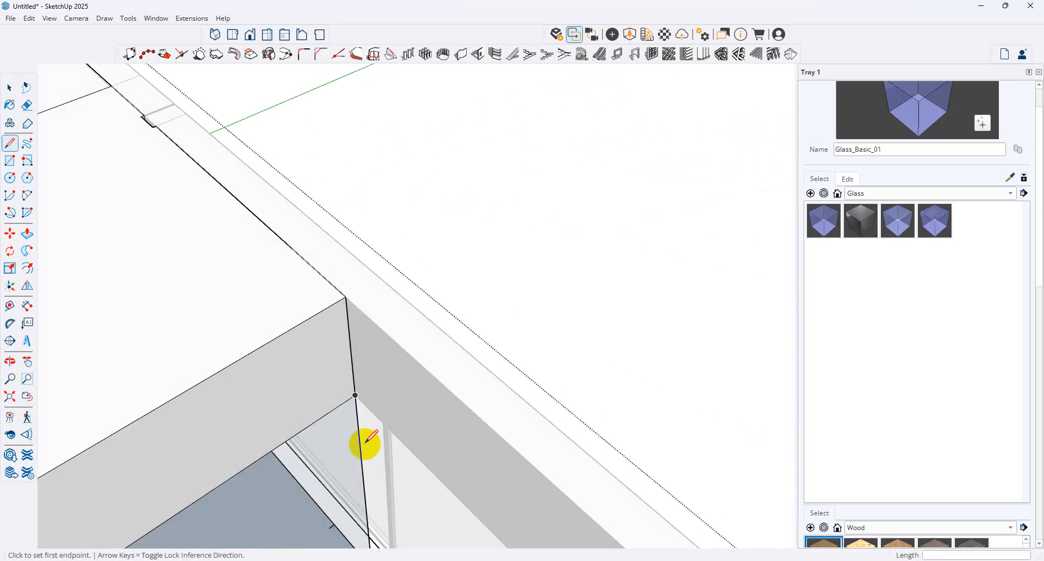
click(345, 298)
click(379, 278)
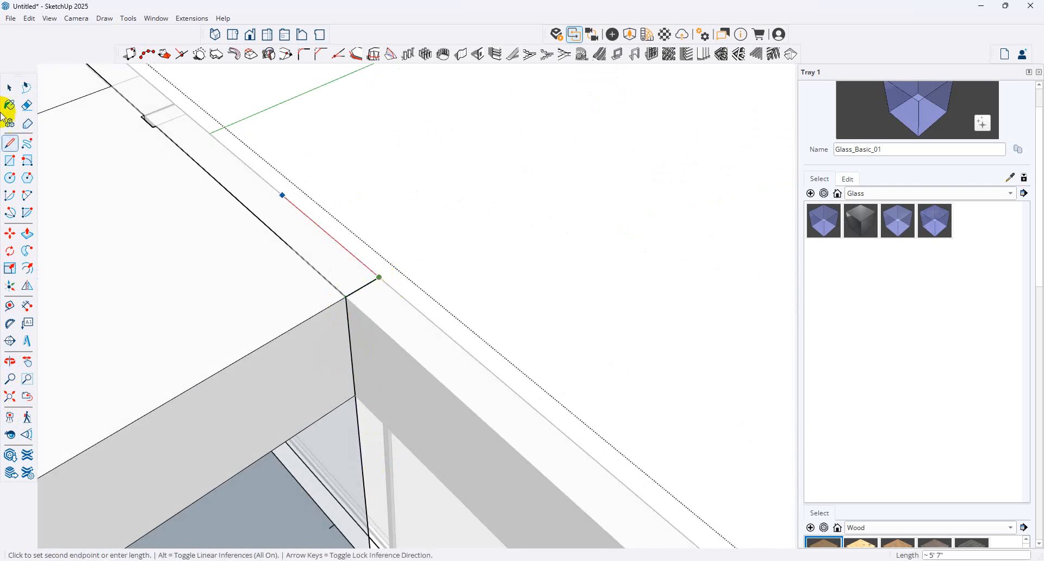
Draw a vertical rectangle about 9' 6" by 8" from the wall-top line's outer end down to the small room's floor corner.
click(10, 160)
click(379, 277)
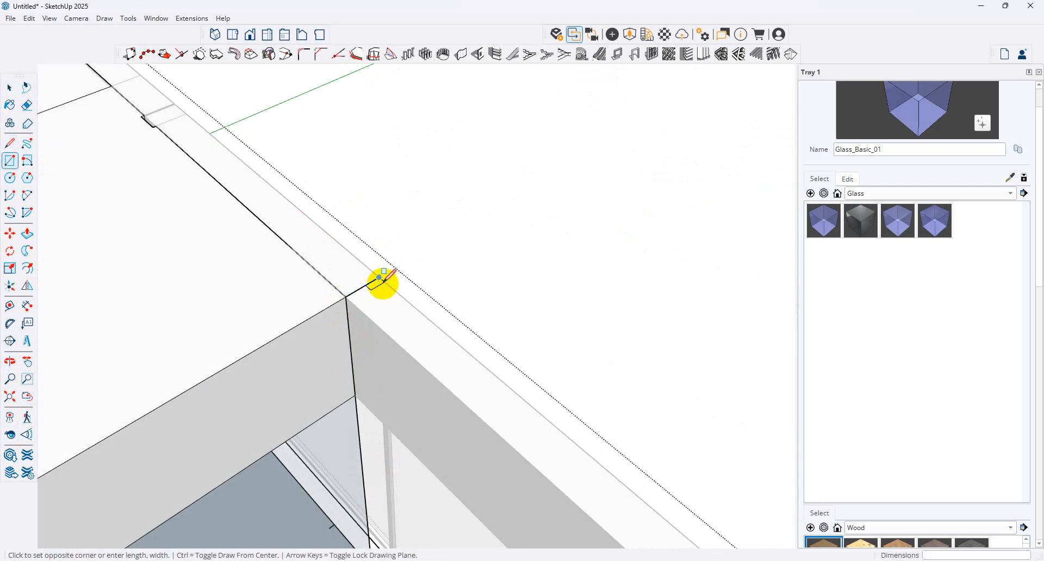
middle_drag(379, 277, 376, 493)
click(373, 485)
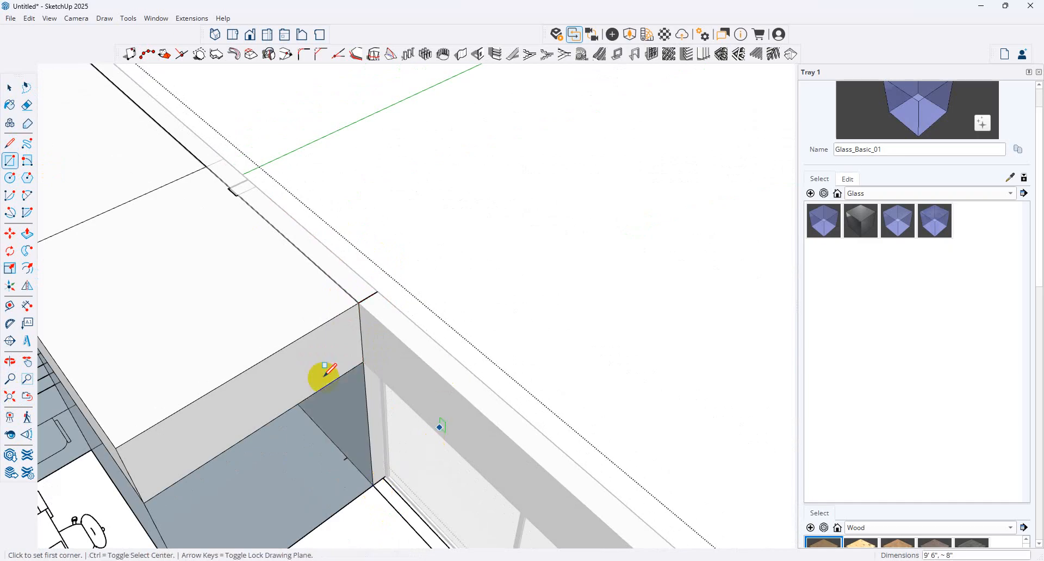
Erase the small room's face along the window and paint the narrow infill panel at its corner with Glass_Basic_01.
click(10, 87)
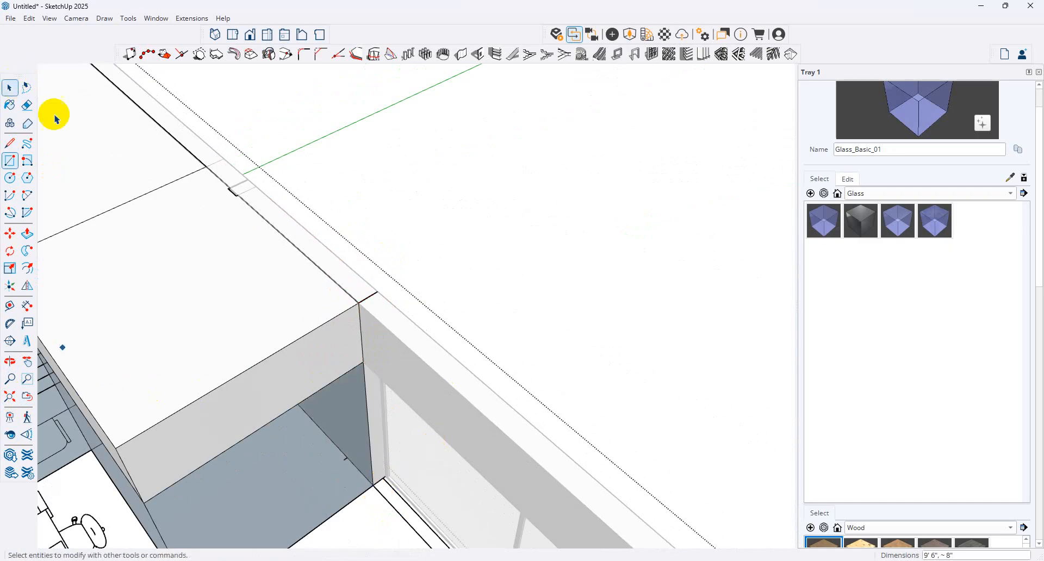
click(343, 413)
right_click(343, 412)
click(413, 212)
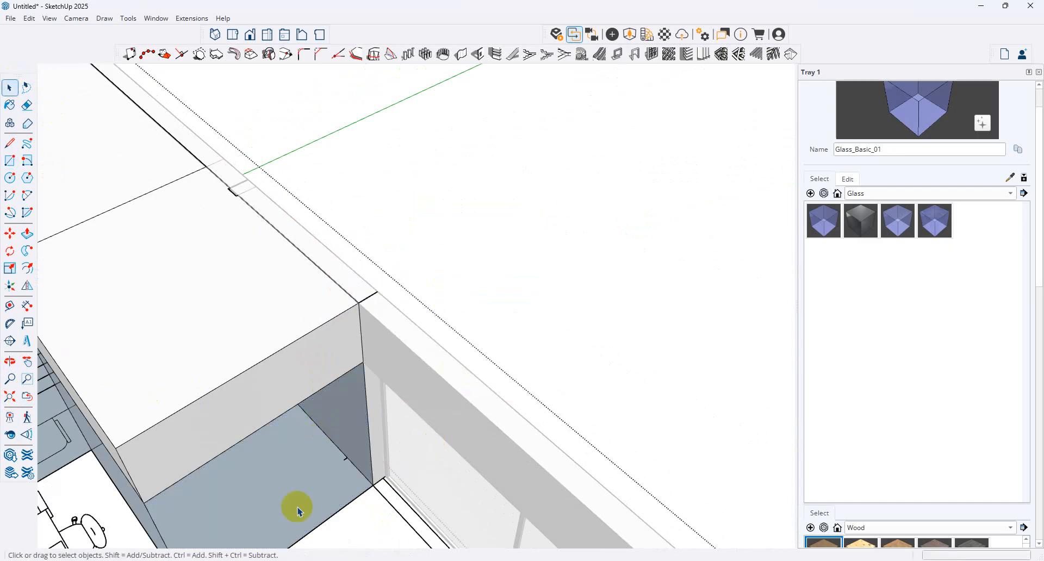
click(341, 427)
right_click(340, 422)
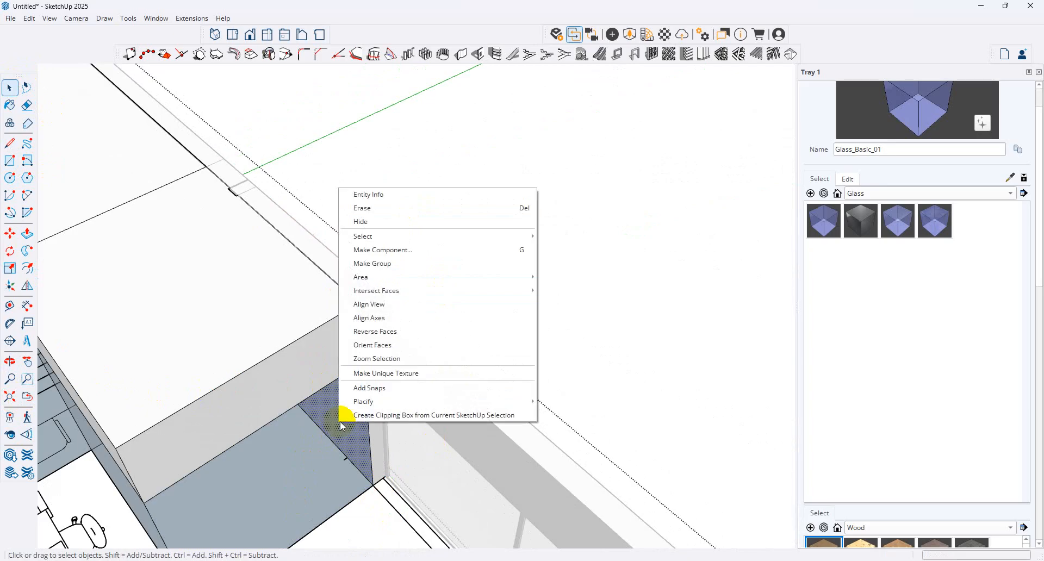
click(398, 208)
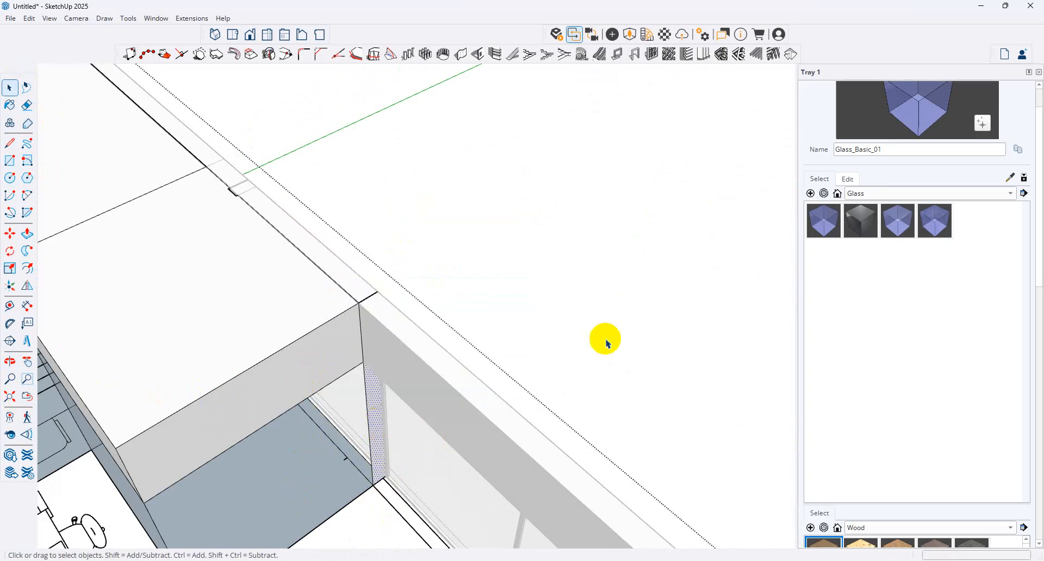
click(923, 107)
scroll(375, 422, down, 3)
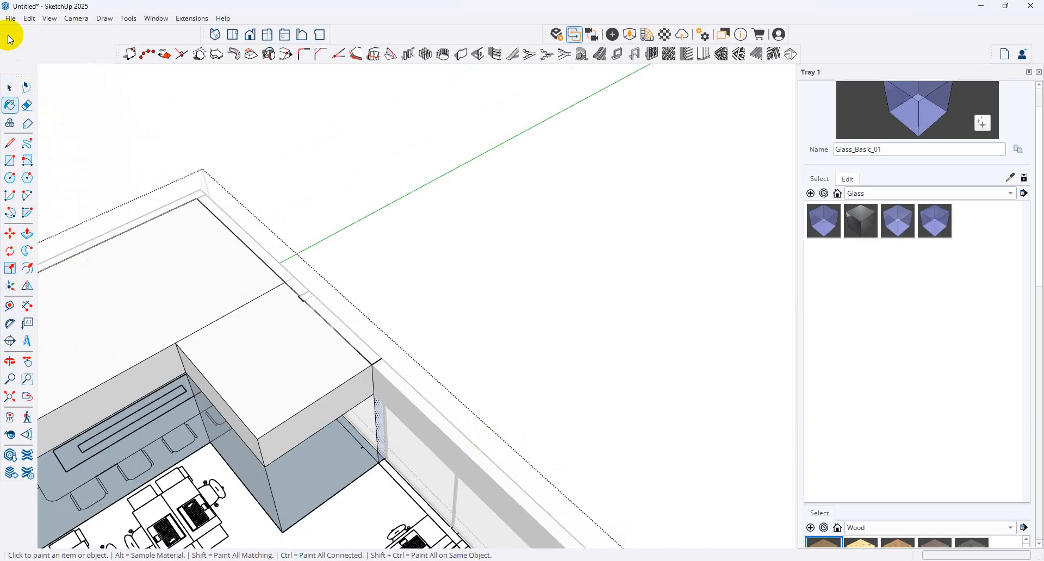
Unhide all hidden geometry and close the component being edited.
click(29, 18)
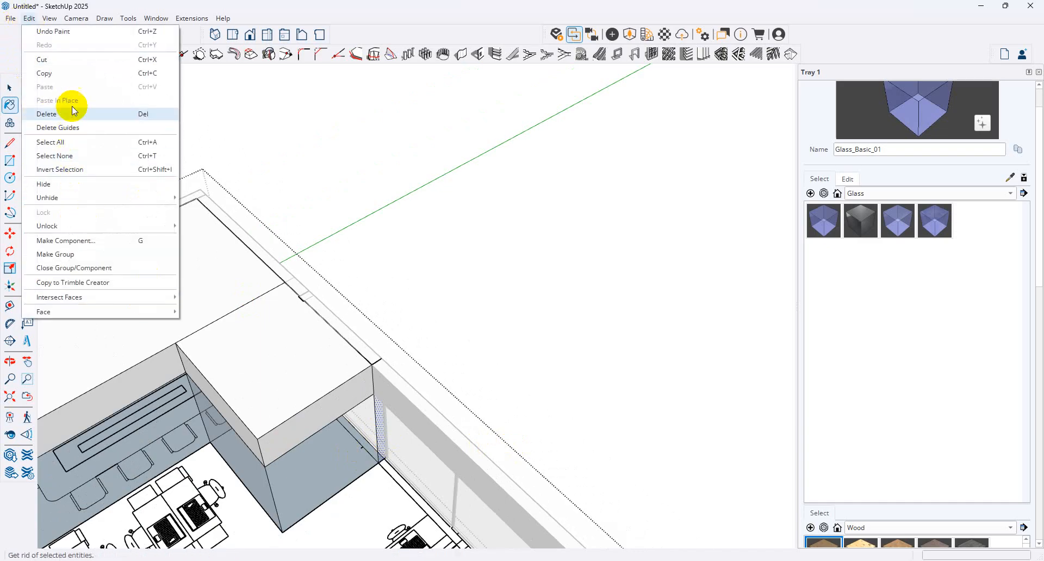
mouse_move(10, 20)
mouse_move(112, 197)
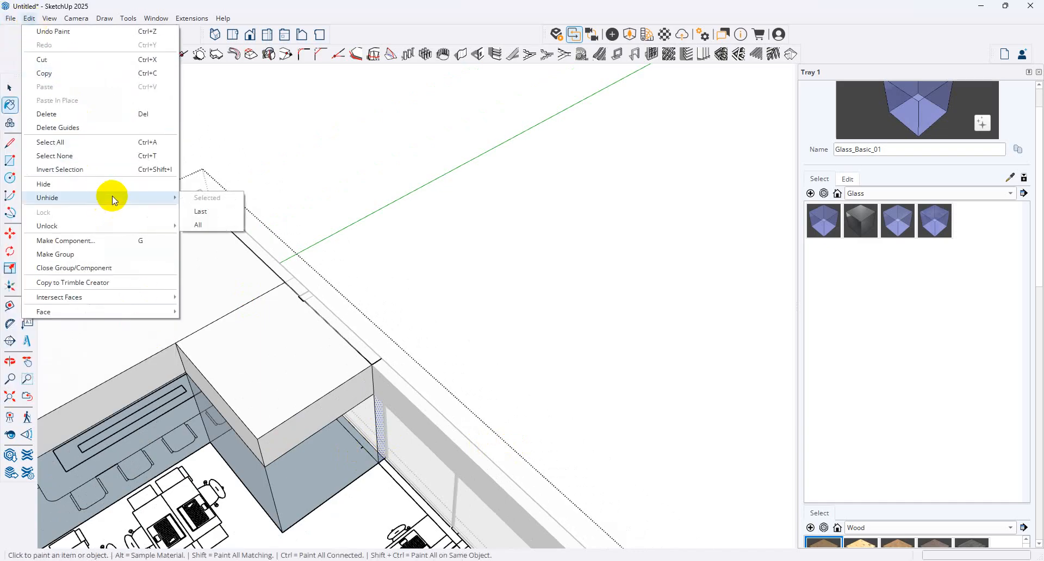
click(223, 222)
scroll(324, 260, down, 1)
scroll(367, 275, down, 2)
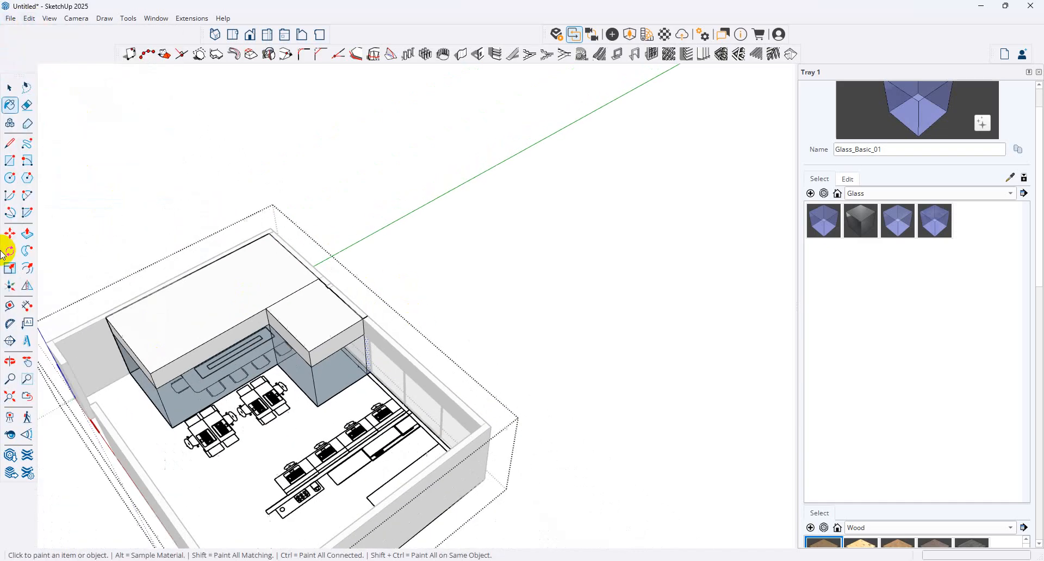
click(10, 89)
click(509, 333)
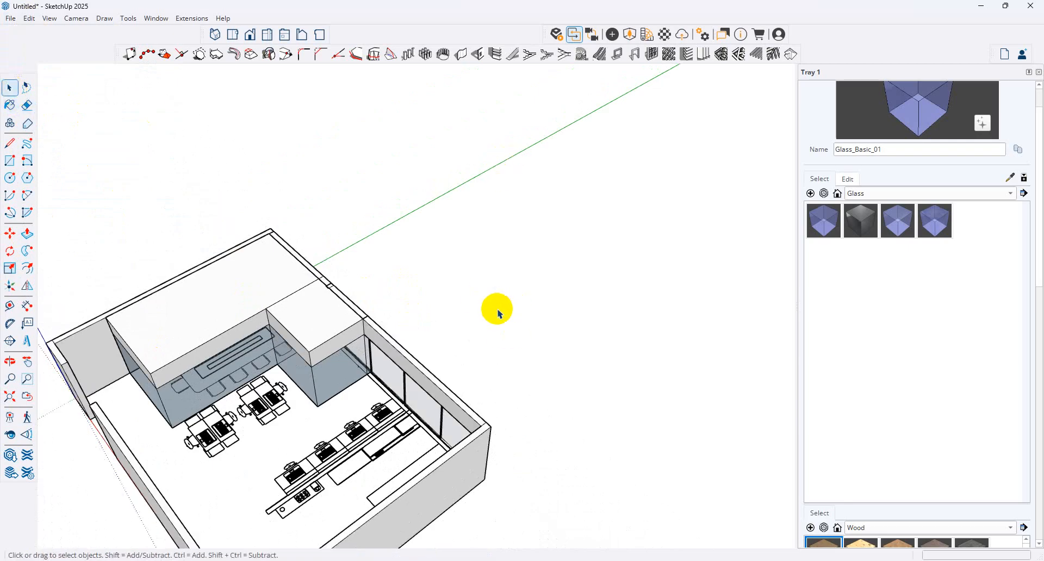
Select the small room's side glass panel inside the office component.
scroll(285, 363, up, 3)
middle_drag(285, 363, 400, 294)
triple_click(370, 413)
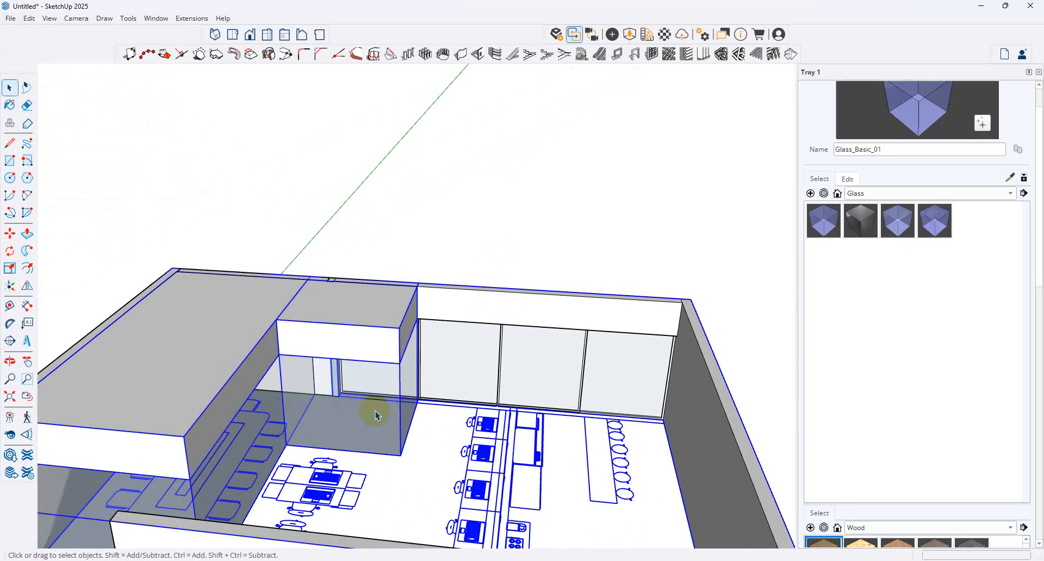
middle_drag(337, 440, 286, 464)
triple_click(373, 407)
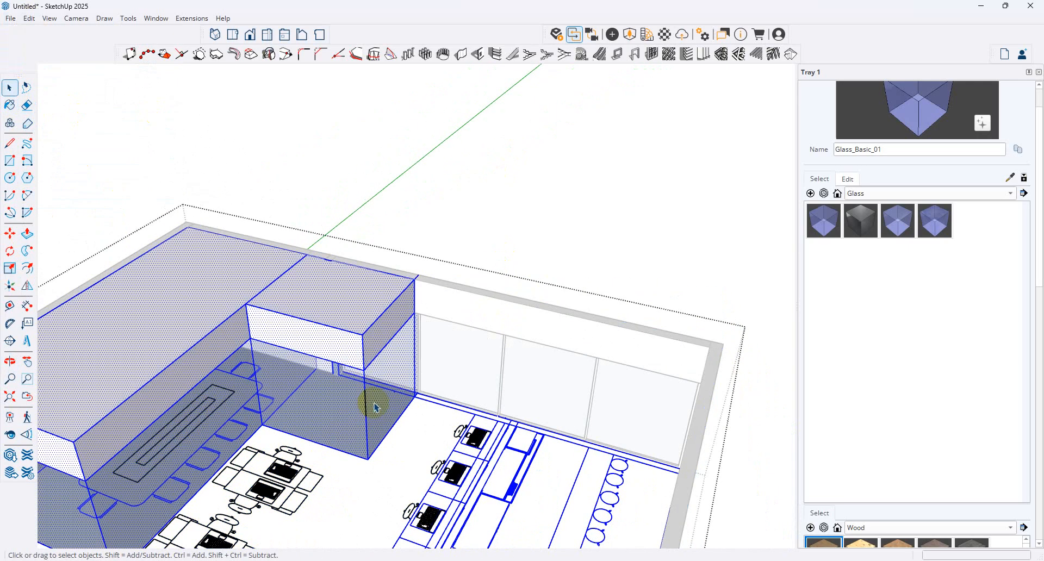
click(377, 407)
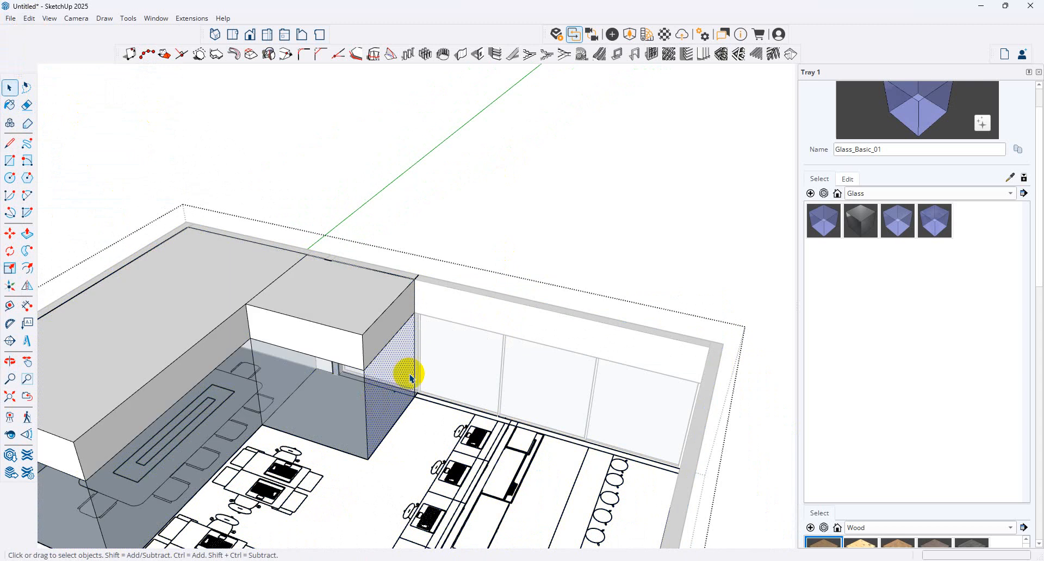
Explode the office component that contains the glass rooms and the floor plan.
scroll(412, 379, down, 5)
triple_click(428, 463)
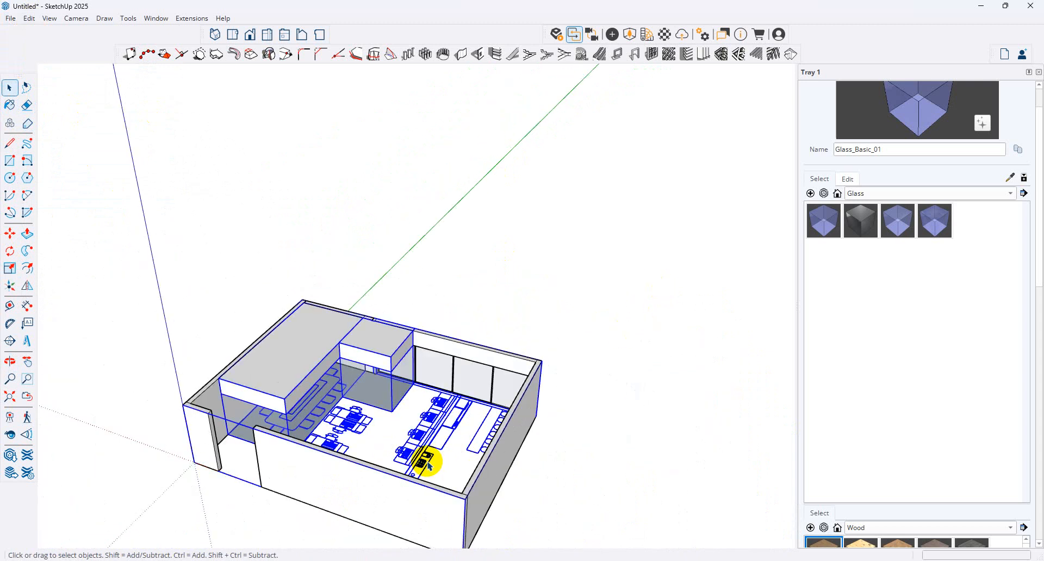
right_click(427, 462)
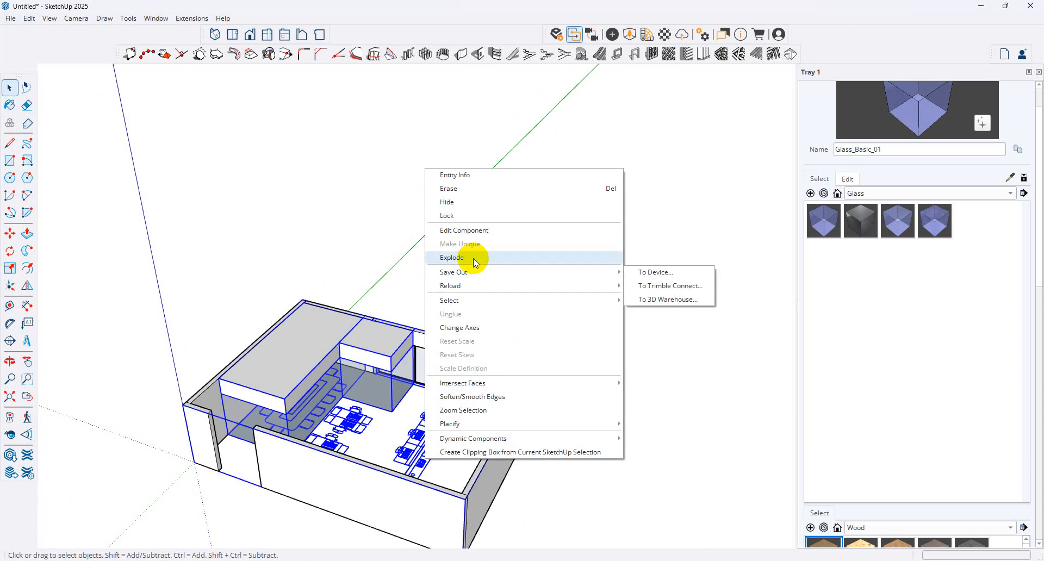
click(474, 403)
scroll(431, 430, up, 4)
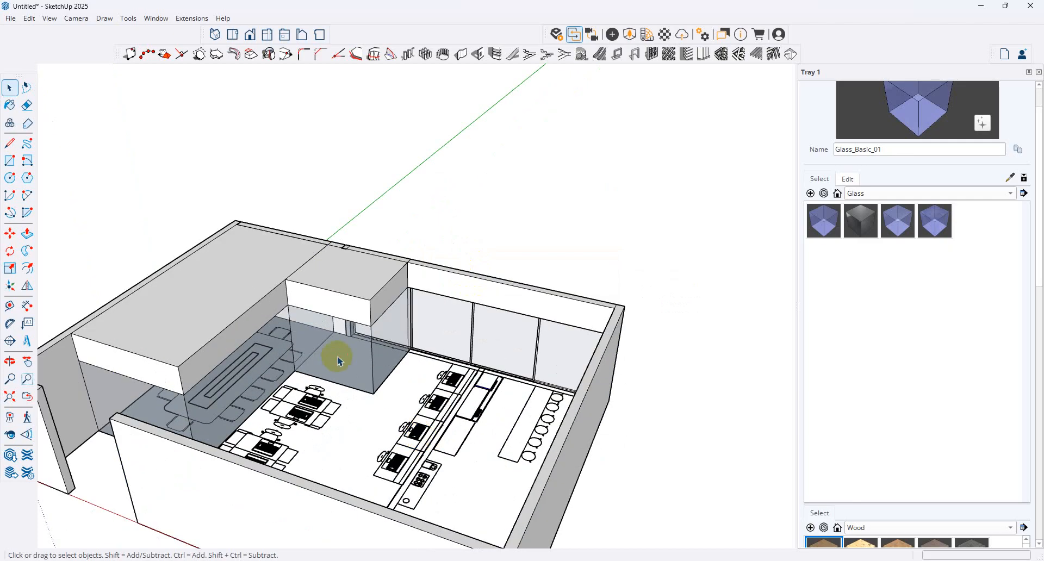
Try to create a rectangular Panel Divider frame on the small room's front glass, with 1 row, 2 columns and back location.
click(338, 357)
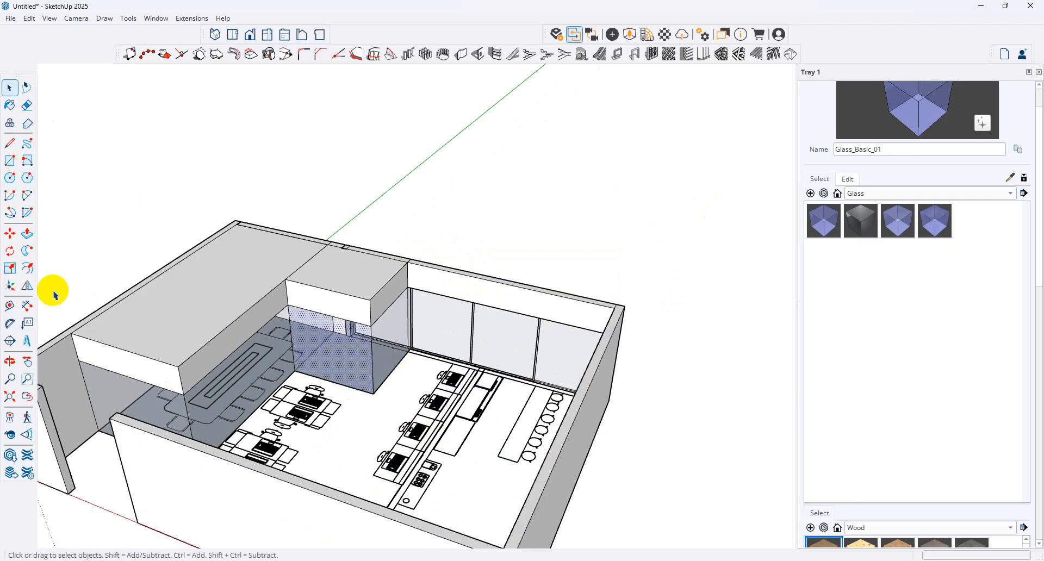
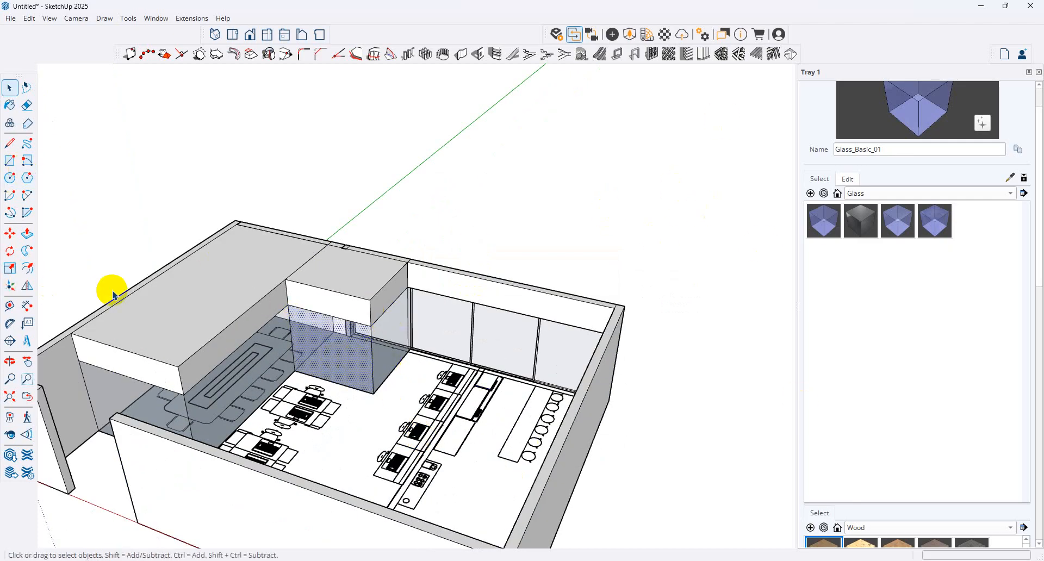
click(652, 54)
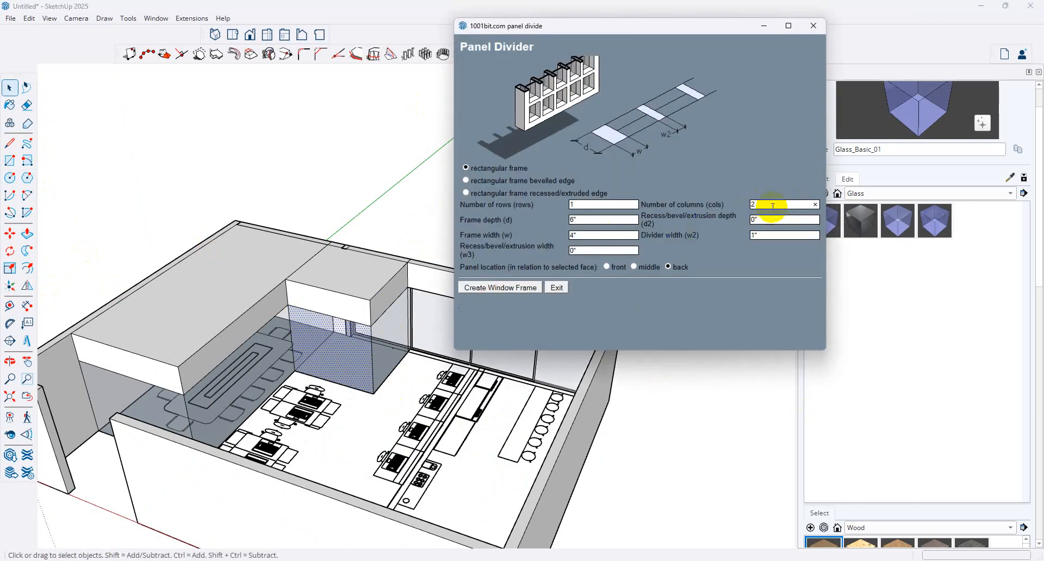
click(517, 288)
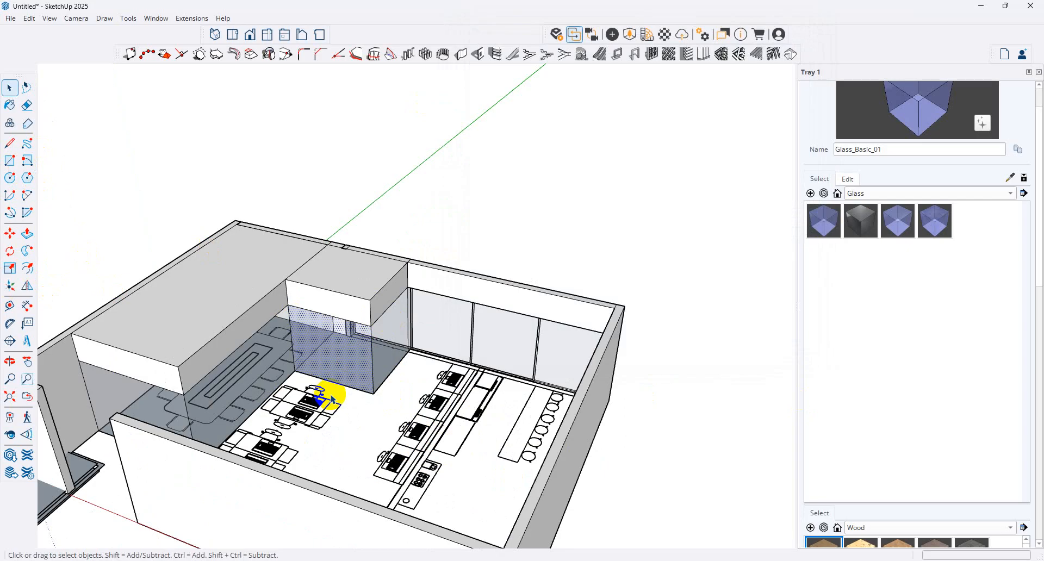
key(ctrl+z)
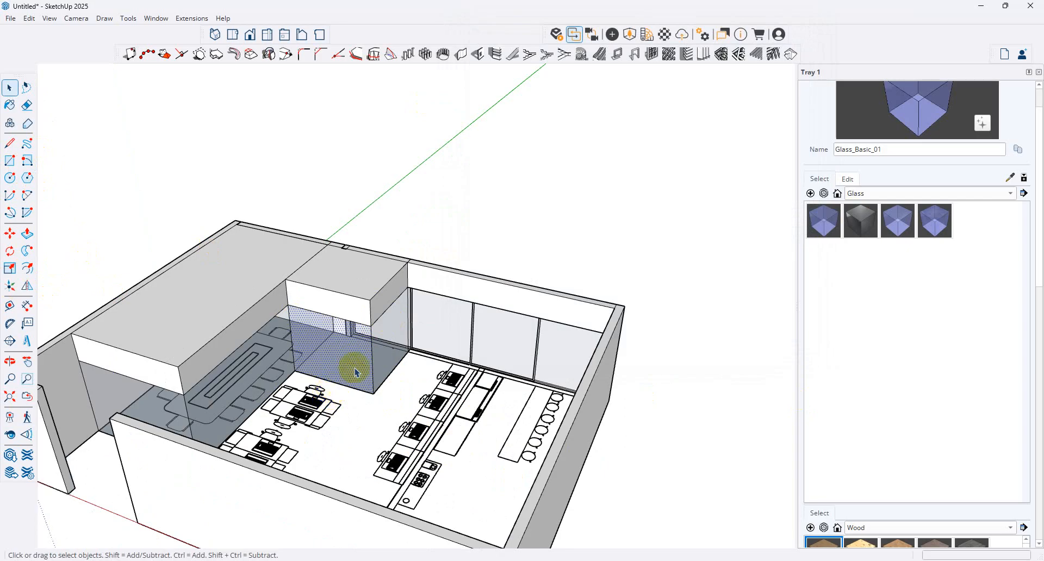
Try to create a rectangular Panel Divider frame on the meeting room's long side glass, with 1 row and back location.
click(186, 420)
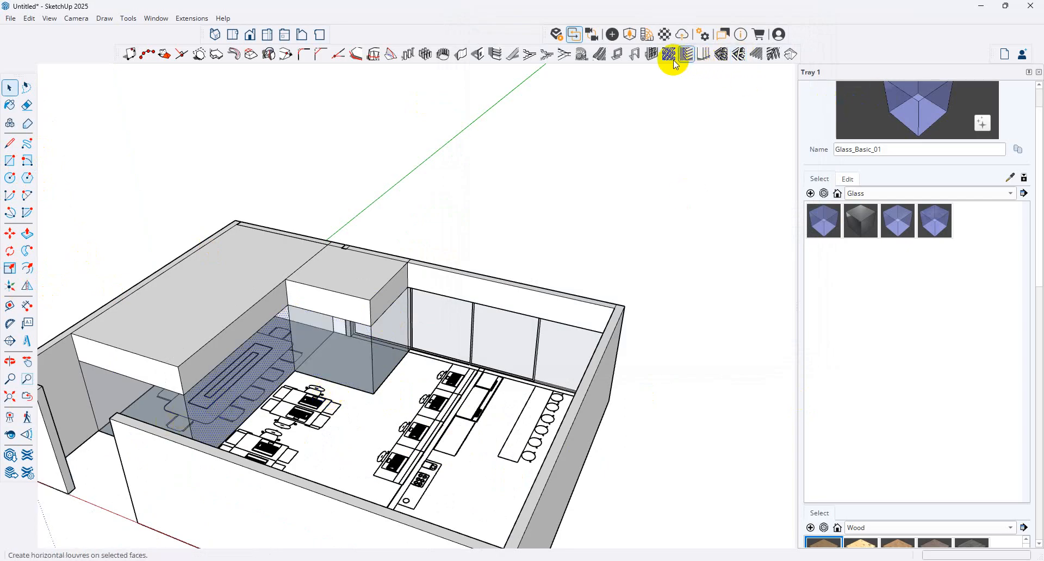
click(642, 56)
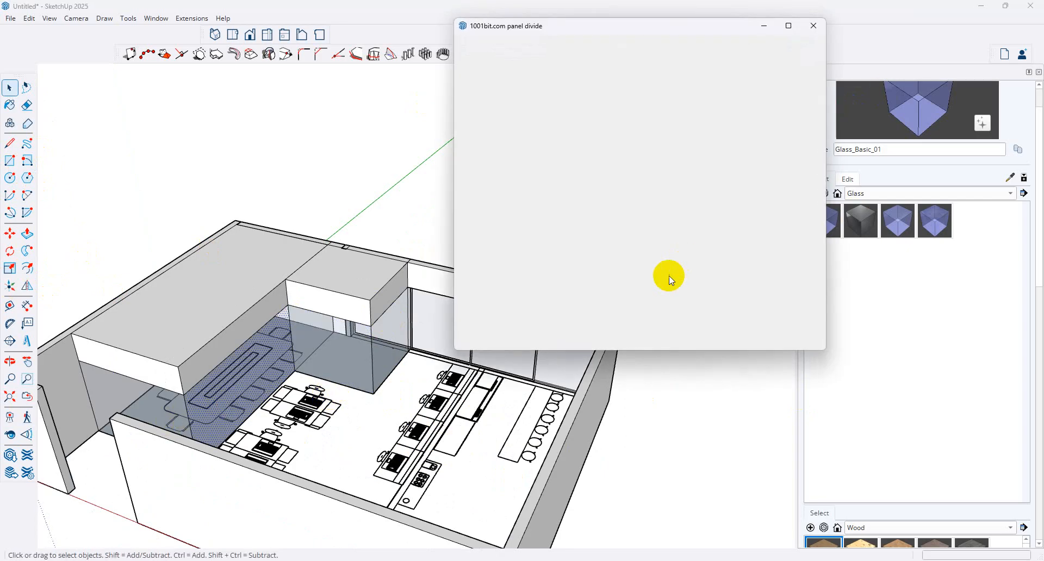
click(815, 28)
click(647, 56)
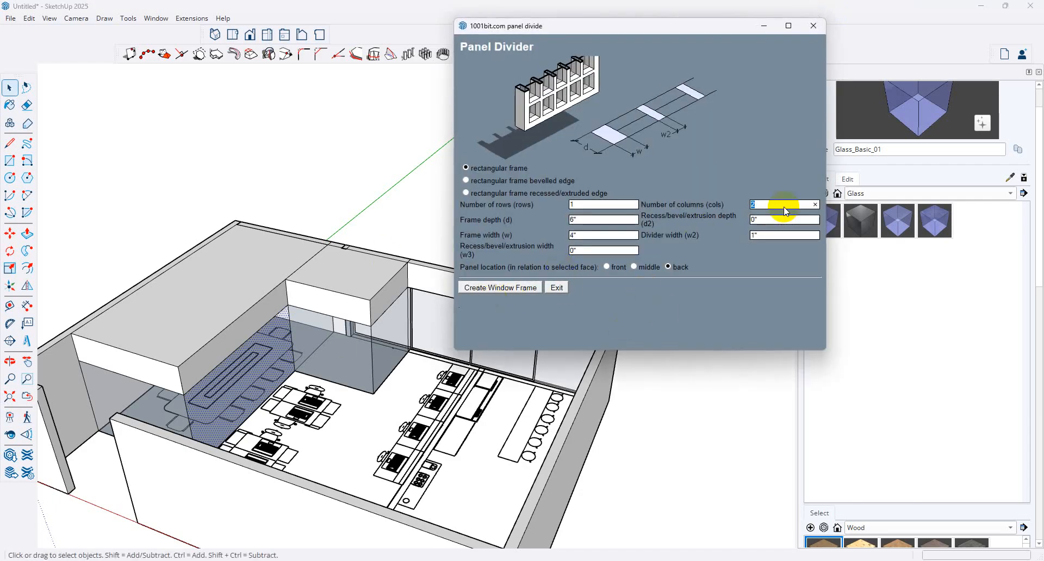
click(486, 293)
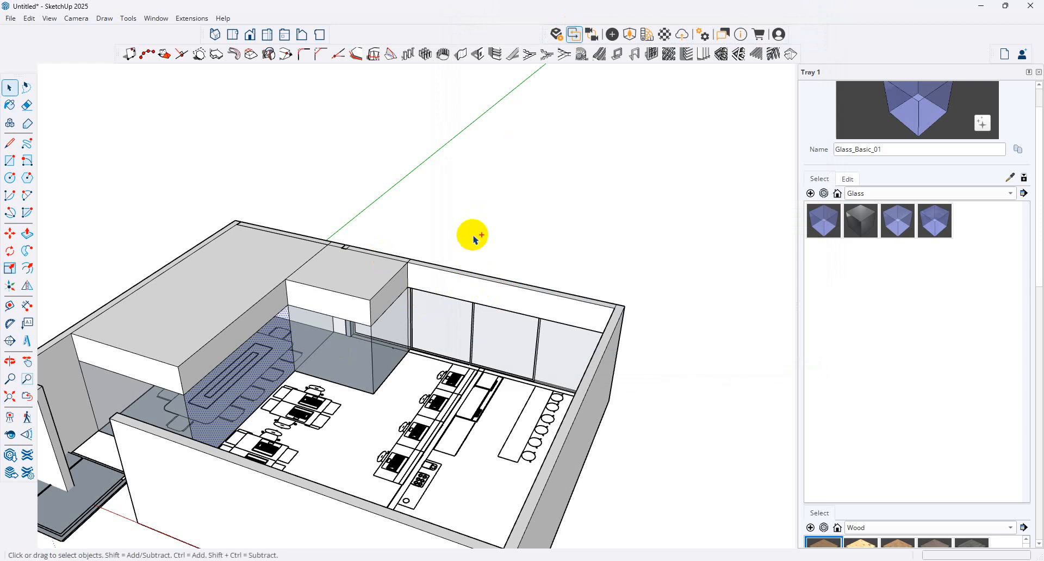
scroll(303, 286, down, 5)
scroll(289, 296, up, 5)
Draw a 7' vertical line on the meeting room's long side glass, marking off a narrow strip beside its front corner.
middle_drag(593, 304, 307, 360)
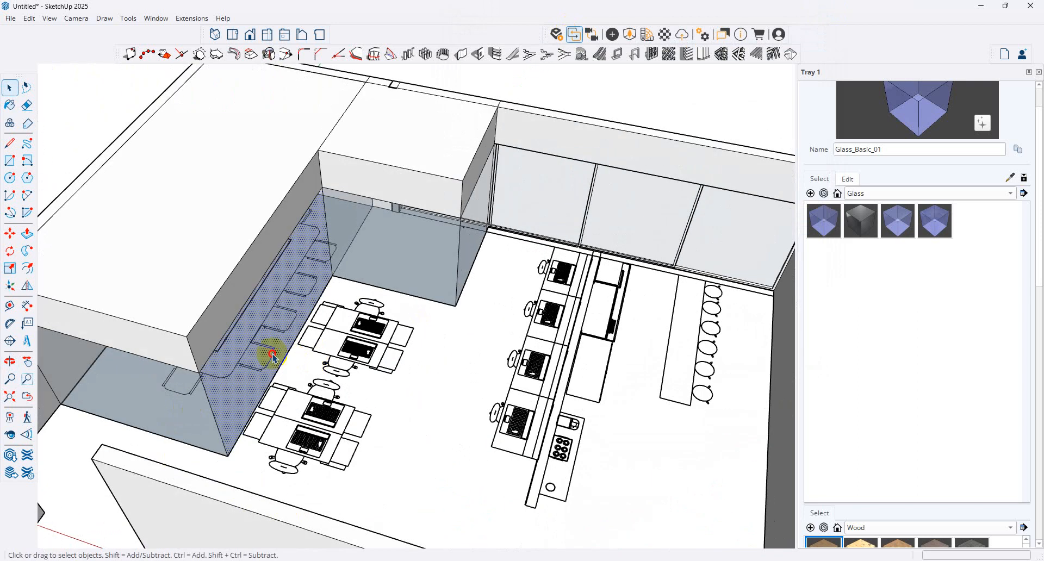
middle_drag(449, 419, 27, 152)
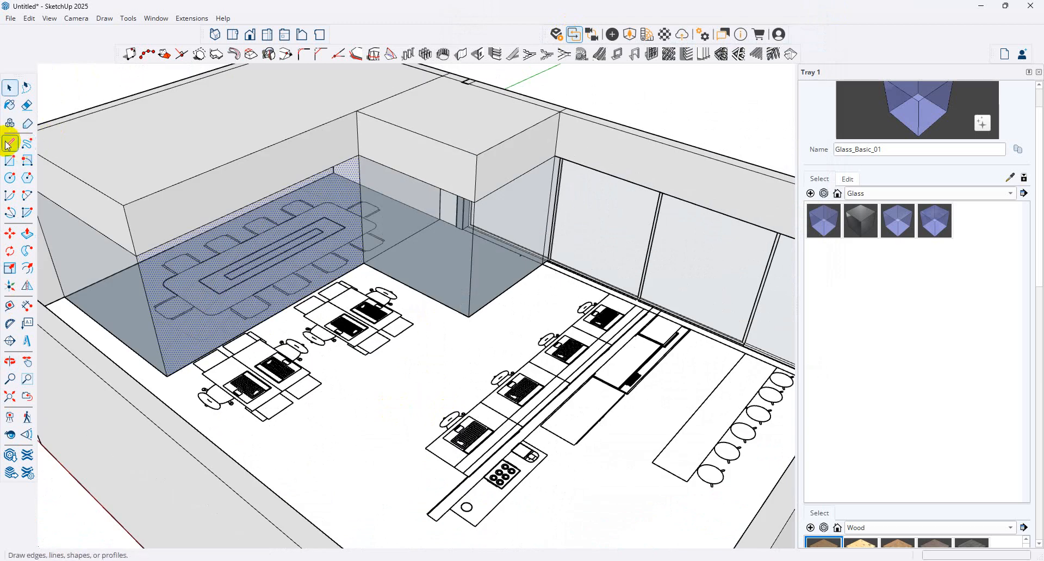
click(10, 143)
click(144, 253)
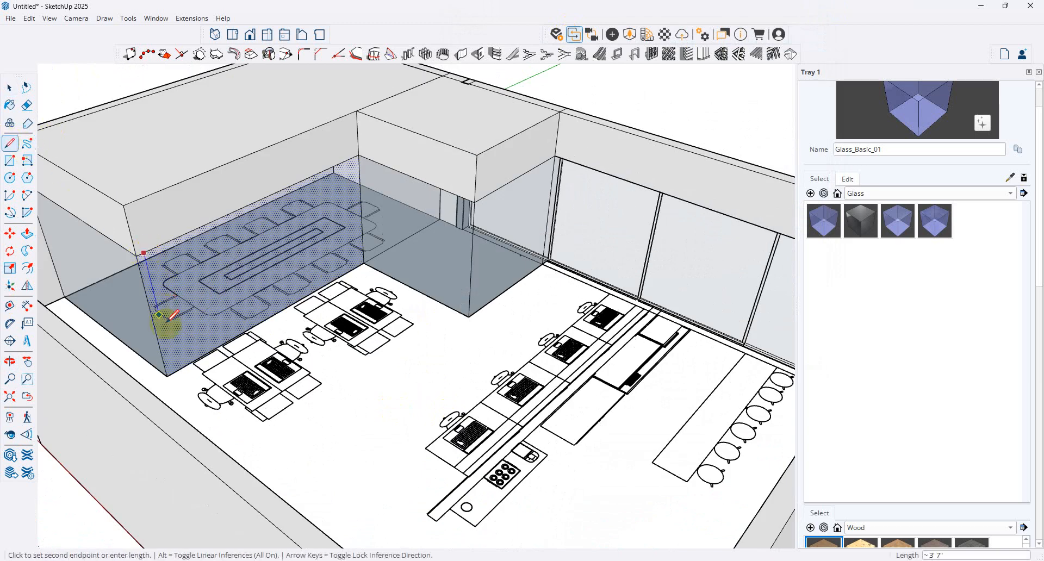
click(176, 370)
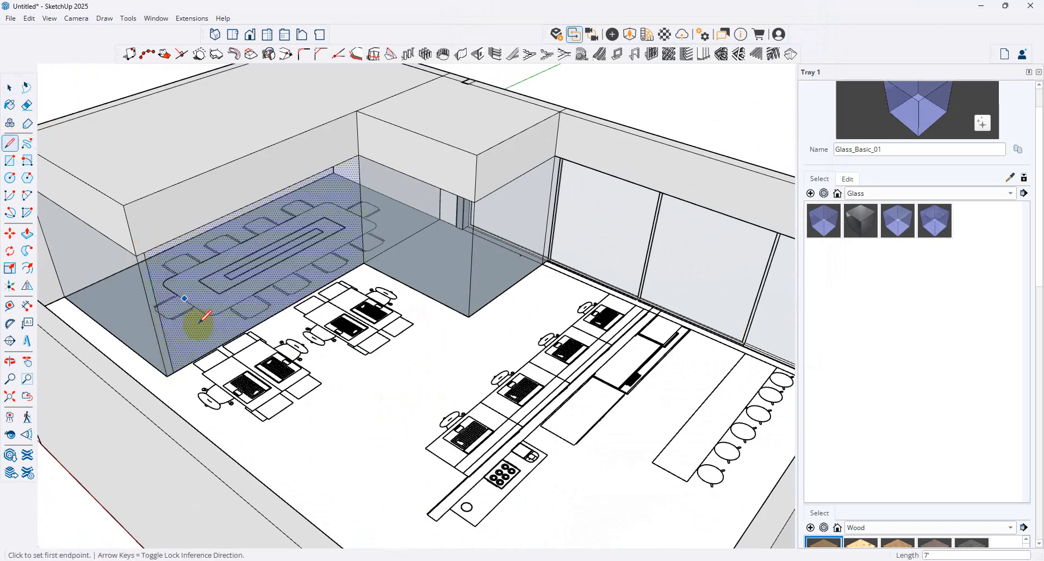
Try to push/pull the narrow glass strip at the meeting room's front corner by about 3".
click(26, 233)
click(157, 328)
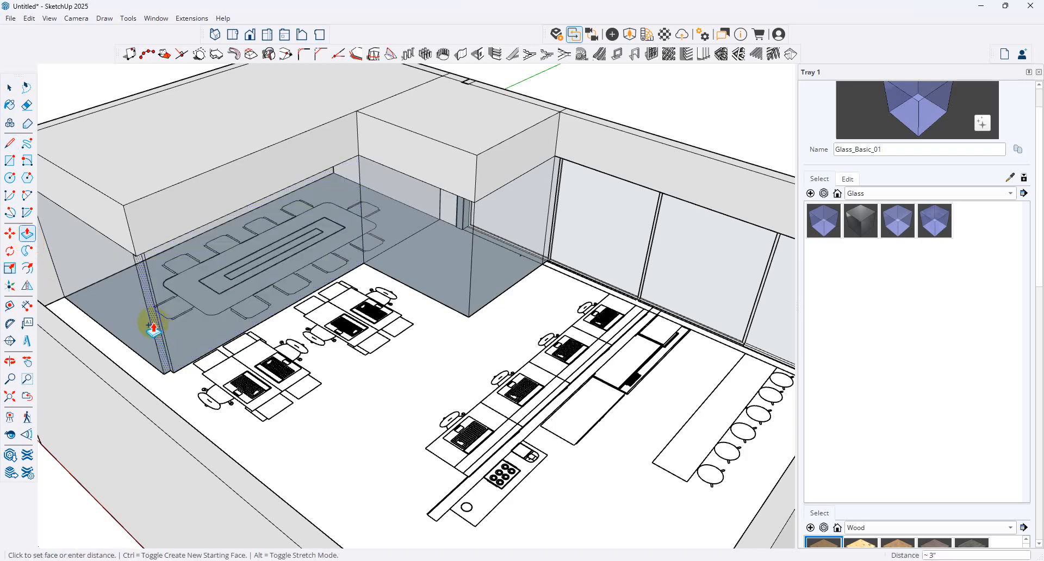
click(154, 326)
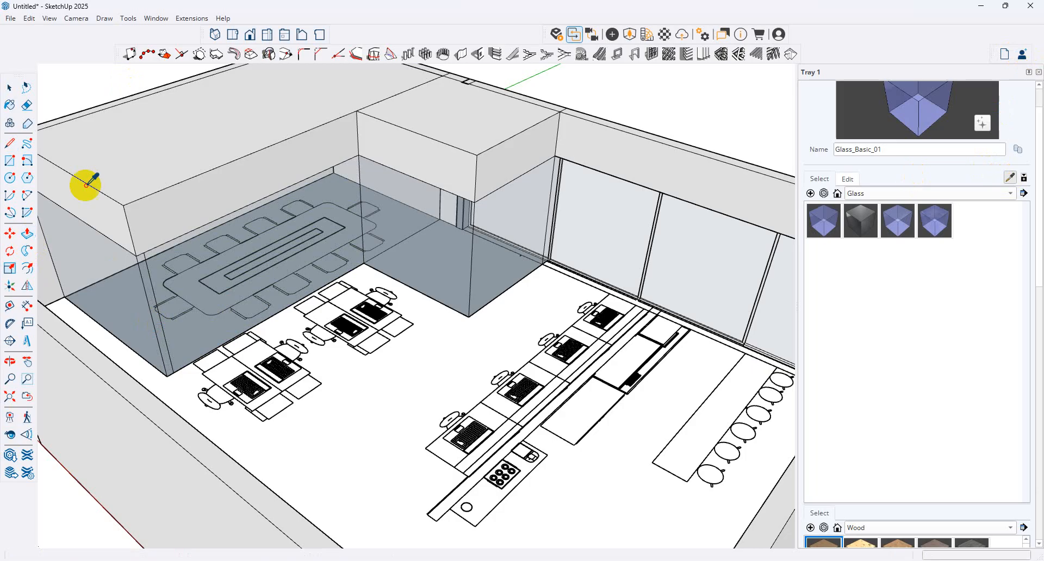
Choose the M02_Ash_Whisper material from the Solid Colors collection for painting.
click(1009, 178)
click(953, 194)
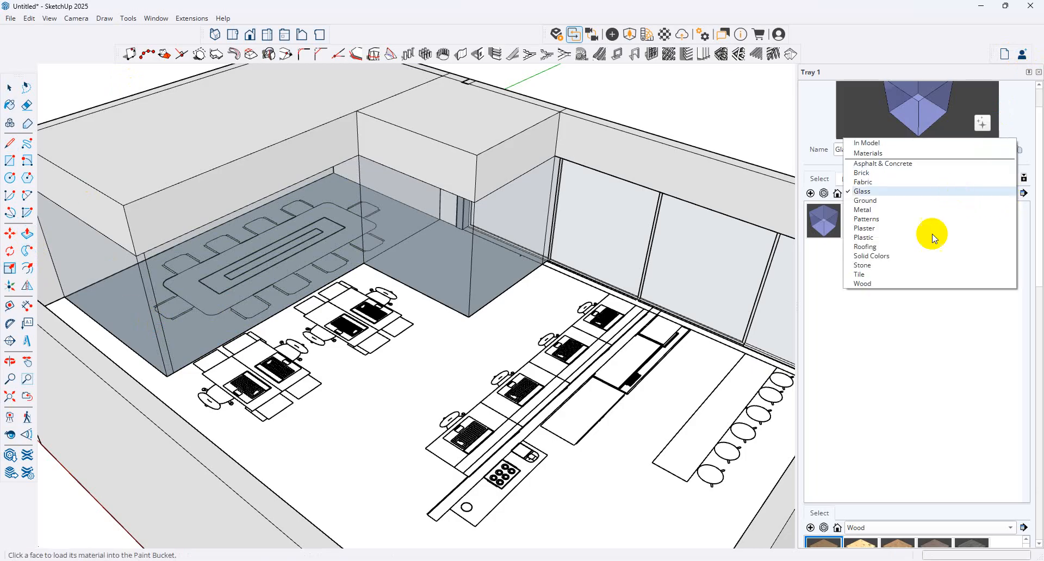
click(907, 262)
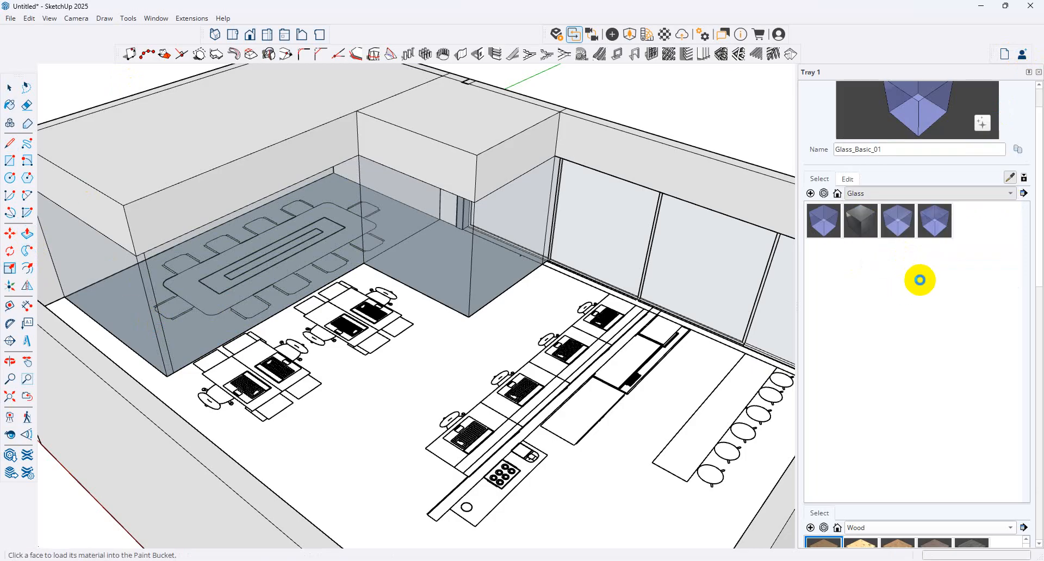
scroll(993, 431, down, 10)
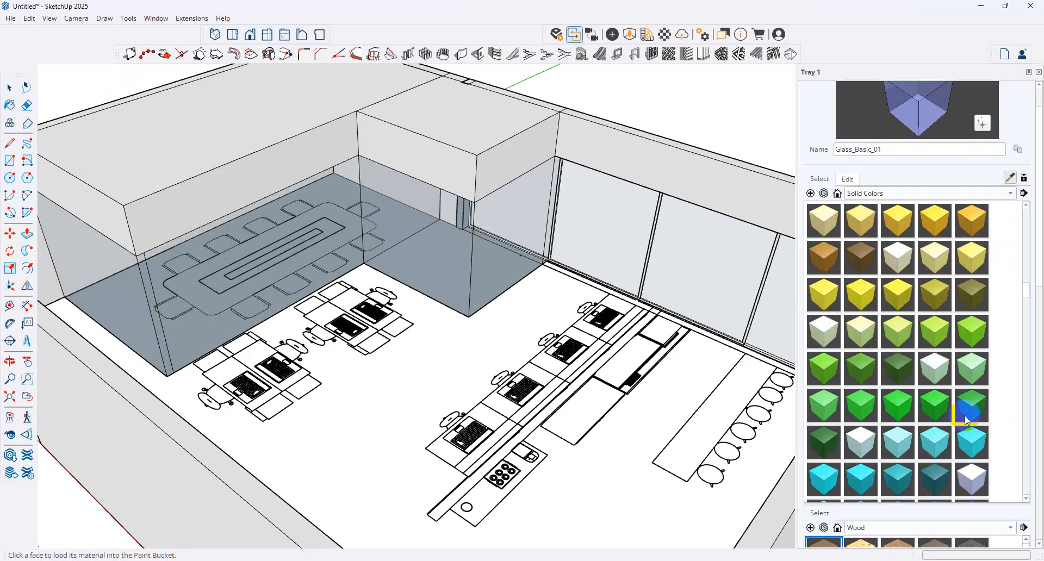
scroll(962, 421, down, 1)
click(934, 405)
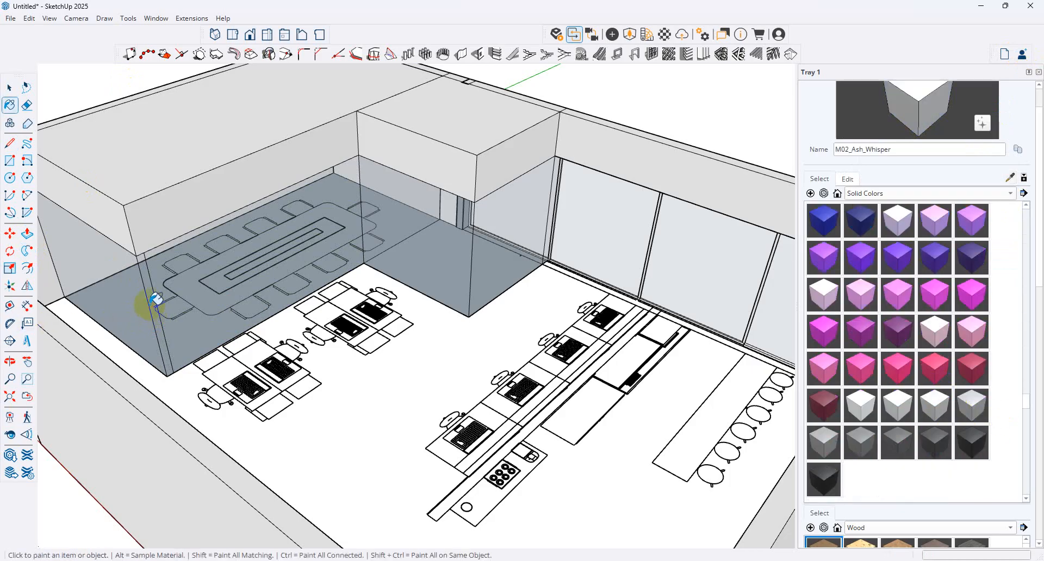
Hide the meeting room's front glass panel beside the narrow strip.
middle_drag(140, 306, 583, 257)
click(11, 88)
right_click(433, 349)
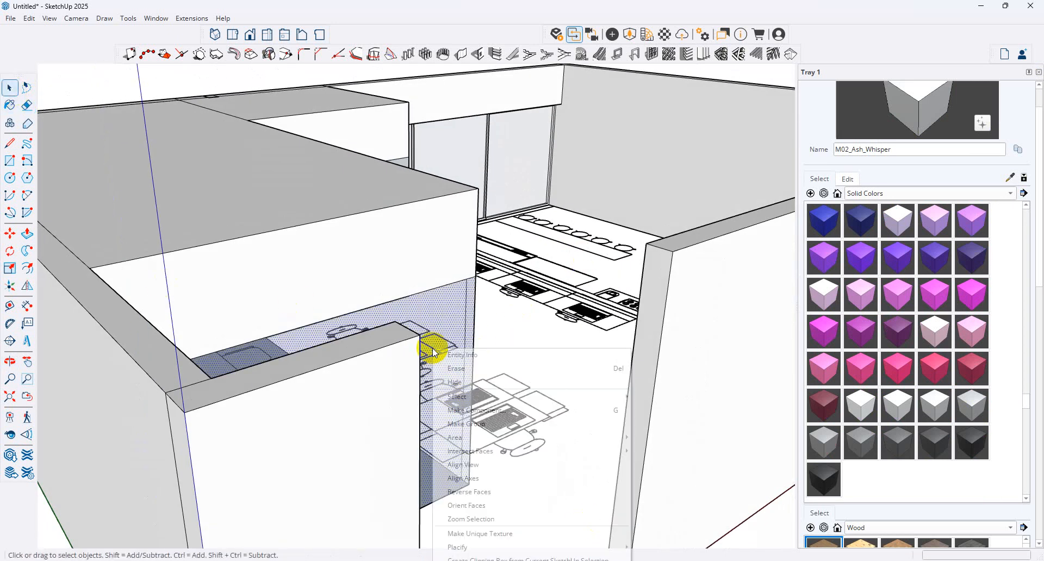
click(497, 383)
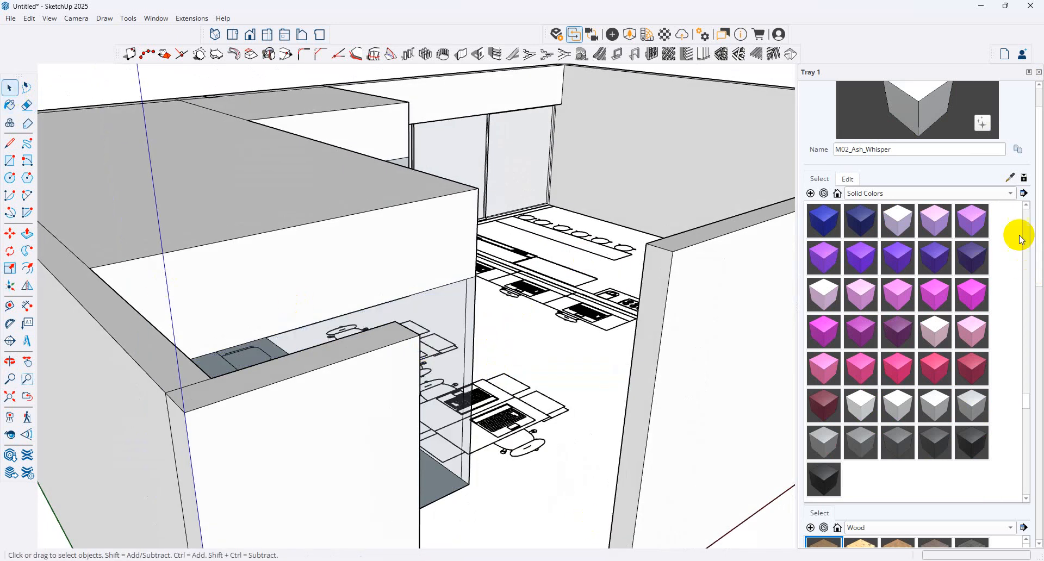
Paint the narrow corner strip with M02_Ash_Whisper and extrude it 1" into a post.
click(939, 123)
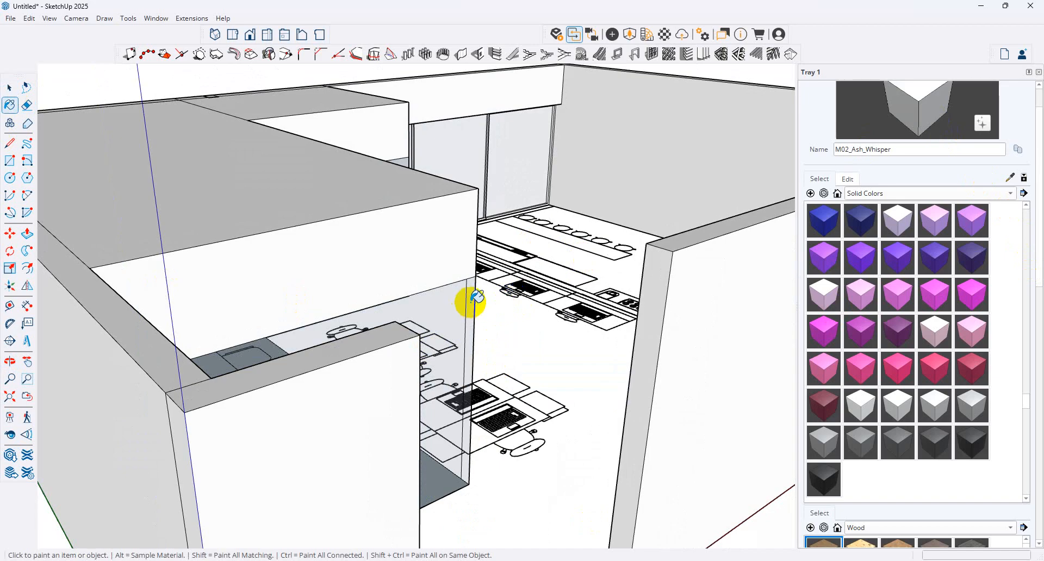
scroll(411, 343, down, 3)
middle_drag(472, 353, 341, 464)
scroll(340, 463, up, 5)
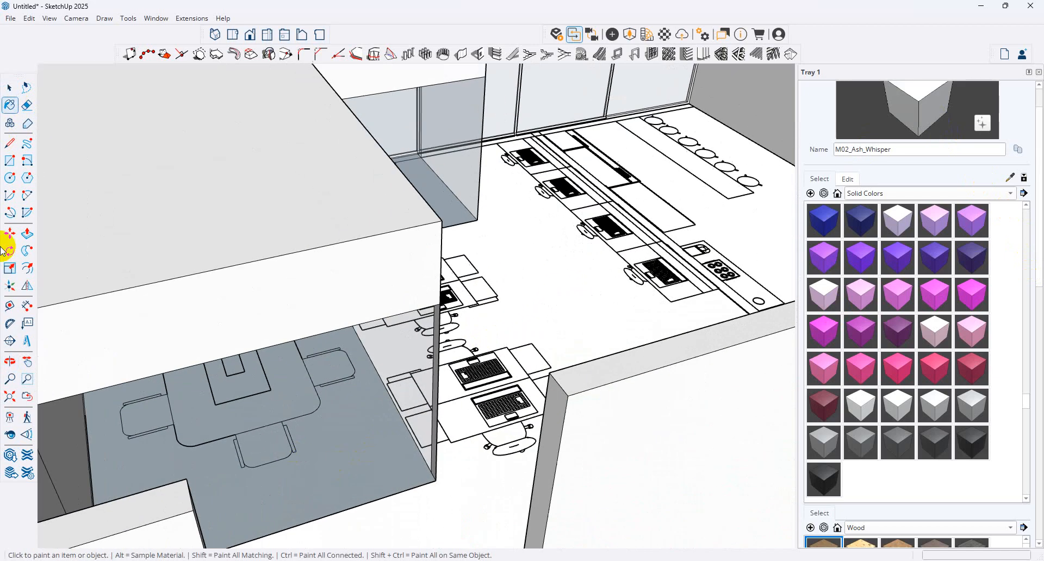
click(27, 234)
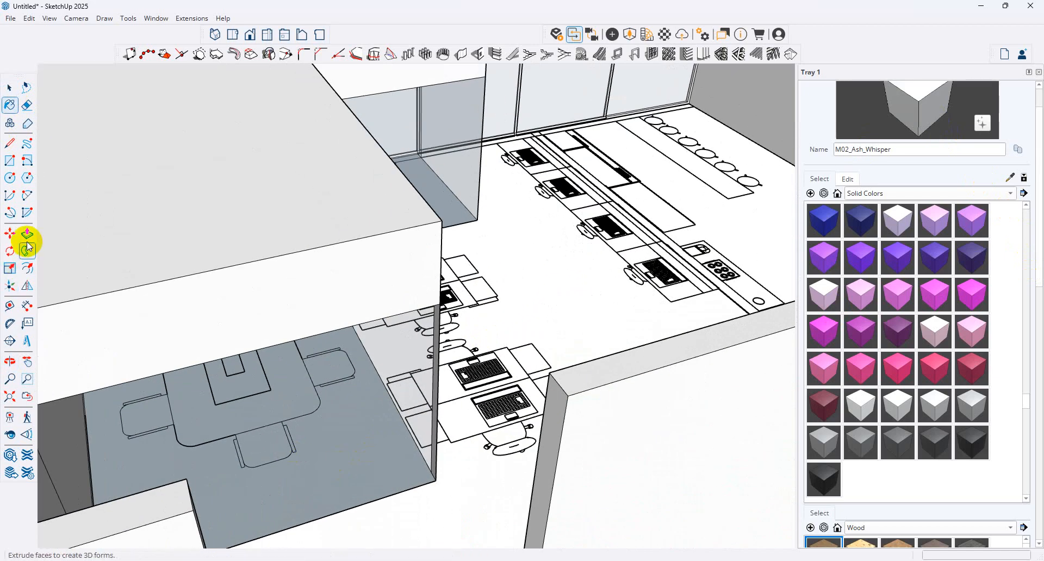
click(435, 375)
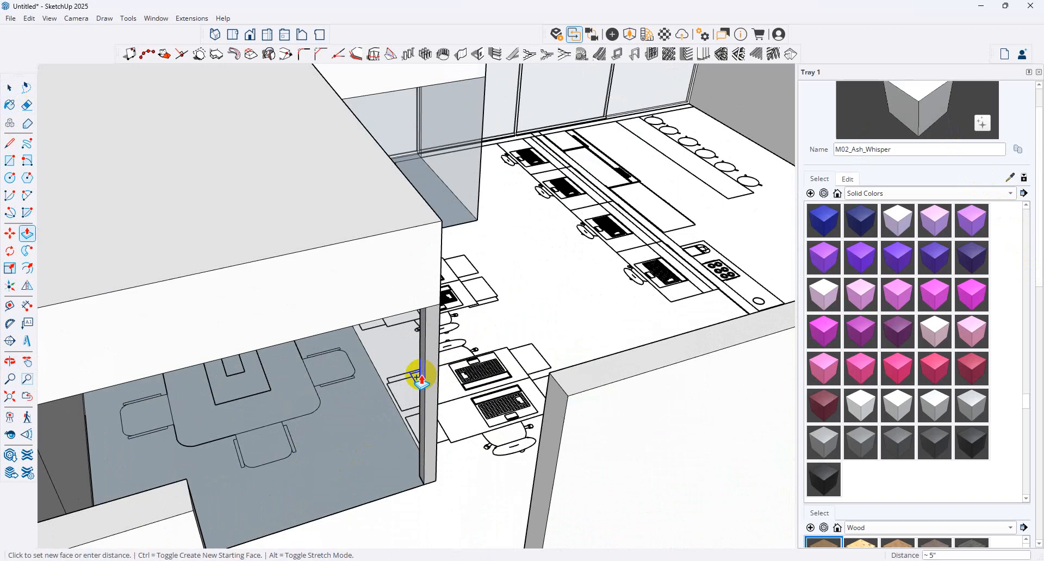
key(Return)
Push the corner post's narrow inner side face in by about 3" to make the post slimmer.
middle_drag(421, 378, 2, 481)
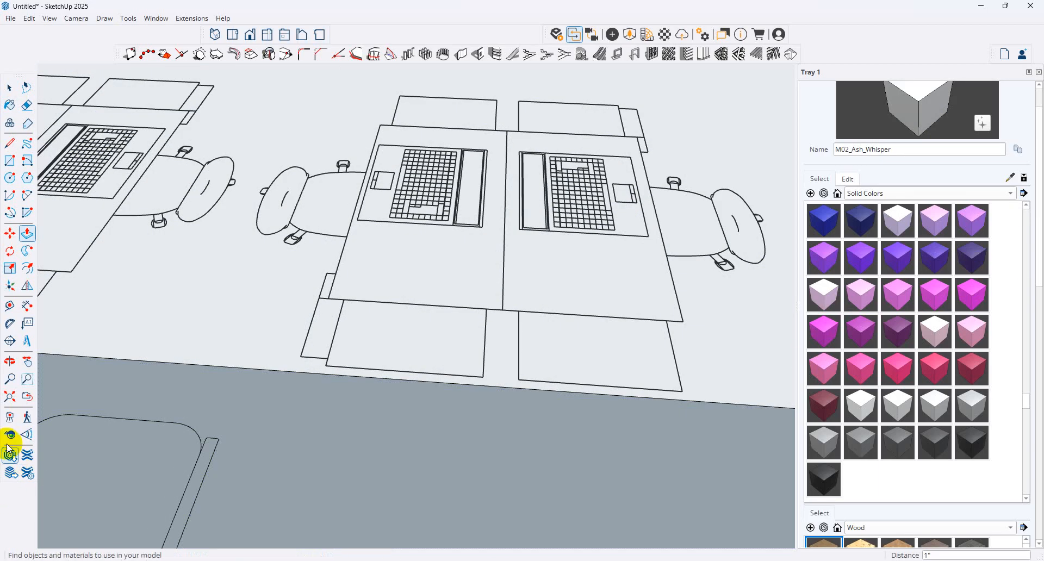
click(10, 435)
drag(480, 422, 457, 373)
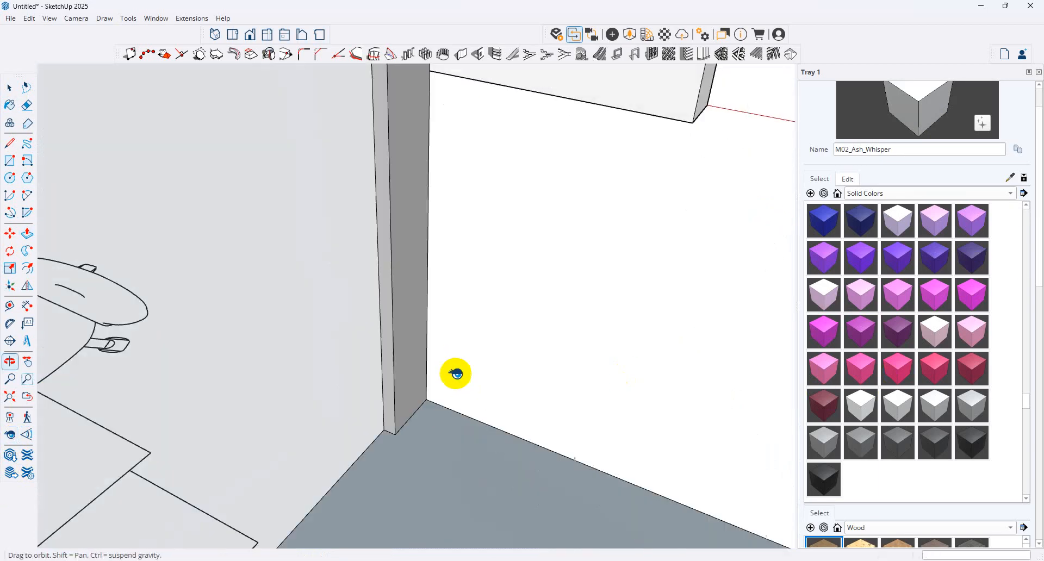
click(27, 234)
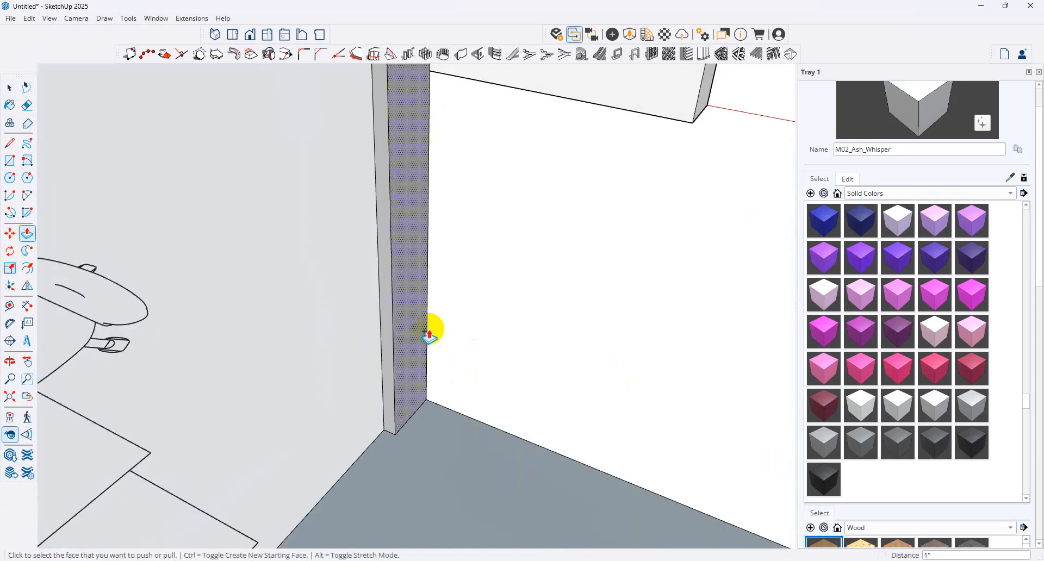
click(386, 339)
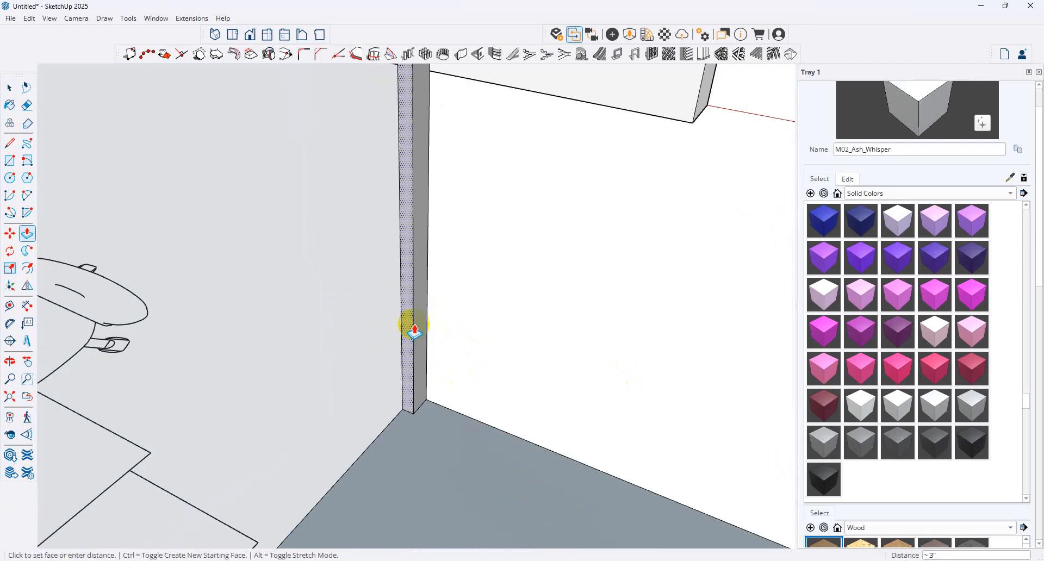
click(416, 326)
Select the faces and edges of the slim corner post and make them a group.
middle_drag(329, 371, 183, 405)
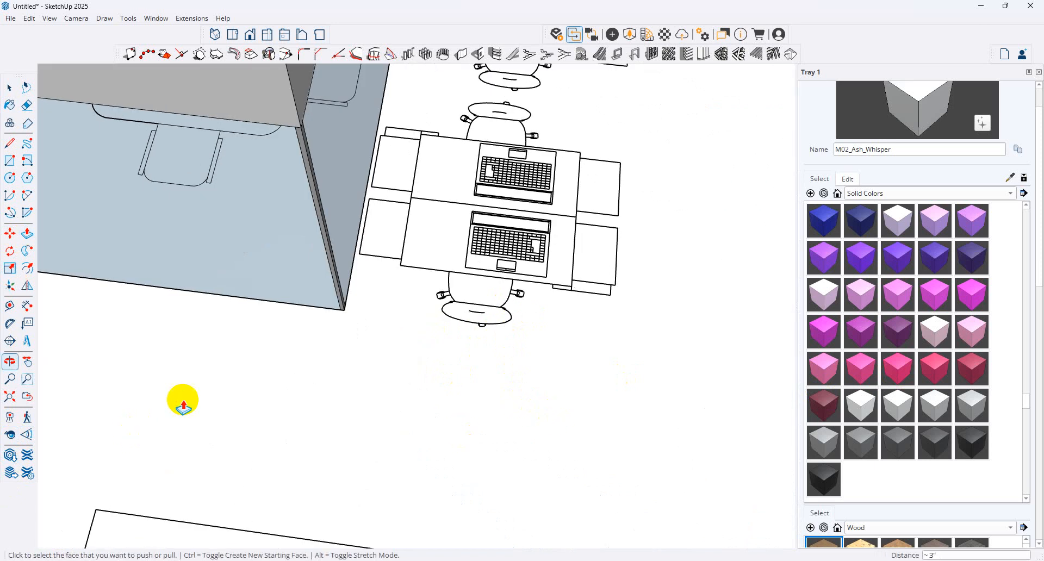
click(9, 87)
scroll(328, 242, up, 3)
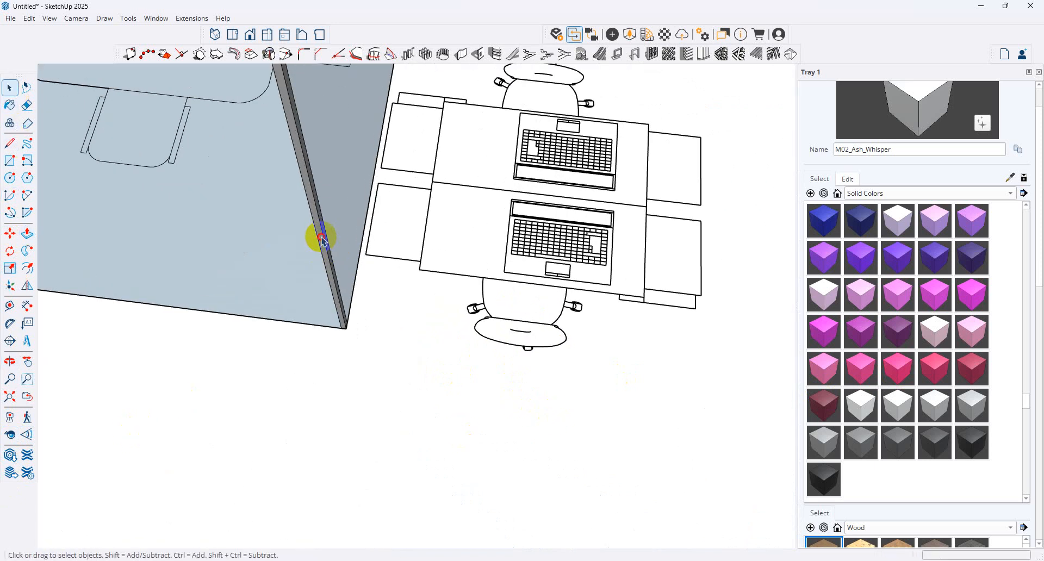
scroll(321, 237, up, 2)
click(329, 236)
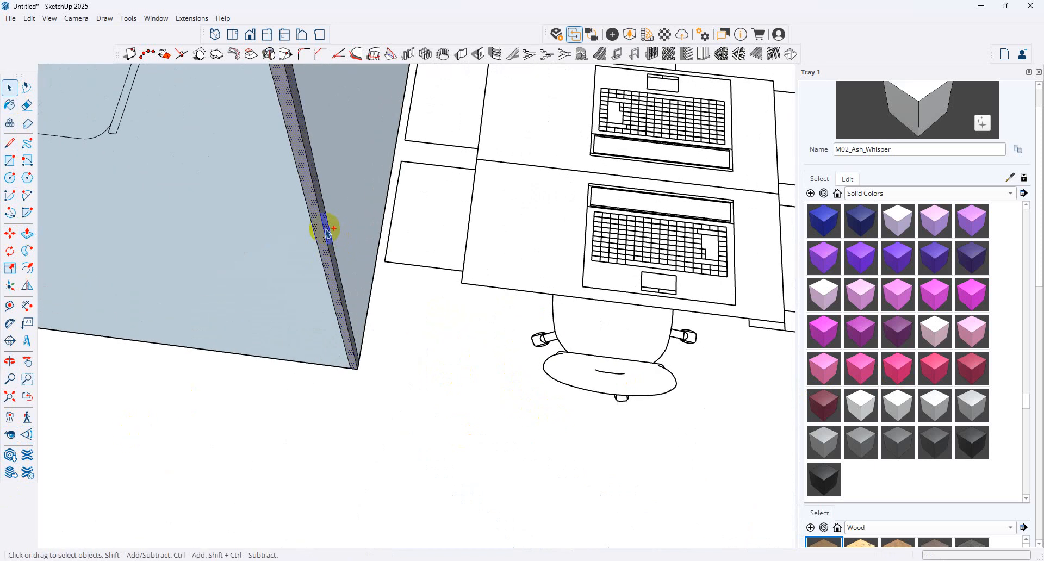
middle_drag(326, 232, 748, 207)
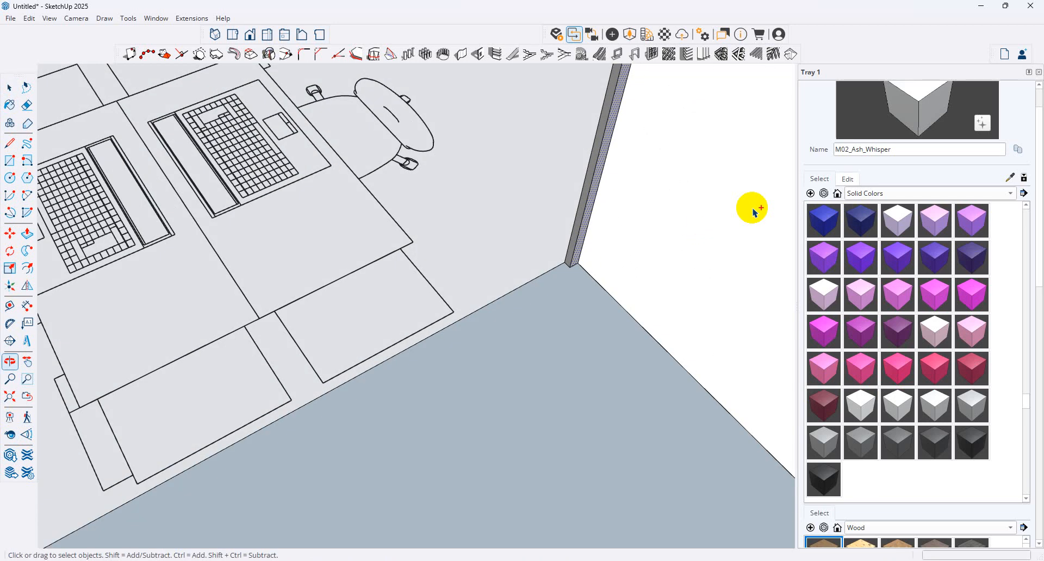
right_click(592, 193)
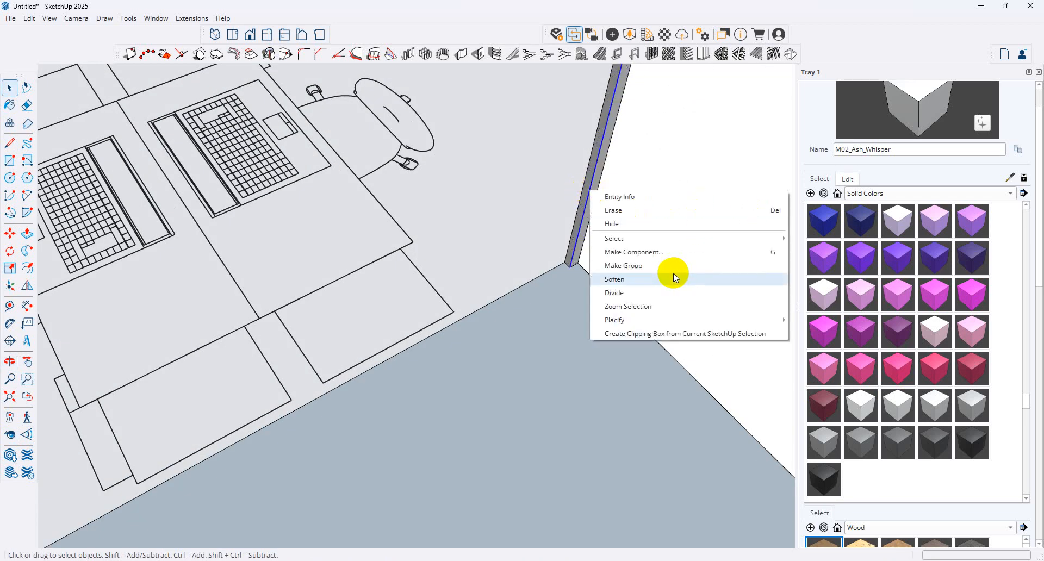
click(595, 182)
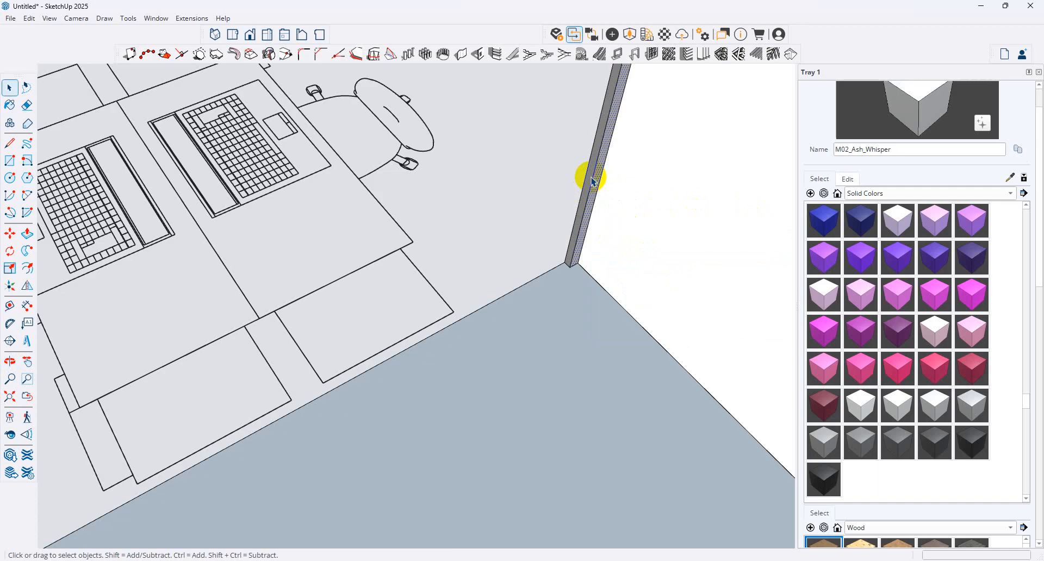
middle_drag(656, 194, 131, 291)
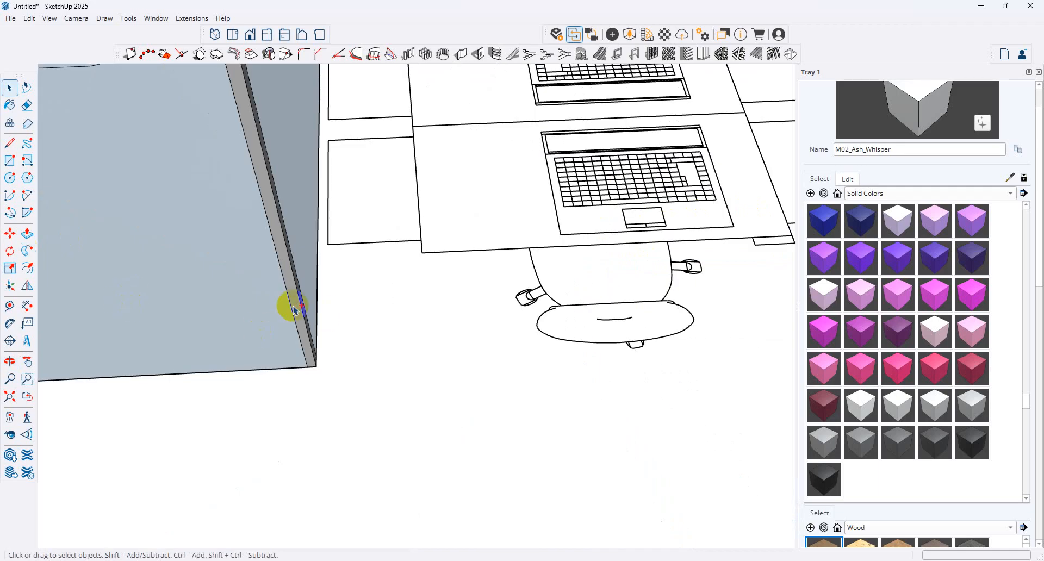
middle_drag(325, 306, 468, 275)
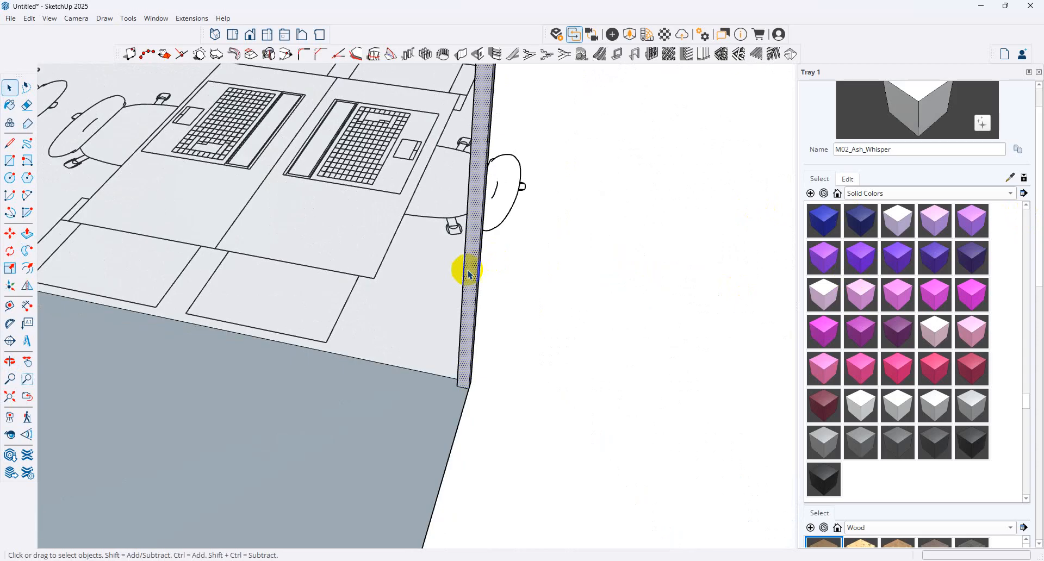
right_click(467, 275)
click(523, 372)
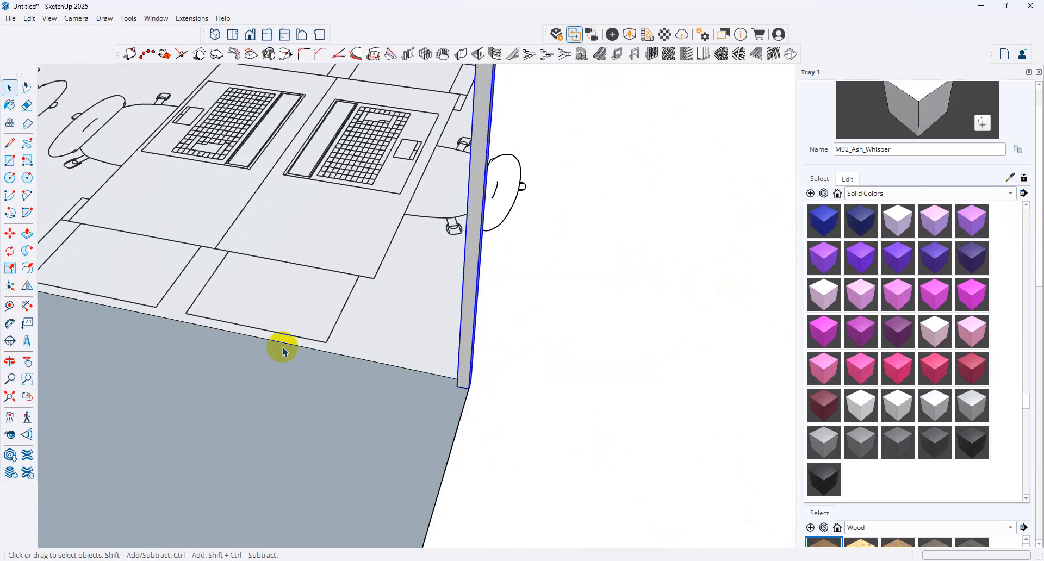
Copy the corner post to the far end of the meeting room's long glass wall, using /2 to add a middle post.
middle_drag(284, 352, 11, 158)
click(9, 234)
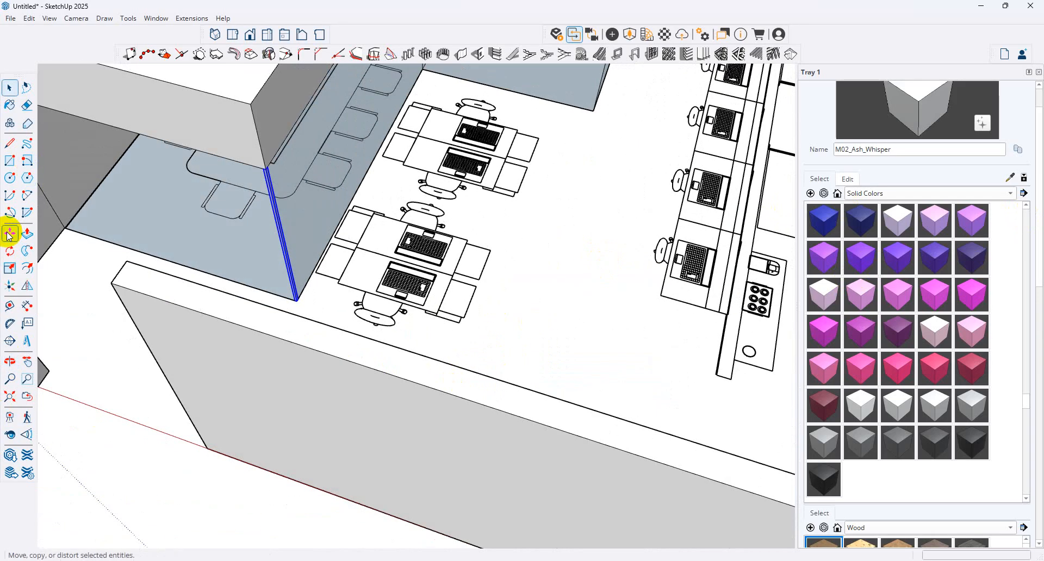
click(262, 167)
key(ctrl)
scroll(490, 187, down, 3)
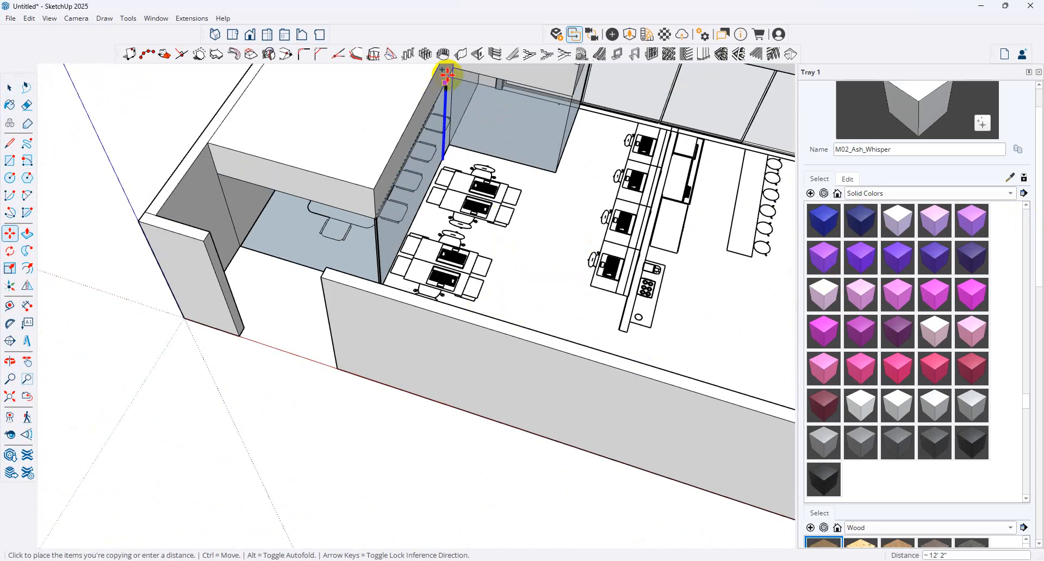
click(450, 70)
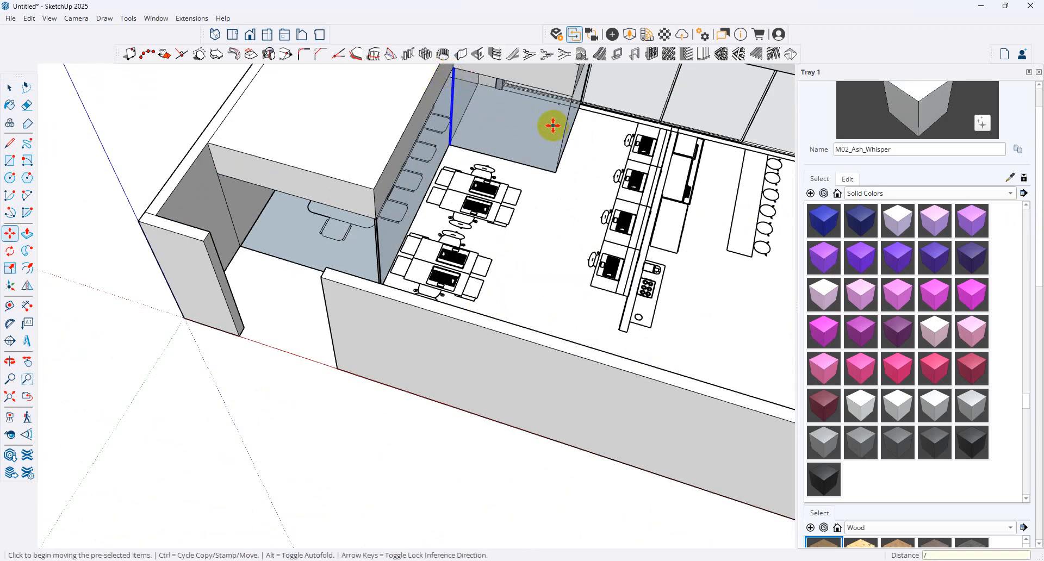
key(Escape)
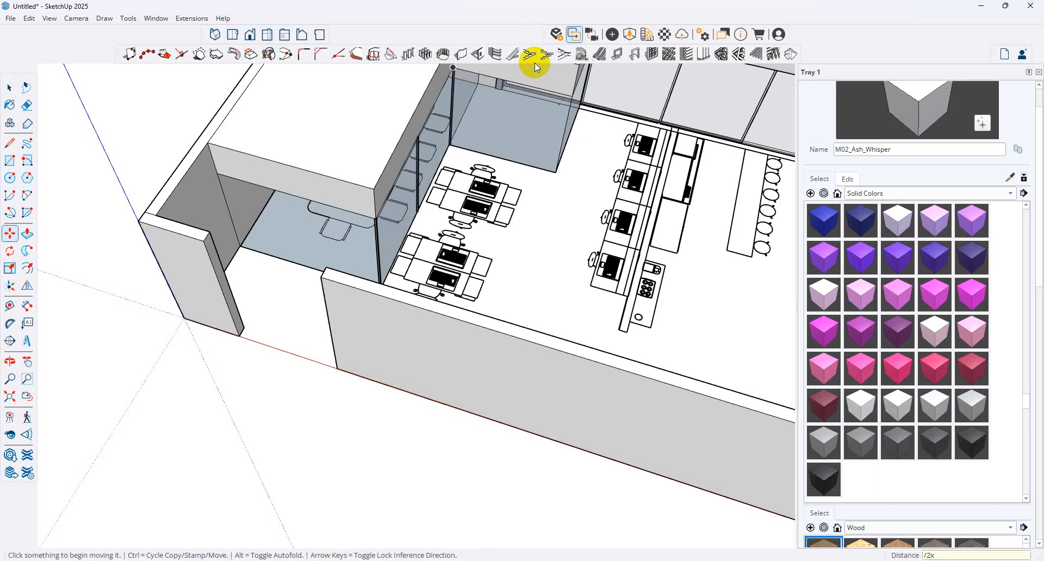
Copy the post along the small room's desk-facing glass wall, once about 3' 10" along and once at the outer corner.
scroll(457, 137, up, 3)
click(446, 140)
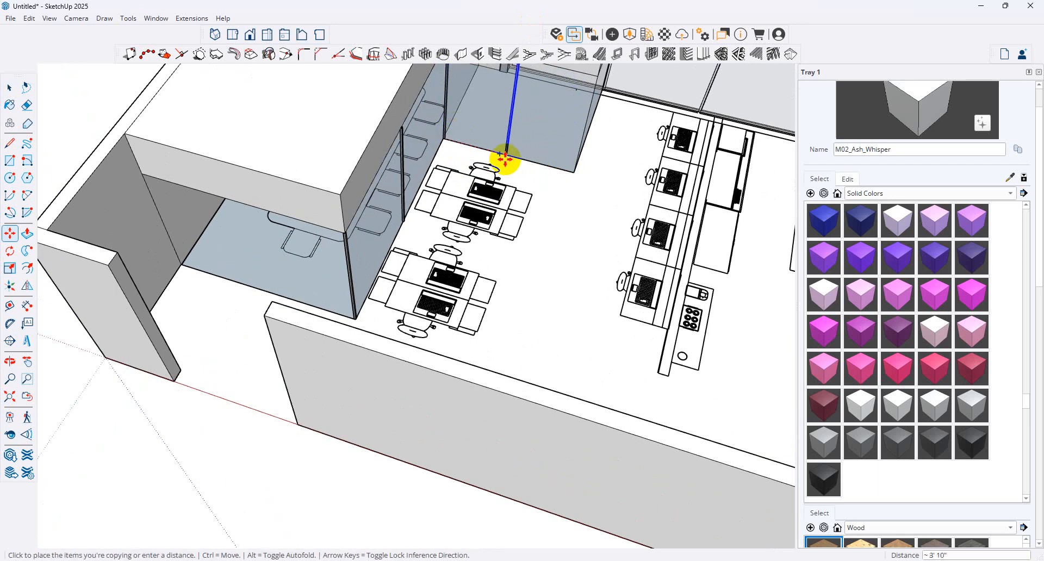
click(508, 158)
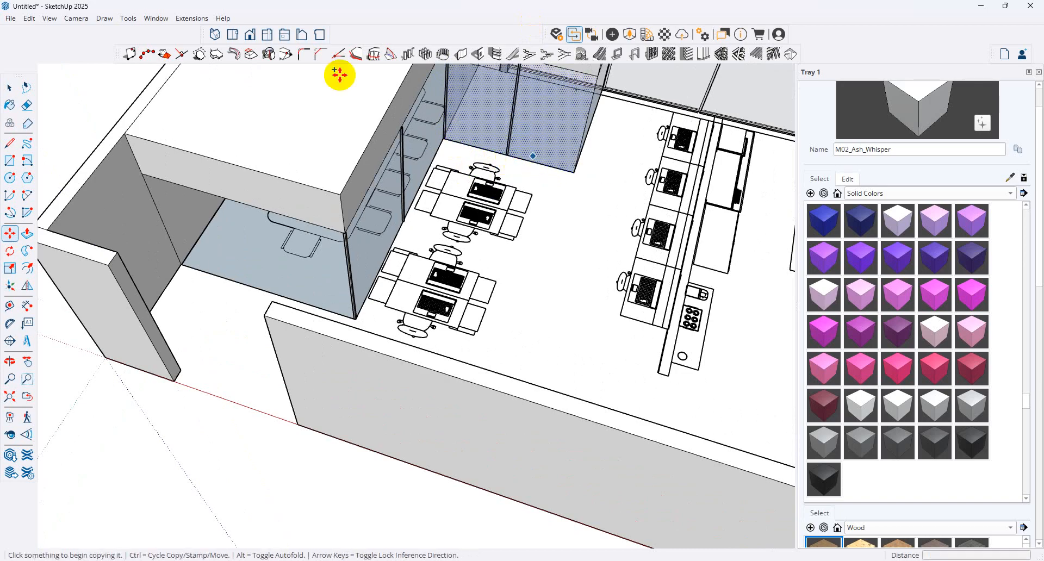
click(9, 87)
click(524, 129)
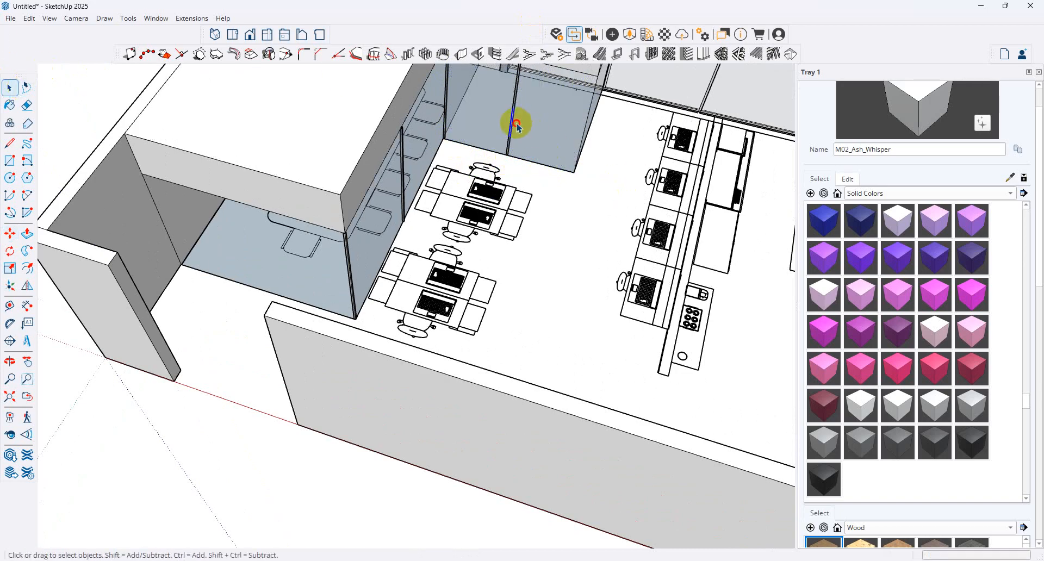
click(8, 236)
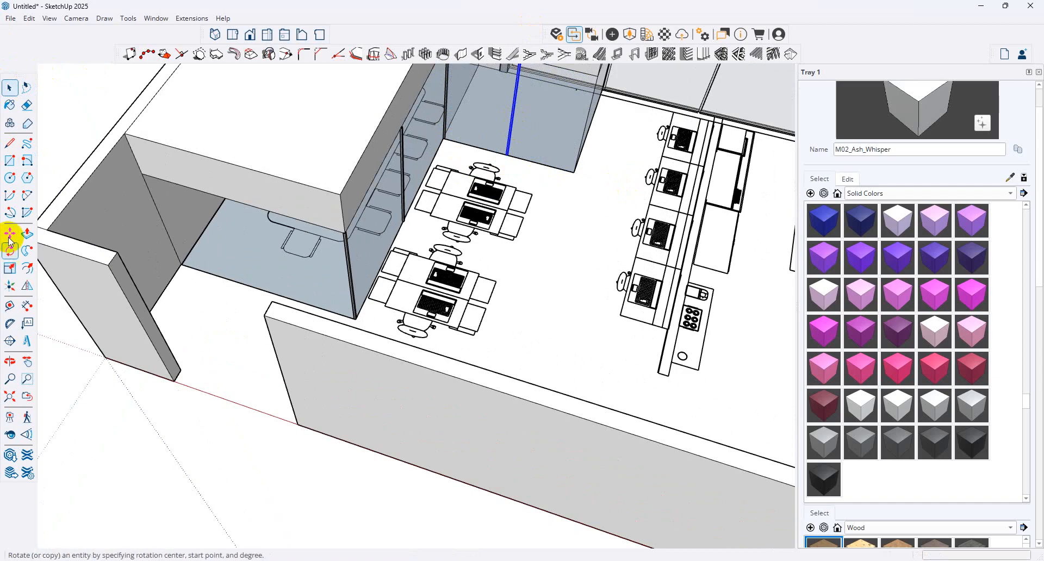
key(ctrl)
click(507, 155)
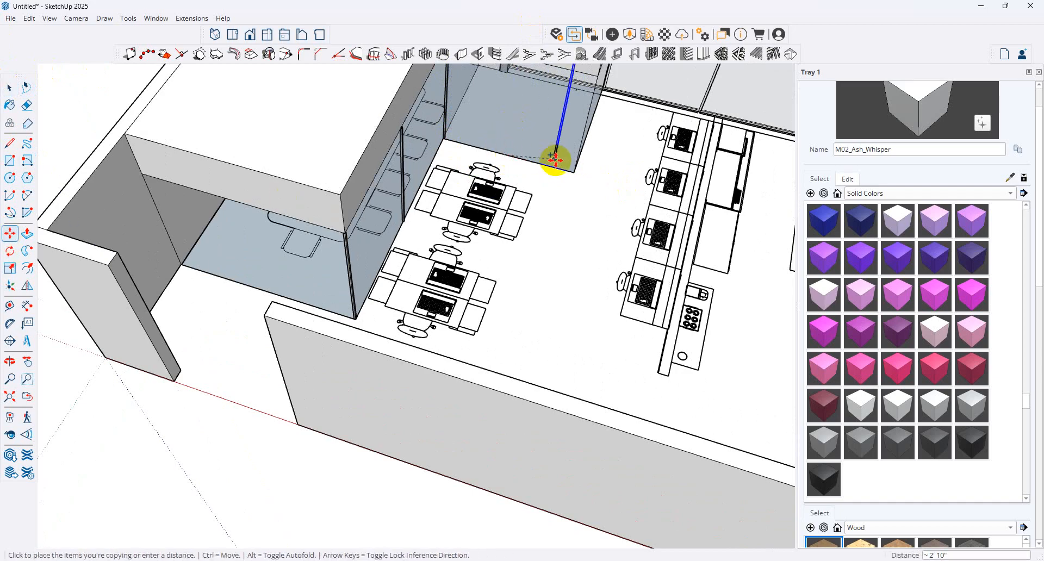
click(573, 170)
Copy the small room's outer corner post to the middle of its adjoining glass wall near the windows.
middle_drag(623, 117, 385, 135)
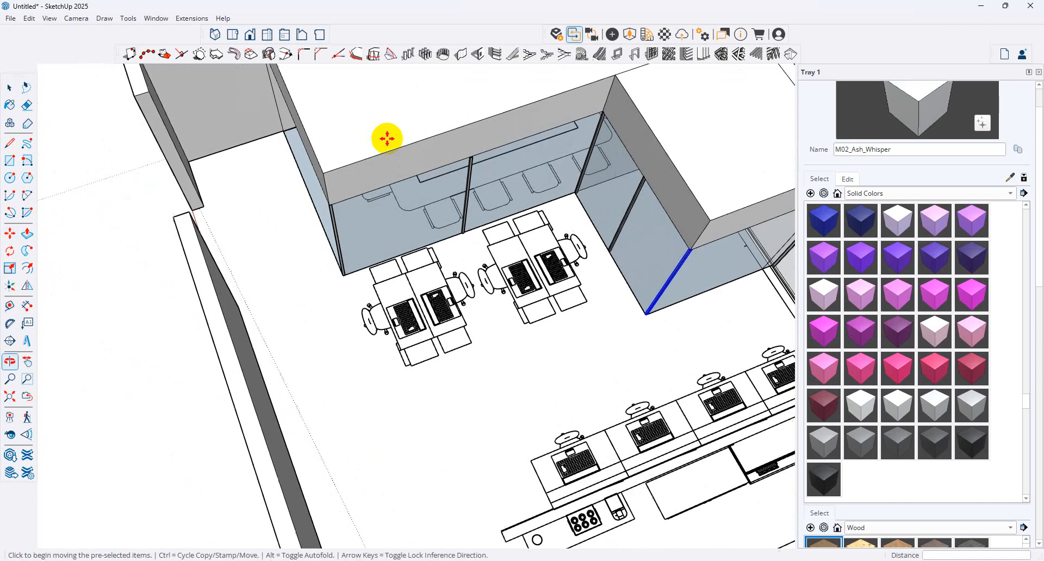
scroll(625, 242, down, 3)
scroll(583, 273, up, 5)
scroll(533, 275, up, 2)
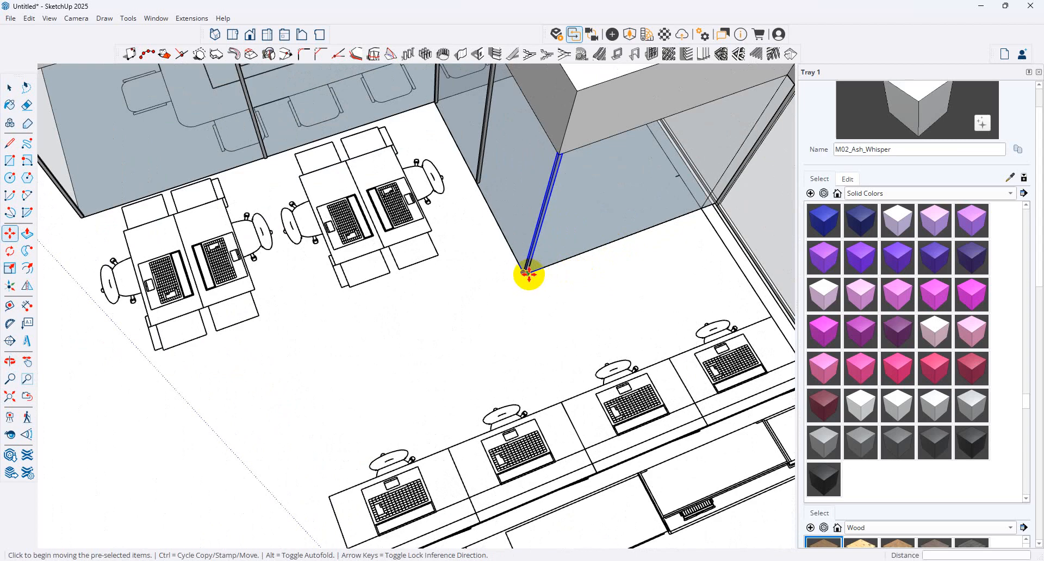
click(526, 273)
key(ctrl)
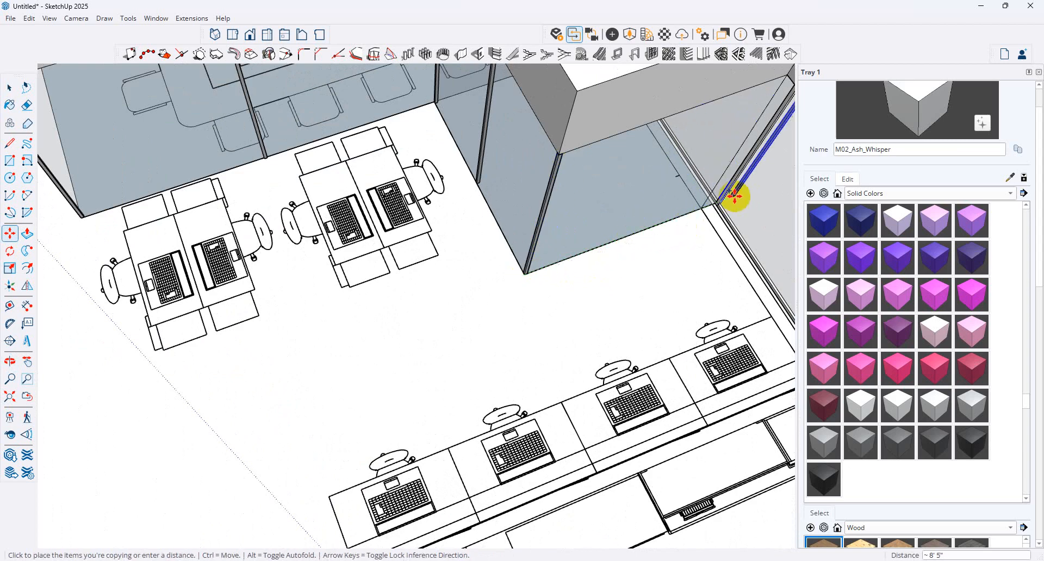
click(634, 232)
Move the small room's new middle post slightly so that it aligns with the glass wall.
scroll(450, 154, down, 3)
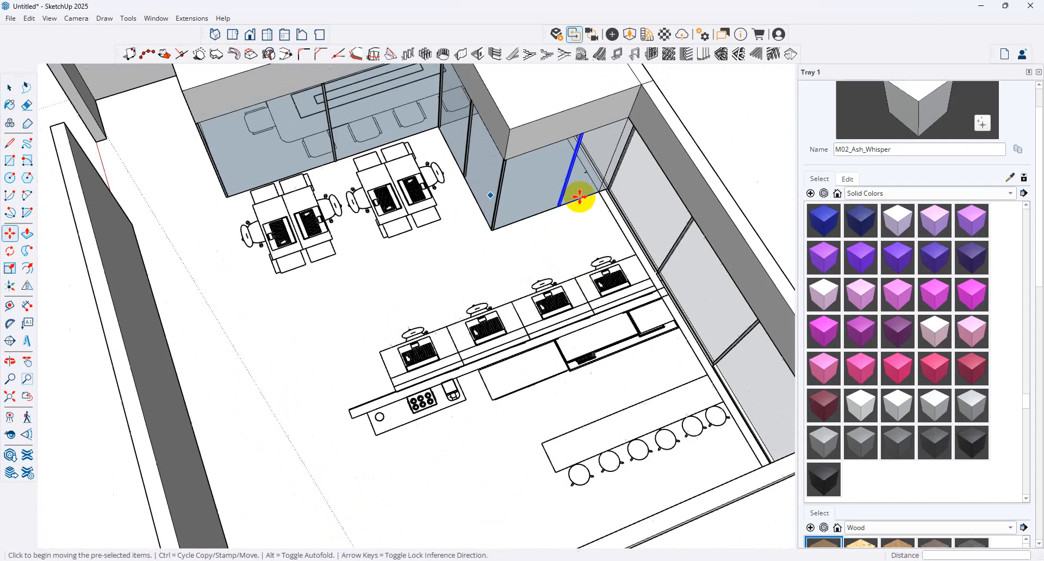
middle_drag(579, 199, 346, 133)
scroll(315, 191, up, 1)
scroll(674, 337, up, 2)
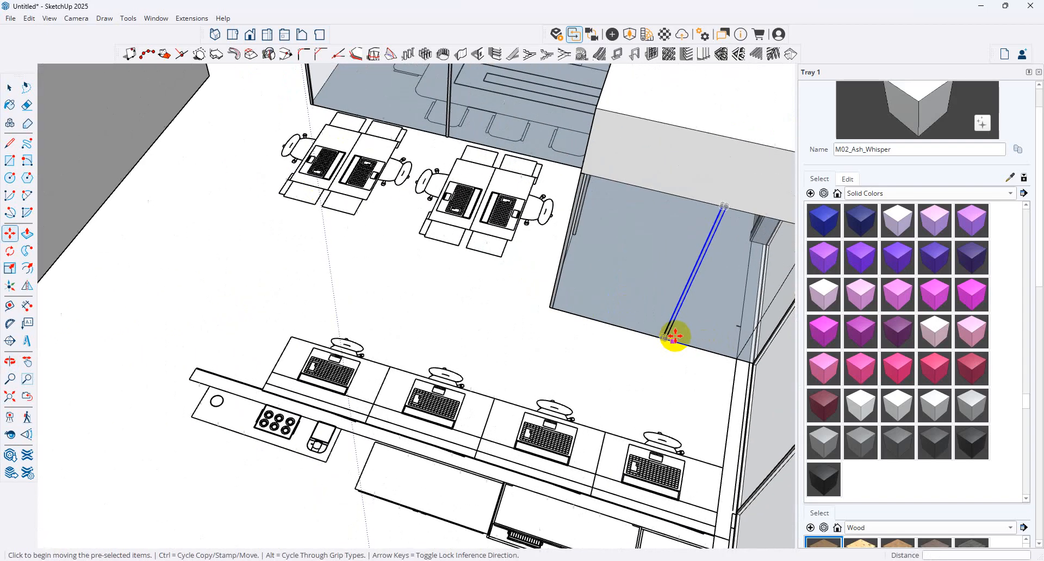
click(673, 336)
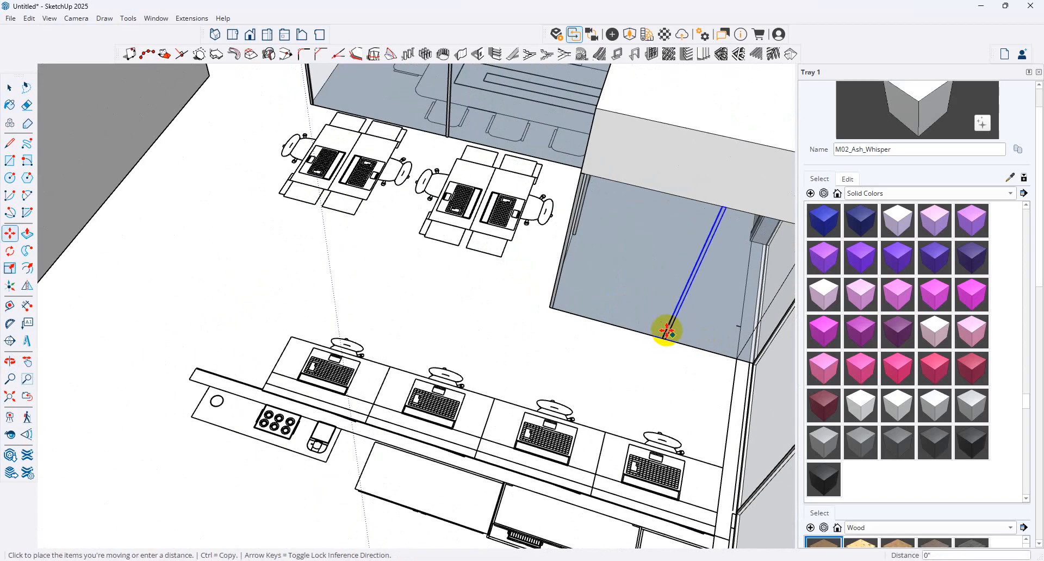
click(666, 330)
Unhide all hidden geometry in the model.
middle_drag(298, 181, 517, 164)
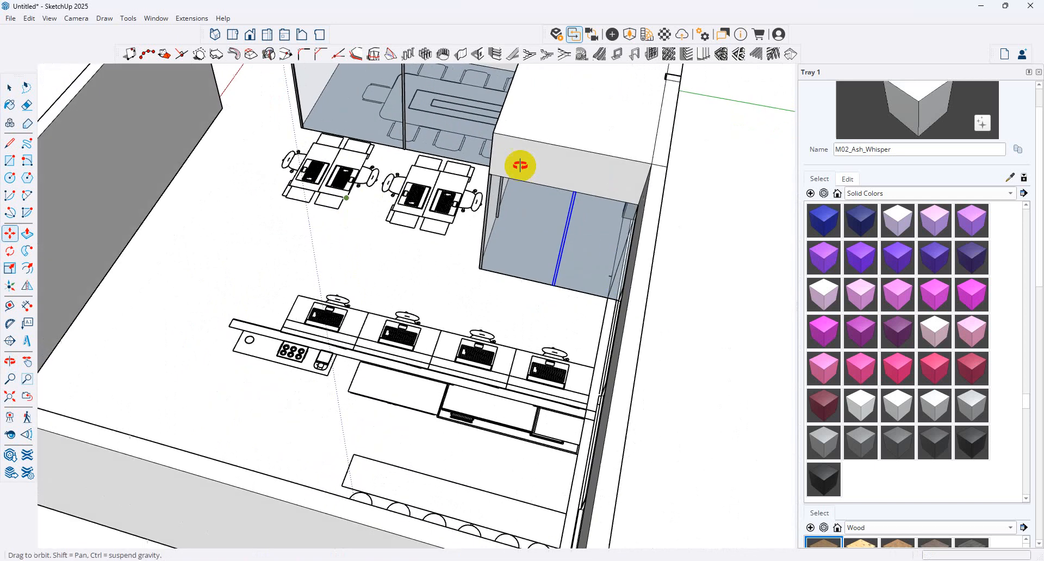
scroll(595, 180, down, 3)
middle_drag(595, 179, 356, 72)
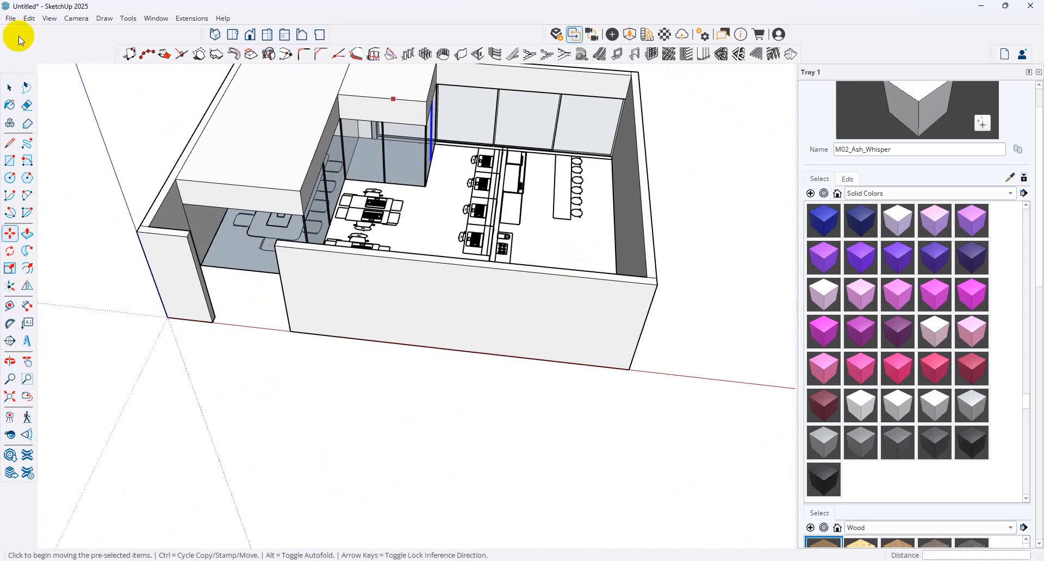
click(30, 21)
mouse_move(91, 194)
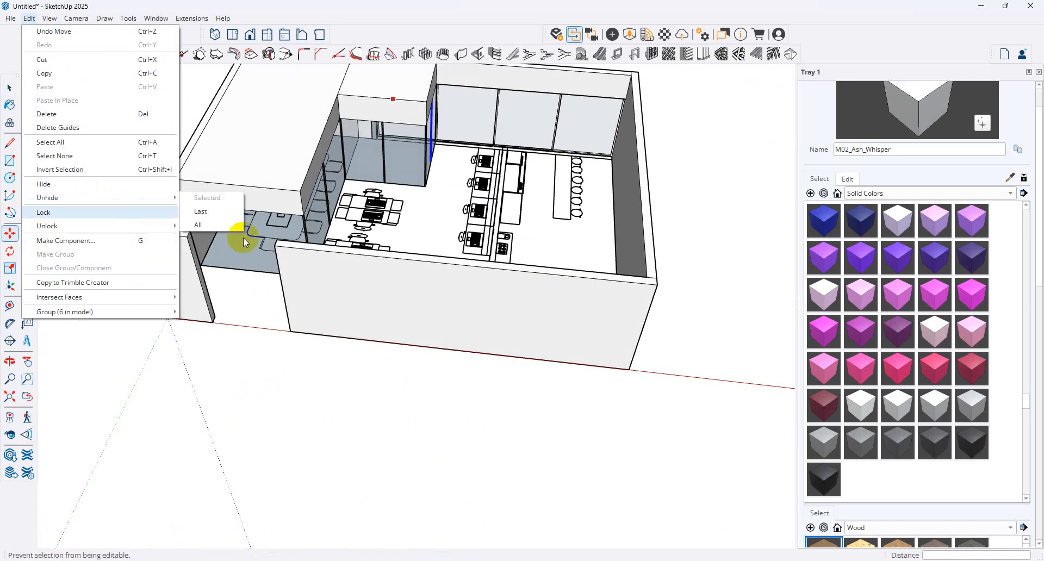
click(210, 225)
Copy the meeting room's front corner post about 5' along the entrance-side glass wall, and copy it again to the wall end.
scroll(252, 228, up, 10)
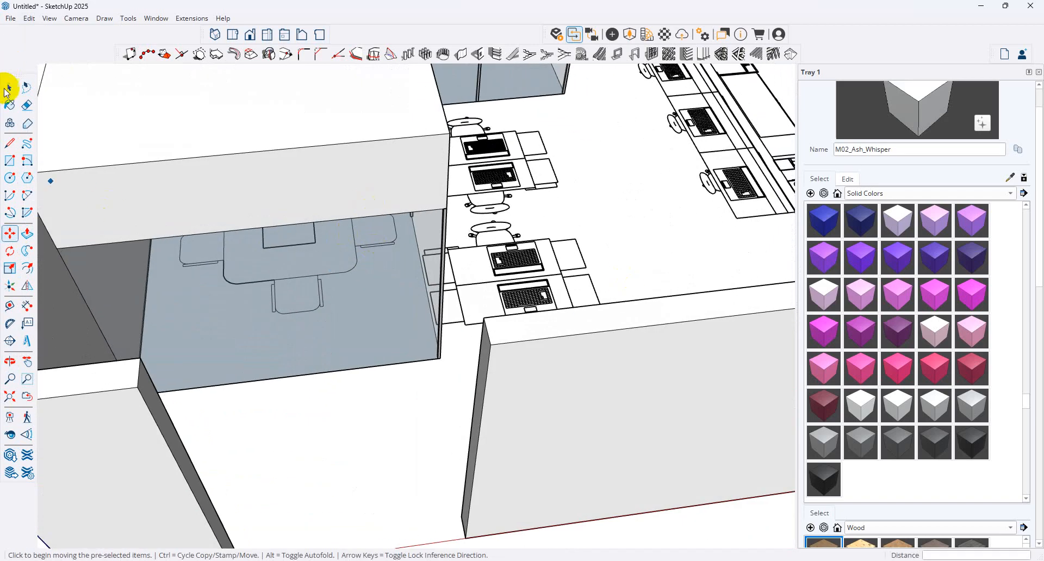
click(6, 91)
scroll(455, 293, up, 3)
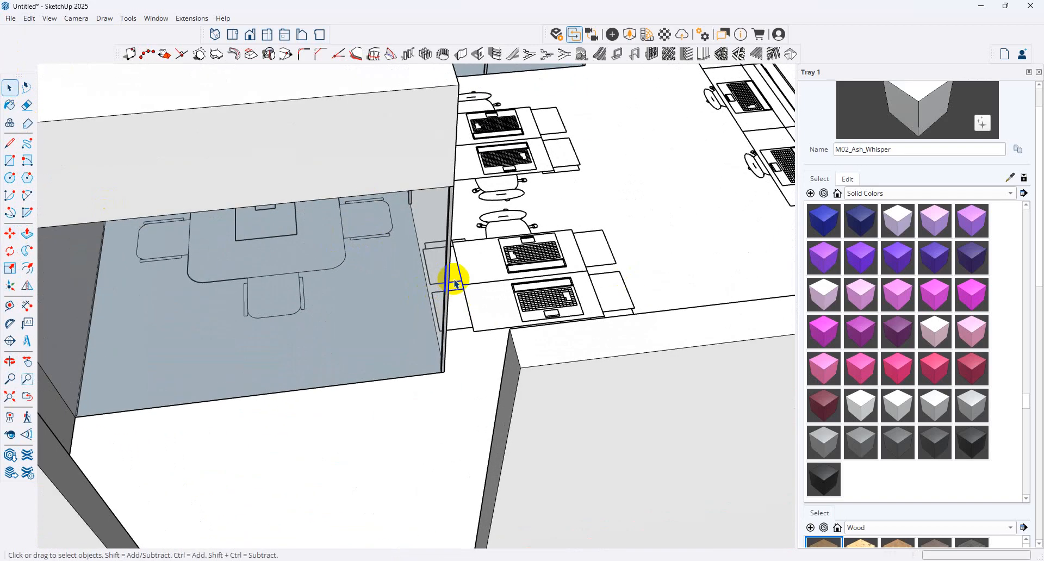
scroll(446, 271, up, 3)
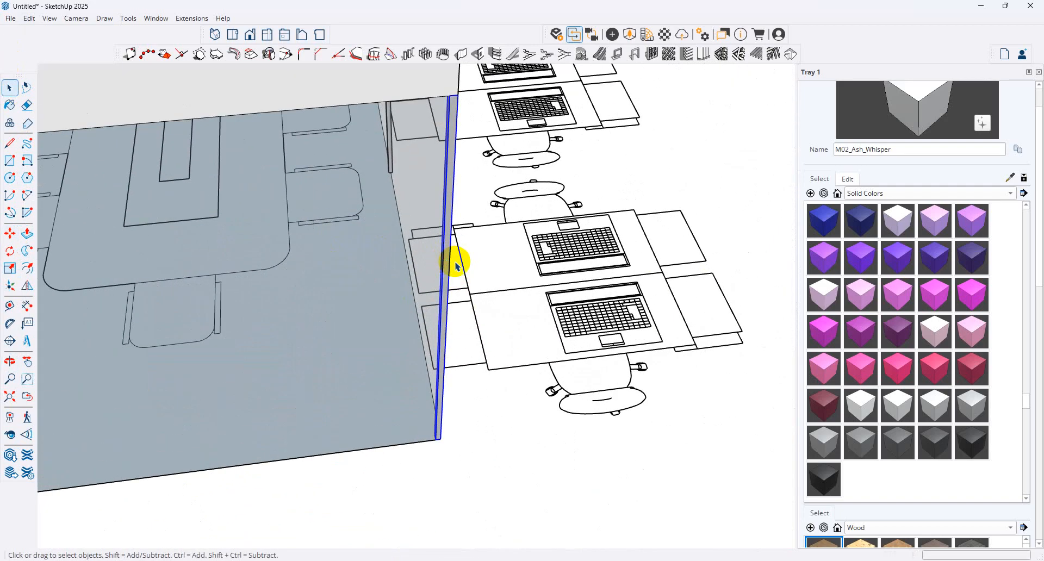
middle_drag(457, 267, 663, 237)
scroll(673, 254, down, 3)
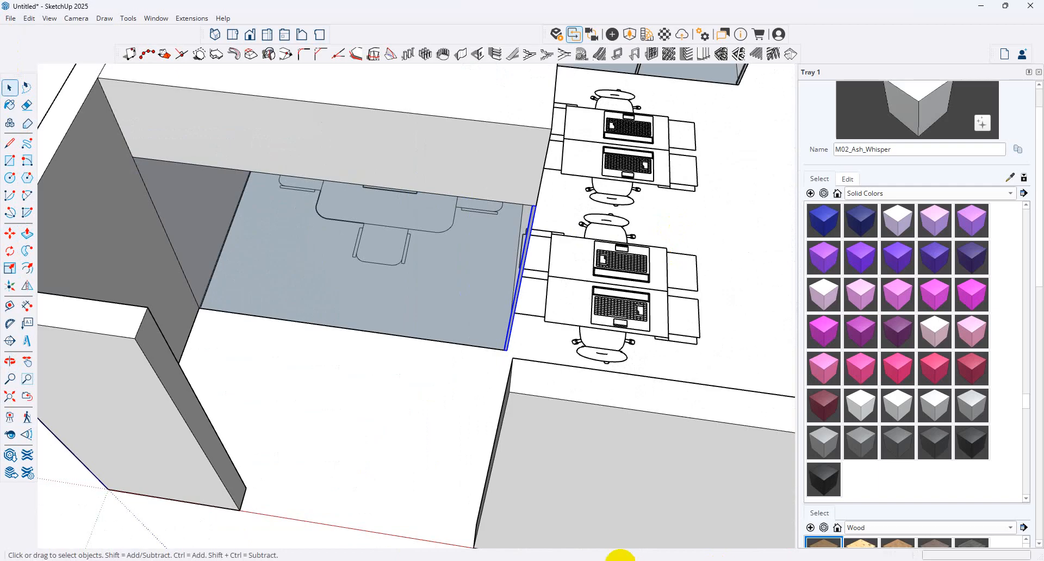
click(10, 233)
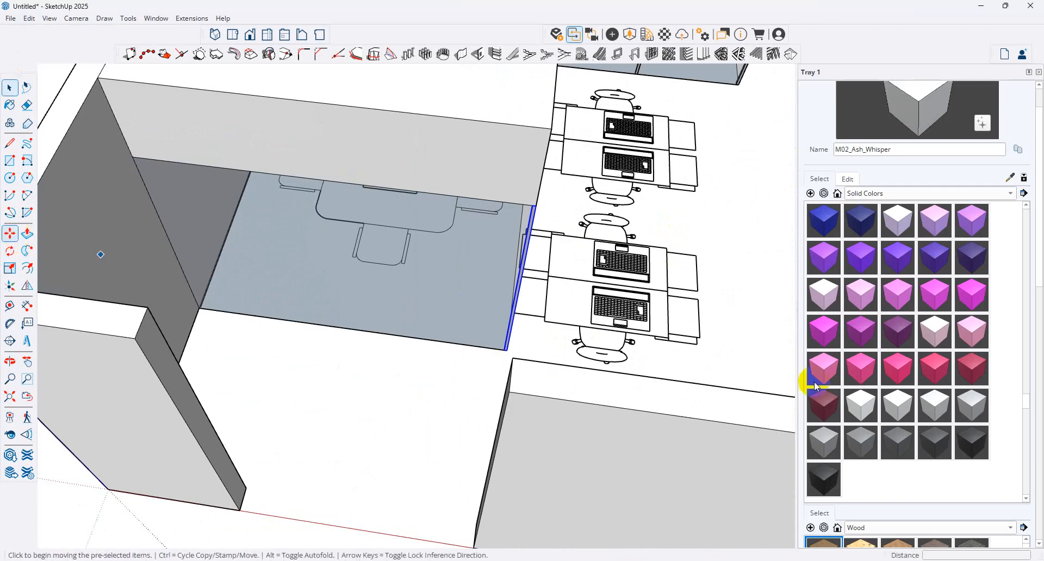
click(503, 350)
key(ctrl)
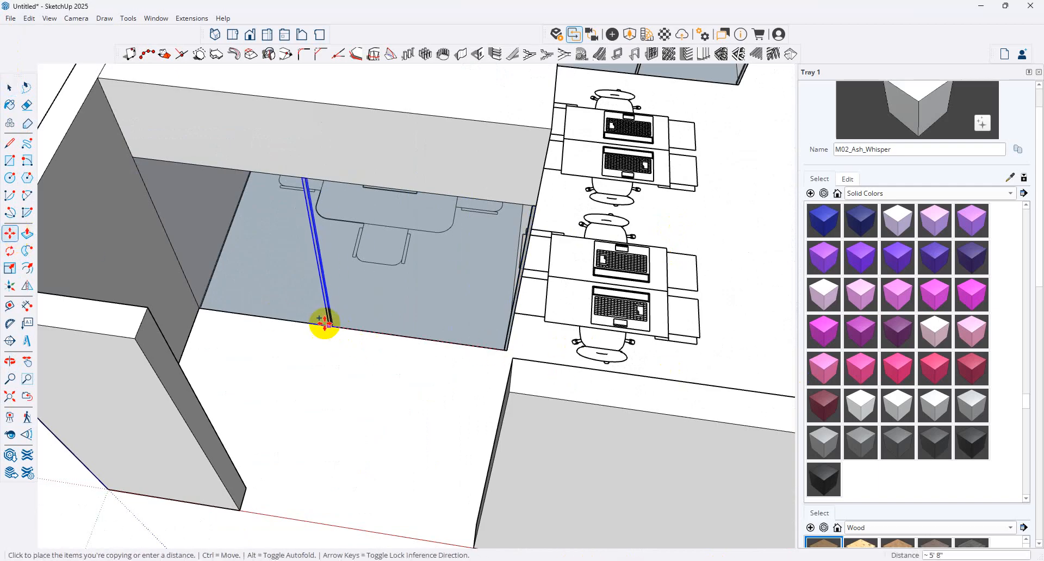
click(343, 328)
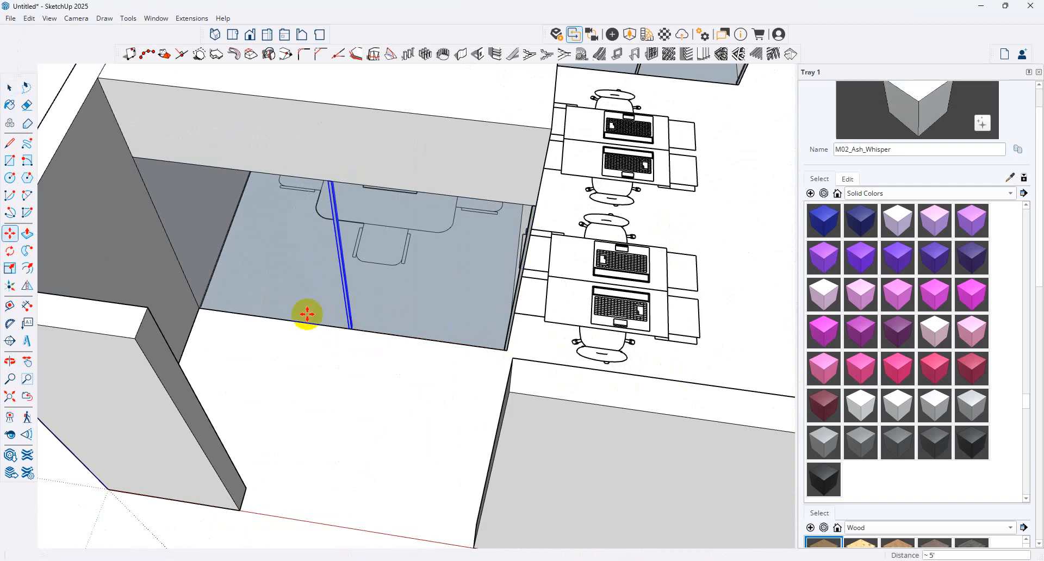
click(346, 327)
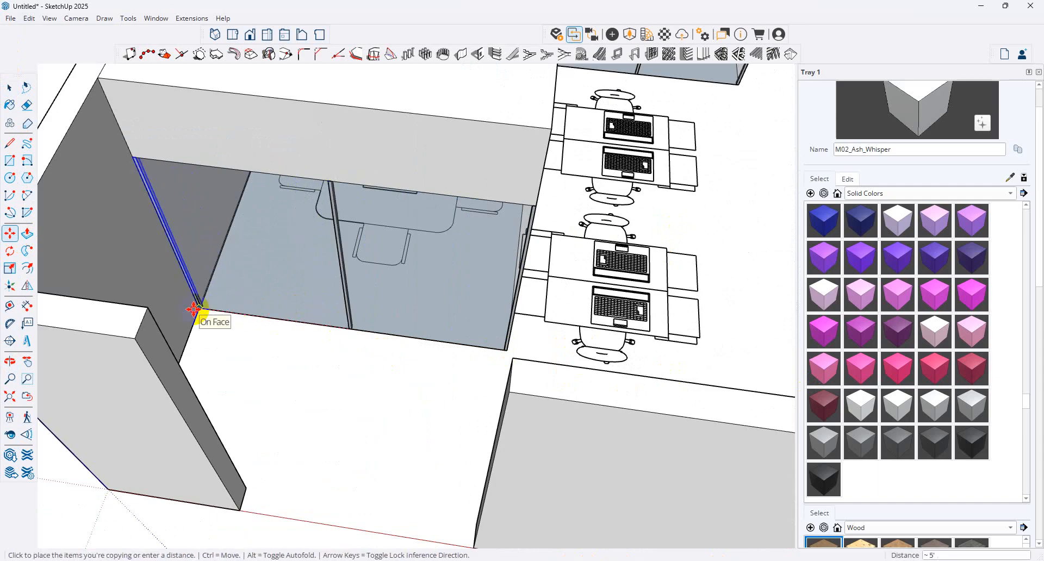
click(212, 312)
Examine the post positions around the meeting room's and small room's glass walls from several angles.
scroll(379, 361, down, 1)
scroll(379, 361, down, 1)
middle_drag(379, 362, 177, 291)
scroll(605, 268, up, 2)
scroll(604, 269, down, 2)
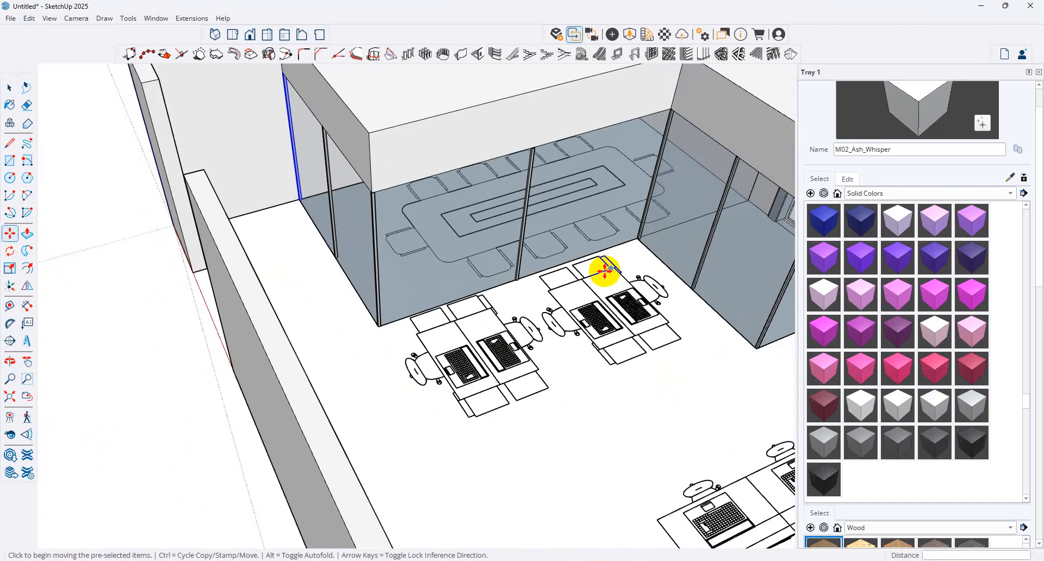
scroll(559, 285, up, 1)
middle_drag(511, 285, 649, 289)
scroll(324, 326, up, 1)
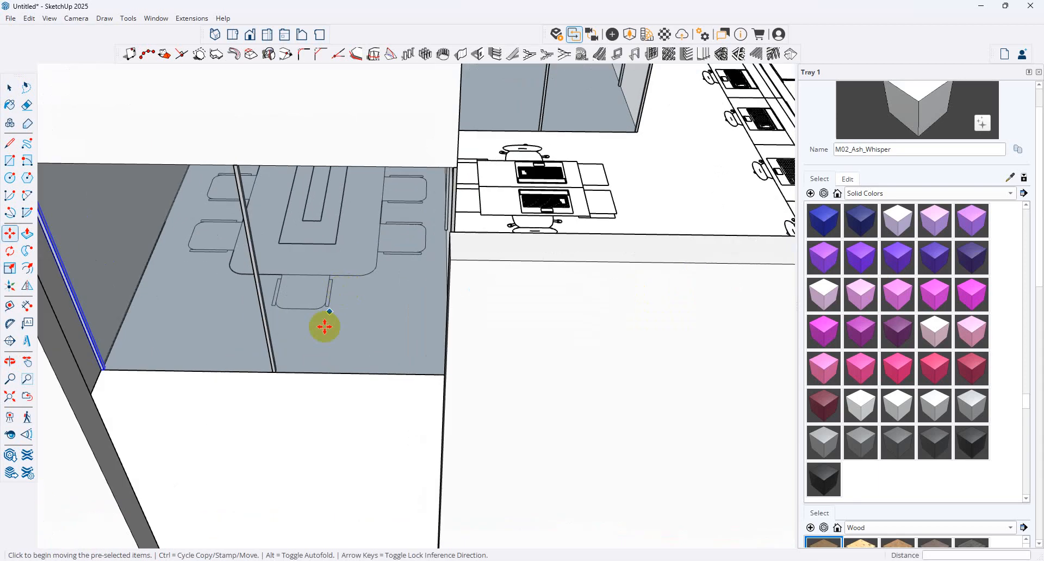
middle_drag(325, 326, 288, 351)
scroll(288, 351, down, 2)
scroll(267, 355, down, 2)
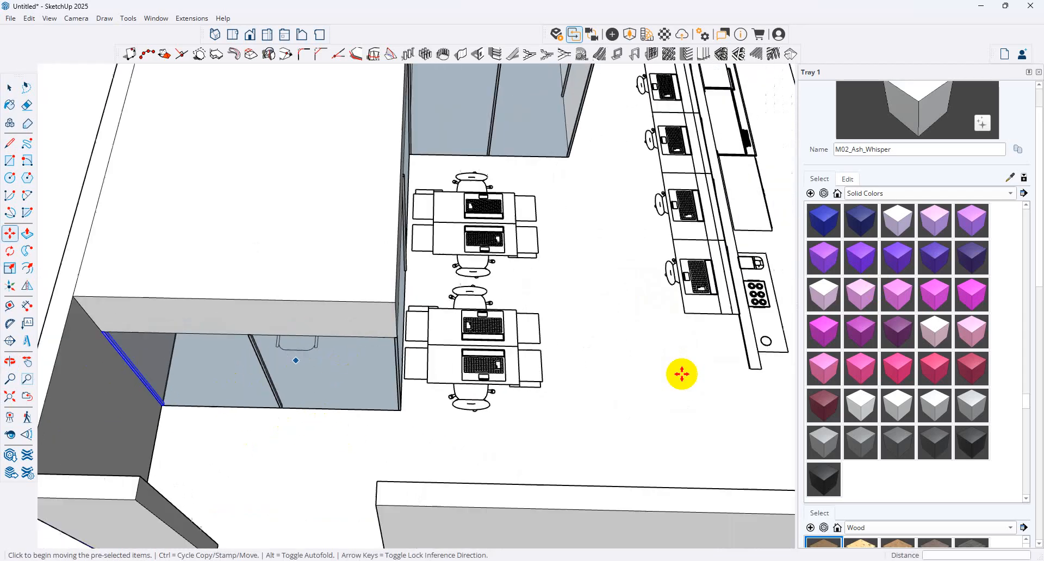
scroll(681, 373, down, 3)
scroll(251, 338, down, 4)
middle_drag(252, 338, 546, 436)
scroll(457, 375, up, 4)
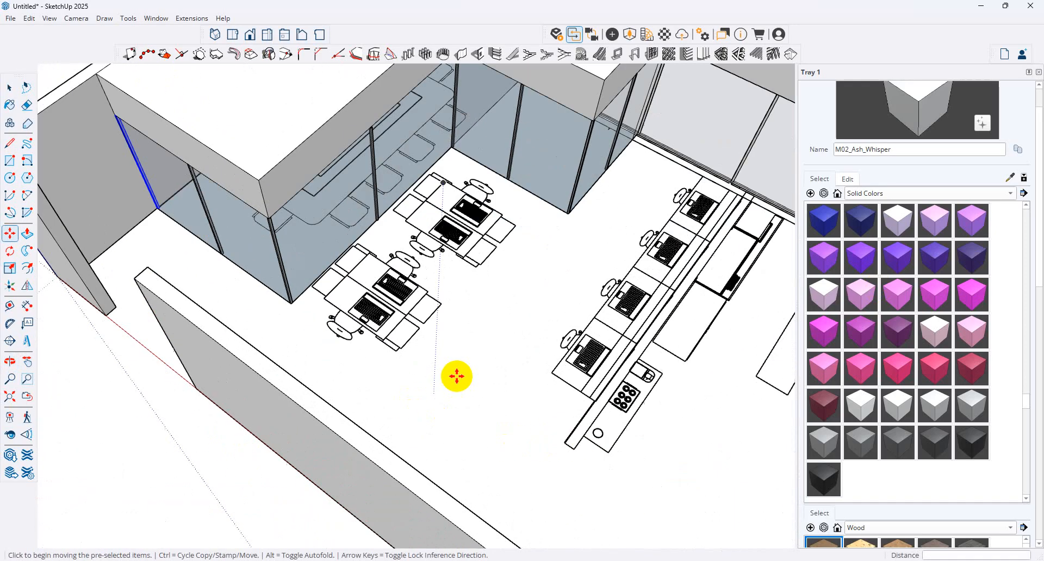
scroll(543, 321, down, 4)
middle_drag(543, 321, 464, 305)
scroll(495, 314, up, 6)
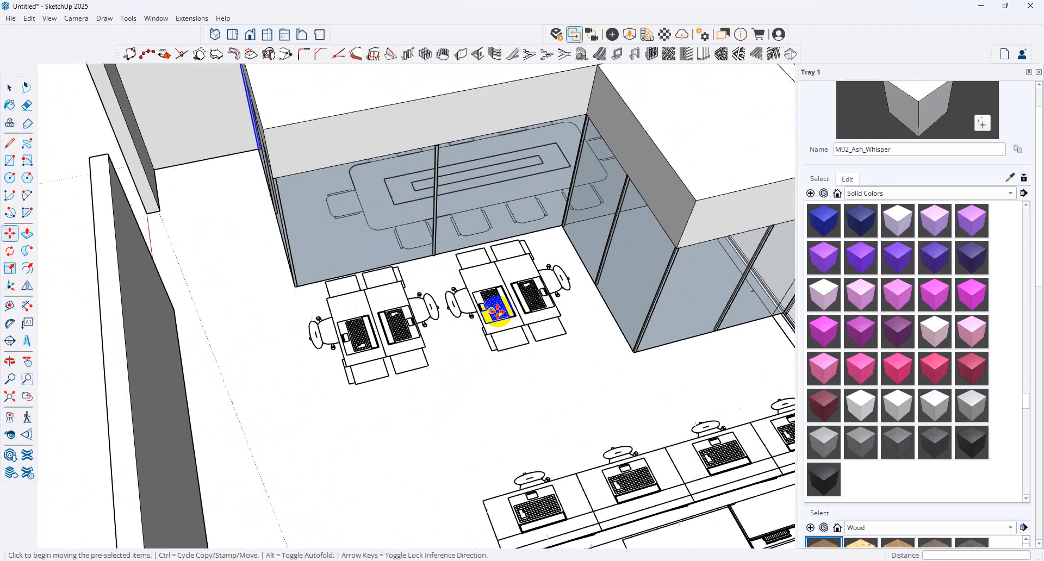
scroll(499, 312, down, 4)
middle_drag(312, 343, 375, 350)
scroll(375, 351, down, 2)
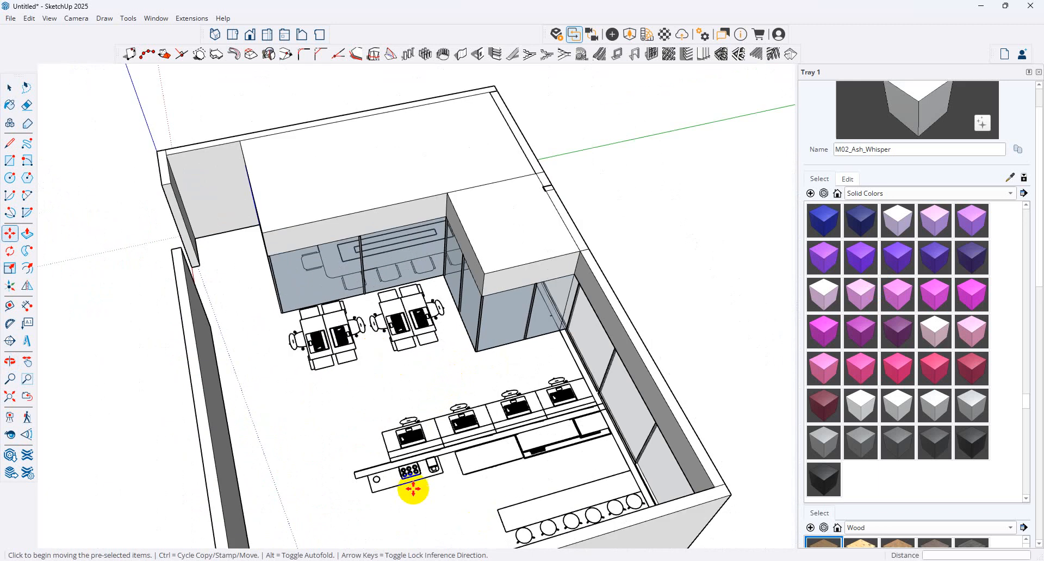
Draw a rectangle about 6" by 18' 10" over the narrow partition strip behind the row of four desks.
scroll(413, 490, up, 3)
click(10, 160)
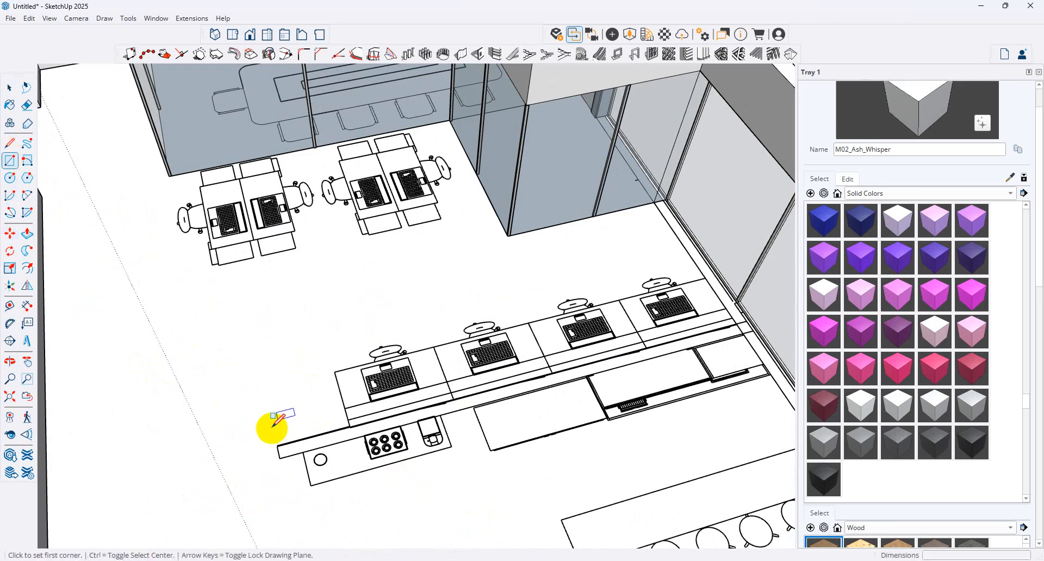
click(277, 446)
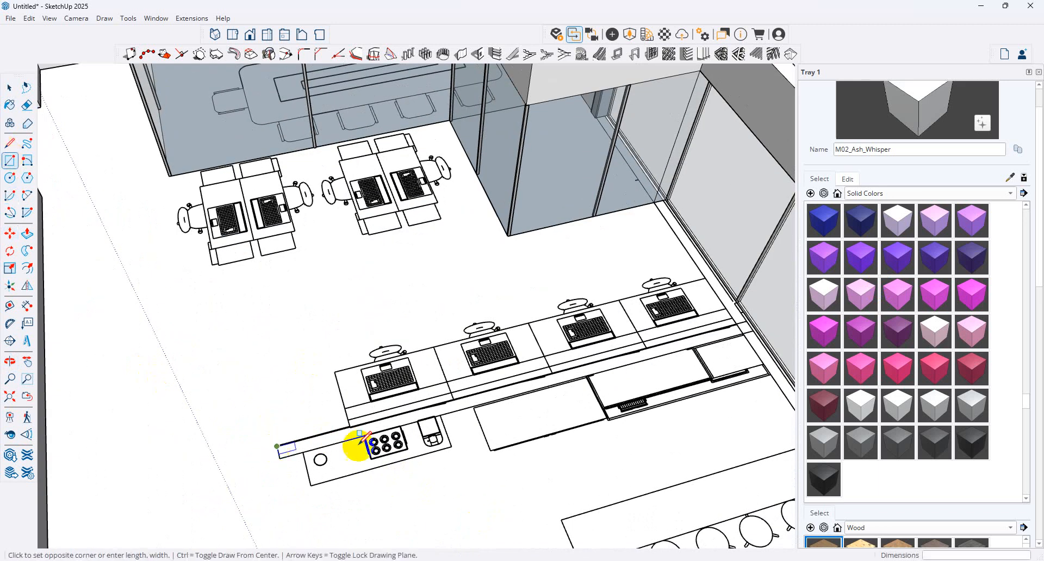
click(753, 329)
Try to extrude the partition strip behind the row of four desks upward by 9' 6".
click(27, 233)
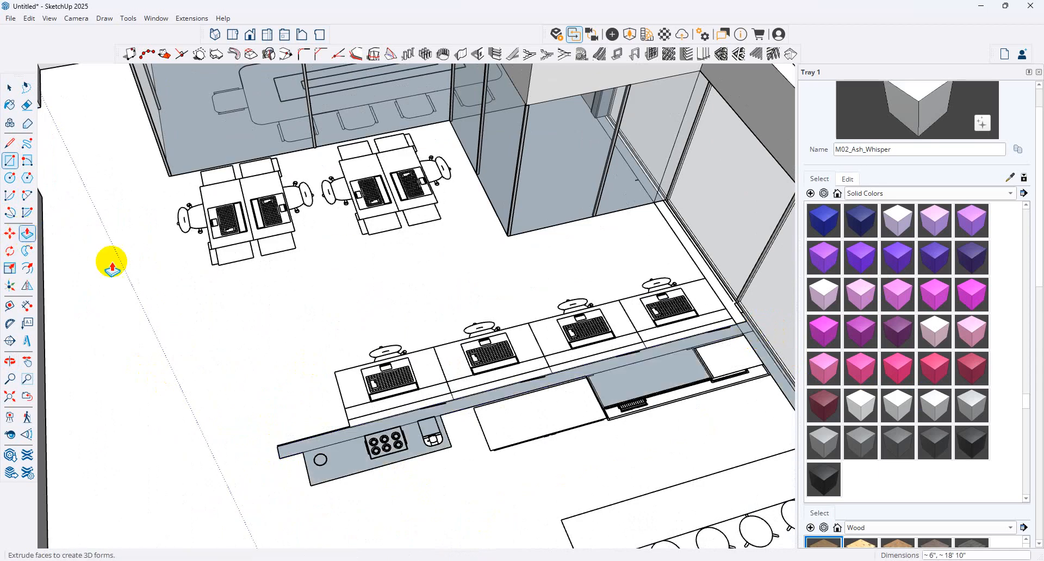
click(517, 374)
scroll(544, 261, down, 3)
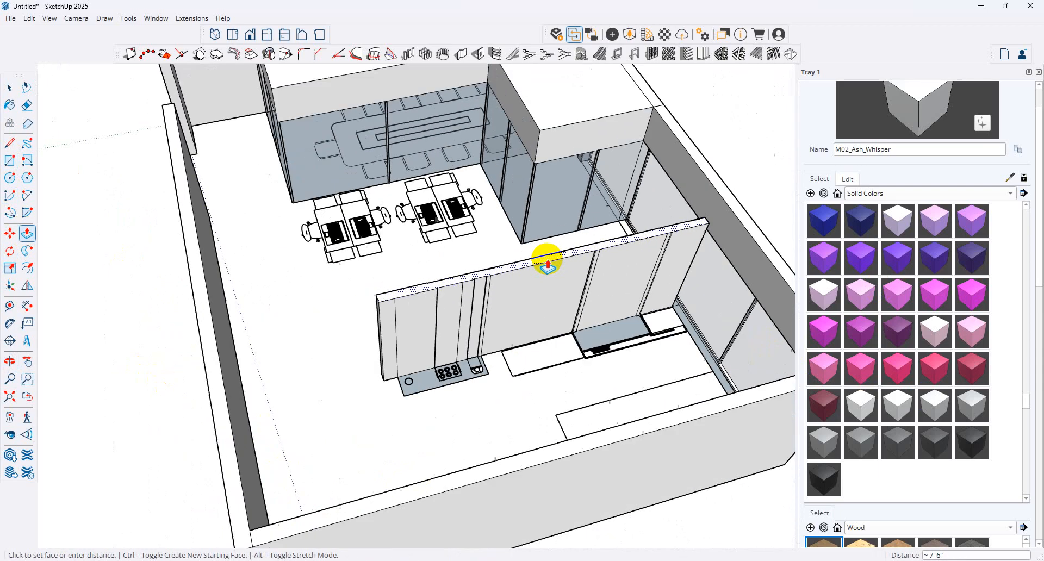
click(746, 233)
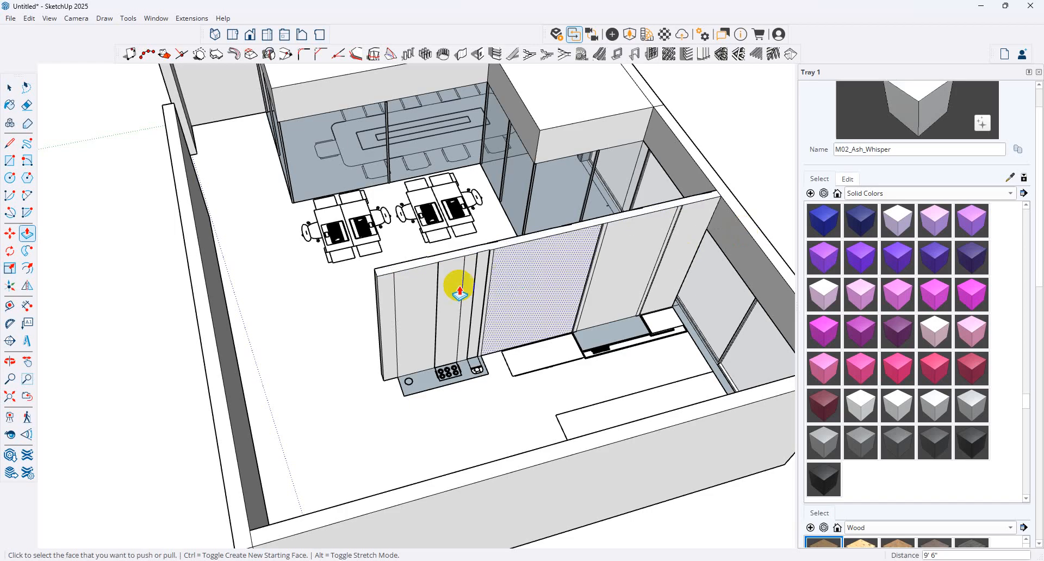
scroll(455, 284, up, 5)
middle_drag(483, 286, 450, 350)
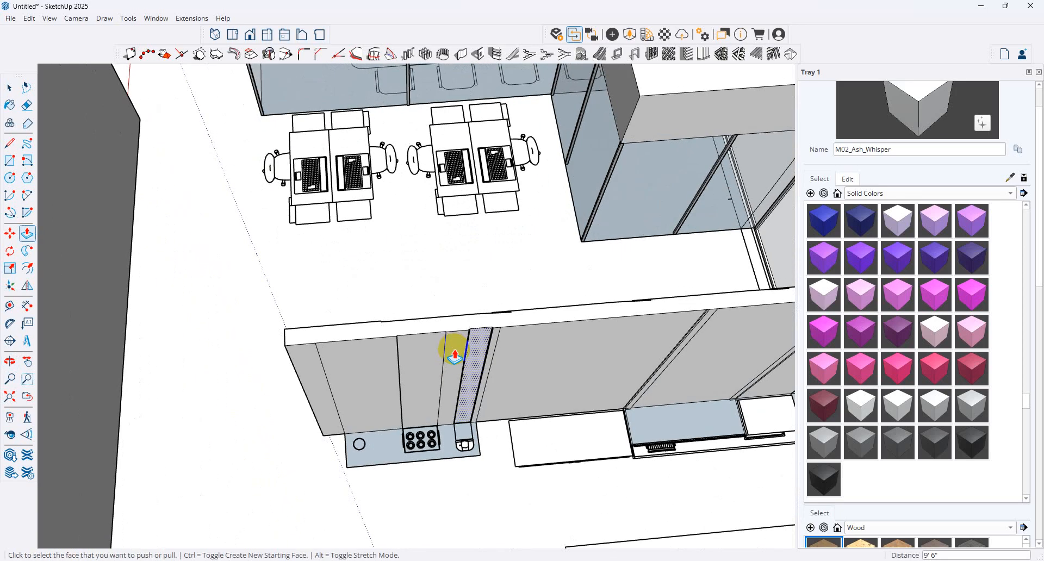
key(ctrl+z)
scroll(387, 433, up, 4)
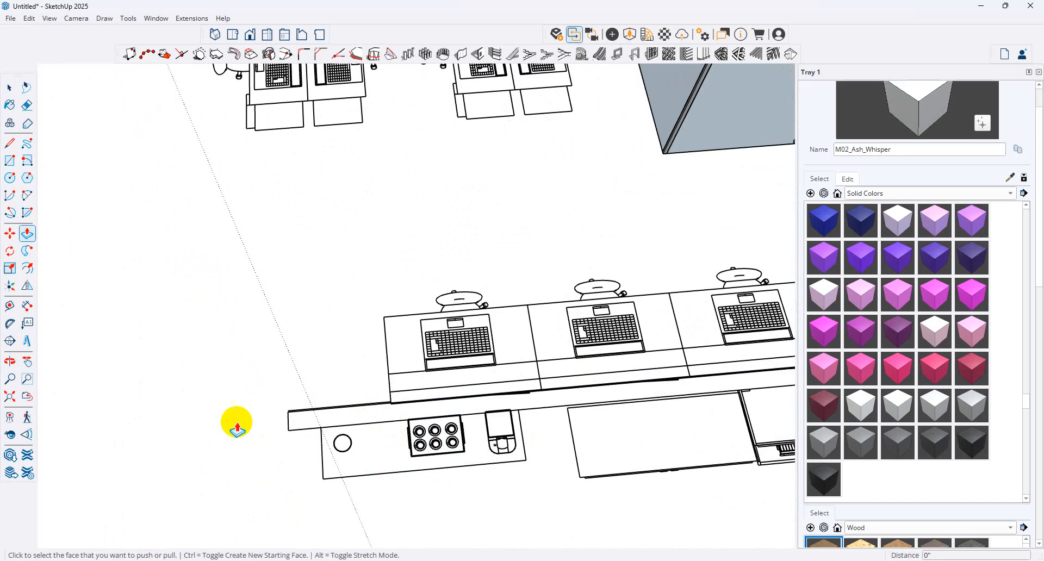
Draw a rectangle about 3" by 18' 10" along half the width of the partition strip behind the four desks.
click(9, 160)
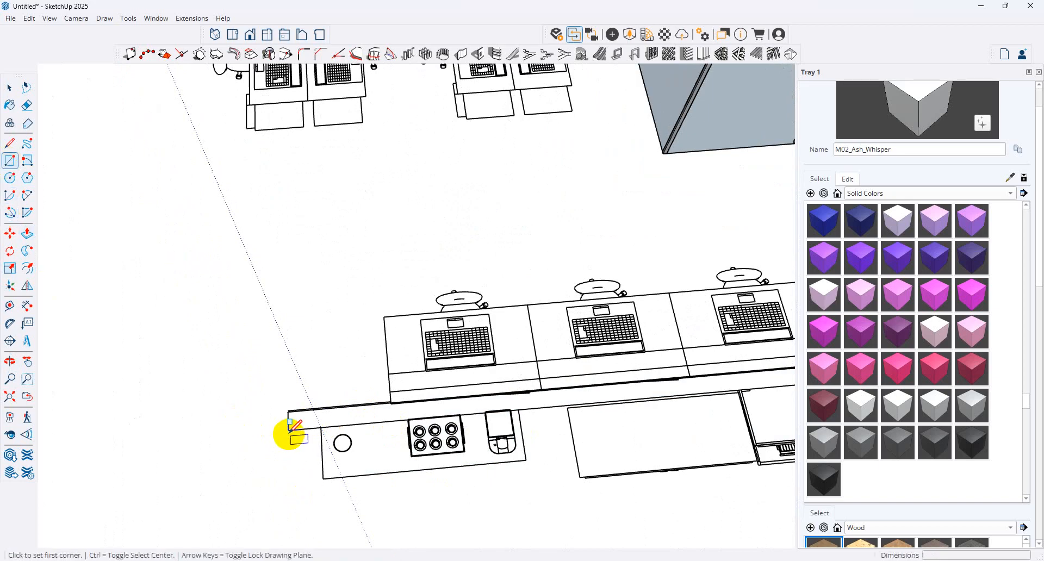
click(289, 432)
scroll(210, 422, down, 3)
scroll(669, 380, up, 4)
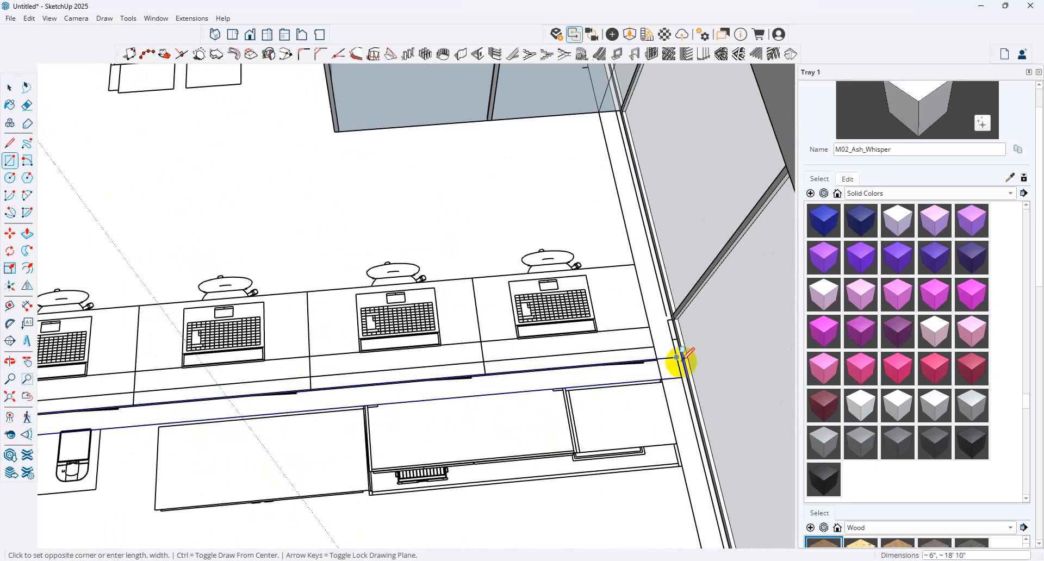
scroll(677, 358, up, 2)
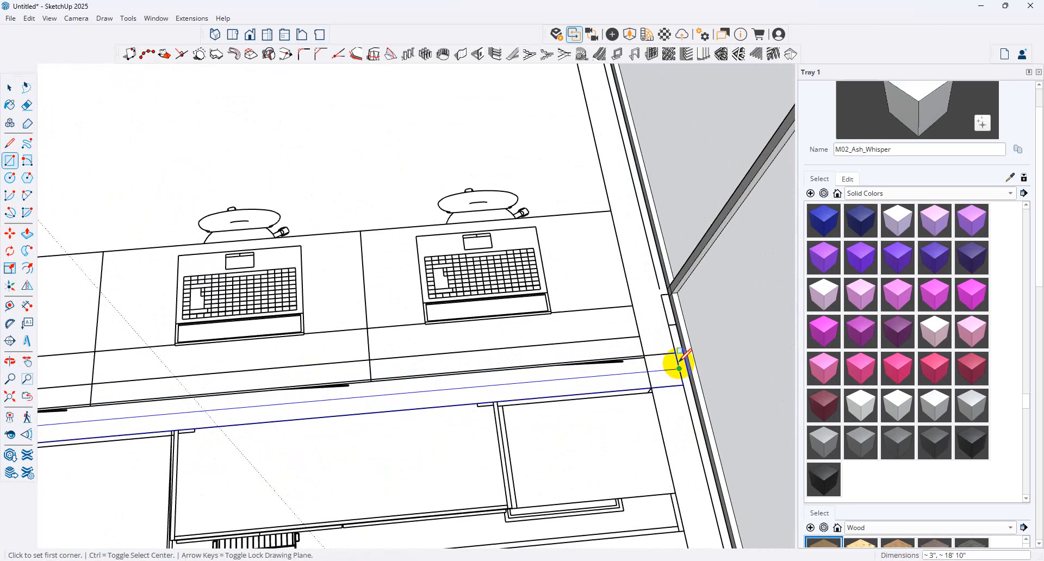
click(679, 368)
Extrude the narrow partition rectangle up to the top of the outer window wall.
click(28, 233)
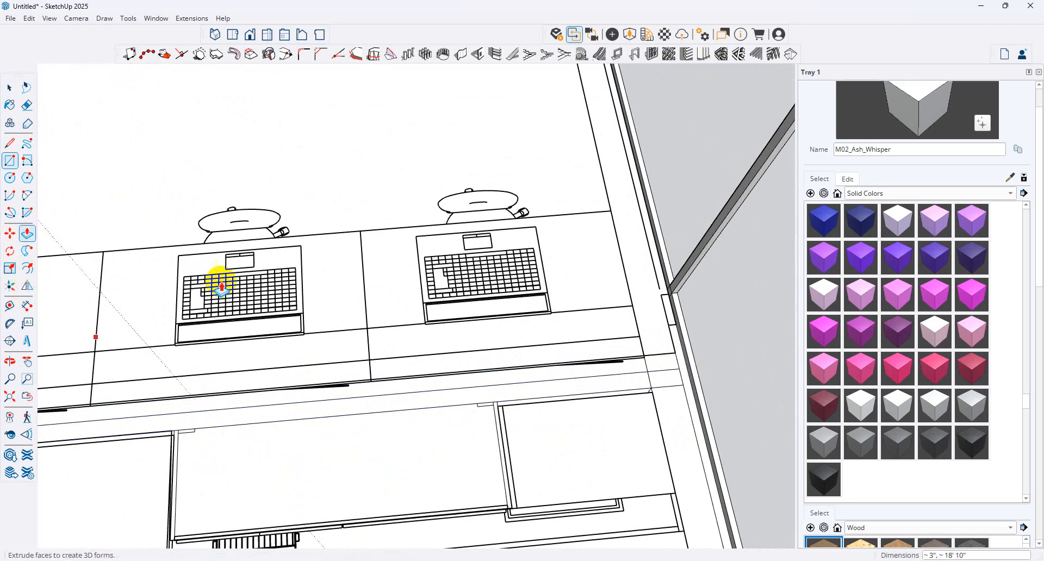
click(598, 397)
scroll(603, 340, down, 4)
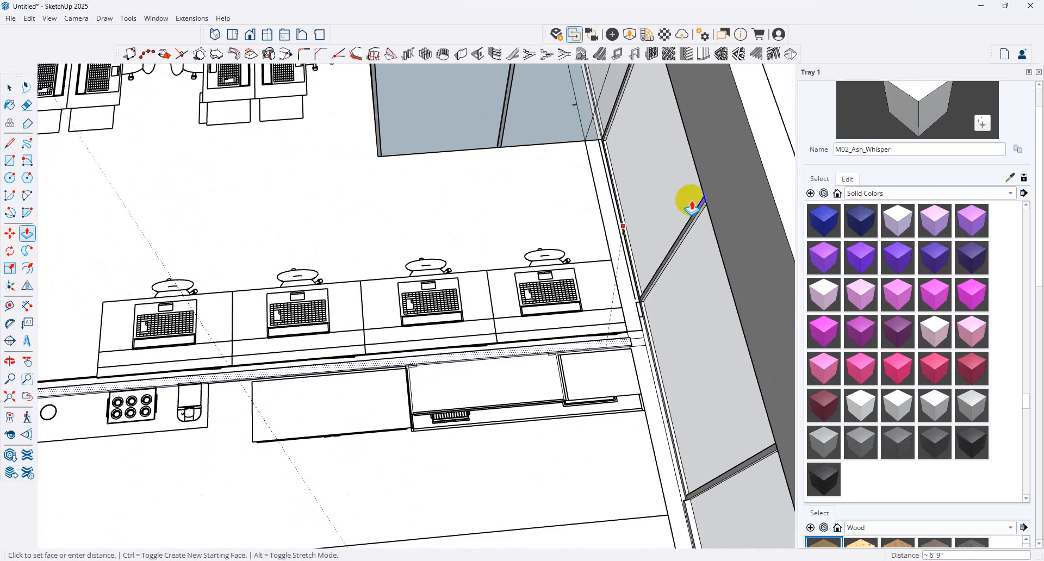
click(756, 212)
middle_drag(759, 219, 517, 240)
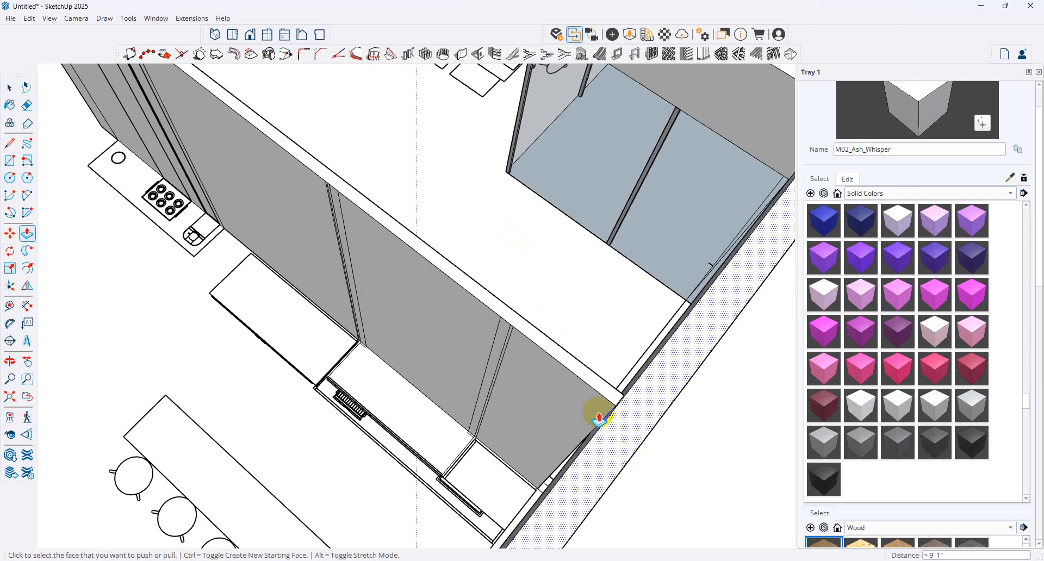
middle_drag(629, 397, 629, 366)
click(642, 362)
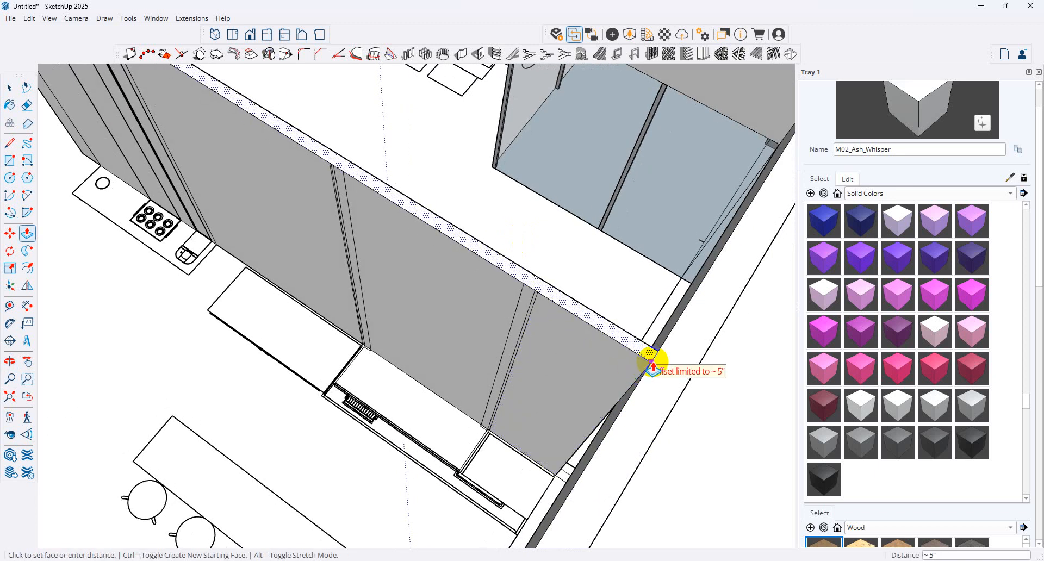
Extrude the leftover floor strip between the partition's end and the window wall up to close the gap.
scroll(577, 446, up, 3)
middle_drag(576, 452, 42, 333)
scroll(65, 316, up, 6)
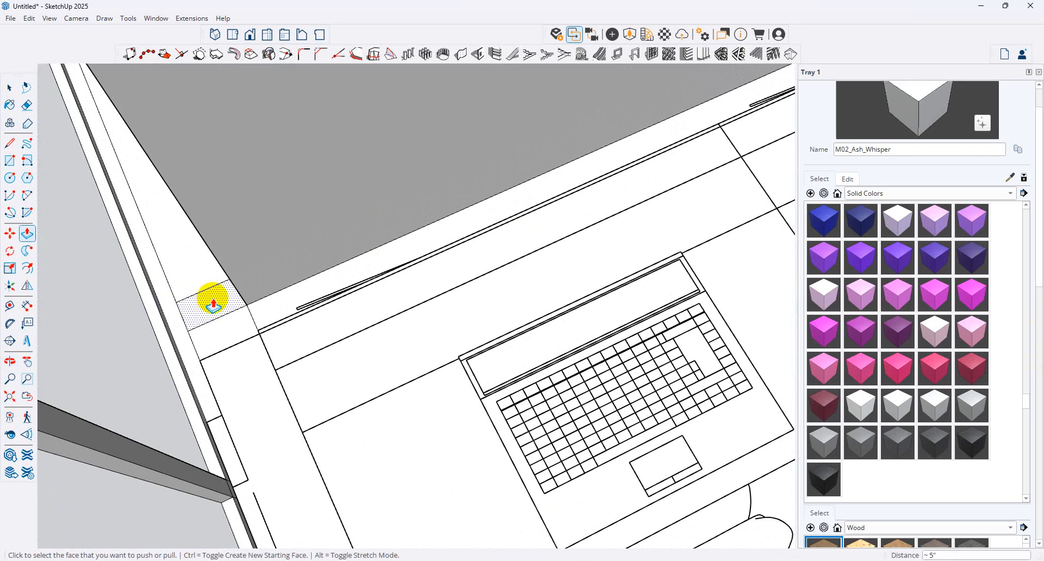
click(210, 297)
scroll(192, 252, down, 8)
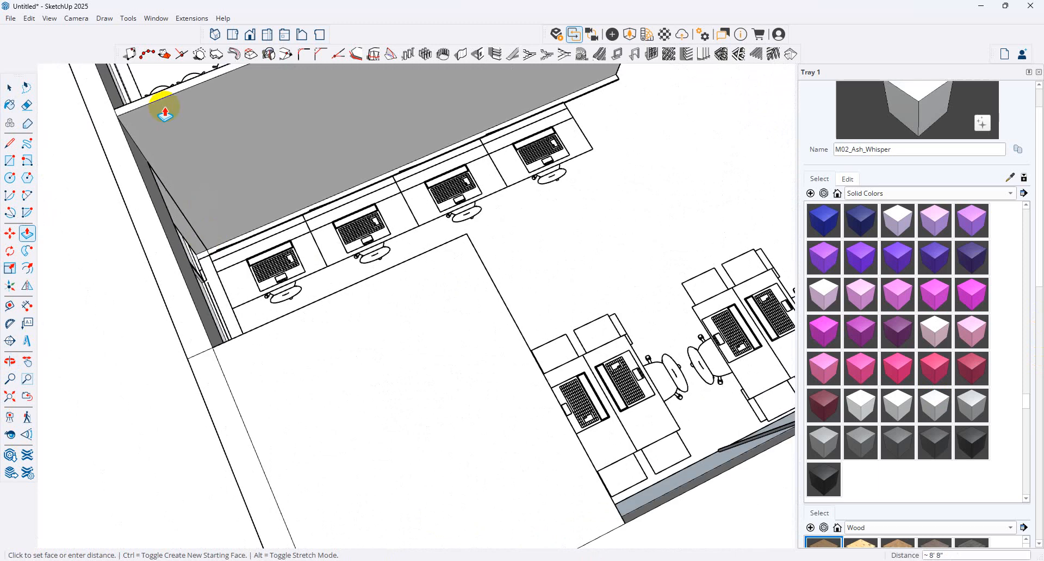
scroll(266, 298, down, 4)
middle_drag(266, 298, 464, 328)
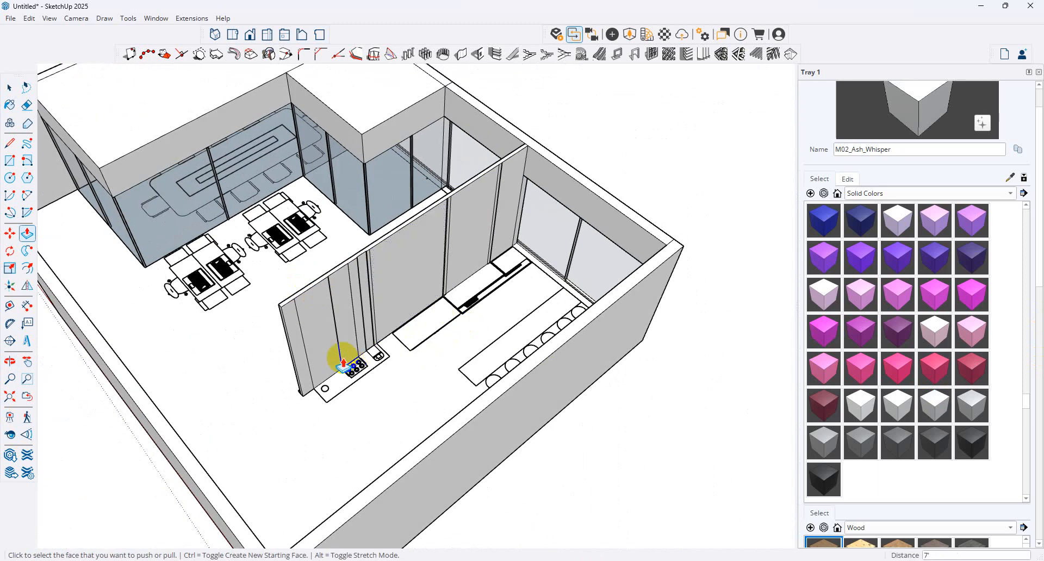
Push/Pull the partition's long desk-side face by about 2".
scroll(348, 359, up, 3)
scroll(339, 410, up, 5)
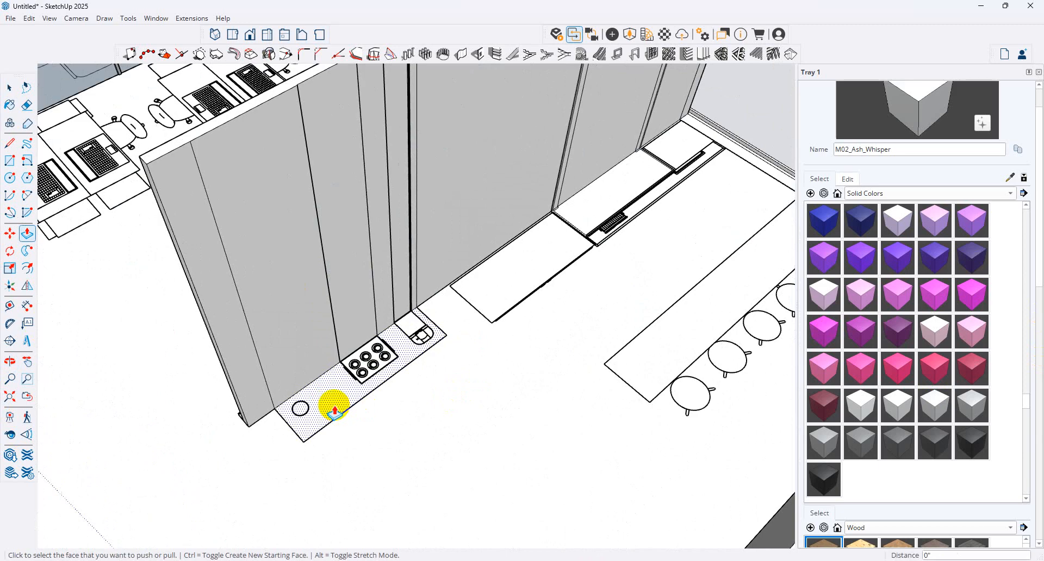
scroll(441, 387, down, 5)
middle_drag(767, 384, 574, 301)
click(573, 301)
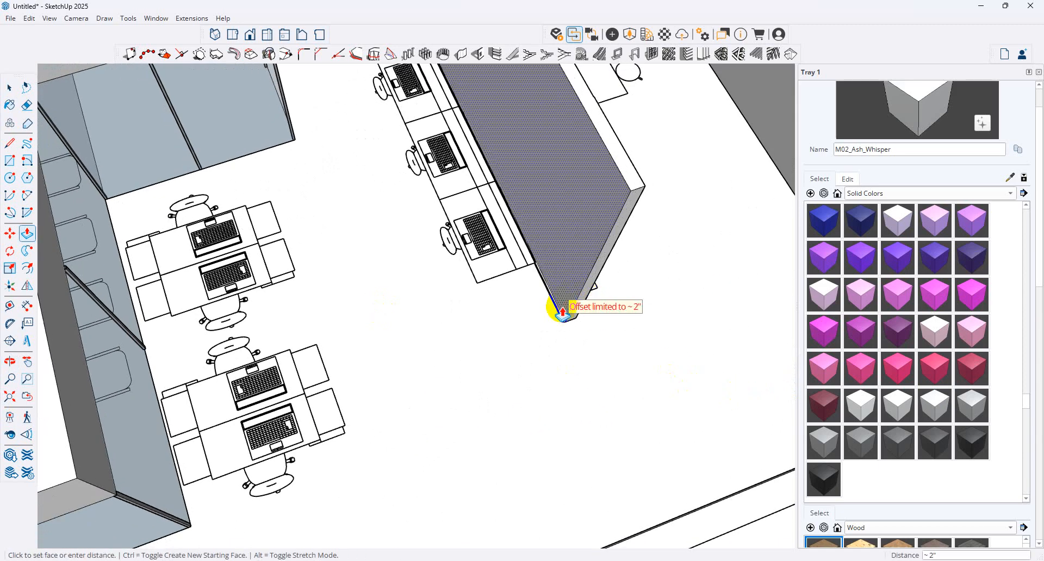
click(563, 309)
Delete the side cabinet outlines at both ends of the facing desk pair nearest the entrance.
scroll(451, 329, down, 4)
middle_drag(517, 368, 295, 278)
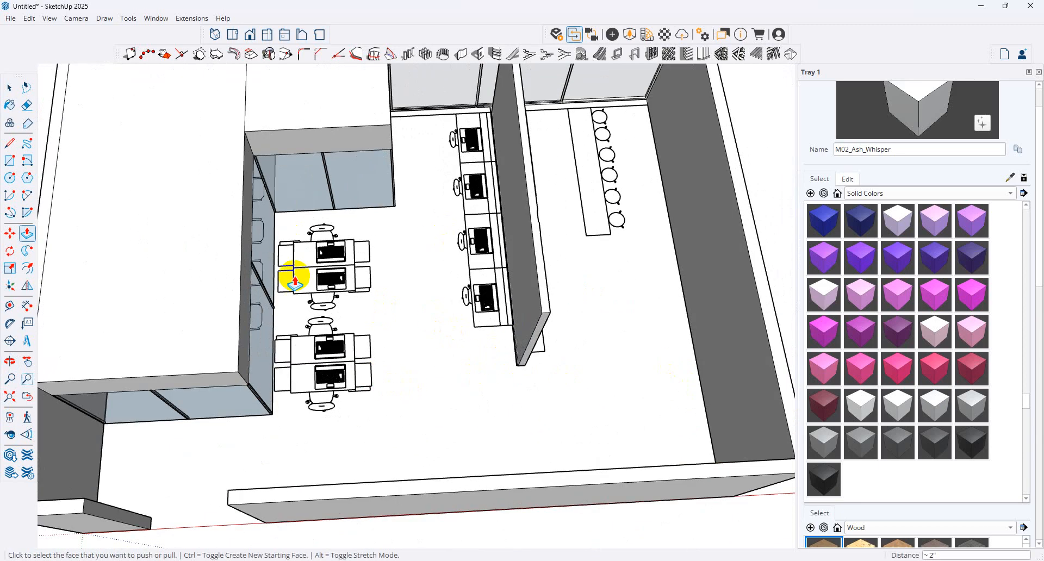
scroll(419, 415, down, 2)
scroll(366, 372, up, 5)
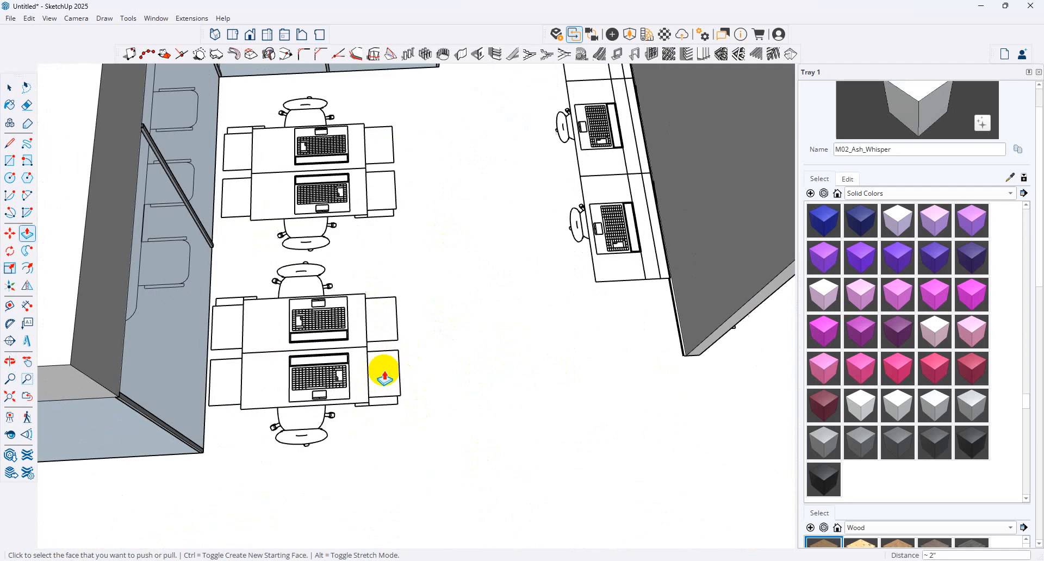
scroll(384, 375, up, 1)
scroll(322, 385, up, 1)
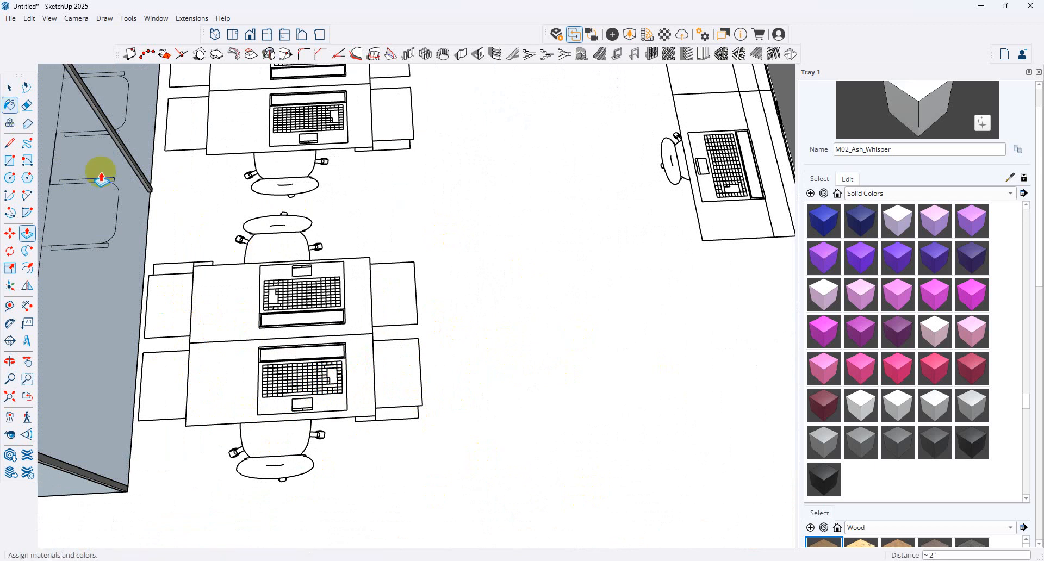
click(9, 87)
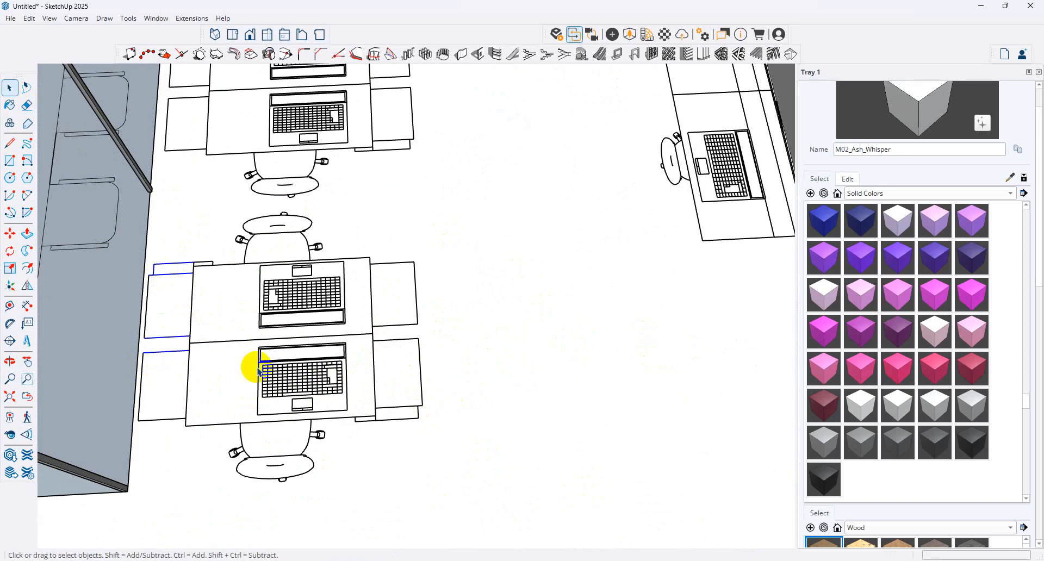
drag(156, 251, 147, 457)
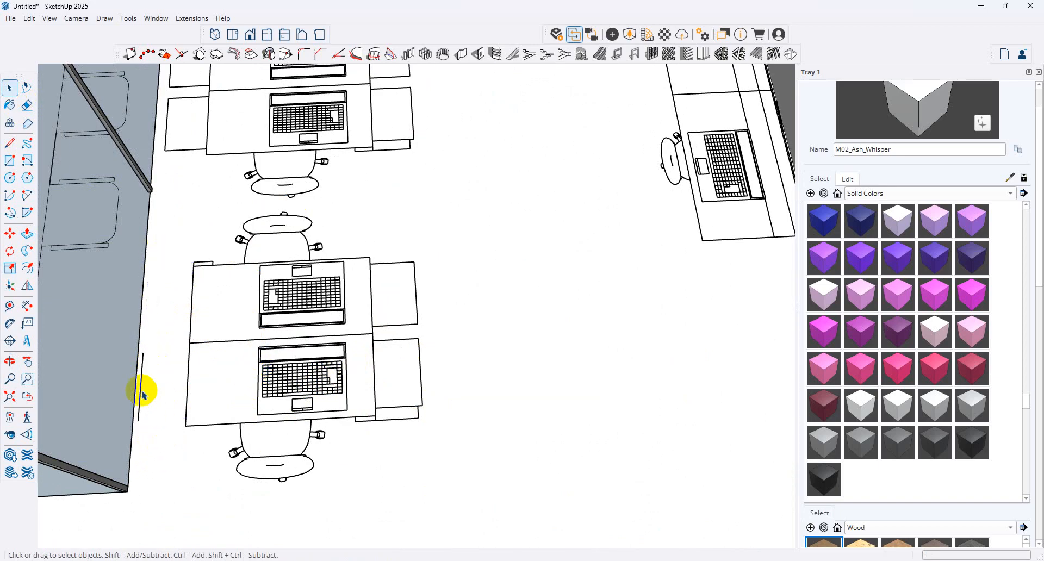
drag(480, 233, 408, 477)
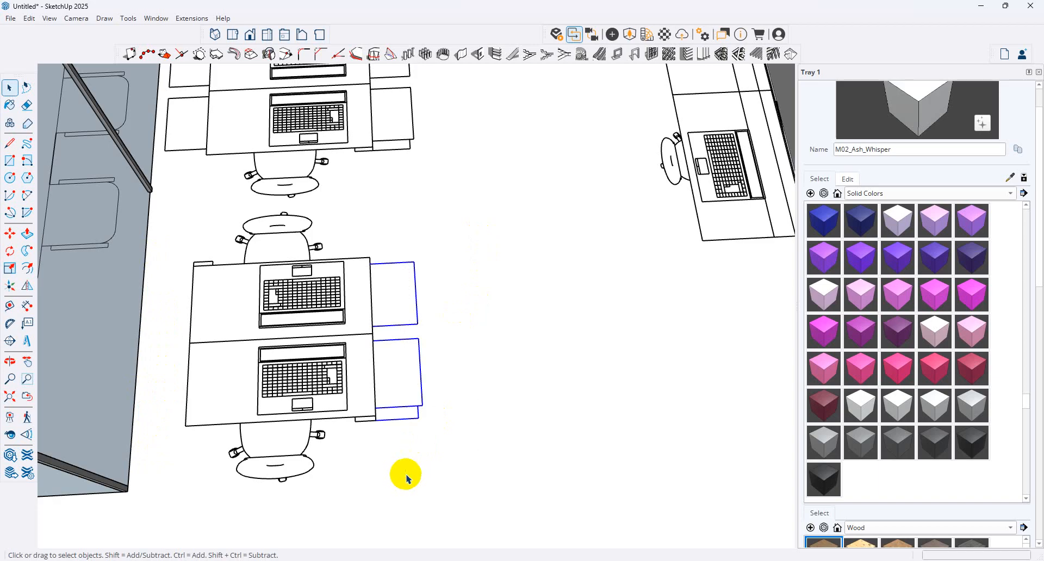
key(Delete)
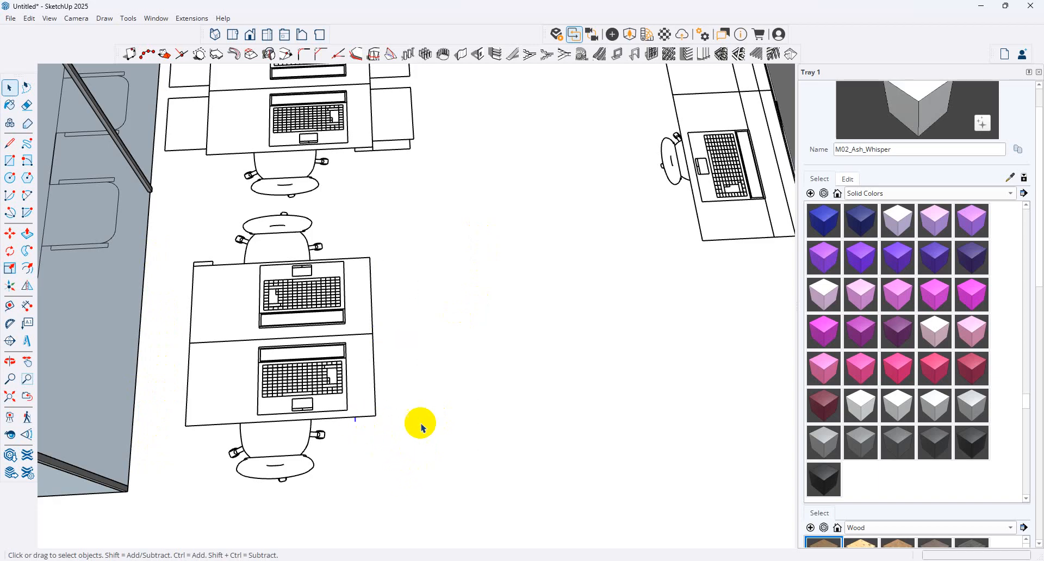
Delete the side tables and their leftover edges on both ends of the upper pair of workstations in the floor plan.
scroll(441, 401, down, 3)
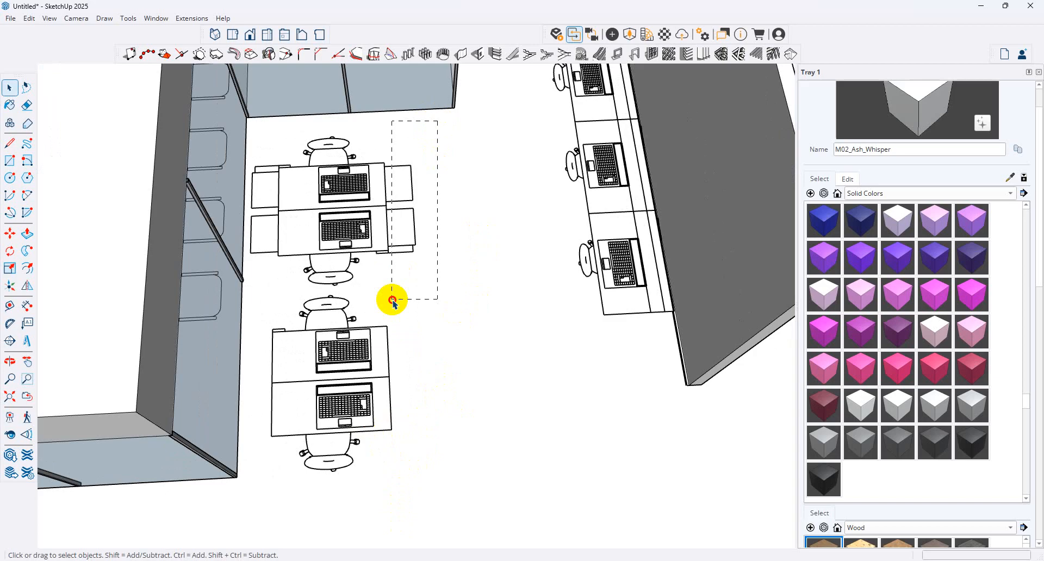
drag(392, 299, 392, 300)
key(Delete)
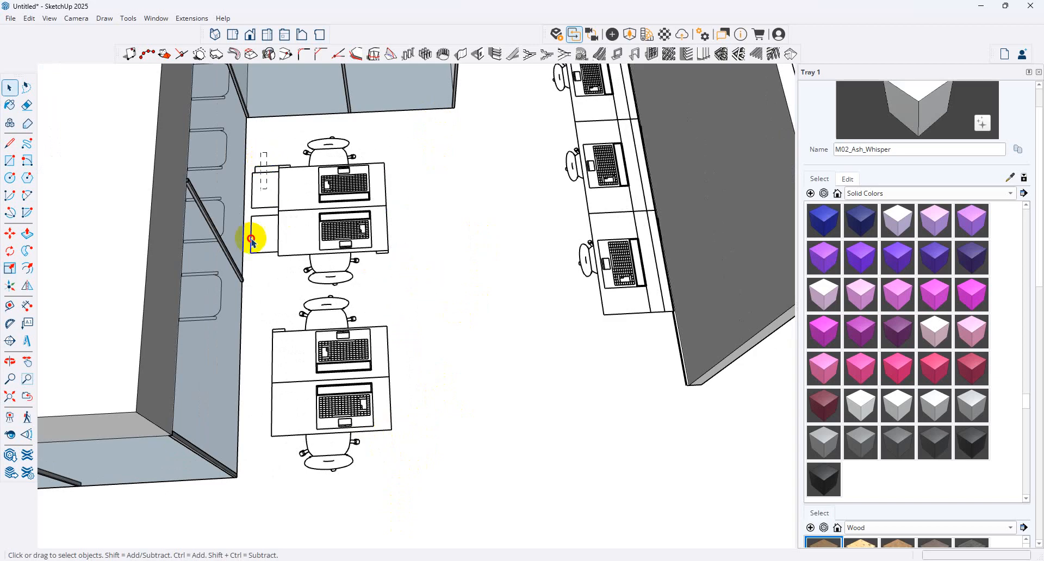
key(Delete)
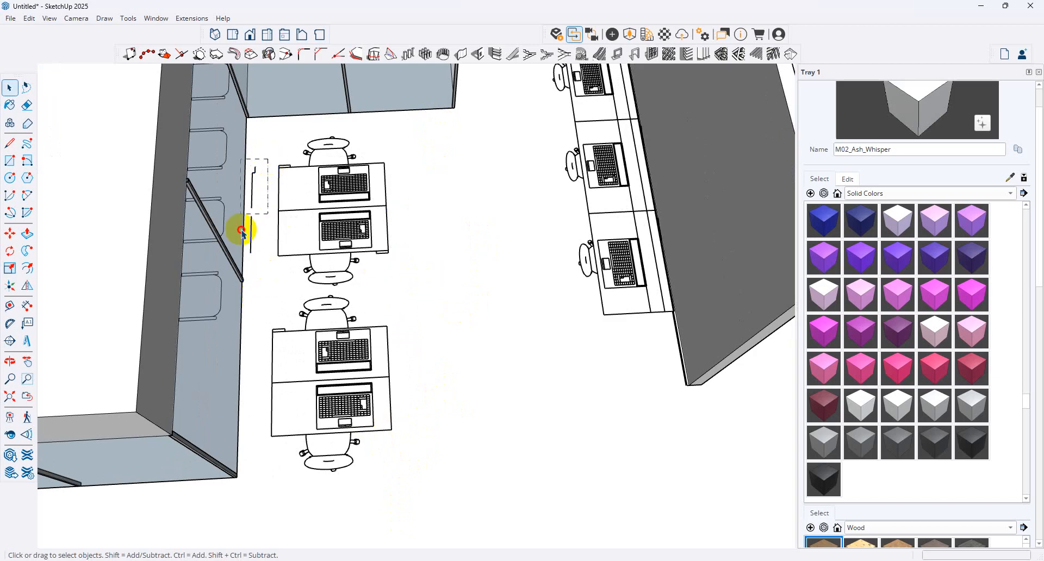
click(245, 274)
click(278, 170)
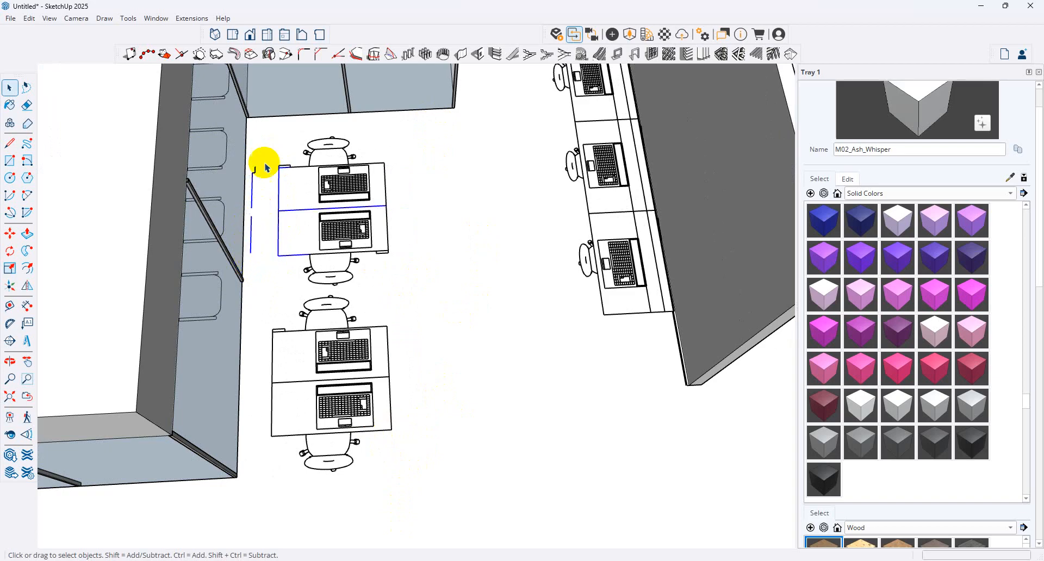
drag(259, 266, 260, 175)
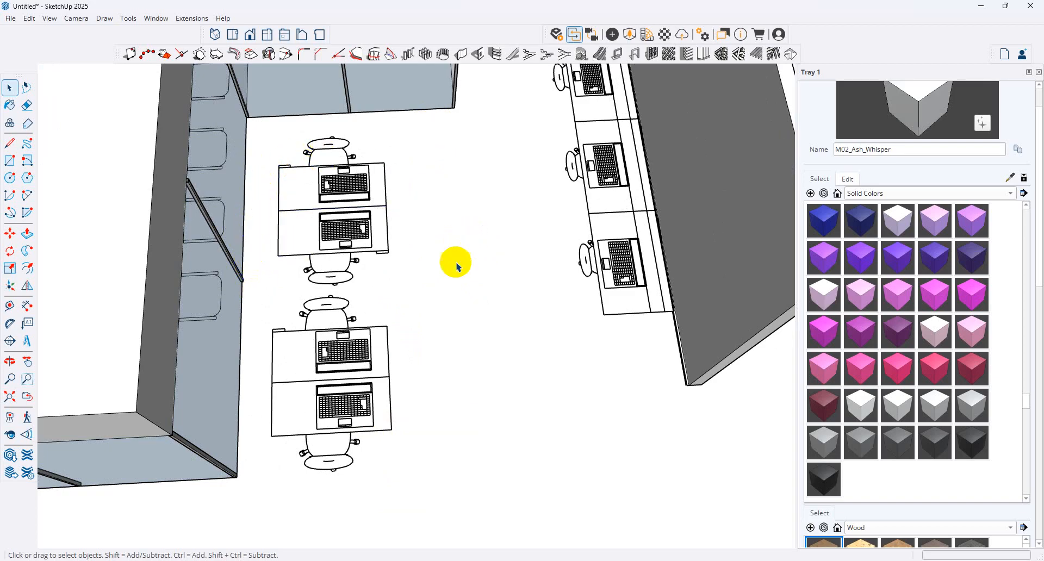
mouse_move(457, 267)
middle_down()
mouse_move(494, 298)
mouse_move(350, 193)
mouse_move(414, 221)
middle_up()
click(435, 230)
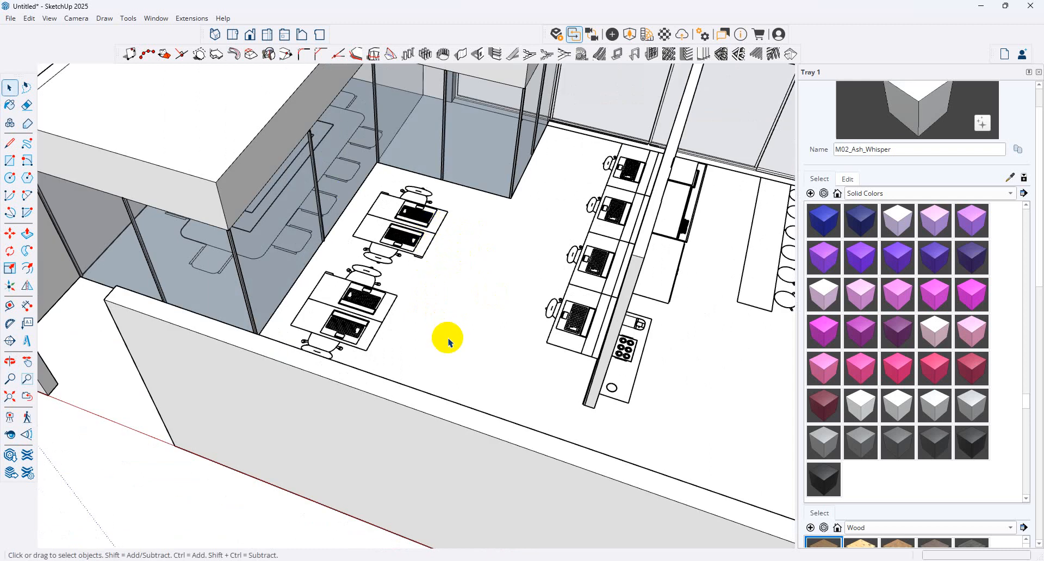
Switch to the web browser, open 3D Warehouse in a new tab and search for "desk".
key(alt+Tab)
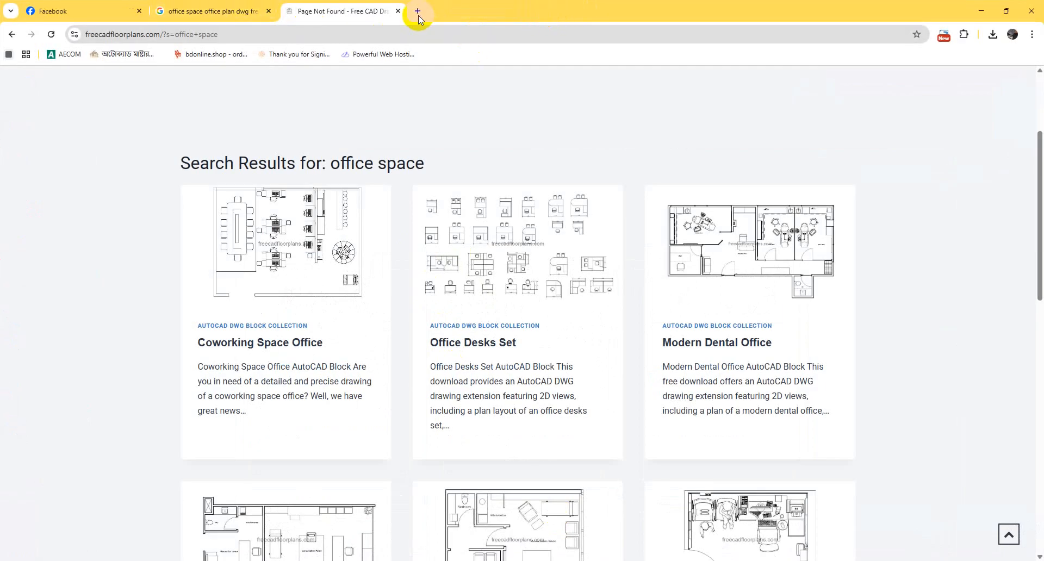
click(417, 11)
text(3)
key(Return)
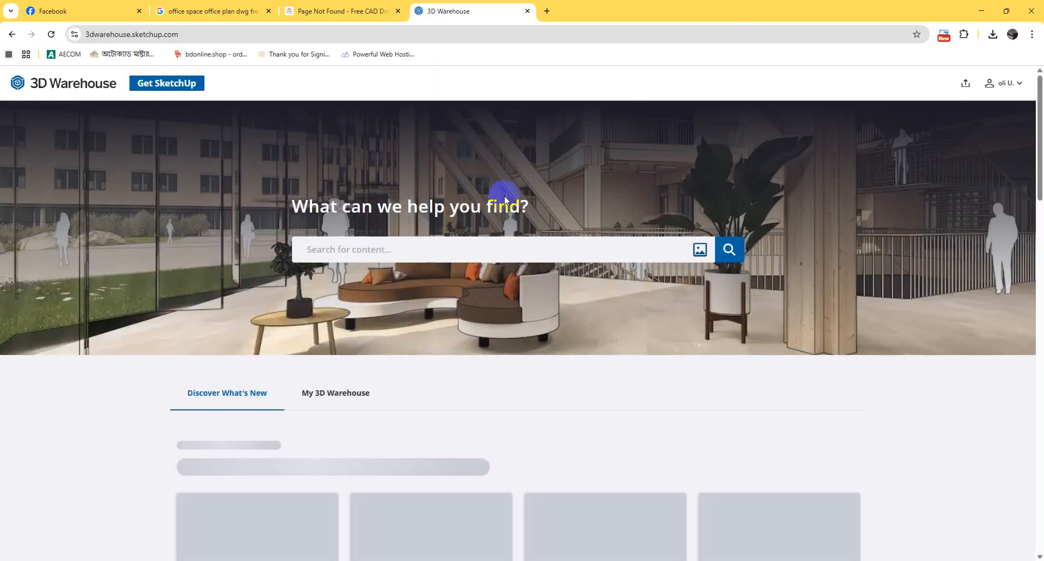
click(498, 238)
text(d)
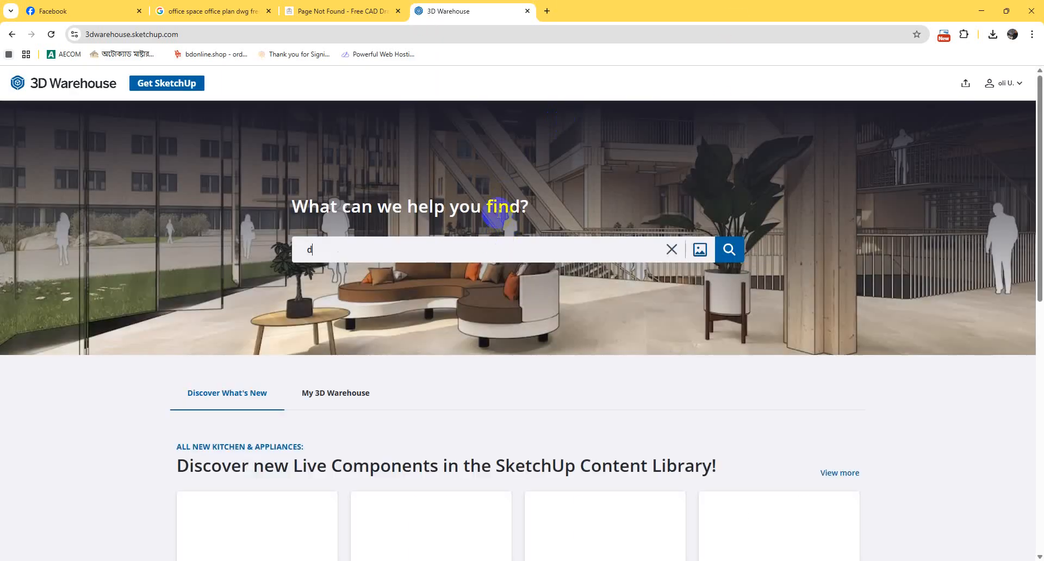
text(esk)
key(Return)
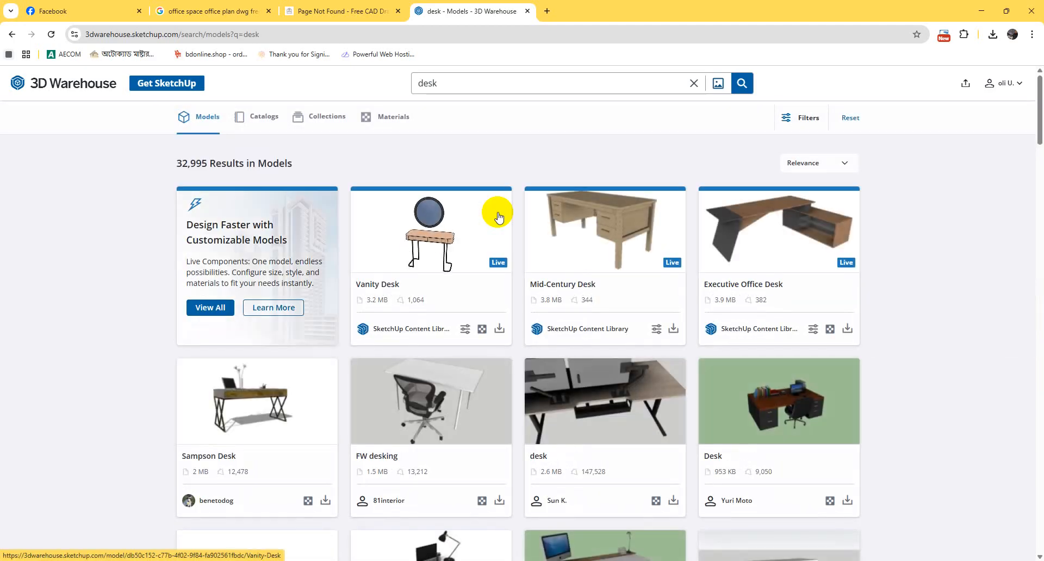
Download the 8.4 MB DESK model with the white two-sided desk and black chairs as a SketchUp file.
scroll(830, 443, down, 7)
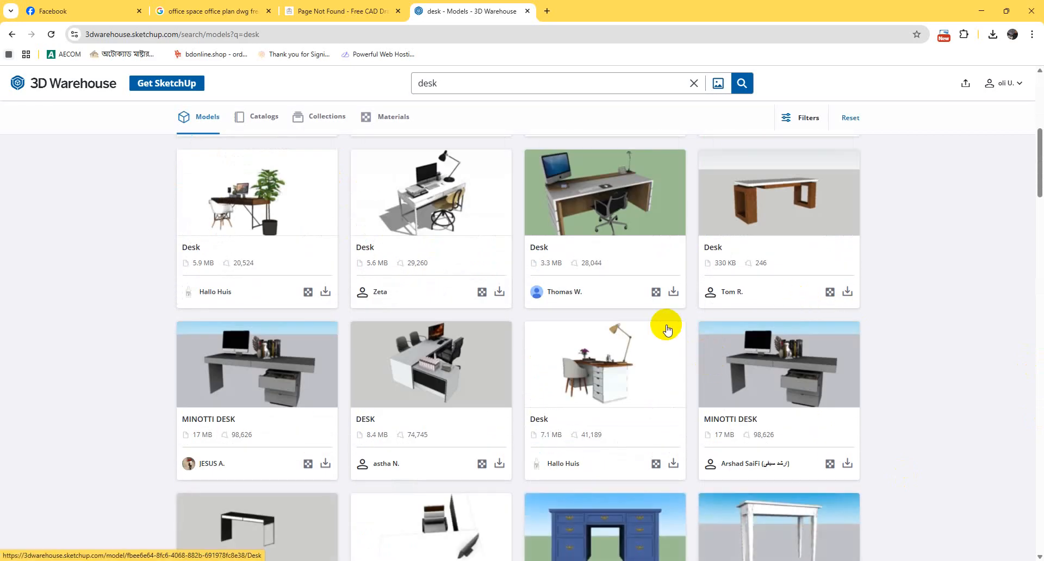
scroll(666, 326, up, 1)
scroll(667, 328, up, 2)
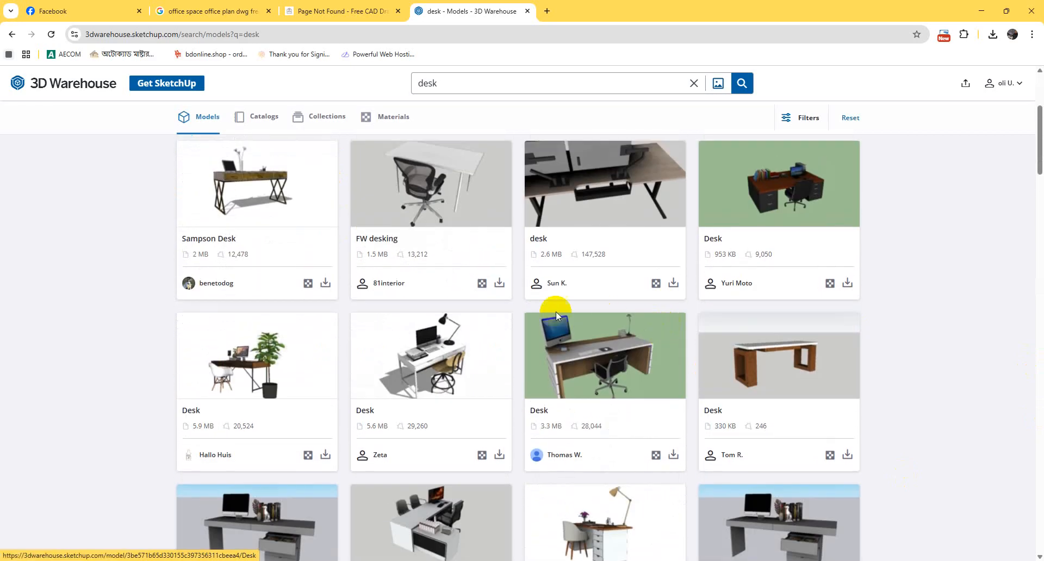
scroll(504, 419, down, 4)
click(499, 409)
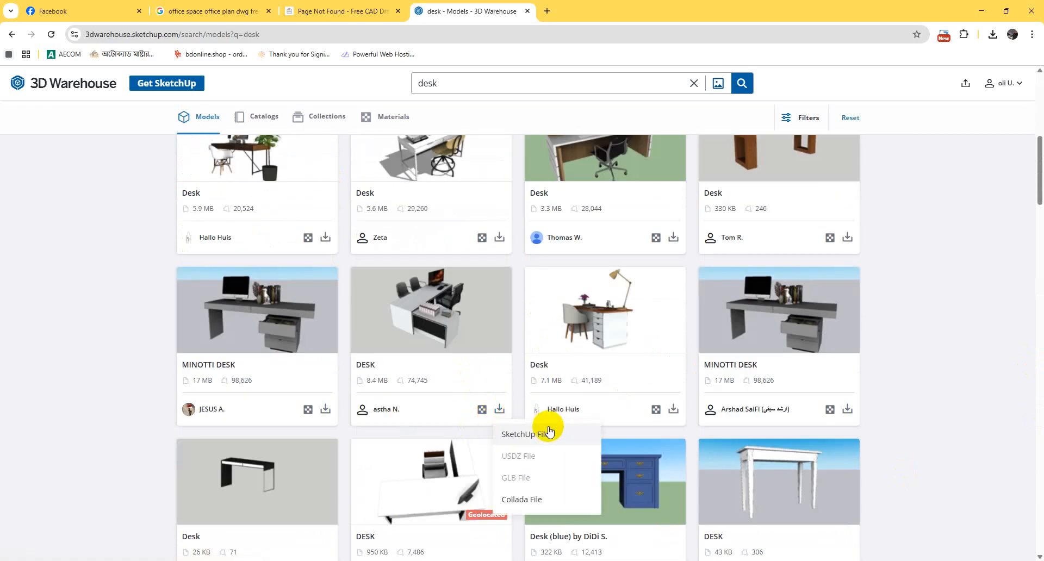
click(541, 429)
Browse further desk models and run a new model search for "workstation".
scroll(561, 356, down, 3)
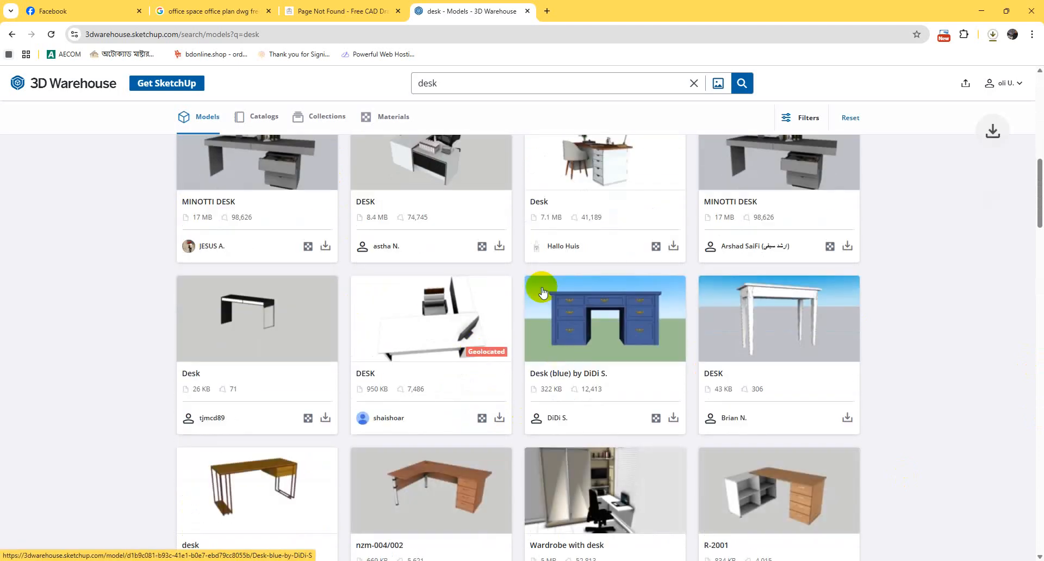
scroll(489, 315, down, 4)
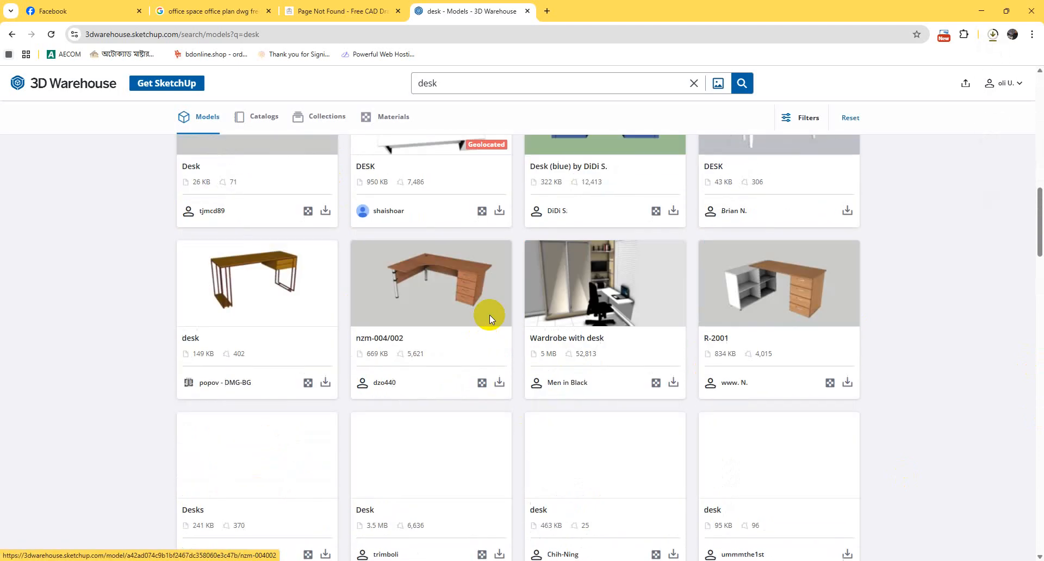
scroll(492, 315, down, 4)
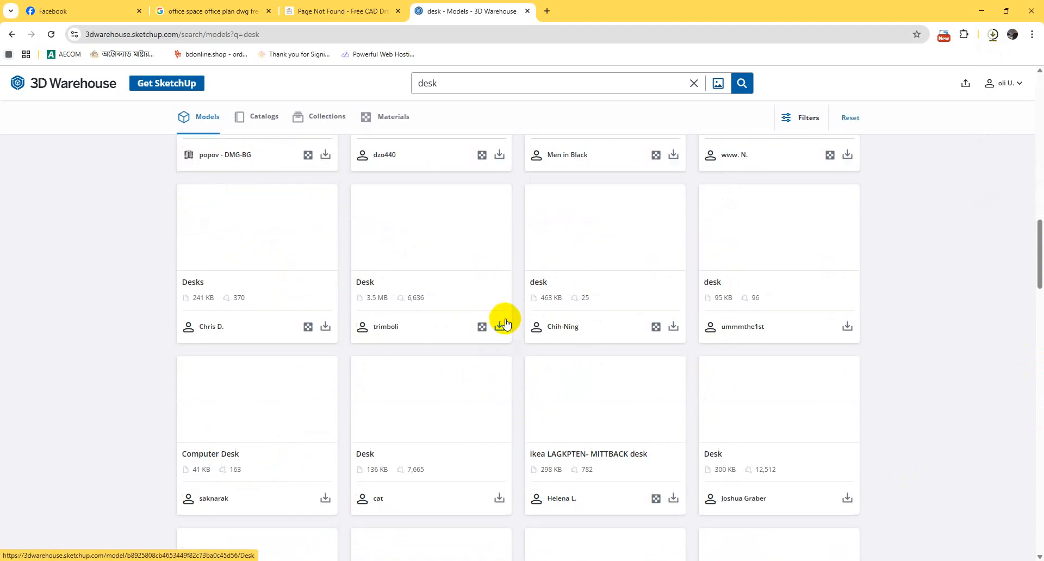
scroll(500, 321, up, 3)
key(ctrl+a)
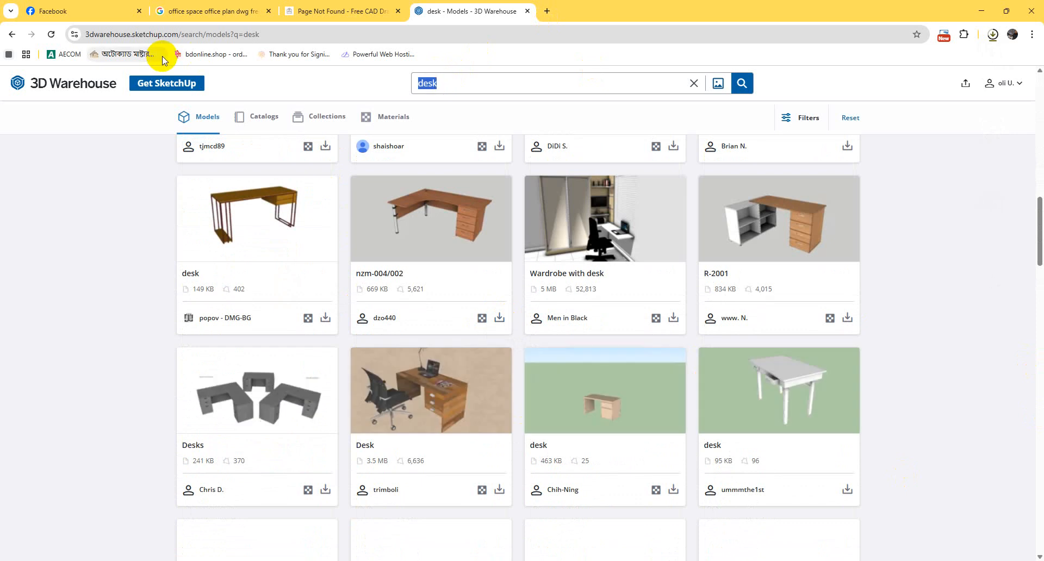
text(works)
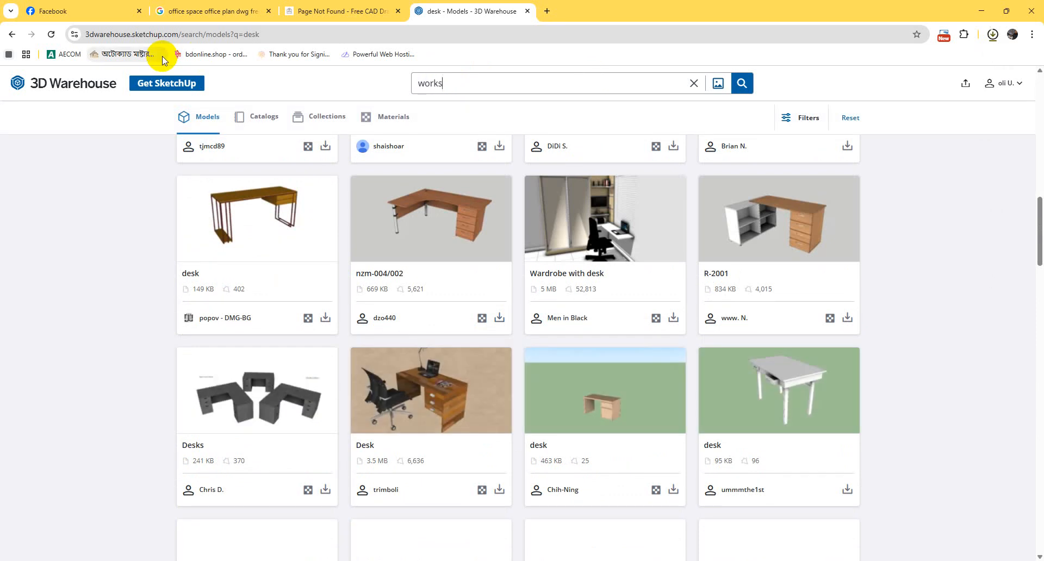
text(tation)
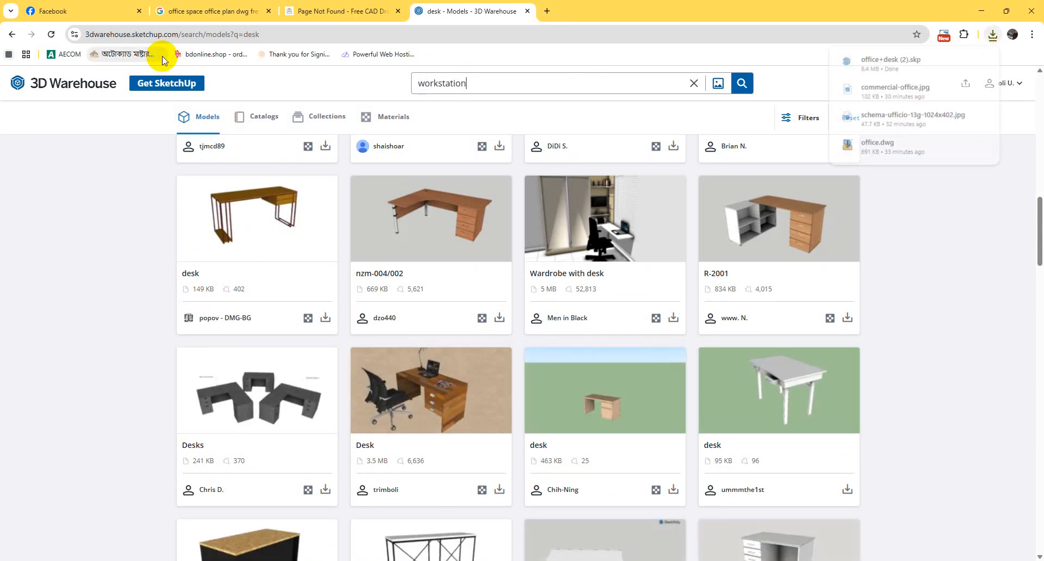
key(Return)
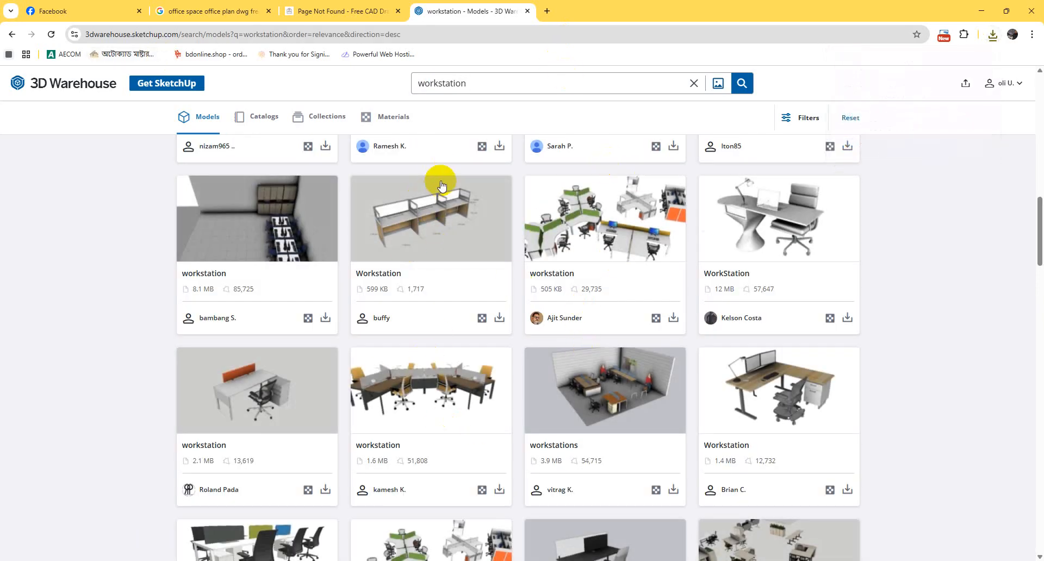
Download the 6.2 MB workstations model with the black desk, white drawers and single chair as a SketchUp file.
scroll(620, 282, down, 2)
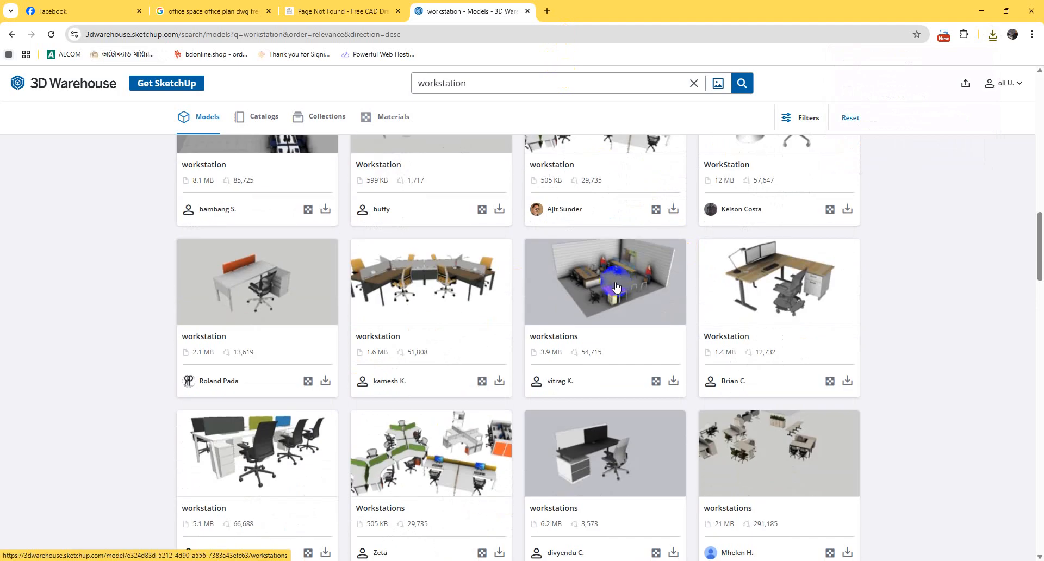
scroll(611, 286, down, 4)
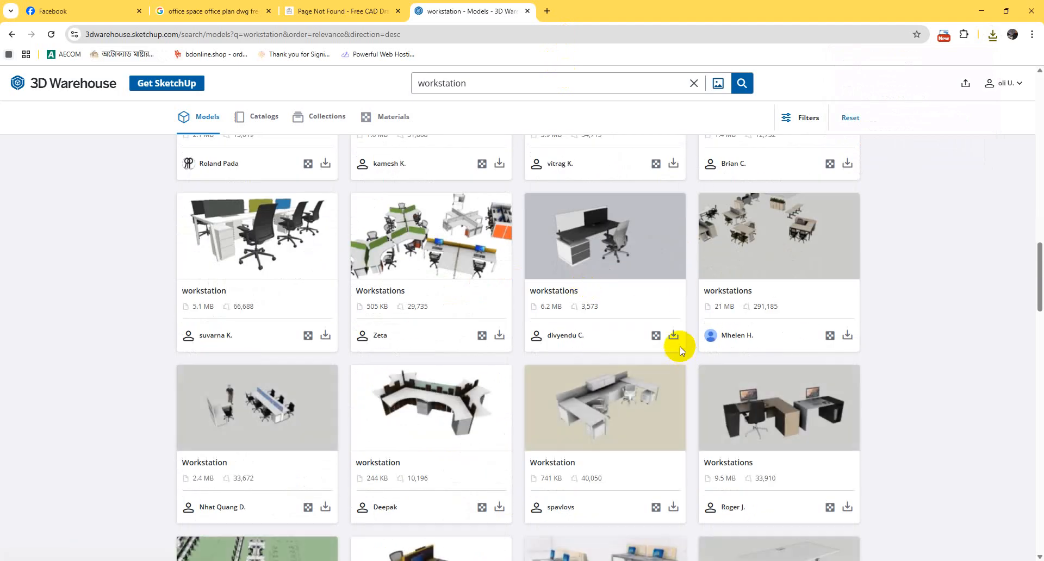
click(673, 335)
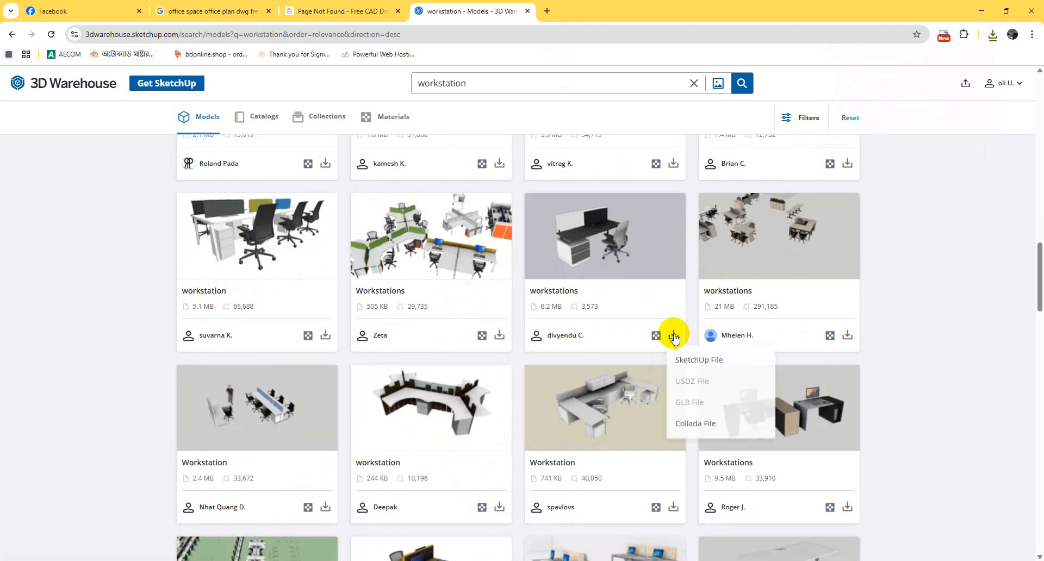
click(692, 362)
Download the 4.6 MB Workstation model with the wooden partitioned desk and black chair as a SketchUp file.
scroll(470, 336, down, 2)
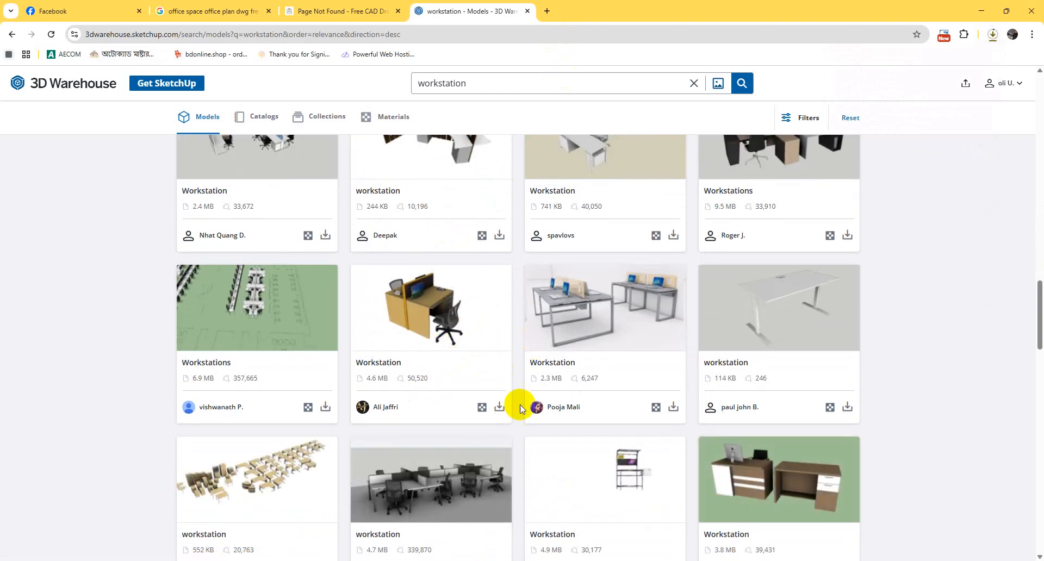
click(498, 407)
click(539, 435)
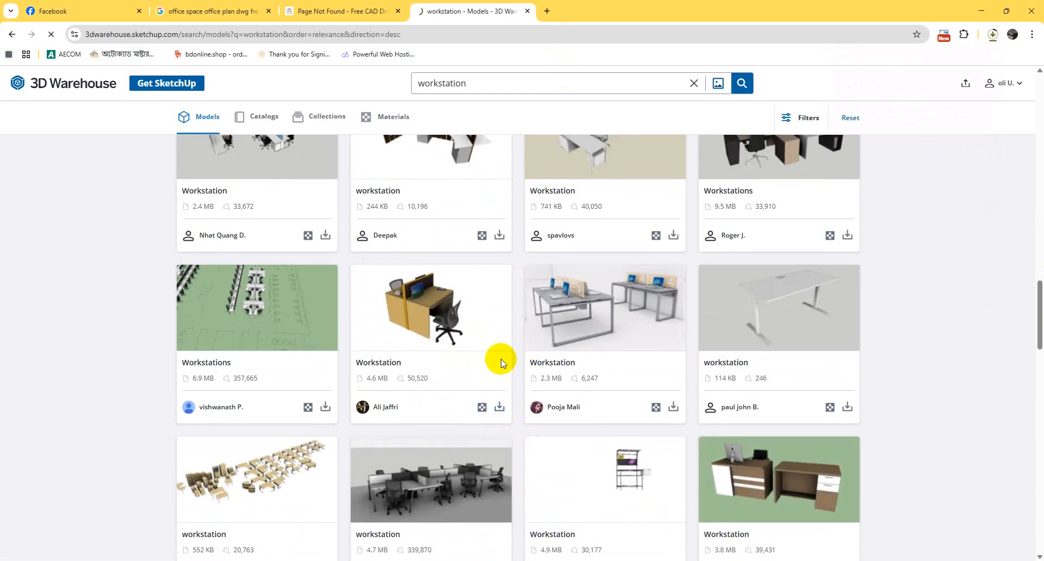
scroll(498, 364, down, 7)
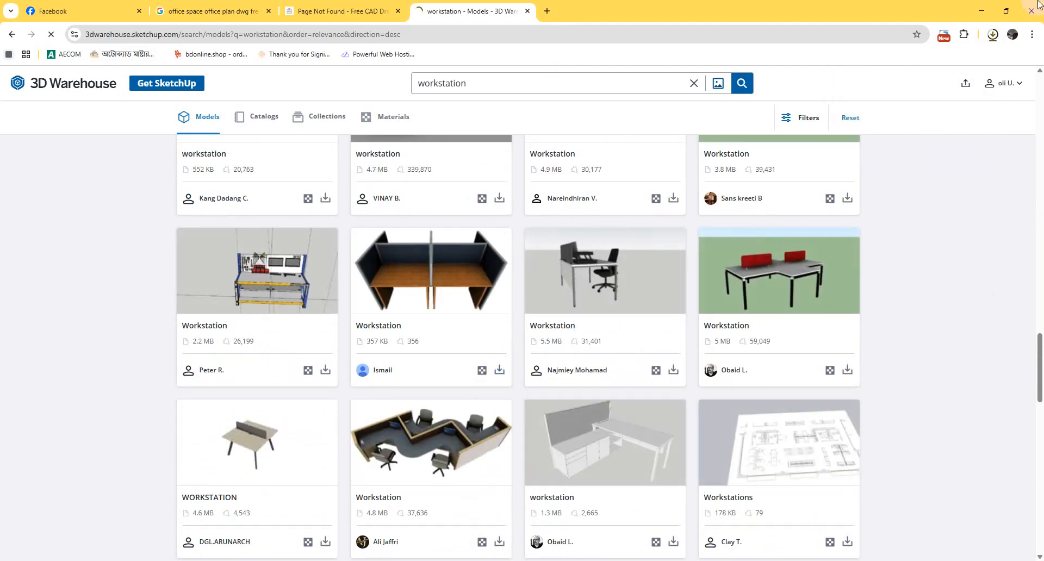
Switch back to SketchUp, import the SketchUp file Untitled (27) from Downloads and place the workstation in the office model.
click(985, 12)
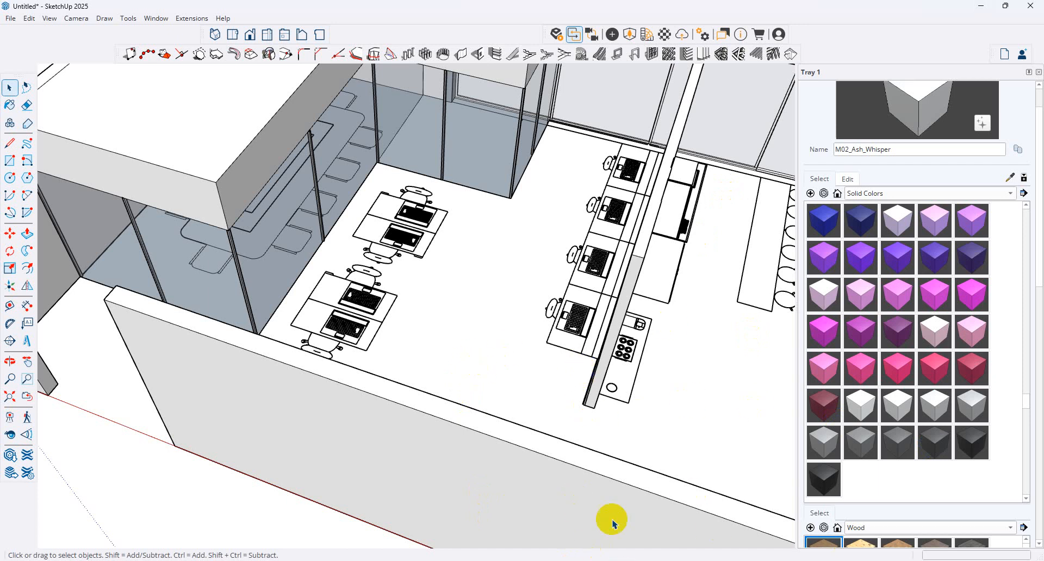
click(13, 19)
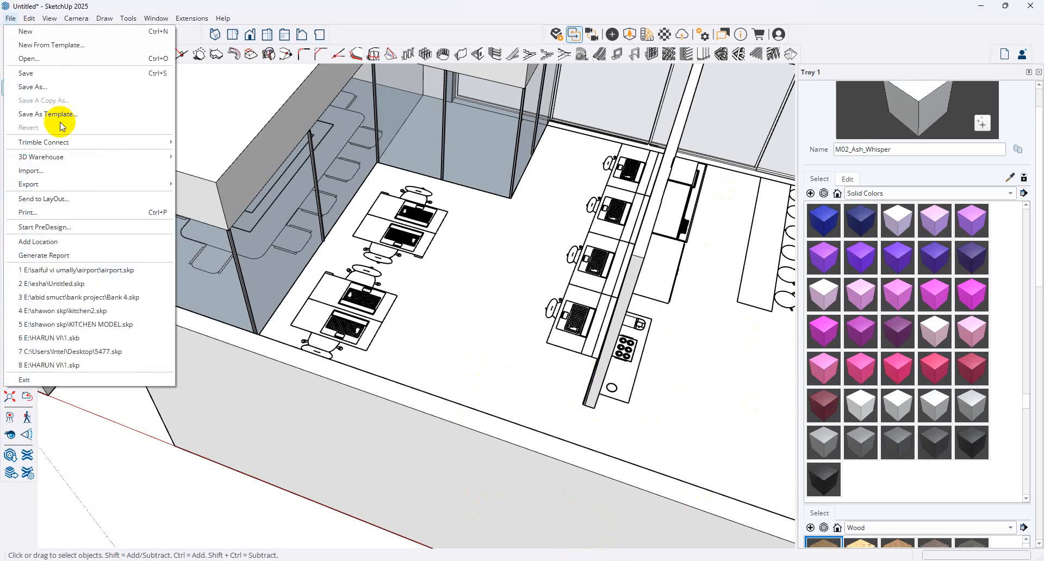
click(85, 166)
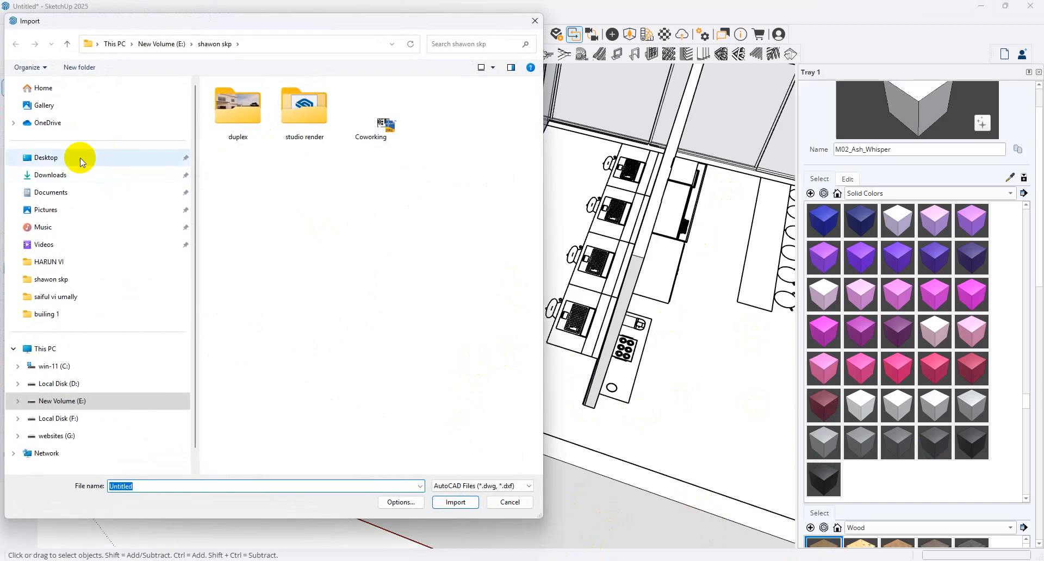
click(74, 175)
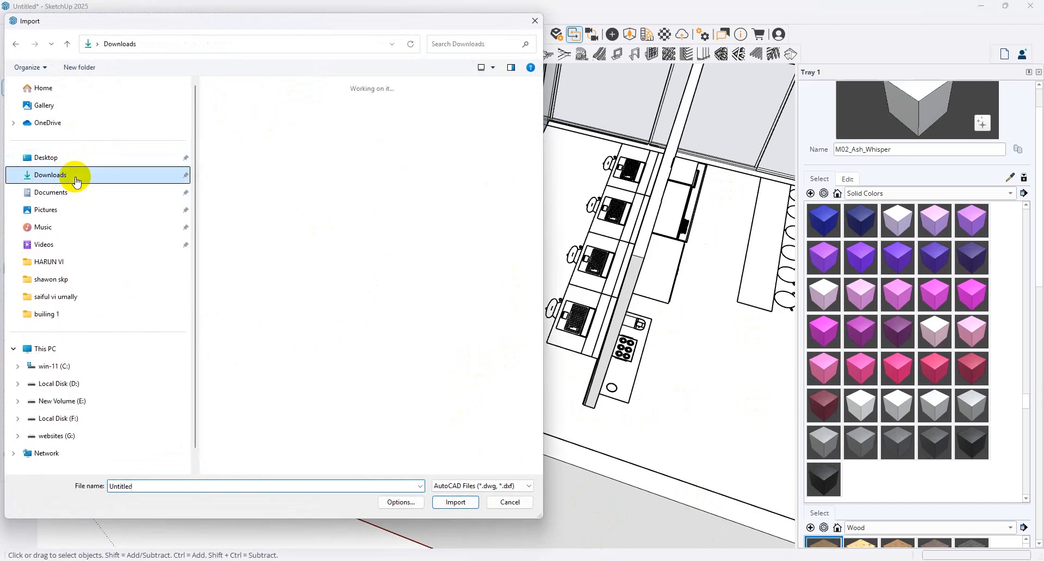
click(501, 489)
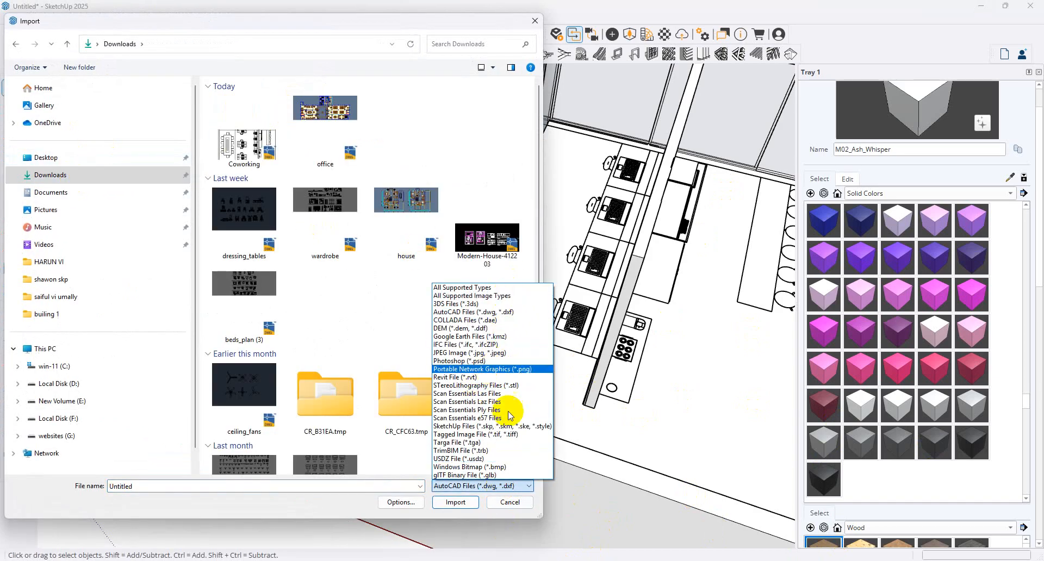
click(509, 427)
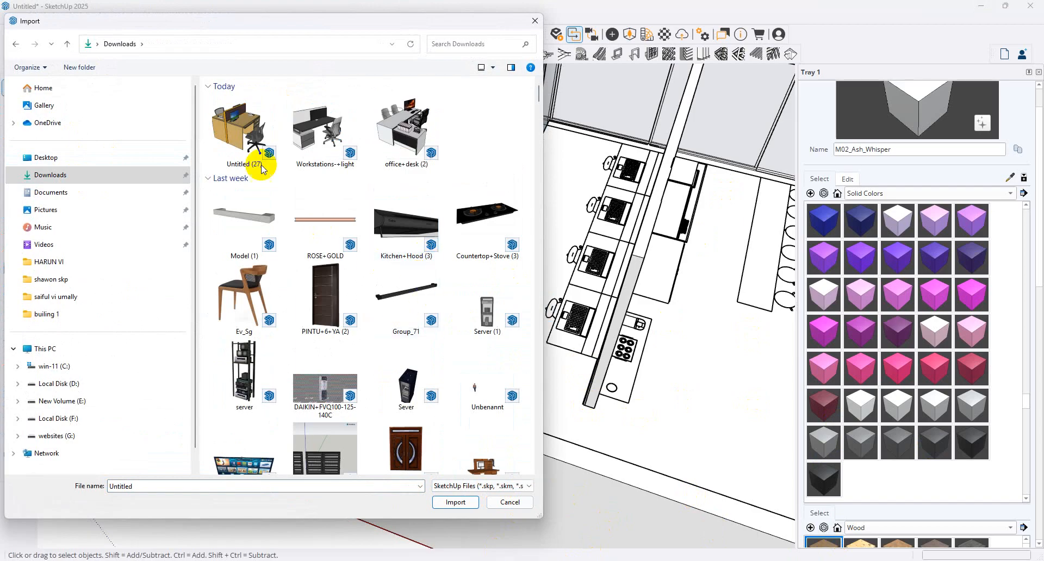
double_click(249, 147)
click(485, 337)
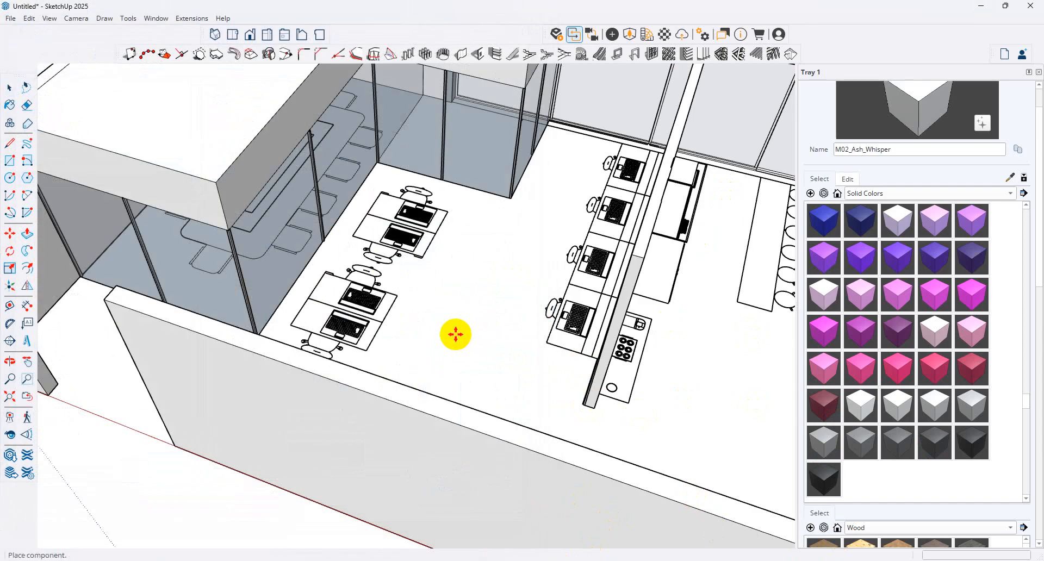
click(156, 313)
scroll(582, 263, down, 3)
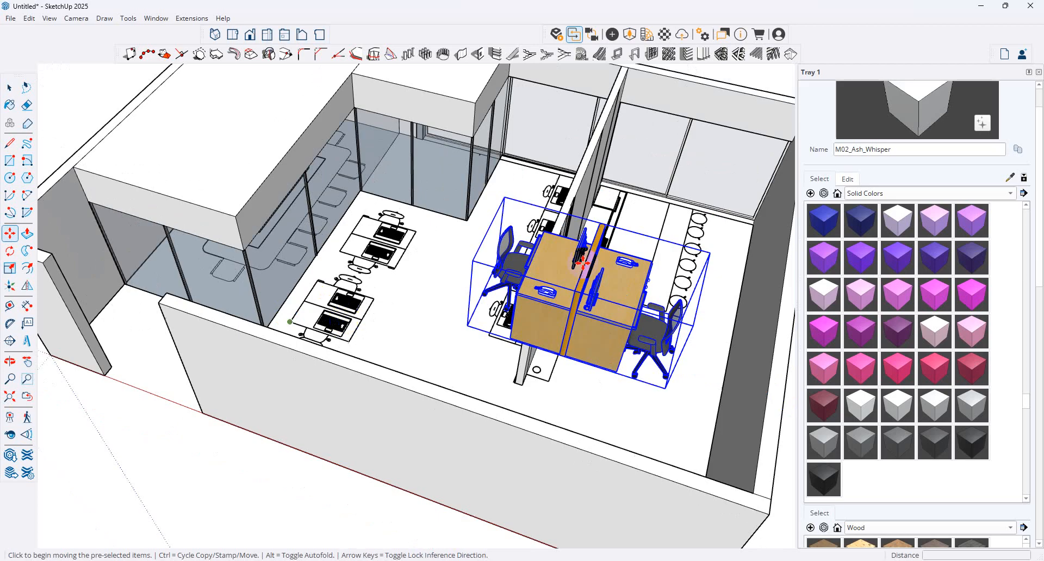
Rotate the workstation 90 degrees and move it to the paired-desk outlines beside the glass meeting room.
click(678, 277)
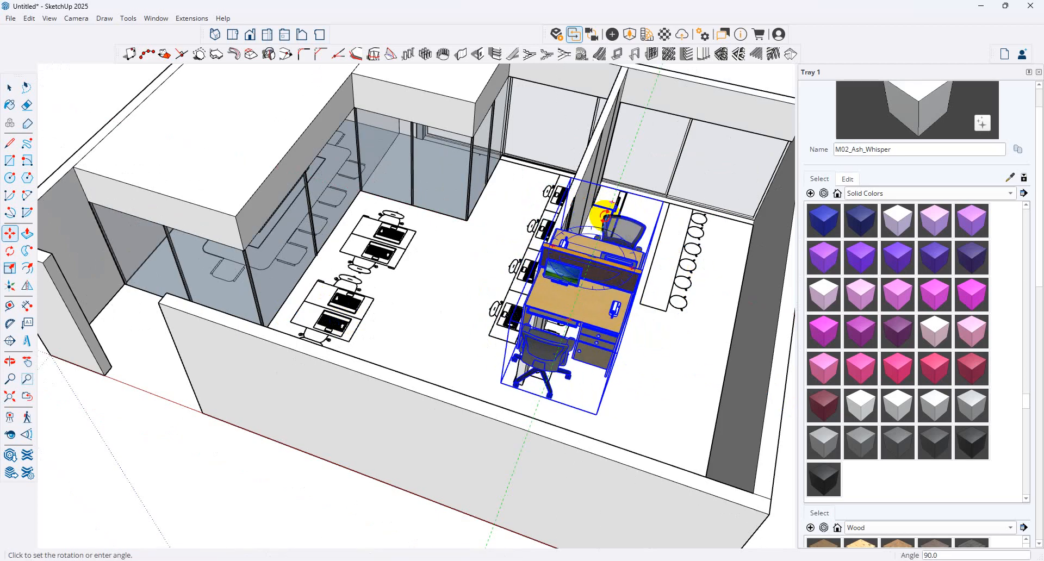
click(605, 216)
click(598, 272)
click(355, 248)
scroll(475, 297, up, 1)
middle_drag(281, 302, 205, 242)
scroll(271, 194, up, 2)
click(274, 187)
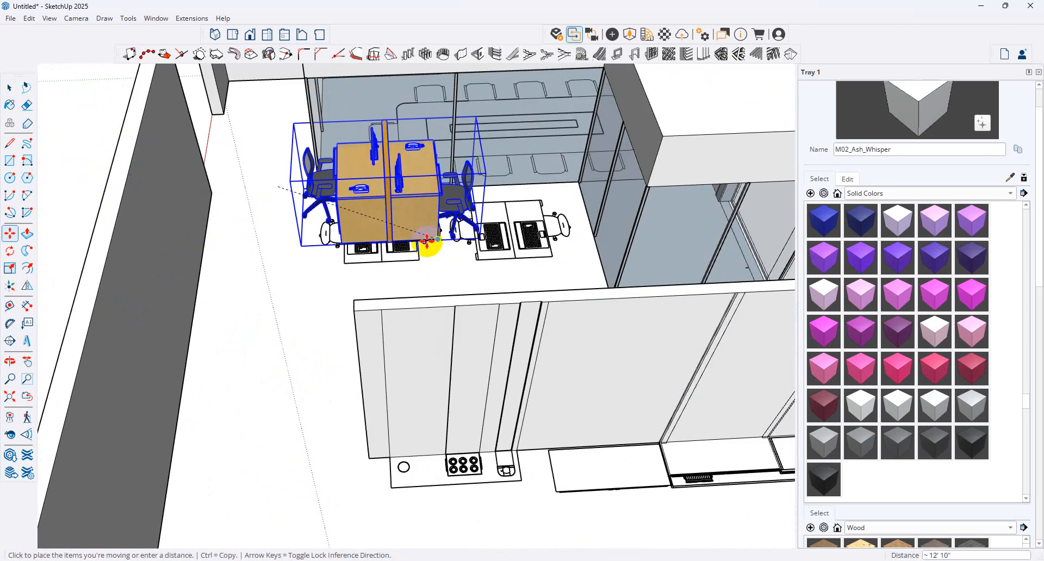
Position the workstation over the first paired-desk outline, next to the meeting room's glass wall.
middle_drag(424, 261, 325, 368)
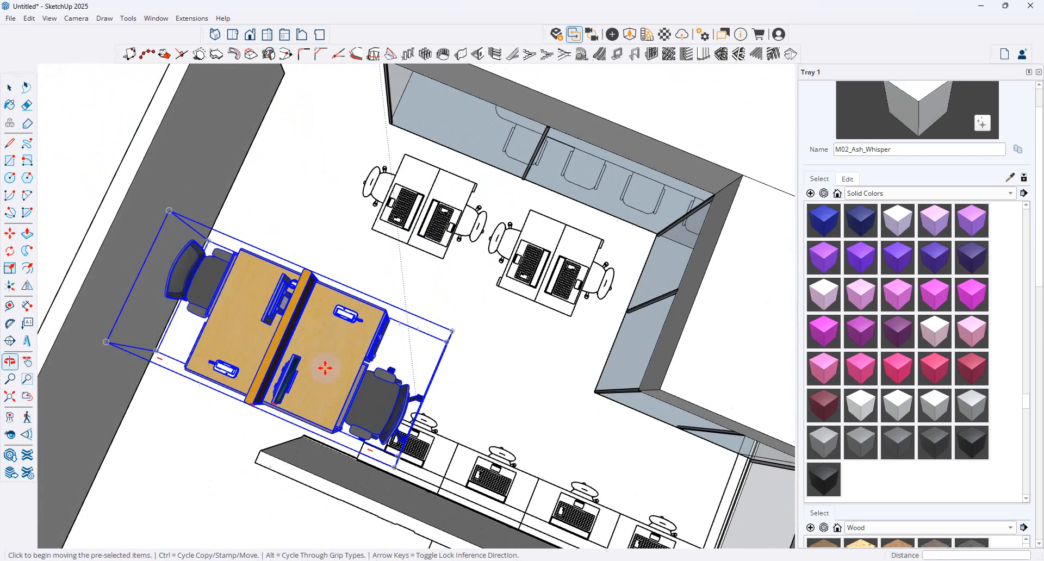
click(384, 315)
click(496, 168)
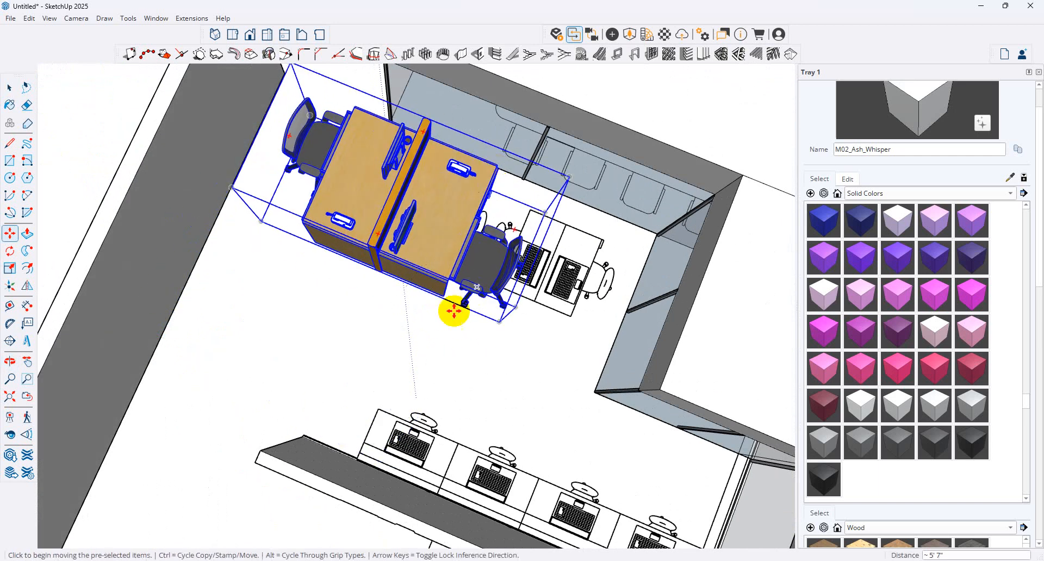
middle_drag(412, 301, 478, 186)
click(366, 164)
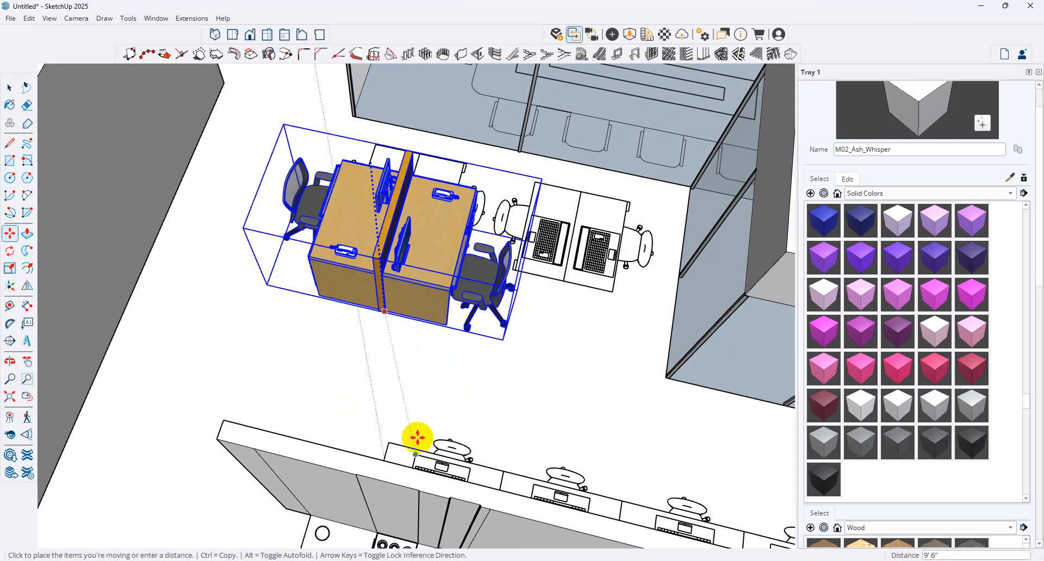
middle_drag(401, 361, 469, 363)
click(438, 339)
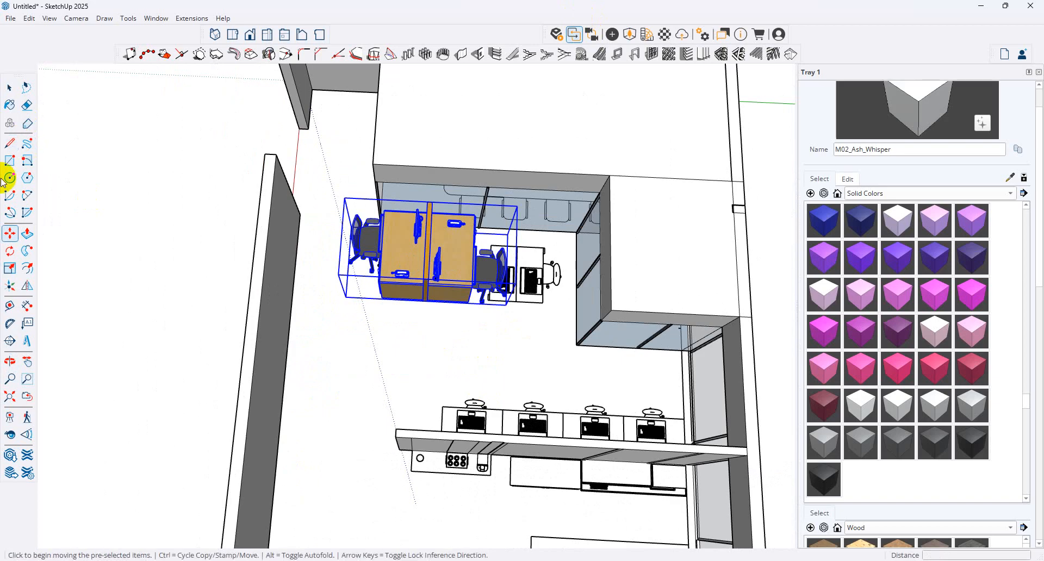
Try to draw one floor rectangle across the whole office between diagonally opposite interior corners.
click(10, 160)
scroll(341, 101, down, 2)
click(325, 98)
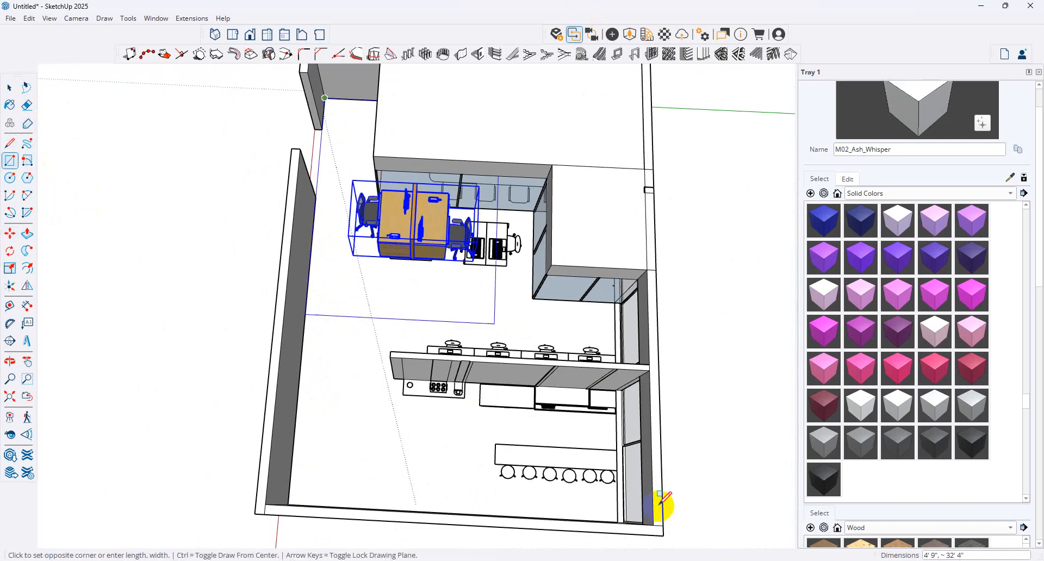
scroll(623, 497, up, 3)
scroll(639, 475, up, 2)
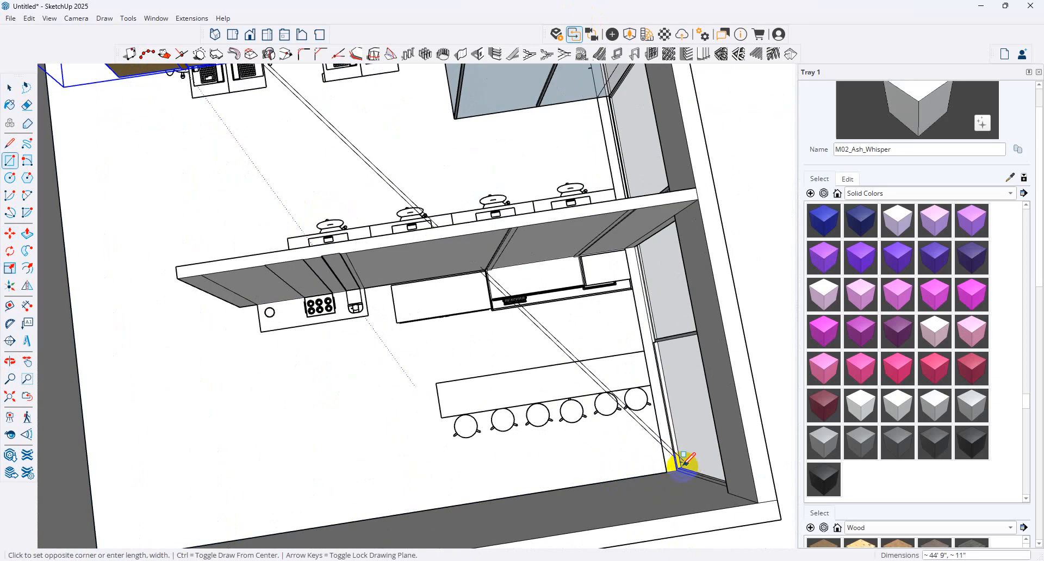
click(674, 469)
scroll(452, 425, down, 2)
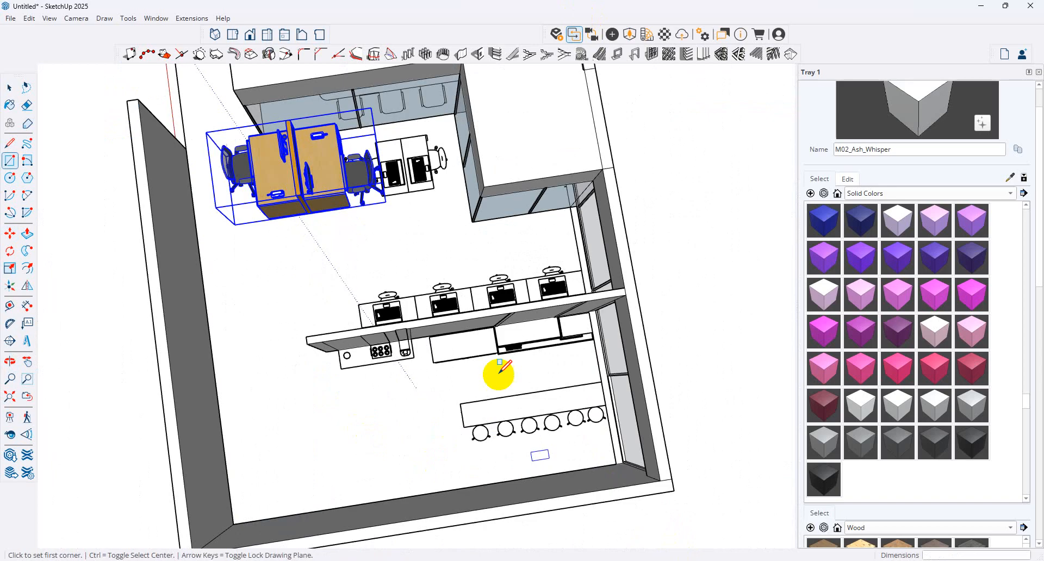
From below, draw floor rectangles about 10' 1" by 5' 7" at the meeting room entrance and 7' 11" by 19' 3" under the paired desks.
mouse_move(386, 261)
middle_down()
mouse_move(818, 1)
mouse_move(869, 6)
middle_up()
mouse_move(470, 451)
middle_down()
mouse_move(458, 197)
mouse_move(470, 3)
mouse_move(443, 52)
middle_up()
scroll(536, 244, down, 2)
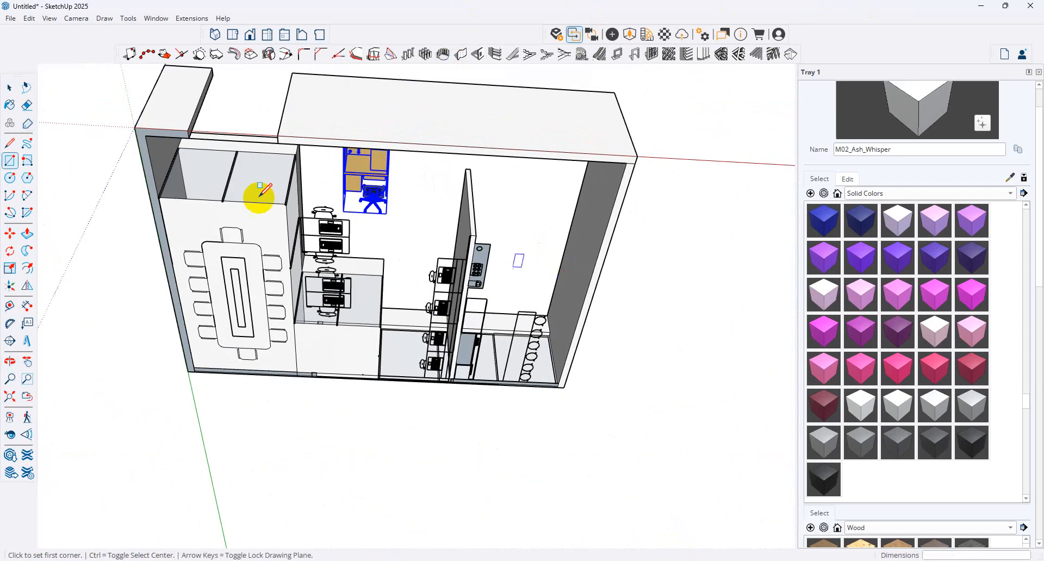
click(286, 204)
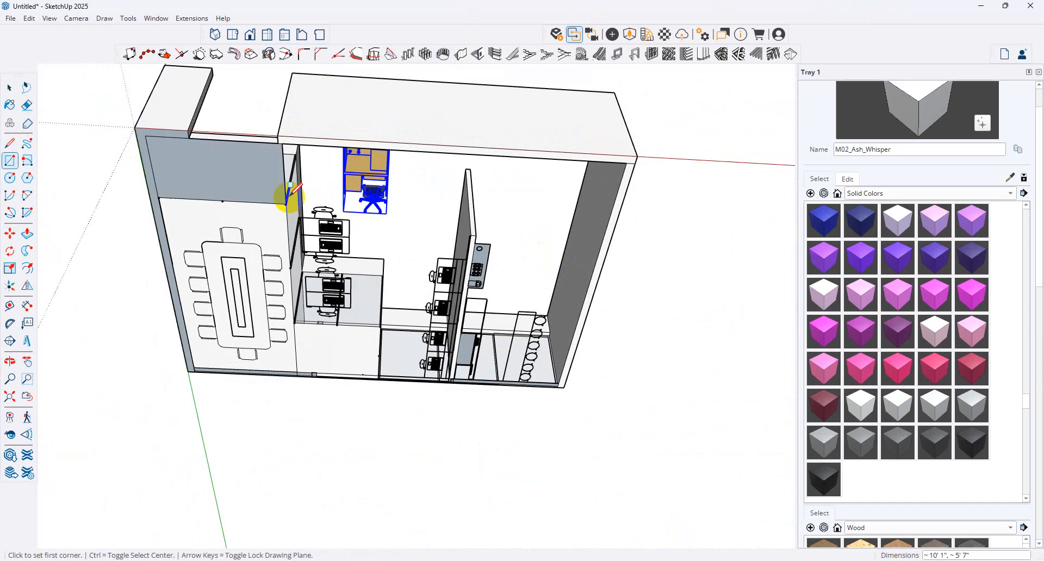
click(381, 327)
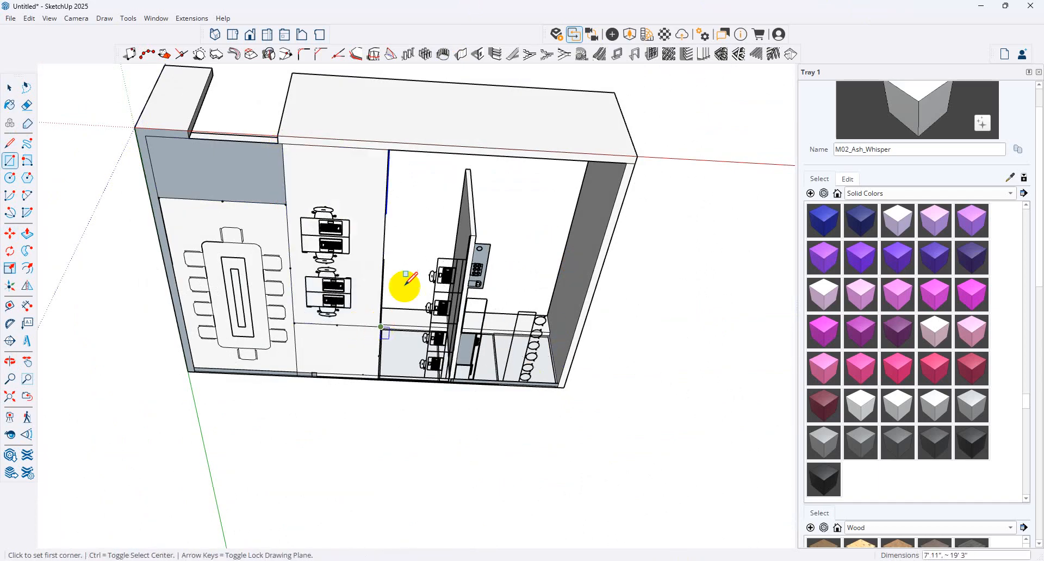
Draw floor rectangles across the open office and kitchen areas, with an overall size of about 26' 3" by 18' 1".
click(389, 149)
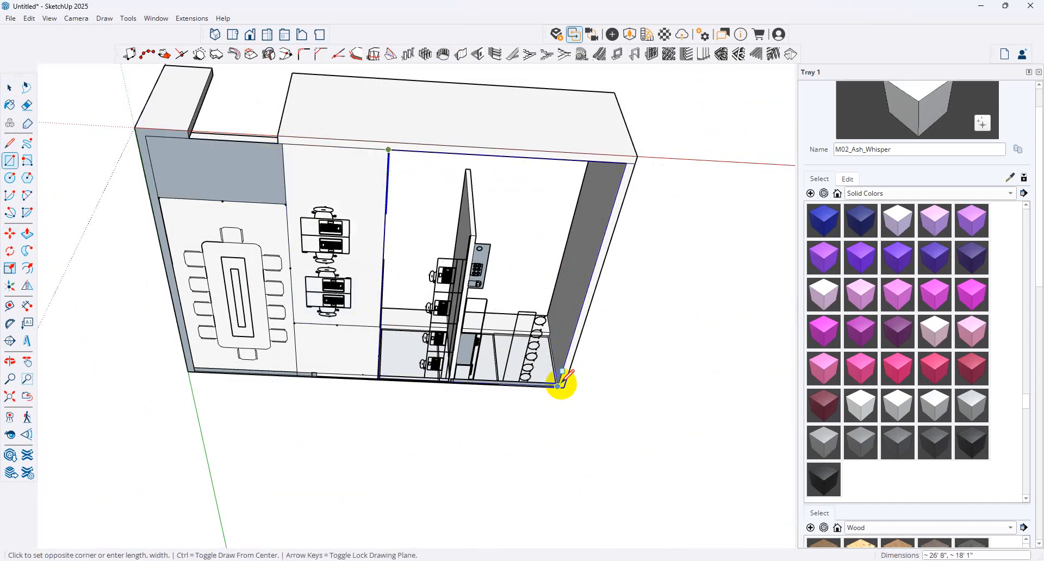
click(558, 384)
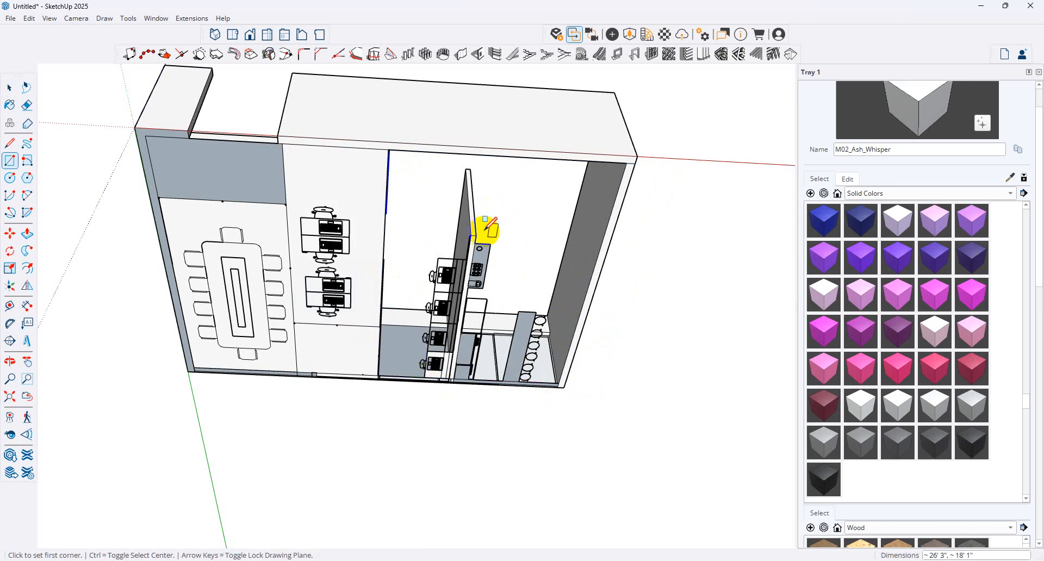
click(389, 150)
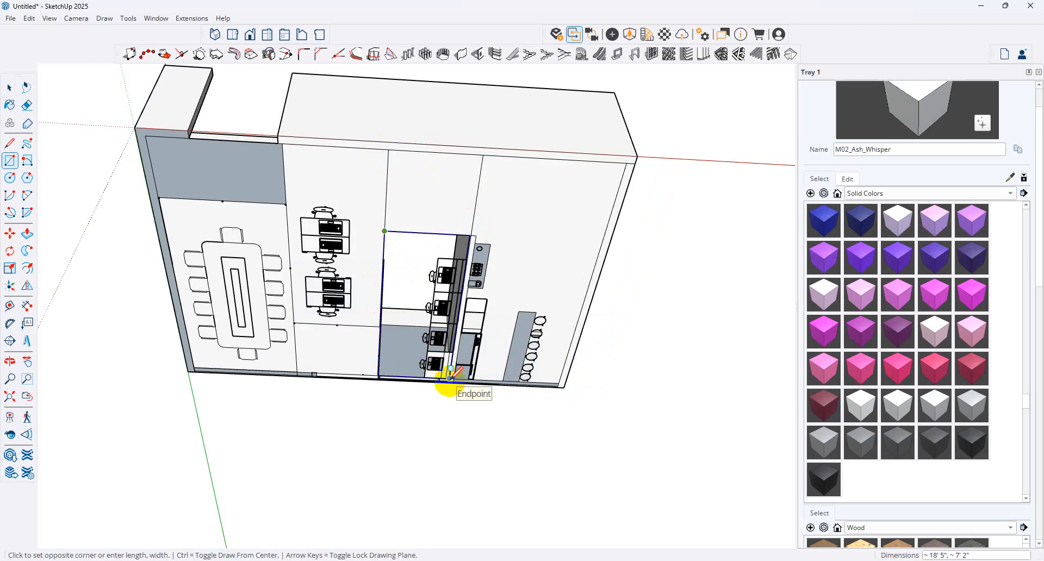
Try to close the remaining floor opening by the single-desk row with a rectangle about 18' 5" by 7'.
scroll(457, 385, up, 4)
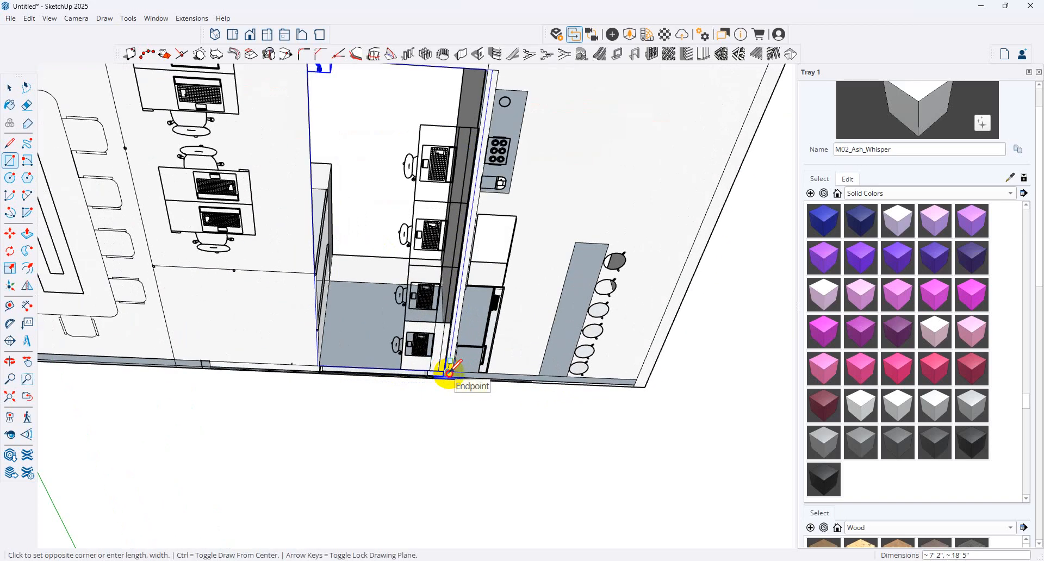
click(449, 373)
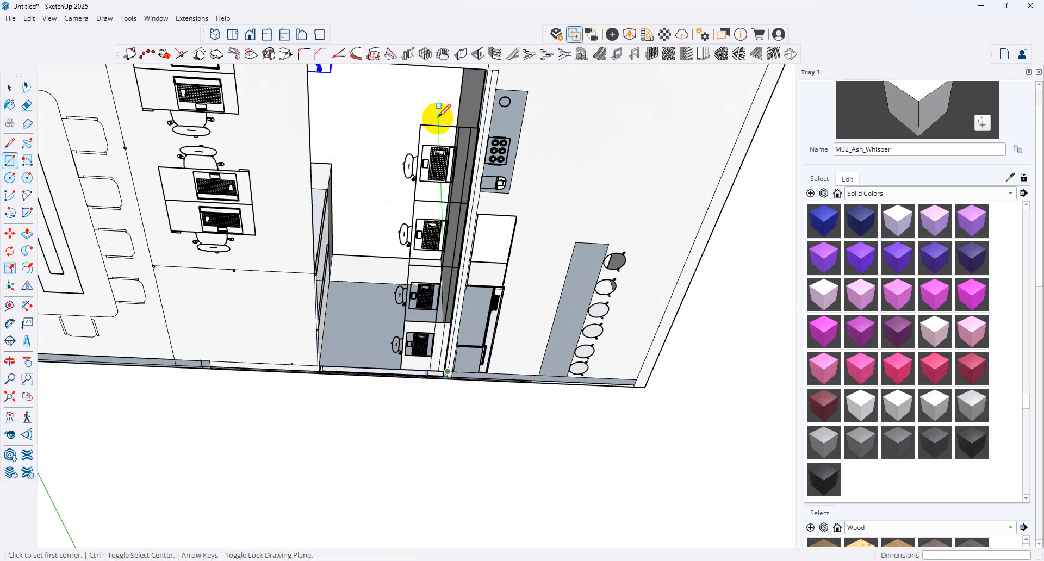
click(319, 367)
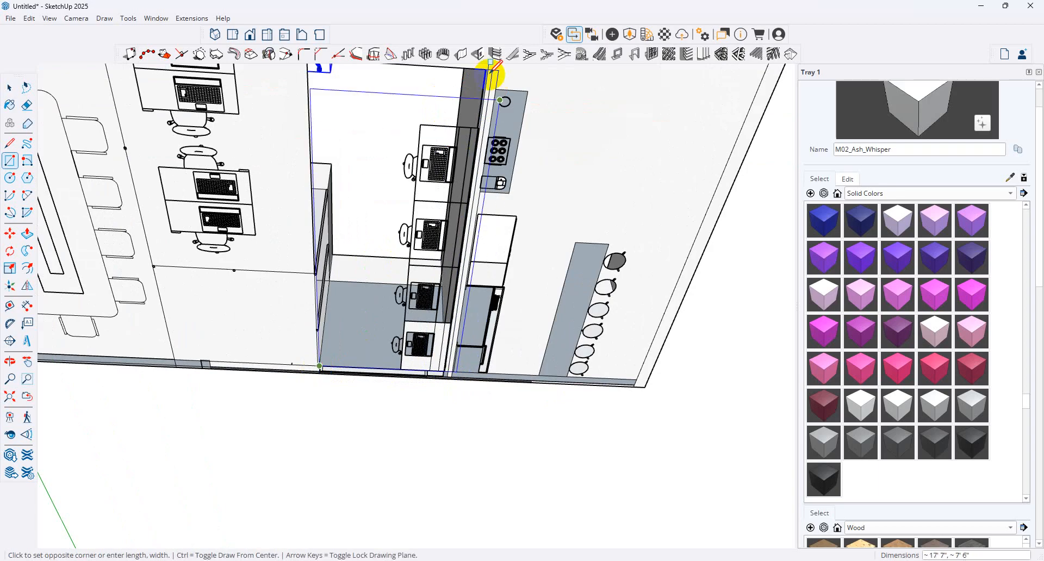
click(486, 70)
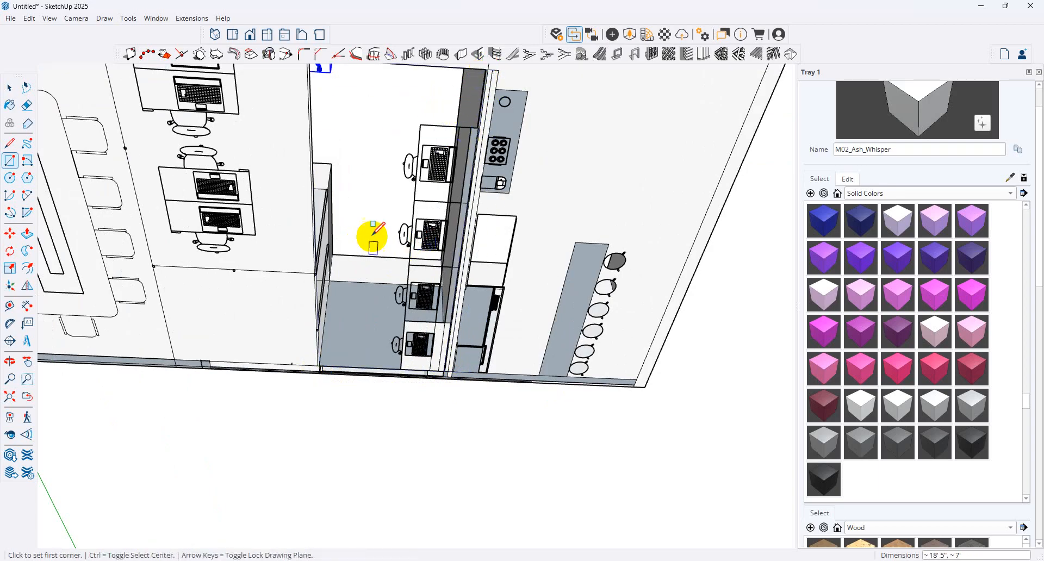
Move the inner edge of the floor opening about 18' 5" to the outer wall to close the gap.
scroll(424, 298, down, 3)
click(9, 87)
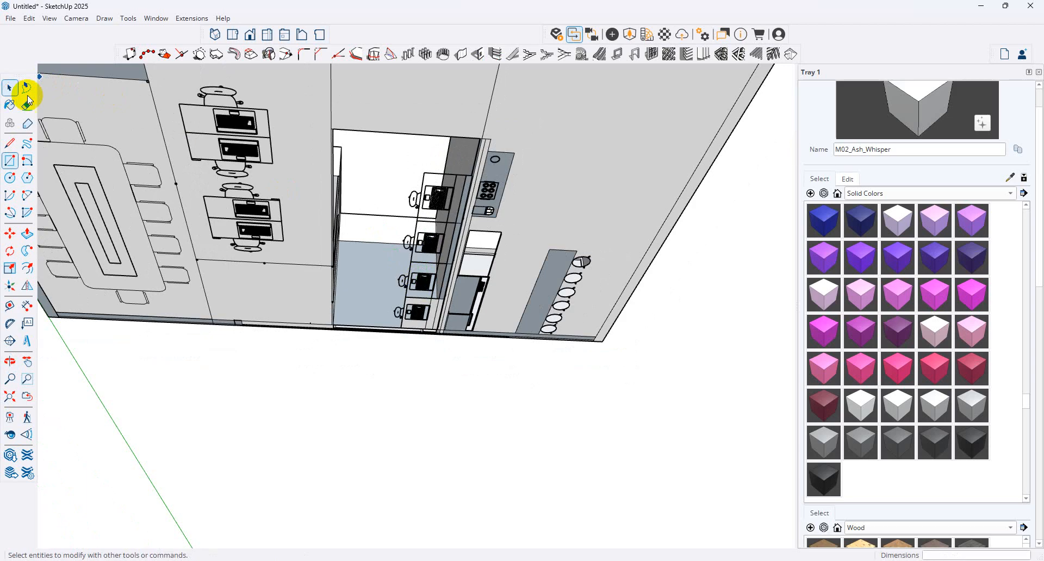
click(10, 232)
click(352, 133)
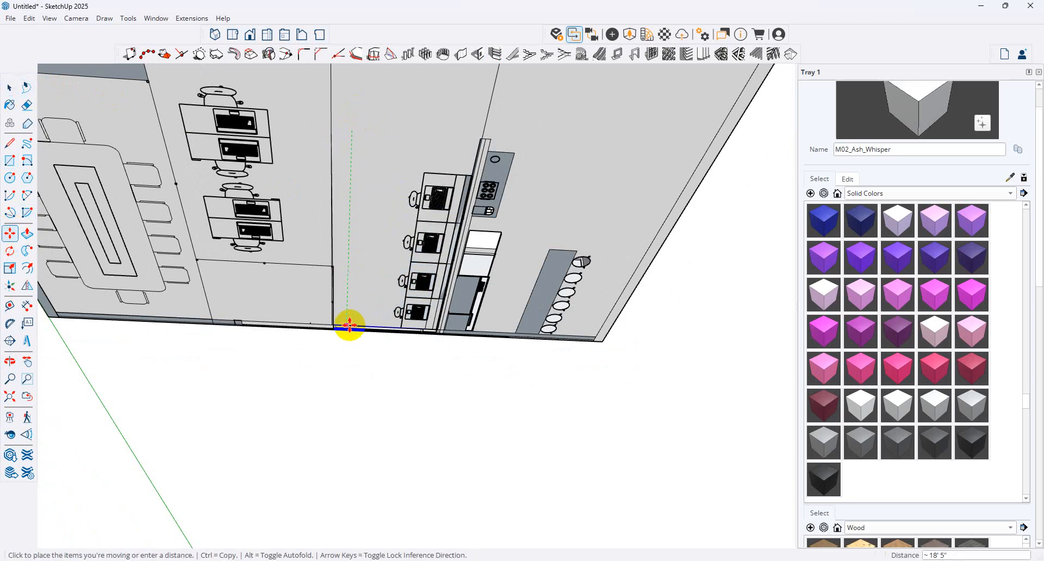
click(349, 327)
Select the workstation above the new floor and shift it relative to its paired-desk outline.
middle_drag(373, 217, 333, 347)
scroll(334, 347, up, 4)
click(10, 89)
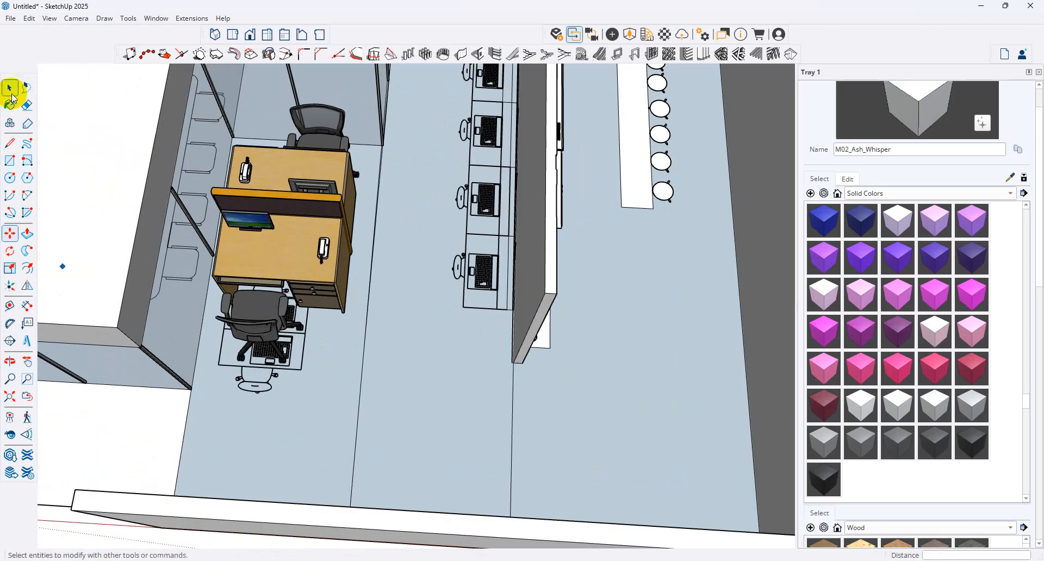
click(353, 324)
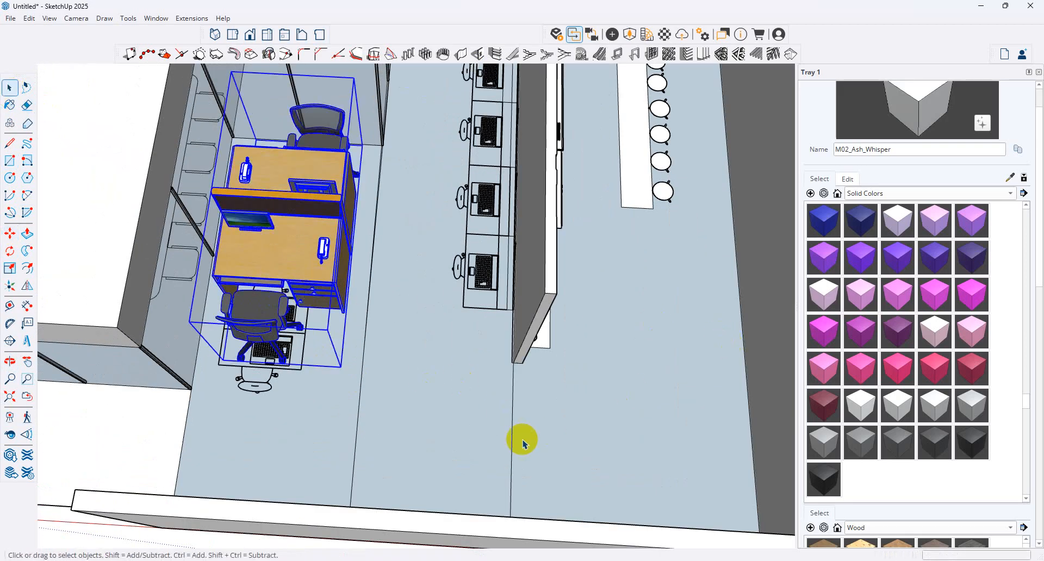
click(358, 439)
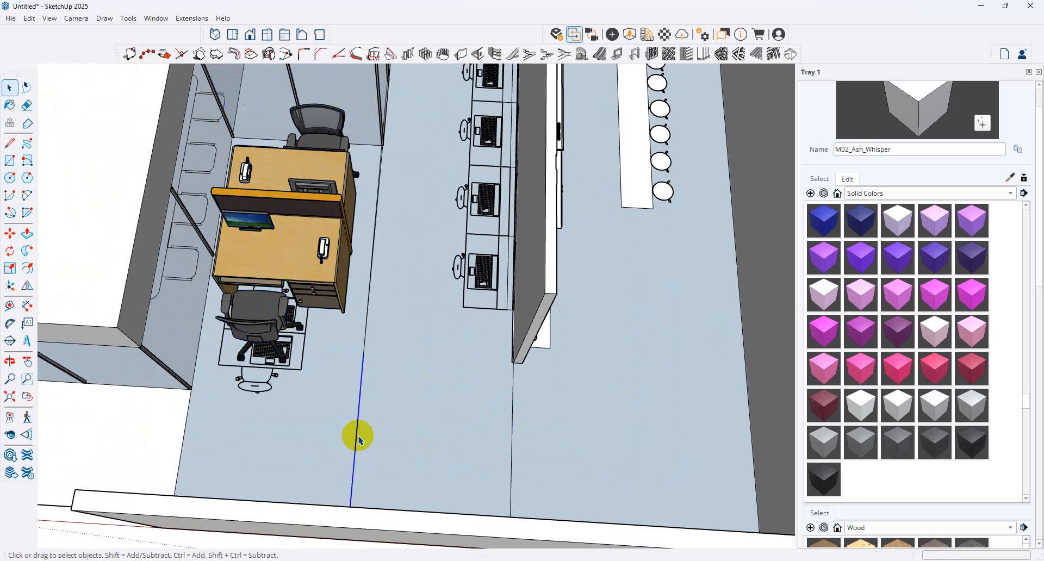
click(303, 380)
click(11, 251)
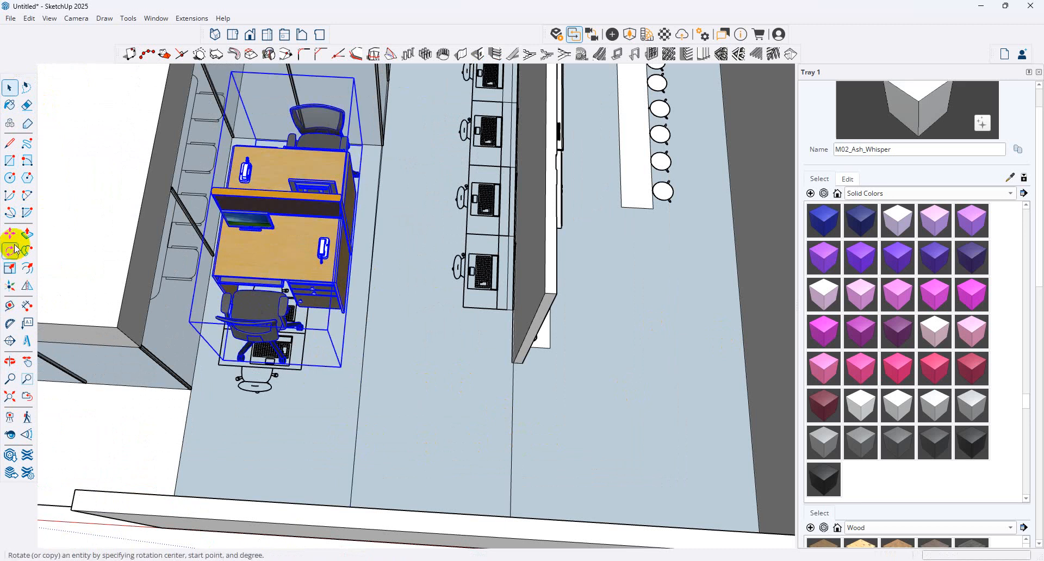
click(247, 415)
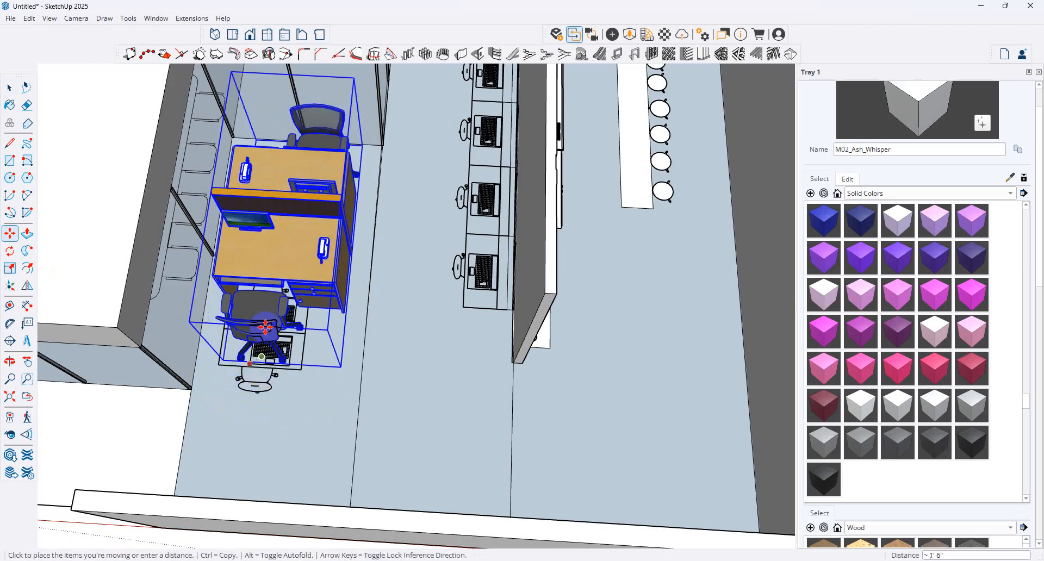
click(291, 413)
middle_drag(291, 413, 282, 173)
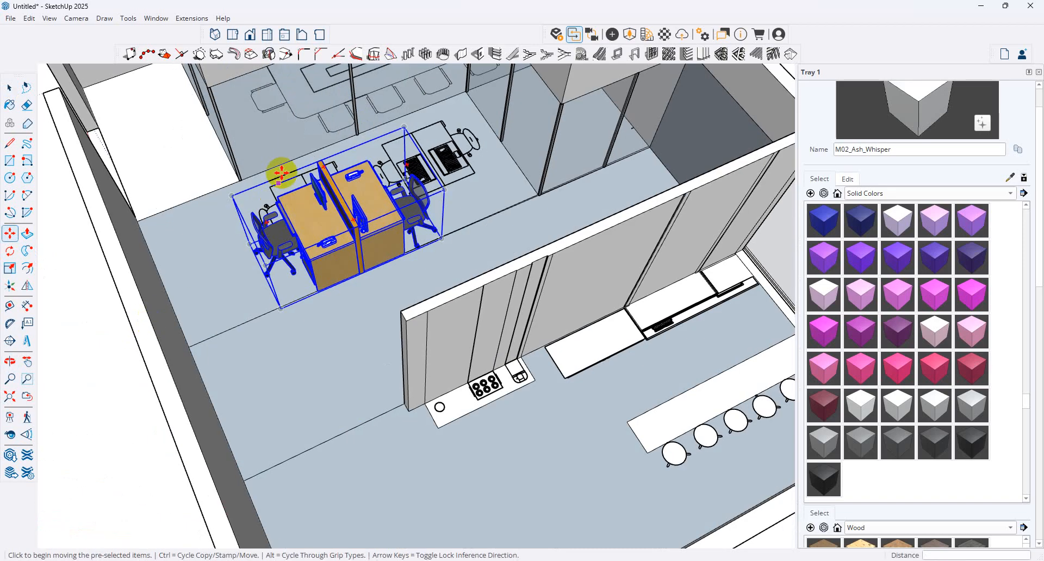
Align the base of the workstation's central partition with the middle of the desk outline's edge, finishing with a move of about 7".
scroll(350, 261, up, 3)
click(389, 354)
scroll(373, 233, up, 3)
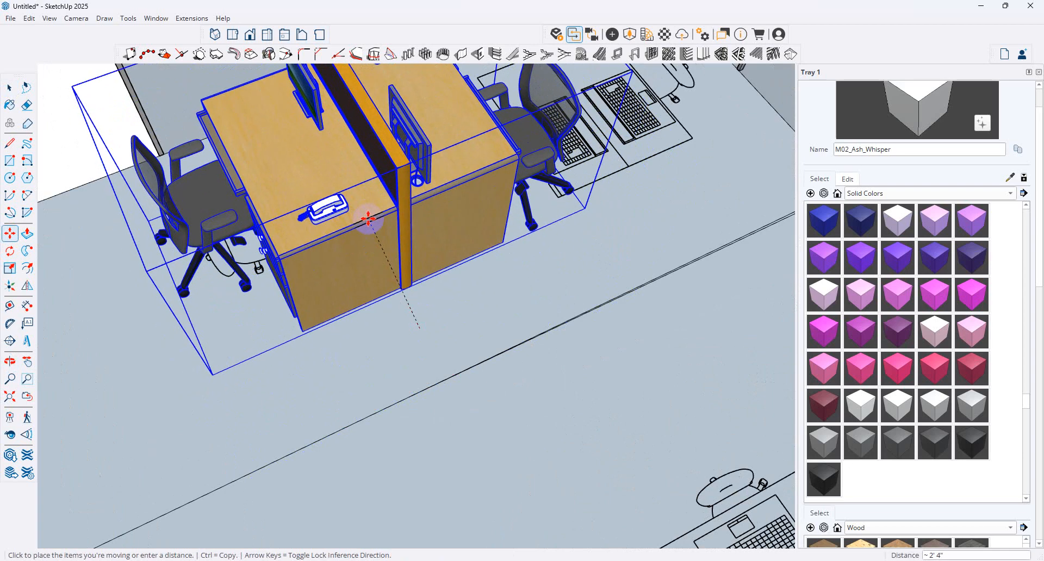
click(415, 289)
middle_drag(415, 289, 429, 212)
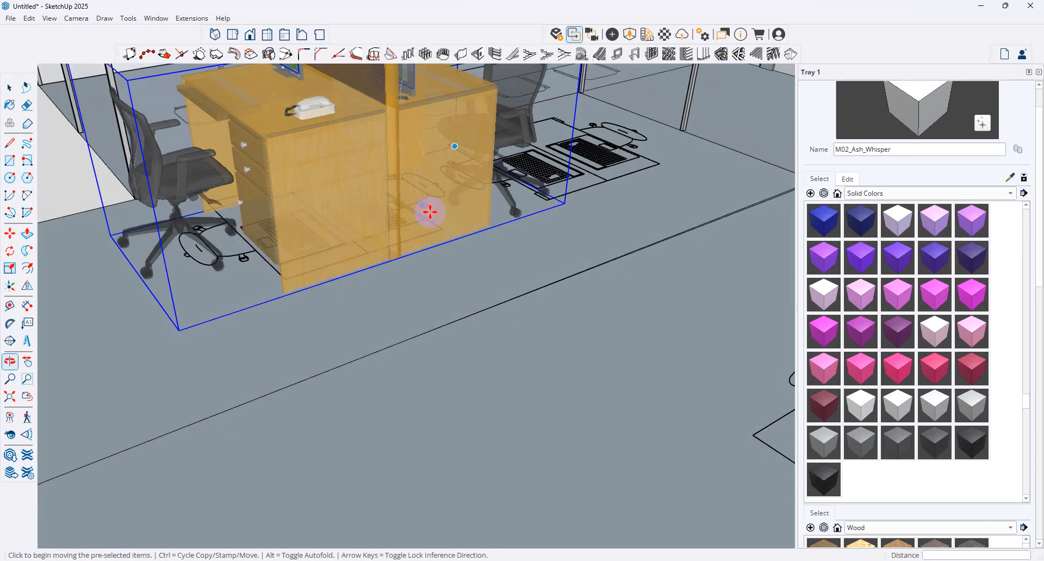
click(347, 278)
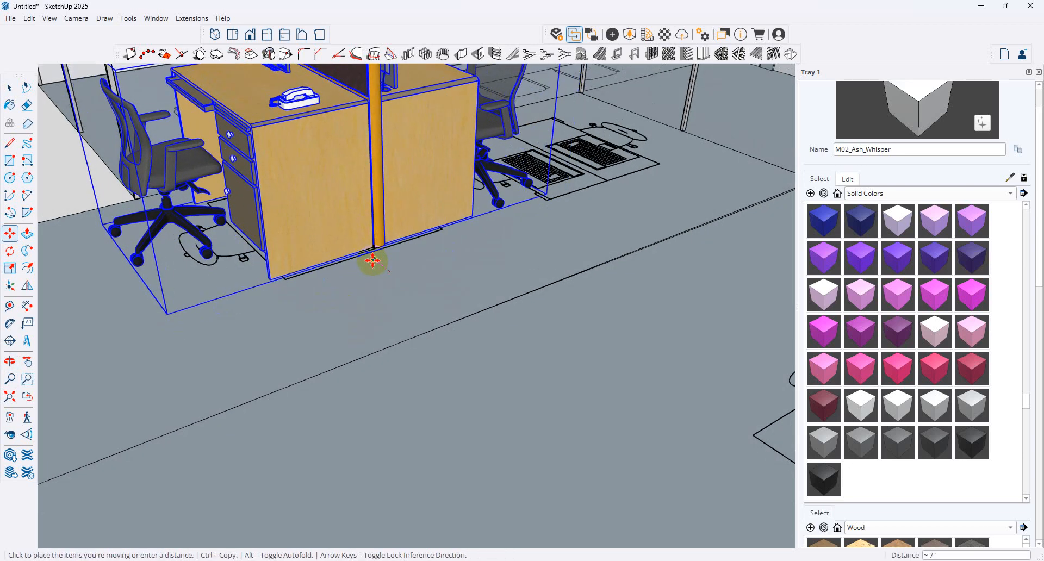
click(372, 261)
middle_drag(373, 261, 517, 201)
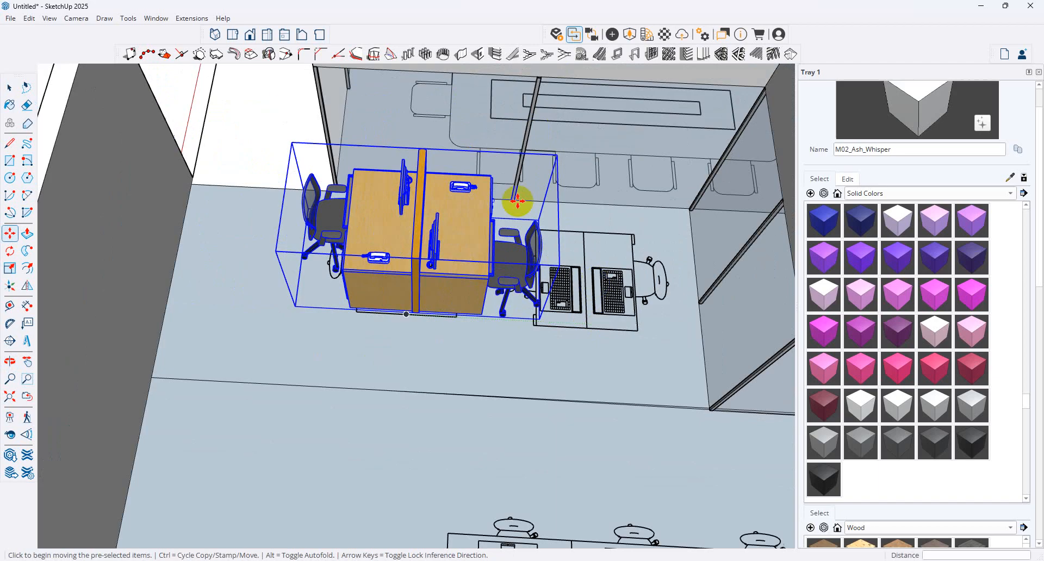
Inside the workstation, narrow the paired desk unit along the red axis to 0.80 from one side and about 0.91 from the other.
key(space)
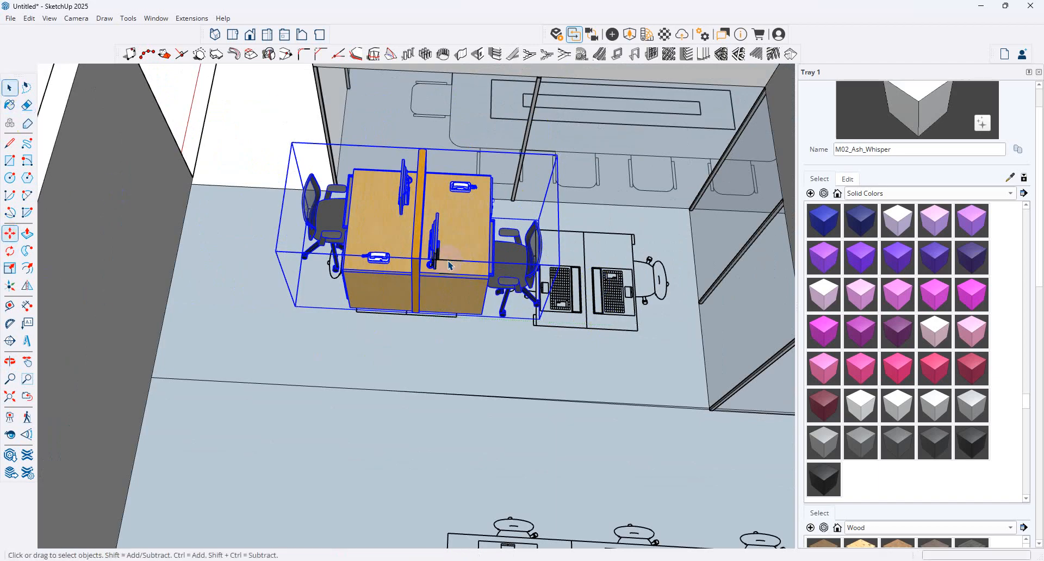
double_click(449, 266)
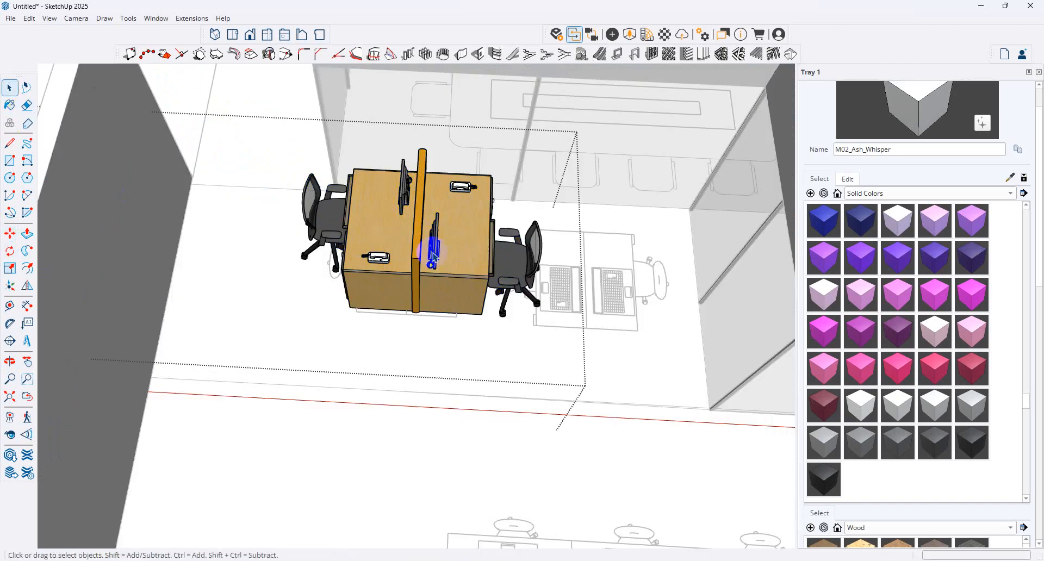
double_click(481, 245)
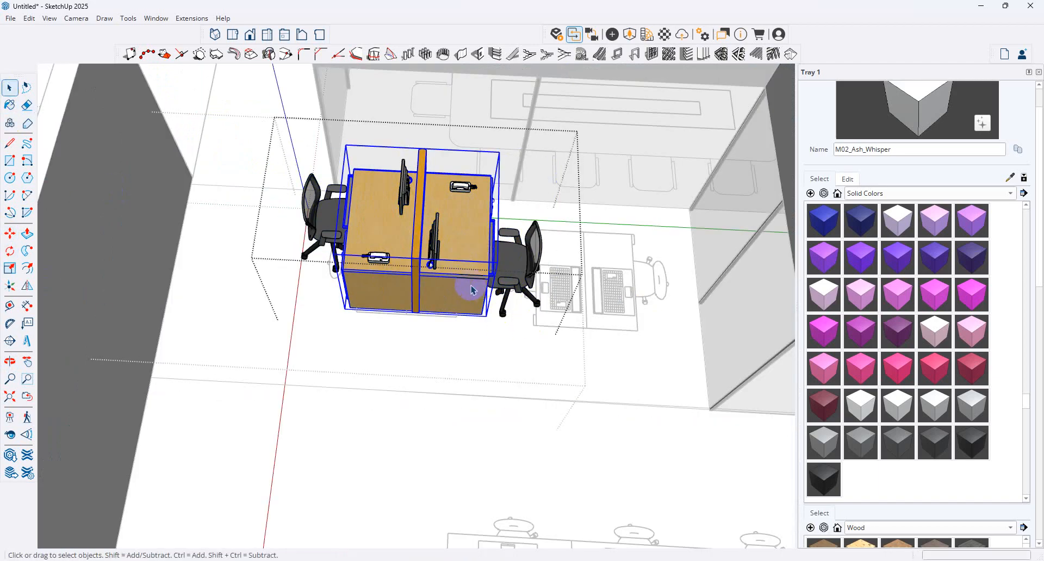
click(9, 268)
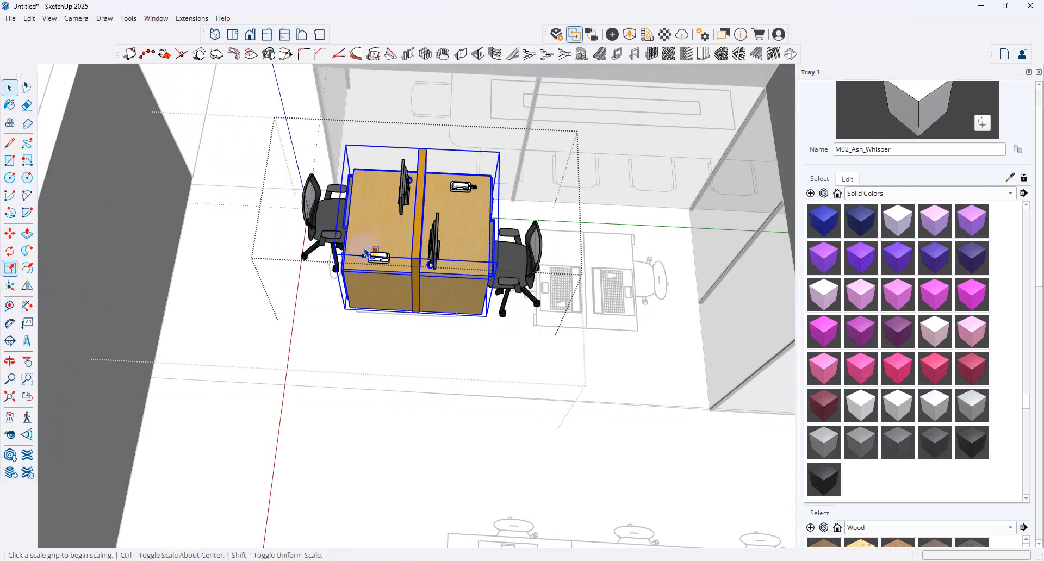
click(493, 238)
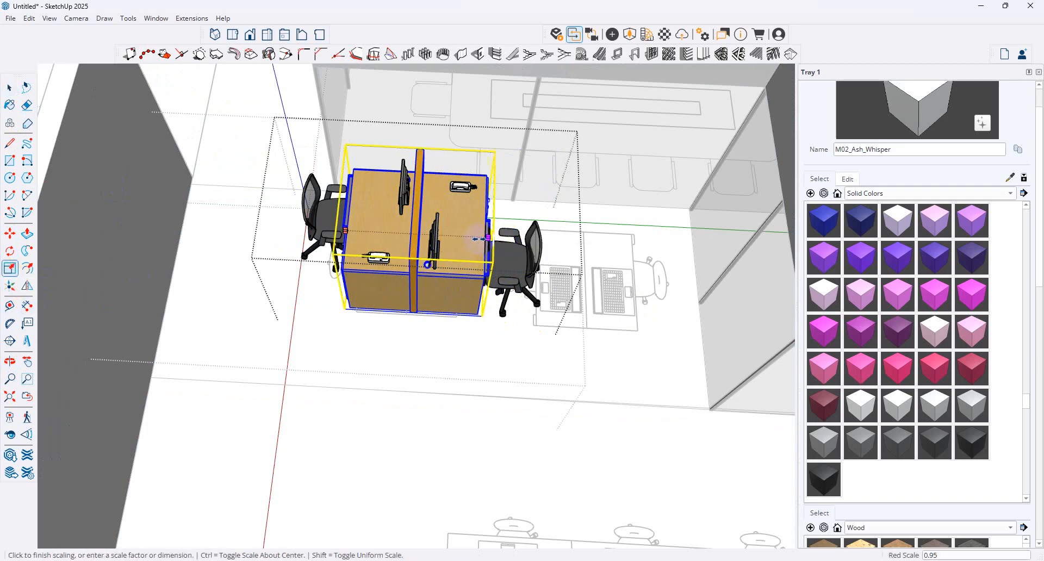
click(462, 241)
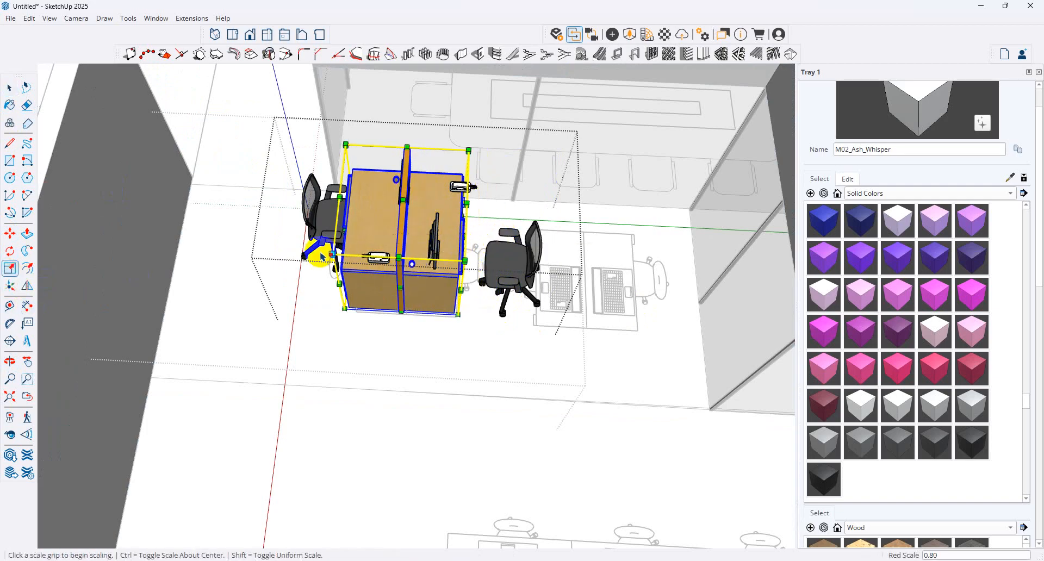
click(344, 227)
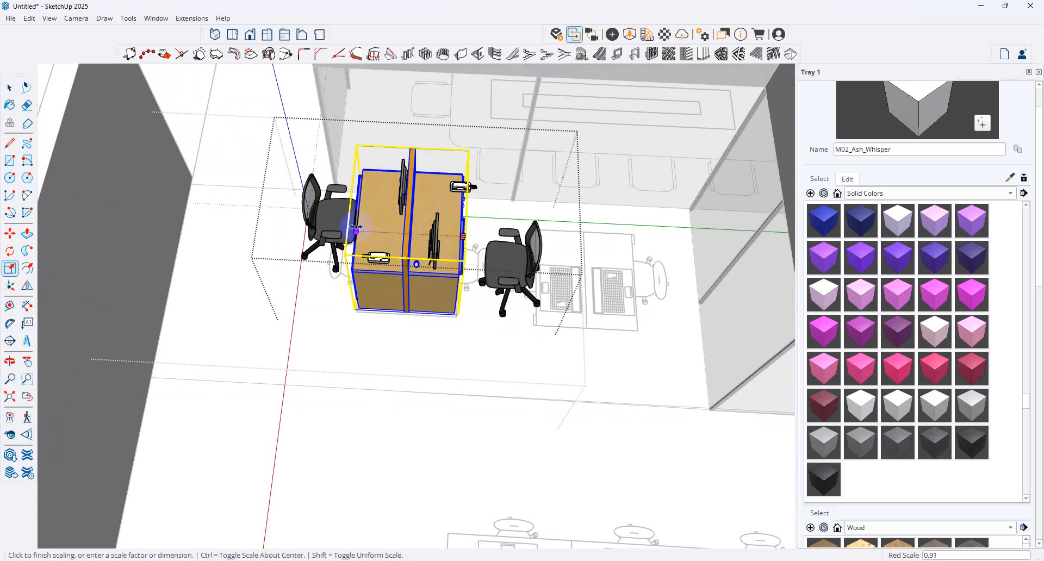
click(351, 230)
Move the chair left away from the narrowed desk about 1' 5" back to the desk edge.
click(7, 84)
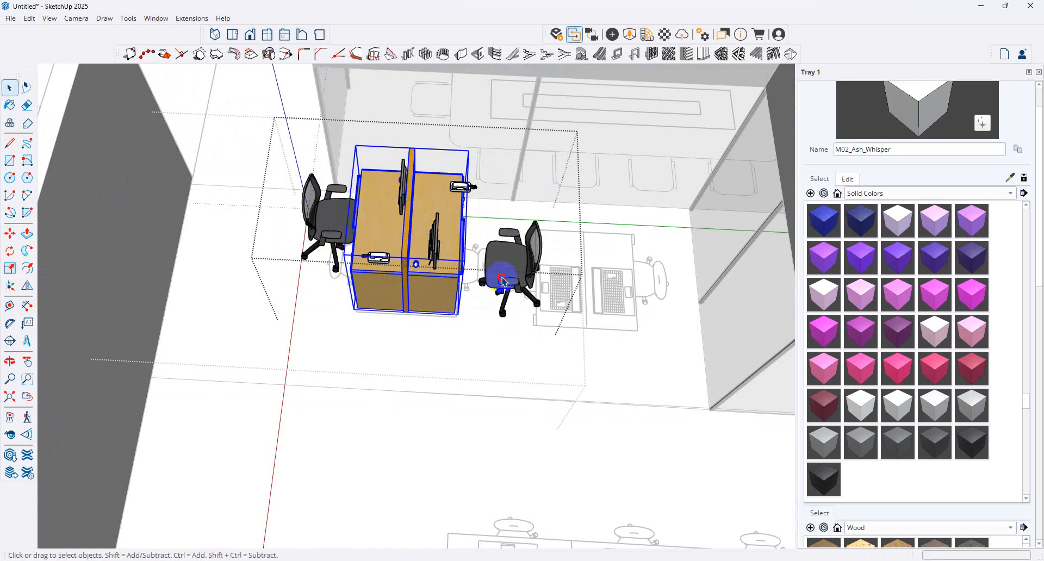
click(525, 291)
click(10, 234)
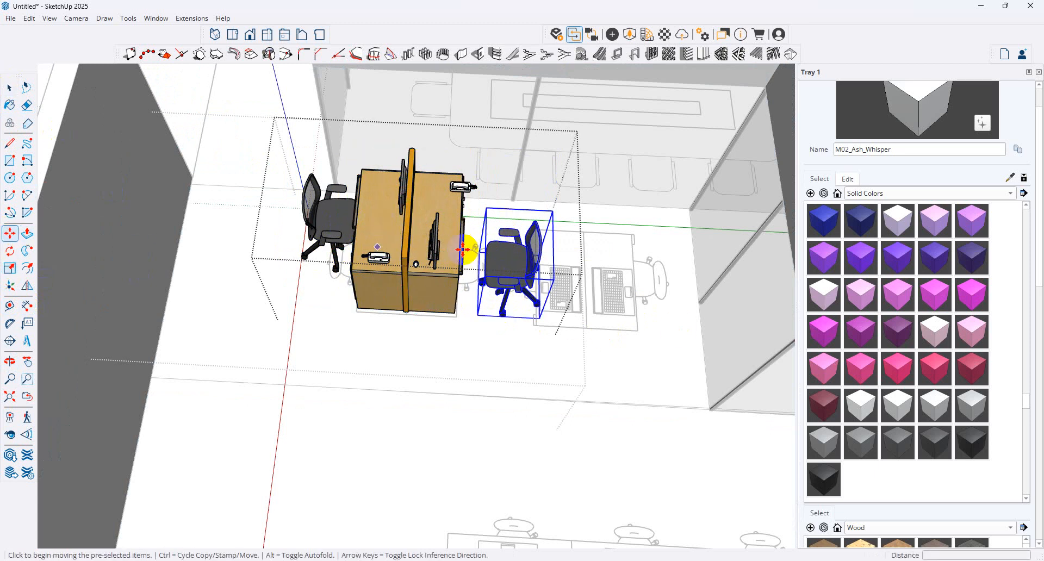
click(493, 259)
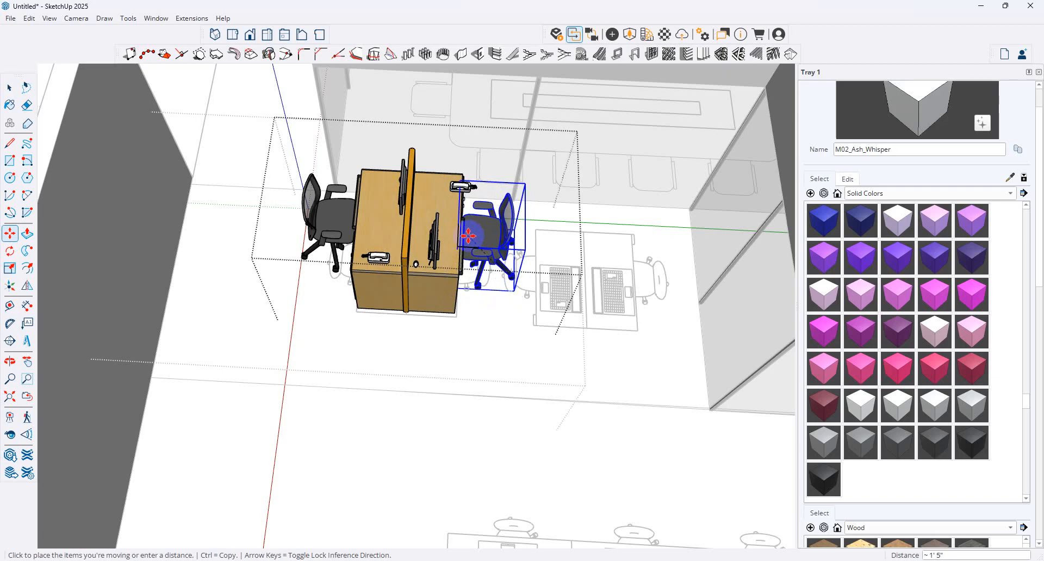
click(479, 234)
Fine-tune the same chair's position at its desk opening with moves of about 4" and 7".
middle_drag(527, 263, 489, 311)
click(490, 312)
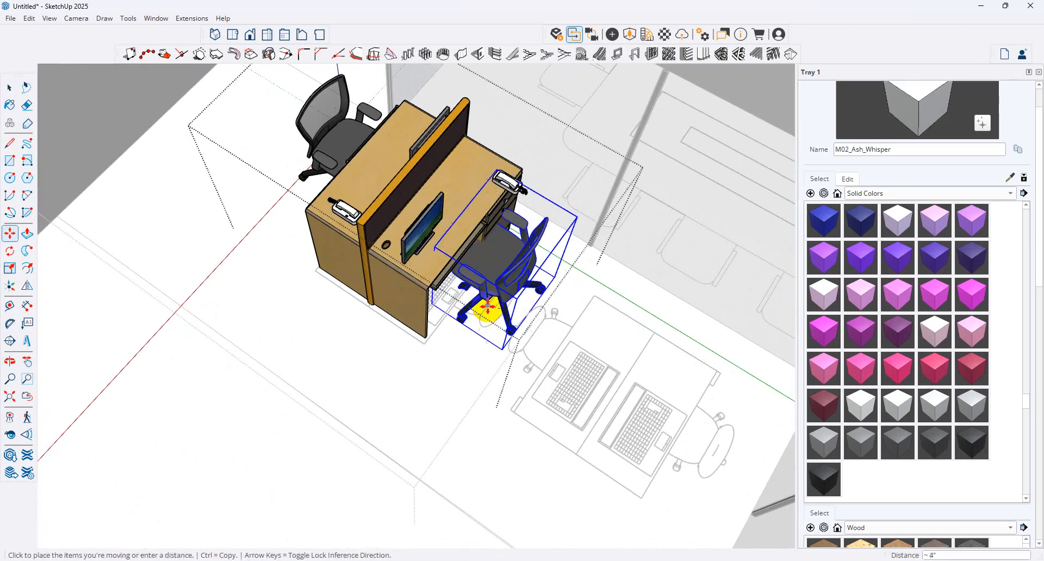
click(476, 310)
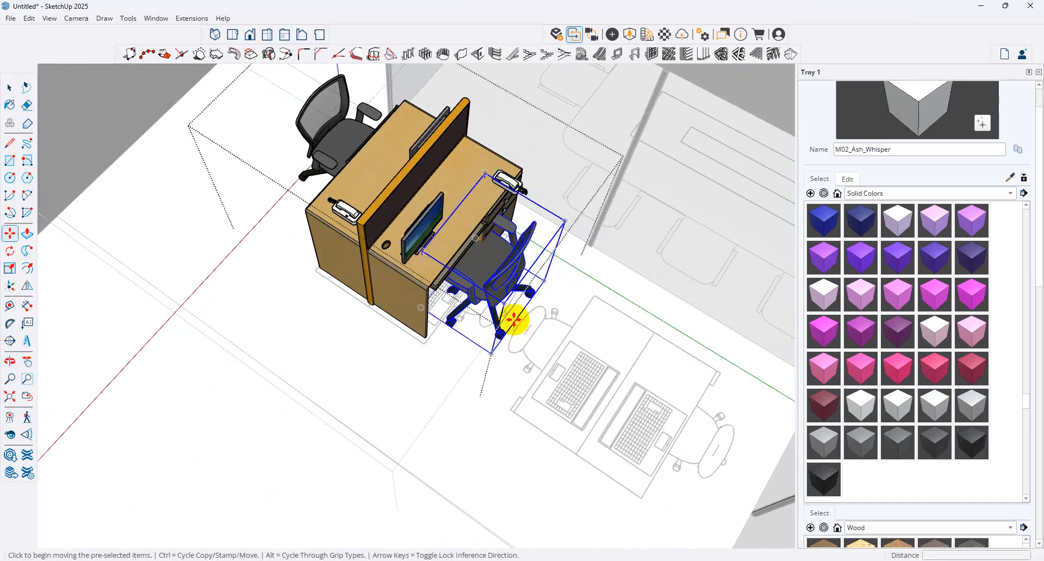
click(508, 319)
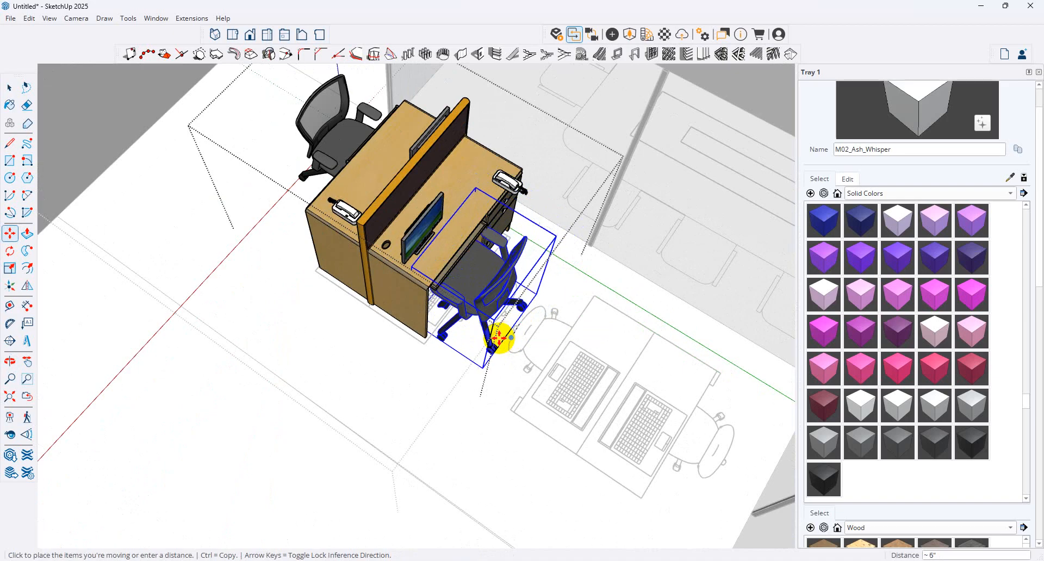
click(501, 336)
Move the overhanging phone about 9" back onto the narrowed desktop and leave the workstation's group editing.
click(10, 87)
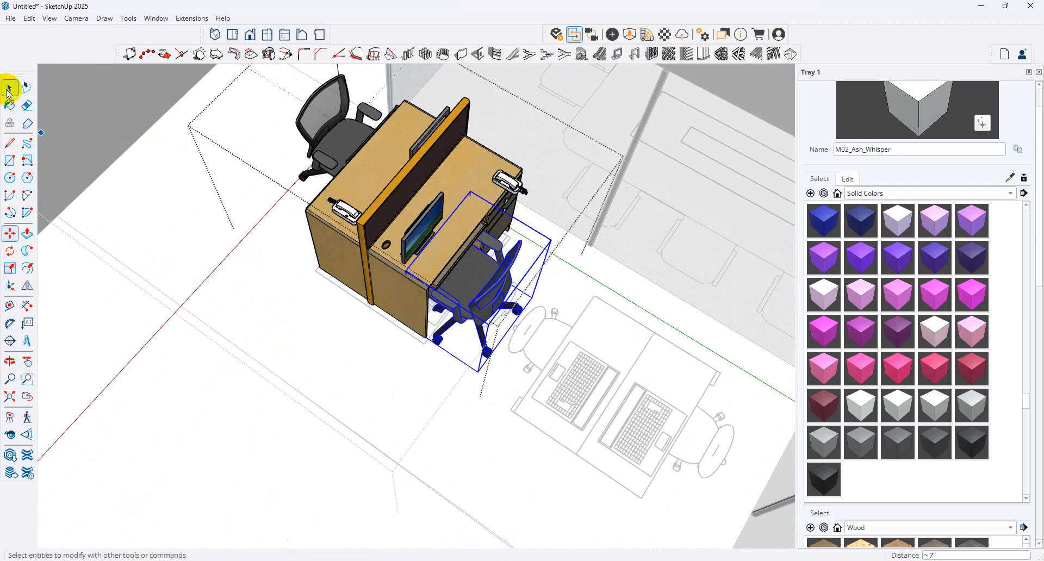
click(511, 201)
double_click(508, 186)
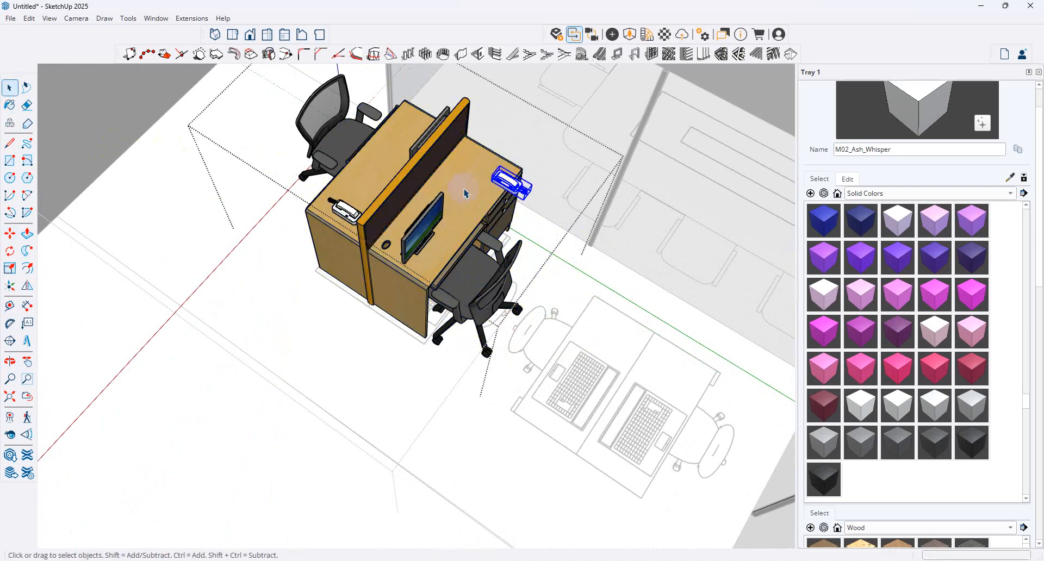
click(10, 233)
click(507, 192)
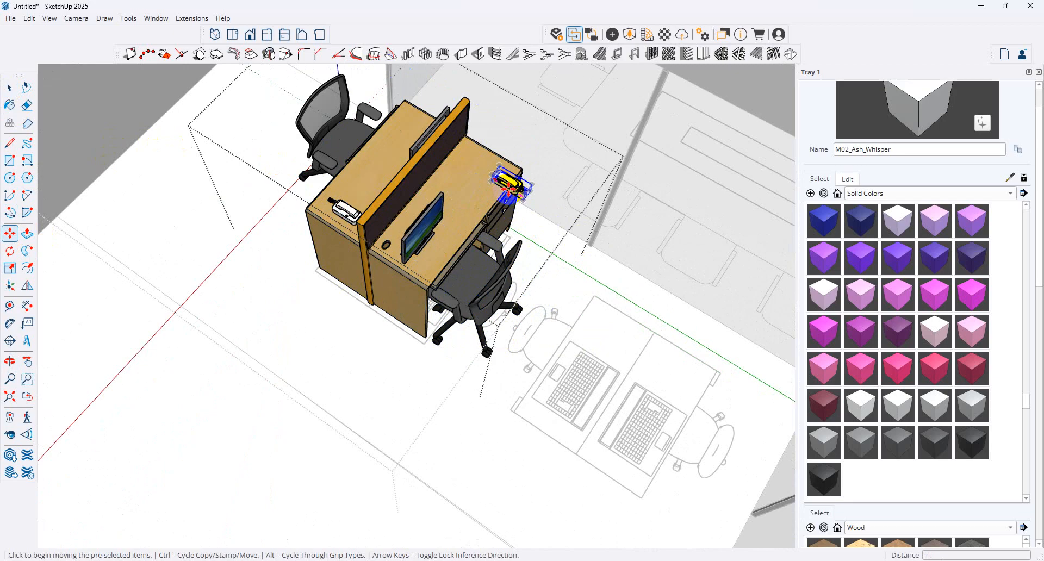
key(Escape)
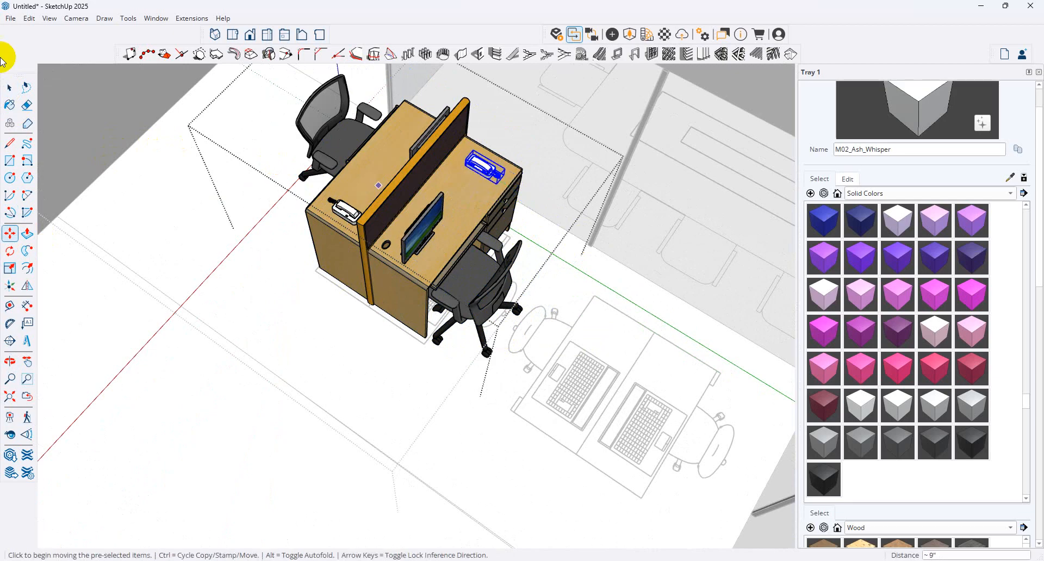
click(10, 87)
click(306, 379)
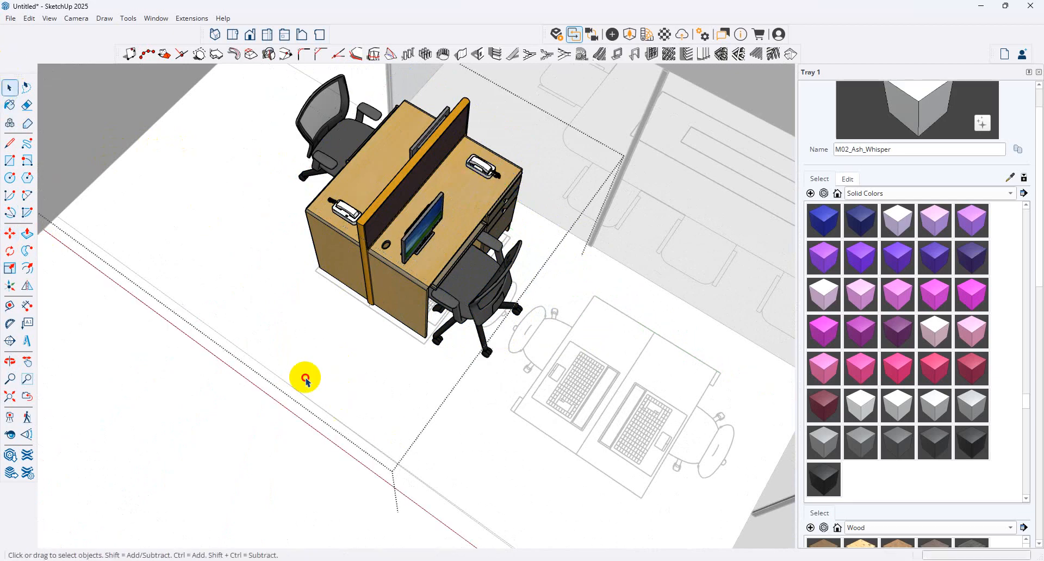
click(242, 488)
Copy the whole workstation about 7' 1" onto the neighbouring paired-desk outline, matching the corners of the desk outlines.
middle_drag(193, 417, 400, 261)
click(399, 264)
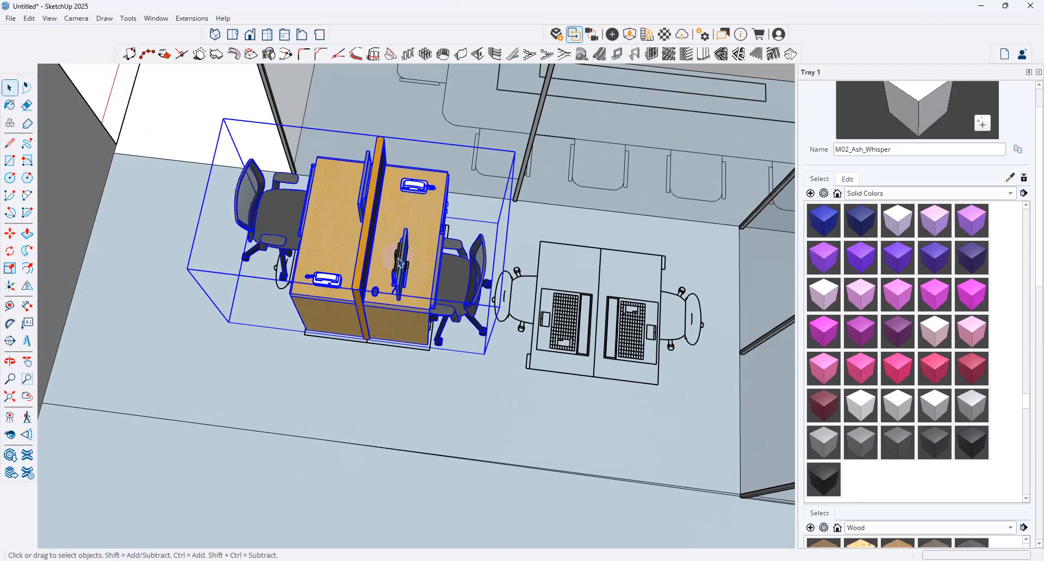
click(9, 234)
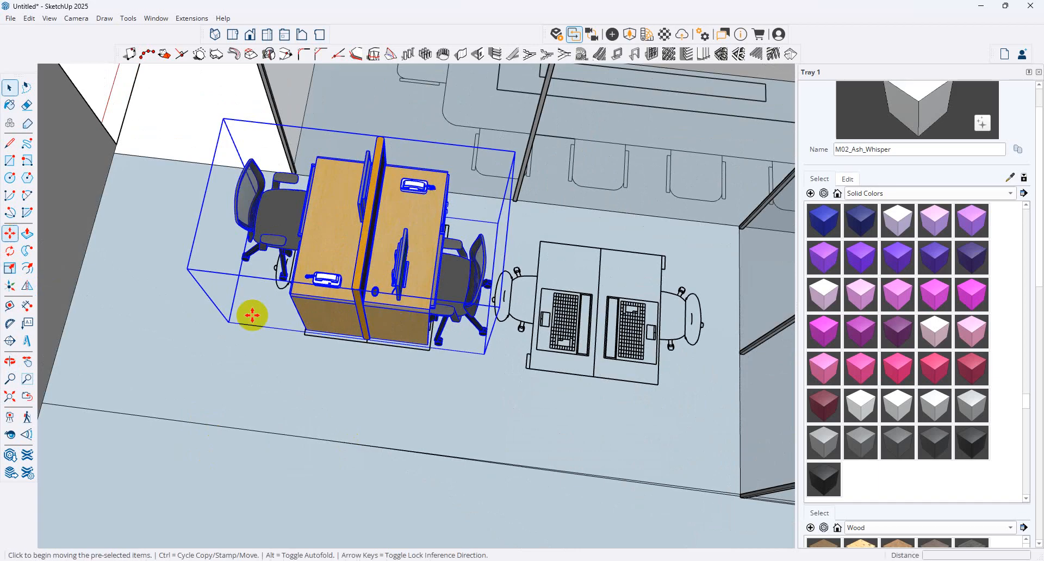
click(316, 335)
key(ctrl)
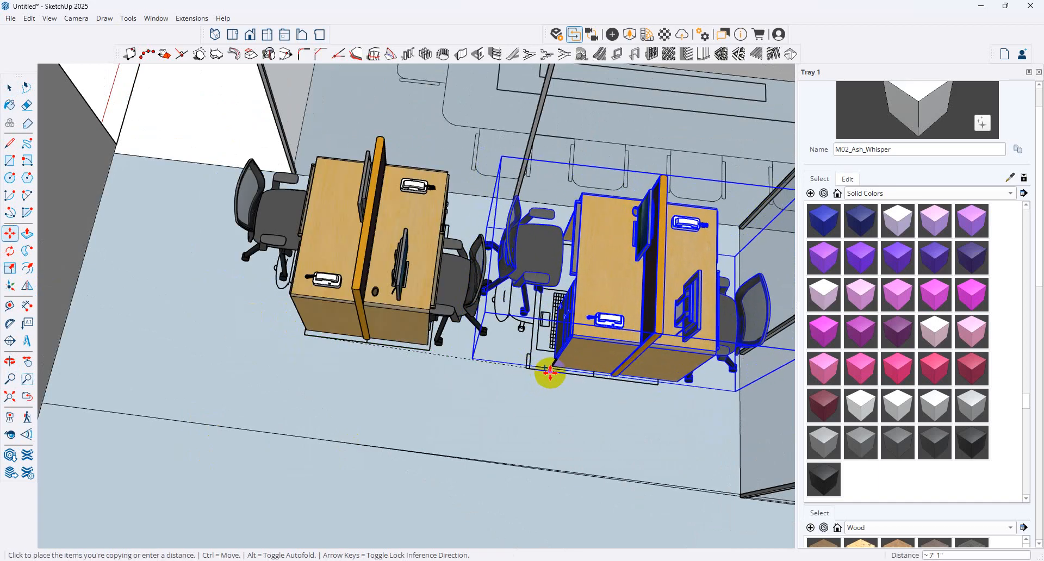
click(550, 374)
Mirror the copied workstation along its green axis with a scale of -1.
middle_drag(506, 333, 542, 309)
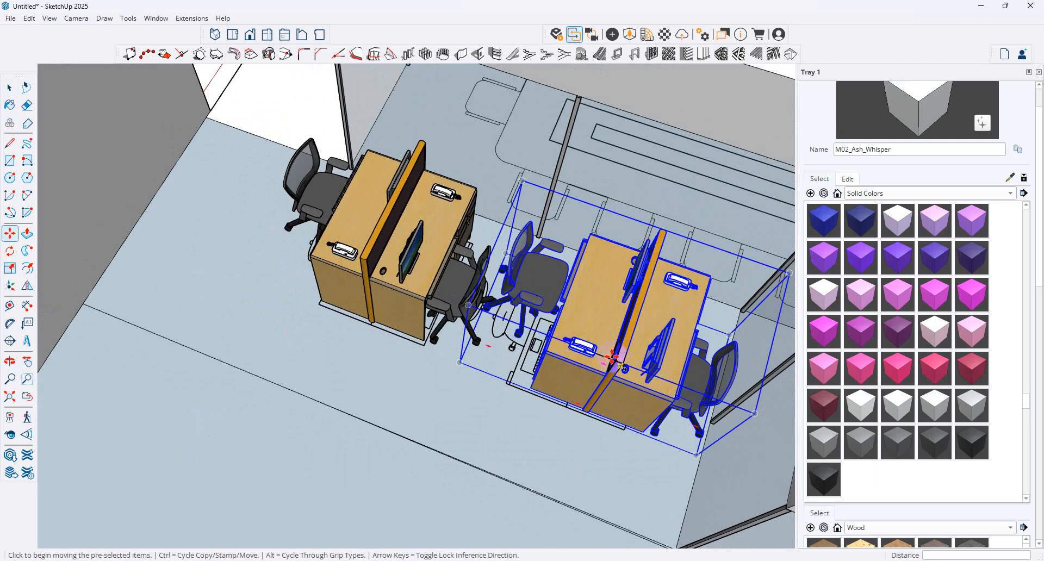
middle_drag(613, 359, 560, 273)
scroll(516, 269, up, 5)
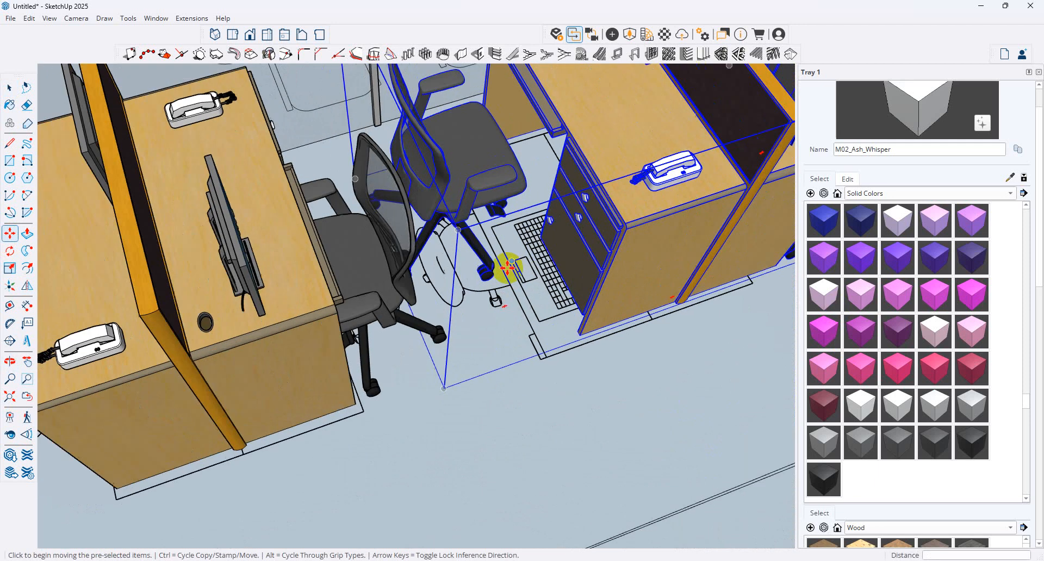
scroll(508, 267, down, 5)
middle_drag(560, 258, 371, 249)
click(10, 269)
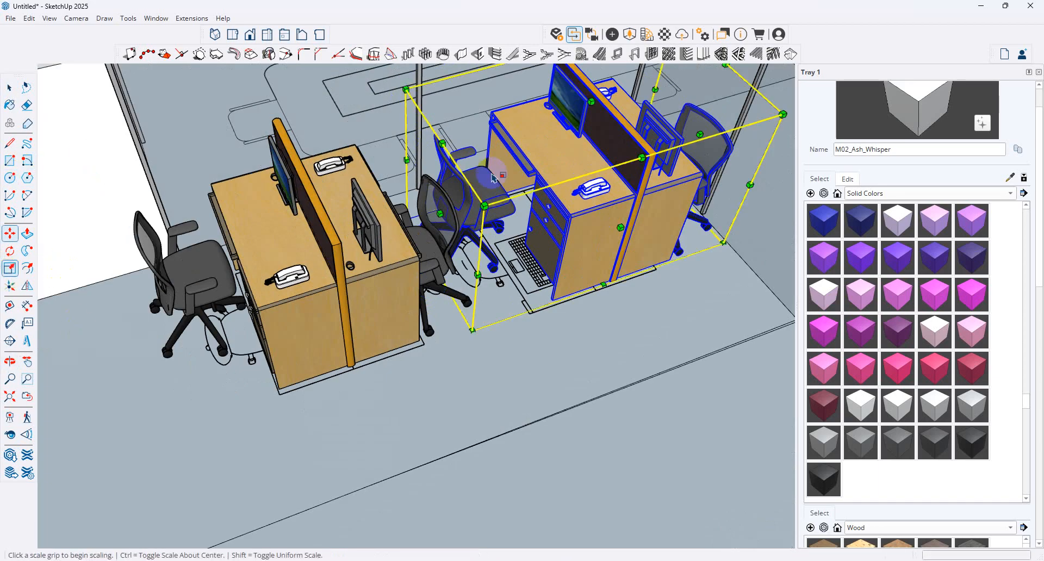
scroll(457, 208, down, 2)
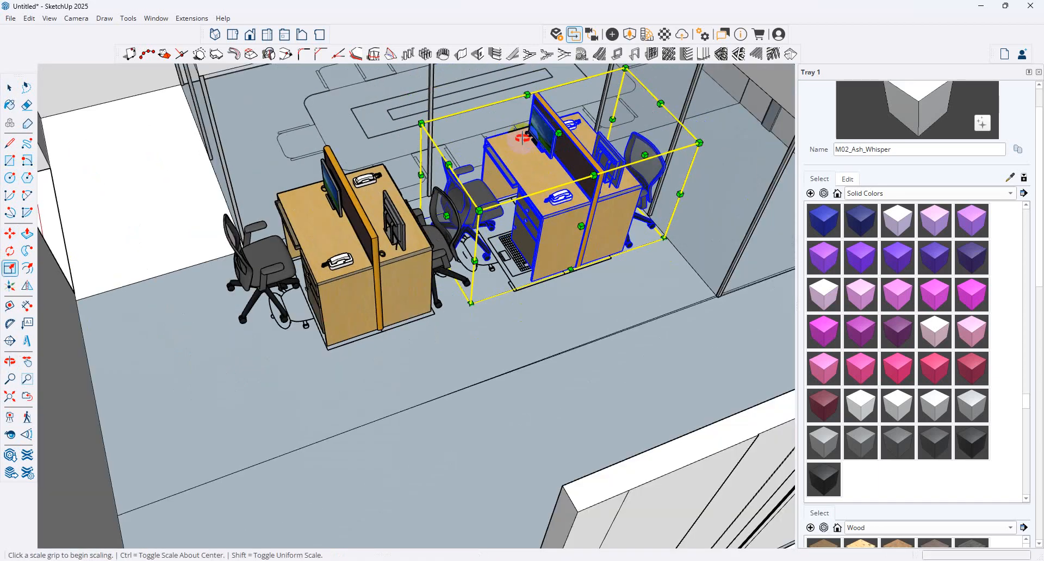
middle_drag(522, 139, 503, 208)
click(488, 117)
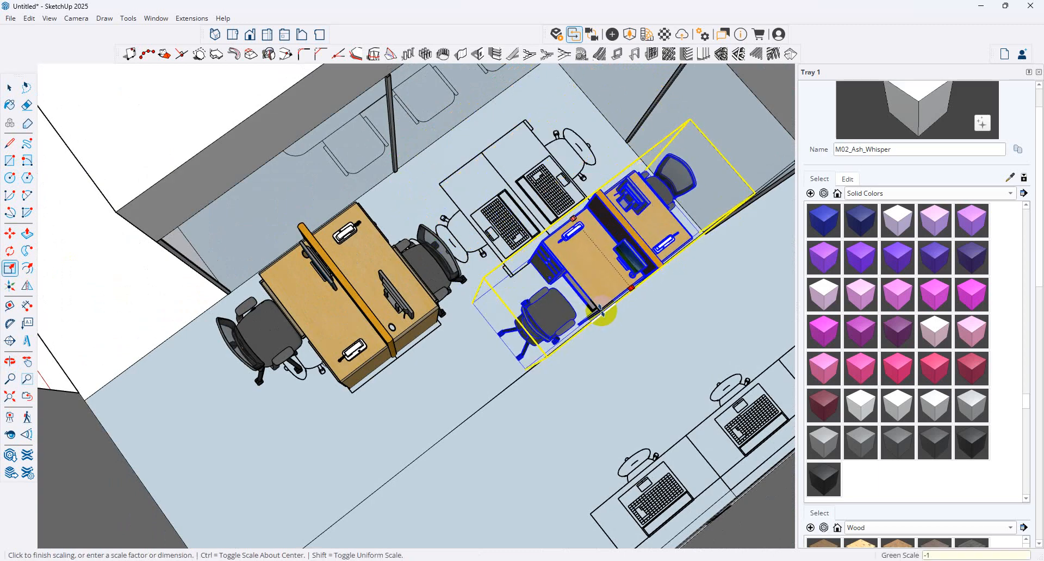
click(602, 314)
Move the mirrored workstation about 3' 10" back onto its desk outline, adjust it by about 8", and deselect it.
click(10, 233)
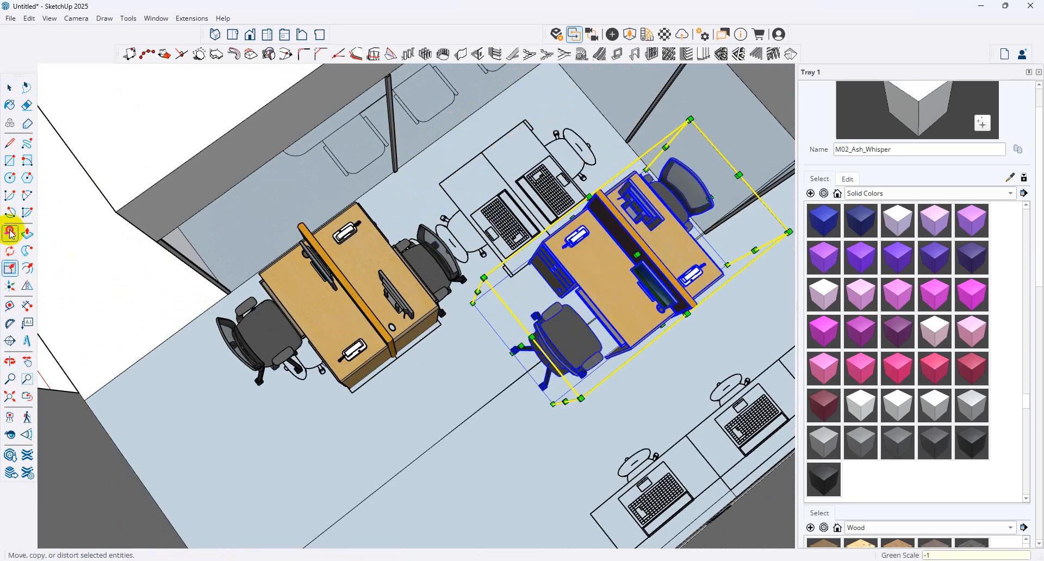
click(529, 265)
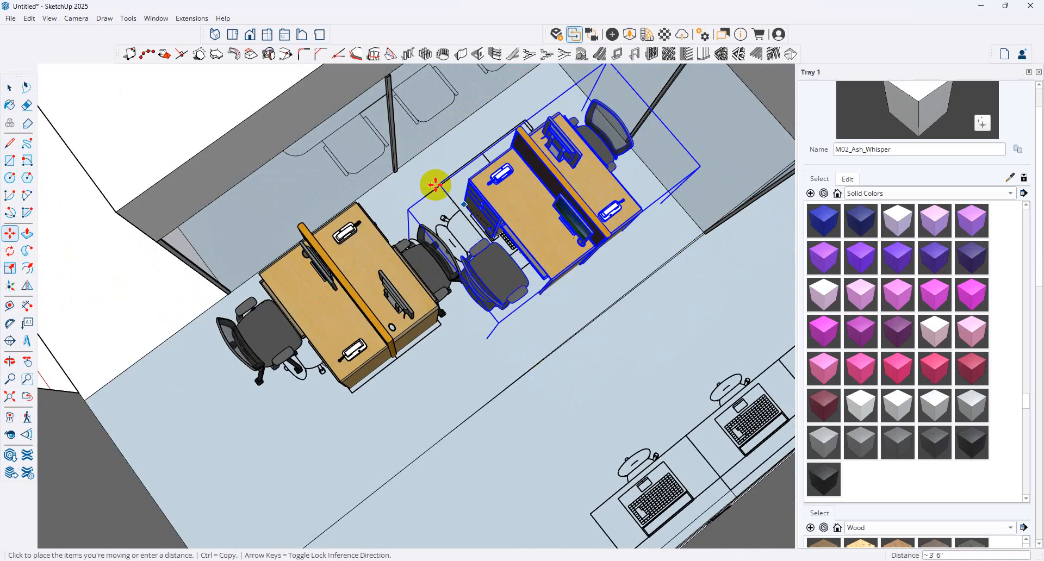
click(441, 185)
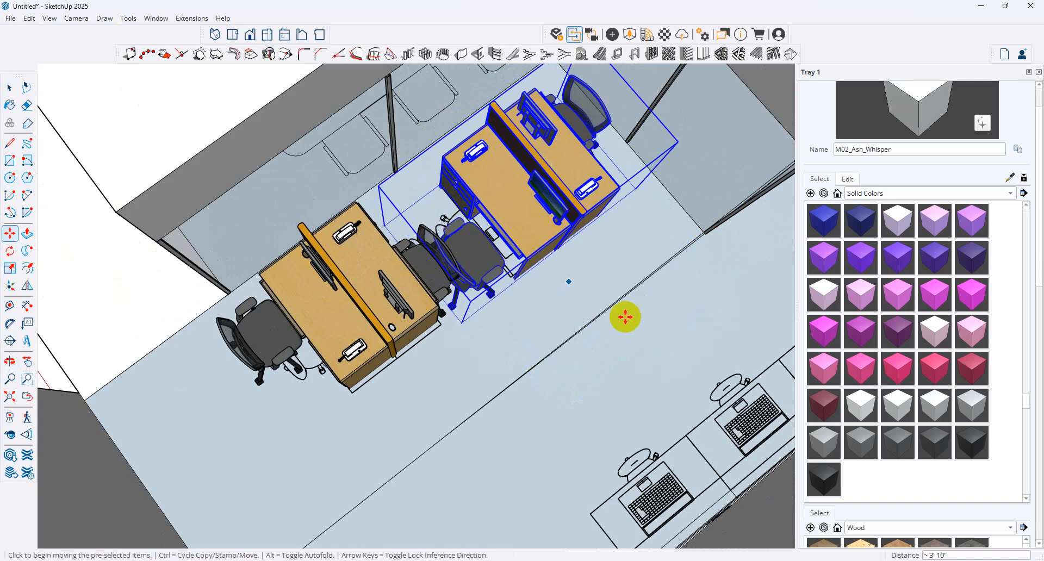
middle_drag(483, 305, 337, 263)
click(518, 296)
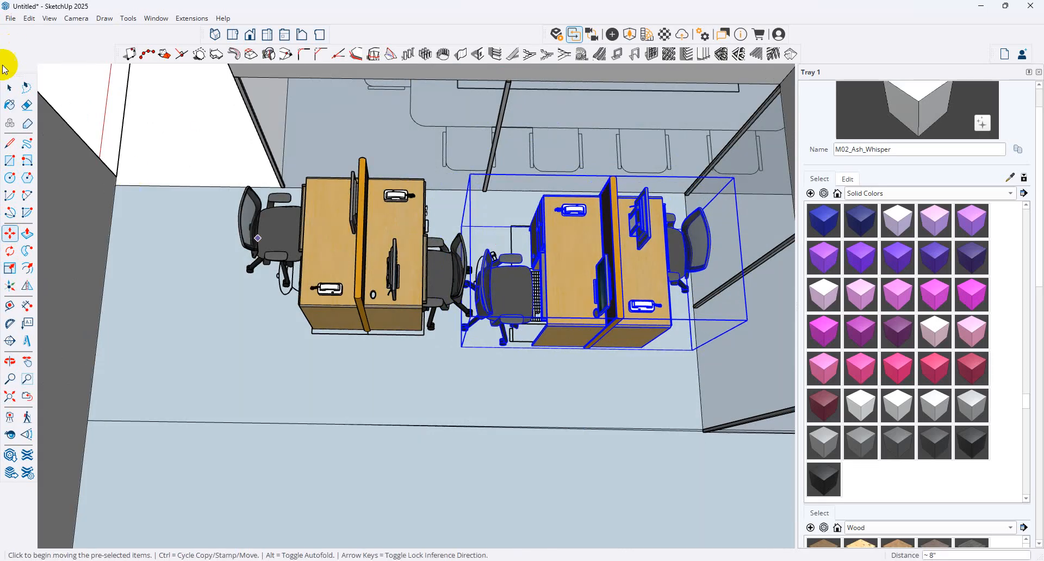
click(9, 87)
click(519, 405)
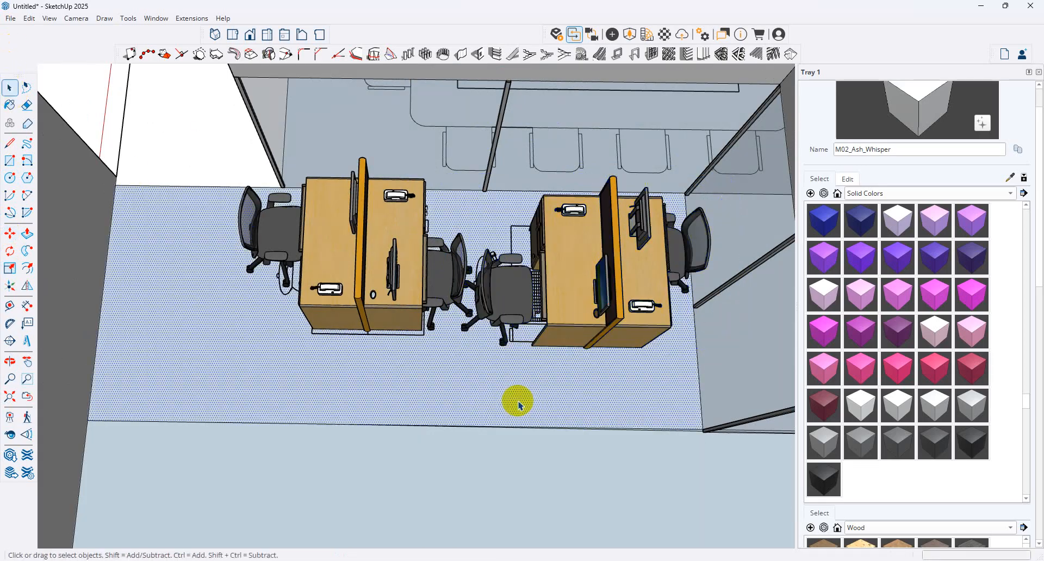
Move the chair on the drawer side of the workstation about 10" toward its desk and leave the group editing.
click(456, 303)
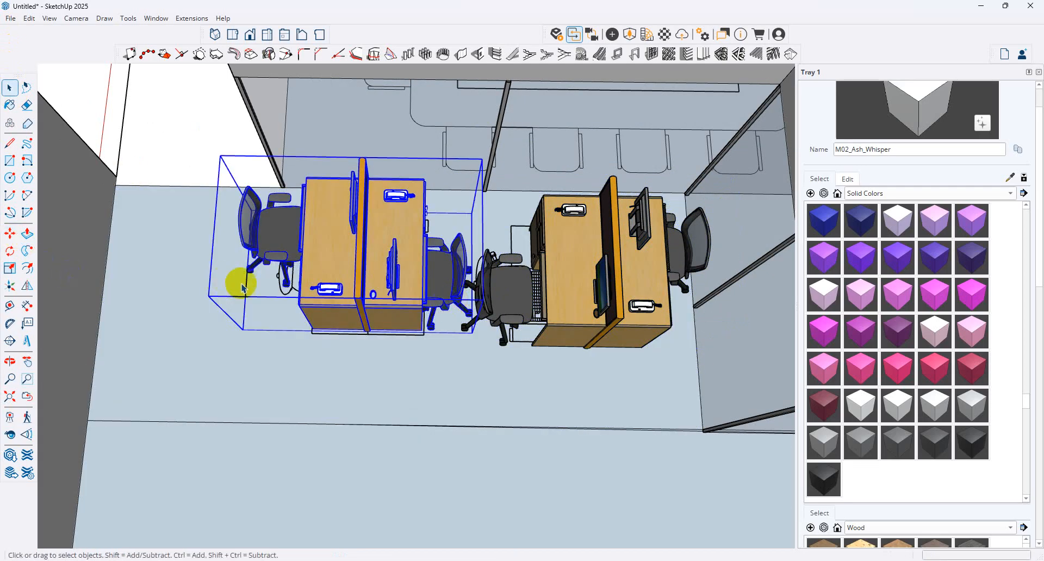
middle_drag(241, 287, 347, 354)
double_click(275, 337)
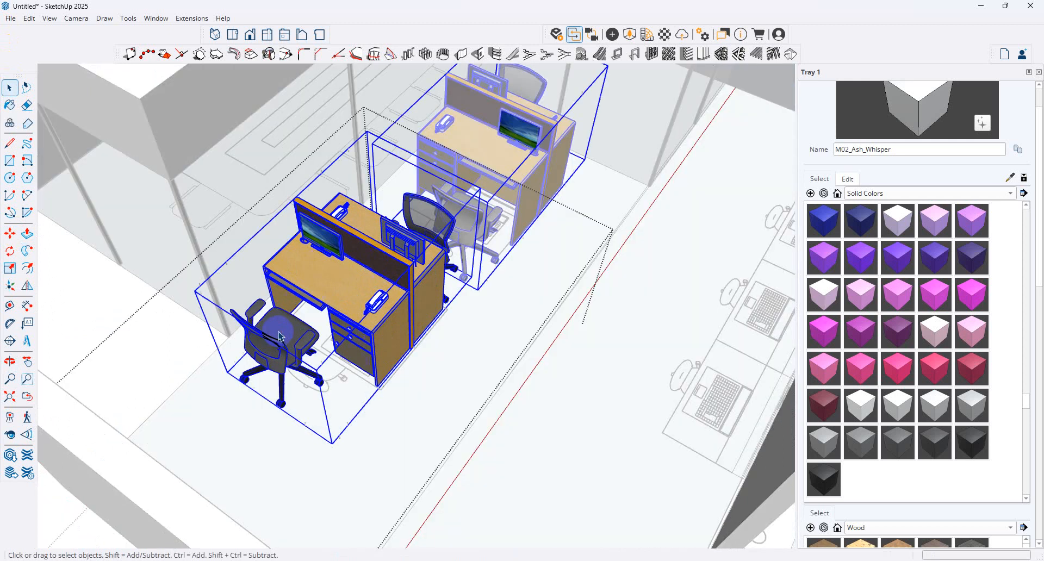
double_click(280, 336)
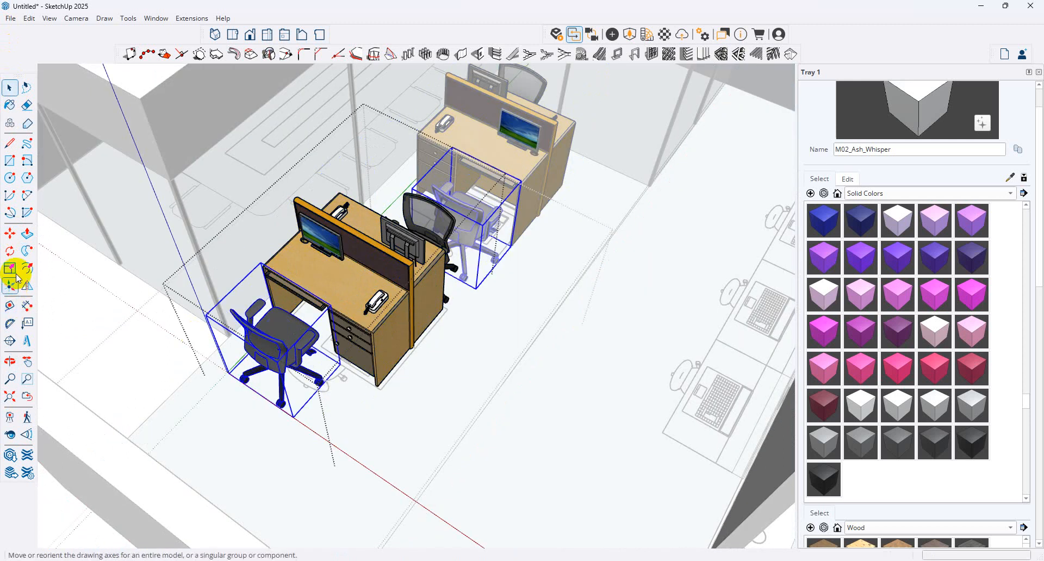
click(10, 235)
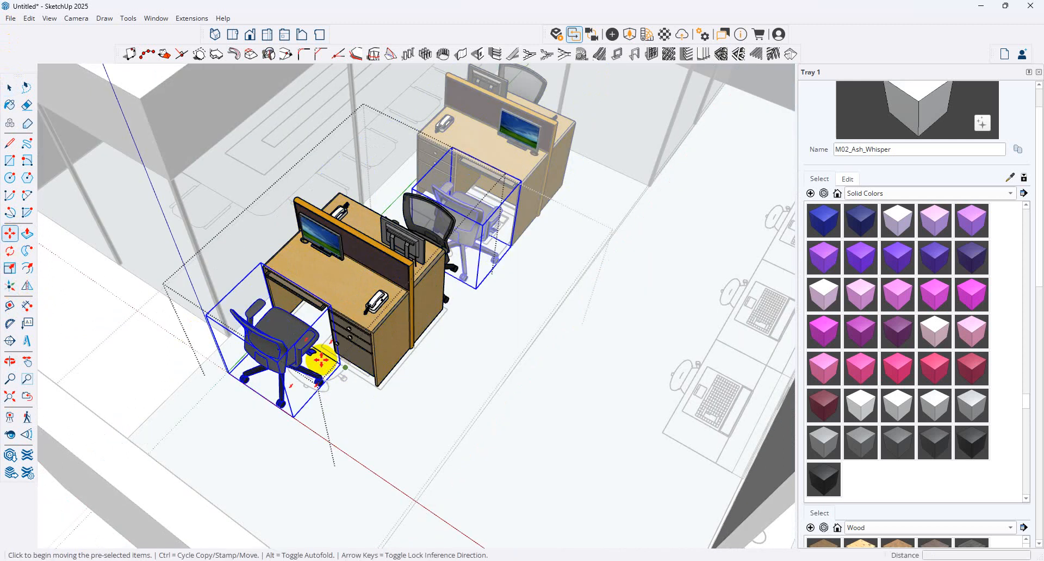
click(321, 360)
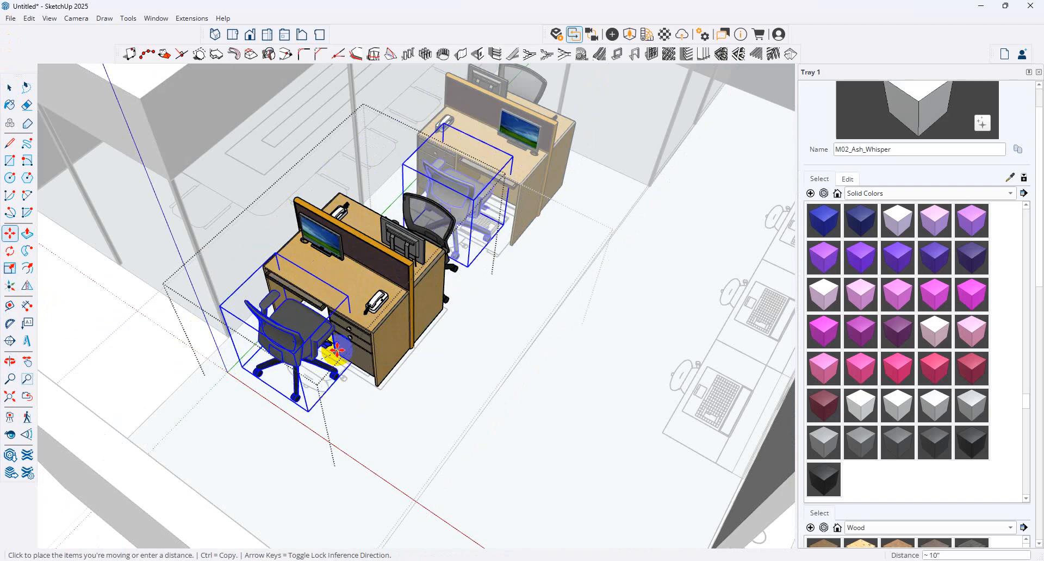
click(337, 351)
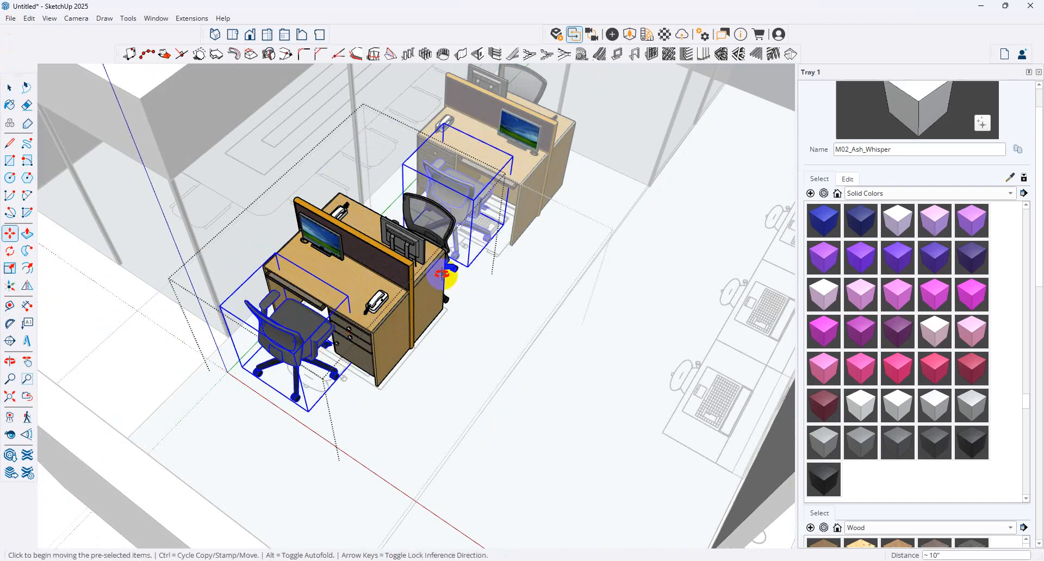
middle_drag(442, 275, 161, 290)
click(10, 88)
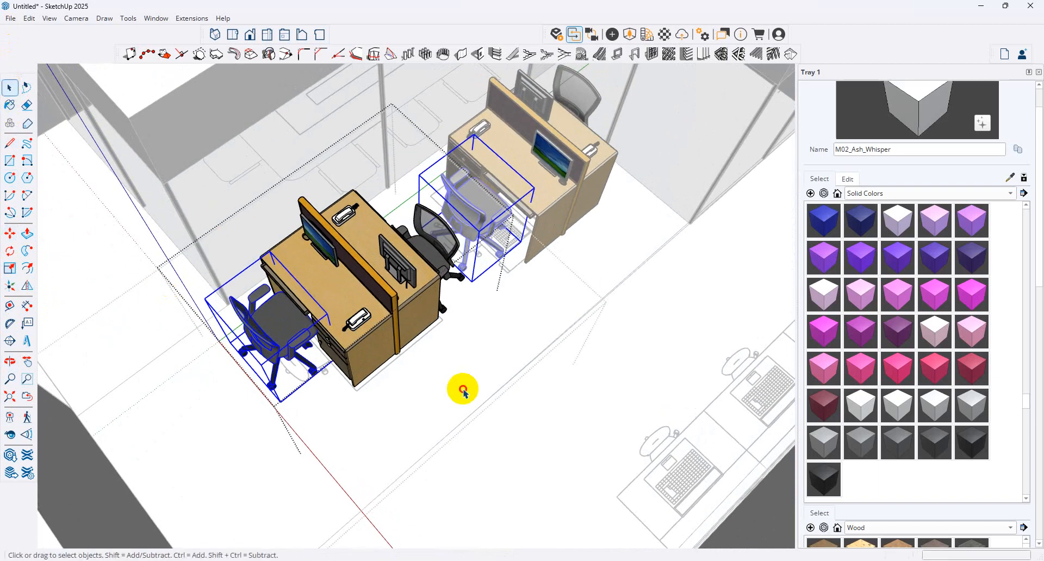
click(478, 376)
Open the workstation's nested groups for editing down to the desk and partition geometry.
scroll(475, 433, down, 5)
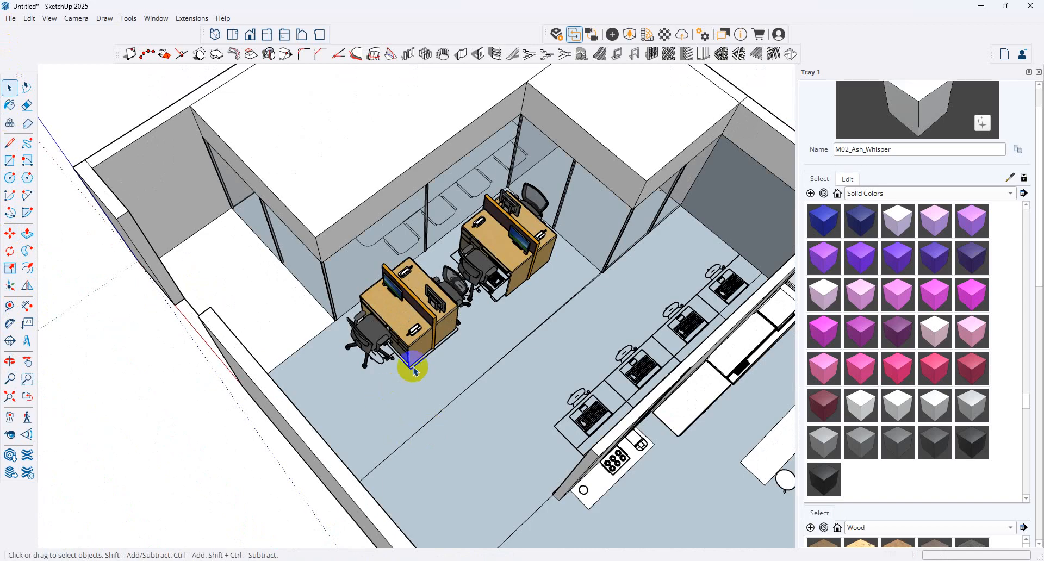
click(443, 351)
scroll(424, 348, up, 6)
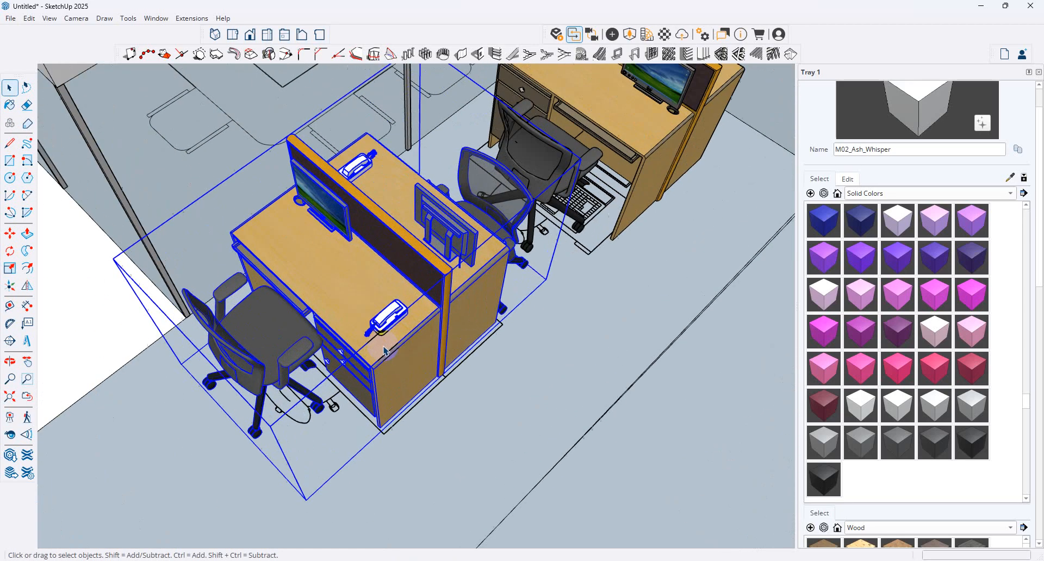
scroll(425, 282, up, 2)
double_click(456, 294)
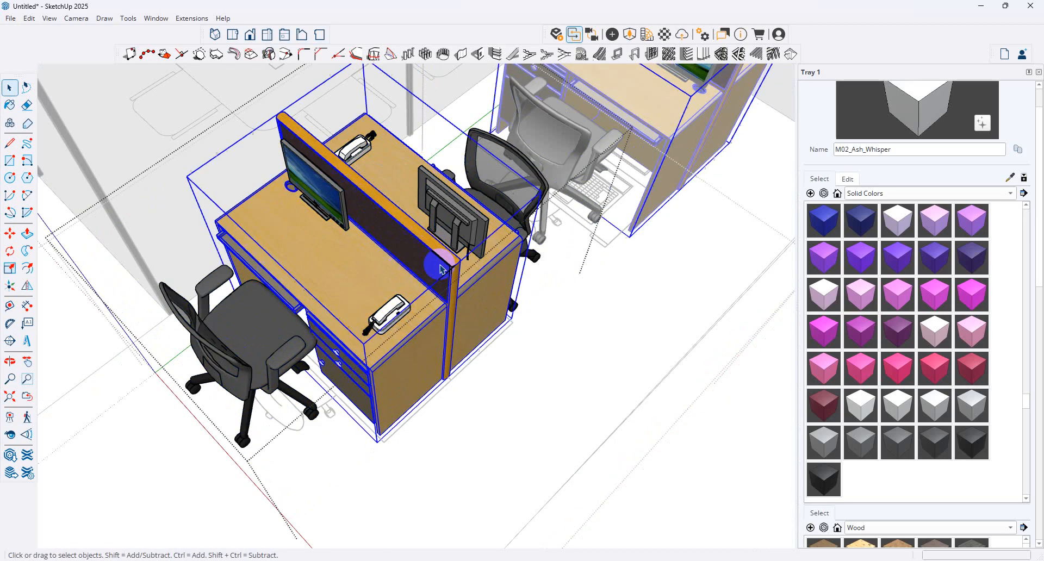
triple_click(443, 268)
scroll(446, 356, up, 2)
middle_drag(483, 315, 431, 349)
Sample the Wood Veneer 01 material from the desk's side panel and open it for editing.
click(392, 400)
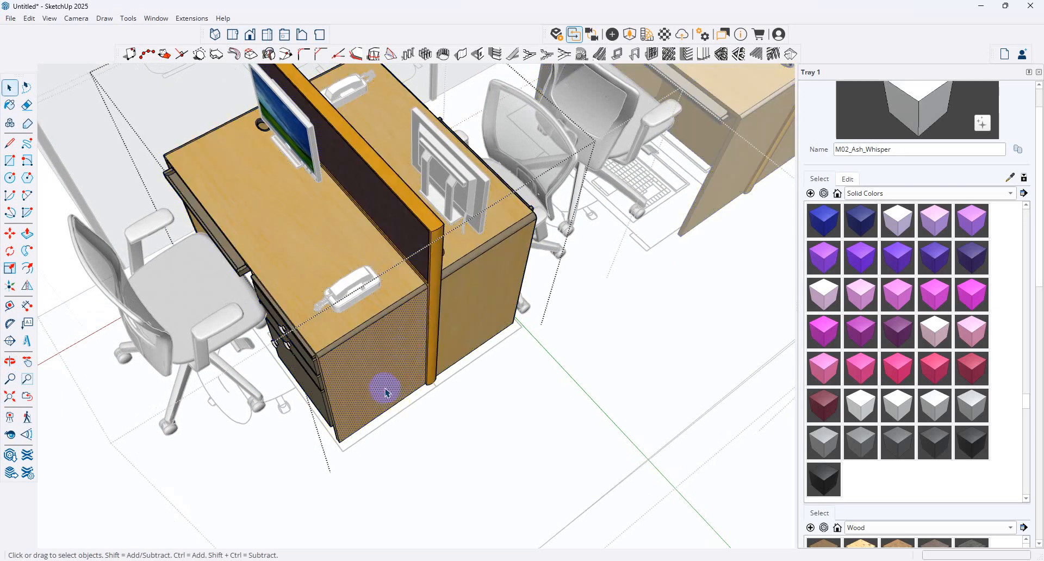
click(1010, 177)
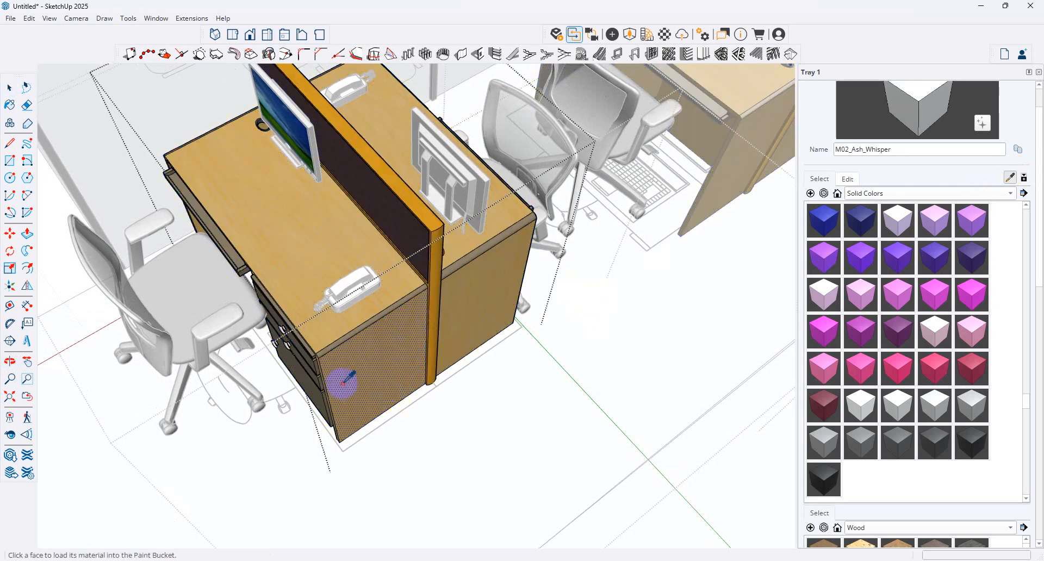
click(366, 373)
click(848, 179)
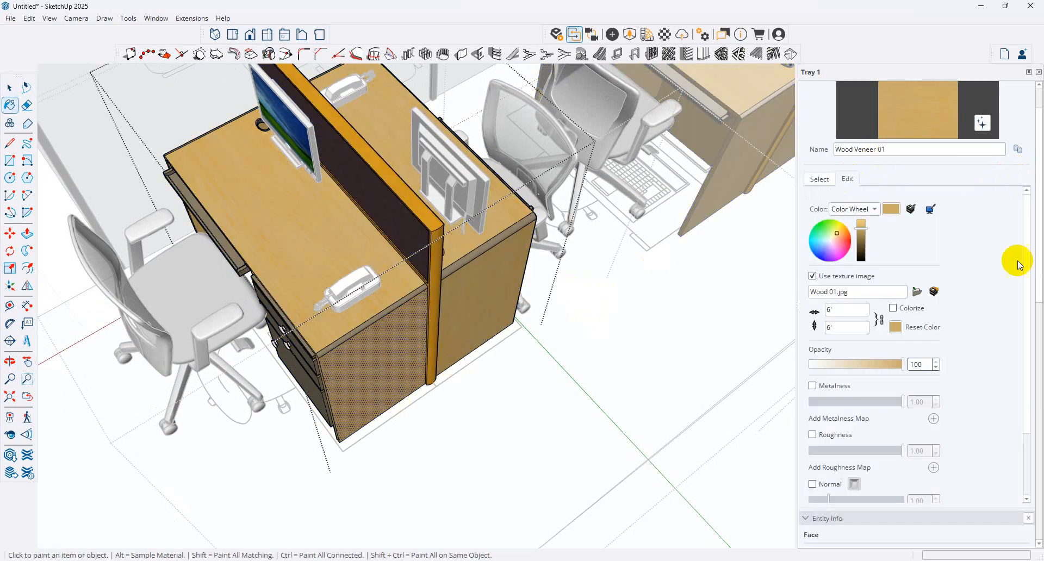
click(917, 293)
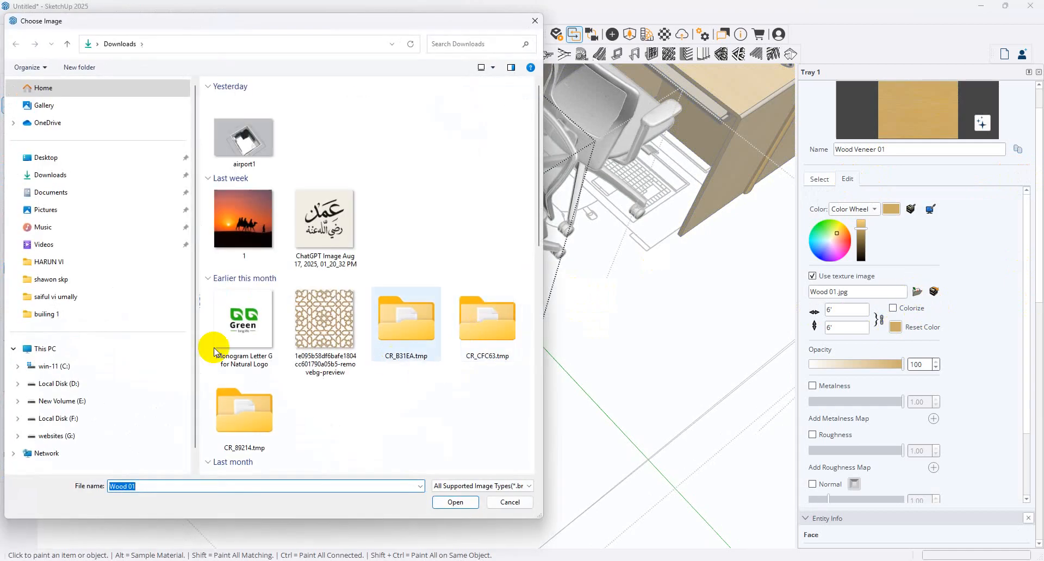
click(87, 418)
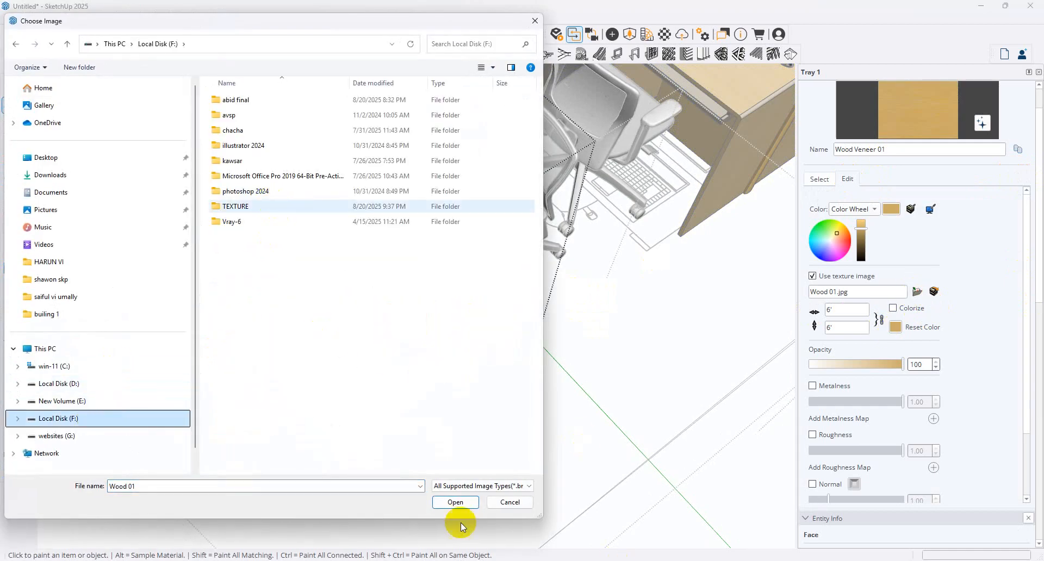
click(510, 502)
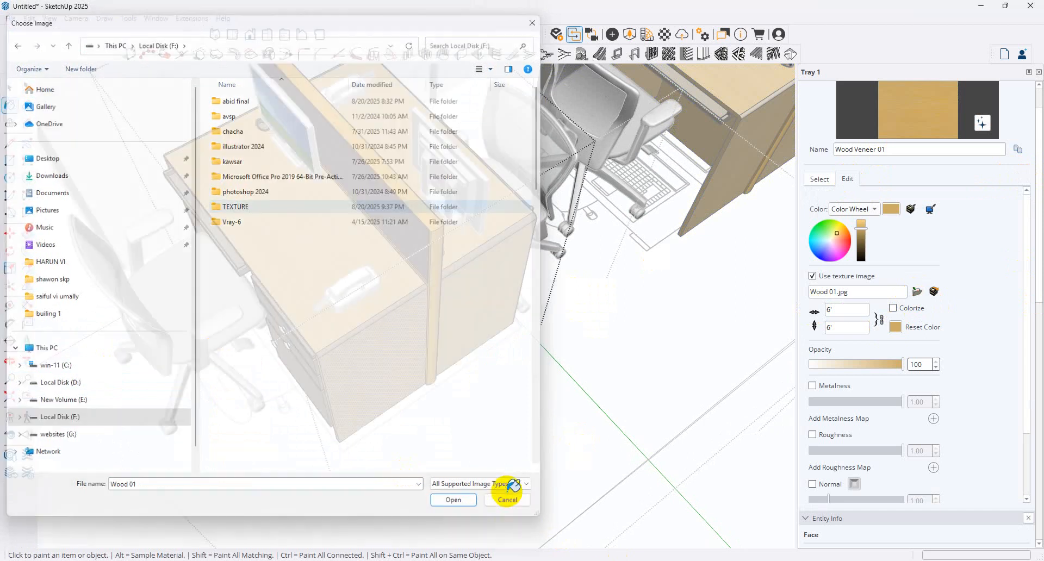
Replace the Wood Veneer 01 texture image with the light wood image f2a11490d4d788fa73541ffa860a5130 from the TEXTURE folder on drive F:.
click(918, 295)
click(98, 399)
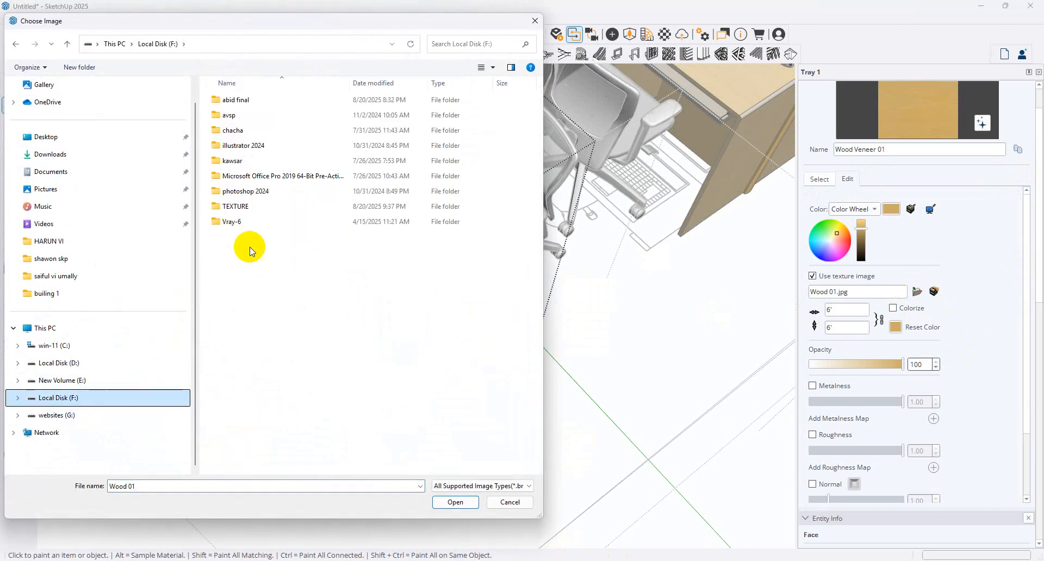
double_click(261, 206)
click(449, 200)
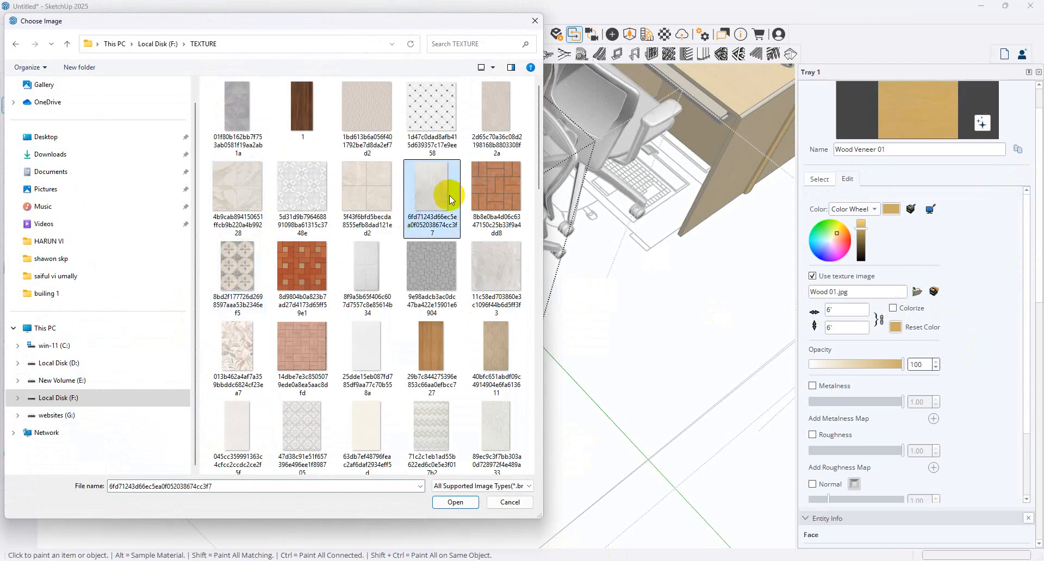
scroll(449, 200, down, 10)
click(308, 304)
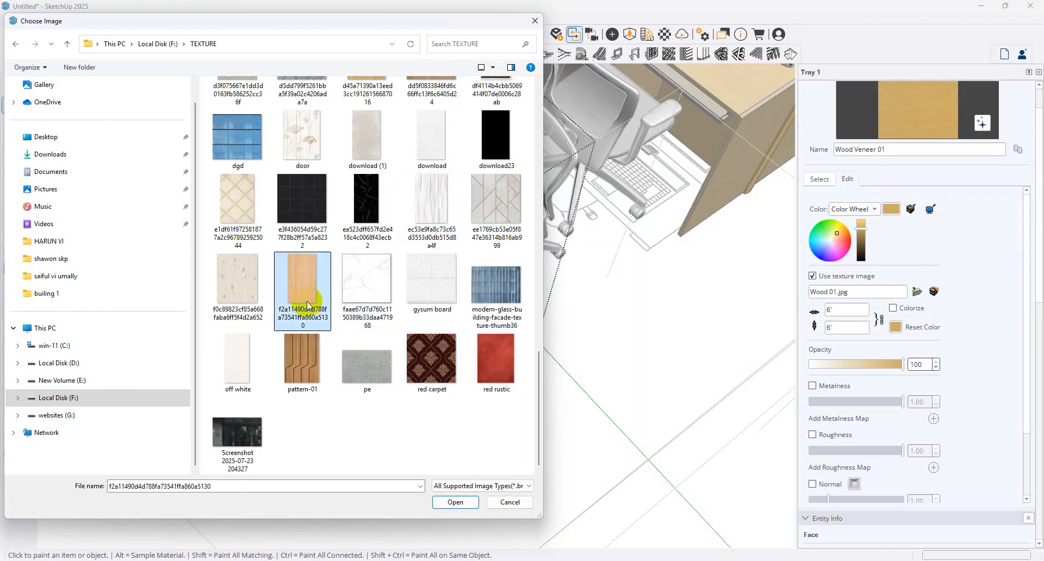
double_click(308, 302)
Paint the orange outer frame of the desk partition, including its end post and top rail, with Wood Veneer 01.
scroll(326, 394, down, 5)
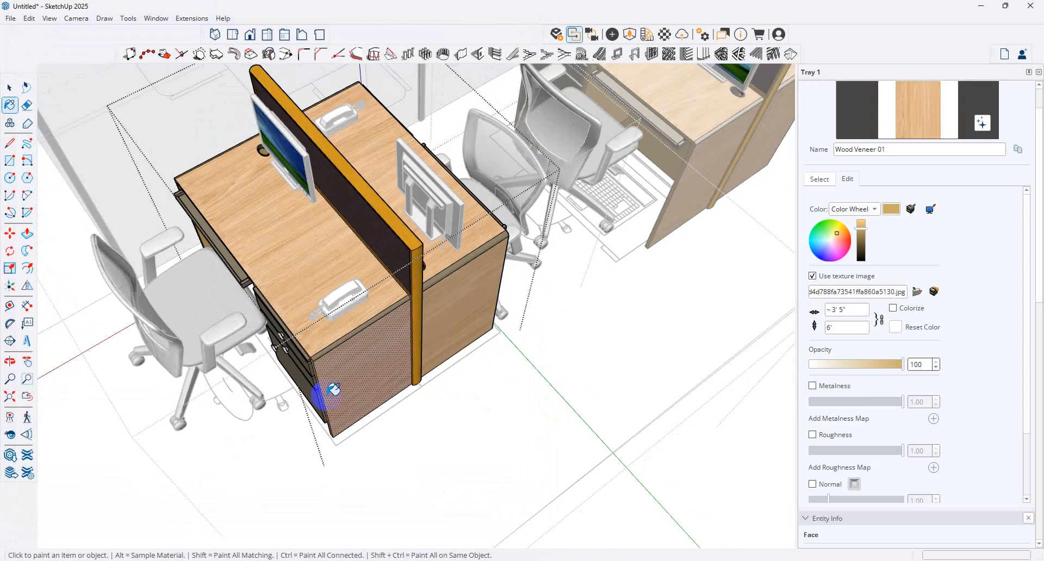
scroll(394, 341, up, 6)
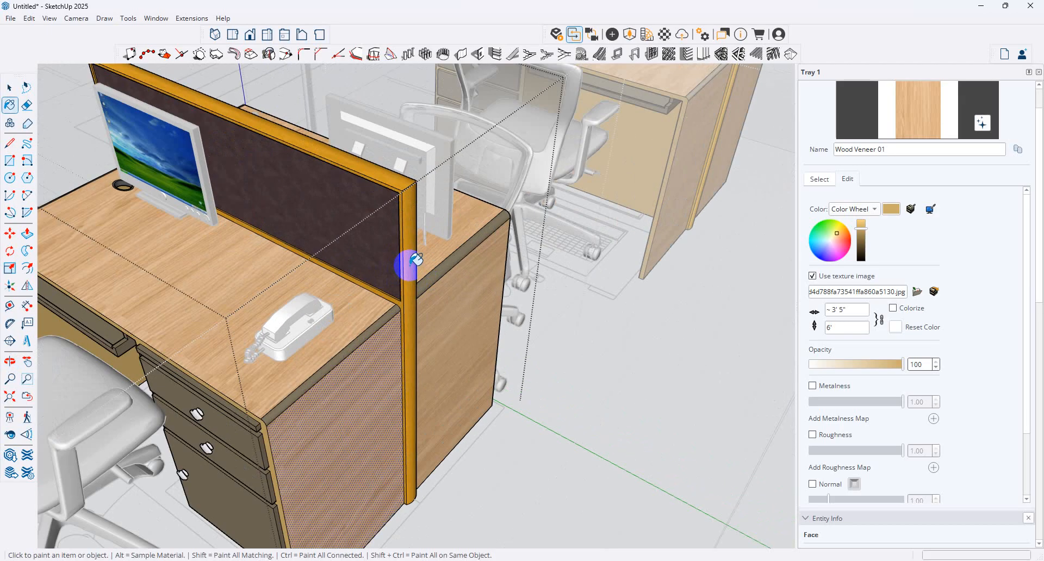
click(411, 265)
click(404, 179)
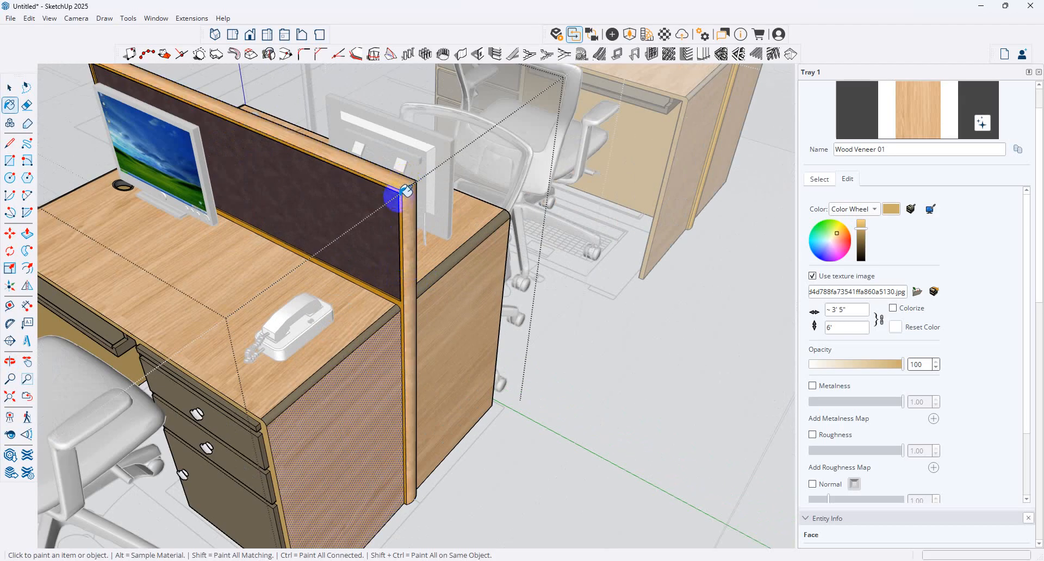
scroll(405, 191, up, 5)
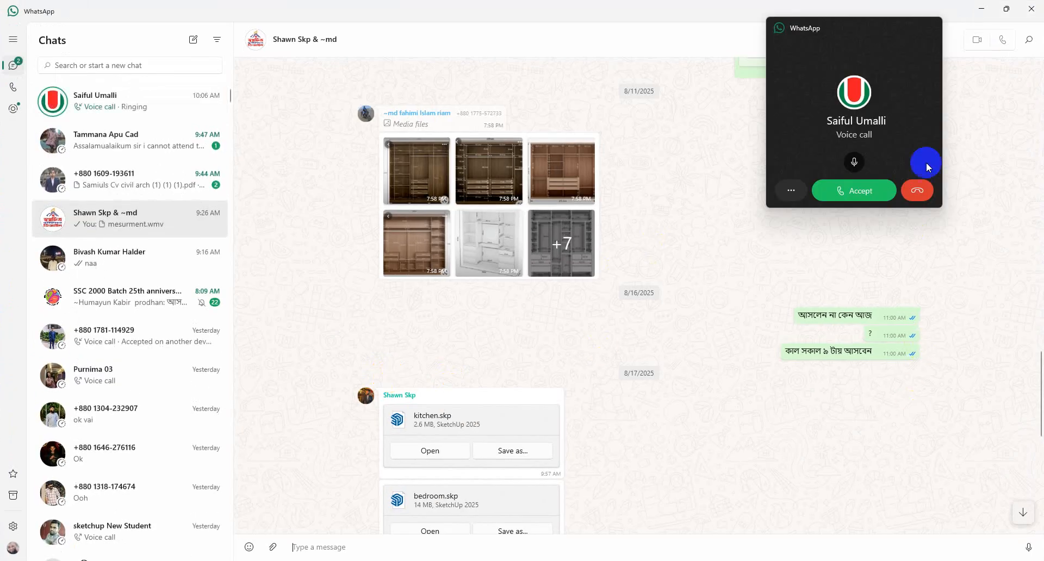
Decline the incoming voice call in WhatsApp and return to the SketchUp model.
click(917, 191)
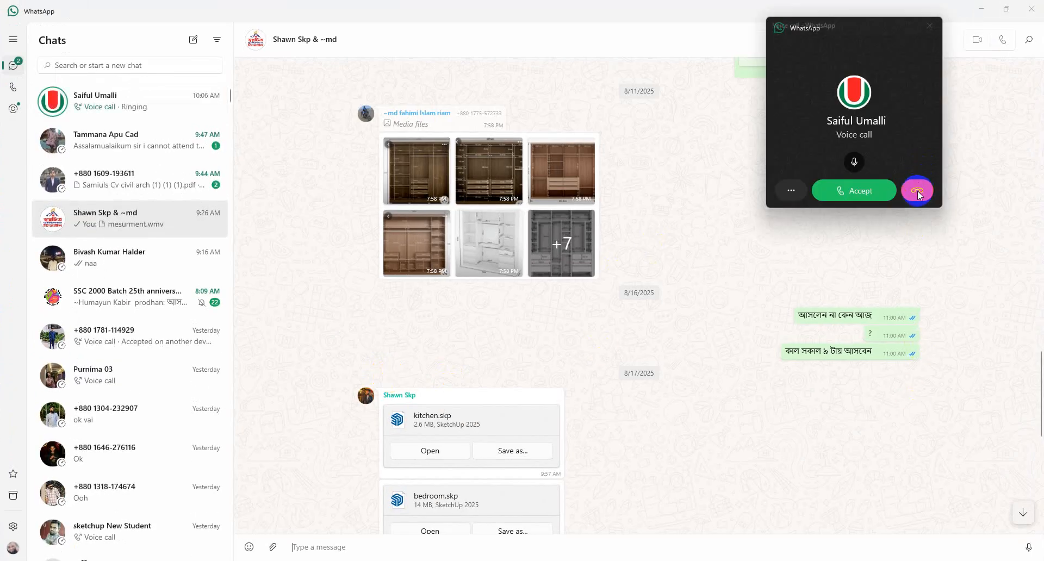
click(1000, 11)
click(492, 27)
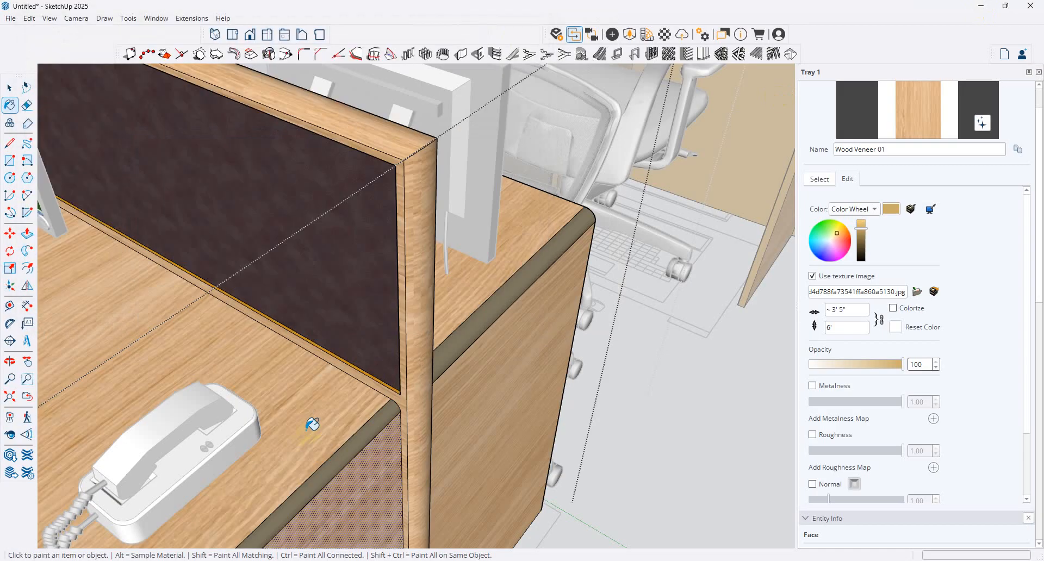
Paint the orange inner trim around the dark partition panel and the partition's far end post with Wood Veneer 01.
scroll(348, 394, up, 5)
click(608, 418)
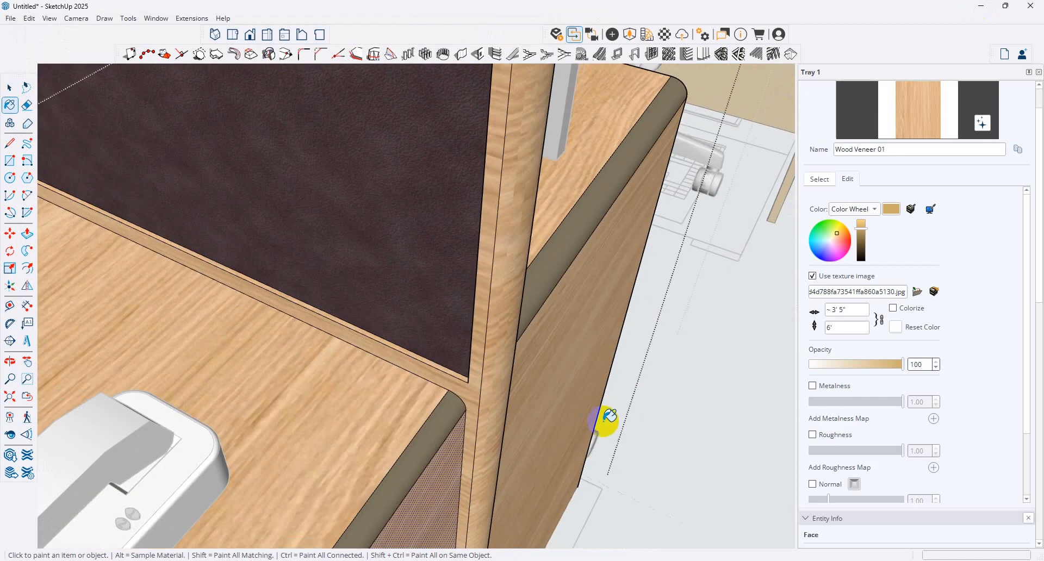
scroll(604, 421, down, 8)
middle_drag(355, 289, 509, 286)
scroll(284, 261, up, 4)
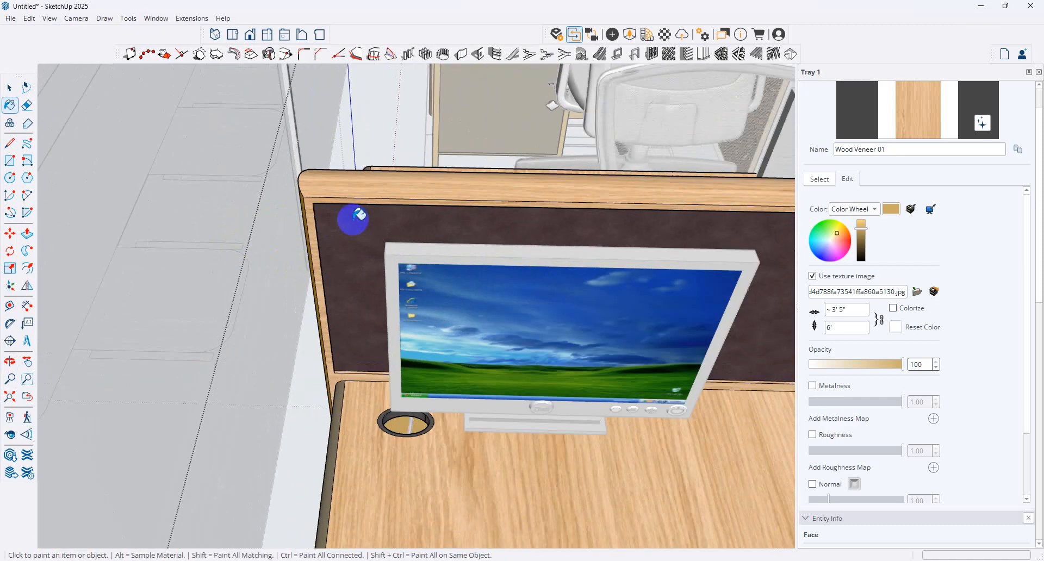
middle_drag(353, 219, 100, 250)
scroll(390, 224, up, 6)
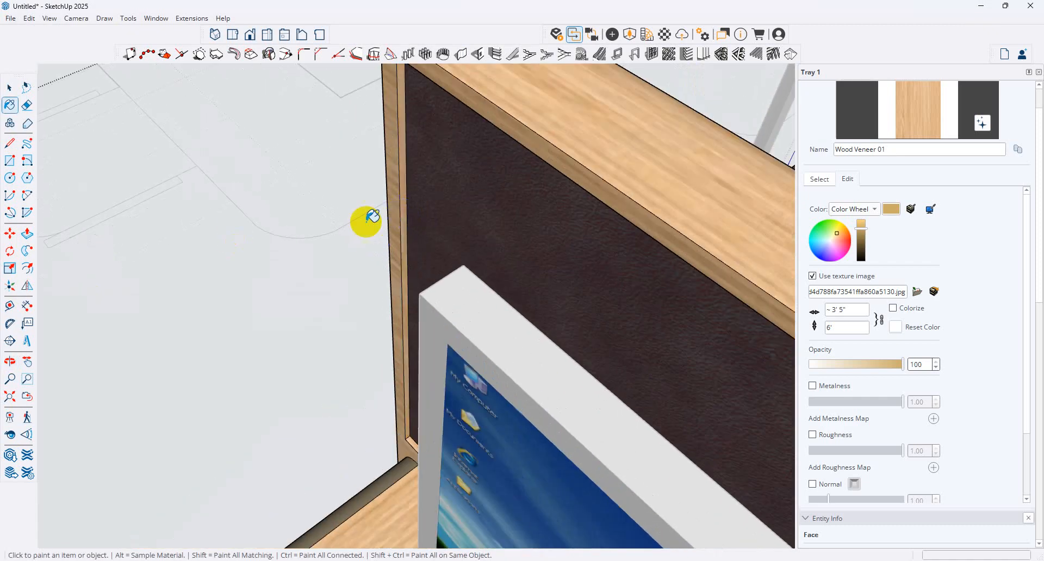
scroll(372, 216, down, 6)
middle_drag(345, 280, 903, 76)
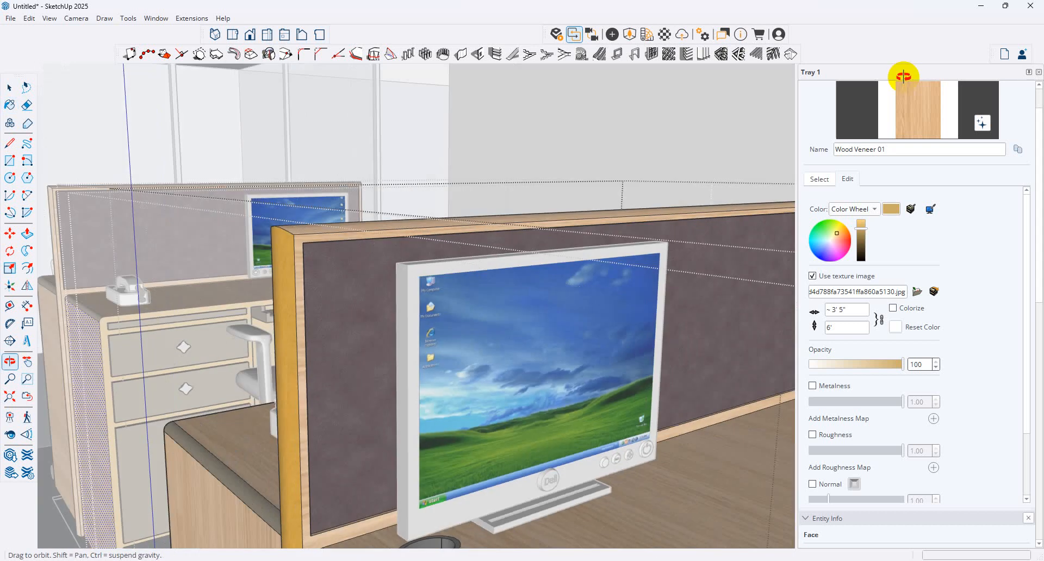
click(293, 295)
Paint the remaining orange trim along the base of the dark partition panel, on the second desk's side, with Wood Veneer 01.
middle_drag(346, 337, 629, 415)
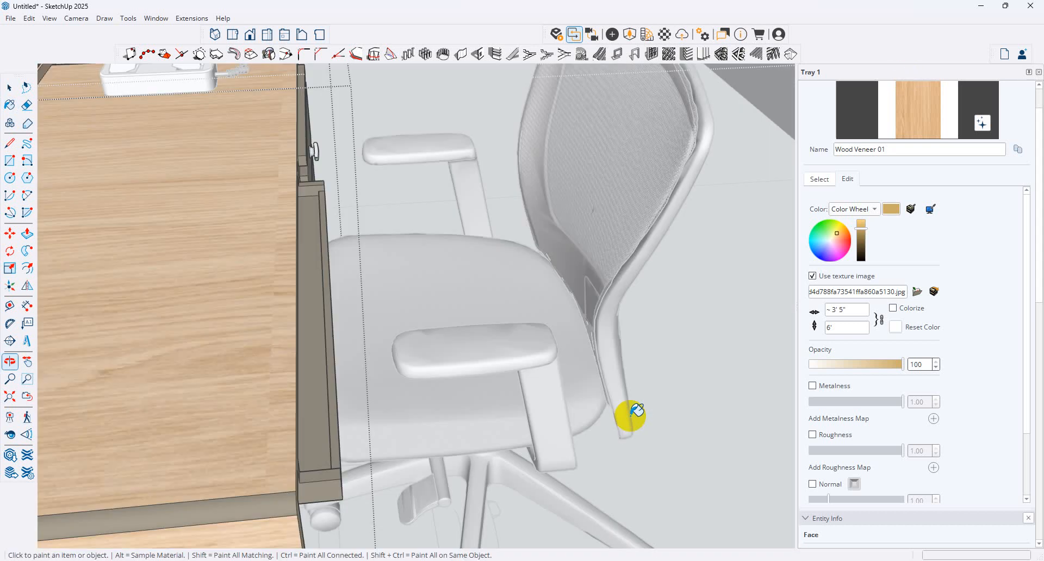
scroll(598, 422, down, 4)
scroll(544, 441, down, 10)
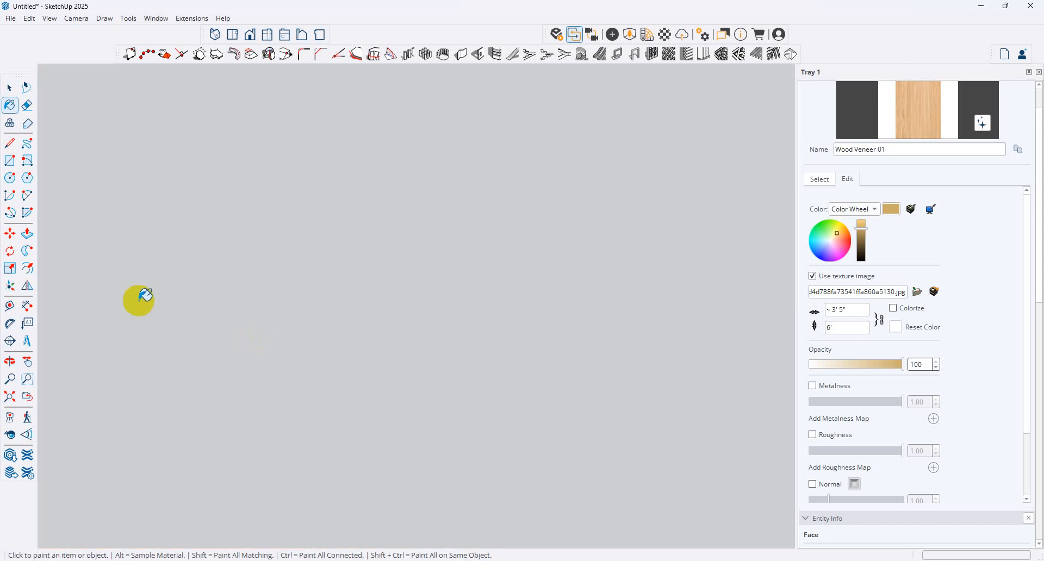
click(28, 398)
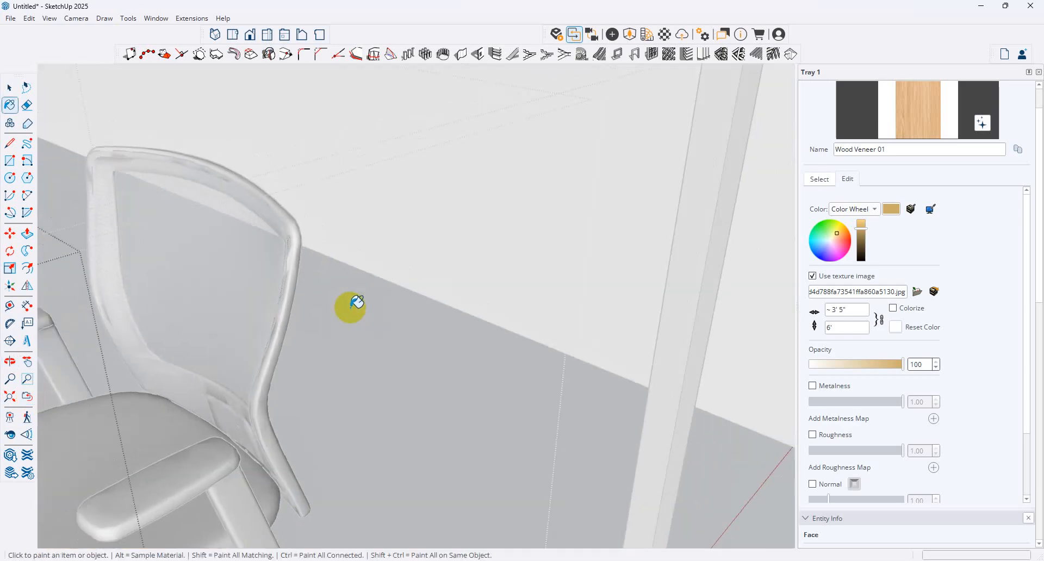
click(11, 397)
middle_drag(450, 320, 536, 407)
scroll(553, 352, up, 3)
scroll(513, 223, up, 8)
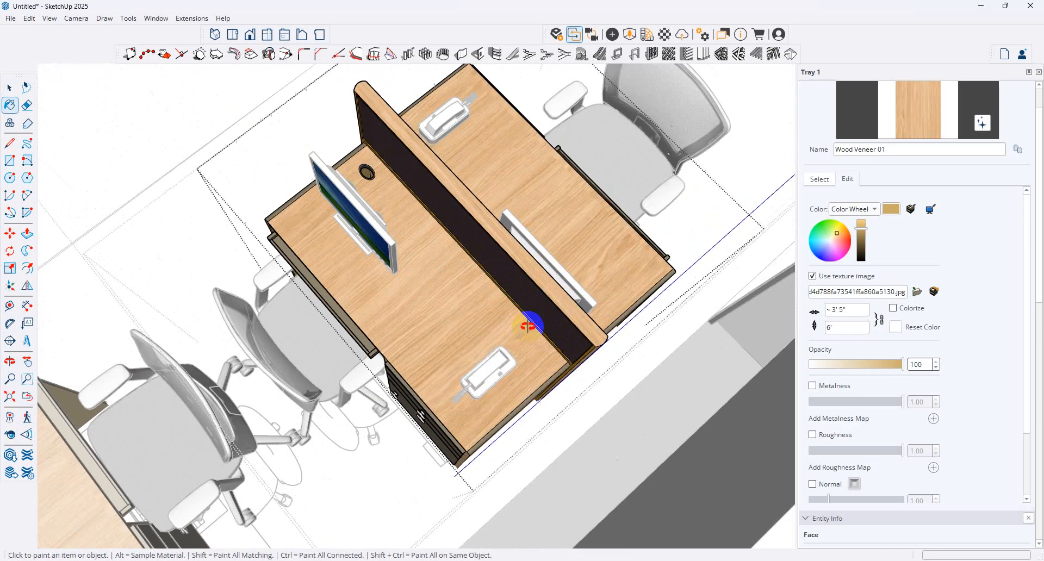
middle_drag(533, 324, 830, 205)
key(b)
scroll(613, 96, up, 10)
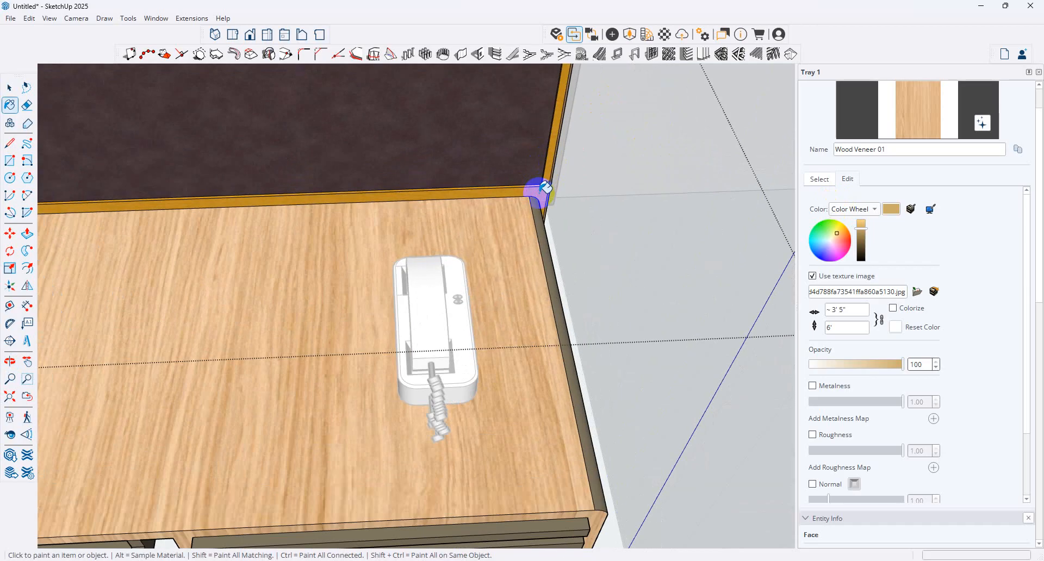
scroll(564, 224, down, 6)
middle_drag(564, 224, 141, 267)
scroll(228, 441, up, 4)
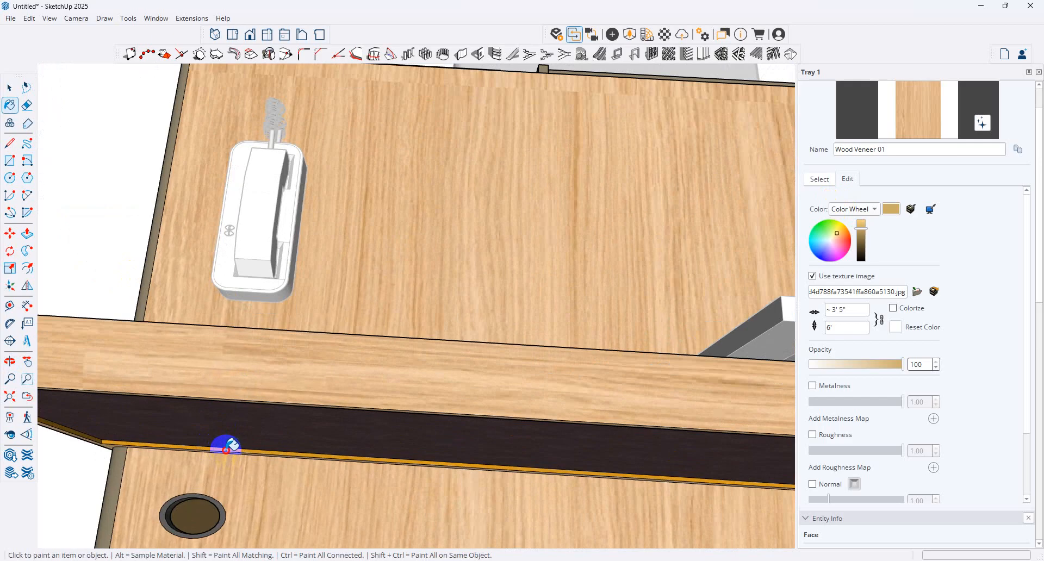
click(226, 449)
scroll(87, 435, down, 5)
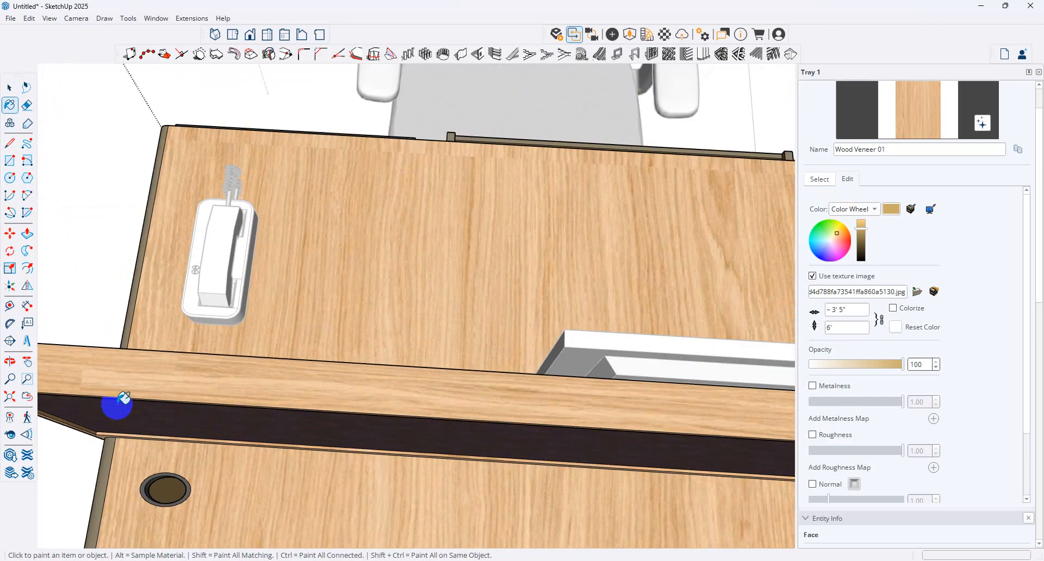
Paint the thin vertical inner edge at the far end of the partition panel with Wood Veneer 01.
middle_drag(133, 415, 659, 3)
key(b)
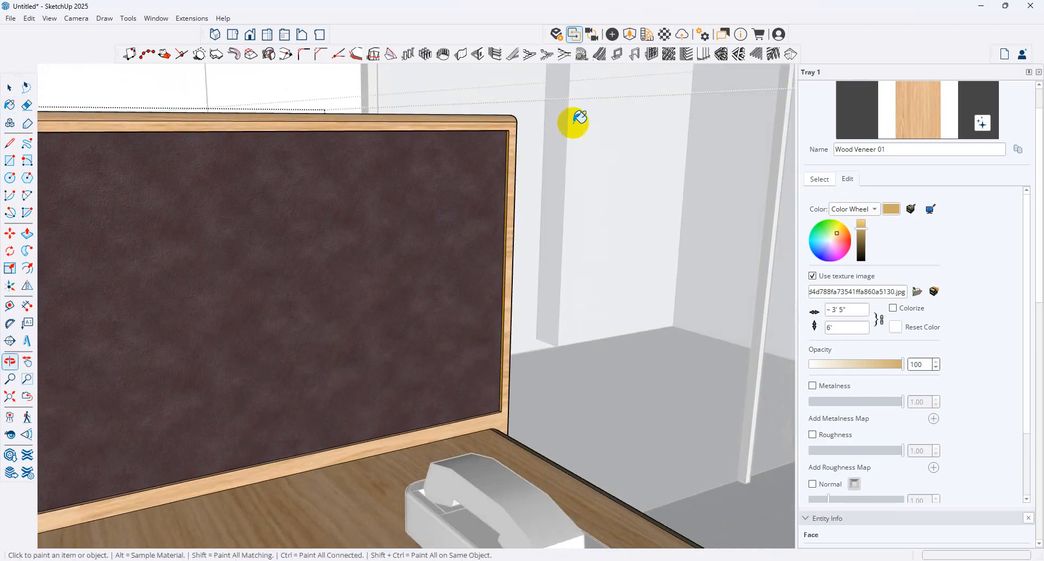
scroll(497, 154, up, 3)
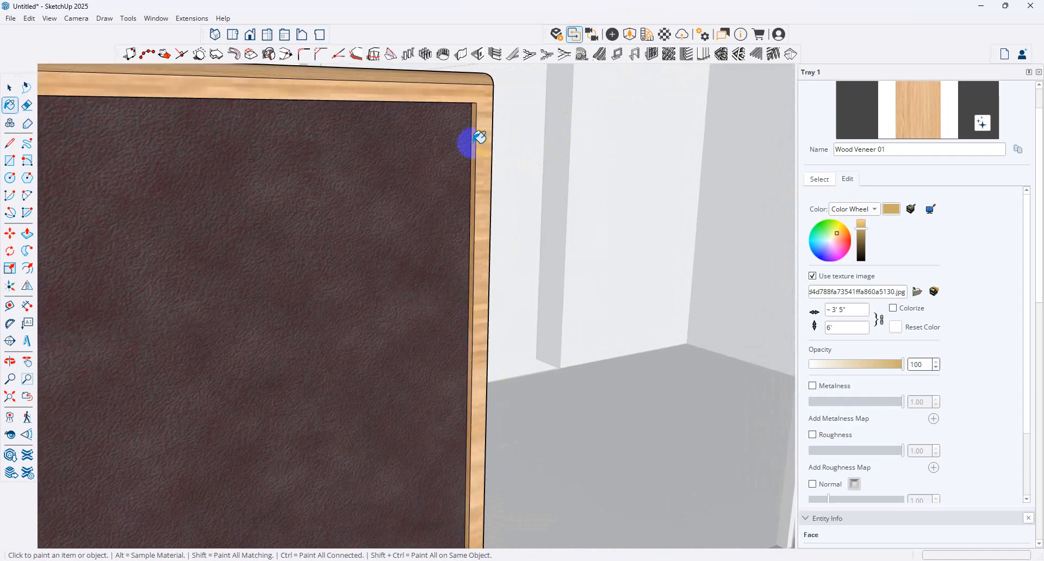
Finish editing the workstation component and select the re-textured workstation, checking both placed workstations from above.
scroll(478, 121, down, 10)
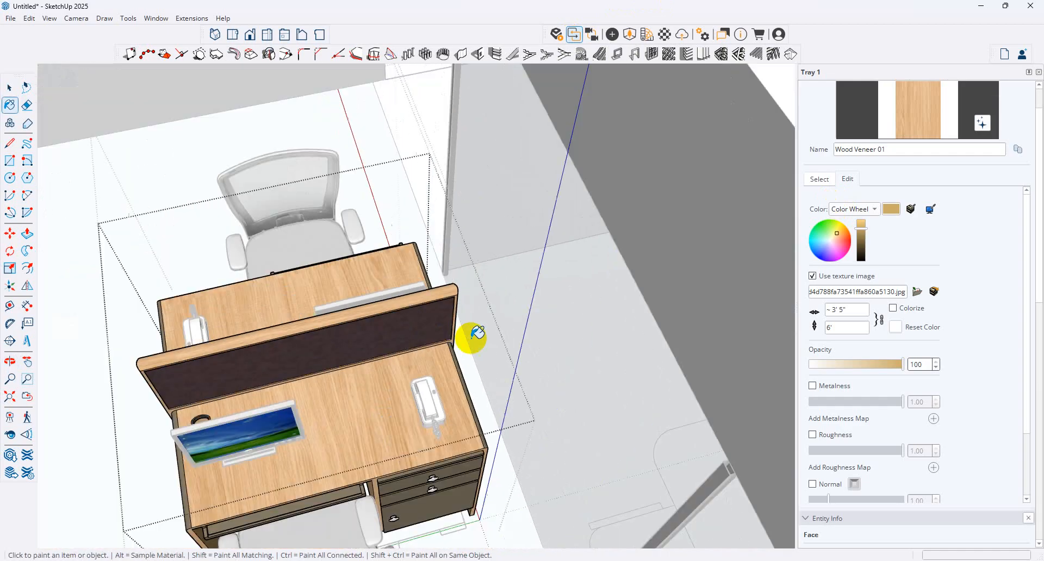
scroll(478, 333, down, 3)
click(10, 87)
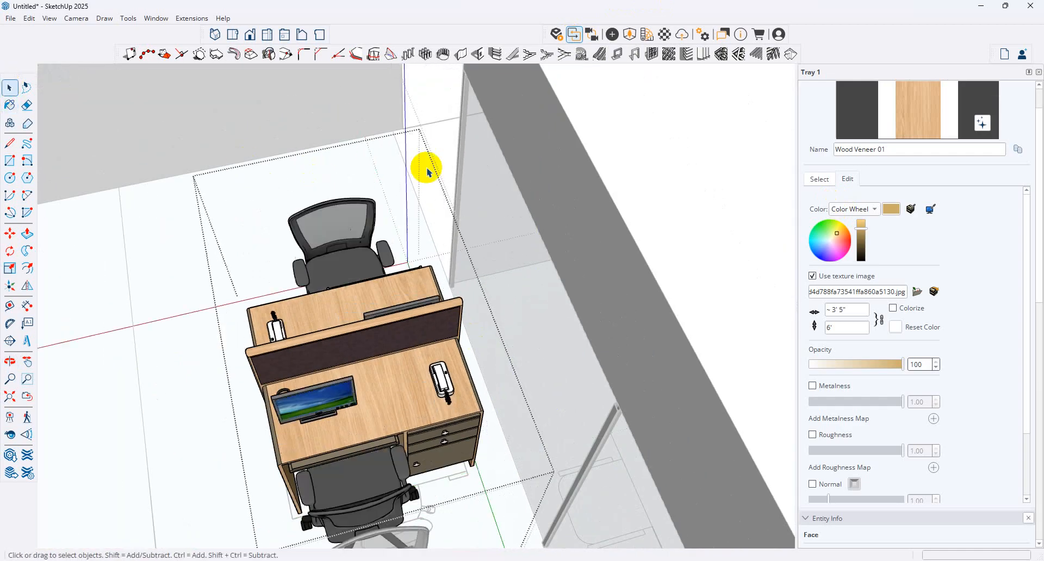
scroll(544, 190, down, 5)
middle_drag(676, 198, 376, 348)
click(376, 348)
click(381, 294)
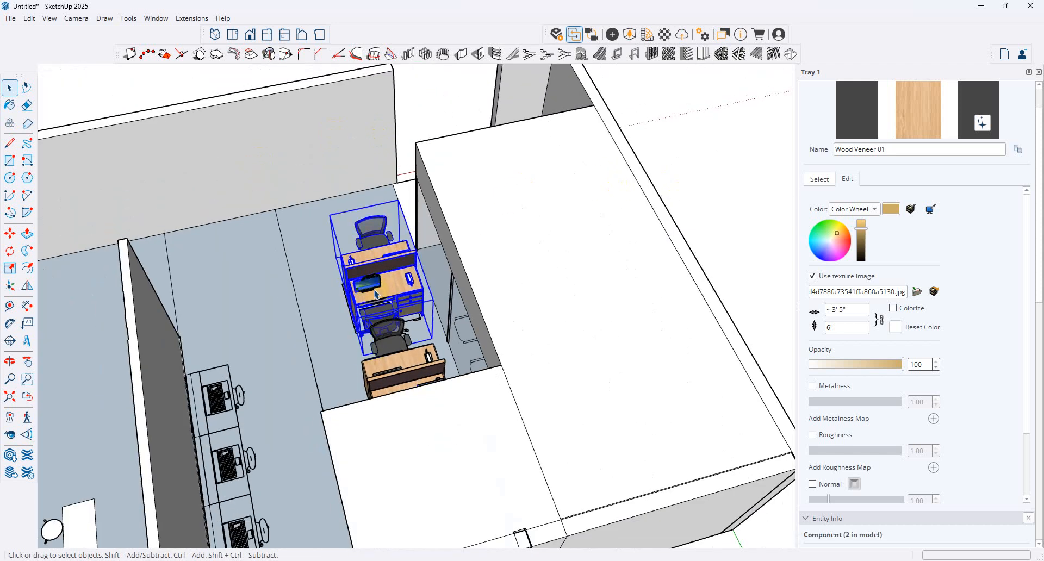
mouse_move(380, 294)
middle_down()
mouse_move(310, 408)
mouse_move(353, 291)
mouse_move(379, 277)
middle_up()
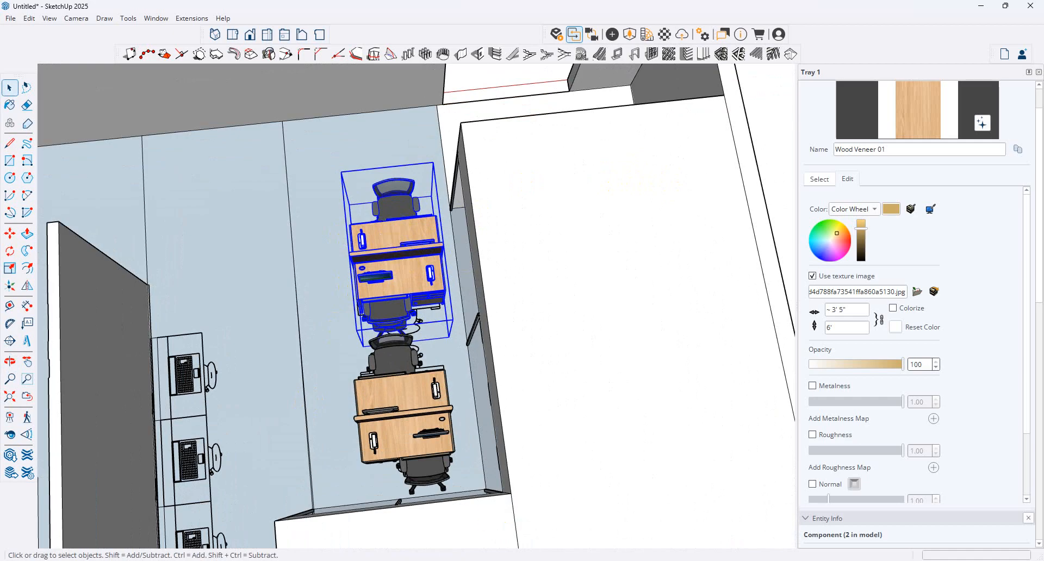
middle_drag(413, 370, 422, 263)
scroll(524, 267, up, 3)
scroll(422, 263, down, 4)
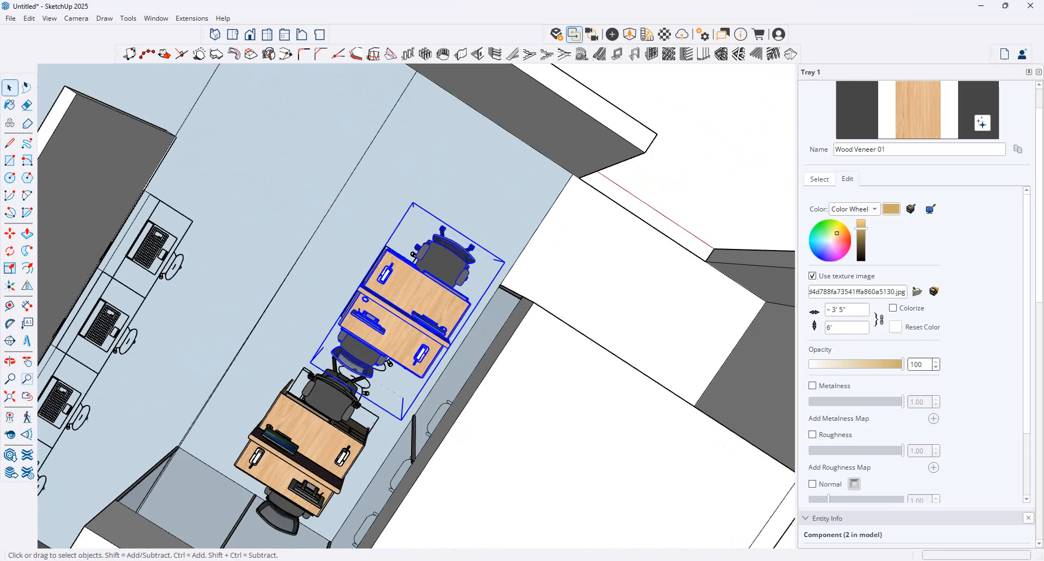
Switch to Chrome and examine the 3D Warehouse workstation results and the recent downloads for another usable model.
click(555, 545)
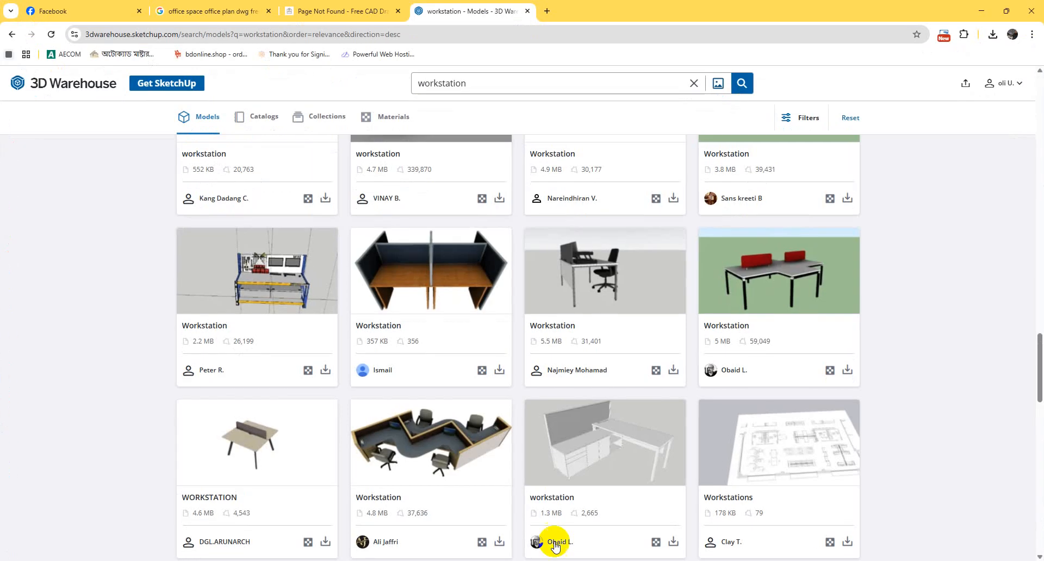
scroll(681, 340, up, 6)
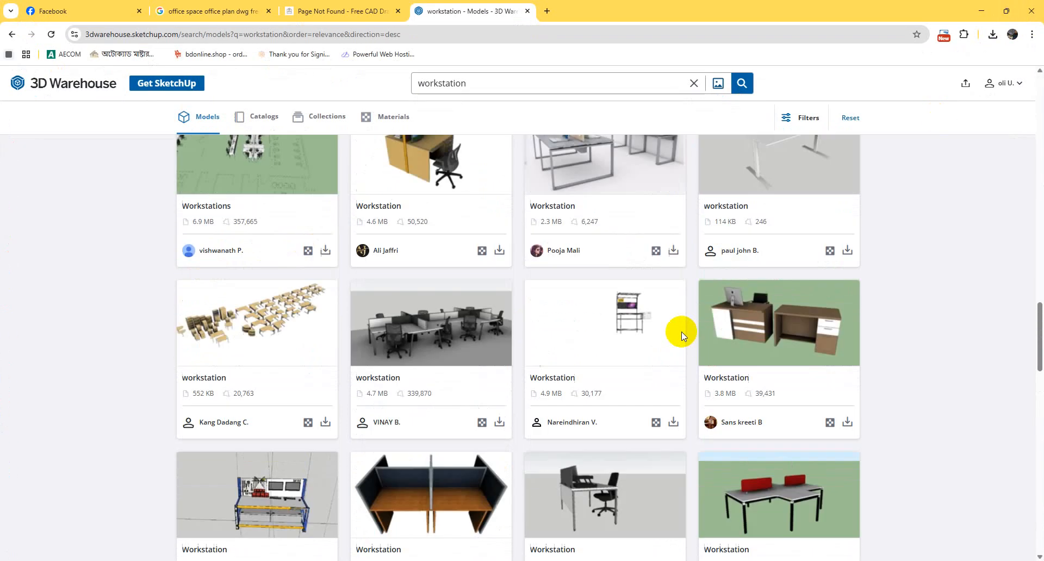
scroll(679, 337, up, 10)
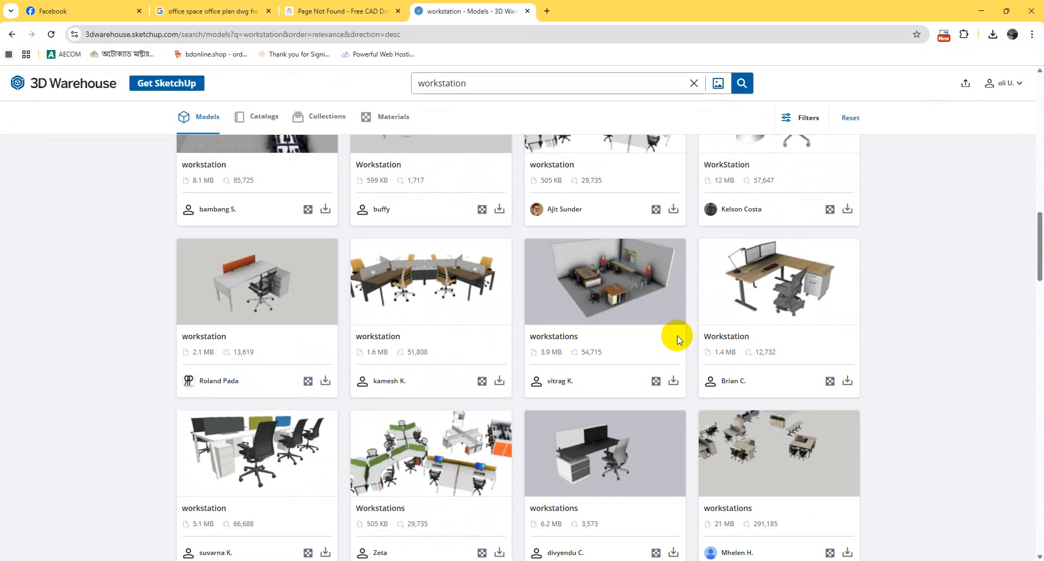
scroll(677, 335, up, 1)
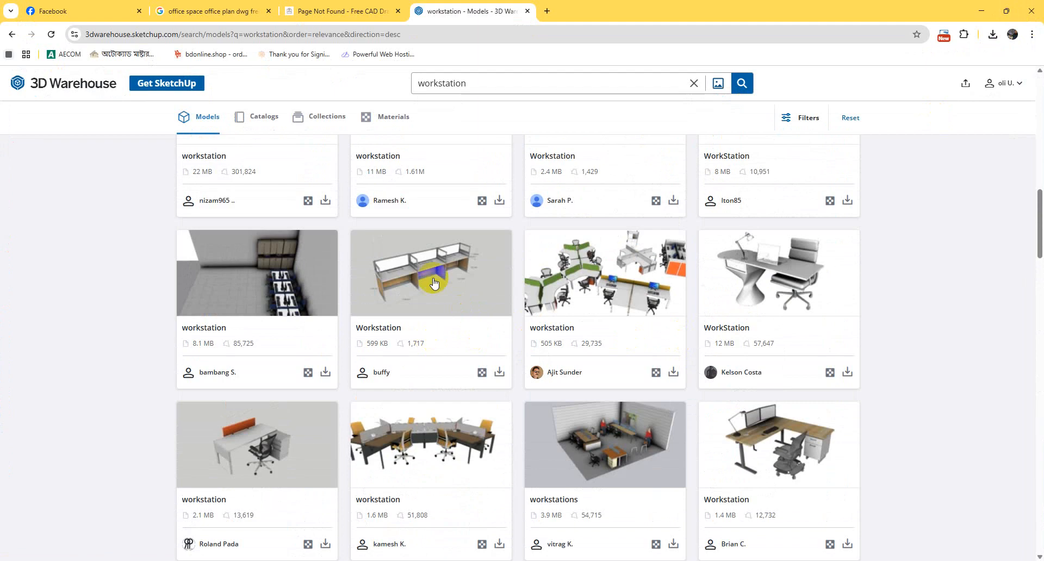
scroll(493, 354, down, 7)
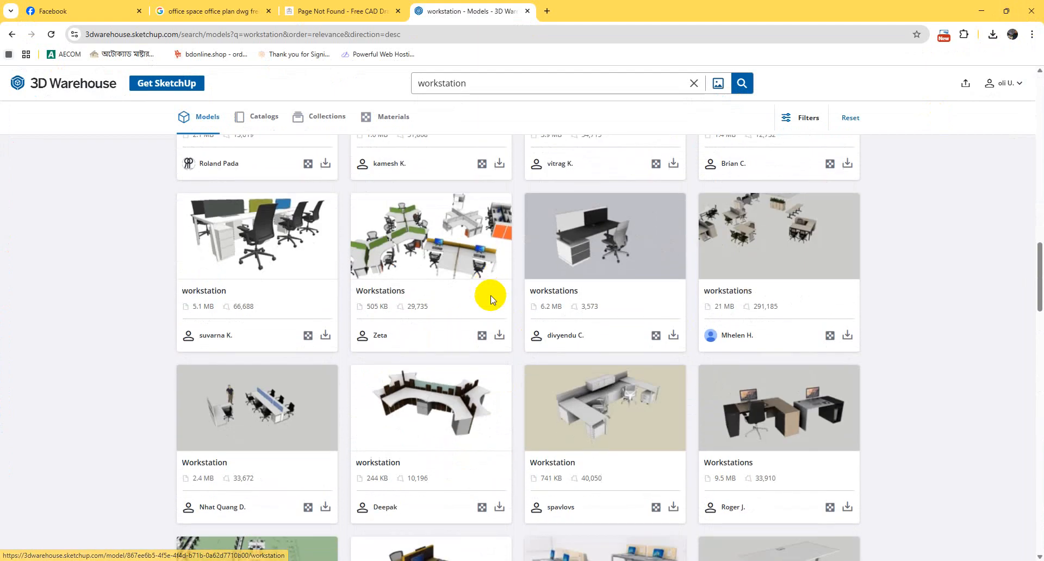
click(1001, 36)
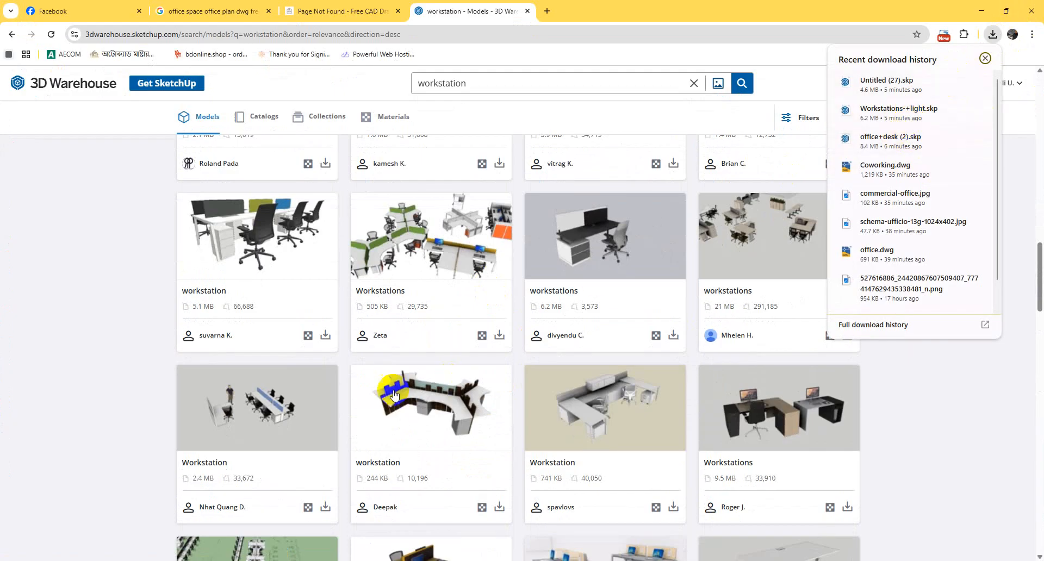
scroll(348, 337, down, 4)
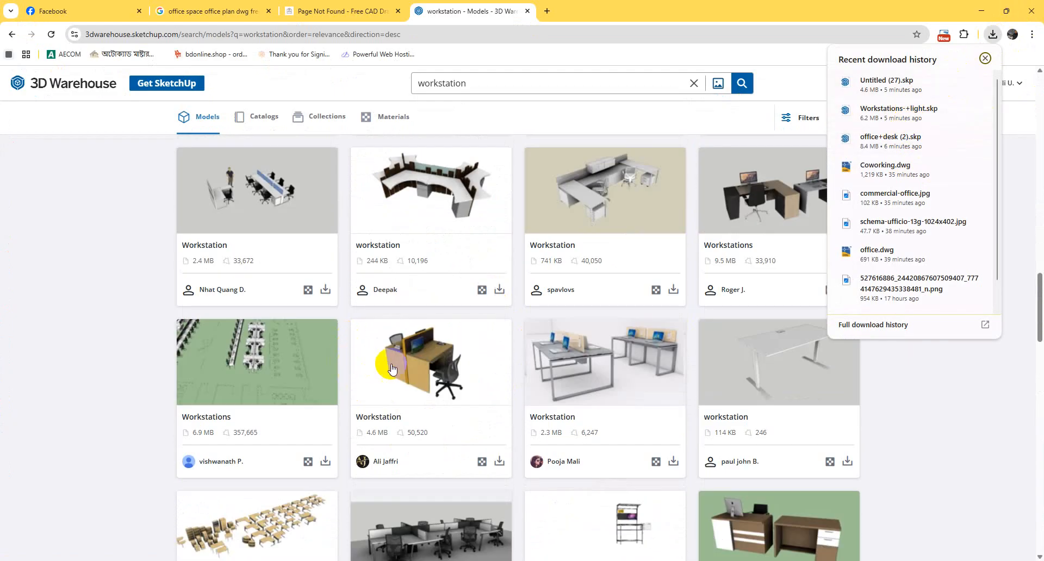
scroll(514, 347, down, 7)
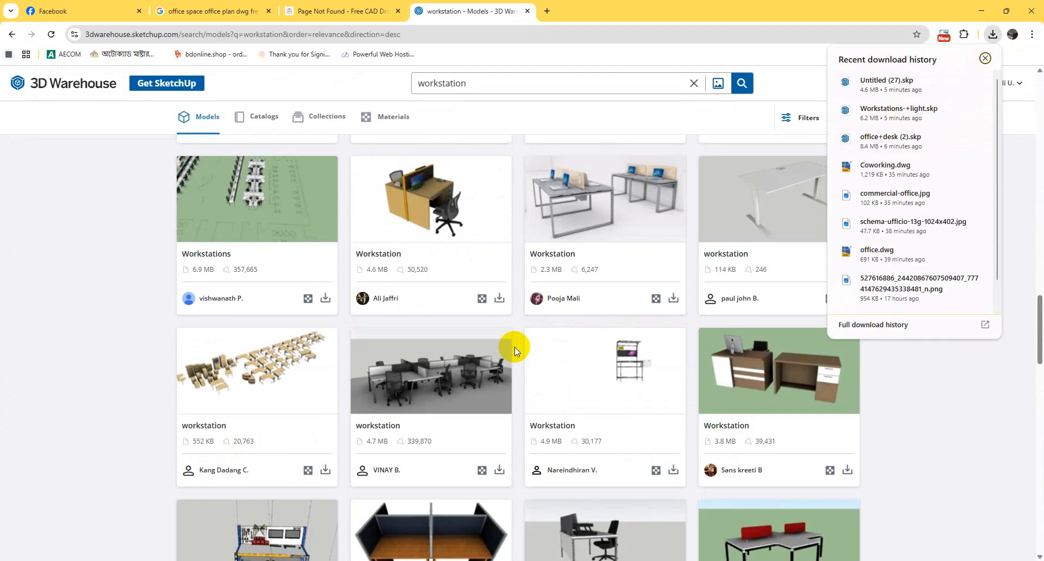
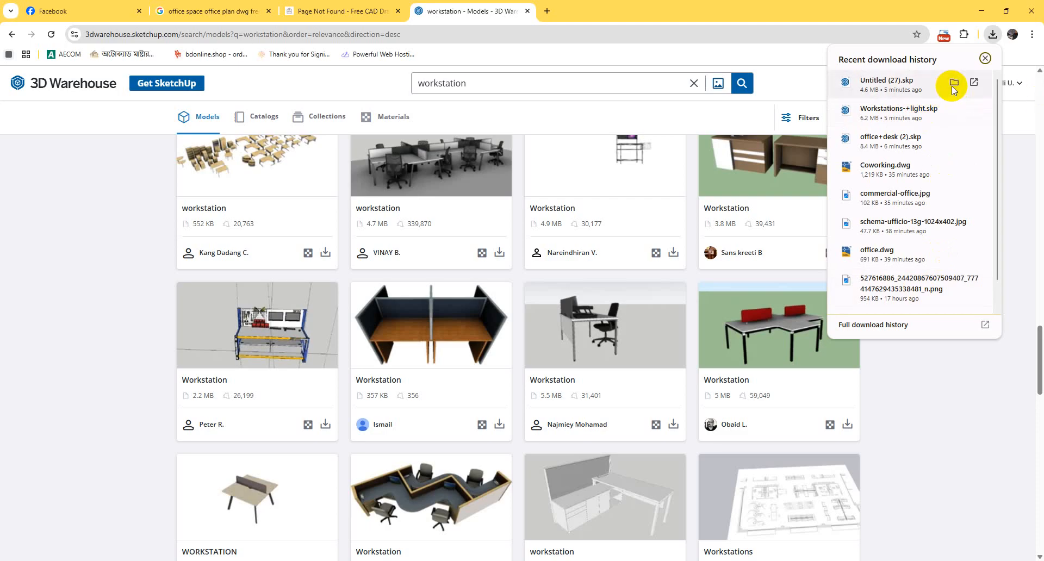
Open the downloaded Untitled (27) model from the Downloads folder in SketchUp and minimize its window.
click(954, 84)
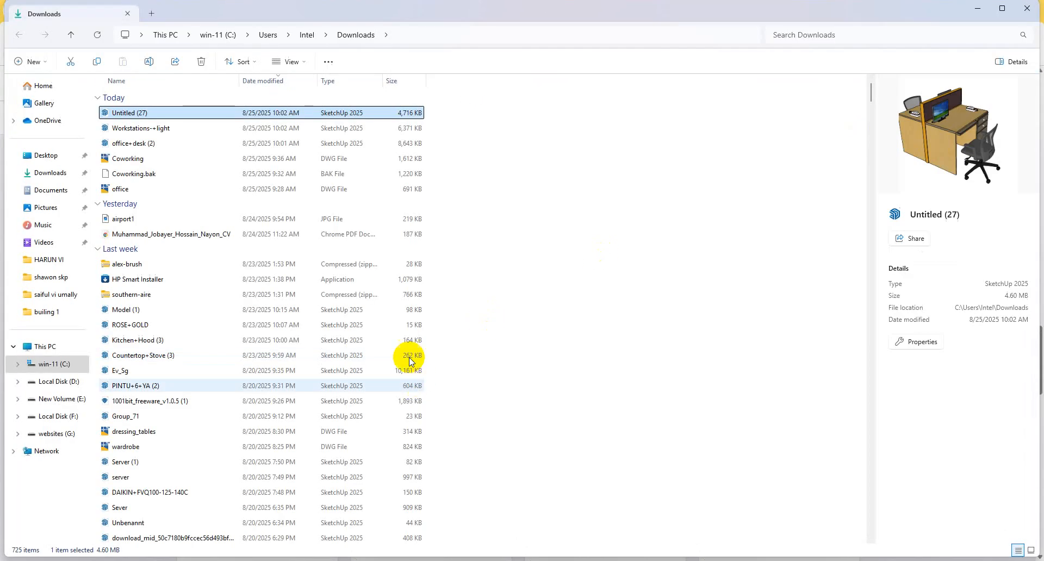
double_click(182, 115)
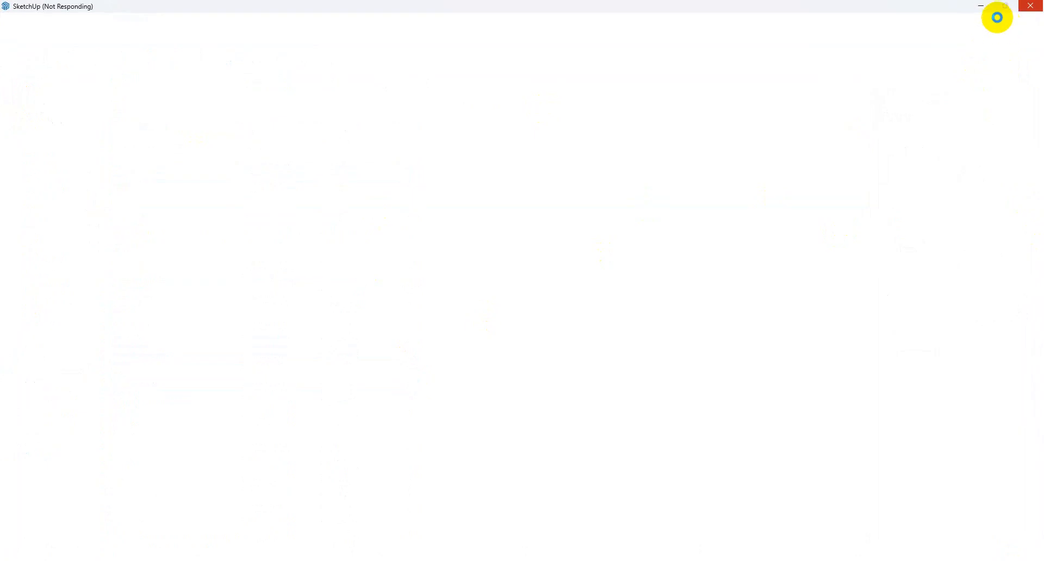
click(983, 9)
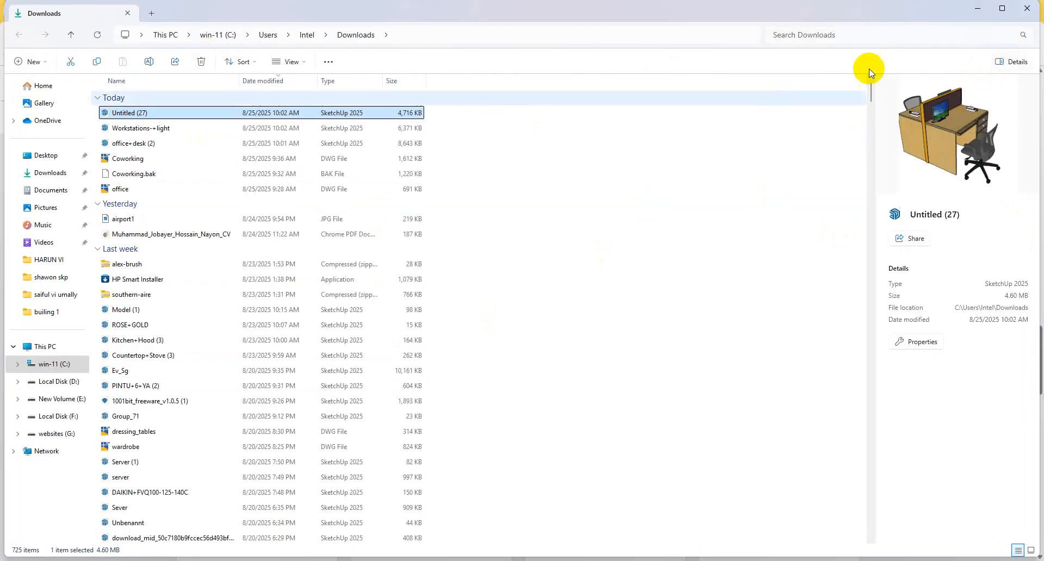
Show the Downloads folder as large icons, open the Workstations-+light model in SketchUp and dismiss the D5 LiveSync update notice.
click(292, 62)
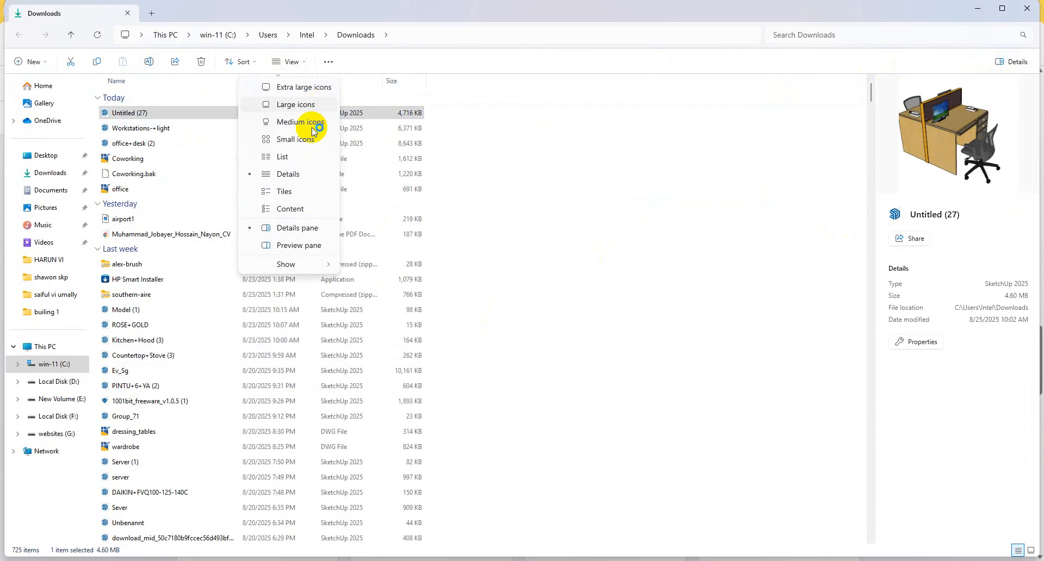
click(313, 112)
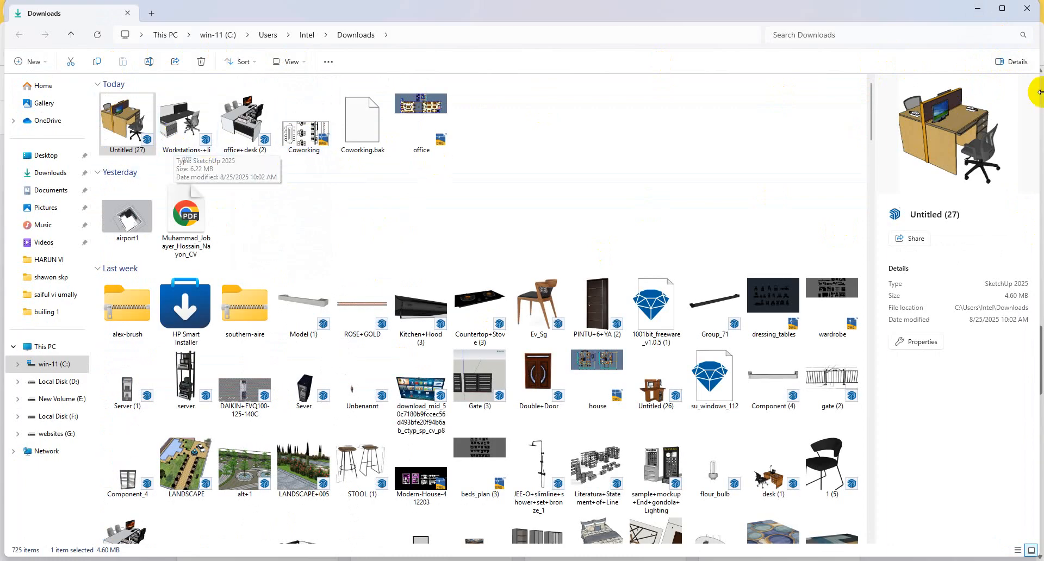
key(alt+Tab)
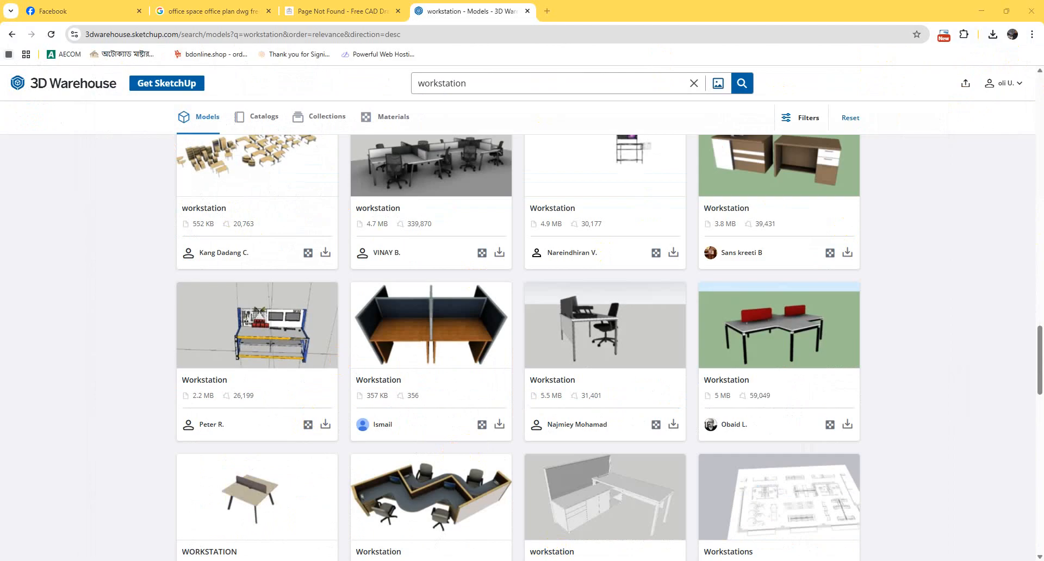
click(585, 528)
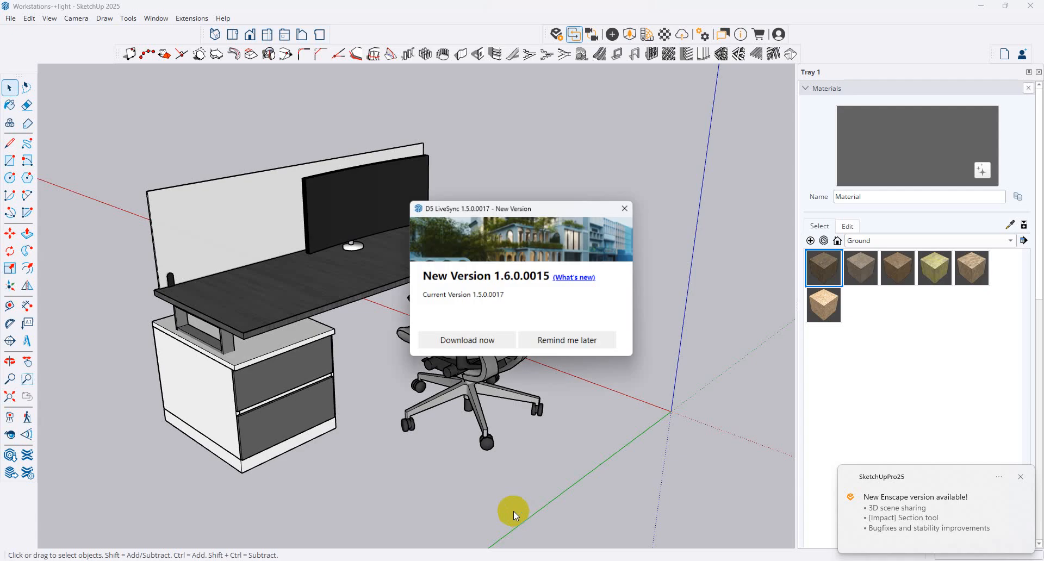
click(627, 210)
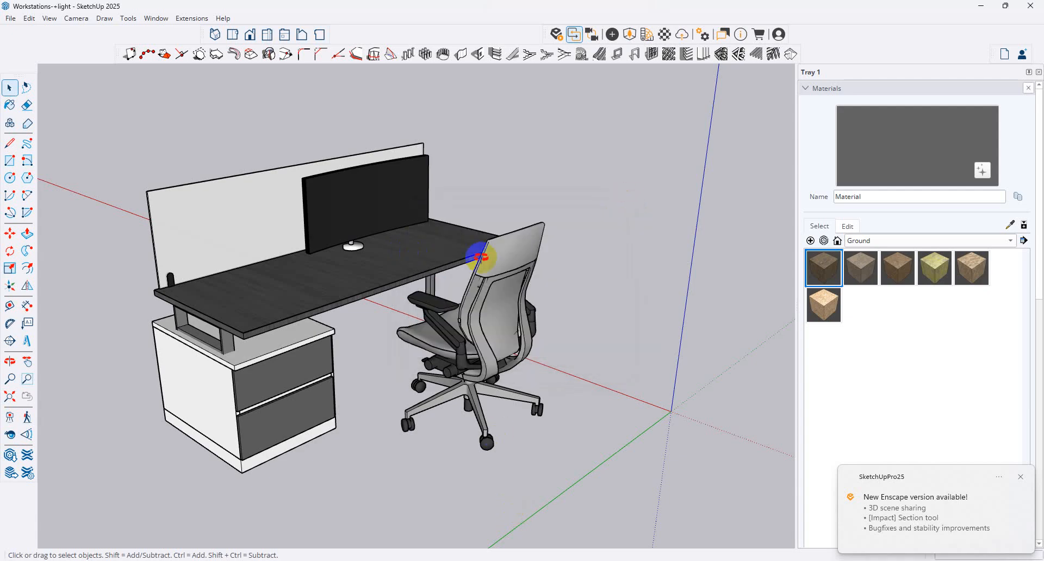
Delete the curved monitor from the desk inside the workstation group and leave the group.
middle_drag(478, 244, 291, 361)
click(351, 274)
scroll(602, 257, down, 3)
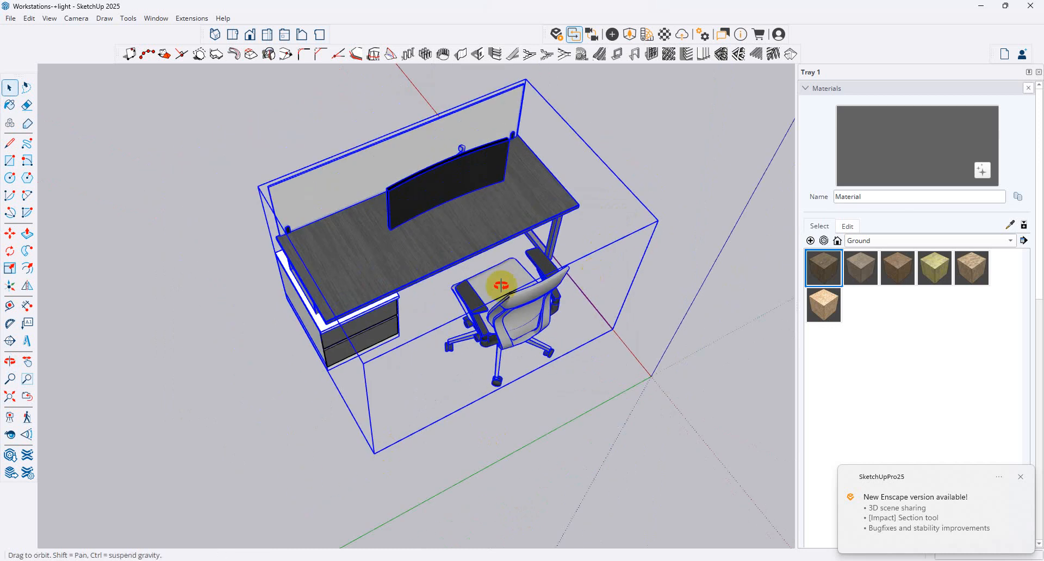
middle_drag(501, 285, 627, 310)
click(672, 357)
middle_drag(672, 357, 539, 192)
click(531, 200)
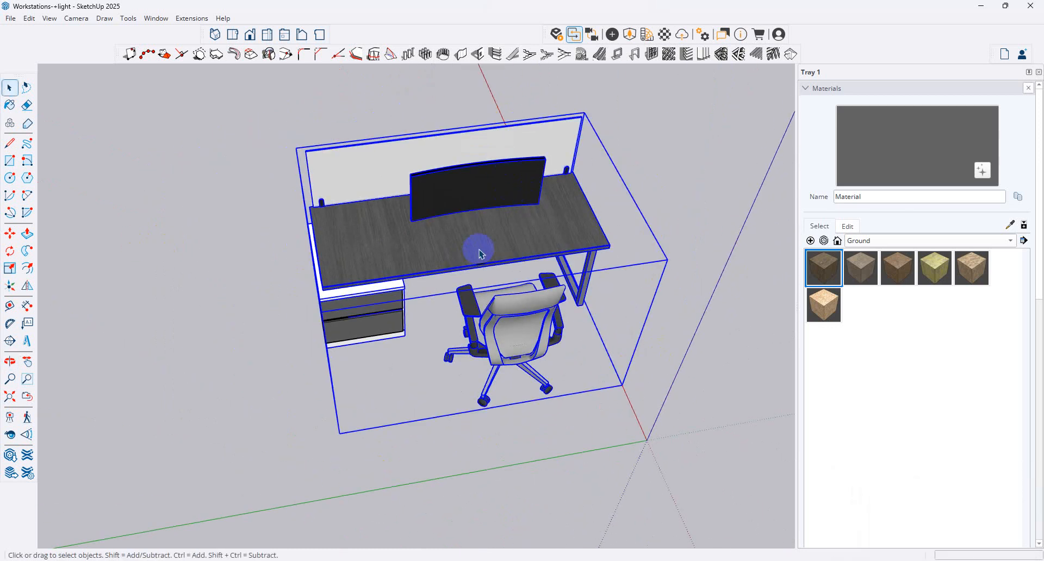
double_click(461, 185)
double_click(486, 189)
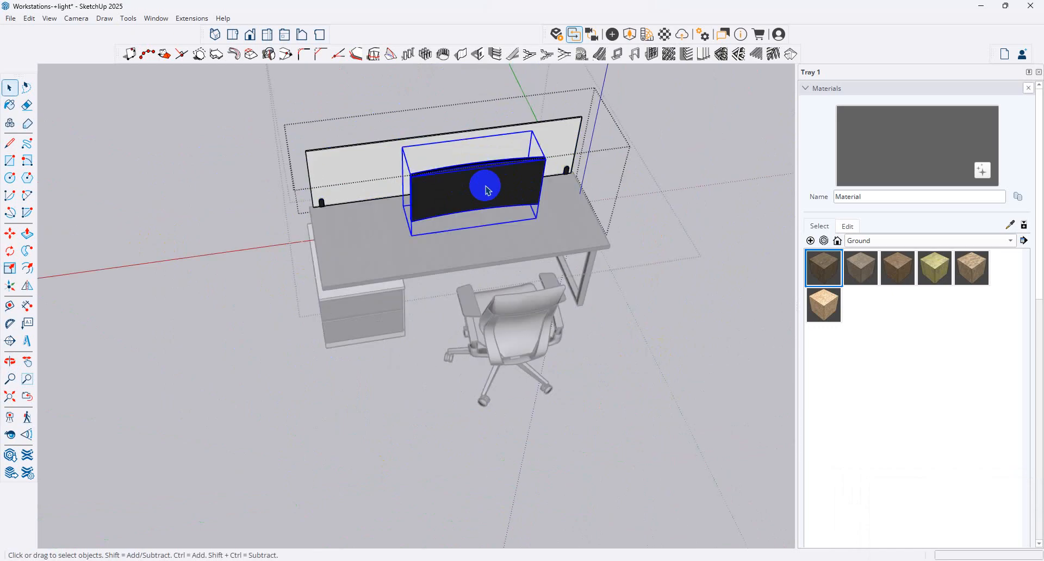
key(Delete)
click(676, 240)
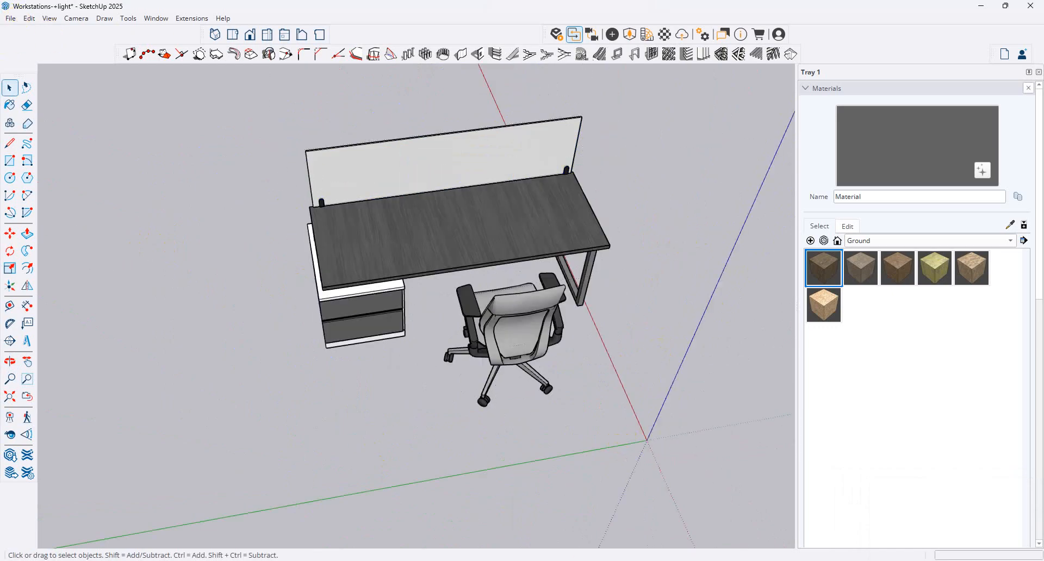
Switch to Chrome, search 3D Warehouse for "laptop", download the 969 KB laptop as a SketchUp file and return to SketchUp.
key(alt+Tab)
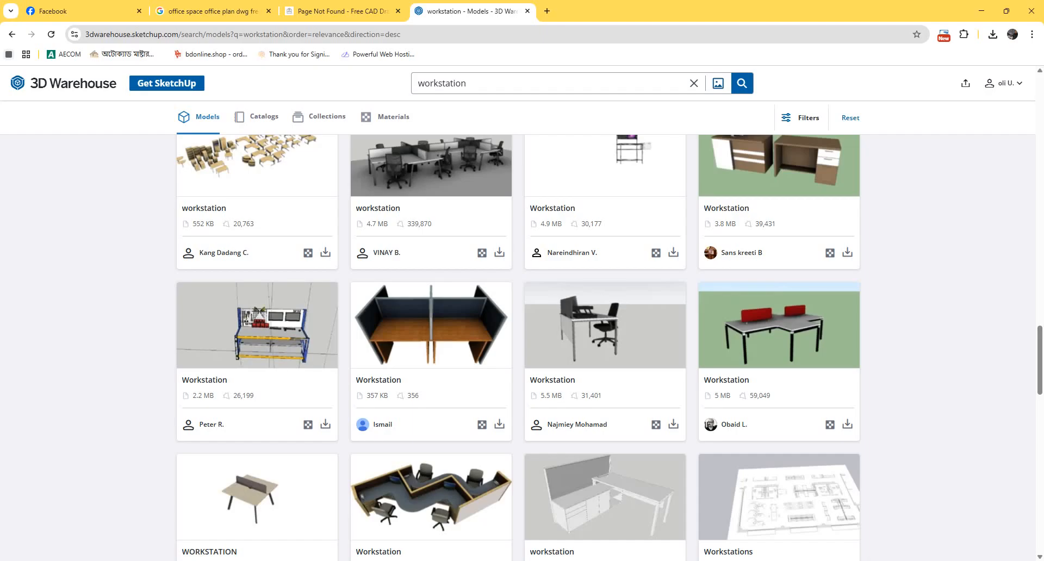
double_click(483, 85)
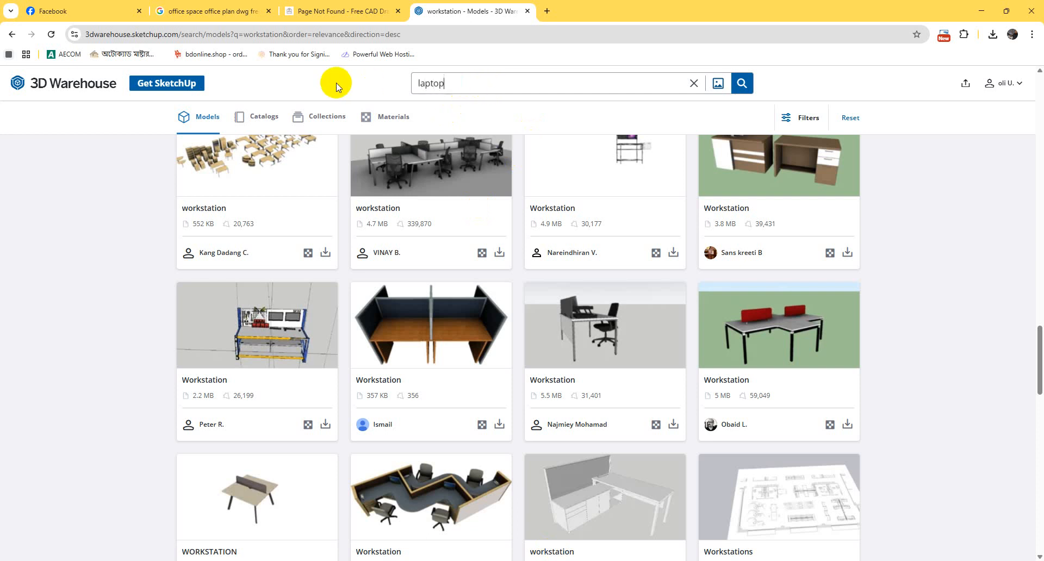
key(Return)
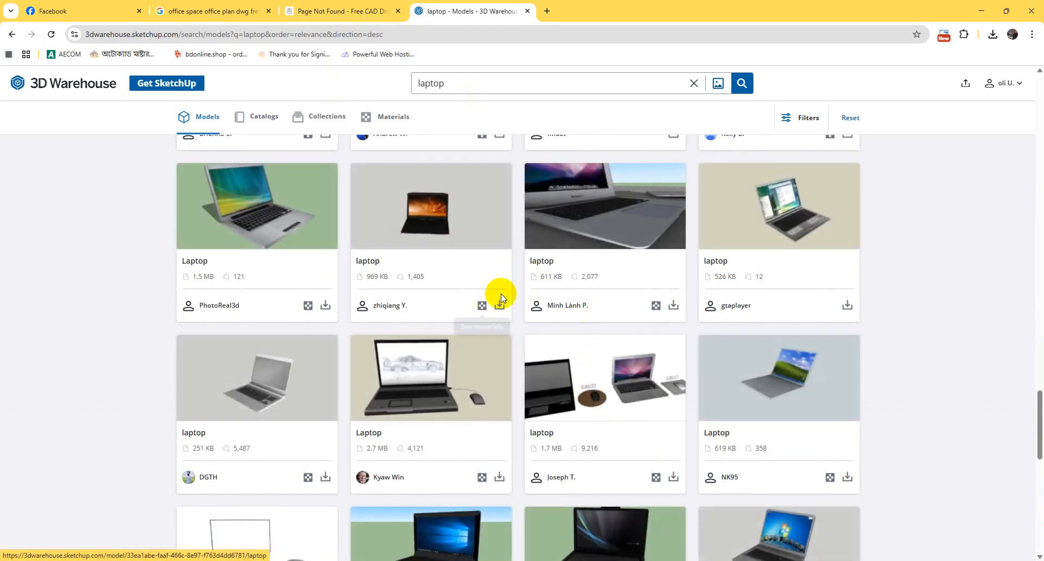
click(498, 304)
click(547, 331)
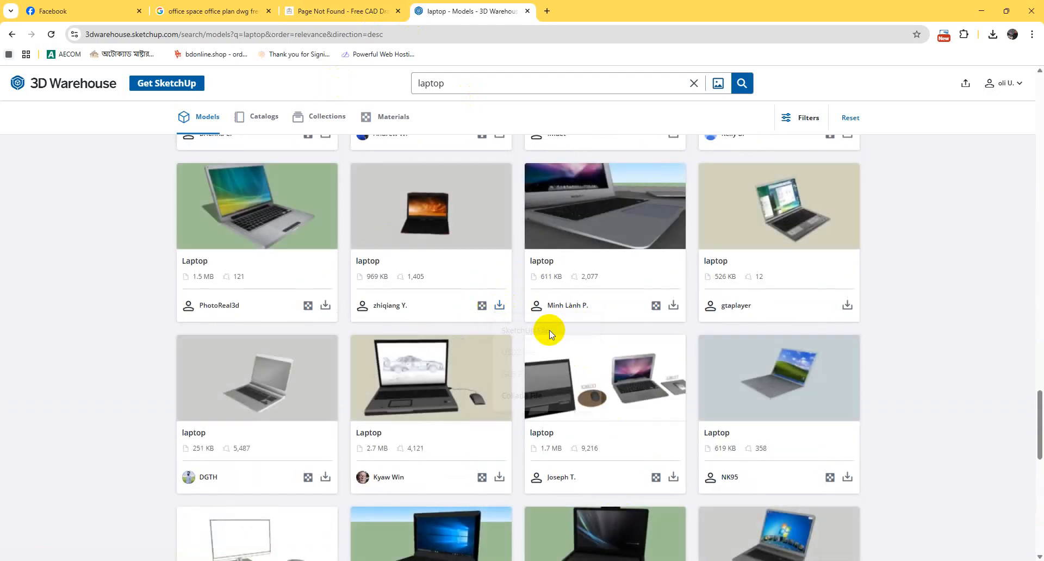
click(978, 9)
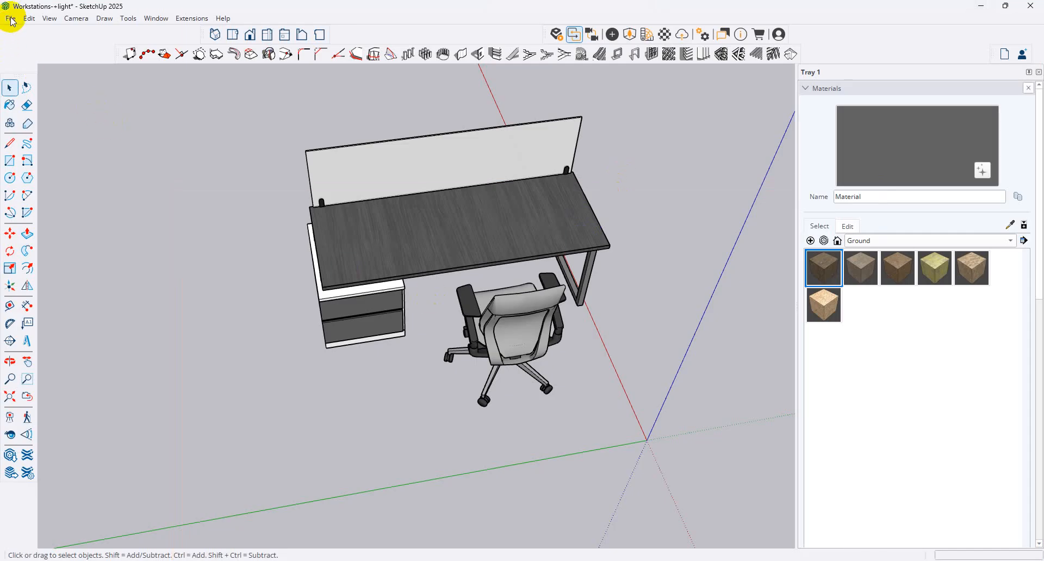
Import the 机械革命模型 laptop model from the Downloads folder onto the desktop and rotate it -90 degrees.
click(11, 20)
click(50, 170)
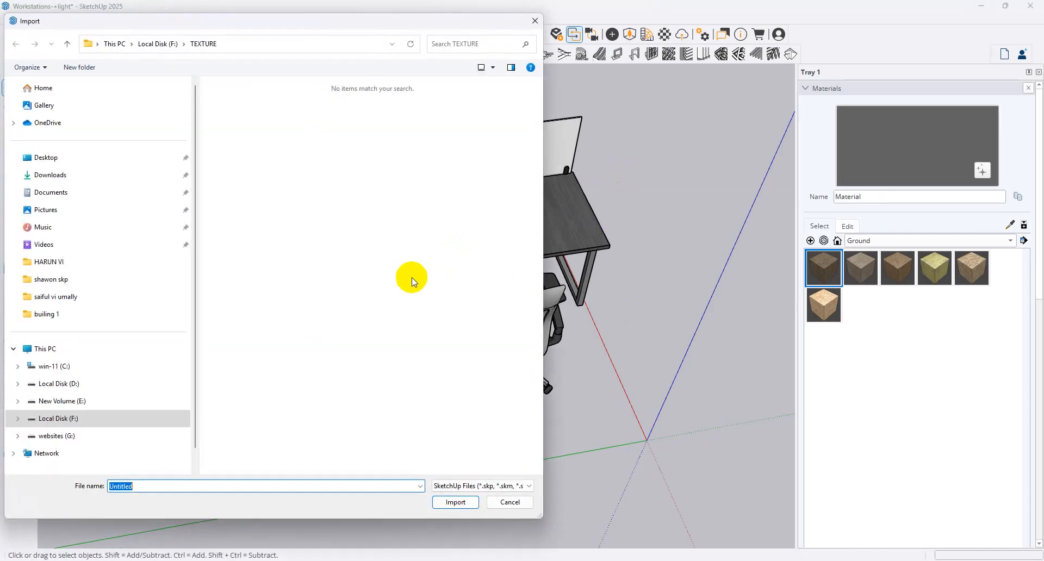
click(42, 174)
click(255, 158)
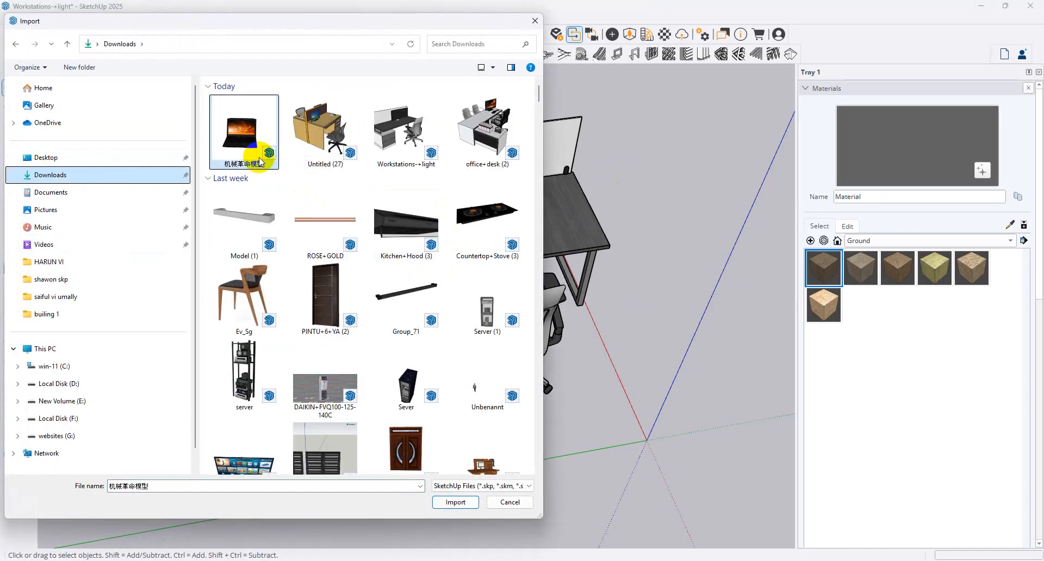
double_click(259, 161)
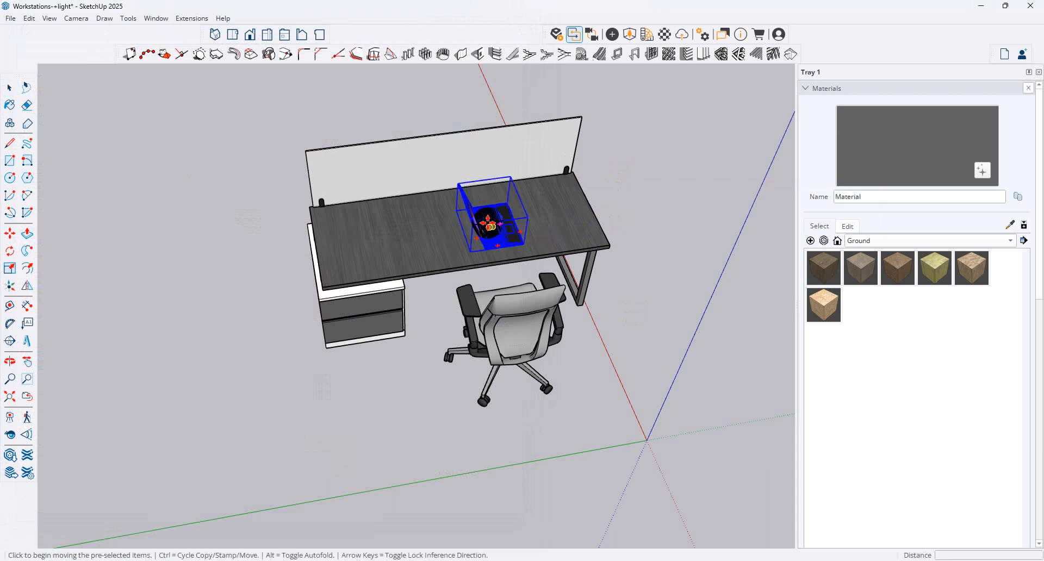
click(485, 181)
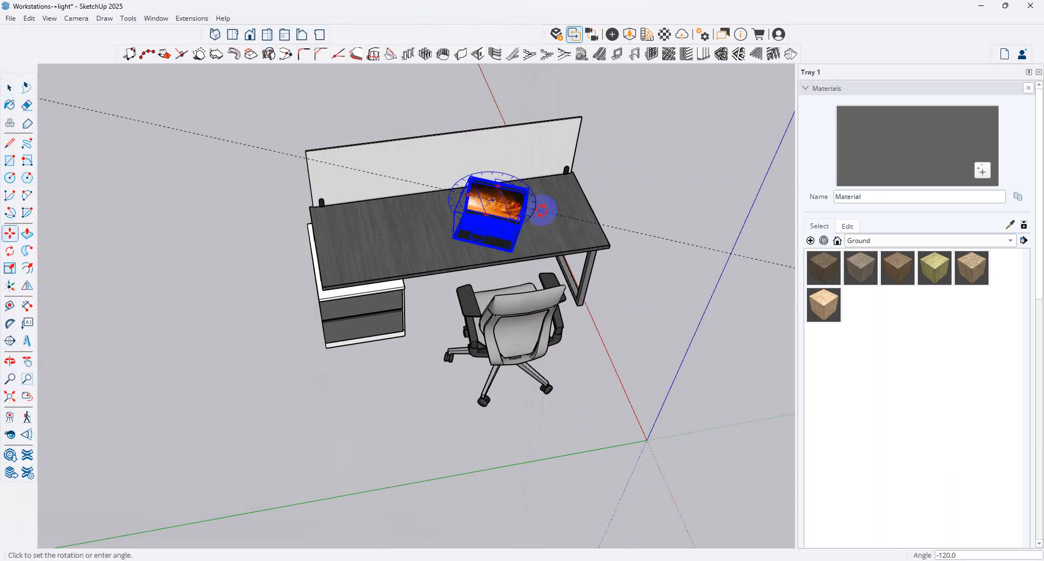
click(532, 195)
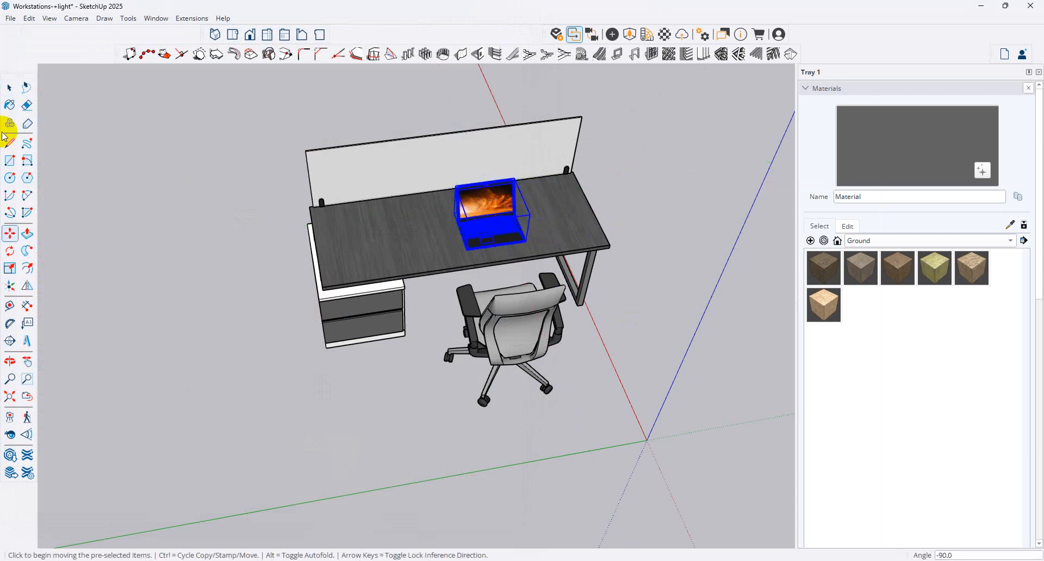
click(10, 104)
click(9, 88)
click(434, 235)
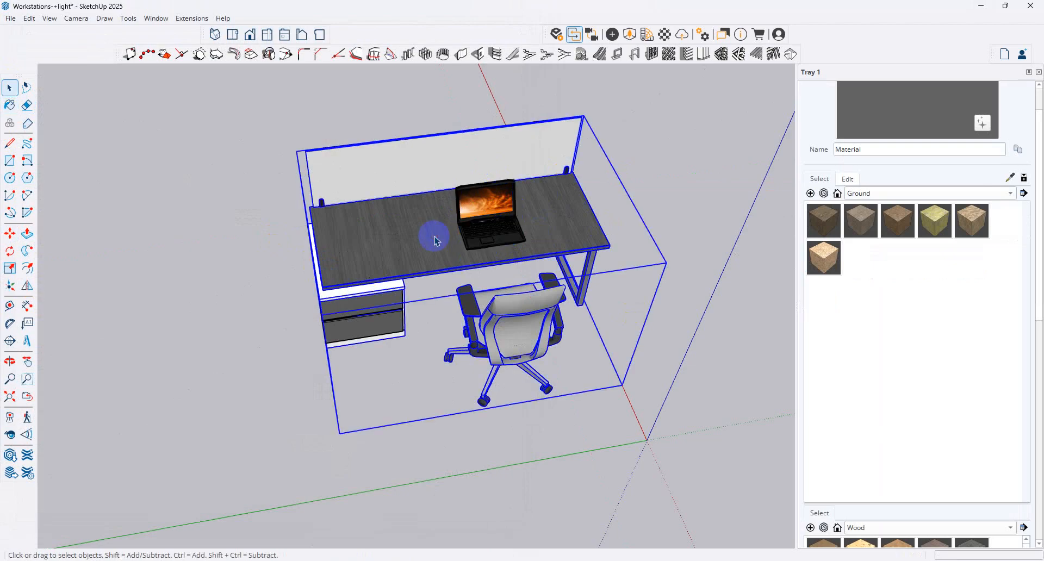
double_click(586, 255)
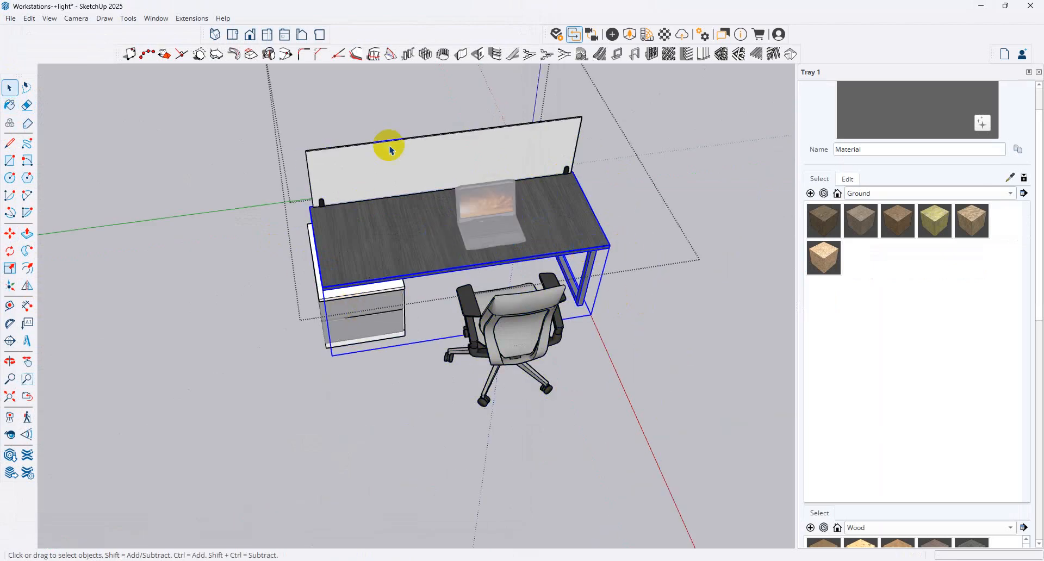
click(302, 172)
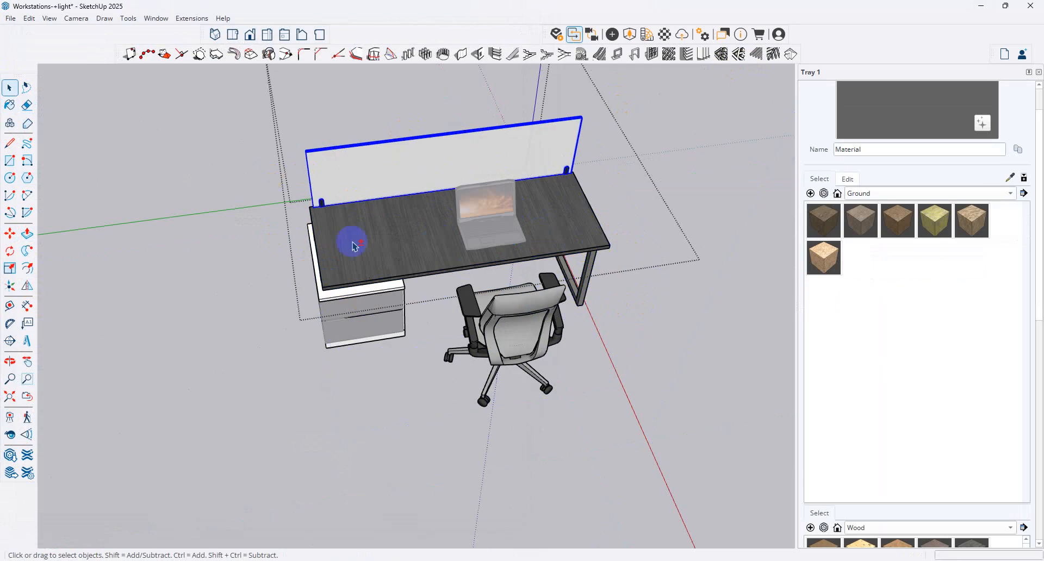
shift+click(331, 272)
shift+click(327, 307)
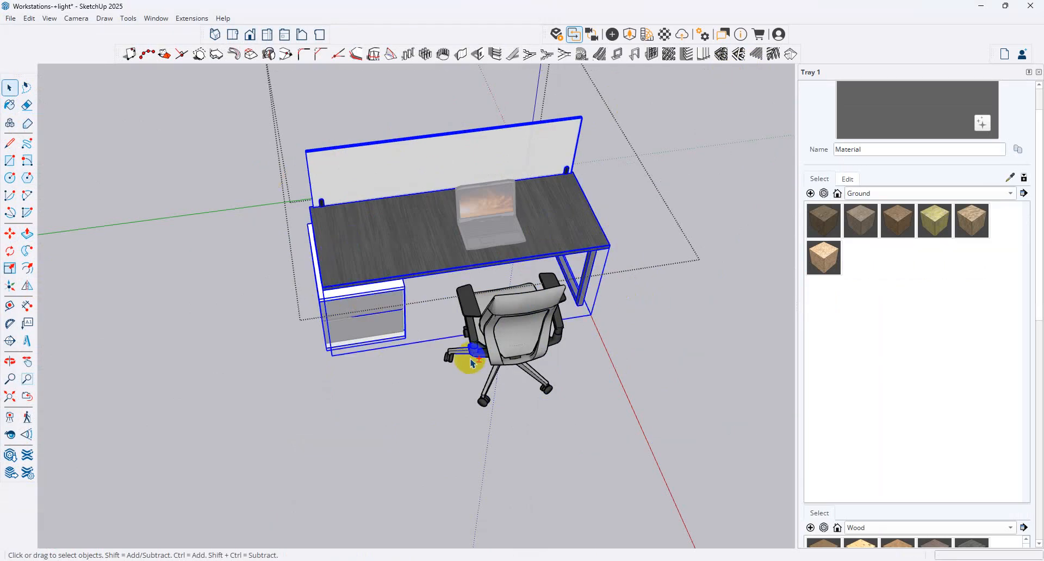
middle_drag(282, 350, 417, 365)
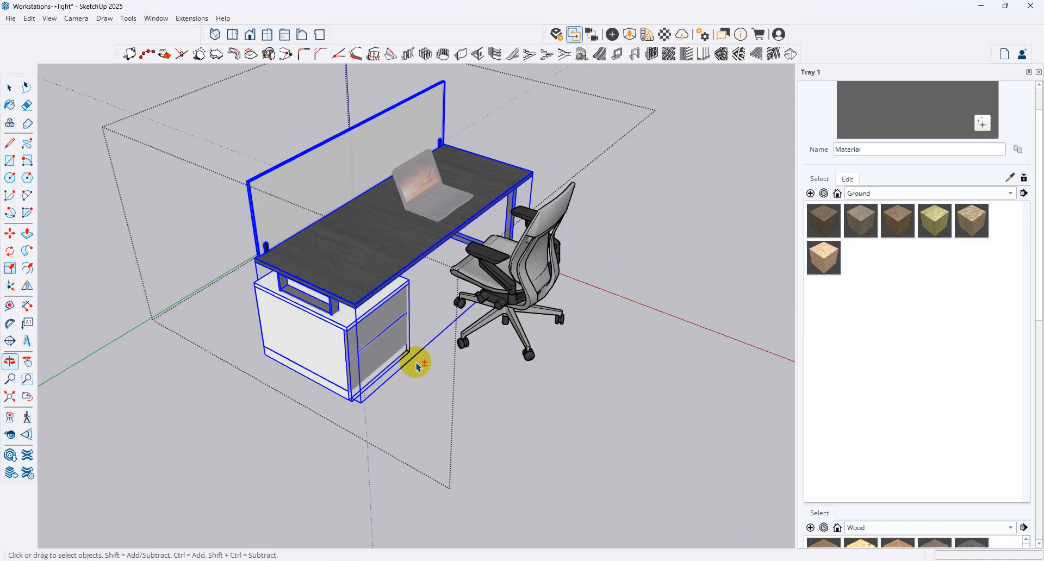
click(492, 361)
click(598, 321)
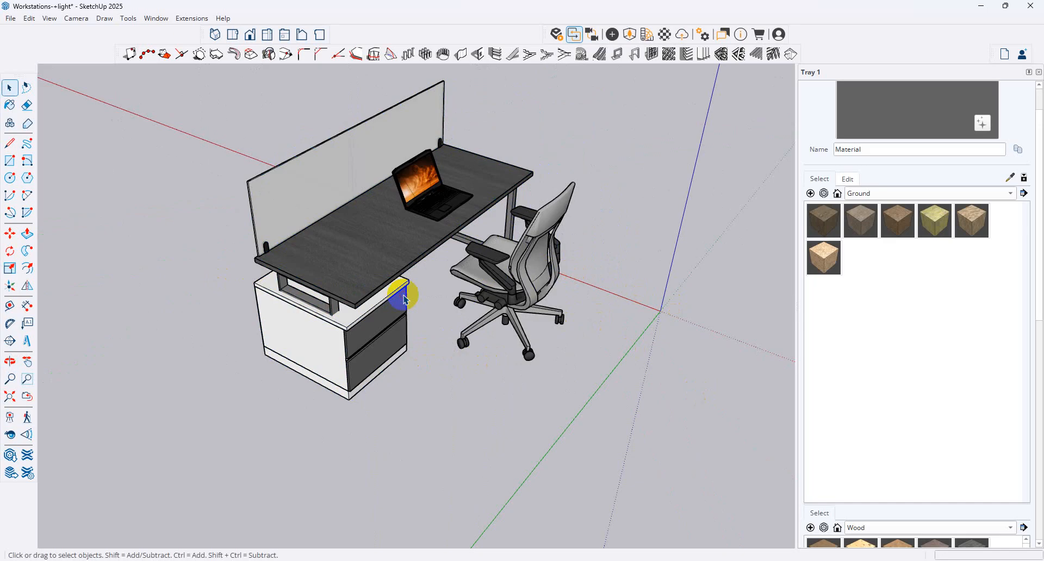
Cut the office chair out of the workstation group and leave the group.
click(543, 287)
double_click(538, 287)
click(535, 288)
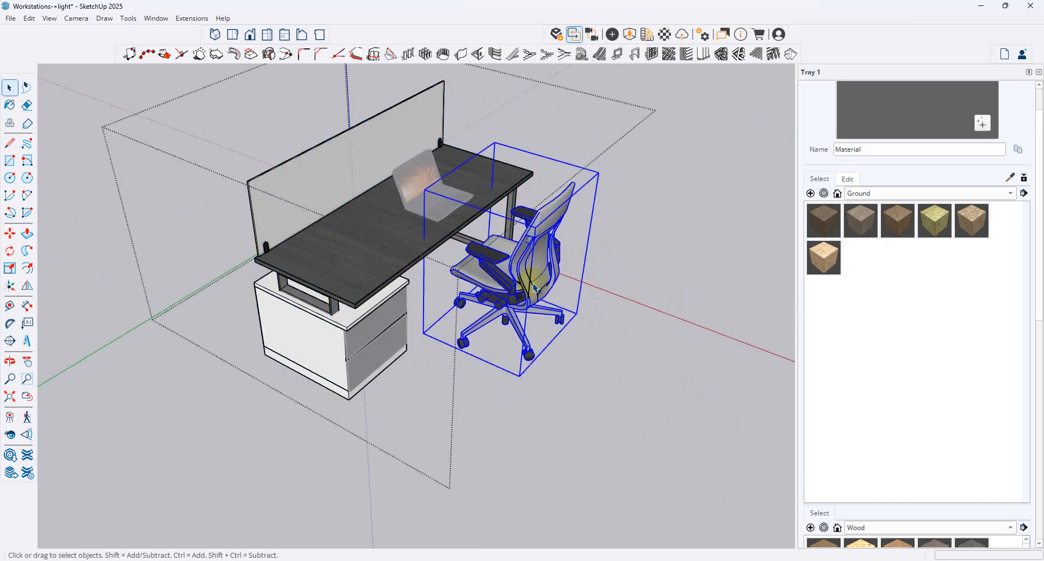
key(Delete)
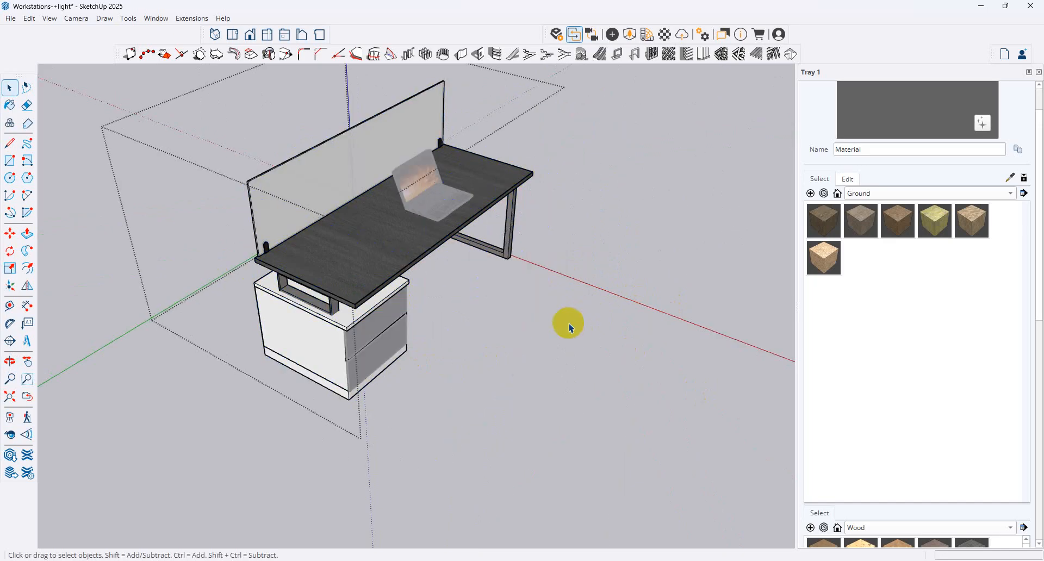
click(563, 260)
click(444, 251)
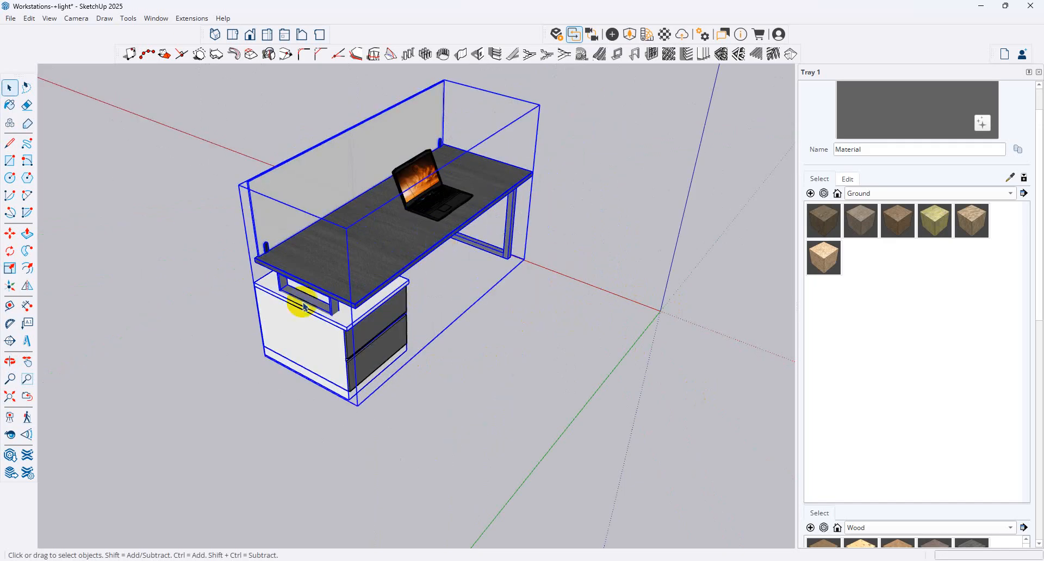
click(10, 268)
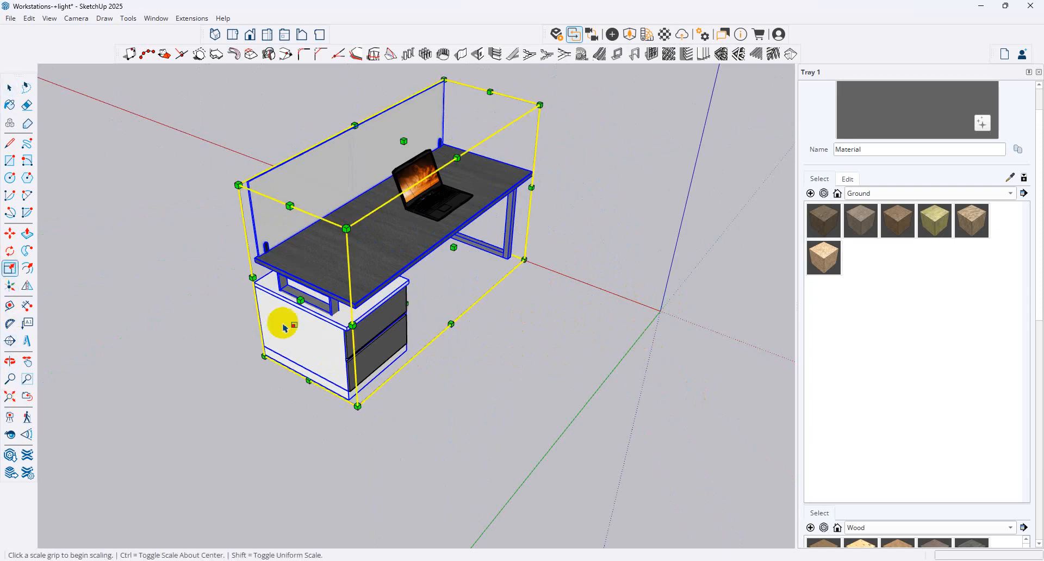
click(301, 300)
click(317, 287)
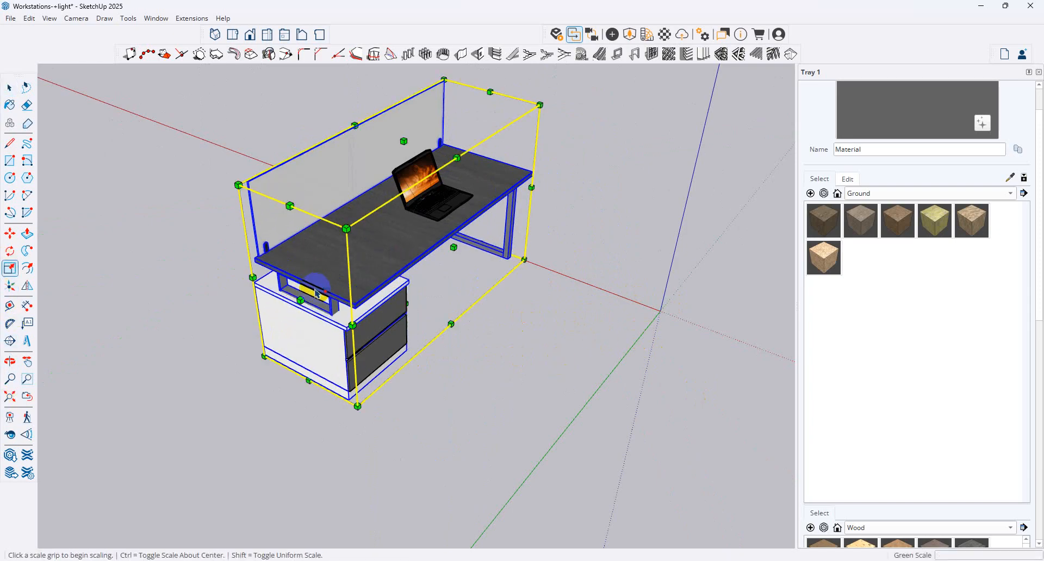
click(9, 87)
click(480, 362)
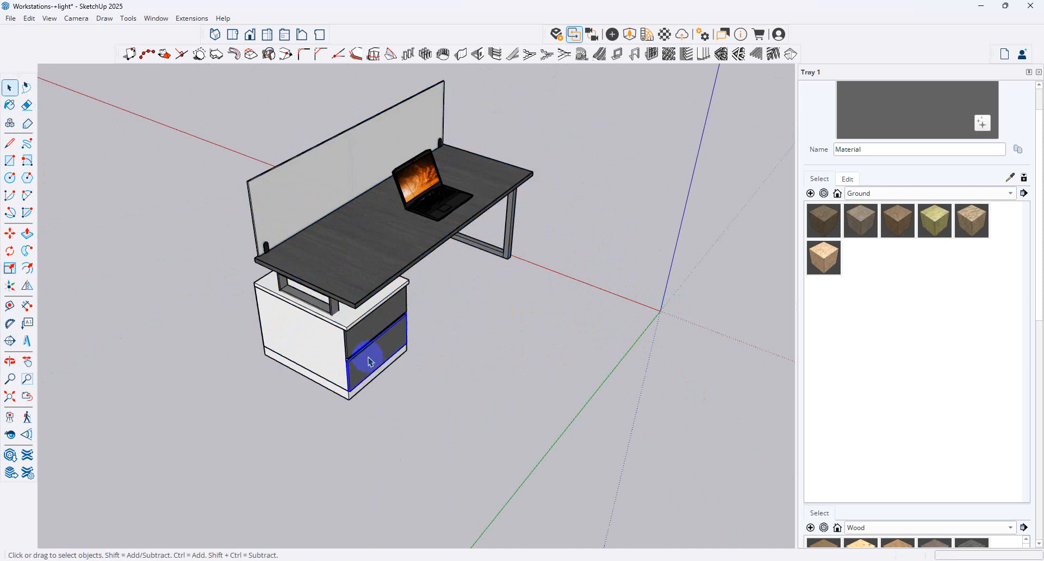
Group the desk with its screen and drawer unit, leaving the laptop out of the selection.
middle_drag(453, 189, 552, 133)
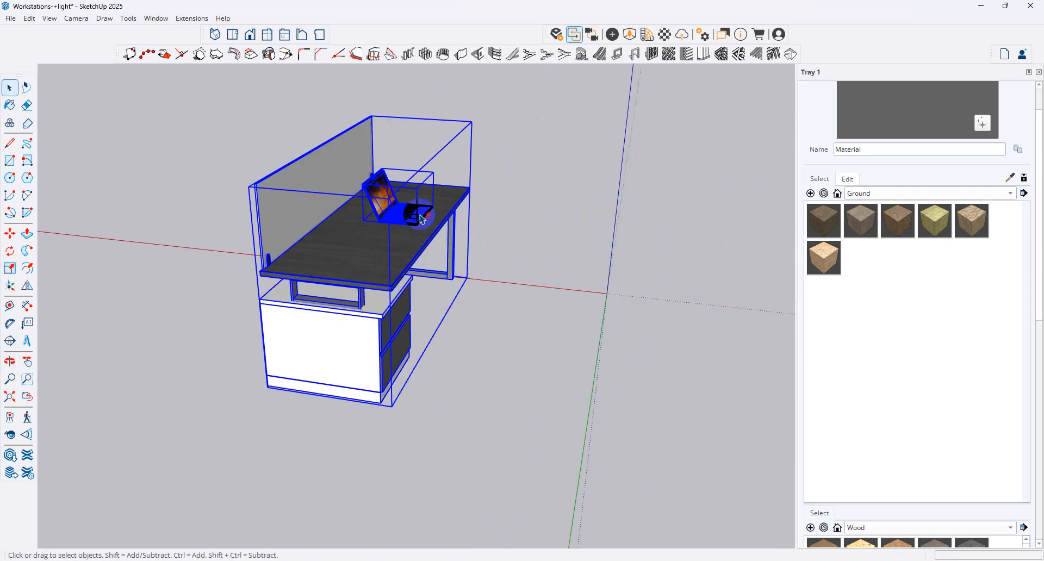
shift+click(395, 216)
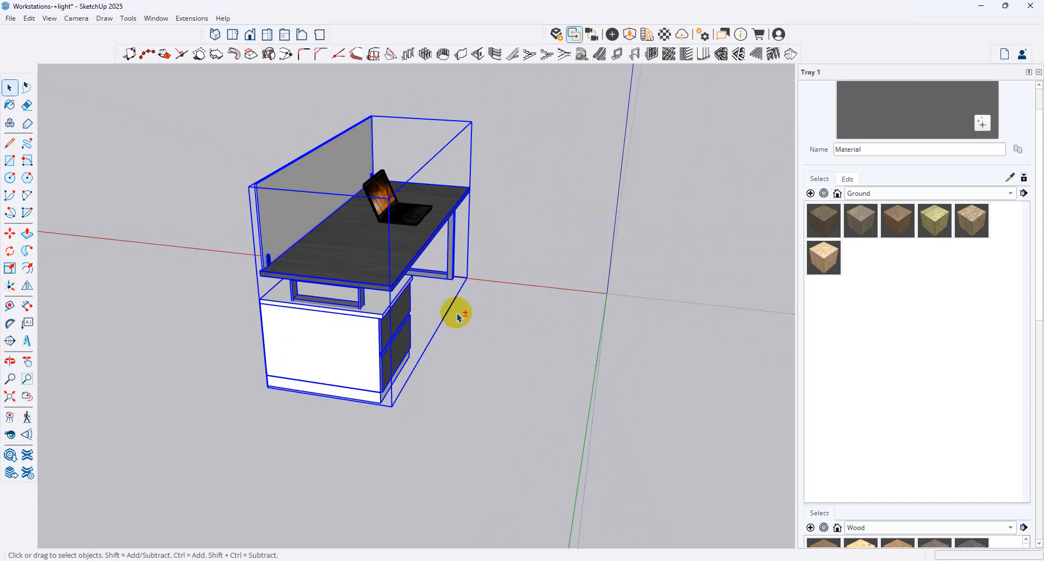
right_click(384, 340)
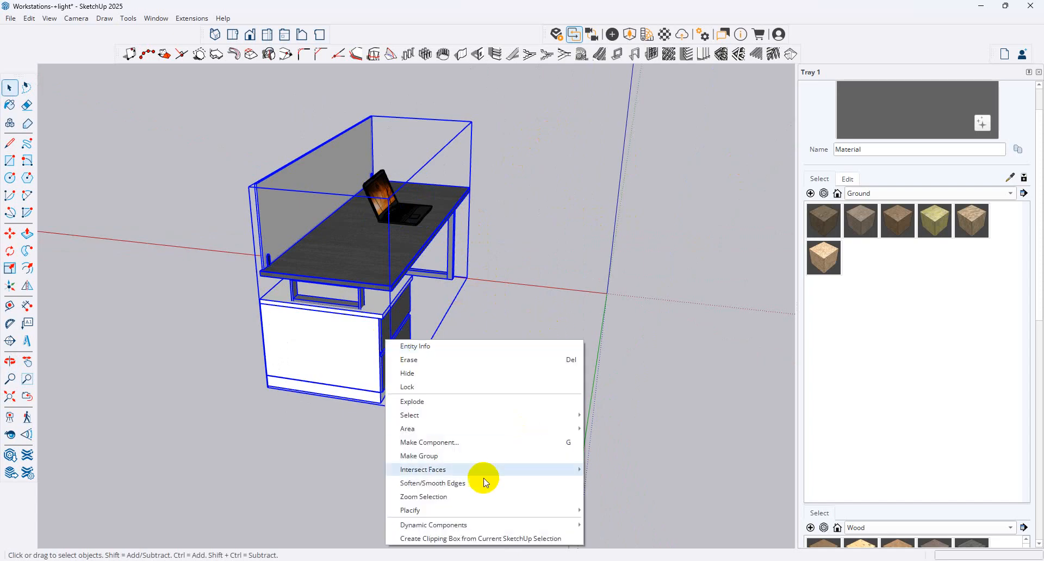
click(466, 456)
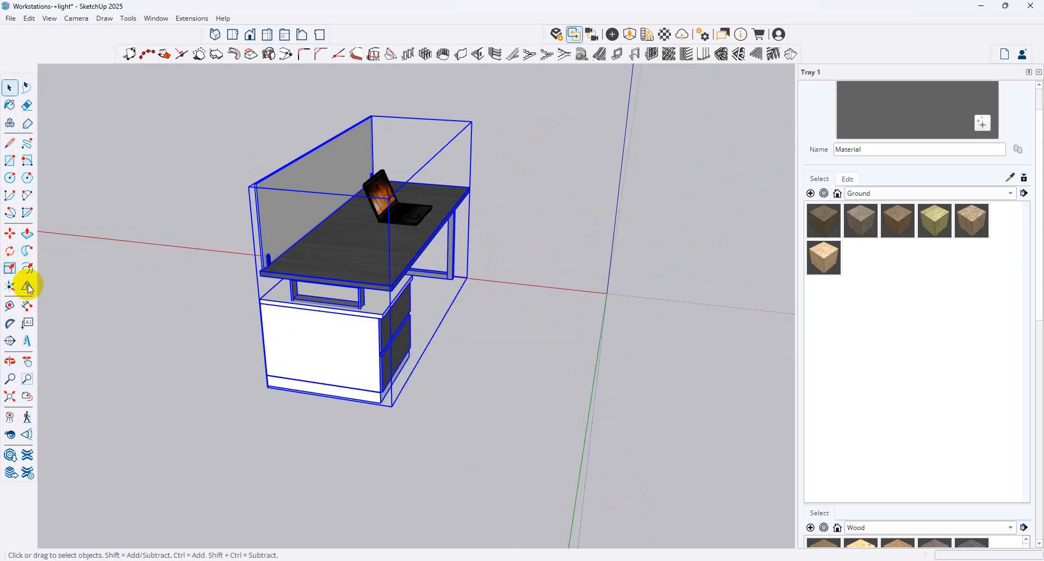
Shorten the grouped desk from its drawer end by scaling it to 0.84 along the green axis.
click(10, 268)
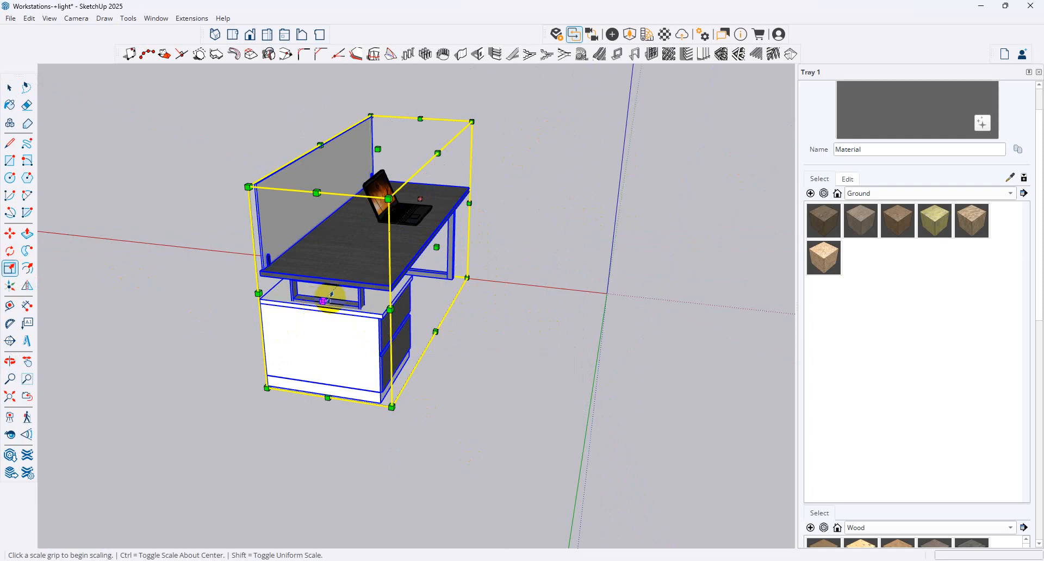
middle_drag(324, 301, 285, 292)
click(305, 264)
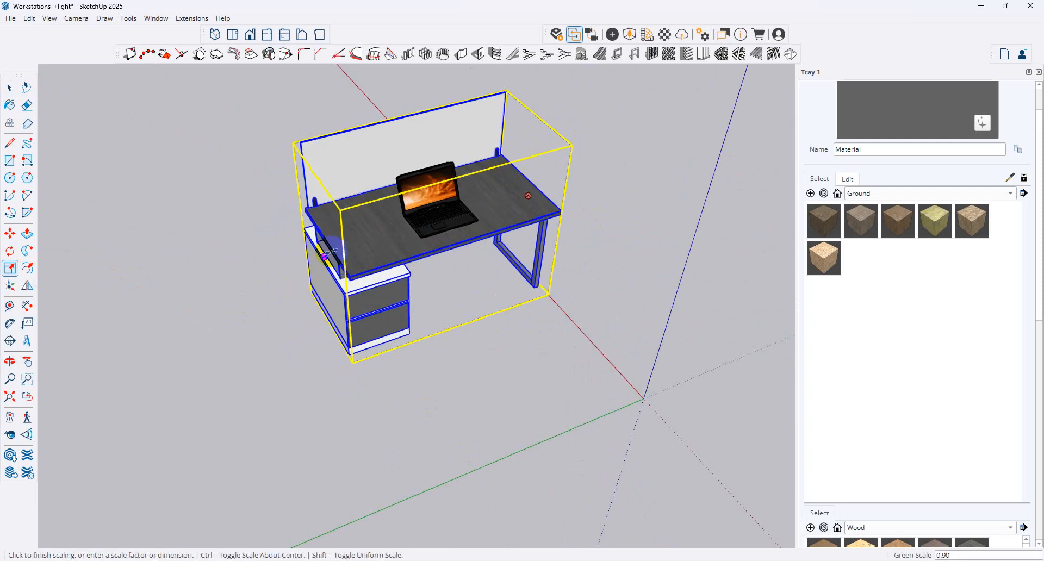
click(343, 247)
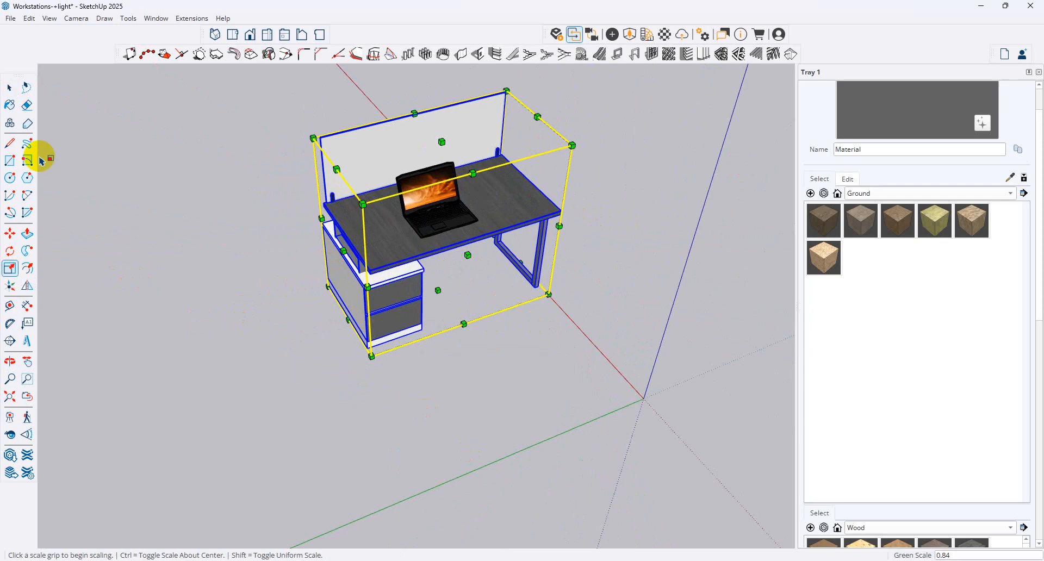
click(9, 88)
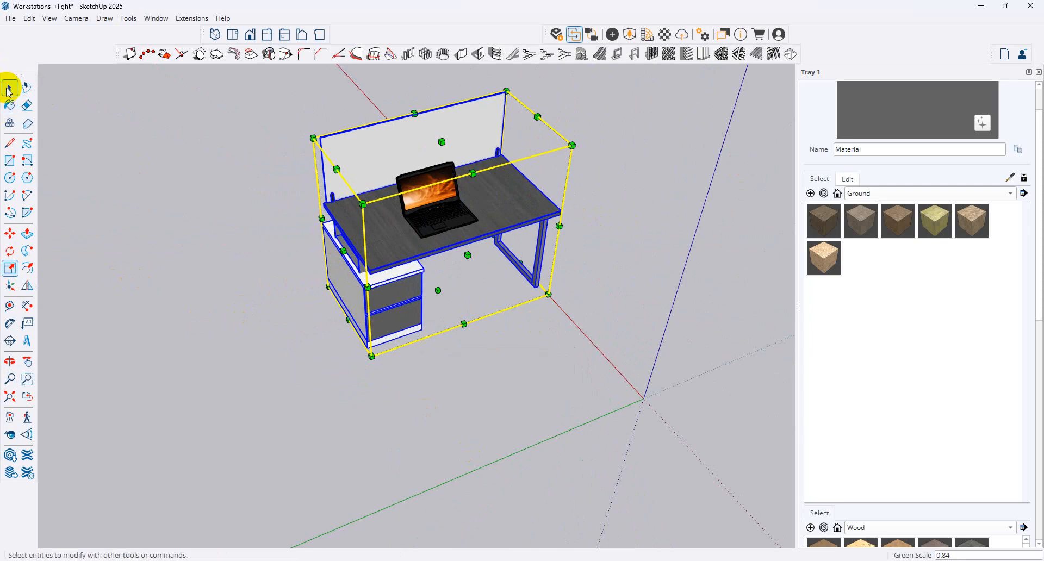
Paste the cut chair in front of the shortened desk and rotate it 180 degrees.
click(27, 19)
click(667, 352)
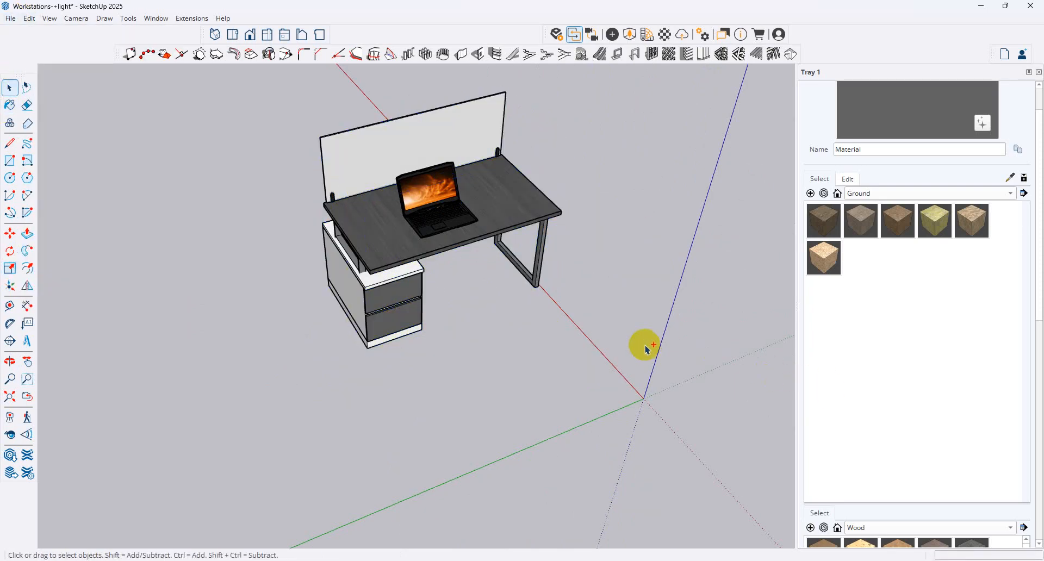
key(ctrl+v)
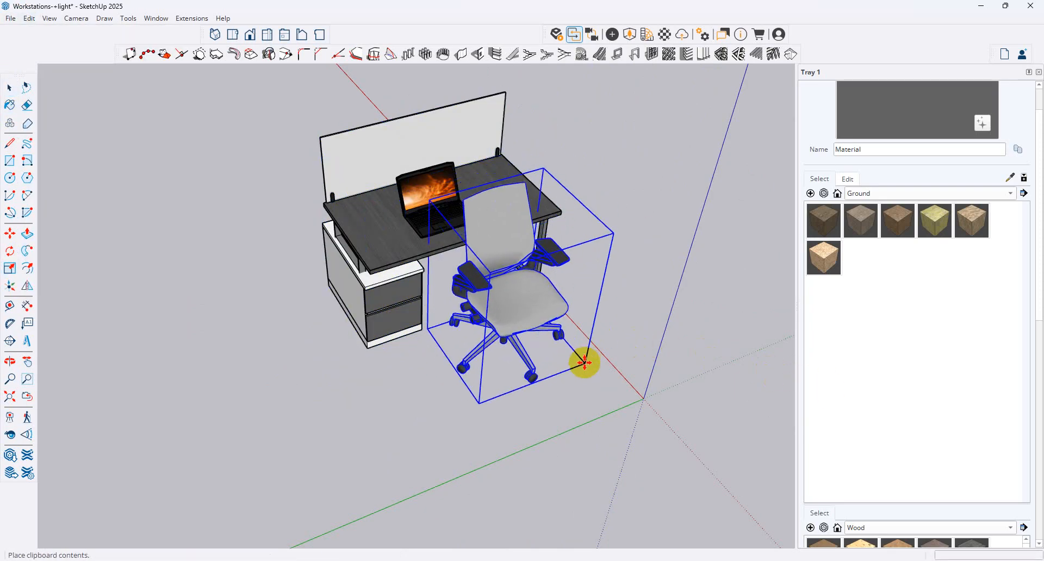
click(496, 209)
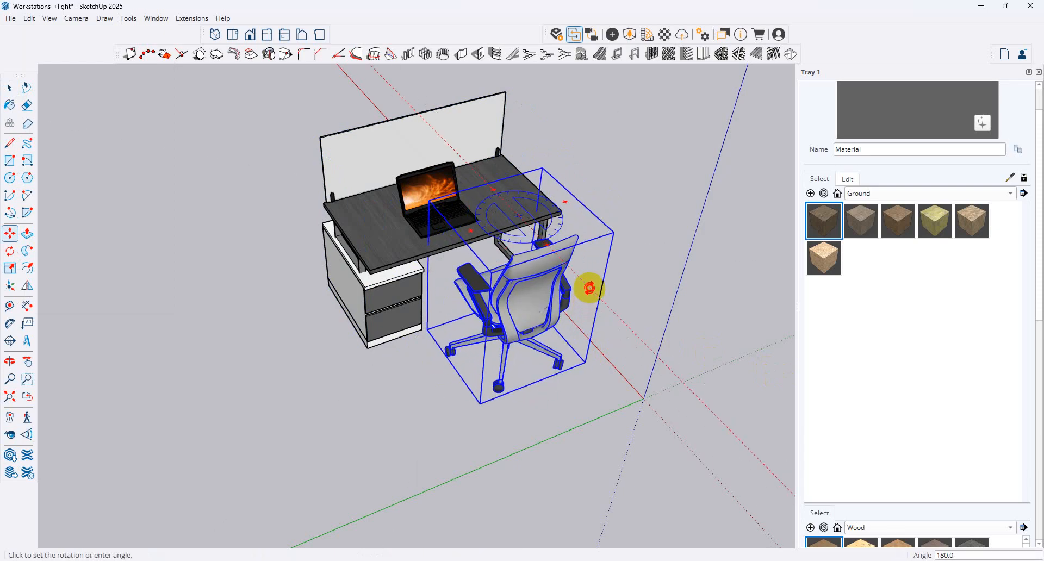
click(589, 289)
Copy the desk, laptop and chair together and paste them into the untitled coworking office model.
middle_drag(466, 332, 439, 380)
scroll(439, 379, down, 3)
click(9, 88)
click(659, 223)
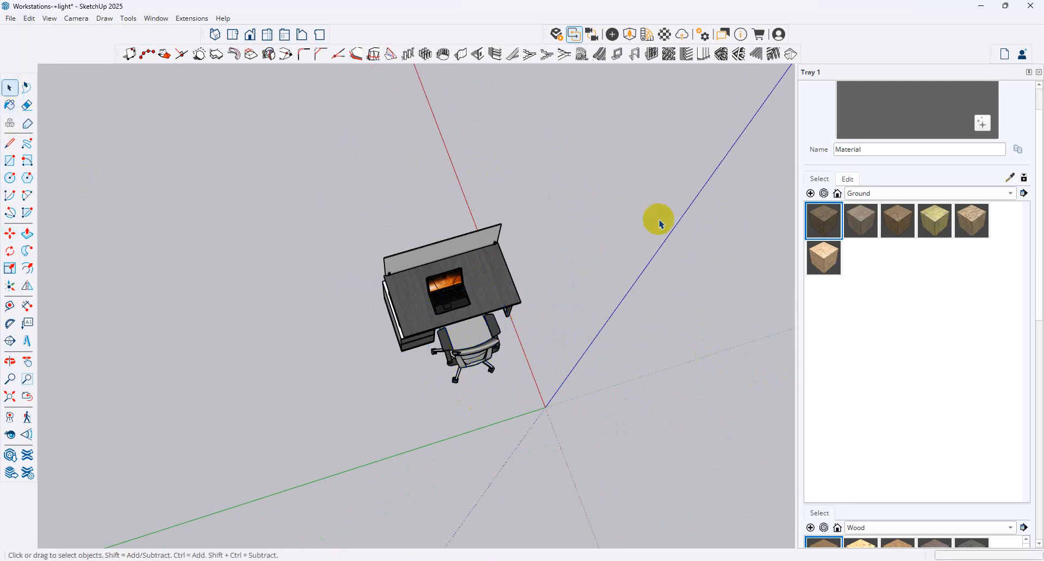
drag(659, 223, 285, 466)
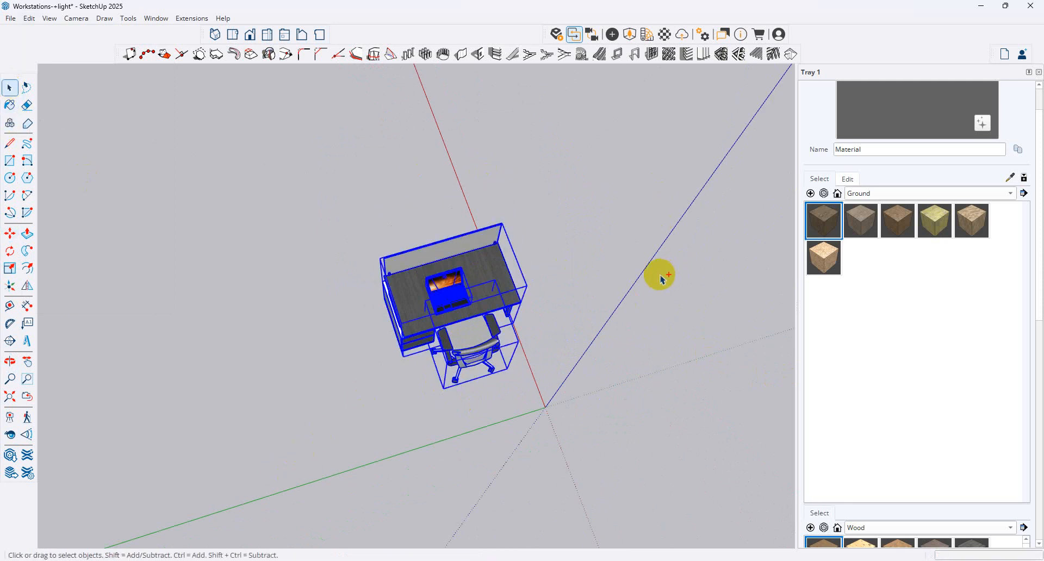
mouse_move(534, 555)
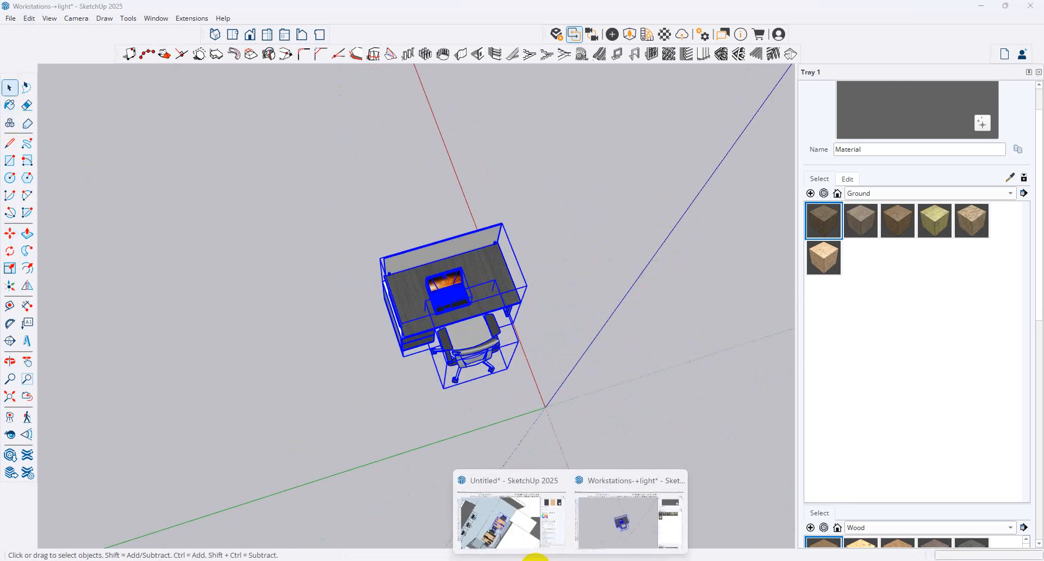
click(490, 511)
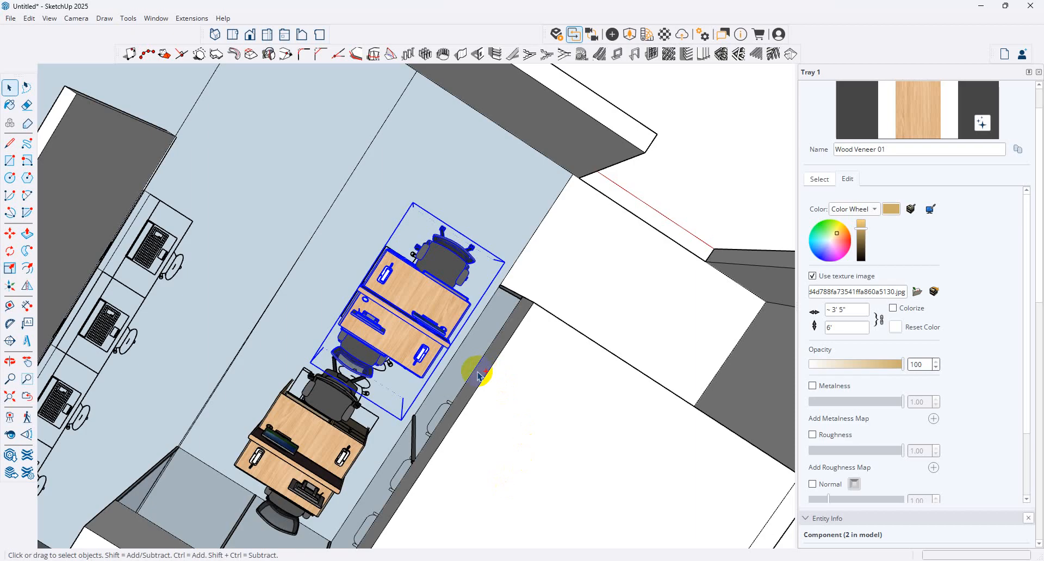
key(ctrl+v)
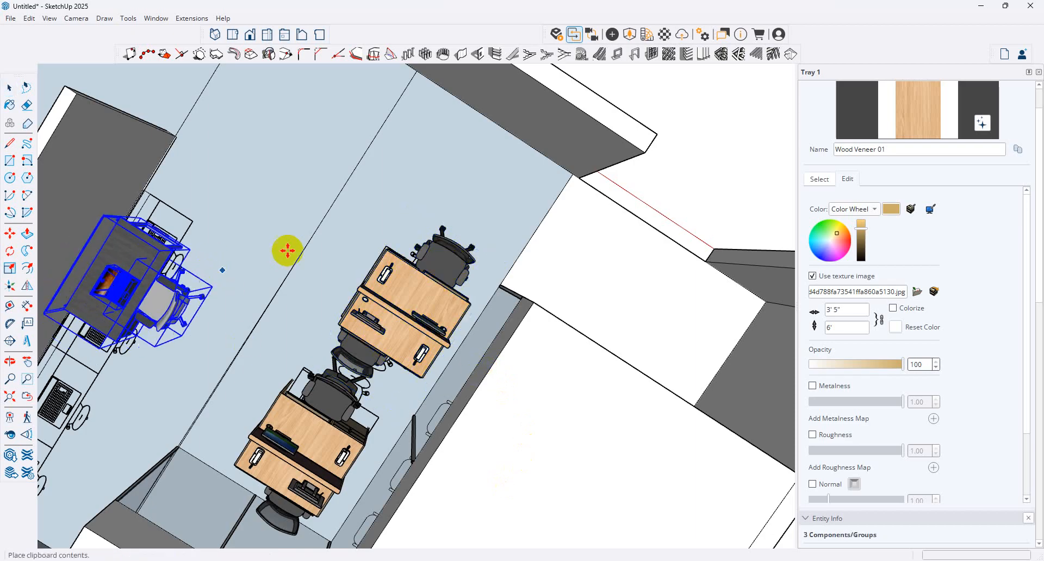
Move the pasted workstation along the red axis to the wall, over the end desk of the plan's laptop row.
middle_drag(249, 193, 60, 171)
scroll(326, 227, down, 4)
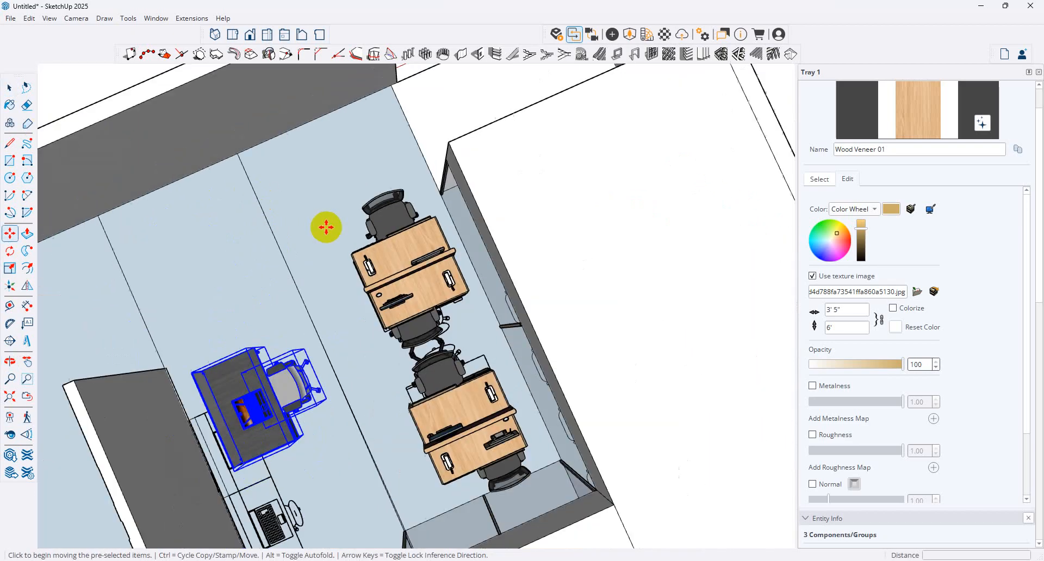
scroll(419, 471, up, 1)
middle_drag(131, 389, 5, 370)
scroll(278, 202, up, 3)
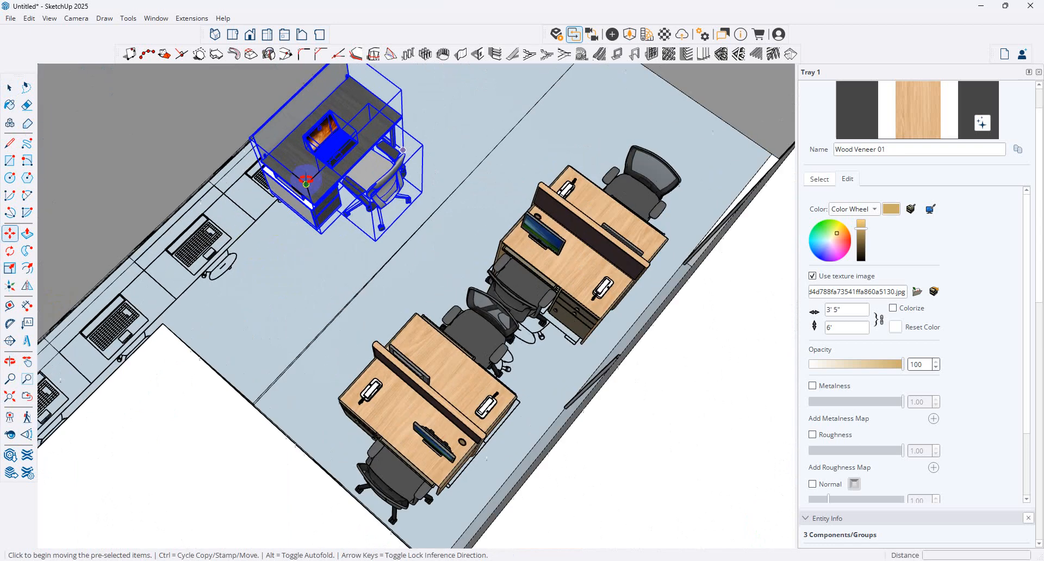
middle_drag(277, 202, 12, 197)
scroll(313, 298, down, 4)
middle_drag(350, 232, 357, 300)
click(421, 166)
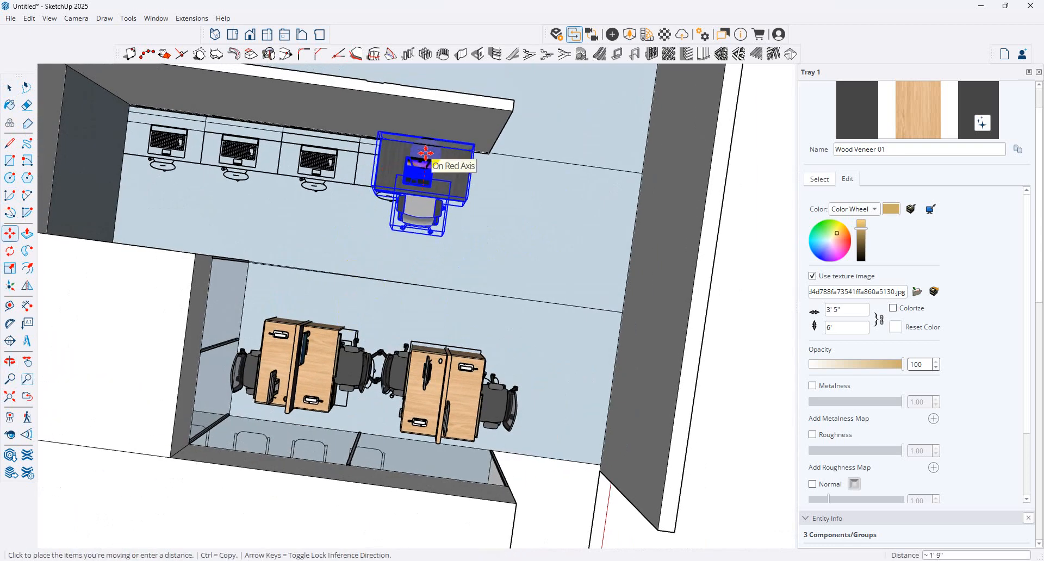
key(ctrl)
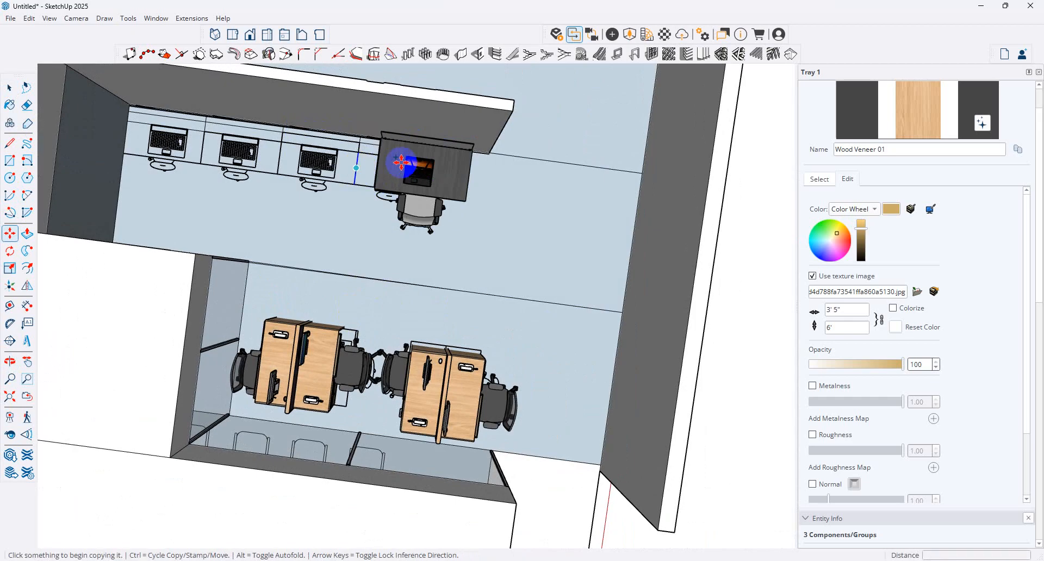
scroll(407, 152, up, 2)
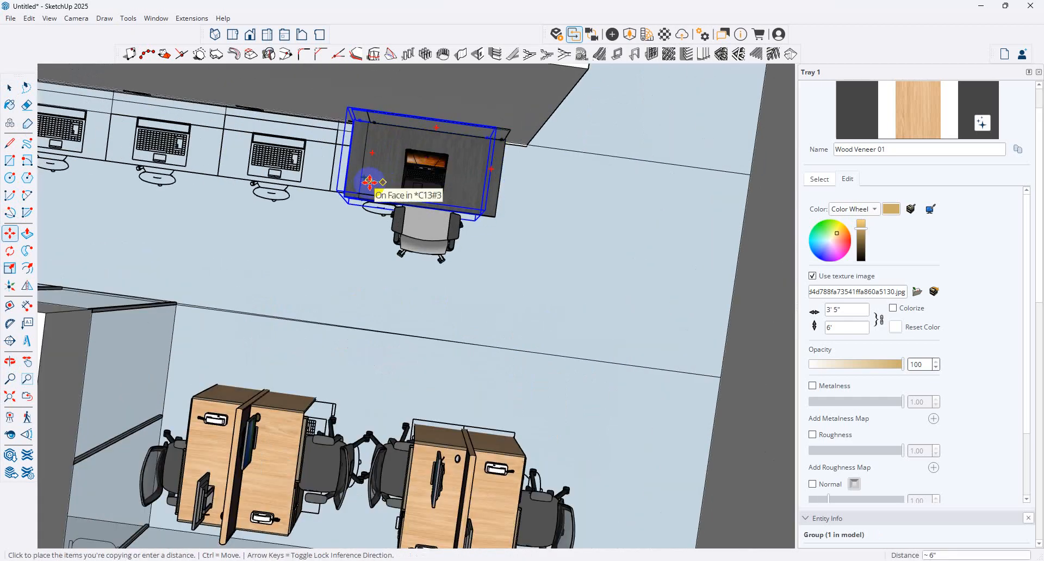
key(Escape)
Draw a rectangular side panel about 2' 5" by 1' 6" at the desk's drawer end, from the screen's upper corner to the desktop's front corner.
click(10, 160)
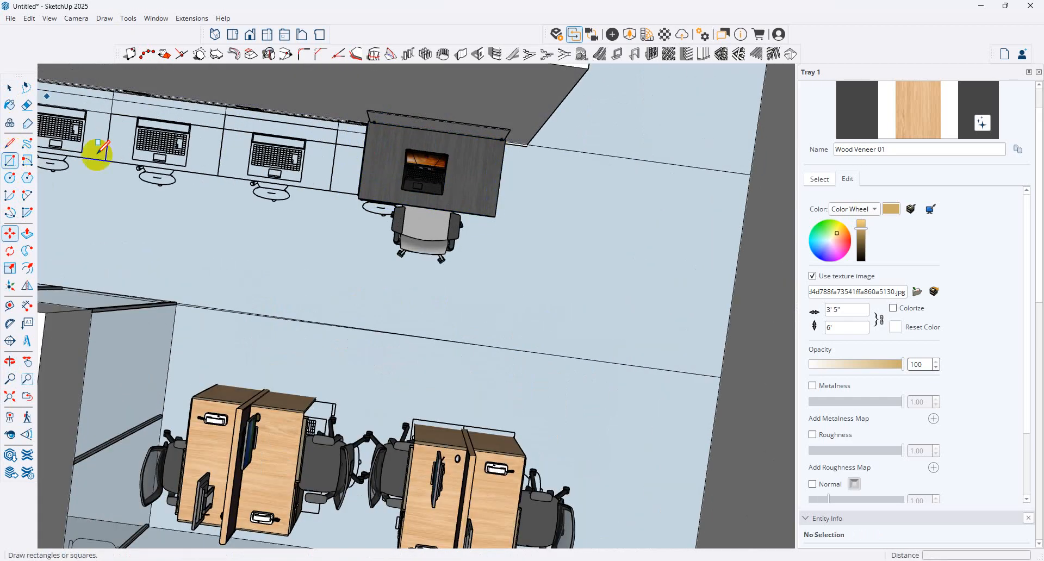
click(367, 111)
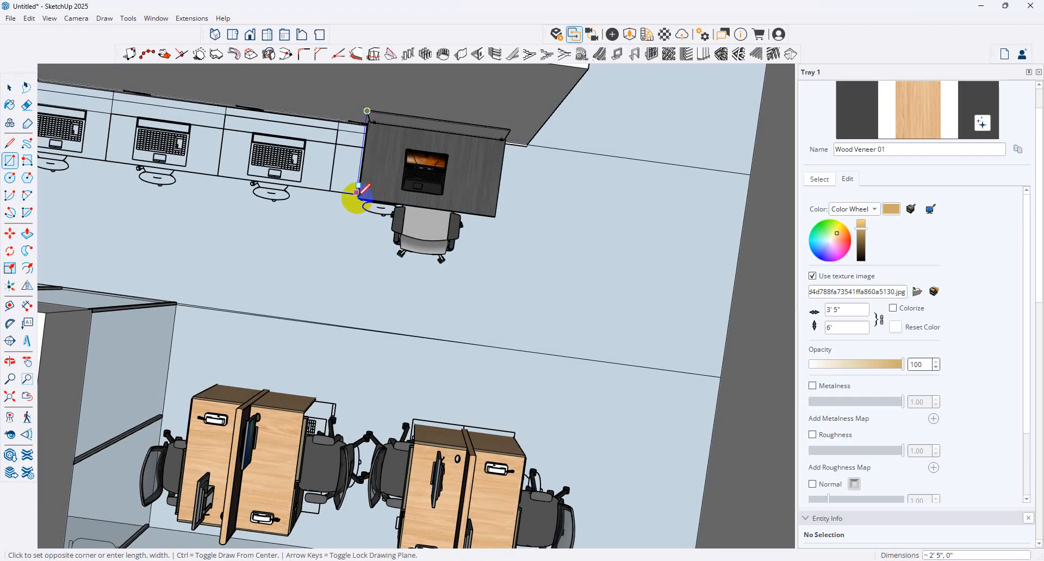
click(359, 198)
middle_drag(384, 198, 264, 256)
scroll(249, 264, up, 5)
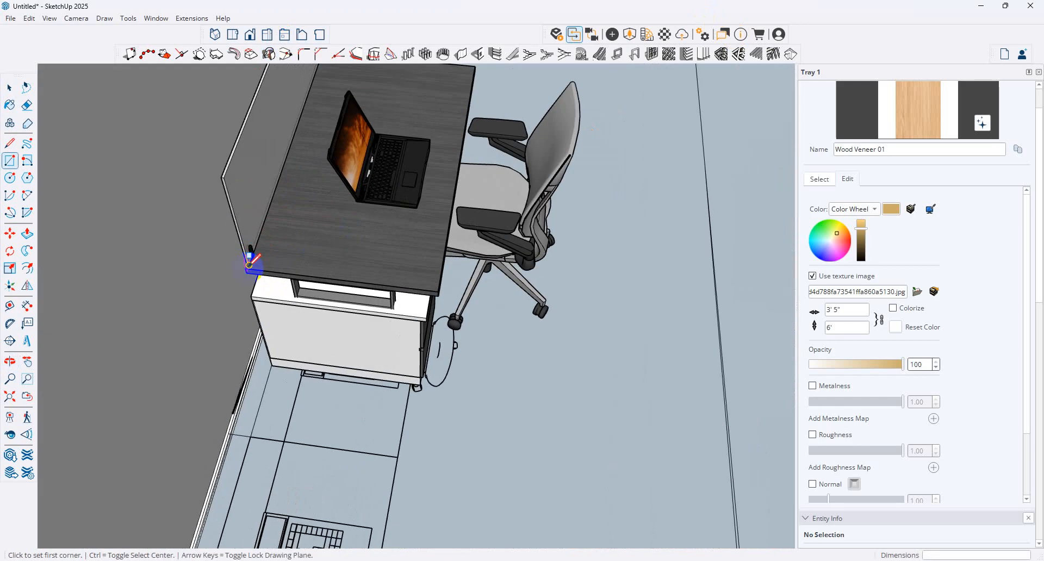
click(246, 269)
click(439, 295)
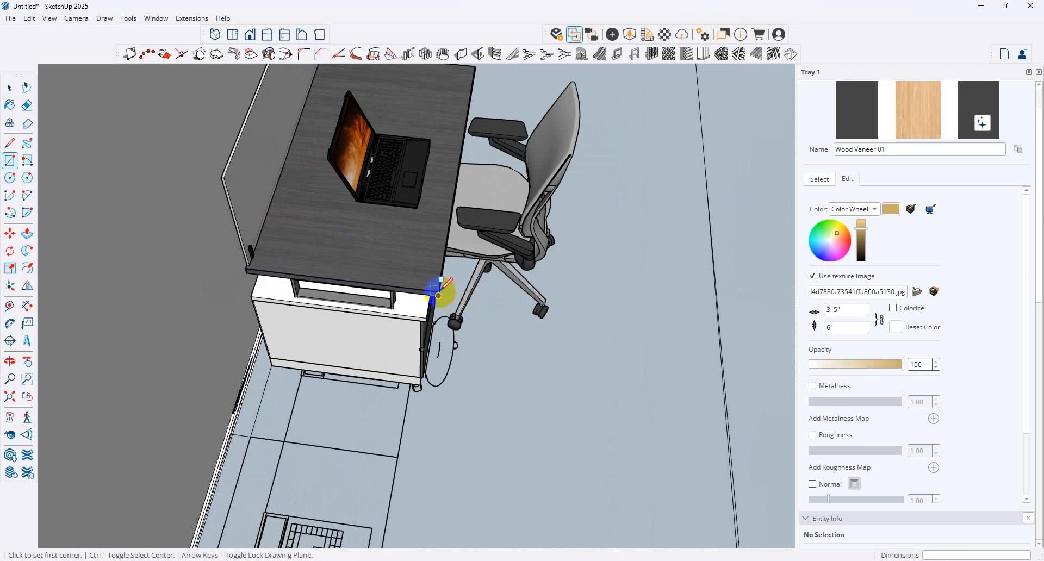
click(438, 292)
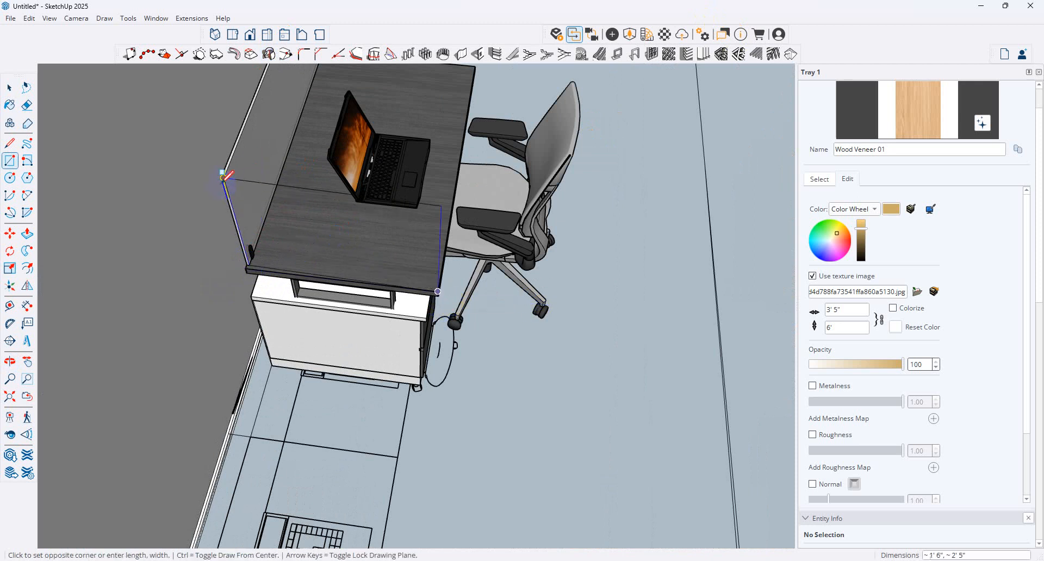
click(223, 177)
click(223, 177)
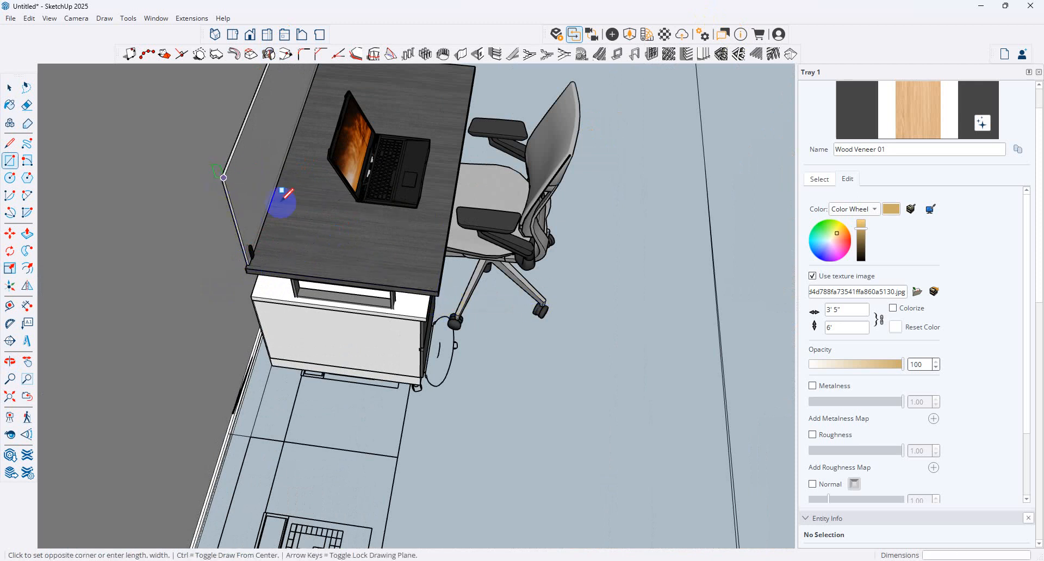
click(427, 273)
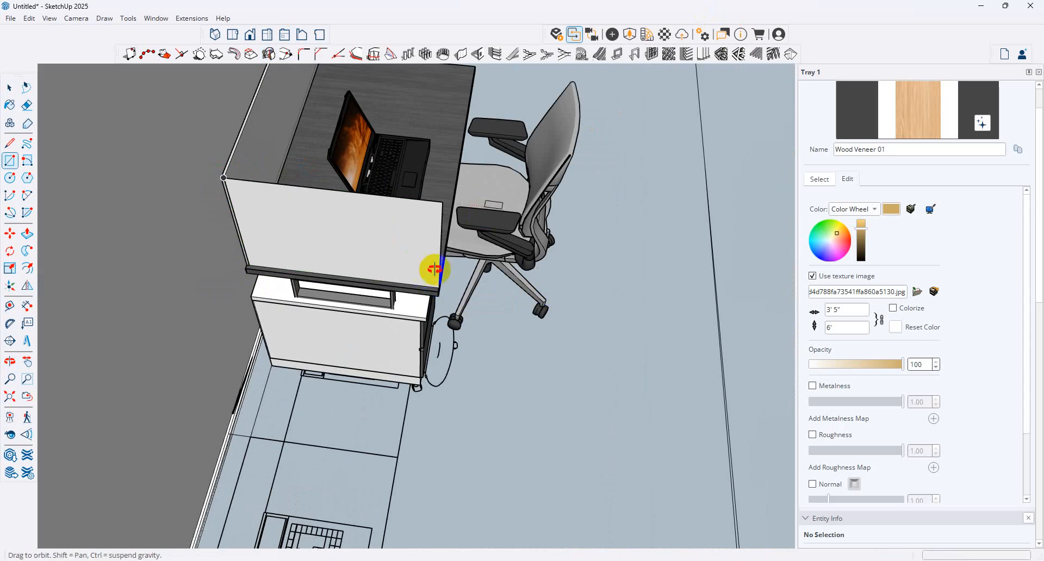
Draw a matching rectangular side panel about 2' 5" by 1' 6" at the desk's opposite end, between the screen's upper corner and the desktop's front corner.
middle_drag(429, 270, 25, 289)
scroll(641, 187, down, 3)
scroll(599, 136, up, 4)
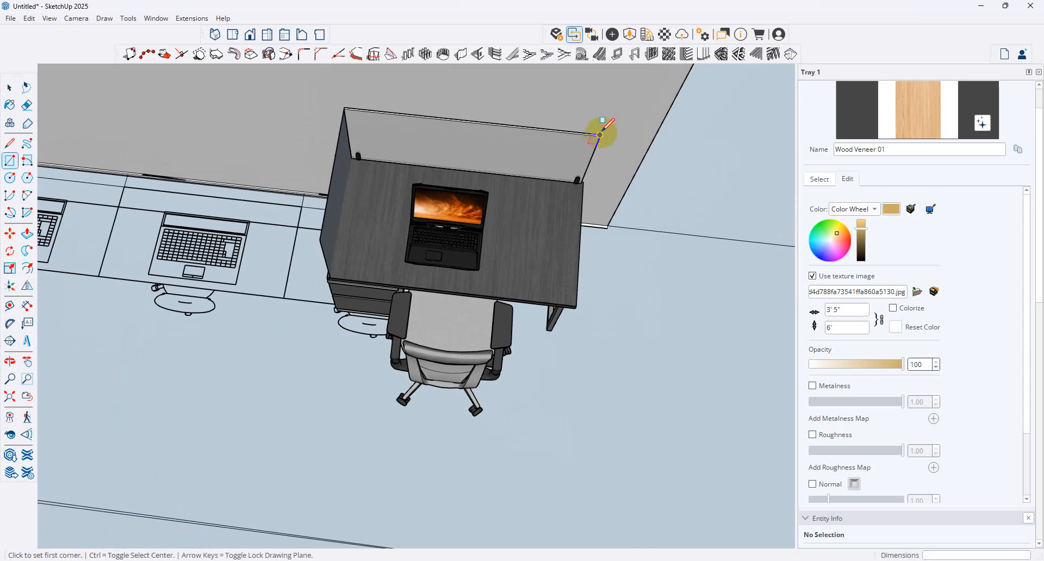
click(600, 135)
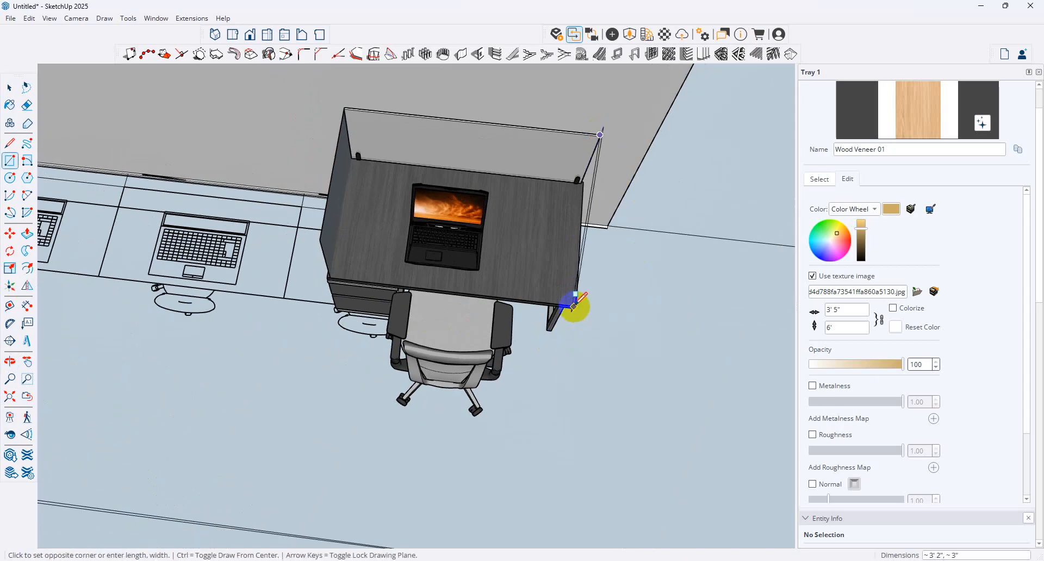
key(Escape)
click(600, 135)
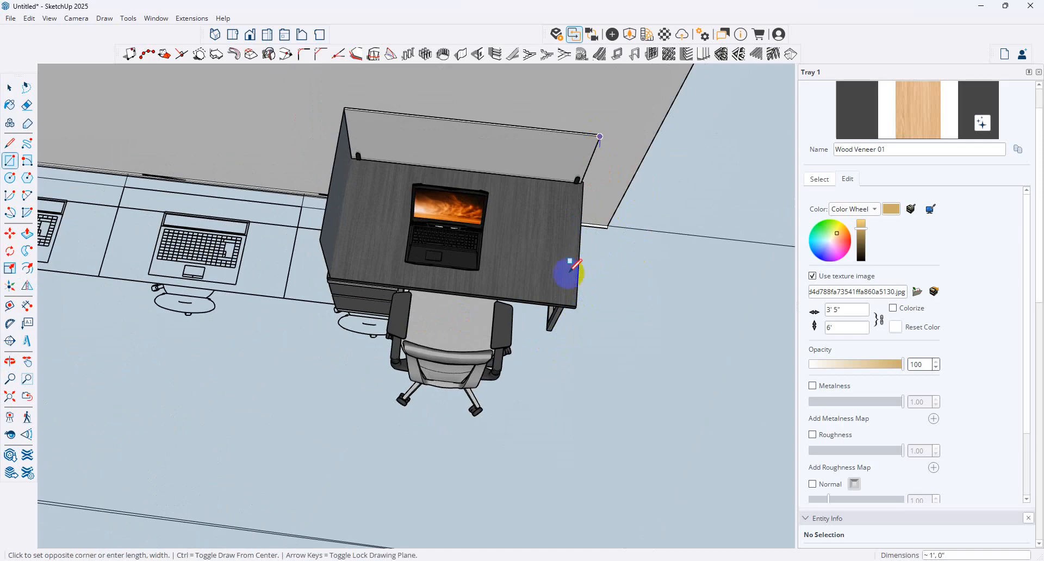
click(576, 306)
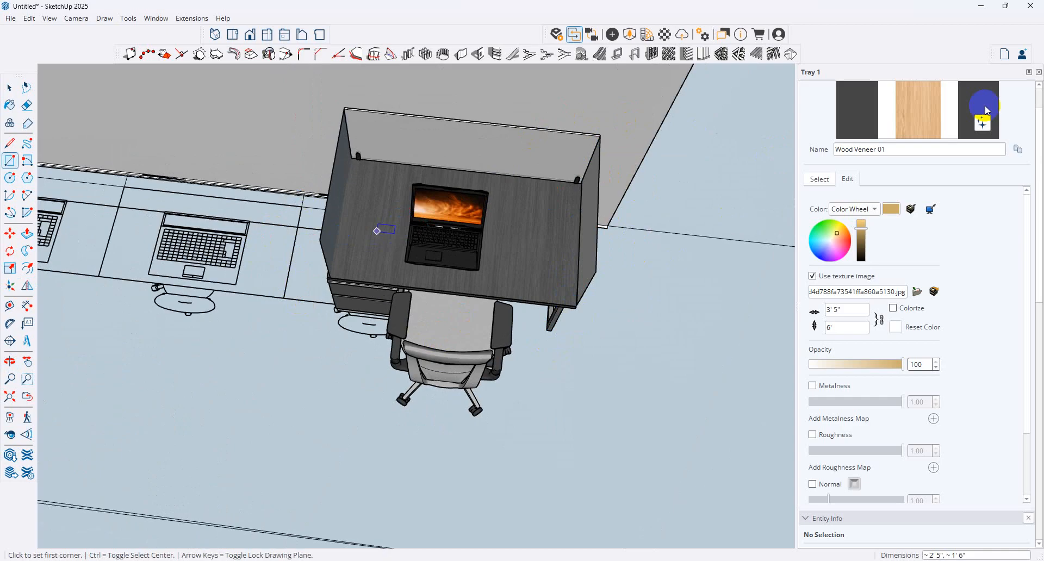
Thicken the side panels at both ends of the desk to about 1" with Push/Pull.
click(946, 108)
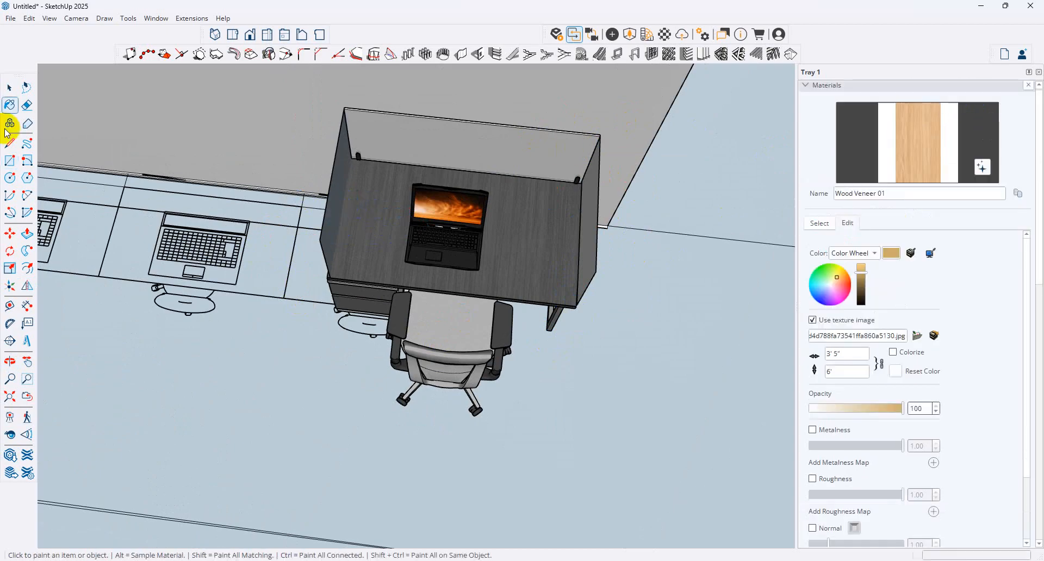
click(25, 233)
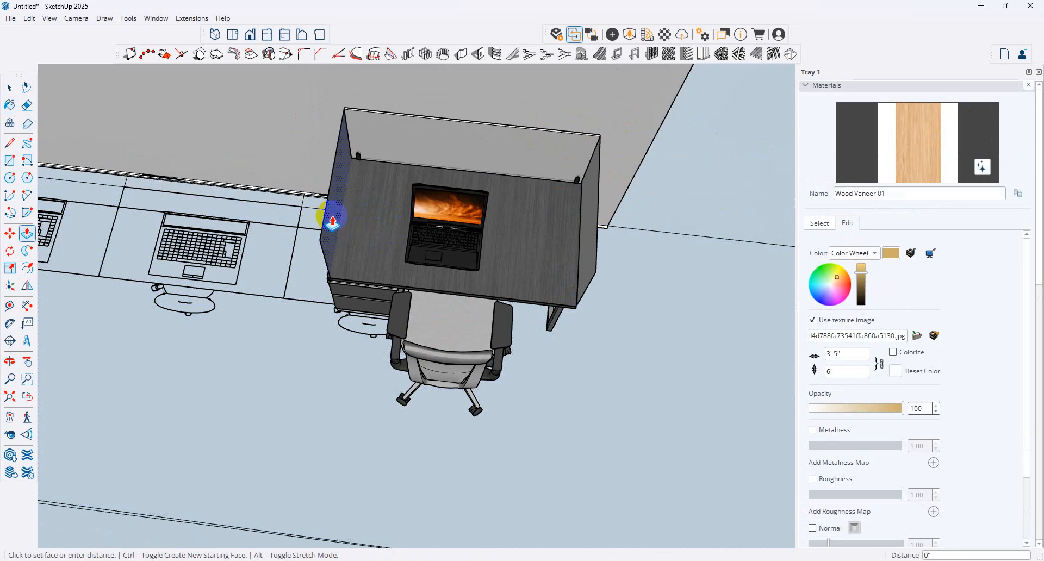
click(333, 221)
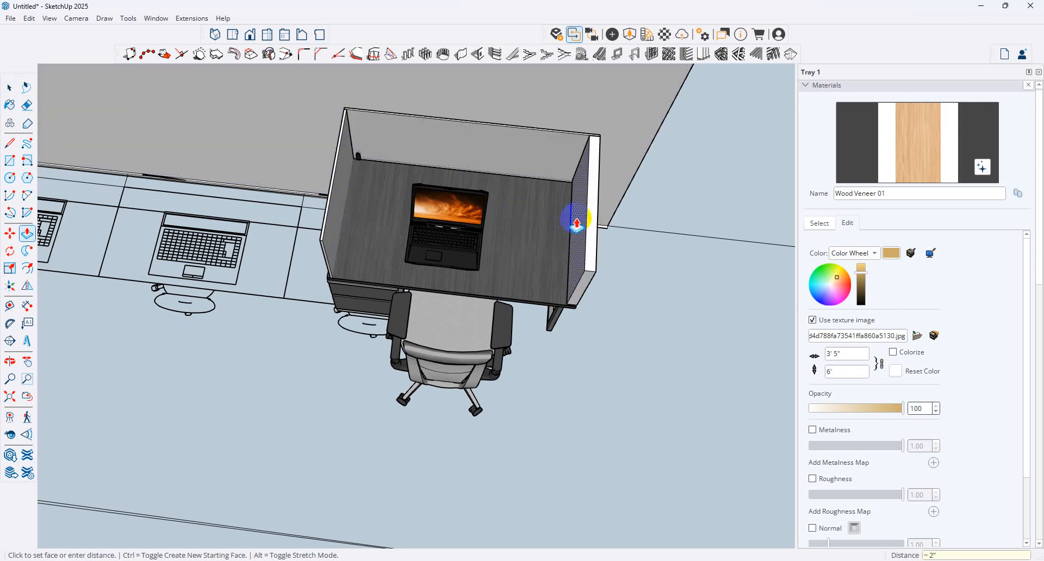
key(Return)
scroll(98, 209, down, 1)
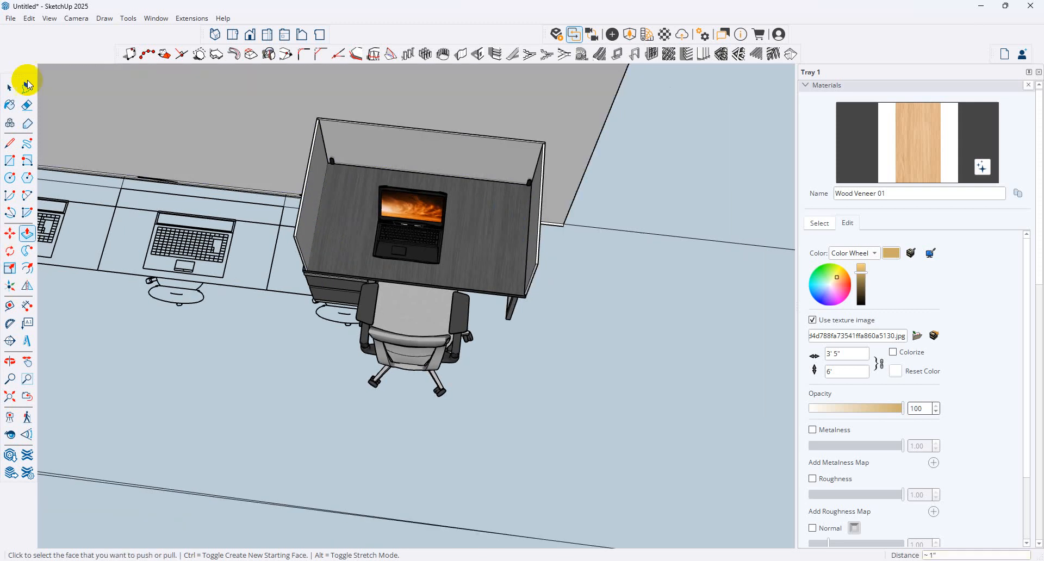
Delete the two wooden double workstations from the floor plan.
click(11, 87)
middle_drag(316, 320, 227, 245)
click(226, 195)
key(Delete)
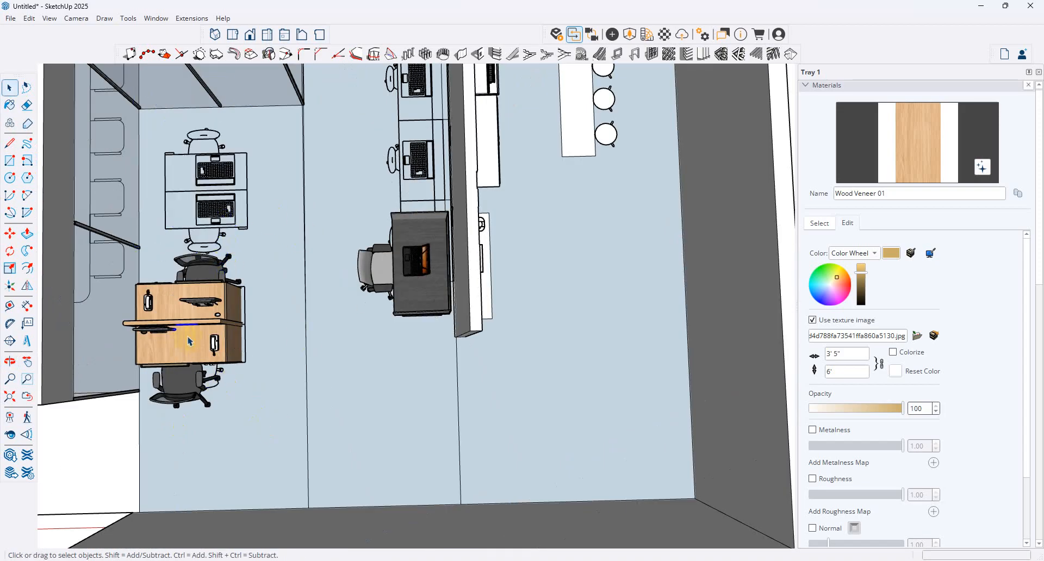
click(191, 342)
key(Delete)
click(235, 335)
click(433, 295)
middle_drag(409, 323, 327, 256)
shift+click(328, 257)
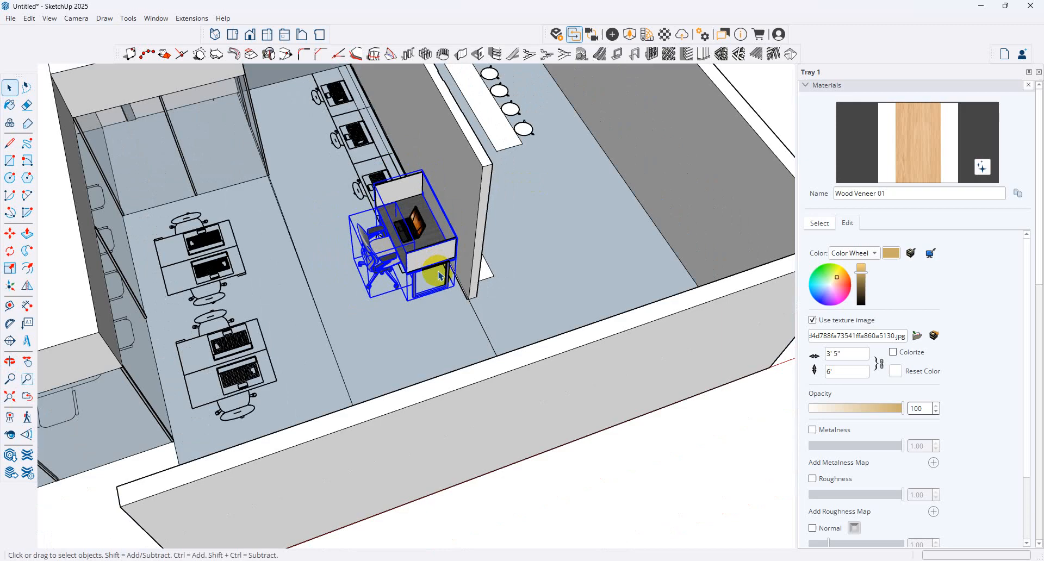
middle_drag(440, 275, 338, 261)
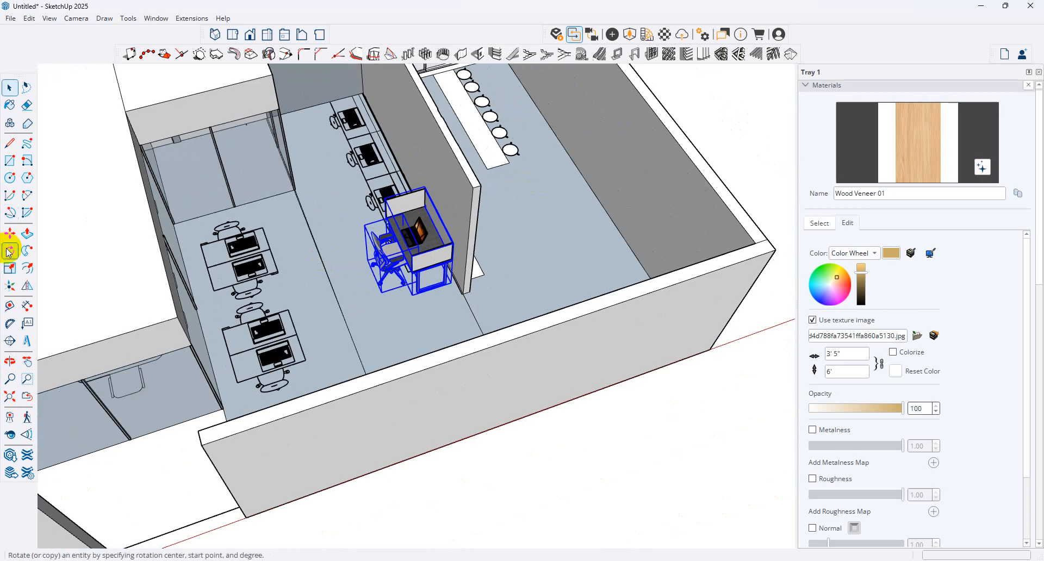
click(9, 233)
click(412, 269)
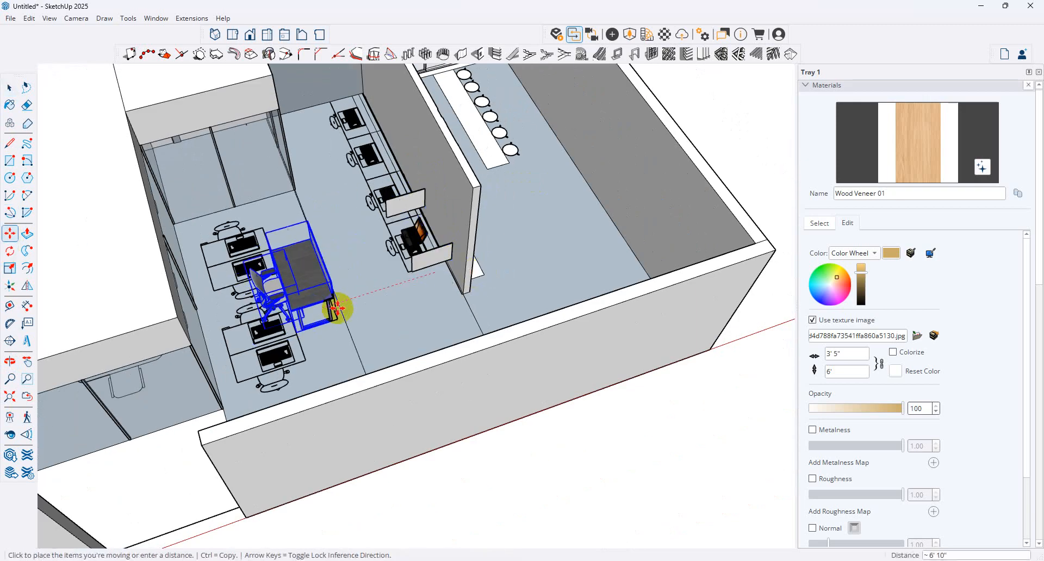
key(Escape)
click(10, 87)
scroll(466, 245, up, 2)
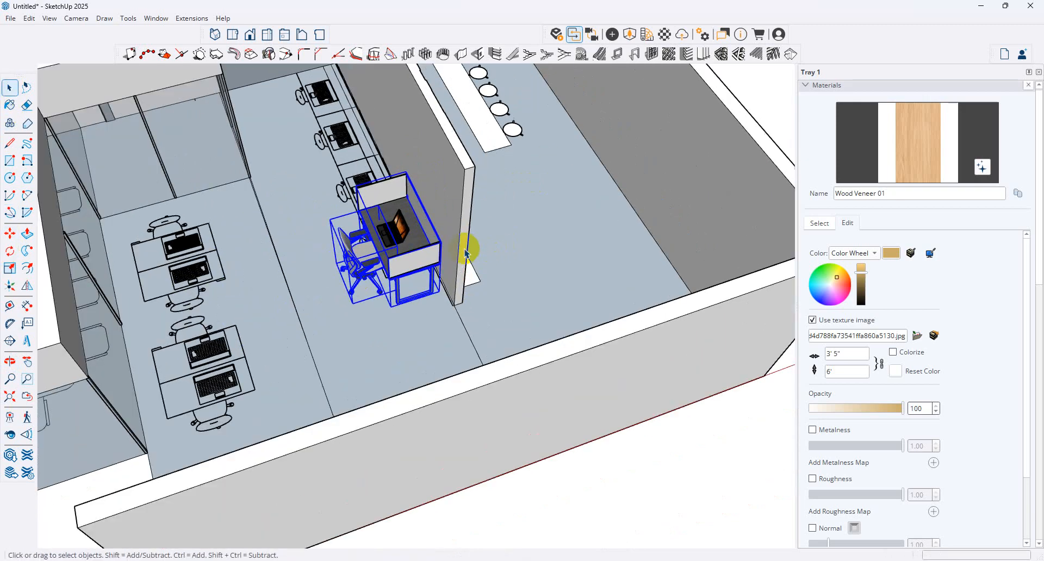
middle_drag(466, 245, 377, 149)
drag(389, 165, 344, 379)
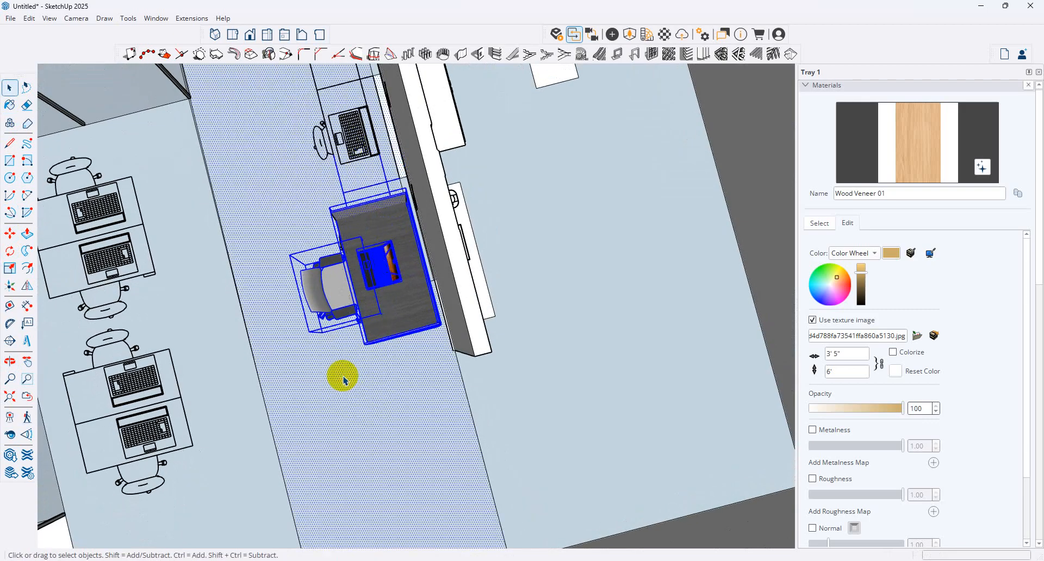
shift+click(427, 341)
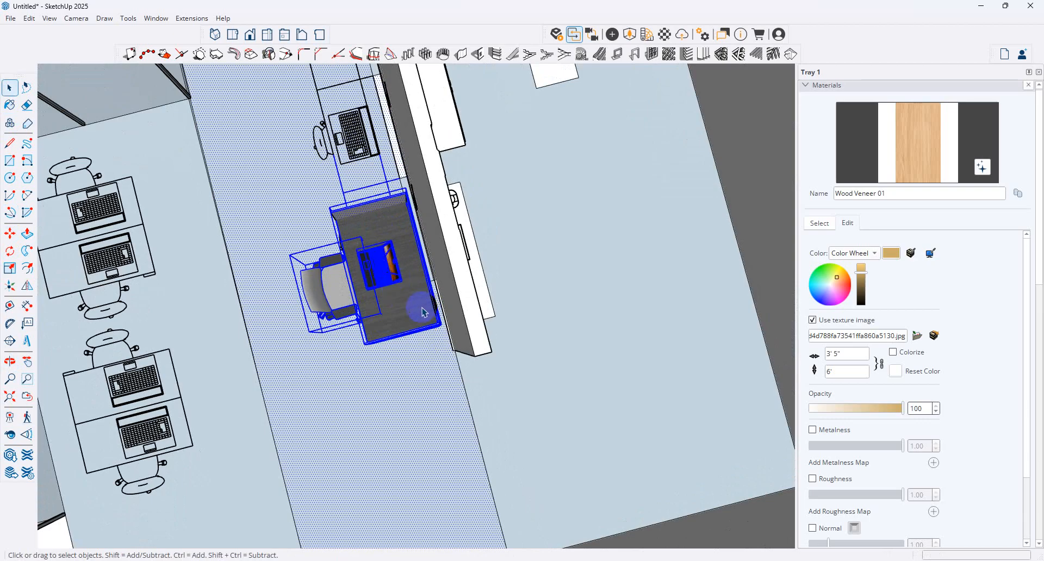
click(443, 400)
Group the desk with its two side panels and the laptop, leaving the chair out.
middle_drag(384, 391, 390, 278)
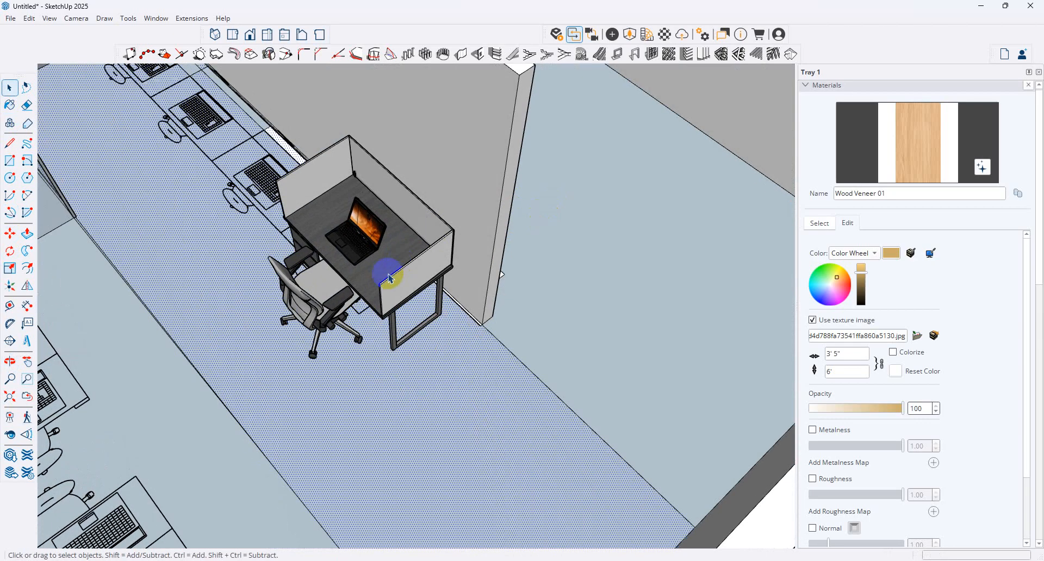
shift+click(407, 270)
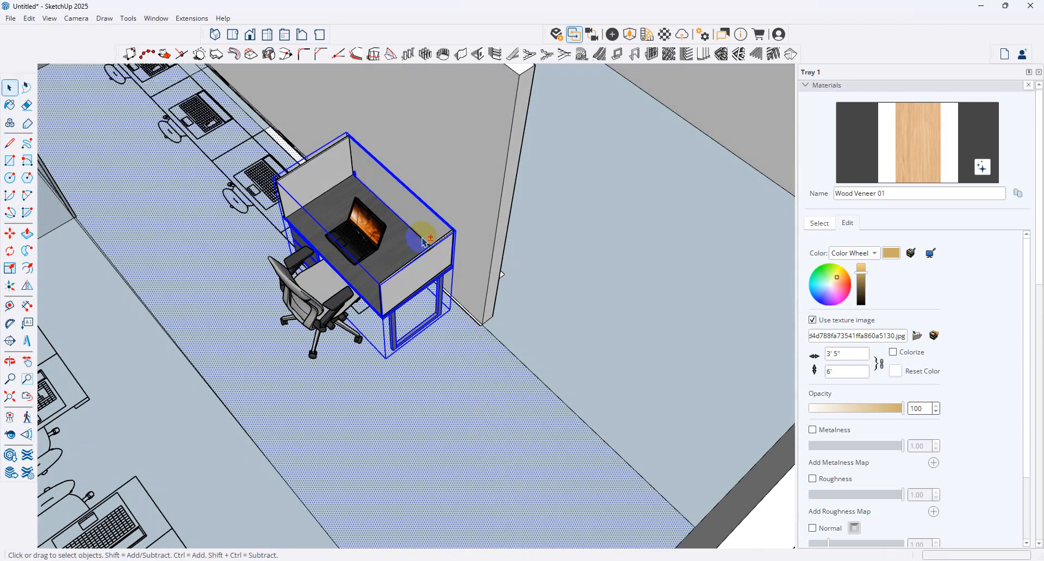
shift+click(399, 275)
click(390, 259)
scroll(390, 260, up, 2)
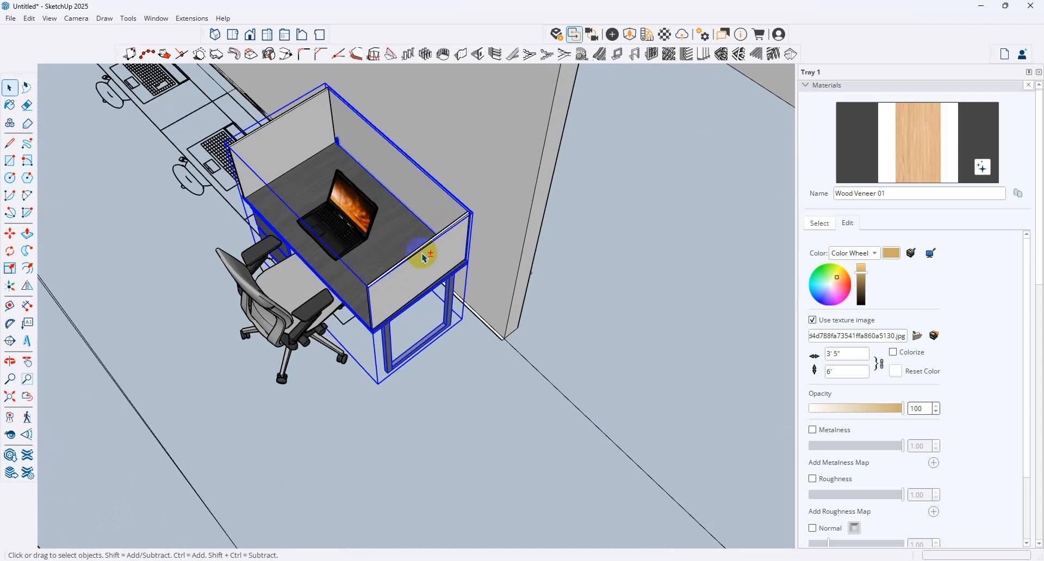
ctrl+click(423, 256)
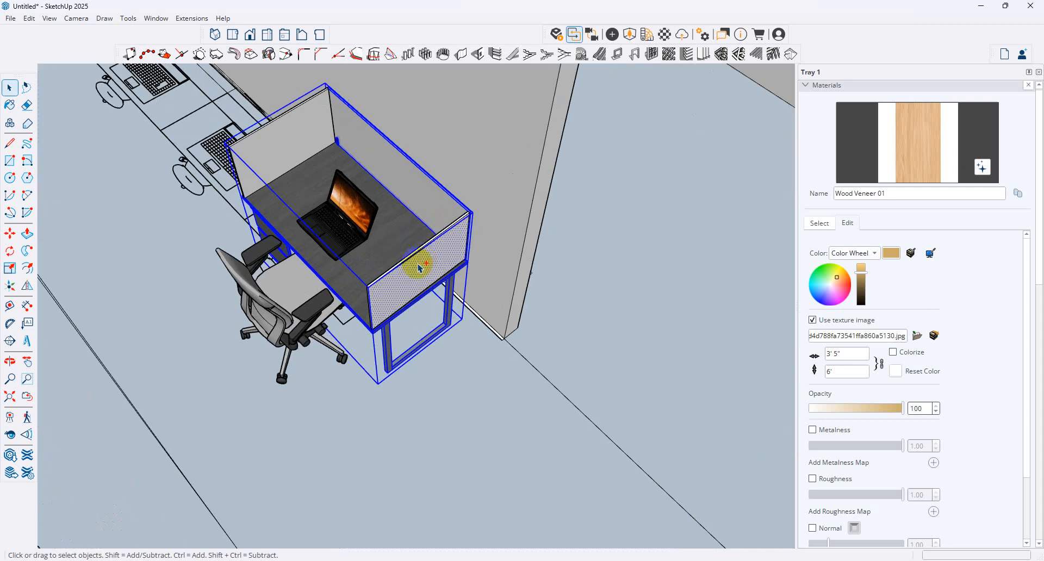
scroll(416, 252, up, 3)
middle_drag(400, 261, 589, 372)
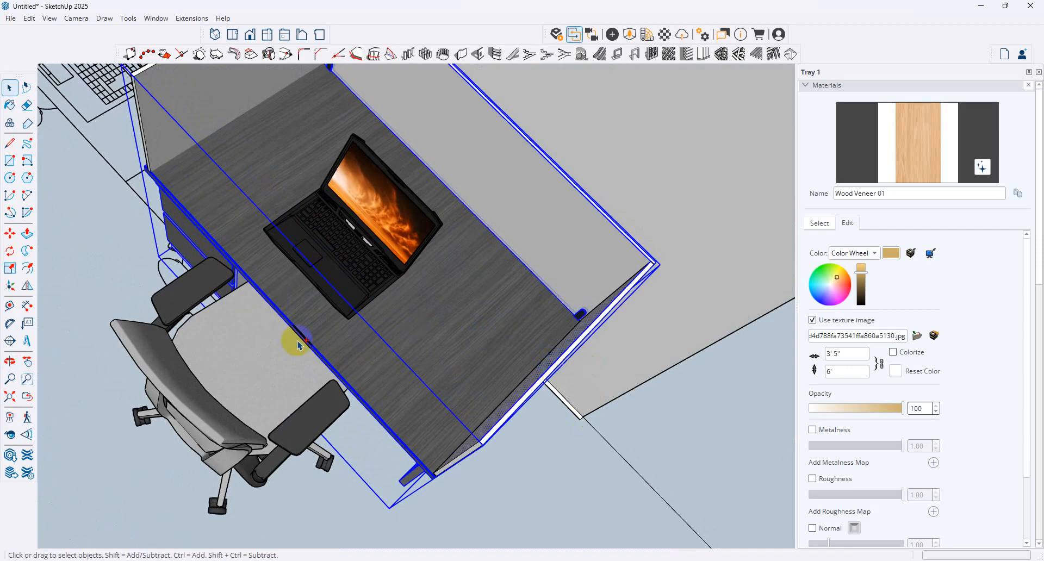
ctrl+click(146, 116)
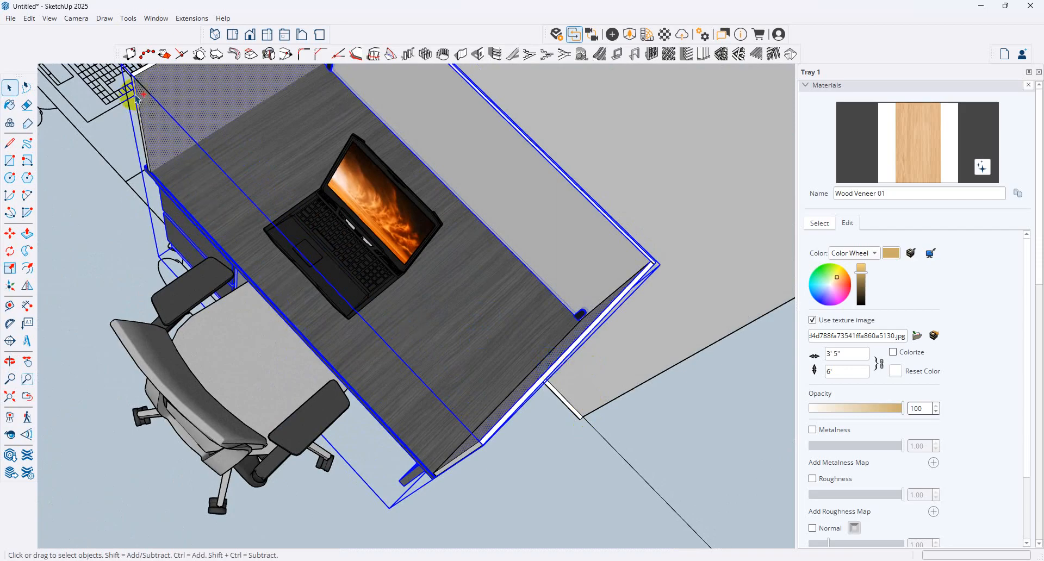
middle_drag(147, 74, 292, 260)
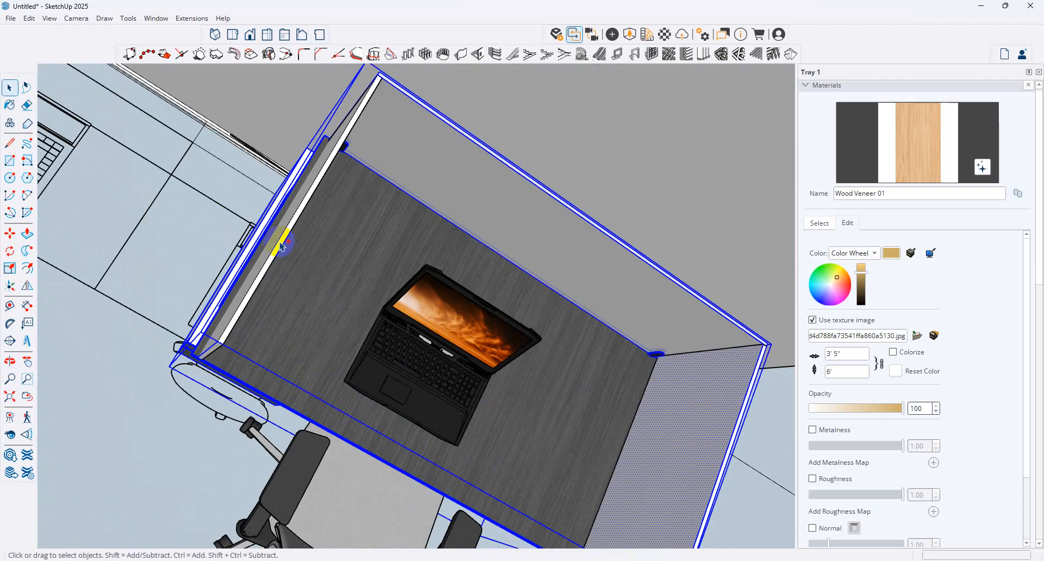
scroll(319, 163, up, 2)
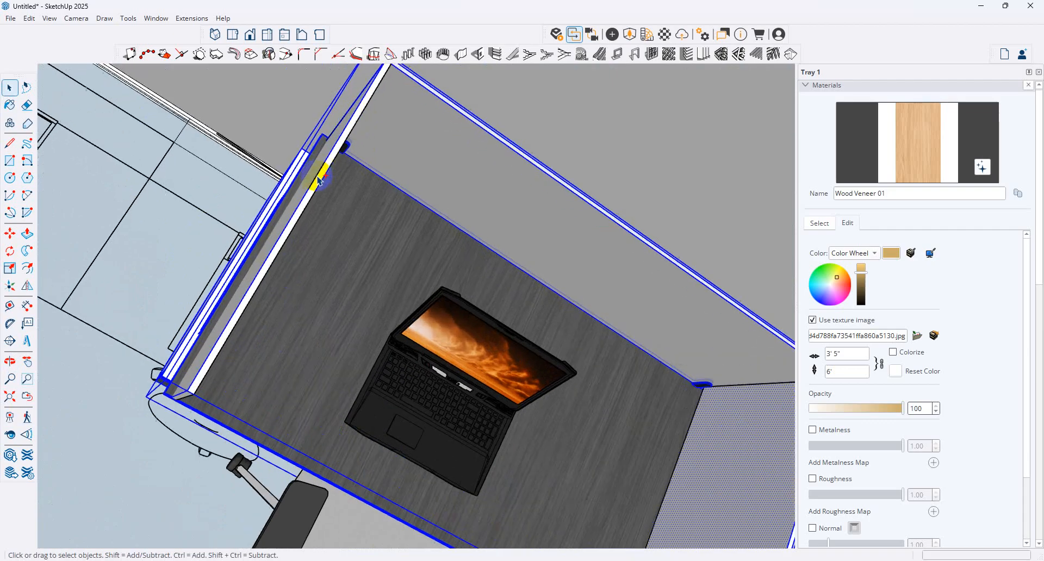
middle_drag(279, 222, 313, 263)
middle_drag(305, 325, 422, 208)
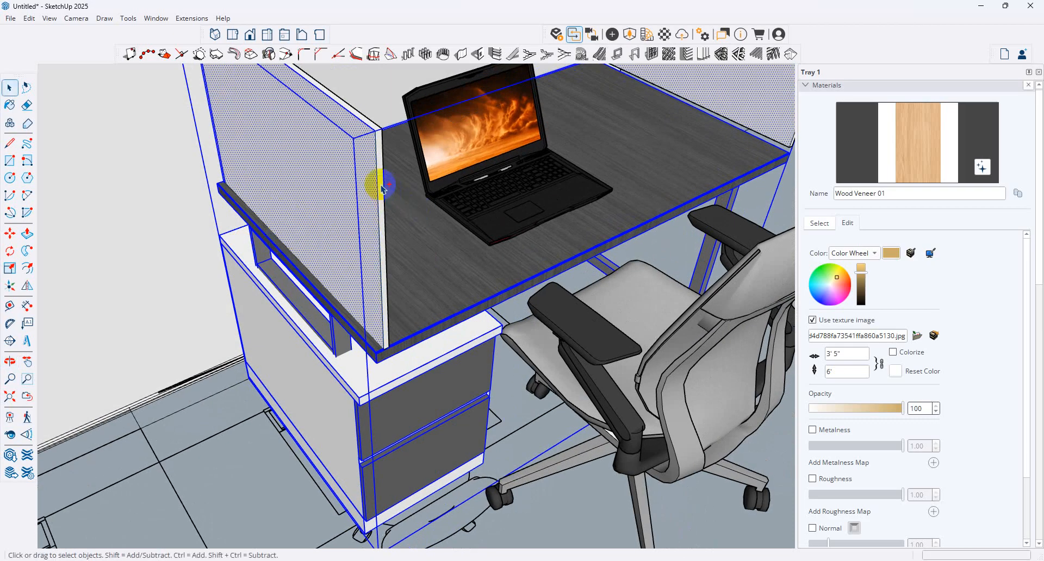
scroll(382, 193, down, 5)
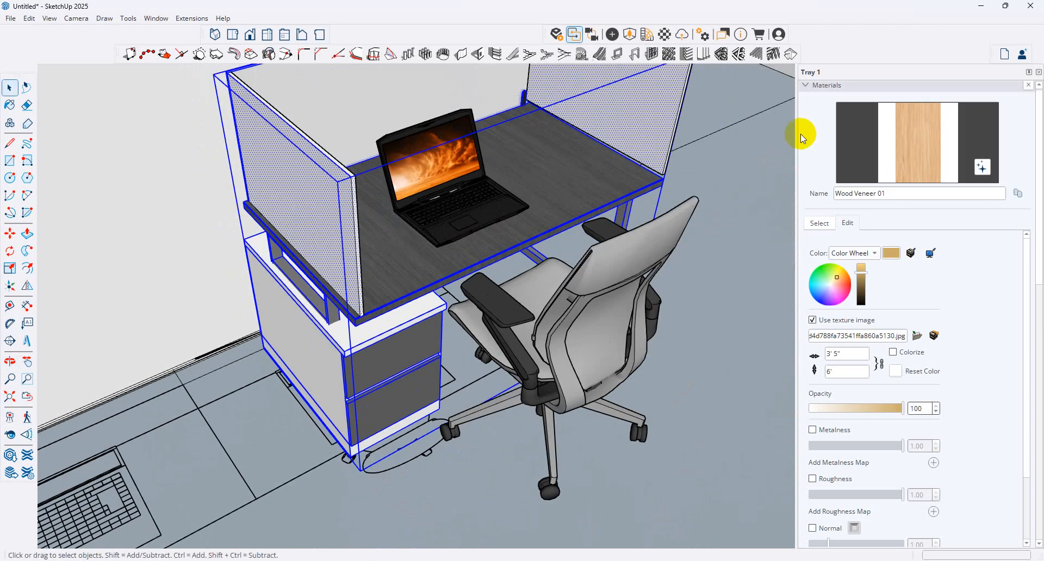
middle_drag(443, 205, 468, 227)
scroll(260, 177, up, 3)
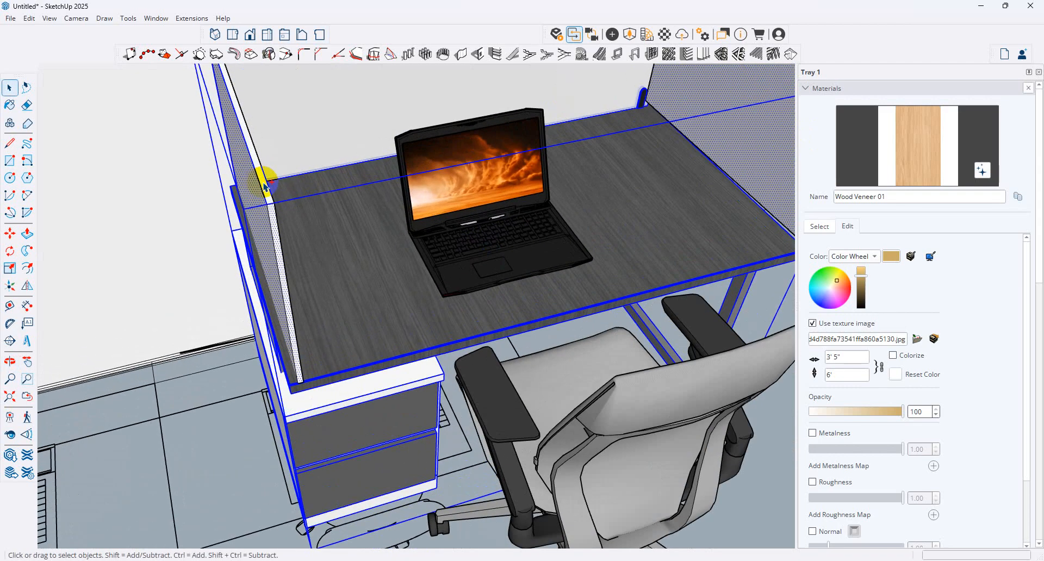
scroll(338, 217, down, 2)
scroll(643, 165, up, 3)
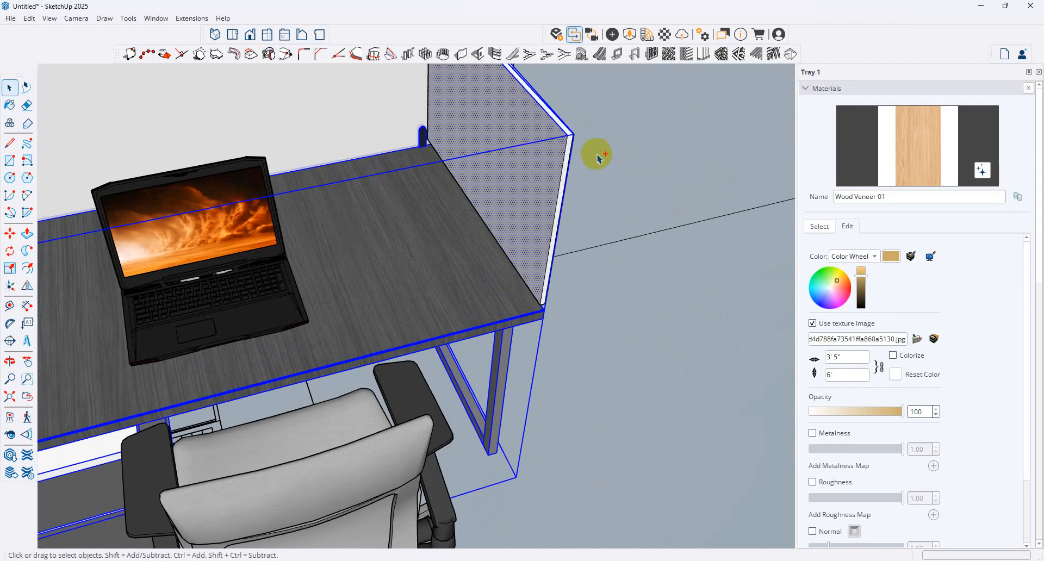
middle_drag(596, 155, 425, 317)
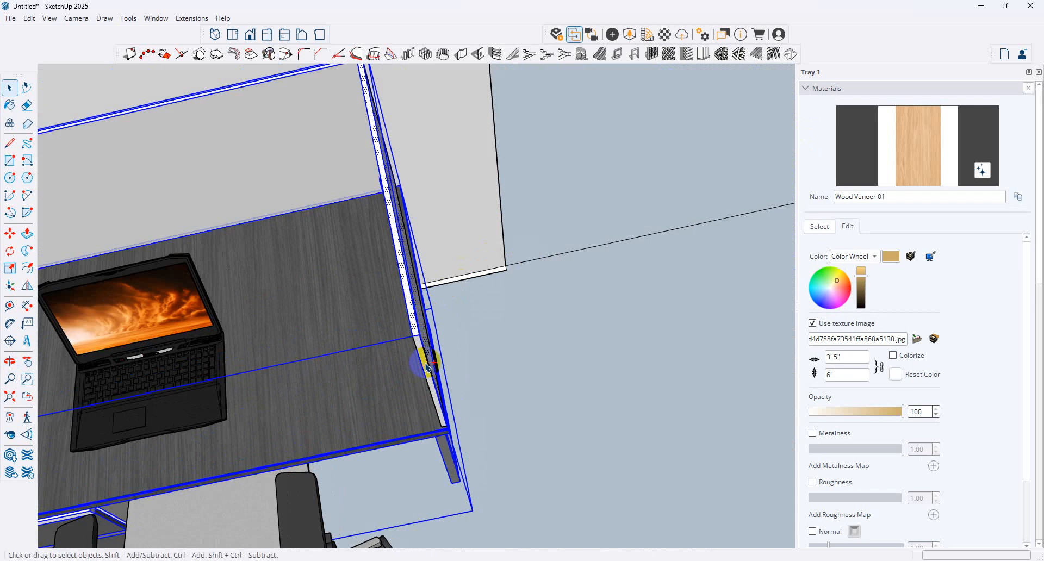
click(190, 340)
right_click(205, 335)
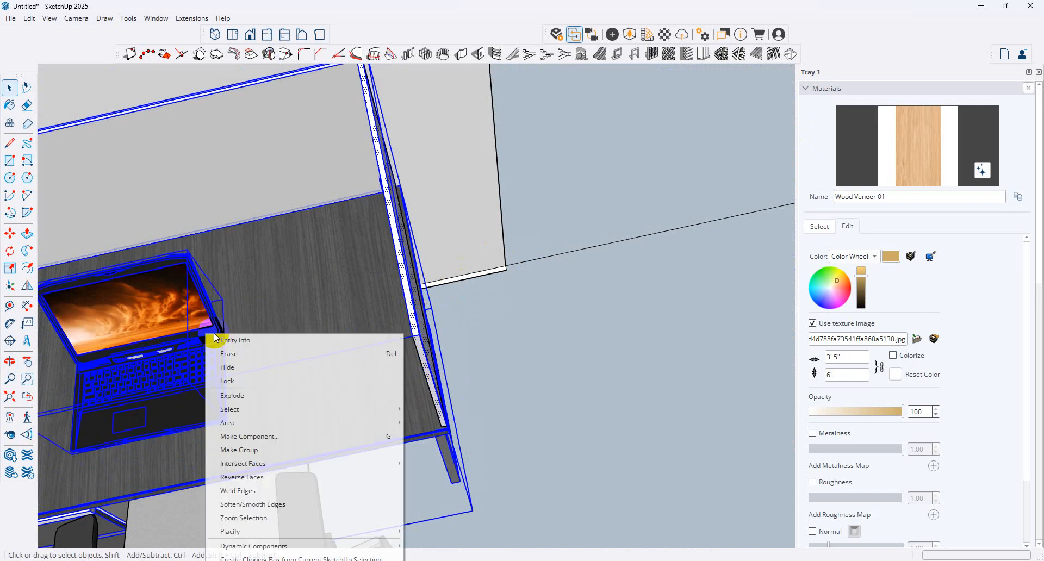
click(286, 443)
Copy the grouped desk end to end along the partition wall and multiply it with a 3x array over the planned workstations.
scroll(511, 302, down, 5)
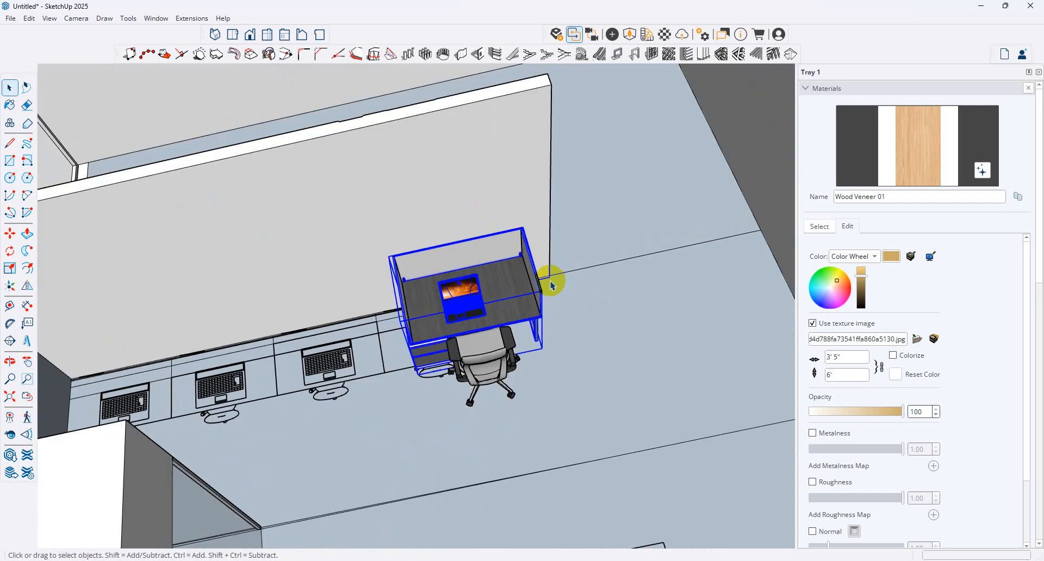
middle_drag(550, 280, 501, 328)
click(10, 234)
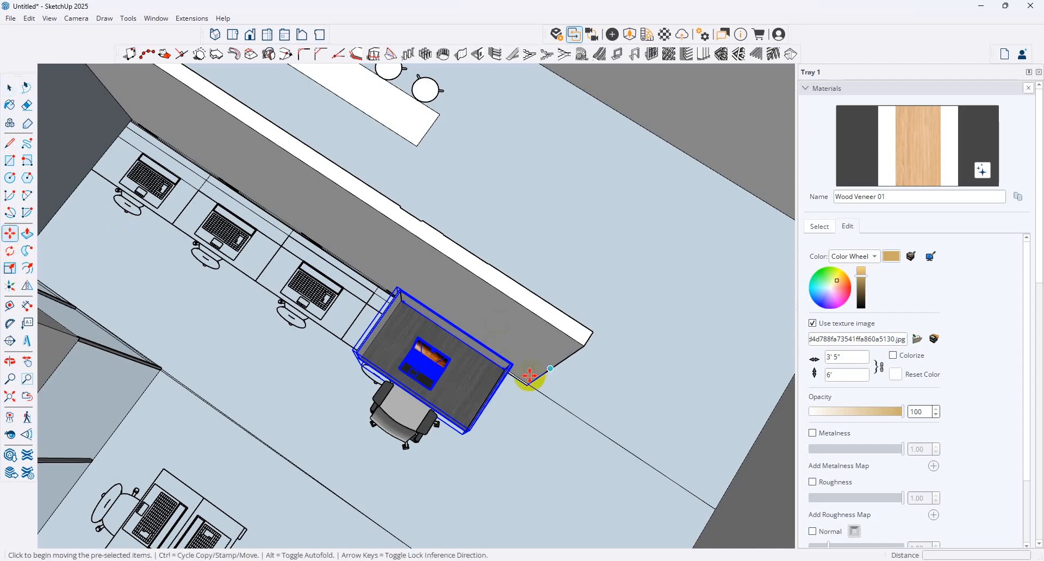
click(531, 375)
key(ctrl)
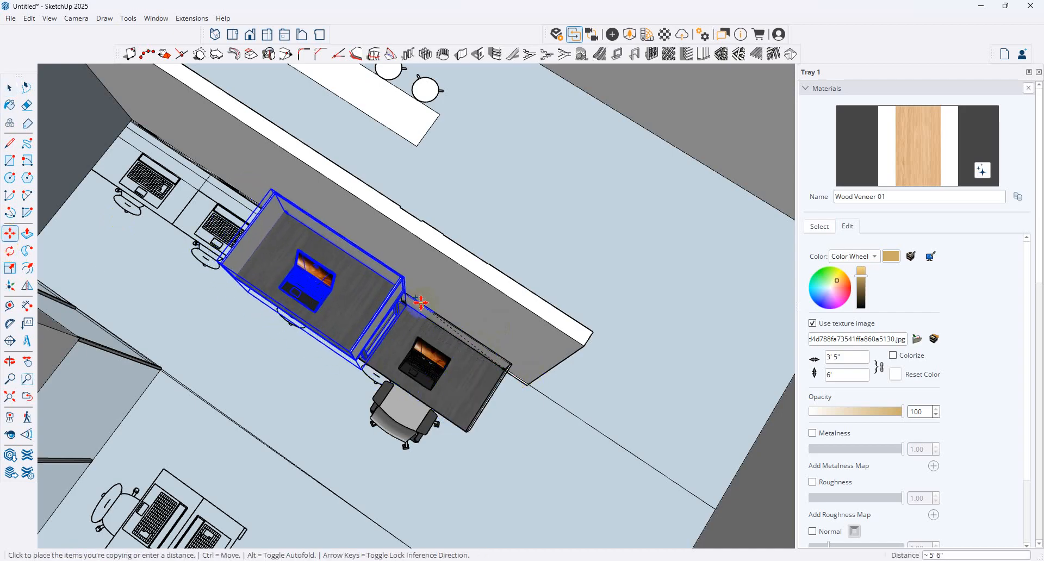
key(Escape)
scroll(522, 365, up, 3)
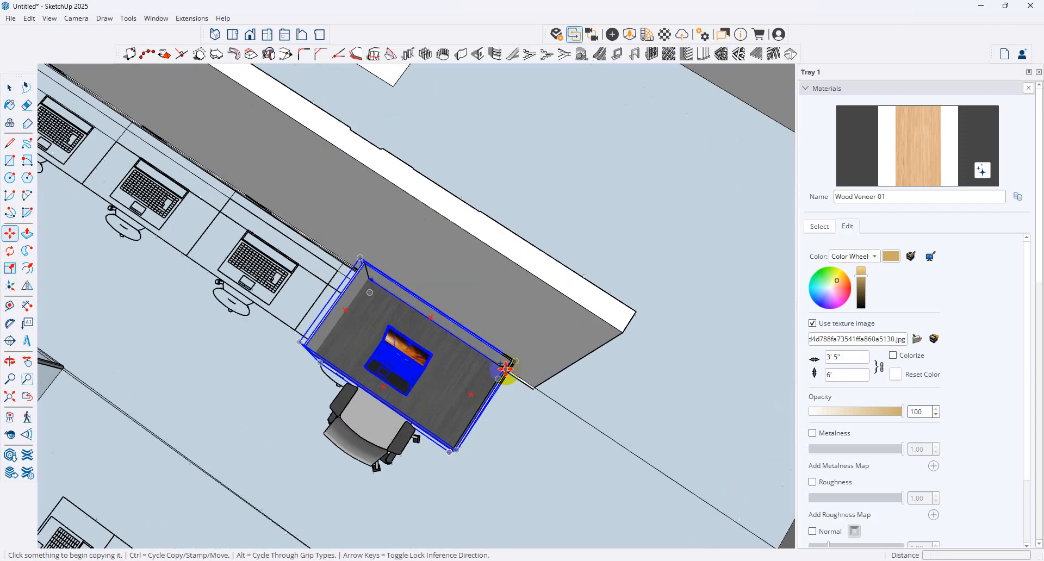
click(511, 353)
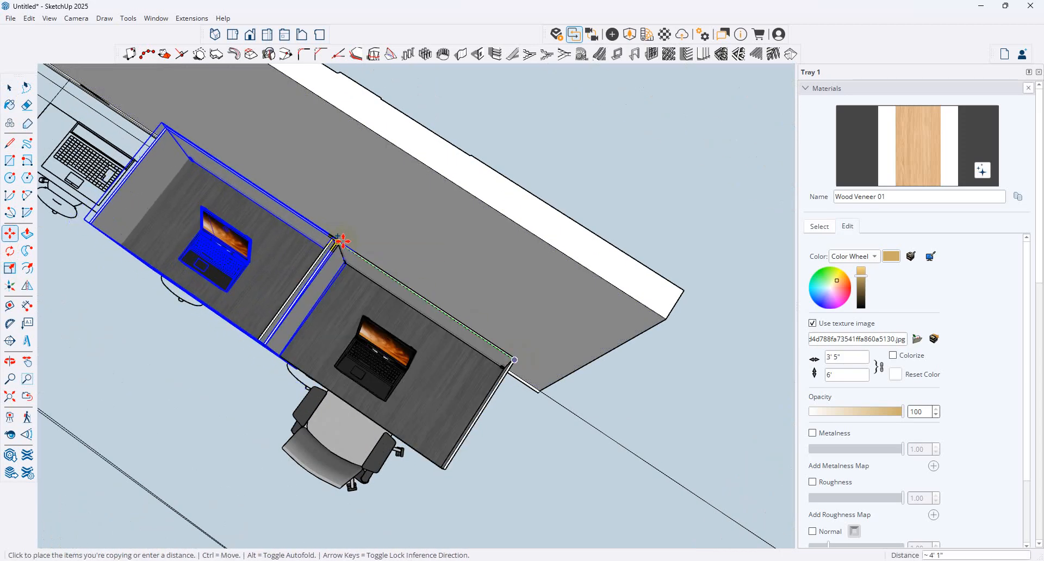
click(335, 237)
scroll(443, 235, down, 3)
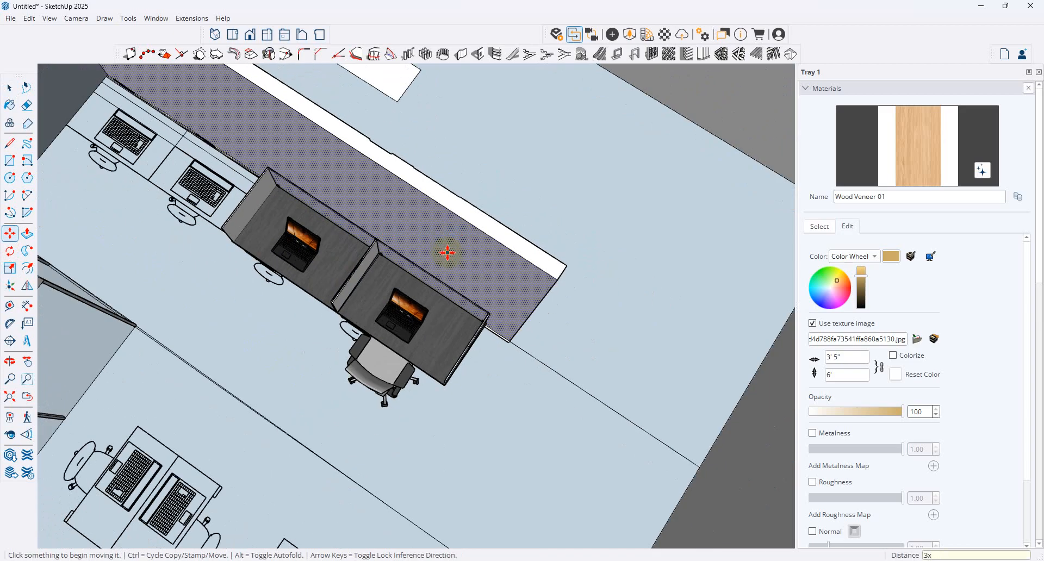
key(Return)
Copy the end desk together with its chair about 6' 5" across the room, beside the floor plan's double workstations.
scroll(513, 364, down, 5)
middle_drag(513, 364, 522, 105)
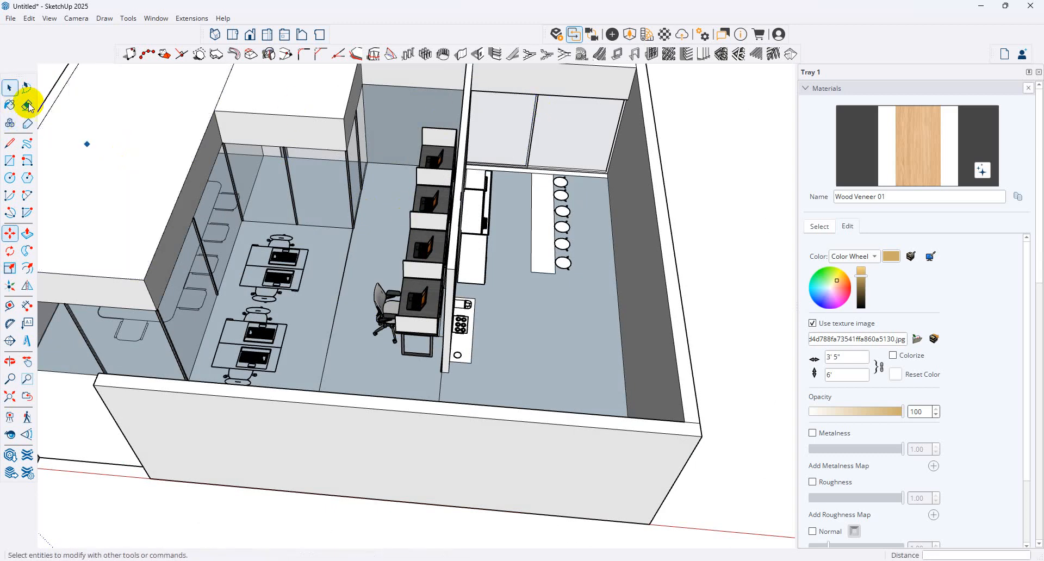
key(space)
click(415, 321)
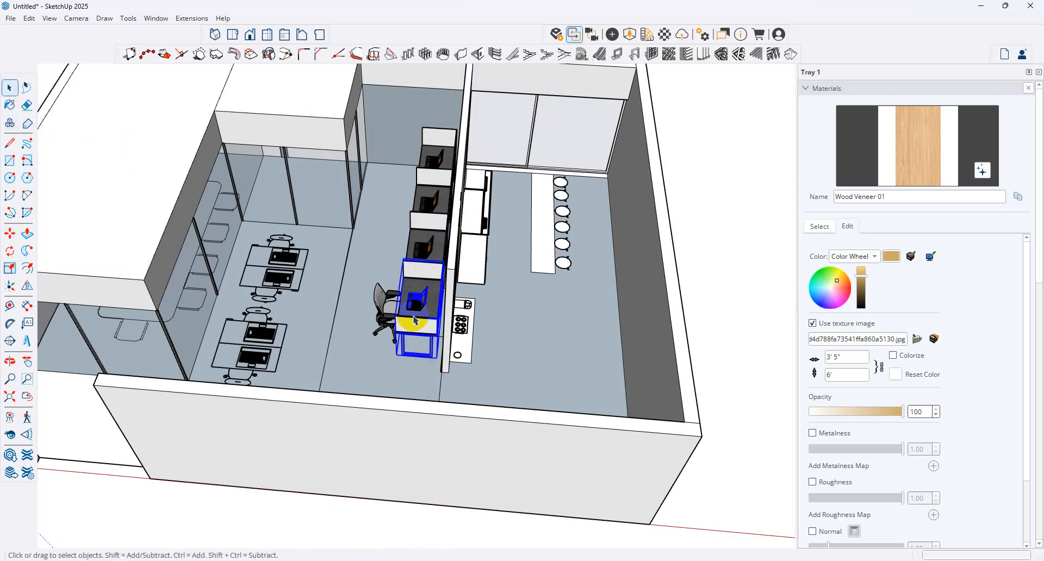
middle_drag(410, 276, 472, 293)
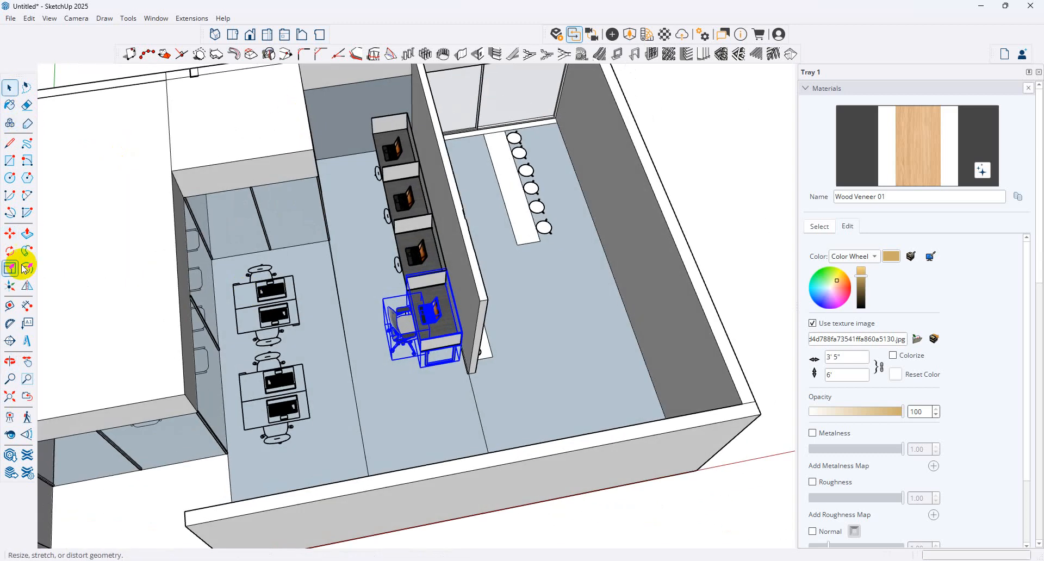
click(10, 234)
click(428, 307)
key(ctrl)
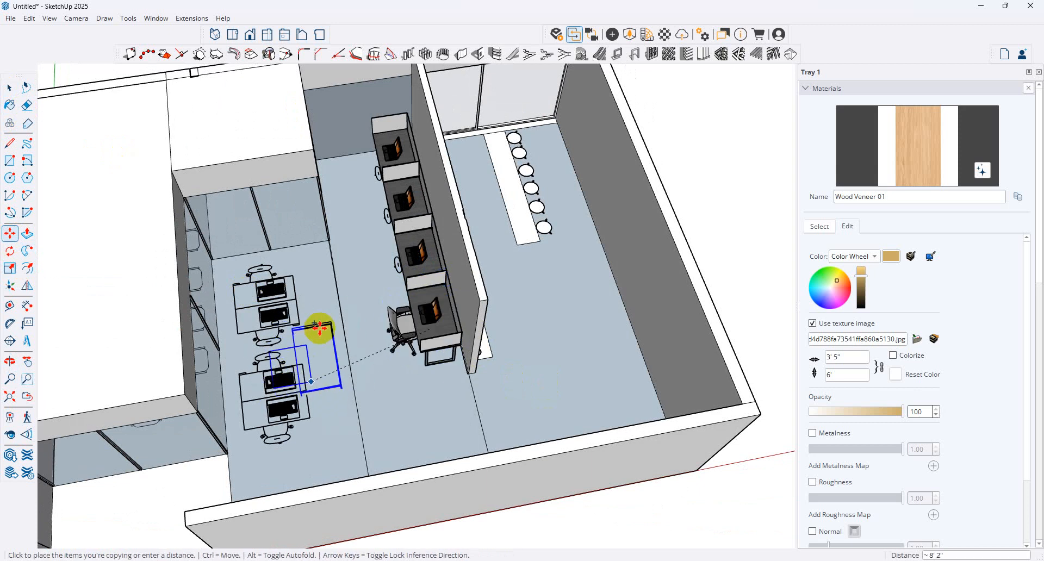
click(322, 354)
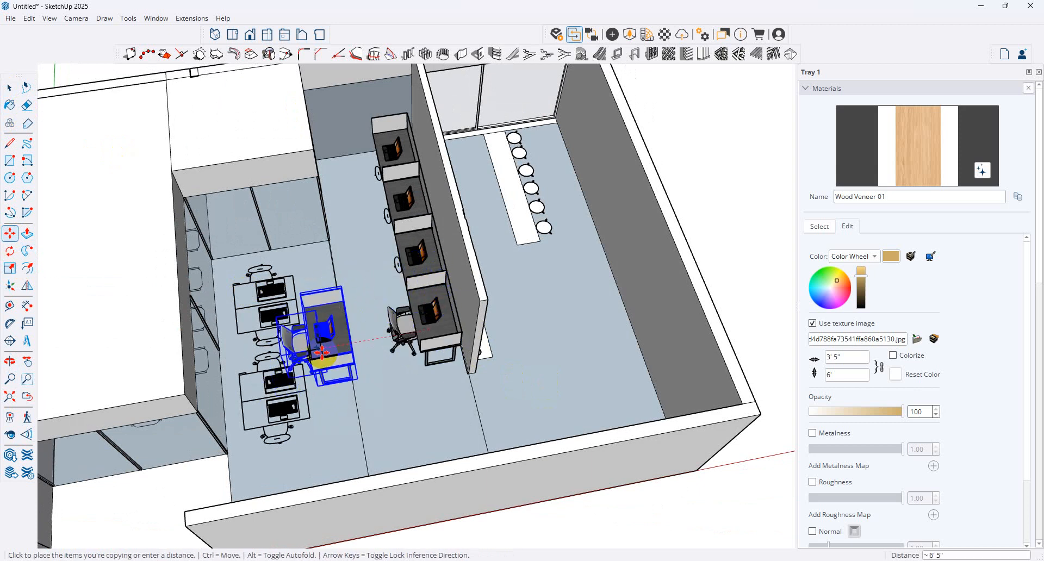
Rotate the copied desk and chair a quarter turn and move them about 4' 3" onto the floor plan's double workstations.
click(321, 297)
click(370, 317)
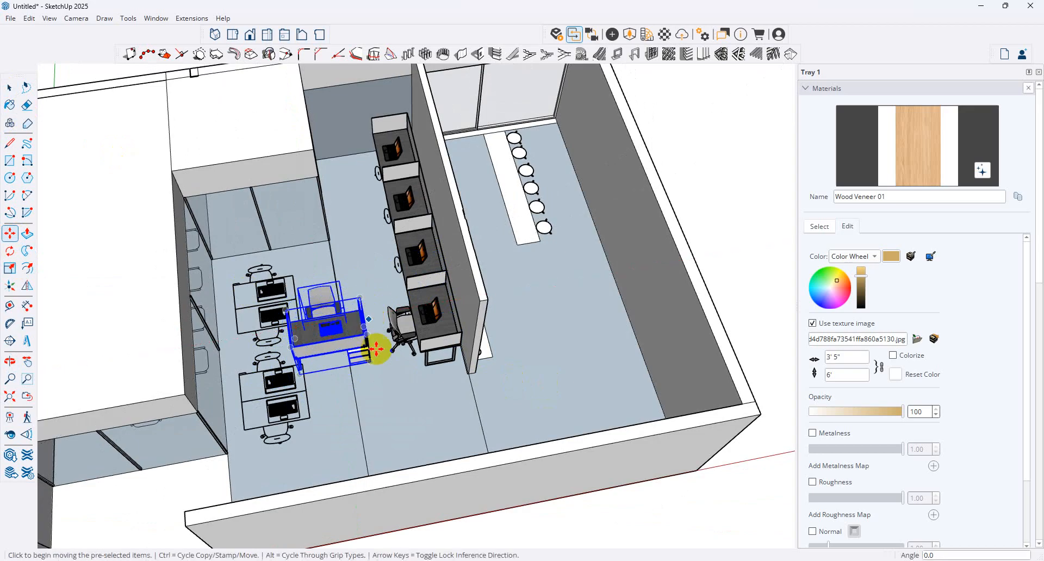
click(345, 361)
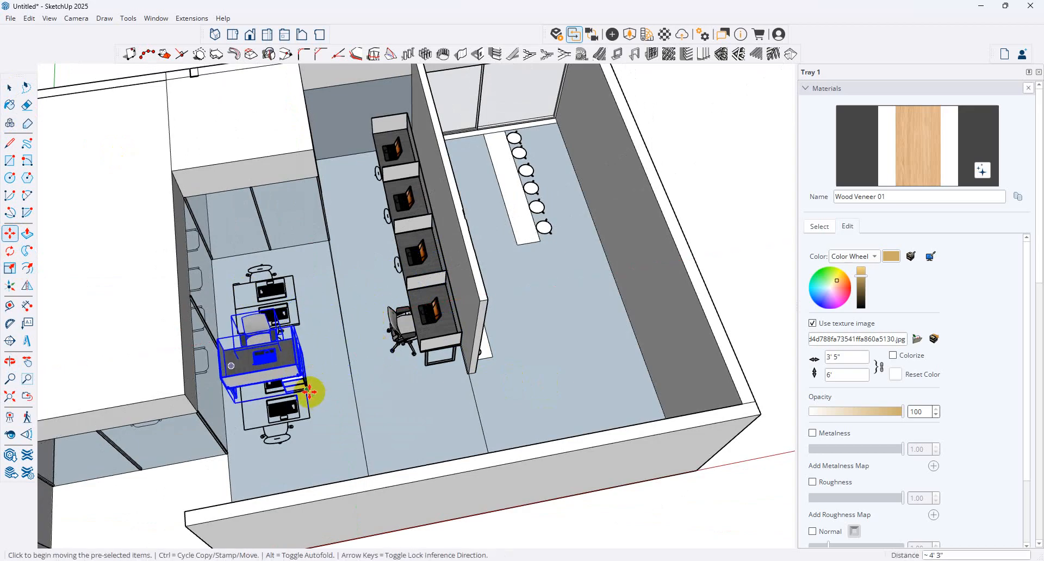
Copy the placed desk and chair, turned half around, and set the copy back to back with the first desk.
key(ctrl)
click(476, 424)
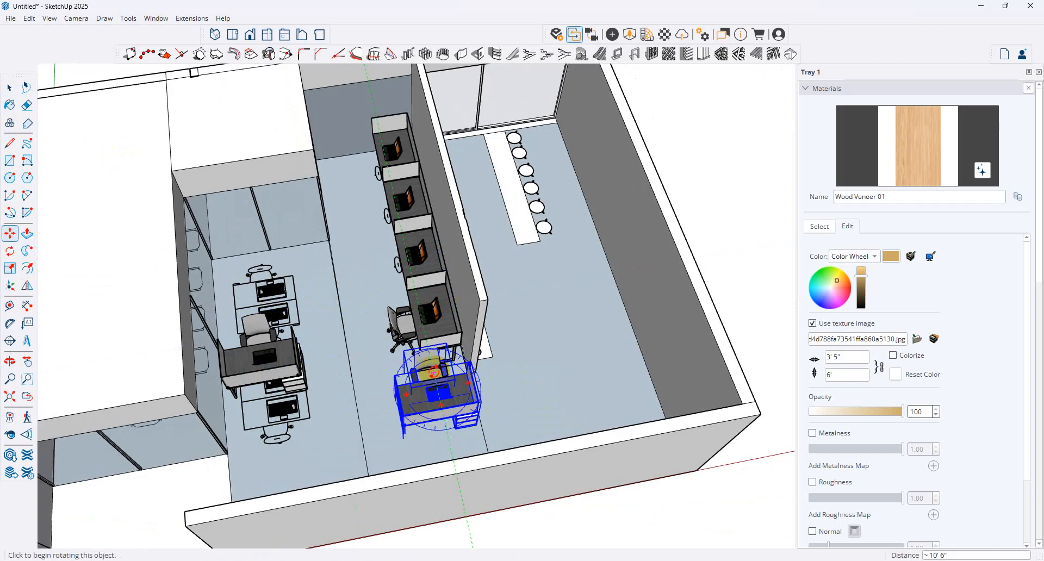
click(434, 372)
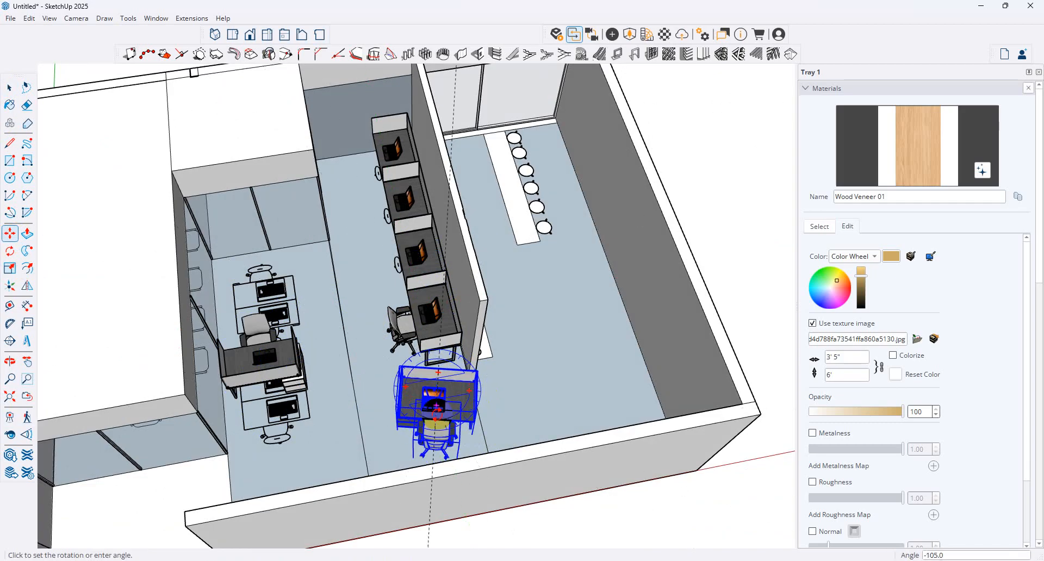
click(438, 405)
click(471, 363)
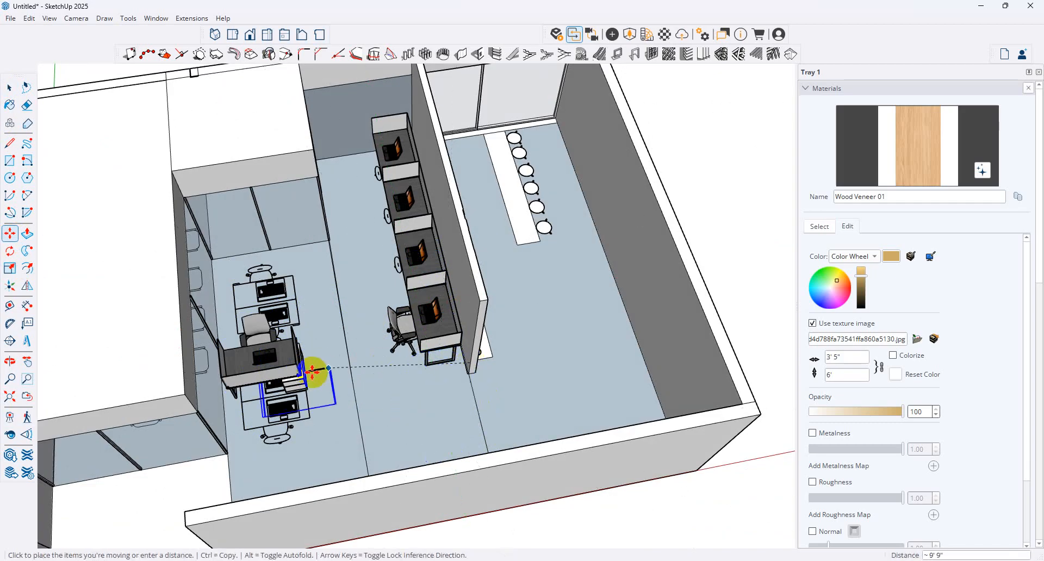
click(295, 365)
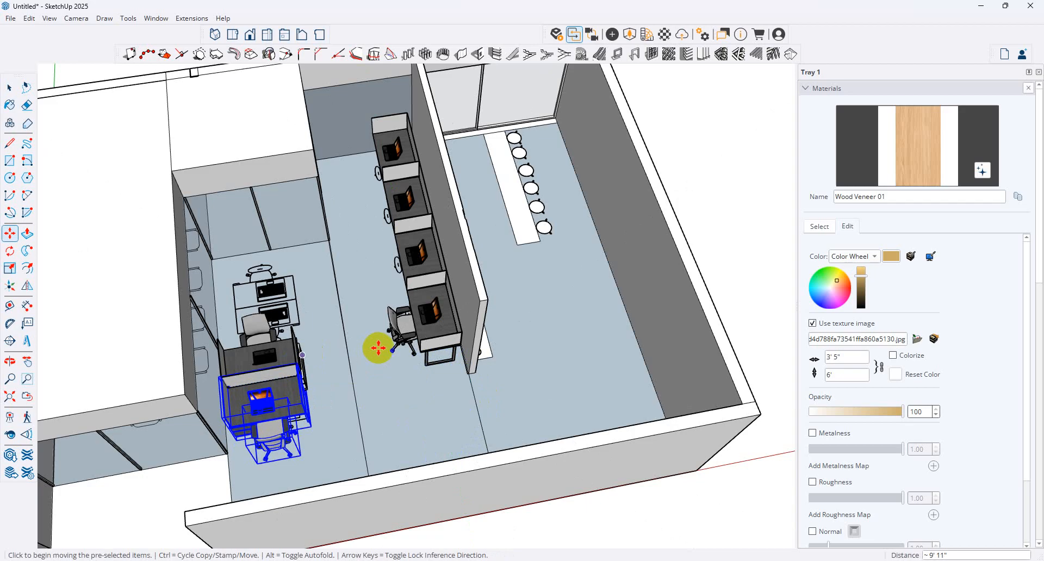
middle_drag(377, 348, 165, 329)
scroll(333, 179, up, 1)
scroll(418, 240, up, 1)
scroll(420, 247, down, 2)
middle_drag(416, 248, 172, 62)
click(9, 88)
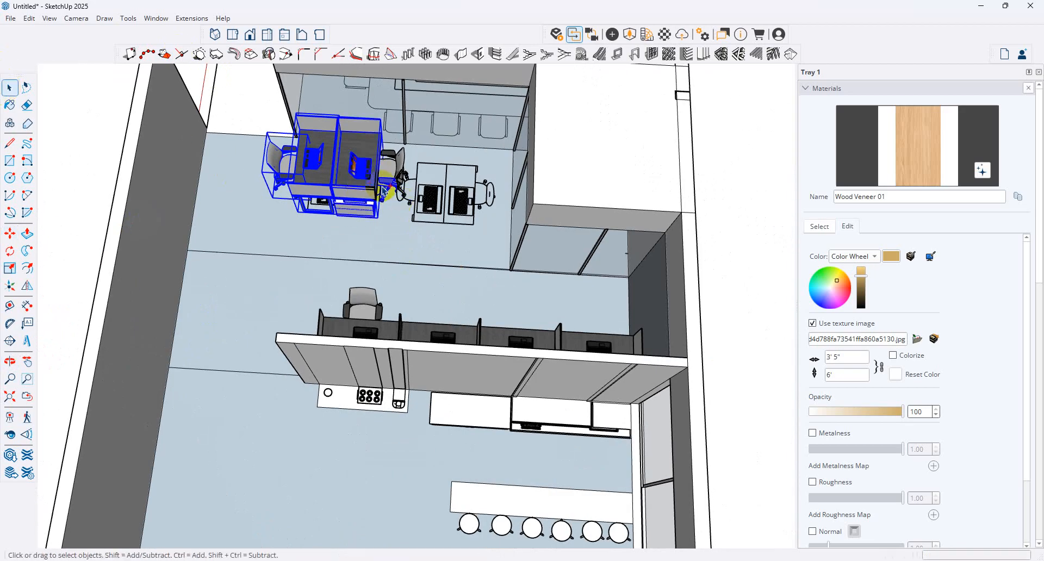
click(10, 234)
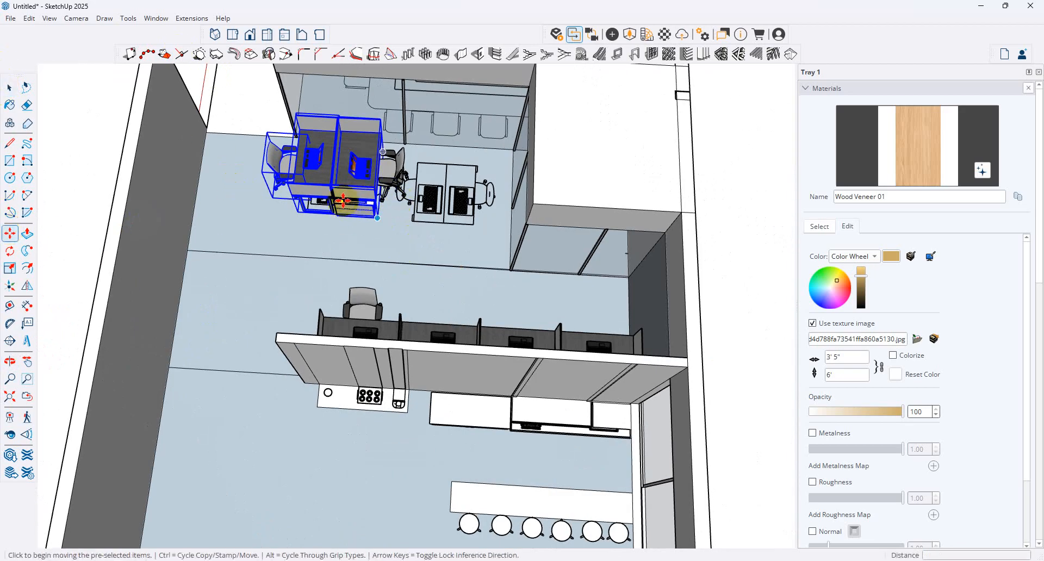
click(345, 199)
key(ctrl)
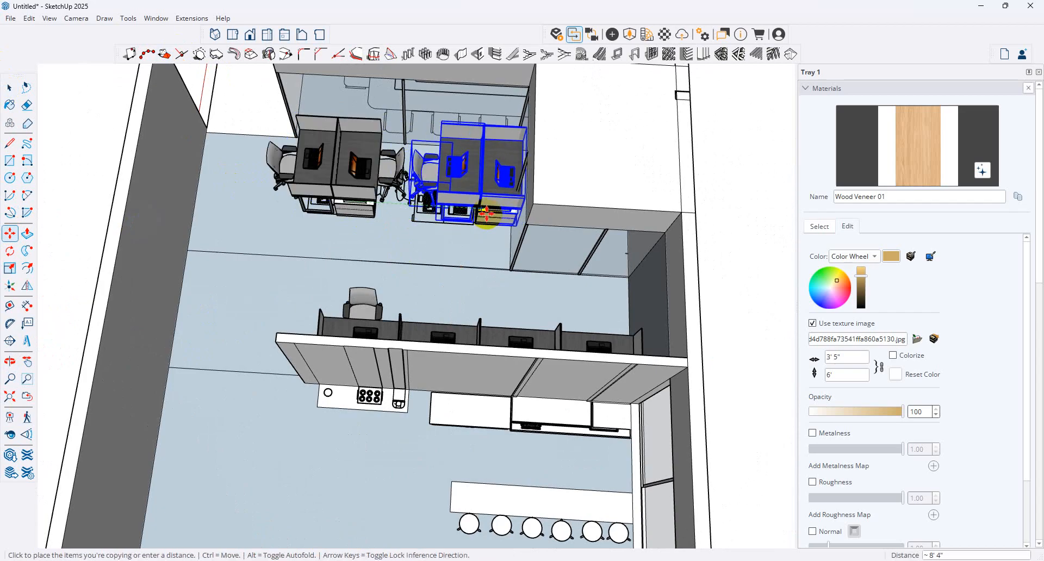
key(Escape)
Try to copy the back-to-back desk pair with both chairs about 6' 7" onto the next floor-plan workstations.
click(9, 88)
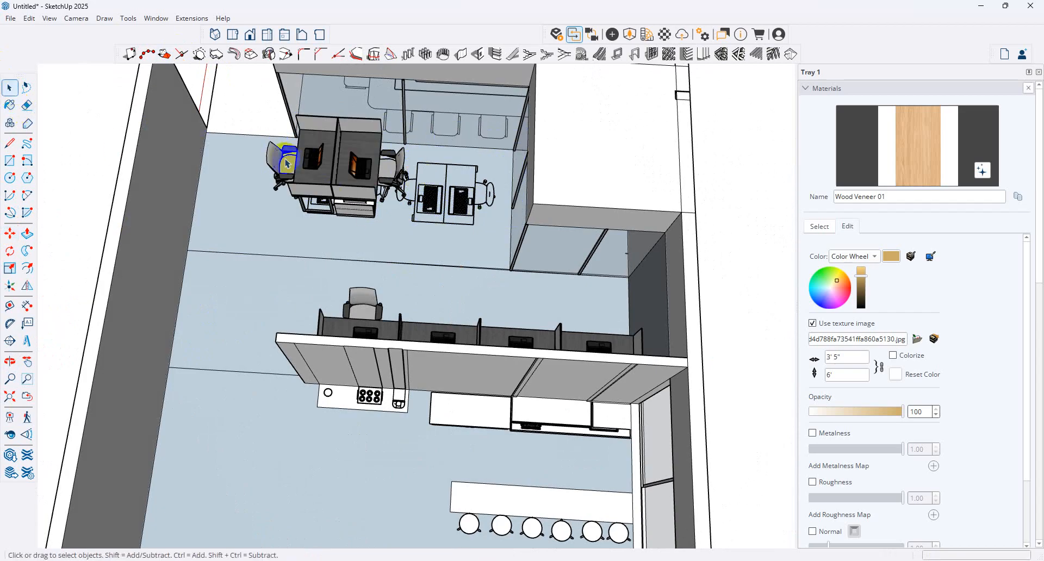
ctrl+click(362, 174)
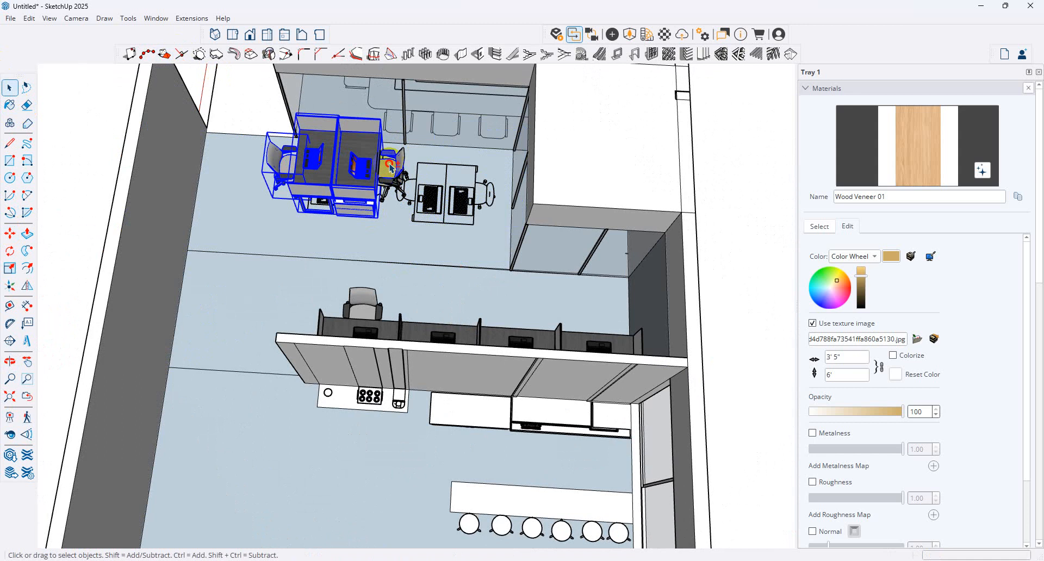
click(10, 234)
click(266, 214)
key(ctrl)
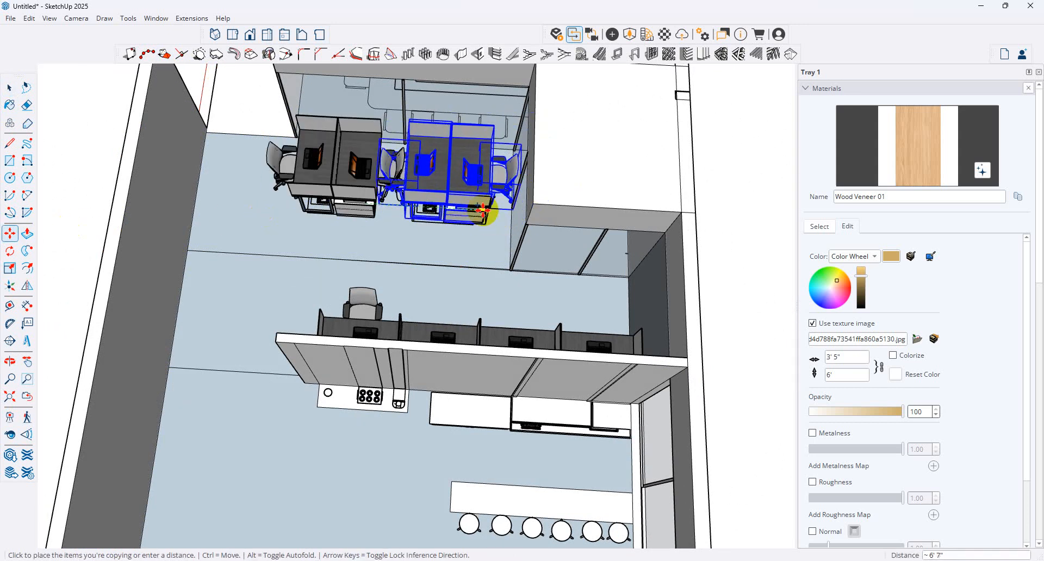
click(467, 220)
click(10, 88)
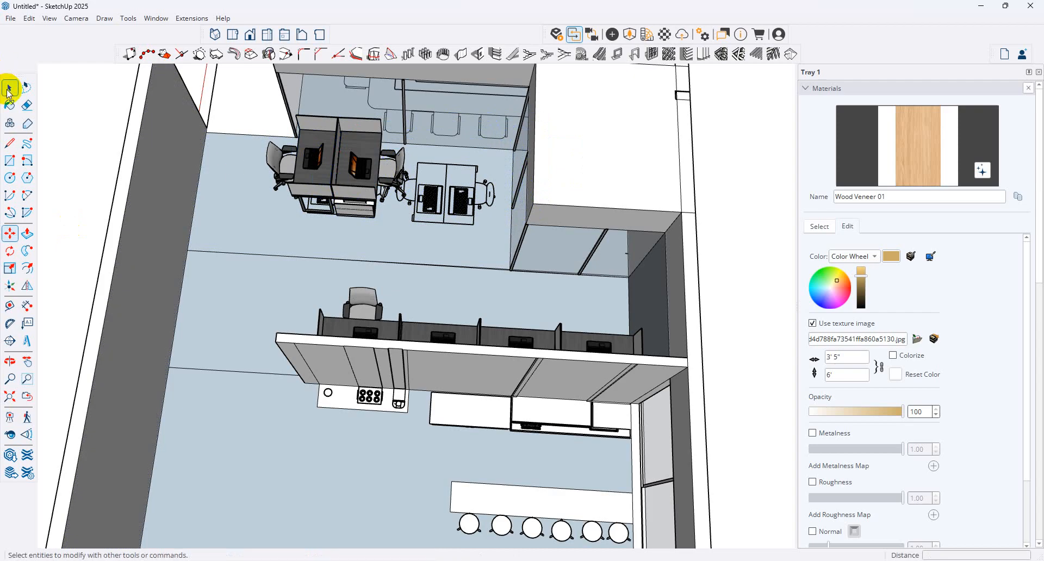
Copy the desk and chair nearest the empty workstations about 5' 6" across onto the far planned workstation.
click(358, 183)
scroll(380, 178, up, 4)
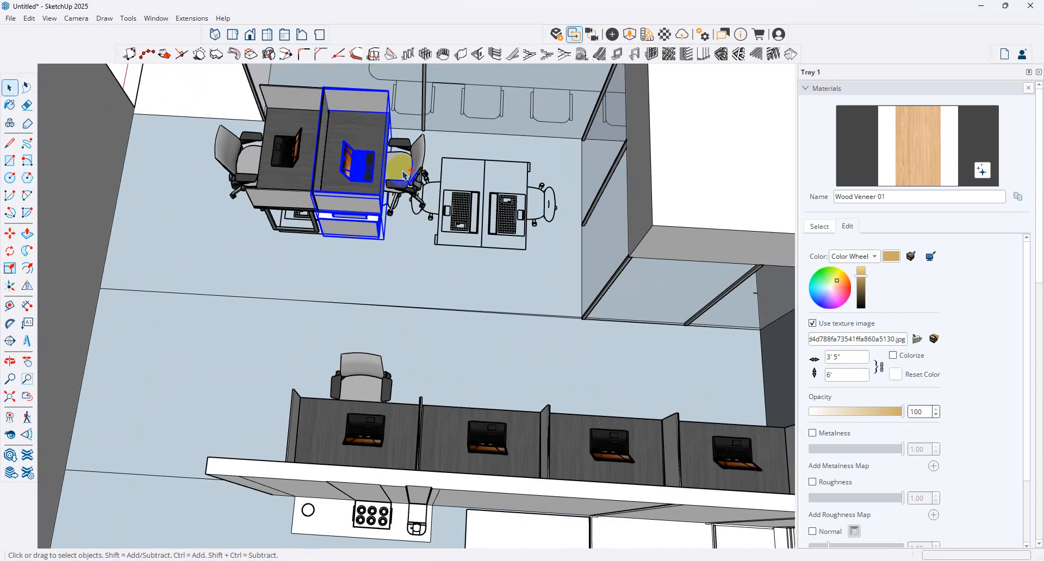
click(9, 233)
key(ctrl)
click(373, 207)
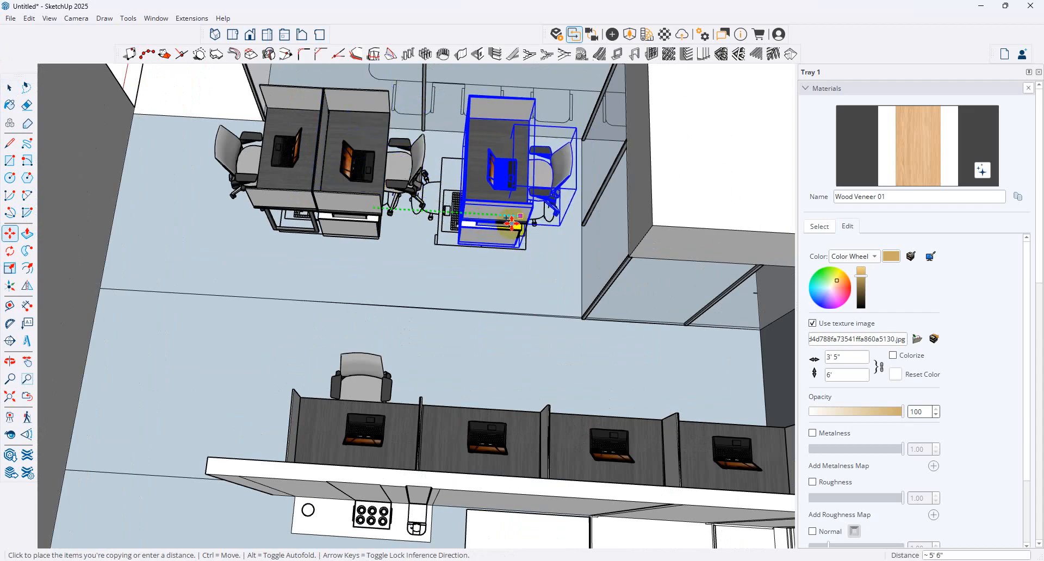
click(505, 222)
click(10, 87)
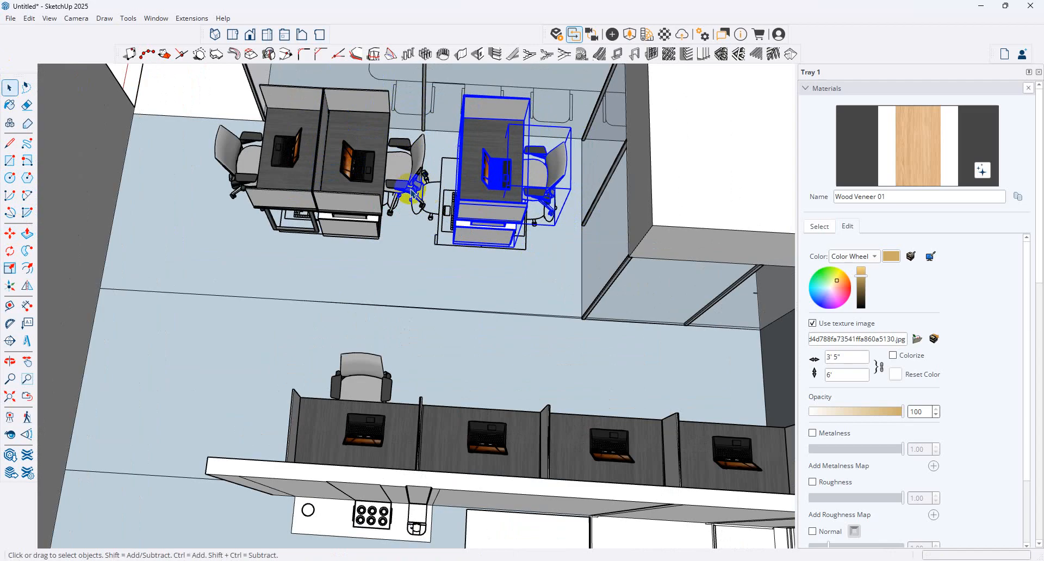
Move the back-to-back desk pair and the new single desk, together with their chairs, about 11" along the row.
click(344, 181)
click(288, 162)
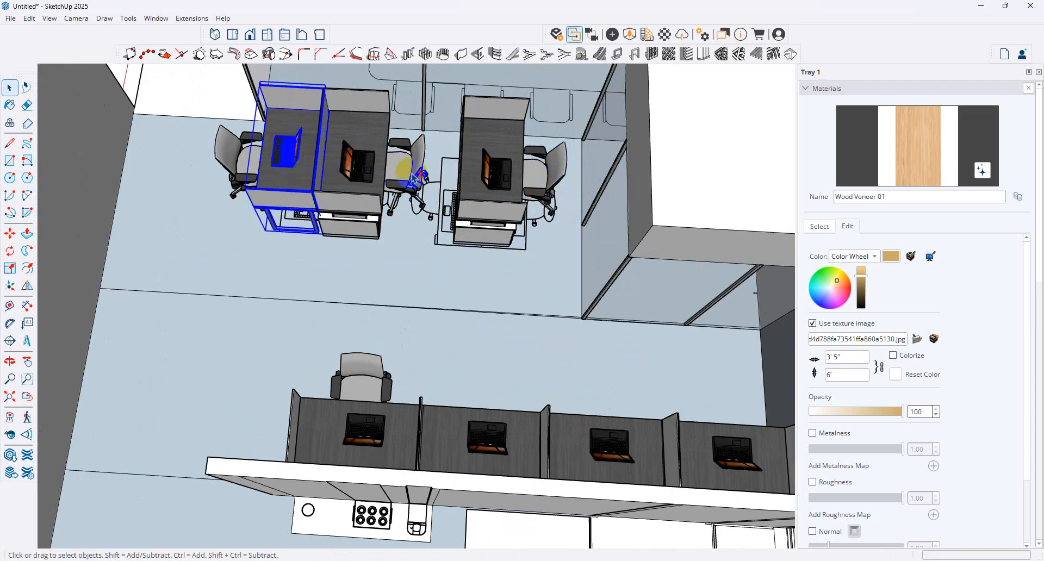
shift+click(336, 170)
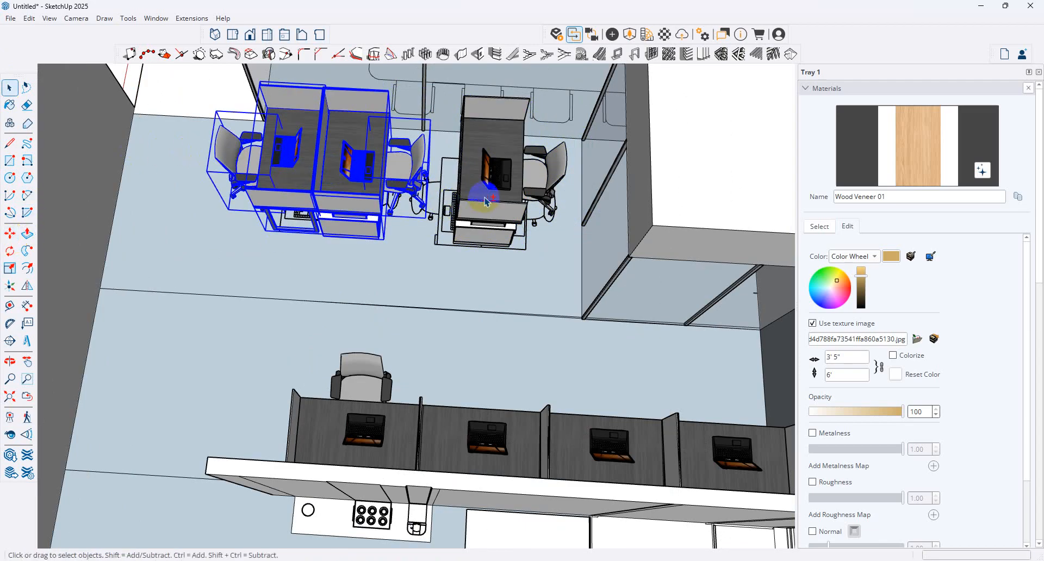
ctrl+click(486, 201)
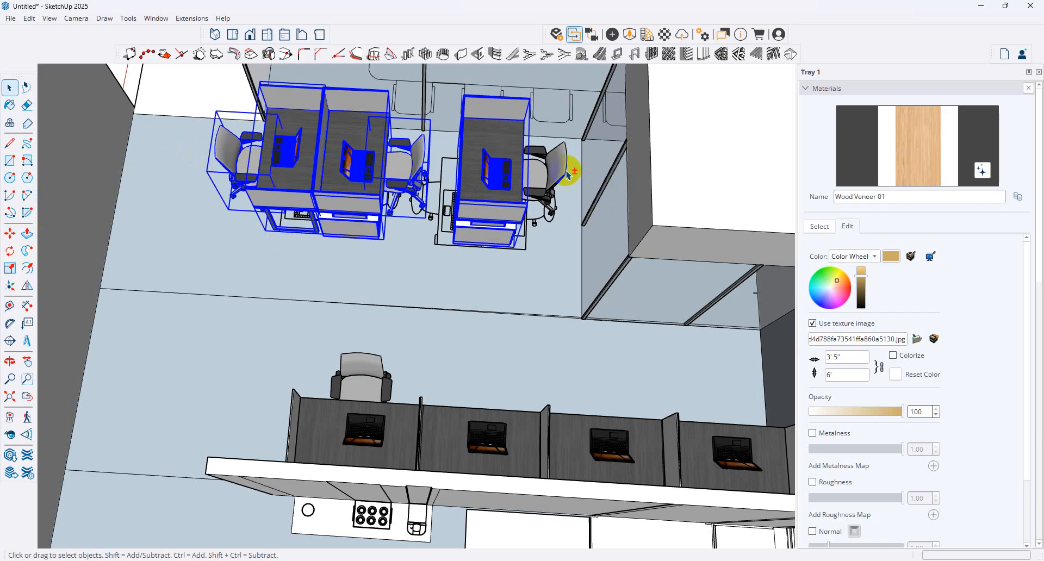
click(10, 235)
click(482, 211)
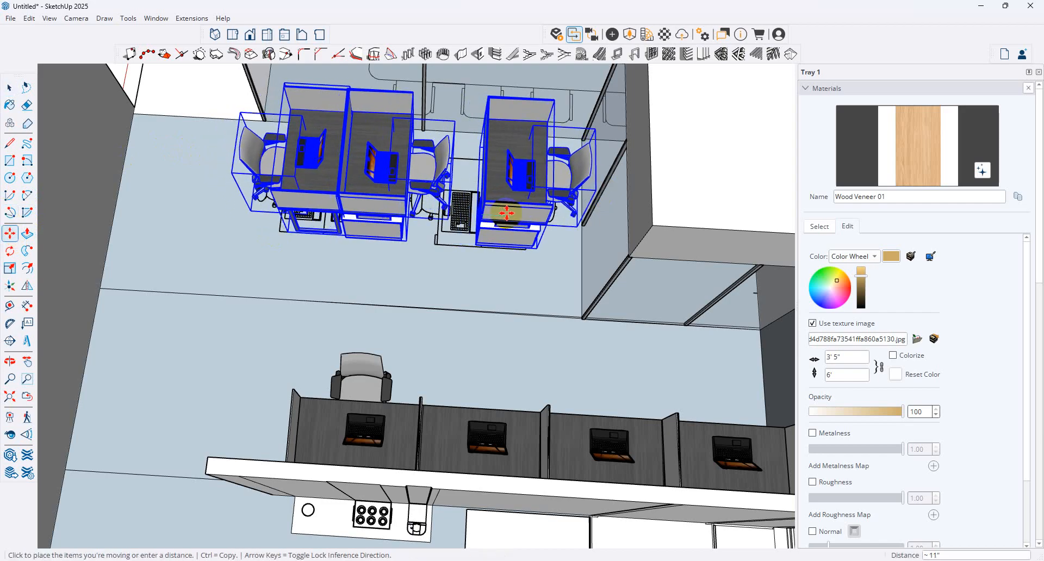
click(9, 88)
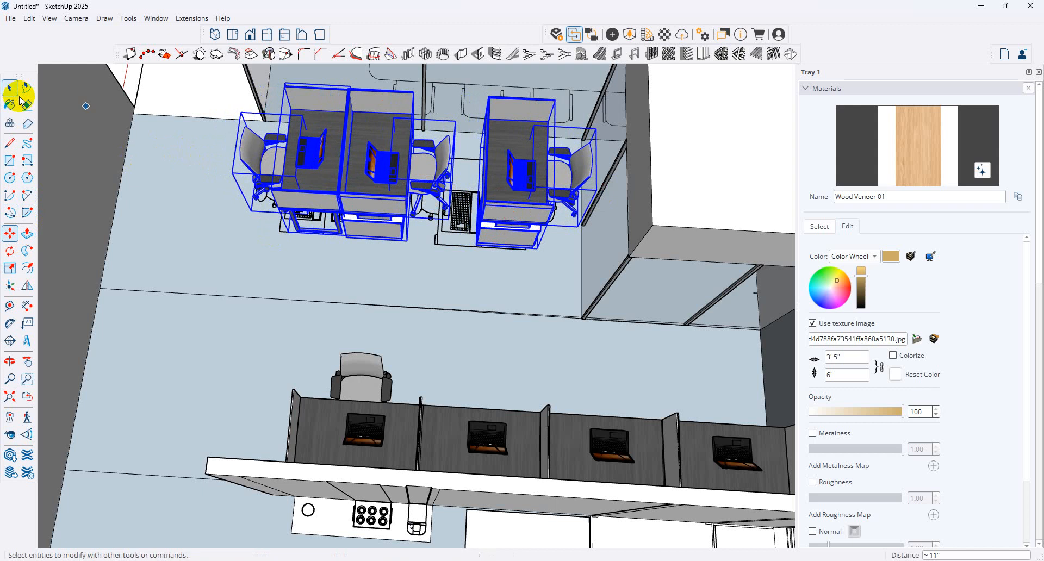
click(221, 228)
scroll(256, 217, down, 8)
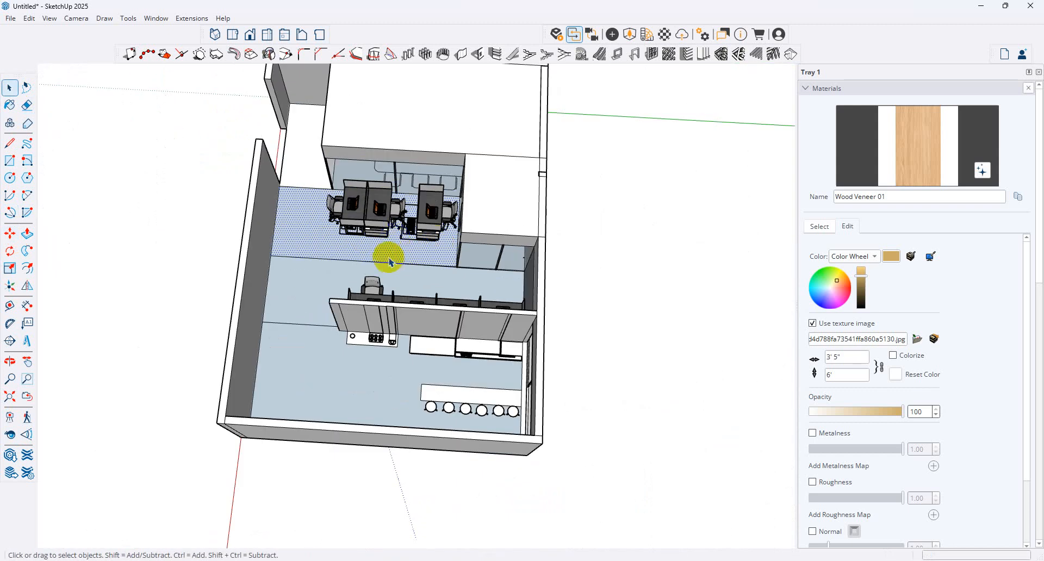
click(391, 266)
scroll(380, 270, up, 4)
middle_drag(346, 291, 318, 316)
scroll(319, 316, up, 2)
scroll(384, 168, down, 2)
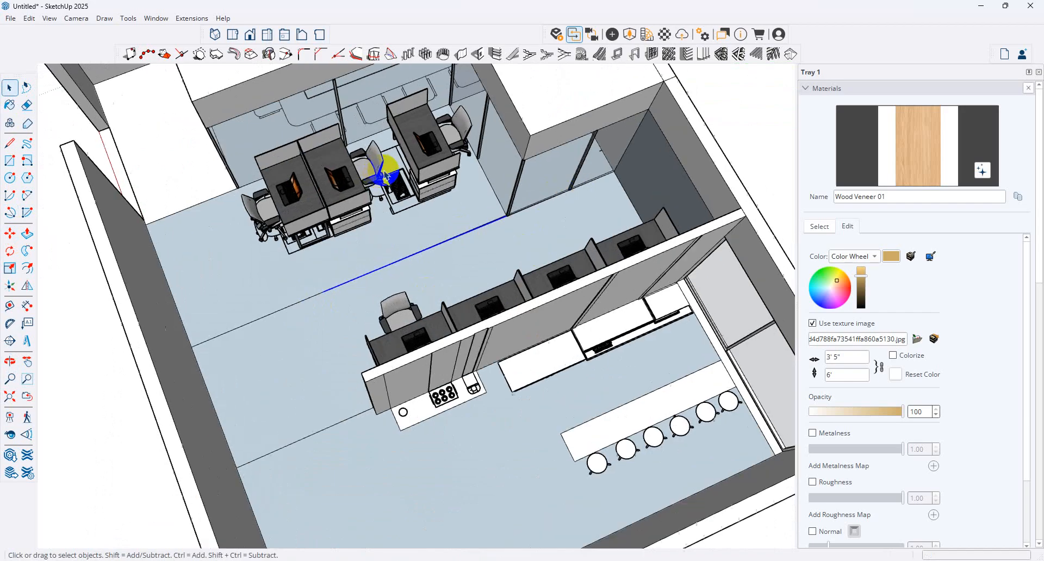
middle_drag(384, 168, 707, 136)
Switch to 3D Warehouse in the browser and search the models for "conference table".
click(549, 560)
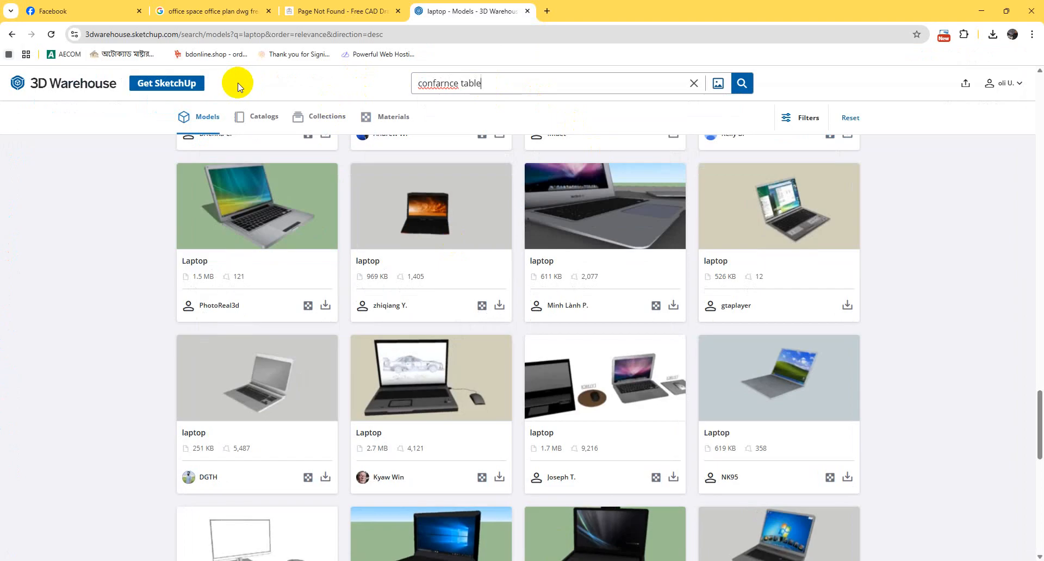
right_click(449, 92)
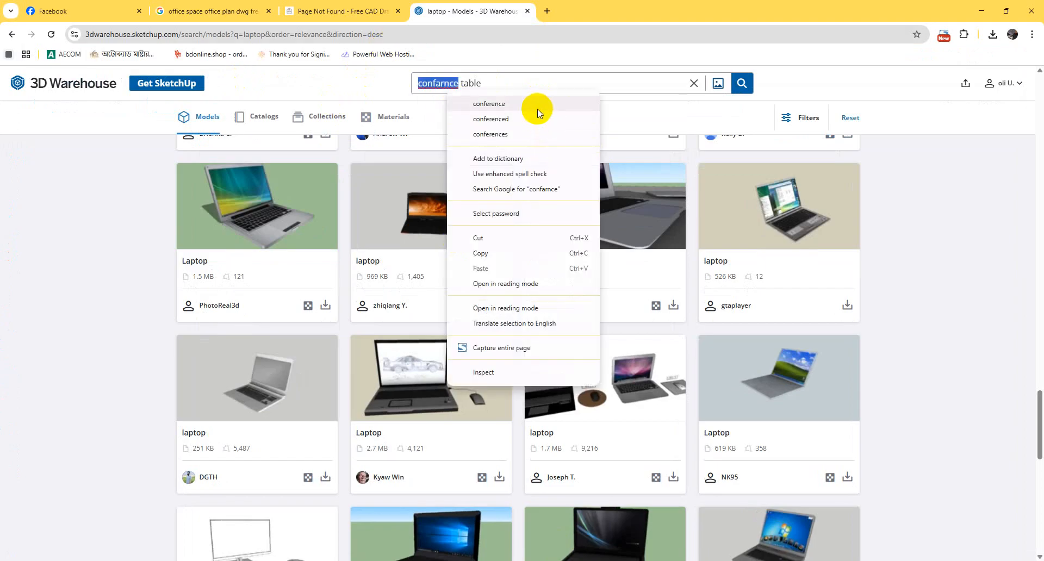
click(538, 109)
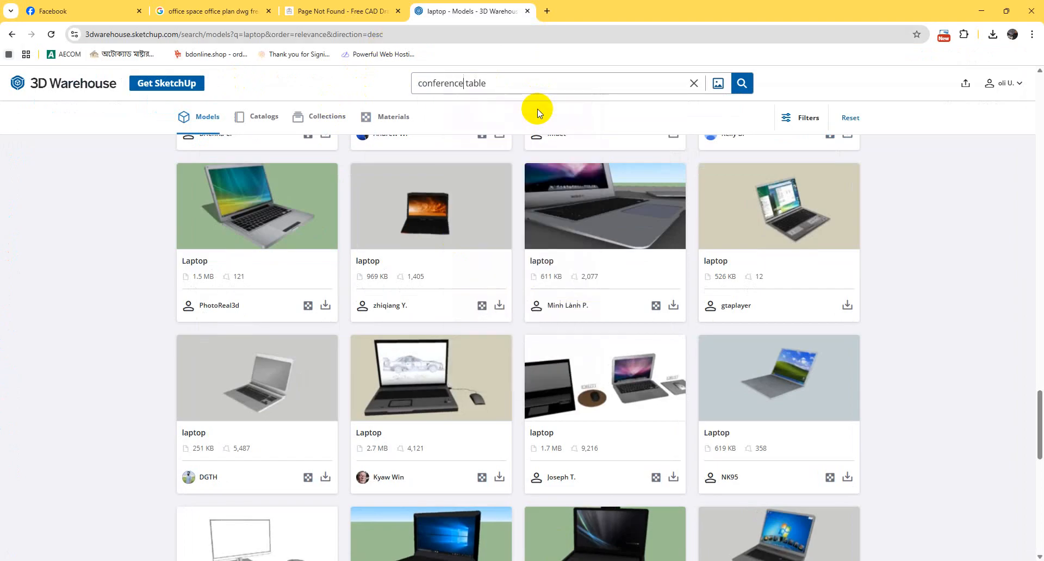
key(Return)
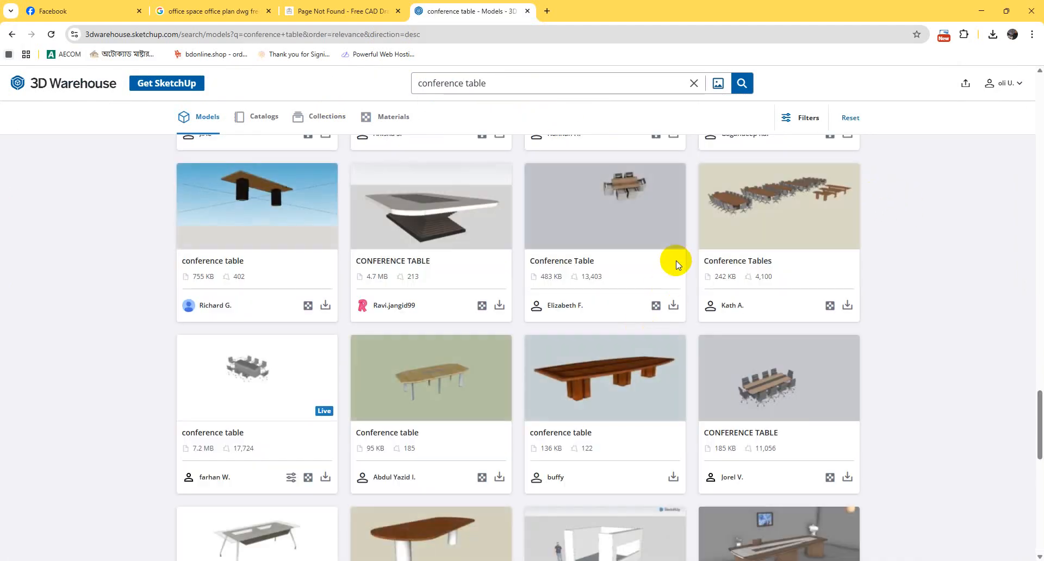
Browse the conference table results and download the 185 KB model of a long table surrounded by chairs.
scroll(684, 263, up, 7)
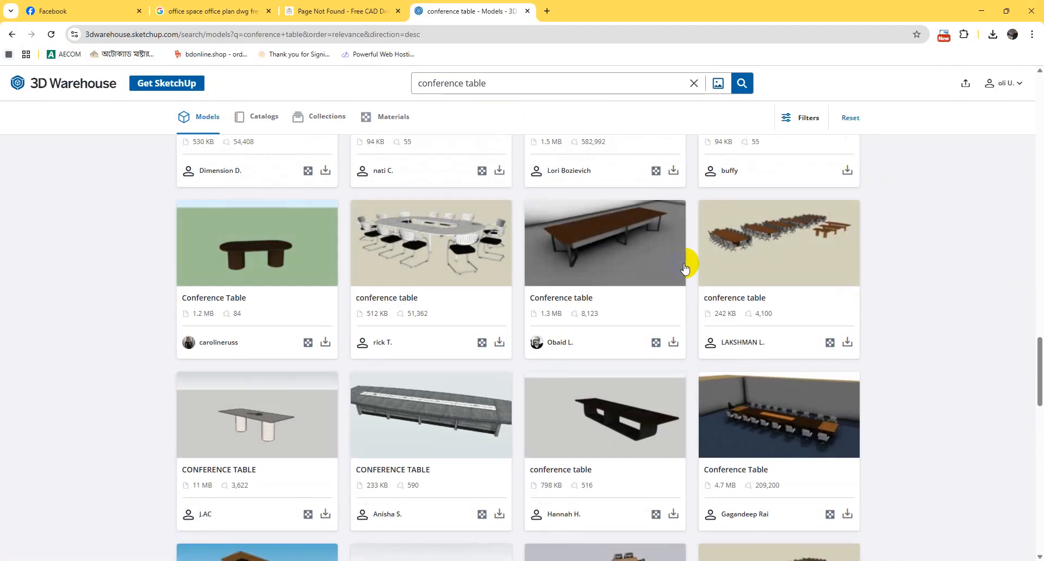
scroll(683, 265, up, 1)
scroll(683, 266, down, 4)
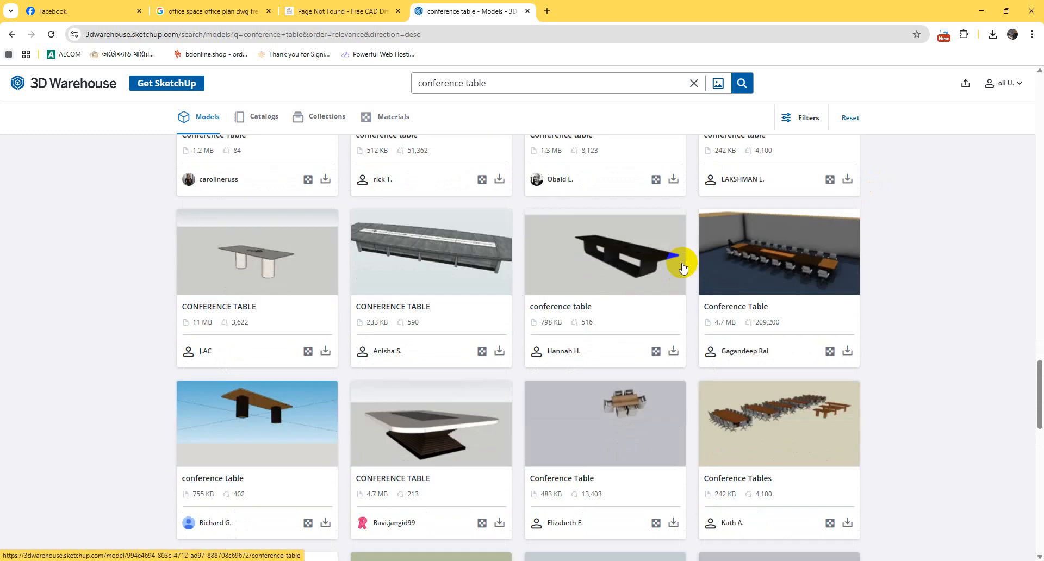
scroll(552, 252, down, 8)
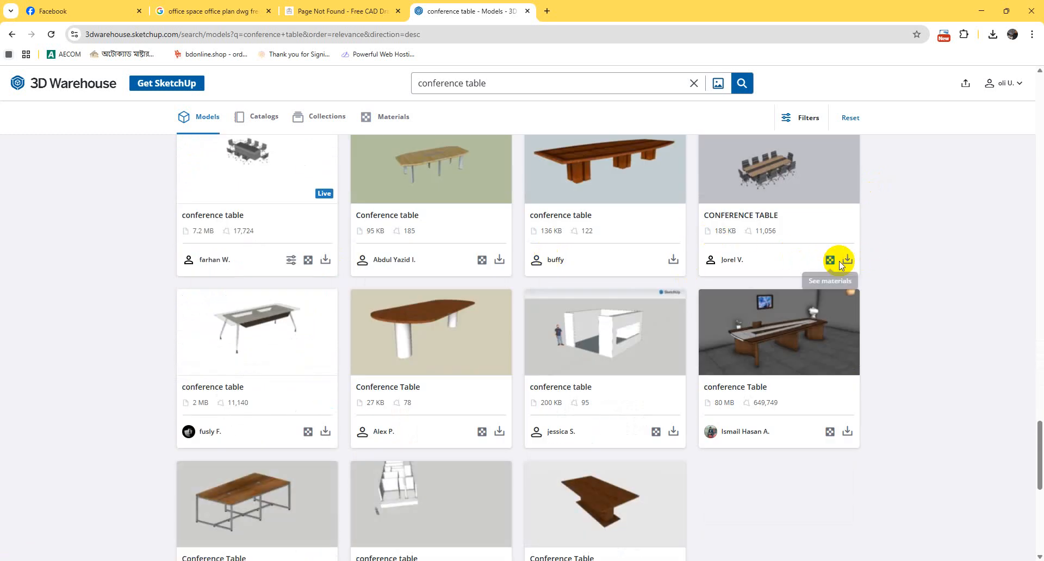
click(847, 261)
click(875, 282)
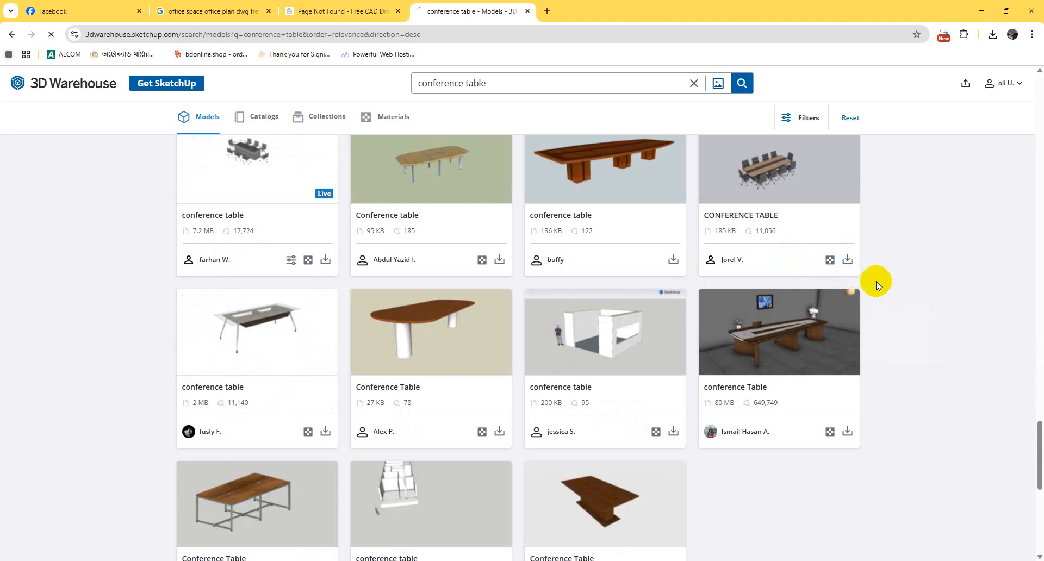
scroll(571, 282, up, 10)
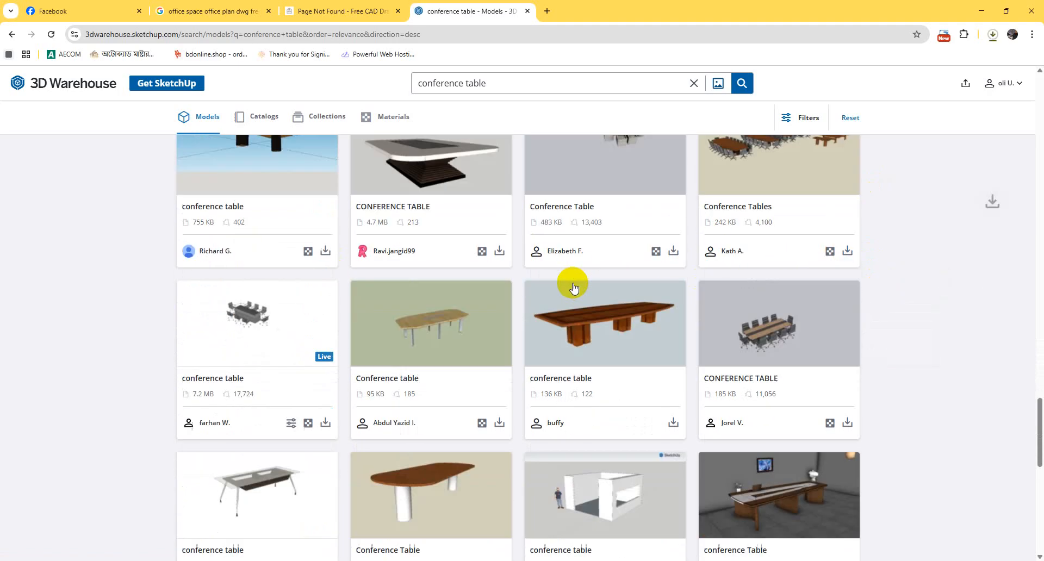
scroll(563, 285, up, 7)
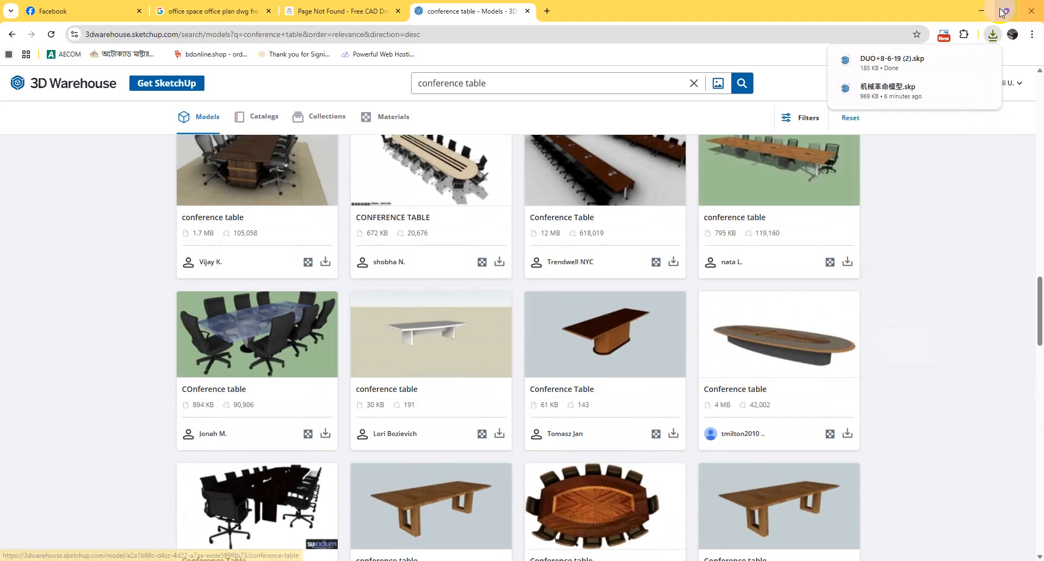
Return to SketchUp and remove the top face covering the conference room.
click(1003, 11)
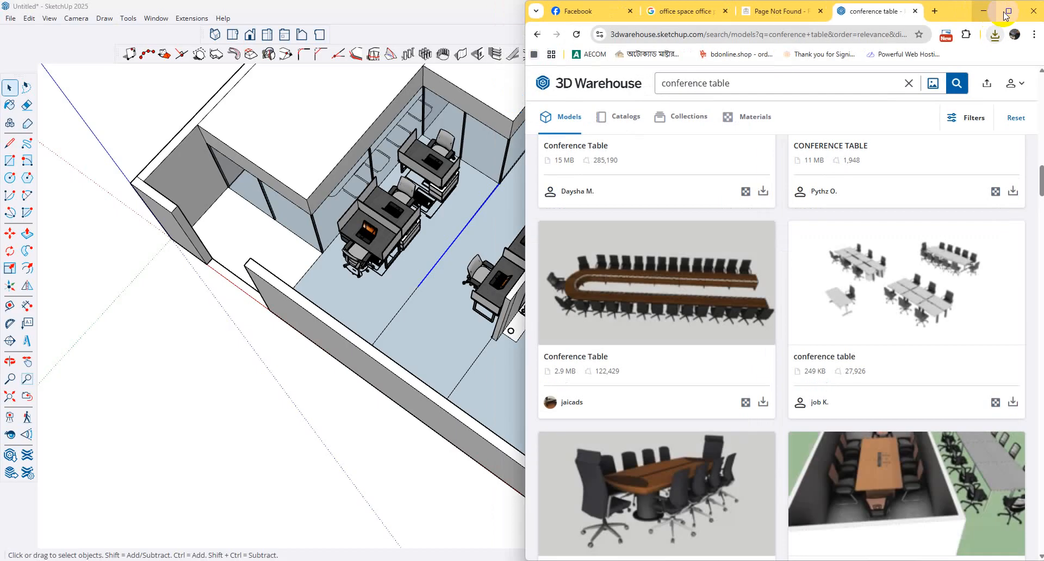
click(293, 206)
click(325, 137)
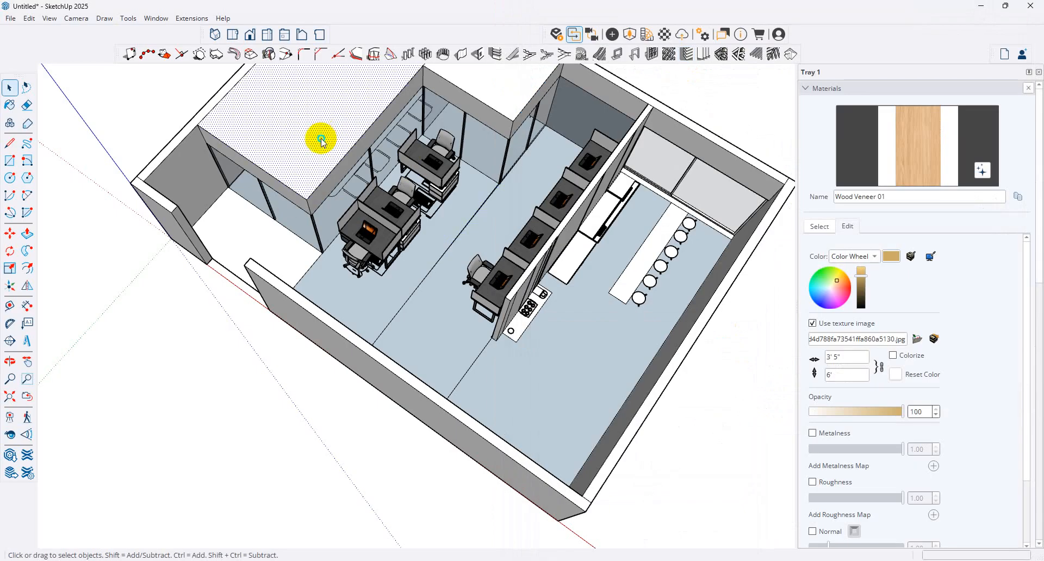
right_click(320, 138)
click(372, 170)
scroll(251, 186, up, 2)
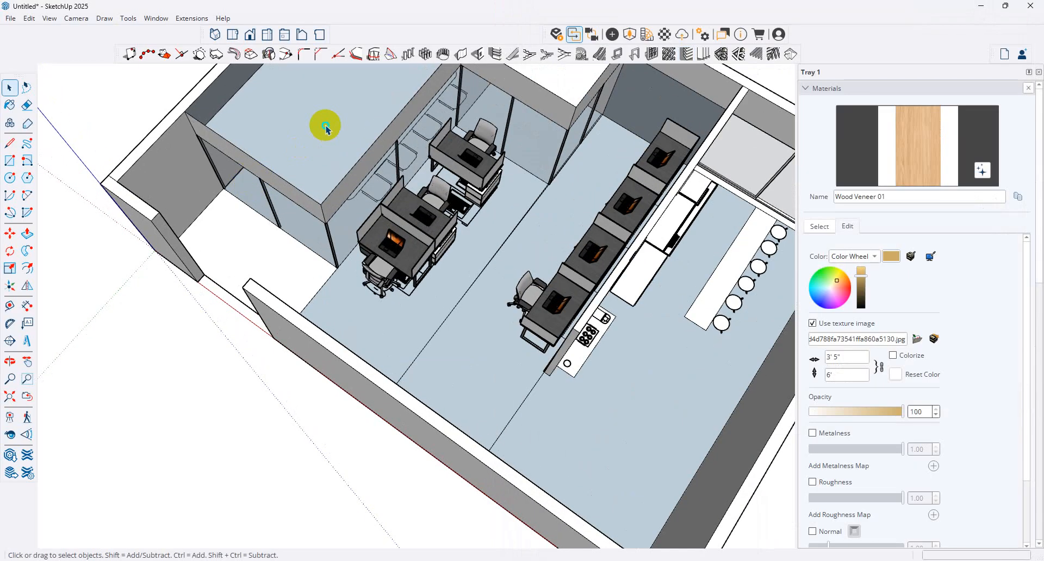
right_click(373, 149)
click(367, 159)
Import the downloaded conference table model, place it over the conference room's floor plan and rotate it 90 degrees.
middle_drag(367, 159, 433, 170)
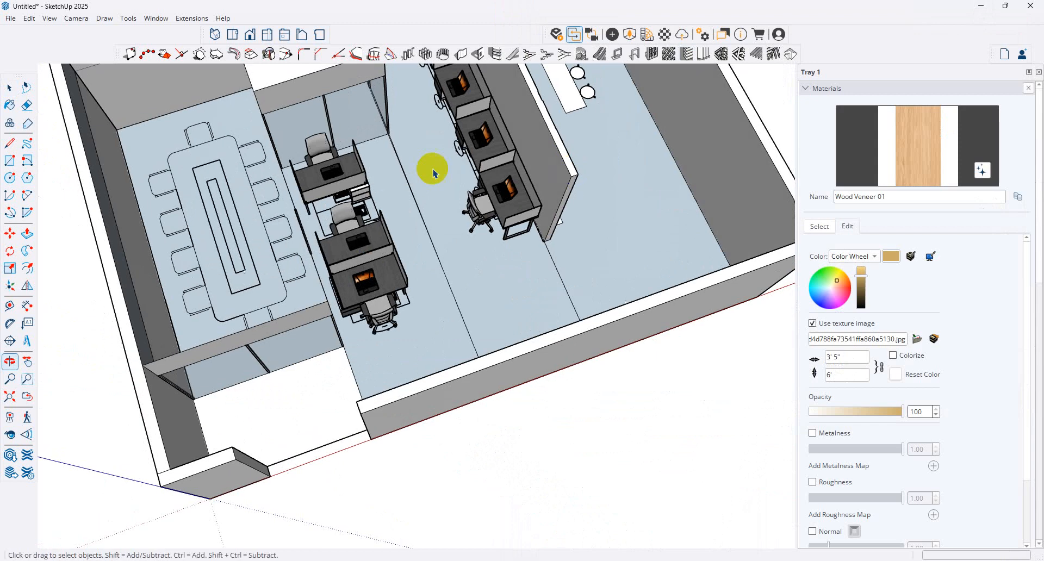
scroll(618, 219, down, 4)
middle_drag(539, 263, 446, 255)
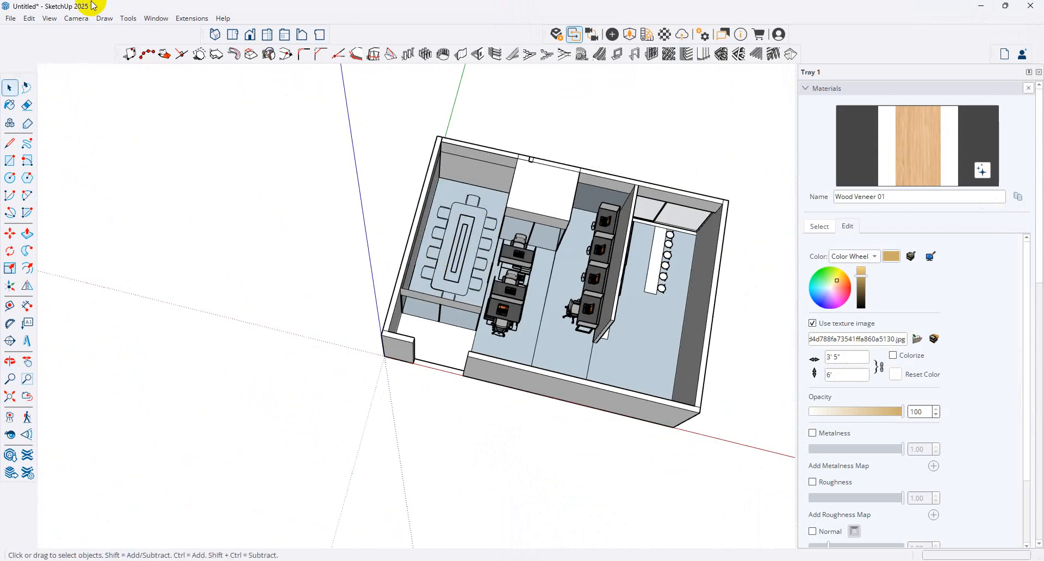
click(11, 18)
click(39, 181)
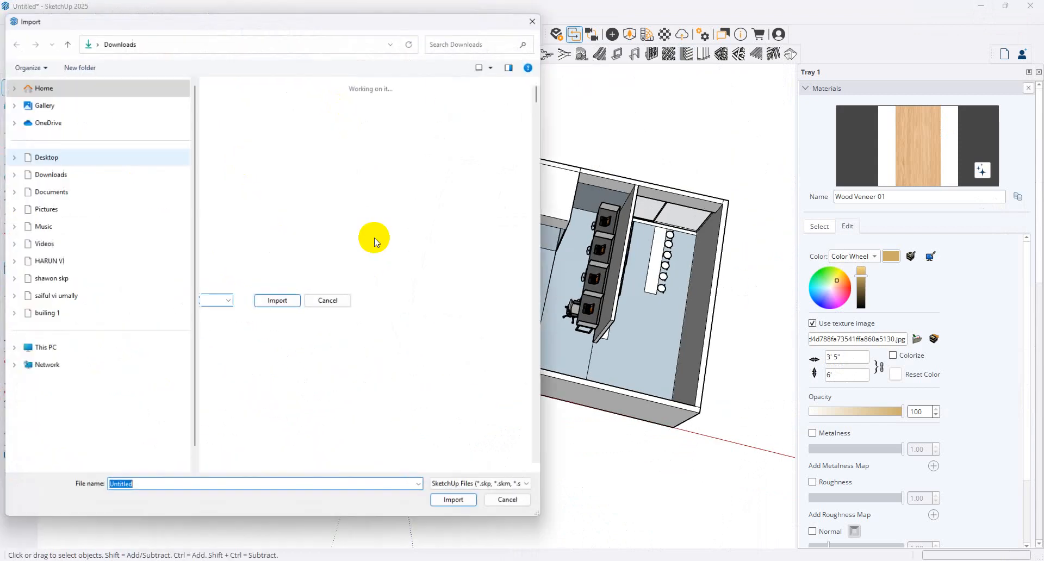
double_click(243, 136)
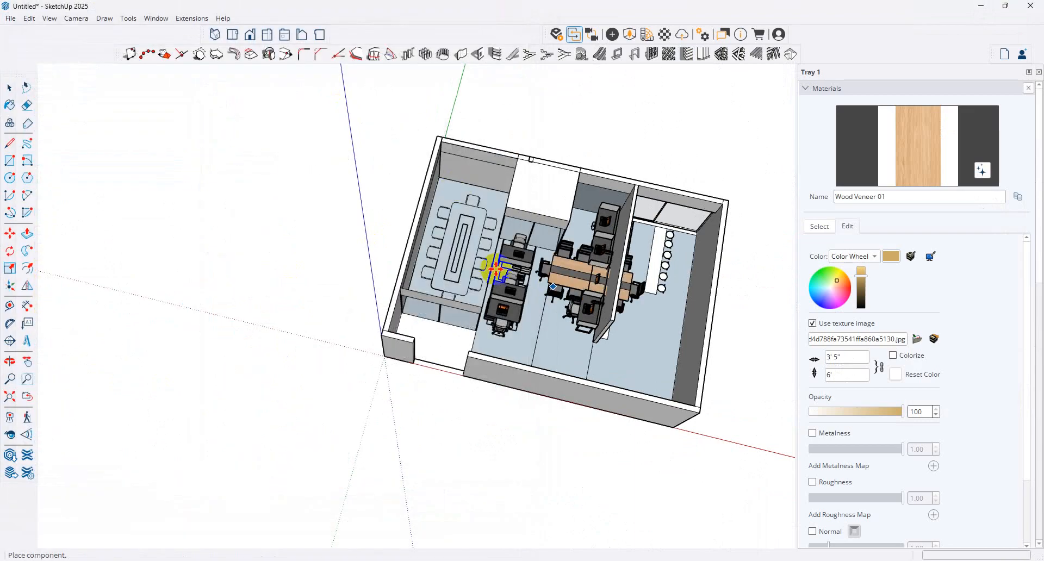
click(488, 252)
click(510, 252)
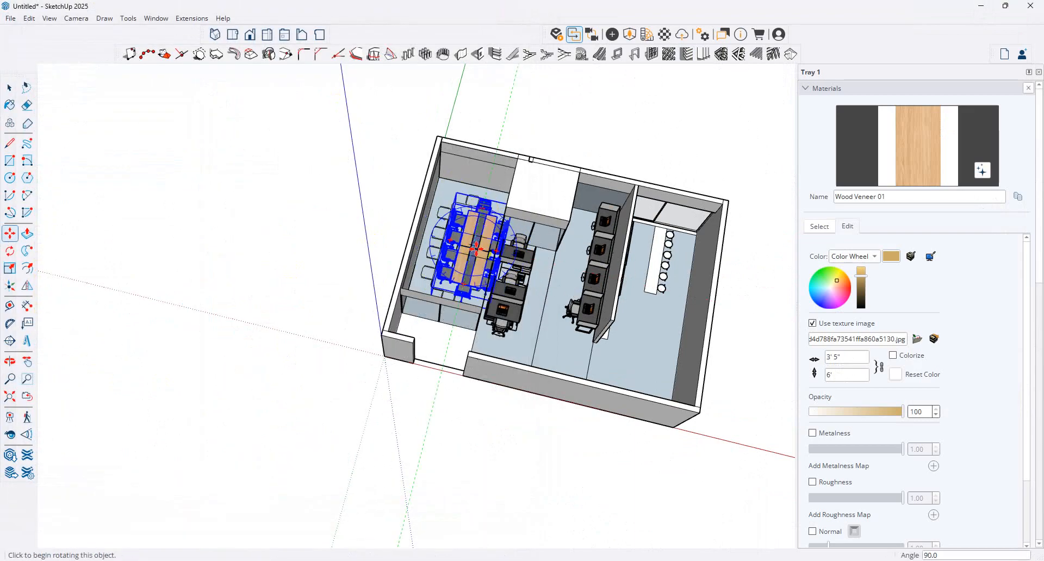
Move the conference table set so it sits inside the walls of the conference room.
click(476, 249)
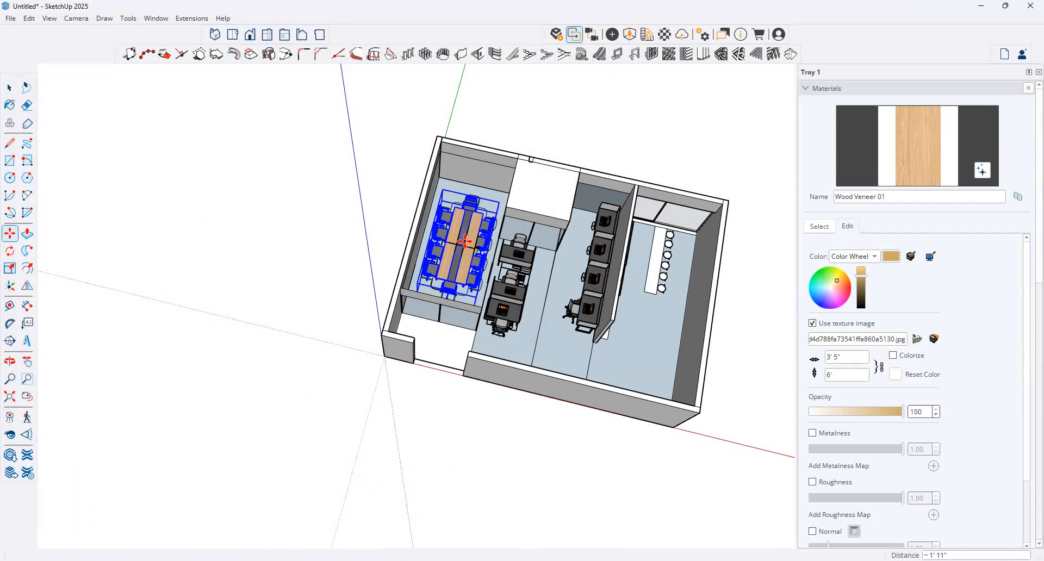
click(465, 241)
middle_drag(571, 191, 517, 229)
scroll(673, 279, up, 3)
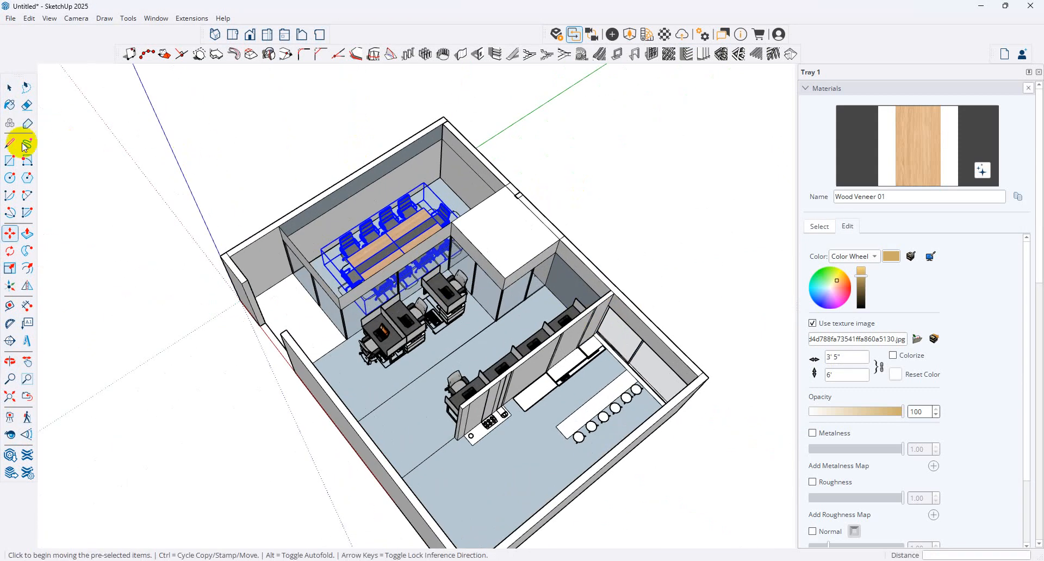
Hide the top faces covering the small room next to the conference room.
click(10, 87)
right_click(474, 223)
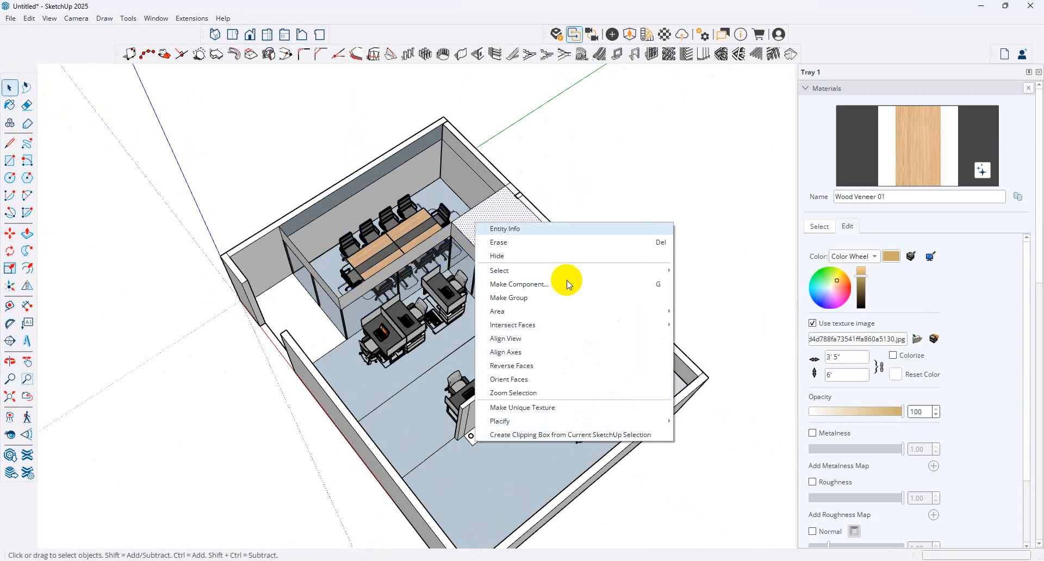
click(541, 257)
right_click(491, 245)
click(534, 275)
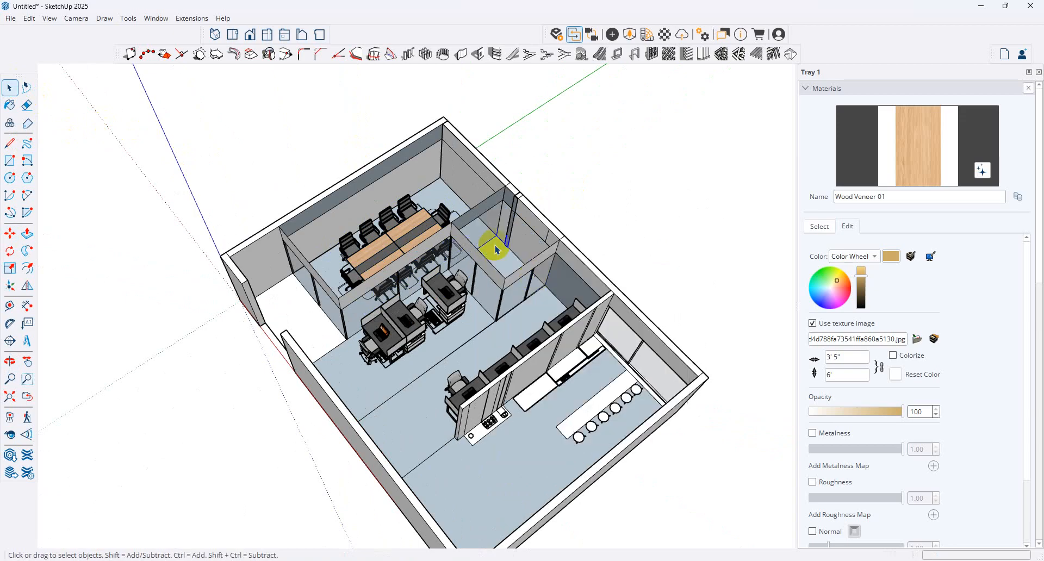
Try the office+desk (2) model by importing and rotating it beside the building, and delete it.
middle_drag(496, 240, 517, 263)
scroll(517, 263, up, 3)
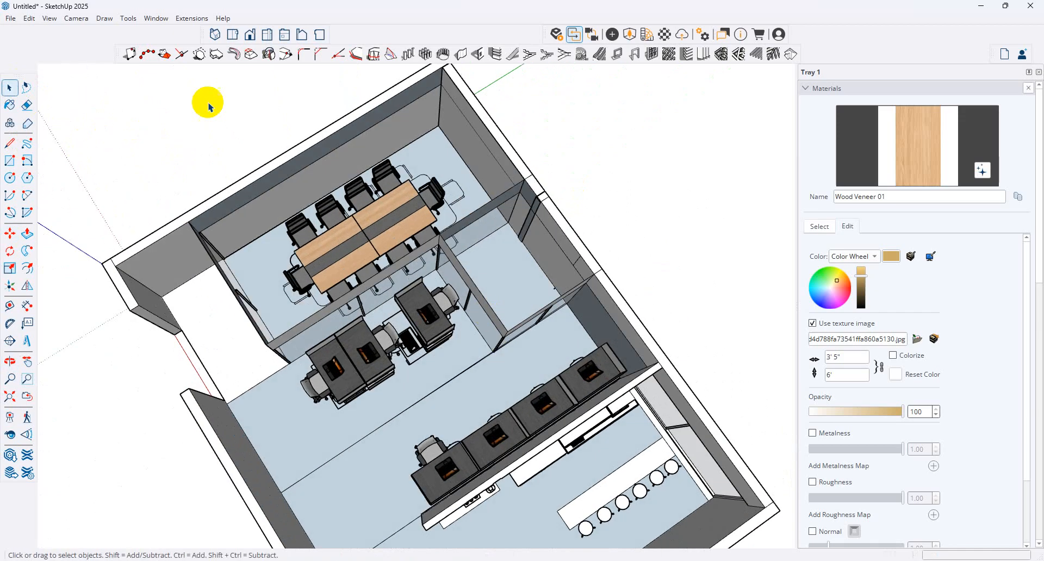
click(10, 18)
click(72, 173)
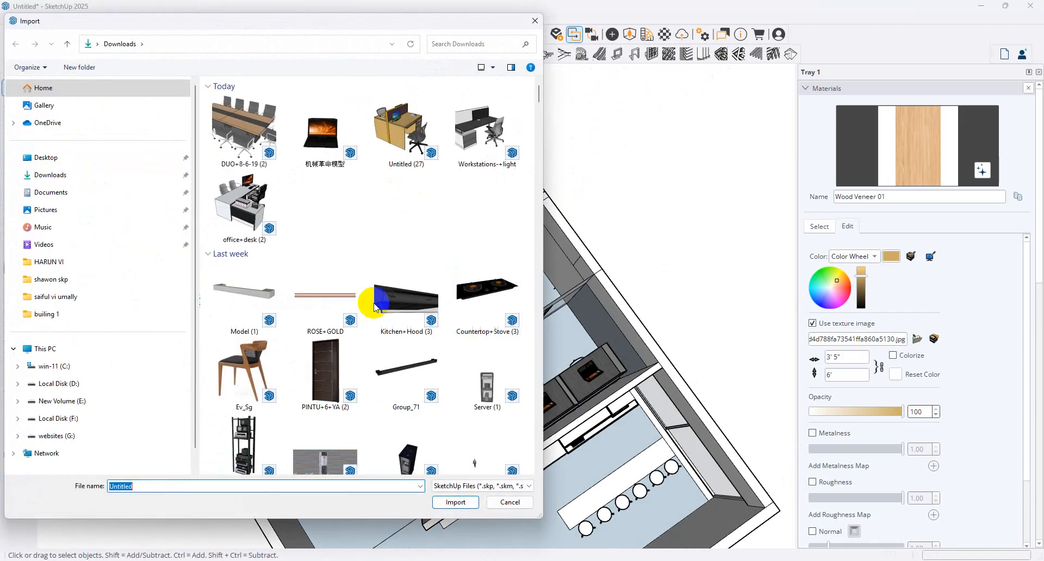
double_click(275, 213)
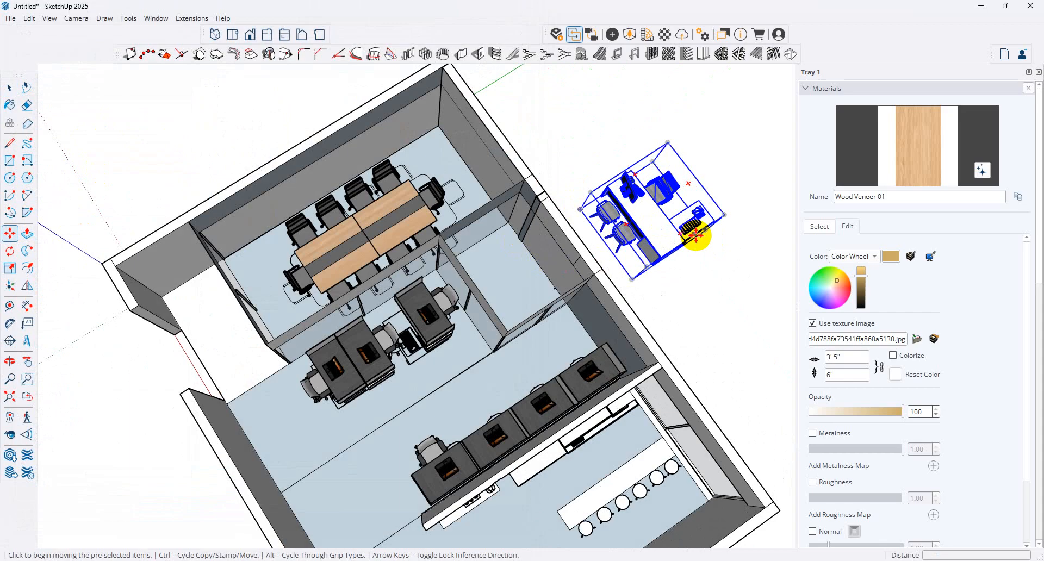
click(692, 182)
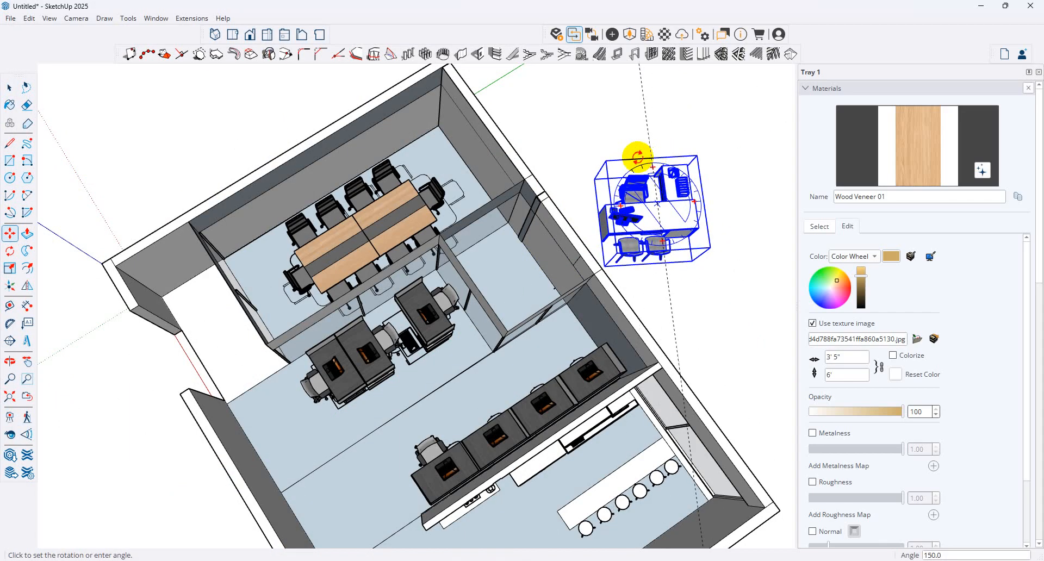
click(623, 159)
click(681, 217)
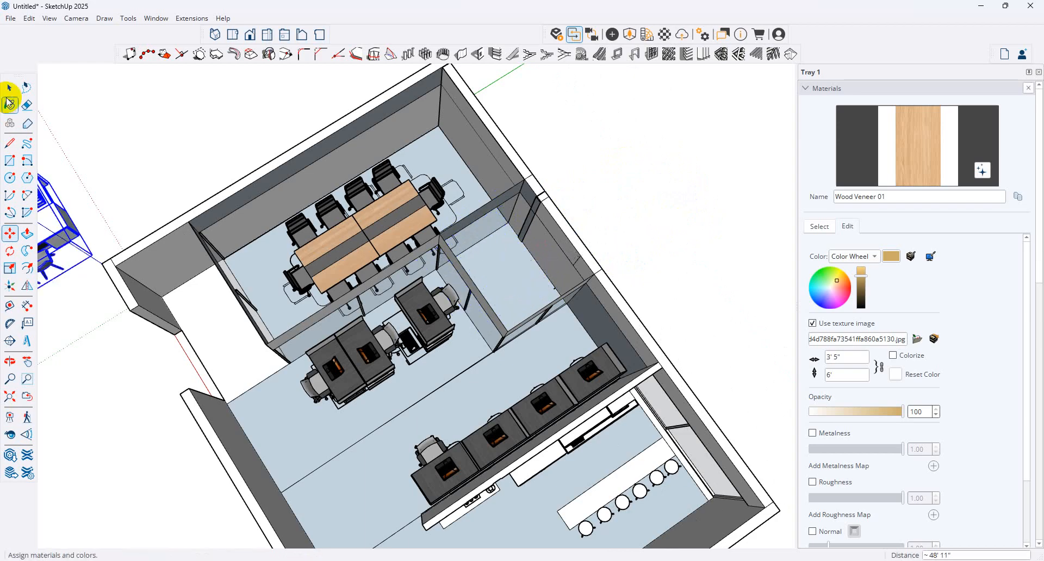
click(9, 87)
key(Delete)
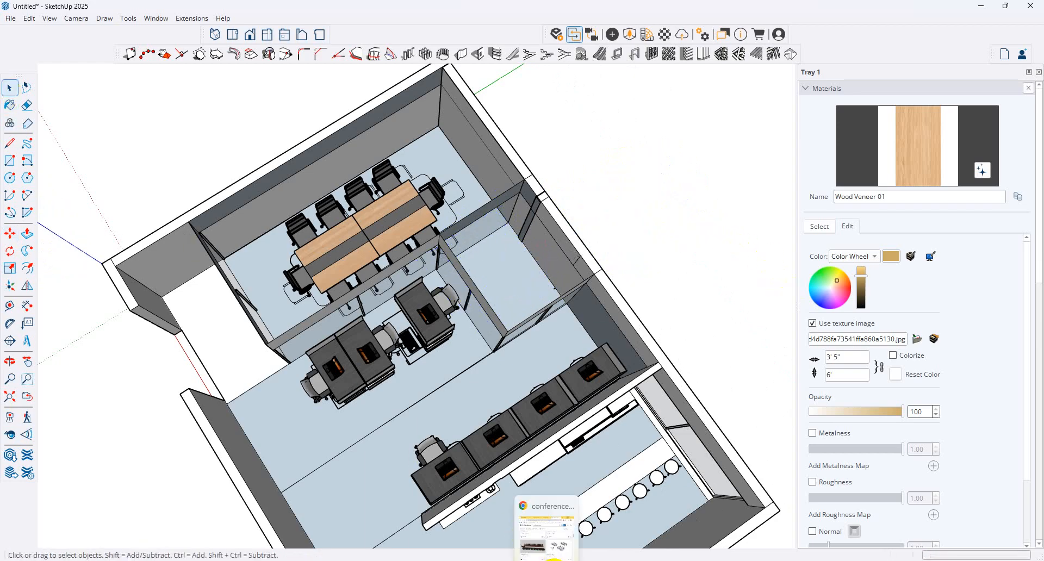
Switch to 3D Warehouse in the browser and search the models for "desk".
click(547, 560)
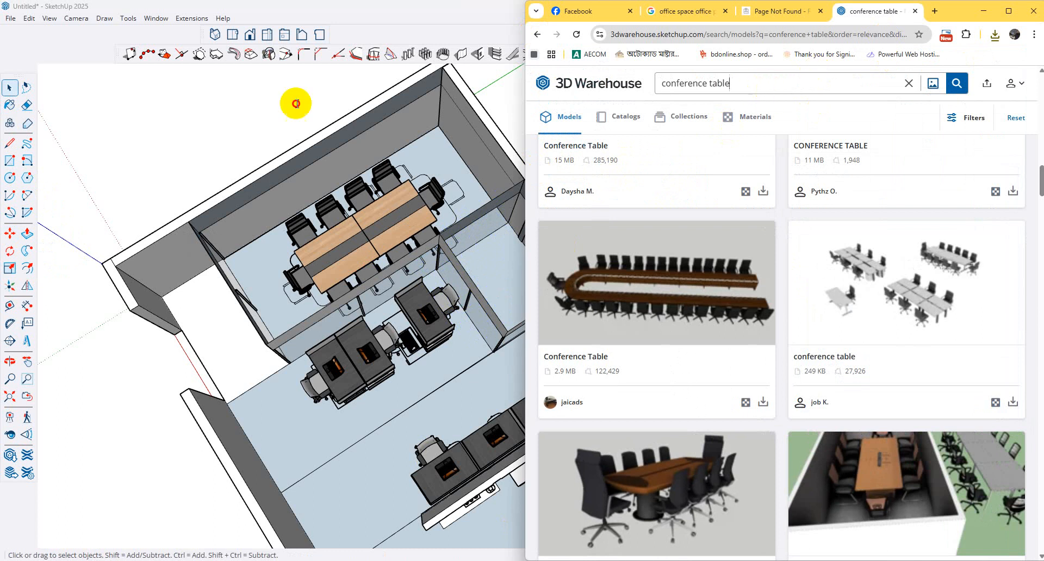
key(ctrl+a)
text(d)
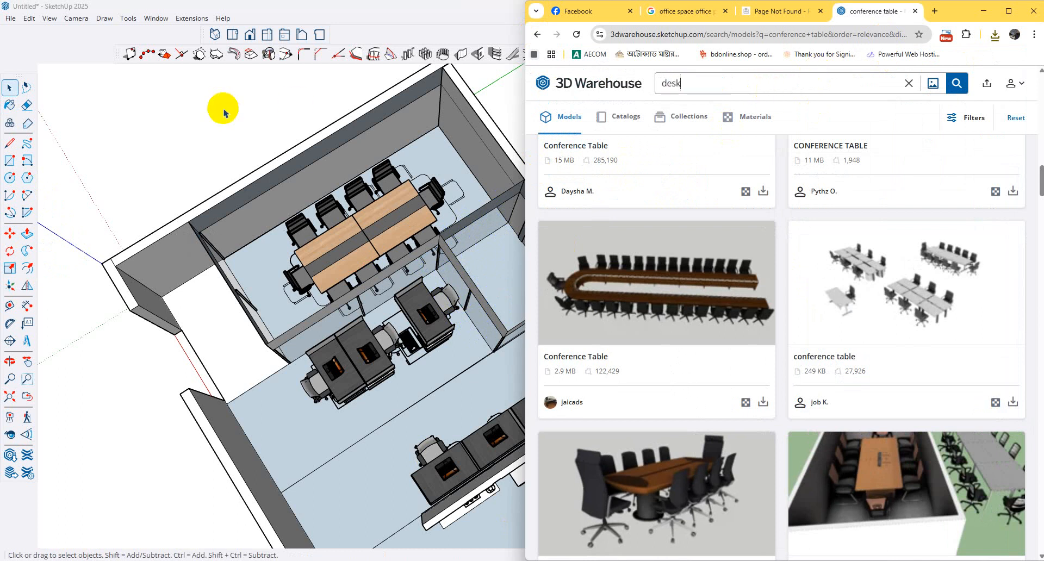
key(Return)
click(1008, 11)
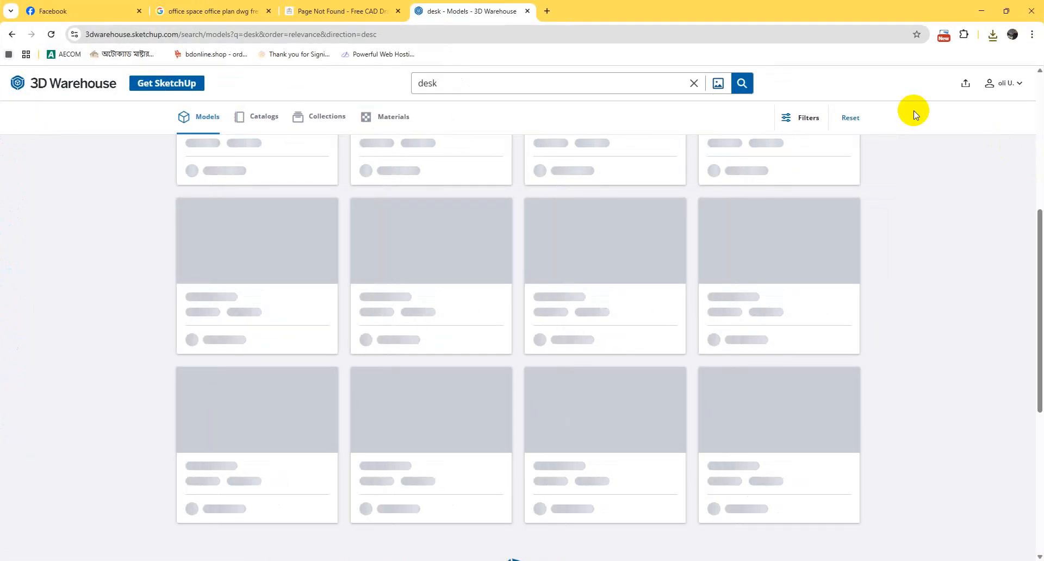
Browse the desk results and download the 3.5 MB model of a wooden desk with a black office chair.
scroll(597, 398, down, 5)
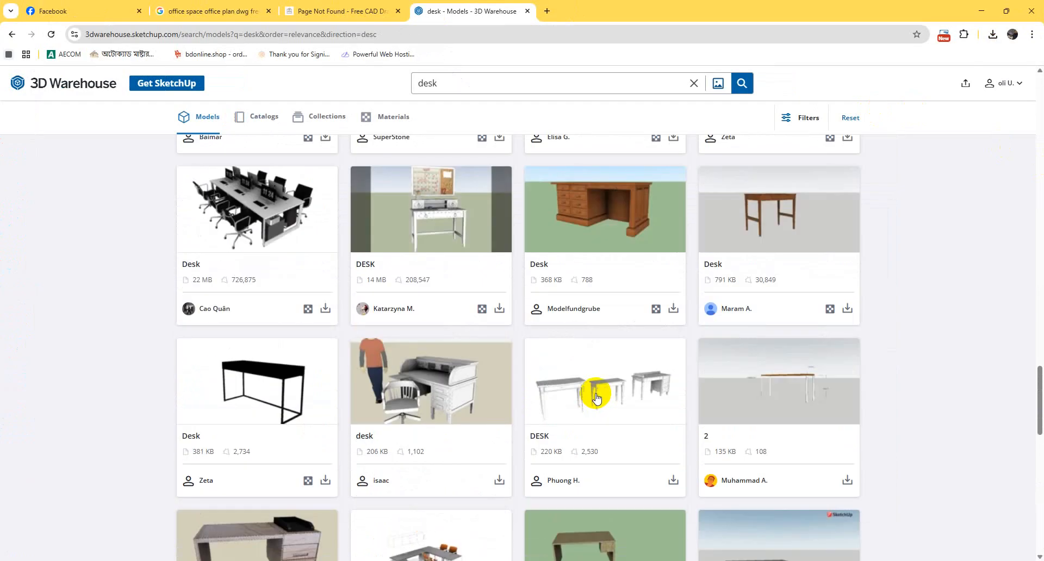
scroll(596, 399, up, 5)
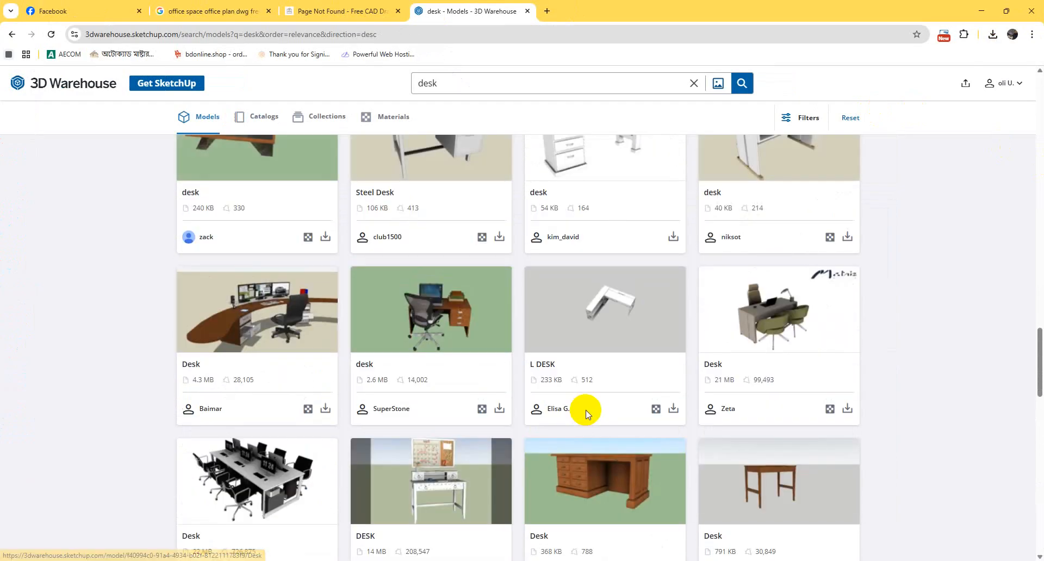
scroll(585, 412, up, 5)
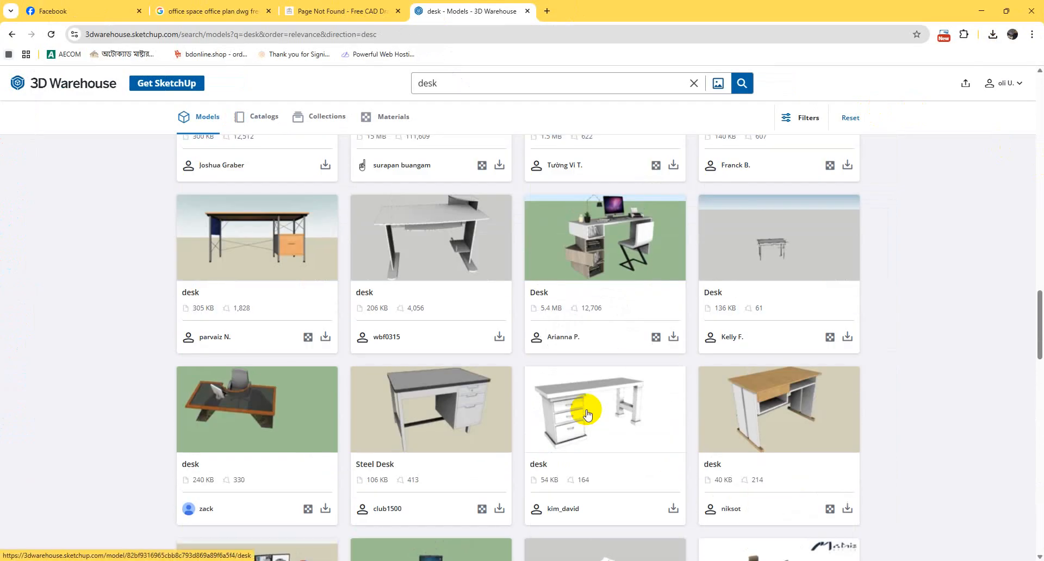
scroll(588, 415, up, 4)
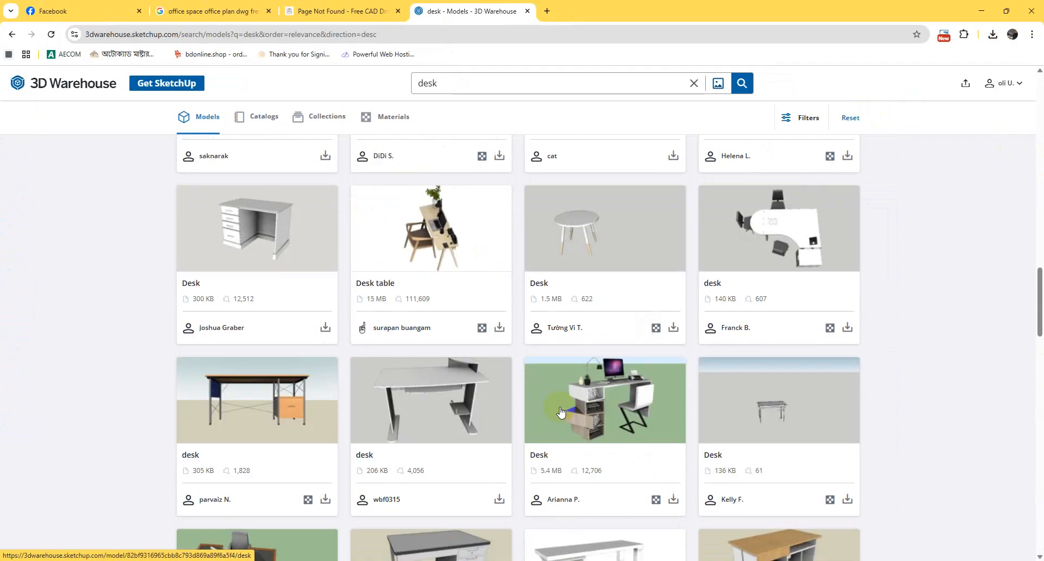
scroll(560, 406, up, 5)
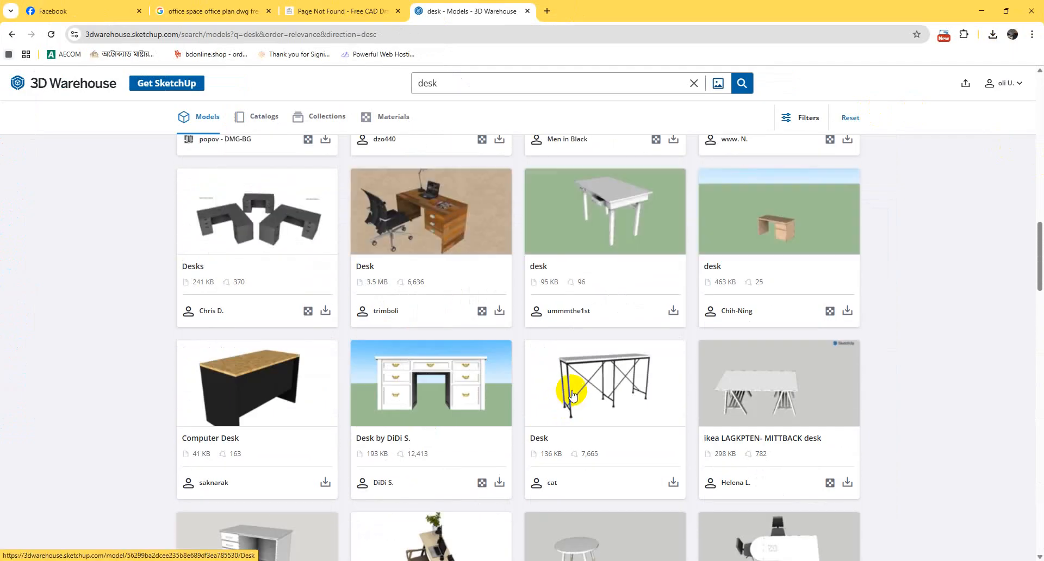
scroll(560, 401, up, 3)
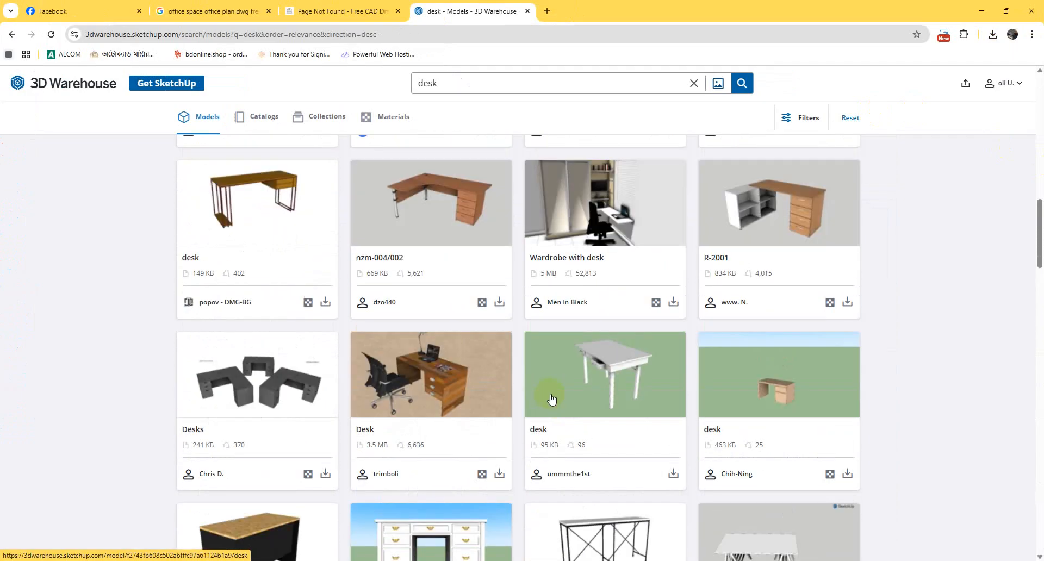
scroll(681, 343, up, 3)
scroll(681, 344, up, 3)
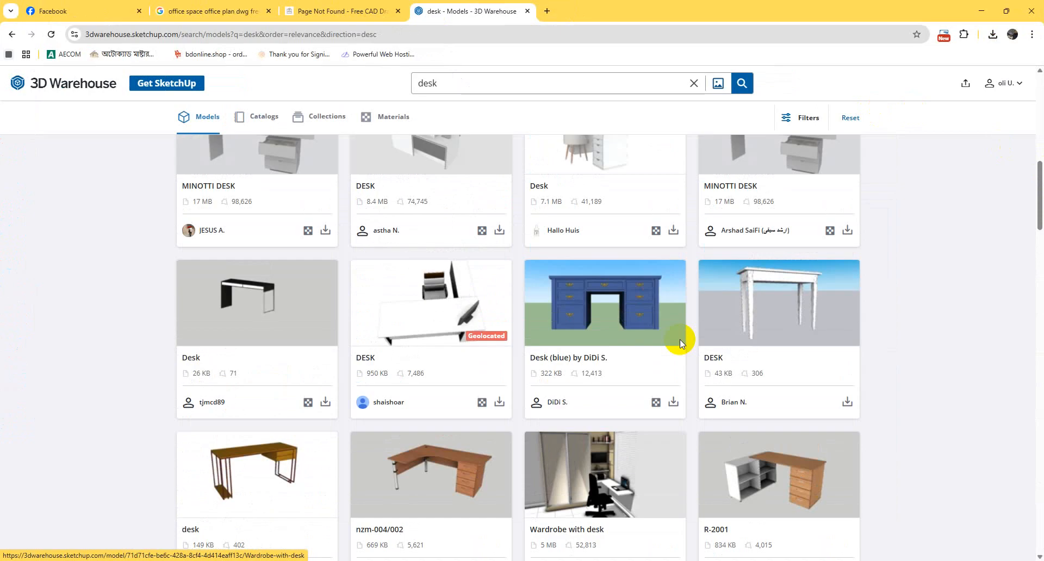
scroll(680, 342, up, 5)
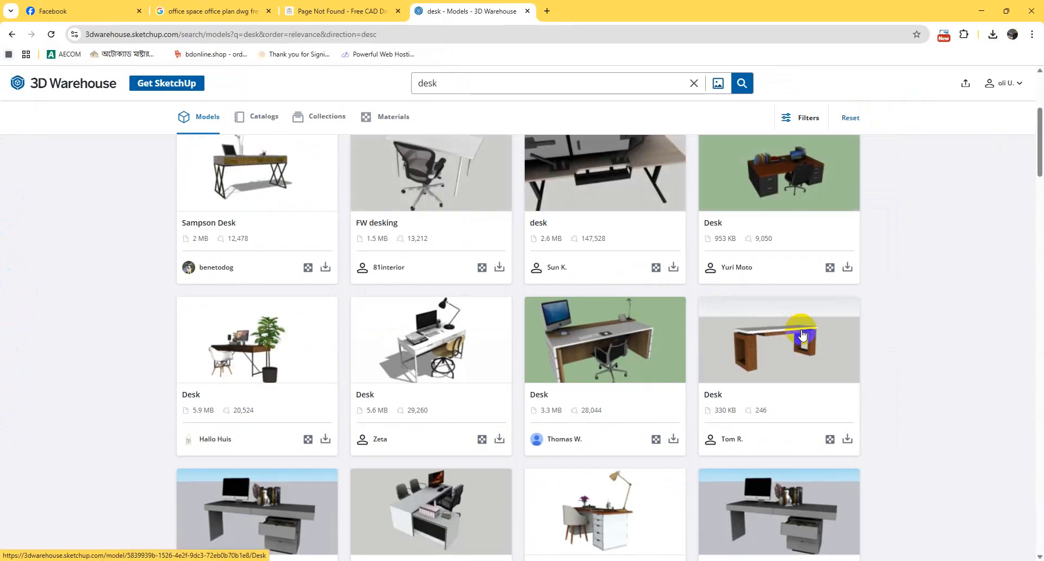
scroll(639, 304, up, 2)
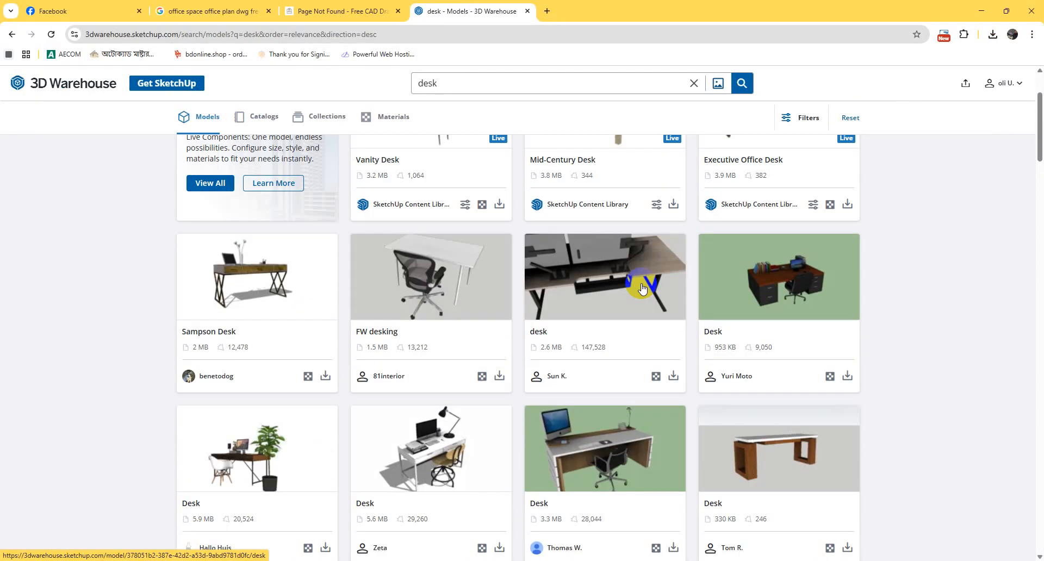
scroll(639, 291, down, 15)
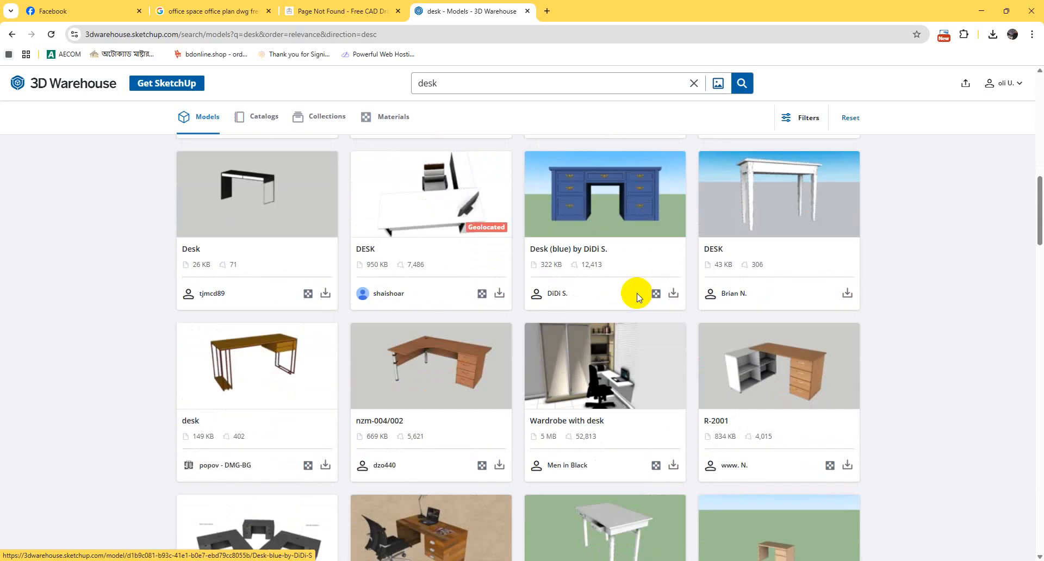
scroll(633, 296, down, 1)
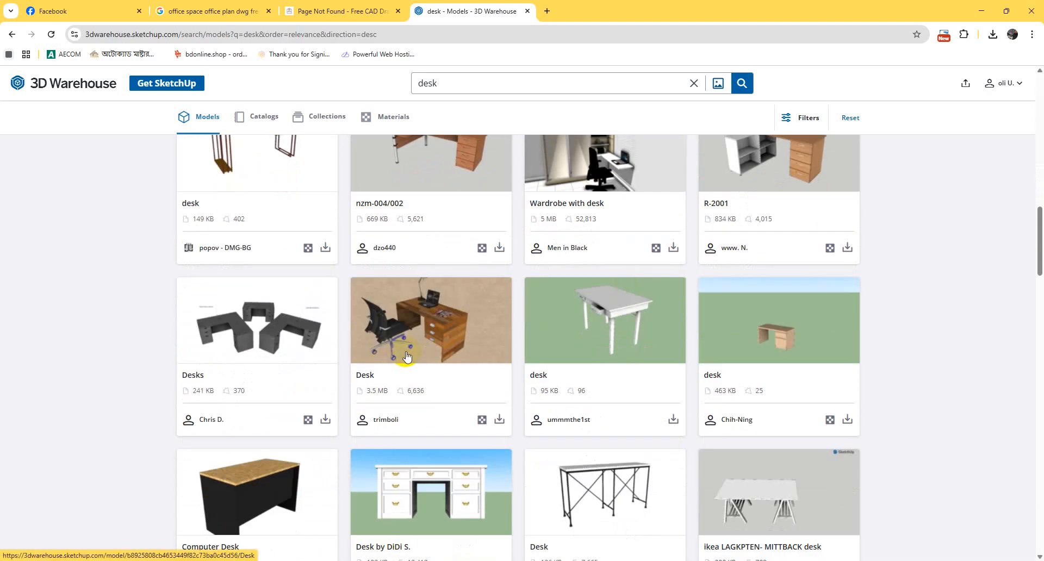
click(499, 419)
click(532, 441)
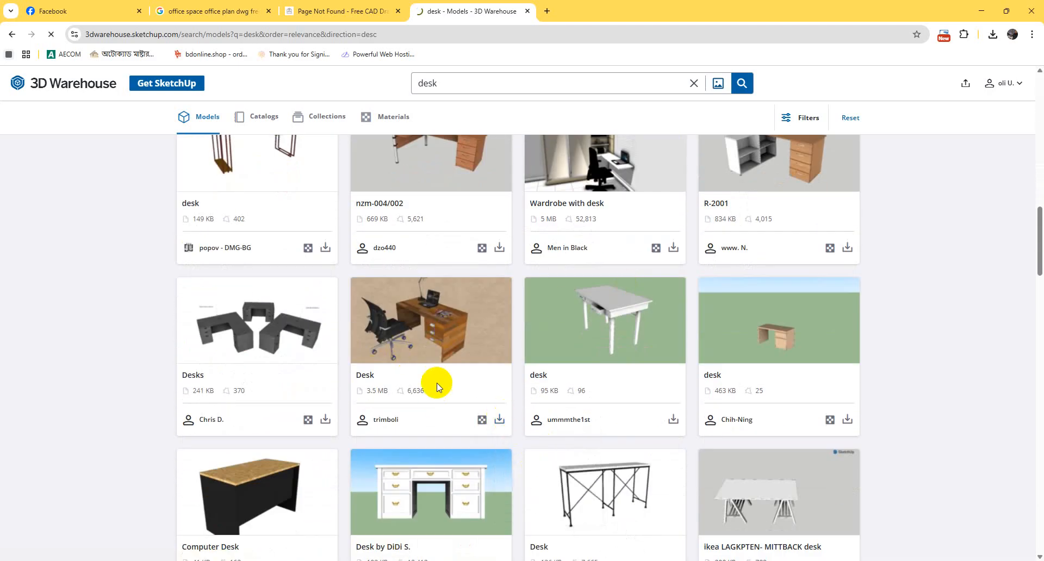
Look through the other desk models in the search results for further options.
scroll(462, 326, up, 10)
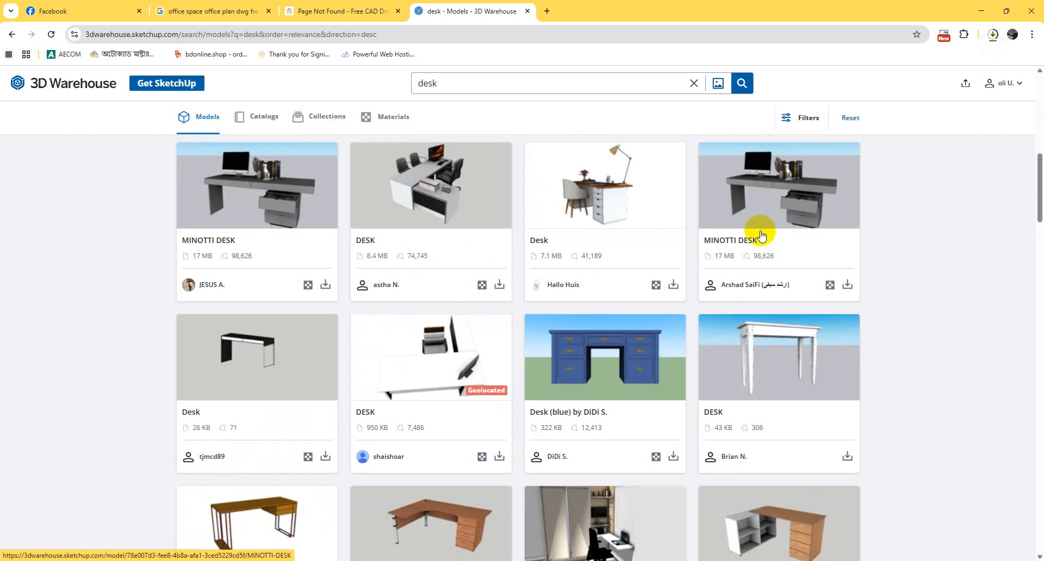
scroll(710, 294, up, 4)
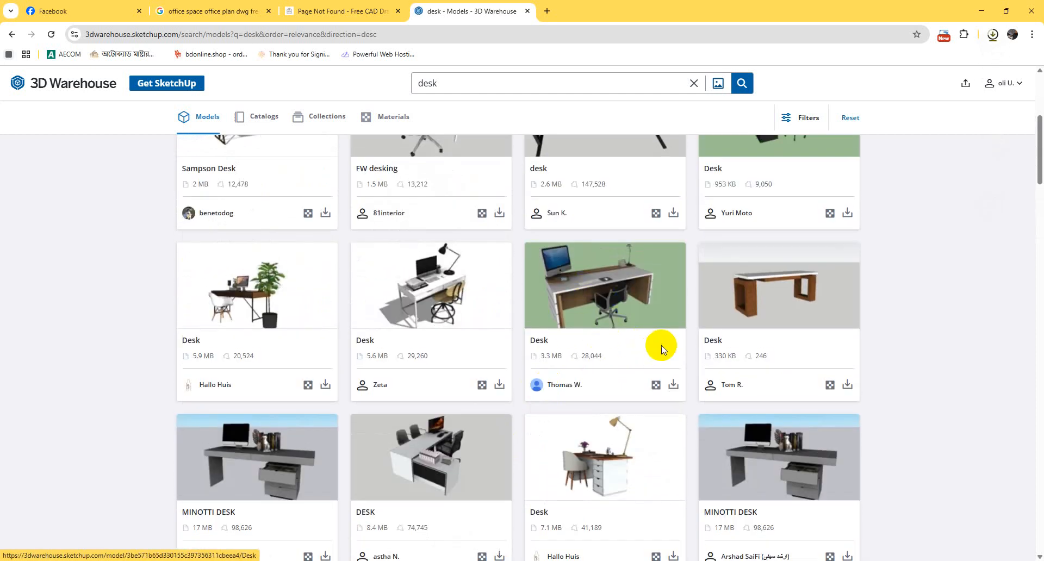
scroll(663, 348, up, 5)
scroll(761, 320, down, 2)
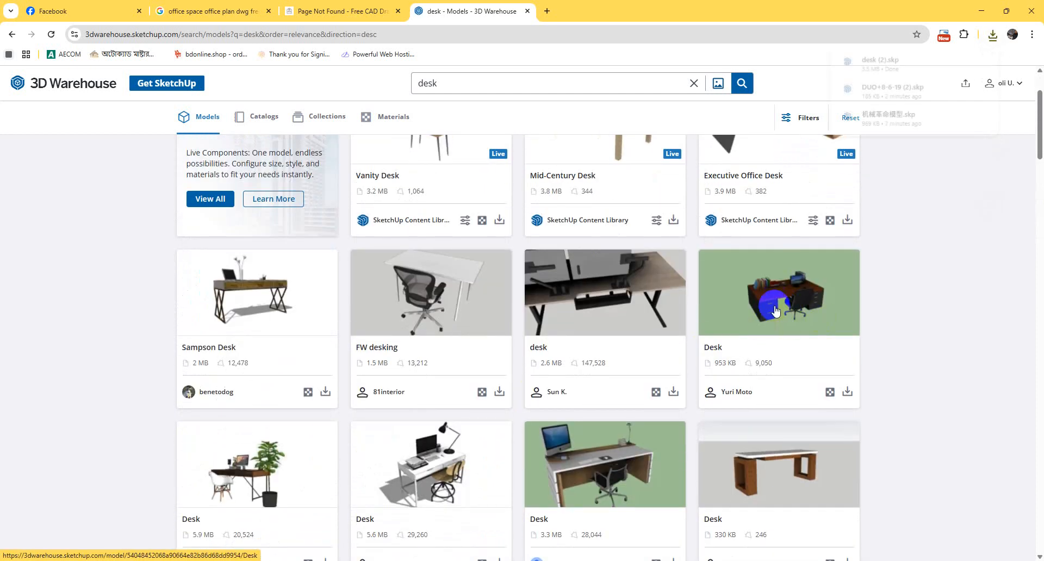
scroll(764, 367, down, 15)
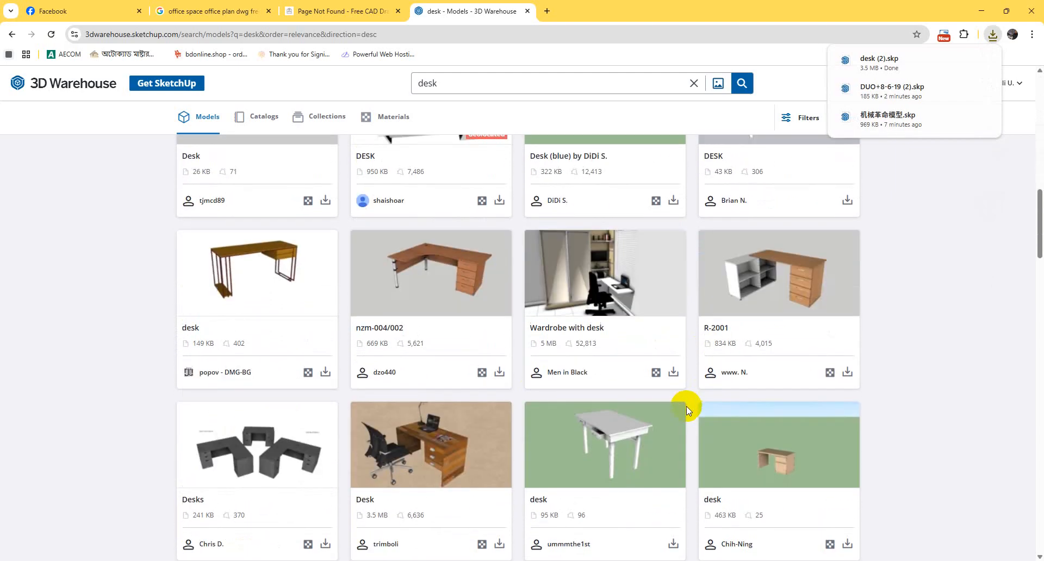
scroll(687, 407, down, 6)
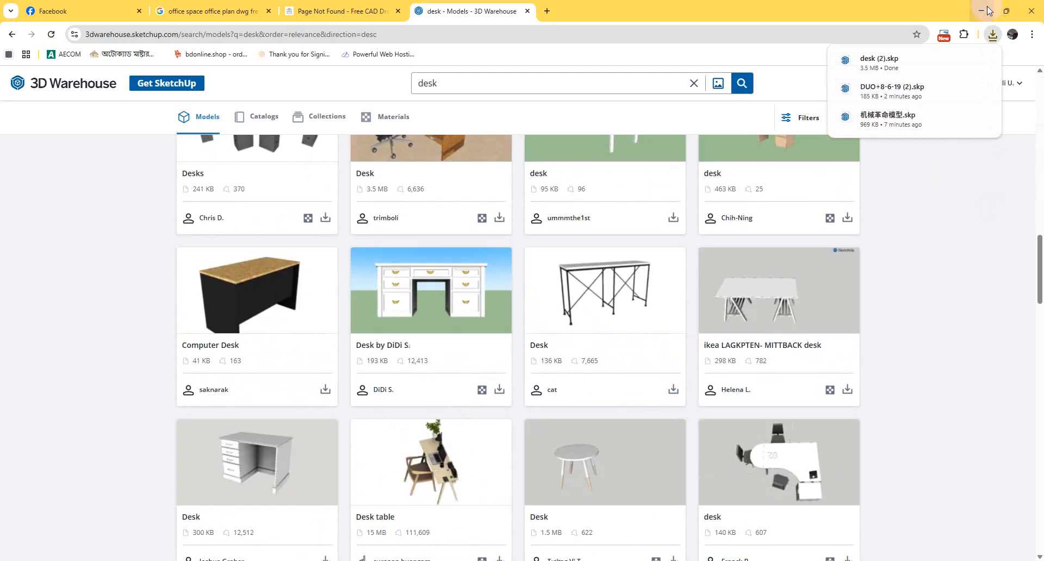
Return to SketchUp, import the downloaded desk (2) model and position it rotated inside the small room next to the conference room.
click(985, 11)
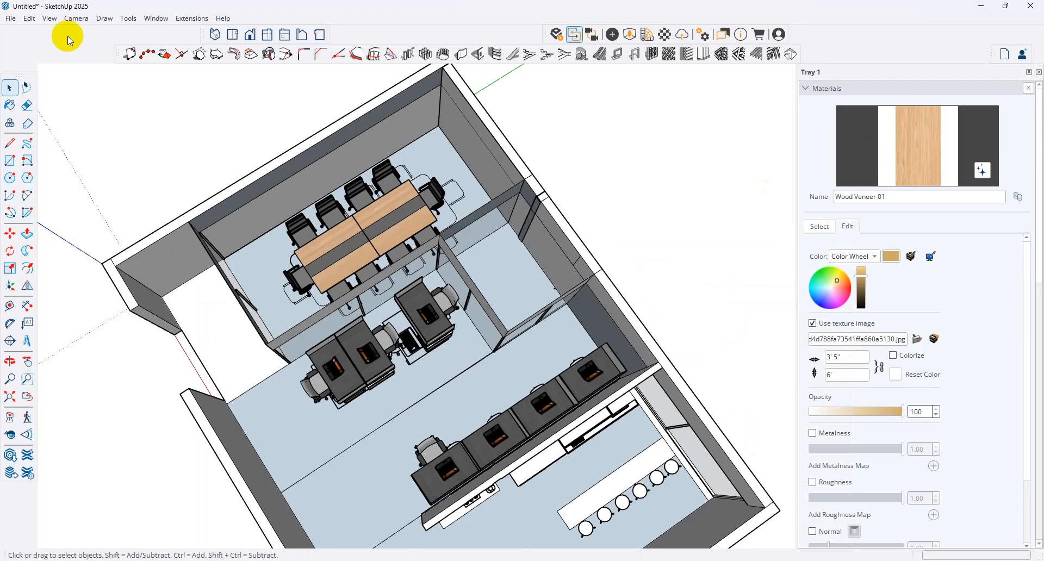
click(17, 20)
click(85, 170)
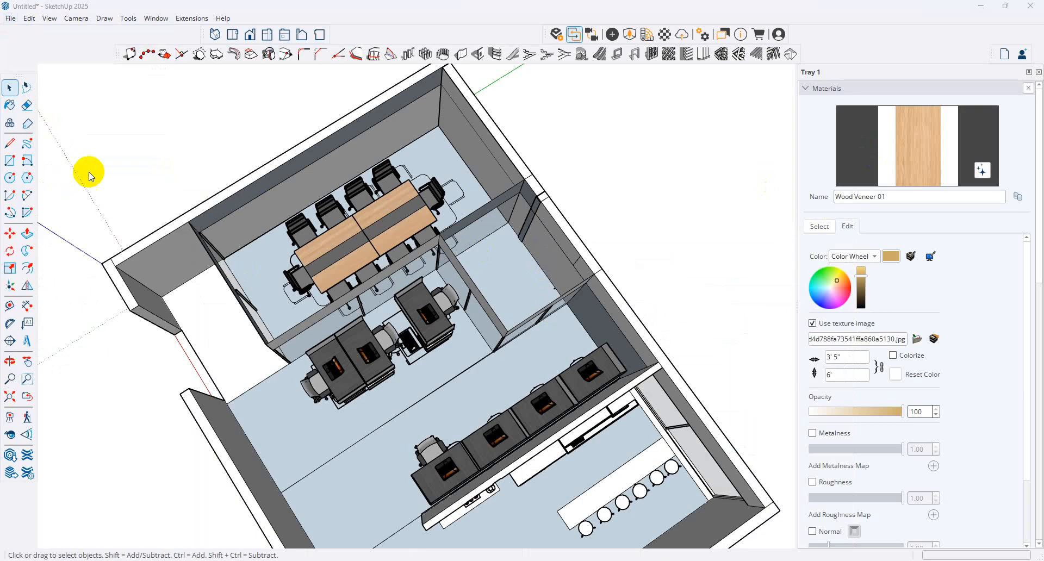
double_click(256, 139)
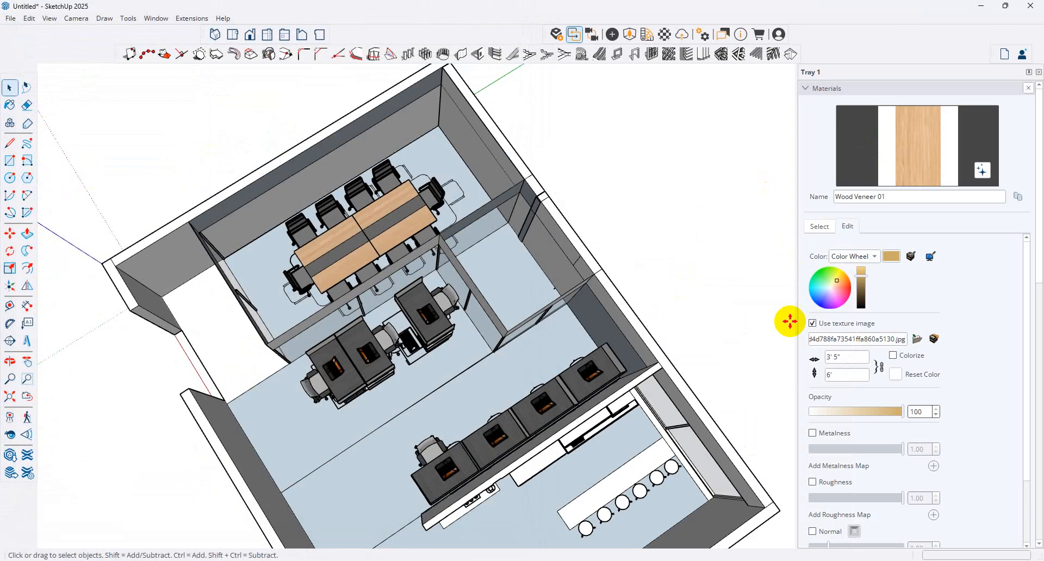
click(500, 280)
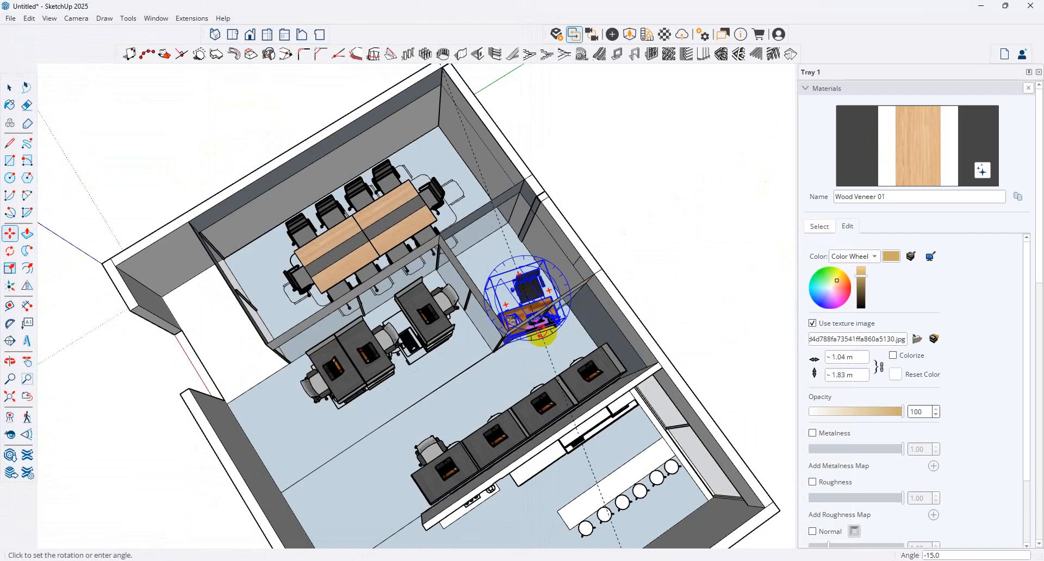
click(542, 313)
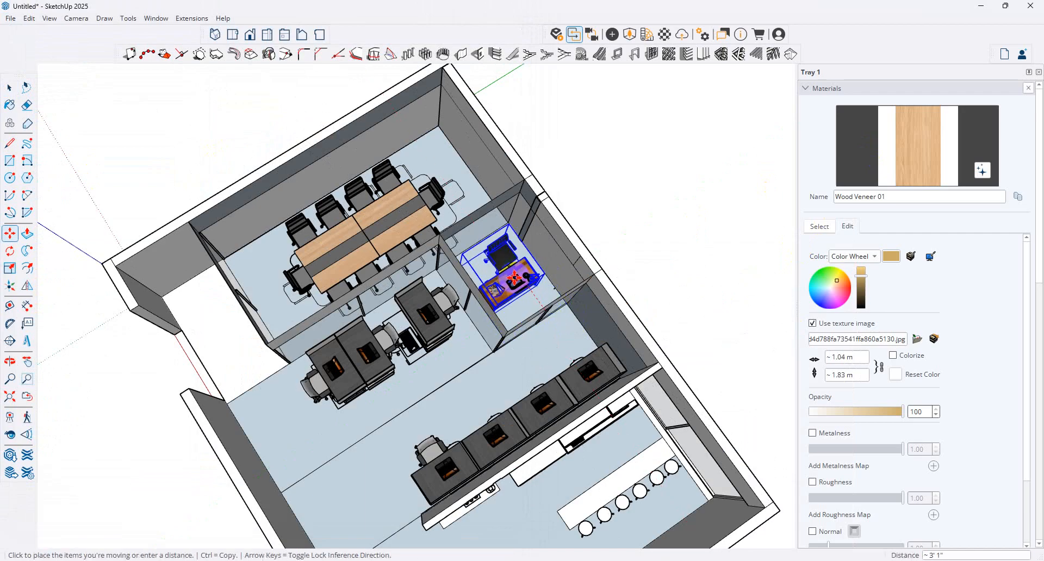
Move the wooden desk and chair set into position inside the small glass office beside the meeting room.
scroll(533, 277, up, 3)
scroll(533, 276, up, 2)
click(533, 276)
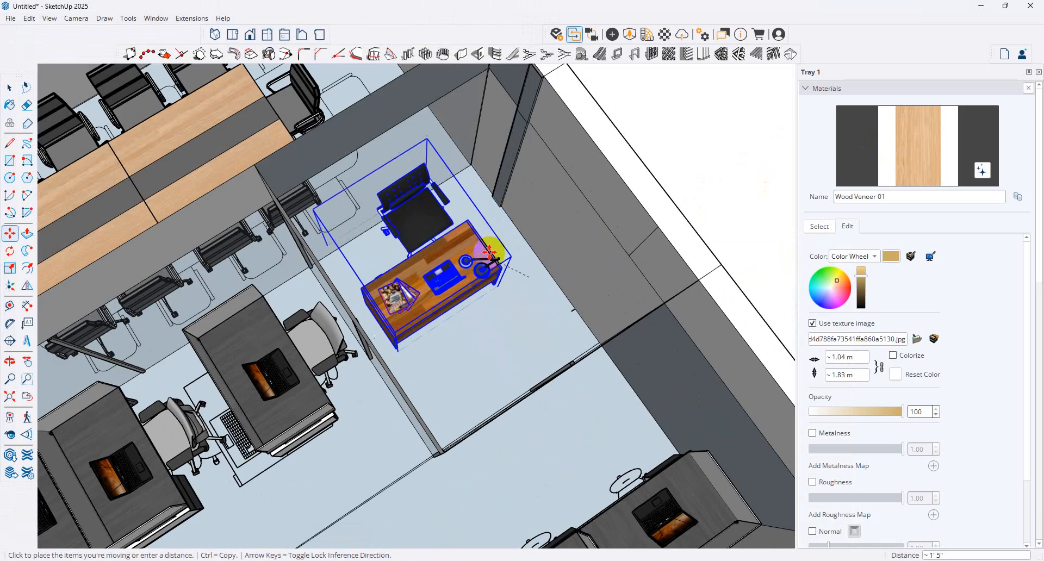
click(479, 268)
Sample the desk's Wood_Floor_Dark material and replace its texture image with the light-brown wood 29b7c844275396e853c66aa0efbcc727 from the TEXTURE folder.
scroll(513, 380, up, 6)
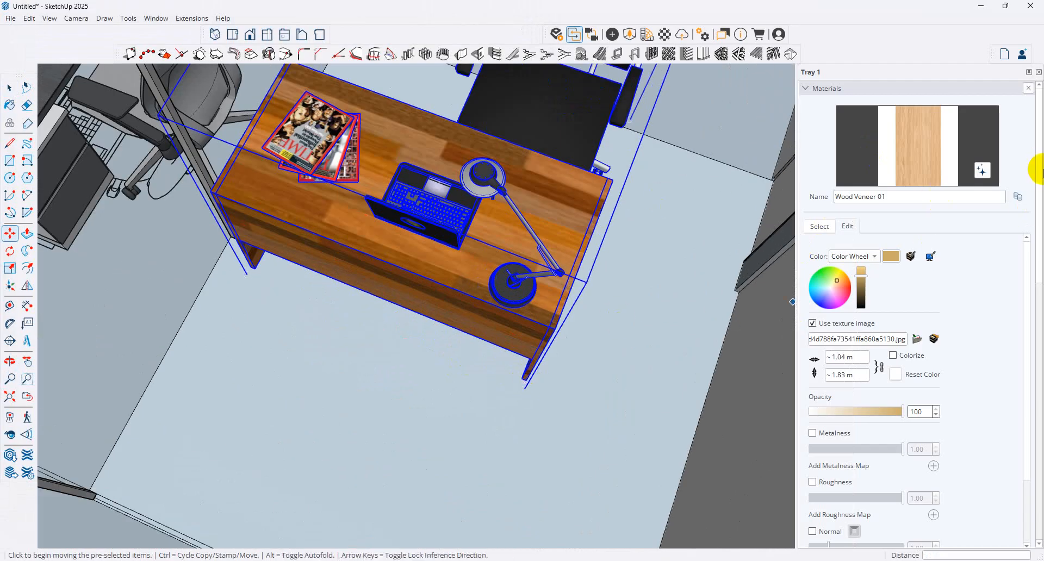
click(830, 227)
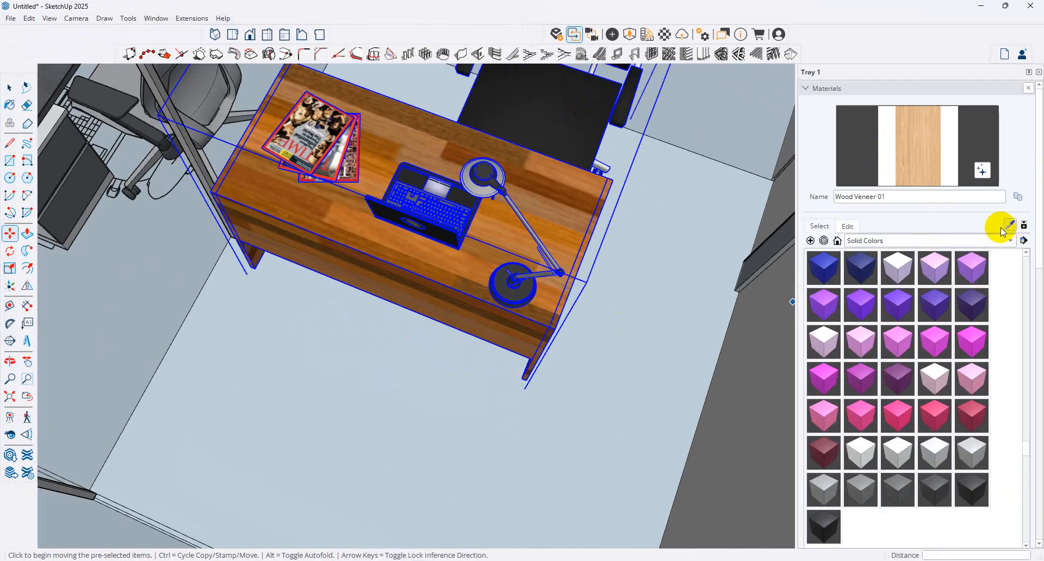
click(1007, 226)
click(552, 208)
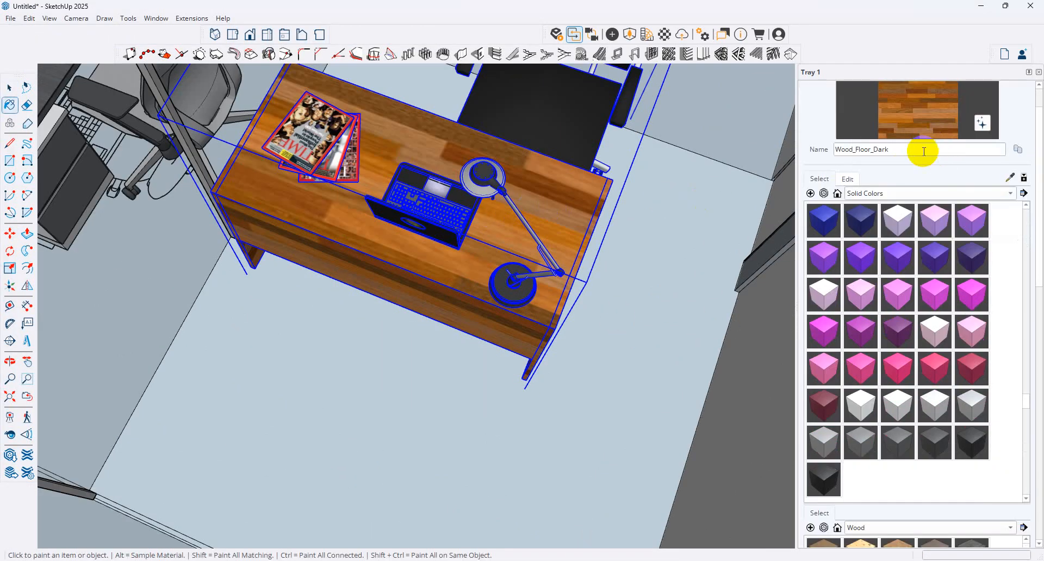
click(848, 179)
click(918, 294)
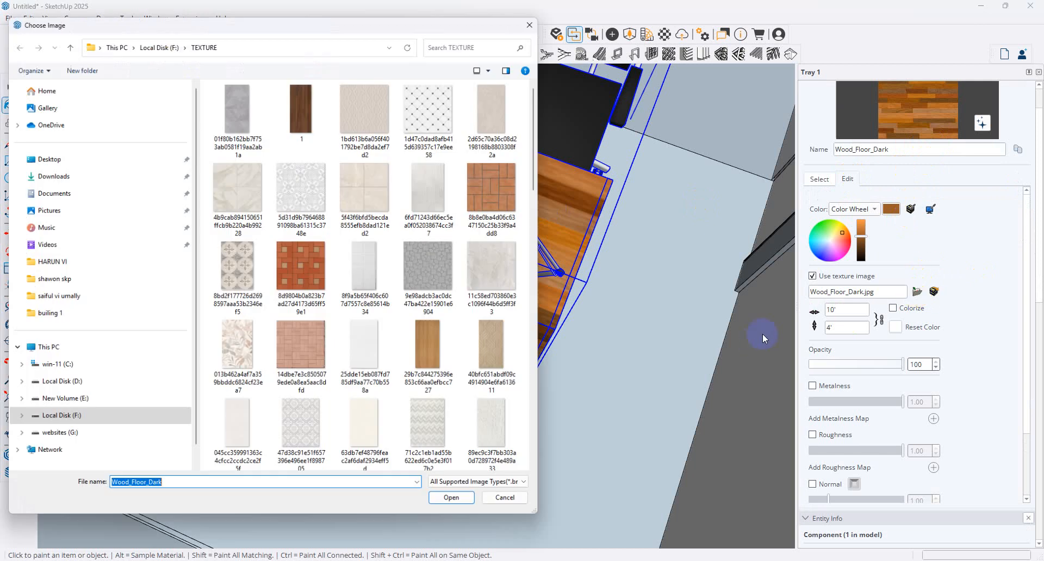
double_click(413, 349)
Move the office desk and chair set about 5" toward the partition shared with the workstation area.
scroll(472, 297, down, 5)
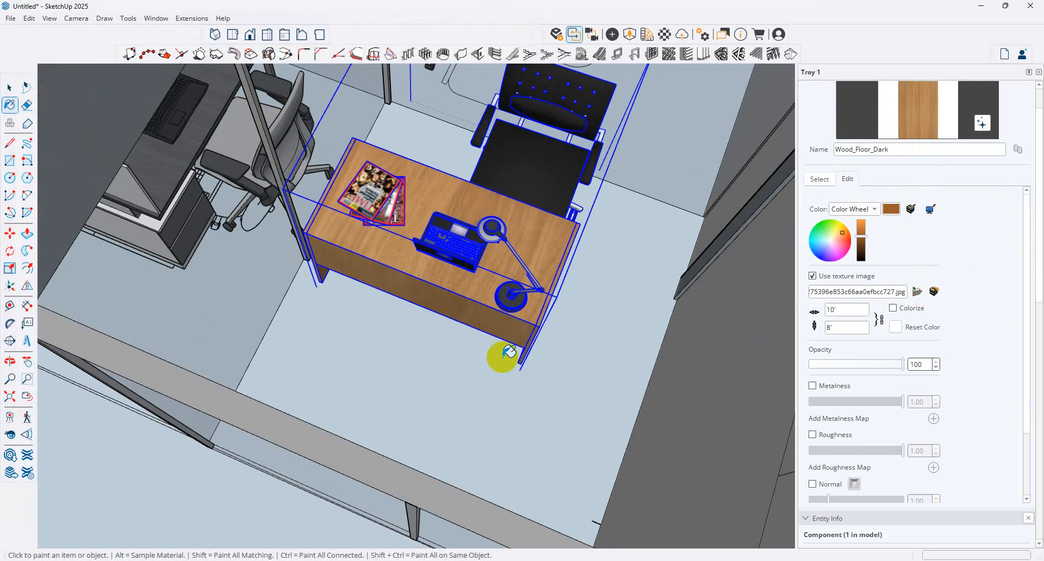
click(9, 233)
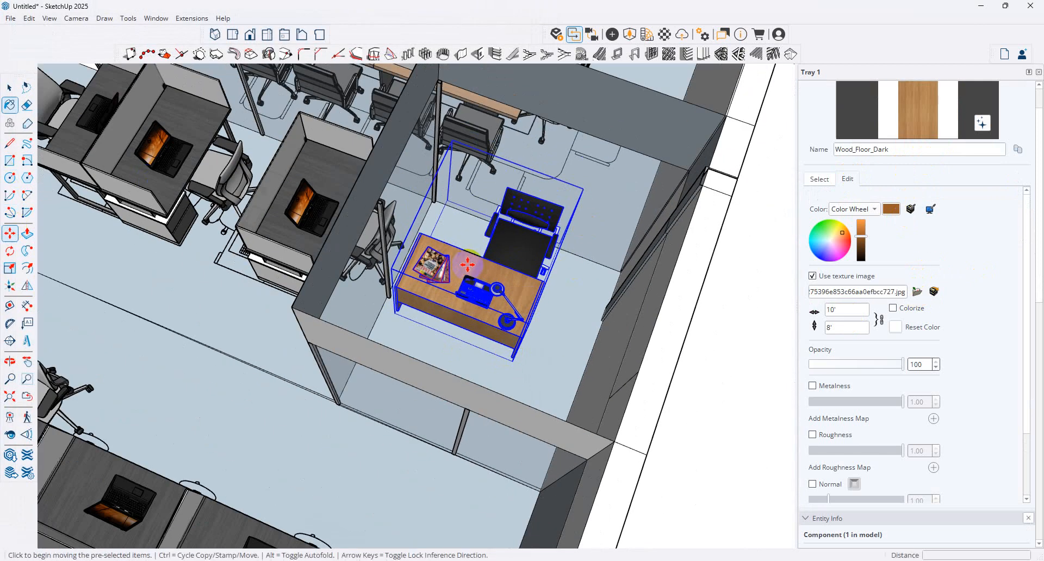
click(487, 272)
click(475, 265)
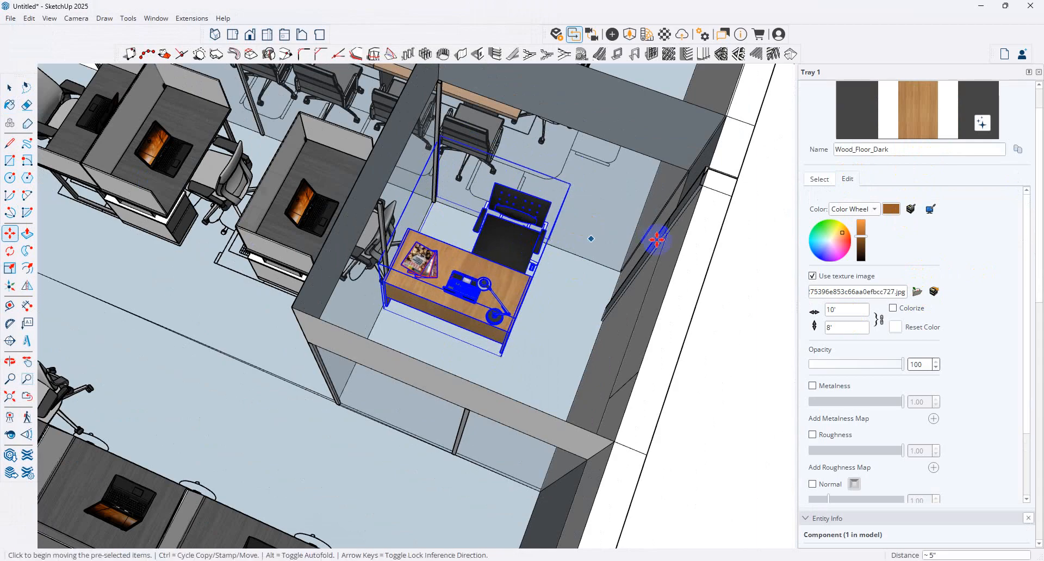
Copy the vertical mullion of the meeting room's glass wall across to the glass wall behind the small office desk.
scroll(634, 292, down, 6)
scroll(431, 427, up, 3)
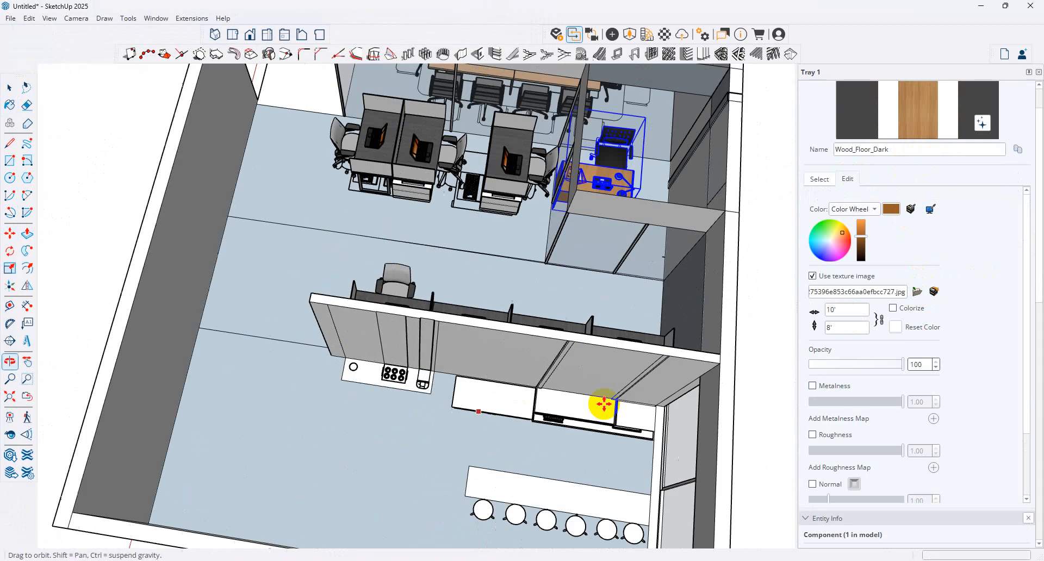
scroll(480, 194, up, 2)
scroll(561, 186, up, 1)
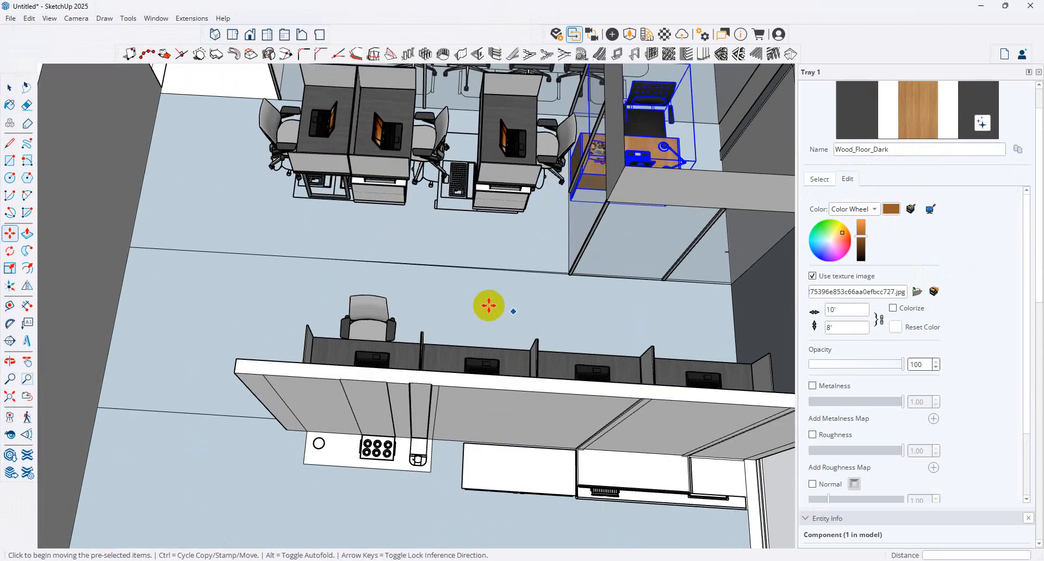
scroll(488, 305, down, 4)
middle_drag(692, 131, 686, 221)
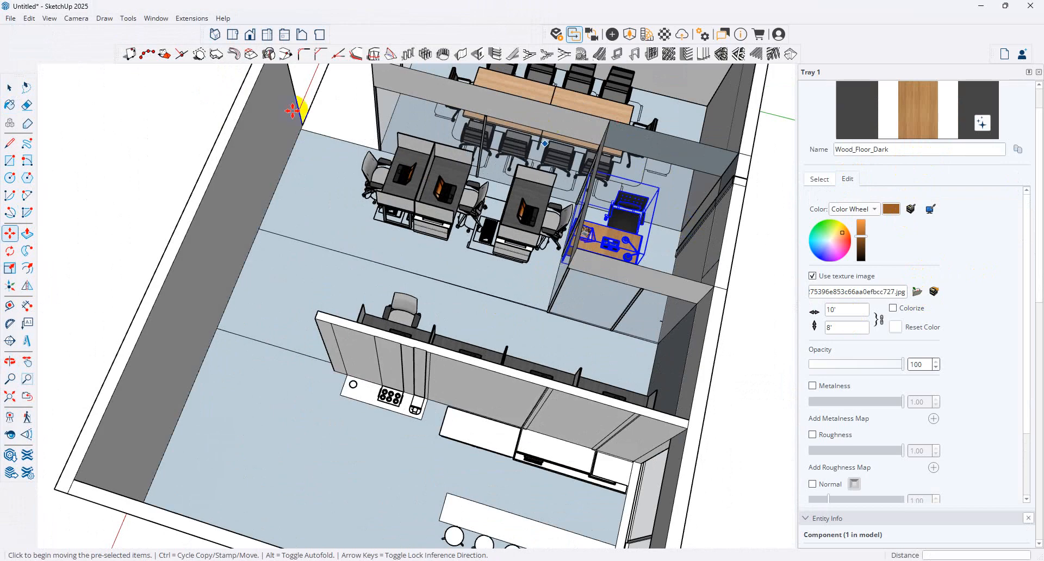
click(9, 87)
click(483, 142)
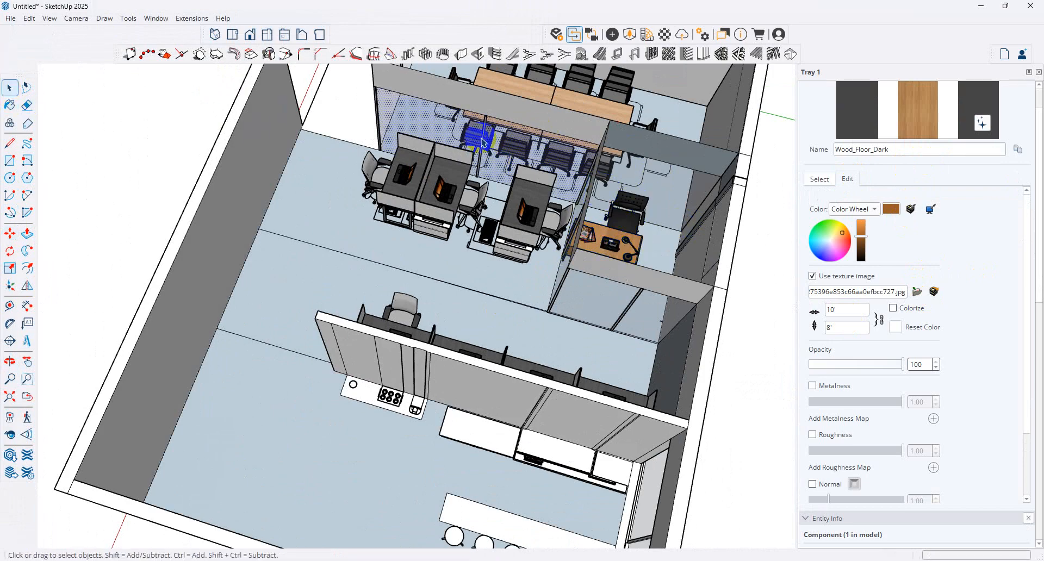
click(483, 139)
click(11, 234)
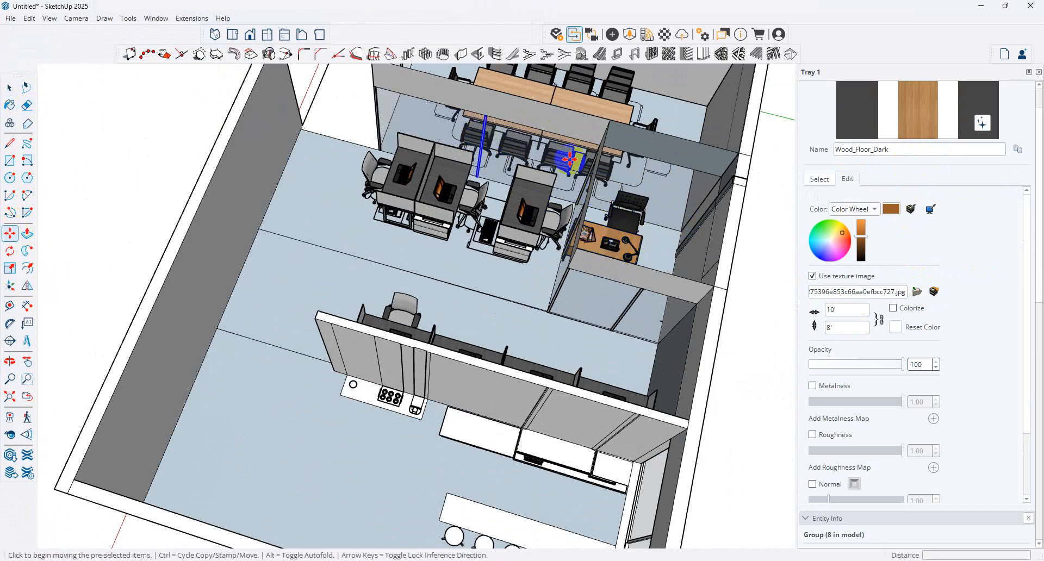
key(ctrl)
click(482, 126)
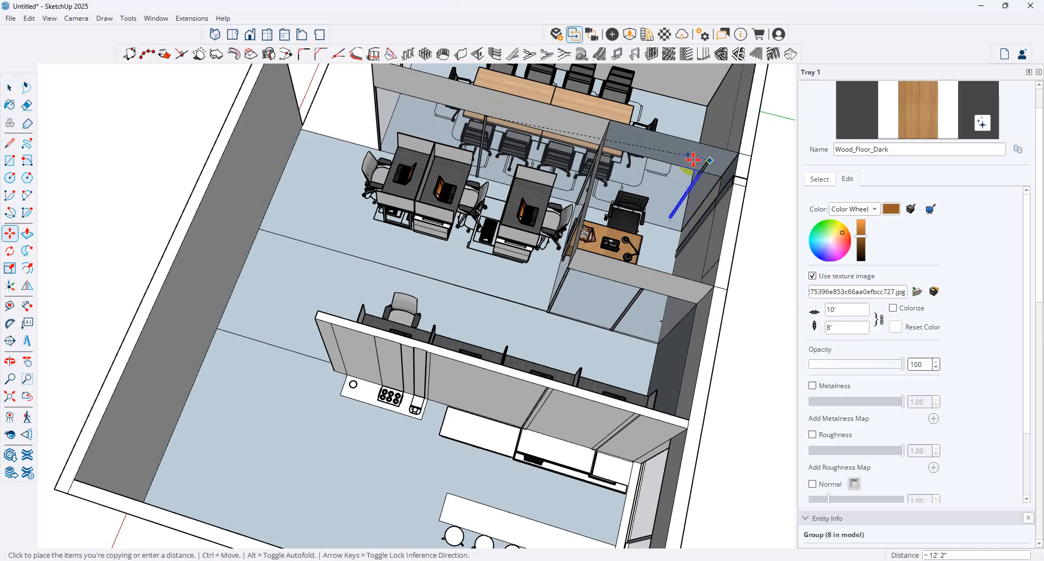
click(664, 163)
Examine the office layout from several angles, covering the workstations, glass partitions and kitchen area.
scroll(497, 181, down, 4)
middle_drag(492, 182, 623, 166)
scroll(410, 150, up, 2)
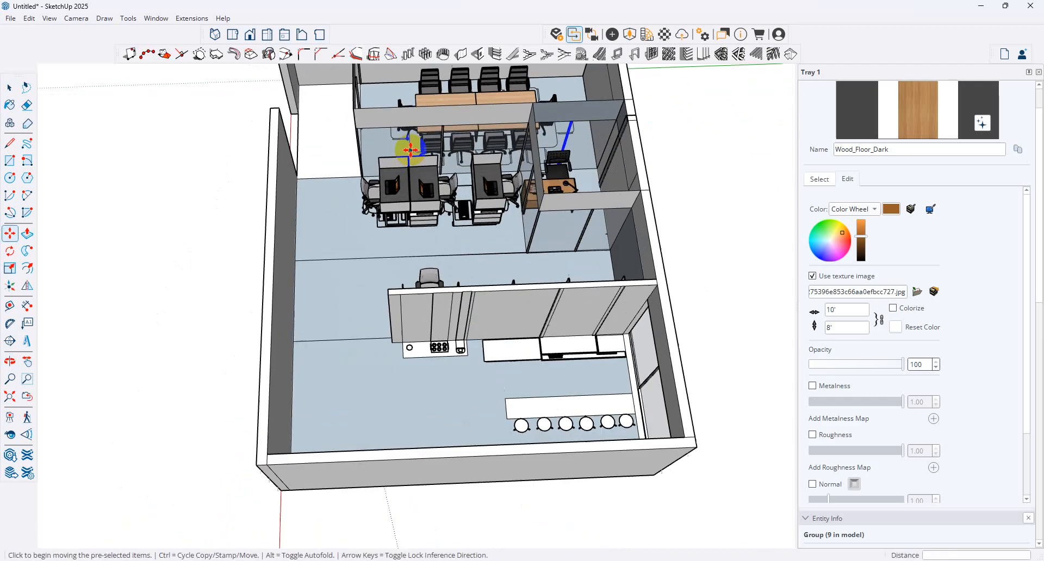
scroll(411, 150, up, 2)
scroll(498, 241, up, 2)
scroll(466, 132, down, 8)
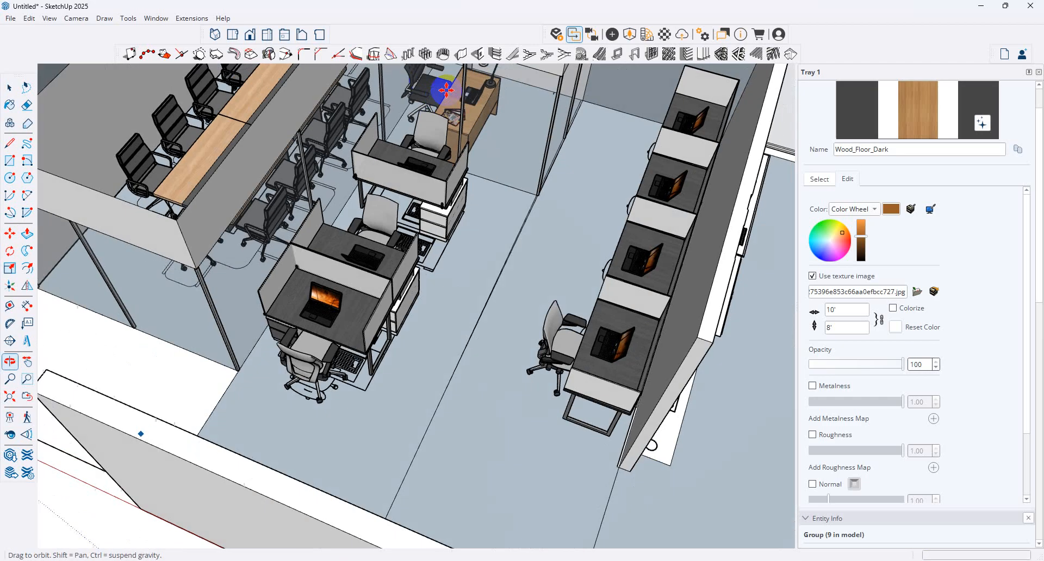
scroll(739, 181, up, 2)
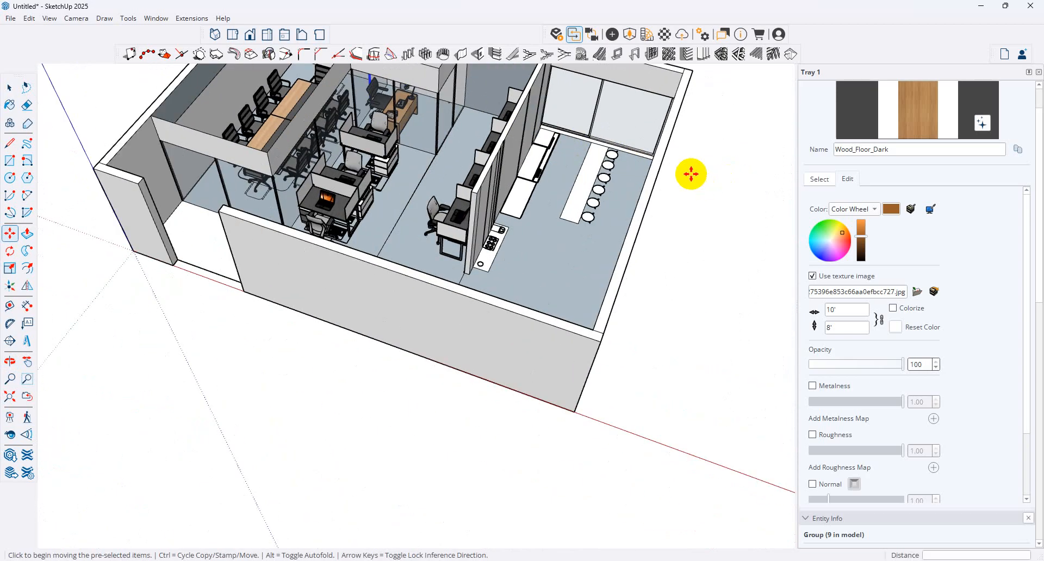
middle_drag(505, 198, 218, 231)
scroll(592, 283, up, 2)
middle_drag(592, 284, 590, 340)
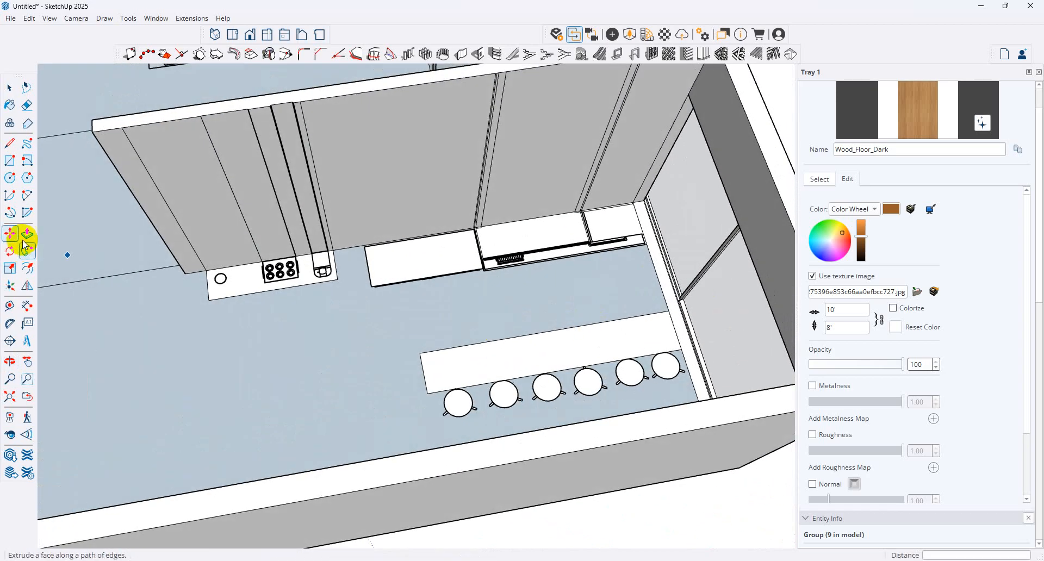
scroll(821, 276, down, 5)
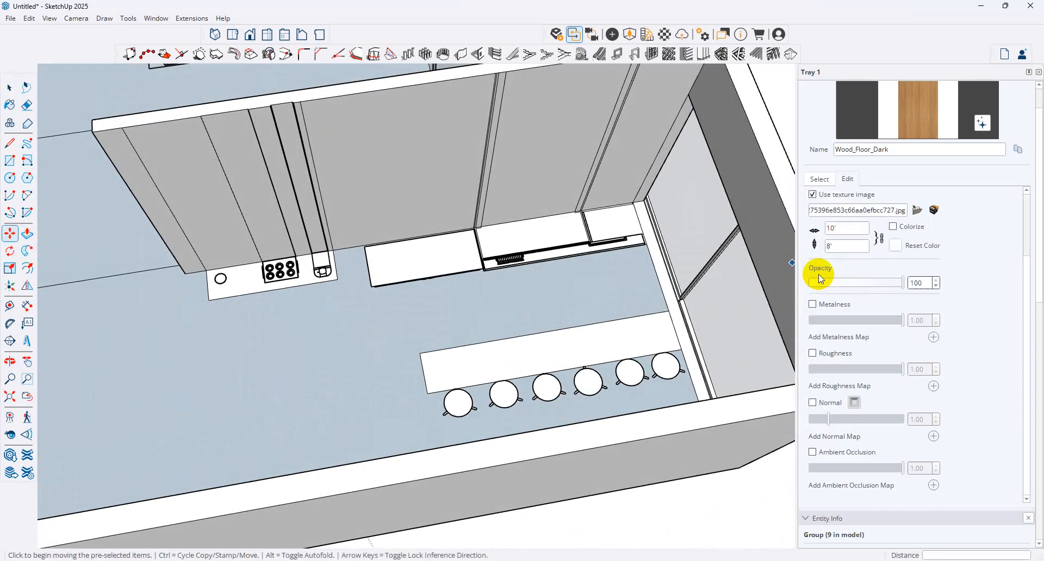
scroll(466, 205, down, 10)
scroll(519, 131, up, 8)
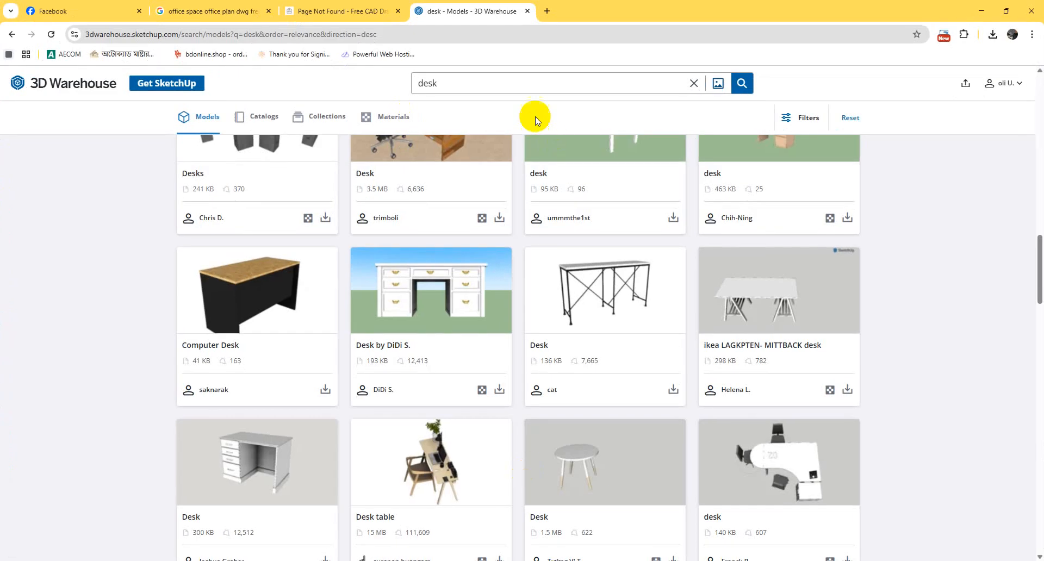
Switch to 3D Warehouse, search for "glass door" and download the framed single-leaf "door glass" model.
double_click(492, 90)
key(Return)
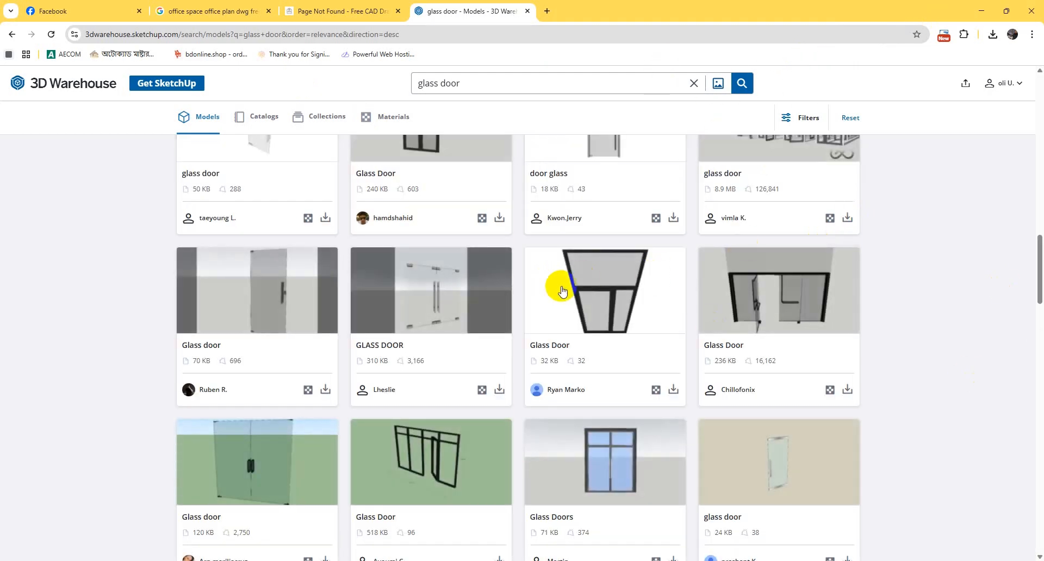
scroll(563, 292, up, 3)
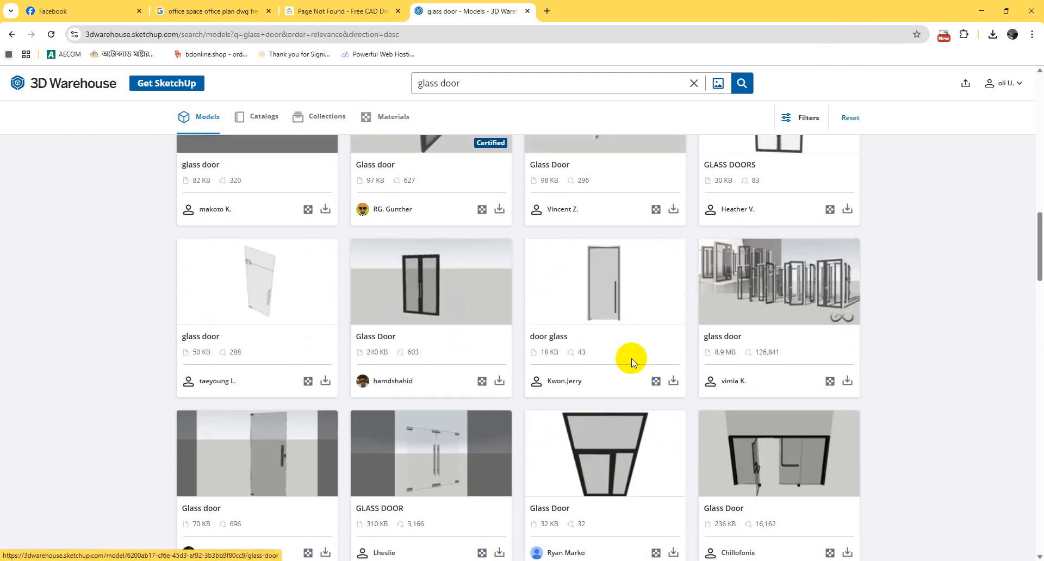
click(673, 381)
click(723, 409)
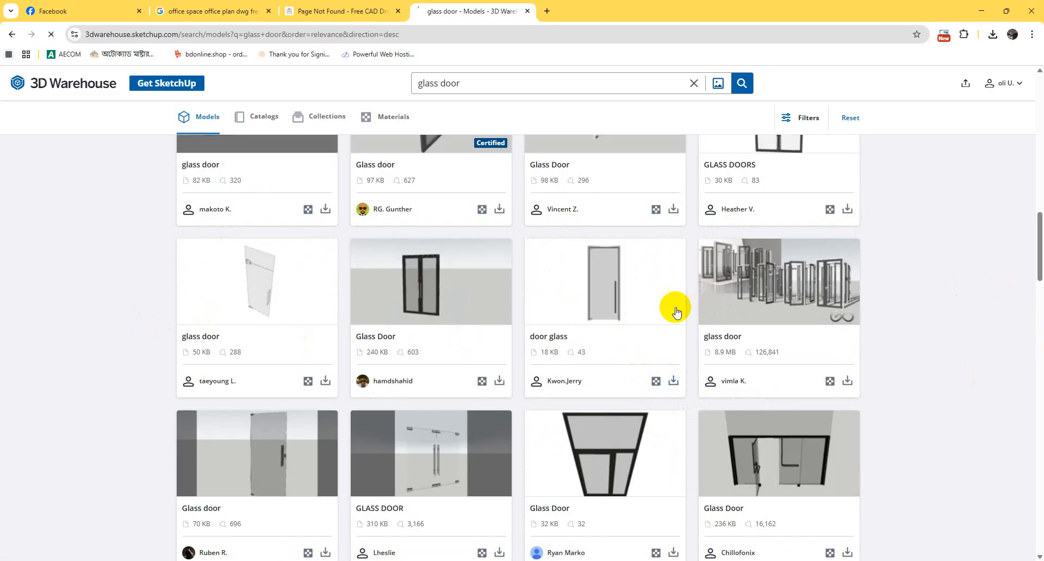
Download the frameless double-leaf "Glass door" model (120 KB) and switch back to SketchUp.
scroll(675, 310, down, 7)
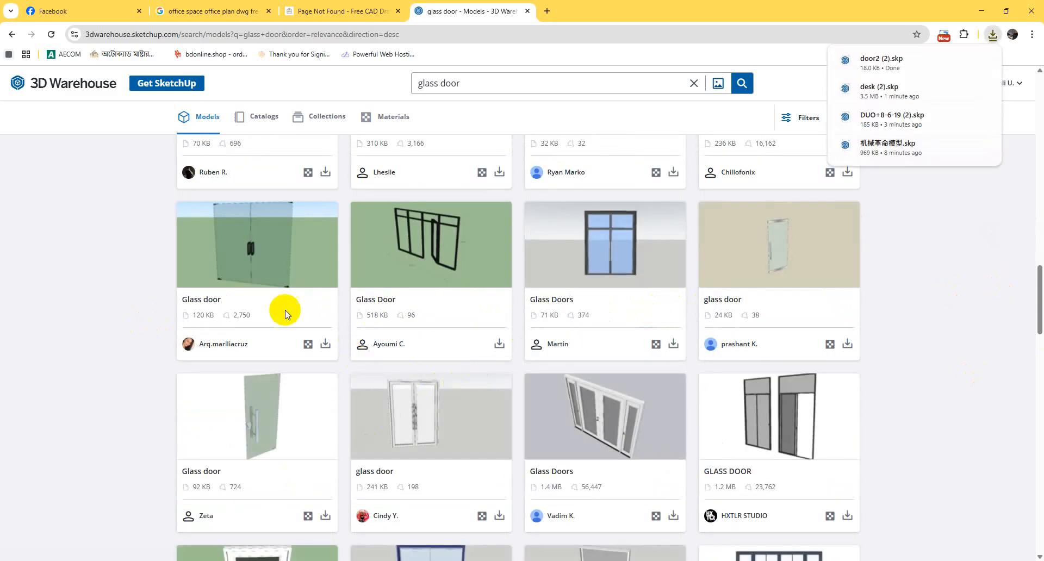
click(325, 343)
click(377, 368)
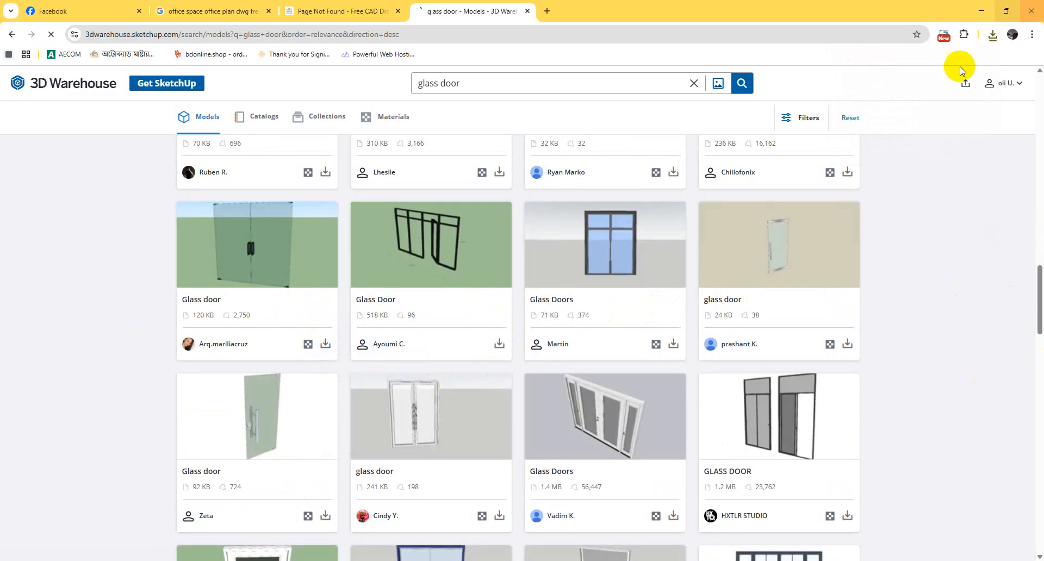
click(981, 11)
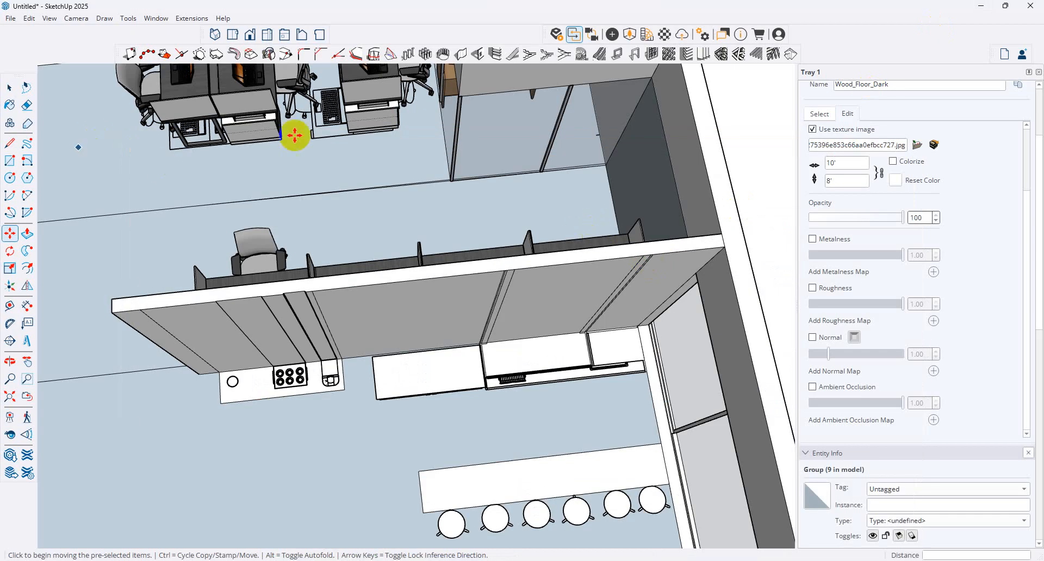
Move the middle mullion of the small office's front glass partition about 4" away from the outer wall.
click(11, 89)
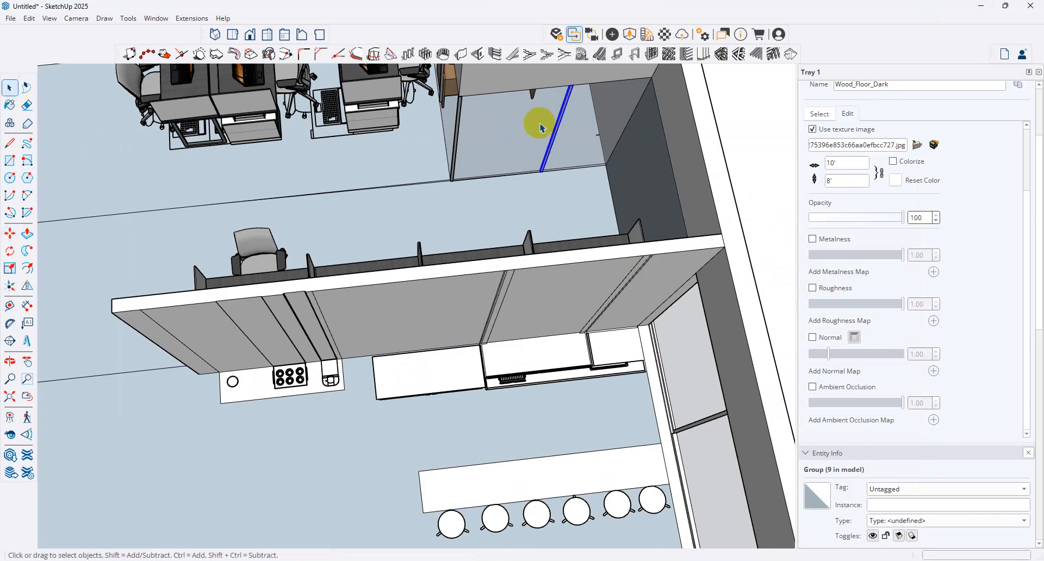
click(11, 232)
click(551, 174)
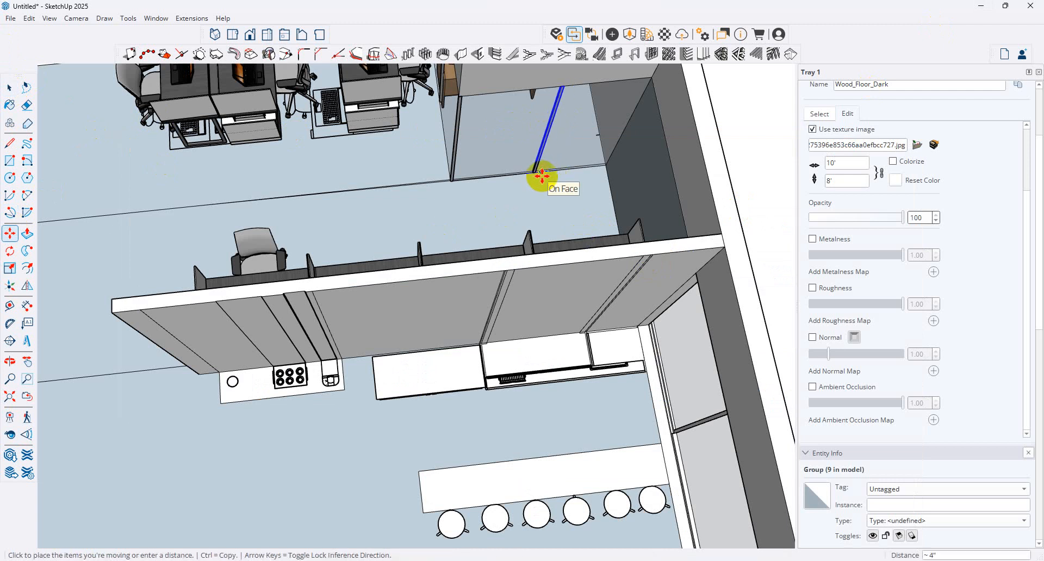
click(542, 175)
Import the door2 (2) model from the Downloads folder and place it at the small office's front glass partition.
scroll(496, 217, down, 5)
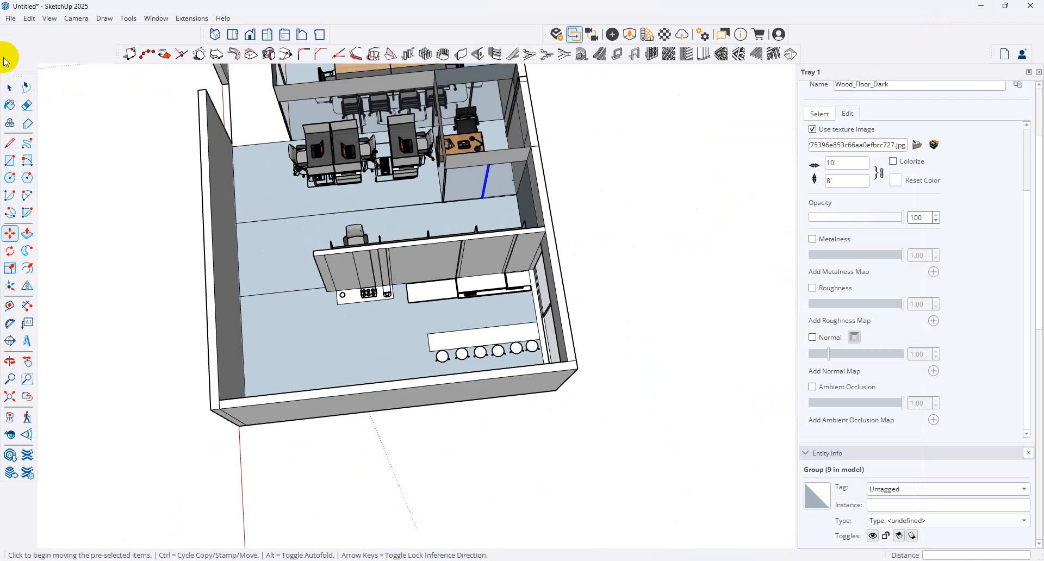
click(6, 20)
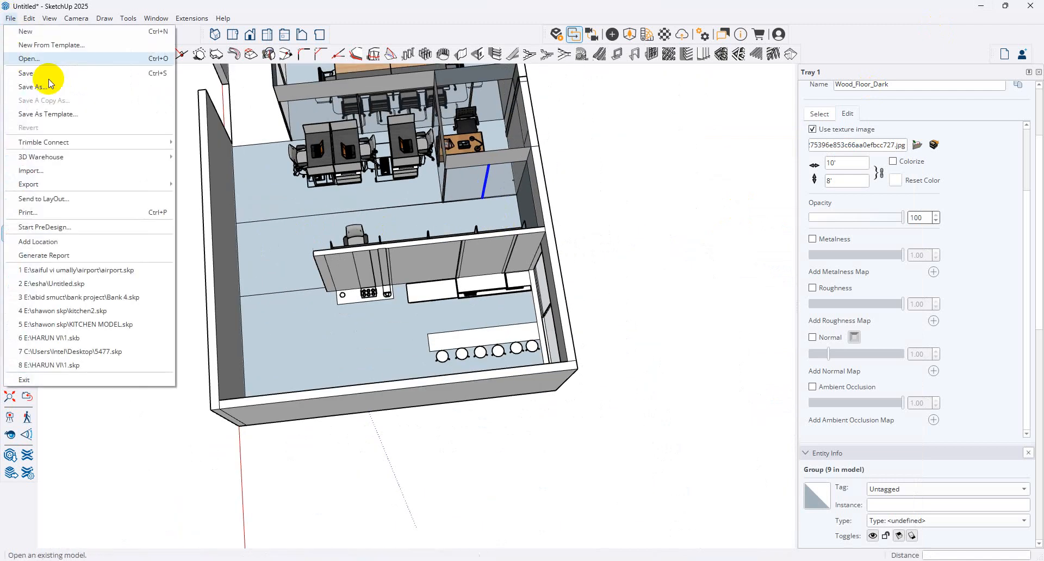
click(58, 170)
click(84, 176)
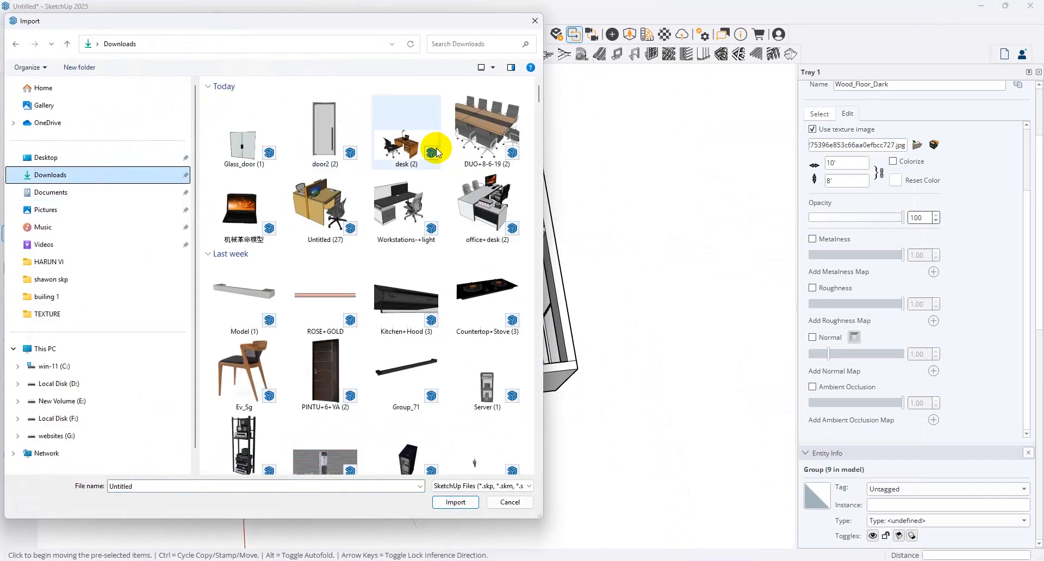
double_click(332, 142)
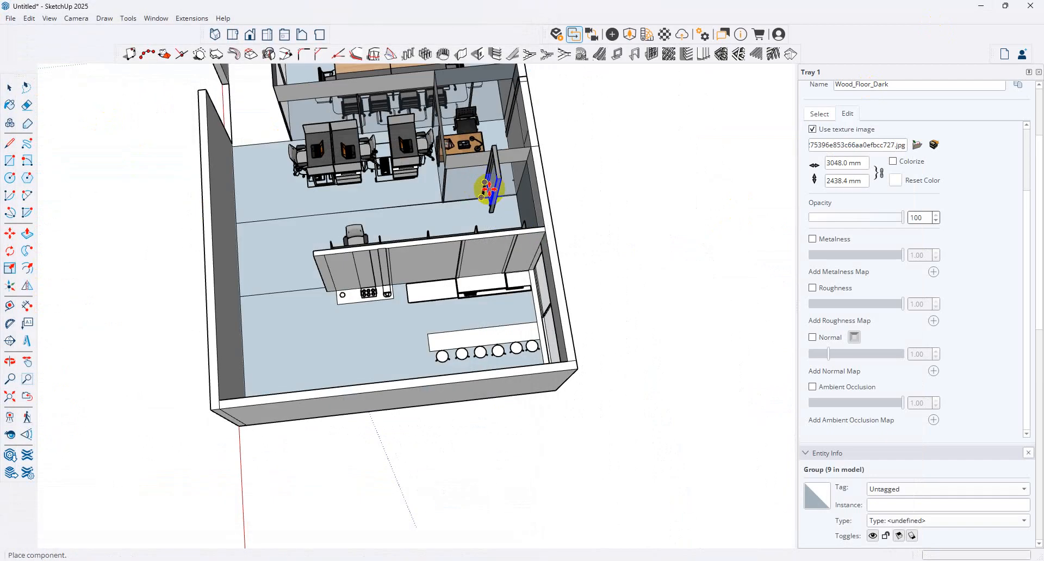
click(510, 170)
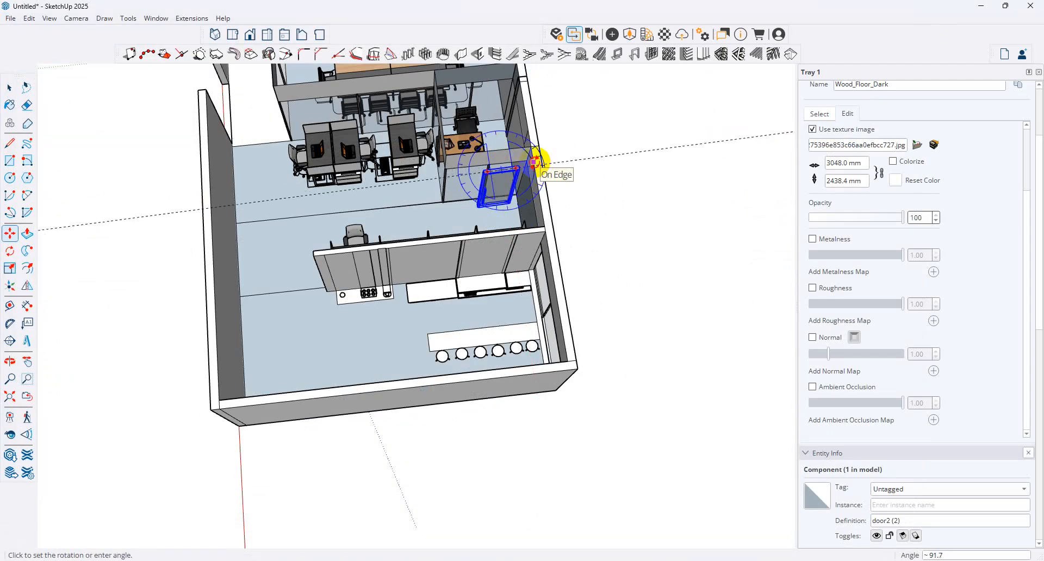
Rotate the imported glass door 90 degrees so it runs parallel to the small office's front partition.
click(535, 162)
scroll(497, 204, up, 5)
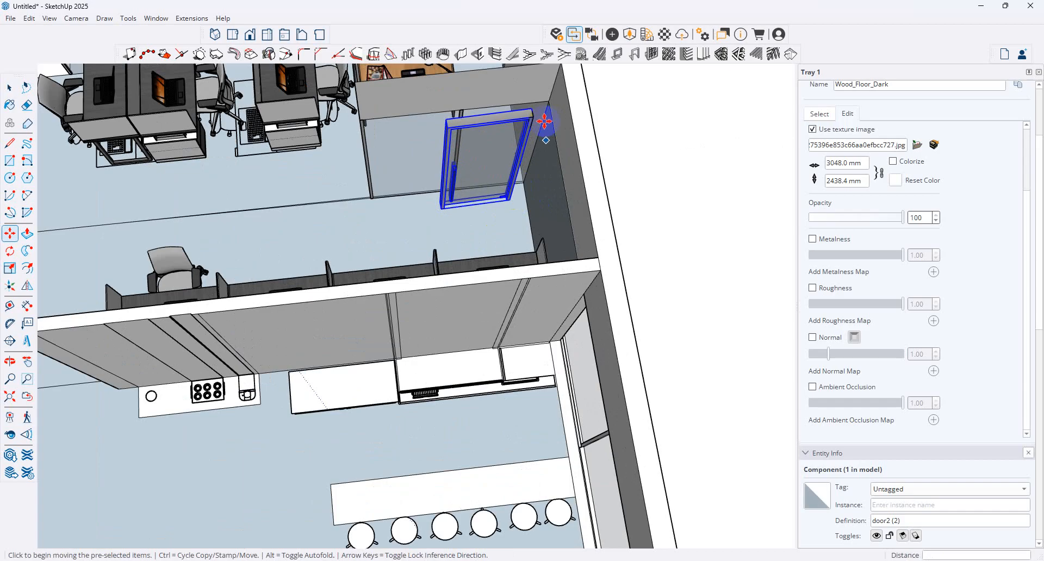
click(526, 112)
click(508, 193)
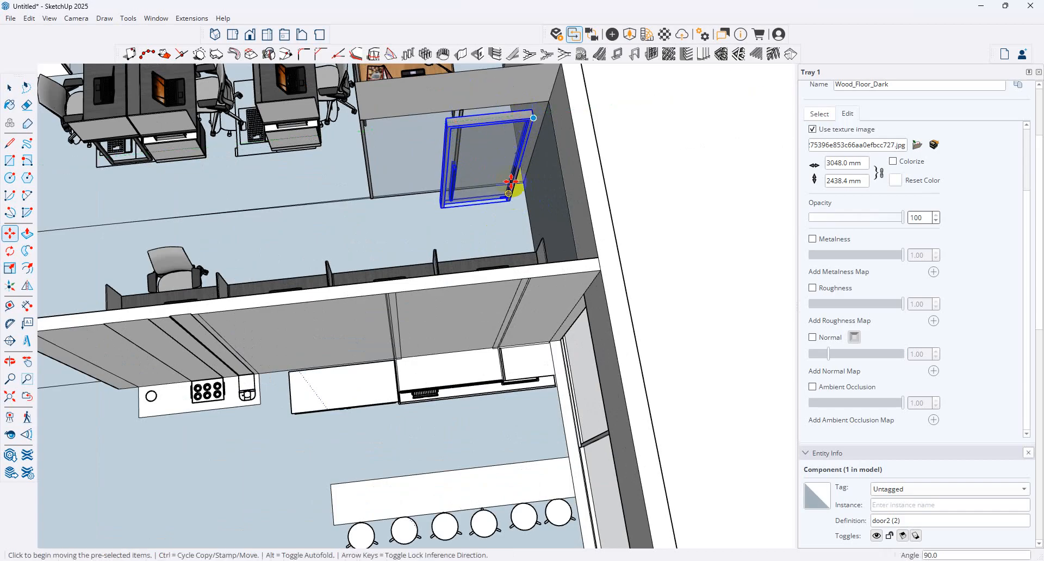
Move the imported glass door into the small office's front partition, between the middle mullion and the outer wall.
click(506, 209)
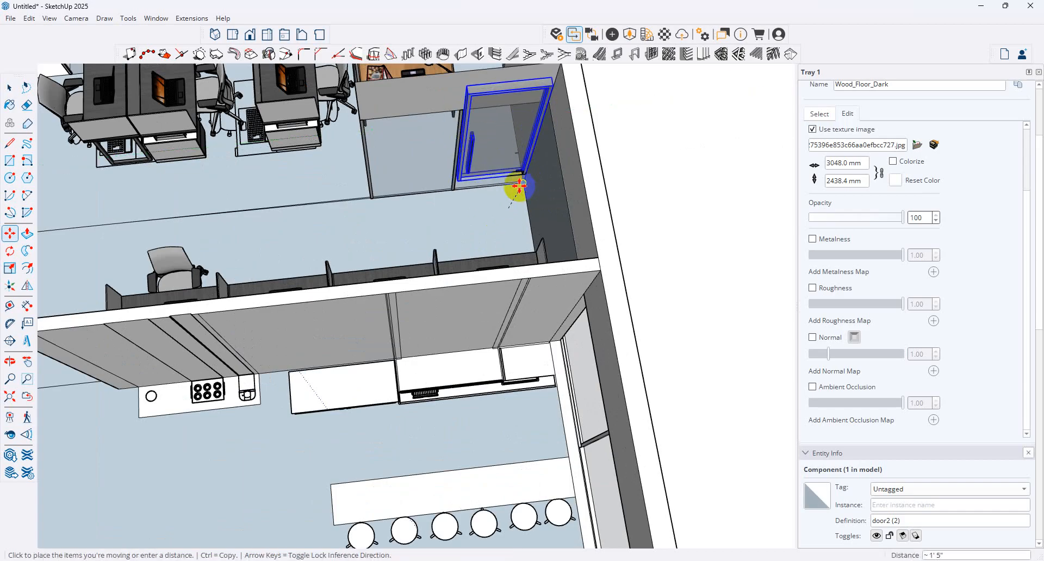
click(515, 190)
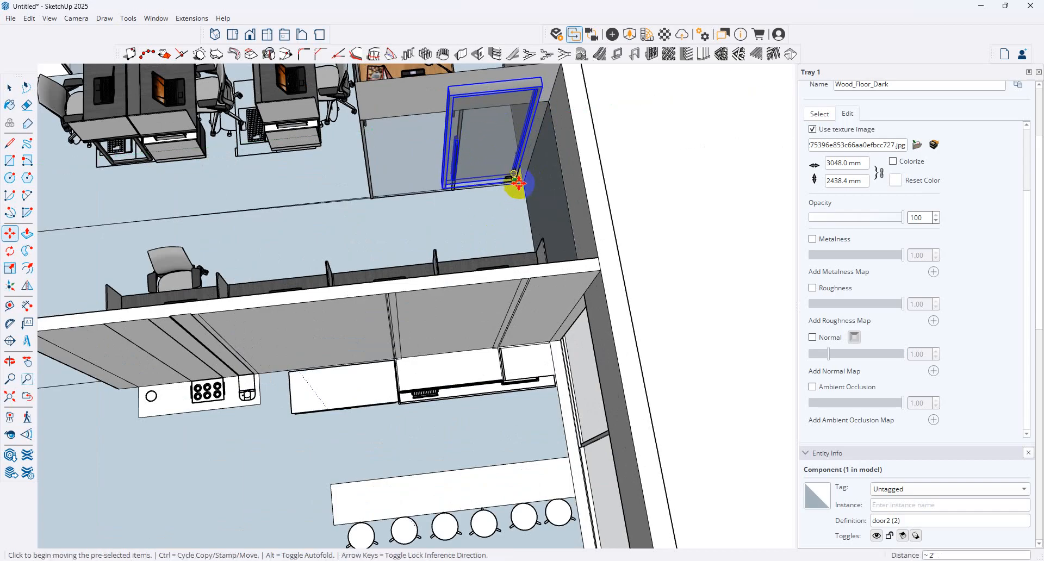
click(518, 184)
click(532, 160)
Copy the glass door from the small office and carry the copy to the meeting room's front partition beside the entrance.
middle_drag(533, 161, 536, 236)
click(598, 319)
key(ctrl)
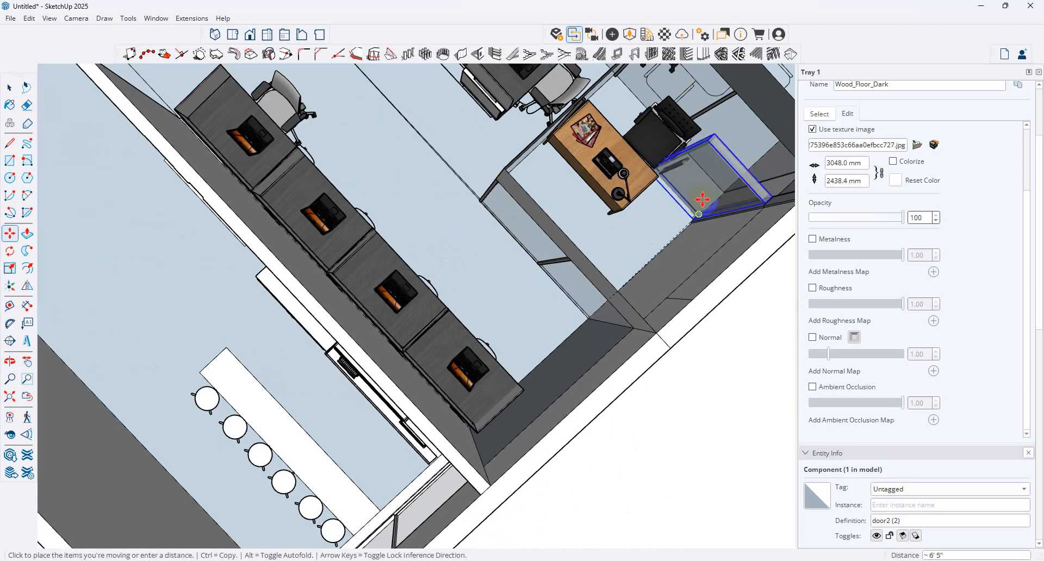
click(719, 185)
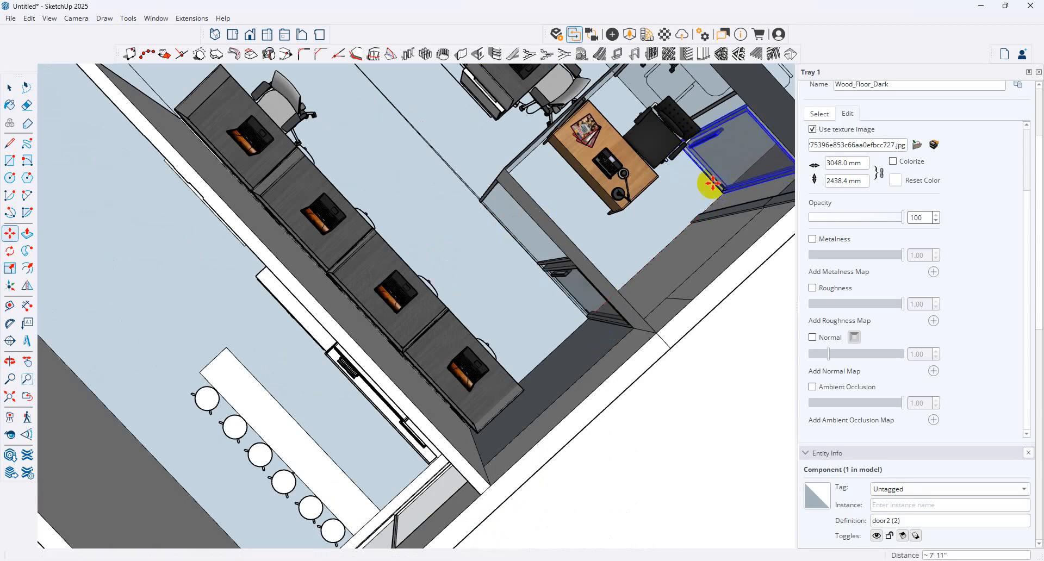
scroll(704, 187, down, 2)
scroll(690, 157, down, 2)
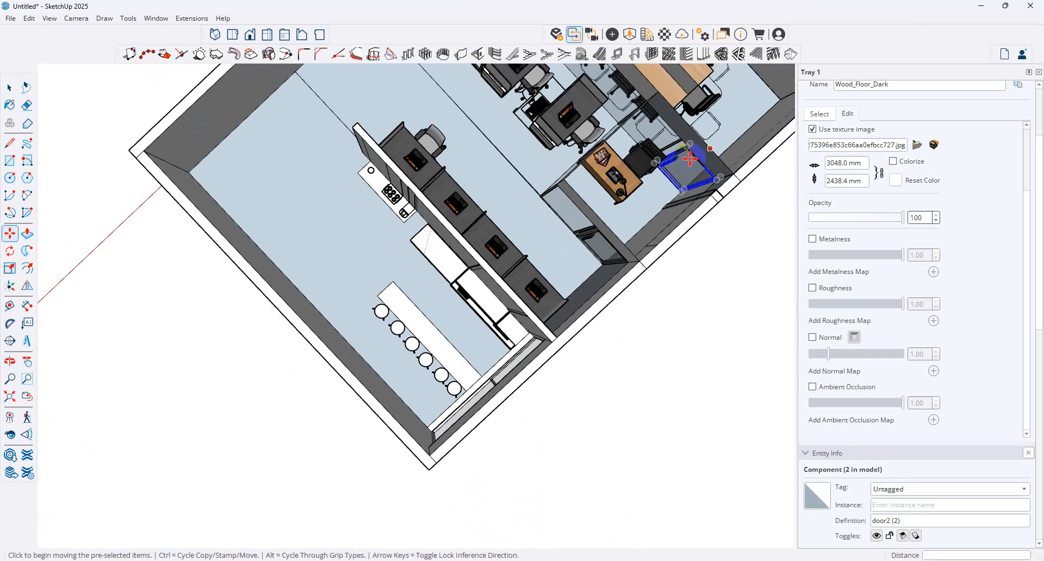
scroll(664, 158, down, 5)
middle_drag(566, 198, 770, 18)
scroll(368, 490, up, 3)
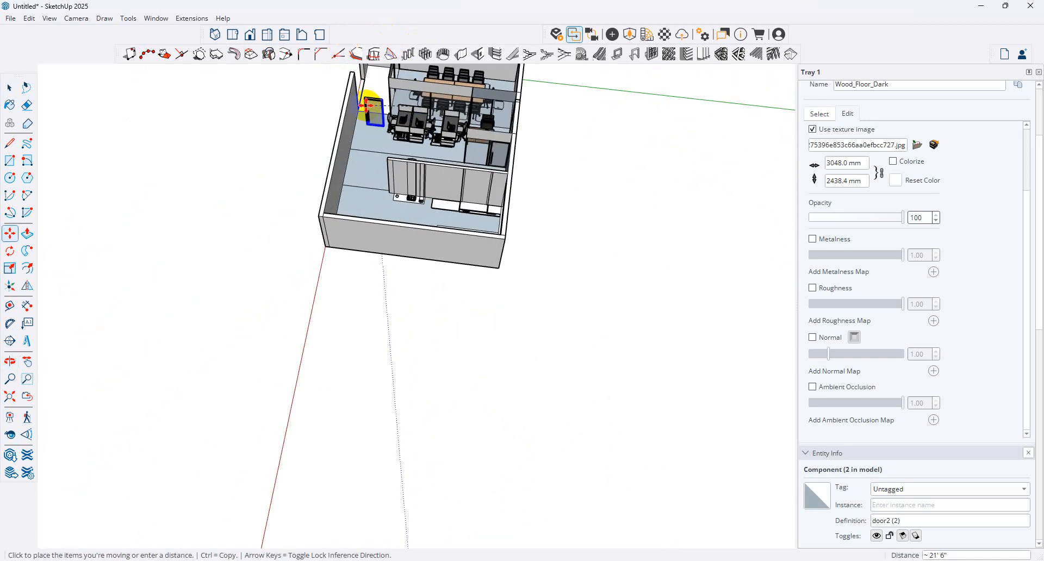
middle_drag(350, 501, 757, 110)
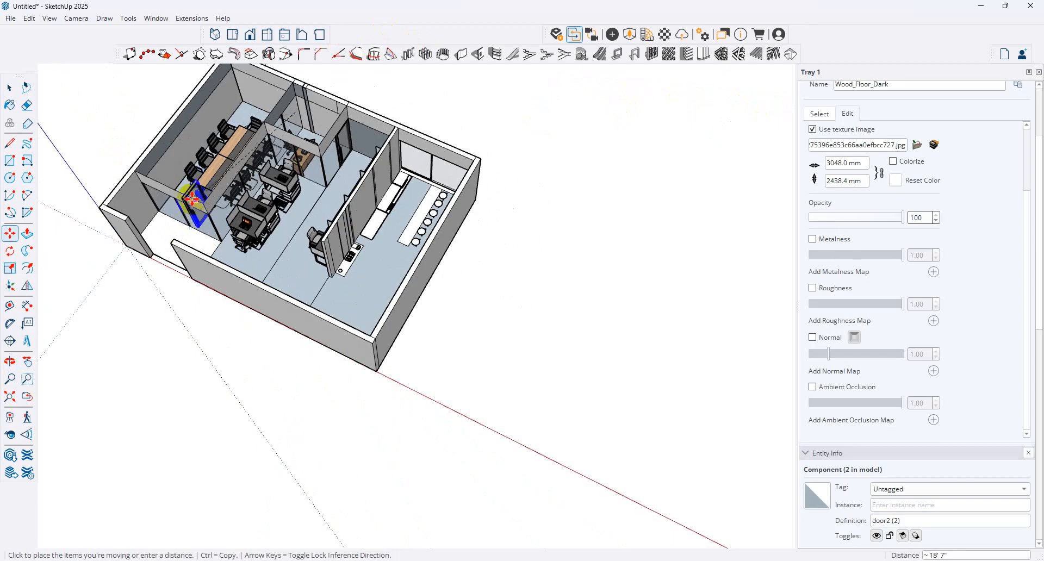
scroll(190, 223, up, 5)
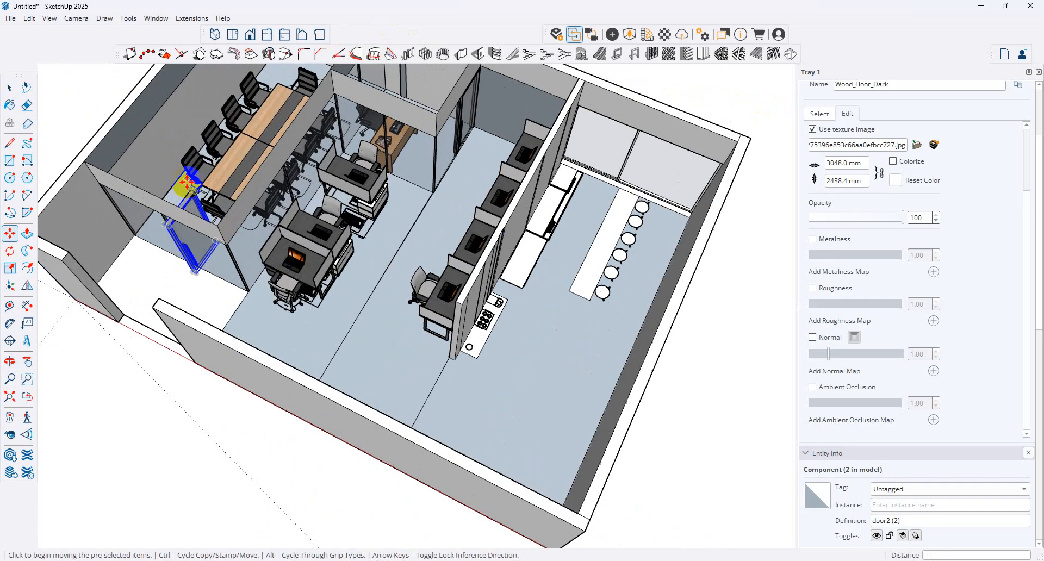
Rotate the copied glass door 90 degrees and fit it against the end mullion of the meeting room's front partition.
mouse_move(187, 229)
middle_down()
mouse_move(194, 240)
mouse_move(185, 235)
middle_up()
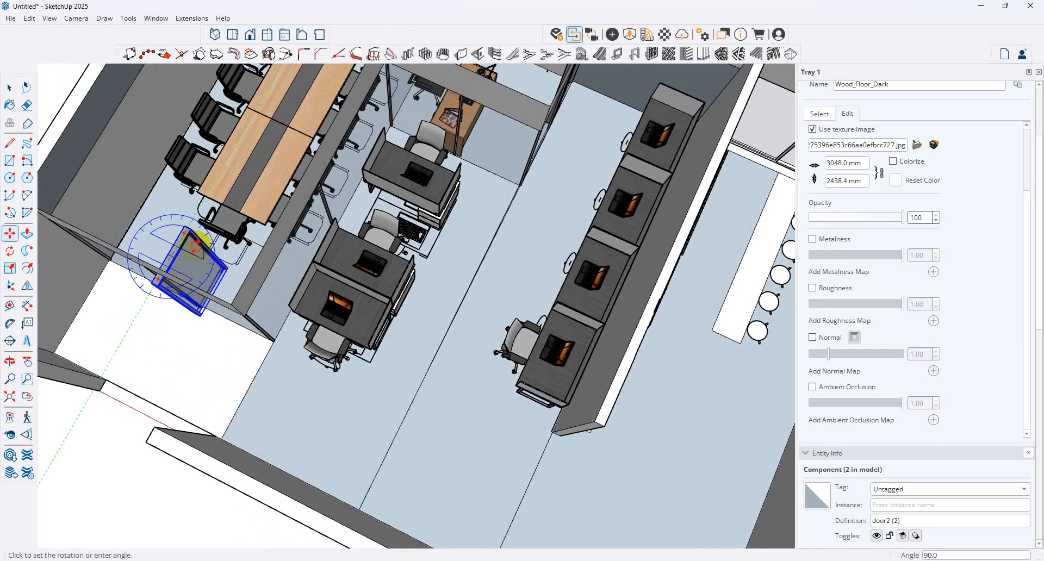
click(228, 345)
middle_drag(229, 345, 400, 131)
scroll(226, 366, up, 2)
middle_drag(226, 366, 386, 395)
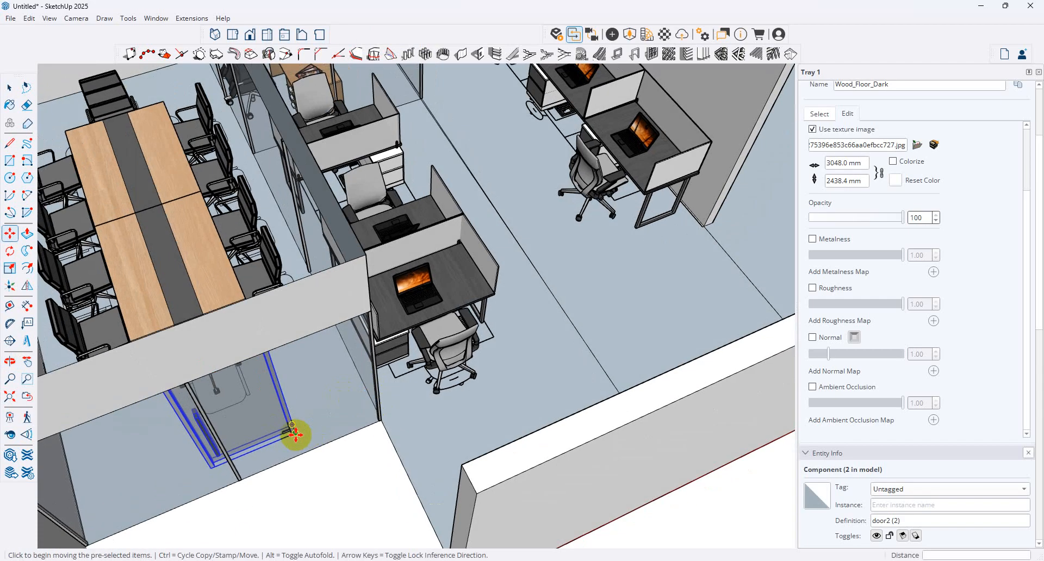
click(295, 434)
click(380, 427)
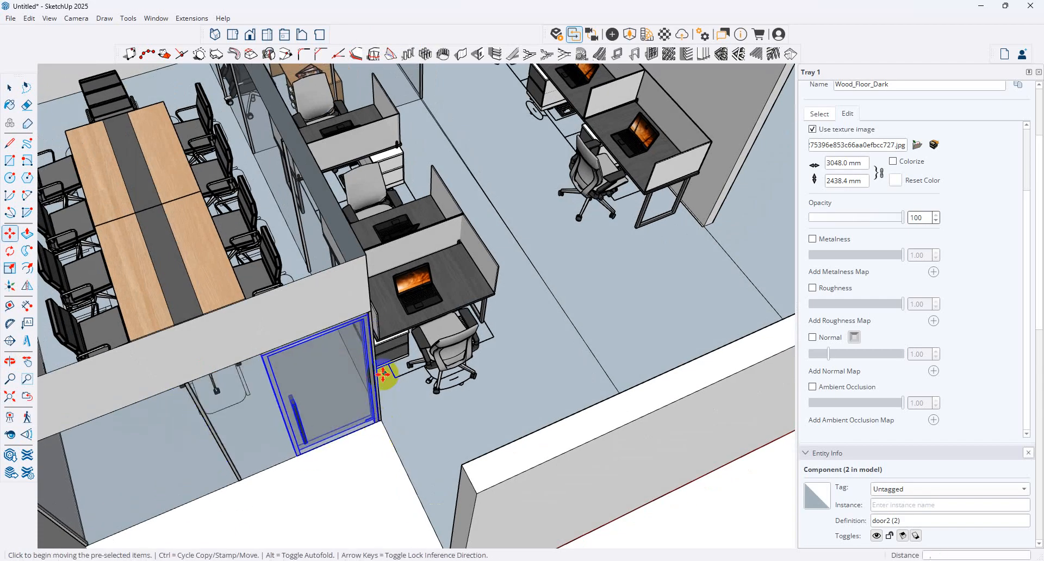
Examine the kitchen counter, workspace floor divisions and entrance floor from around the whole office.
scroll(383, 375, down, 5)
middle_drag(303, 459, 7, 105)
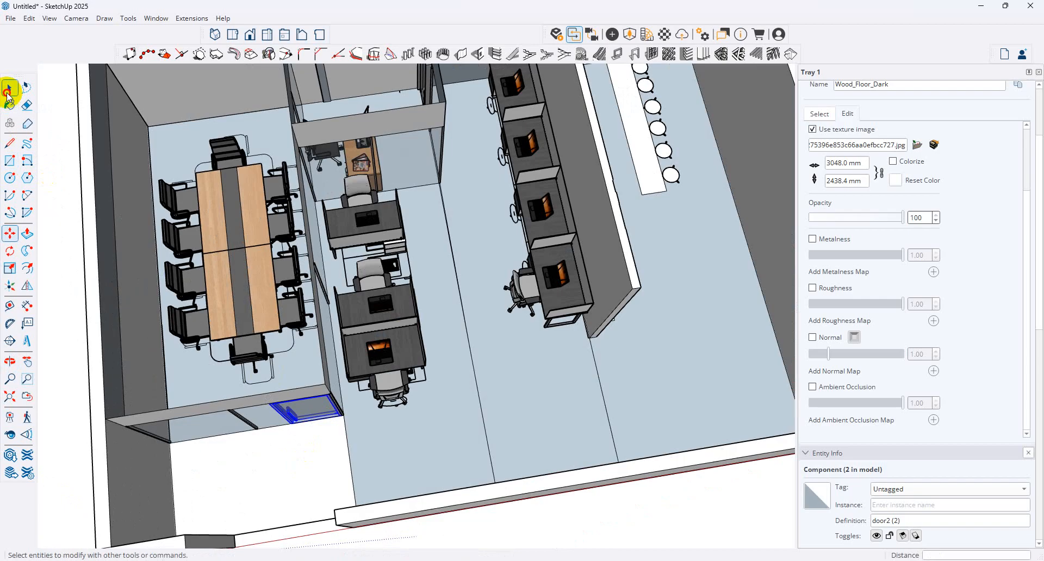
click(8, 88)
click(431, 380)
scroll(471, 413, down, 5)
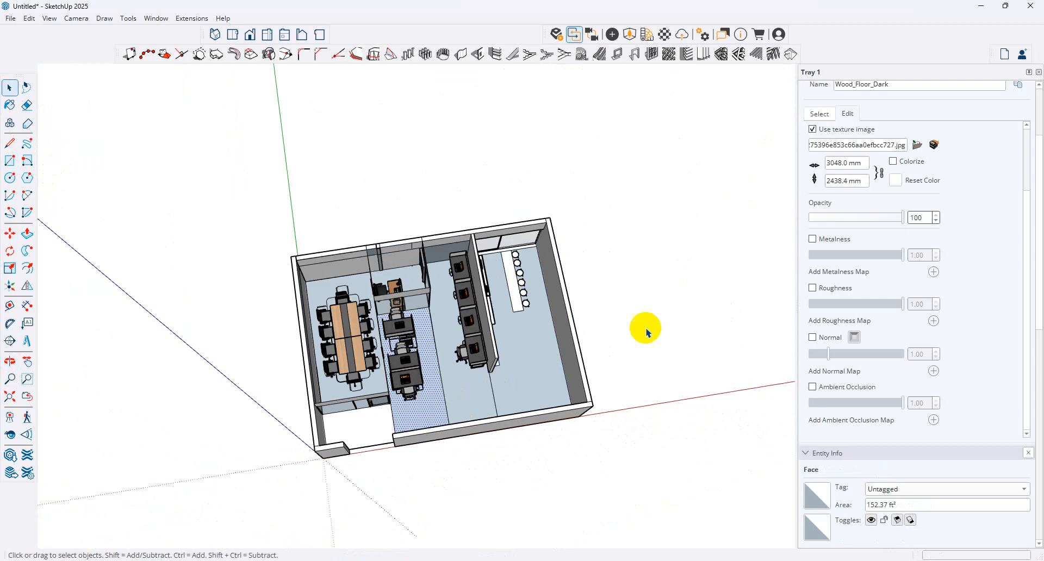
middle_drag(647, 331, 21, 235)
scroll(424, 321, up, 8)
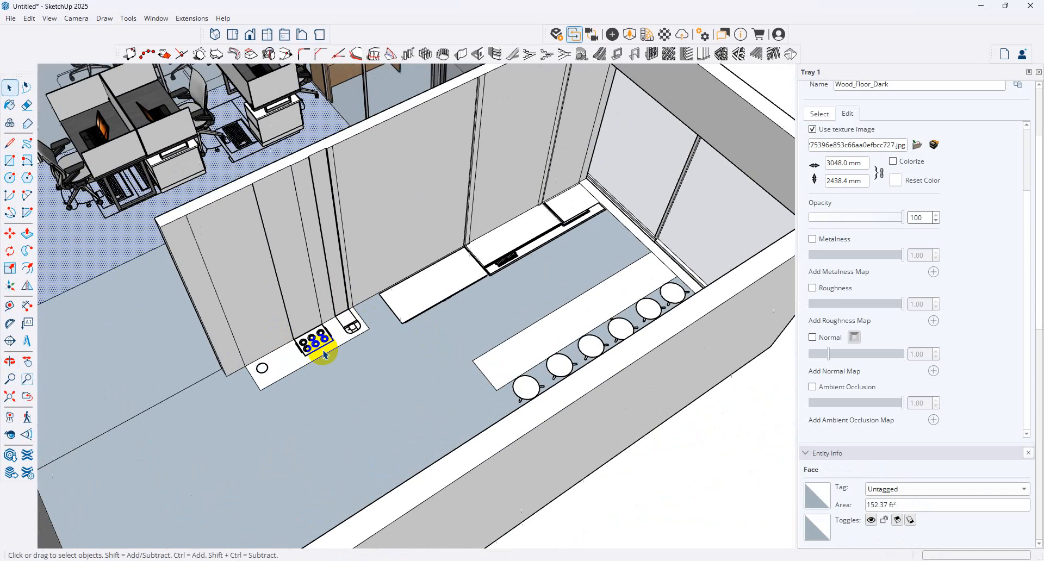
click(325, 355)
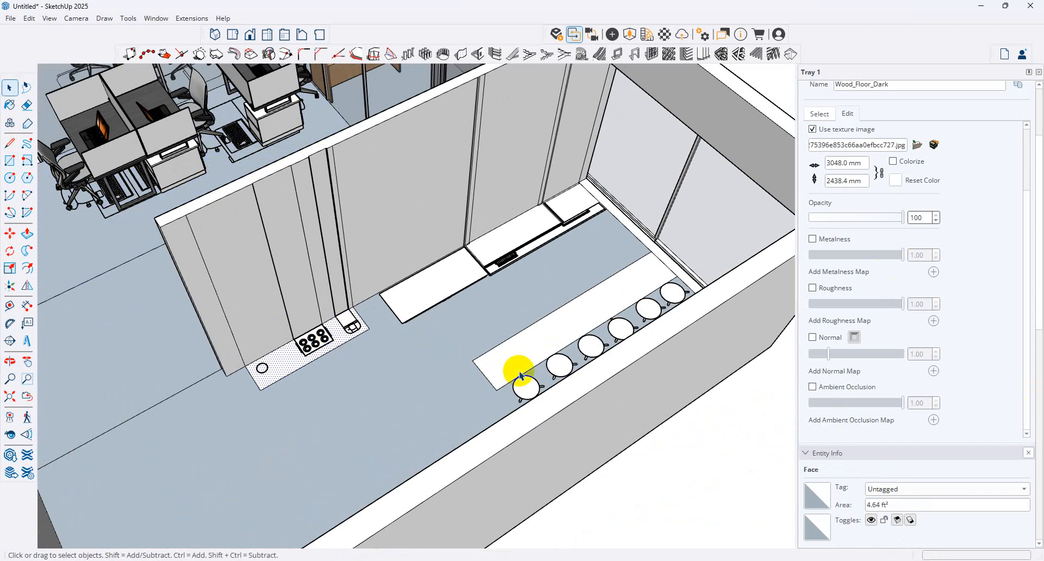
scroll(578, 385, down, 6)
middle_drag(543, 329, 471, 257)
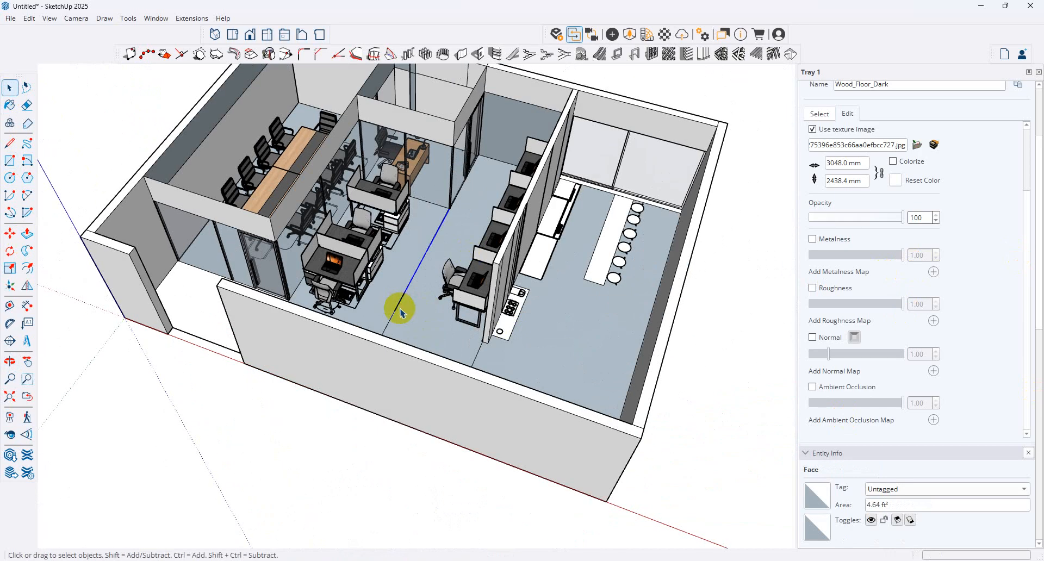
click(524, 246)
middle_drag(204, 220, 252, 316)
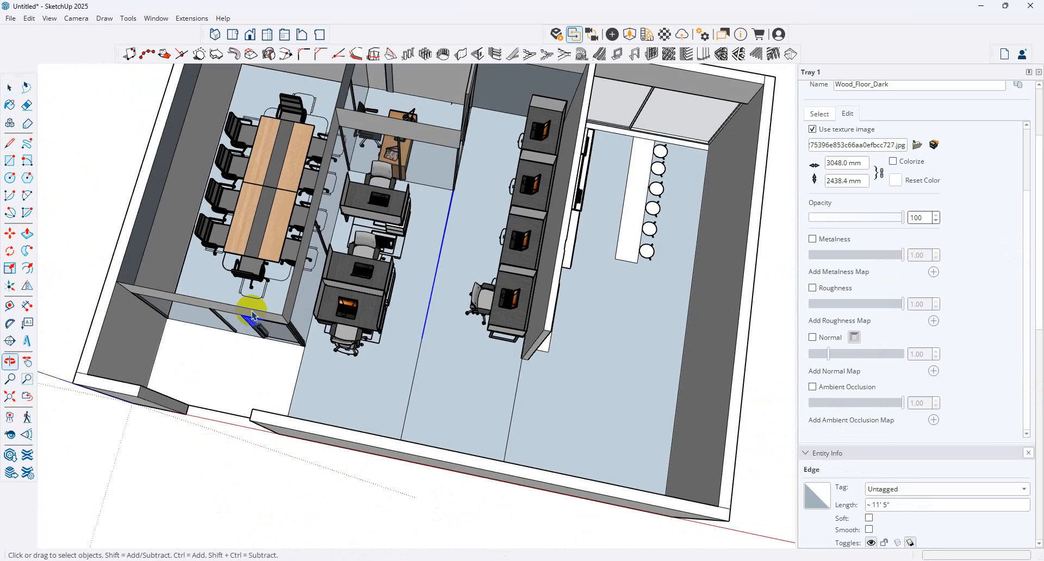
click(228, 362)
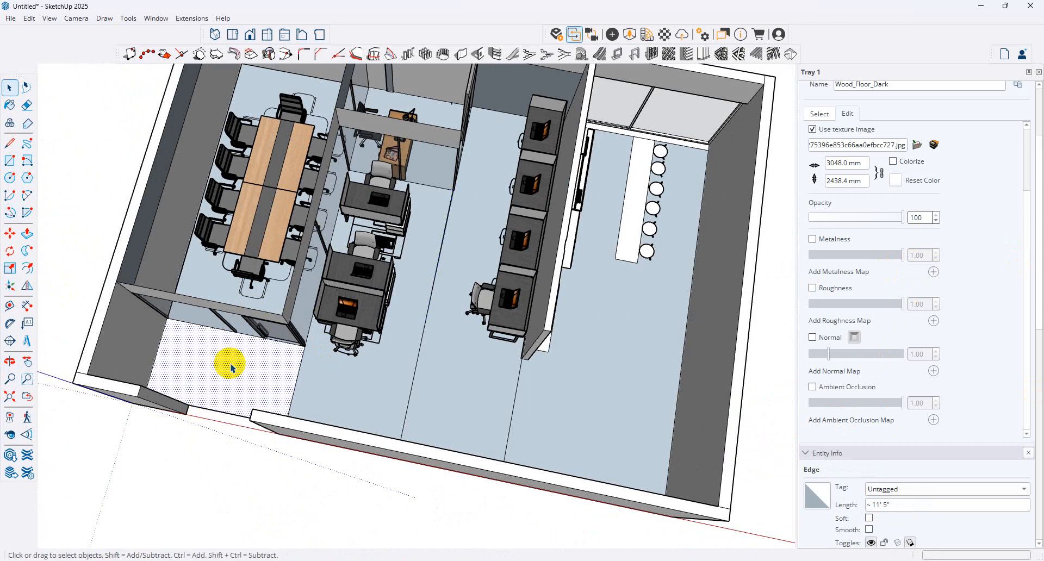
scroll(397, 306, down, 3)
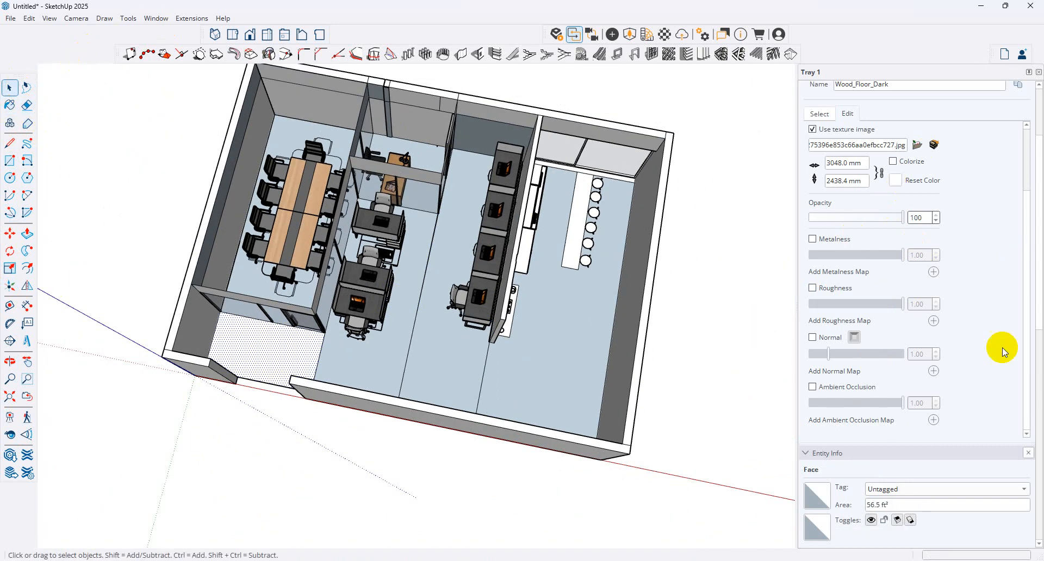
Create a white marble material from the image faae67d7d760c1150389b33daa471968 in the TEXTURE folder, sized 2' by 2'.
click(10, 105)
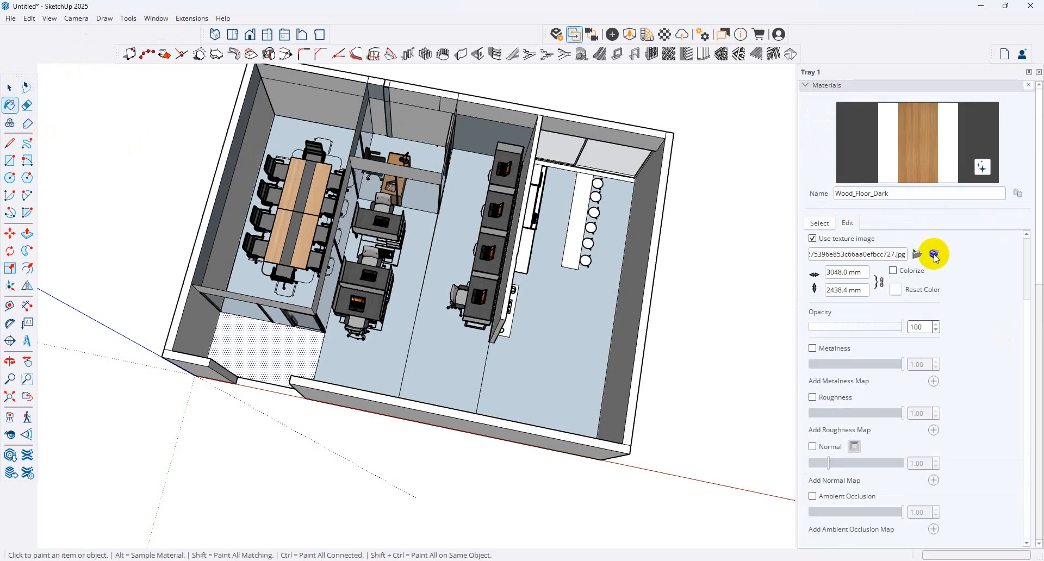
click(819, 223)
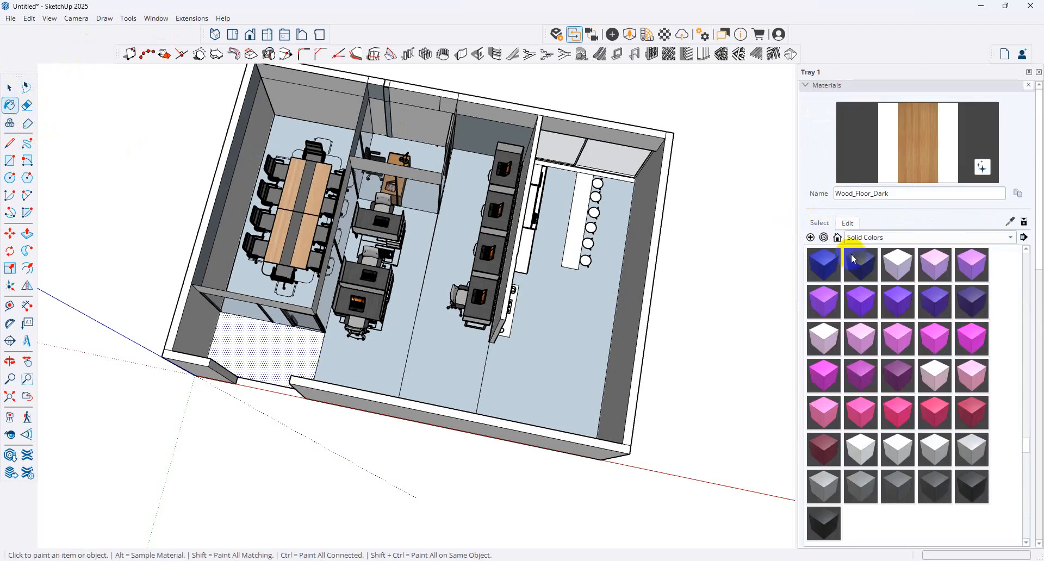
click(810, 237)
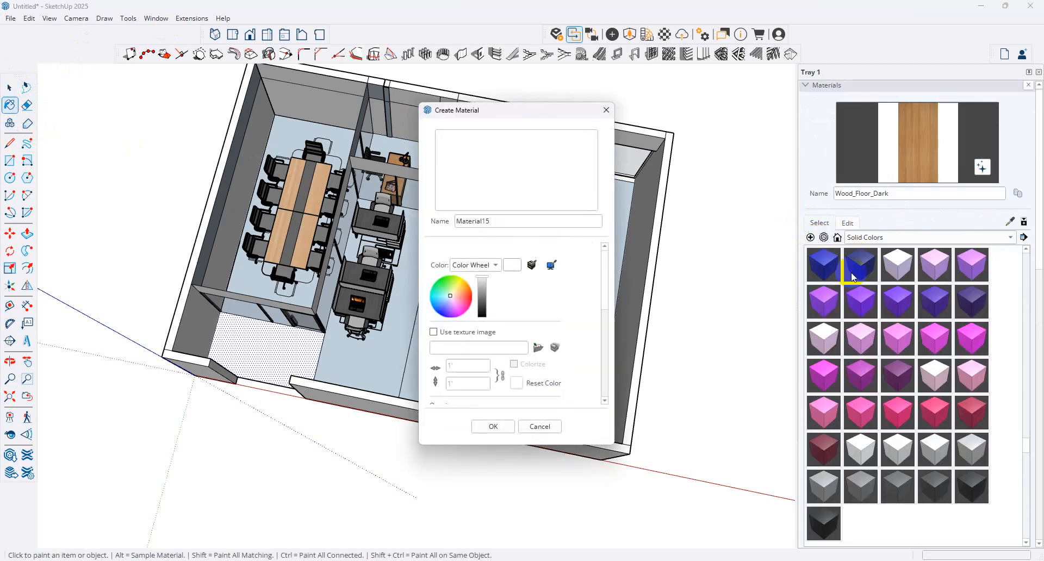
click(539, 346)
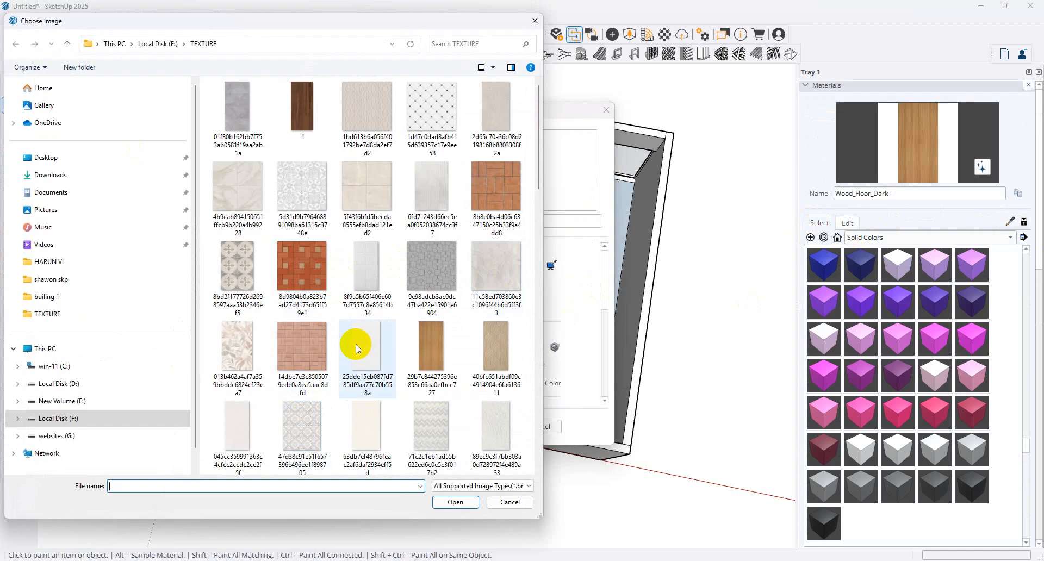
scroll(357, 348, down, 10)
click(373, 418)
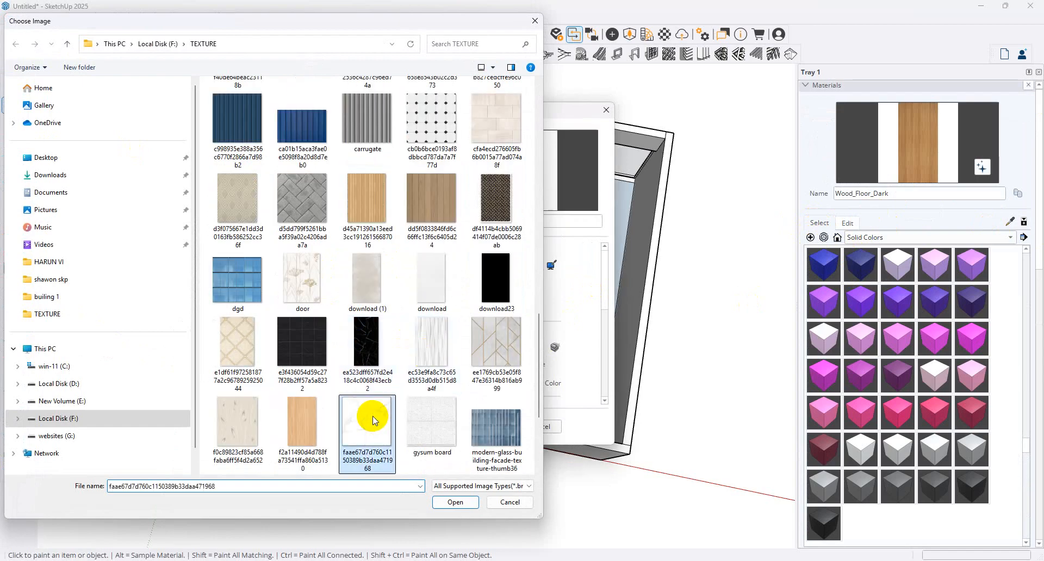
double_click(373, 419)
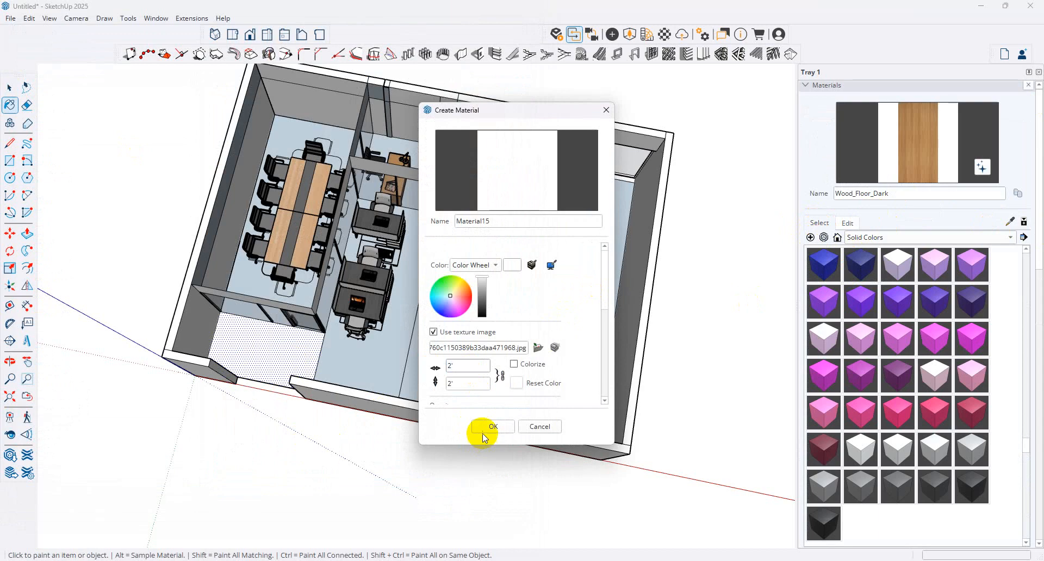
key(Return)
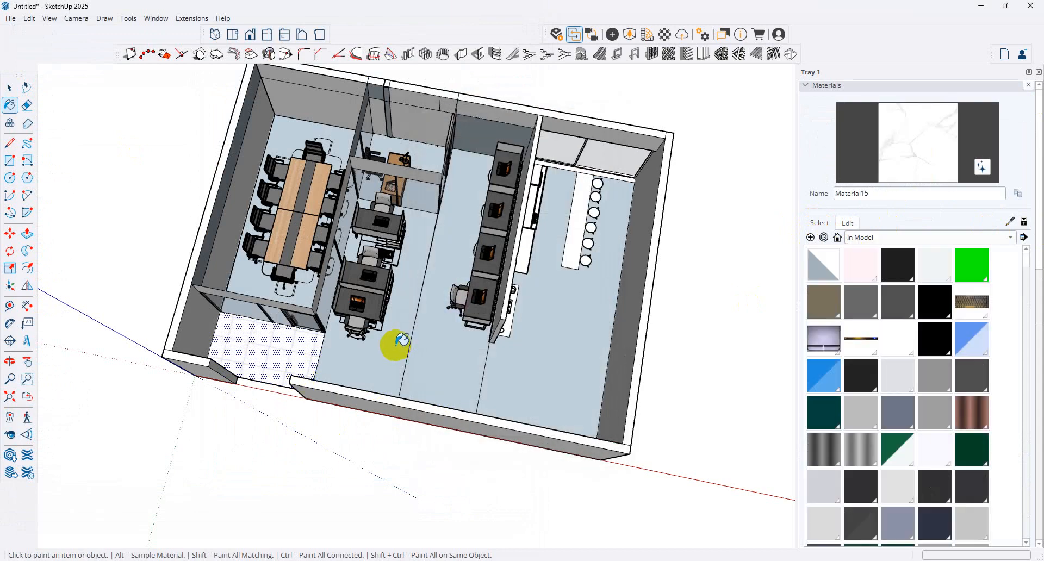
Paint the open workspace, central aisle and kitchen floor faces with the white marble material.
click(414, 347)
click(462, 359)
click(504, 371)
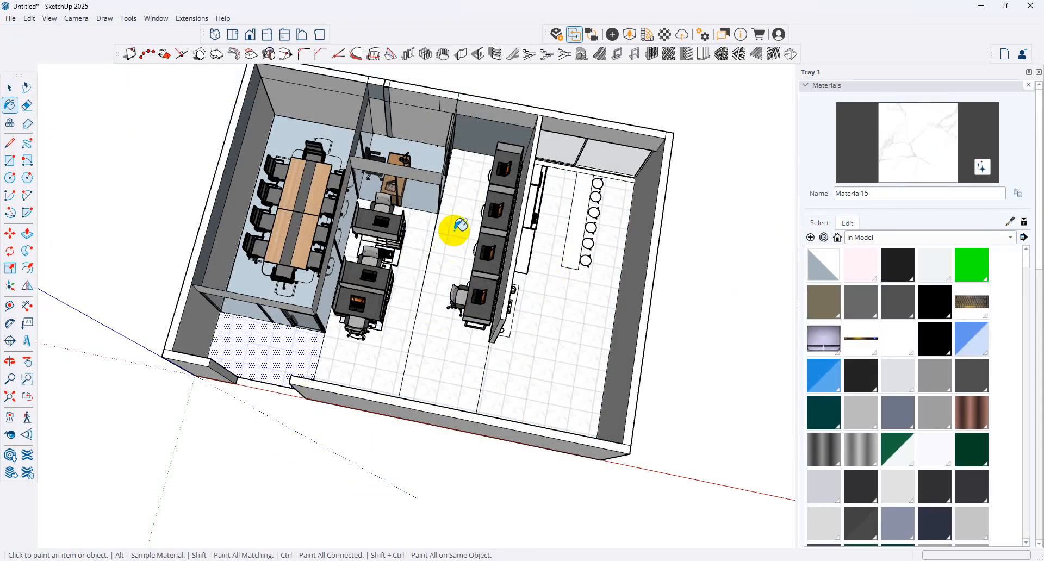
Paint the small office and meeting room floors with the same white marble material.
scroll(456, 228, up, 8)
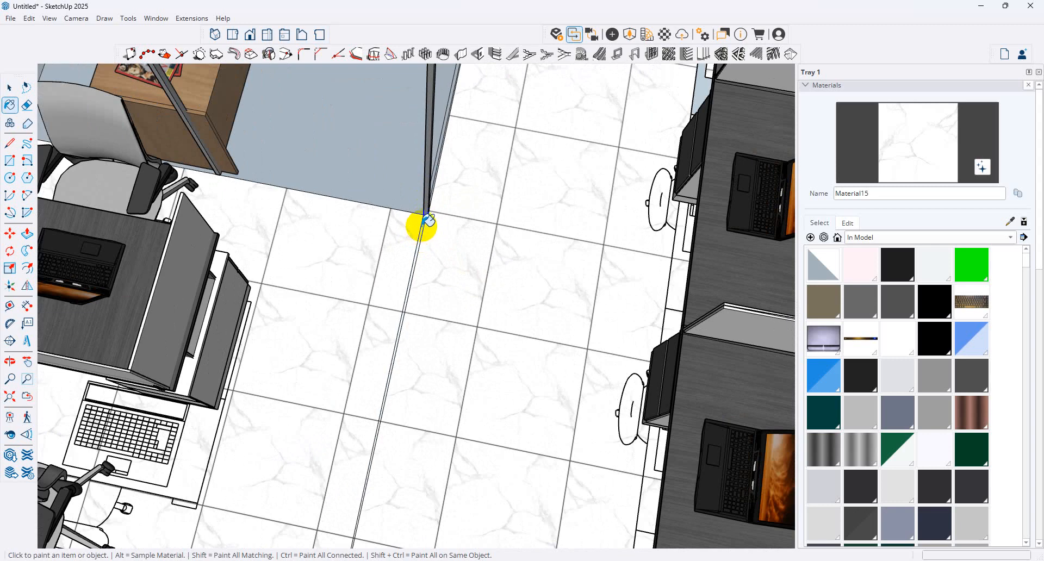
scroll(428, 220, down, 4)
click(452, 188)
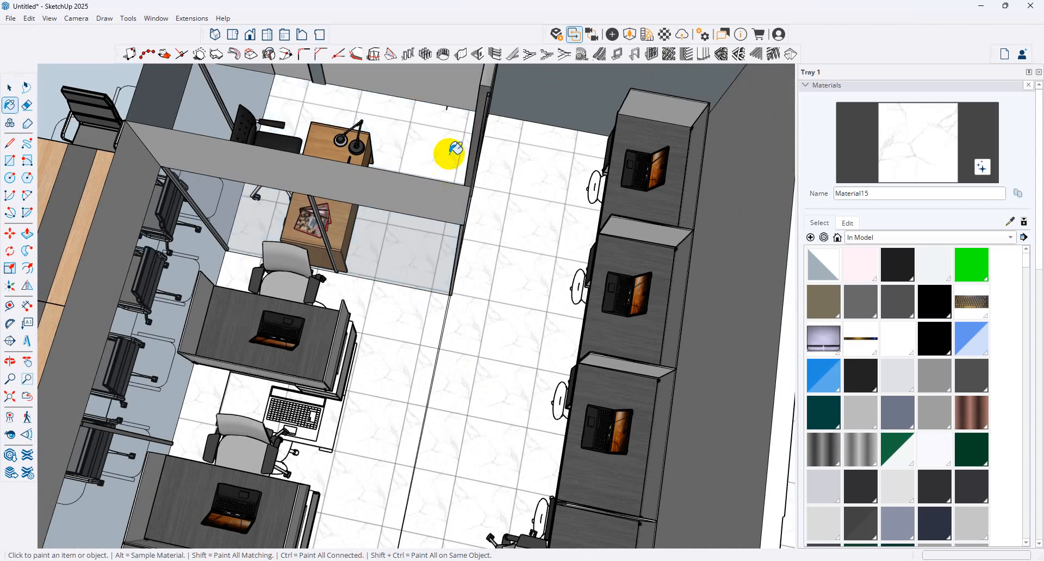
scroll(544, 151, down, 3)
click(309, 107)
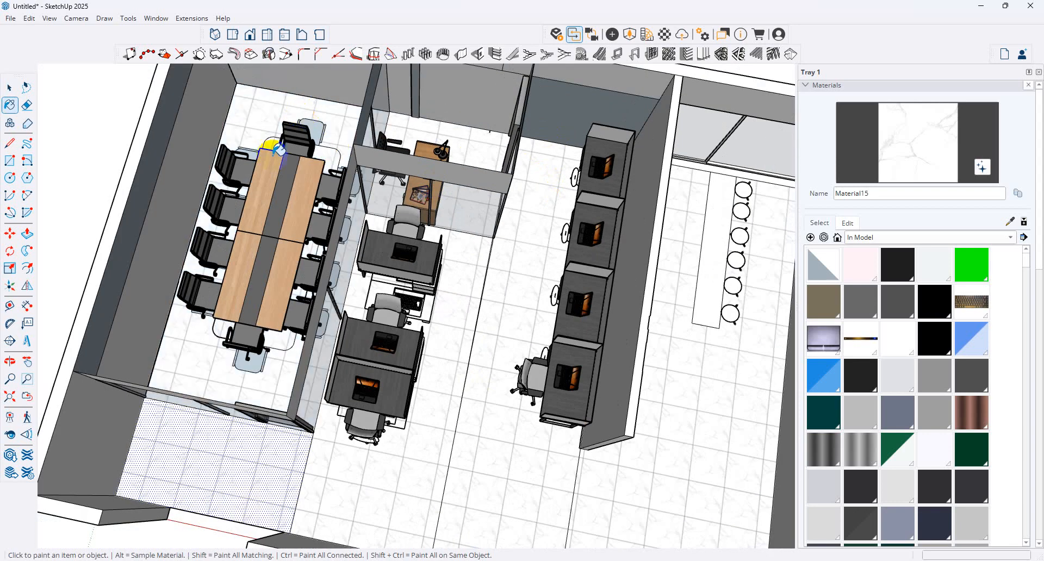
Paint the leftover floor patches around the chair at the meeting table's front right corner with the white marble material.
scroll(275, 299, down, 3)
scroll(256, 350, up, 6)
click(284, 345)
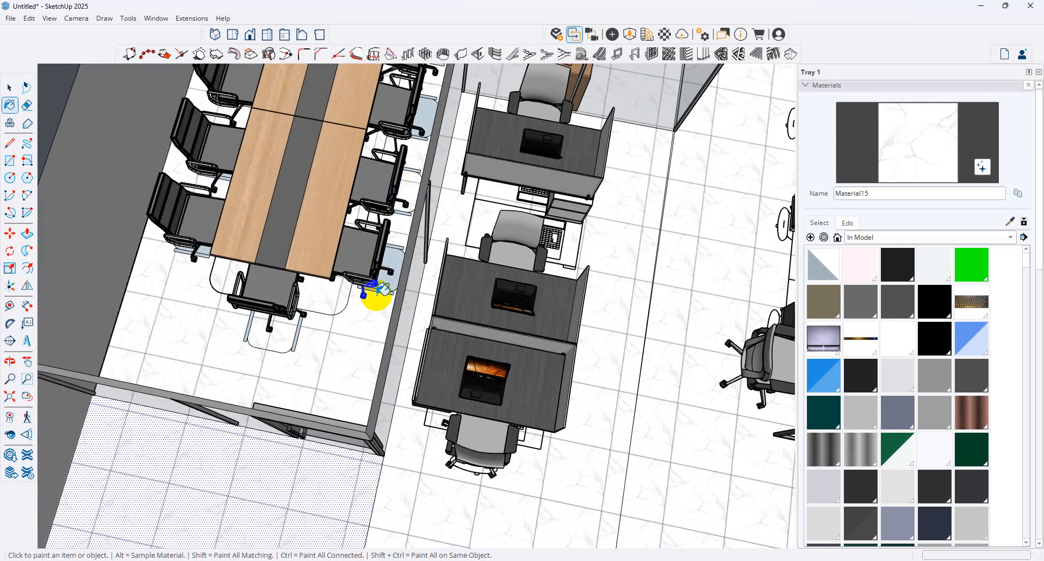
scroll(381, 289, up, 5)
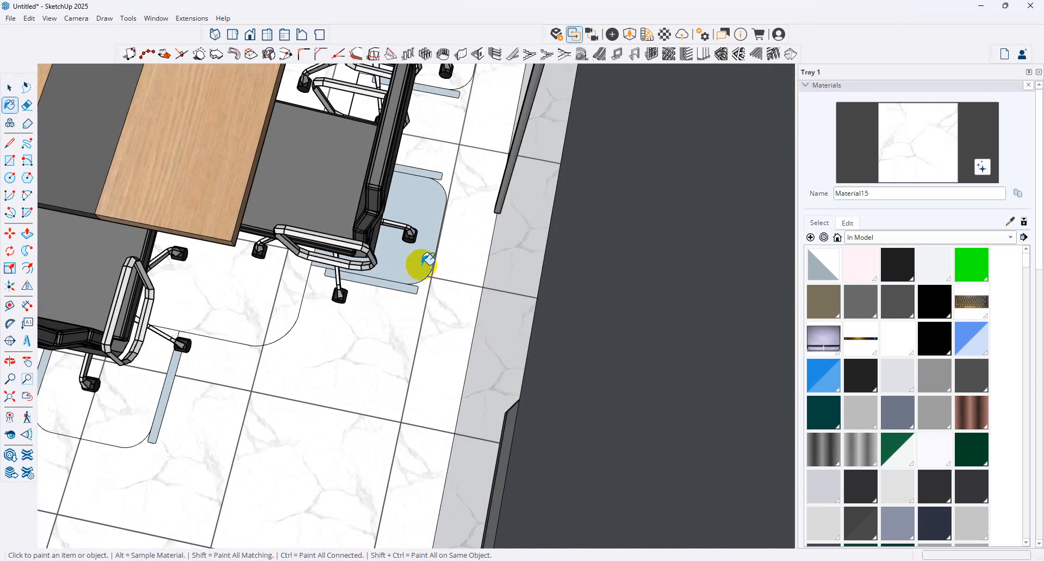
click(420, 275)
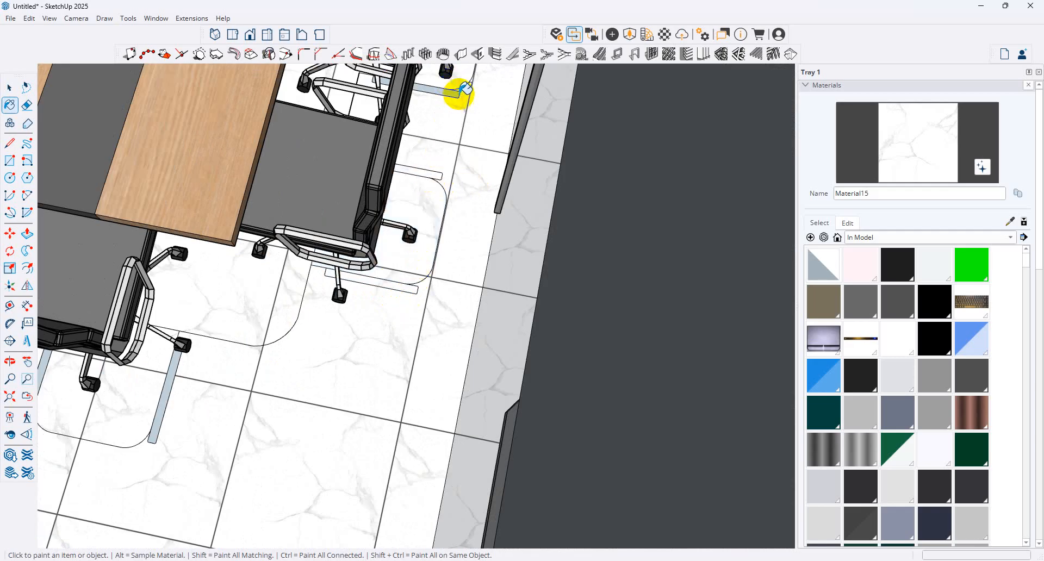
scroll(345, 275, down, 6)
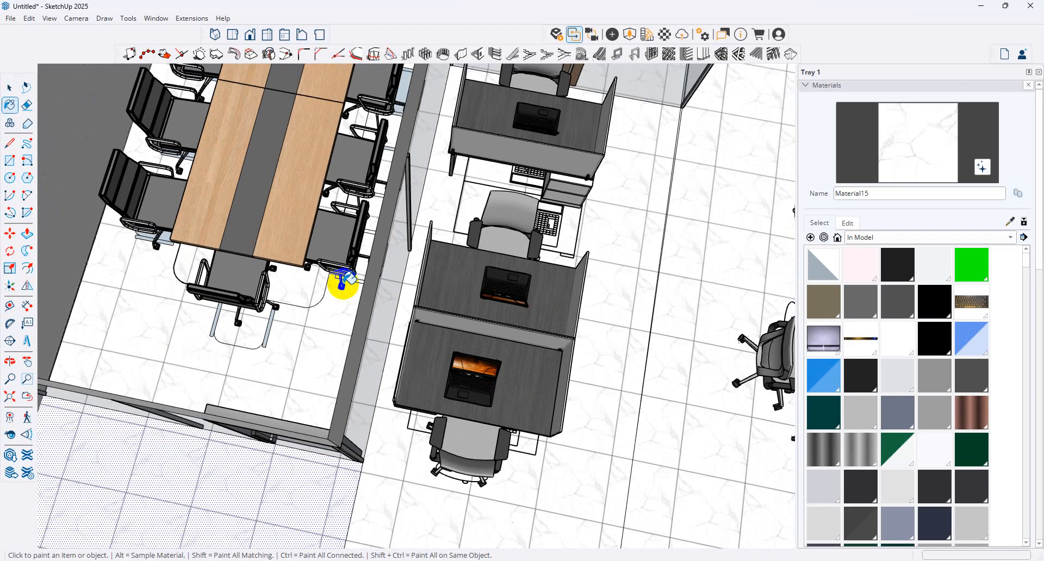
Paint the unpainted floor patches and narrow strips beneath the front left chairs of the meeting table with white marble.
scroll(152, 226, up, 5)
scroll(158, 226, down, 3)
click(139, 215)
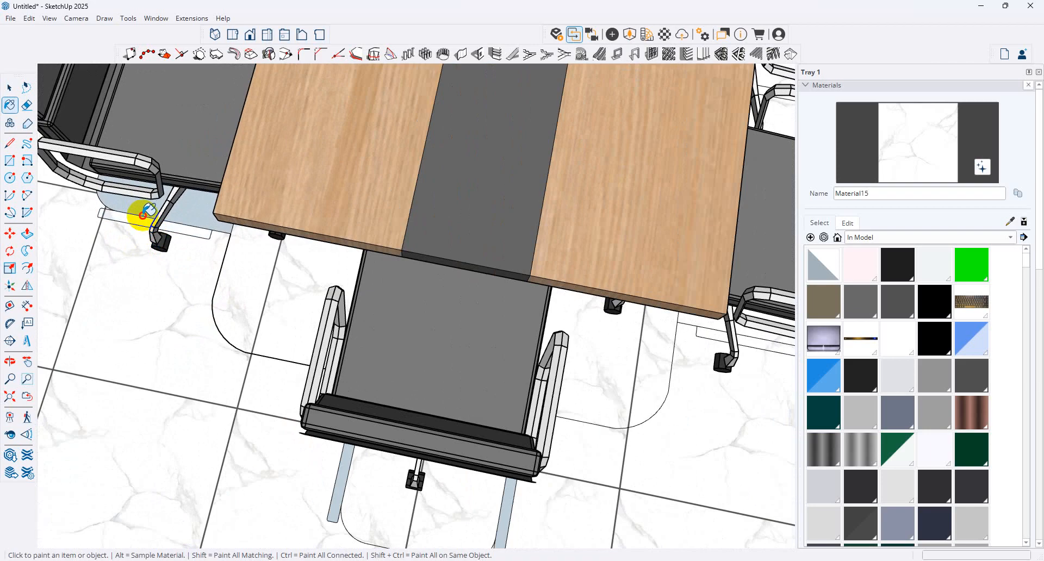
scroll(184, 249, up, 3)
mouse_move(247, 289)
middle_down()
mouse_move(525, 190)
mouse_move(491, 243)
mouse_move(380, 283)
middle_up()
scroll(56, 381, up, 5)
scroll(105, 415, up, 6)
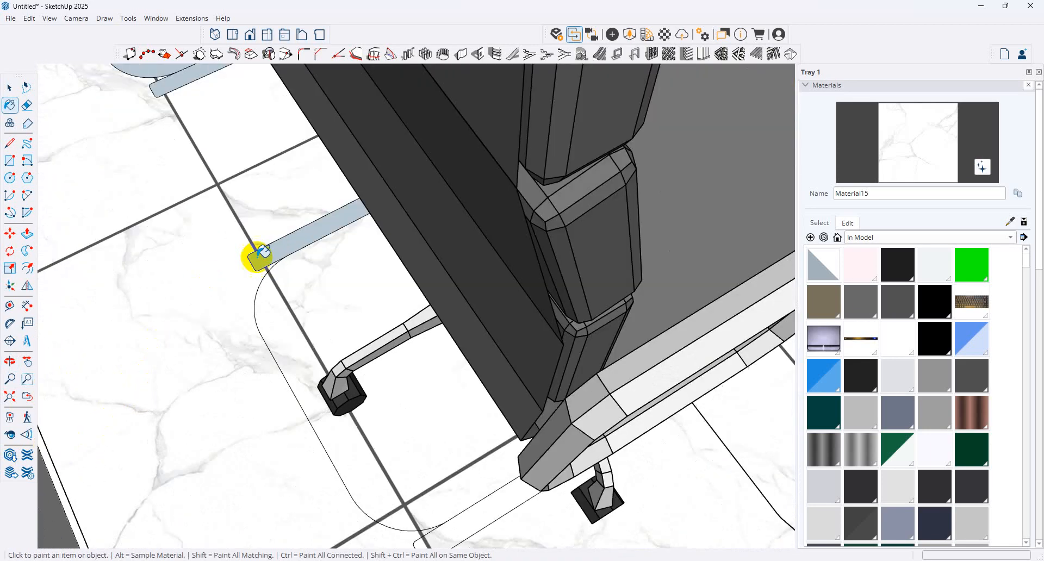
scroll(345, 426, down, 5)
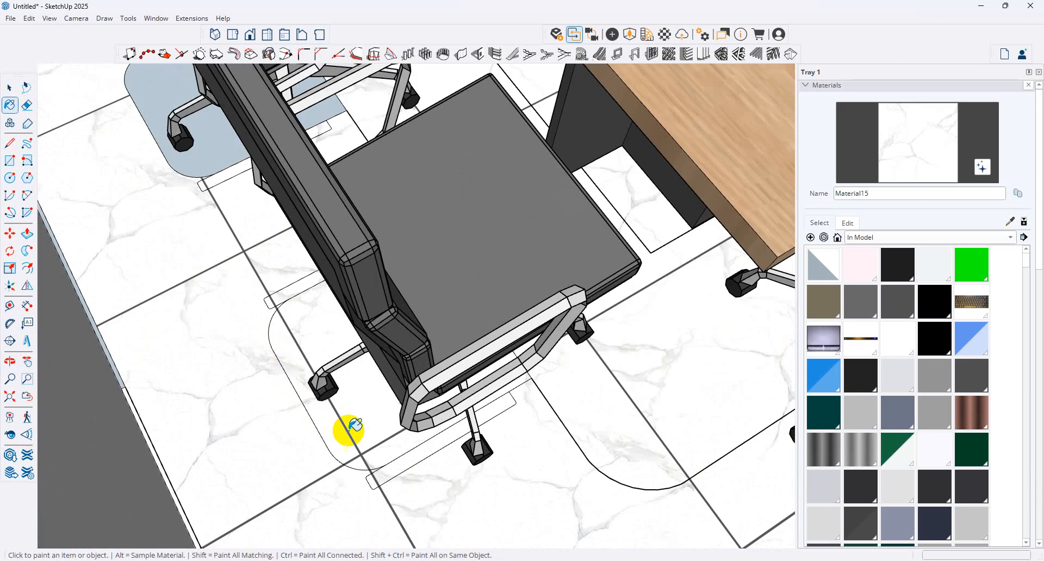
scroll(223, 325, down, 6)
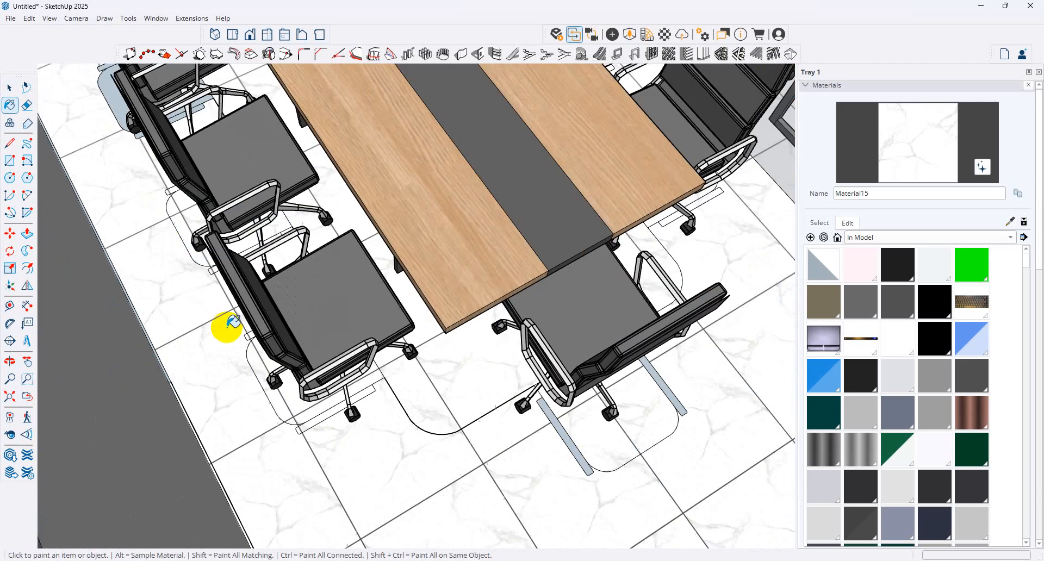
Paint the narrow floor strips beneath the middle chairs along the meeting table's left side with white marble.
scroll(187, 175, up, 6)
scroll(241, 172, up, 1)
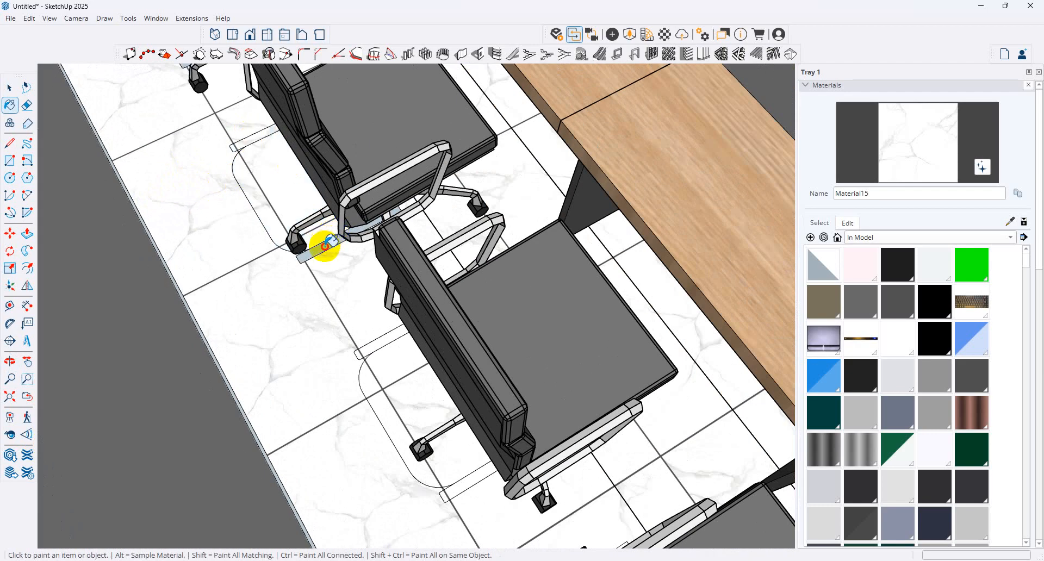
scroll(327, 245, down, 5)
scroll(427, 354, up, 5)
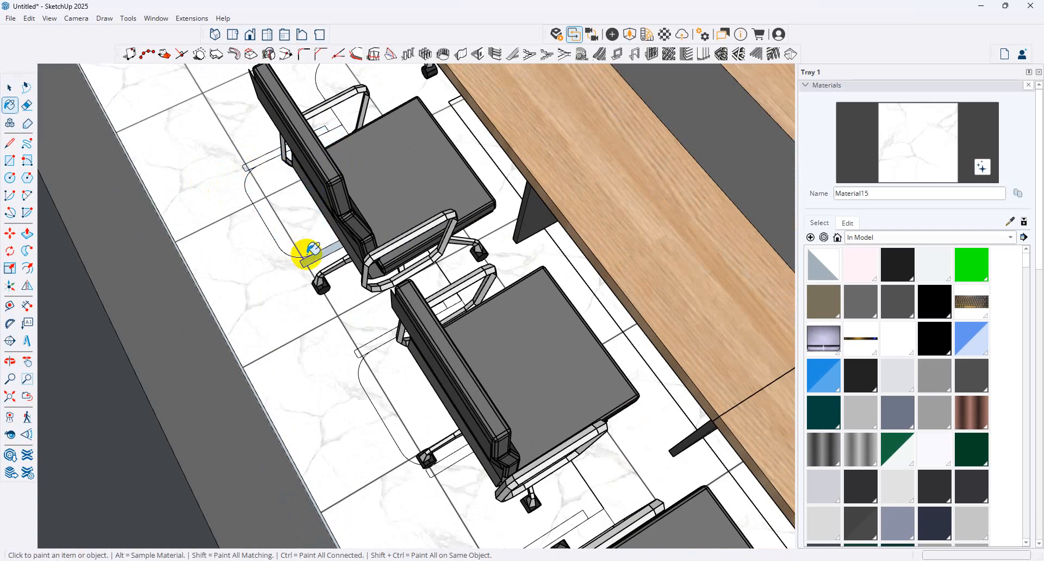
scroll(226, 328, down, 6)
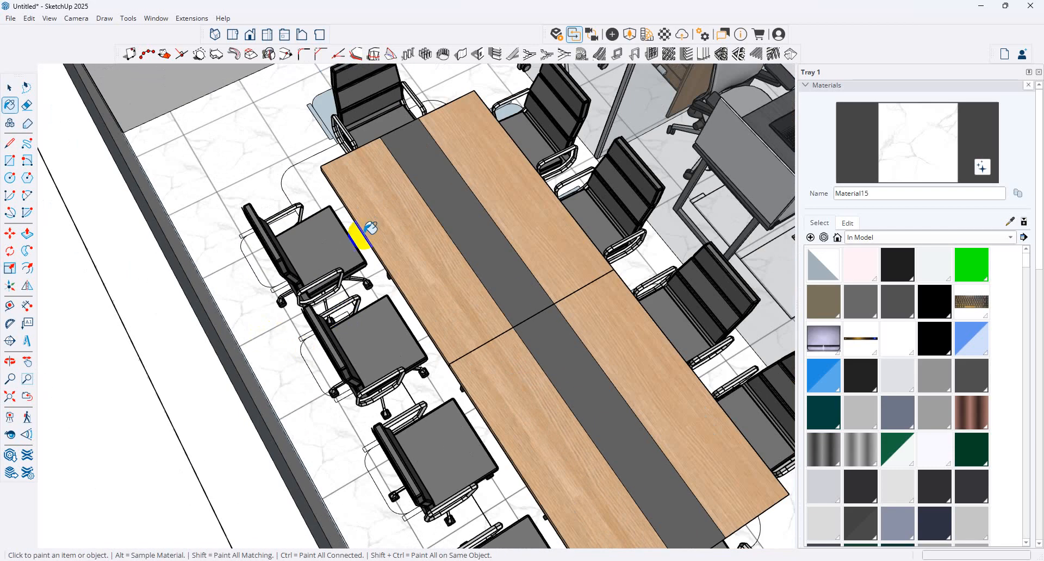
Paint the leftover floor patches around the head chair at the far end of the meeting table with white marble.
scroll(325, 113, up, 4)
scroll(325, 112, up, 1)
click(329, 98)
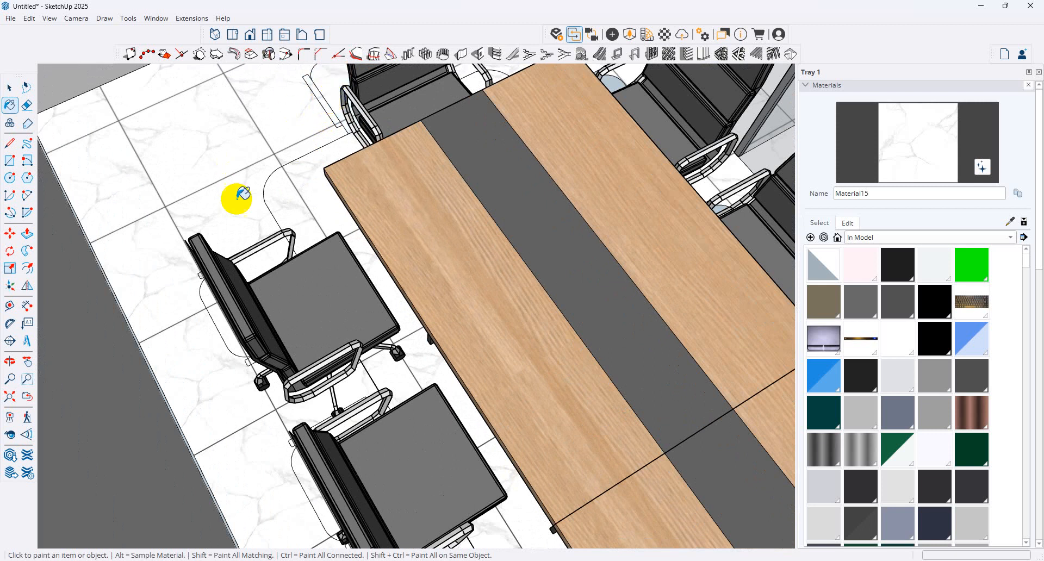
scroll(261, 198, down, 4)
middle_drag(424, 146, 401, 117)
scroll(467, 108, up, 3)
scroll(414, 166, down, 5)
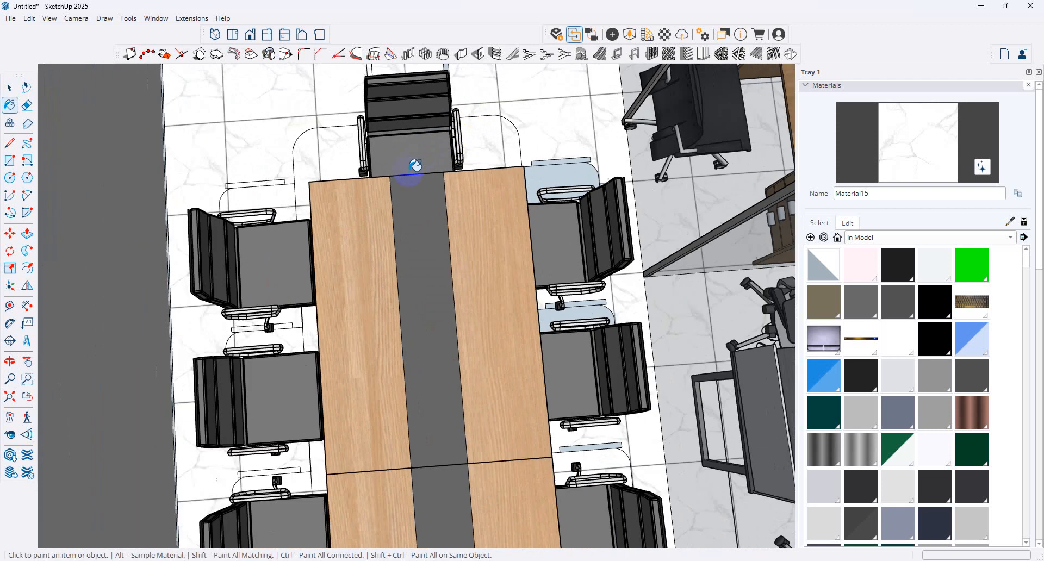
scroll(446, 106, up, 3)
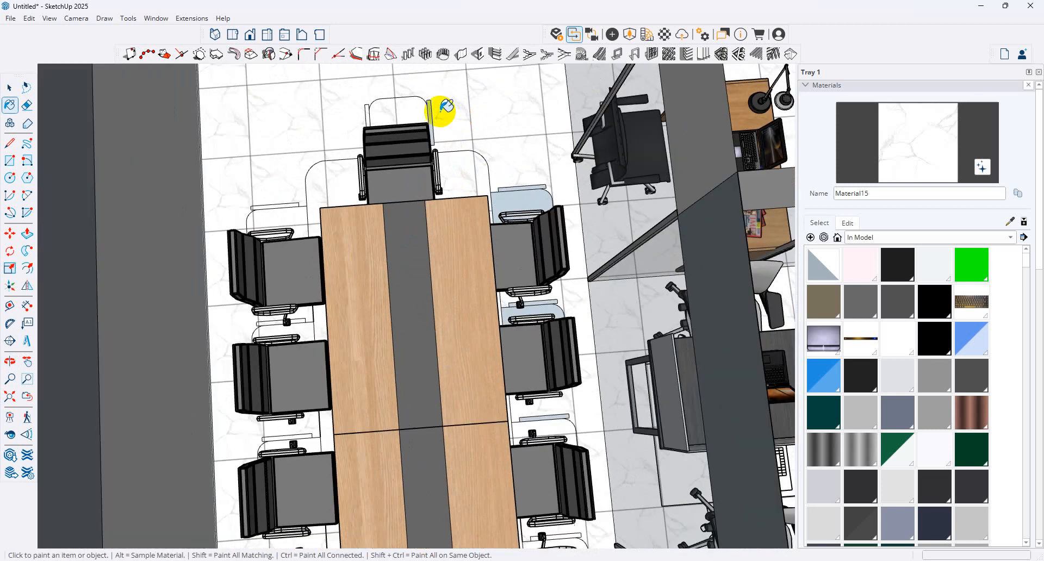
Paint the floor patches beneath the two far chairs on the meeting table's right side with white marble.
click(525, 191)
scroll(425, 203, down, 3)
scroll(544, 290, down, 2)
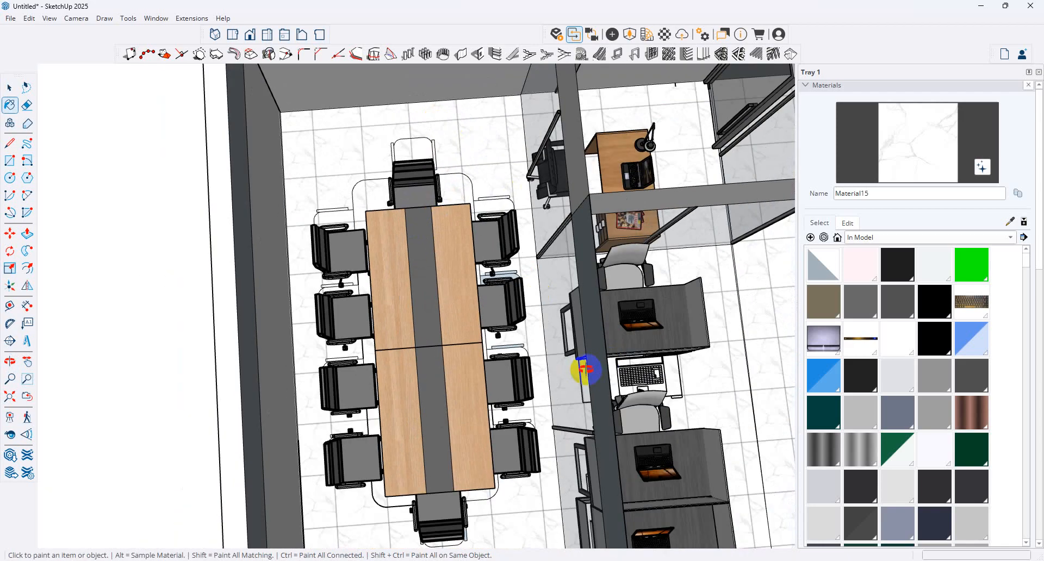
middle_drag(586, 371, 444, 271)
scroll(500, 362, up, 3)
scroll(508, 359, up, 1)
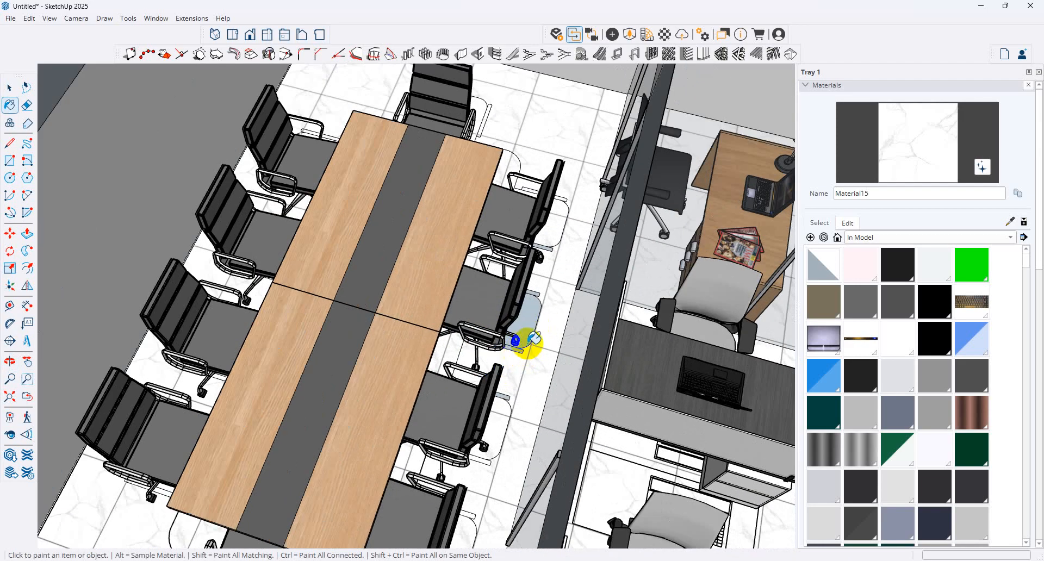
click(530, 341)
Paint the remaining narrow floor strips beside the right-hand chairs and the front head chair with white marble.
scroll(518, 354, up, 3)
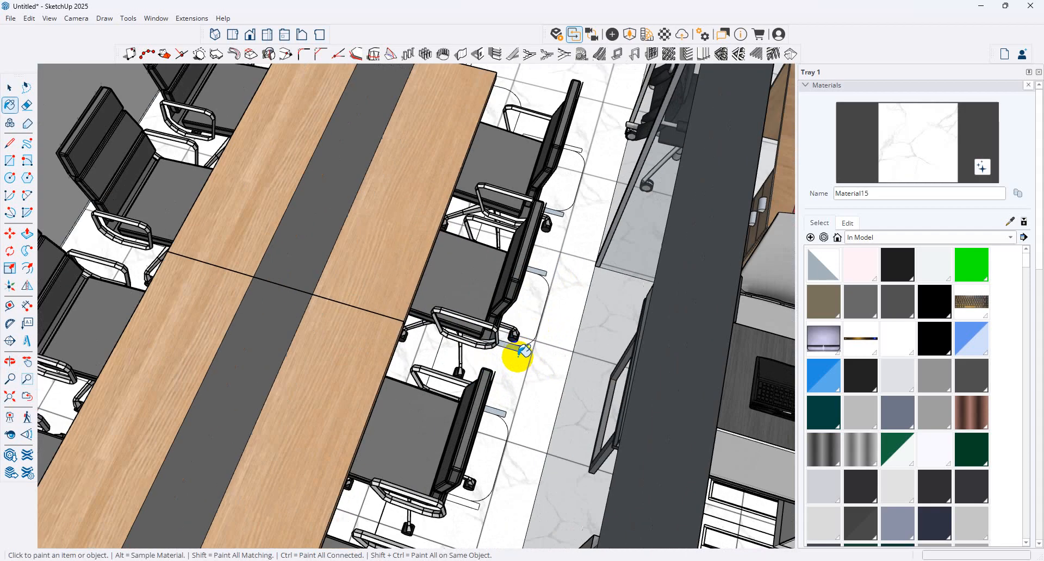
click(551, 253)
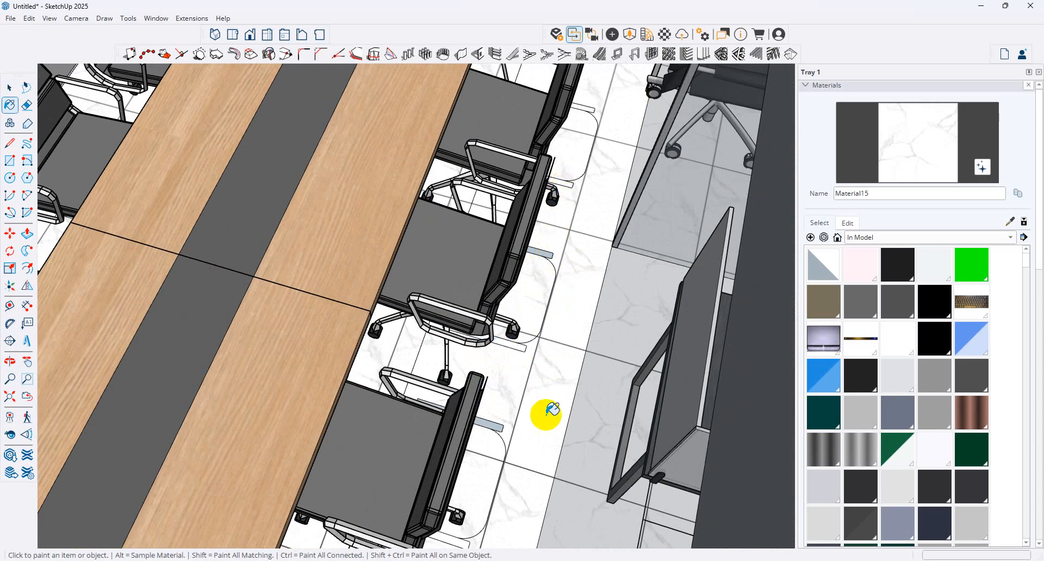
click(551, 253)
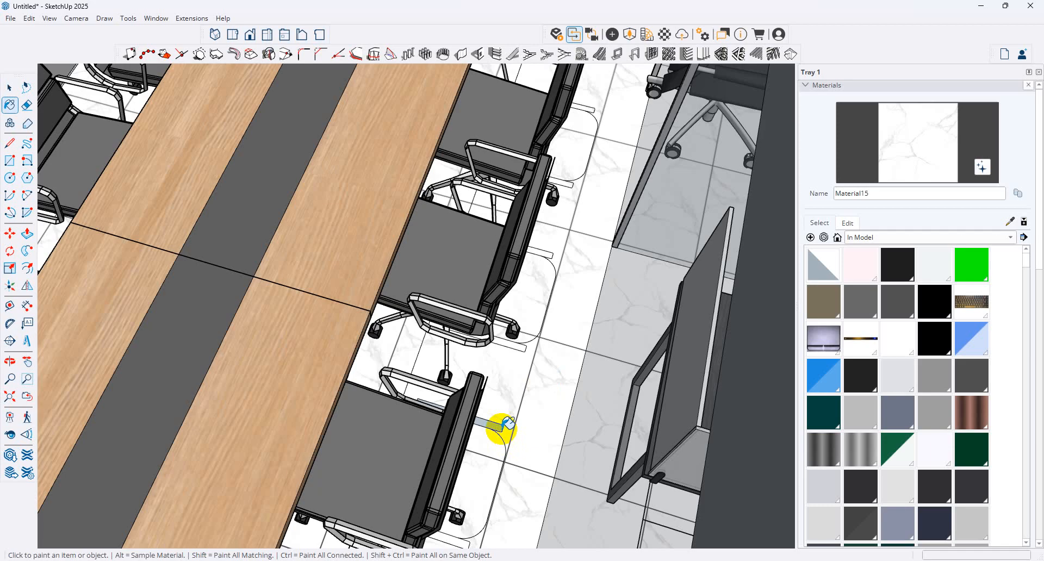
scroll(503, 416, down, 8)
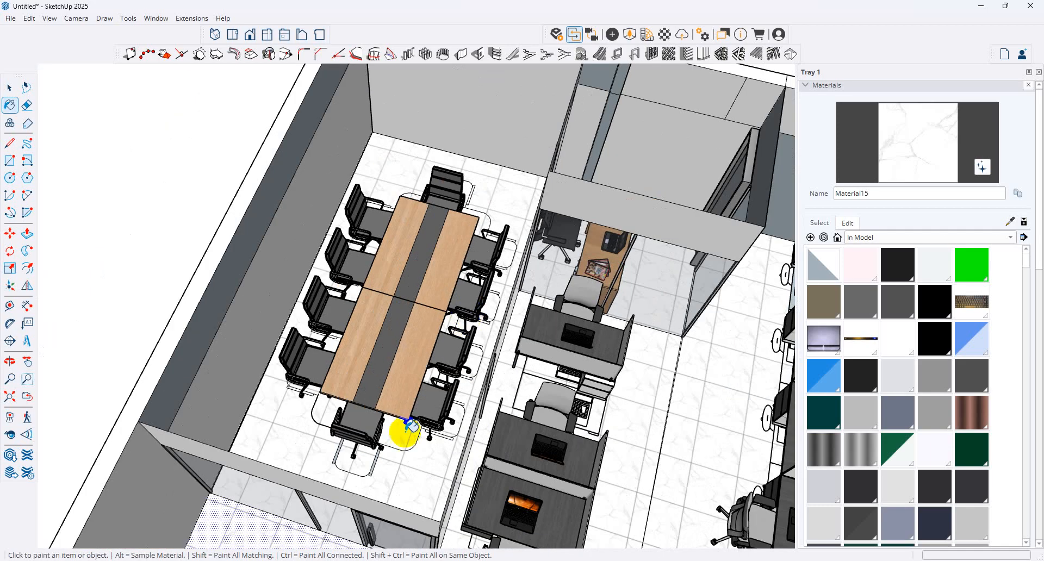
scroll(353, 499, up, 3)
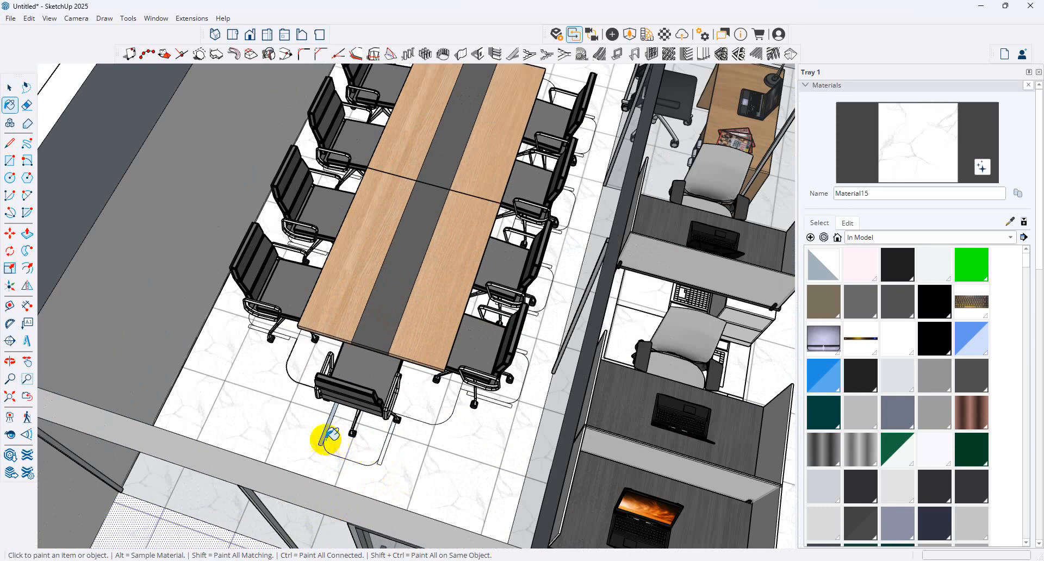
scroll(321, 438, down, 6)
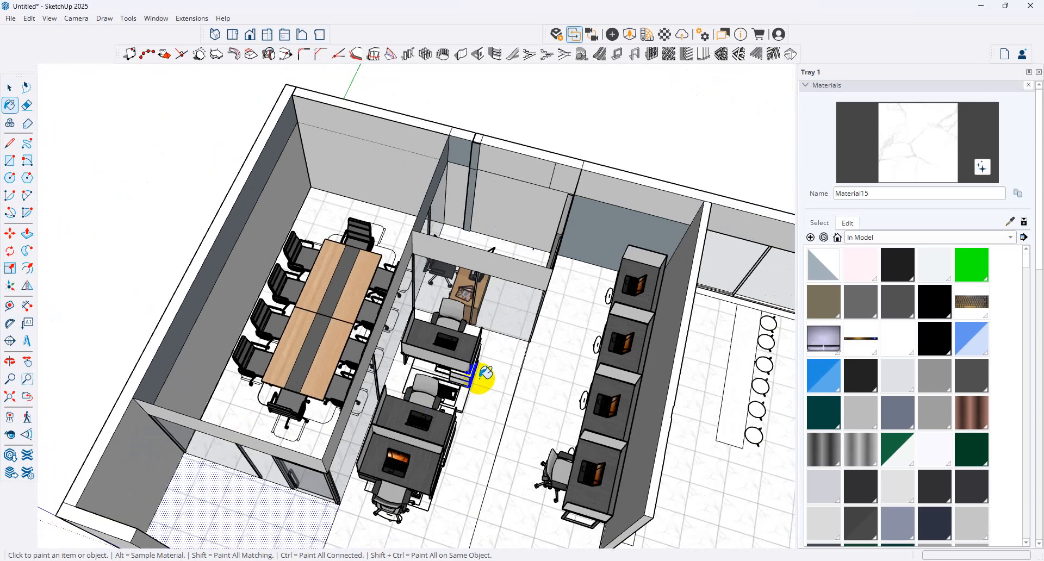
Import the double glass door model from the Downloads folder and place it in the main entrance opening.
scroll(429, 333, down, 2)
middle_drag(430, 333, 3, 24)
click(11, 24)
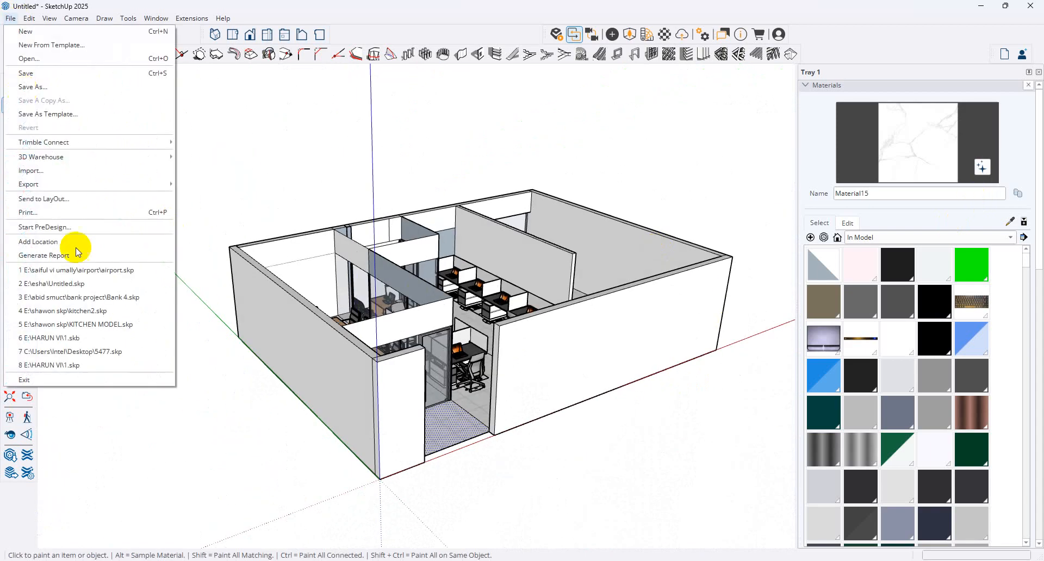
click(28, 168)
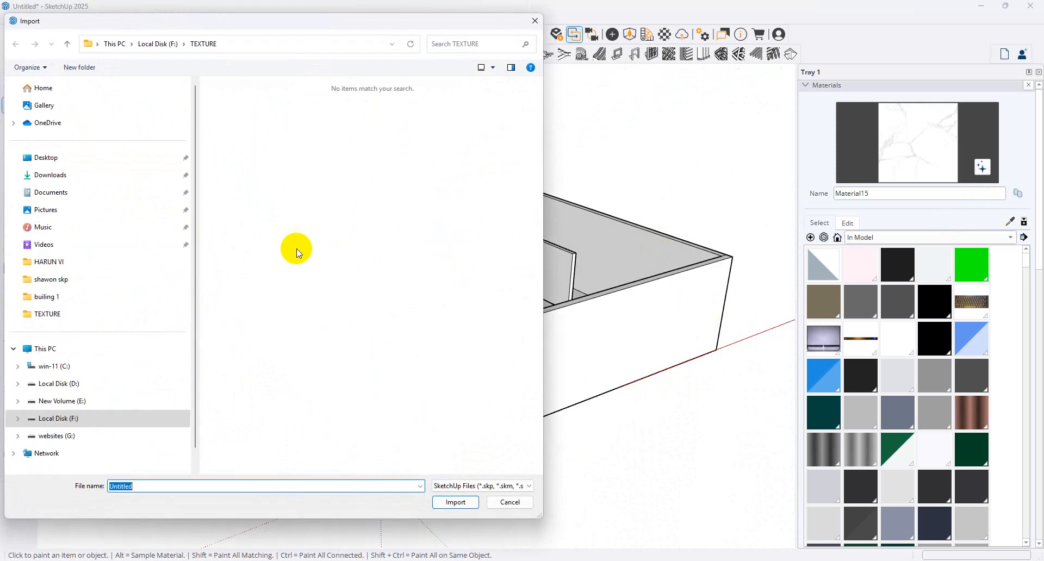
click(63, 175)
double_click(233, 145)
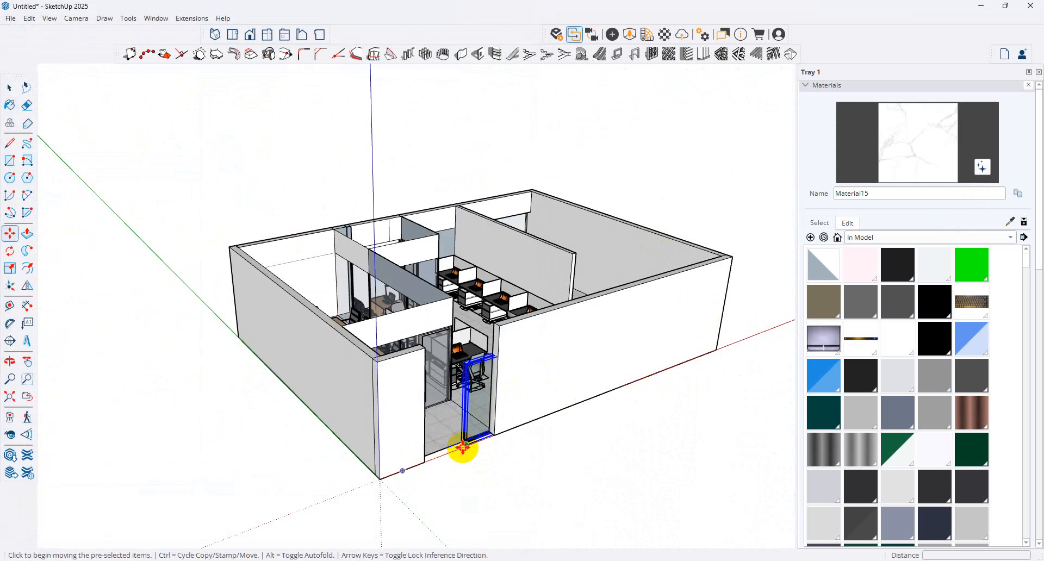
click(427, 459)
Split the entrance's side wall face level with the top of the glass door using a line about 8" long.
middle_drag(522, 421, 228, 404)
click(10, 143)
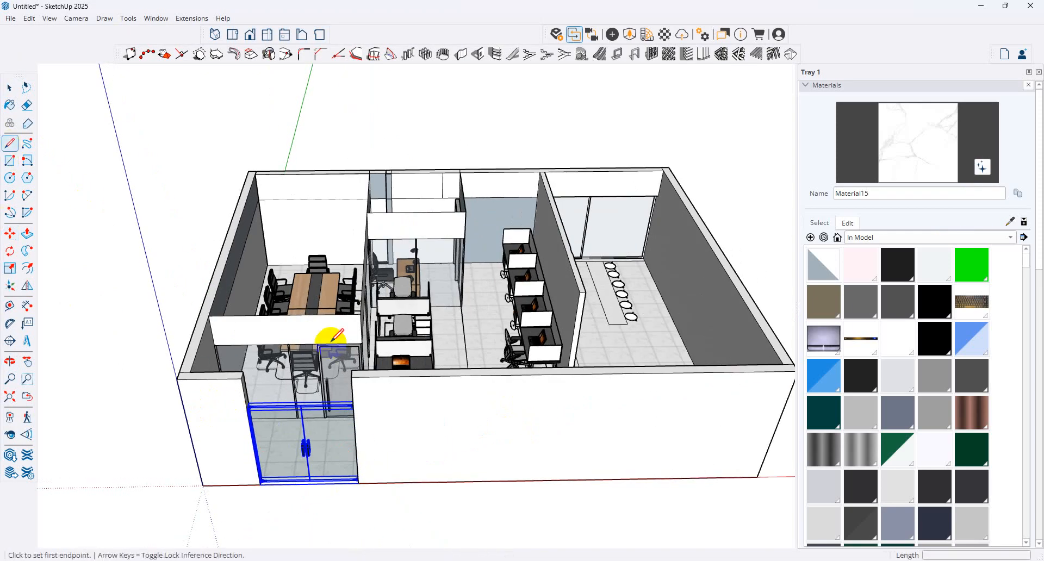
middle_drag(334, 333, 93, 388)
scroll(117, 381, up, 3)
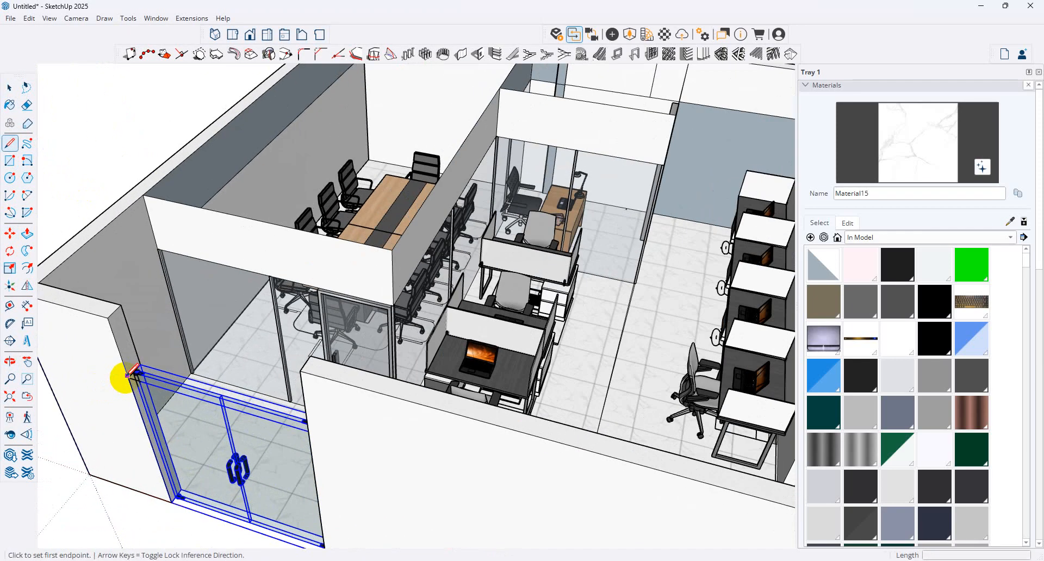
click(128, 379)
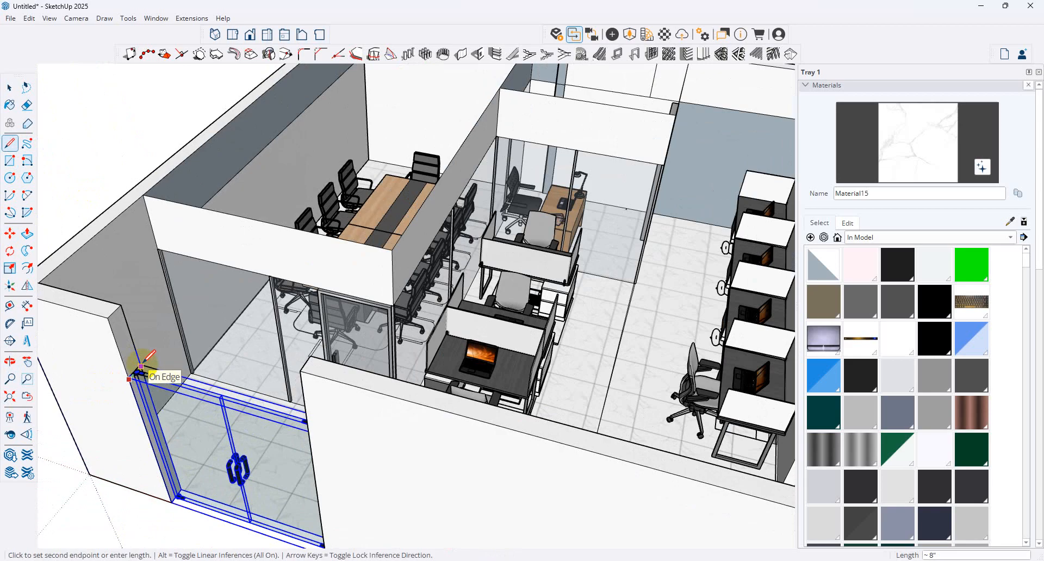
key(Escape)
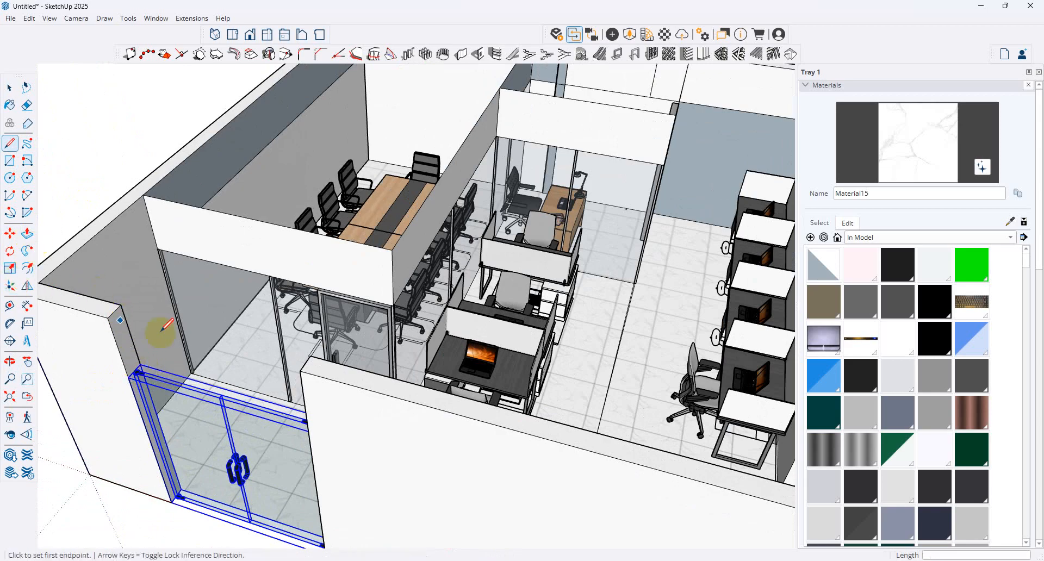
click(122, 305)
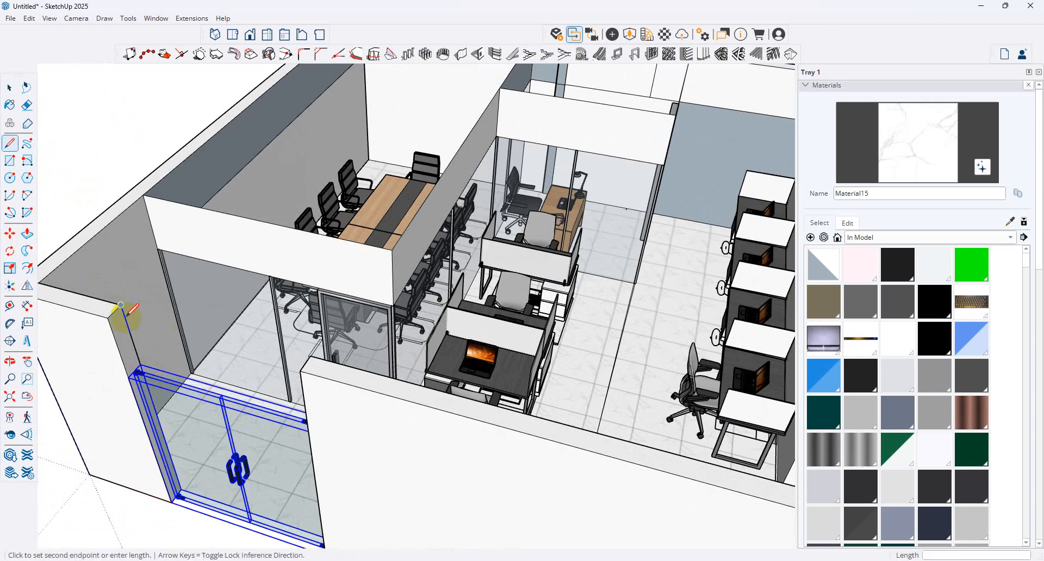
click(135, 374)
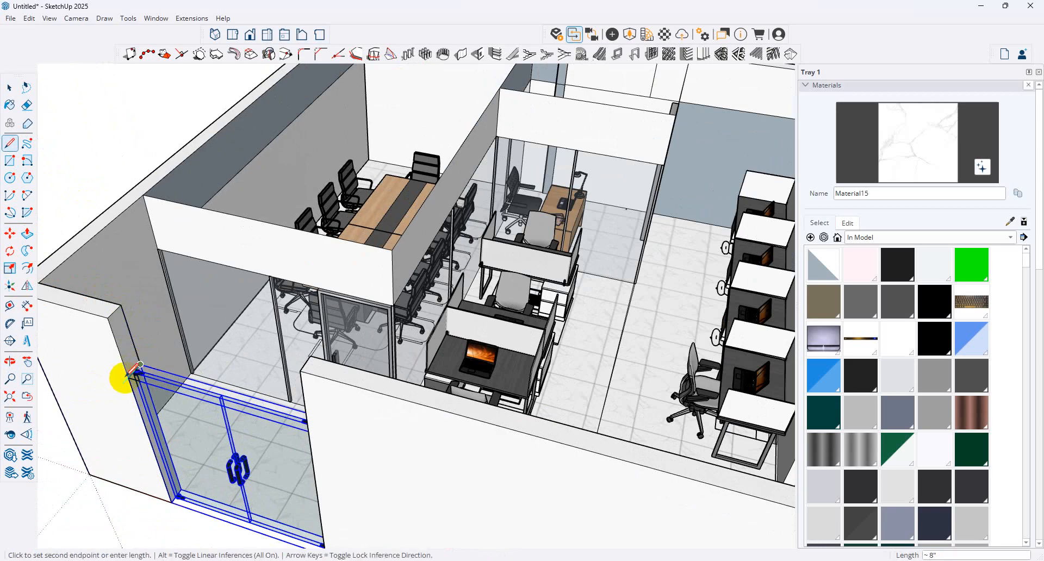
Extrude the upper wall face about 6' 7" across the entrance to close the wall above the glass door.
click(27, 234)
click(121, 362)
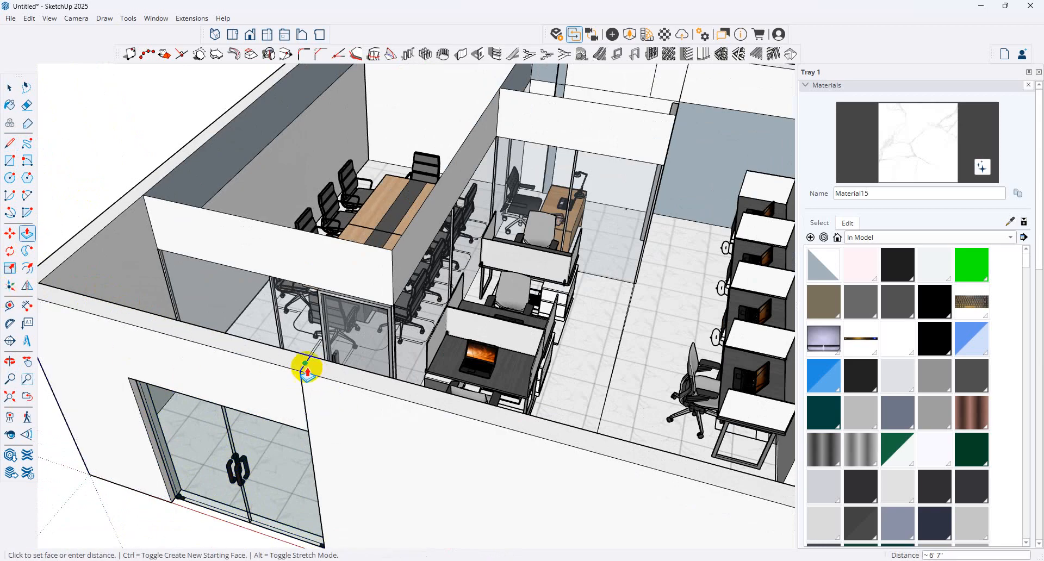
click(307, 371)
Draw a rectangle about 1' 7" by 9' 10" over the bar counter's footprint behind the row of round stools.
middle_drag(235, 366, 610, 486)
scroll(513, 357, down, 3)
middle_drag(745, 321, 304, 359)
scroll(522, 431, up, 6)
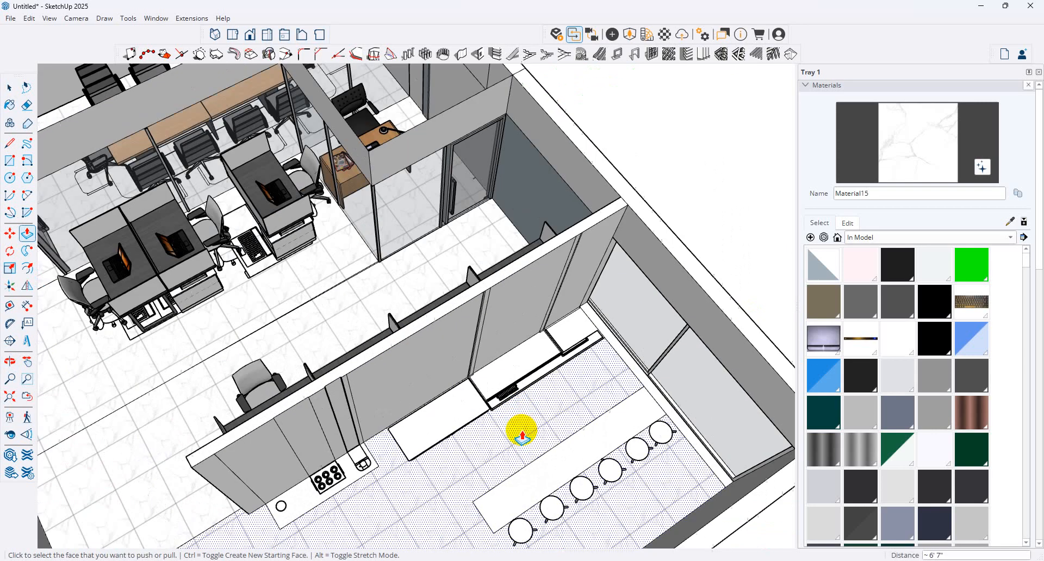
scroll(522, 431, up, 2)
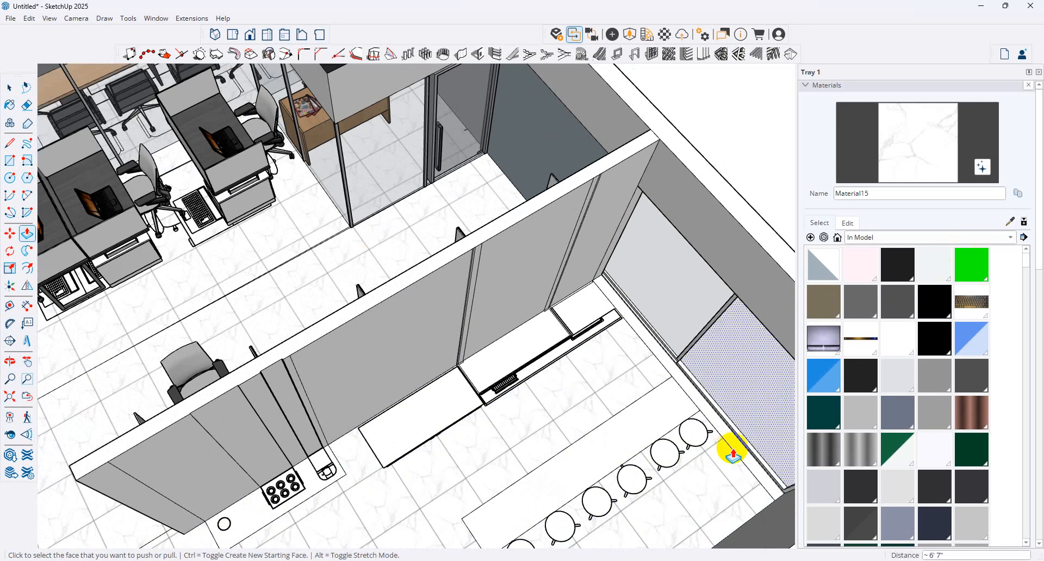
click(10, 161)
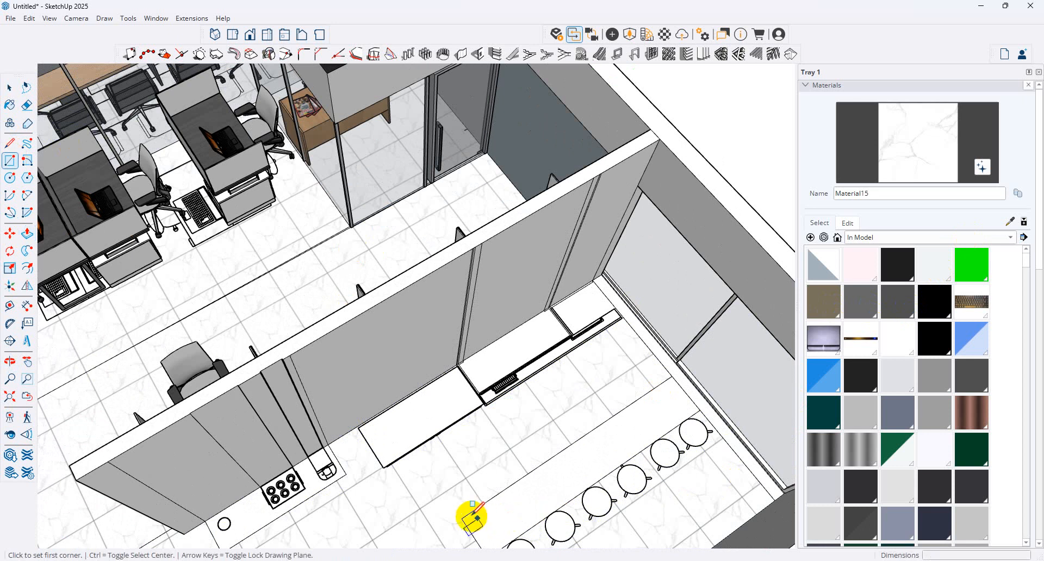
click(462, 518)
click(701, 409)
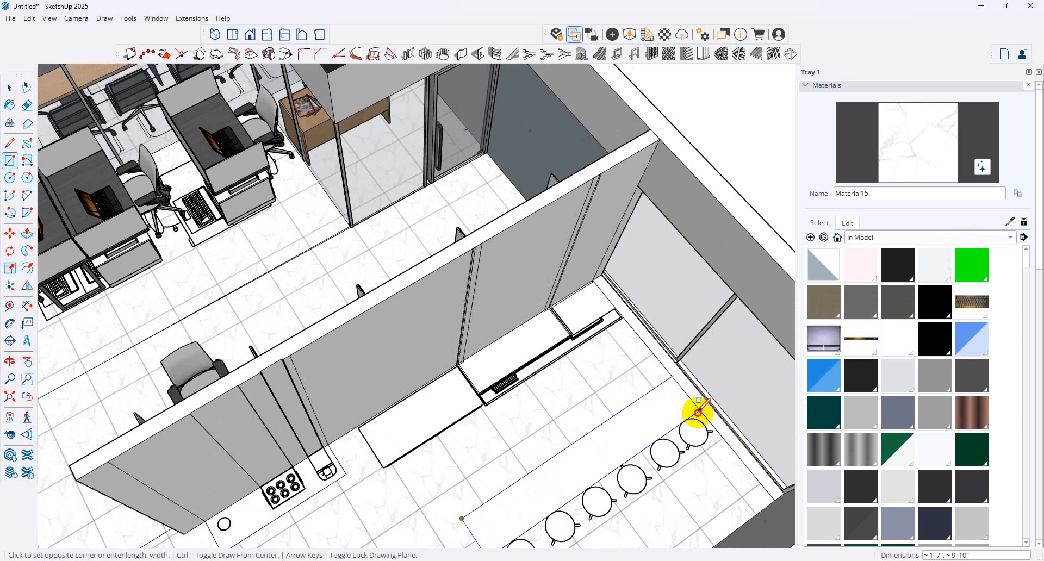
click(607, 449)
Extrude the bar counter rectangle 2.5' upward.
click(26, 233)
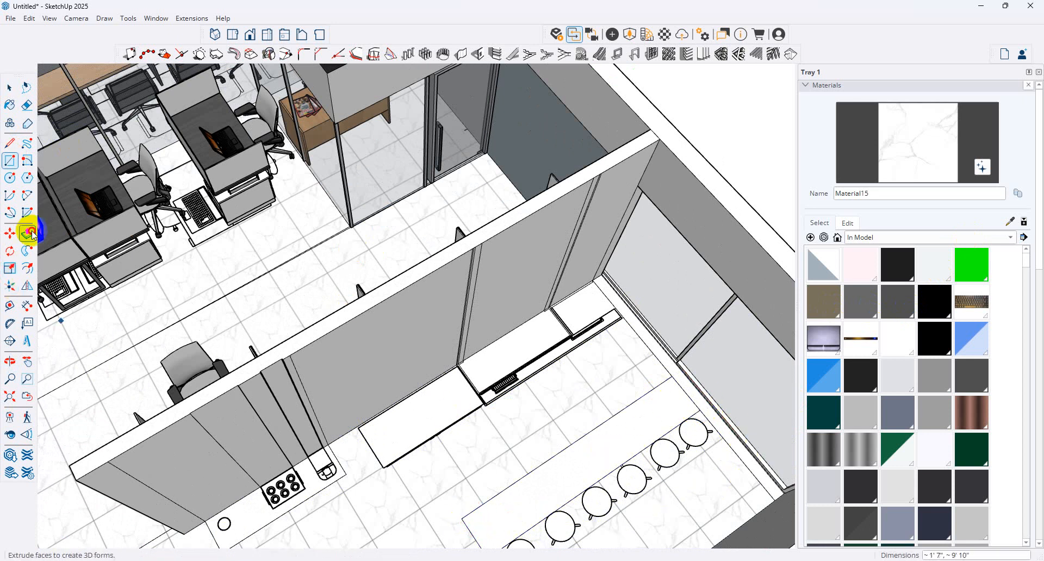
click(595, 459)
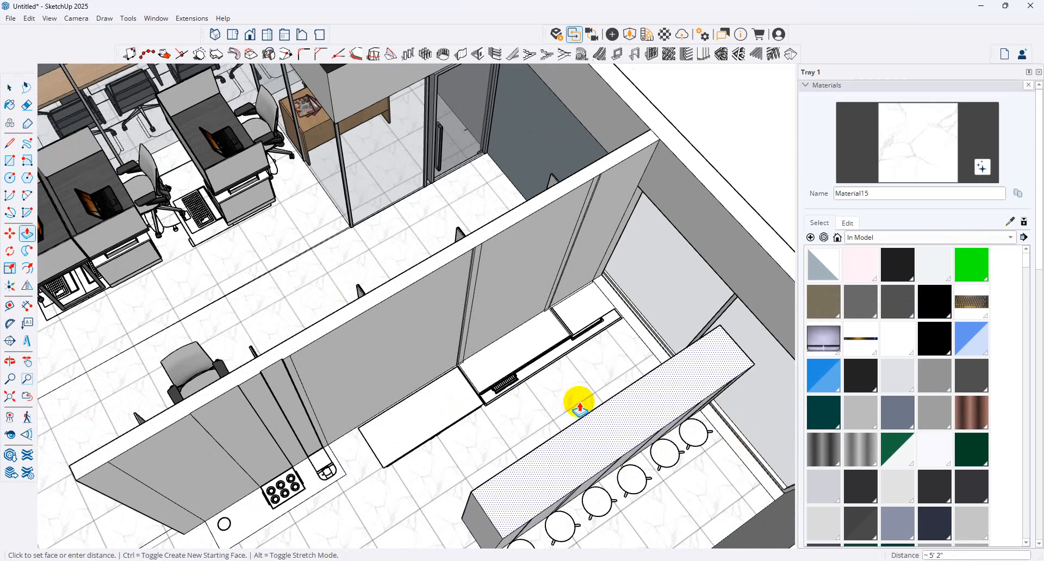
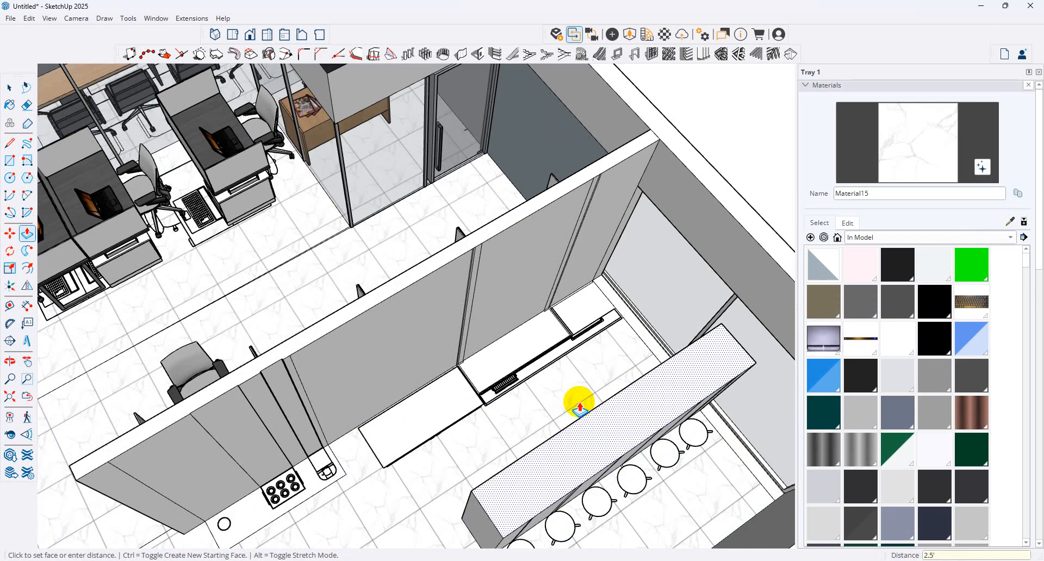
click(580, 408)
Extrude the bar counter's upper face another 5" from a new starting face to form the countertop slab.
mouse_move(508, 385)
middle_down()
mouse_move(564, 426)
mouse_move(504, 451)
middle_up()
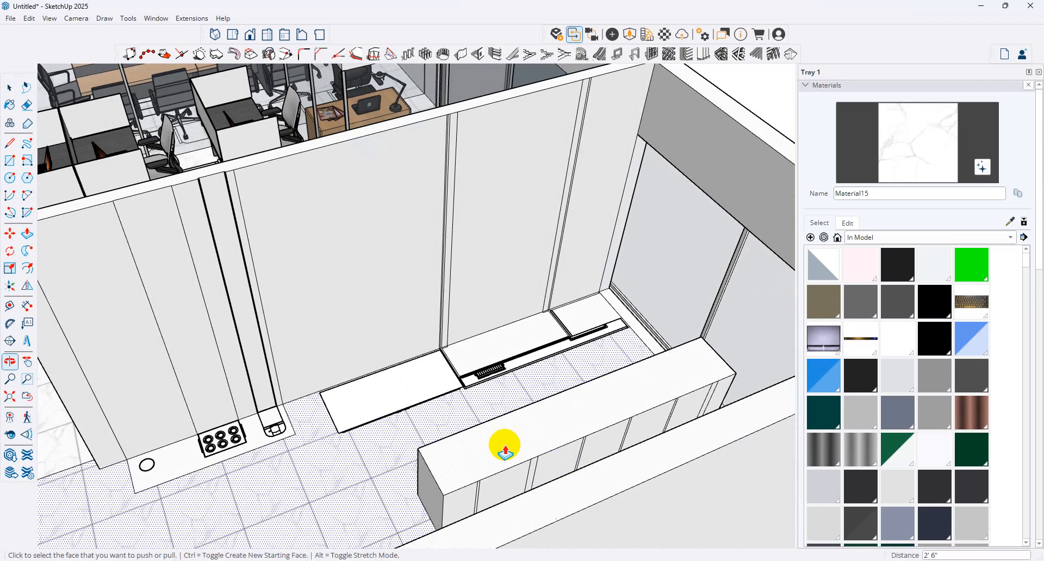
scroll(418, 506, up, 3)
click(466, 475)
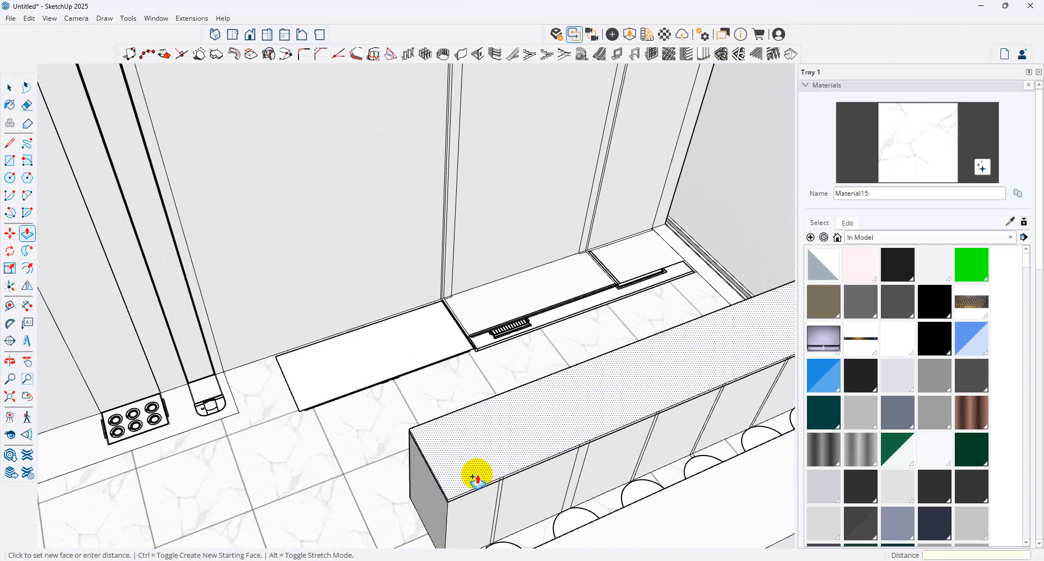
key(Return)
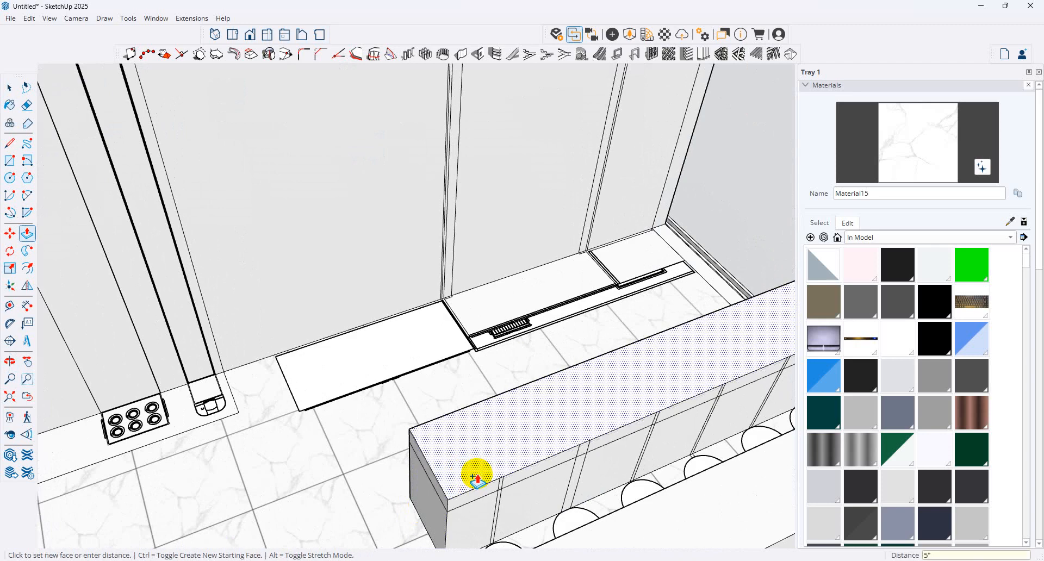
click(450, 526)
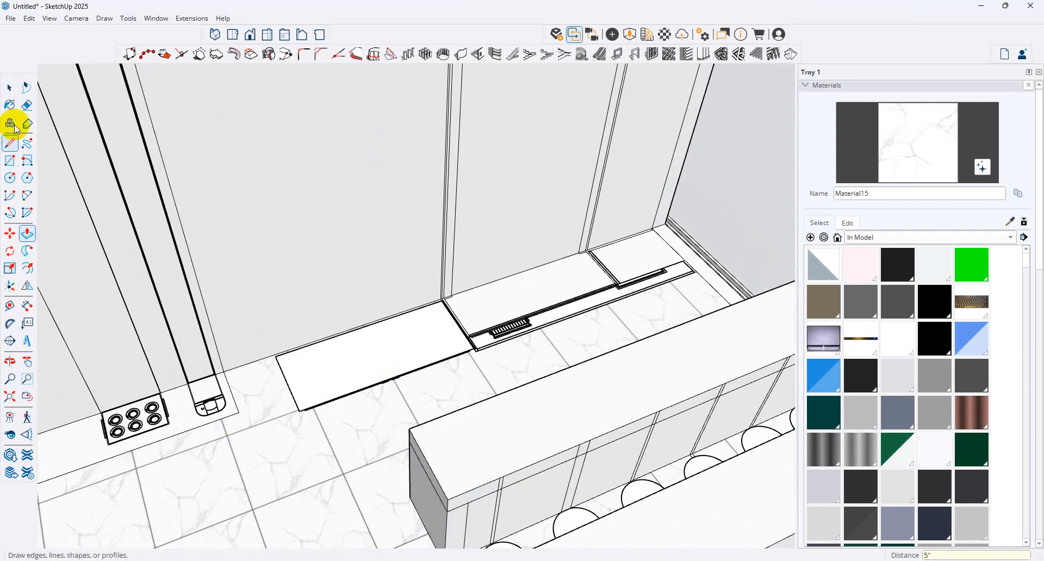
click(26, 105)
drag(492, 521, 692, 457)
drag(726, 424, 729, 422)
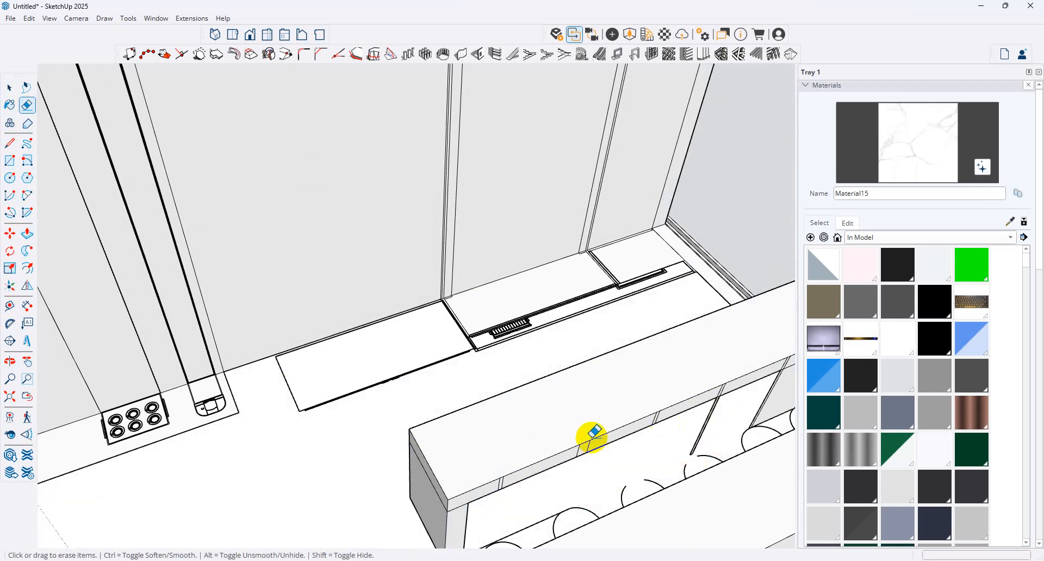
Delete the front faces and leftover divider pieces beneath the countertop to open the bar counter's stool side.
click(9, 88)
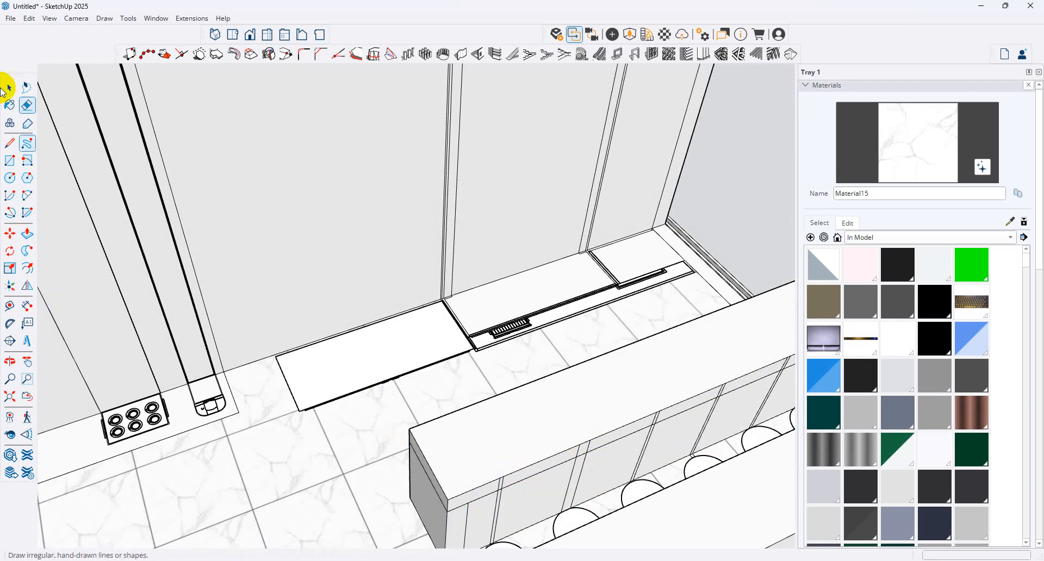
click(479, 522)
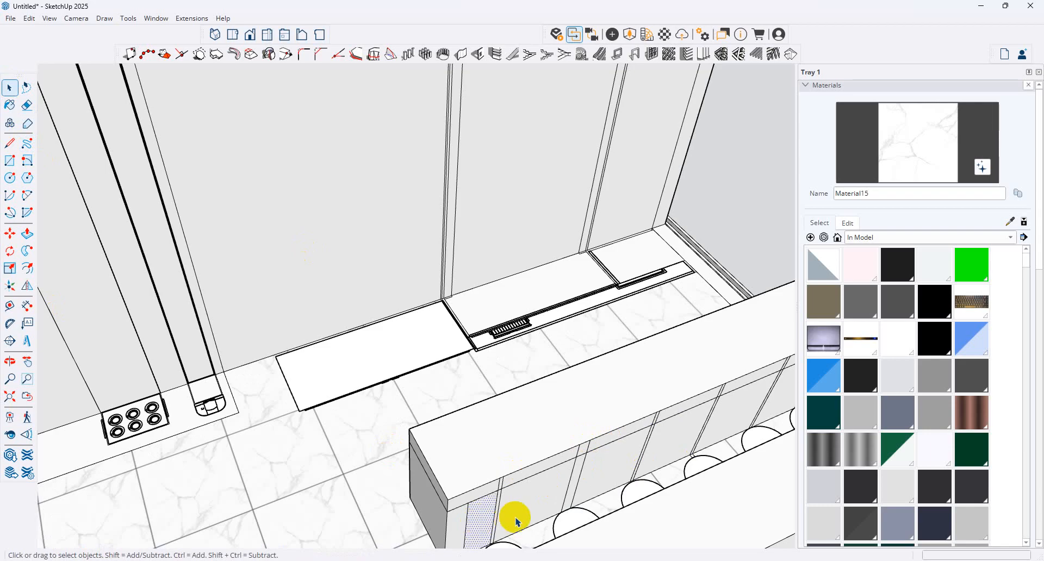
key(Delete)
click(503, 513)
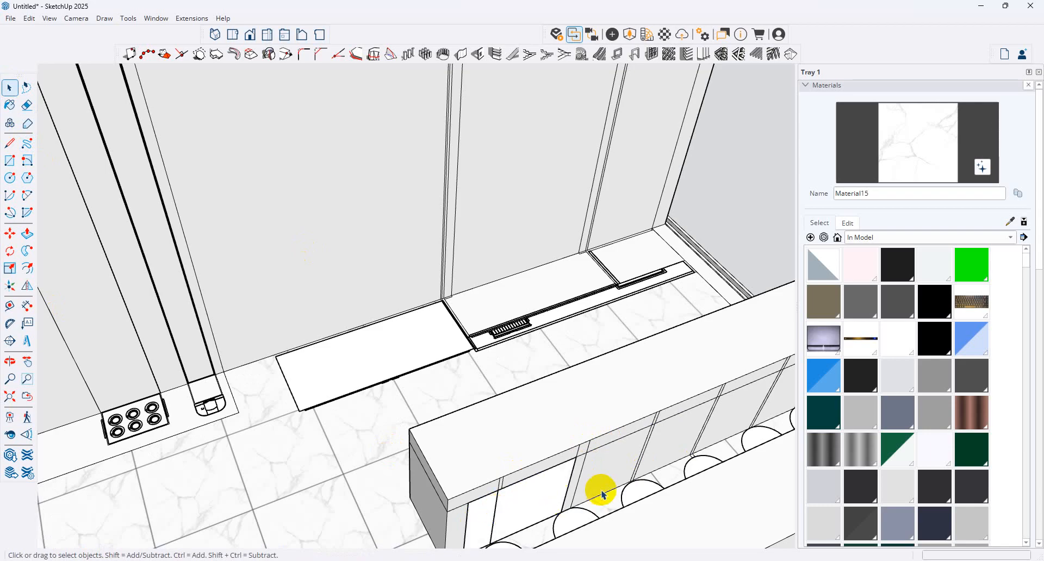
key(Delete)
click(590, 484)
key(Delete)
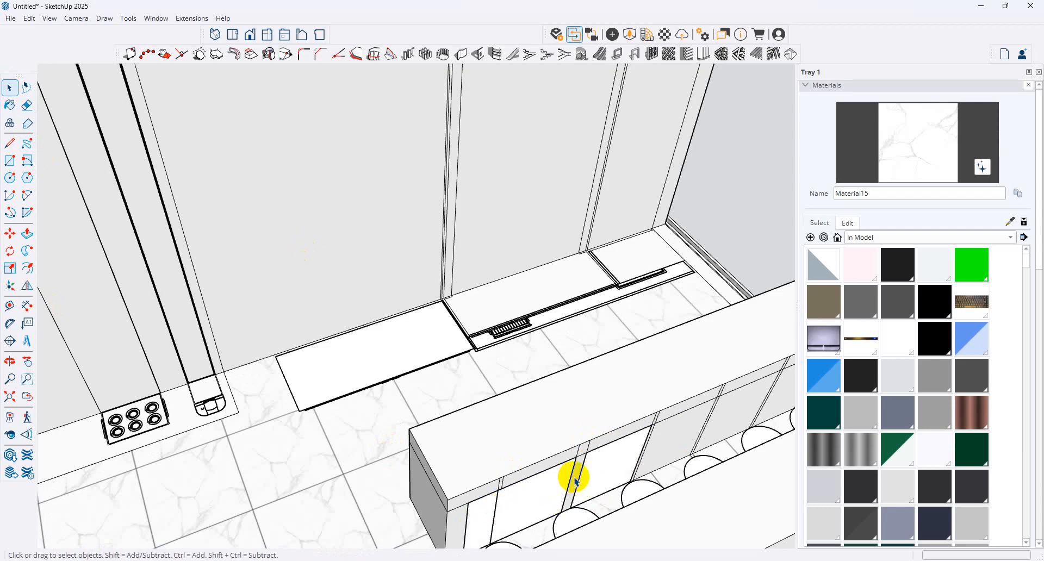
click(665, 449)
key(Delete)
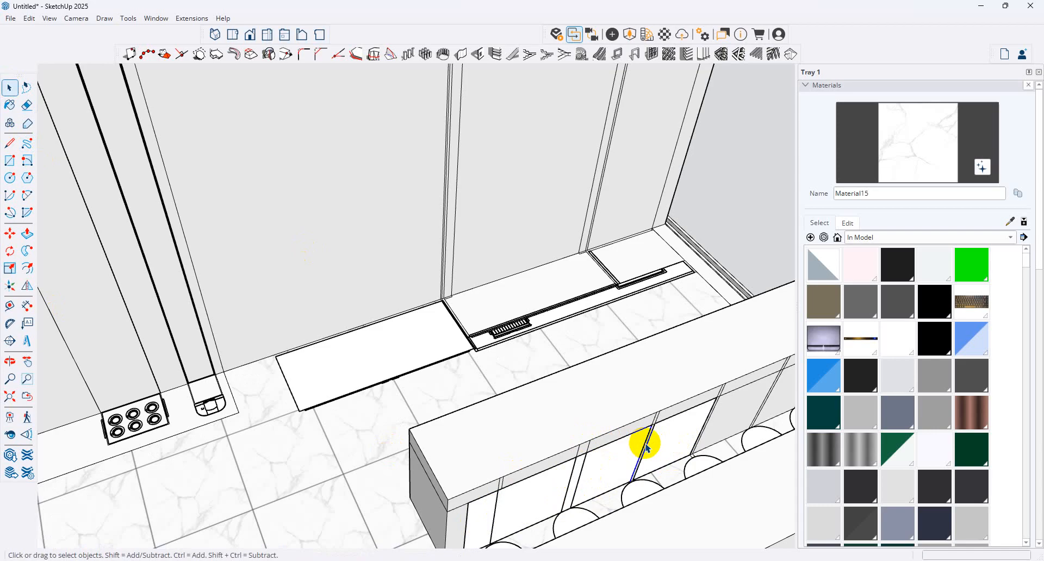
click(735, 416)
key(Delete)
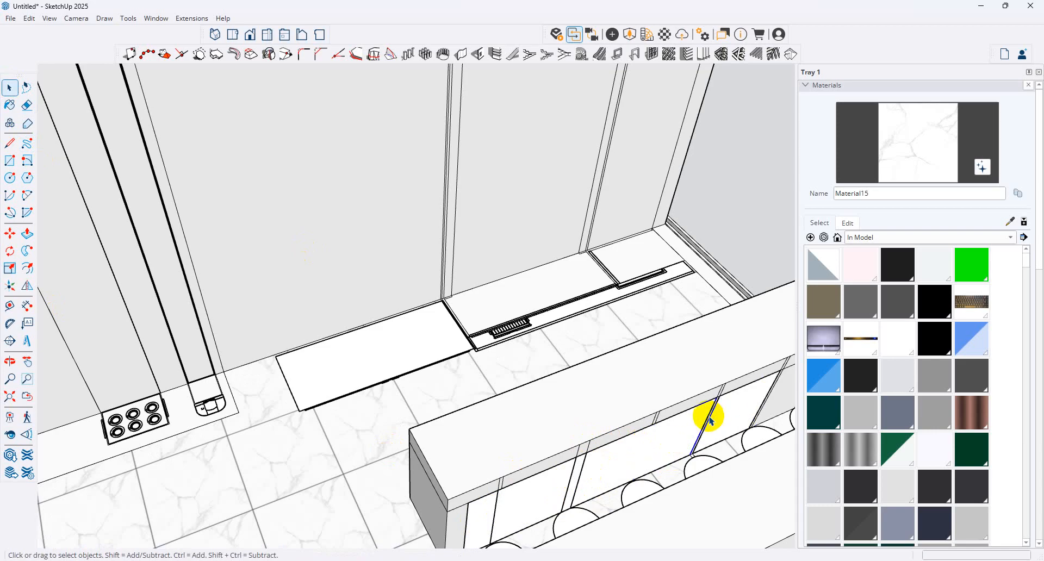
scroll(492, 455, down, 2)
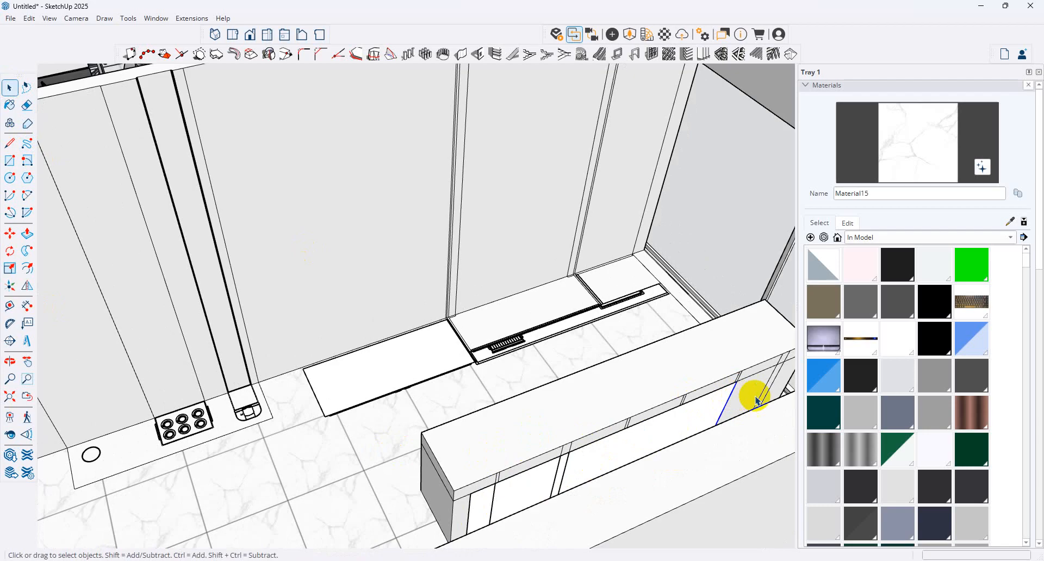
key(Delete)
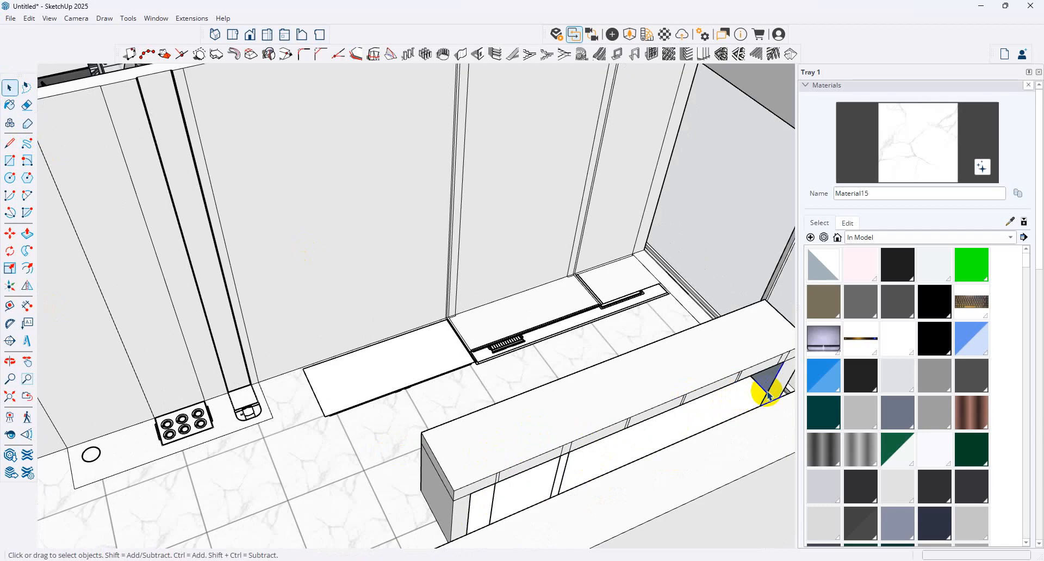
Extend the bar counter's end leg about 8" toward the glazed wall and raise its upper face flush with the countertop.
middle_drag(758, 385, 492, 429)
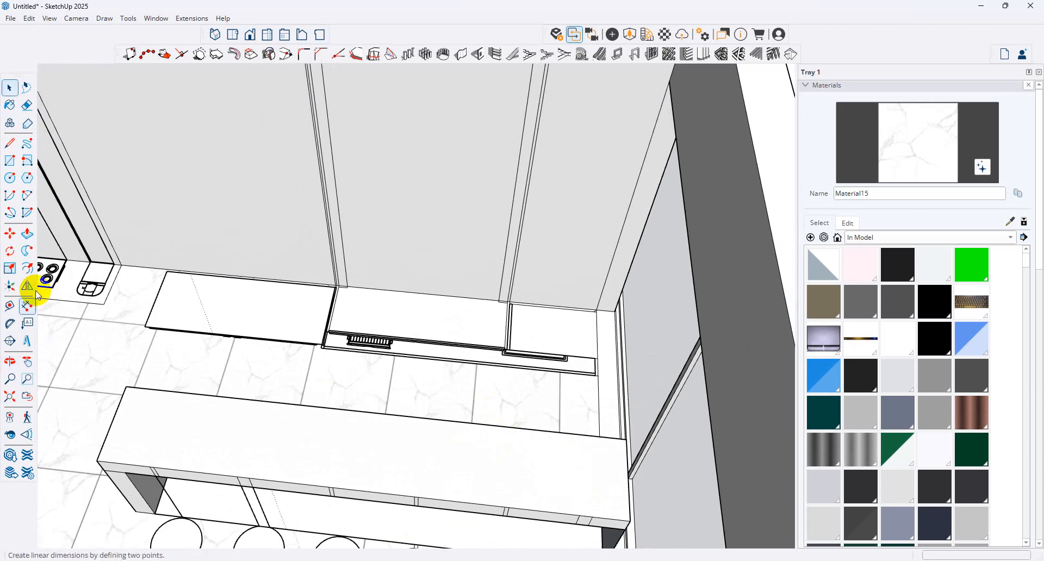
click(26, 234)
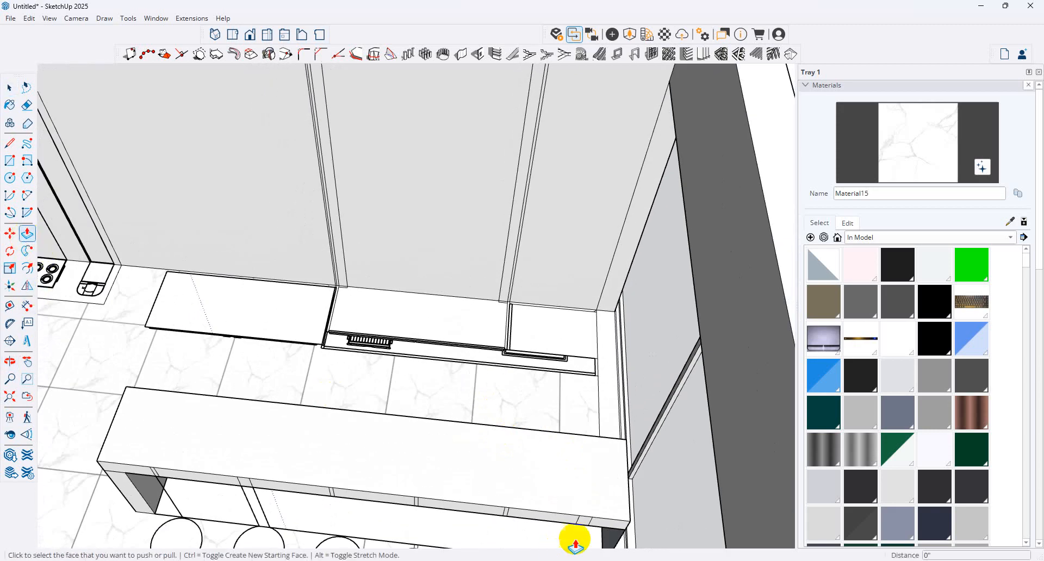
click(618, 540)
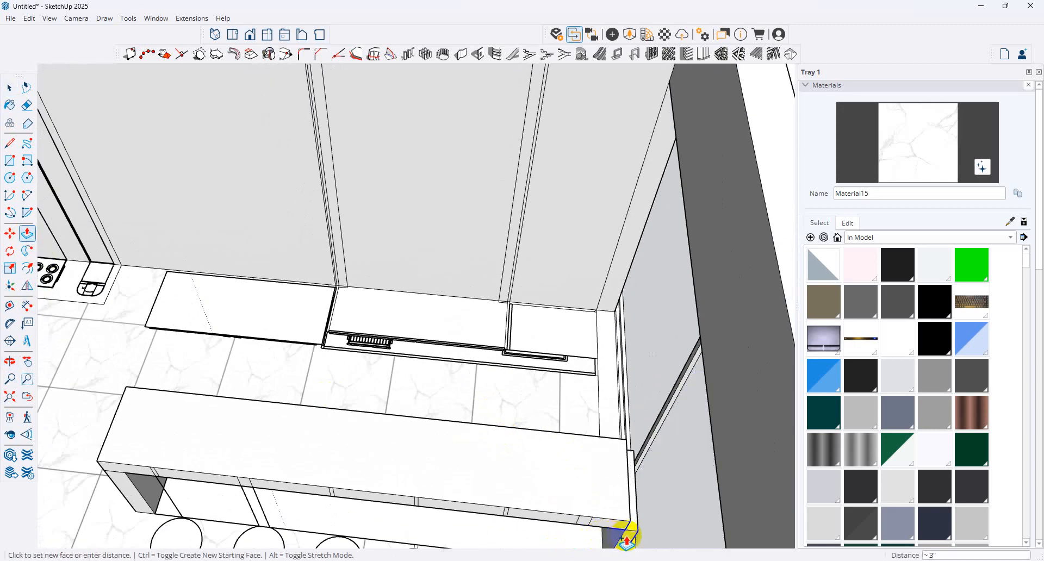
click(673, 461)
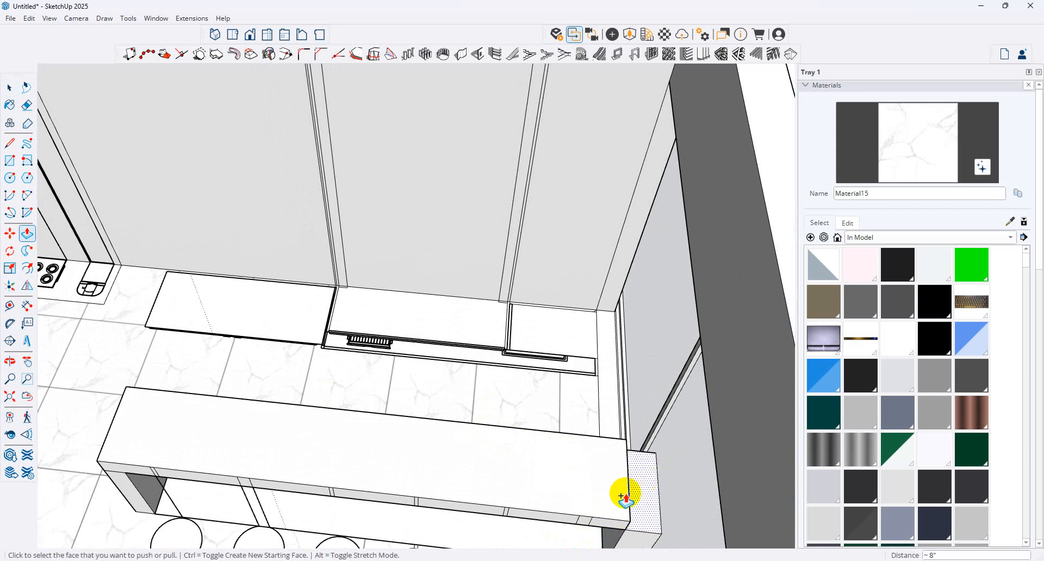
middle_drag(547, 428, 565, 463)
click(655, 492)
middle_drag(401, 466, 536, 478)
click(10, 87)
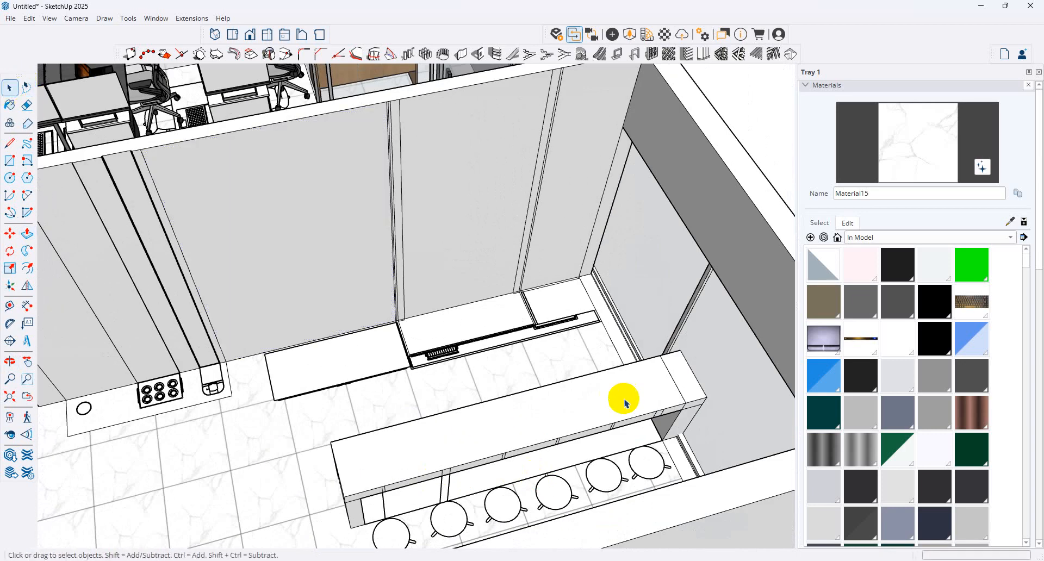
click(526, 437)
mouse_move(508, 378)
middle_down()
mouse_move(438, 426)
mouse_move(447, 429)
middle_up()
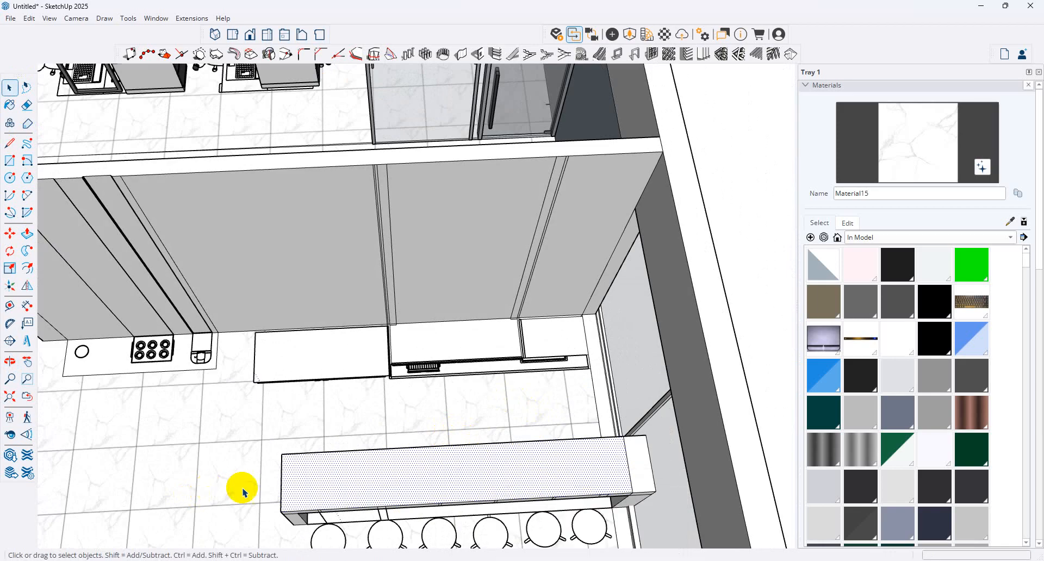
click(324, 446)
click(295, 526)
scroll(299, 534, up, 2)
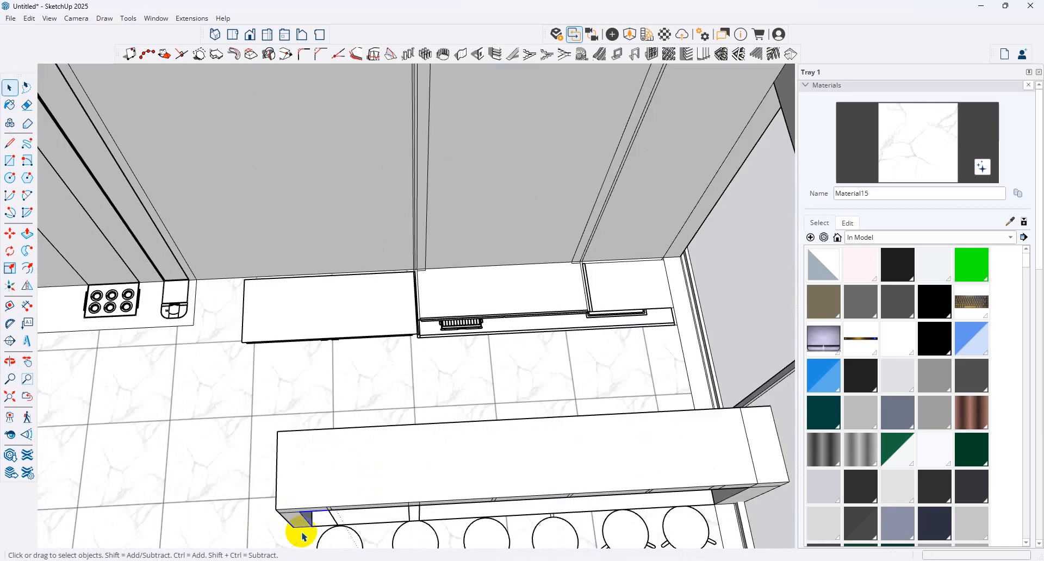
scroll(390, 472, down, 3)
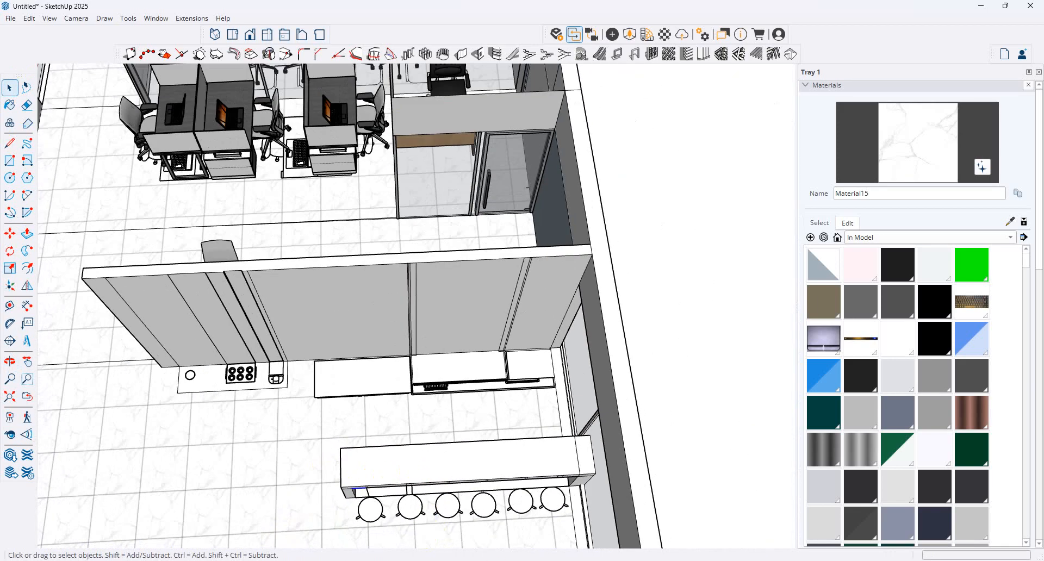
Switch to 3D Warehouse in the browser, search for "chair", and download the light wooden chair with the dark round seat.
key(alt+Tab)
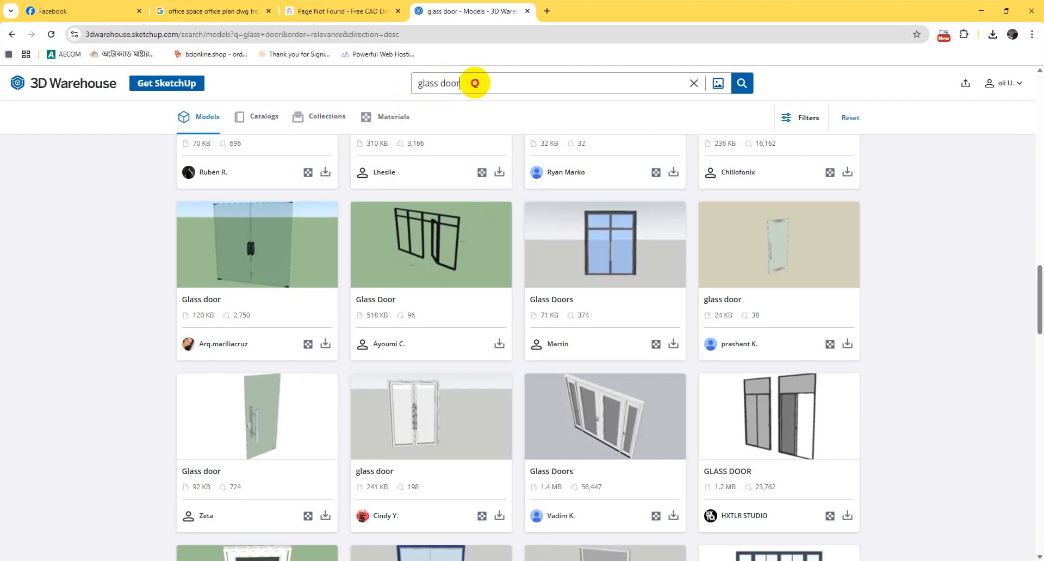
drag(474, 83, 307, 78)
key(Return)
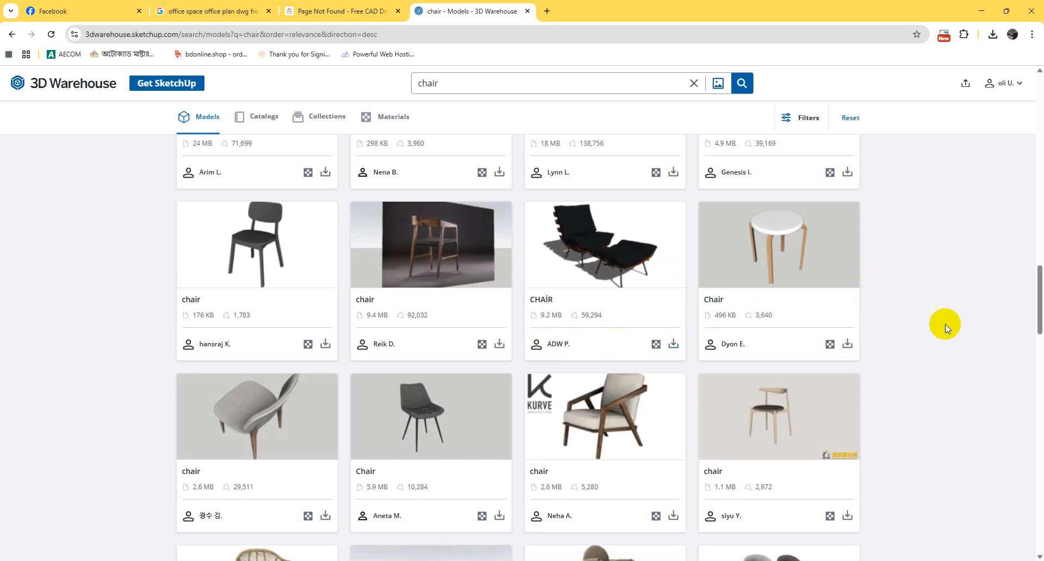
scroll(810, 337, down, 3)
click(849, 354)
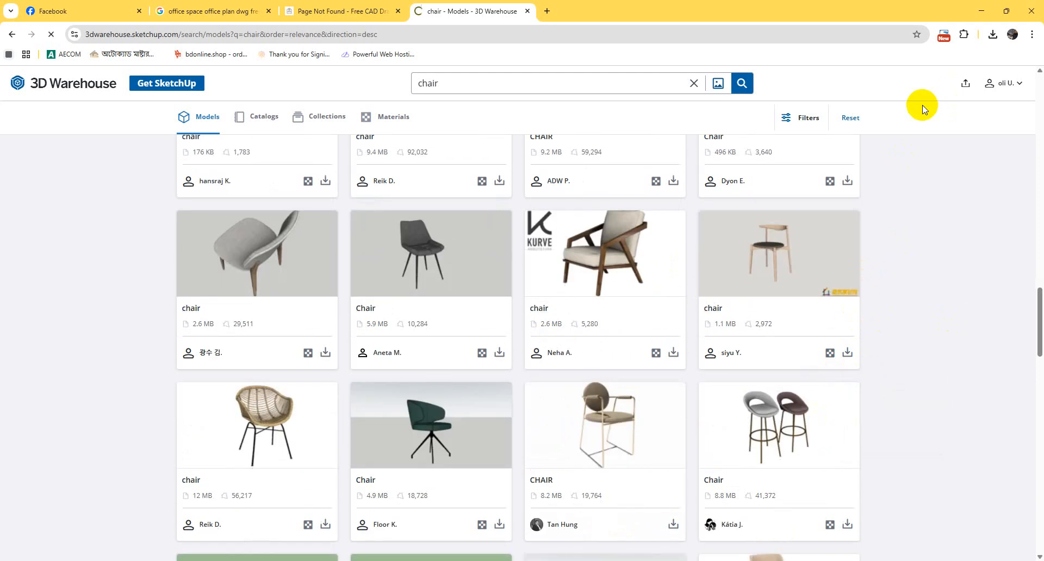
click(982, 11)
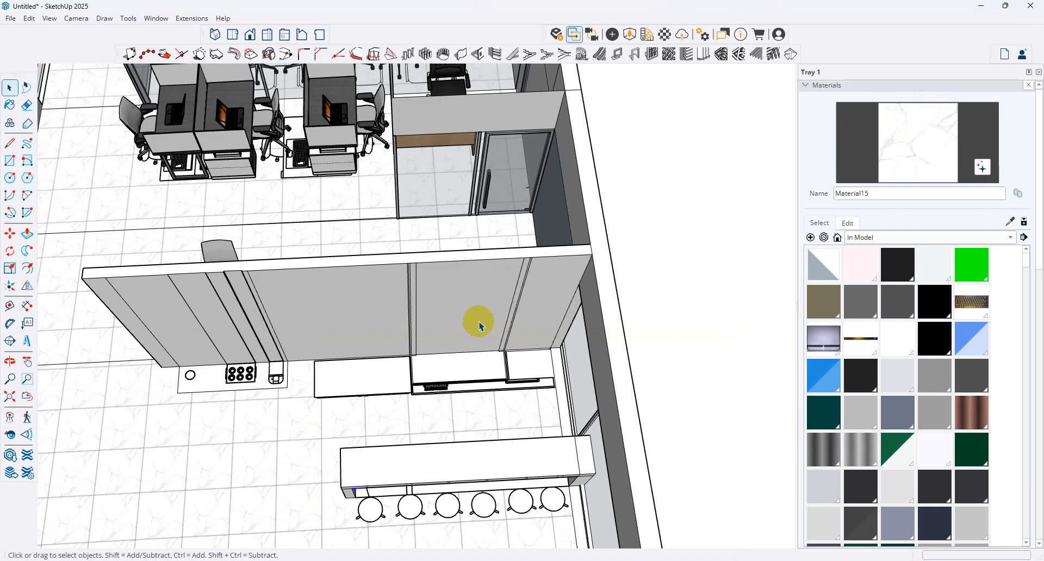
Draw a rectangle about 5' 1" by 1' 4" over the footprint of the kitchen counter holding the six-burner stove.
scroll(408, 293, down, 2)
scroll(222, 431, up, 6)
scroll(305, 314, up, 1)
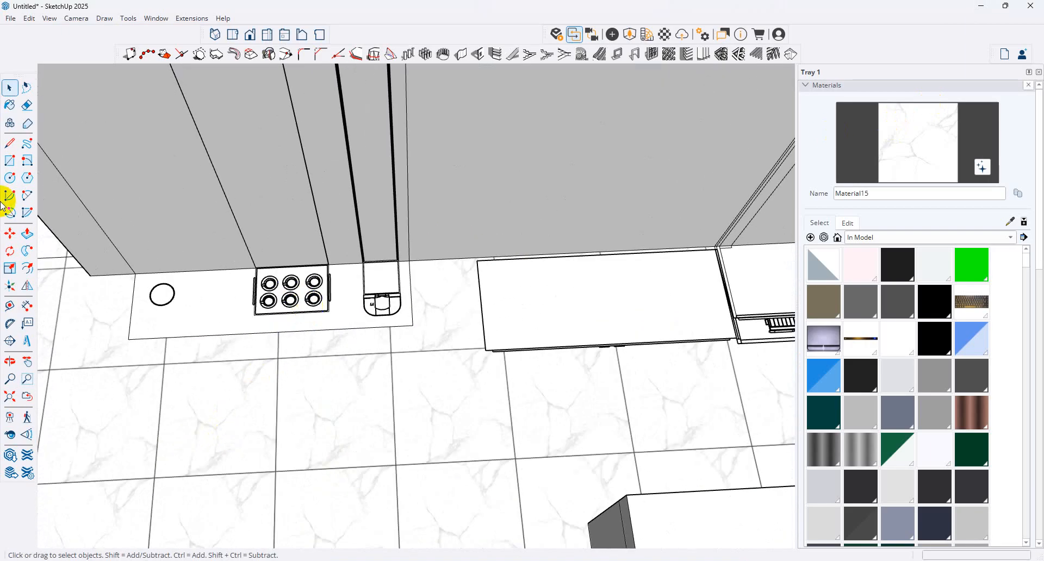
click(10, 161)
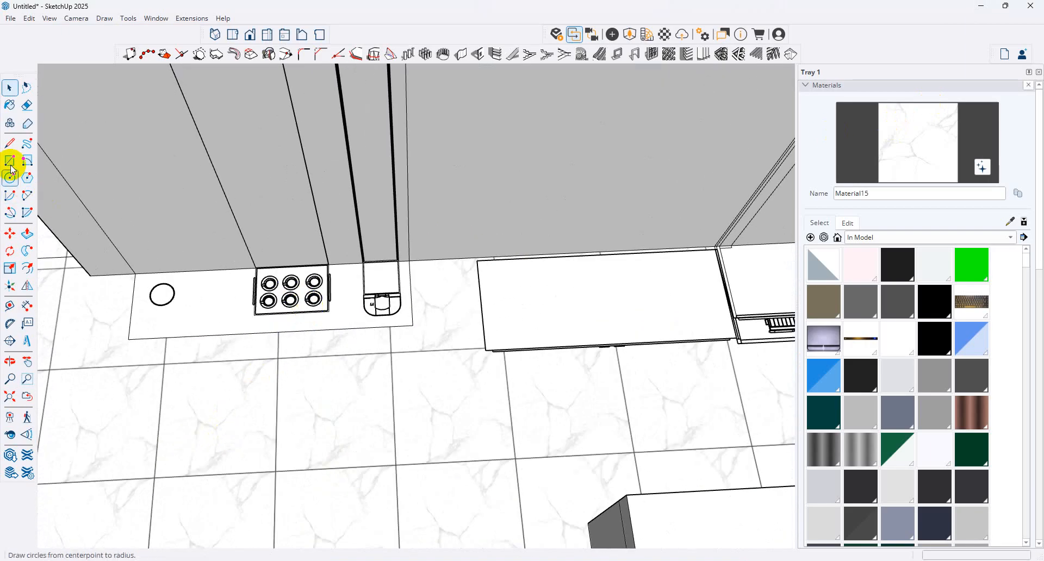
click(136, 273)
click(411, 326)
click(10, 233)
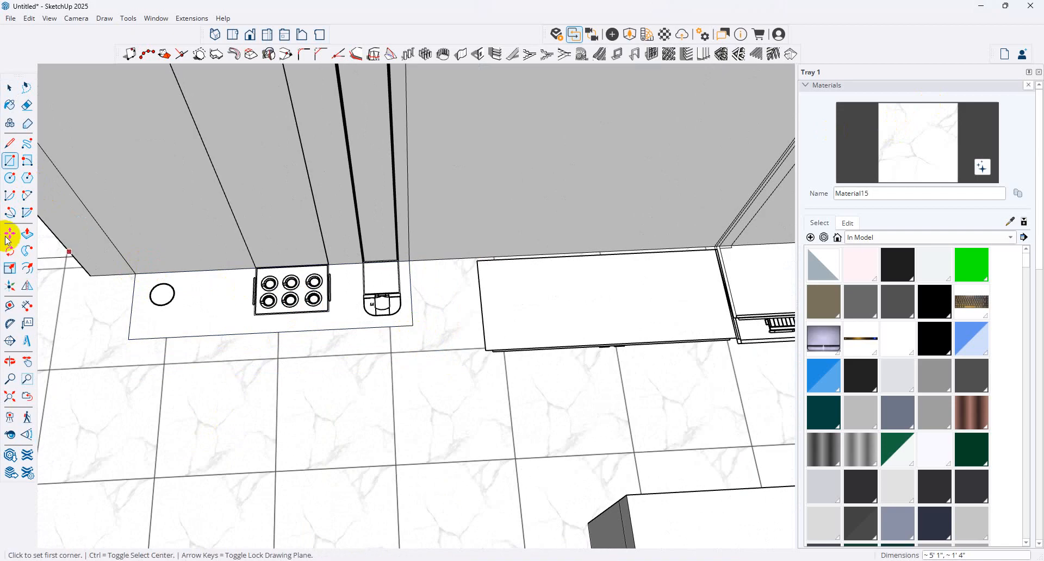
Push/Pull the rectangle around the six-burner stove up 2' 6" to form the counter block.
click(27, 233)
click(243, 313)
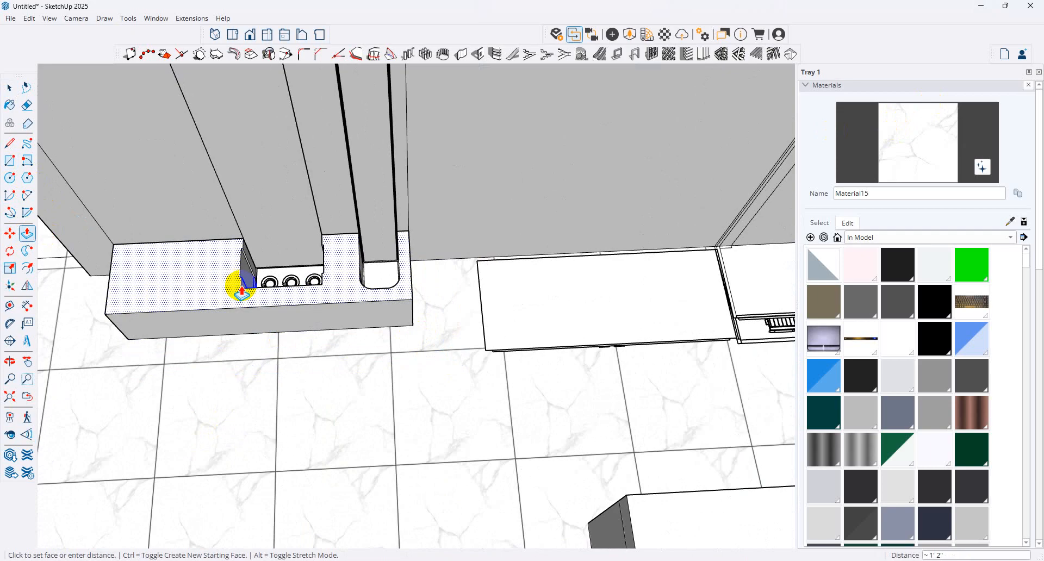
key(Escape)
scroll(299, 294, up, 2)
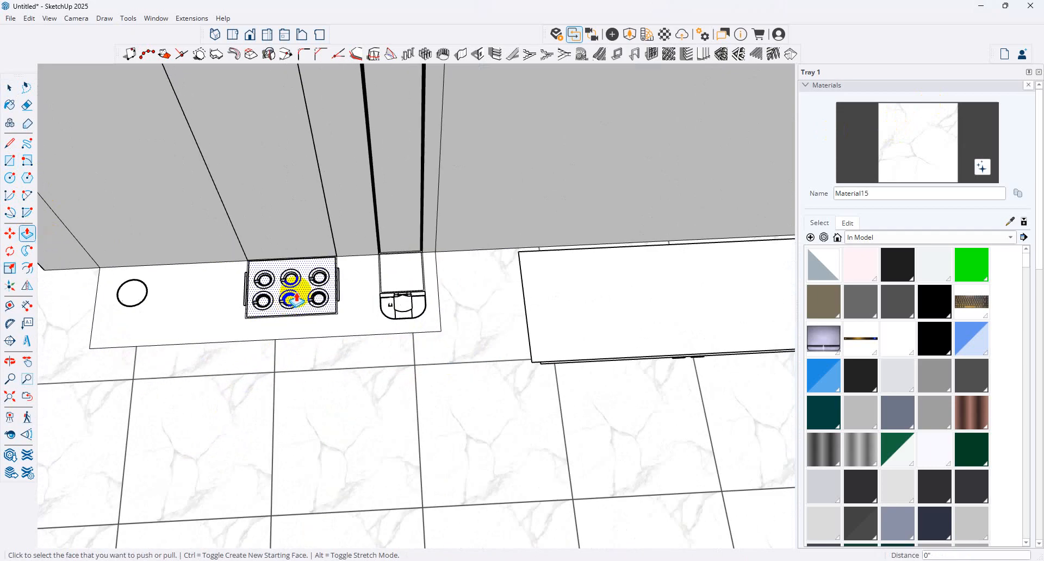
click(237, 318)
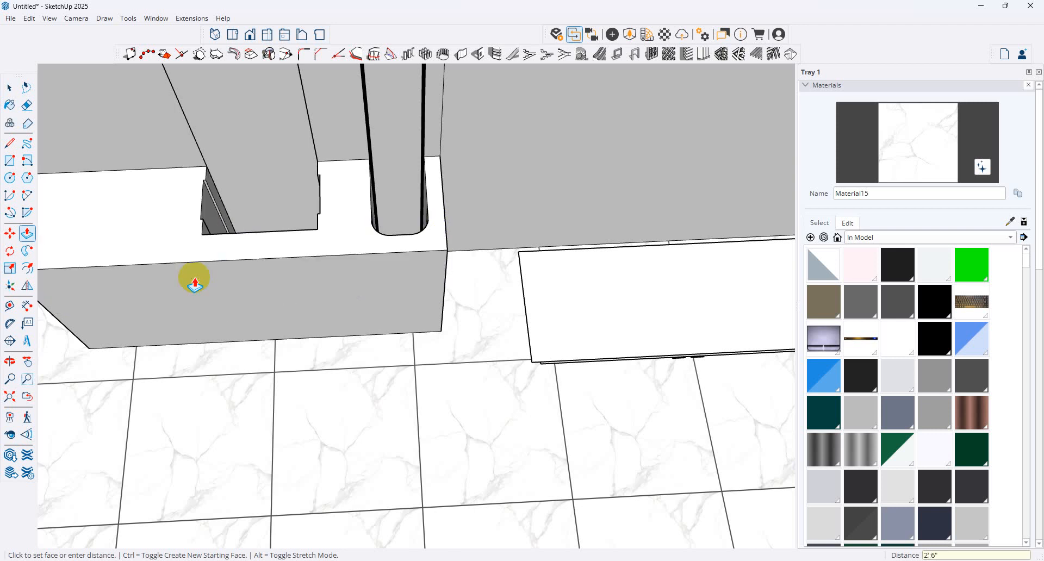
middle_drag(194, 280, 356, 275)
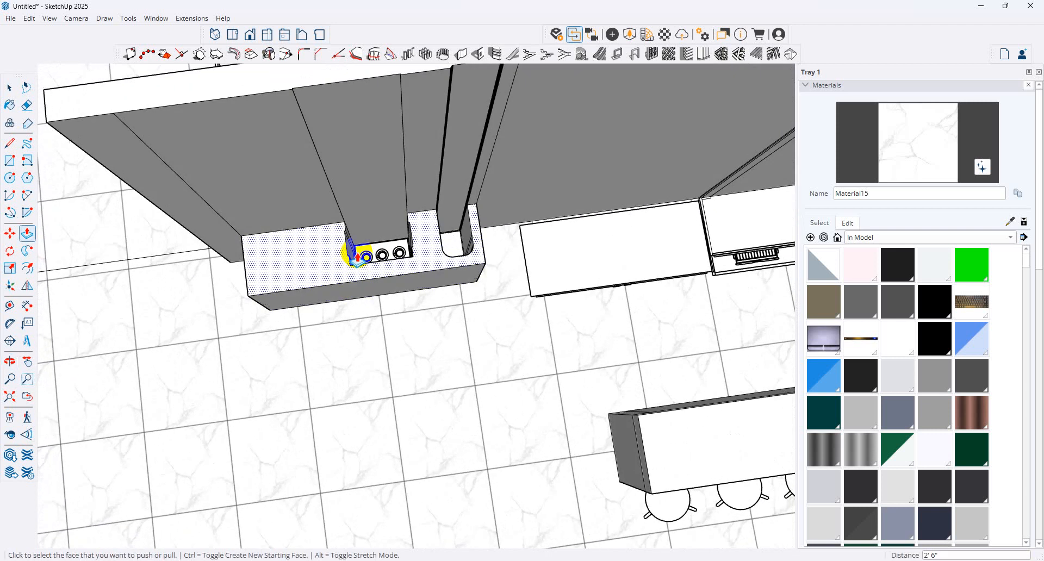
scroll(351, 251, up, 3)
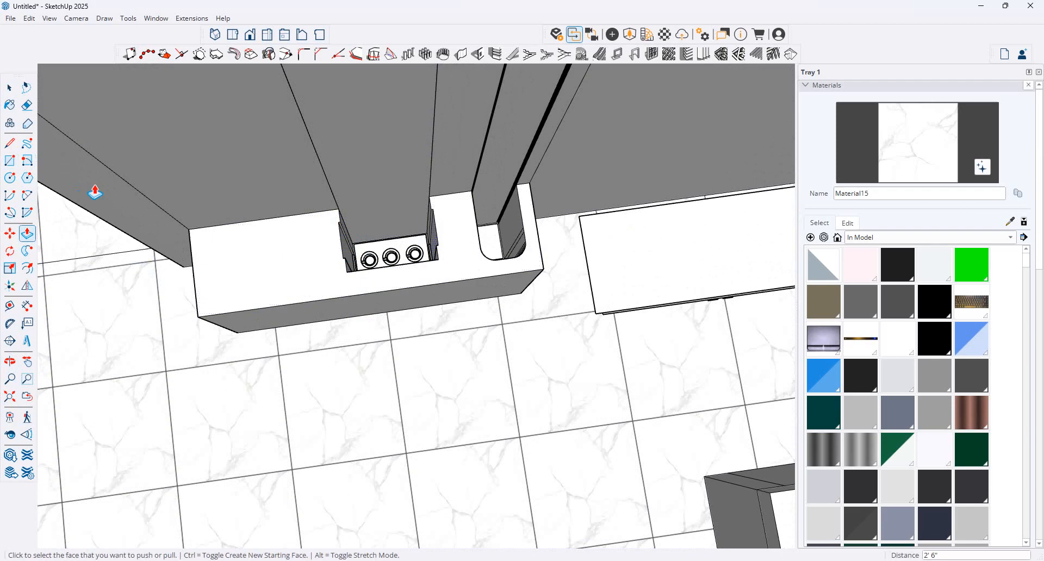
Draw a rectangle about 1' 4" by 2' 10" across the stove and rounded fixture openings on the counter's upper face.
click(10, 160)
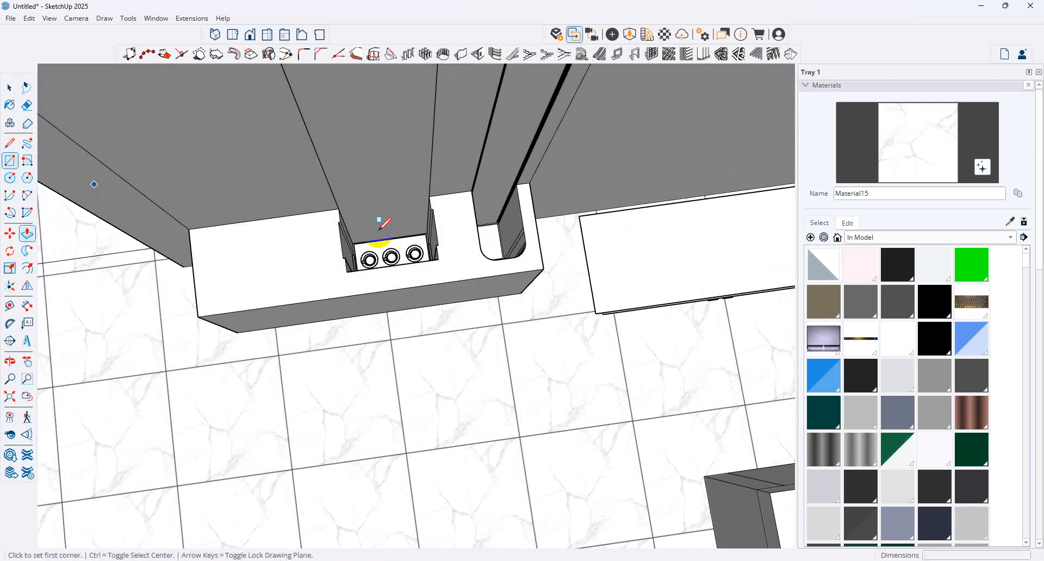
click(338, 209)
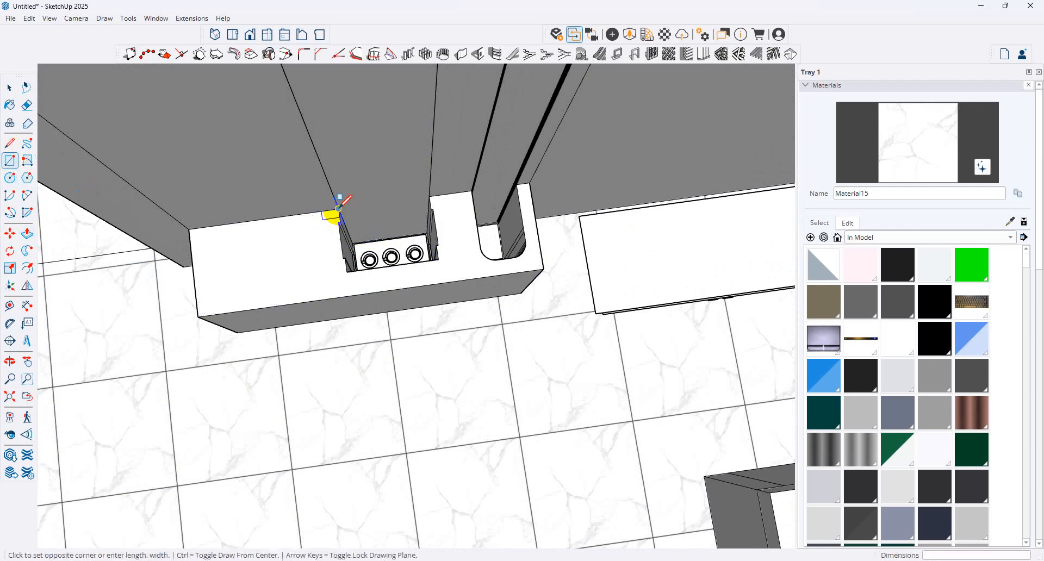
click(544, 268)
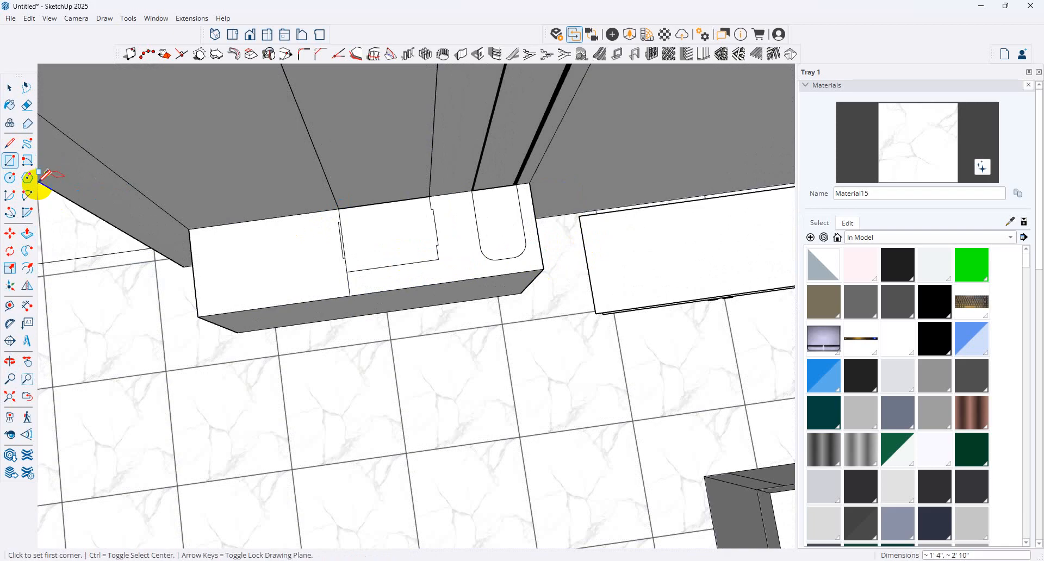
Erase the stove and rounded fixture outlines from the counter's upper face.
click(26, 105)
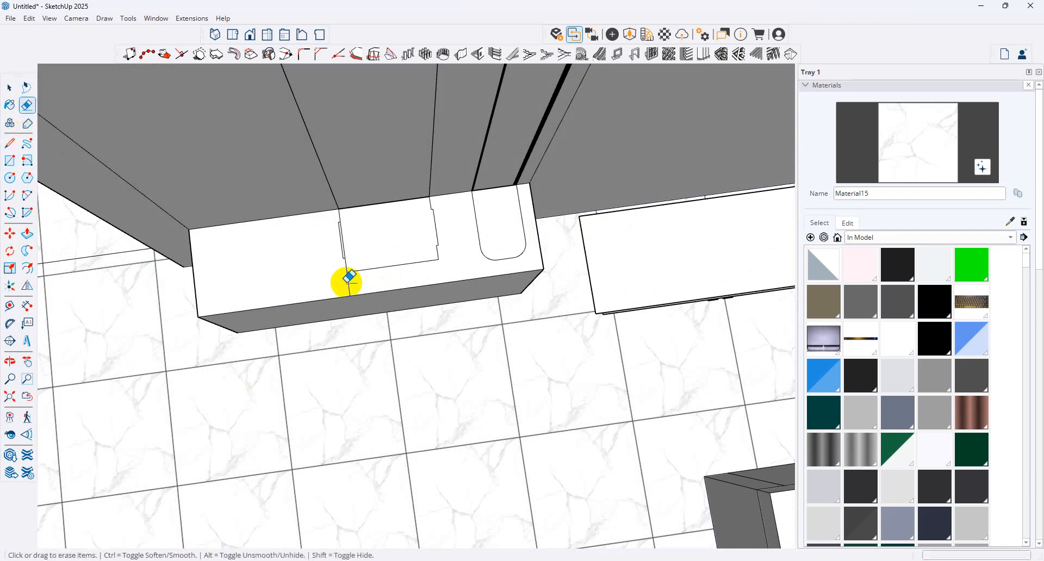
click(439, 241)
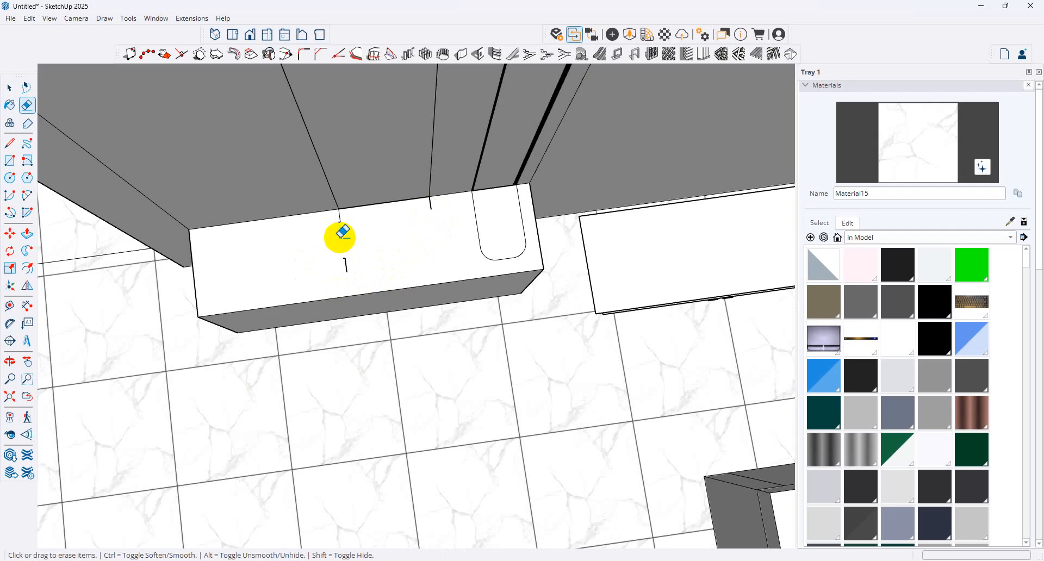
click(346, 265)
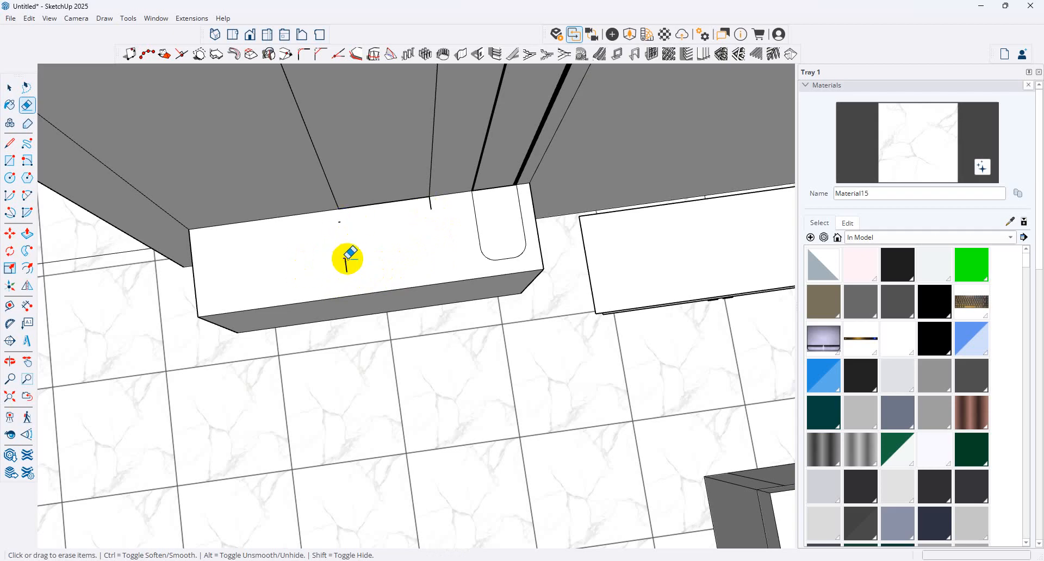
mouse_move(347, 258)
middle_down()
mouse_move(403, 284)
mouse_move(426, 180)
mouse_move(459, 215)
middle_up()
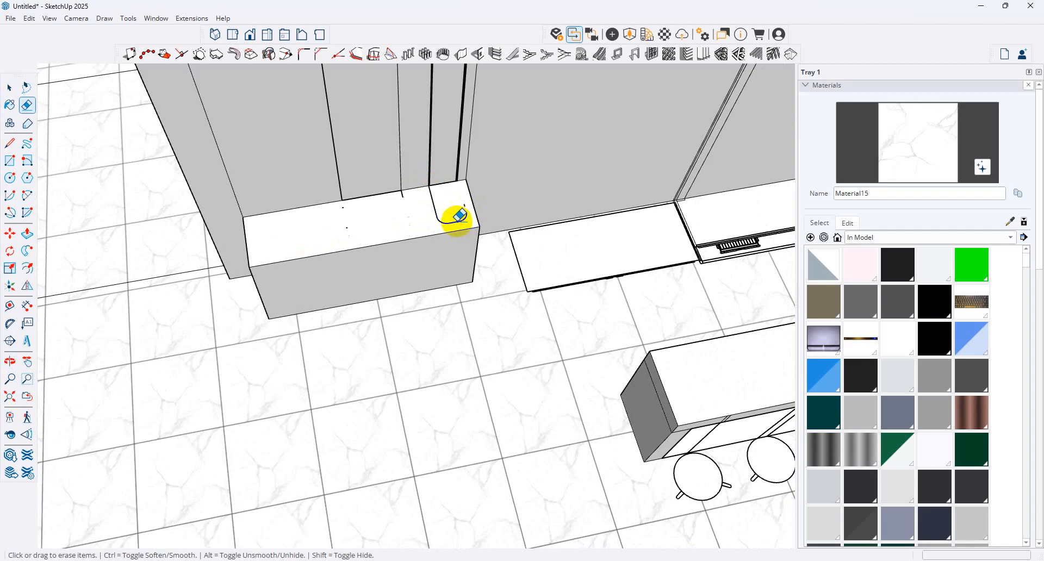
mouse_move(427, 210)
middle_down()
mouse_move(436, 279)
mouse_move(389, 207)
mouse_move(369, 204)
middle_up()
scroll(369, 205, up, 4)
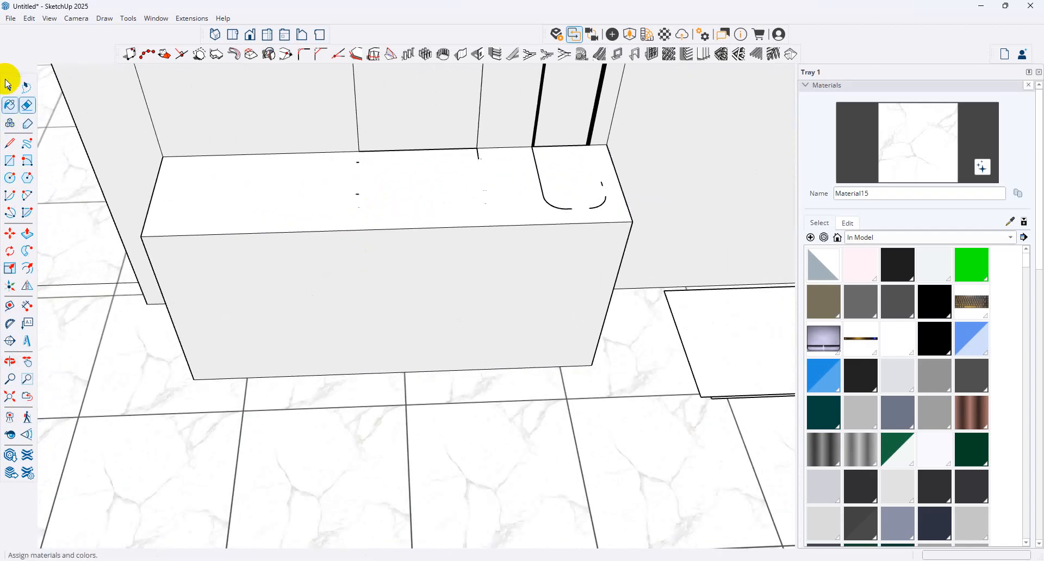
scroll(407, 299, down, 5)
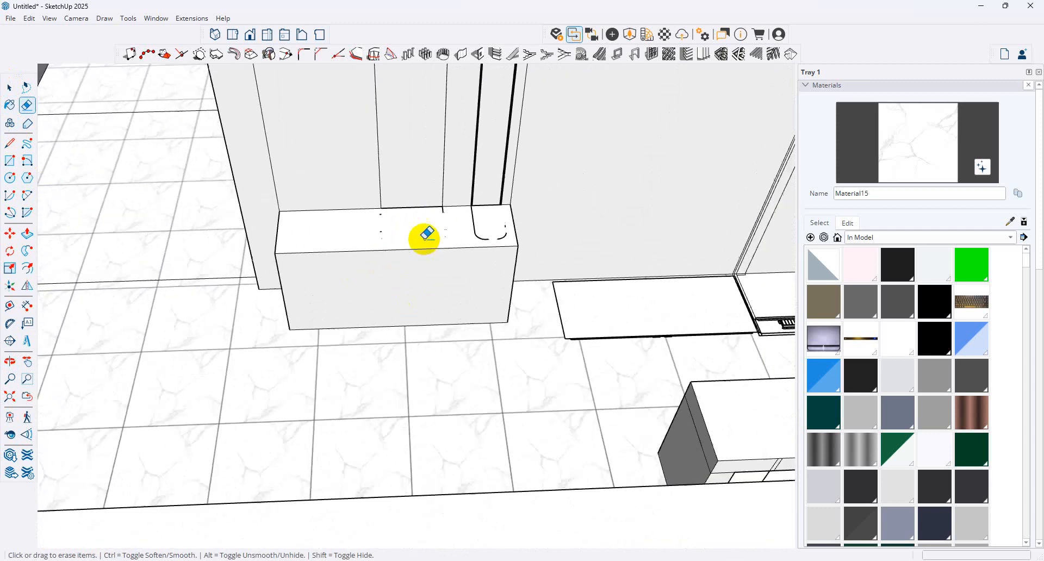
middle_drag(424, 236, 447, 414)
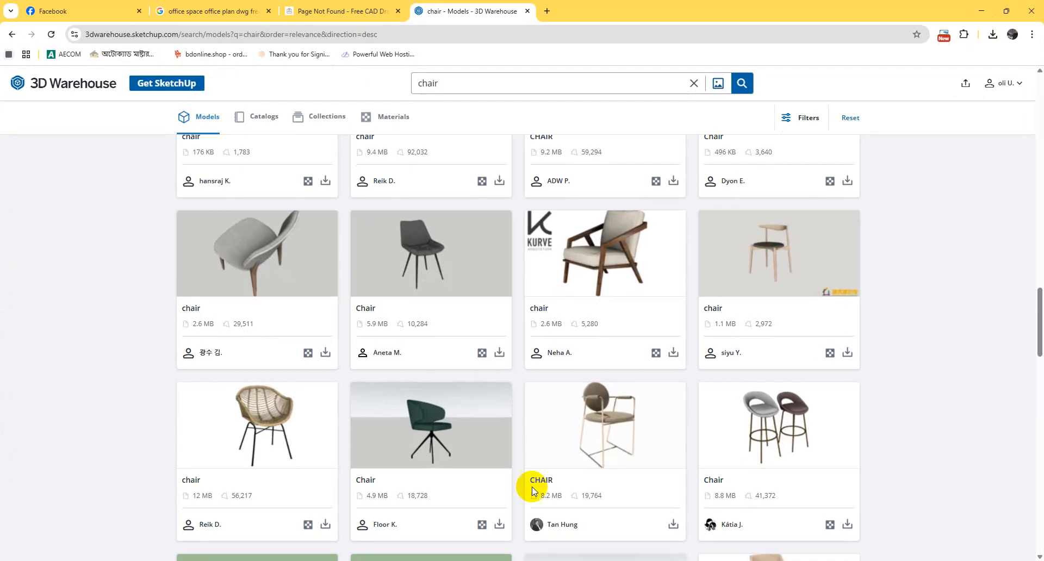
Switch to 3D Warehouse in the browser, search for "tea vending machine", and download Flavia Barista Machine & Capsule Stand as a SketchUp file.
click(497, 84)
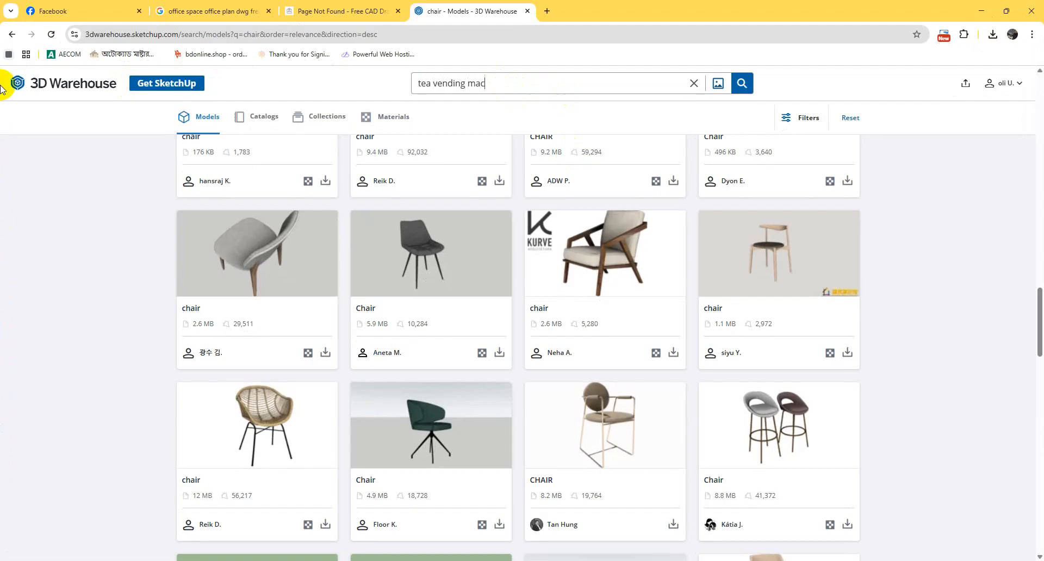
key(Return)
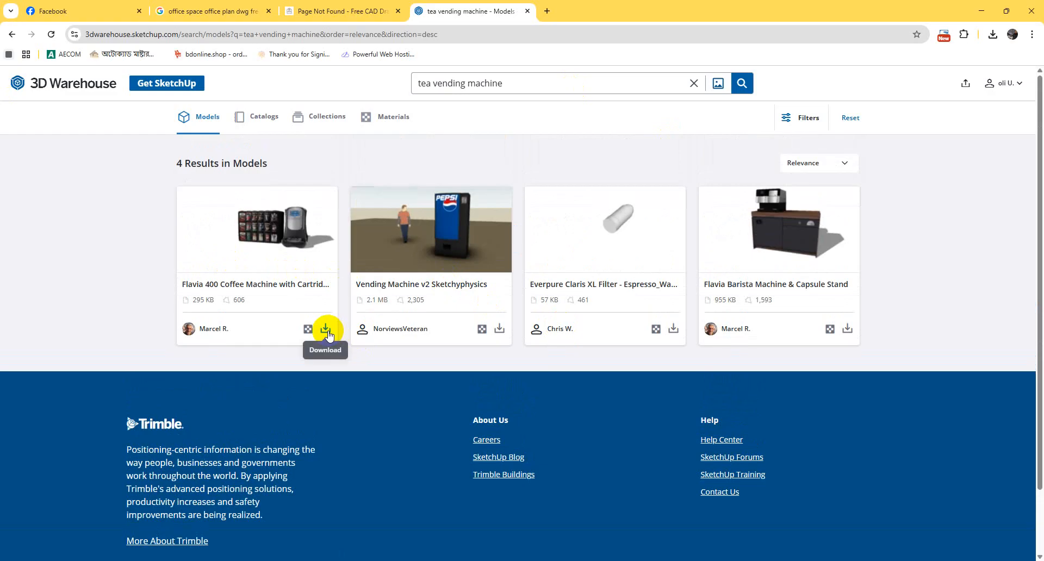
click(848, 329)
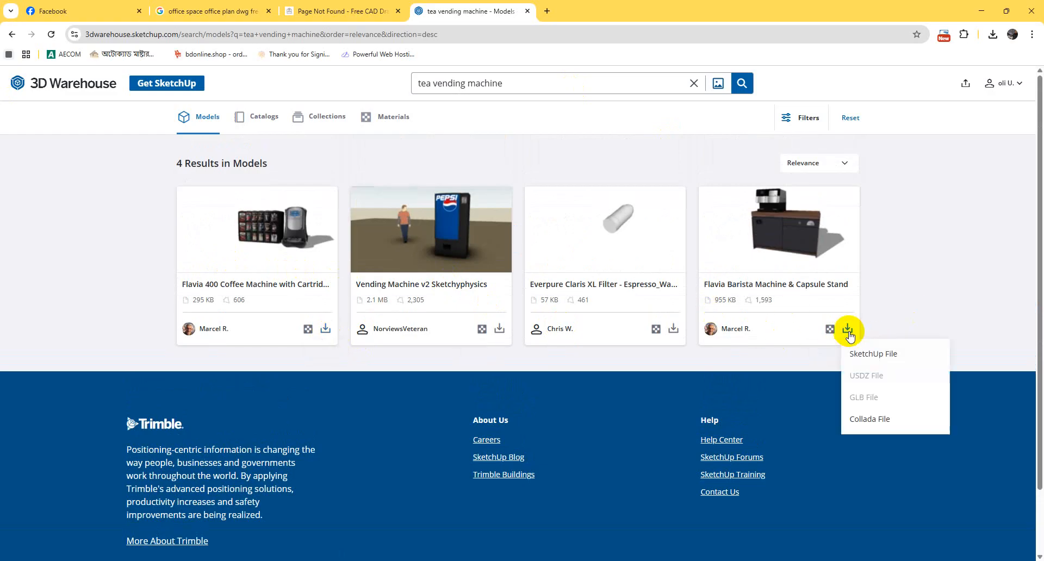
click(870, 345)
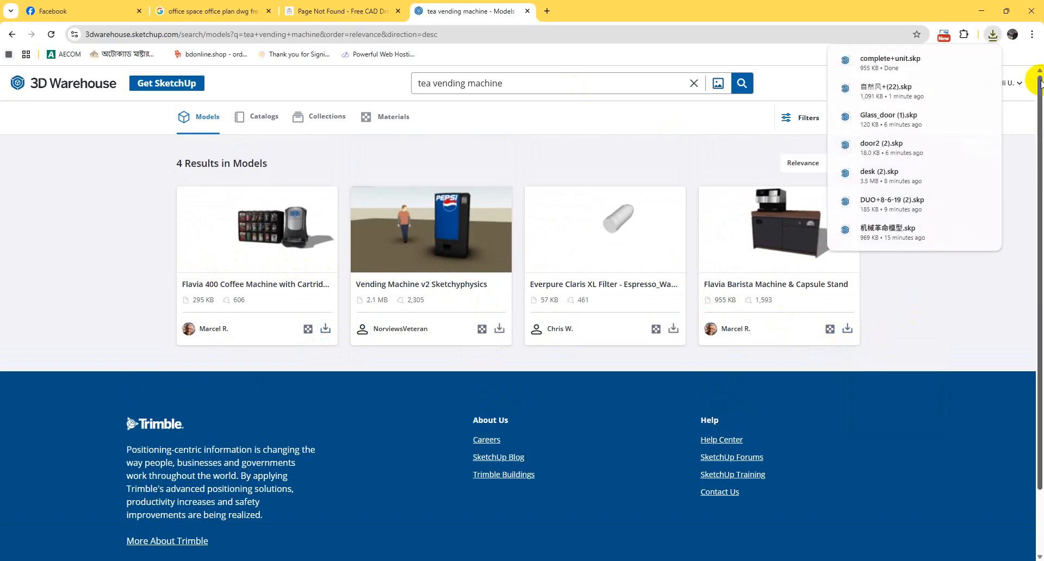
click(981, 11)
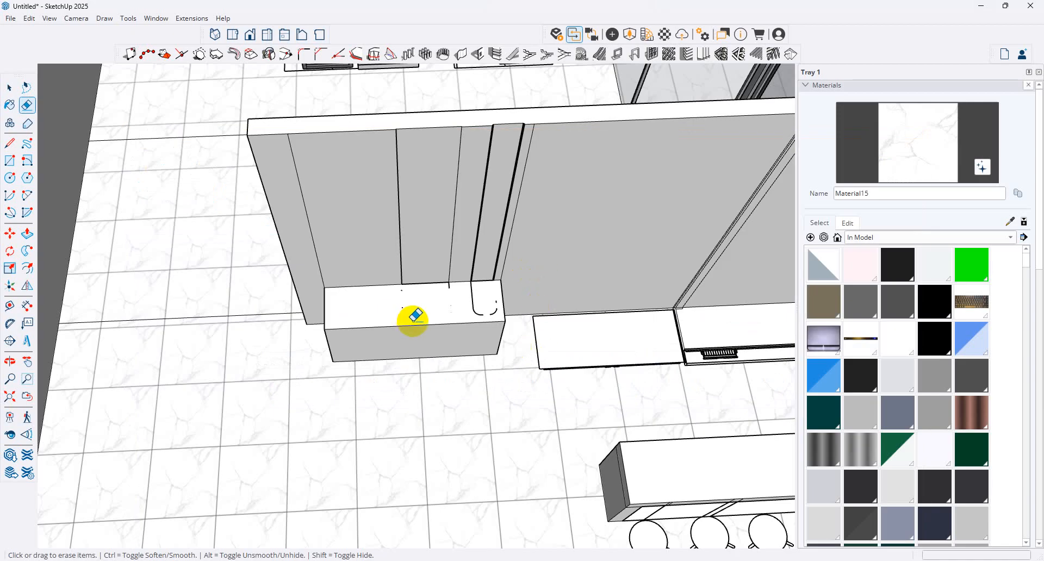
Push the stove counter's upper face back down 2' 6" to floor level.
click(26, 233)
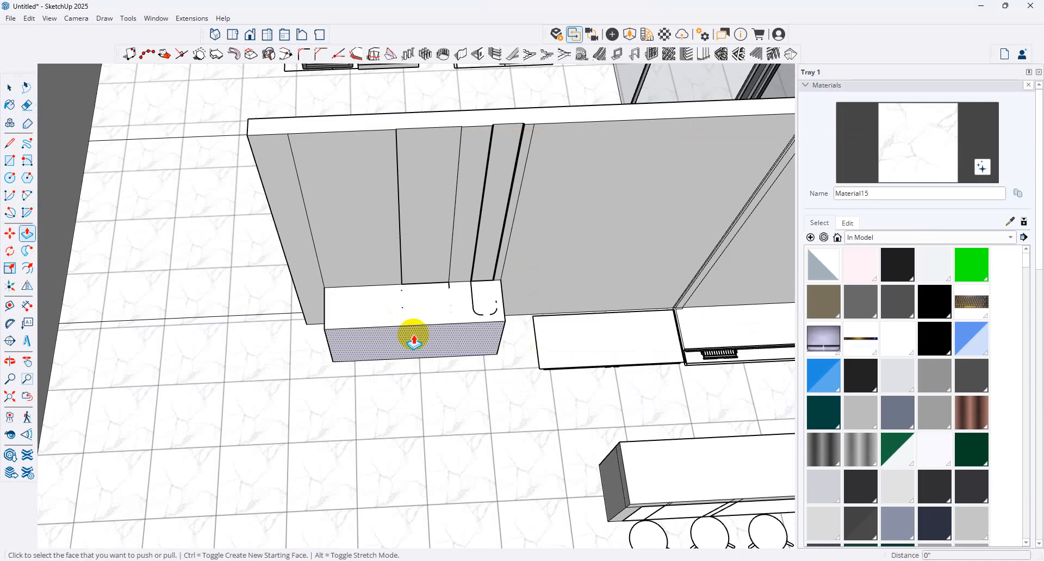
click(419, 322)
click(404, 363)
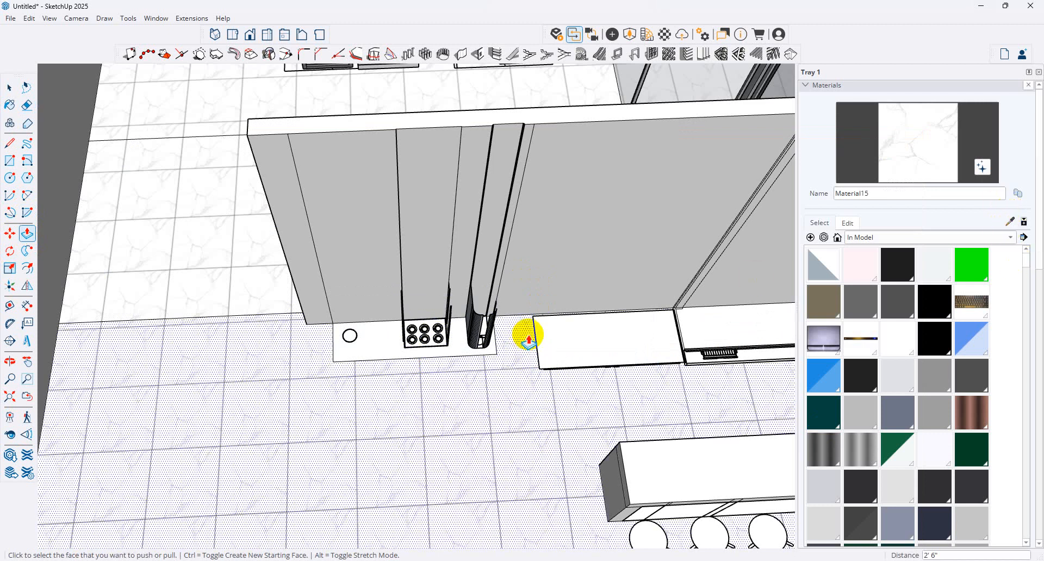
key(ctrl+z)
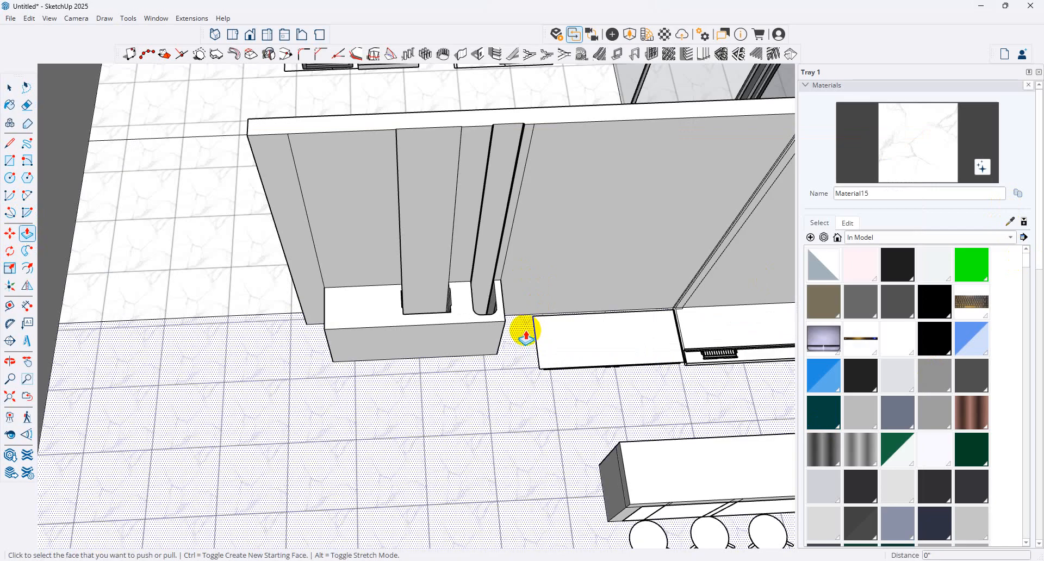
key(ctrl+y)
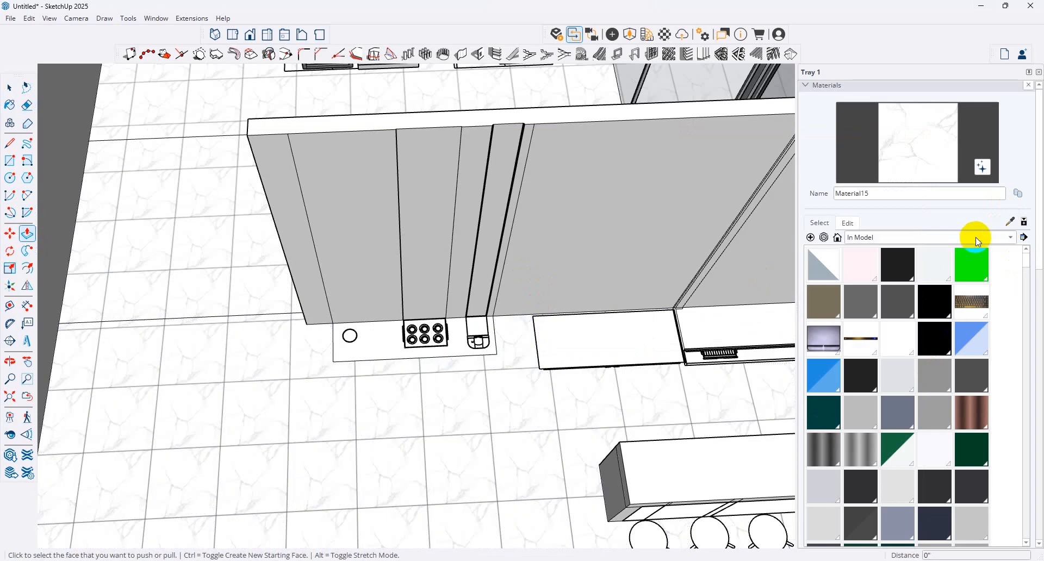
Sample the marble floor material and apply it to the floor face behind the rounded fixture beside the stove.
click(1010, 221)
click(417, 420)
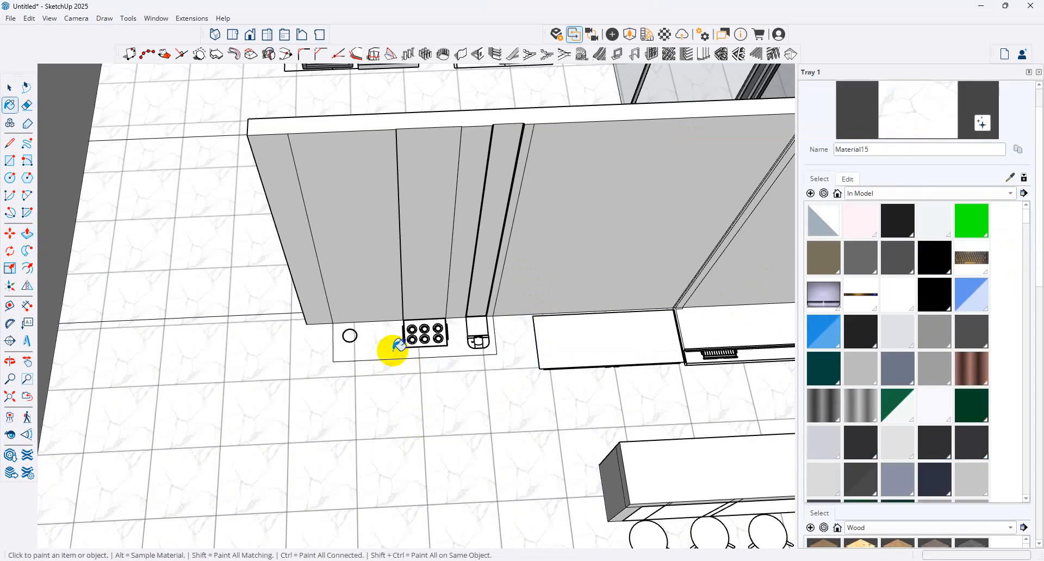
scroll(432, 329, up, 5)
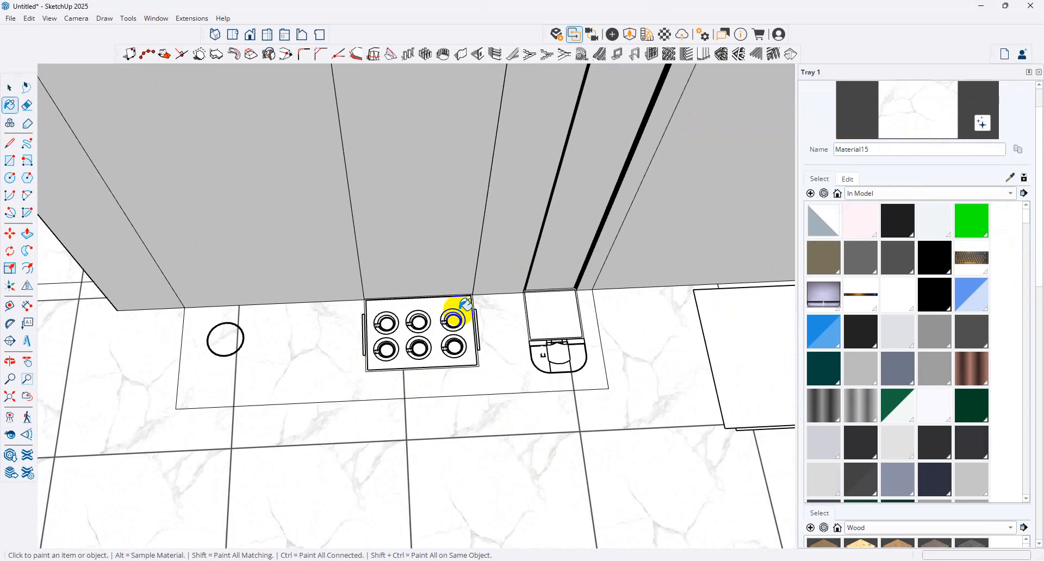
click(556, 323)
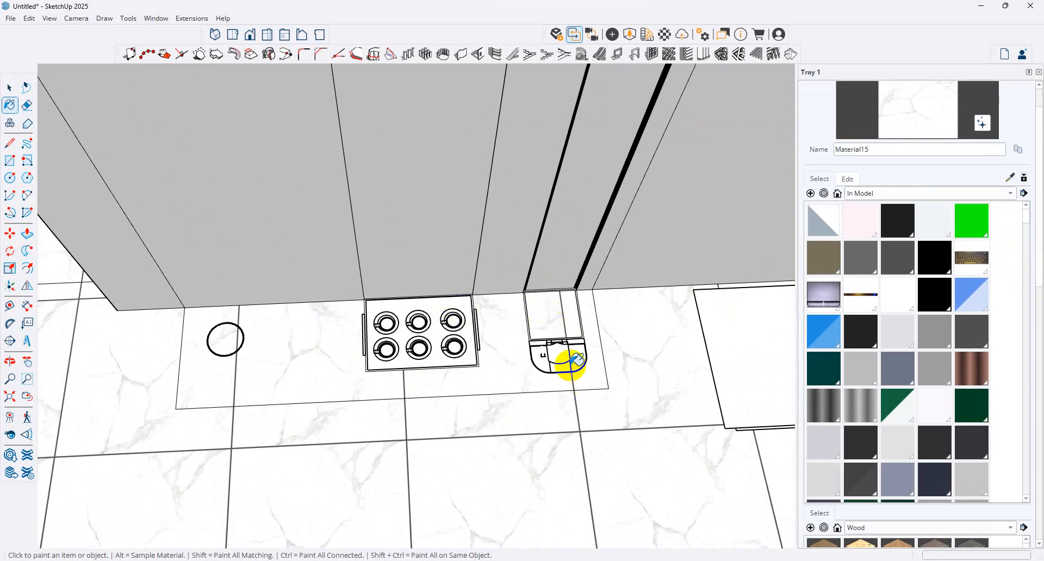
scroll(504, 408, down, 4)
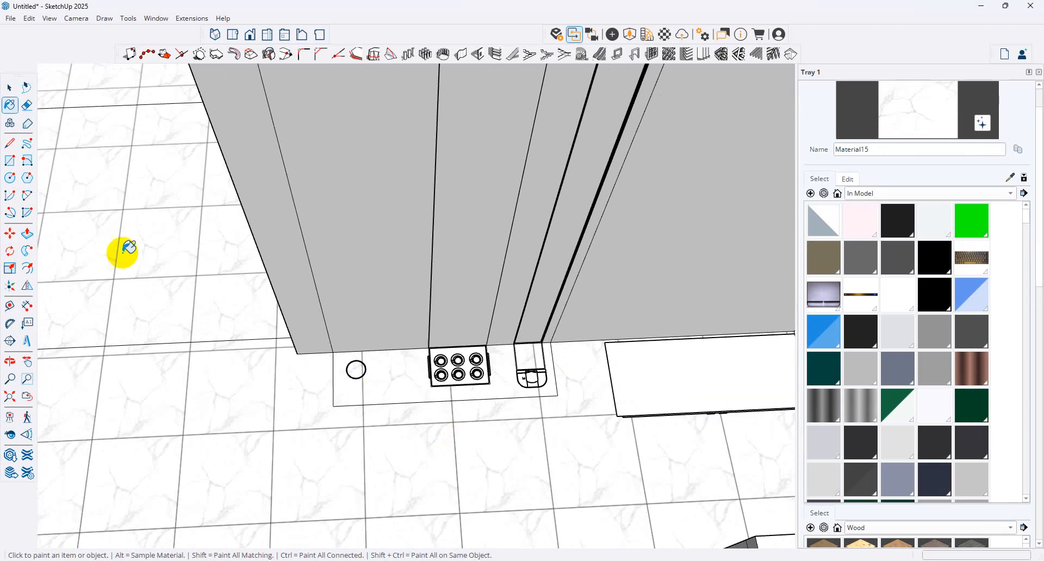
Import the downloaded barista machine and capsule stand model into the kitchen area.
click(10, 19)
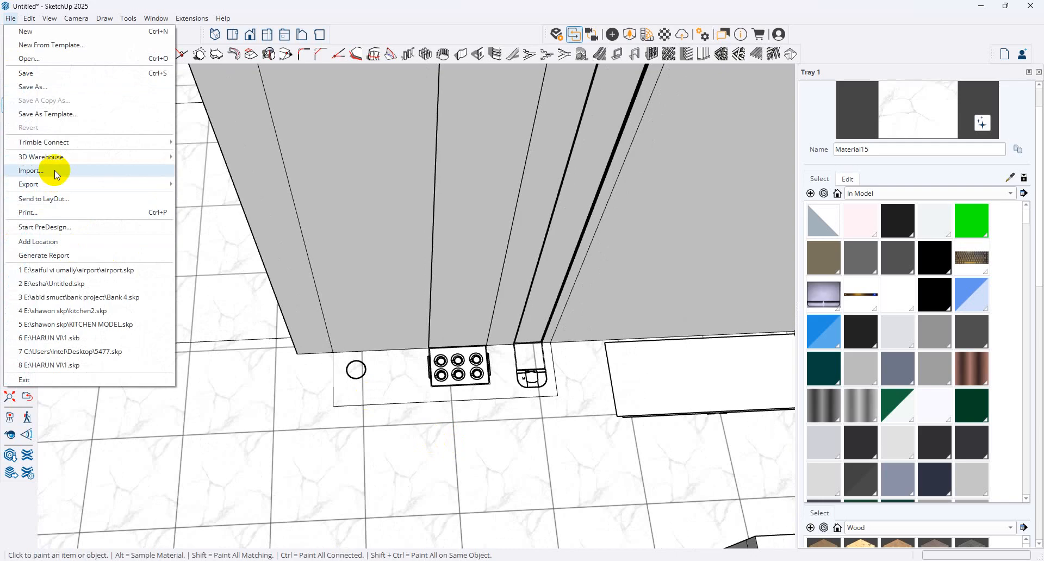
click(54, 171)
double_click(262, 155)
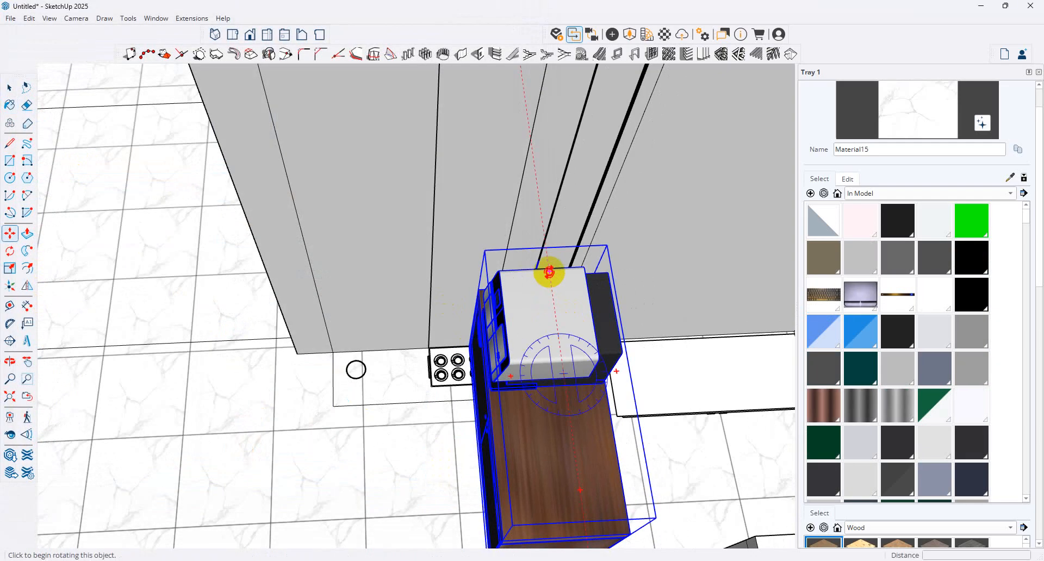
Rotate the barista machine unit 90° to face away from the wall and move it over the stove counter's footprint.
click(548, 271)
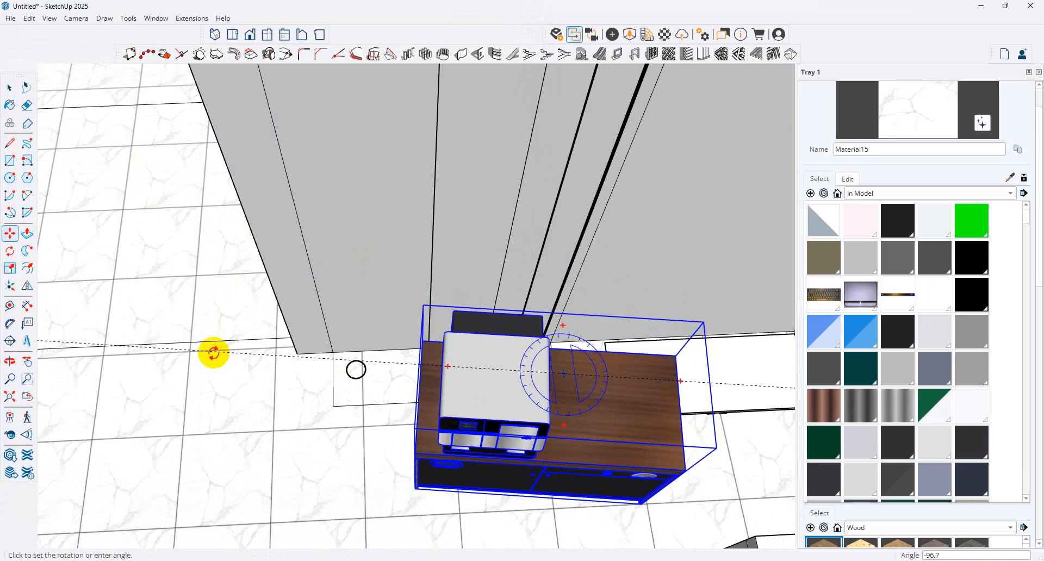
click(212, 392)
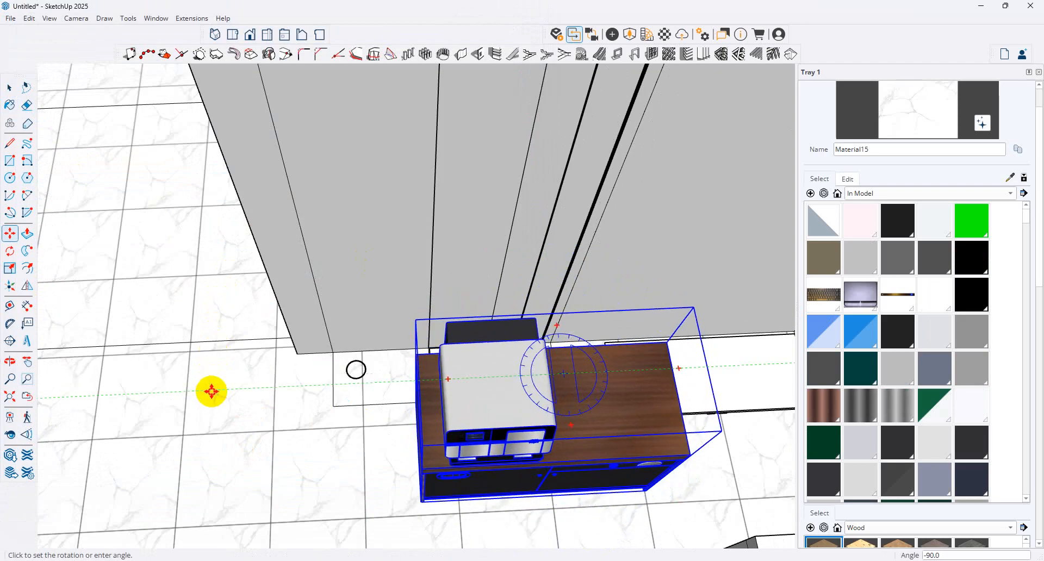
click(318, 386)
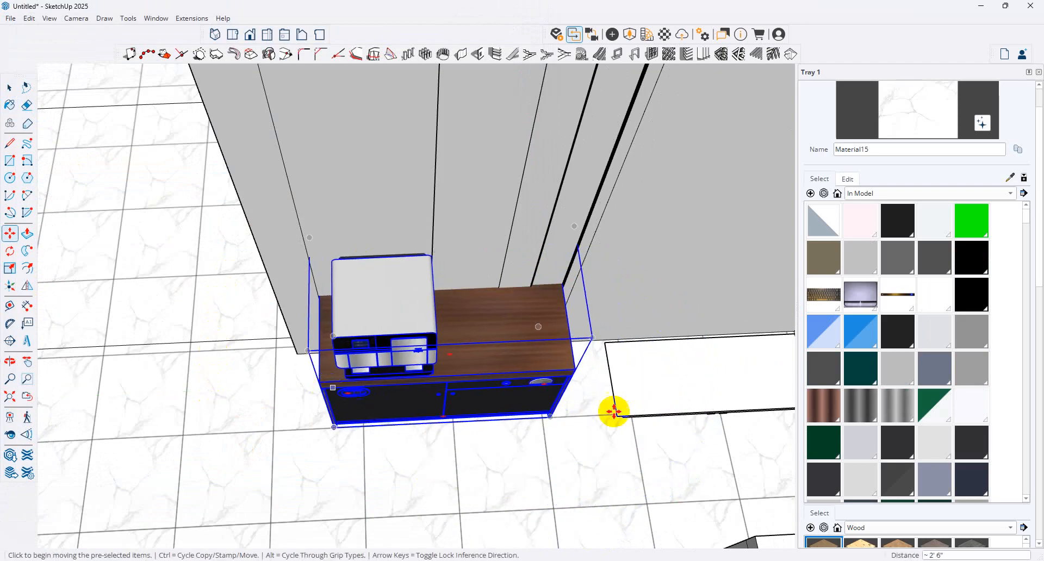
click(575, 398)
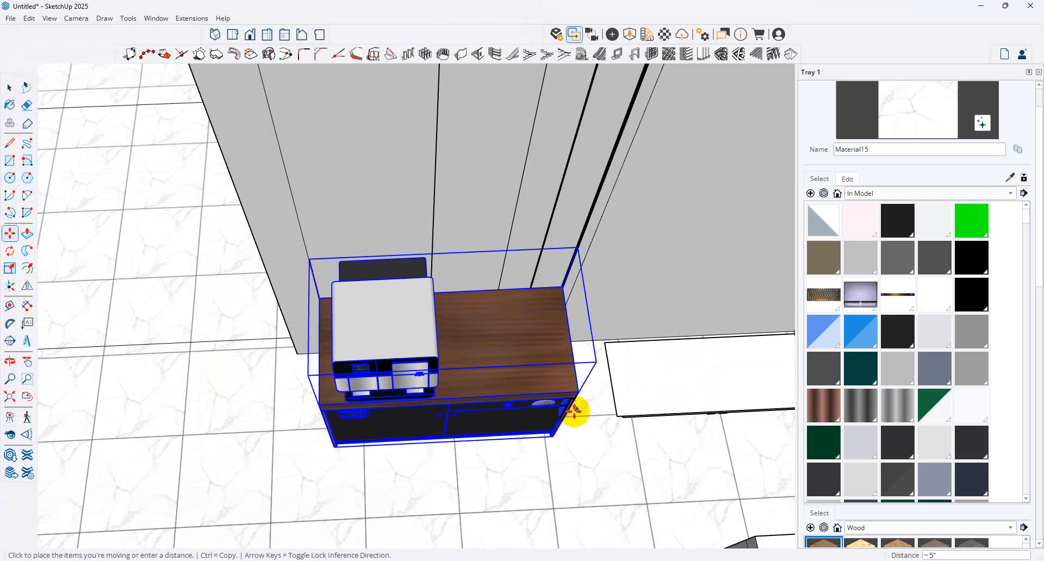
click(572, 410)
Open the barista unit for editing and move the coffee machine about 2' 6" along to the other end of the wooden countertop.
click(8, 85)
double_click(337, 342)
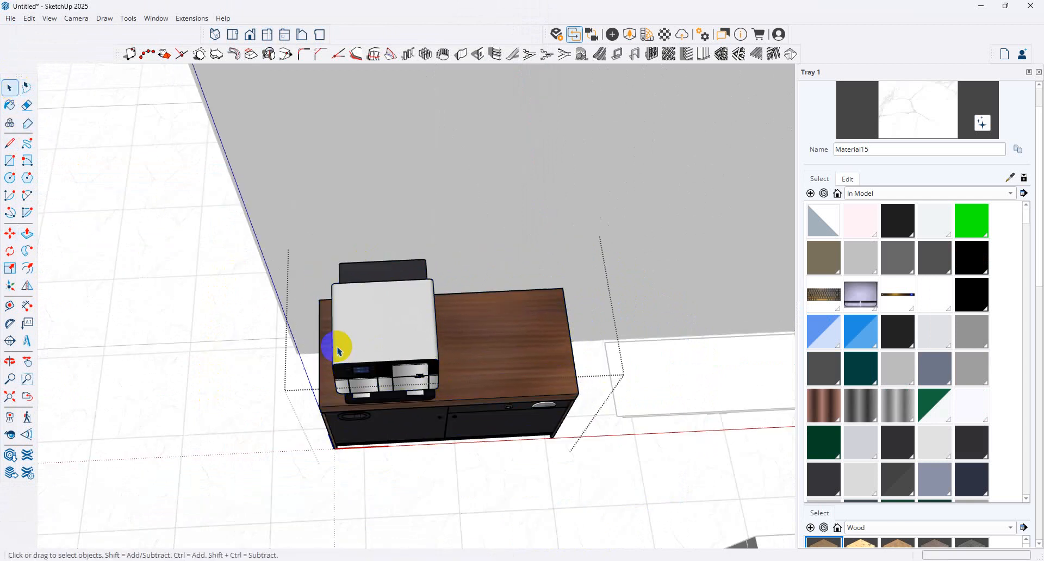
click(337, 344)
key(m)
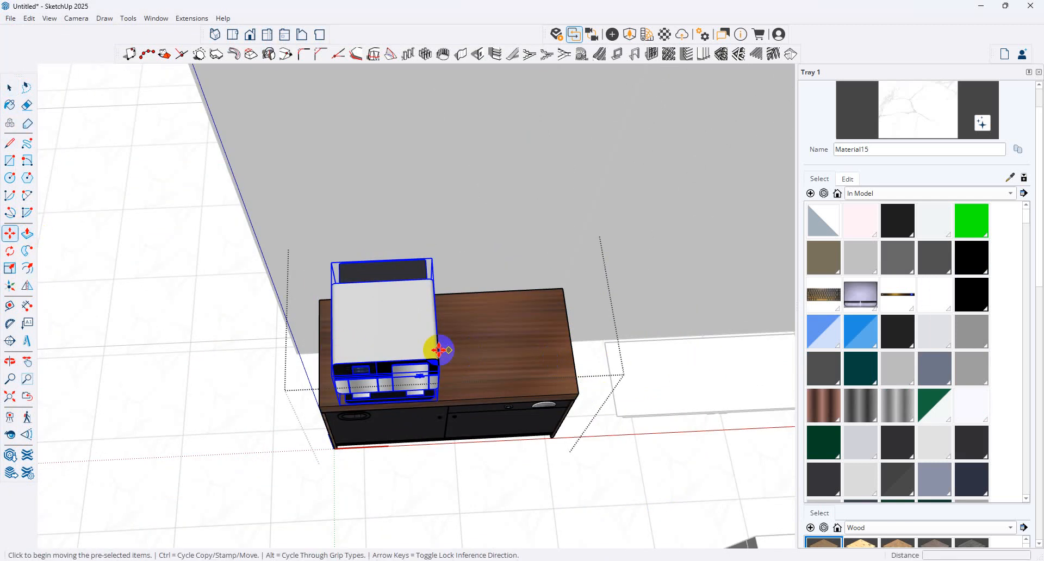
click(434, 345)
click(583, 345)
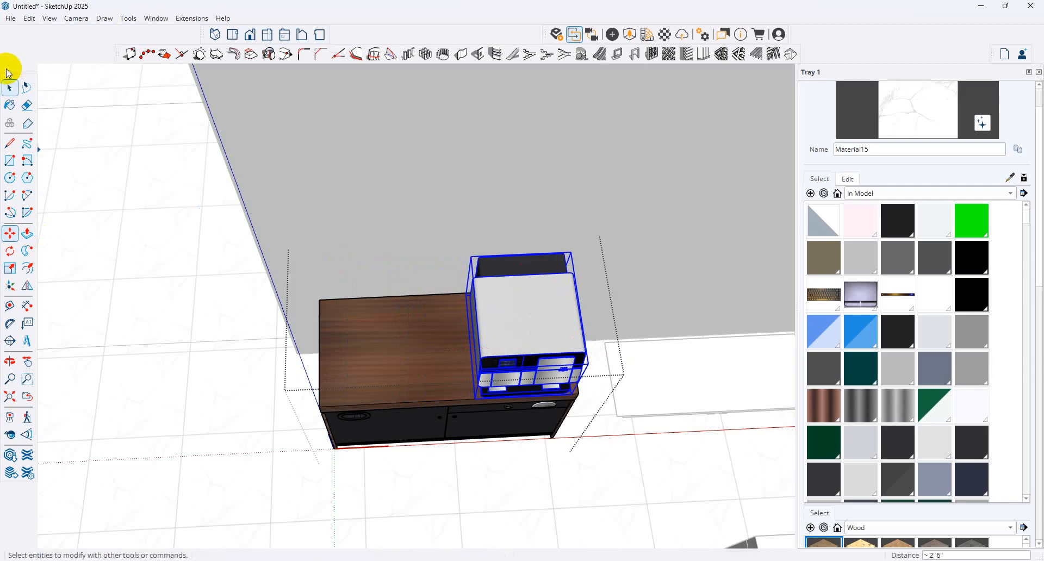
Switch to 3D Warehouse in the browser, search for "tray with cup" and download "Kitchenware - Tray with tea cups" as a SketchUp file.
click(552, 560)
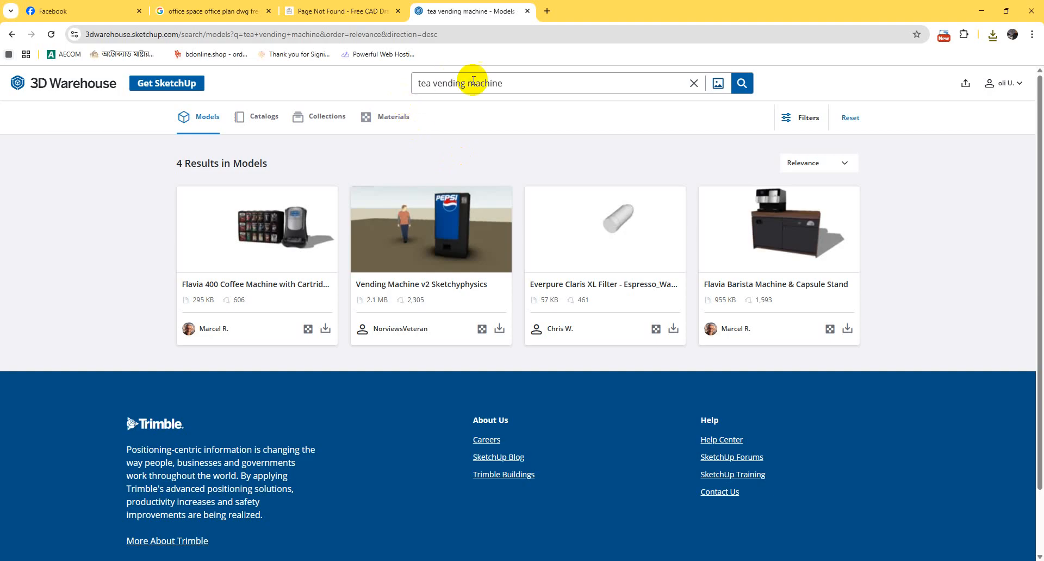
drag(528, 86, 193, 84)
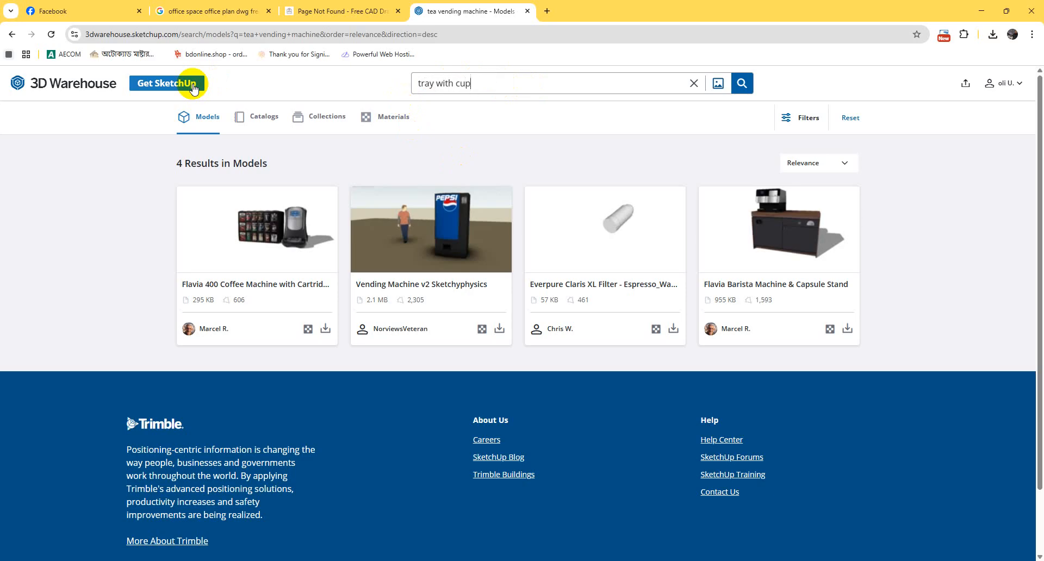
key(Return)
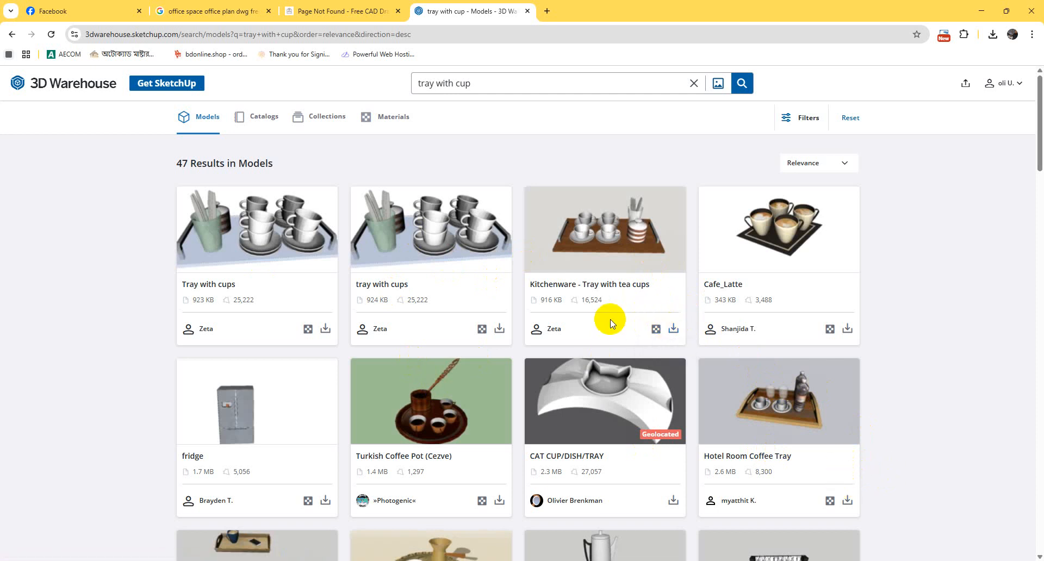
click(673, 329)
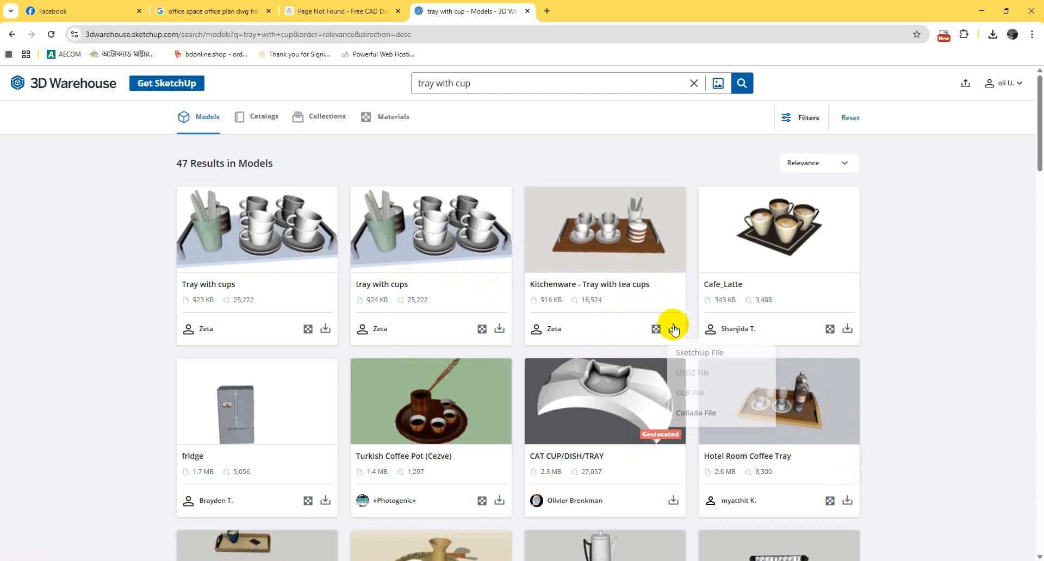
click(699, 353)
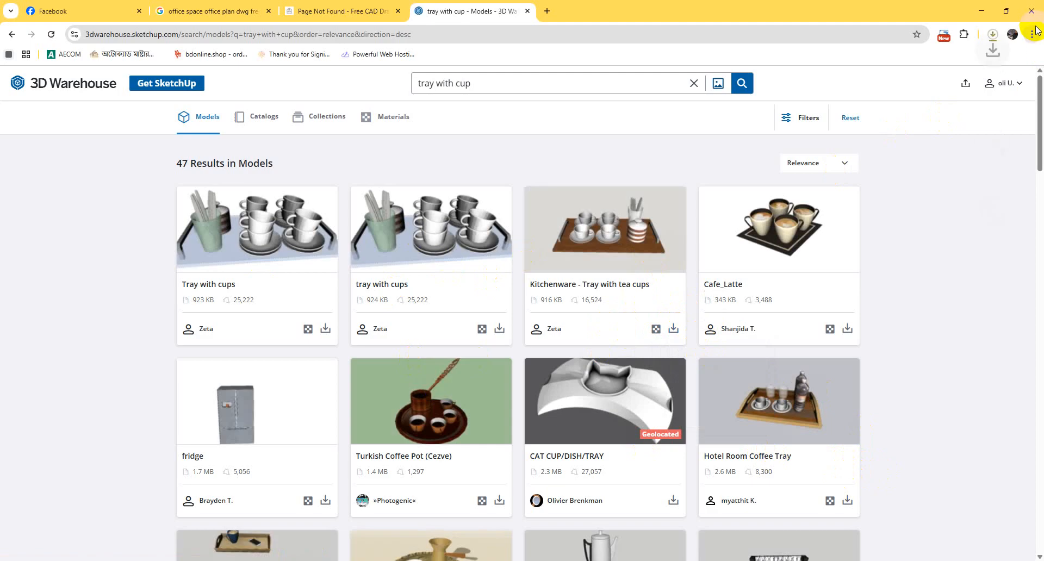
click(982, 15)
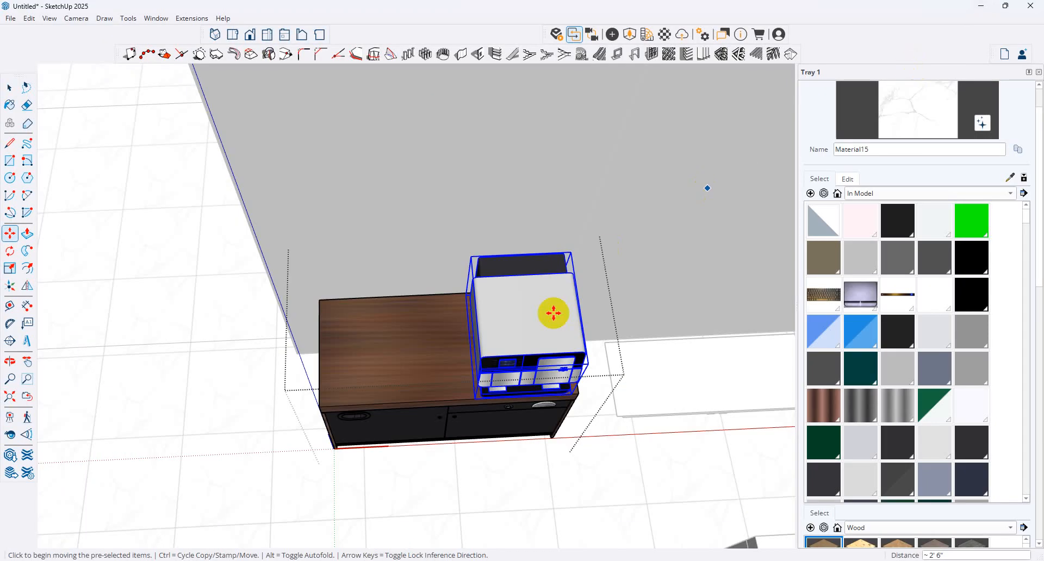
Import the downloaded tea cup tray model and place it beside the barista unit.
click(10, 18)
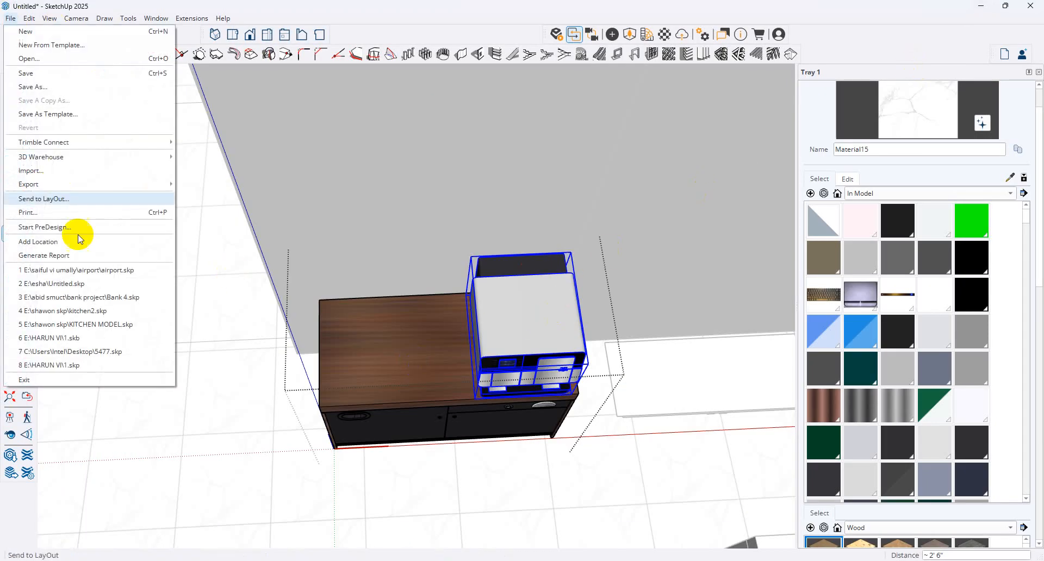
click(33, 170)
click(232, 136)
double_click(231, 136)
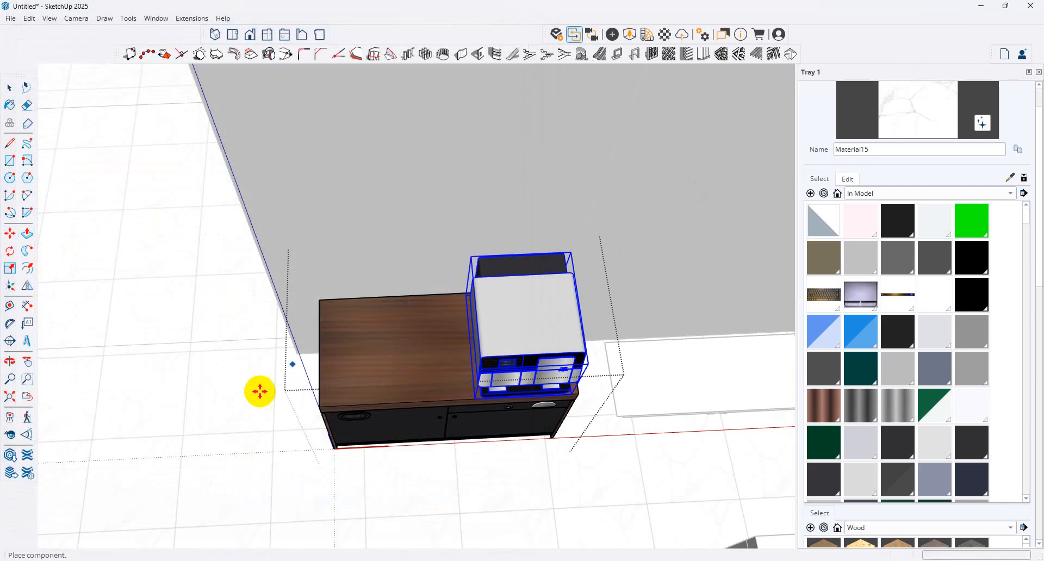
click(521, 405)
Move the tea cup tray onto the free part of the wooden countertop and adjust its height to the surface.
key(m)
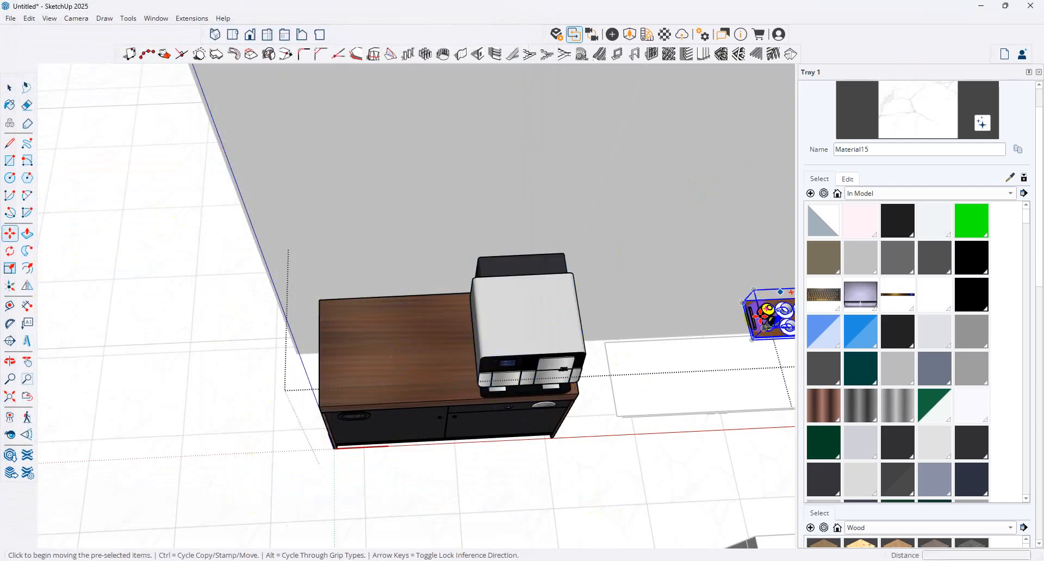
click(431, 369)
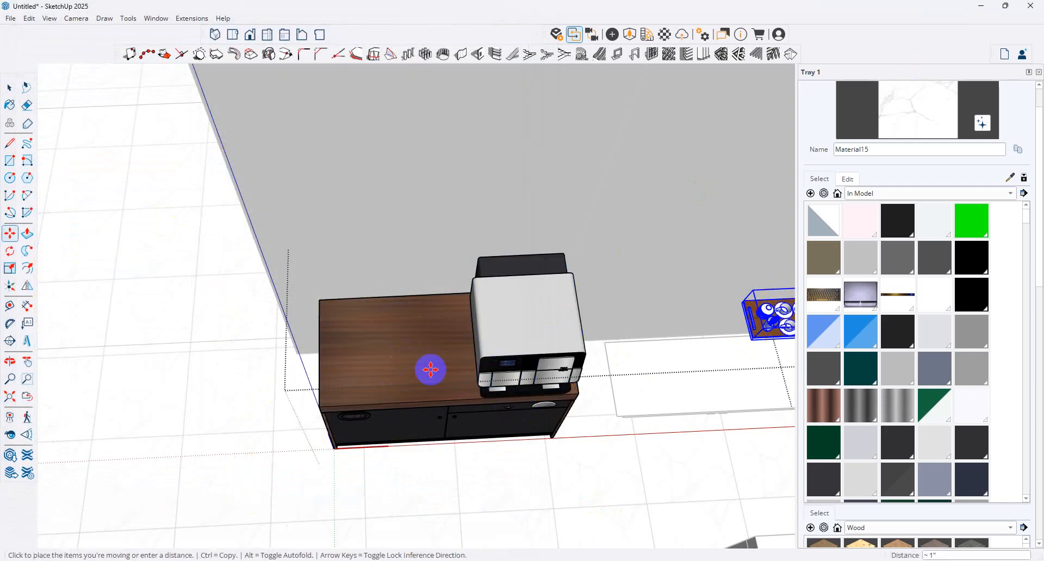
click(355, 376)
scroll(421, 373, up, 2)
middle_drag(466, 341, 538, 257)
scroll(392, 304, up, 5)
click(411, 287)
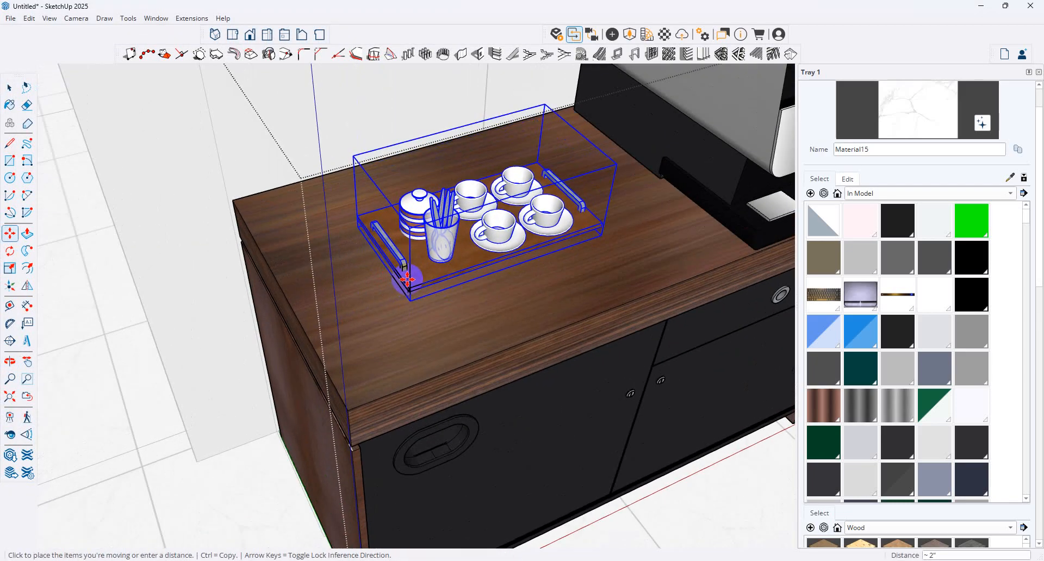
click(407, 280)
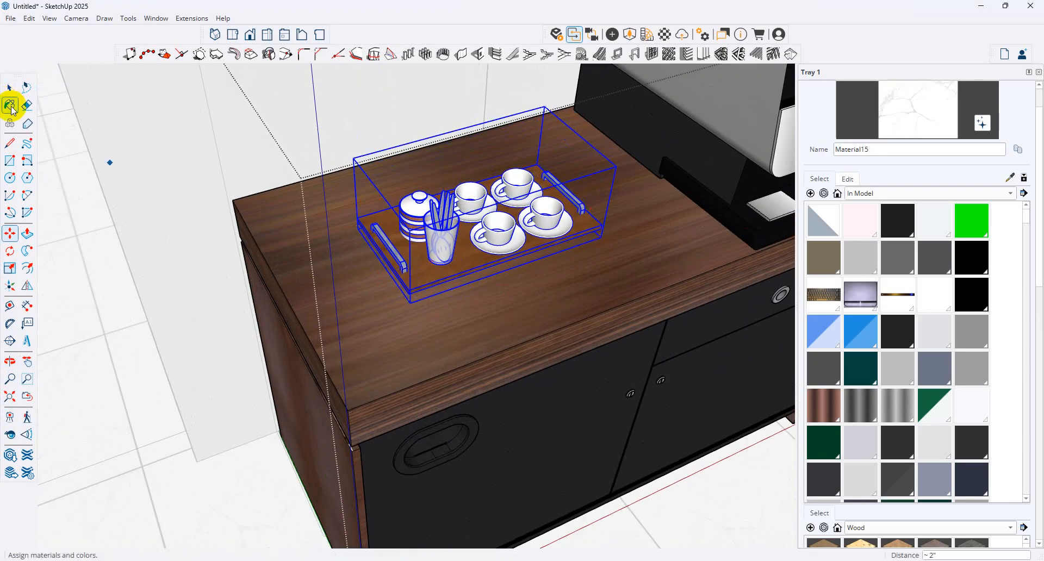
Open the tea cup tray for editing, select its board and sample the countertop's wood material.
click(9, 88)
scroll(420, 280, up, 8)
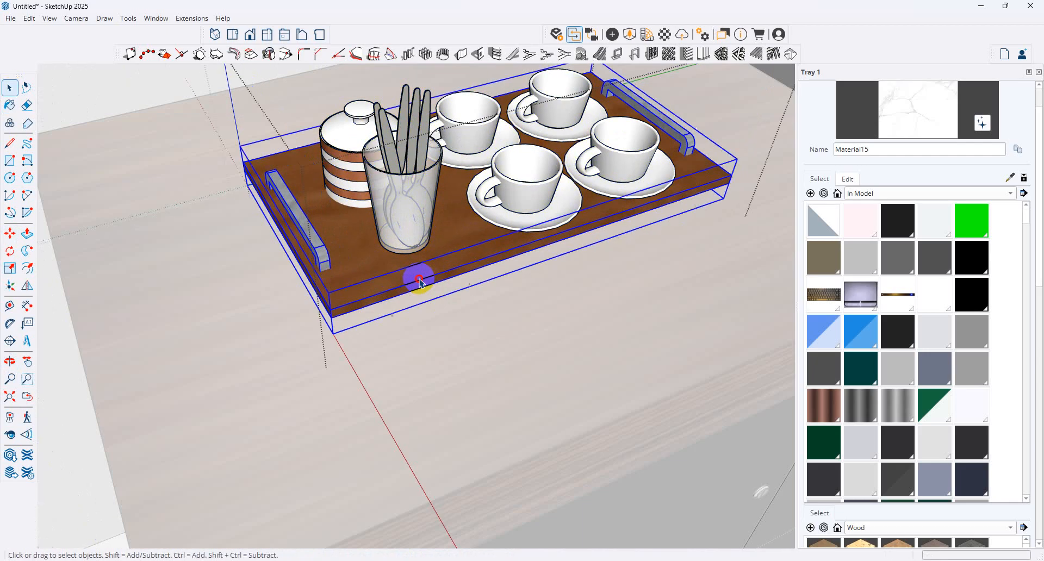
double_click(420, 280)
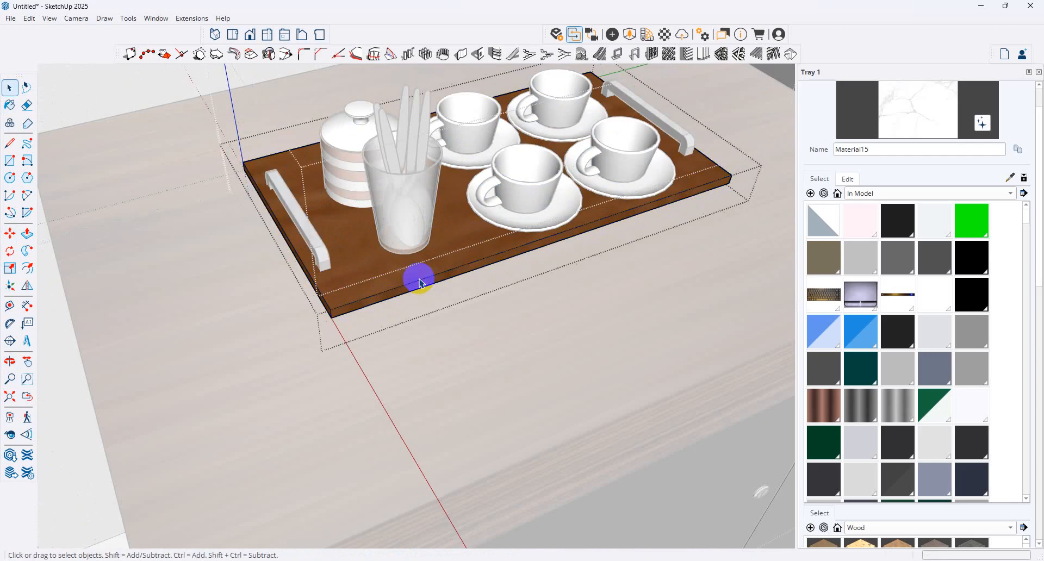
click(1011, 179)
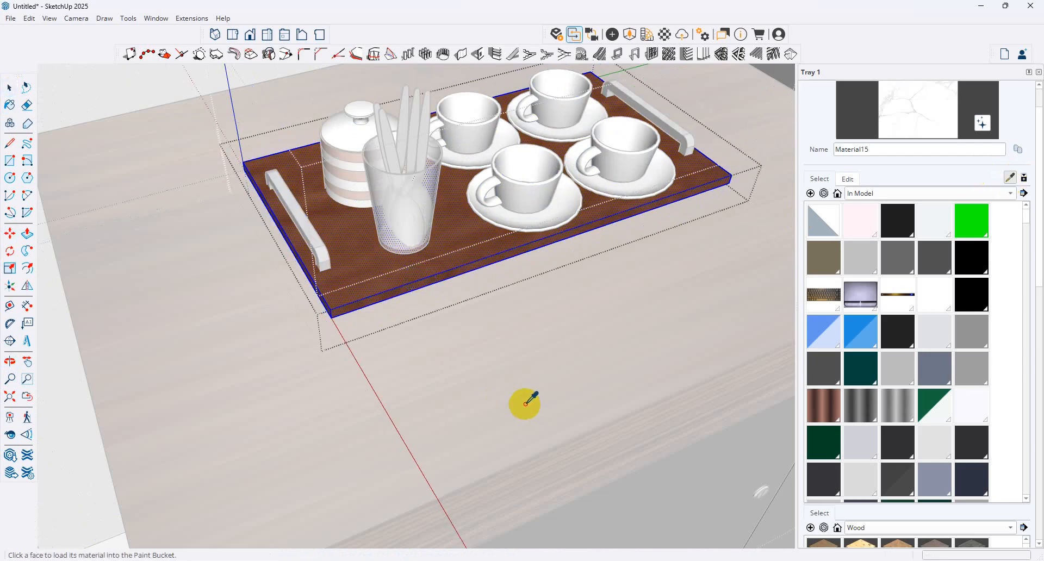
click(508, 383)
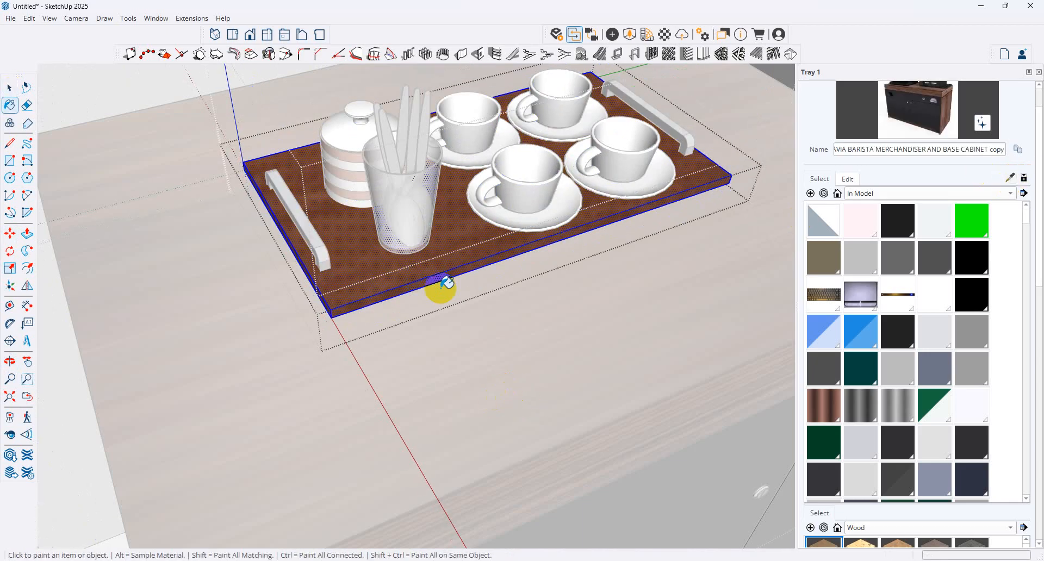
Sample the dark mdf-carvalho_arizona-h wood material and apply it to the tray board.
click(1011, 178)
scroll(681, 285, down, 6)
scroll(695, 467, down, 2)
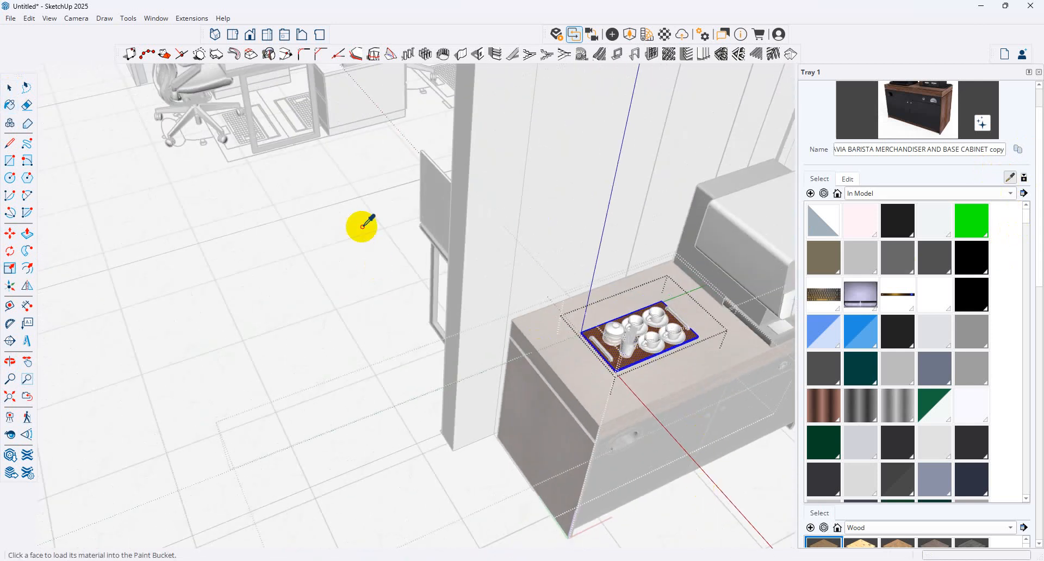
mouse_move(349, 107)
middle_down()
mouse_move(470, 293)
mouse_move(625, 303)
middle_up()
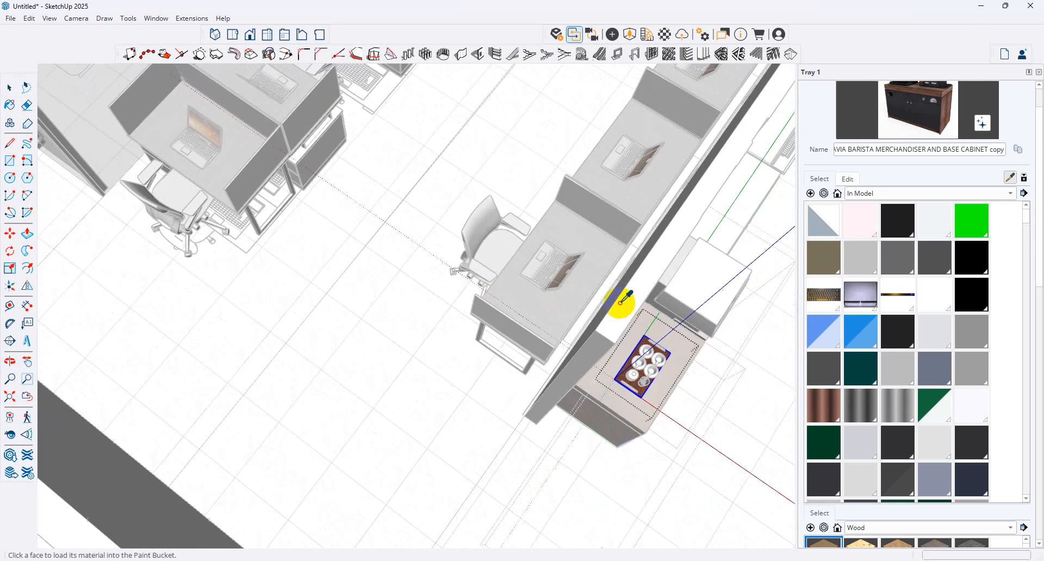
alt+click(664, 396)
scroll(664, 397, up, 3)
scroll(633, 388, up, 3)
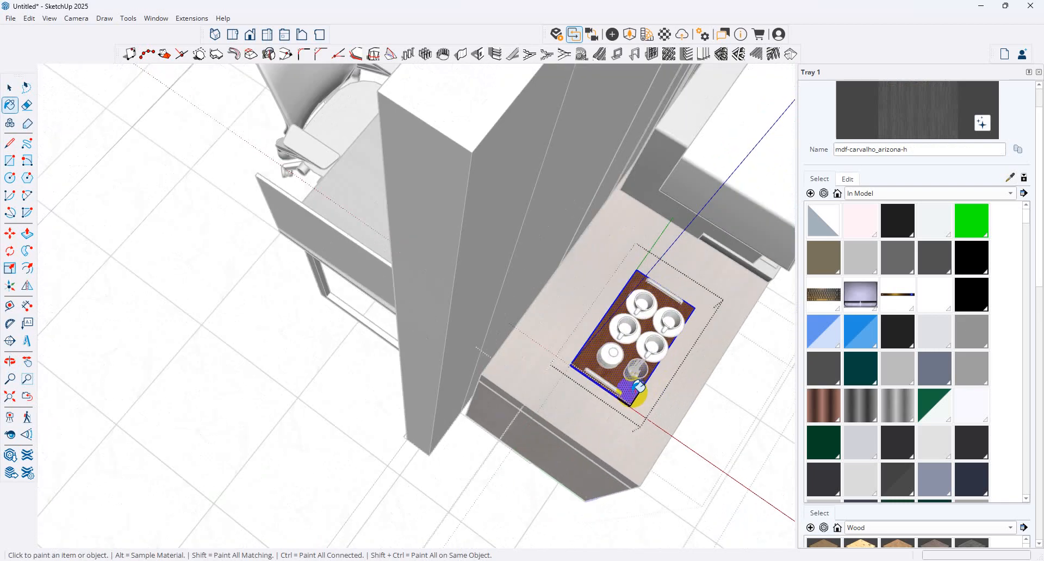
middle_drag(676, 384, 3, 4)
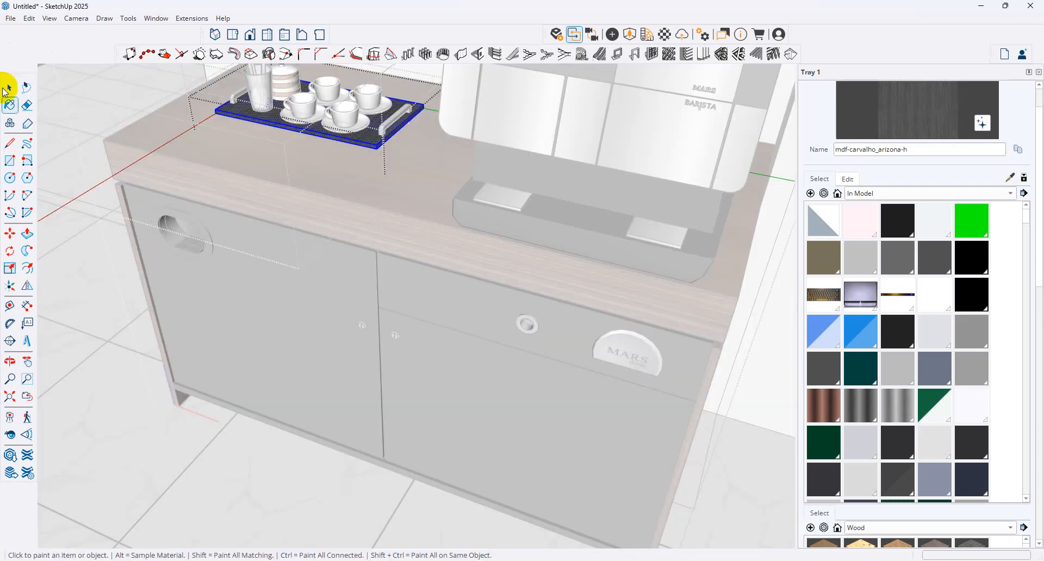
Leave the tray's editing context, select the whole tray with its cups and lower it onto the countertop.
click(7, 88)
click(26, 233)
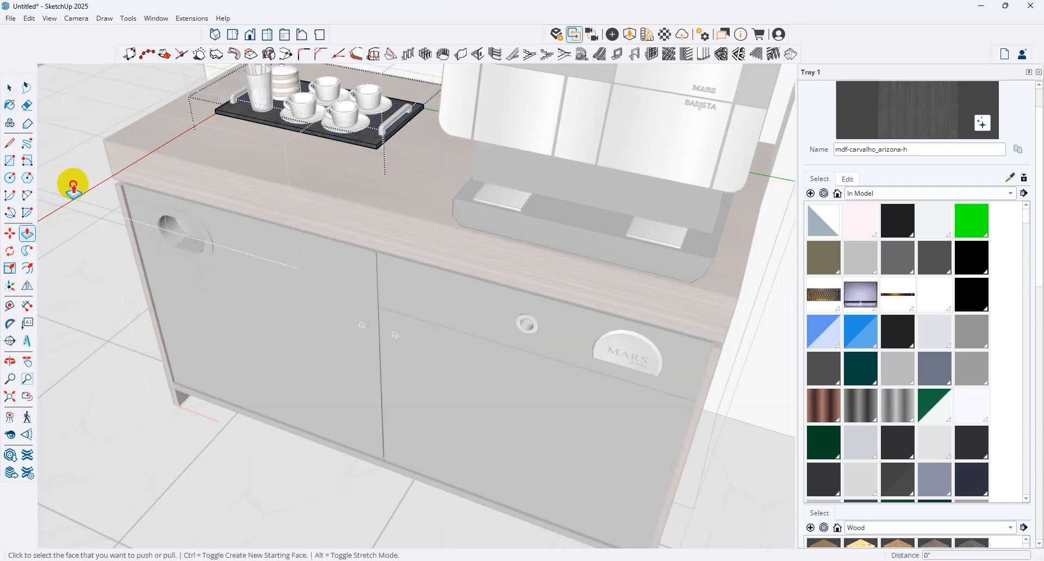
click(114, 90)
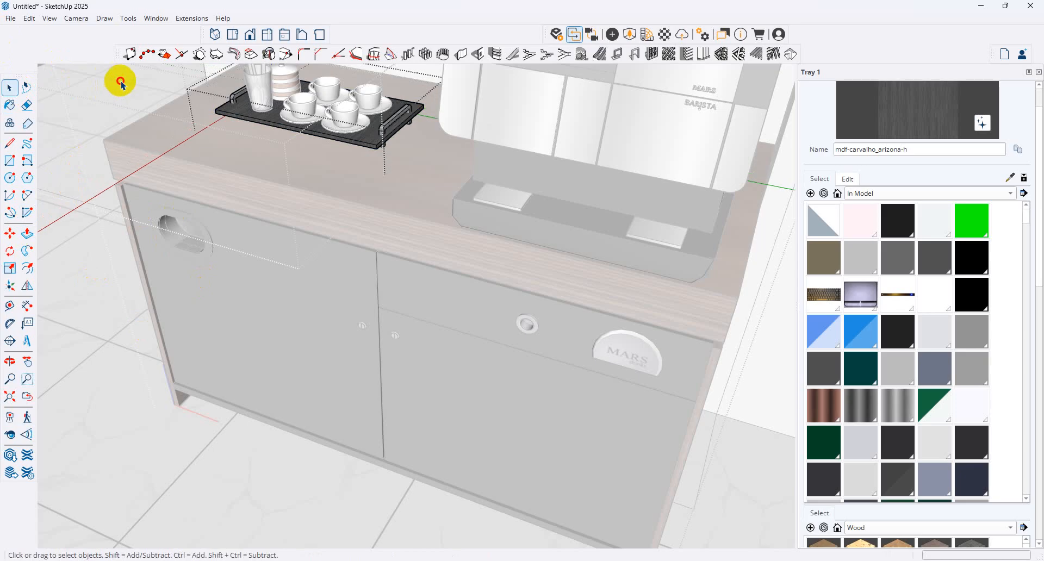
double_click(125, 200)
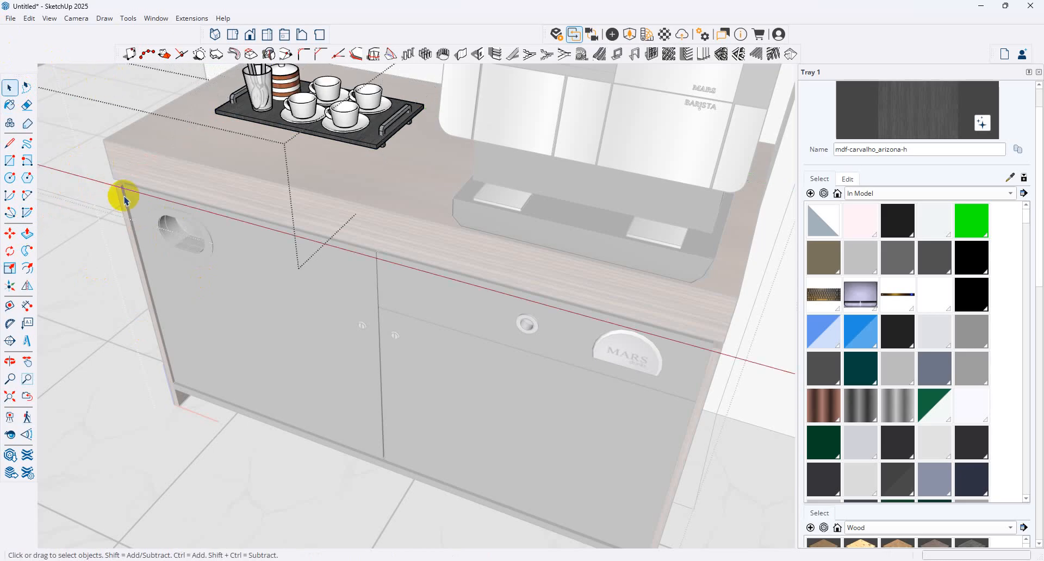
click(368, 151)
click(10, 234)
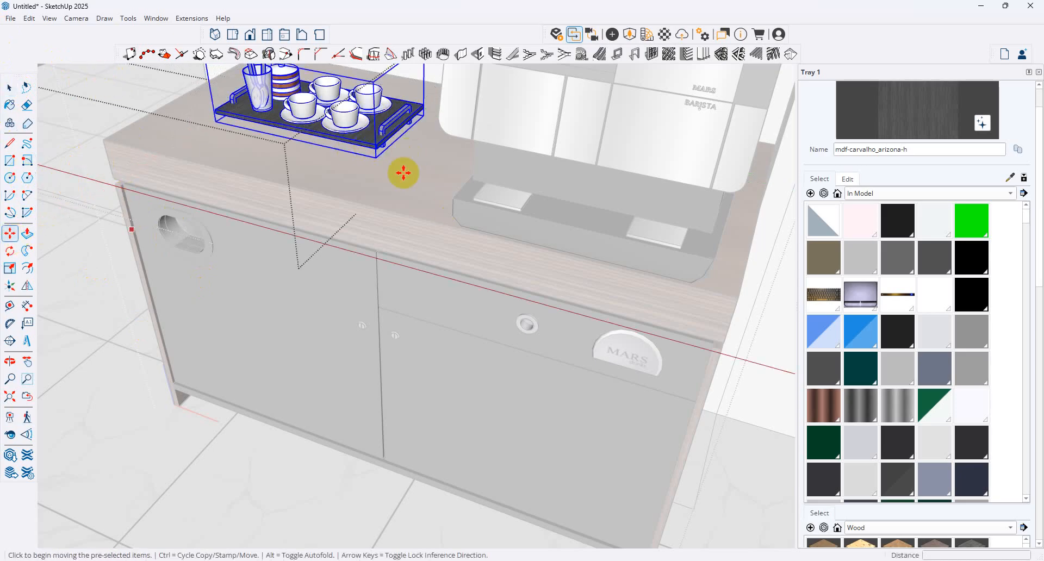
click(376, 152)
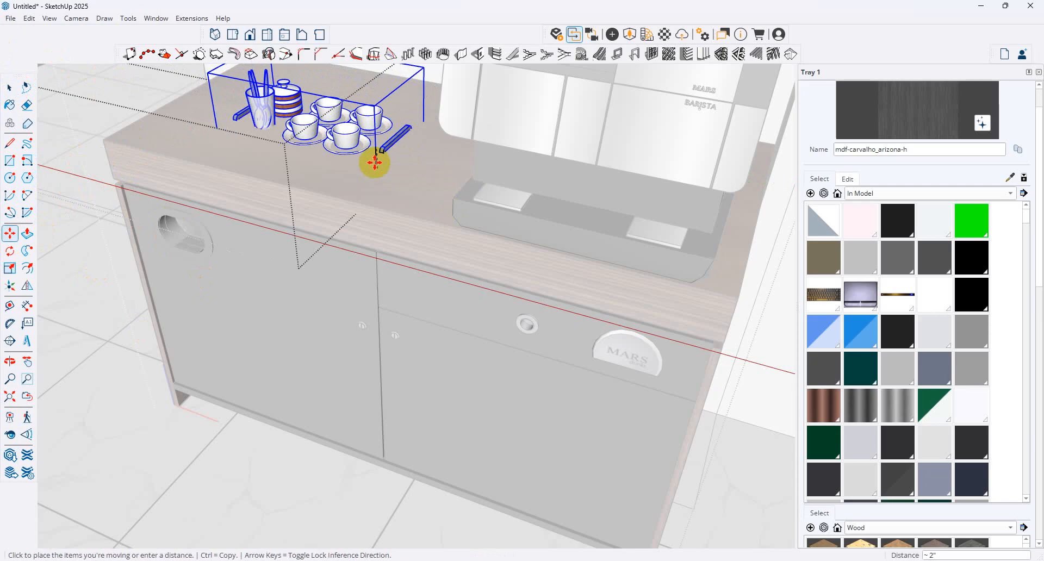
click(376, 161)
scroll(490, 243, down, 10)
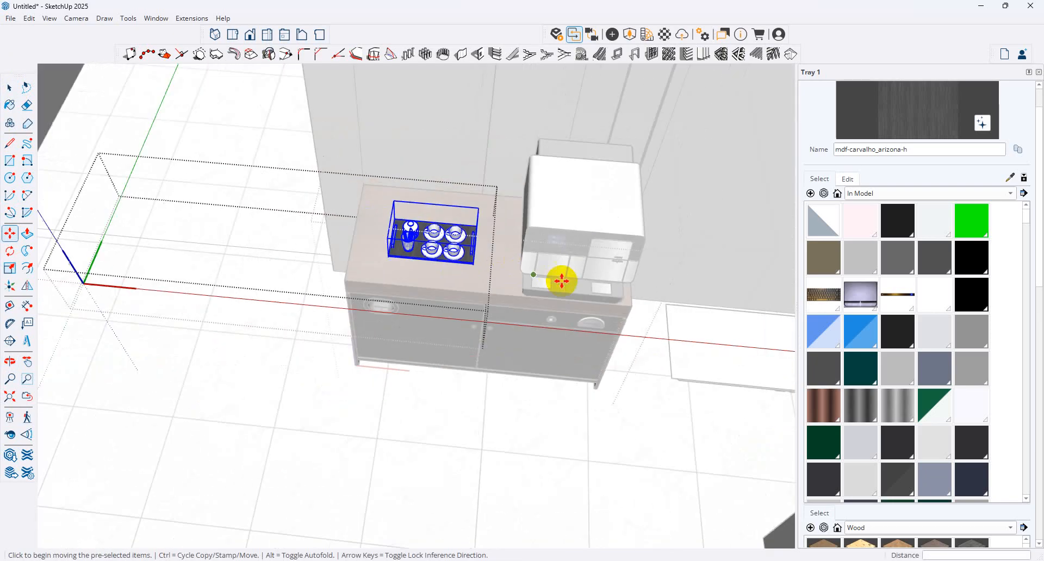
Close the open barista unit and return to the full office model.
click(9, 87)
click(297, 300)
click(242, 405)
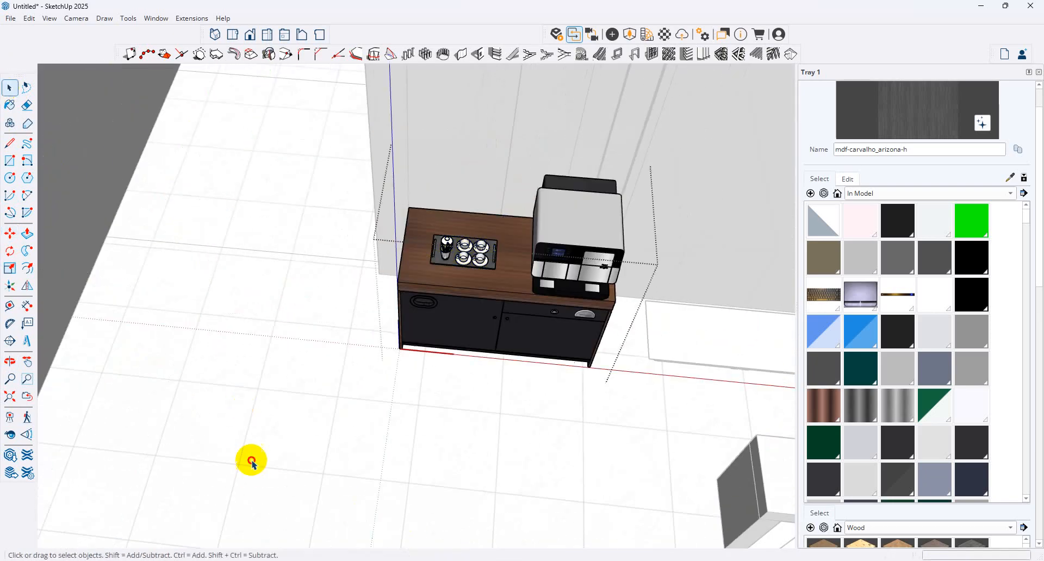
scroll(223, 280, down, 5)
scroll(217, 285, down, 2)
scroll(549, 389, up, 1)
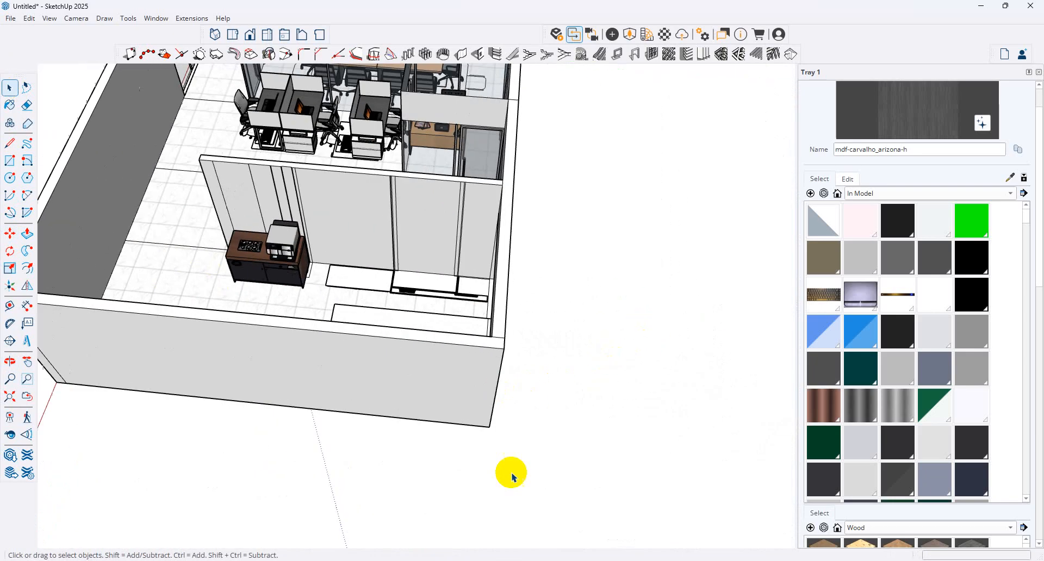
Switch to the browser and open the Coworking Space Office plan from the freecadfloorplans.com search results.
mouse_move(553, 558)
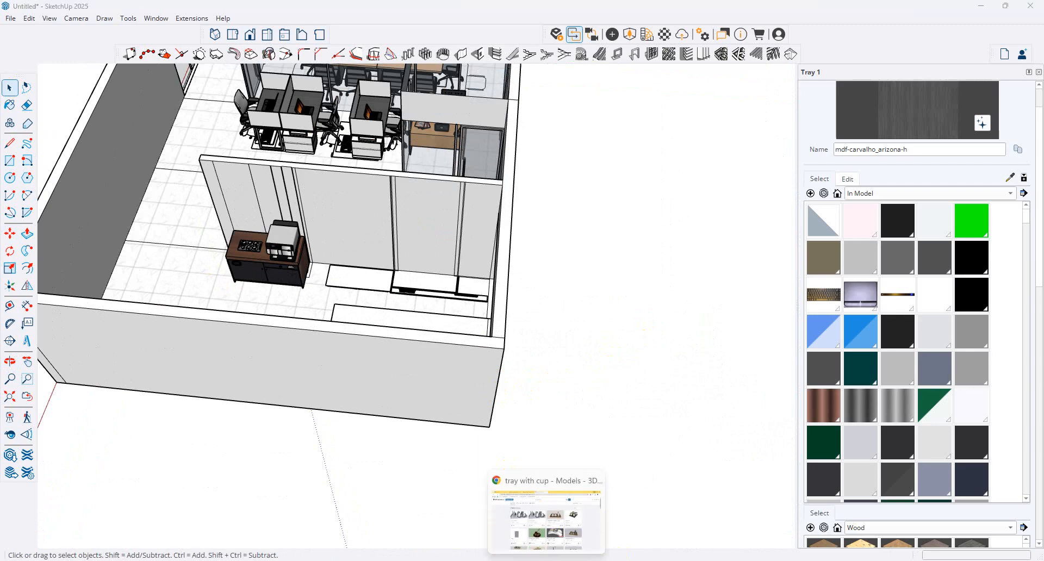
click(550, 522)
click(359, 12)
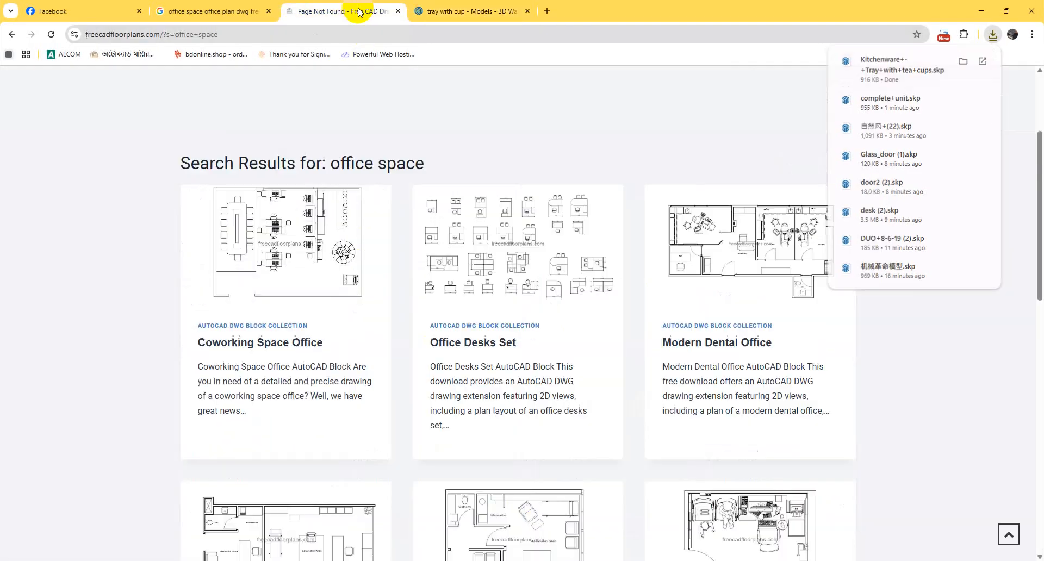
click(262, 282)
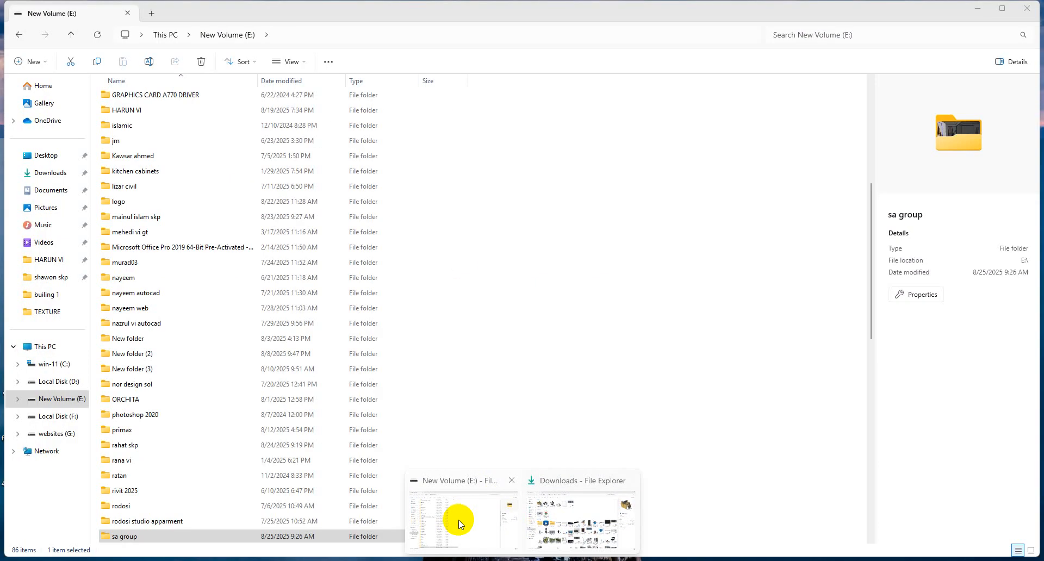
Switch to File Explorer and open the Coworking DWG drawing from the SketchUp project folder on New Volume (E:).
click(459, 520)
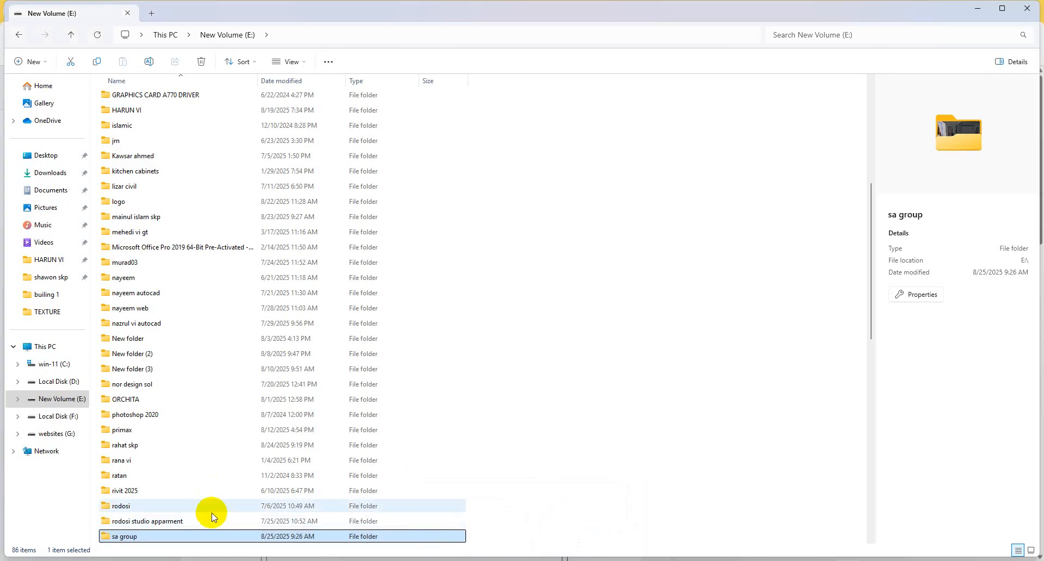
click(77, 419)
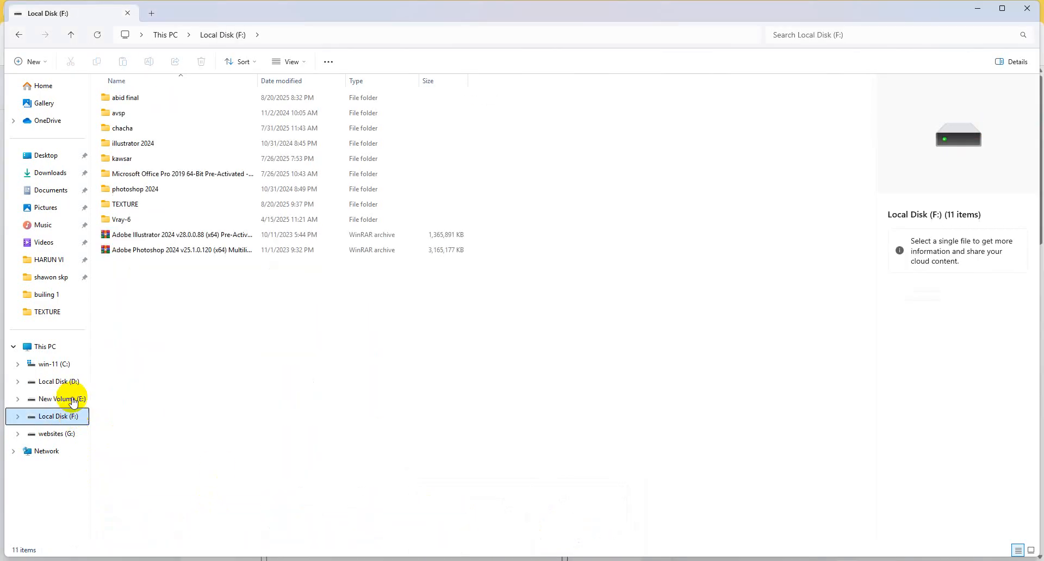
click(72, 399)
click(286, 295)
key(s)
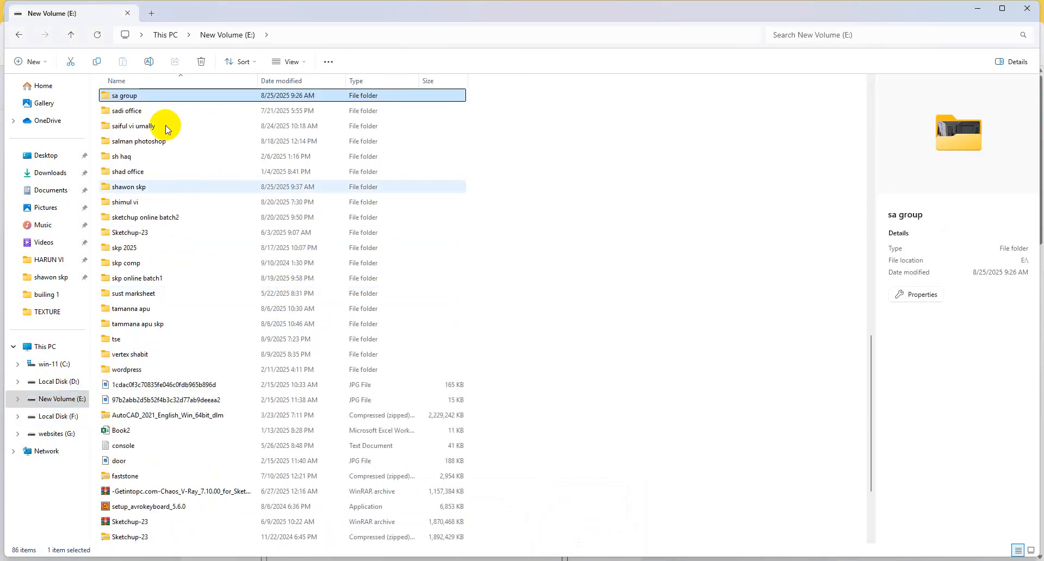
click(139, 191)
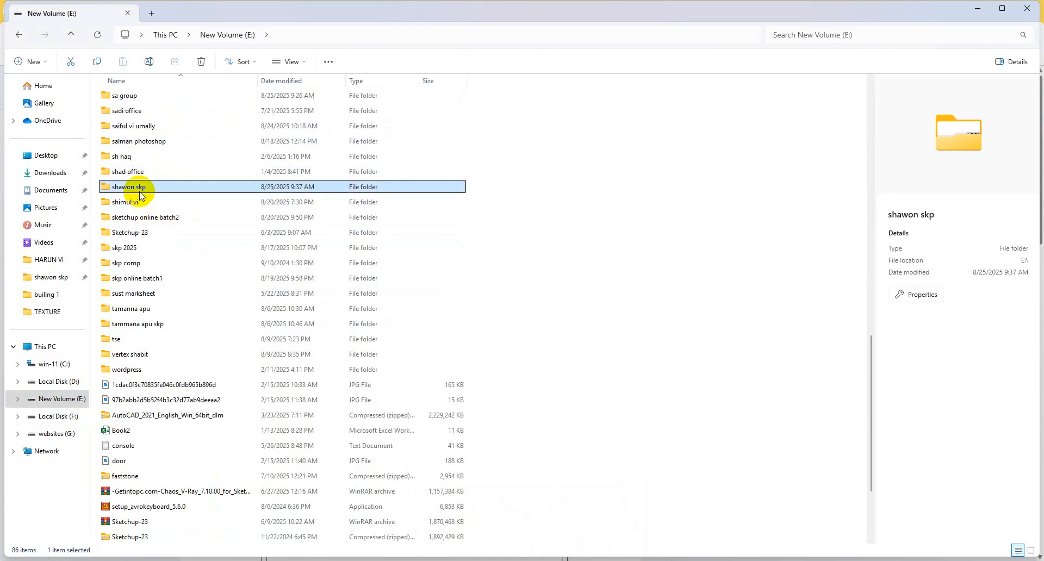
double_click(139, 191)
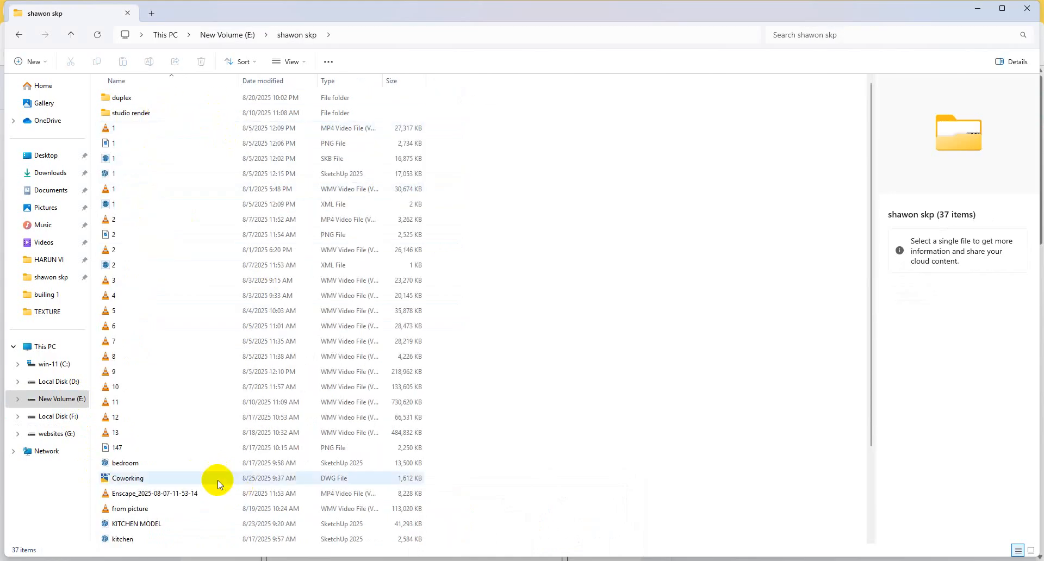
double_click(188, 478)
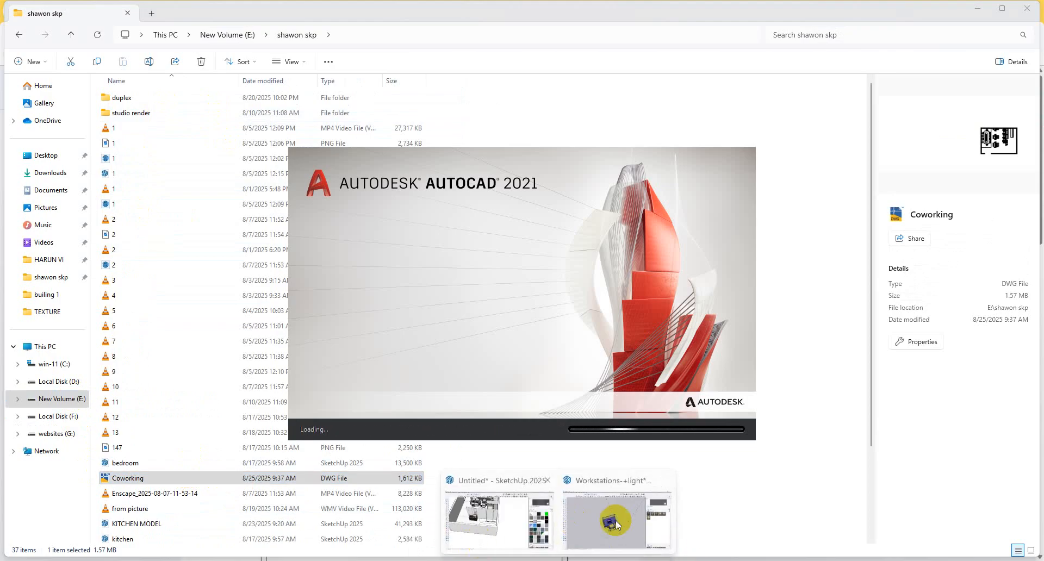
Switch back to 3D Warehouse in the browser and search the models for "pantry".
click(608, 521)
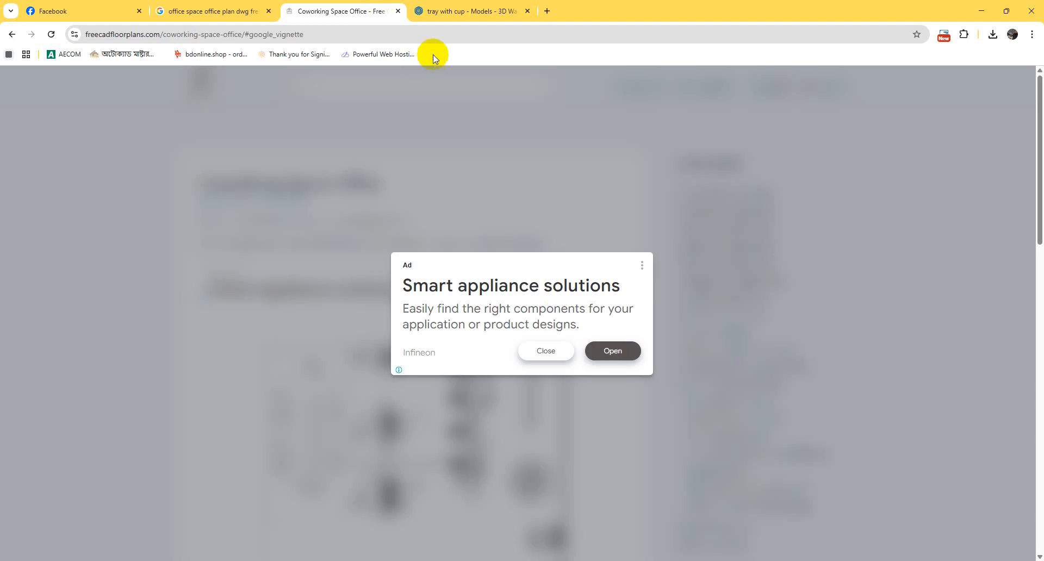
click(460, 11)
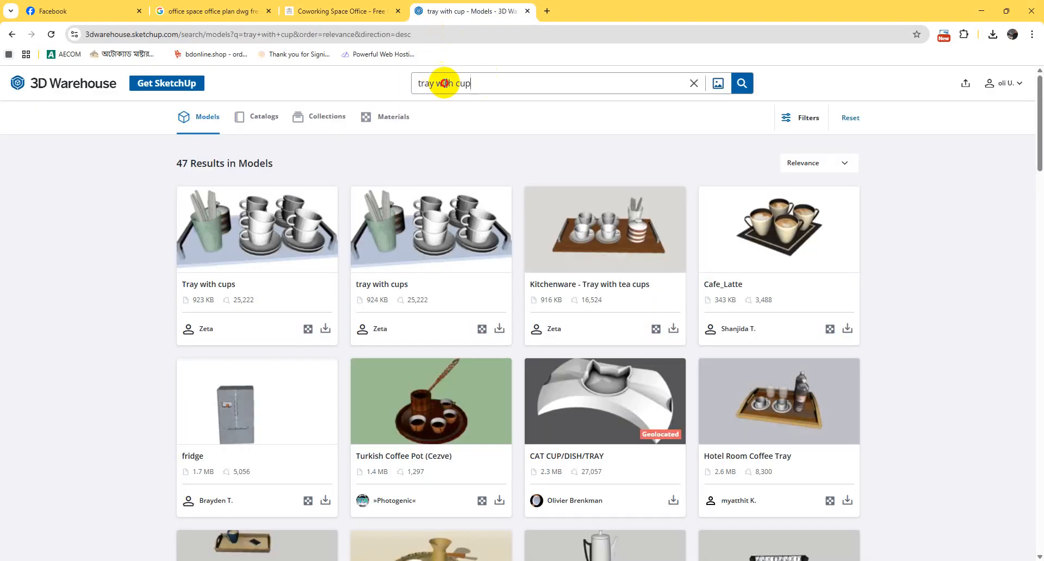
triple_click(445, 83)
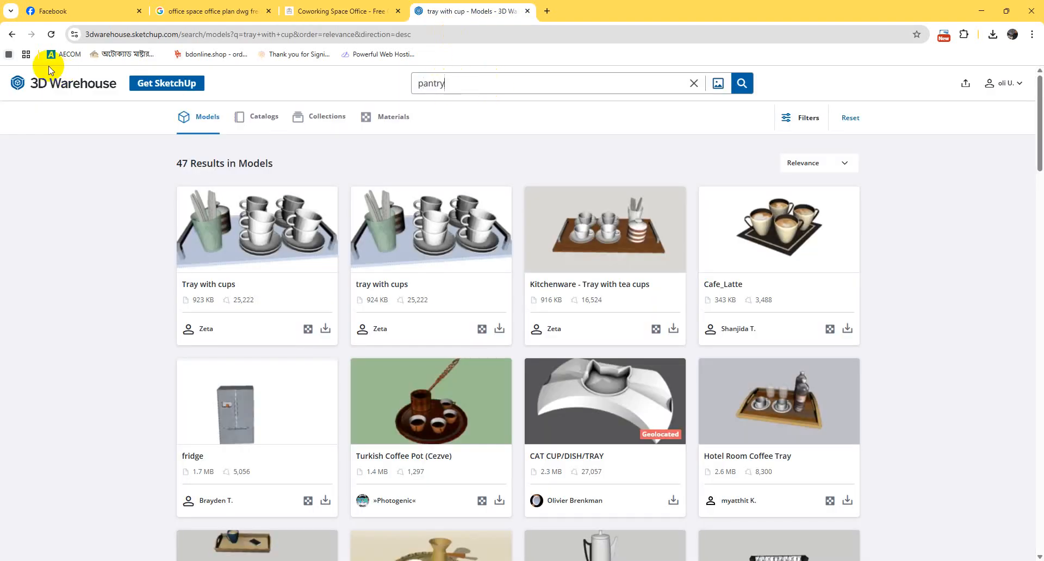
key(Return)
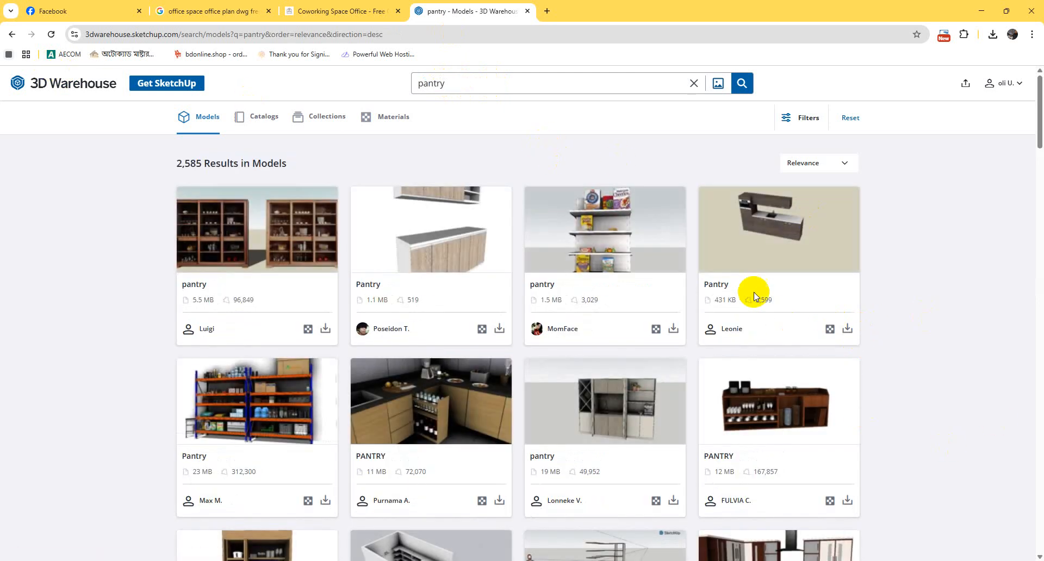
Download the 431 KB dark wood Pantry model with sink and wall cabinets as a SketchUp file, and put the browser away.
click(848, 329)
click(876, 355)
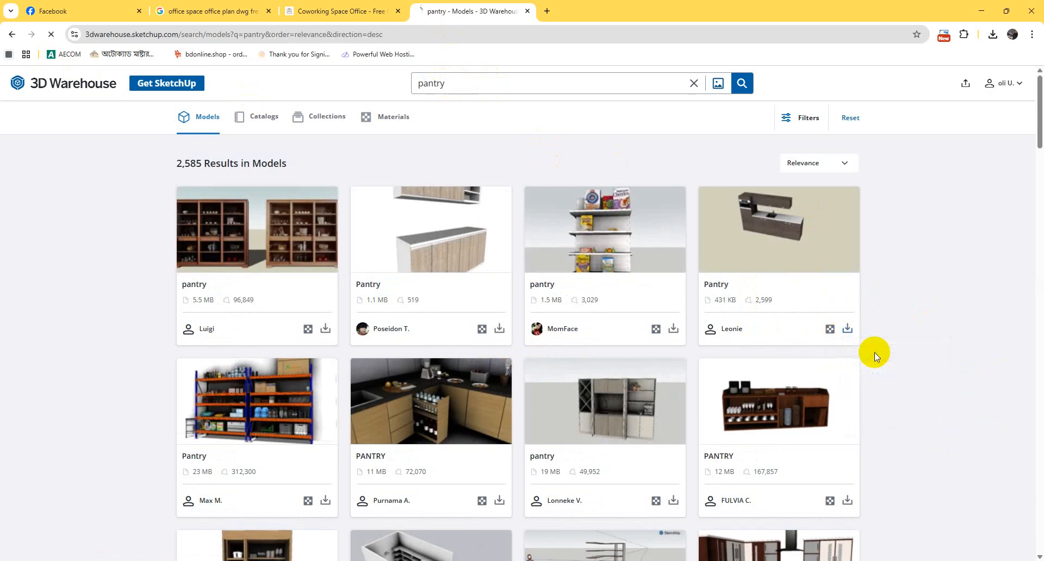
scroll(492, 350, down, 5)
scroll(727, 416, up, 4)
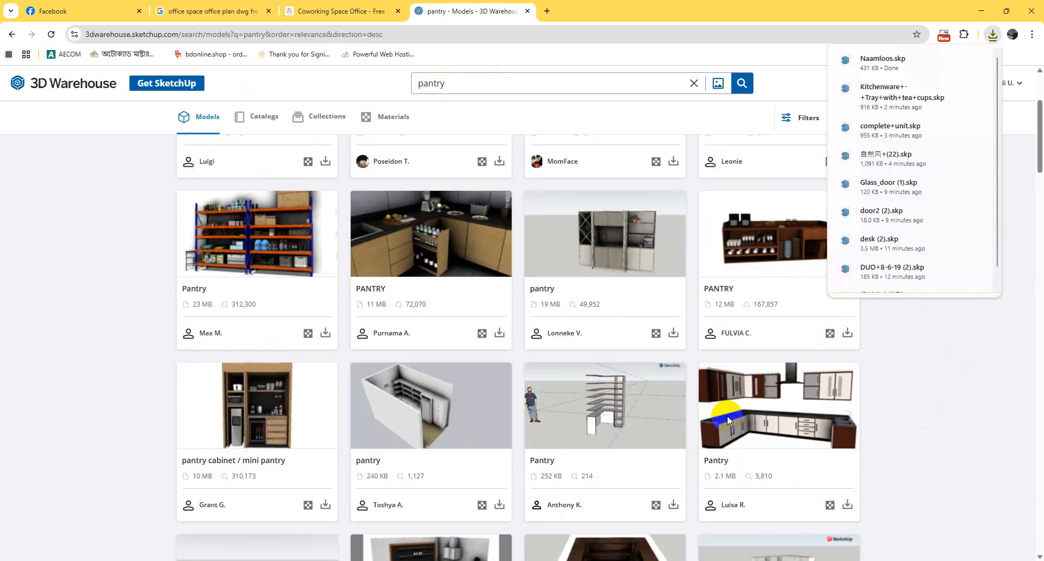
scroll(854, 418, up, 2)
click(981, 10)
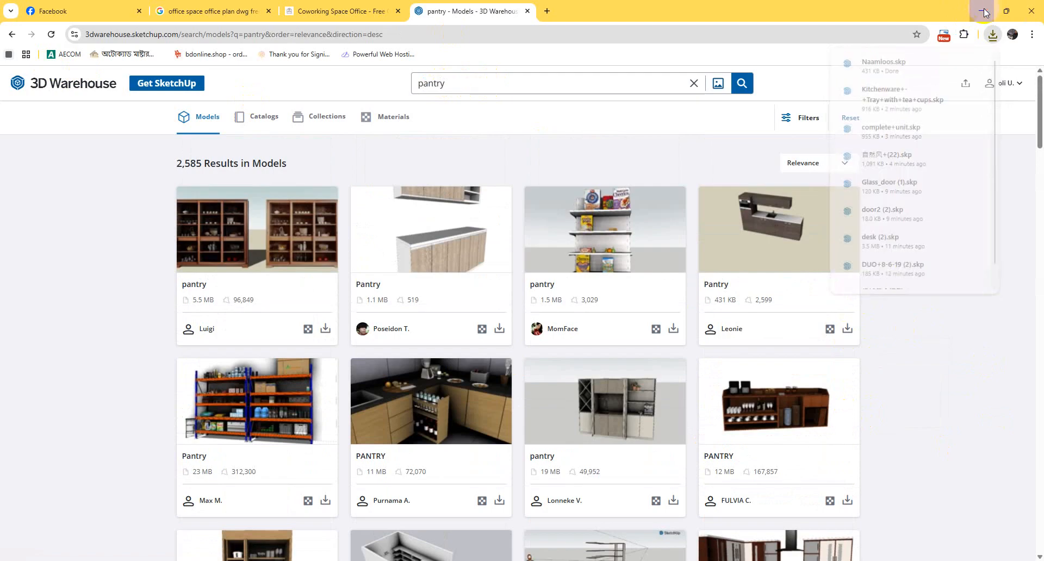
Examine the kitchen cabinet run and bar seating area in the Coworking drawing in AutoCAD, and put the drawing away.
scroll(709, 412, up, 12)
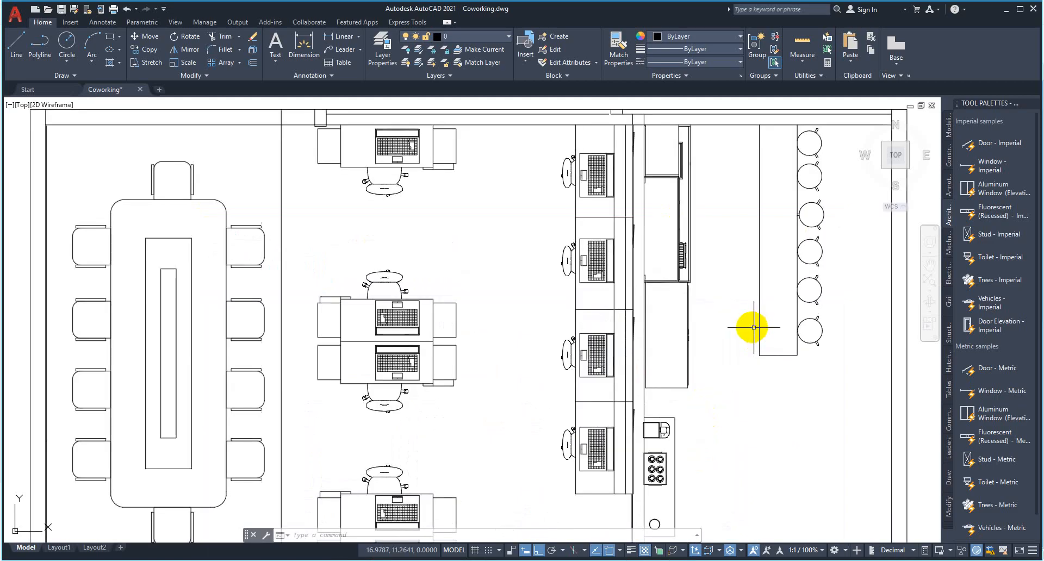
scroll(503, 334, down, 5)
scroll(500, 327, up, 4)
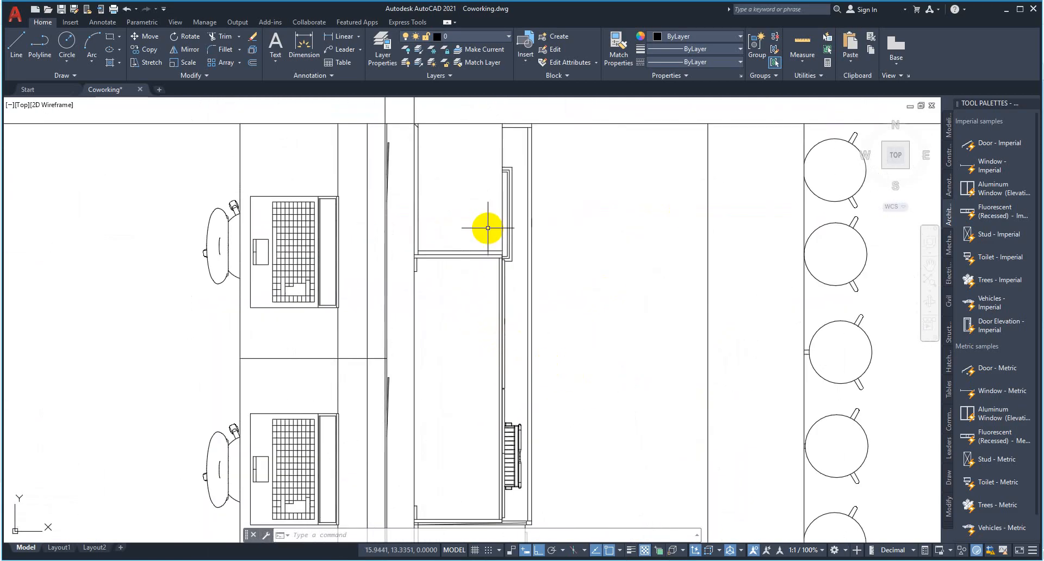
scroll(486, 226, down, 4)
scroll(495, 314, up, 4)
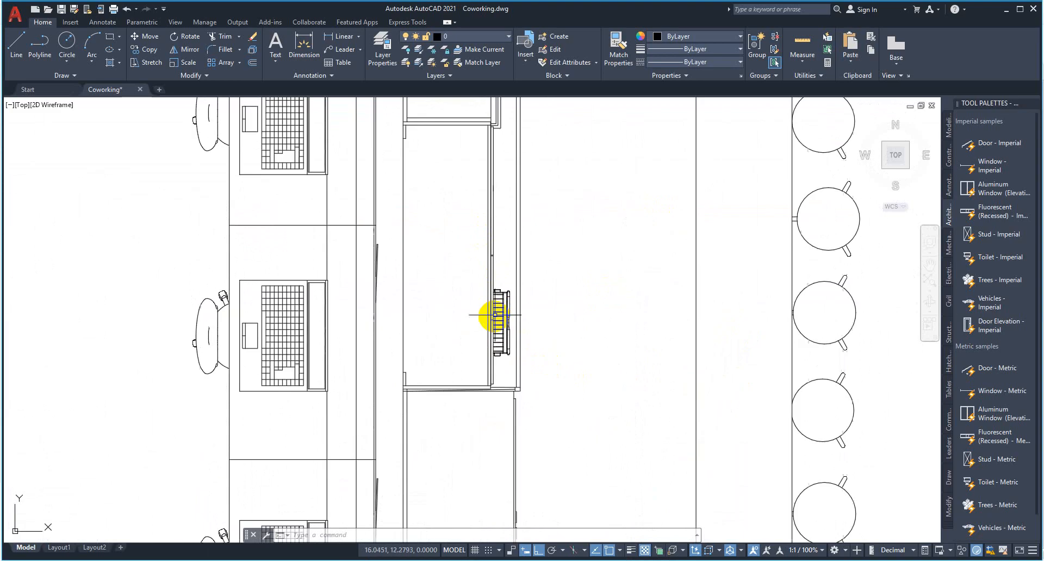
click(1012, 16)
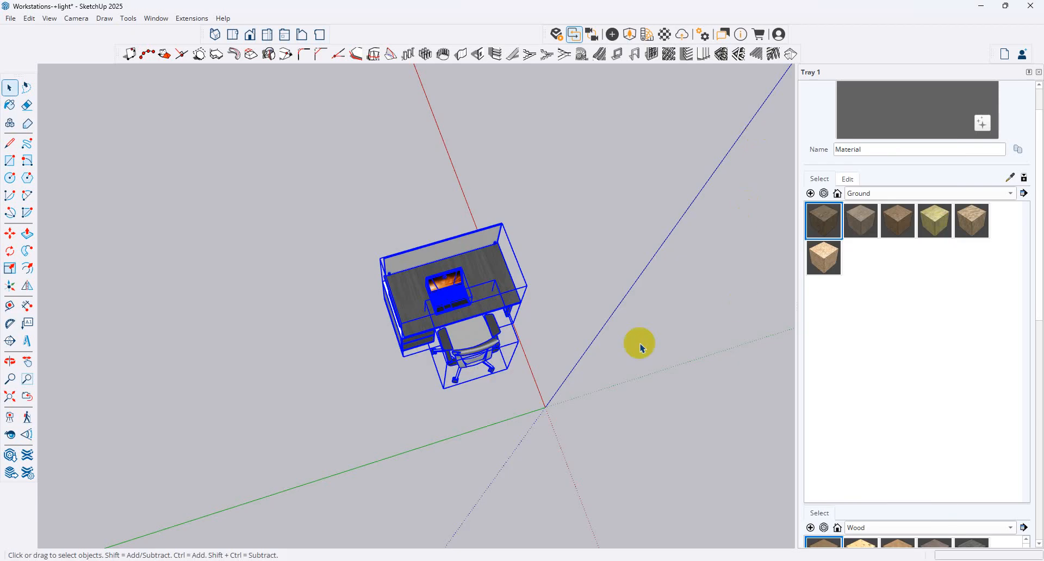
Close the Workstations-+light model without saving and switch to the untitled office model.
click(1033, 5)
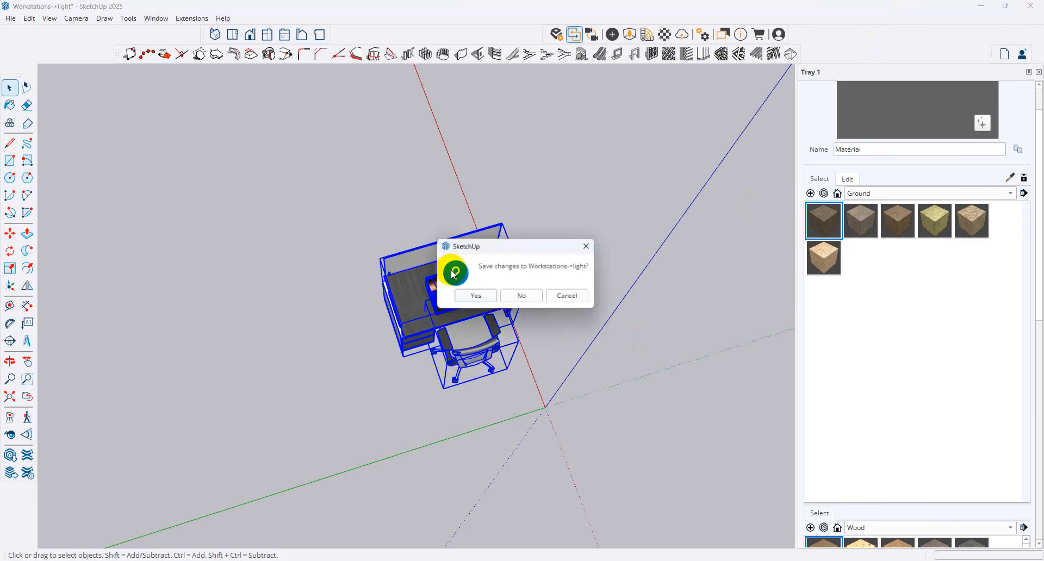
click(522, 296)
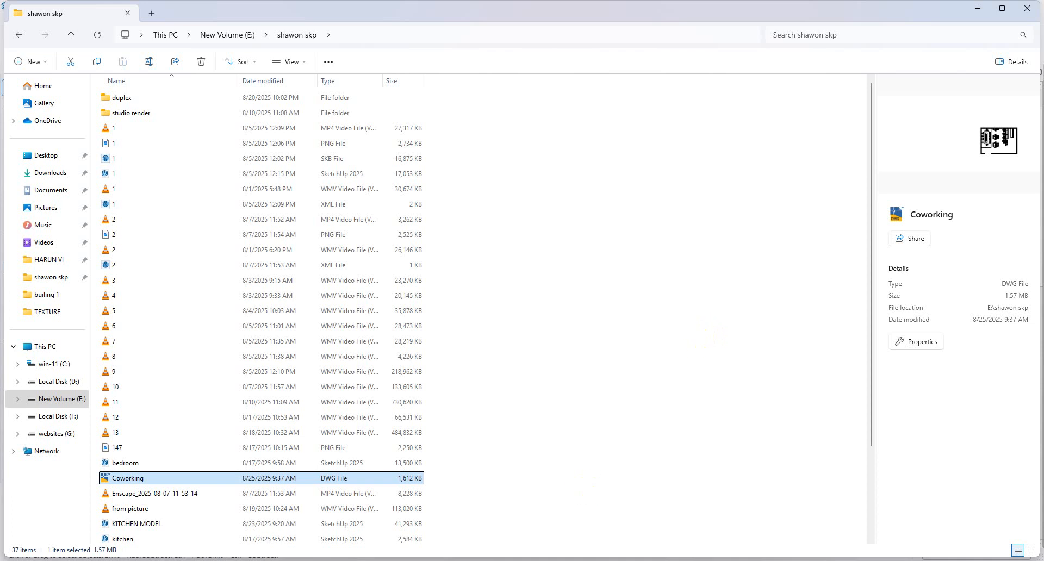
click(552, 520)
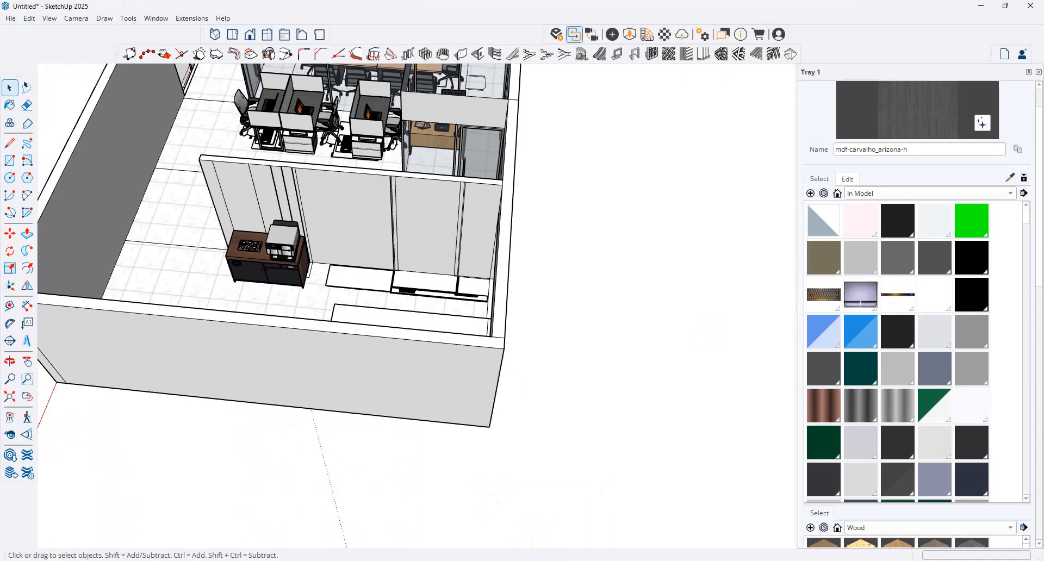
Browse further pantry models on 3D Warehouse for the office kitchen and return to the office model.
click(565, 530)
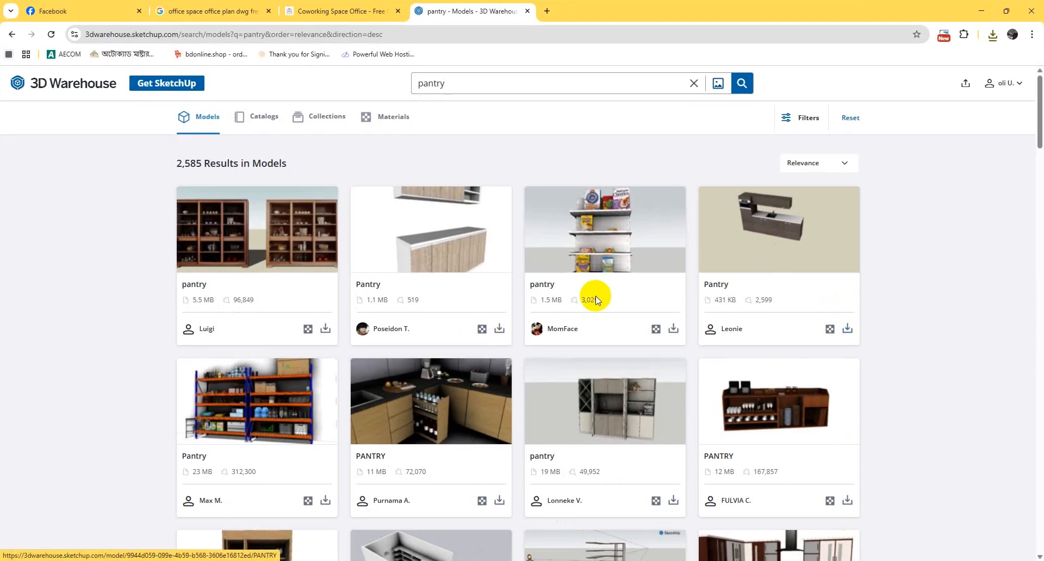
scroll(559, 345, down, 3)
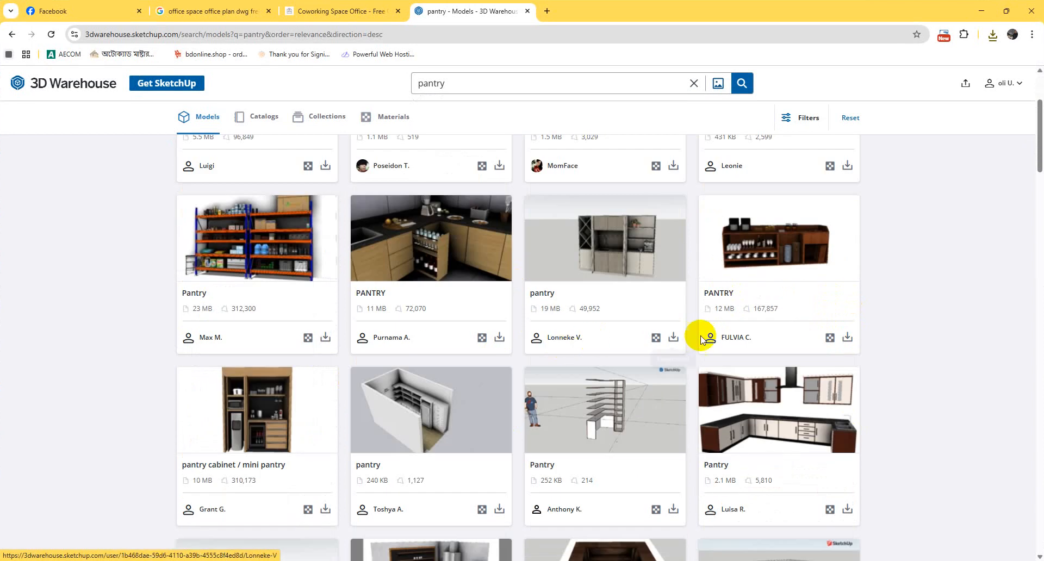
scroll(614, 293, down, 5)
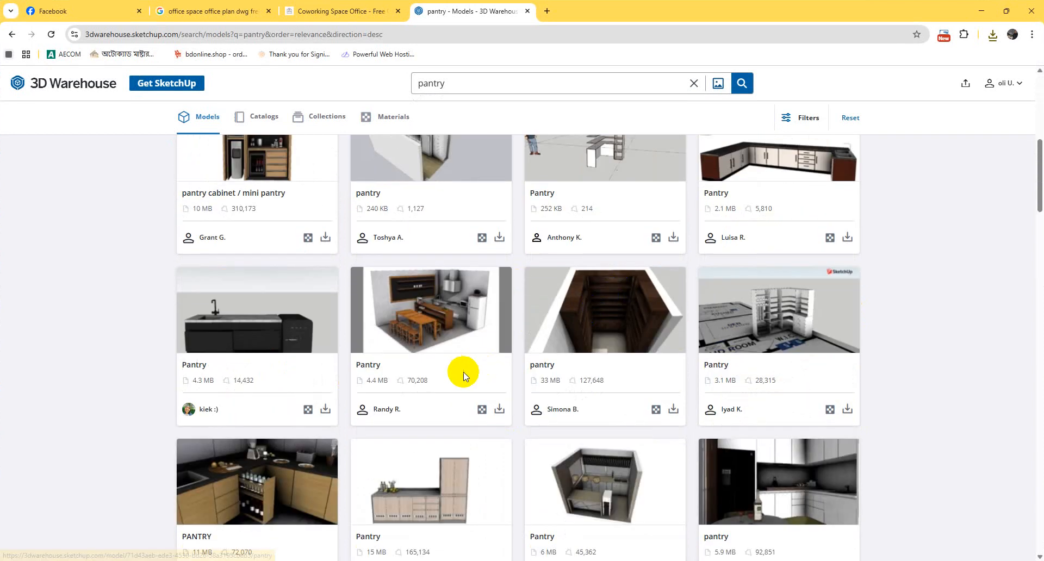
scroll(727, 310, down, 4)
scroll(695, 345, down, 3)
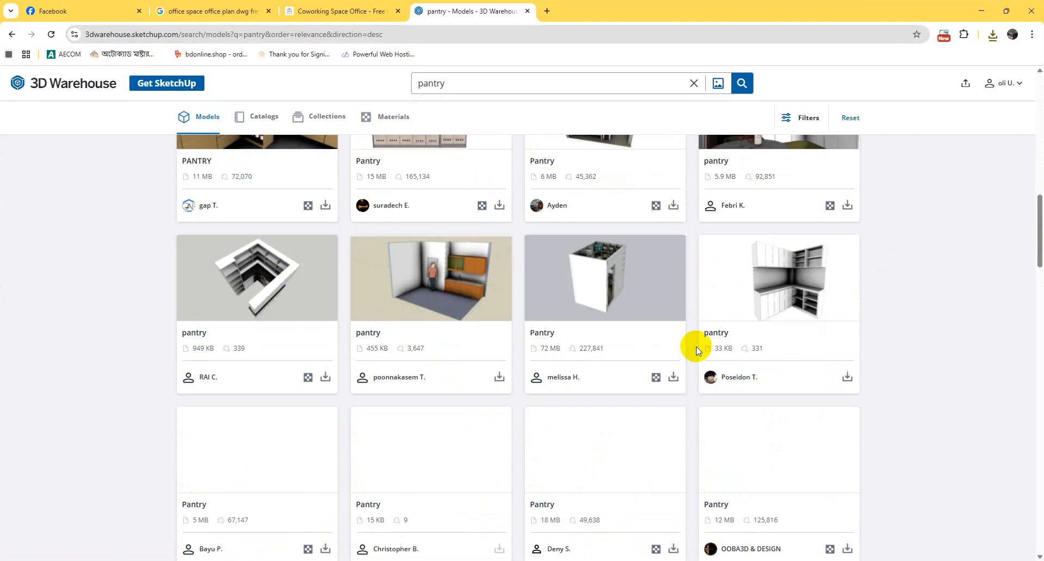
click(978, 17)
Import the Naamloos pantry model from Downloads and place it along the kitchen wall beside the coffee machine unit.
click(11, 21)
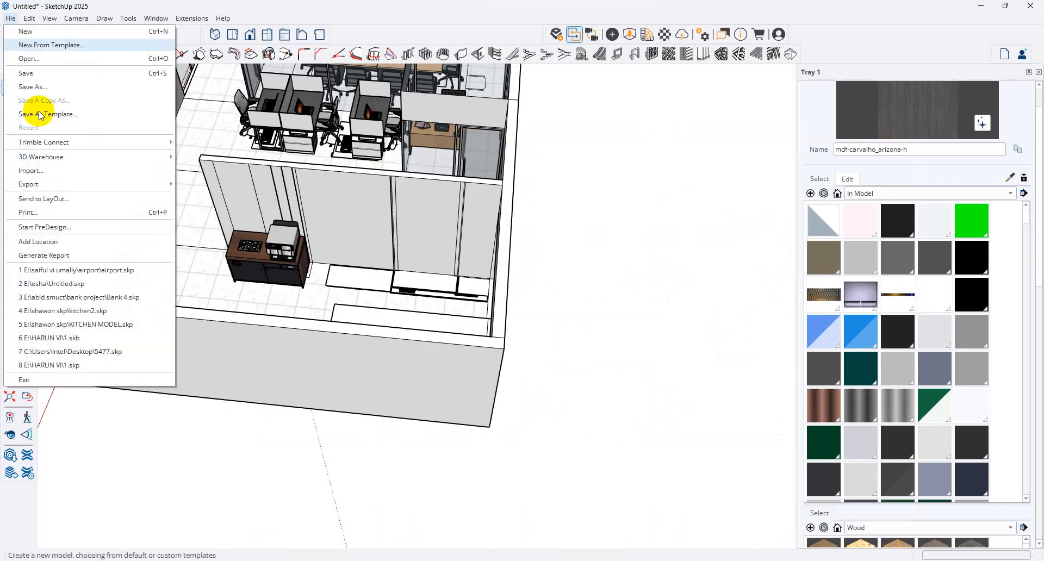
click(51, 168)
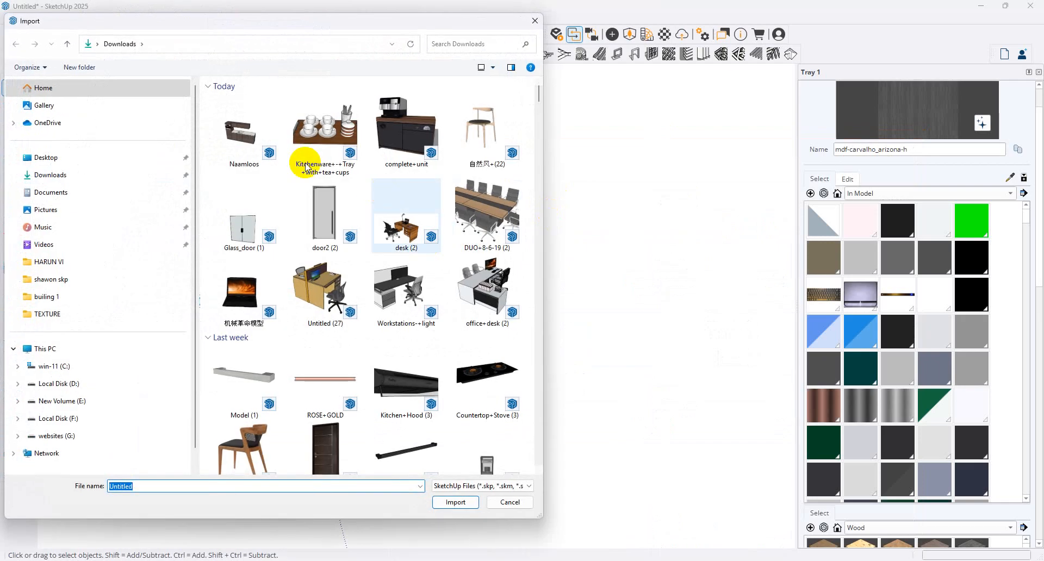
double_click(264, 147)
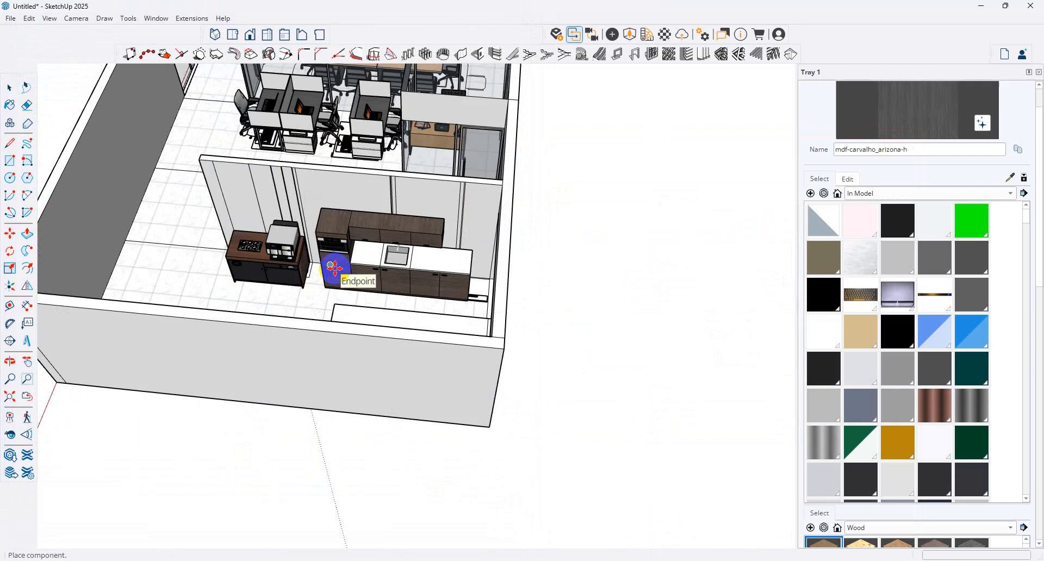
click(333, 269)
Move the imported pantry unit into position over the cabinet outlines of the floor plan along the kitchen wall.
scroll(429, 249, up, 8)
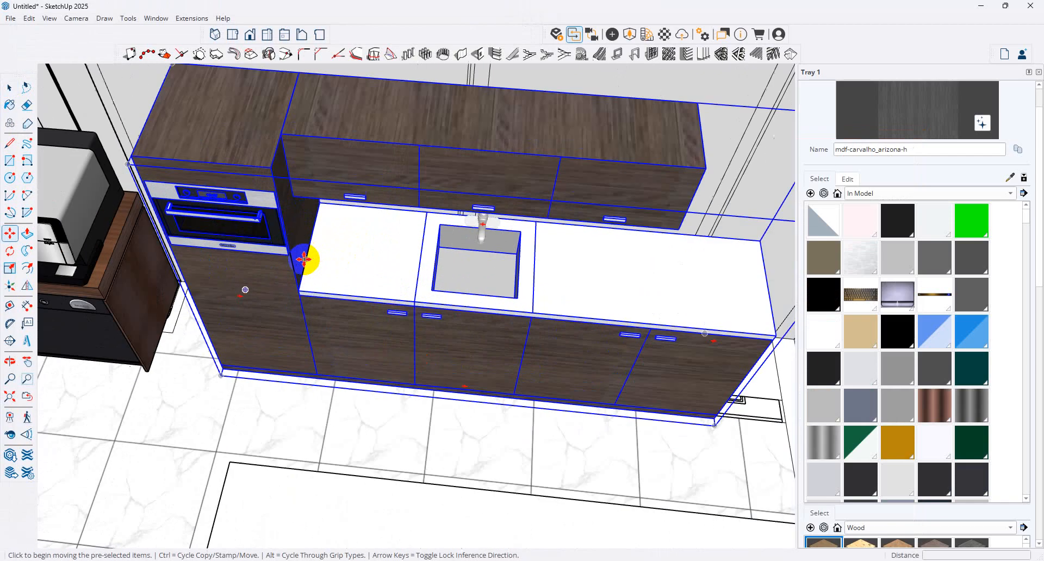
middle_drag(305, 261, 625, 226)
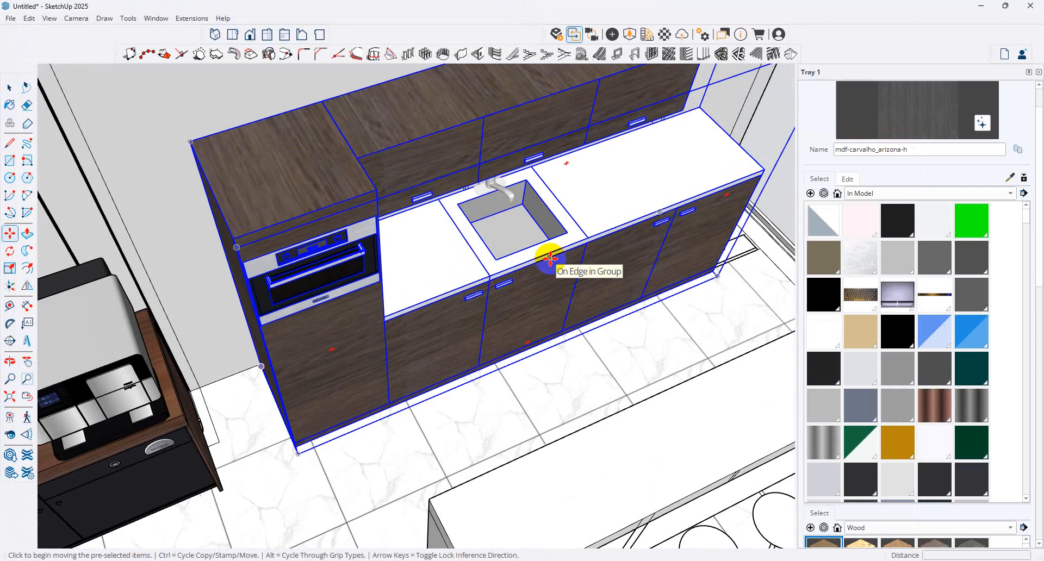
middle_drag(625, 235, 683, 462)
click(683, 462)
scroll(683, 422, up, 3)
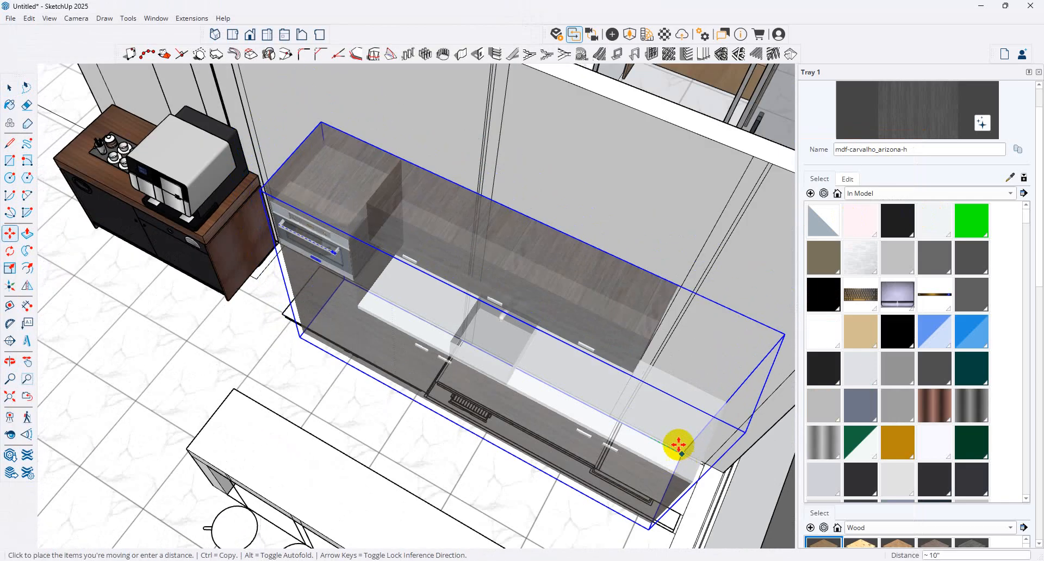
click(672, 440)
scroll(399, 344, down, 2)
middle_drag(399, 342, 672, 302)
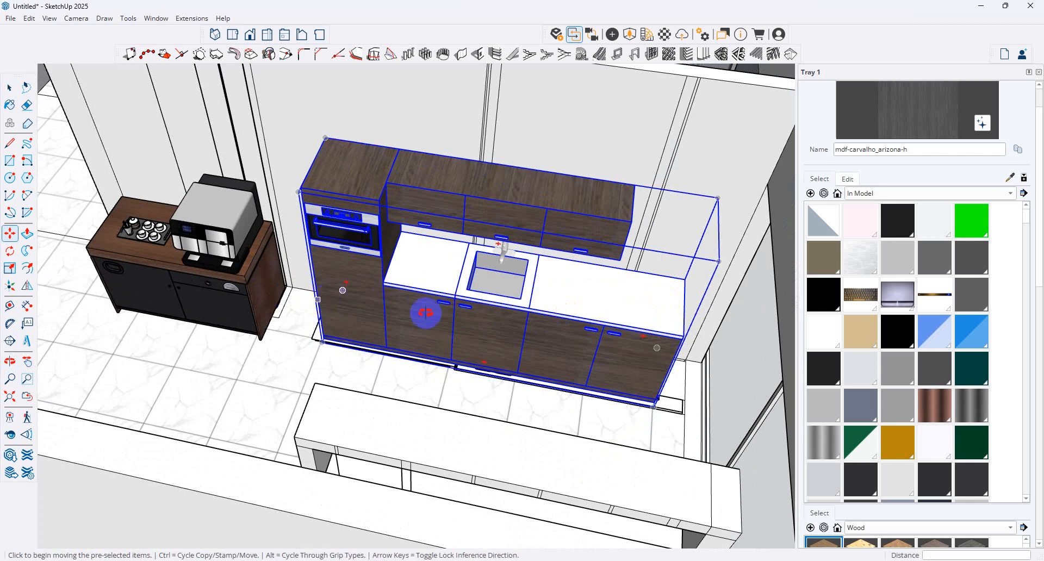
middle_drag(426, 310, 457, 310)
key(space)
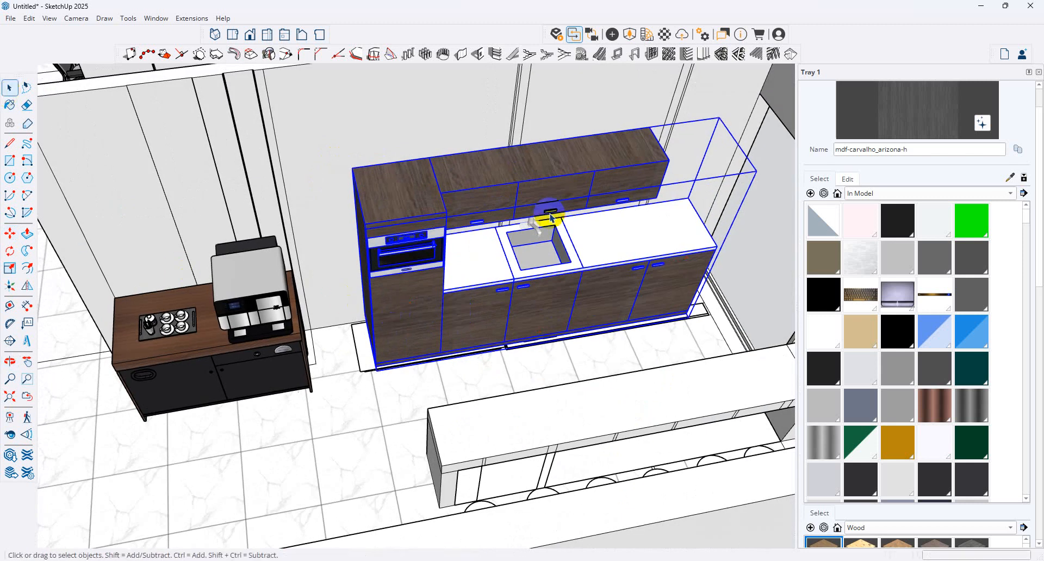
Open the imported pantry unit for editing down to its raw cabinet geometry.
double_click(492, 175)
double_click(492, 175)
triple_click(492, 175)
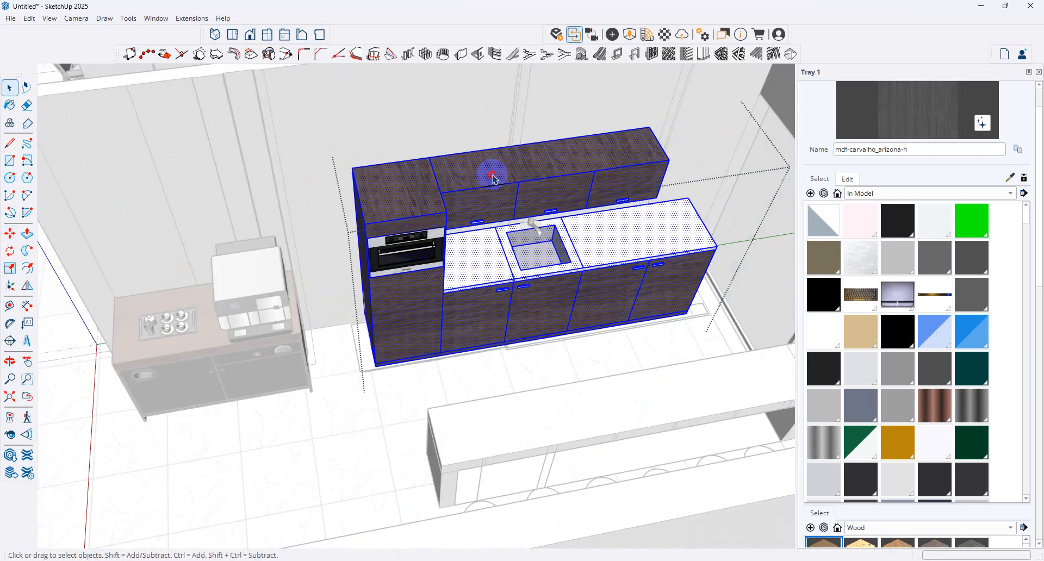
click(500, 173)
scroll(557, 224, up, 2)
middle_drag(557, 223, 687, 288)
scroll(687, 289, down, 4)
scroll(805, 343, down, 2)
scroll(400, 178, up, 1)
scroll(671, 322, down, 5)
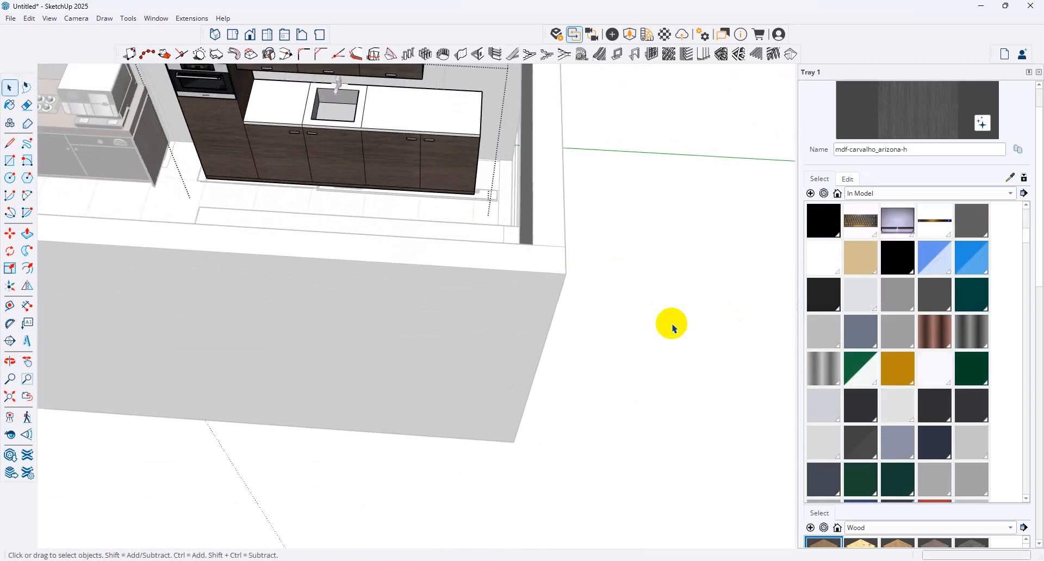
Draw a line about 3' 11" long beside the seam, from the tall oven cabinet's lower front corner up to the oven's lower corner.
scroll(394, 230, up, 3)
scroll(366, 103, up, 3)
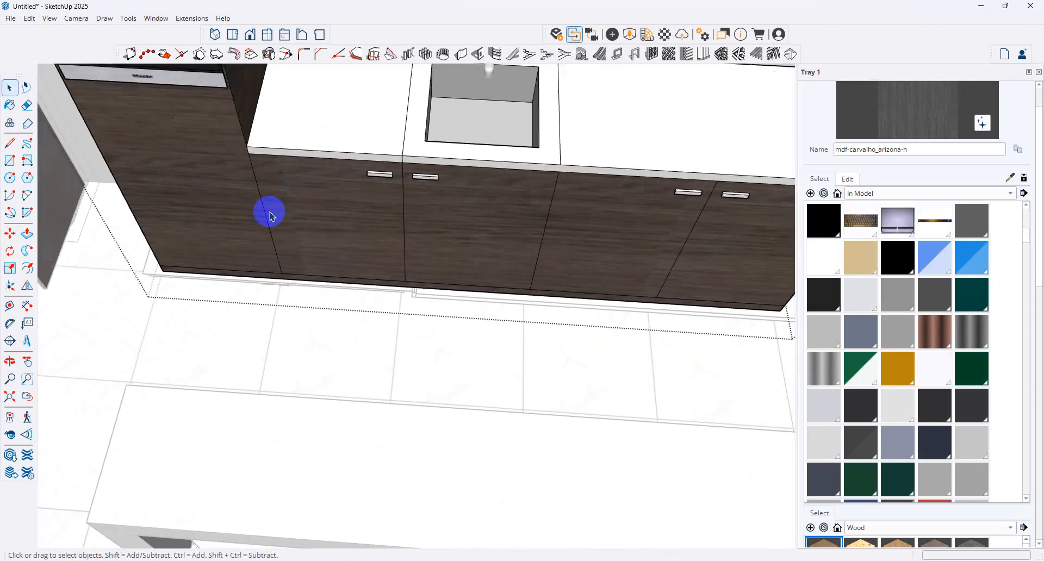
scroll(432, 265, down, 3)
scroll(394, 238, up, 1)
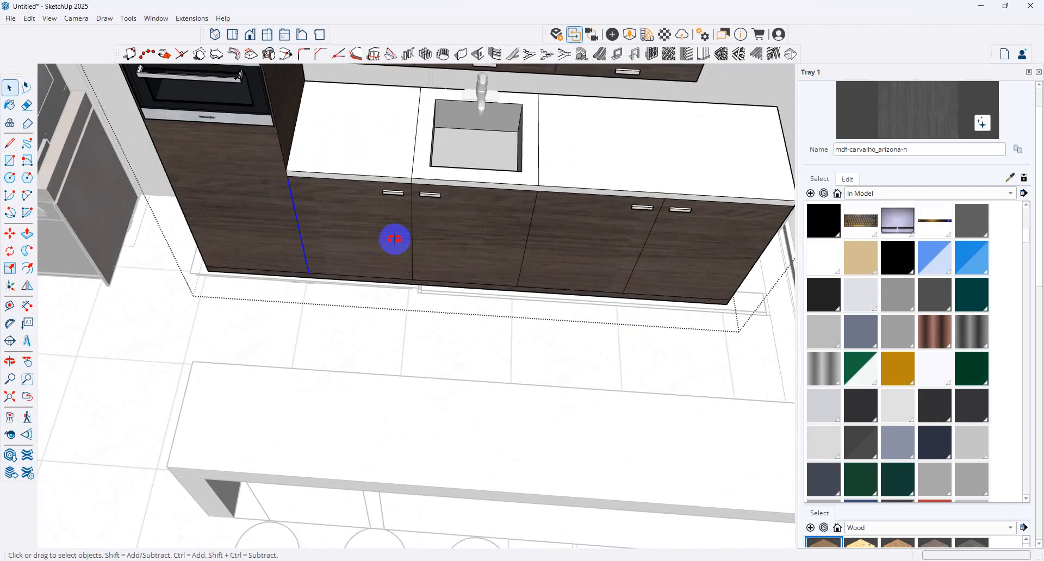
middle_drag(394, 238, 600, 197)
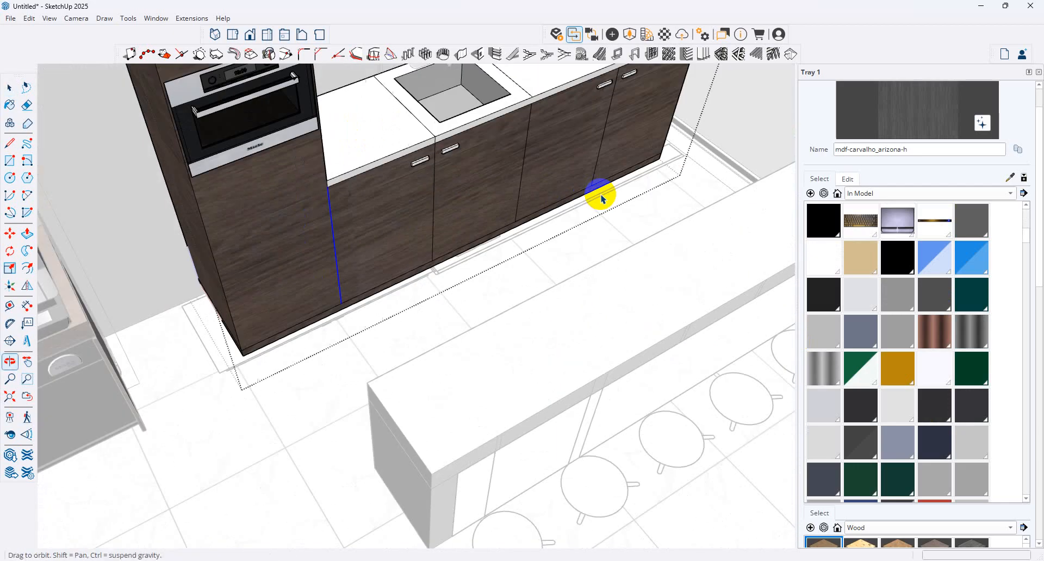
triple_click(334, 246)
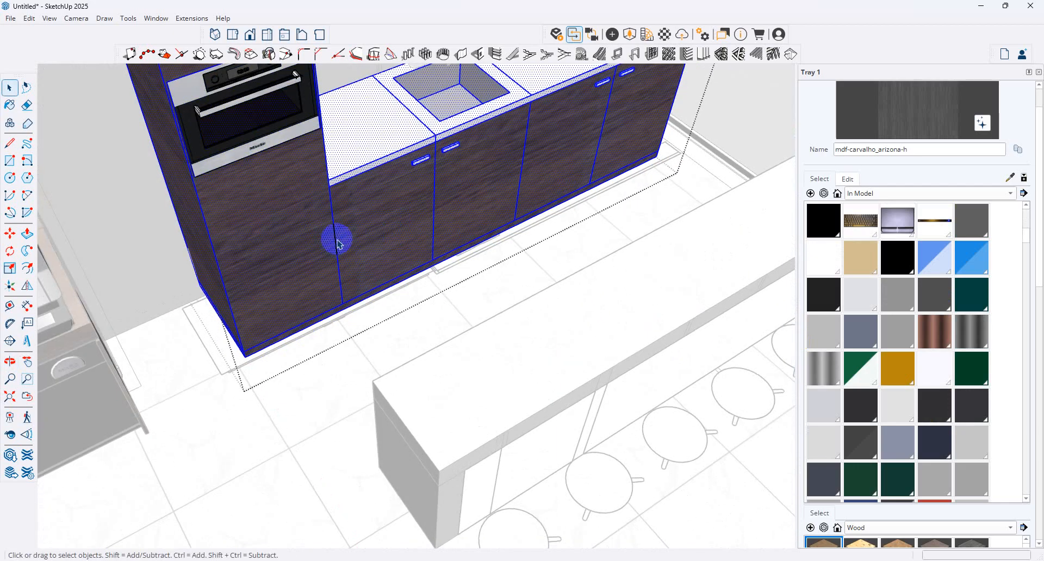
click(337, 242)
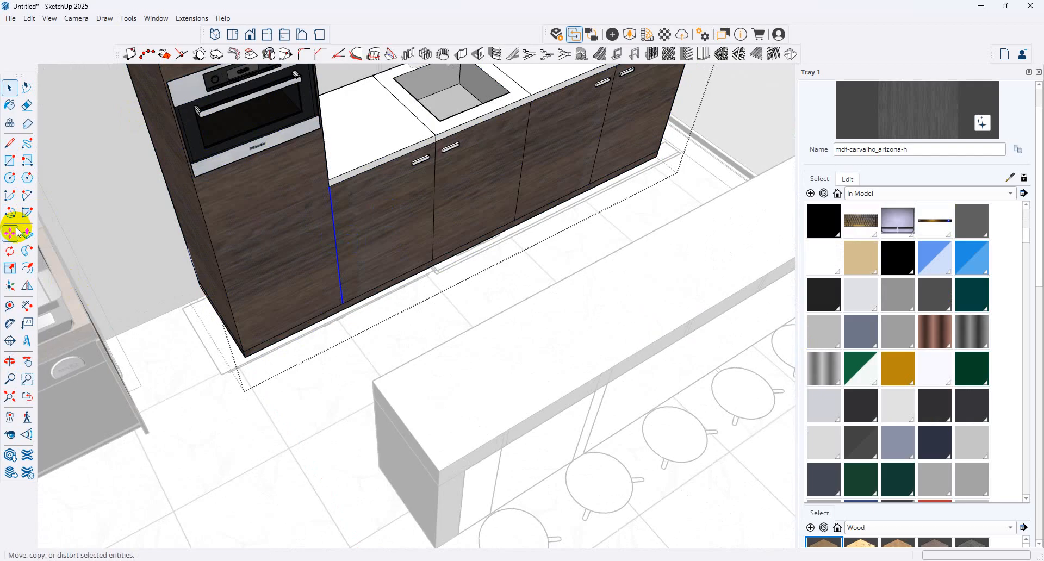
click(9, 143)
scroll(340, 301, up, 1)
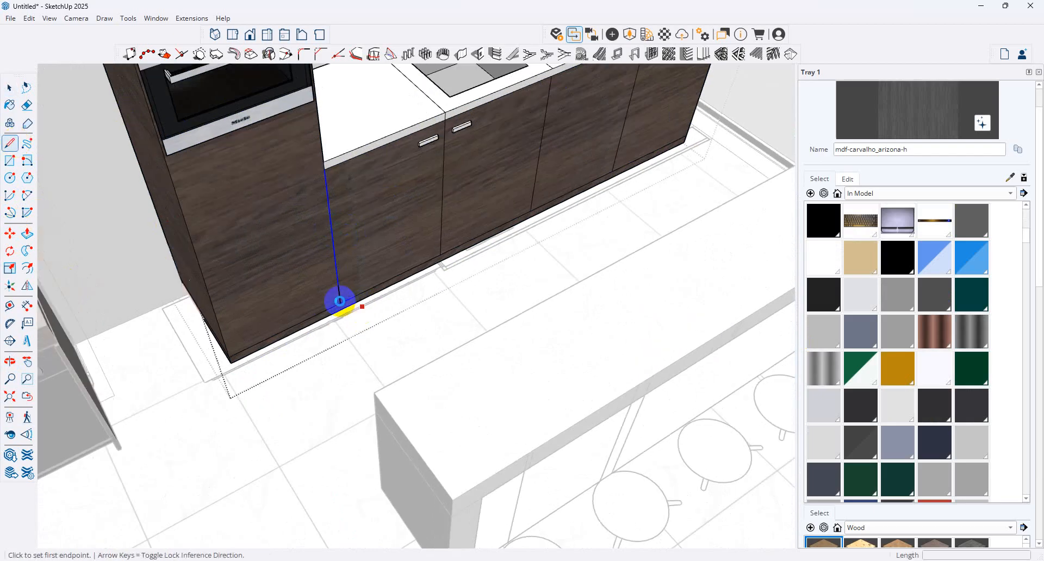
scroll(340, 300, up, 4)
click(339, 305)
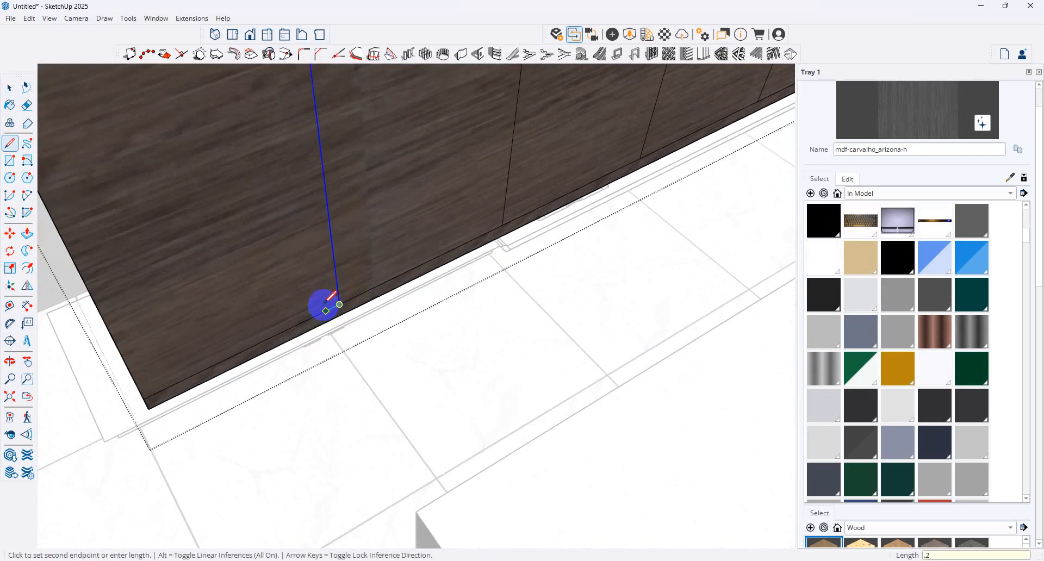
key(Escape)
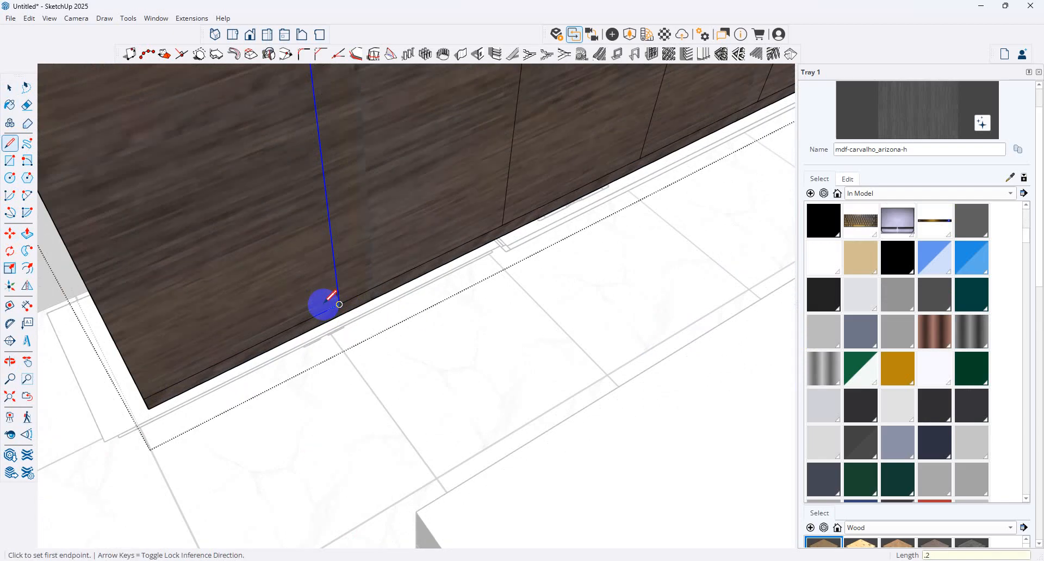
click(338, 304)
scroll(338, 304, down, 6)
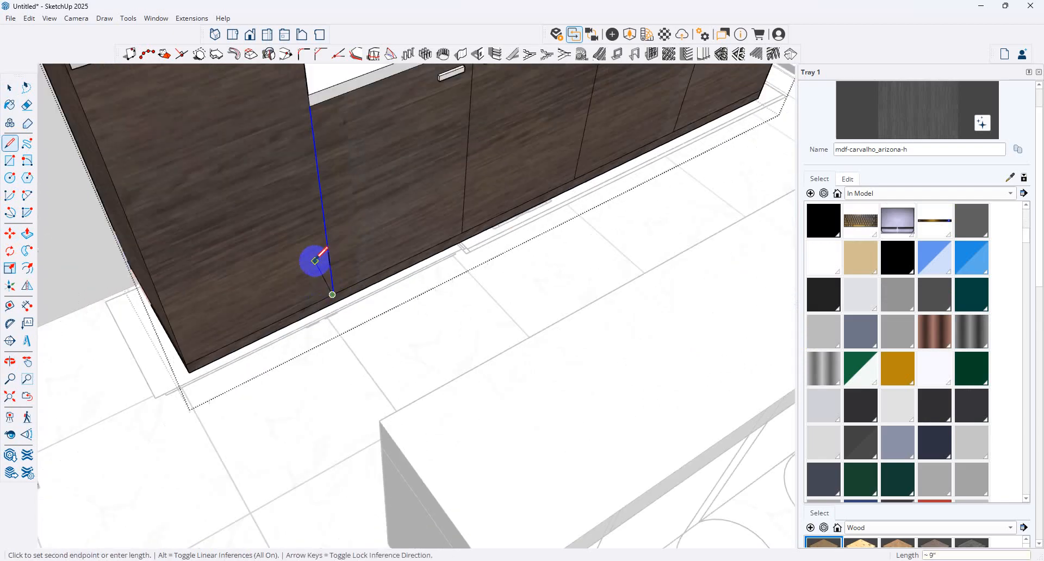
scroll(355, 274, up, 5)
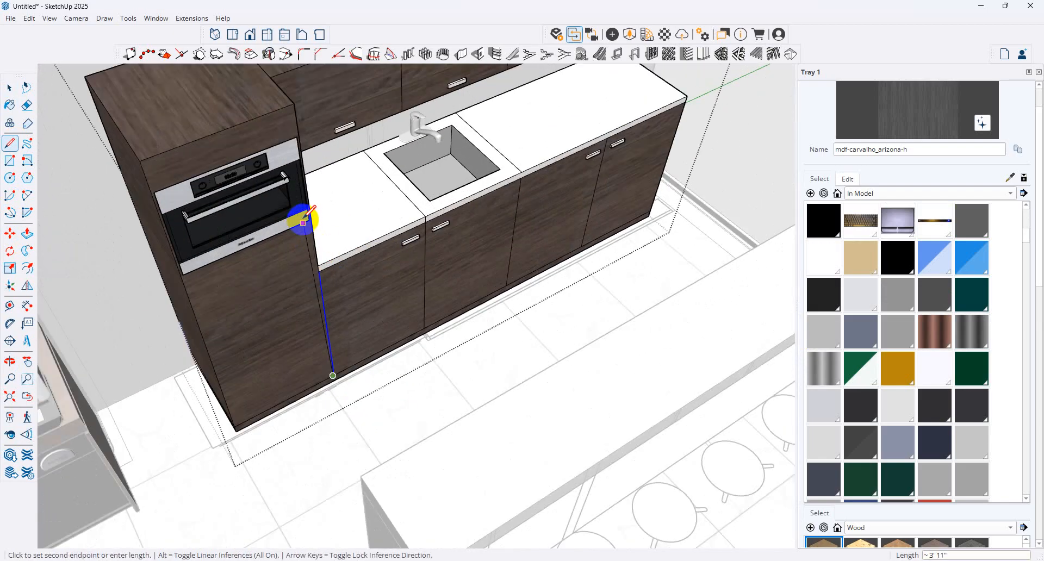
click(309, 220)
scroll(292, 109, up, 3)
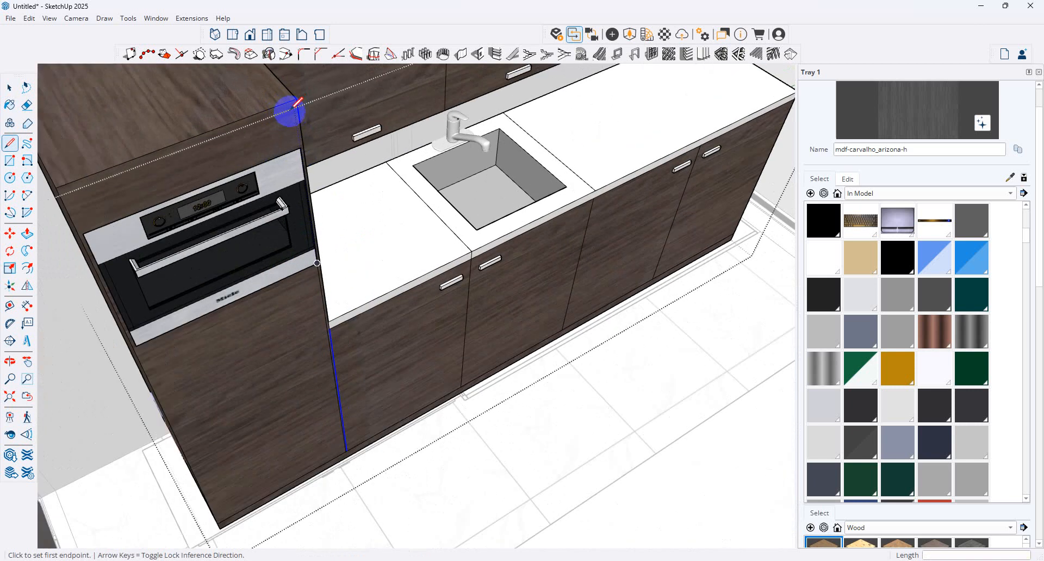
middle_drag(413, 329, 348, 279)
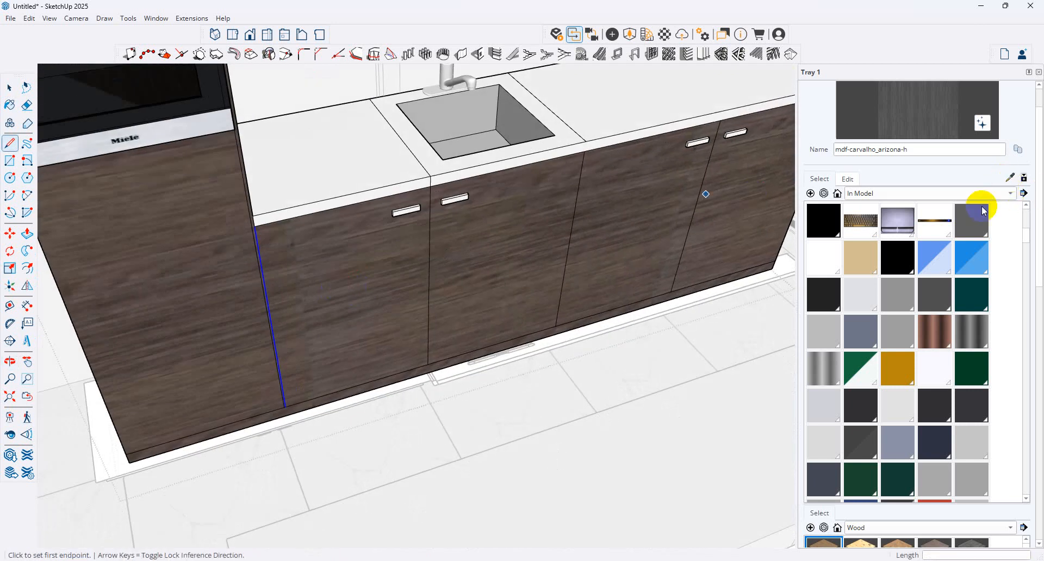
Try to paint the narrow strip between the oven cabinet and the first base cabinet with 0137_Black.
click(823, 221)
scroll(240, 182, up, 5)
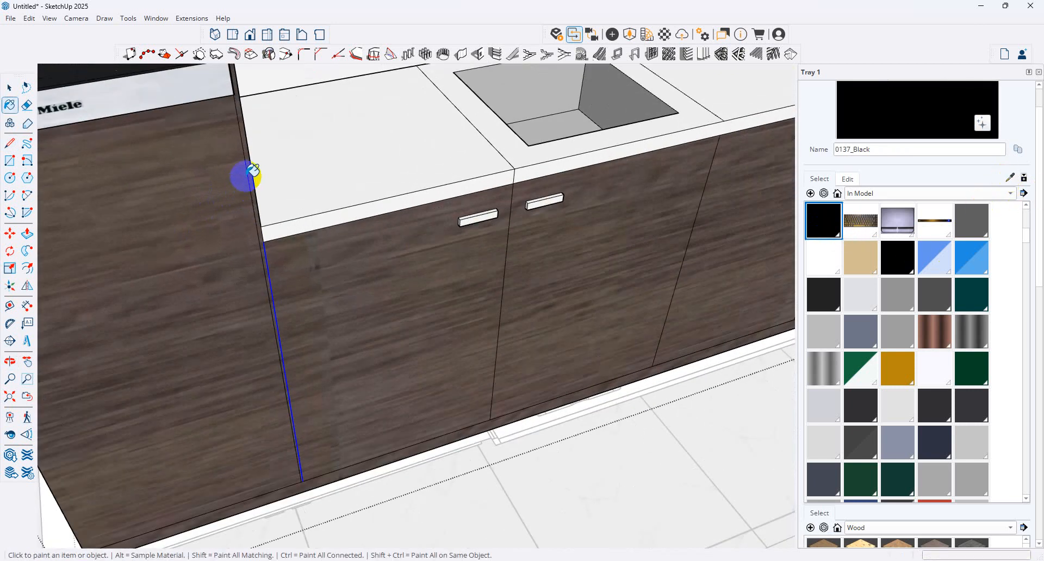
click(251, 173)
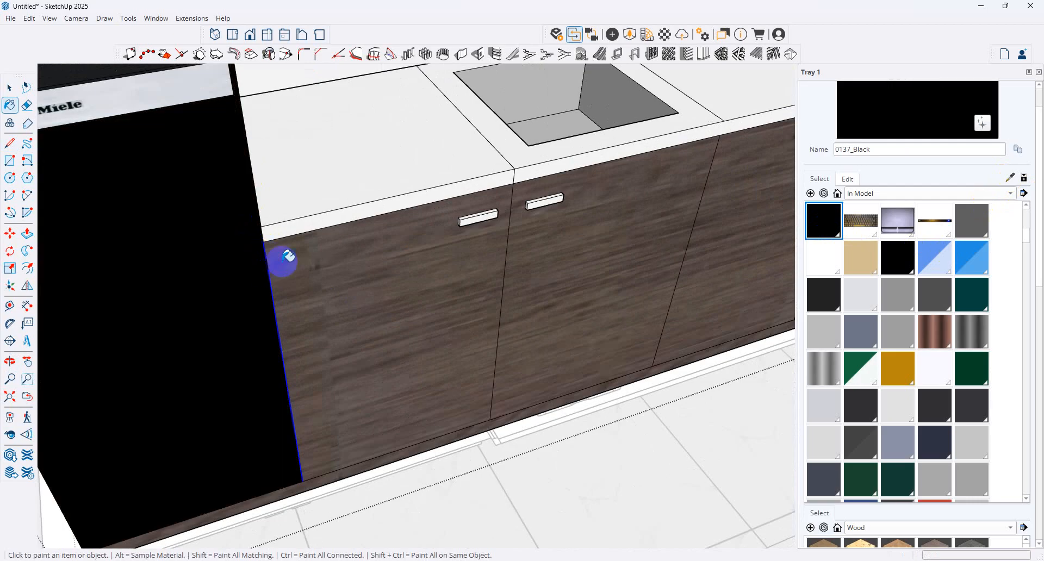
key(ctrl+z)
scroll(276, 292, up, 3)
click(257, 253)
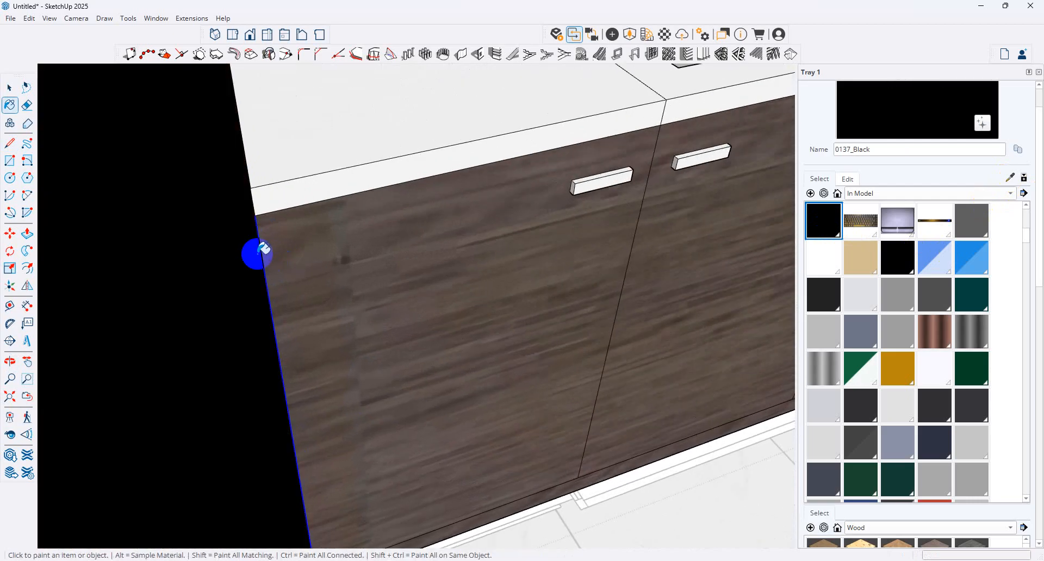
key(ctrl+z)
Close the narrow strip's upper end with a short line at the oven's lower corner and select the connected cabinet geometry.
click(9, 88)
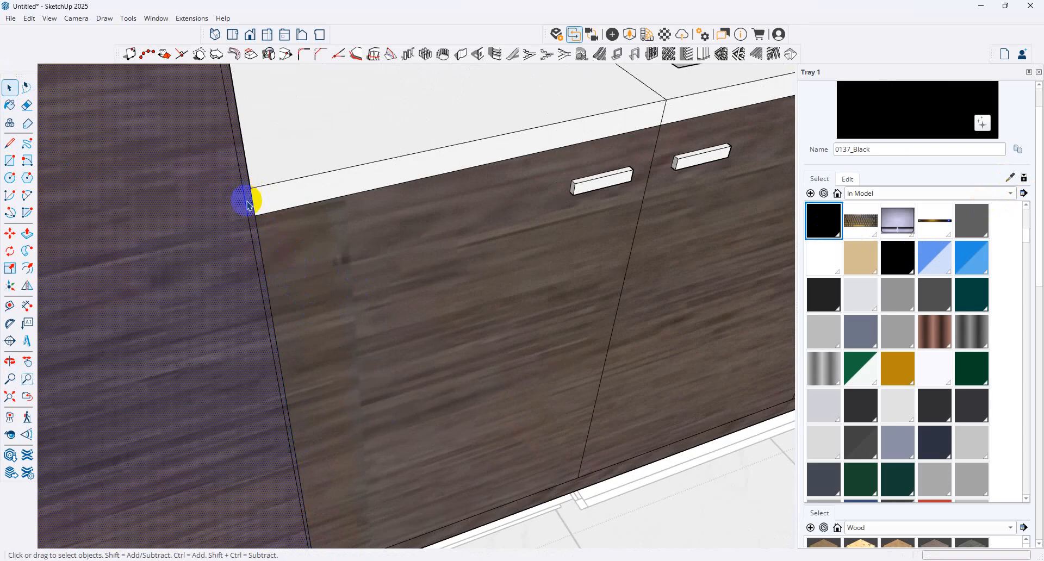
scroll(247, 206, down, 6)
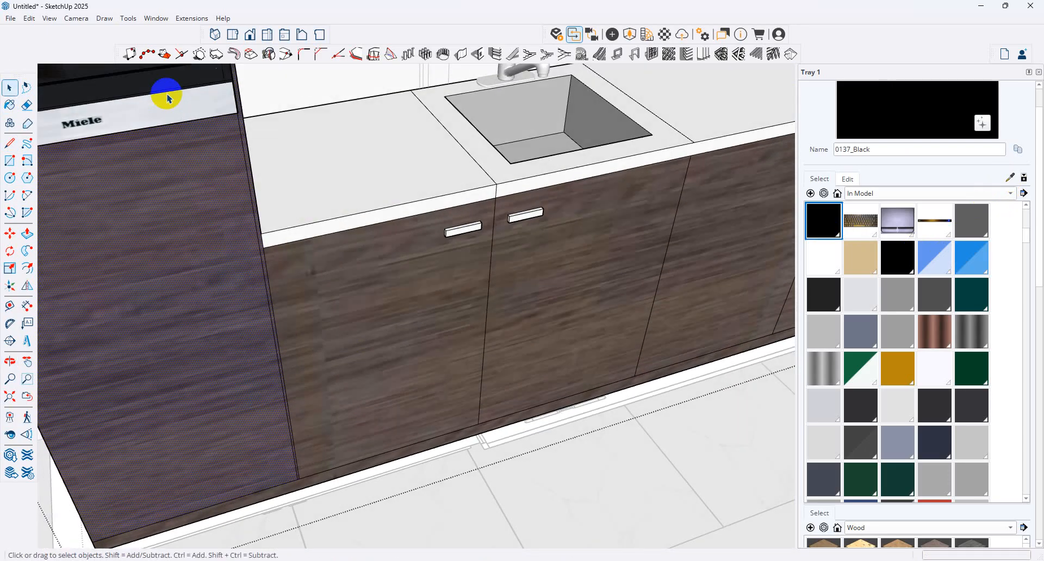
click(9, 144)
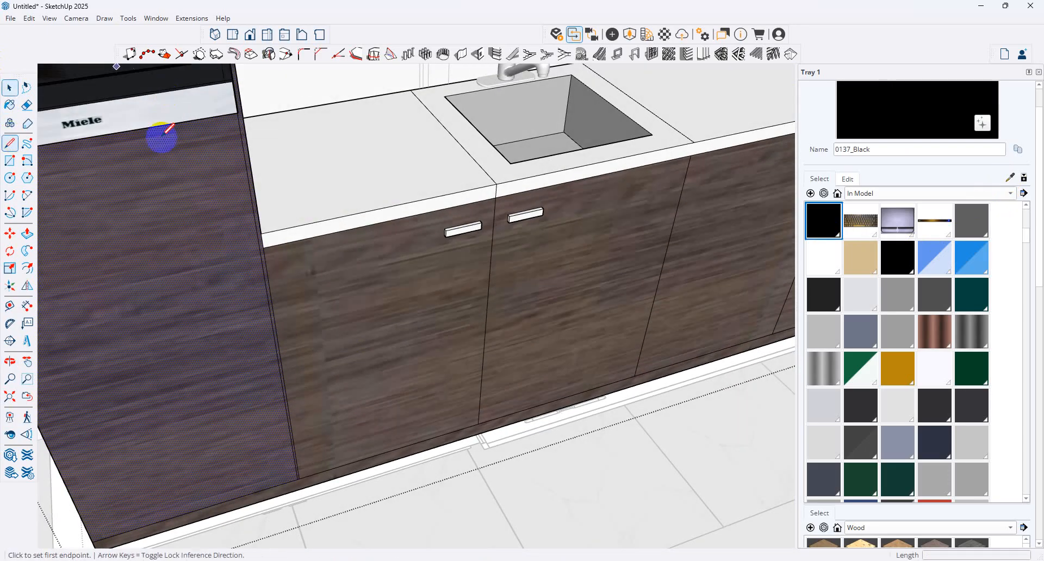
click(237, 113)
click(241, 112)
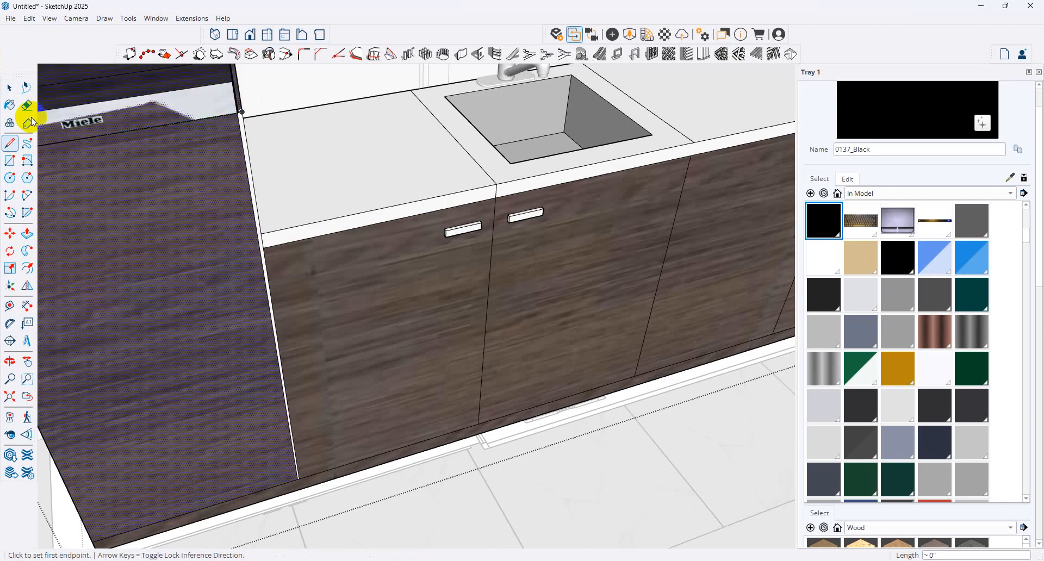
click(9, 87)
click(240, 126)
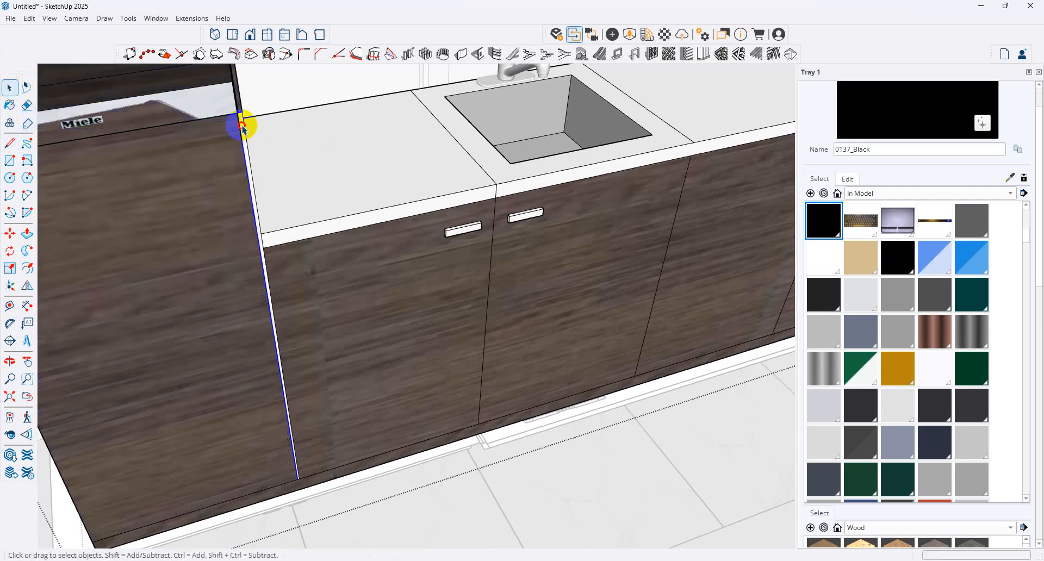
triple_click(243, 128)
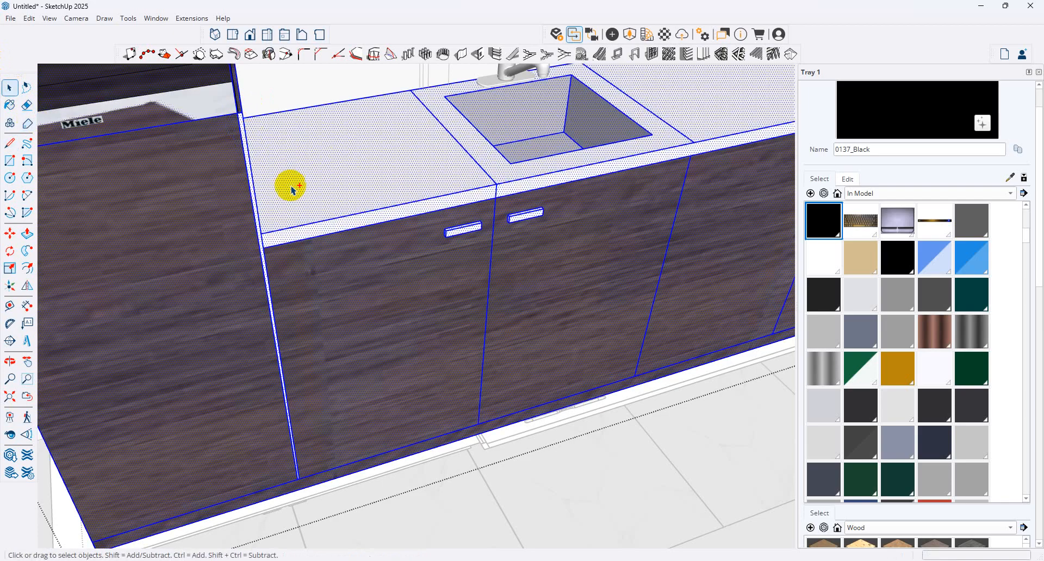
Try a narrow rectangle about 3' 11" tall over the strip as a surface for 0137_Black and undo the strip edits.
middle_drag(292, 189, 299, 215)
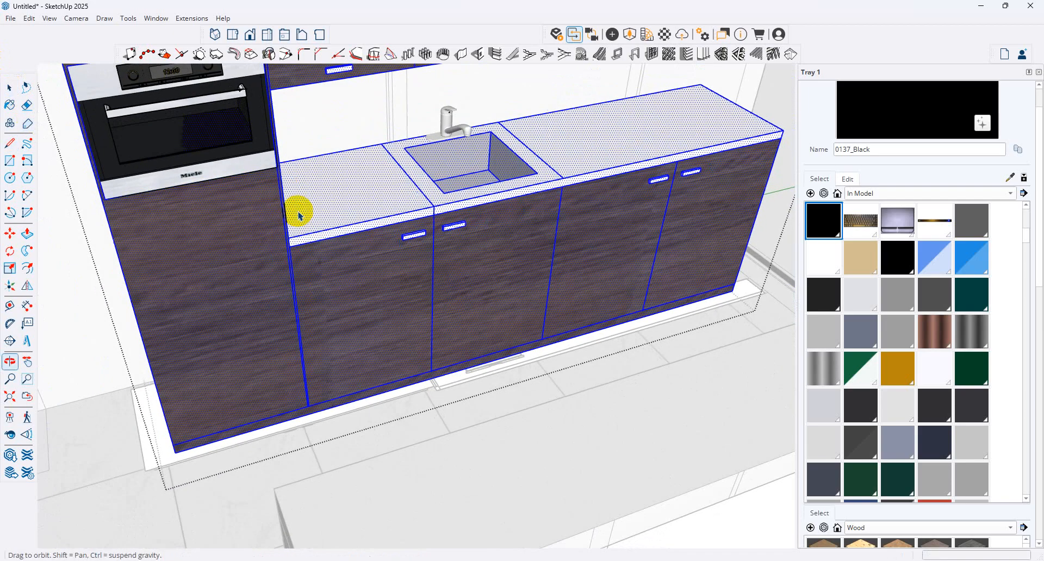
scroll(299, 215, up, 4)
click(10, 160)
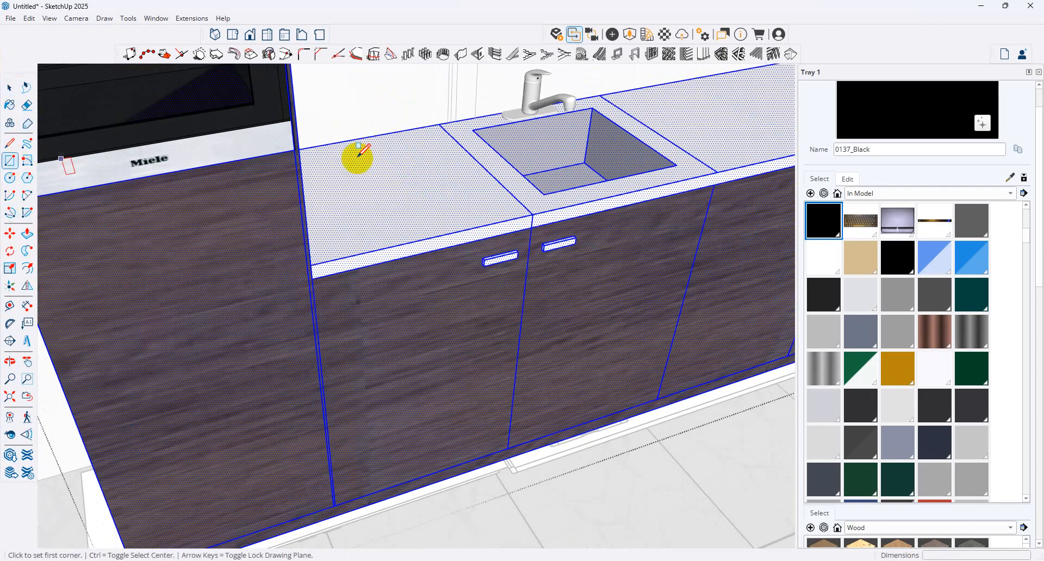
click(298, 158)
scroll(333, 503, up, 3)
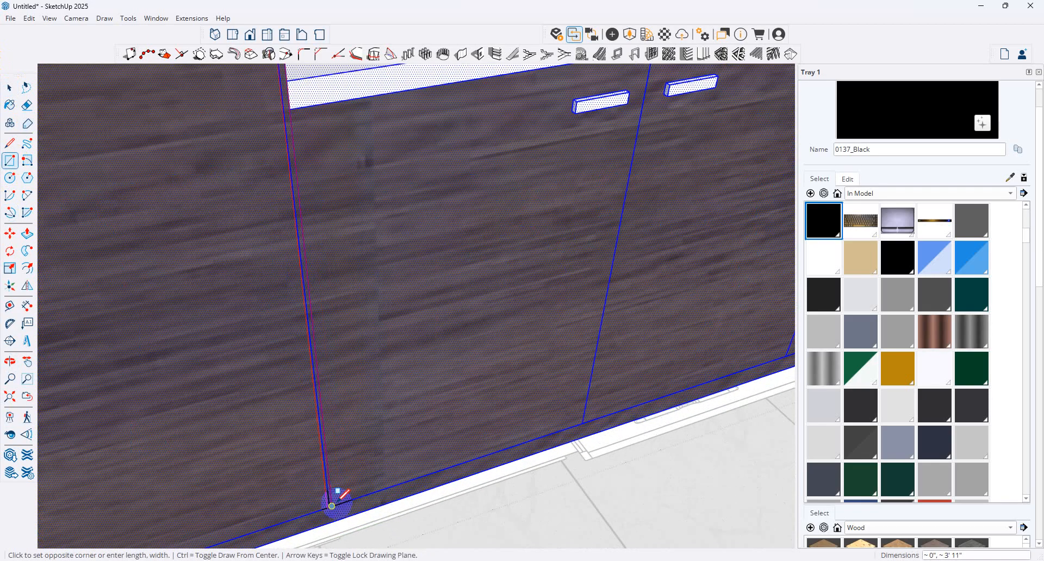
click(332, 504)
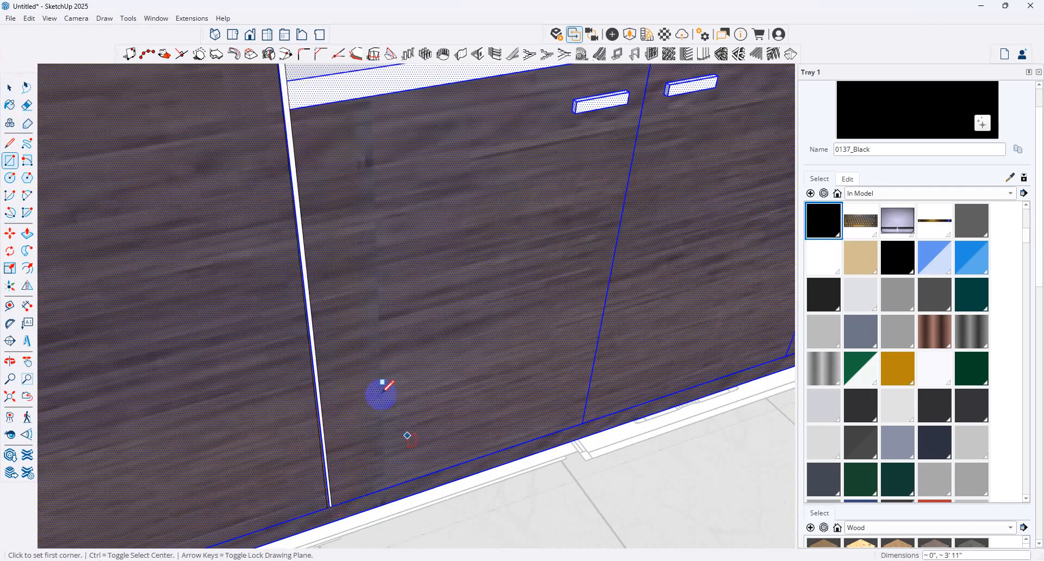
click(892, 123)
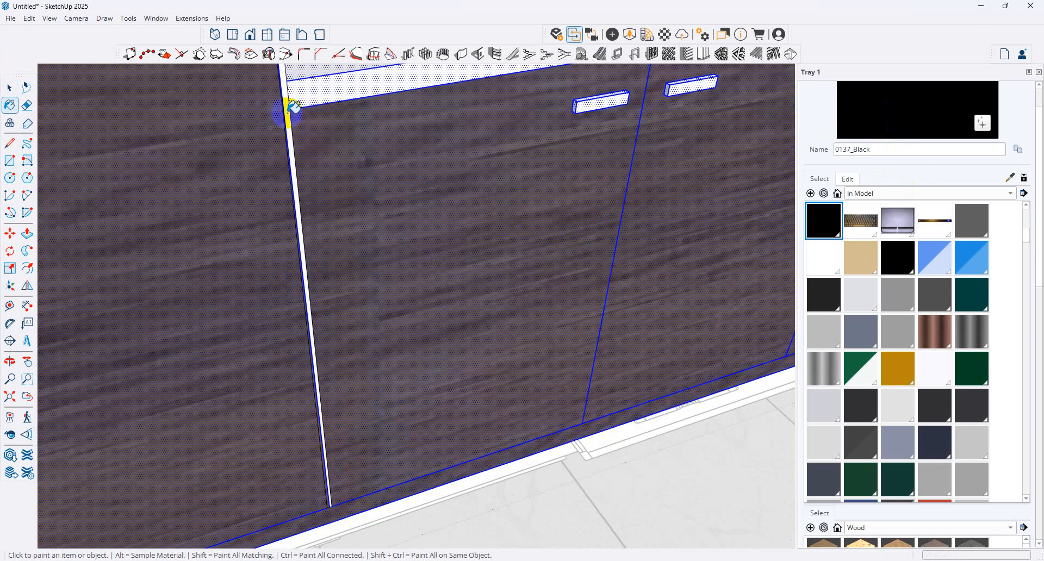
key(ctrl+z)
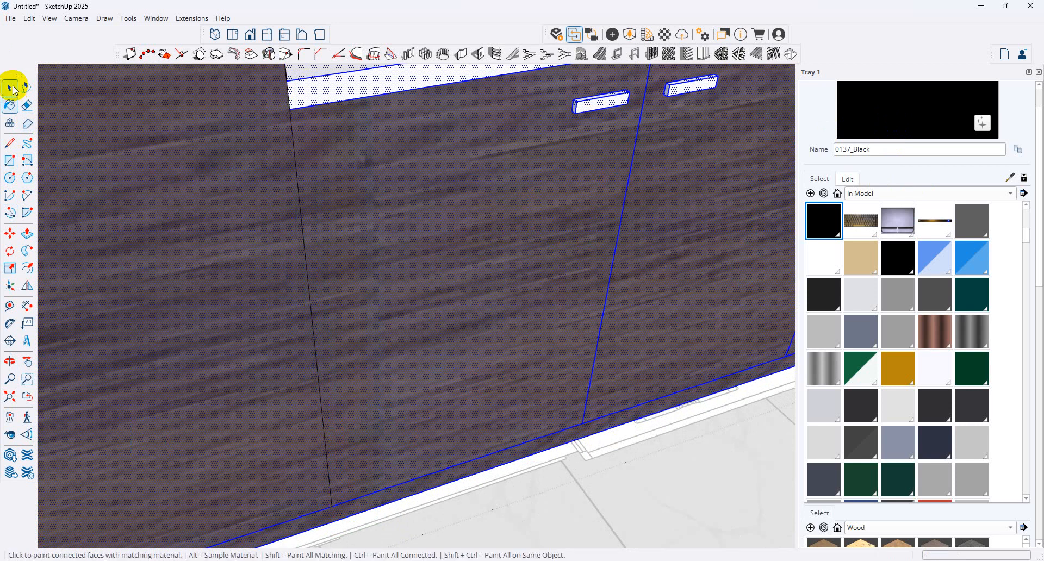
Draw a narrow rectangle about 3' 11" tall along the cabinet seam, from the oven's lower corner down to the base line.
scroll(461, 402, down, 6)
key(space)
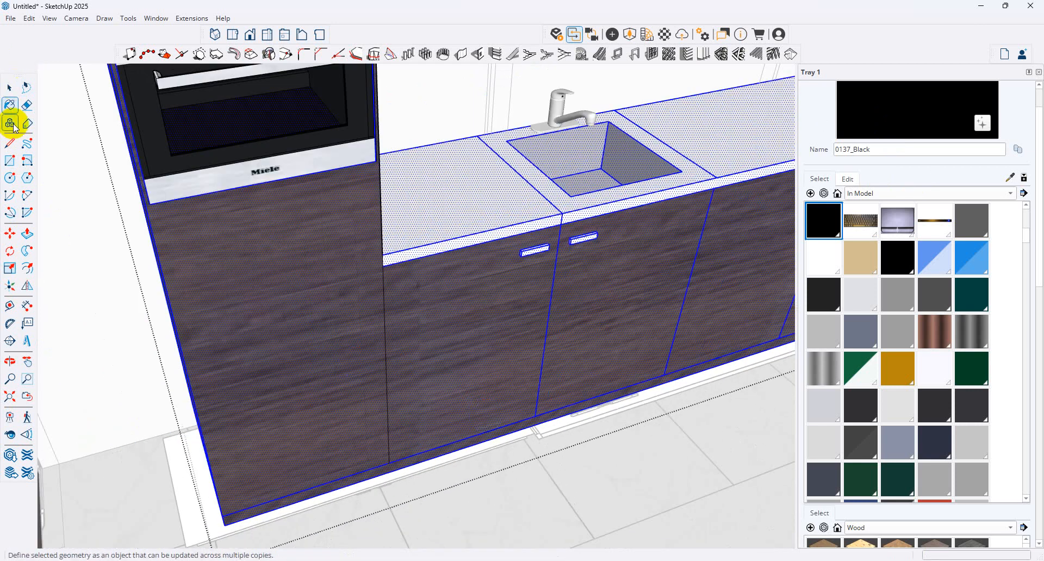
click(382, 335)
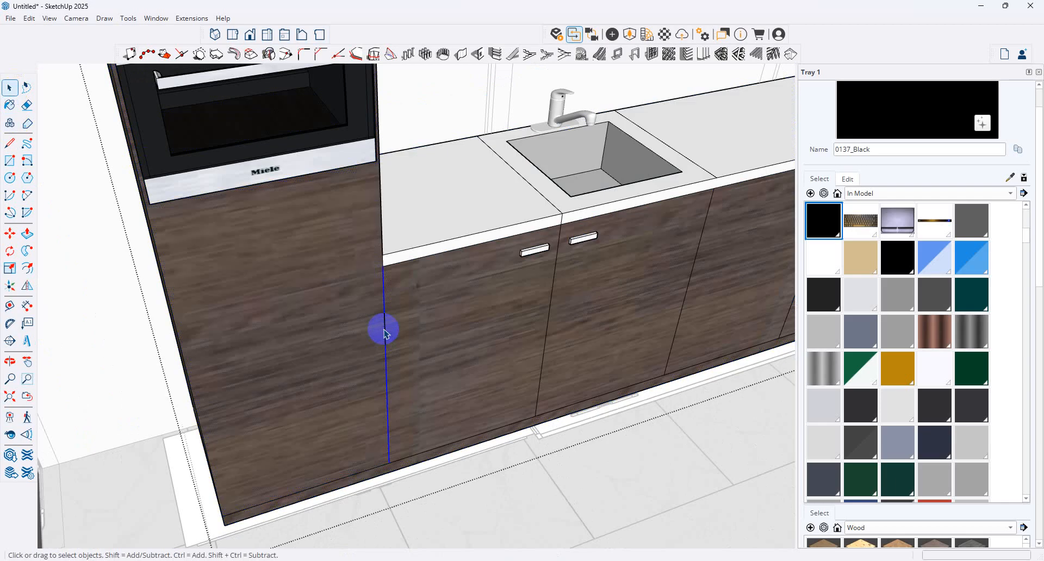
click(10, 161)
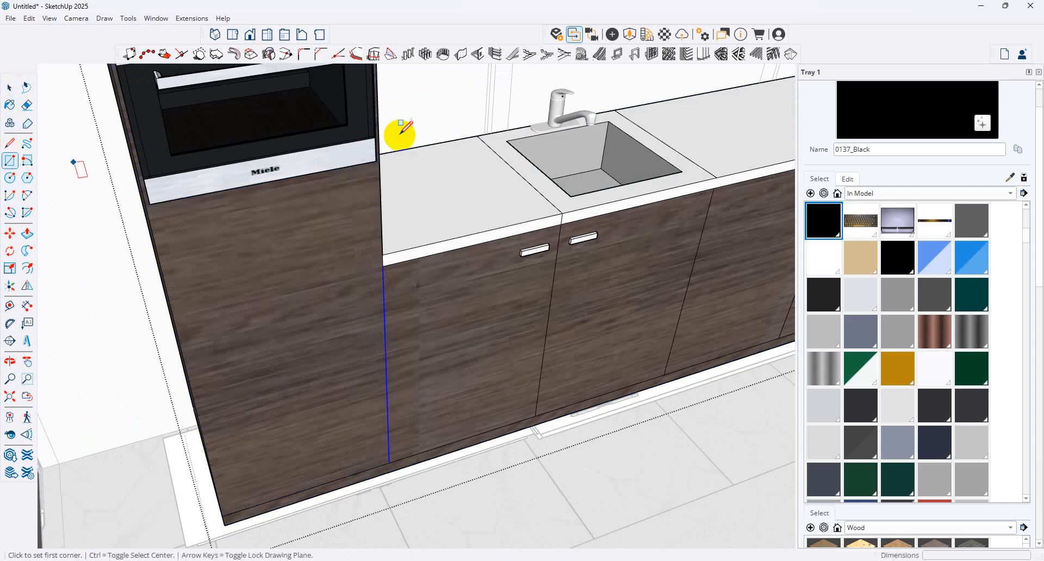
scroll(379, 163, up, 5)
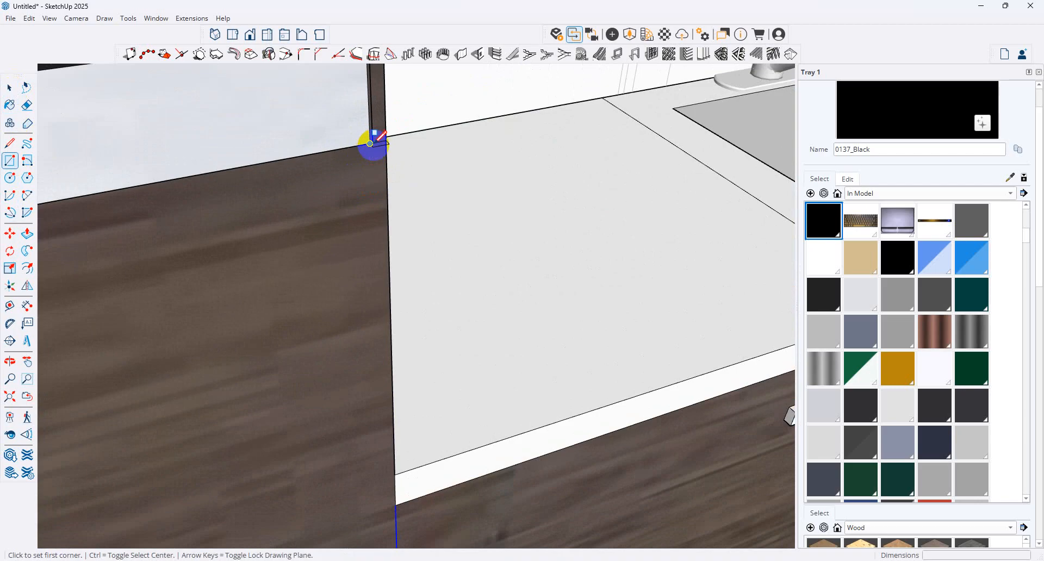
click(373, 143)
scroll(267, 139, down, 4)
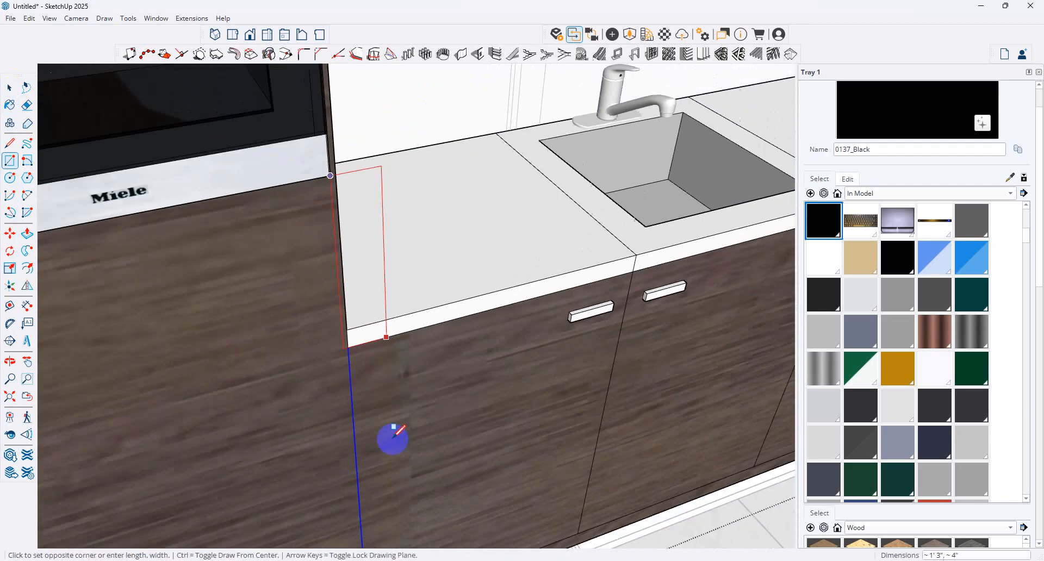
middle_drag(387, 494, 205, 554)
scroll(222, 523, up, 1)
click(233, 508)
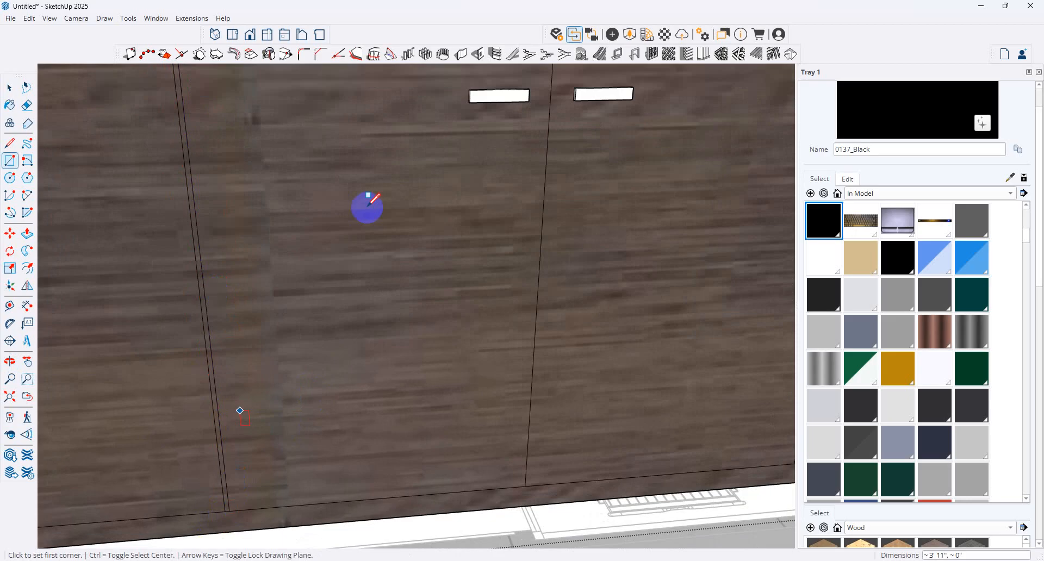
Paint the narrow strip between the oven cabinet and the first base cabinet with 0137_Black.
click(941, 127)
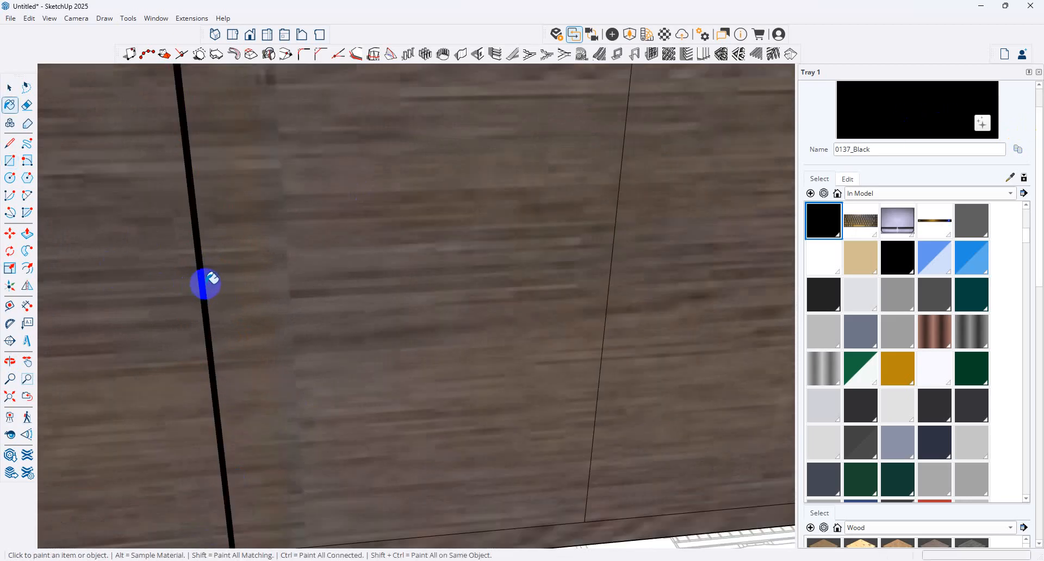
scroll(337, 315, down, 5)
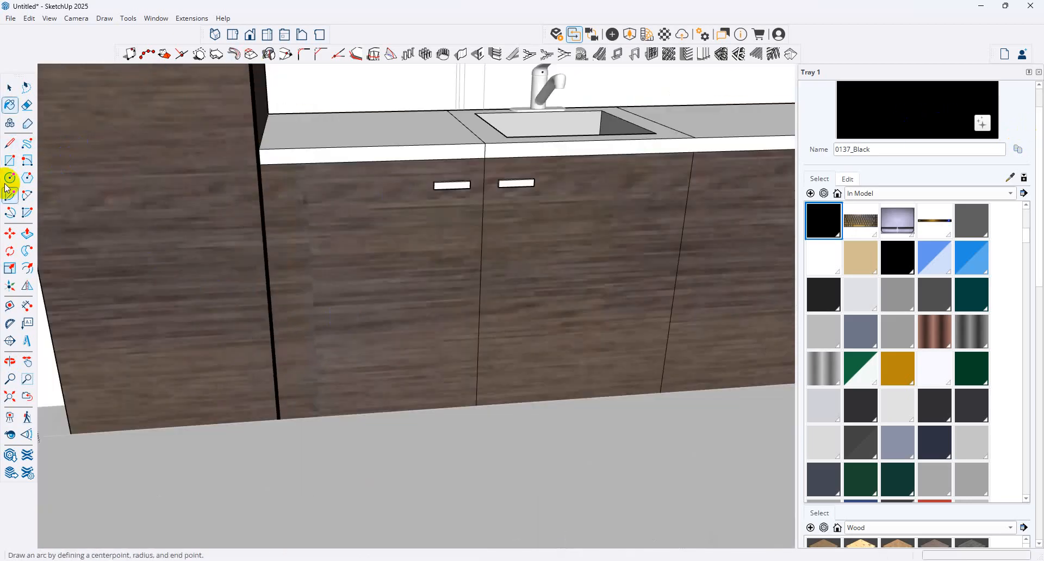
click(10, 161)
scroll(517, 142, up, 5)
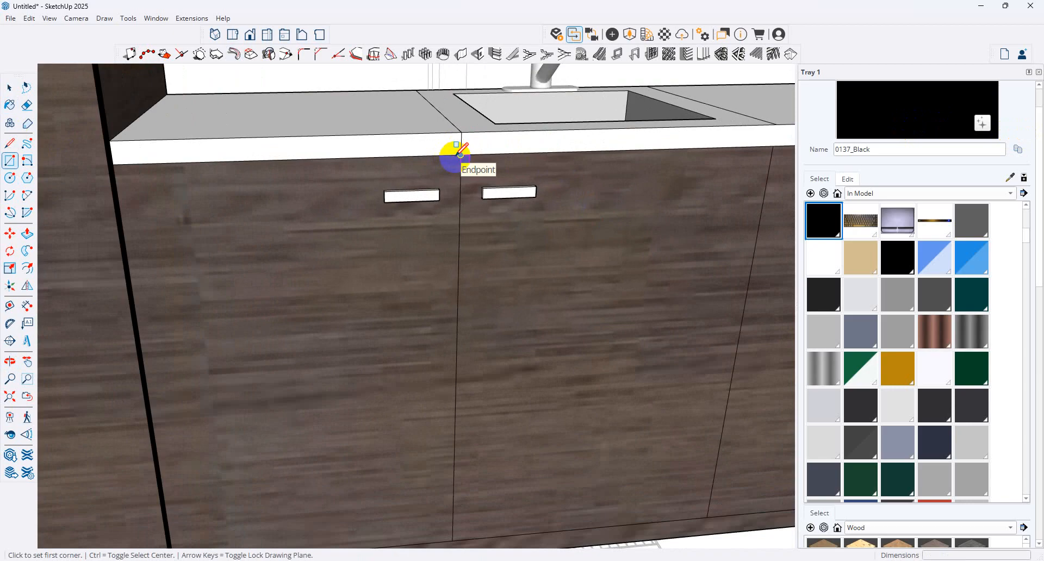
click(461, 155)
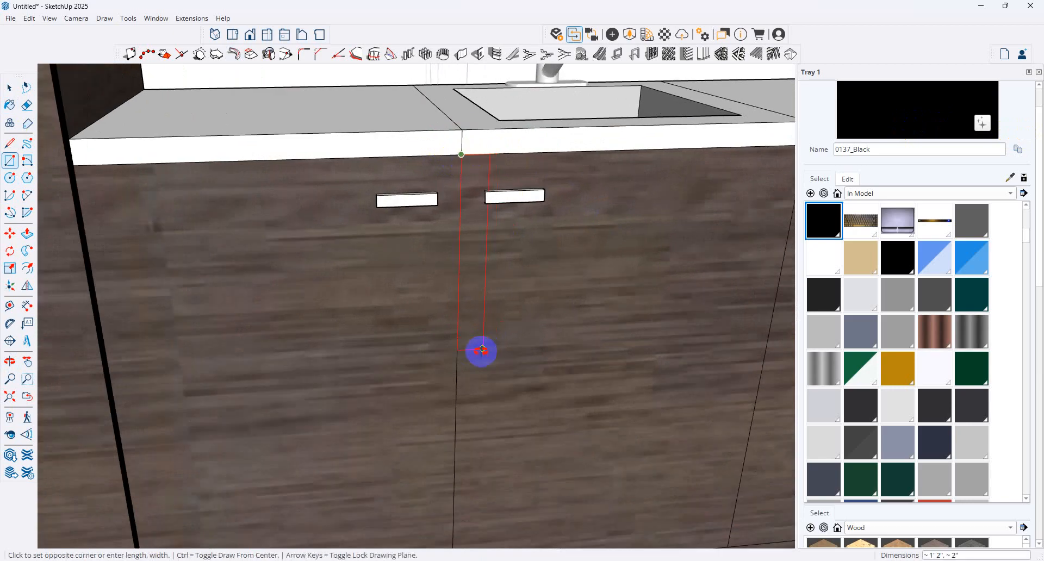
middle_drag(478, 349, 422, 321)
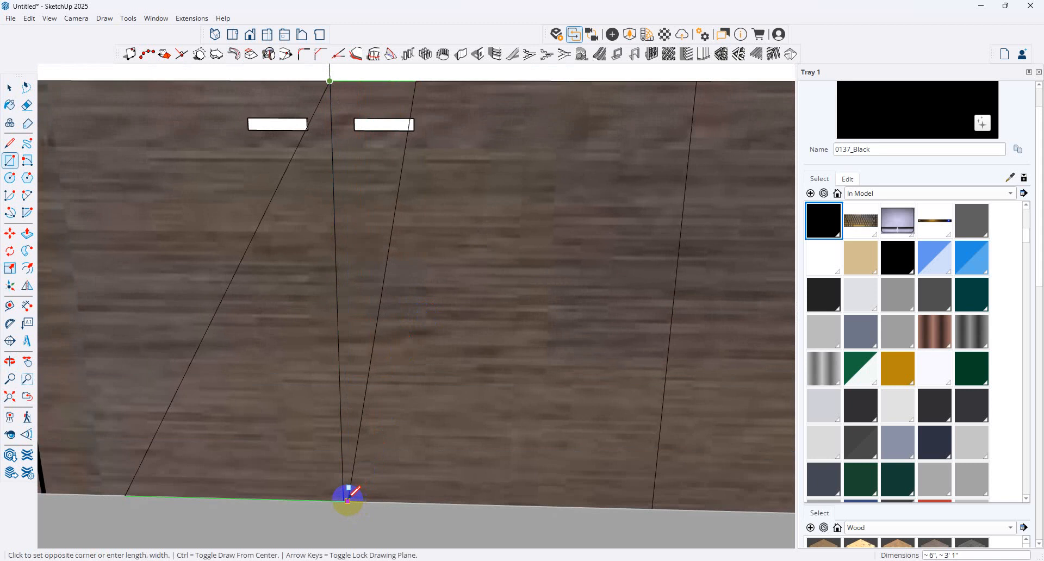
click(10, 142)
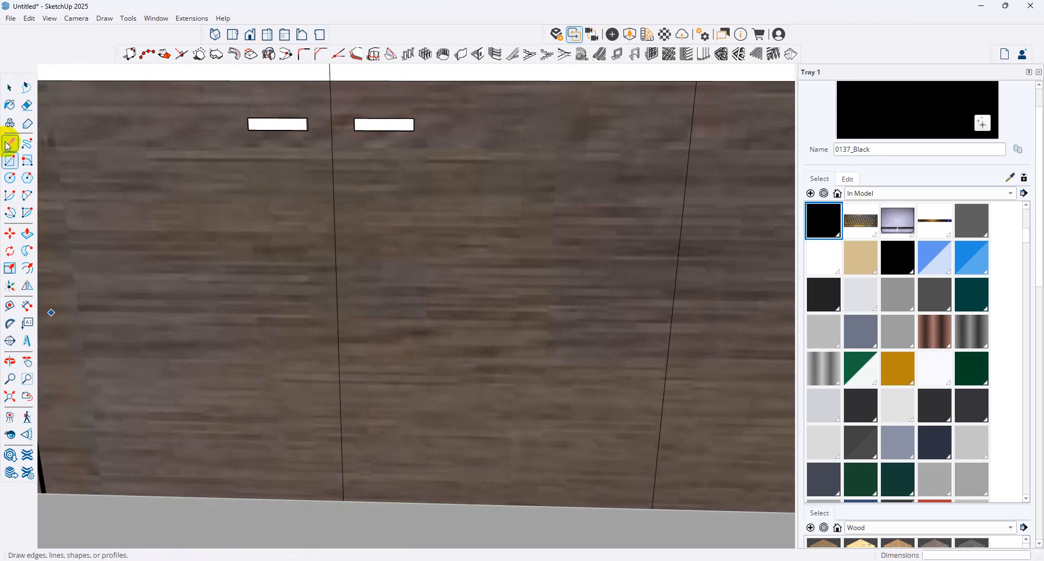
click(344, 501)
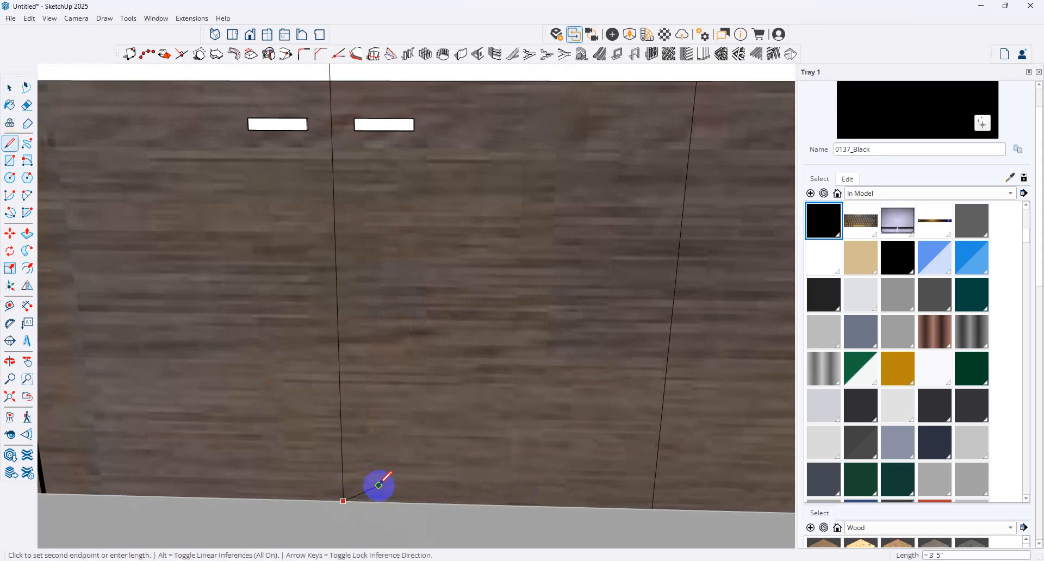
key(Escape)
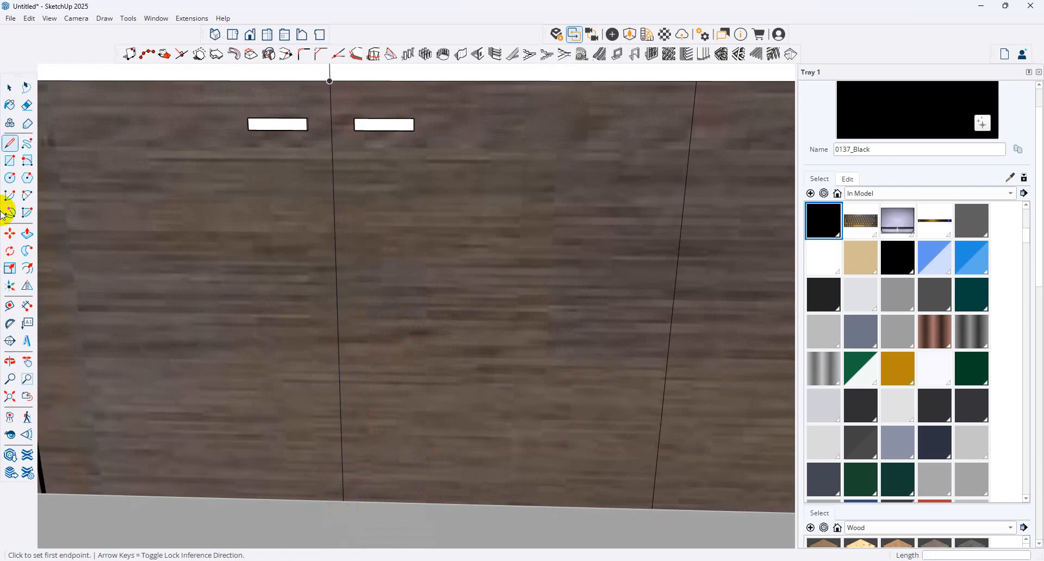
click(9, 160)
scroll(548, 436, down, 3)
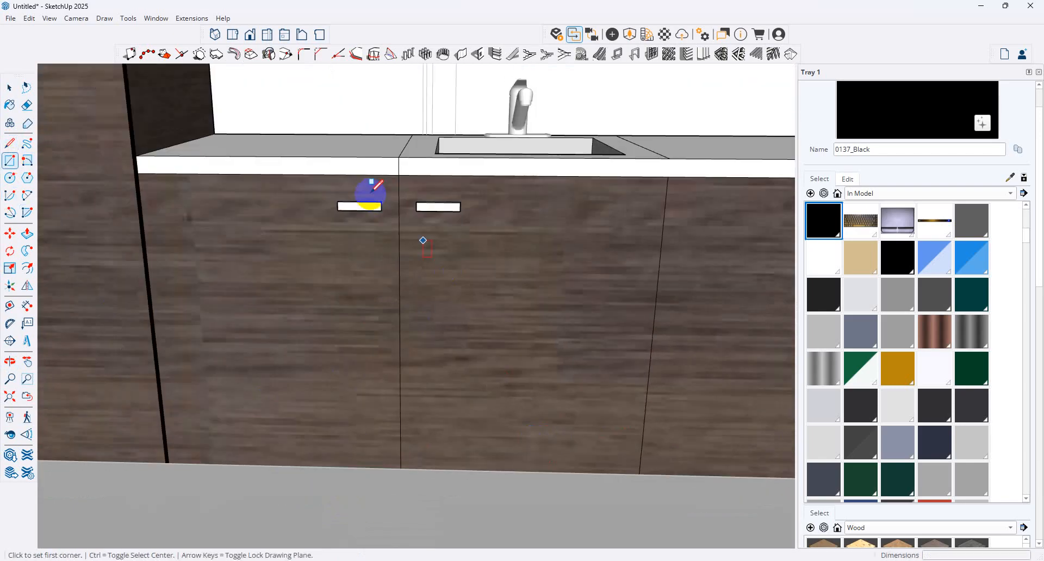
click(399, 175)
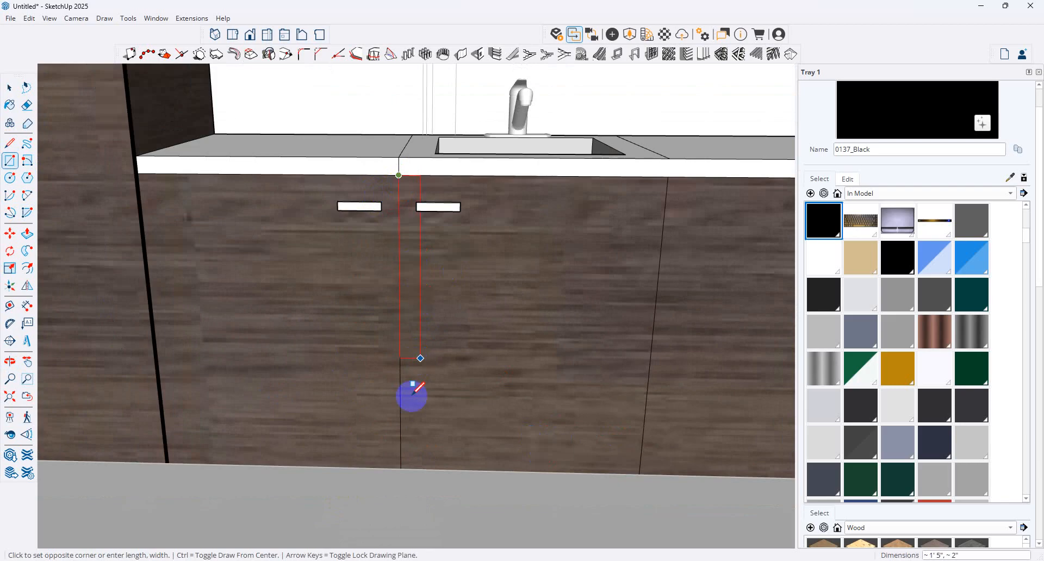
scroll(412, 396, up, 1)
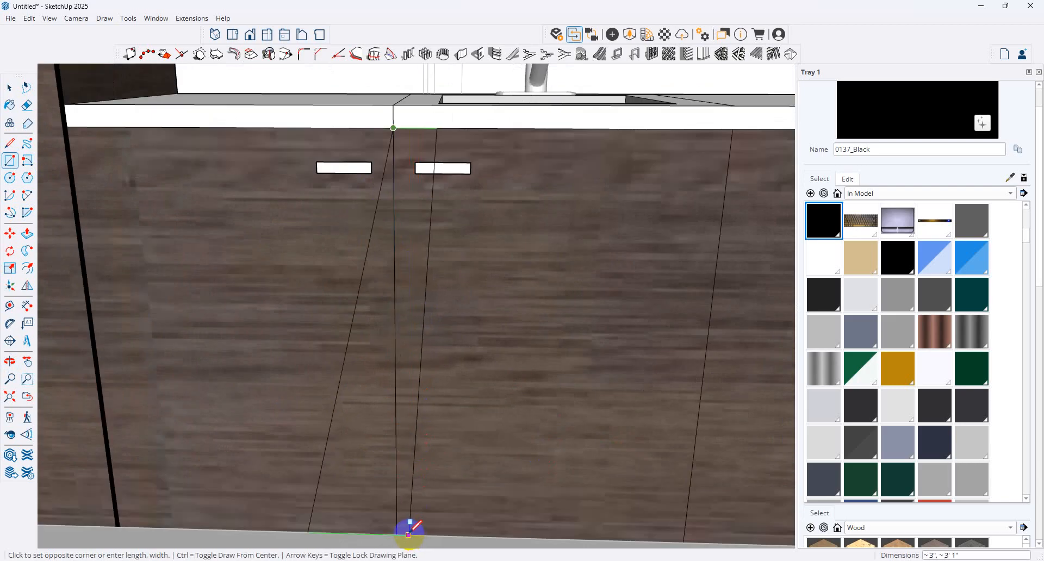
key(Escape)
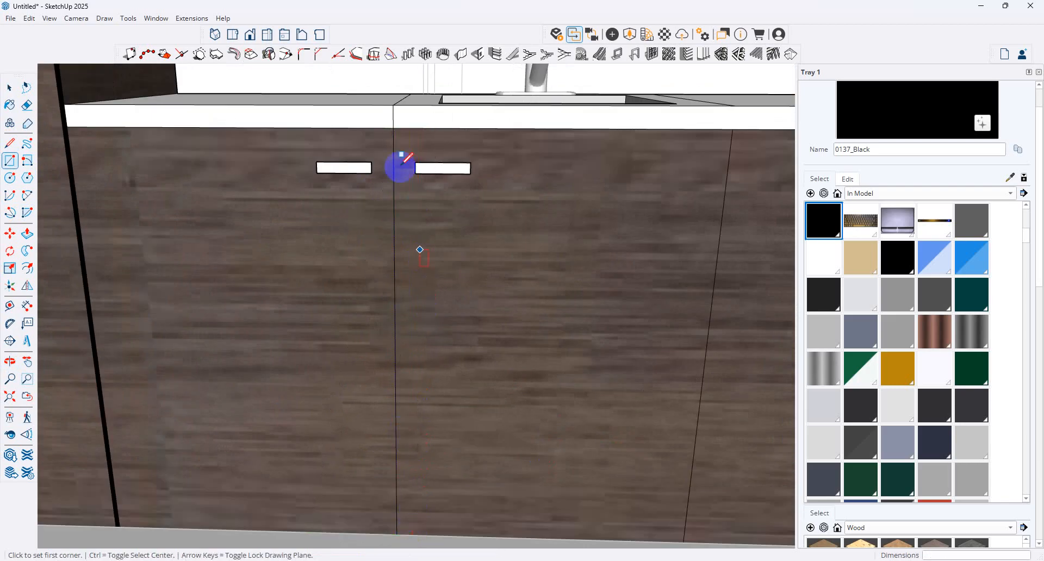
click(10, 143)
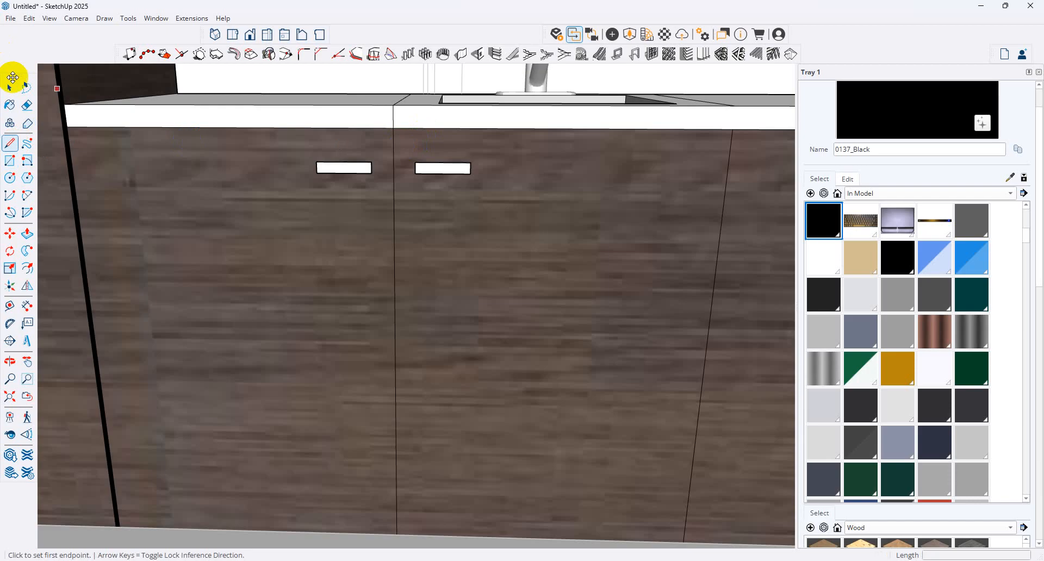
Copy the seam edge between the first base cabinet and the sink cabinet .1 toward the oven cabinet to form a strip.
click(9, 87)
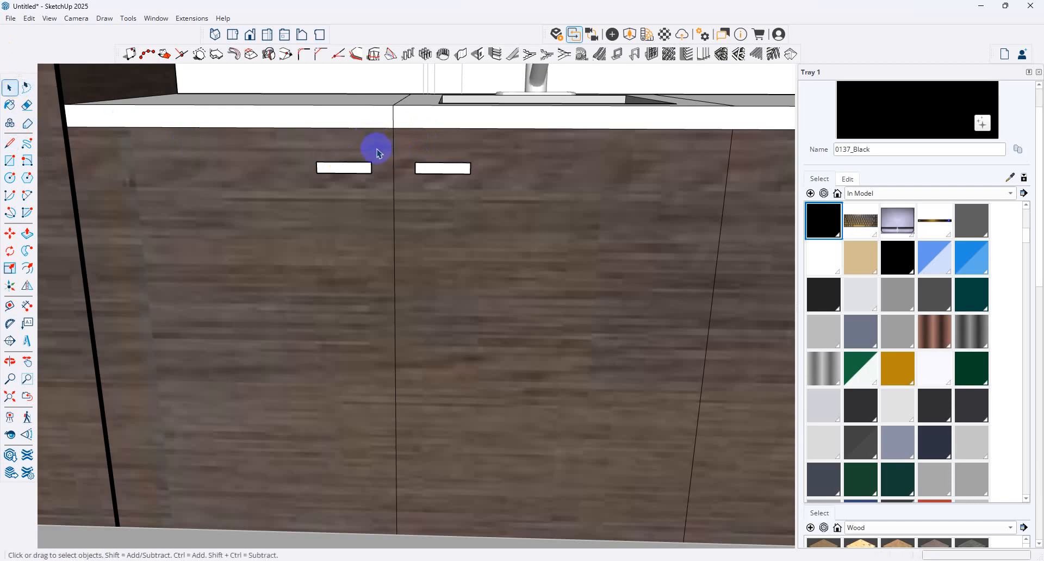
click(10, 233)
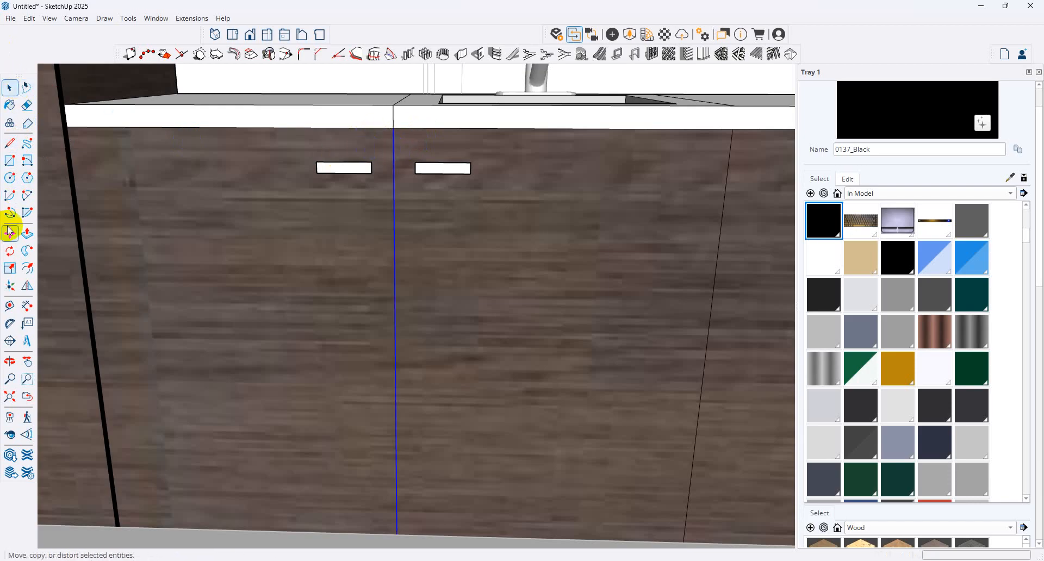
click(390, 131)
key(ctrl)
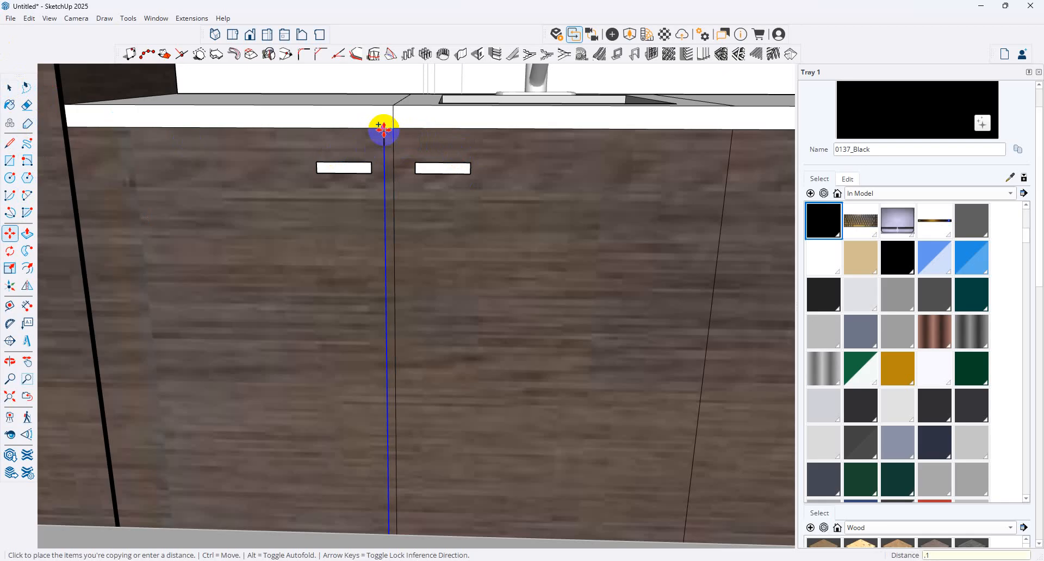
key(Escape)
Paint the thin strip between the first base cabinet and the sink cabinet with 0137_Black.
click(824, 221)
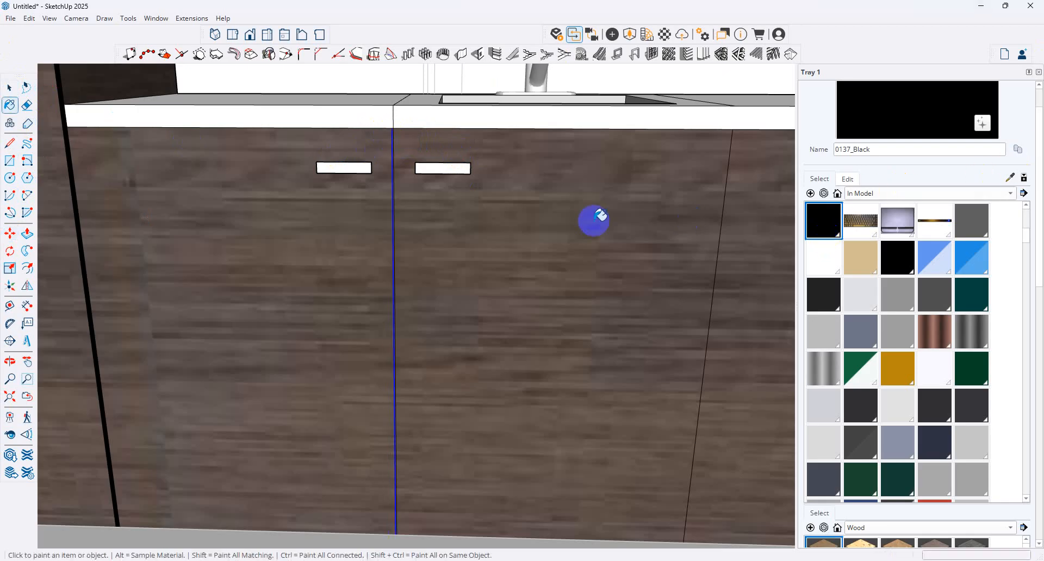
scroll(388, 196, up, 5)
click(363, 134)
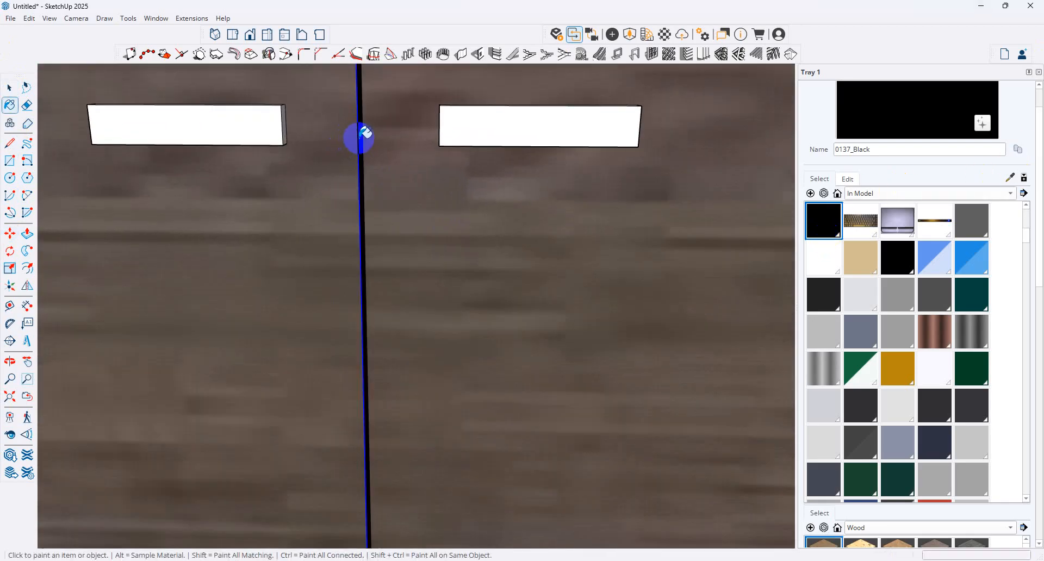
scroll(422, 212, down, 6)
Copy the black strip between the first base cabinet and the sink cabinet onto the seam on the sink cabinet's other side.
click(10, 87)
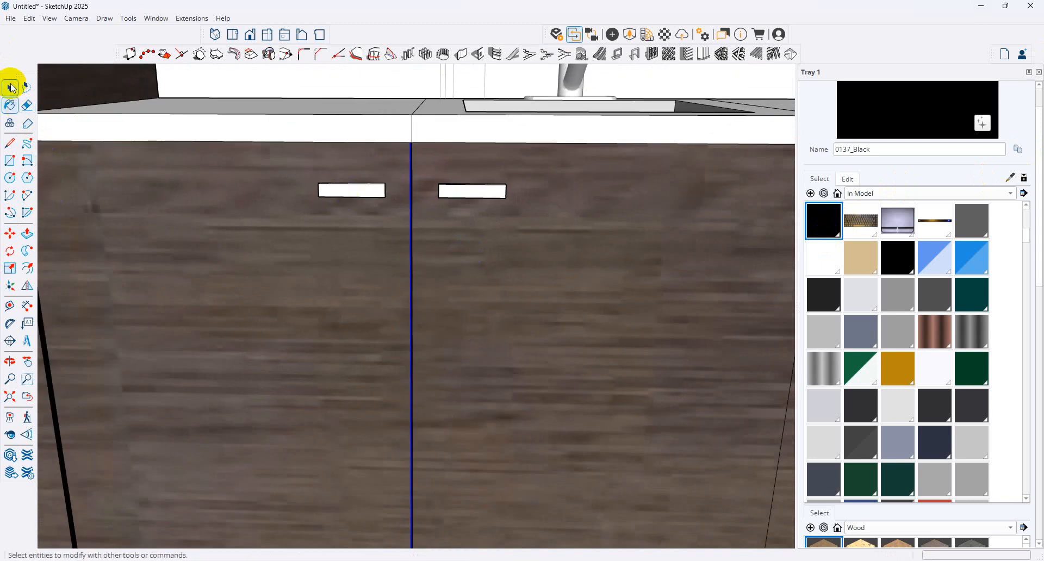
scroll(426, 171, up, 3)
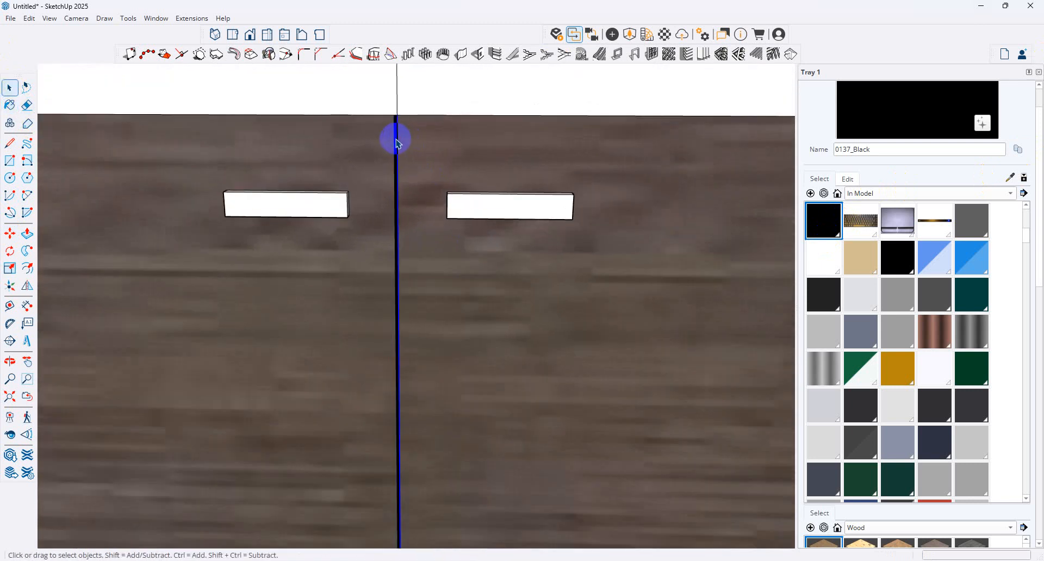
scroll(396, 142, up, 4)
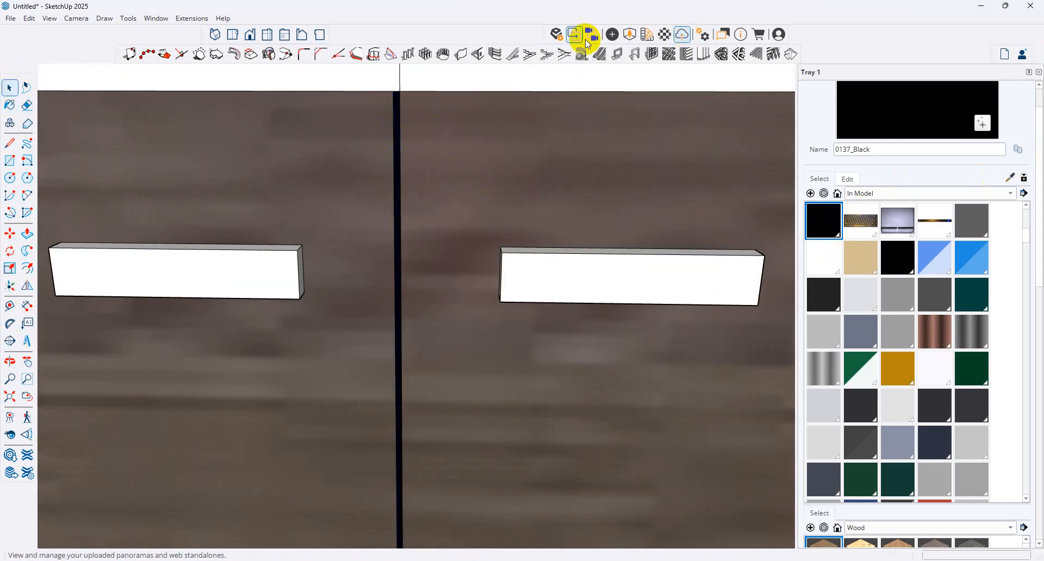
click(9, 235)
click(405, 90)
key(ctrl)
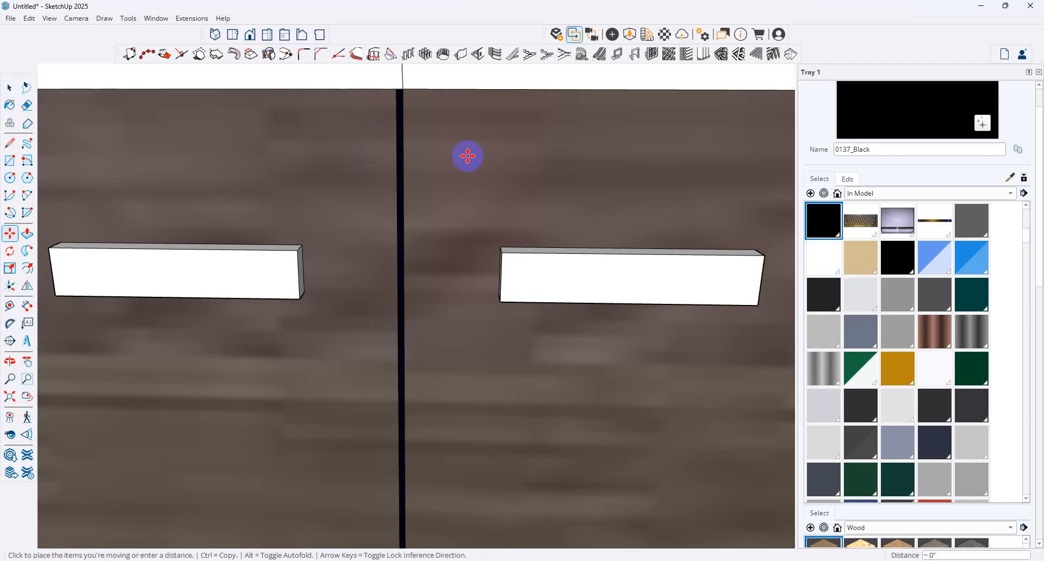
scroll(390, 251, down, 5)
scroll(239, 230, down, 3)
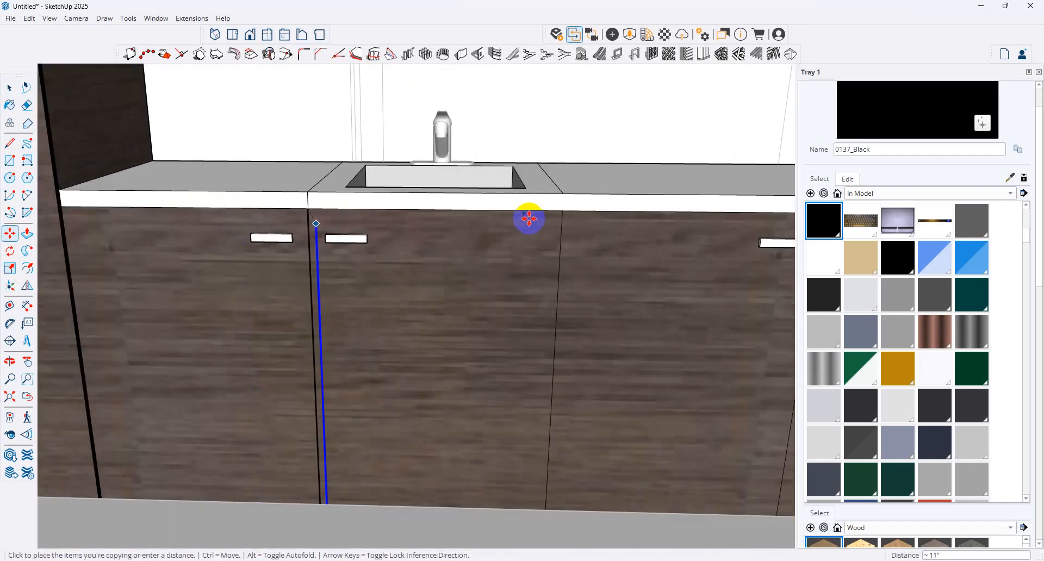
click(563, 210)
Place another copy of the black strip on the seam between the last two base cabinets.
click(563, 210)
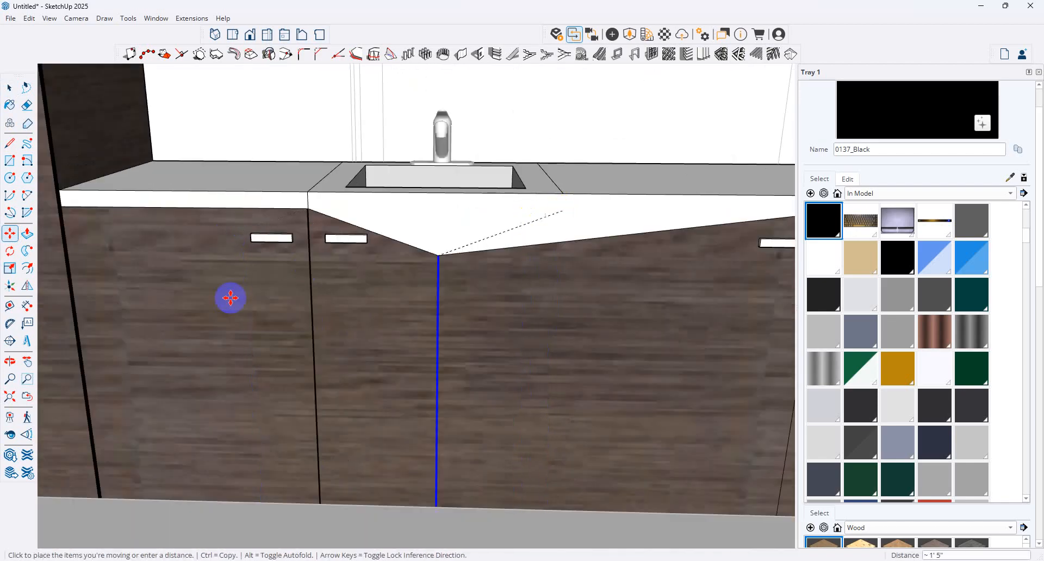
key(ctrl)
scroll(359, 306, down, 3)
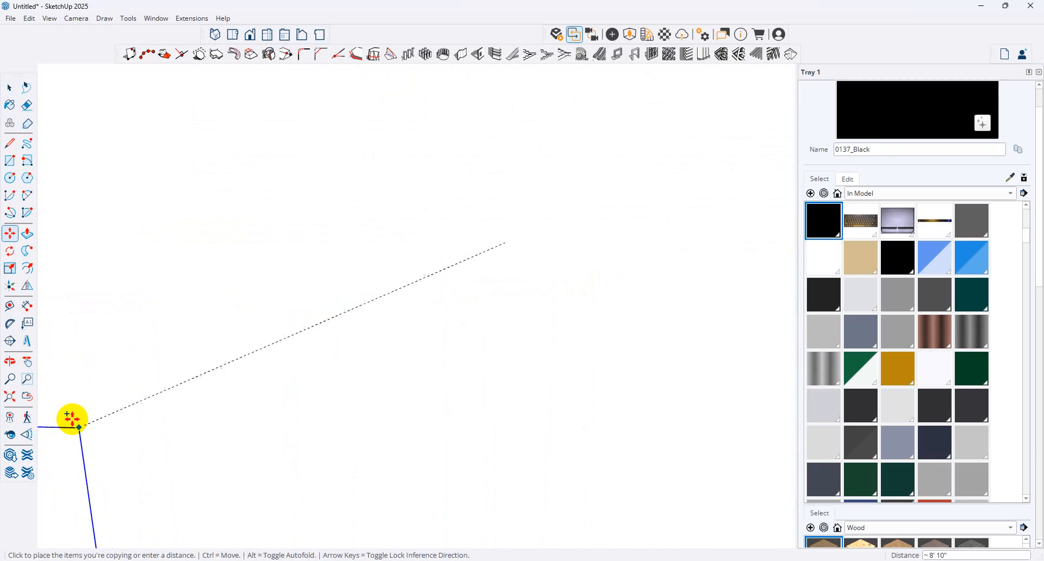
click(27, 400)
scroll(325, 200, down, 1)
scroll(325, 200, down, 2)
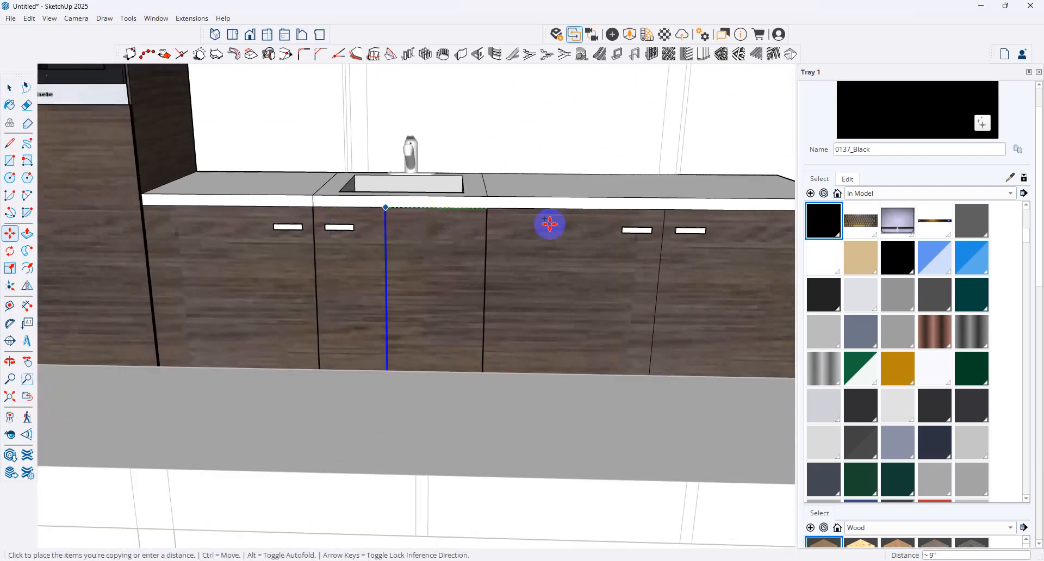
click(664, 211)
scroll(317, 209, down, 1)
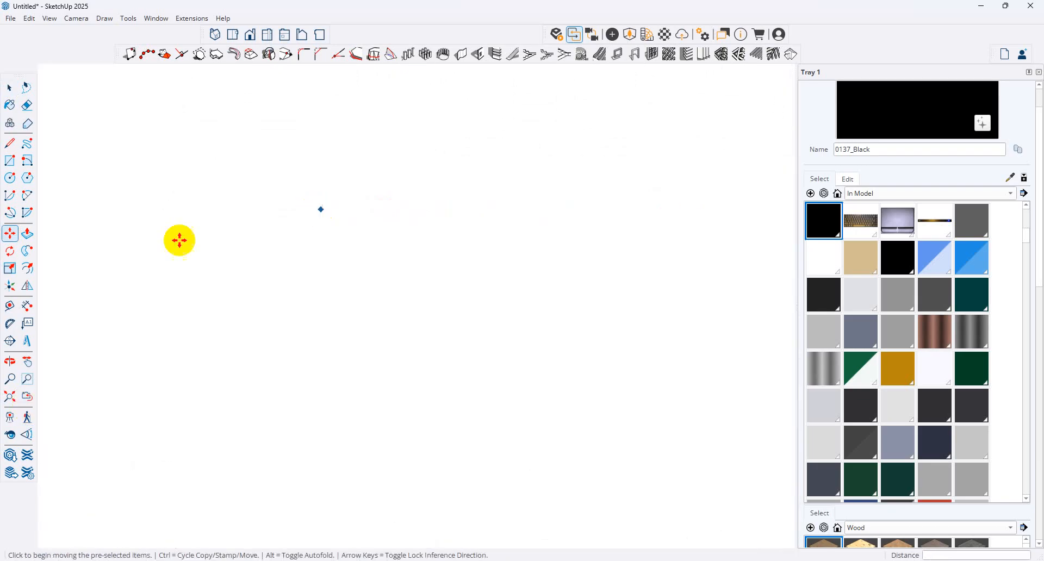
Copy the seam edge between the first and second wall cabinets .1 toward the oven cabinet to form a strip.
click(28, 398)
scroll(410, 208, up, 4)
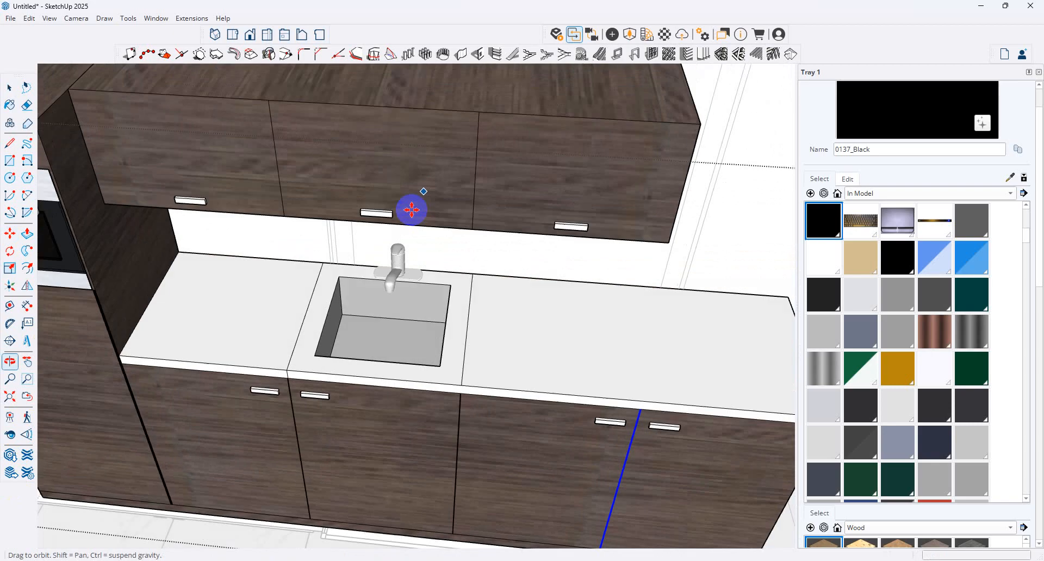
click(9, 87)
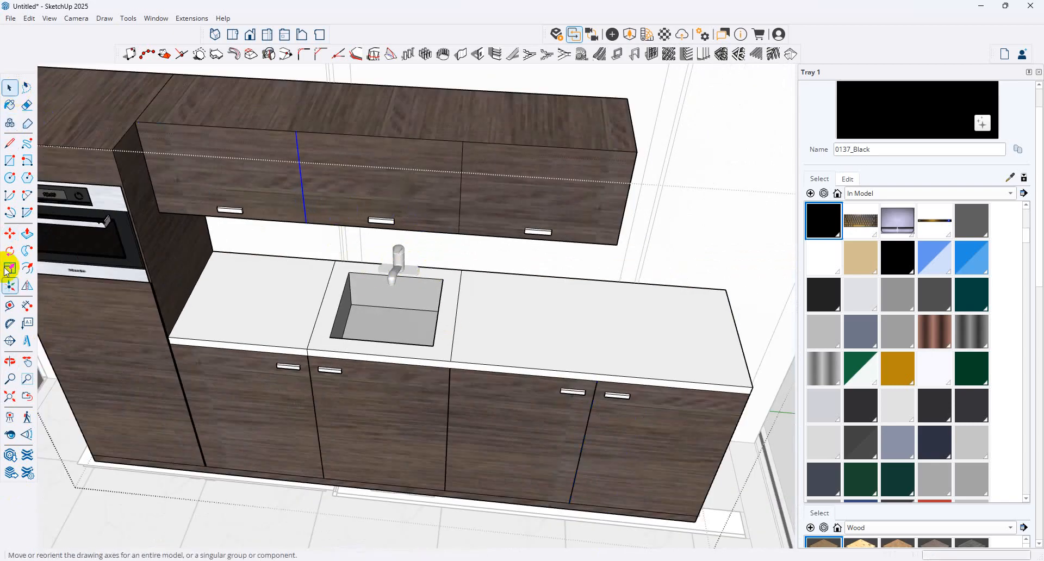
click(10, 233)
key(ctrl)
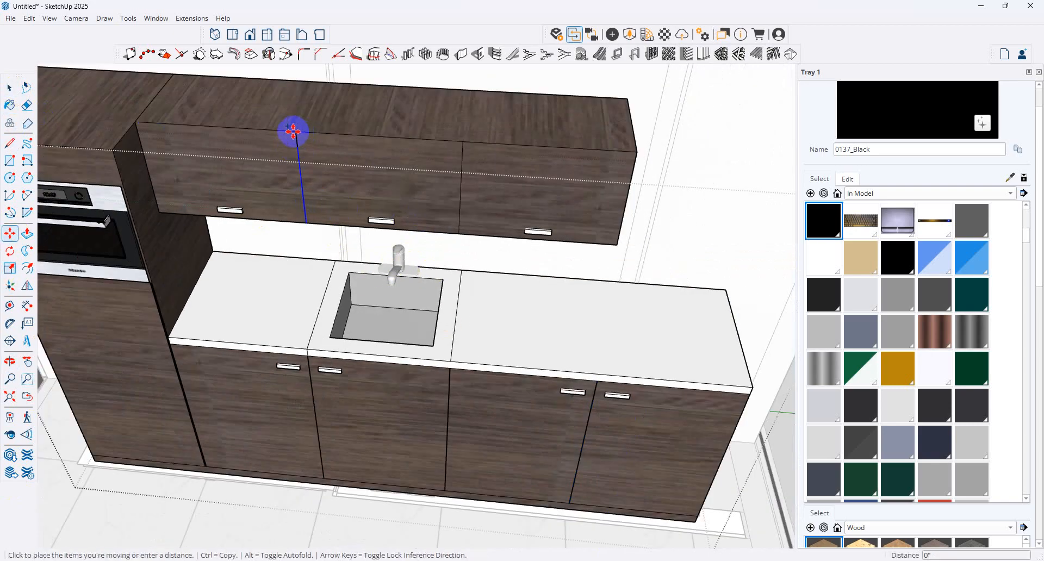
click(294, 130)
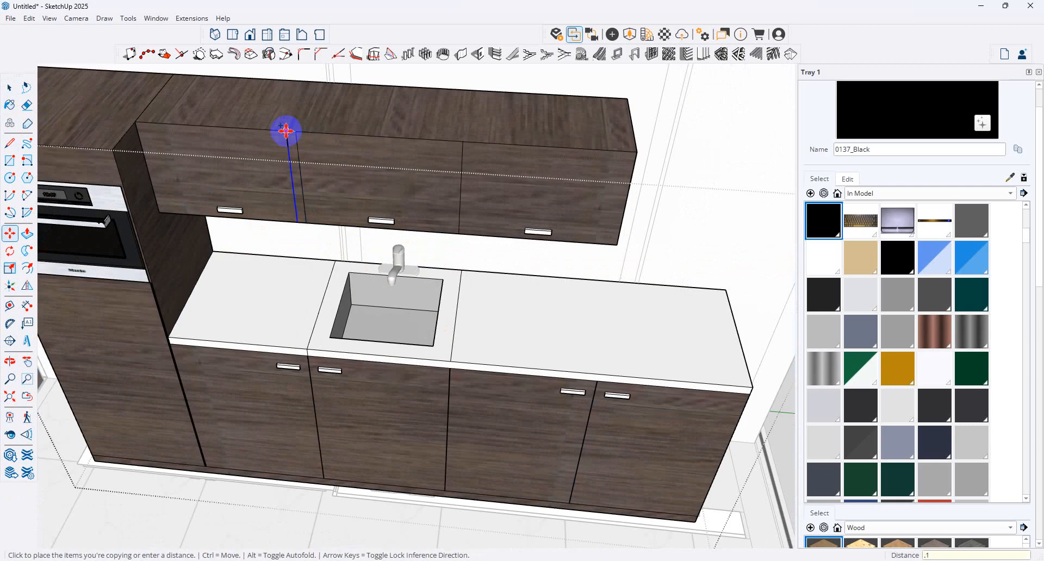
click(286, 131)
Paint the thin strip between the first and second wall cabinets with 0137_Black.
click(824, 230)
scroll(296, 162, up, 6)
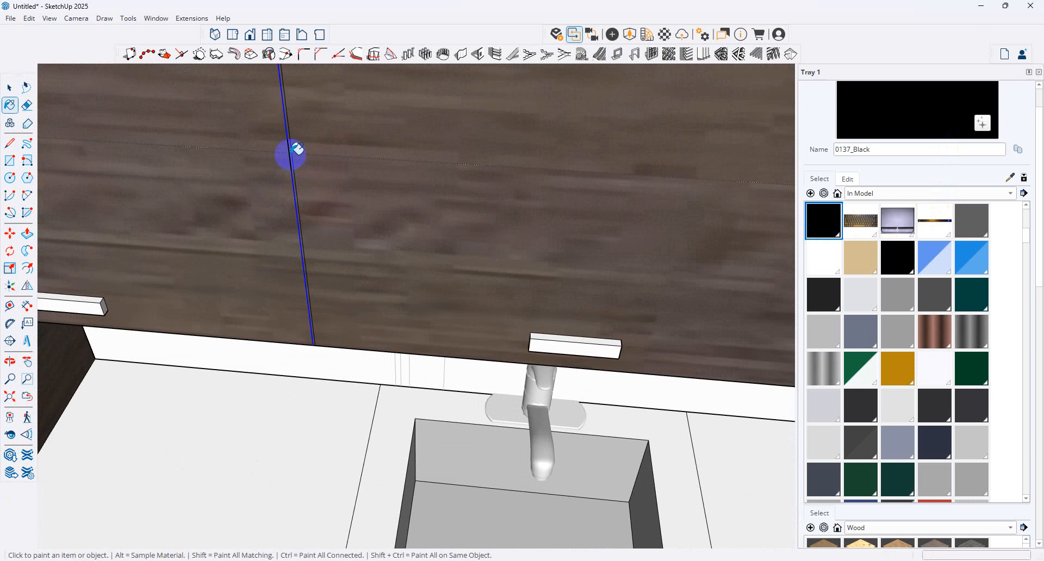
scroll(293, 154, down, 4)
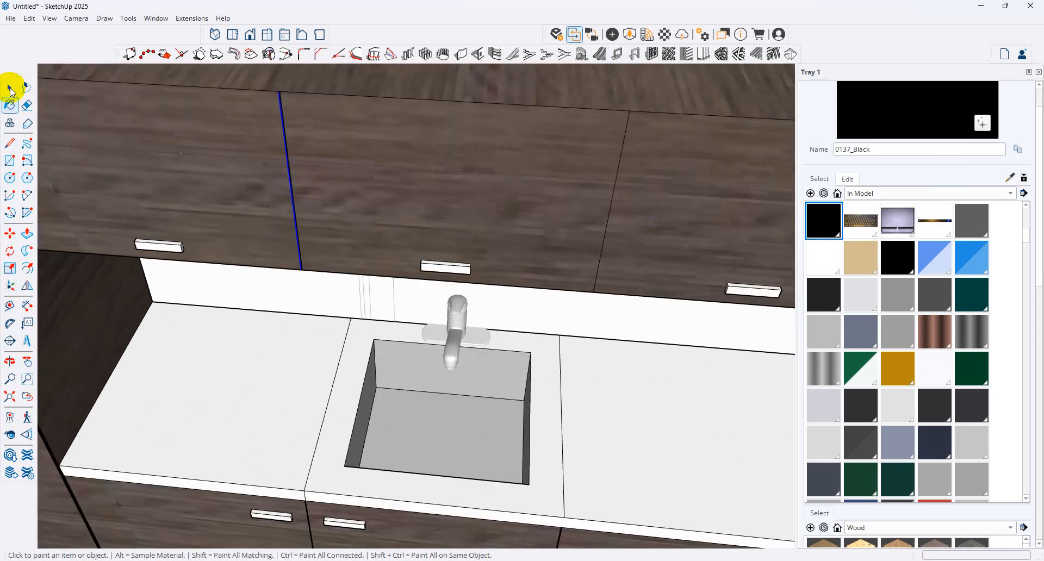
Copy the seam edge between the second and third wall cabinets slightly toward the second cabinet to form a thin strip.
click(10, 89)
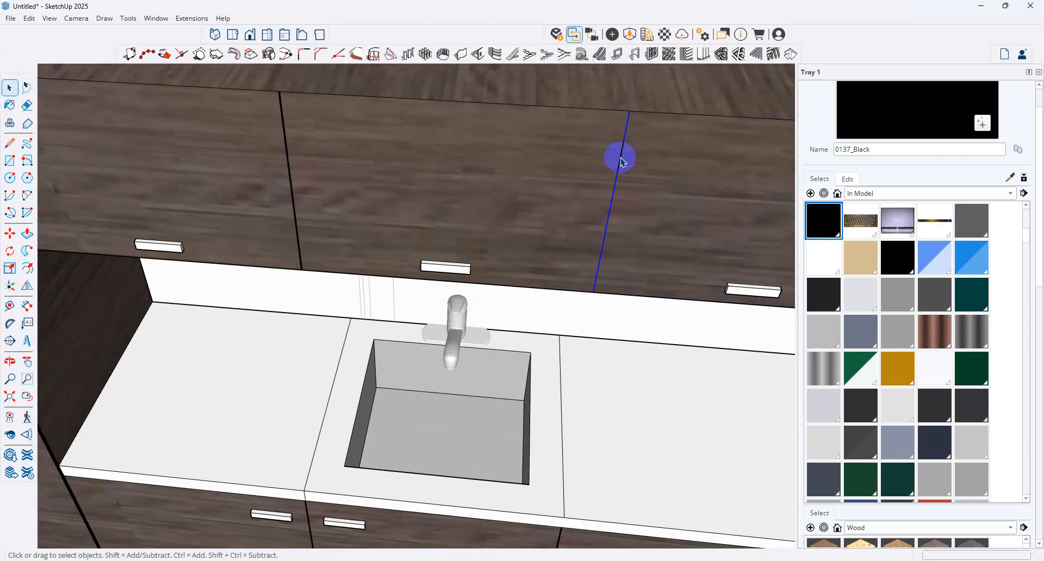
click(10, 233)
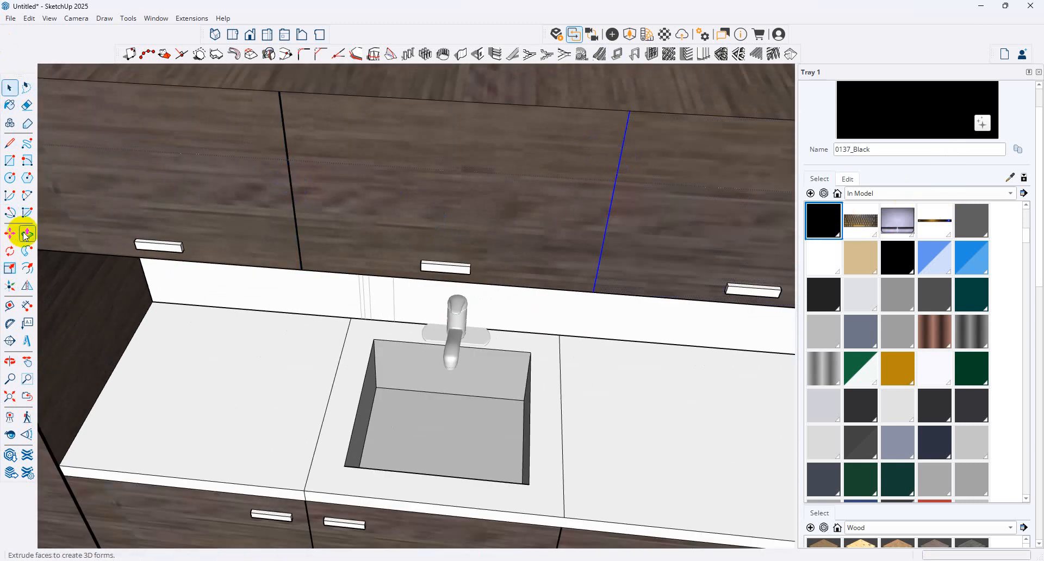
click(618, 162)
key(ctrl)
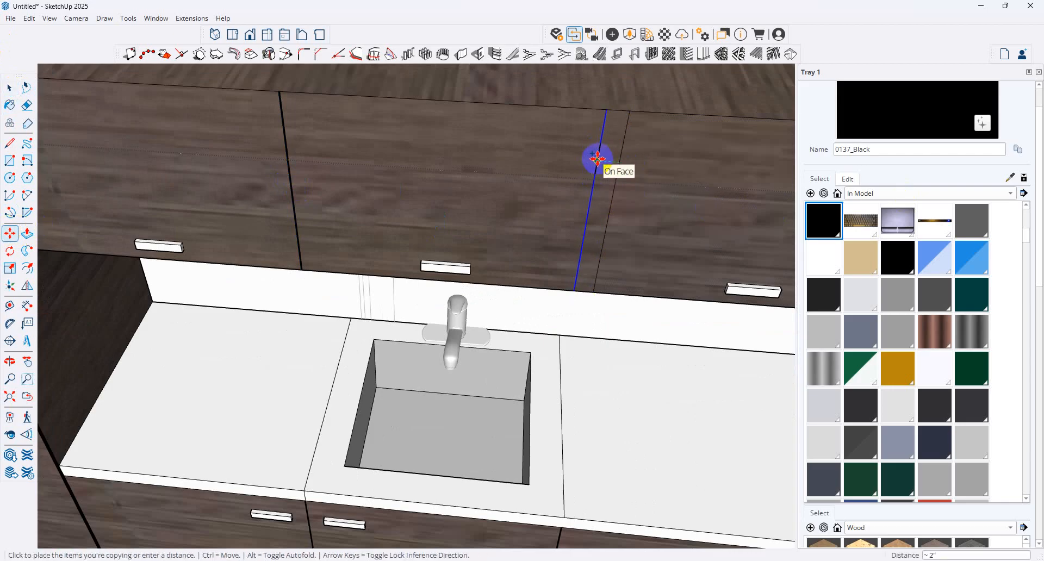
key(Return)
Paint the thin strip between the second and third wall cabinets with 0137_Black.
click(910, 116)
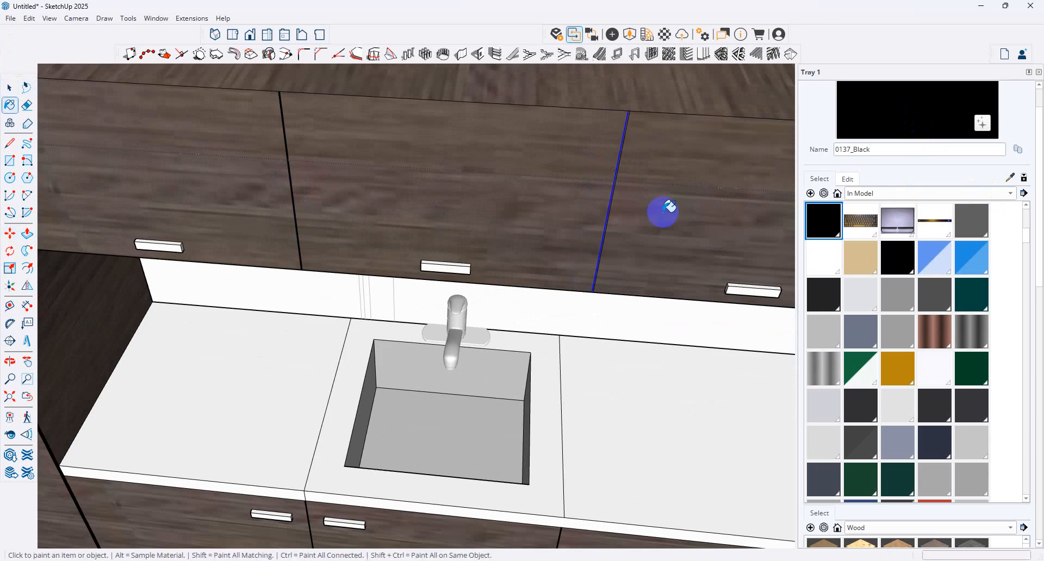
scroll(612, 145, up, 3)
scroll(611, 144, up, 2)
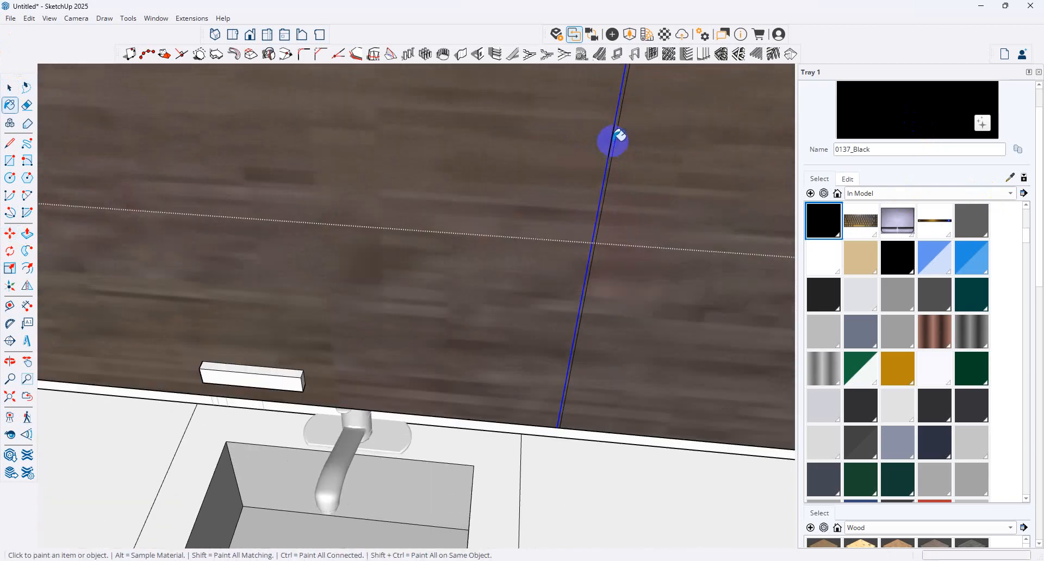
scroll(611, 147, up, 2)
scroll(544, 174, down, 5)
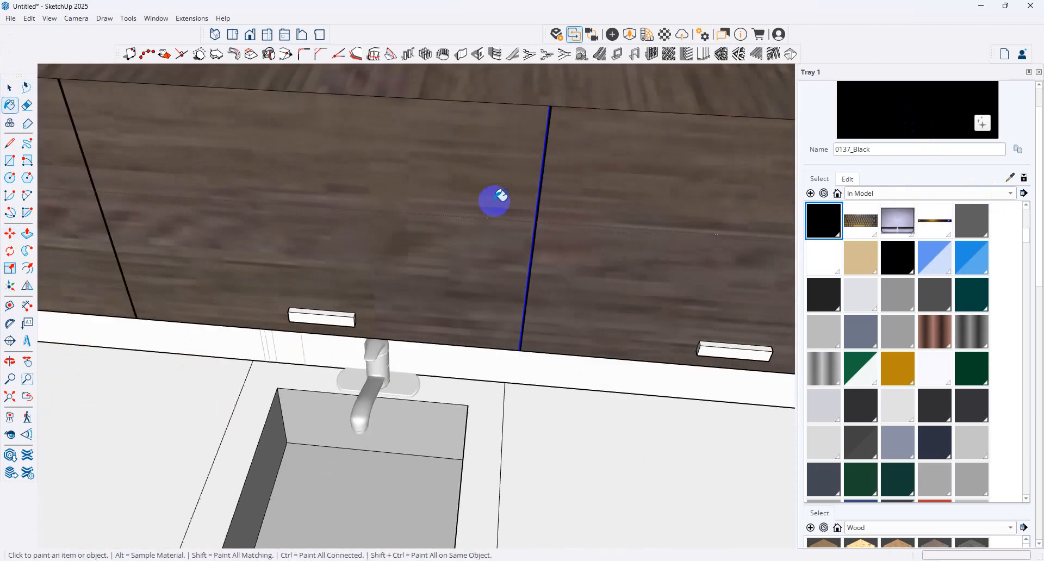
scroll(499, 185, down, 6)
middle_drag(592, 242, 484, 278)
key(b)
Finish editing the kitchen unit's inner geometry and return to the whole office model.
click(9, 88)
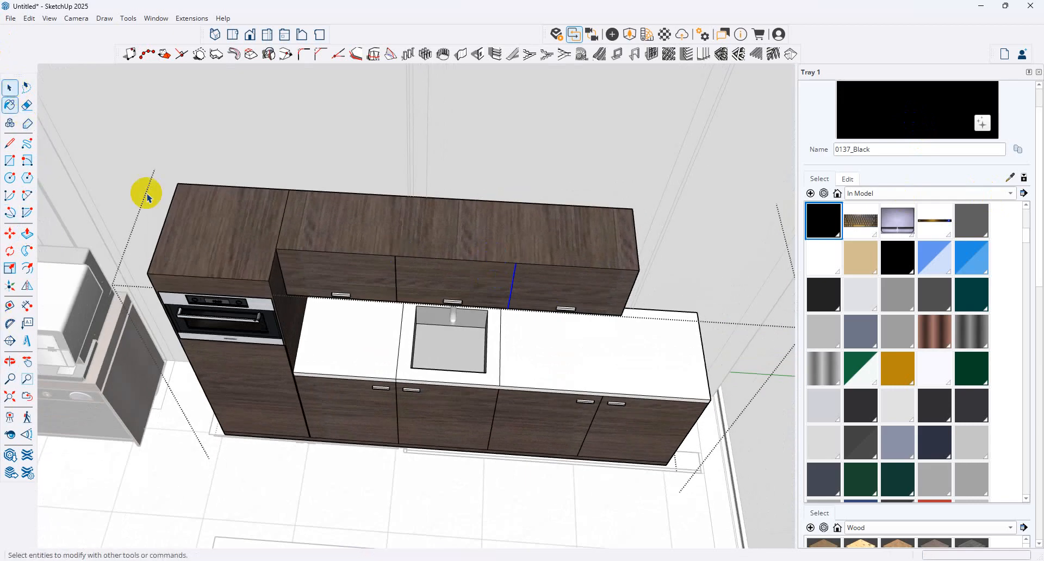
click(512, 385)
click(579, 404)
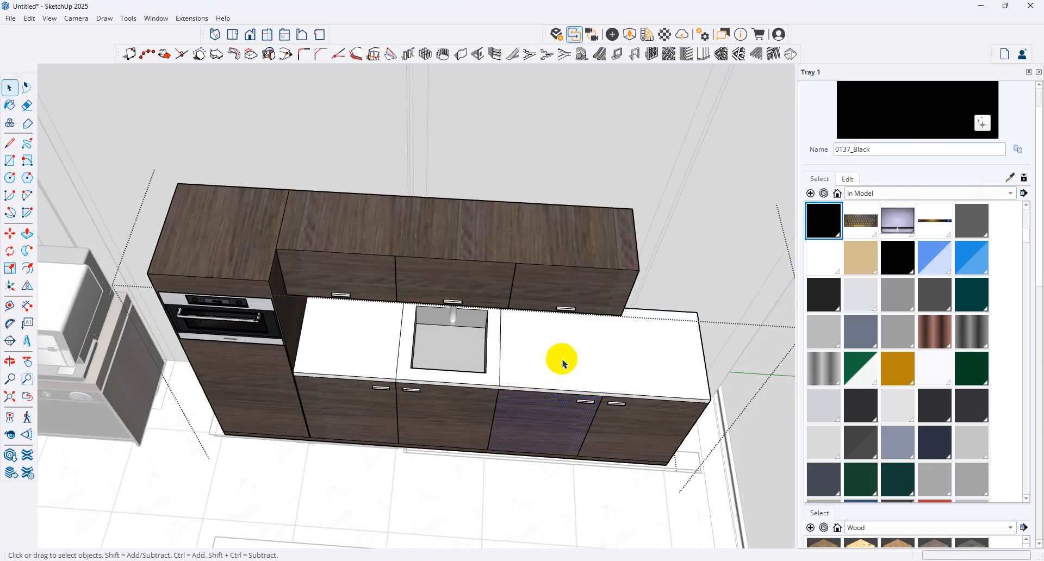
double_click(466, 436)
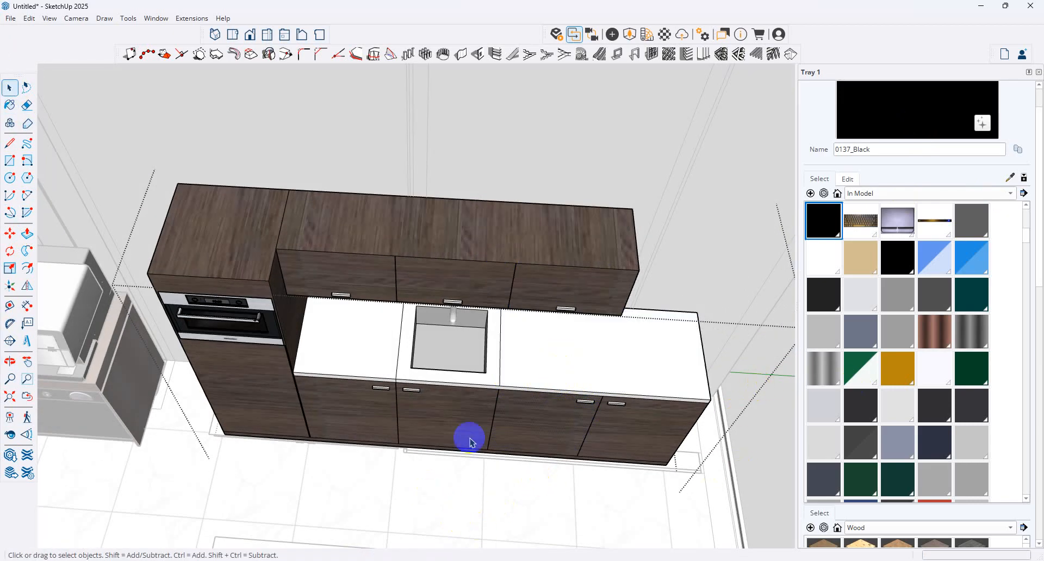
scroll(181, 477, down, 6)
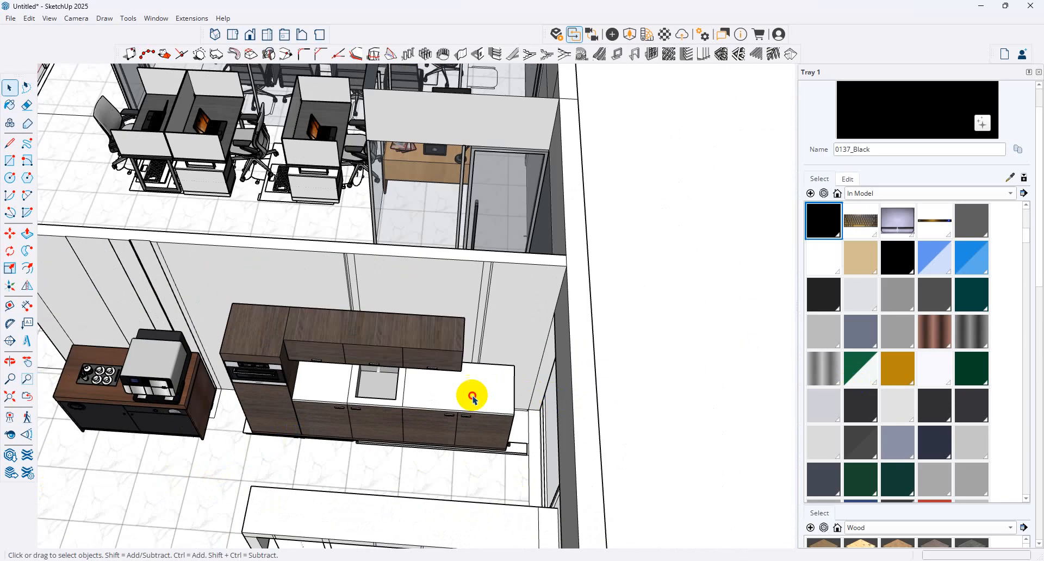
Move the whole kitchen unit along the wall to the end corner of its floor outline.
click(473, 395)
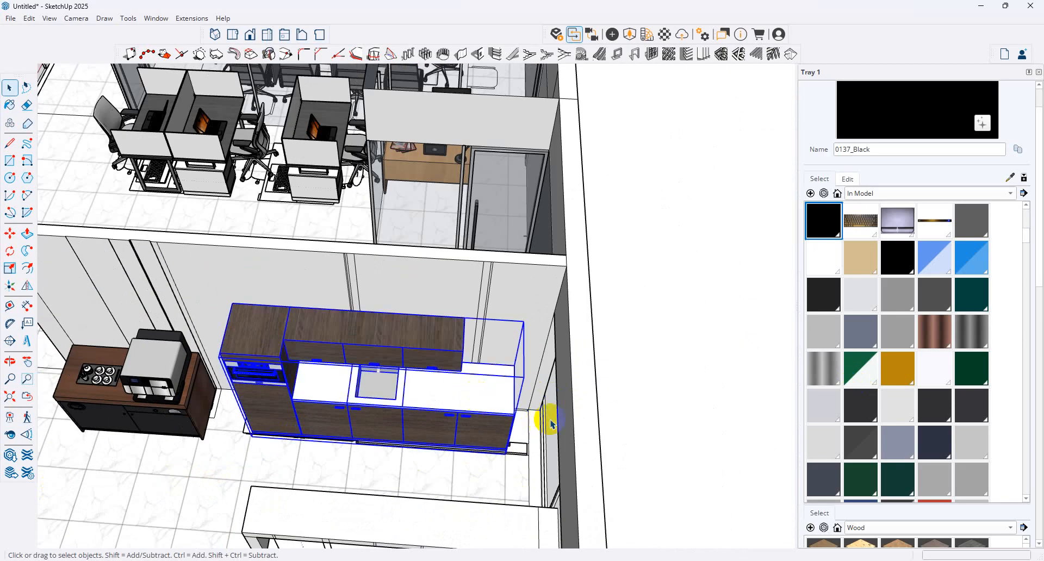
click(13, 238)
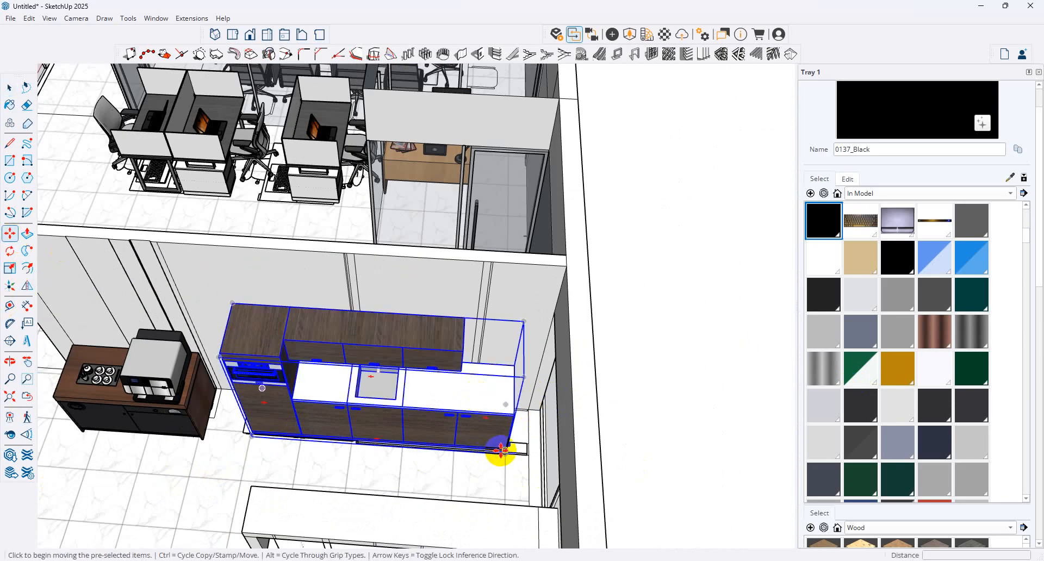
click(503, 452)
click(526, 451)
middle_drag(198, 391, 432, 443)
scroll(431, 443, up, 2)
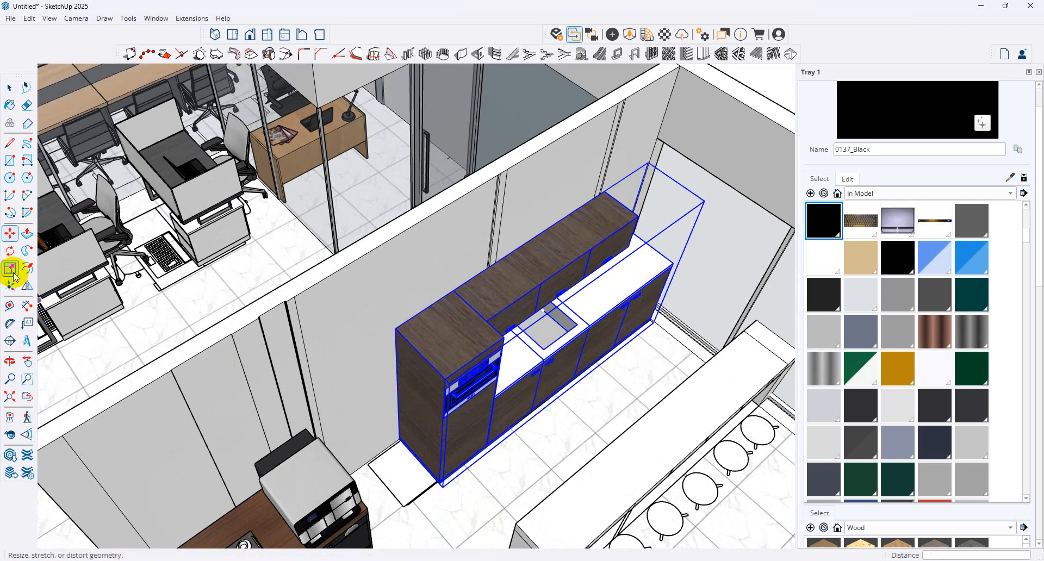
Create a new material, Material22, using the white-veined black marble image from the TEXTURE folder.
scroll(557, 410, down, 3)
middle_drag(557, 410, 420, 397)
scroll(495, 412, up, 2)
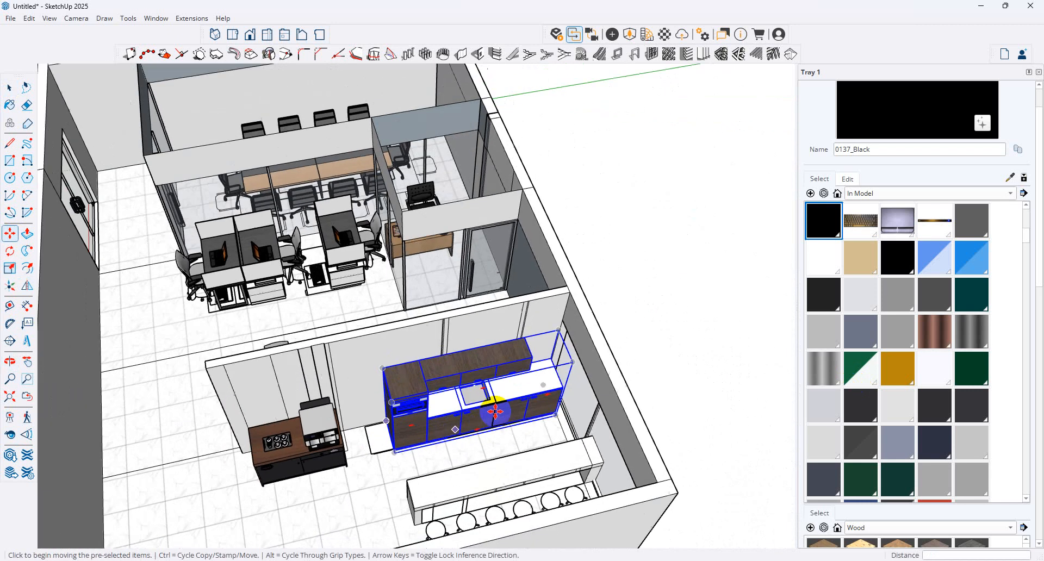
scroll(552, 478, down, 3)
scroll(494, 459, up, 6)
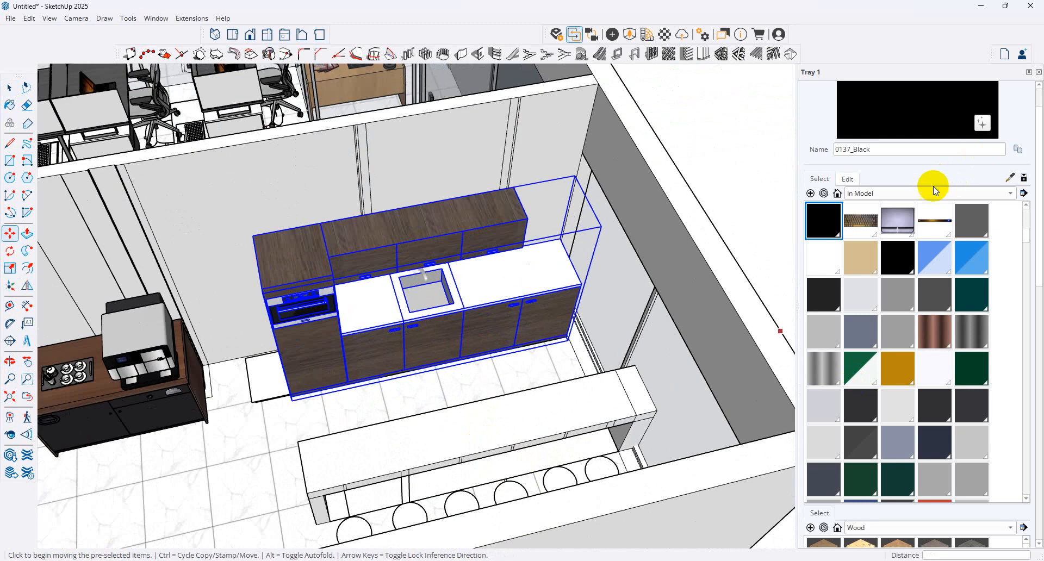
click(810, 193)
click(550, 346)
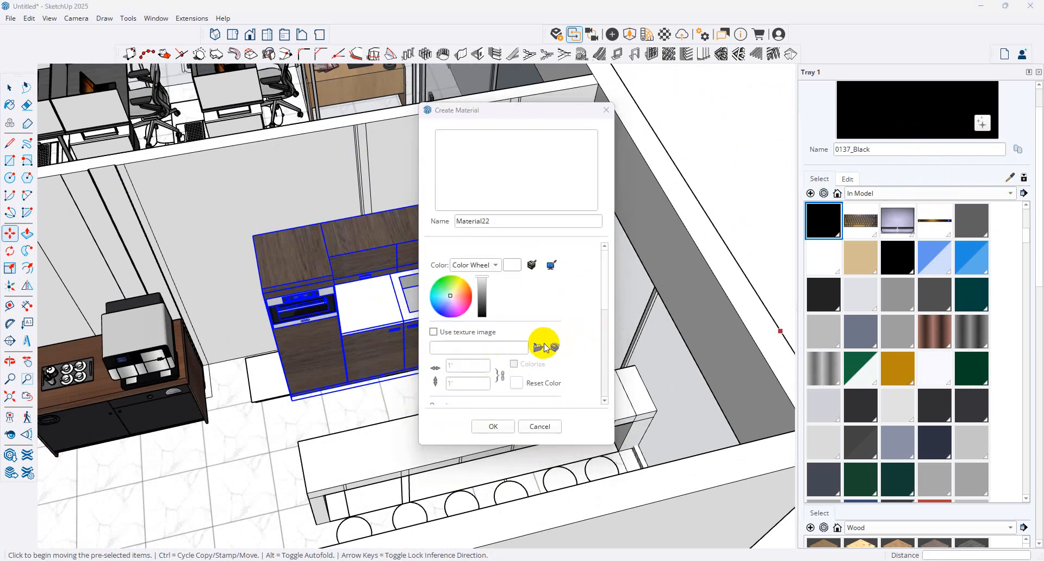
scroll(426, 276, down, 5)
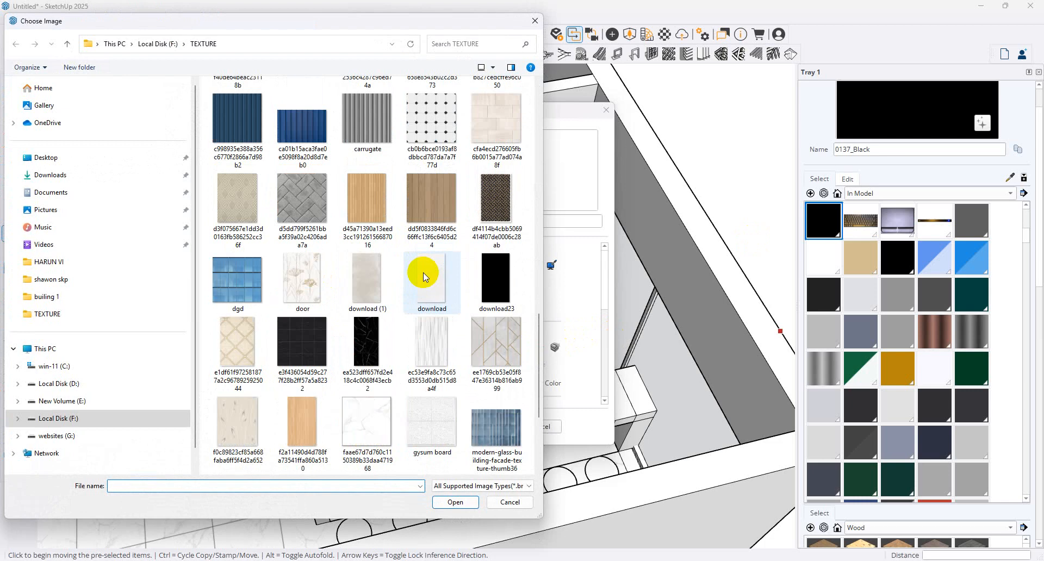
double_click(386, 341)
click(493, 427)
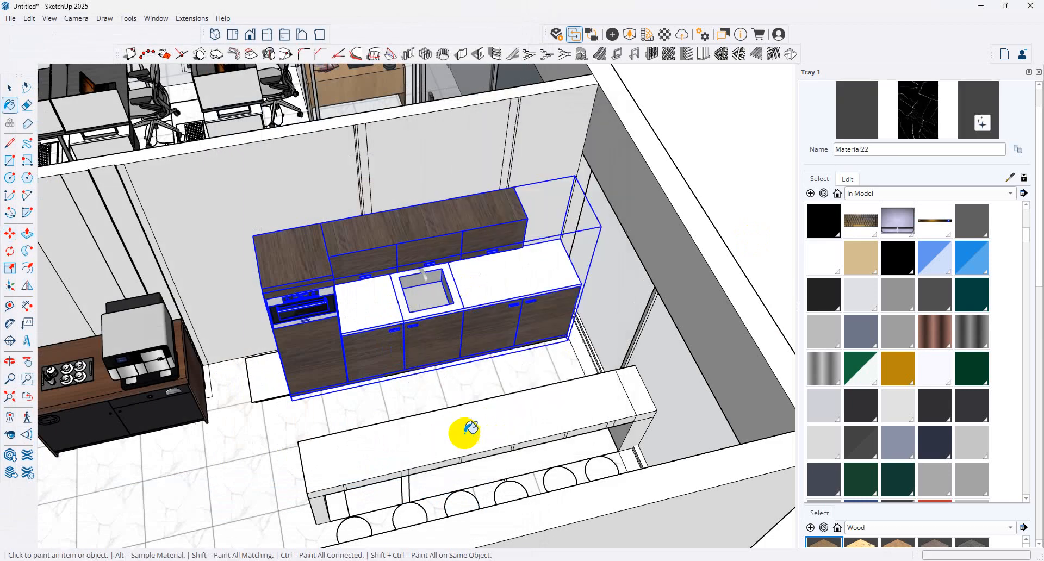
Paint the top and end of the bar counter beside the stools with the black marble Material22.
click(468, 432)
scroll(675, 403, up, 4)
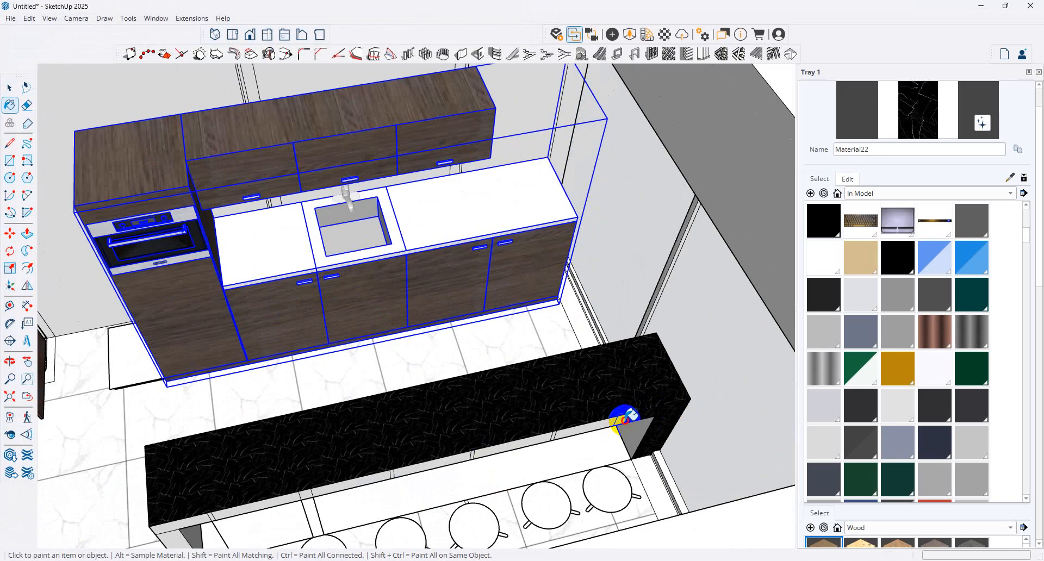
scroll(454, 438, up, 5)
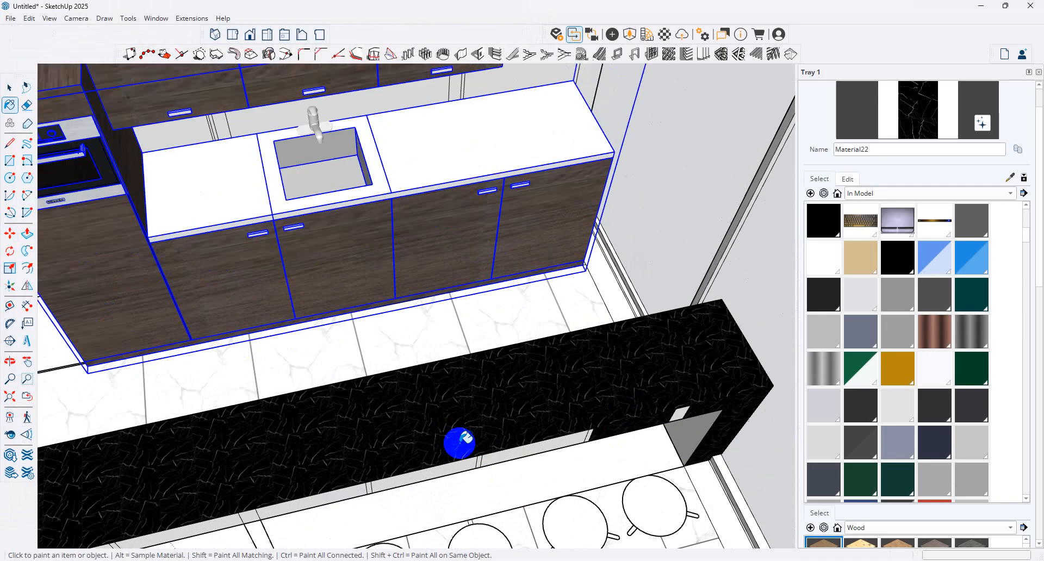
Paint the narrow edge segments along the stool side of the bar counter with Material22.
click(473, 452)
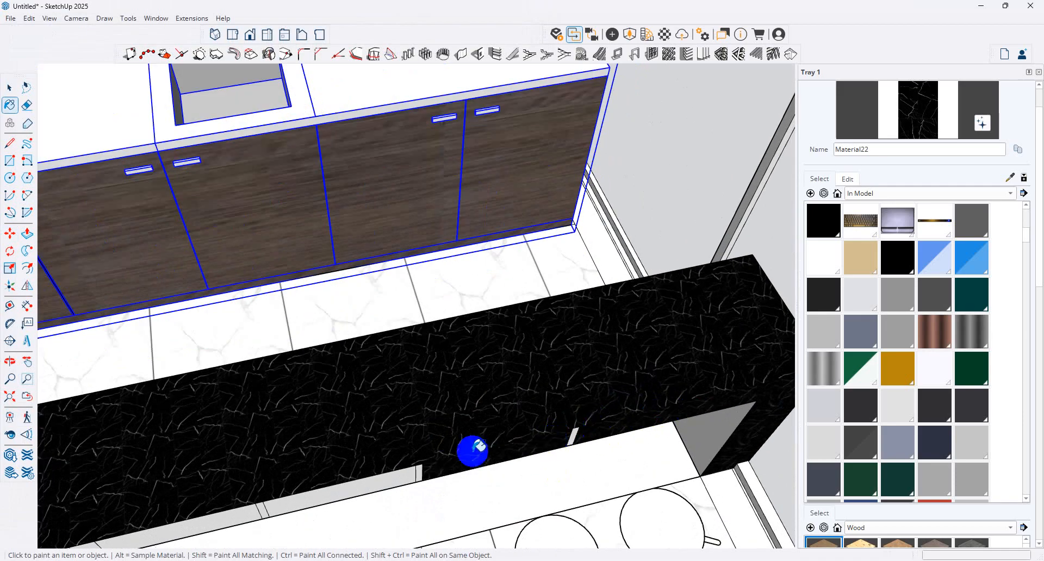
scroll(582, 431, down, 4)
scroll(501, 468, up, 4)
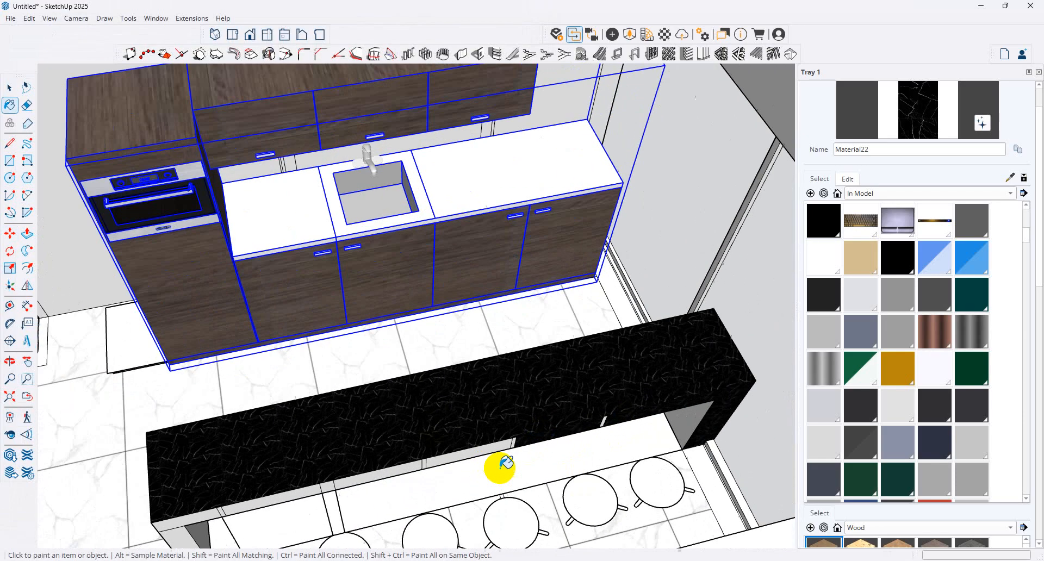
mouse_move(501, 468)
middle_down()
mouse_move(585, 375)
mouse_move(526, 433)
mouse_move(538, 372)
middle_up()
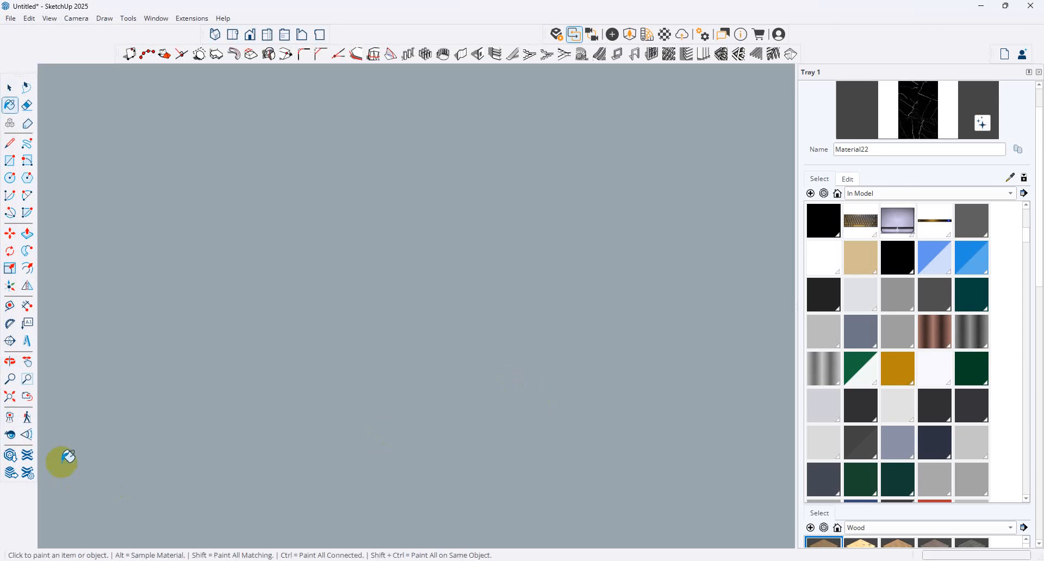
click(24, 396)
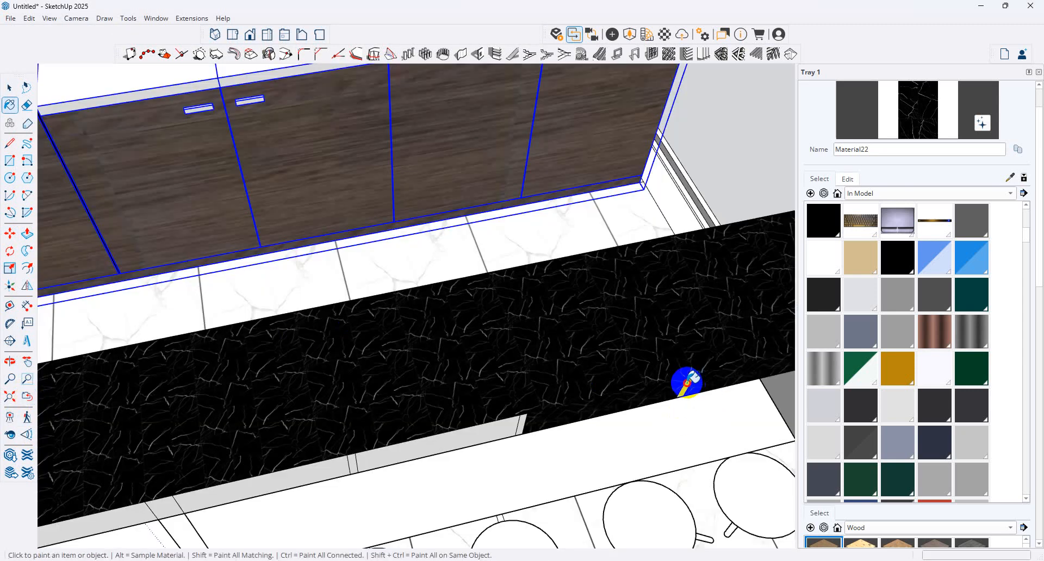
click(499, 423)
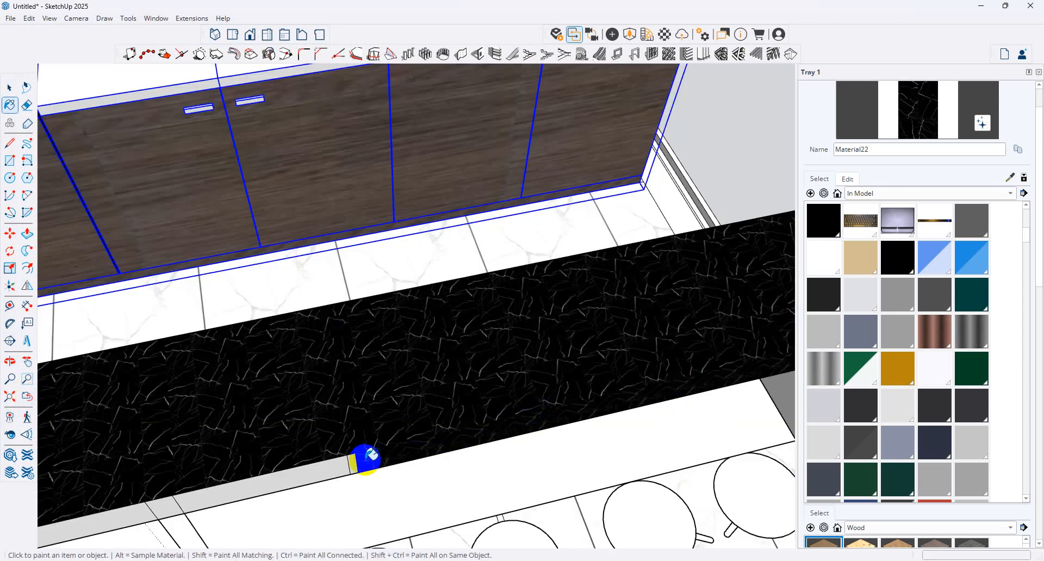
scroll(419, 445, down, 5)
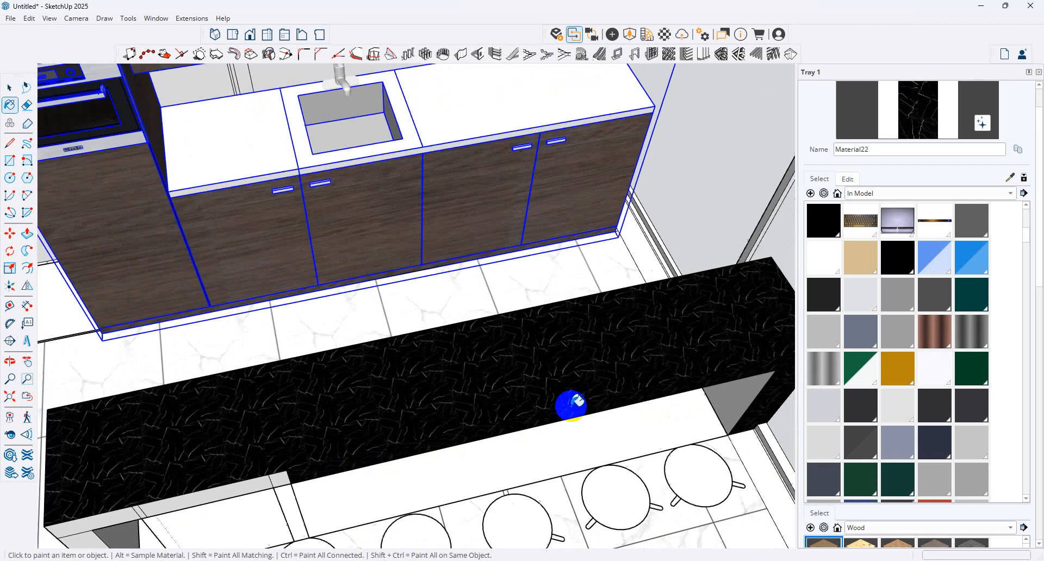
scroll(369, 483, up, 5)
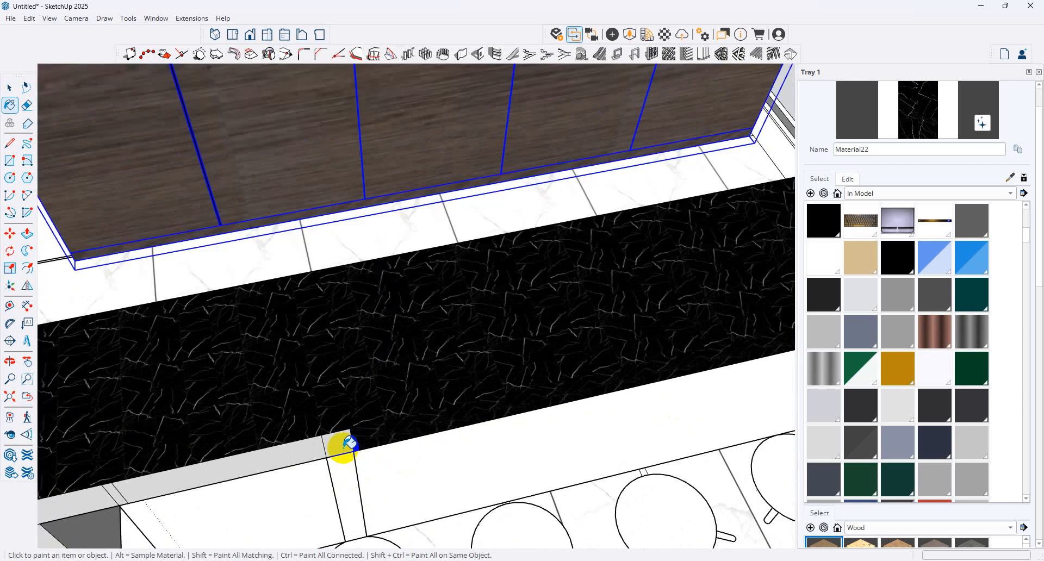
Paint the front edge strips and the adjoining end faces of the island's countertop with the black marble Material22.
click(287, 455)
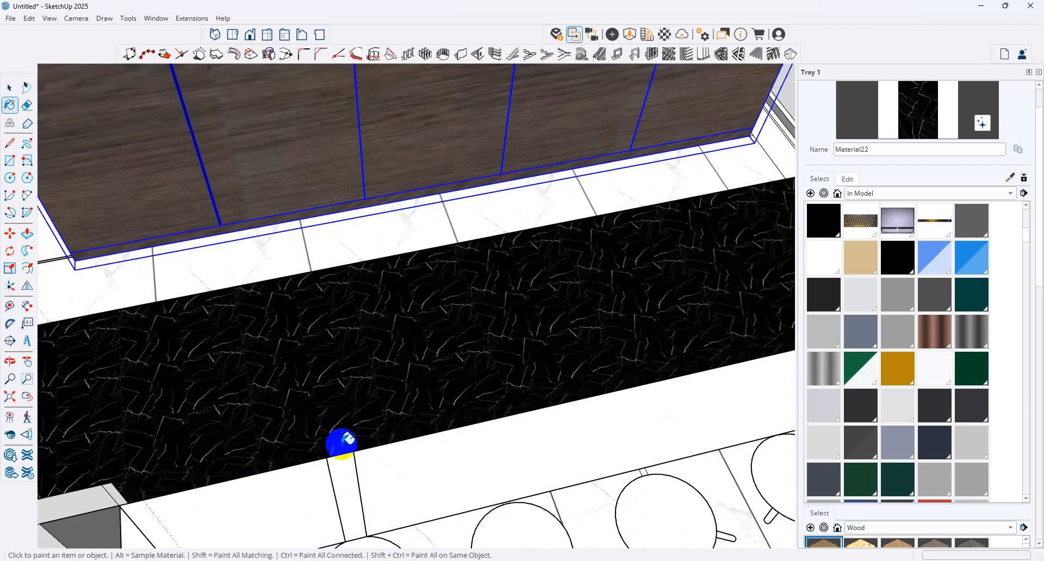
scroll(343, 439, down, 3)
scroll(153, 481, up, 3)
click(152, 481)
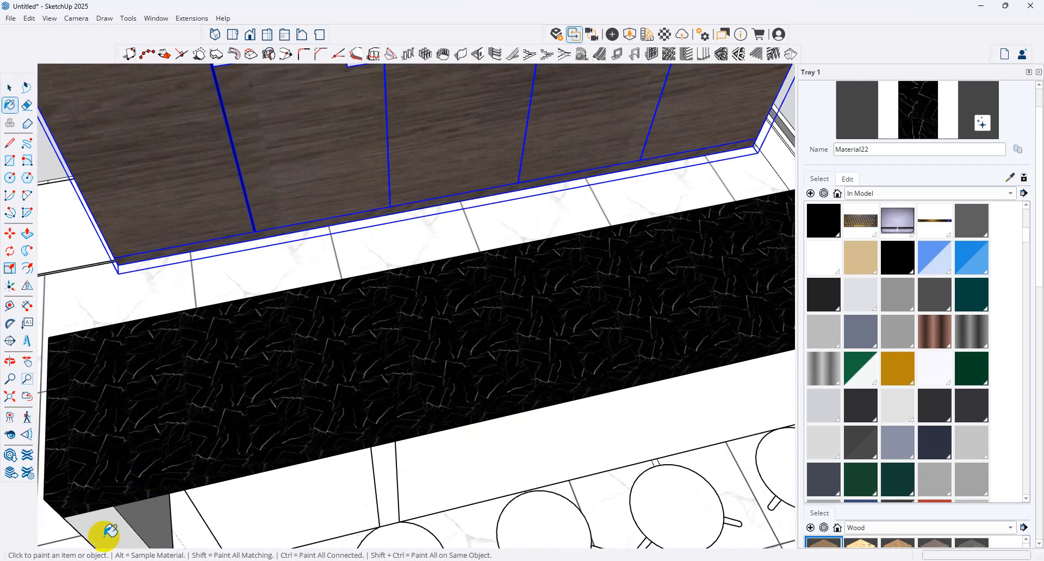
click(121, 526)
click(138, 515)
Paint the island's end panel, the white band above it and the remaining outer side faces with black marble Material22.
middle_drag(433, 313, 547, 238)
scroll(547, 237, down, 1)
click(549, 233)
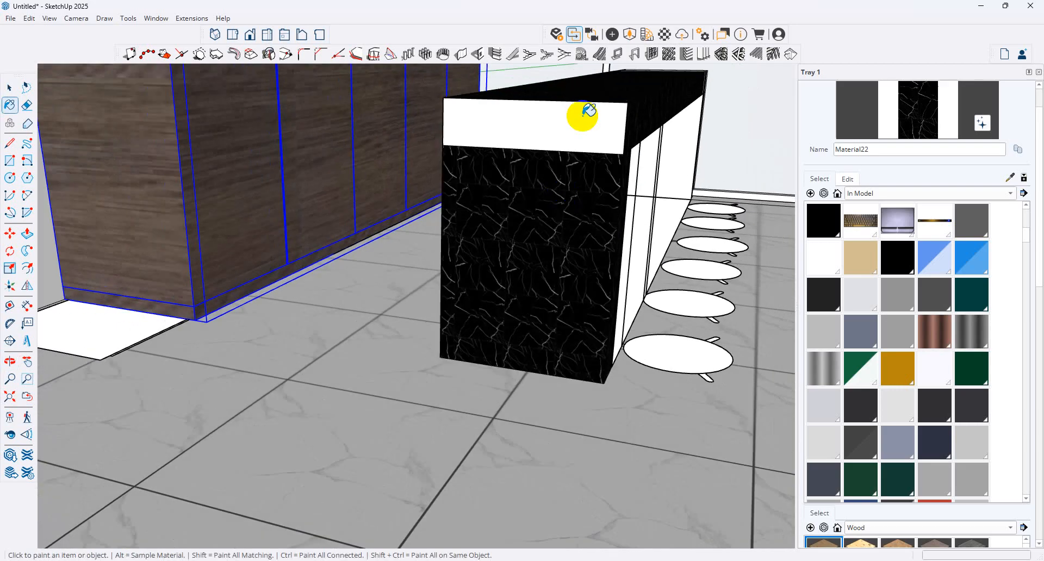
click(583, 116)
mouse_move(641, 179)
middle_down()
mouse_move(754, 262)
mouse_move(613, 262)
mouse_move(662, 334)
mouse_move(451, 345)
middle_up()
click(606, 267)
click(617, 267)
click(621, 241)
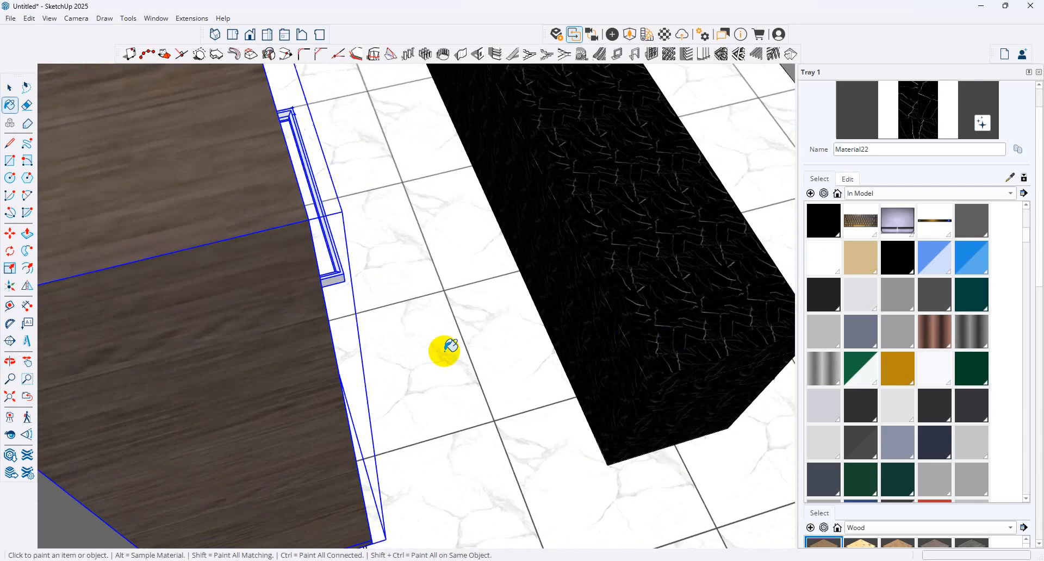
Sample the white marble tile material Material15 from the floor beside the island.
scroll(444, 351, down, 3)
middle_drag(540, 373, 641, 323)
scroll(432, 78, up, 3)
scroll(647, 323, up, 5)
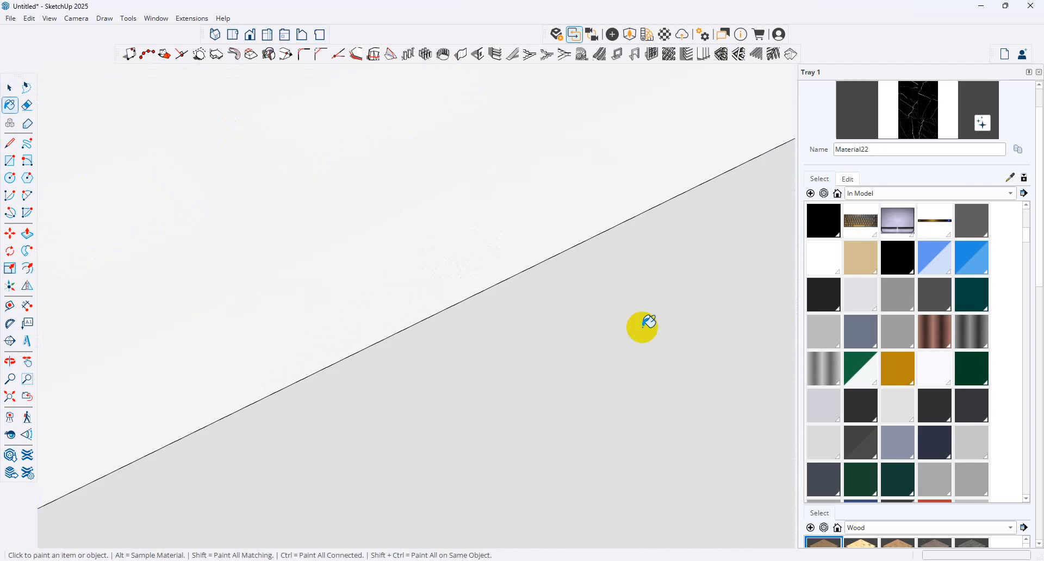
click(27, 396)
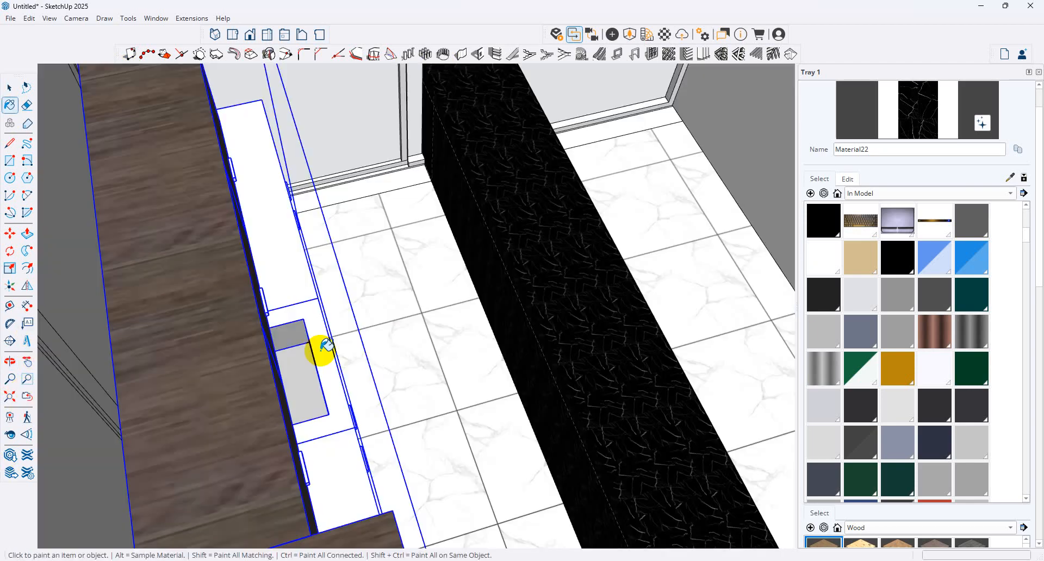
middle_click(512, 324)
click(1010, 177)
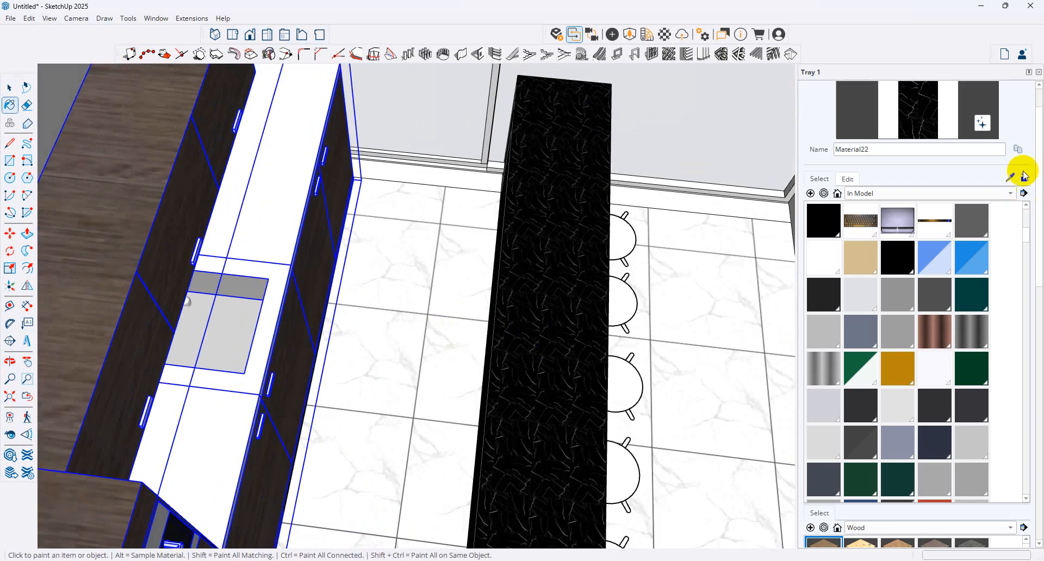
click(734, 354)
mouse_move(734, 354)
middle_down()
mouse_move(527, 363)
mouse_move(555, 398)
mouse_move(415, 327)
mouse_move(489, 389)
middle_up()
scroll(524, 410, up, 6)
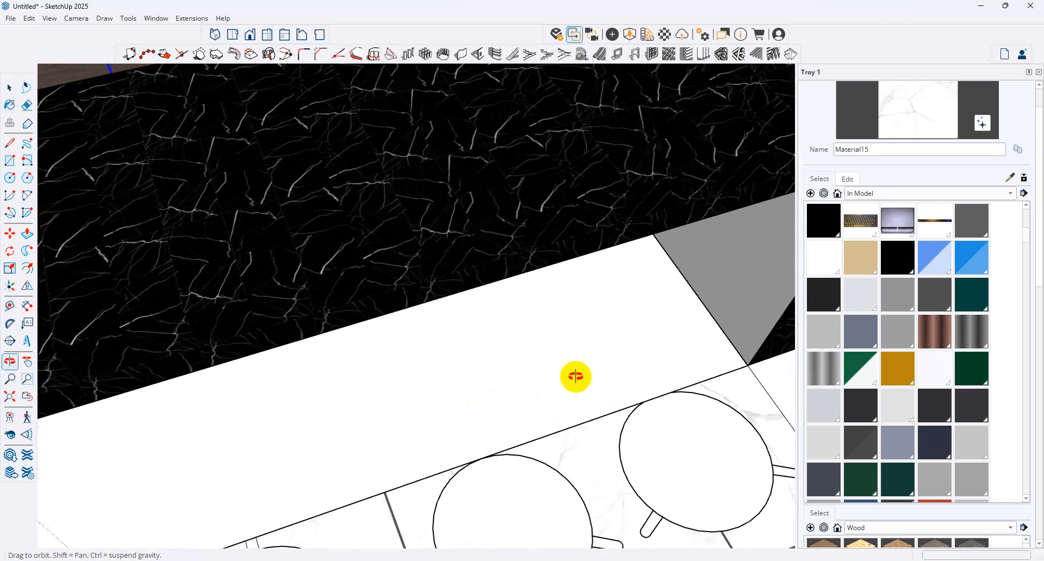
middle_drag(576, 376, 455, 303)
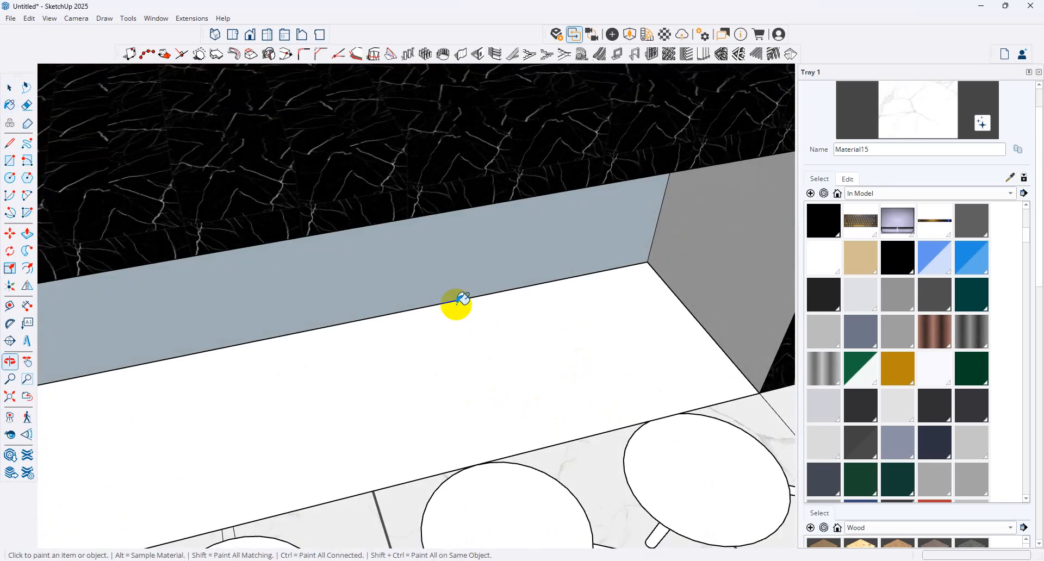
Sample black marble Material22 from the island and paint the side and long faces inside the recess under its countertop.
click(1009, 178)
click(681, 152)
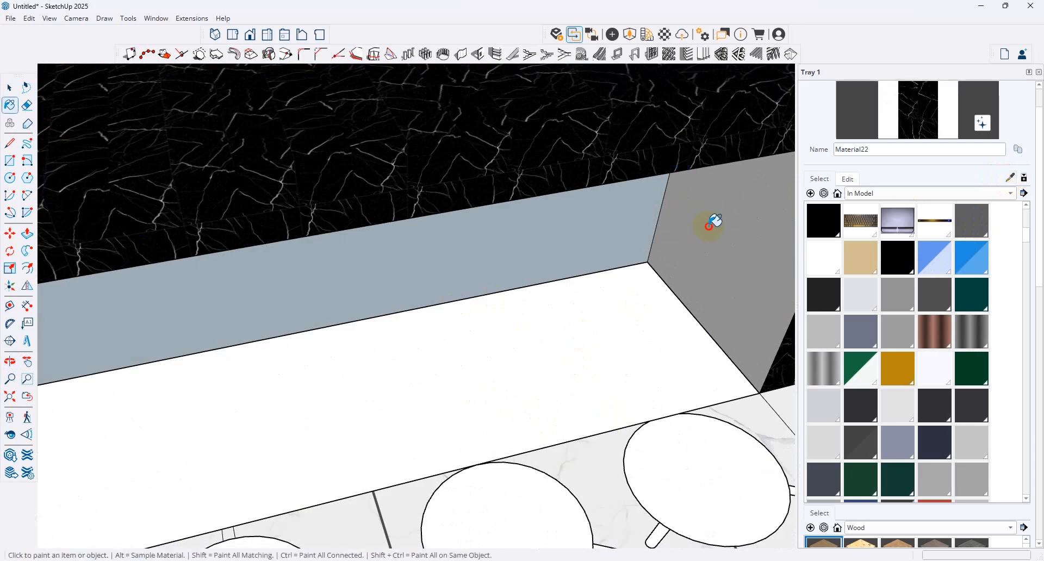
click(713, 222)
click(629, 256)
Draw a rectangle about 9' 5" by 1' 7" between opposite corners of the recess under the island's overhang.
click(9, 160)
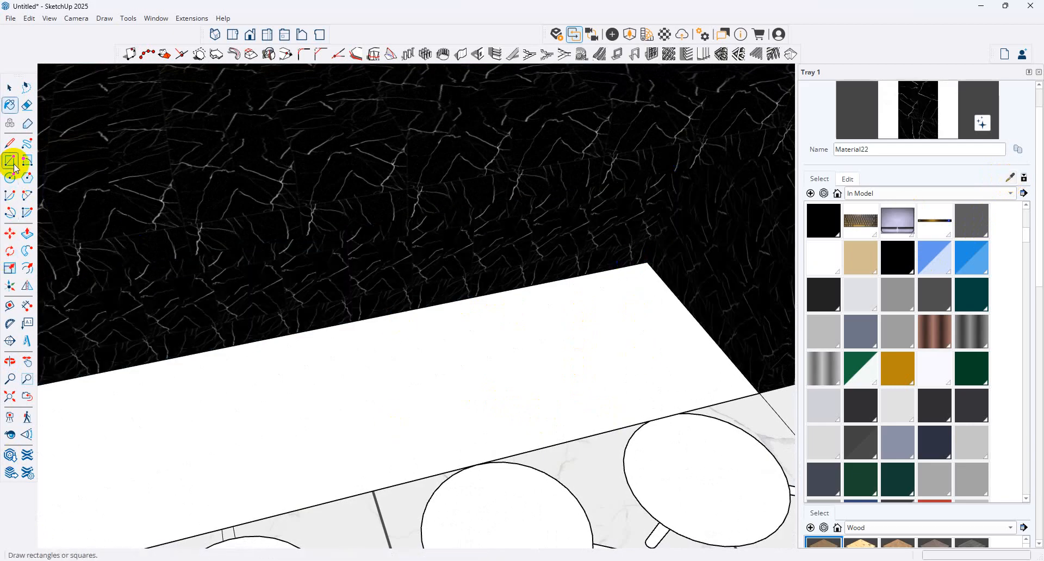
click(647, 263)
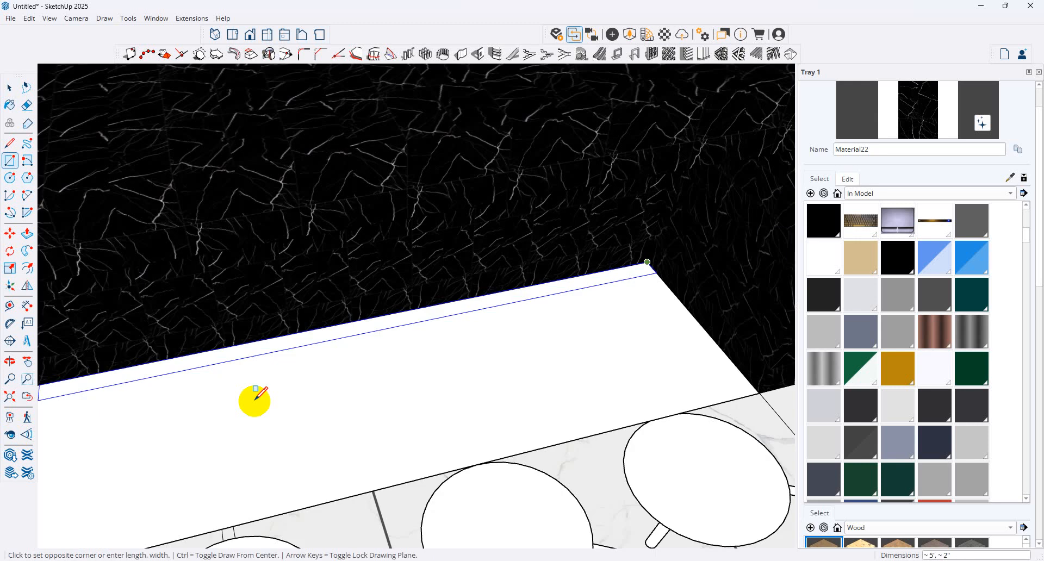
middle_drag(256, 400, 11, 466)
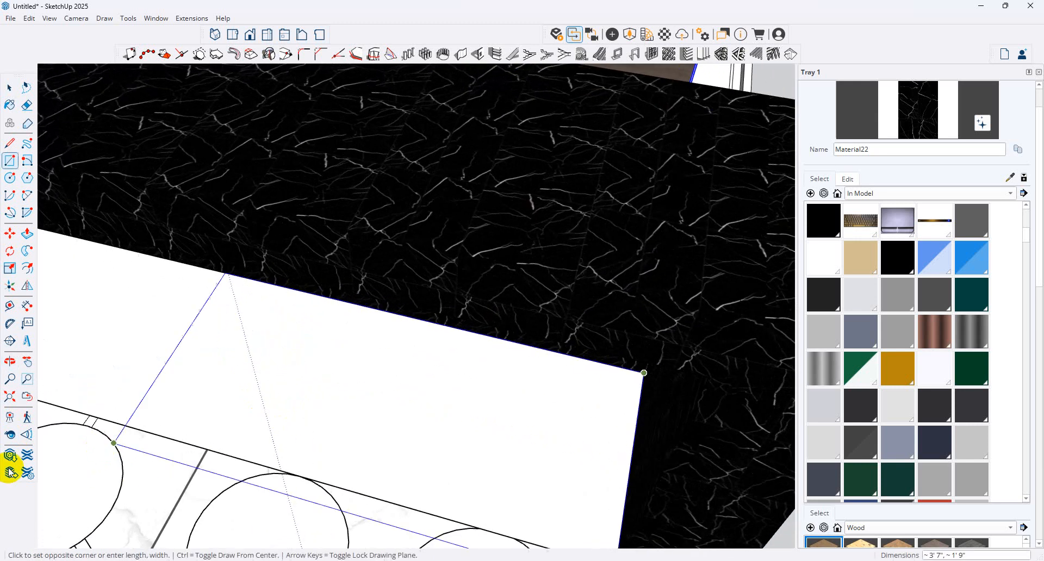
click(15, 436)
drag(207, 408, 293, 261)
click(10, 161)
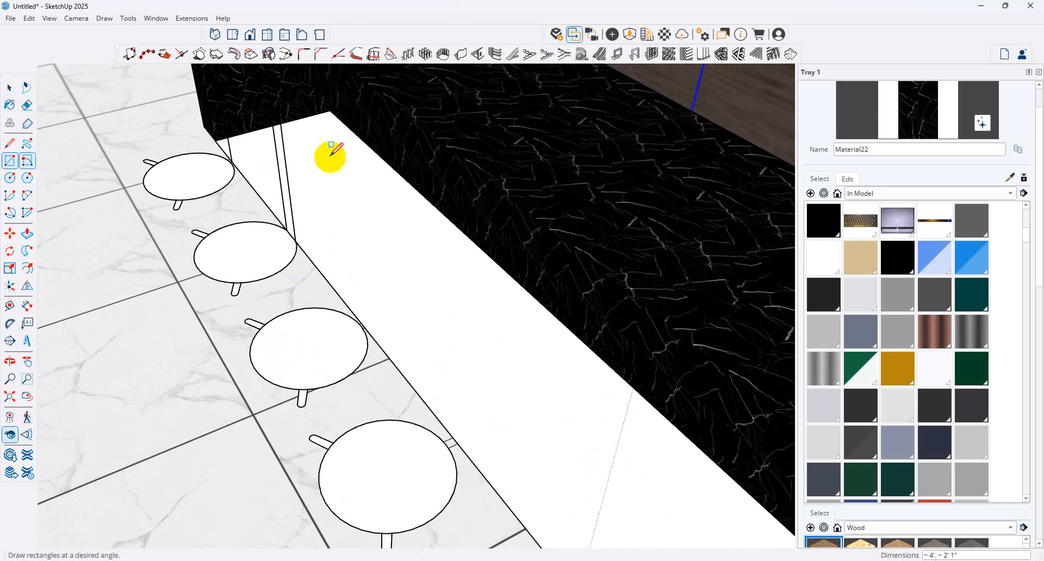
click(217, 141)
click(217, 140)
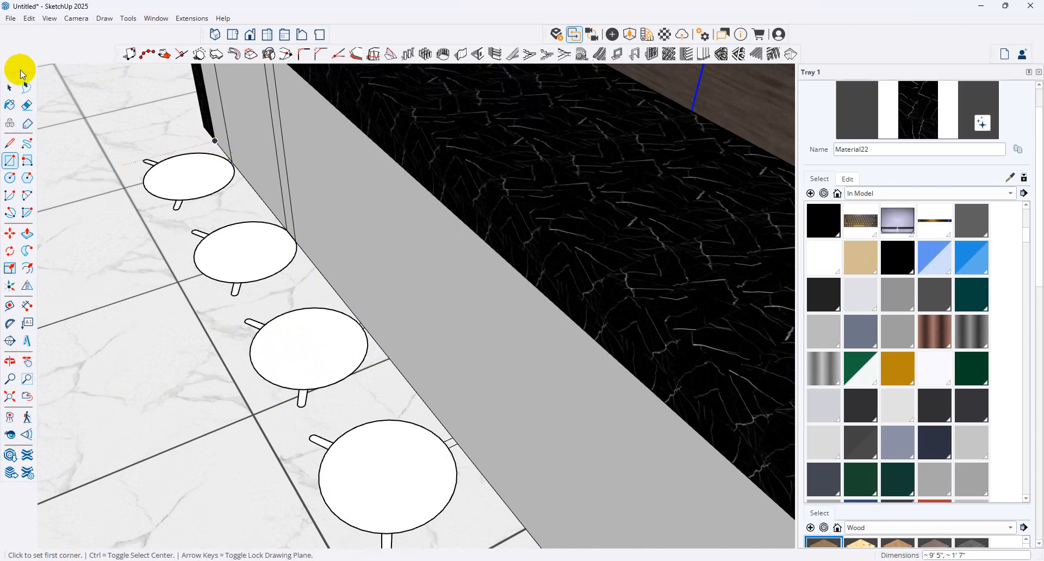
Delete the stray gray faces and narrow strips standing over the recess under the island's overhang.
click(10, 87)
click(228, 129)
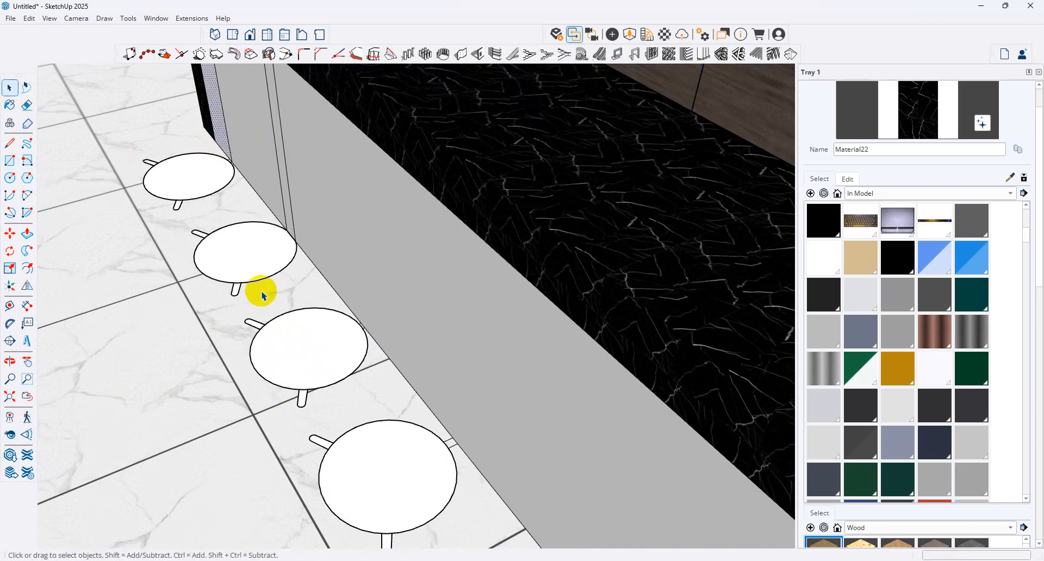
click(216, 211)
click(192, 185)
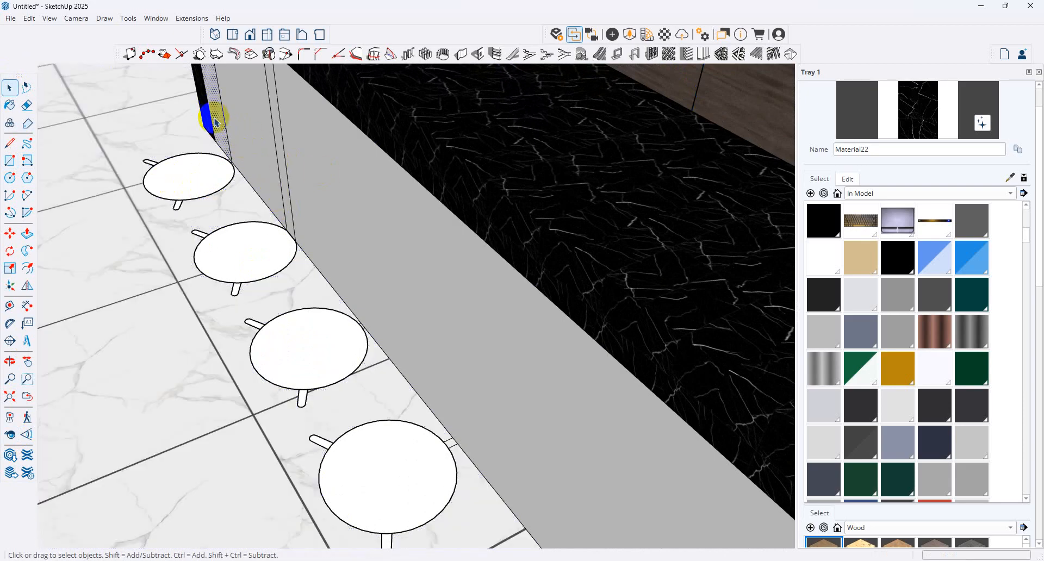
key(Delete)
click(246, 154)
key(Delete)
click(359, 205)
key(Delete)
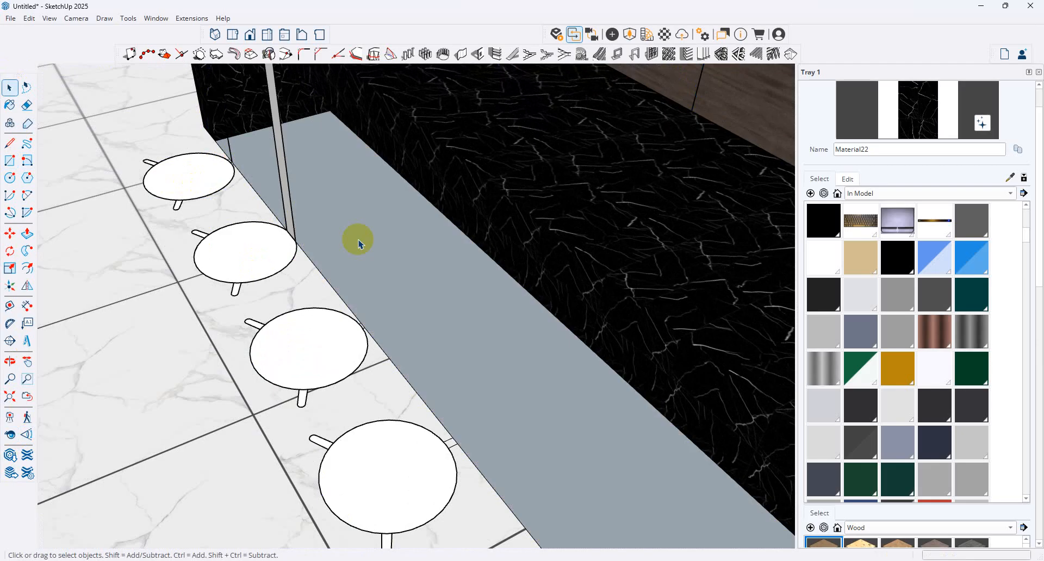
click(357, 243)
click(291, 191)
key(Delete)
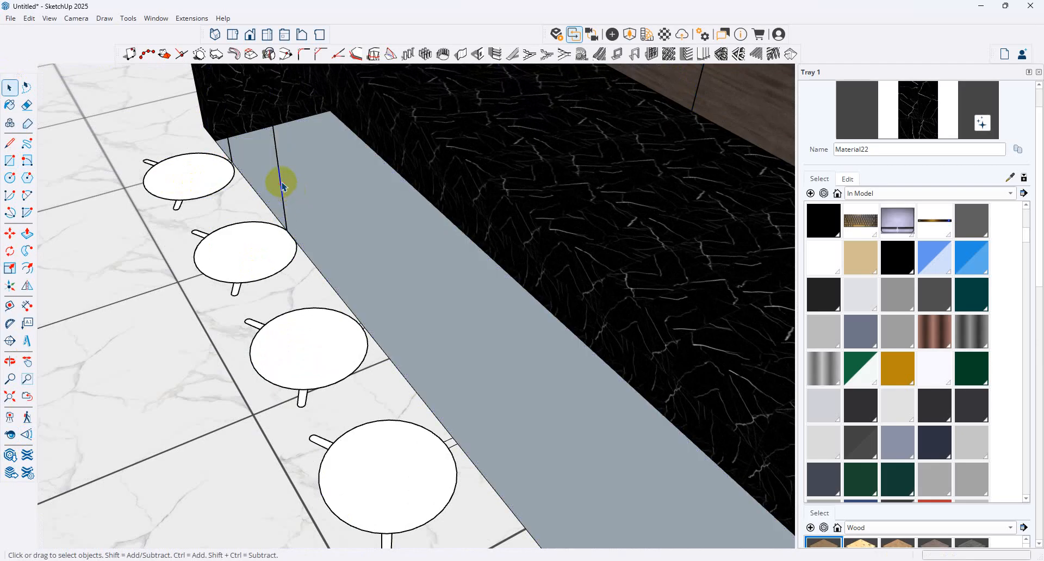
Sample white marble tile Material15 from the floor and paint the blue-gray face under the island's overhang with it.
click(350, 235)
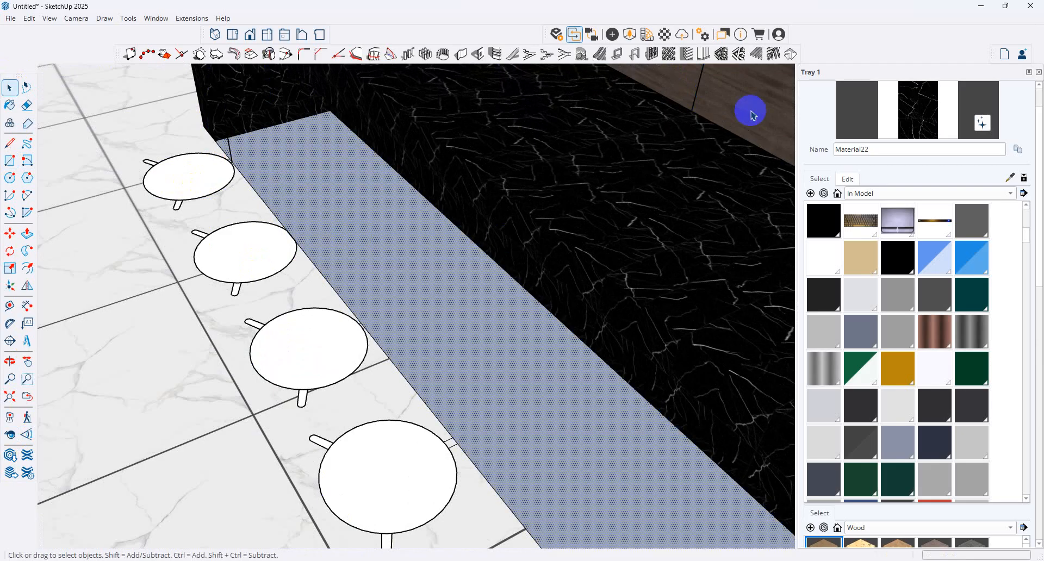
click(1009, 181)
click(242, 292)
click(354, 268)
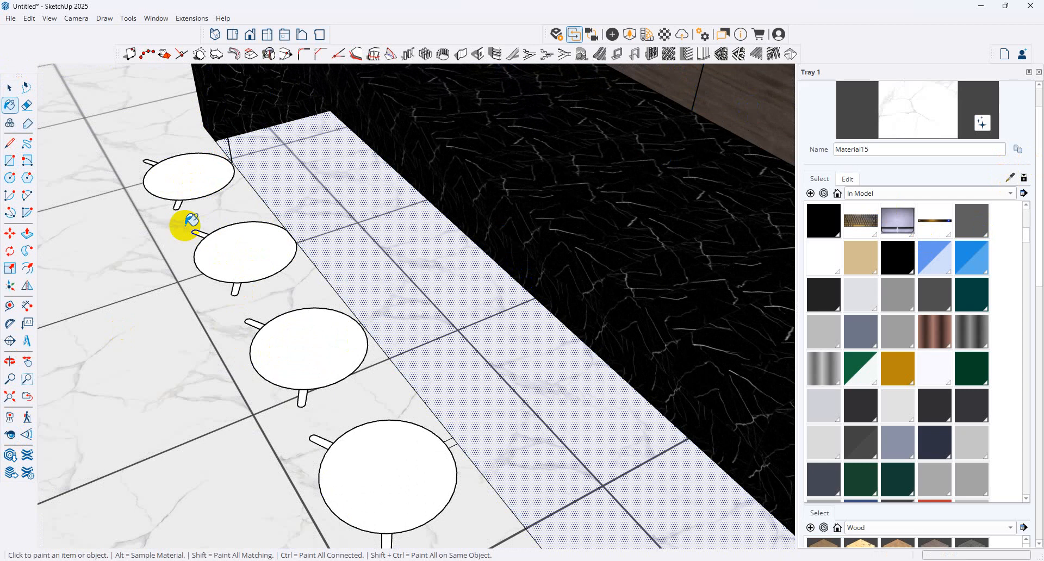
Draw a rectangle about 1' 3" by 9' 5" on the floor along the island's row of stools.
click(8, 162)
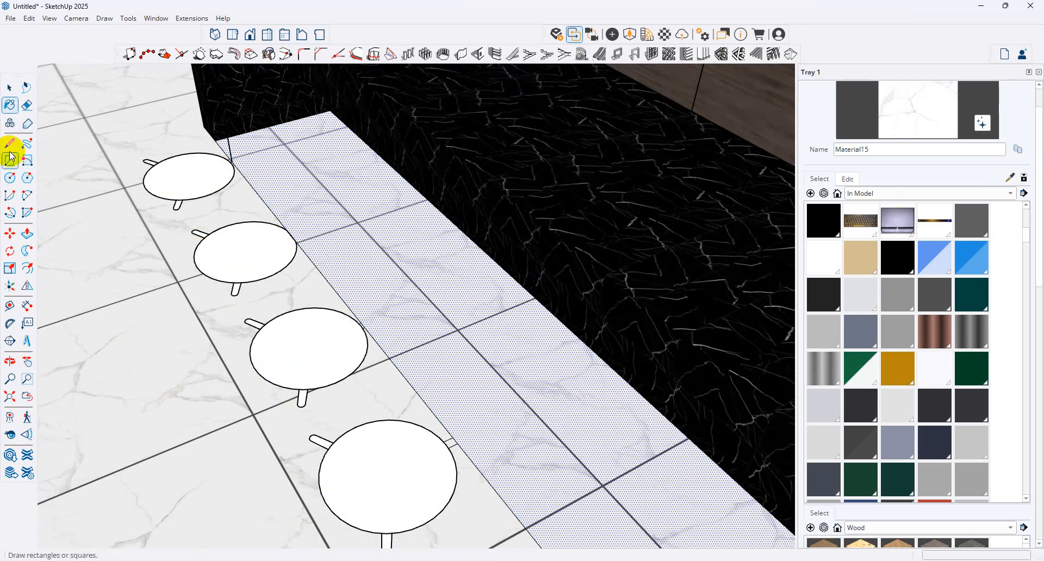
click(126, 161)
middle_drag(310, 284, 256, 435)
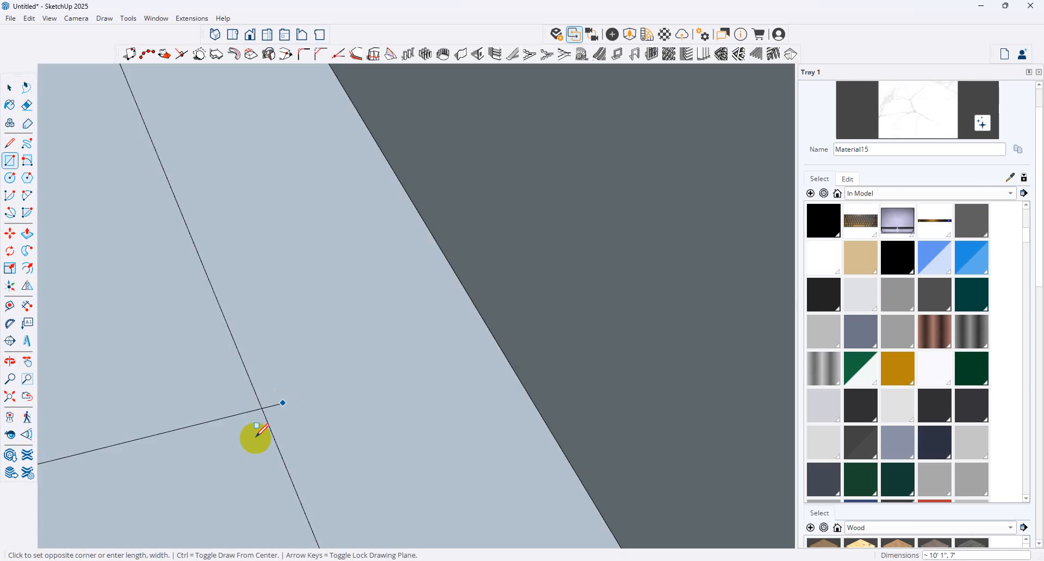
click(25, 401)
middle_drag(240, 368, 256, 380)
click(27, 400)
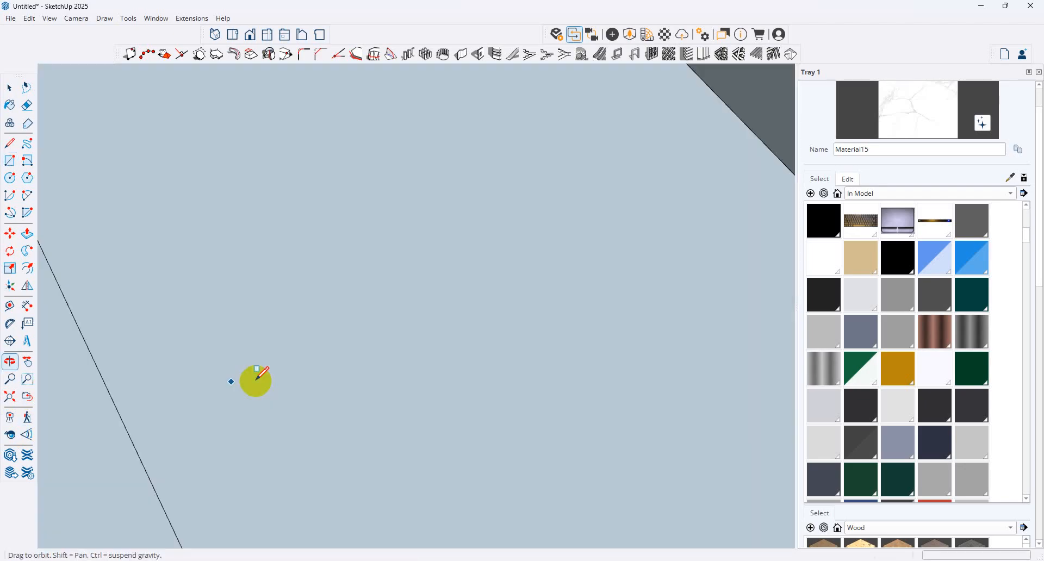
click(10, 396)
scroll(637, 370, up, 5)
scroll(636, 367, up, 4)
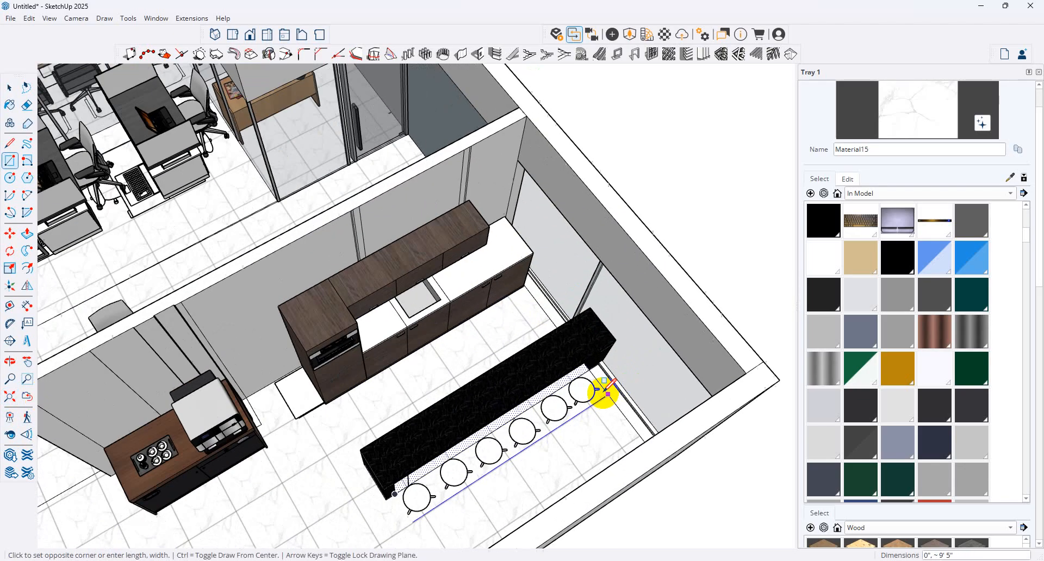
click(602, 388)
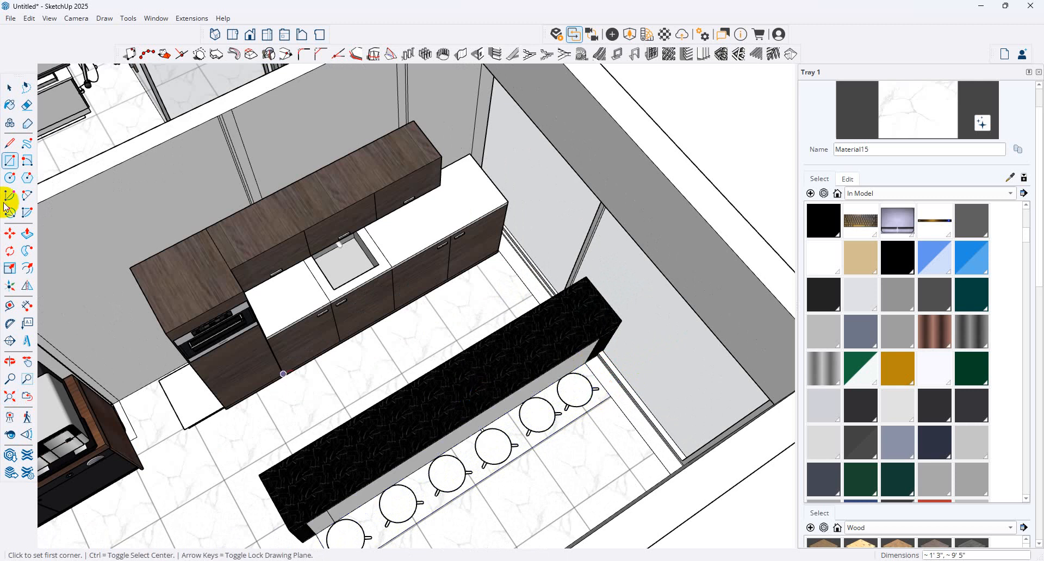
Delete the long gray face between the black marble island and the stools.
click(10, 88)
click(573, 374)
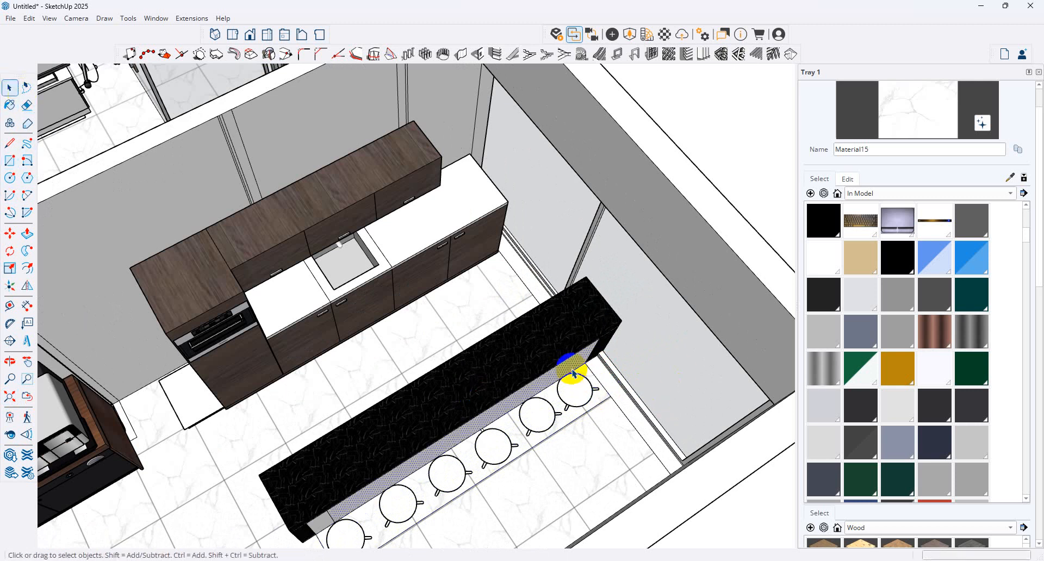
click(575, 393)
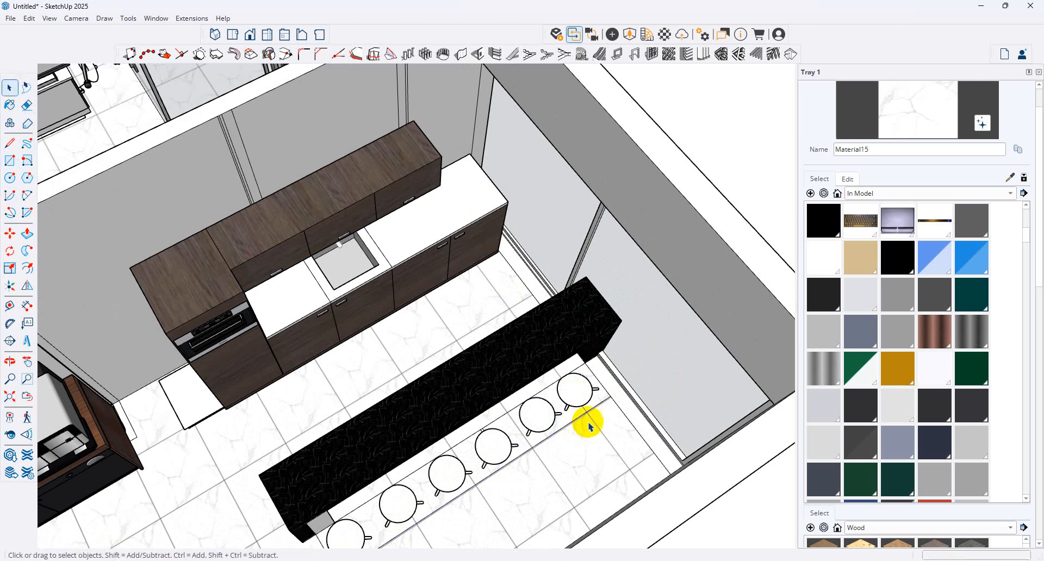
Draw two lines about 1' 1" long across the circular seat outline of the end stool, working from the floor's underside.
middle_drag(590, 427, 566, 320)
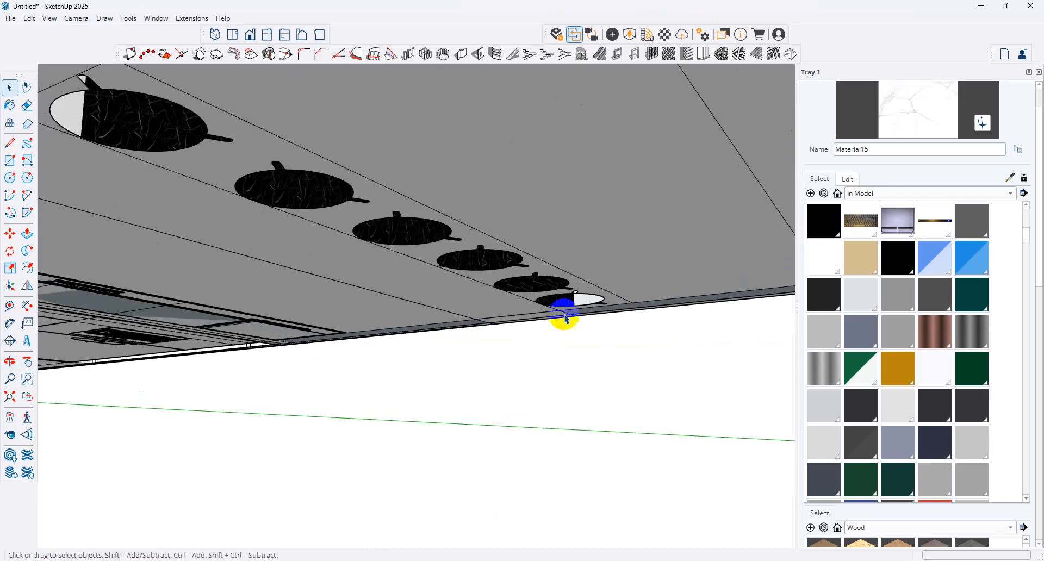
click(9, 143)
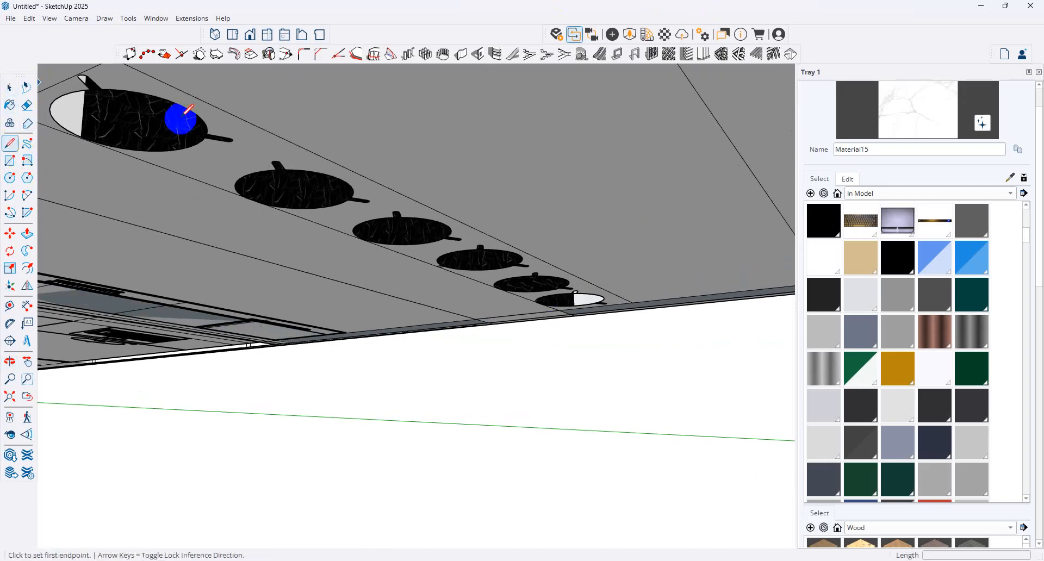
click(179, 104)
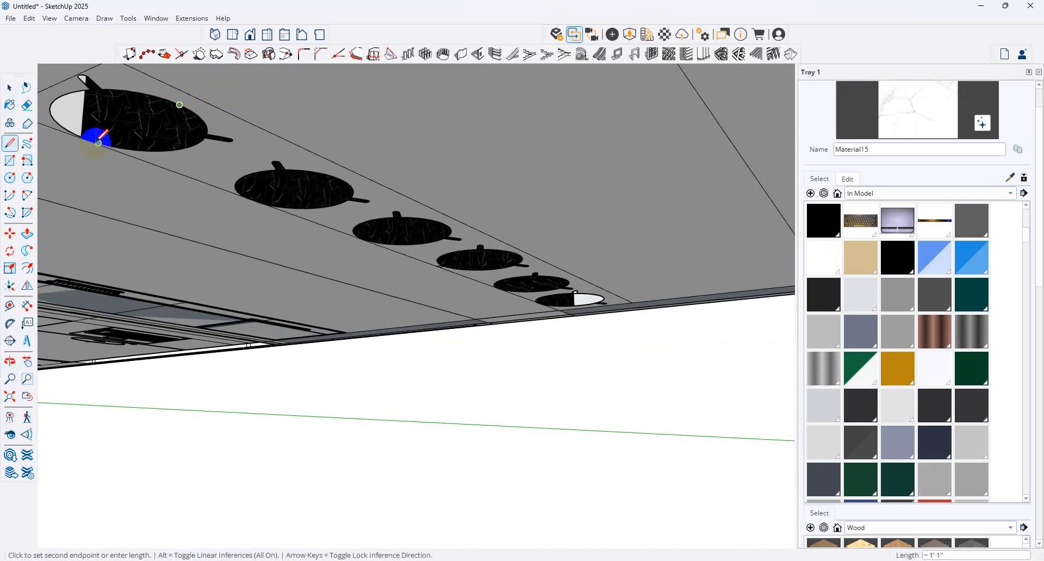
click(99, 143)
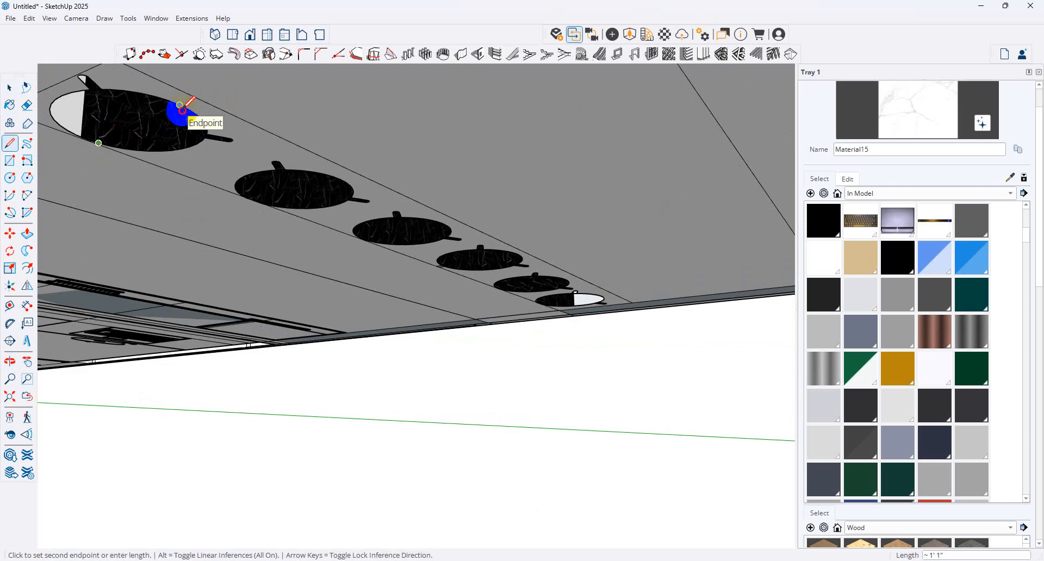
click(182, 109)
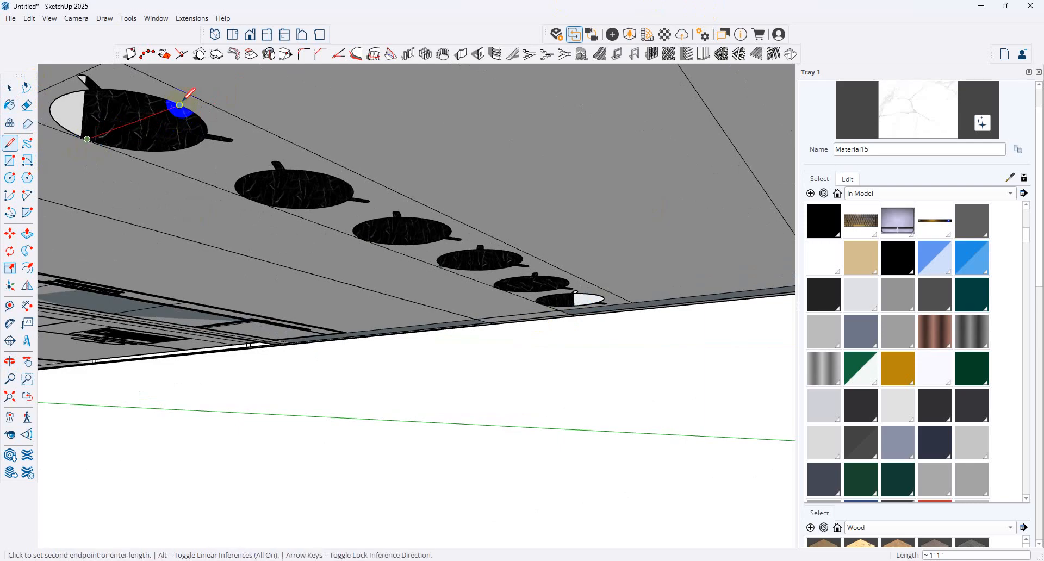
middle_drag(180, 105, 344, 387)
scroll(409, 310, down, 1)
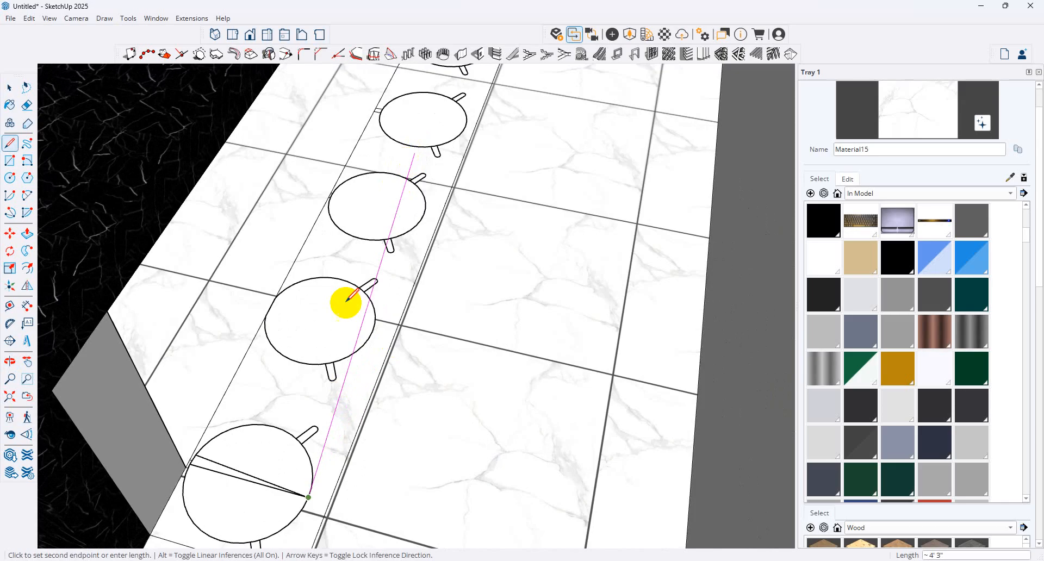
key(Escape)
click(10, 87)
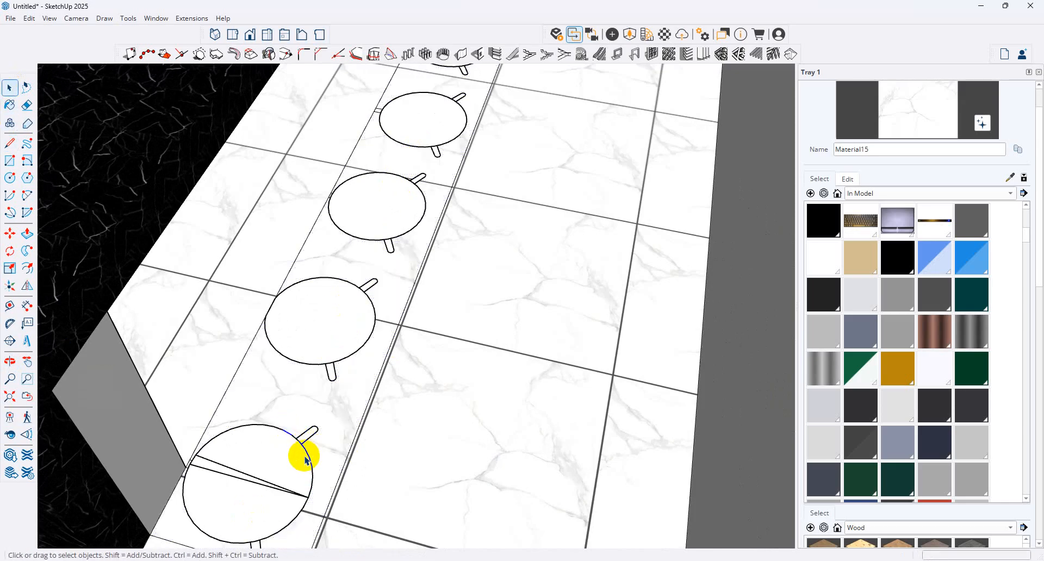
Delete the selected arc segment of the end stool's outline and redraw a rectangle about 9' 5" by 1' 3" over the stool strip.
key(Delete)
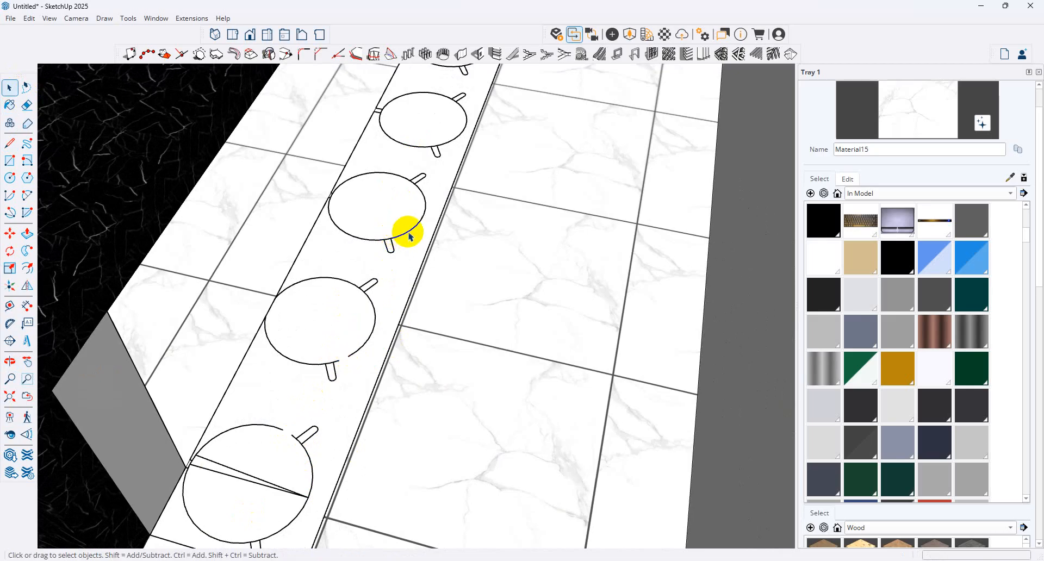
scroll(450, 161, down, 5)
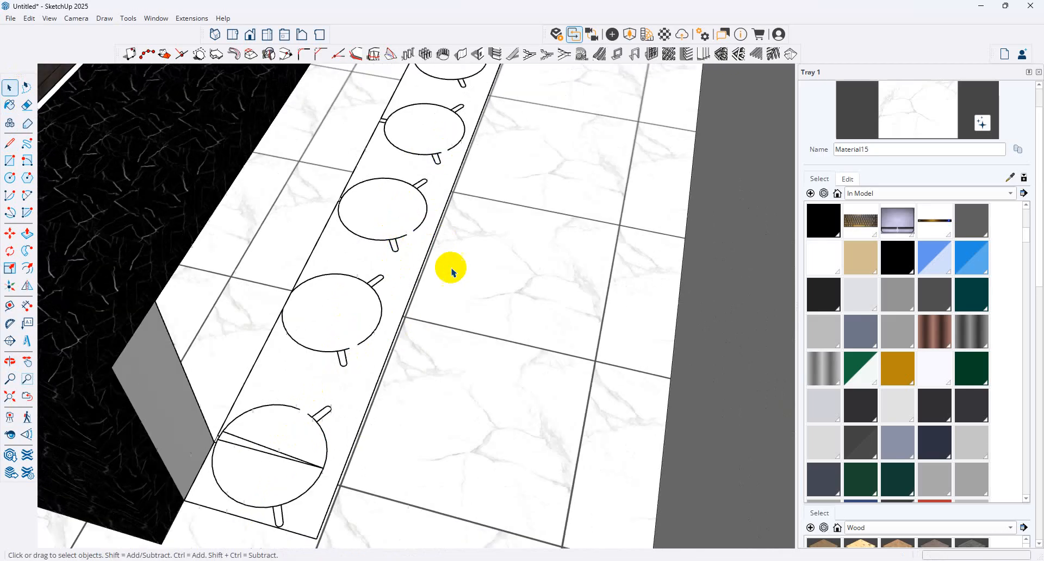
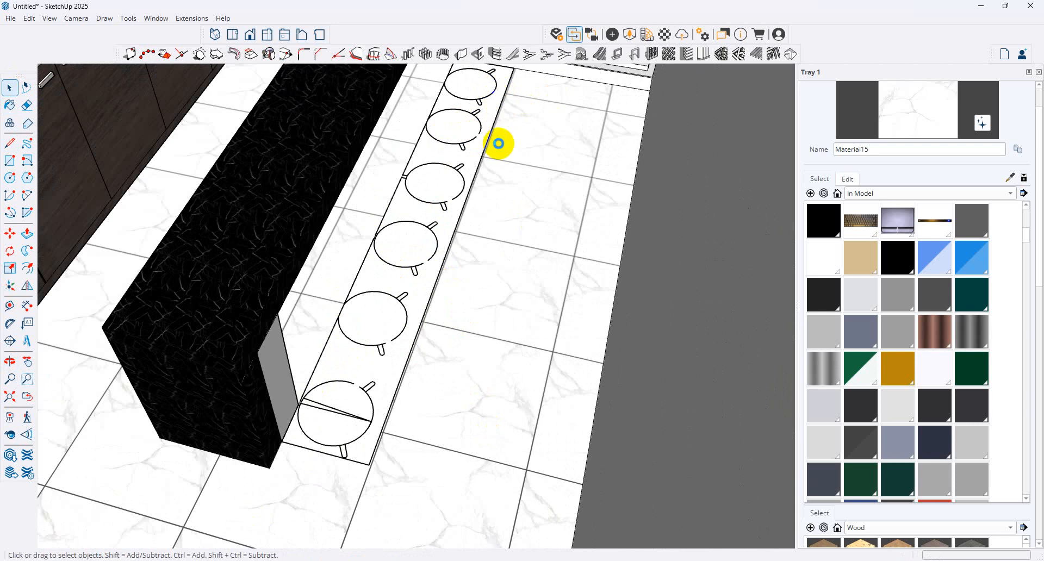
click(9, 160)
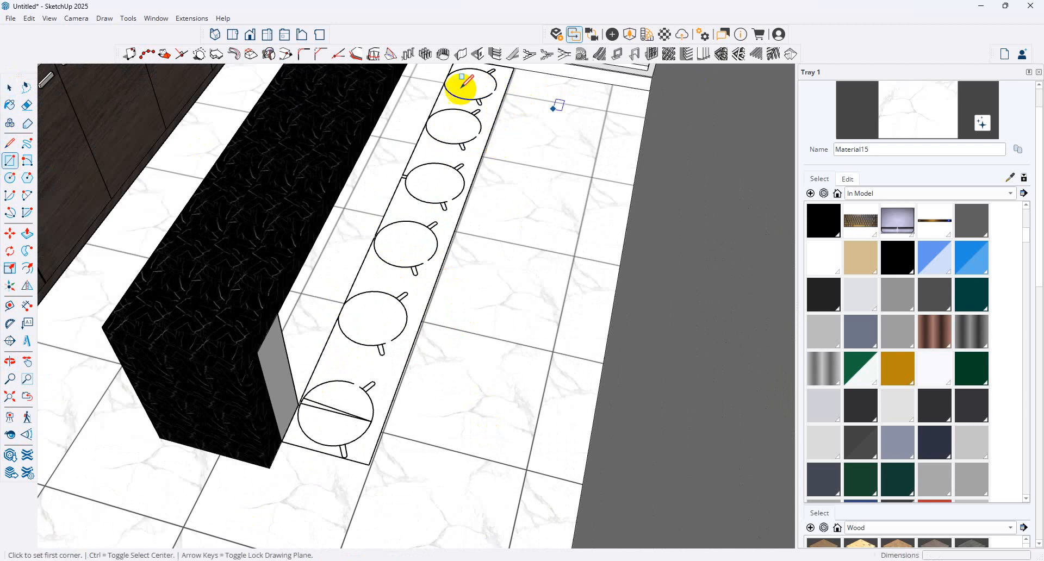
scroll(518, 201, down, 1)
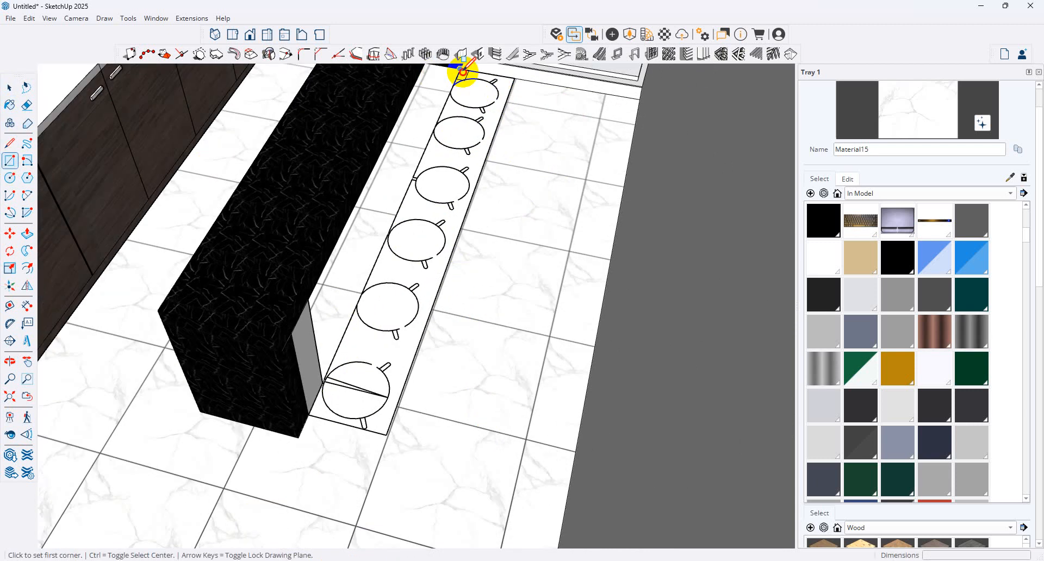
click(462, 69)
click(386, 435)
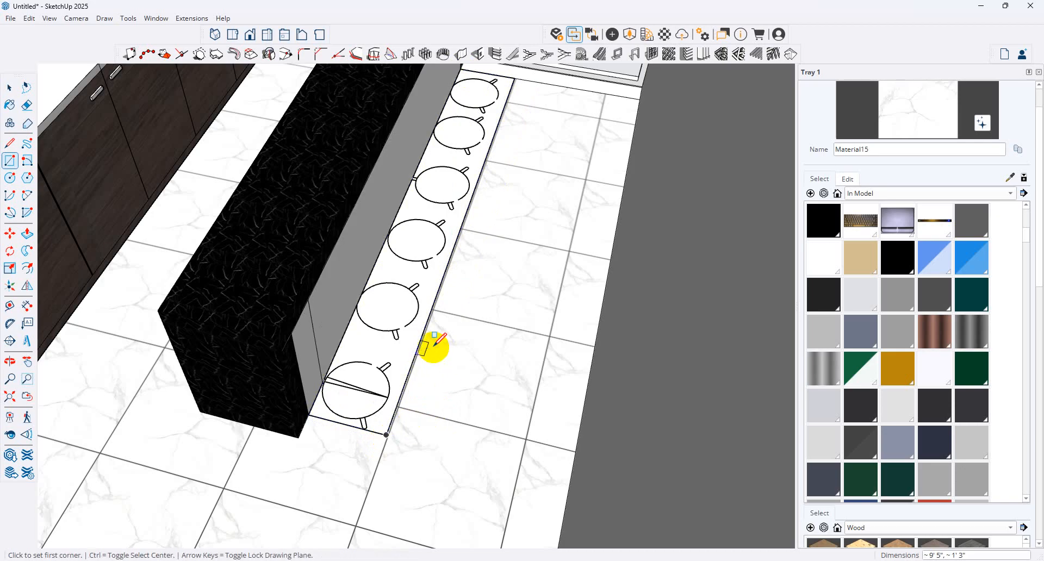
Draw a rectangle about 1' 3" by 9' 5" over the stool strip opening from the floor's underside.
click(1013, 177)
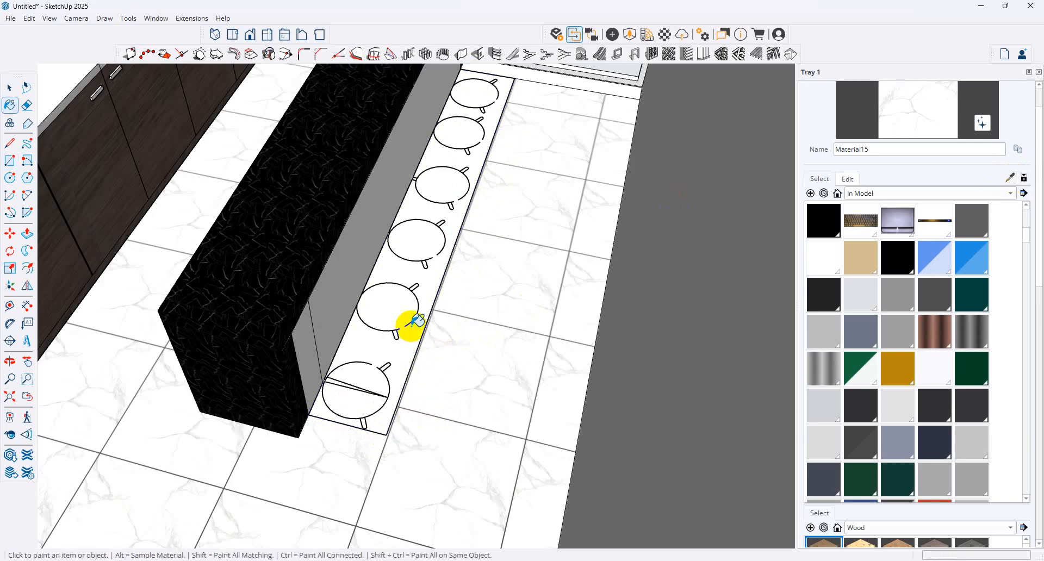
mouse_move(427, 354)
middle_down()
mouse_move(496, 2)
mouse_move(571, 5)
middle_up()
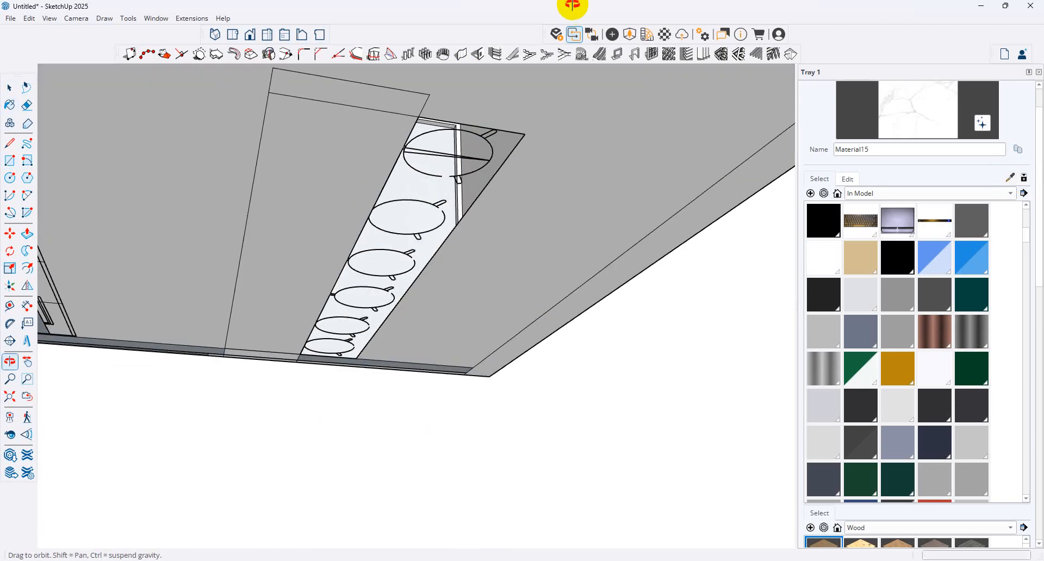
click(29, 144)
click(11, 161)
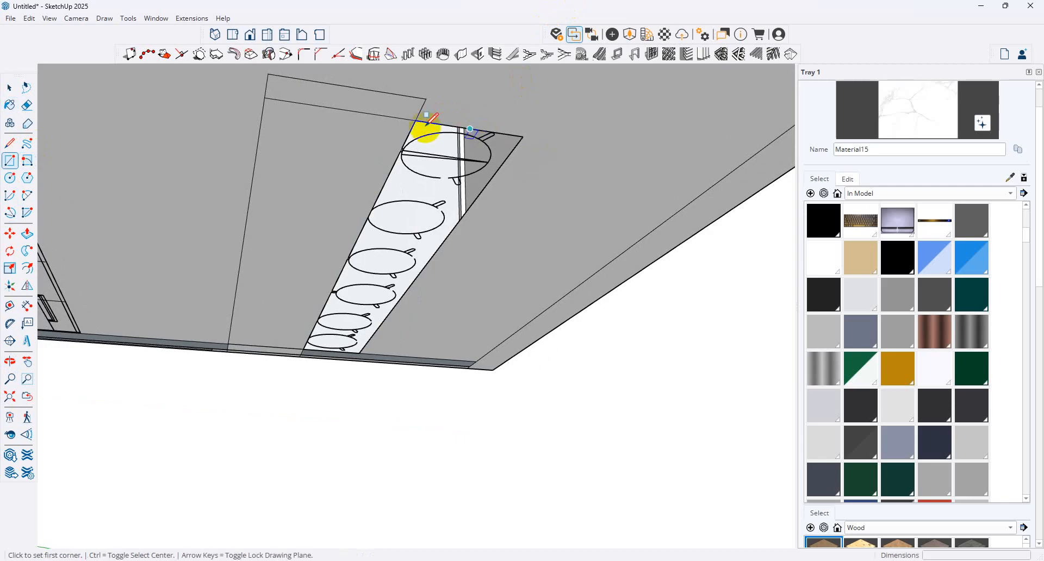
click(416, 120)
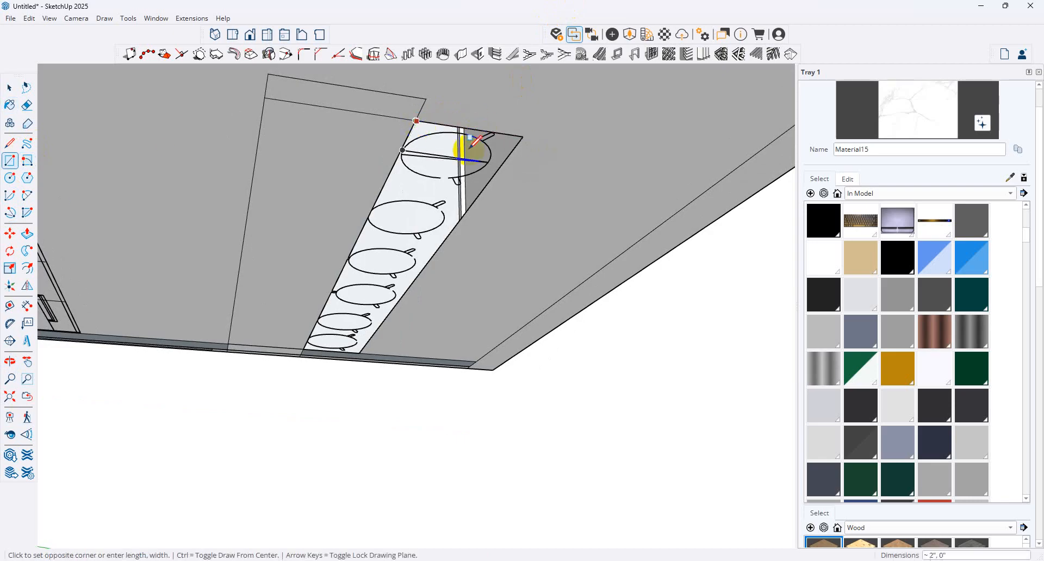
click(359, 353)
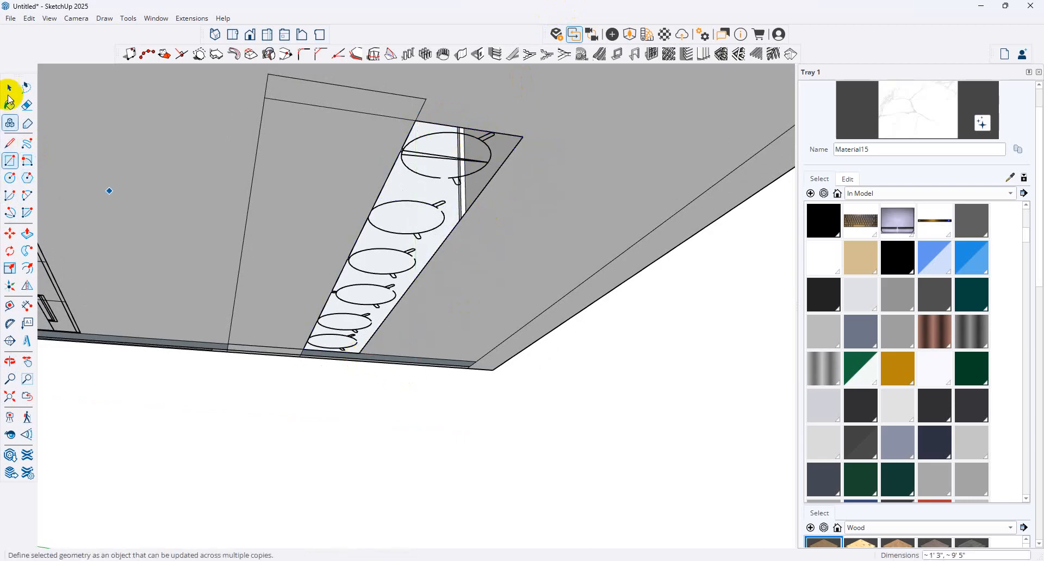
click(9, 88)
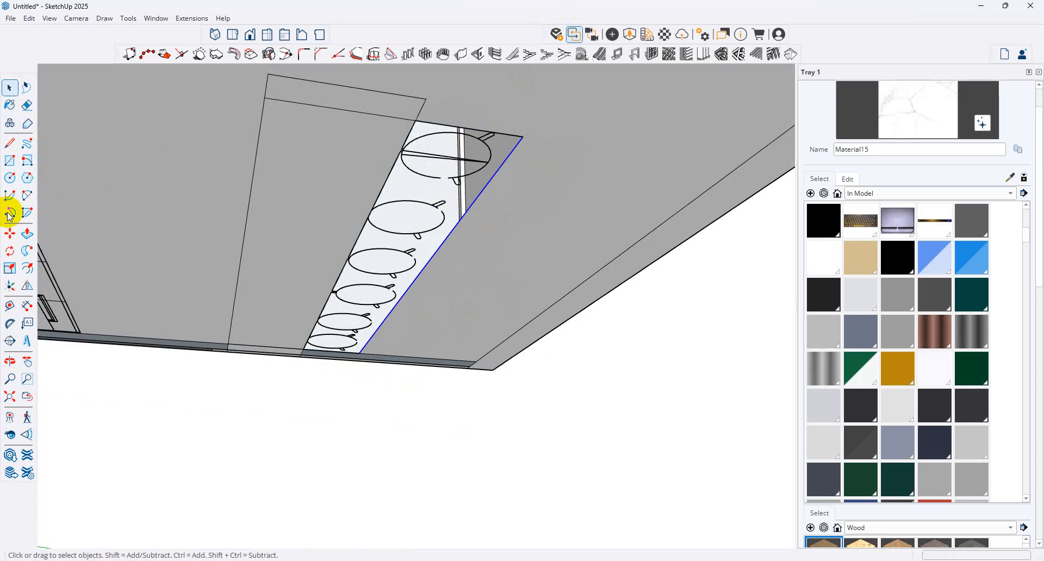
click(10, 233)
click(525, 139)
key(ctrl)
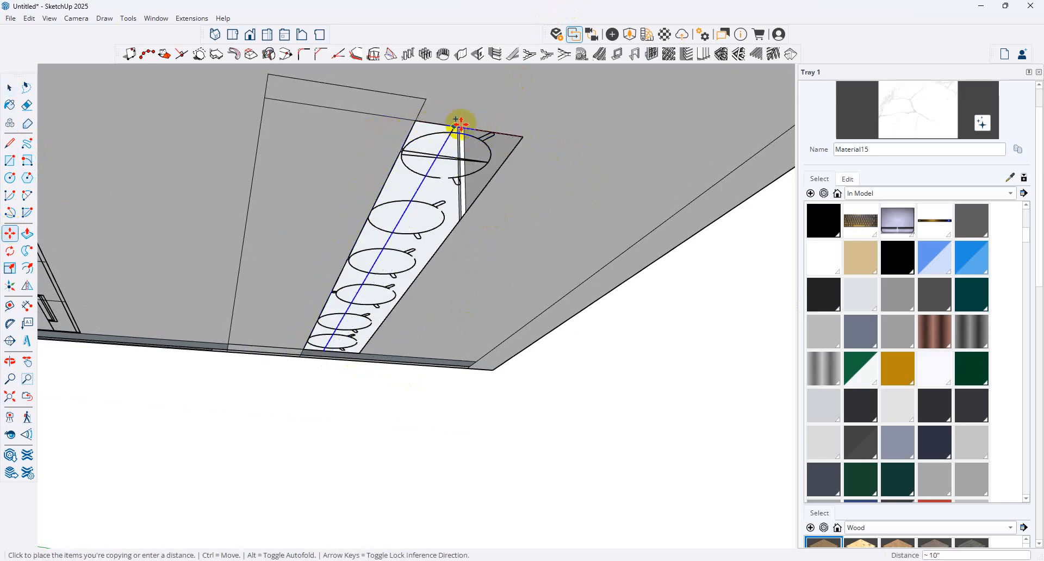
click(10, 88)
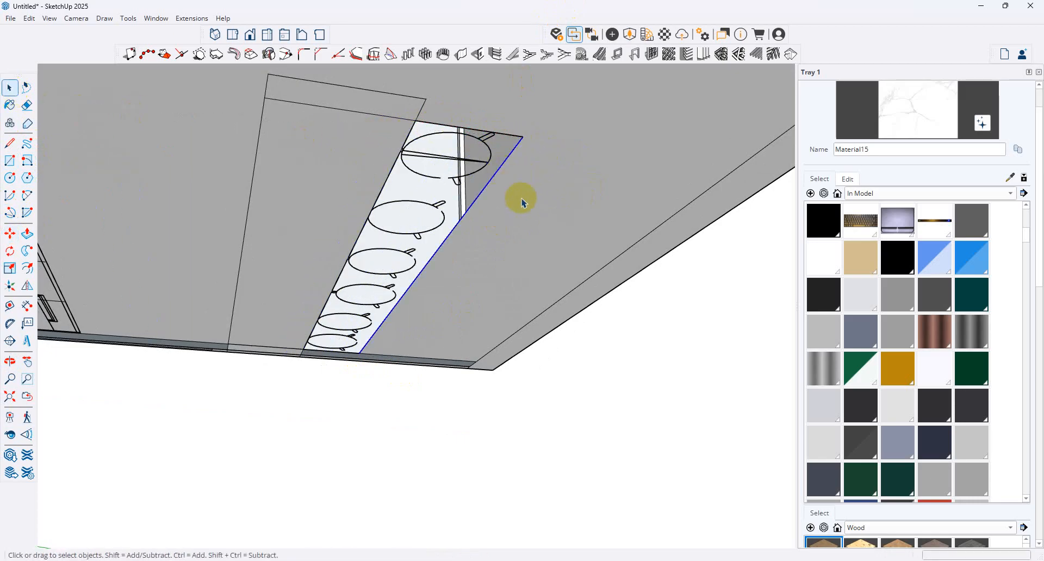
Move the strip's outer long edge about 1' 3" across the opening onto its opposite long edge.
click(18, 233)
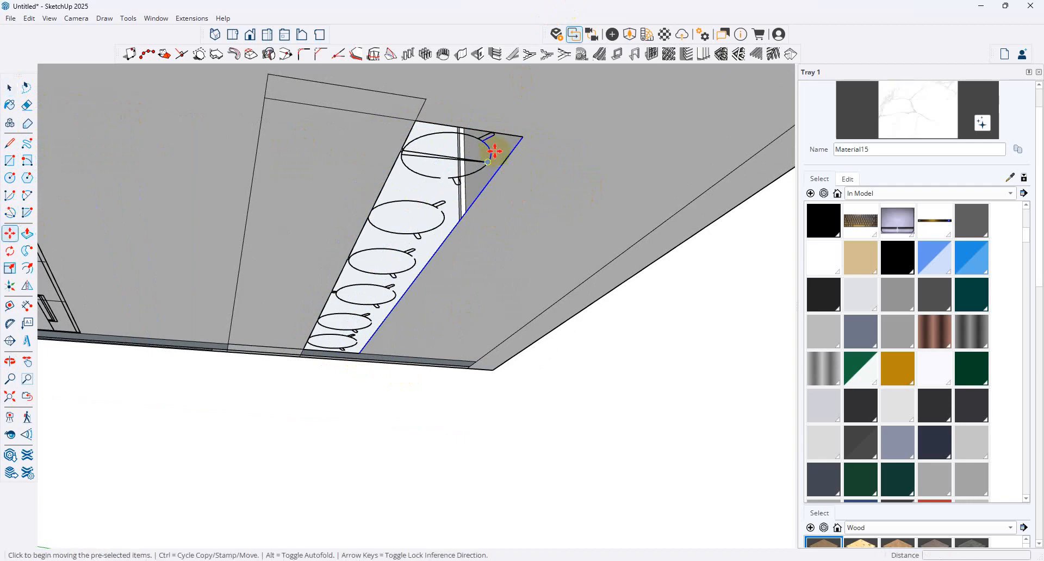
click(525, 137)
click(418, 119)
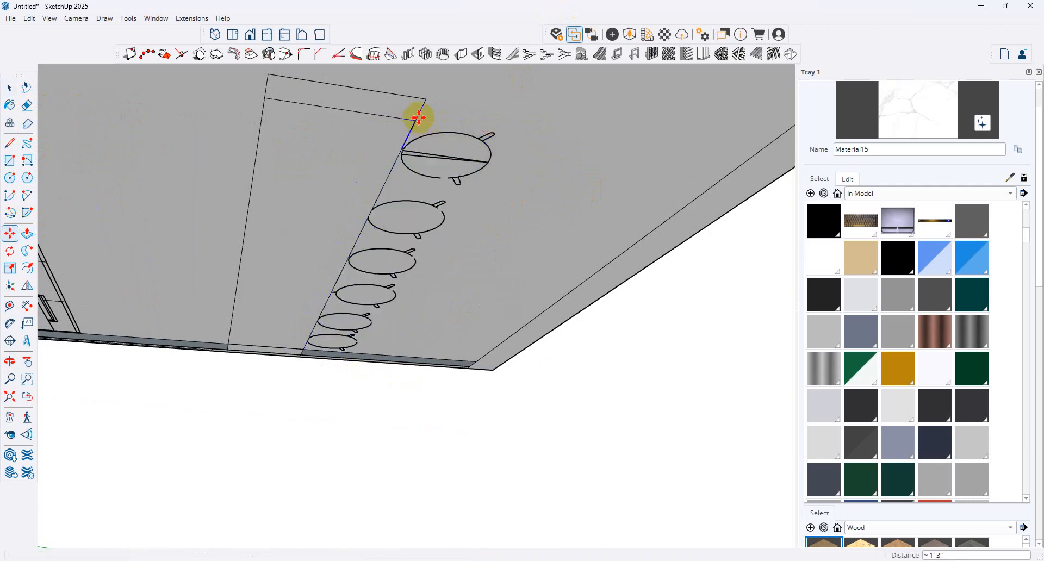
Return above the floor and delete the long gray face between the black marble island and the stool outlines.
middle_drag(450, 108, 187, 348)
scroll(328, 327, up, 3)
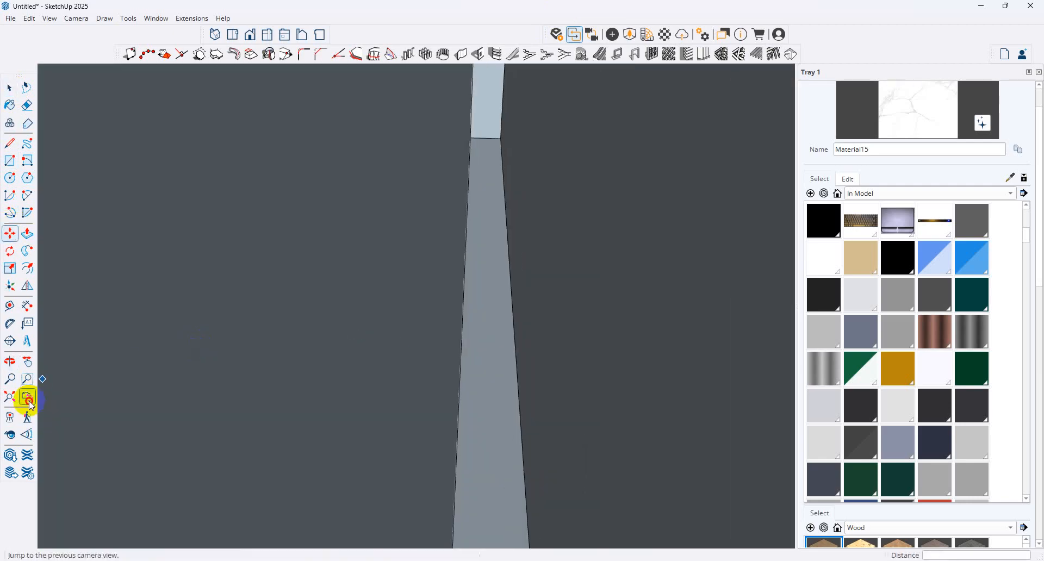
click(28, 399)
middle_drag(431, 204, 345, 509)
scroll(422, 312, down, 2)
middle_drag(351, 353, 304, 400)
click(10, 88)
click(348, 301)
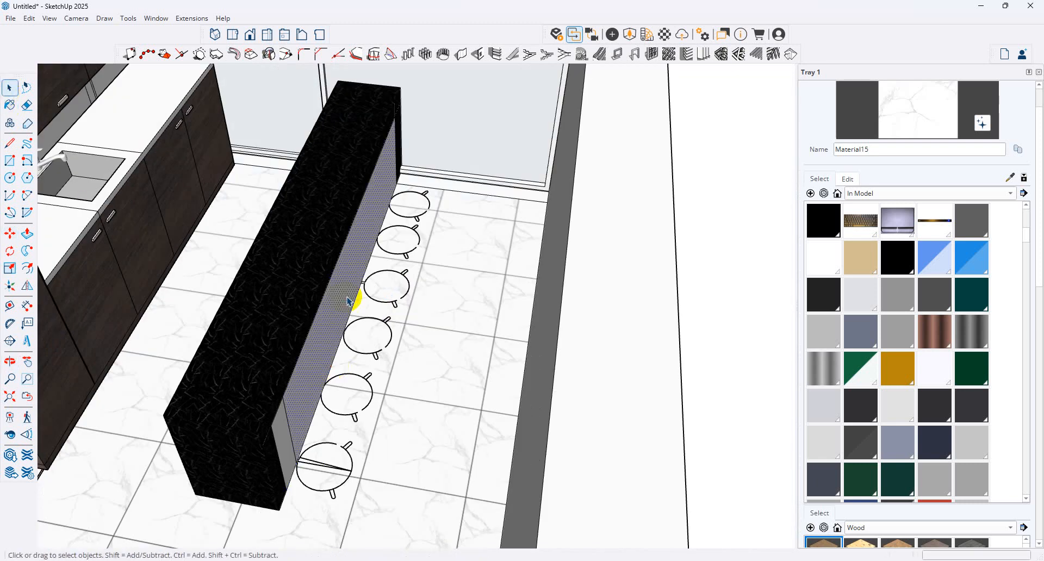
key(Delete)
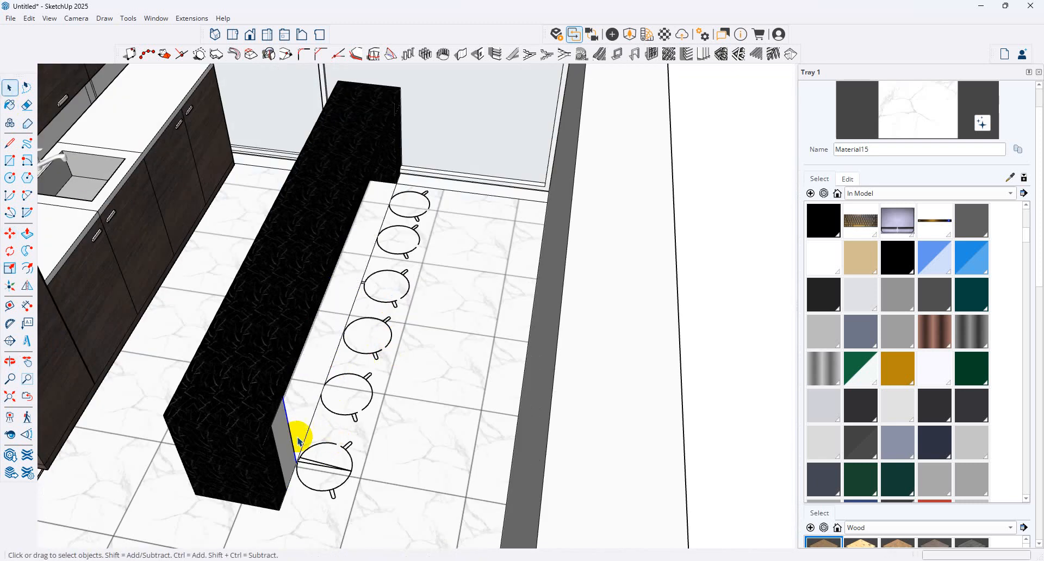
Import the chair model 自然风+(22) from the Downloads folder and place it beside the island over the stool outlines.
scroll(376, 288, down, 4)
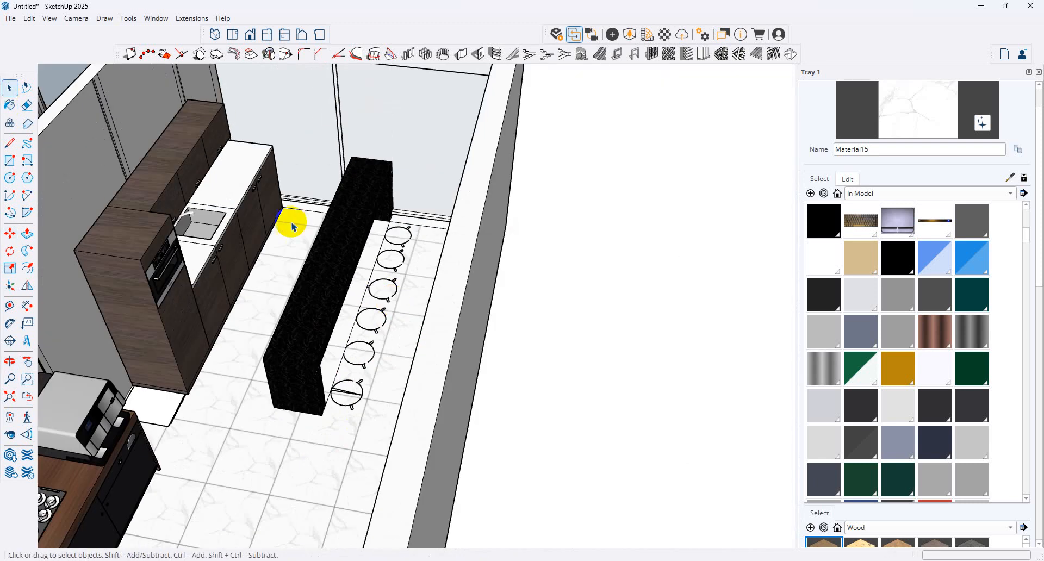
click(10, 18)
click(33, 168)
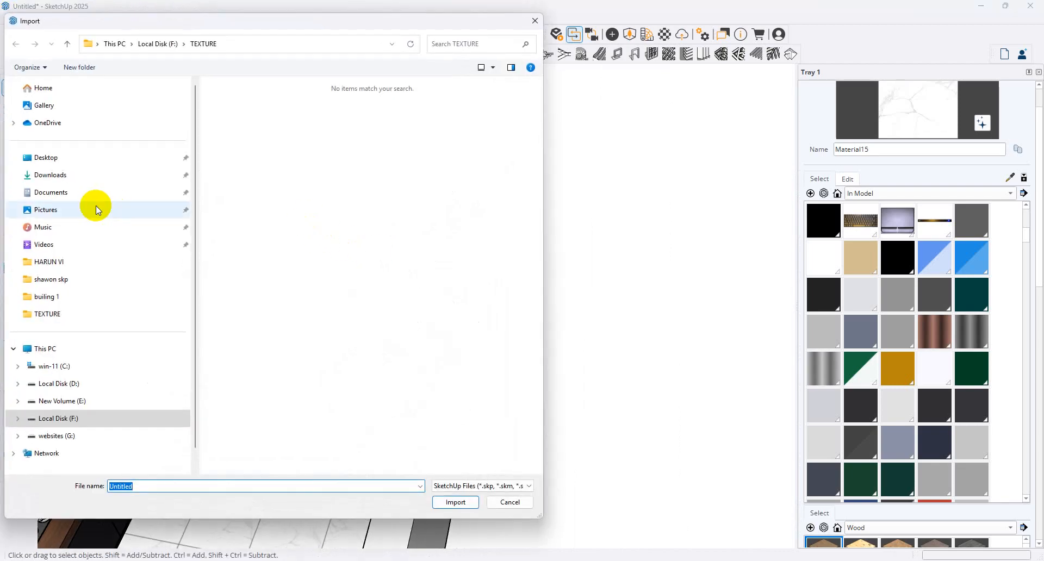
click(61, 175)
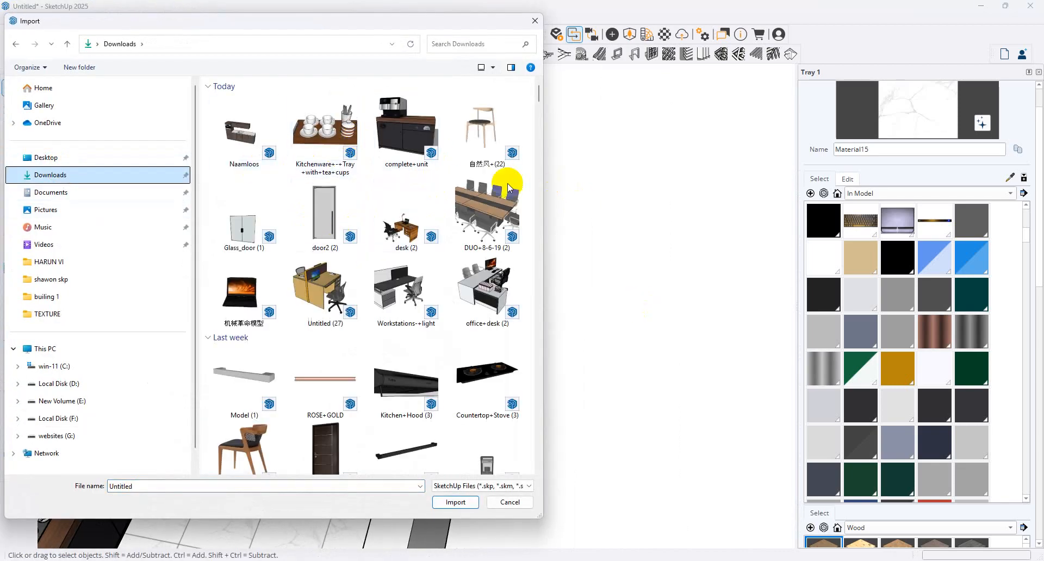
double_click(479, 136)
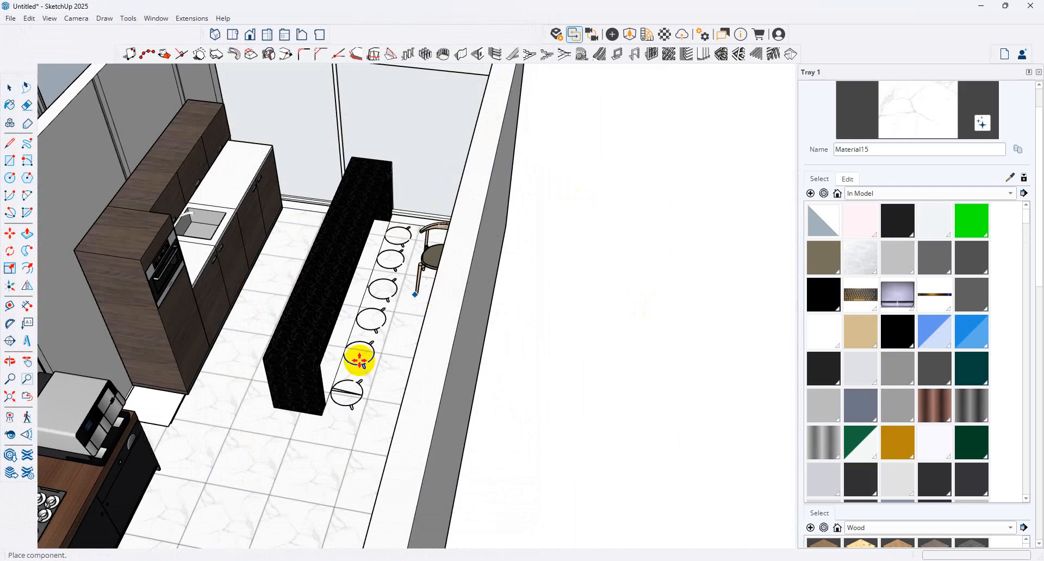
click(356, 342)
Rotate the imported chair so its seat faces the island and move it toward the near end of the stool row.
scroll(373, 274, up, 5)
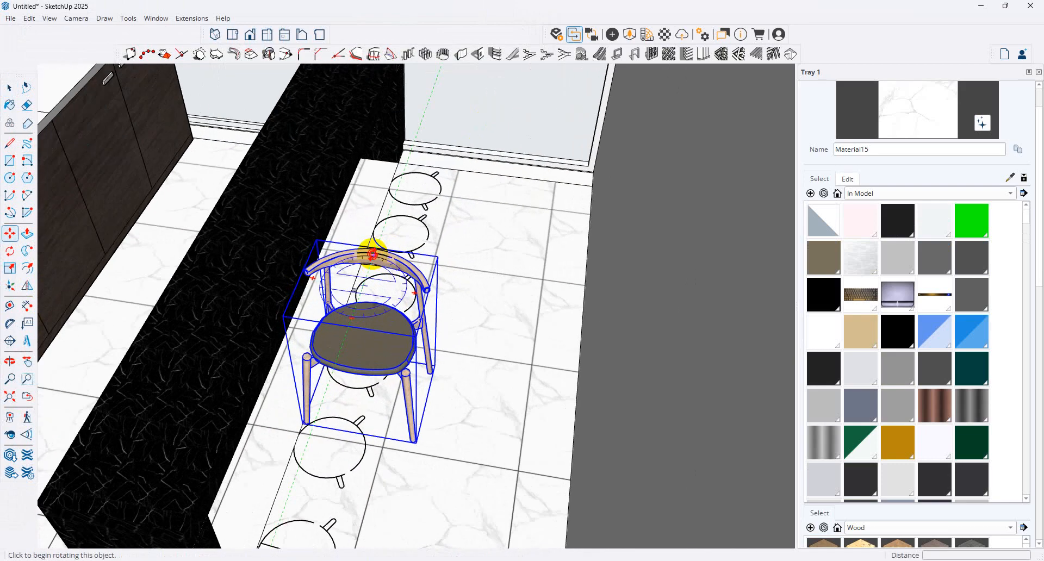
click(372, 254)
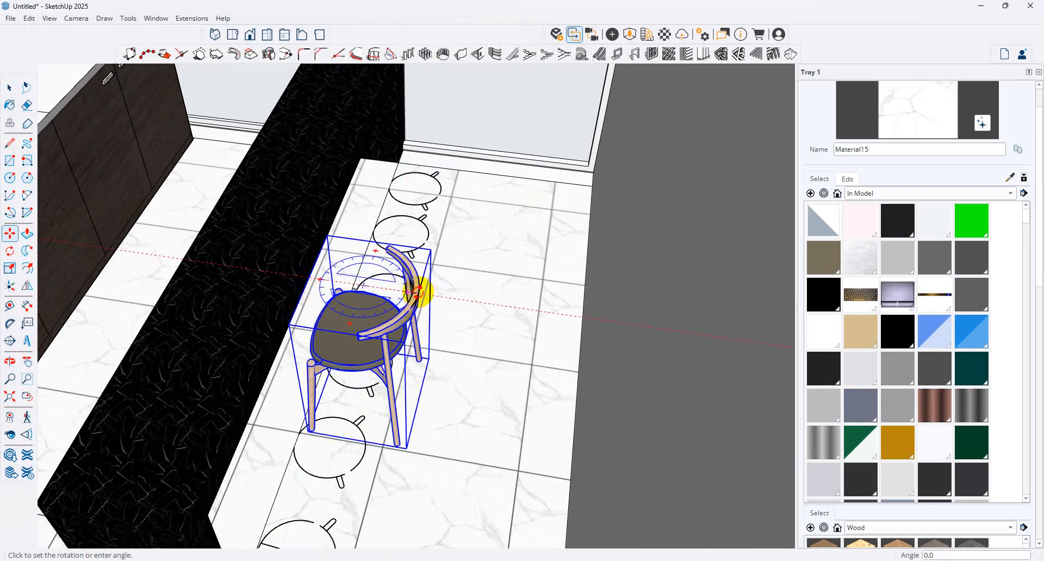
click(418, 292)
drag(403, 410, 393, 461)
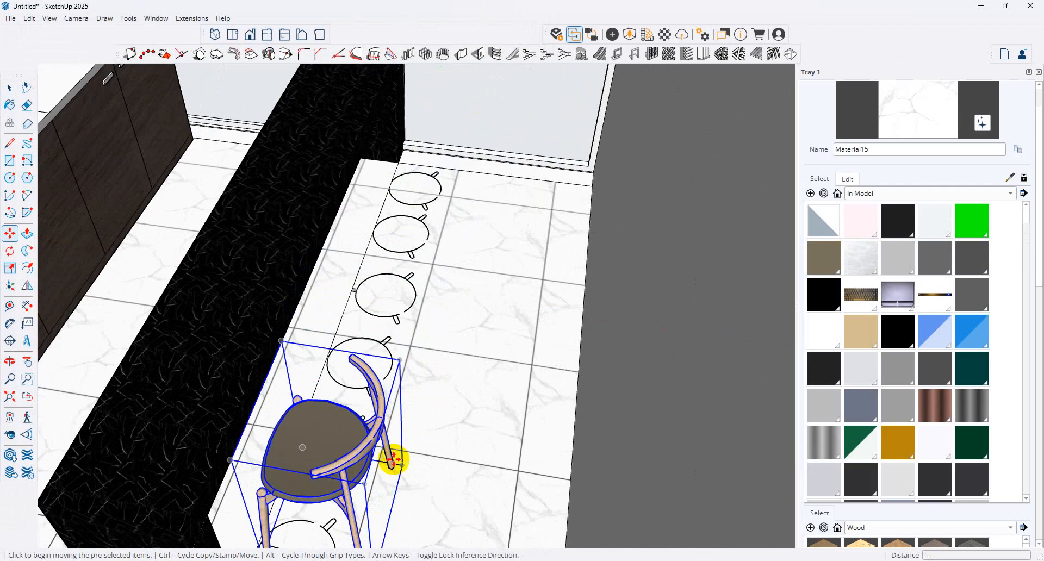
Copy the chair about 6' 9" to the far end of the island and divide the spacing into four equal copies with /4x.
click(393, 461)
key(ctrl)
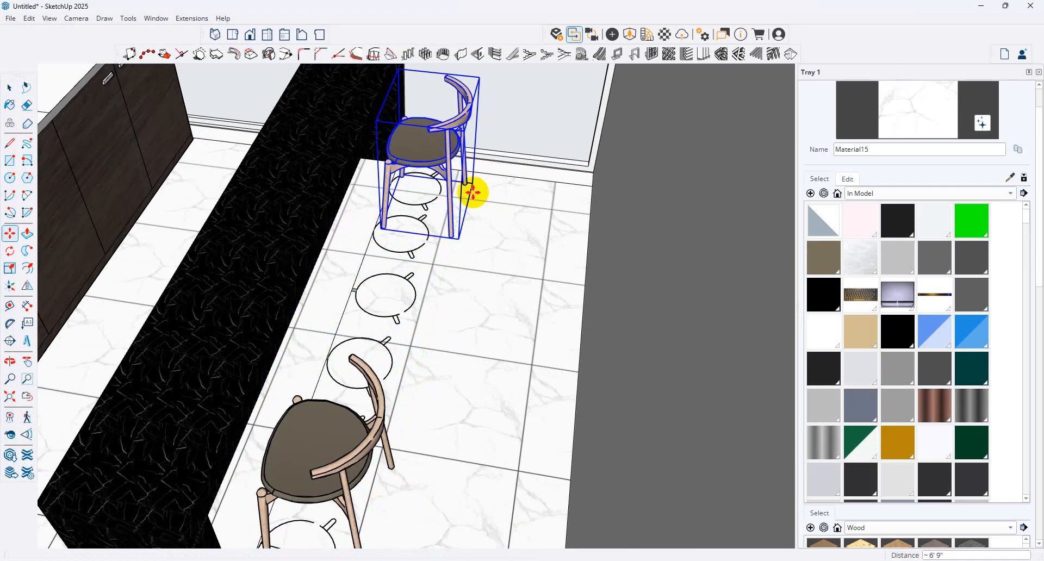
click(472, 192)
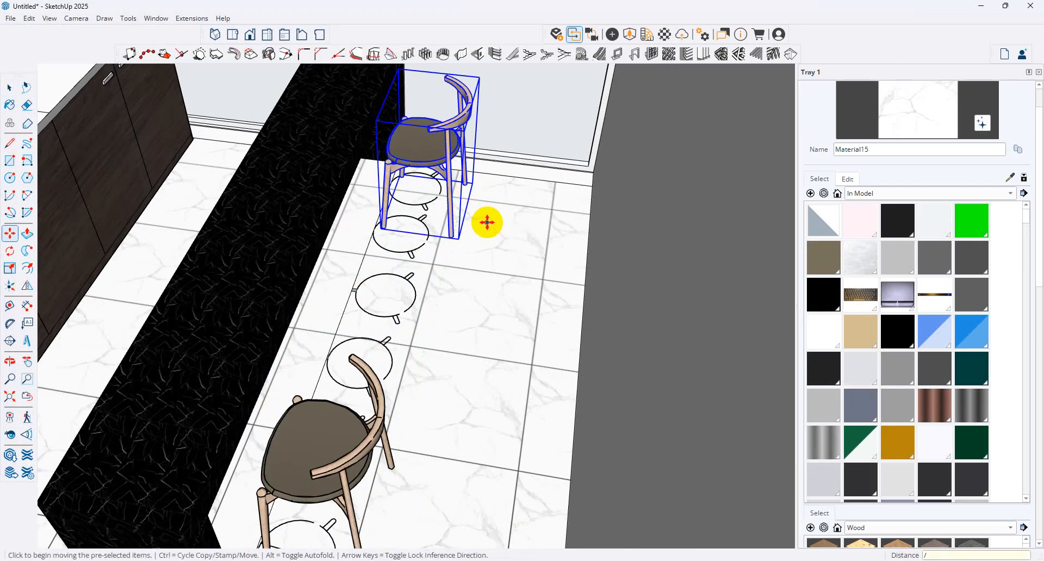
text(/4x)
key(Return)
Sample Glass_Basic_01 from the kitchen window and paint the blue-gray panel at the end of the desk corridor with it.
middle_drag(484, 221, 532, 299)
scroll(462, 295, down, 5)
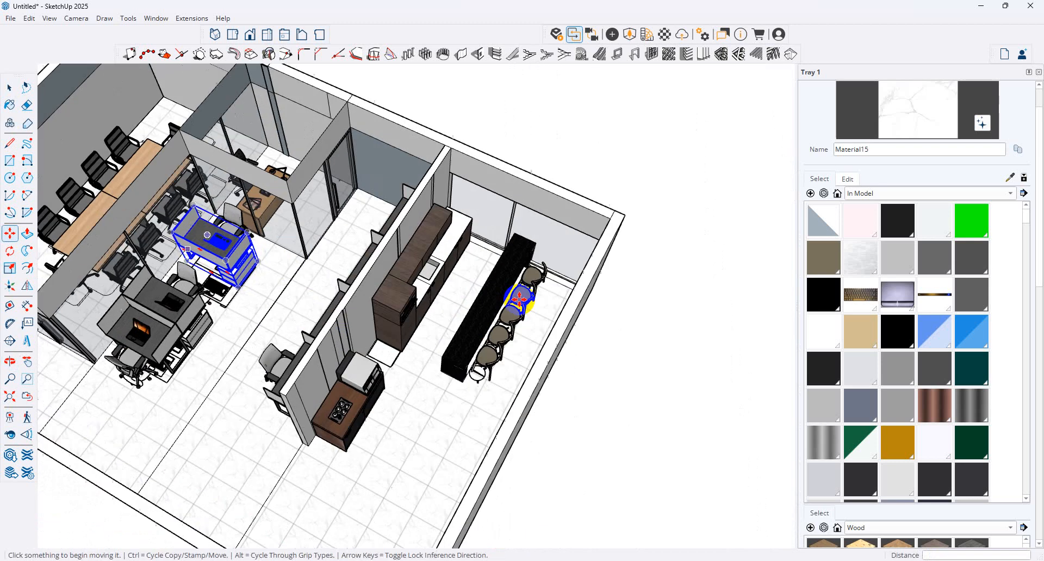
scroll(598, 302, down, 3)
scroll(317, 289, up, 4)
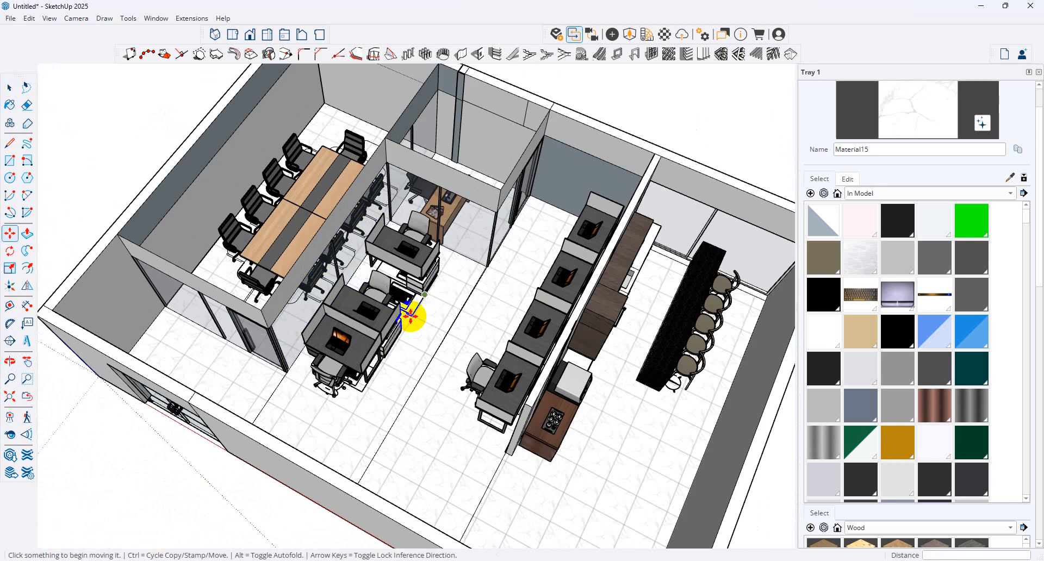
middle_drag(415, 315, 419, 347)
scroll(447, 378, down, 3)
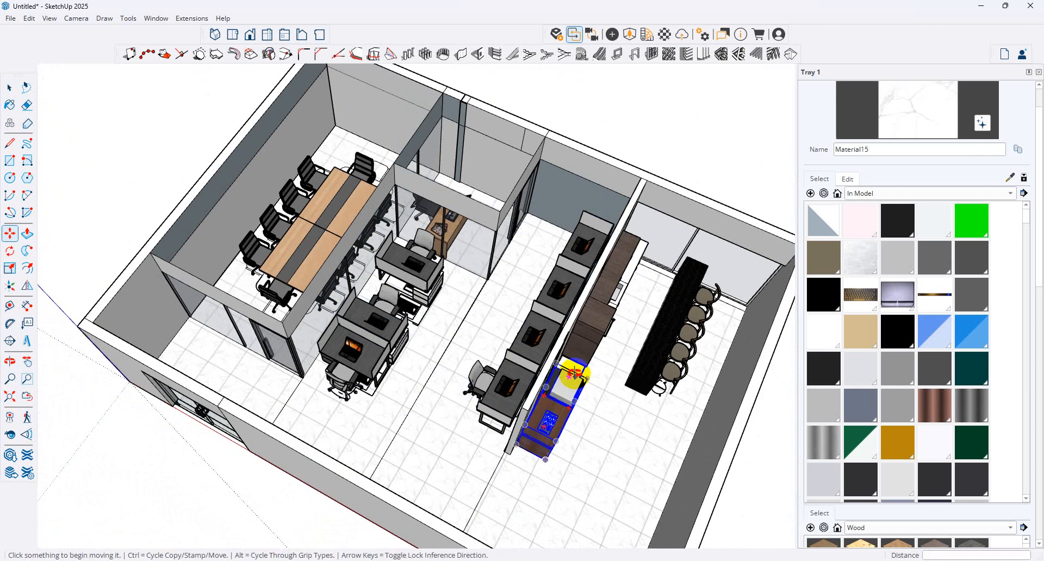
middle_drag(566, 435, 576, 132)
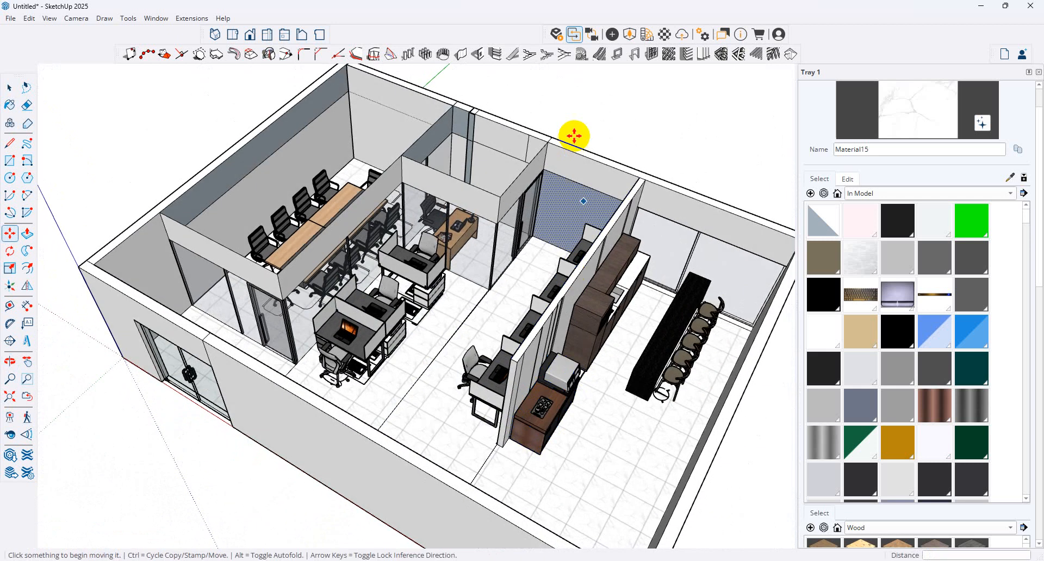
click(1010, 179)
click(675, 246)
click(583, 216)
scroll(503, 220, up, 1)
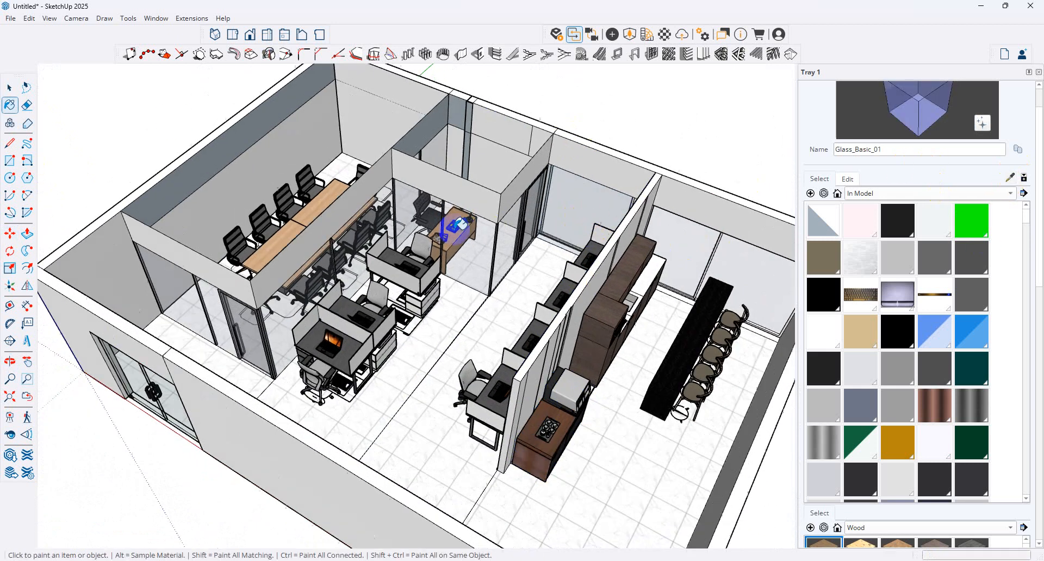
scroll(456, 228, up, 4)
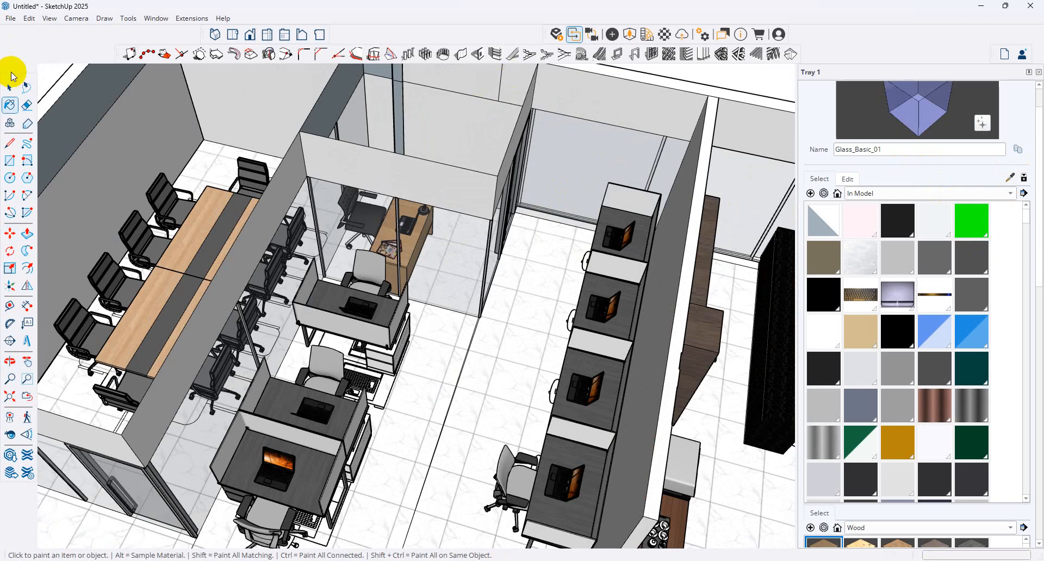
mouse_move(430, 158)
middle_down()
mouse_move(112, 226)
mouse_move(51, 144)
mouse_move(369, 173)
mouse_move(404, 114)
middle_up()
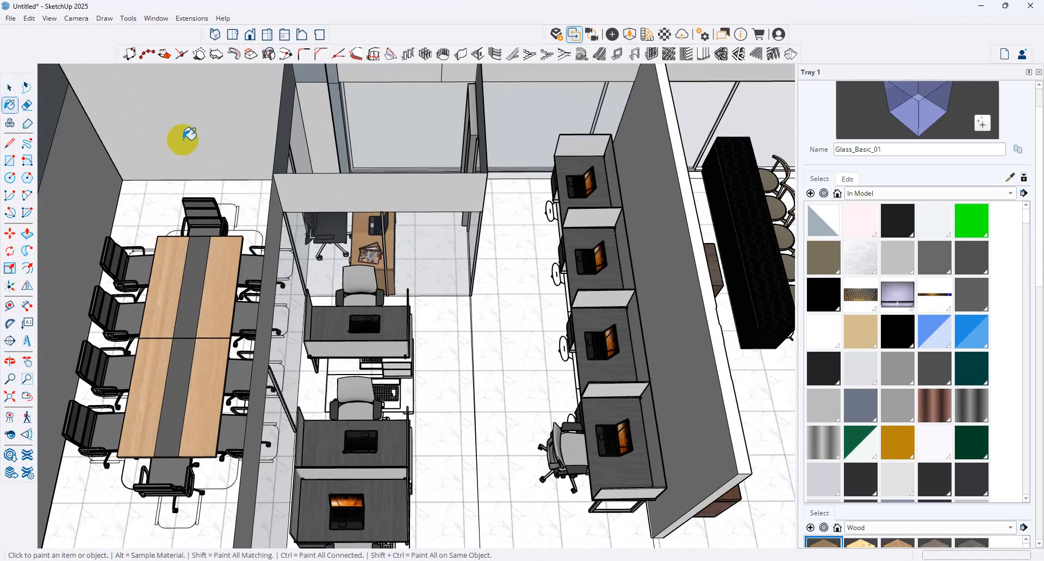
Delete the face covering the window at the end of the small office behind the wooden desk.
click(9, 87)
click(424, 137)
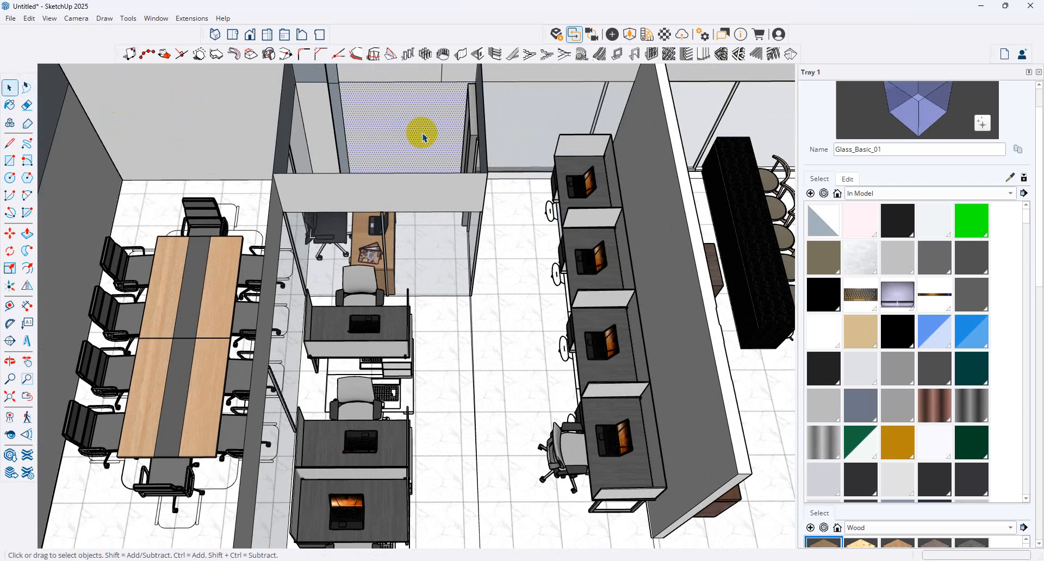
scroll(369, 136, up, 10)
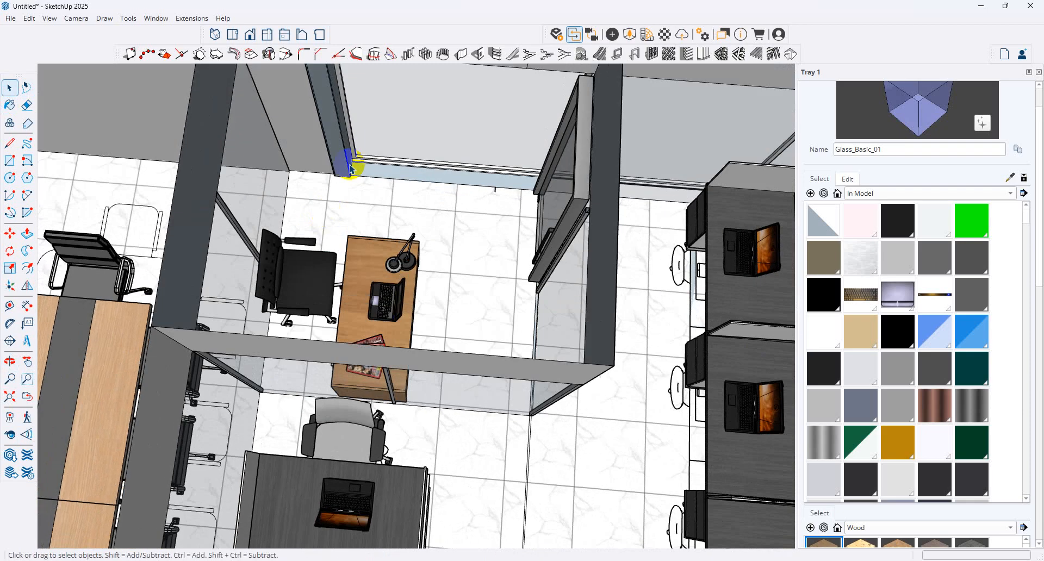
scroll(346, 150, down, 3)
scroll(359, 169, down, 10)
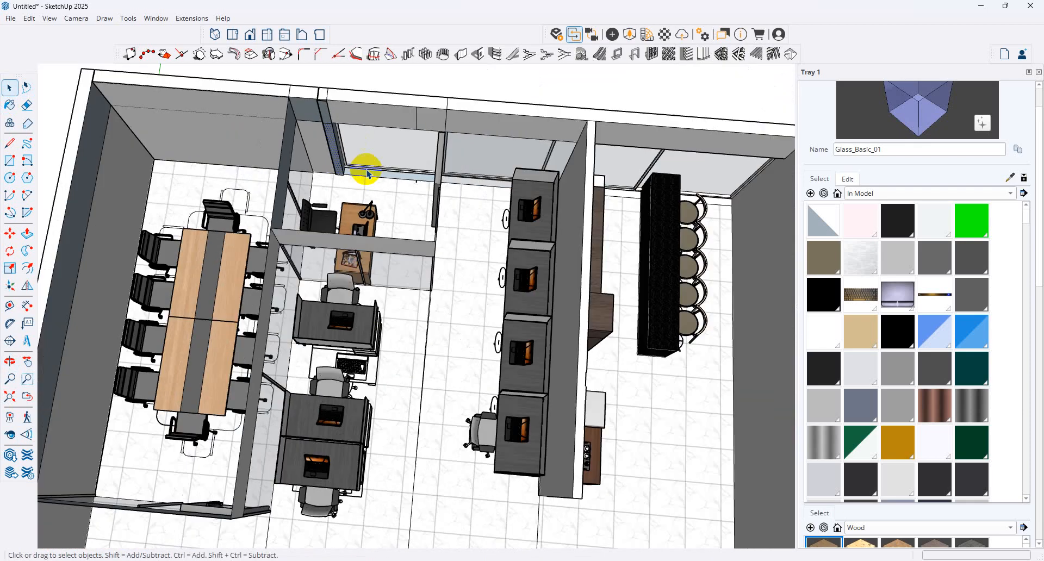
middle_drag(403, 243, 462, 234)
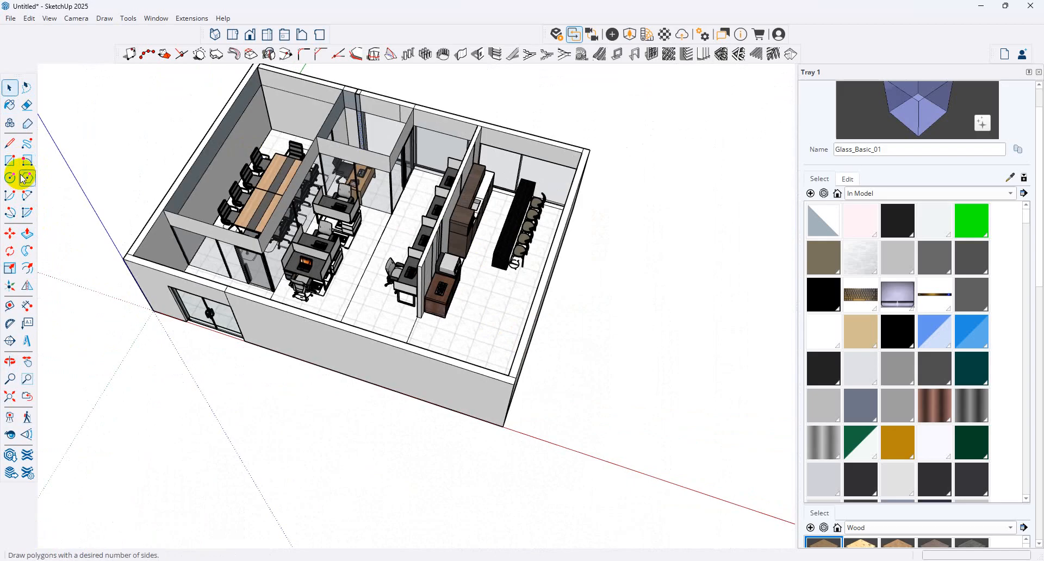
Unhide all hidden geometry and close the remaining open ceiling with a rectangle about 20' 8" by 36' 1".
click(10, 161)
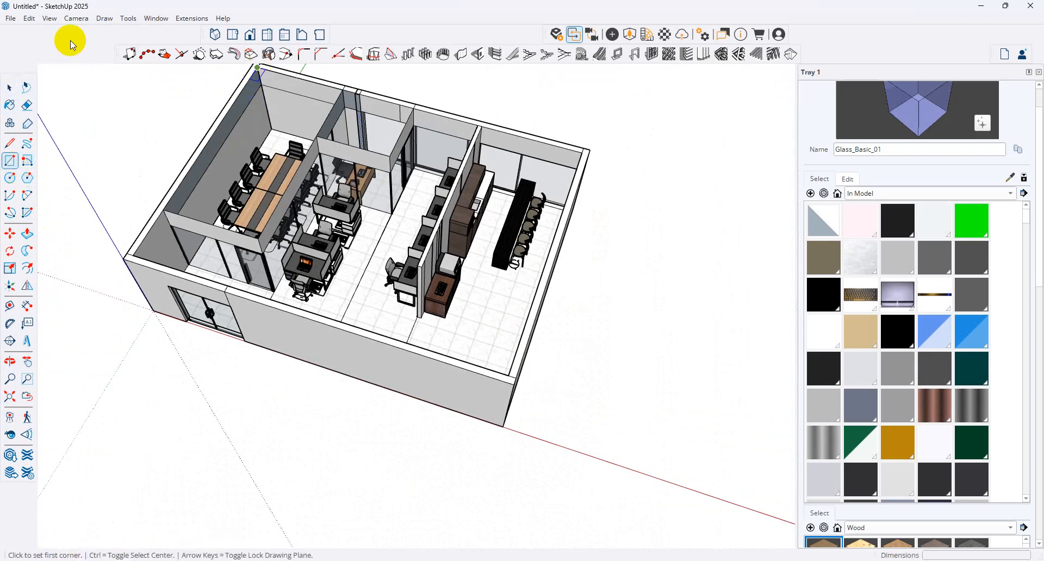
click(29, 18)
mouse_move(48, 19)
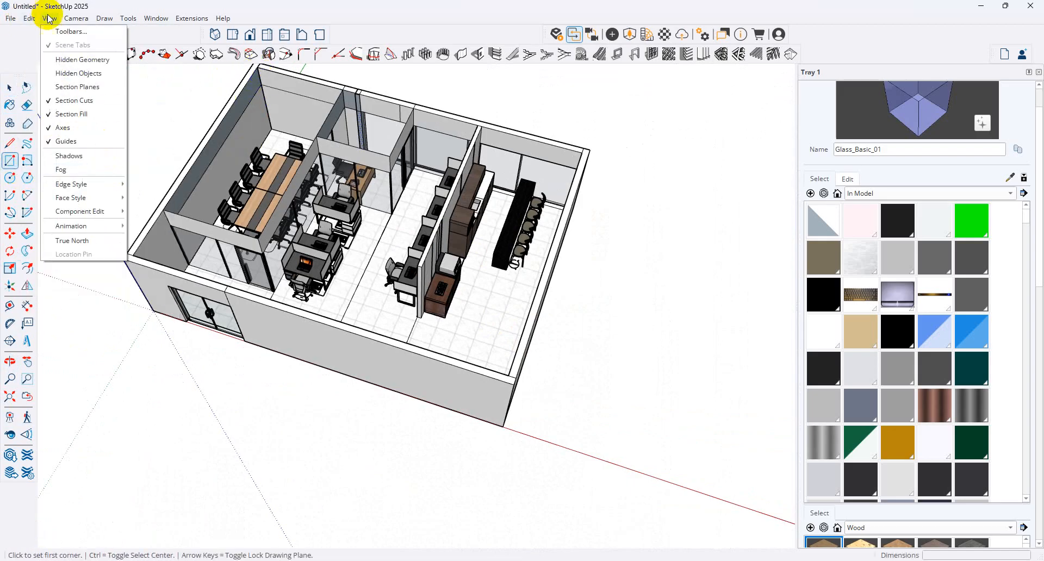
mouse_move(90, 196)
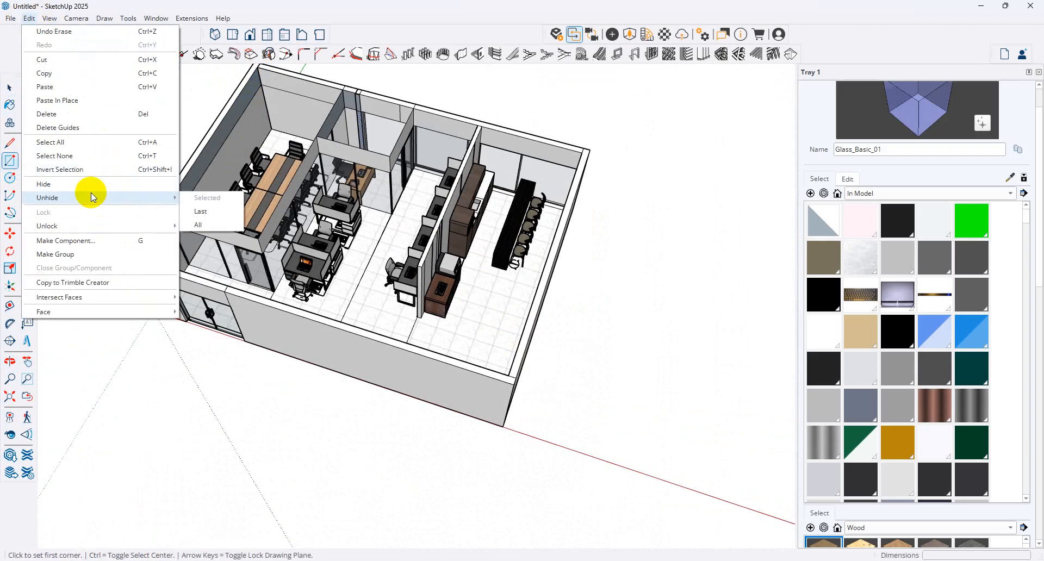
click(200, 224)
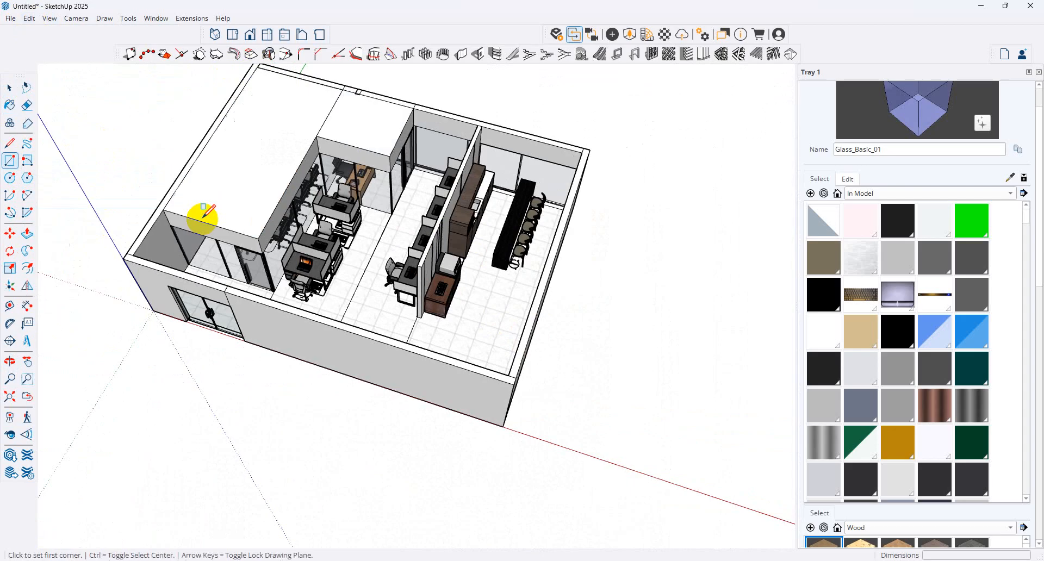
click(169, 210)
click(584, 150)
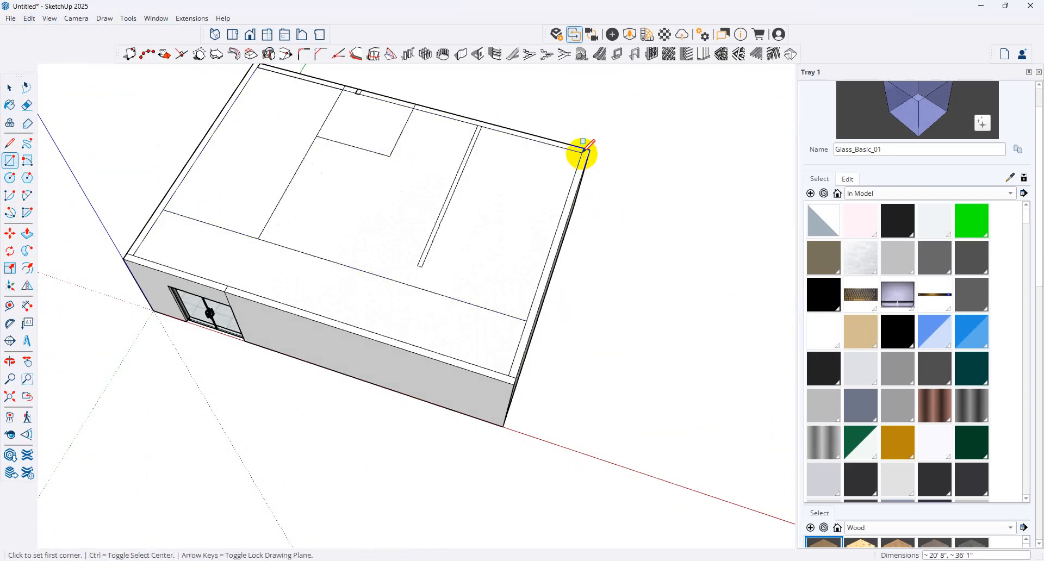
Push the large ceiling face over the open office and kitchen down 2' 6" into the building as a new face.
click(27, 234)
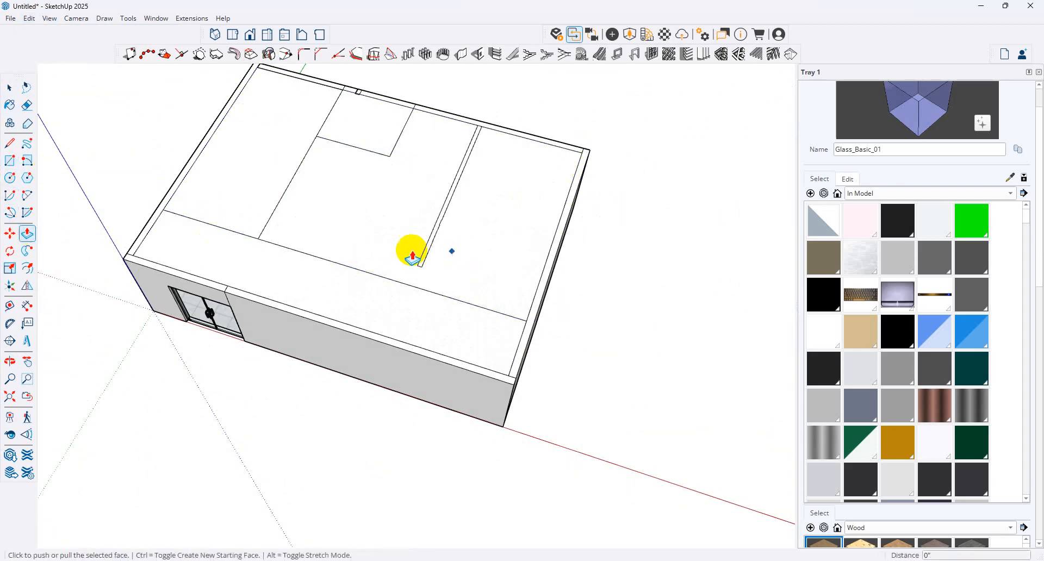
click(362, 279)
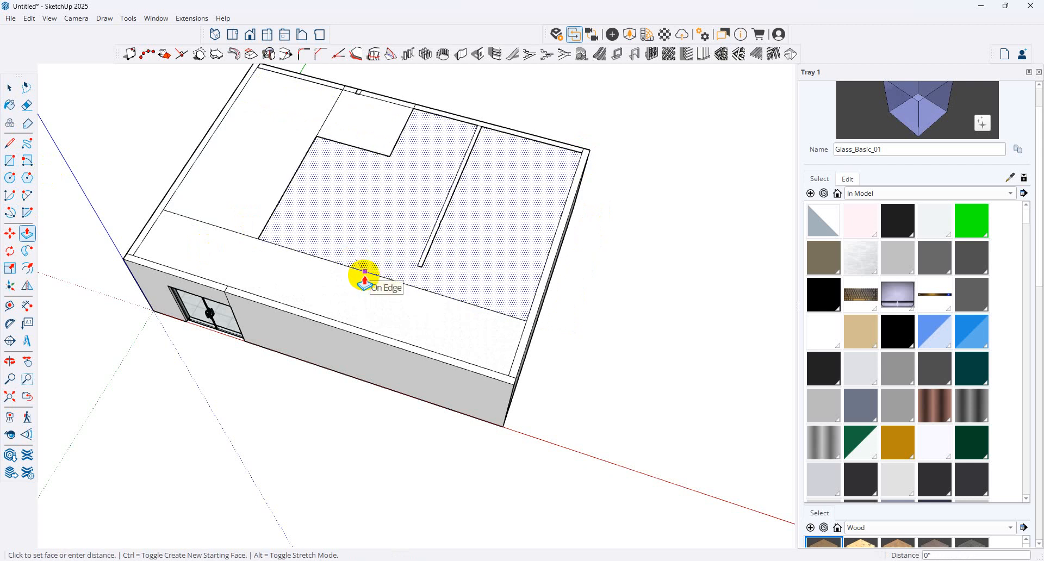
click(366, 272)
click(368, 273)
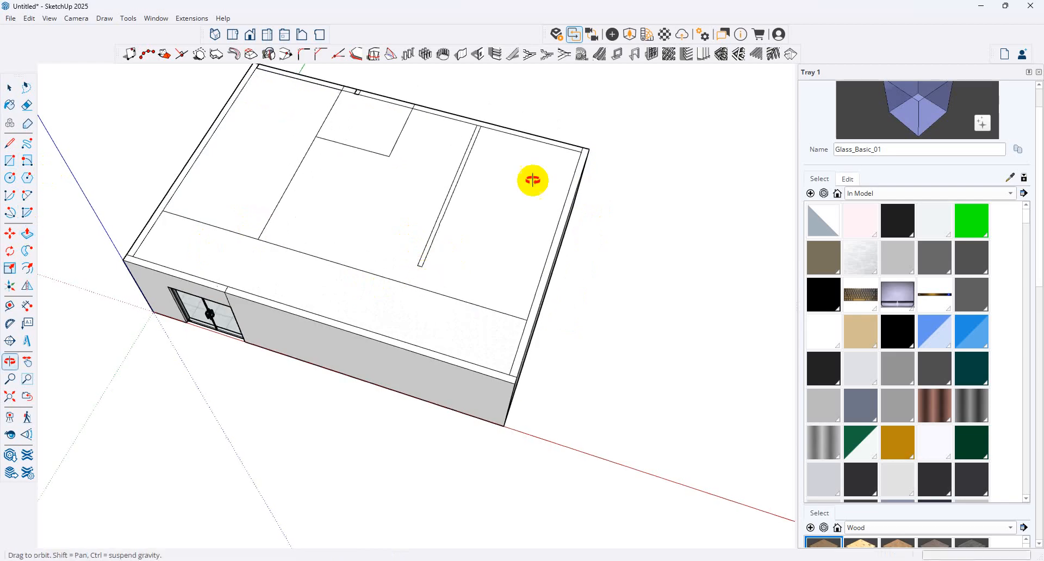
middle_drag(531, 179, 279, 233)
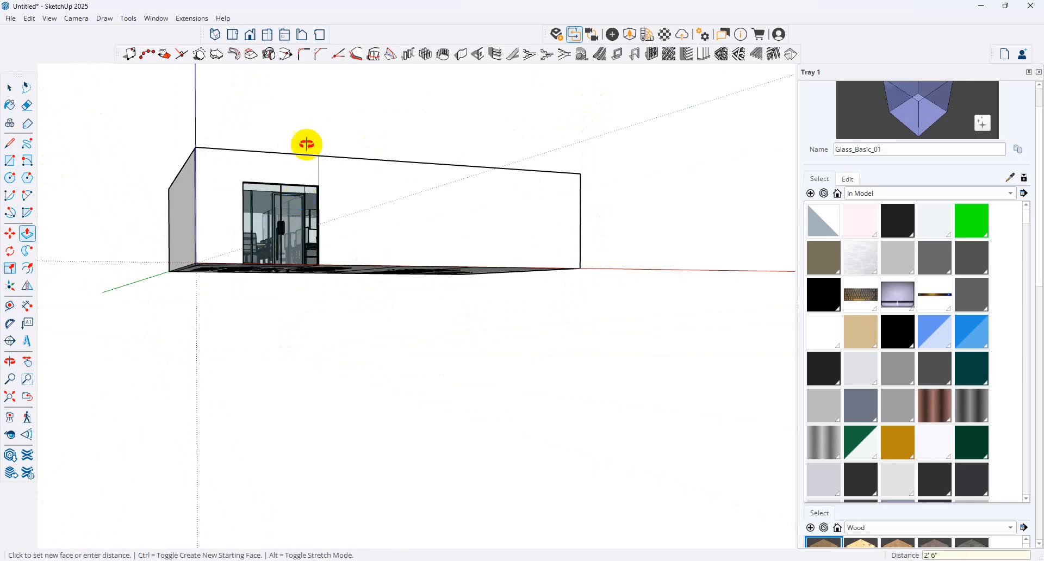
Push the long ceiling strip along the entrance wall down 2.5' as a new face.
middle_drag(306, 145, 315, 284)
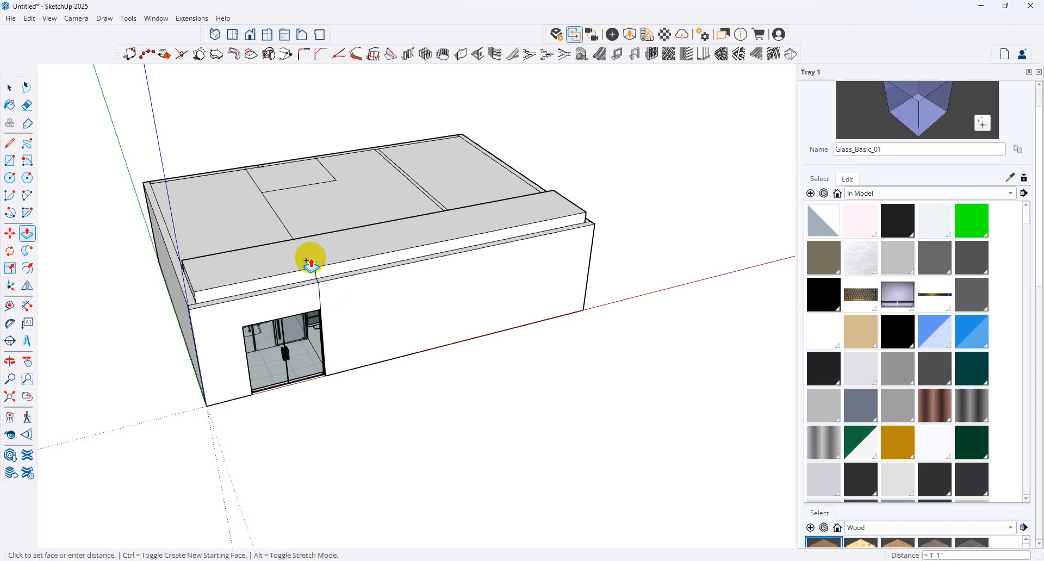
click(310, 263)
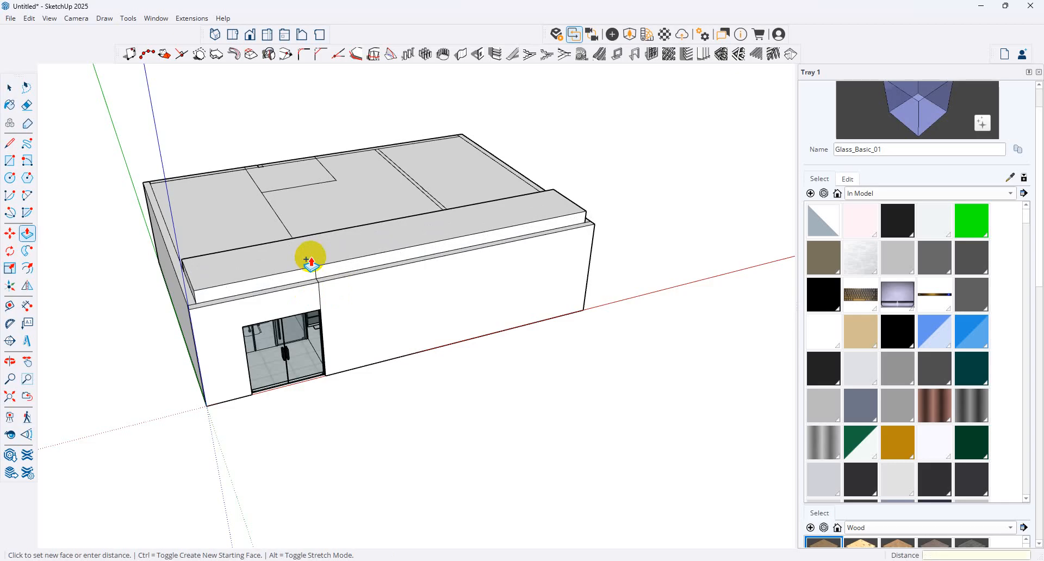
text(2.5')
key(Return)
click(335, 245)
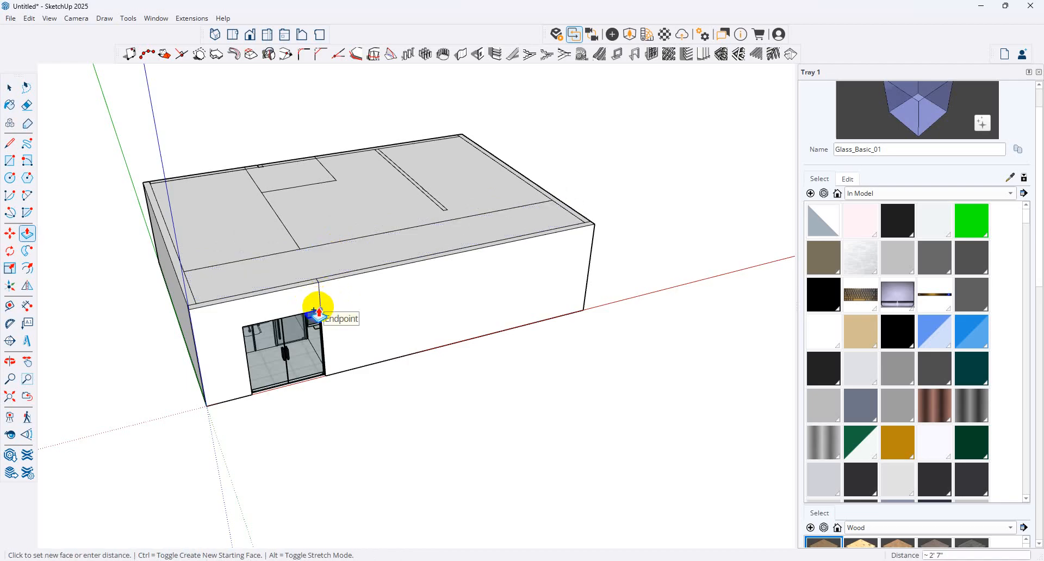
mouse_move(459, 238)
middle_down()
mouse_move(473, 4)
mouse_move(385, 130)
middle_up()
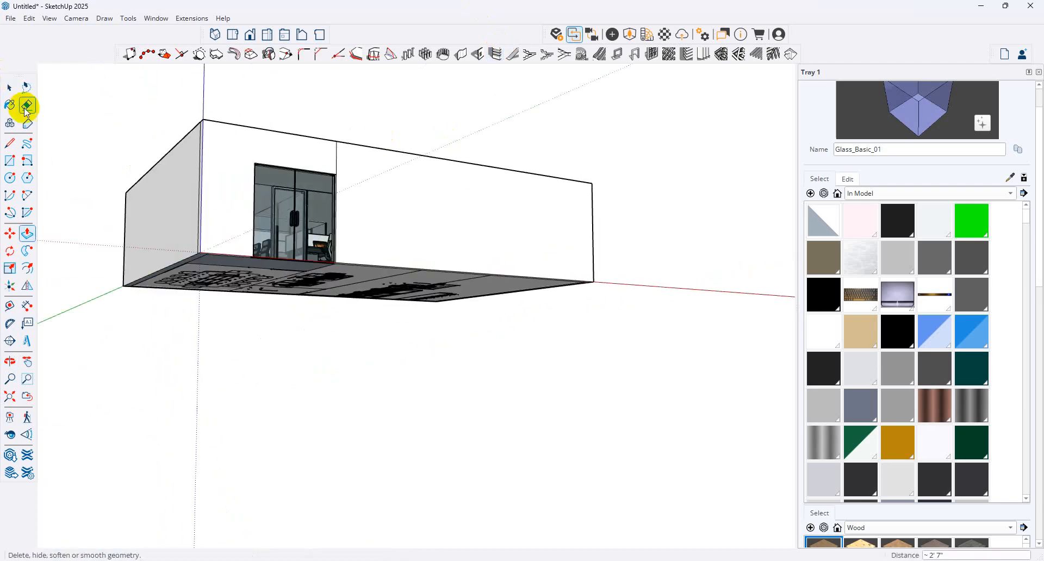
click(9, 88)
middle_drag(427, 336, 105, 343)
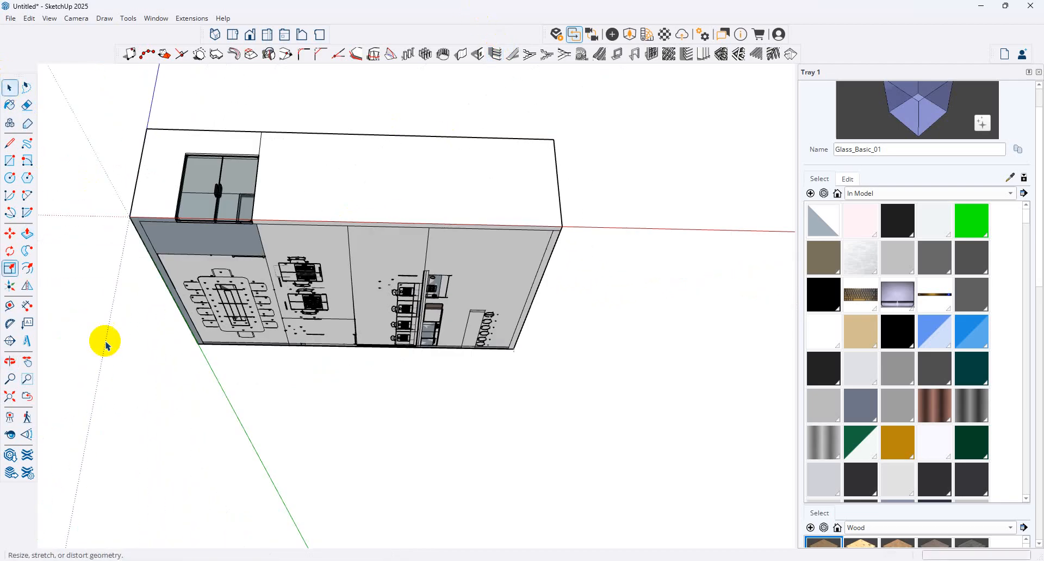
click(9, 341)
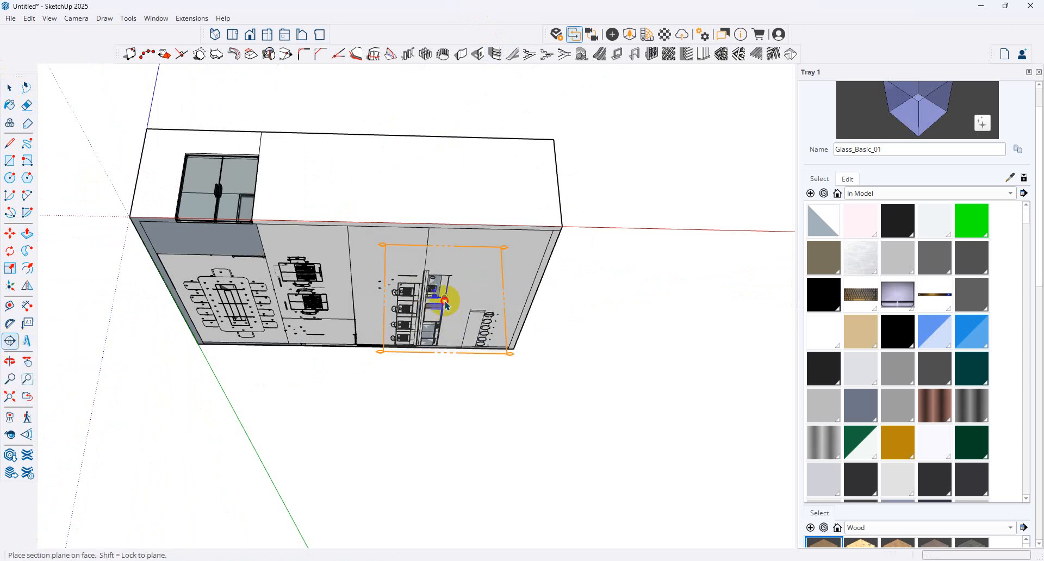
click(445, 302)
click(568, 313)
key(ctrl+z)
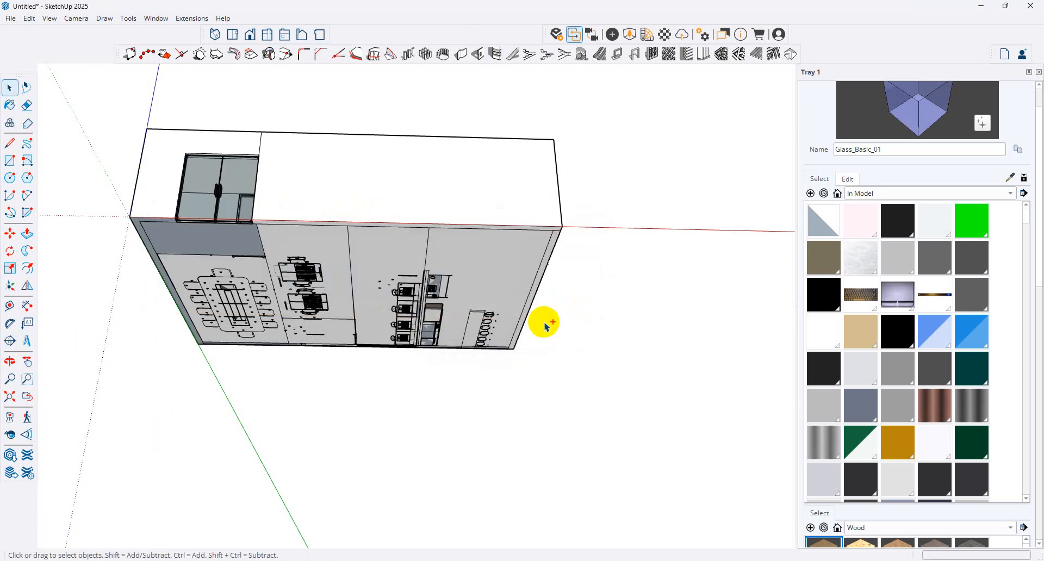
Place a section plane with its default name on the floor's underside and raise it above the furniture to expose the ceiling from below.
click(511, 293)
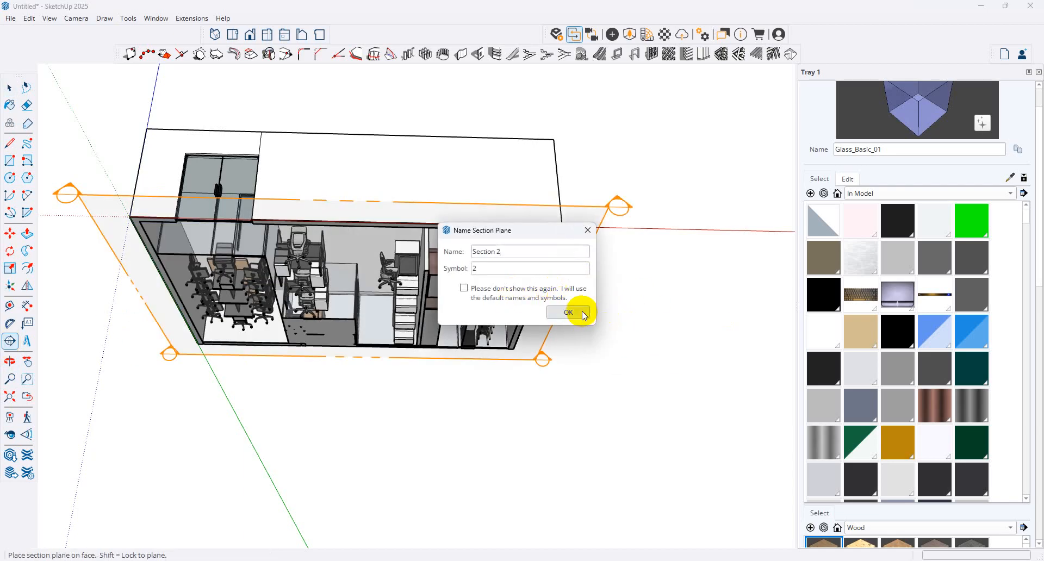
click(584, 314)
click(612, 223)
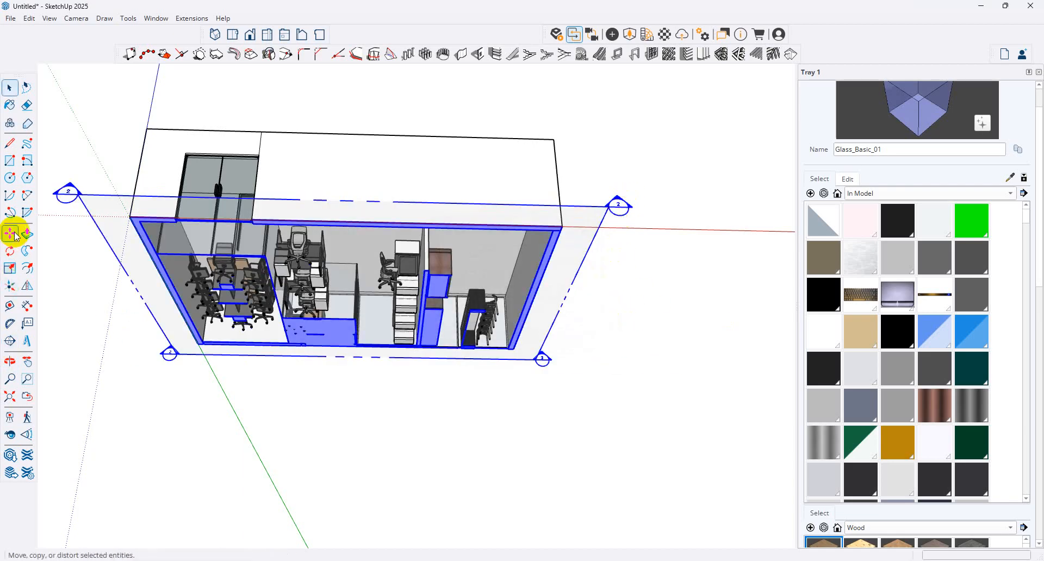
click(16, 236)
click(620, 206)
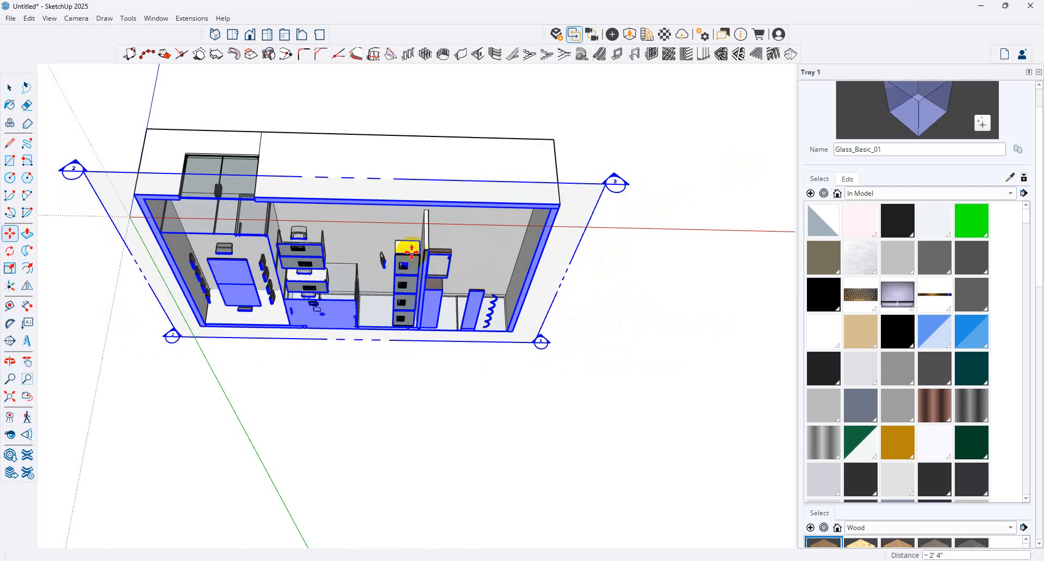
click(411, 252)
scroll(332, 240, up, 5)
scroll(140, 327, down, 5)
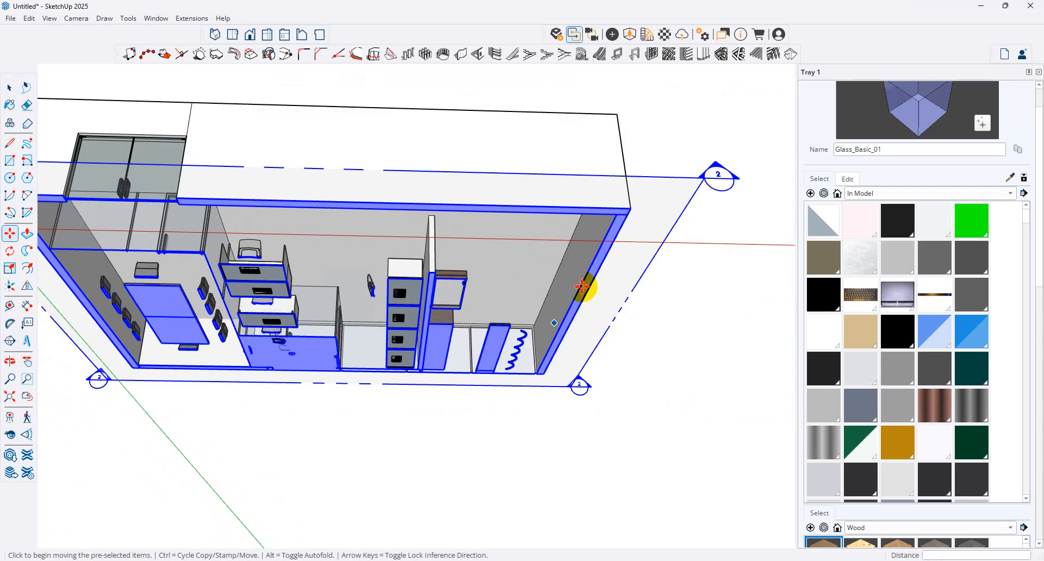
click(669, 191)
click(668, 168)
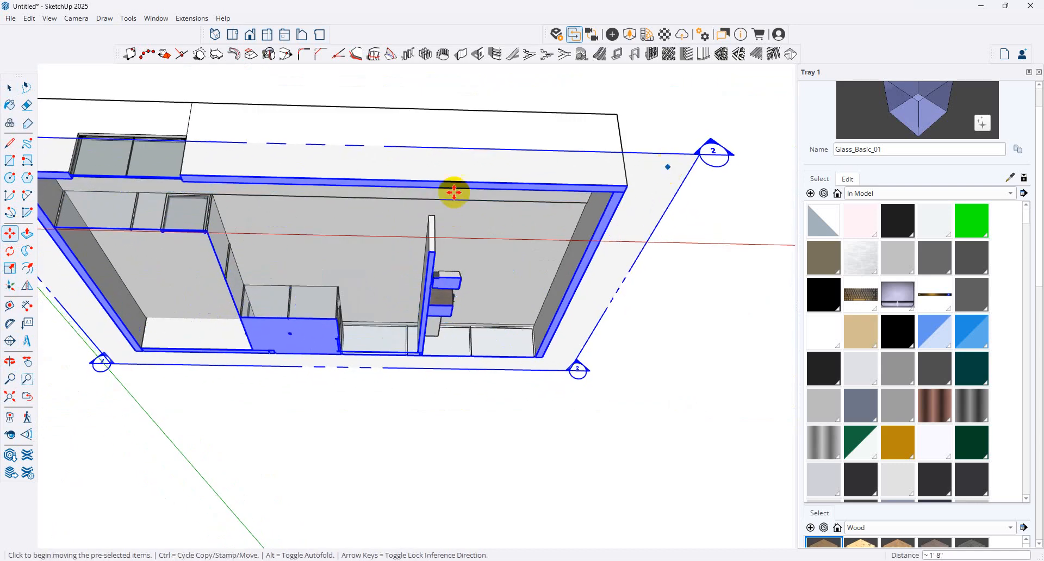
Switch to File Explorer and look through the Downloads folder and Local Disk (F:) for texture files.
click(10, 103)
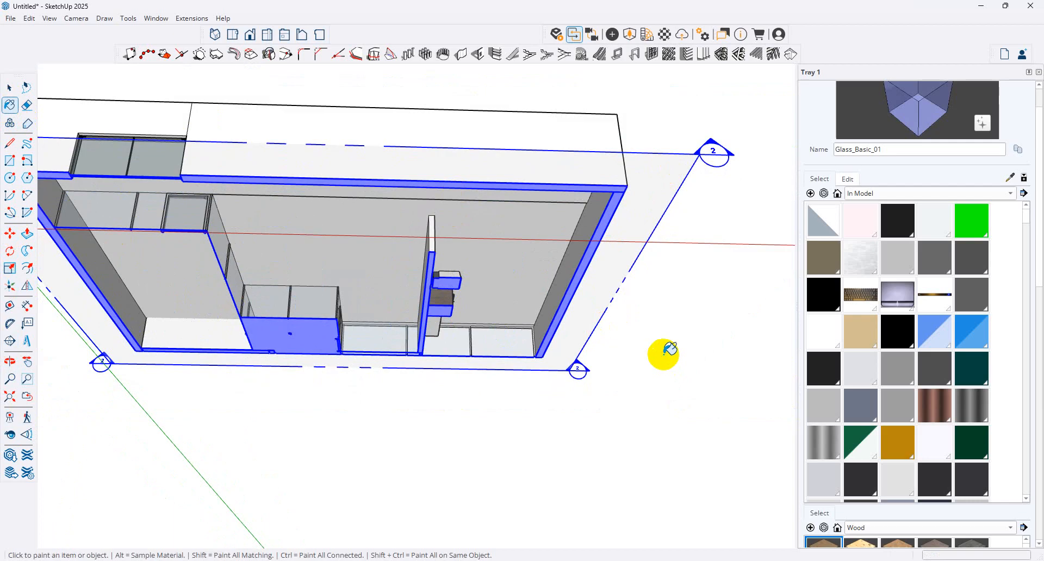
click(9, 87)
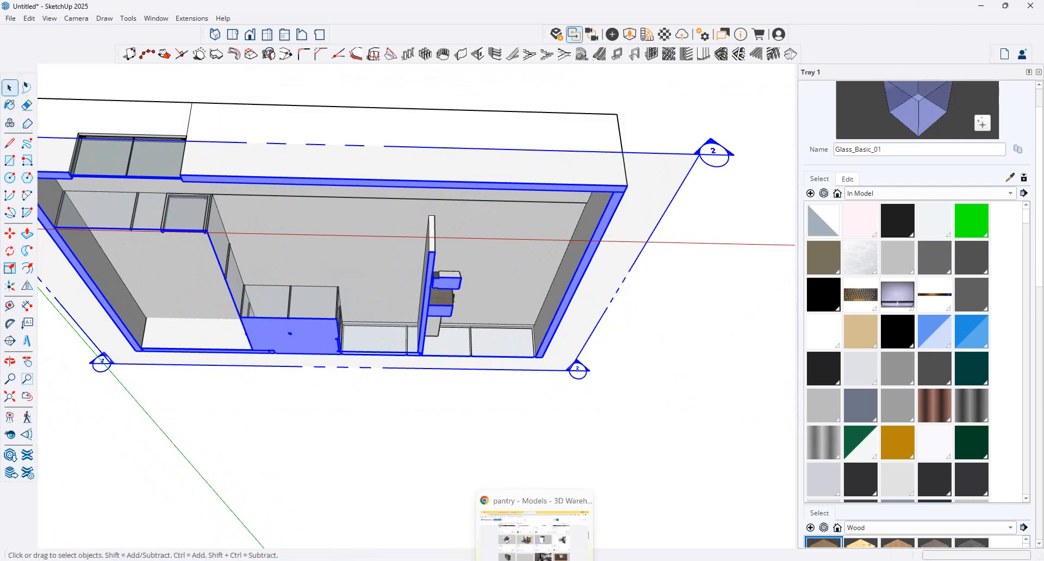
click(407, 330)
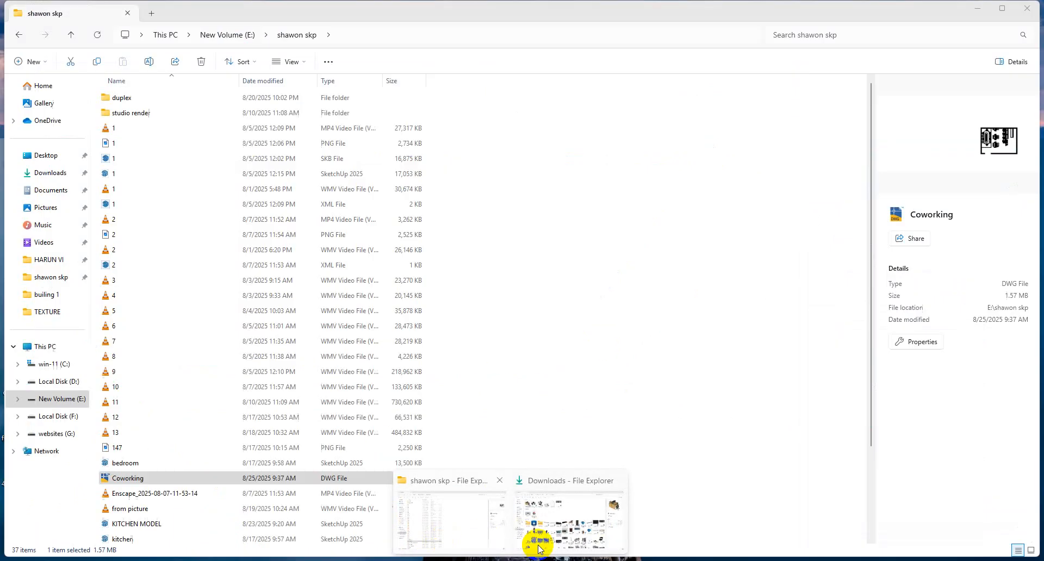
click(560, 541)
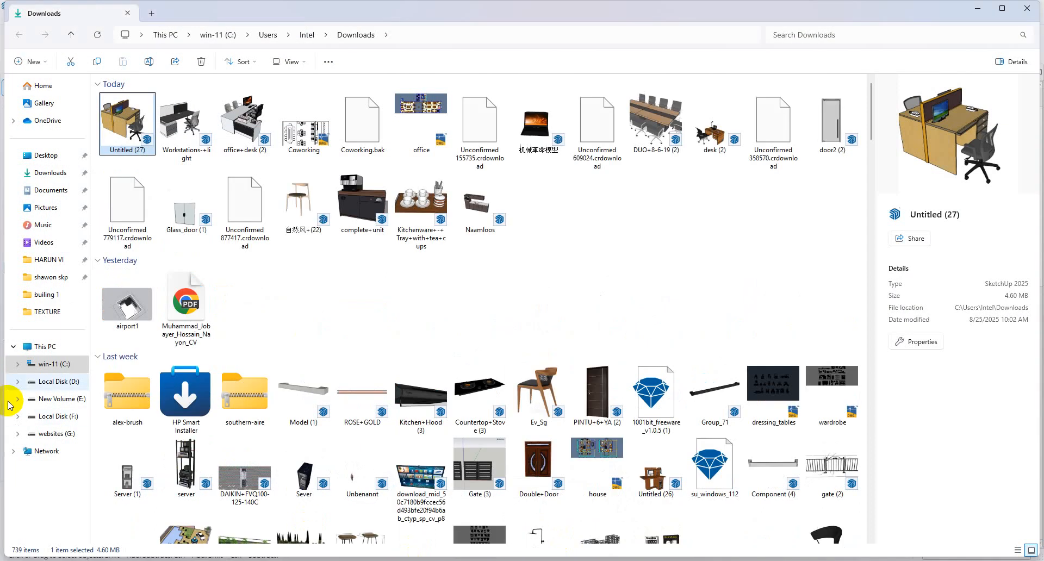
click(54, 417)
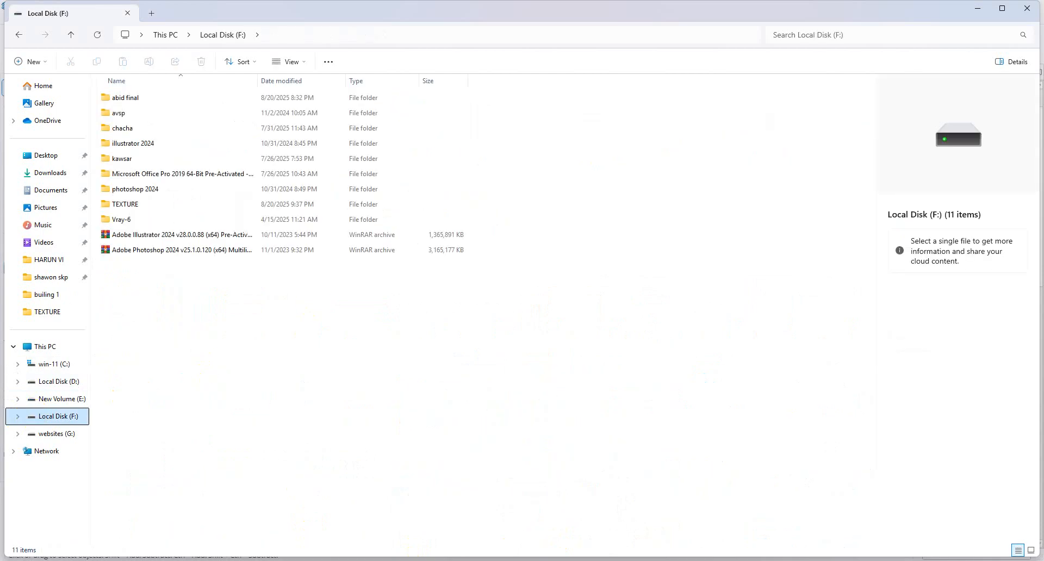
key(alt+Tab)
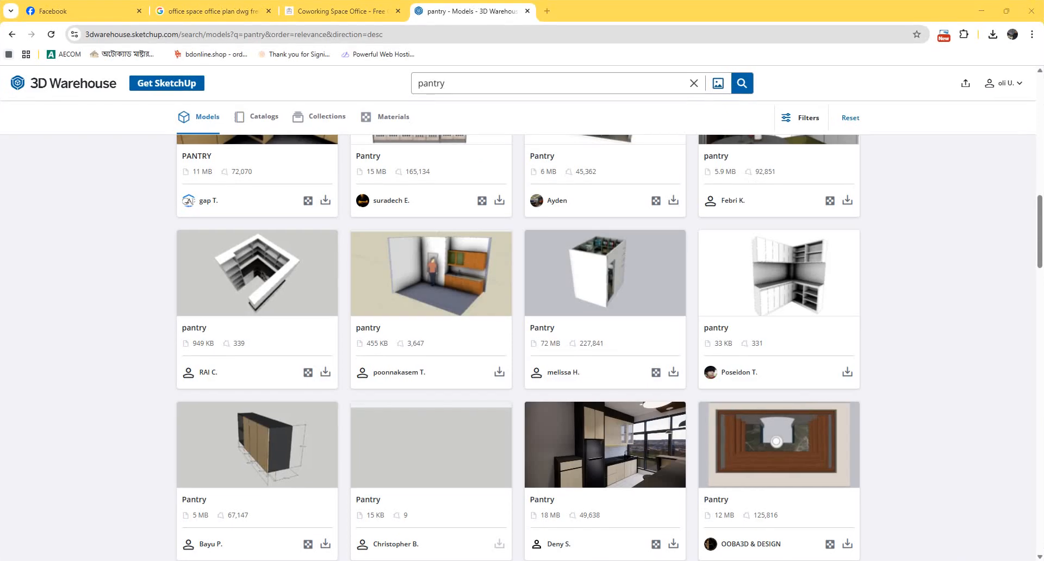
key(alt+Tab)
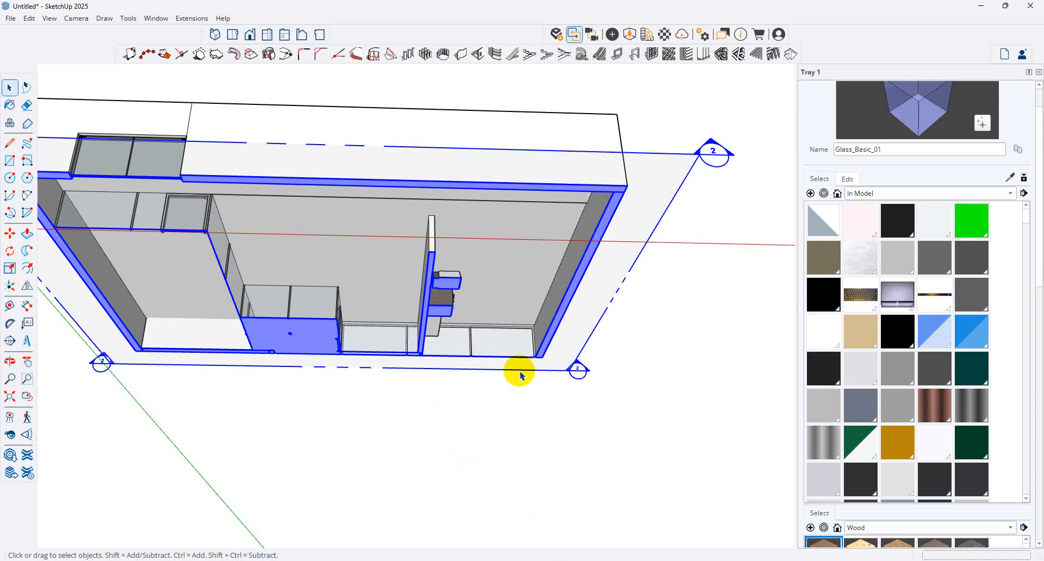
Create a new material that uses the beige tile image 5f43f6bfd5becda8555efb8dad121ed2 from the TEXTURE folder.
click(811, 194)
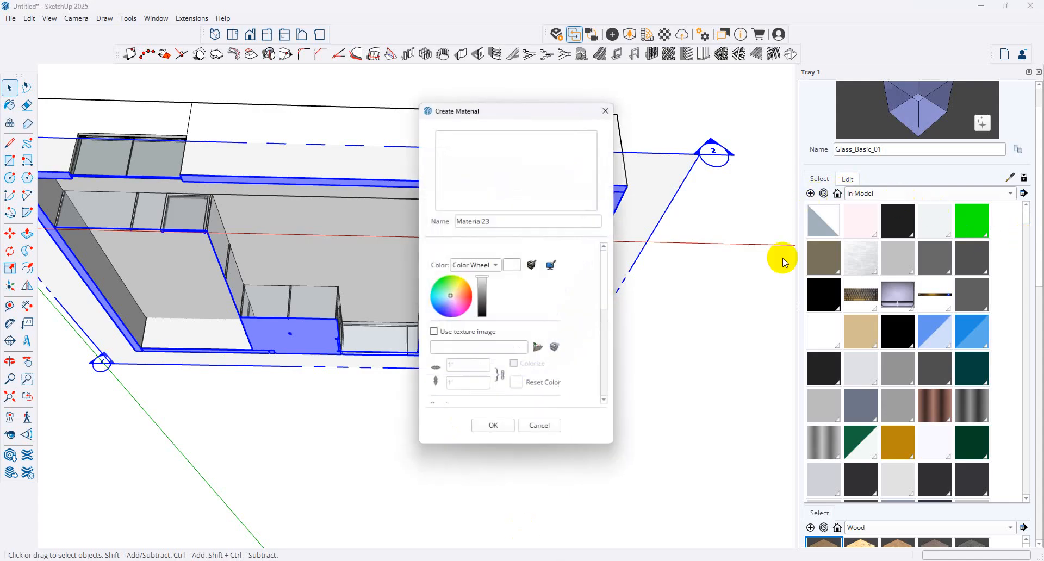
click(541, 351)
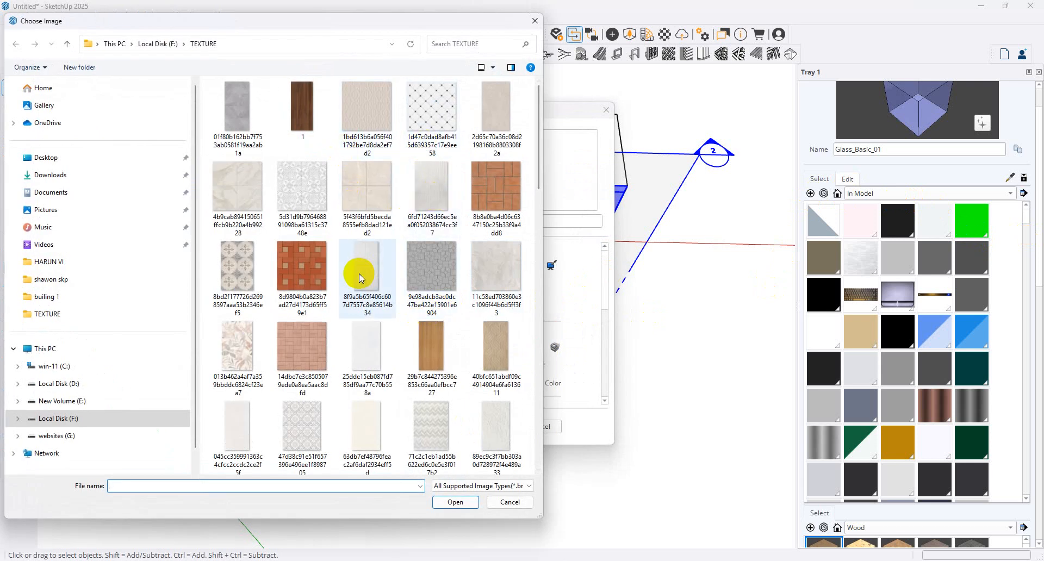
scroll(424, 283, down, 5)
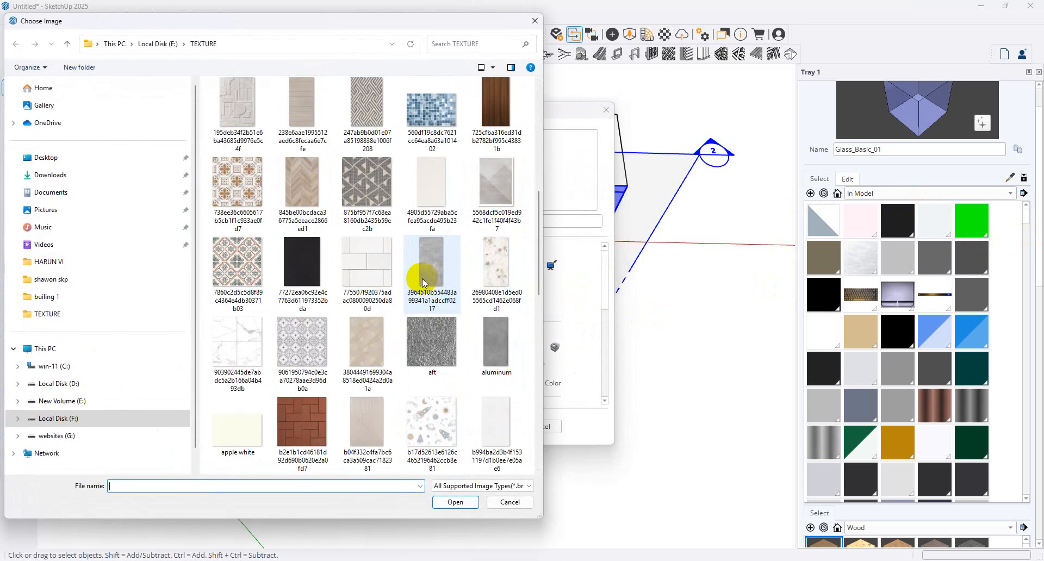
scroll(425, 282, up, 5)
double_click(361, 186)
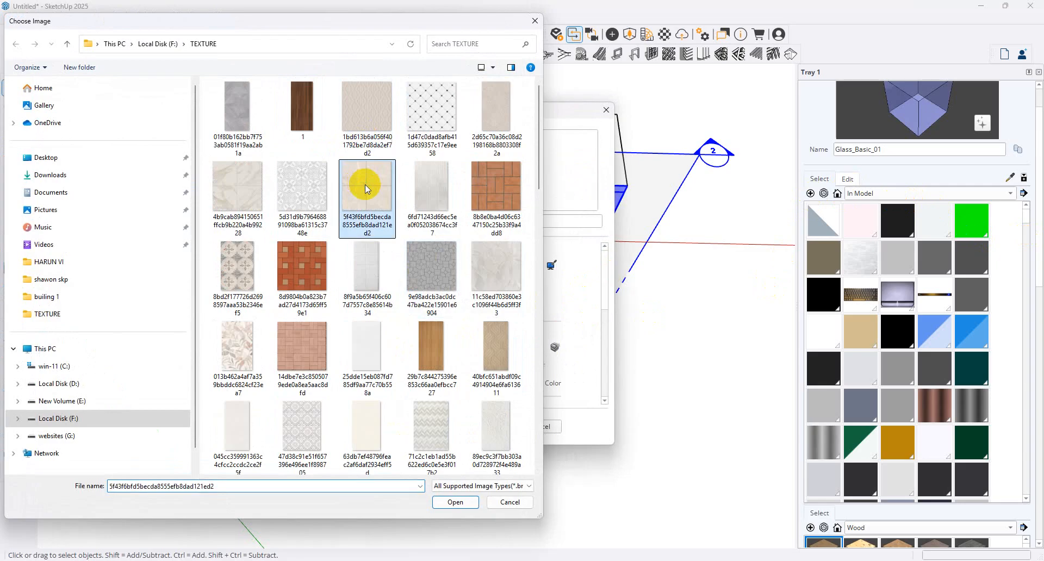
click(495, 426)
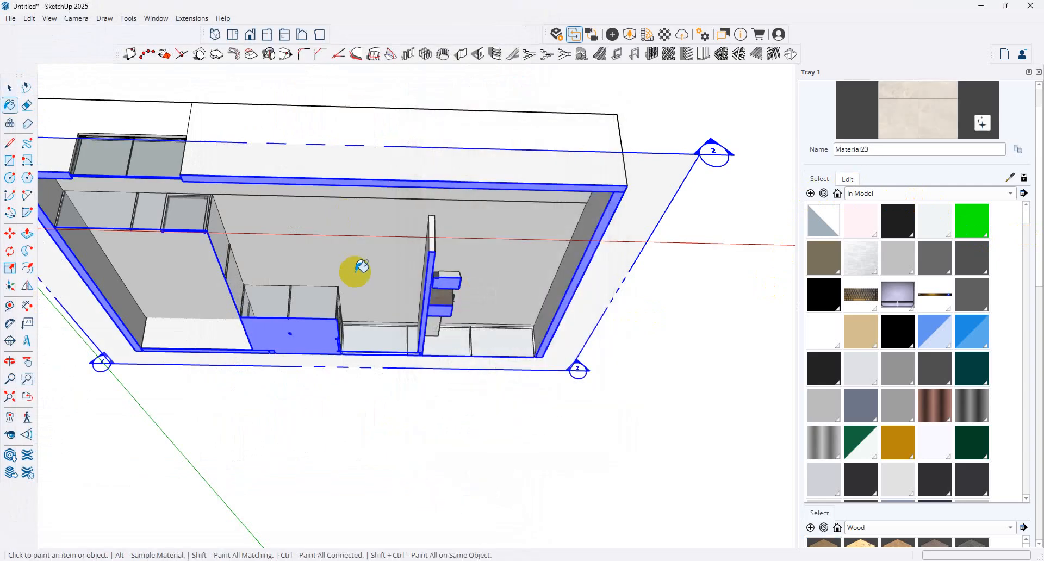
Paint the large ceiling face with the new beige tile material and set its texture size to 2' by 2'.
middle_drag(354, 268, 726, 336)
key(b)
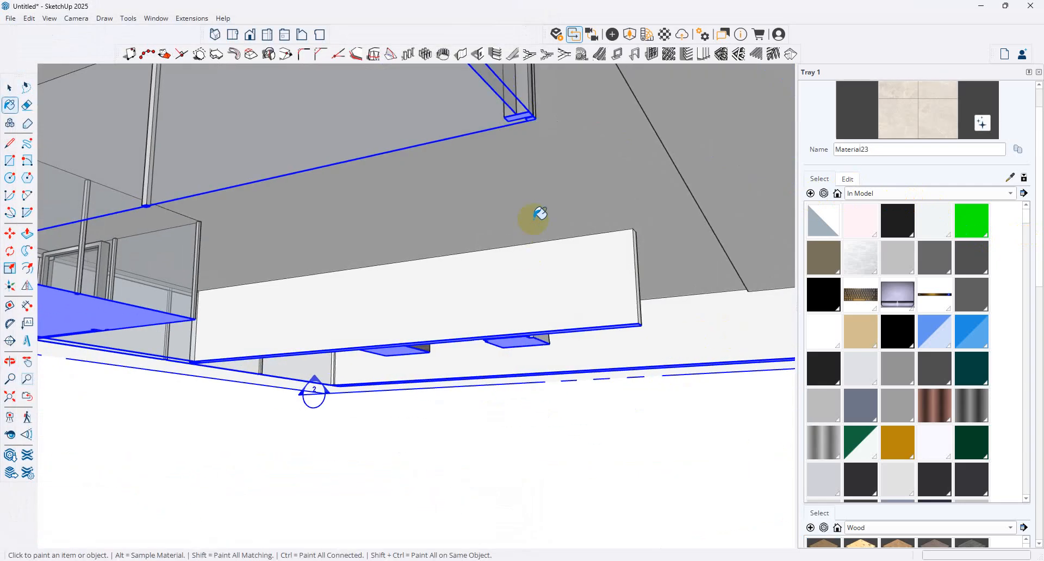
click(541, 206)
scroll(618, 214, up, 5)
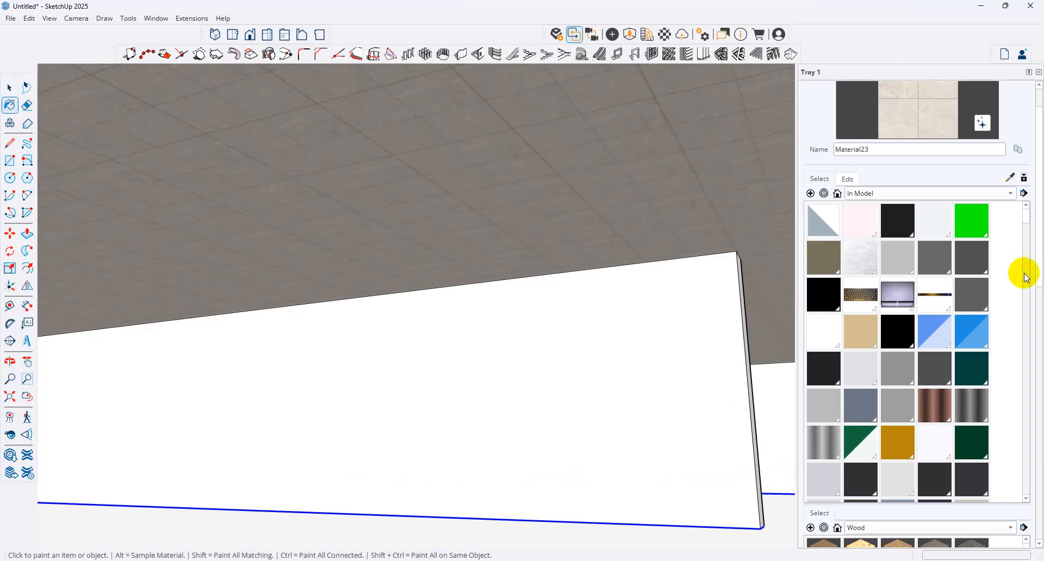
click(858, 176)
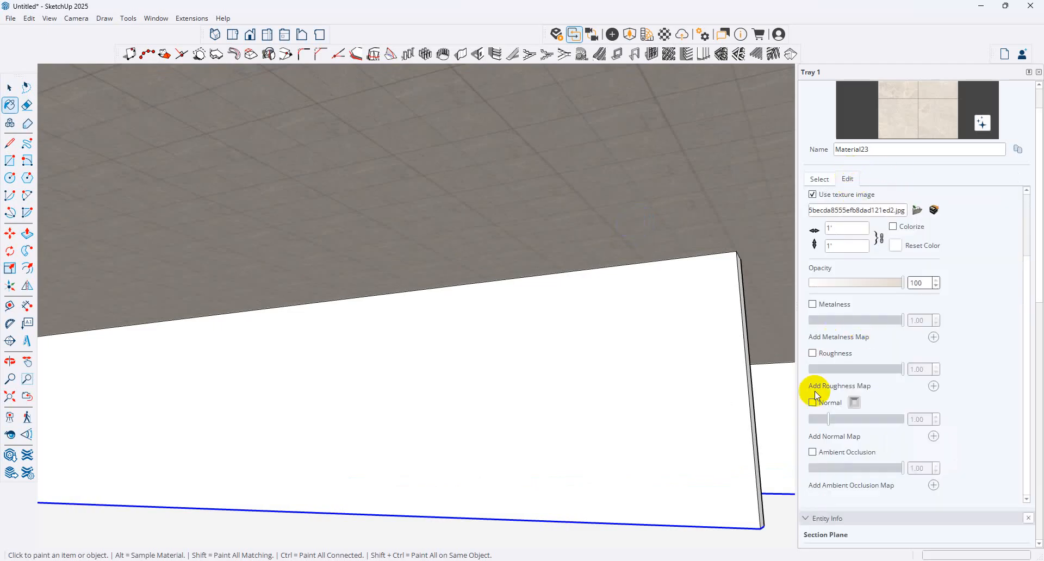
click(842, 223)
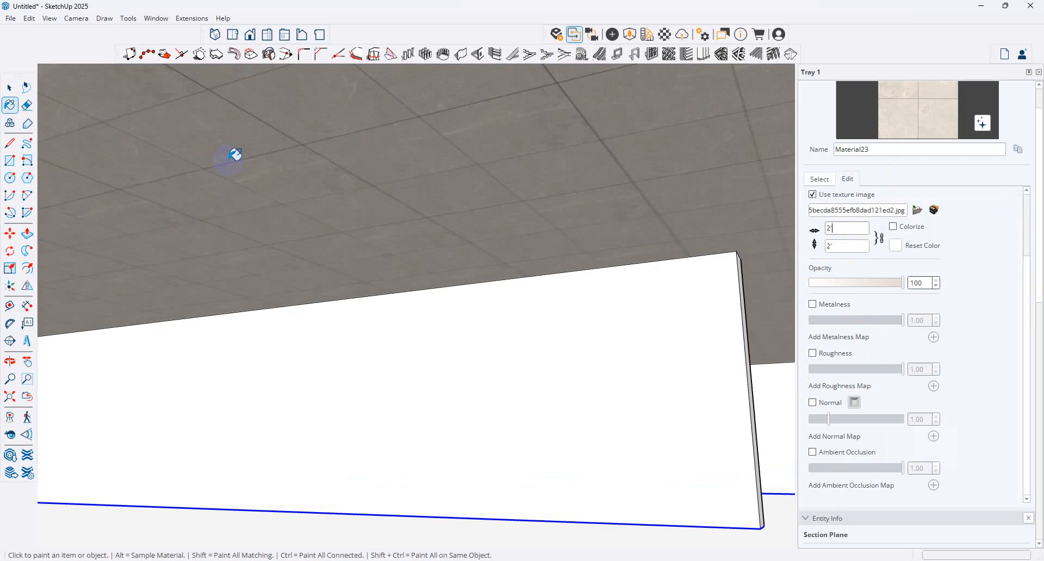
Paint the remaining large ceiling faces in the neighbouring areas with the same beige tile material.
mouse_move(234, 131)
middle_down()
mouse_move(505, 295)
mouse_move(583, 300)
mouse_move(497, 224)
mouse_move(531, 163)
middle_up()
key(b)
click(419, 166)
click(282, 147)
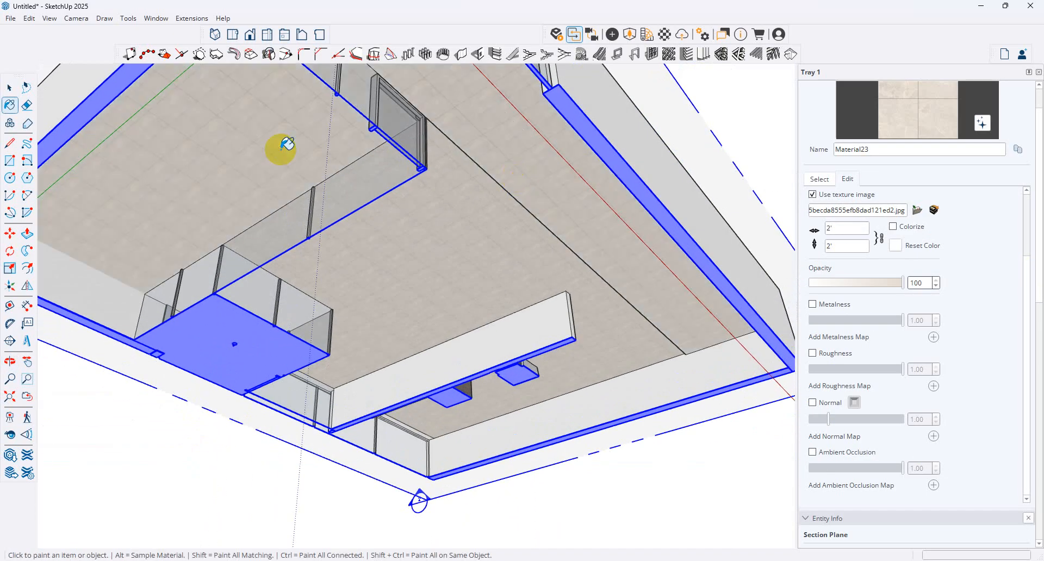
Paint the unpainted ceiling face above the small glass-walled room with the beige tile material.
scroll(252, 340, up, 3)
mouse_move(462, 307)
middle_down()
mouse_move(408, 366)
mouse_move(349, 238)
middle_up()
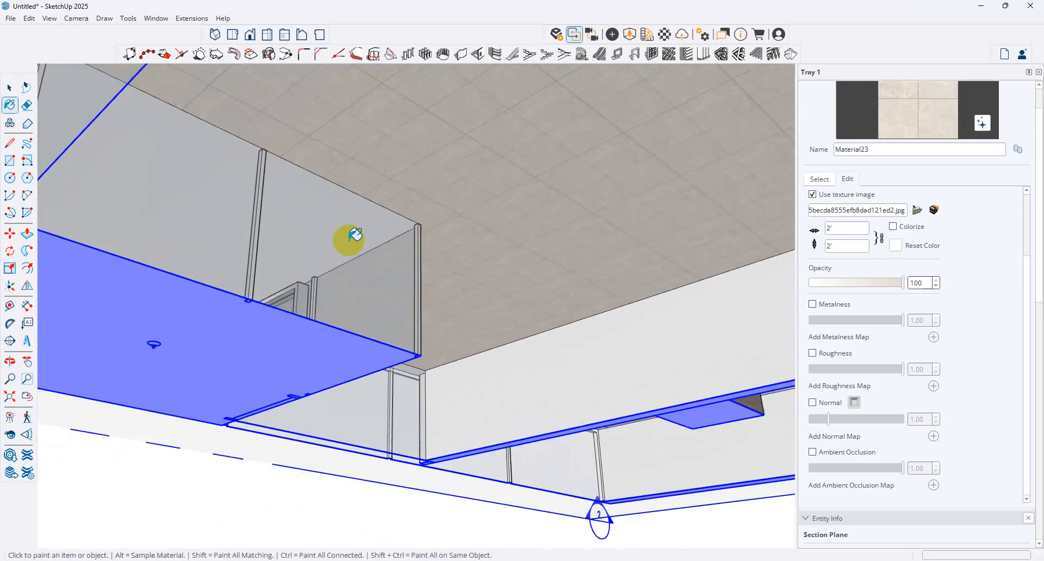
scroll(349, 238, up, 3)
middle_drag(356, 291, 574, 370)
scroll(207, 295, up, 1)
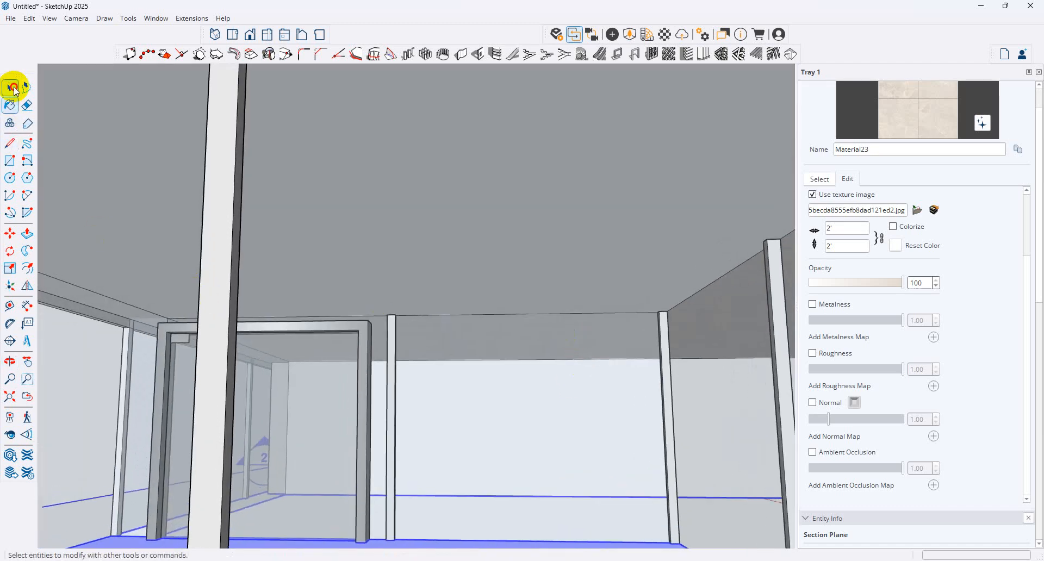
click(11, 87)
click(498, 250)
right_click(498, 250)
click(518, 282)
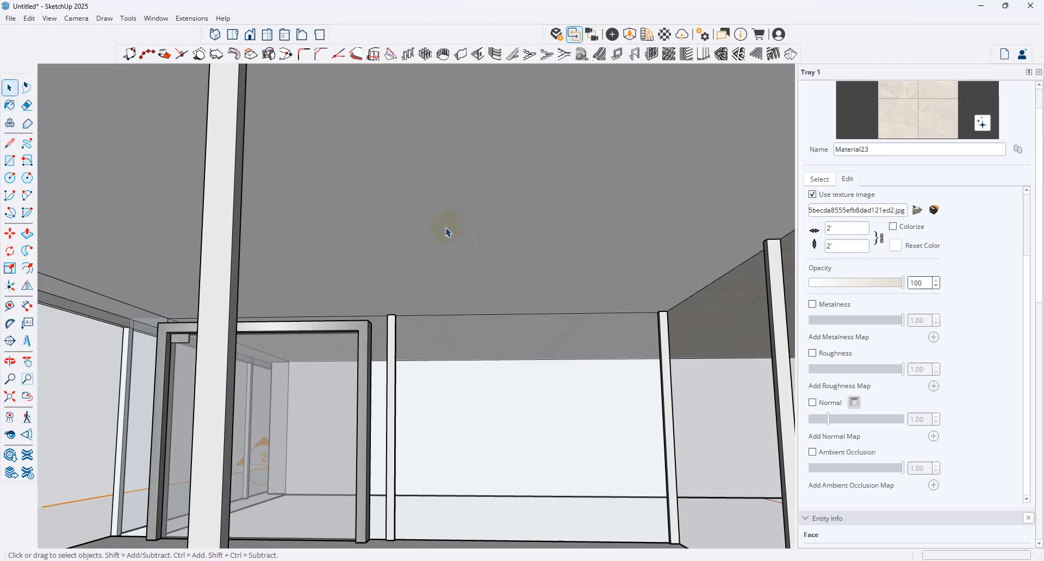
click(10, 142)
click(10, 105)
click(461, 218)
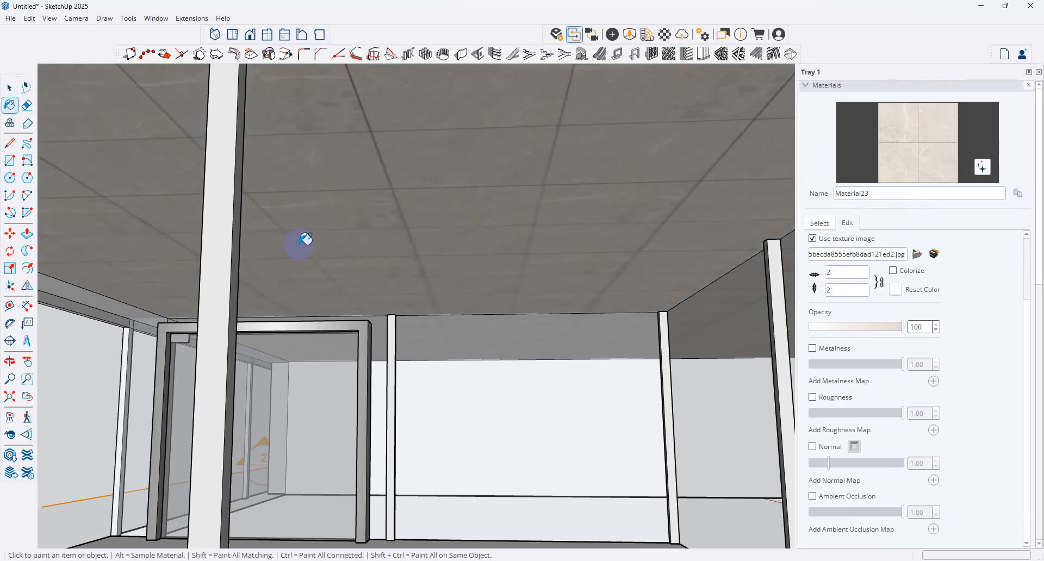
Replace the ceiling material's texture image with the plain white 25dde15eb087fd785df9aa77c70b558a from the TEXTURE folder.
mouse_move(289, 242)
middle_down()
mouse_move(8, 203)
mouse_move(28, 233)
middle_up()
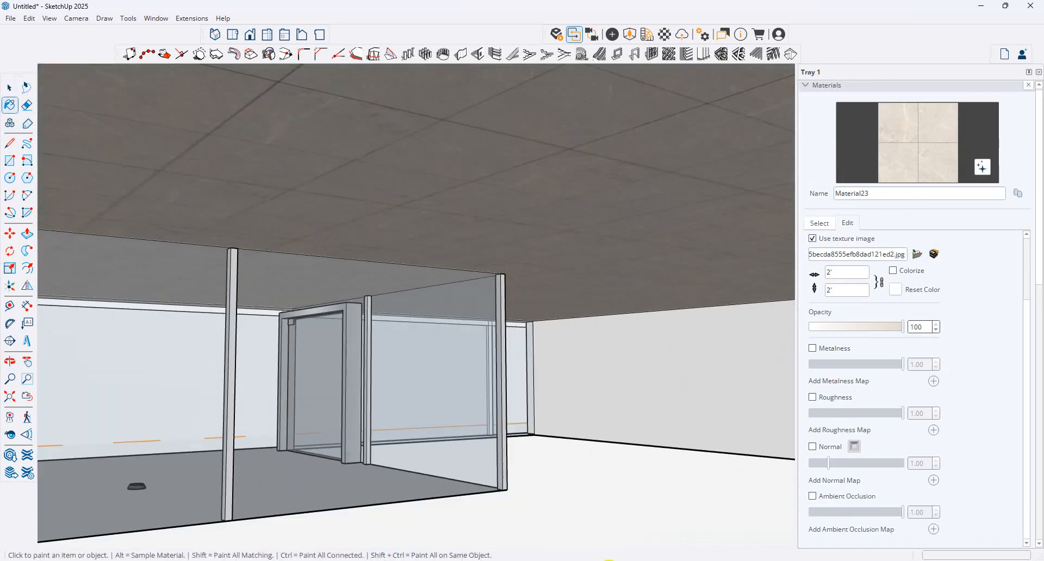
mouse_move(607, 560)
mouse_move(535, 560)
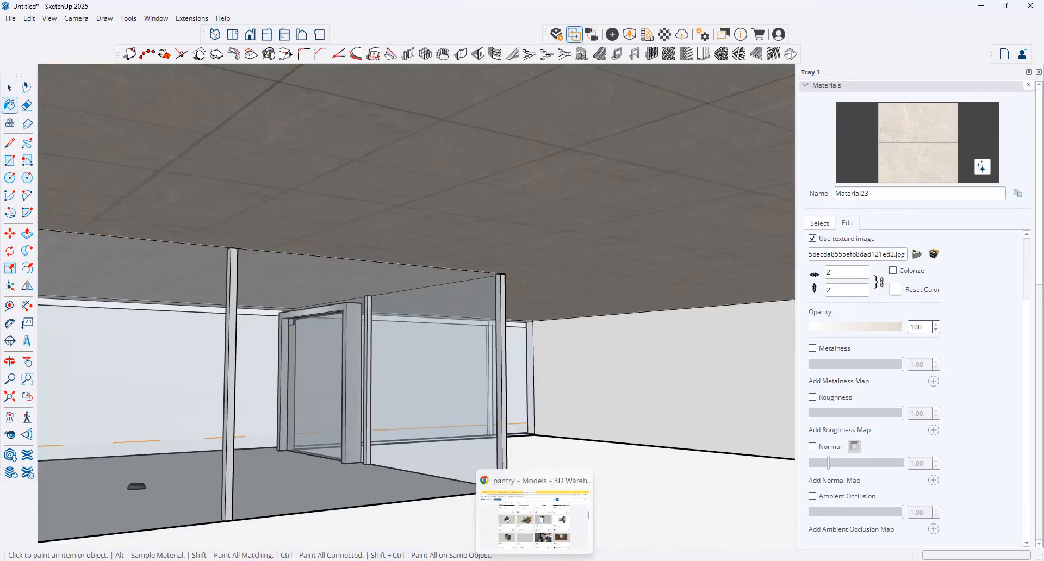
click(917, 254)
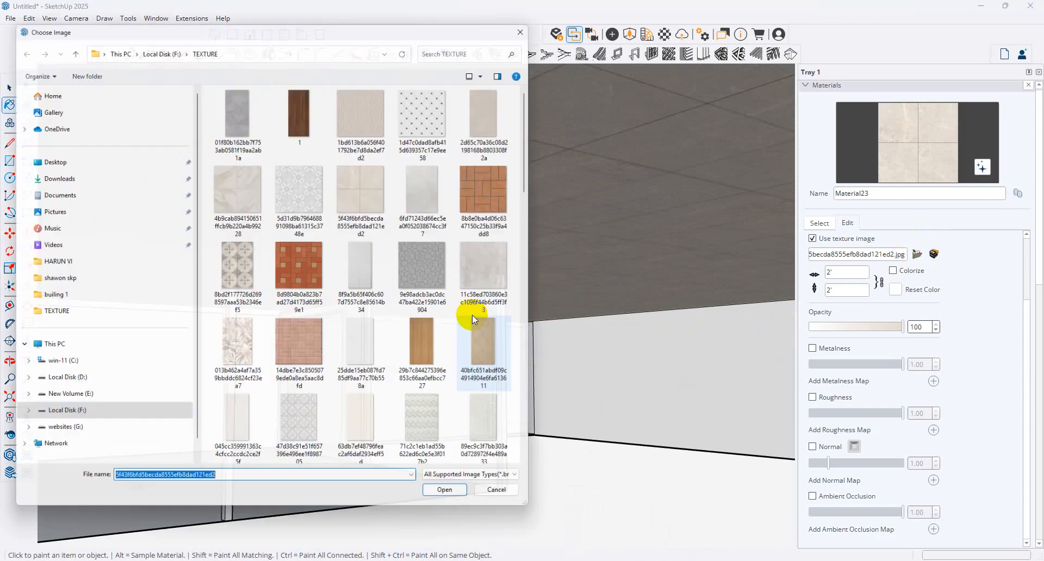
scroll(434, 188, down, 3)
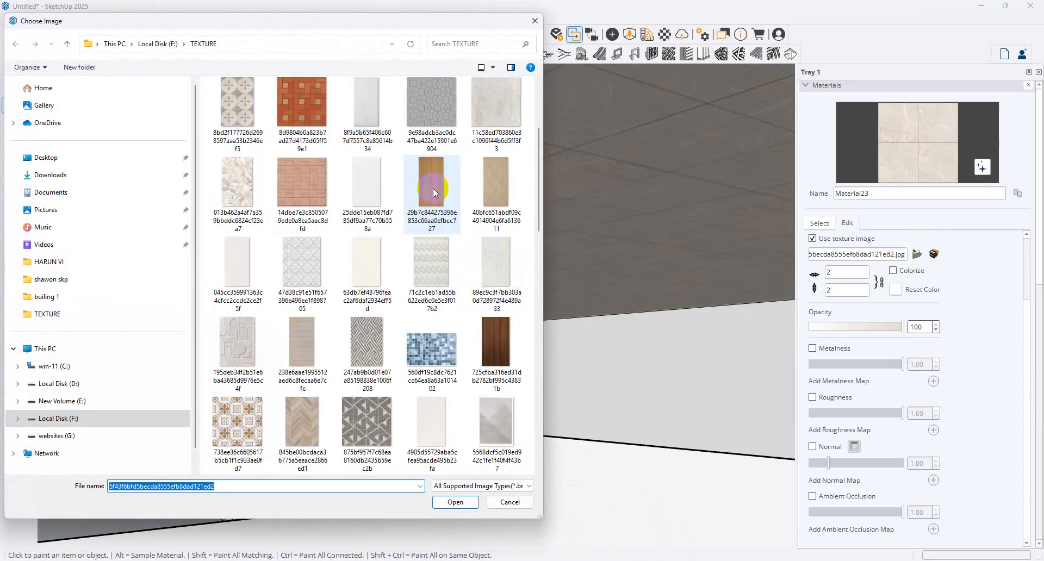
double_click(377, 187)
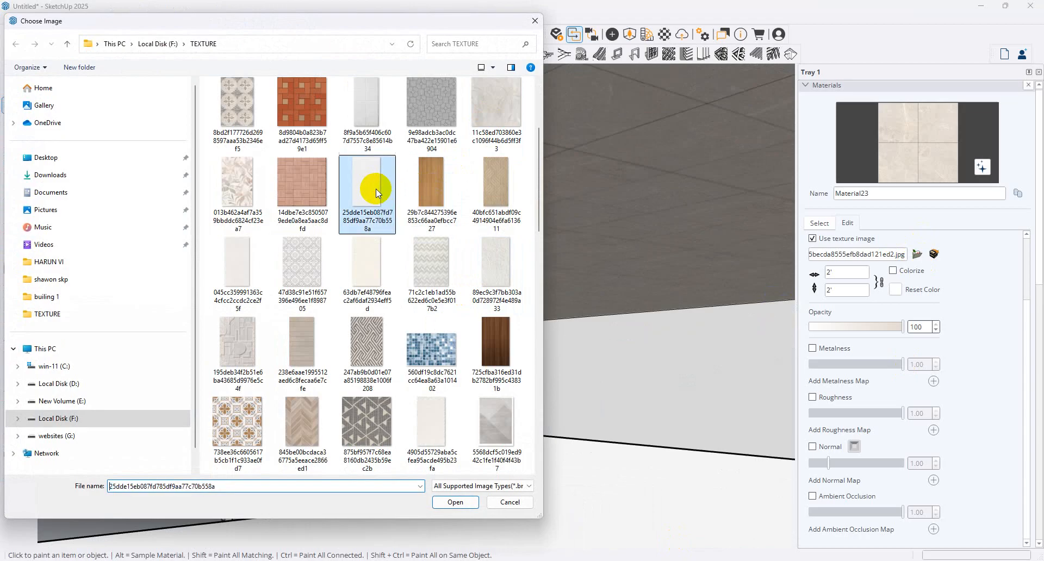
Browse the TEXTURE folder for another ceiling texture and choose the beige tile image 5f43f6bfd5becda8555efb8dad121ed2 for the material.
click(918, 255)
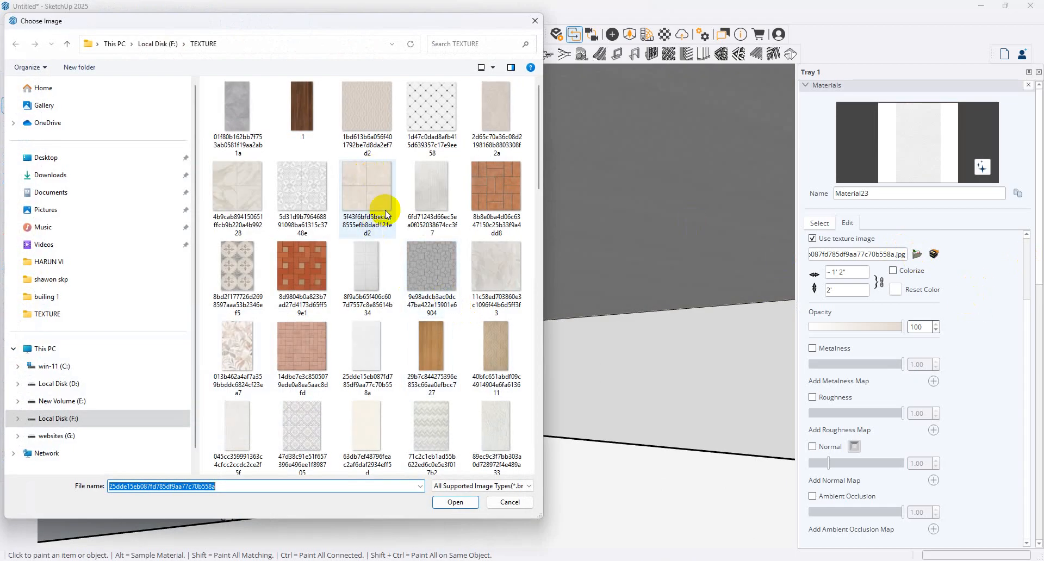
scroll(380, 299, down, 5)
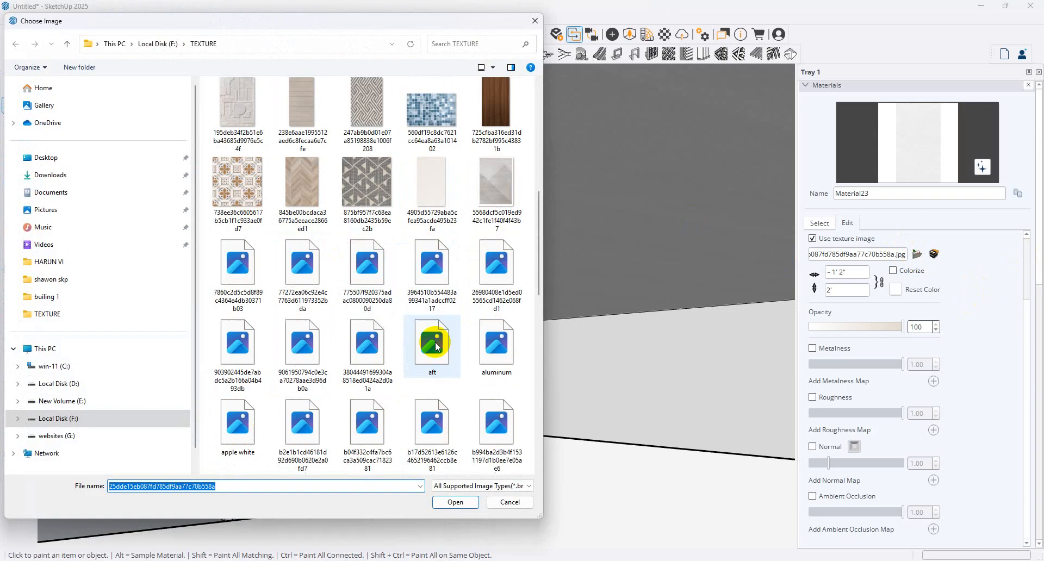
scroll(435, 343, down, 5)
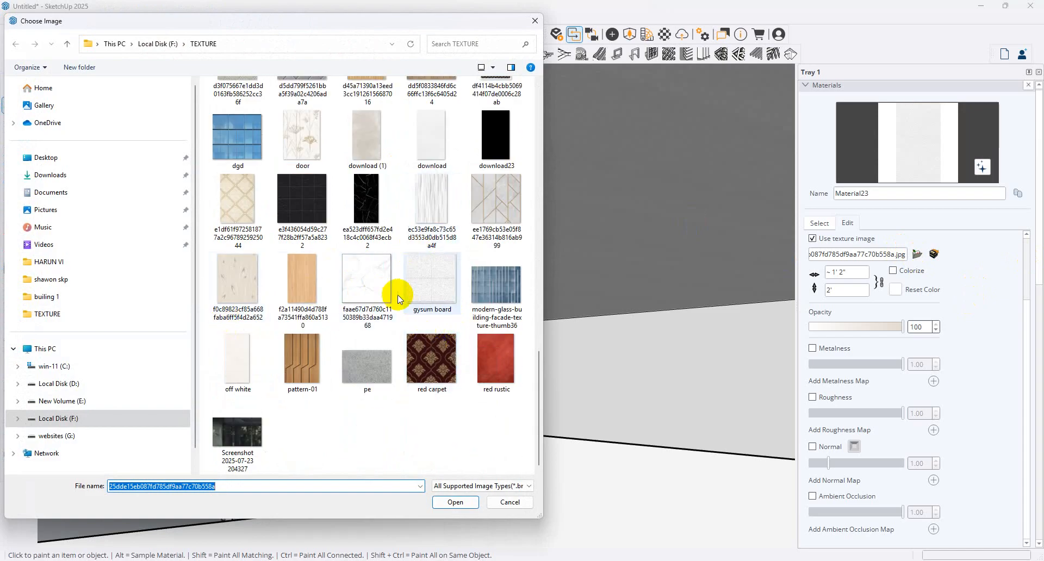
scroll(406, 255, up, 5)
scroll(418, 277, up, 3)
scroll(381, 321, up, 3)
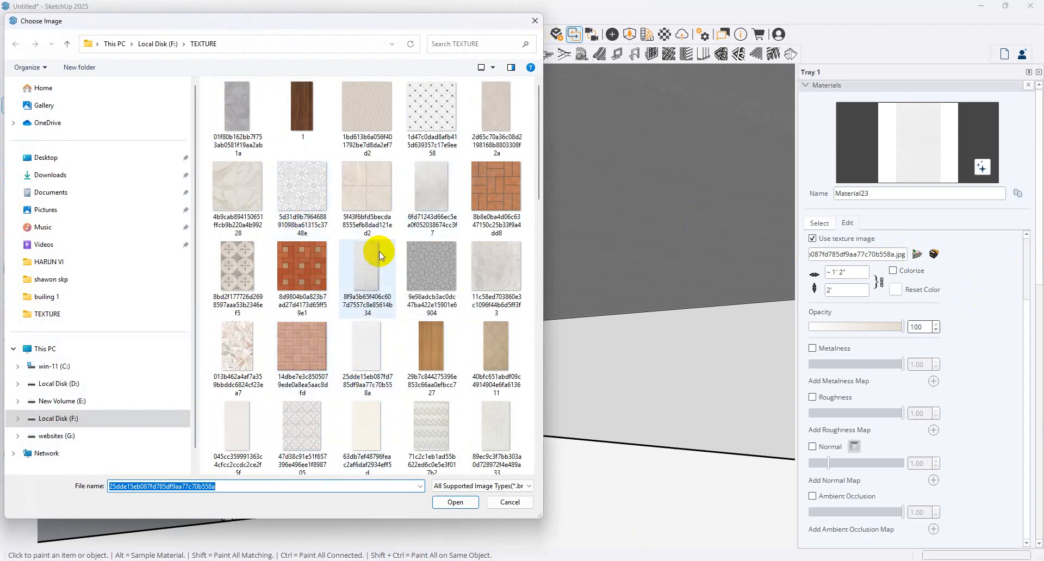
click(366, 186)
double_click(366, 186)
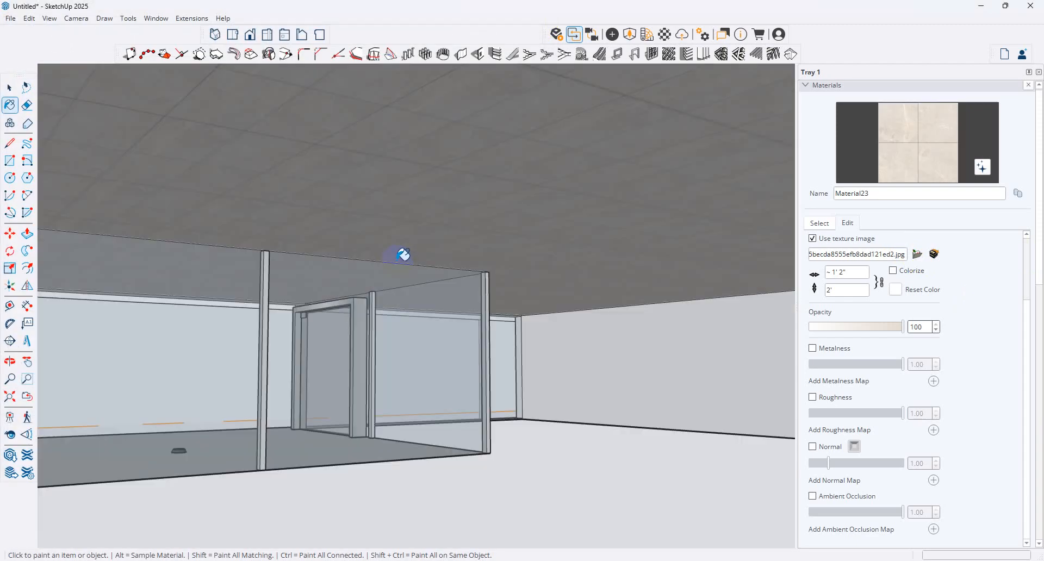
Examine the tiled ceiling from inside the rooms and from beneath the whole sectioned building.
scroll(381, 234, down, 5)
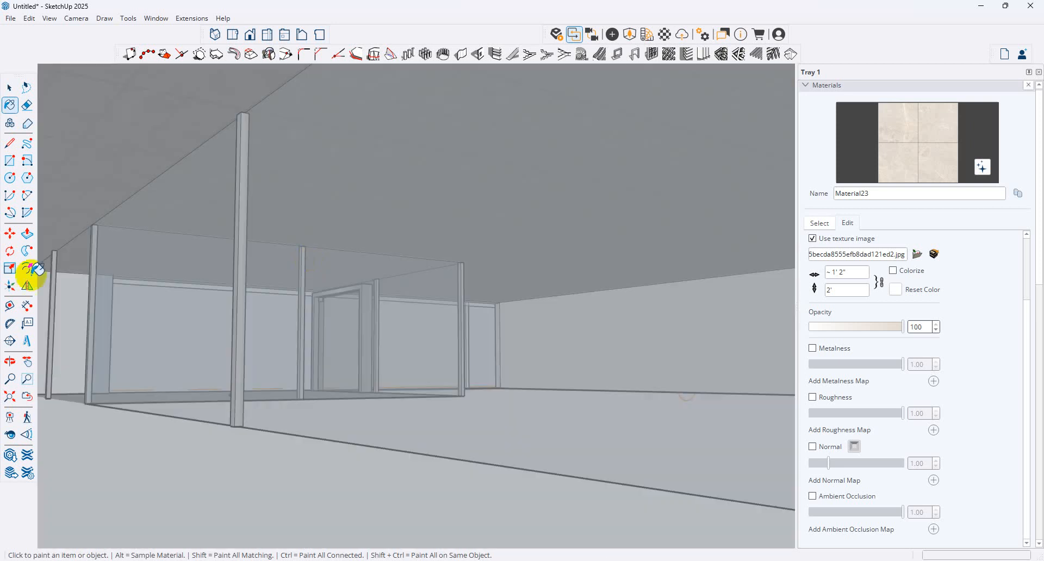
click(15, 435)
middle_drag(451, 289, 327, 378)
click(10, 399)
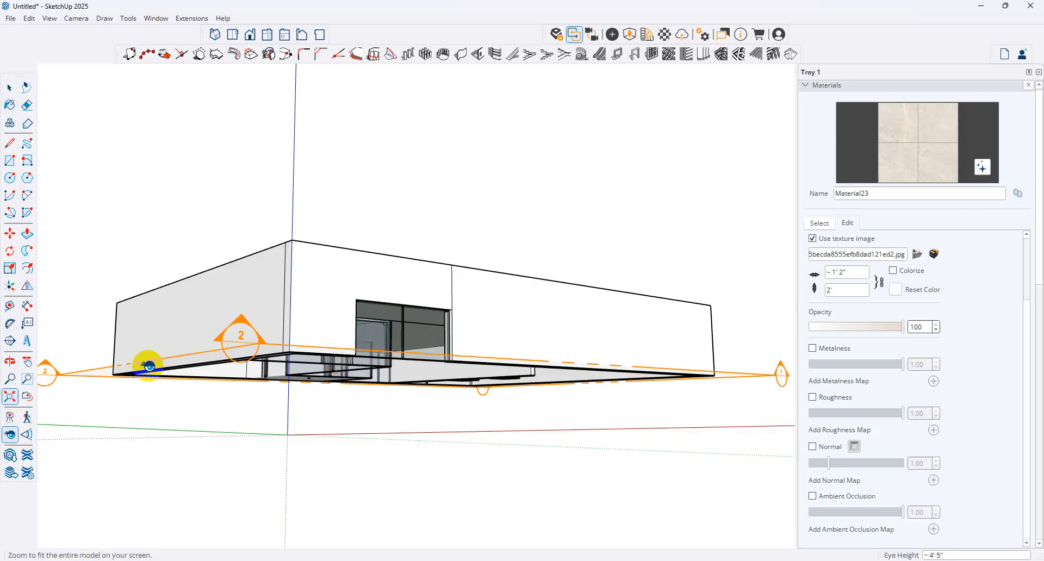
middle_drag(145, 365, 468, 1)
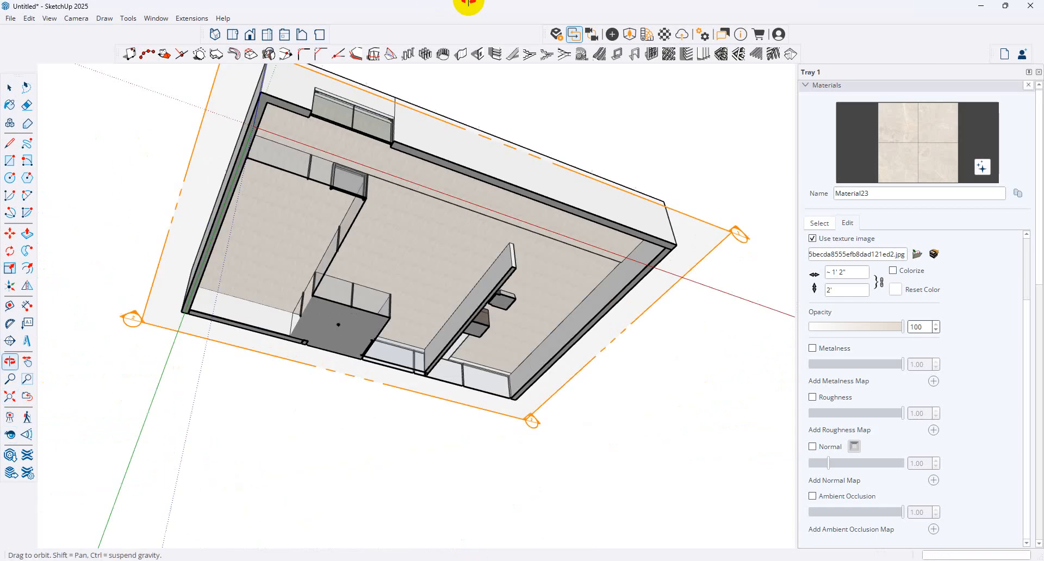
scroll(415, 233, up, 6)
middle_drag(405, 261, 409, 242)
scroll(301, 244, down, 5)
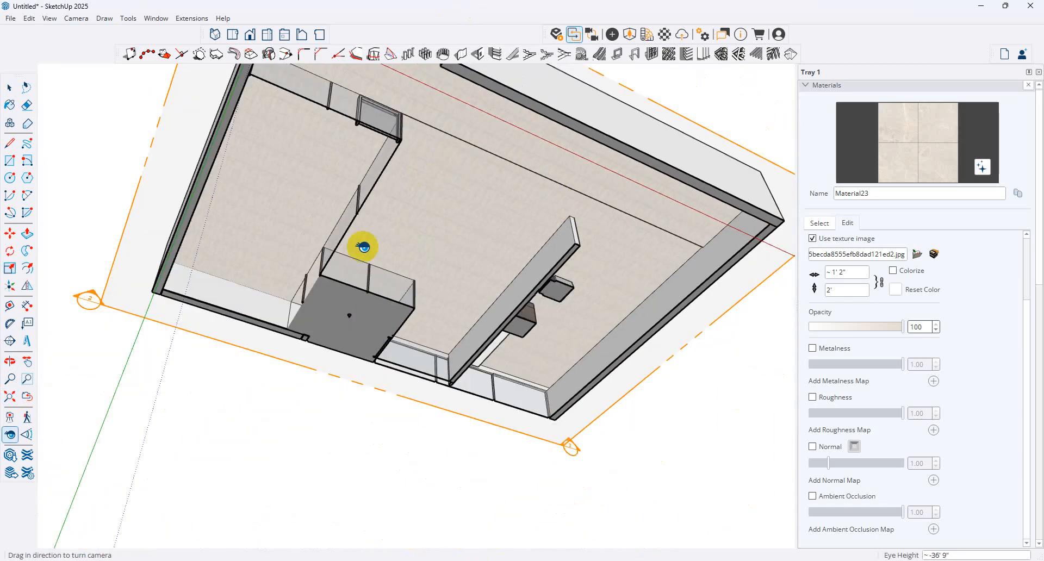
Unlink the ceiling material's texture proportions, set its width and height to 4', and check the tile size on the ceiling.
scroll(205, 244, up, 8)
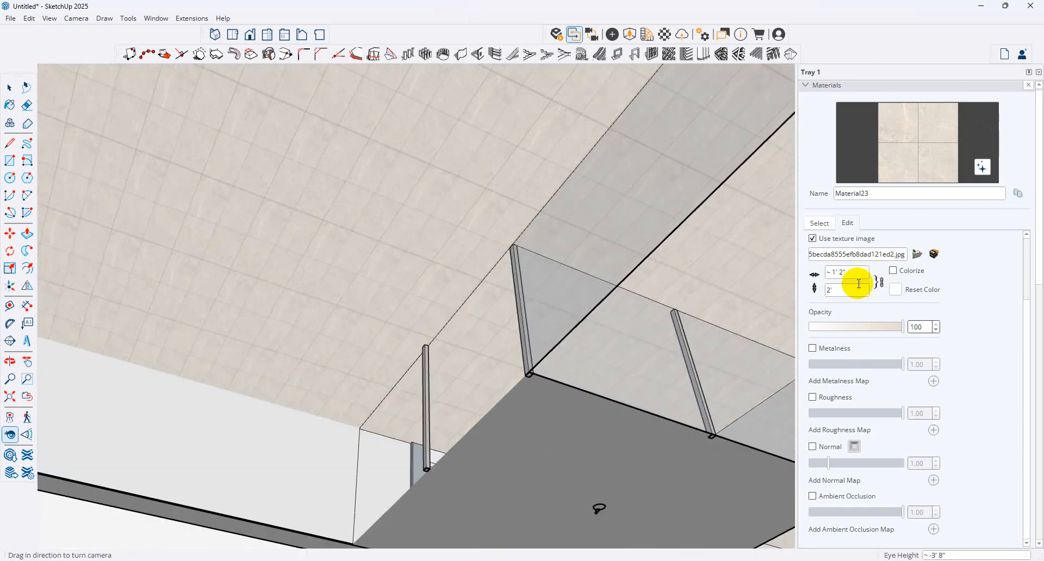
click(848, 272)
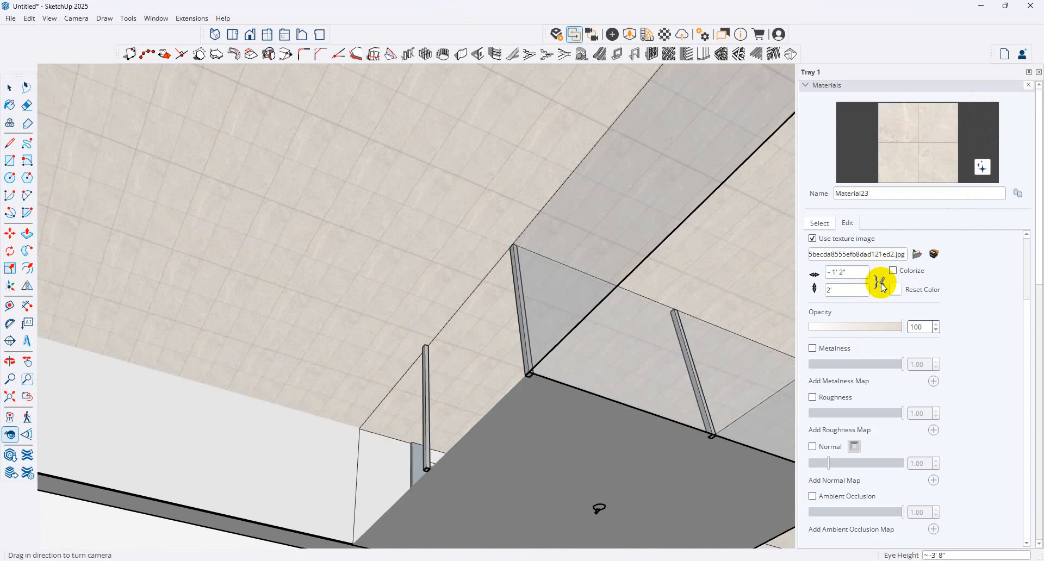
click(864, 272)
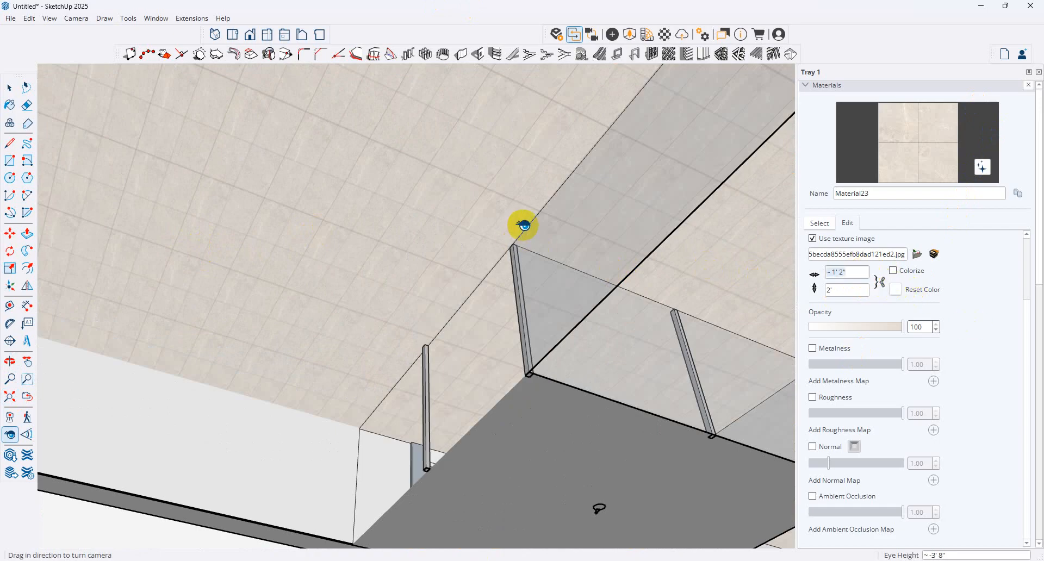
text(4')
click(843, 290)
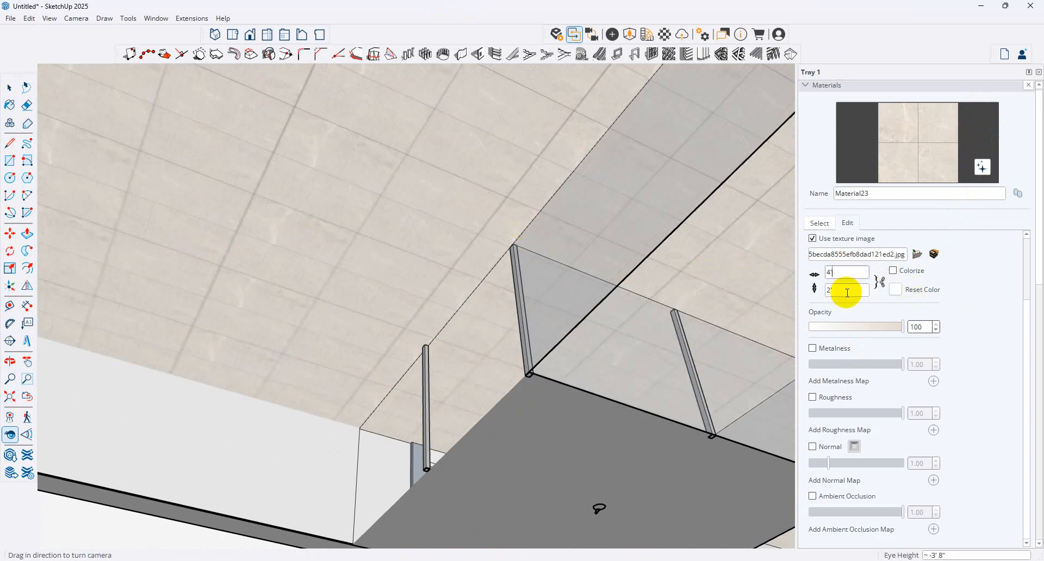
text(4')
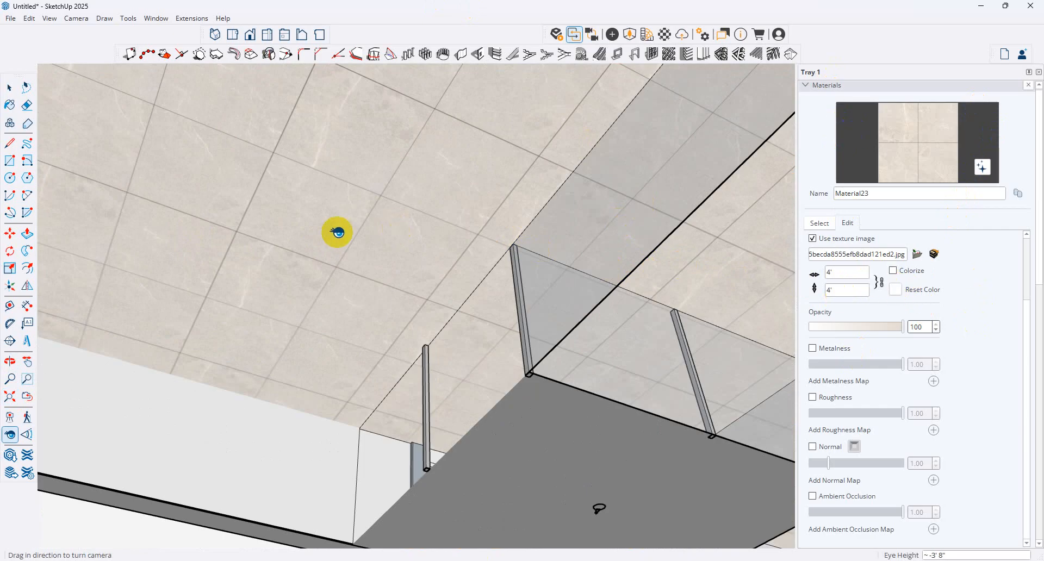
drag(277, 236, 40, 175)
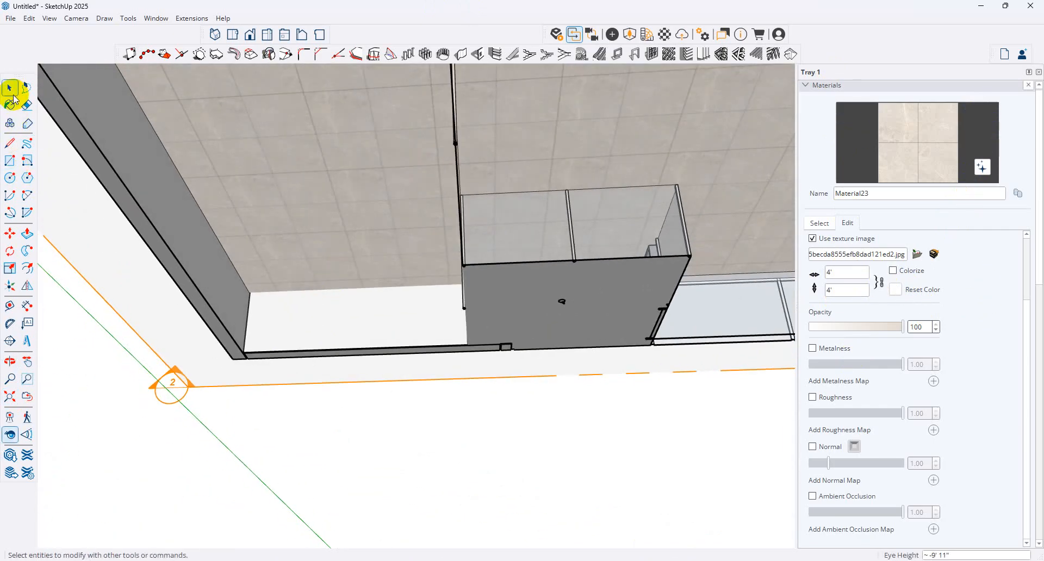
click(10, 88)
scroll(263, 210, up, 2)
scroll(333, 326, up, 4)
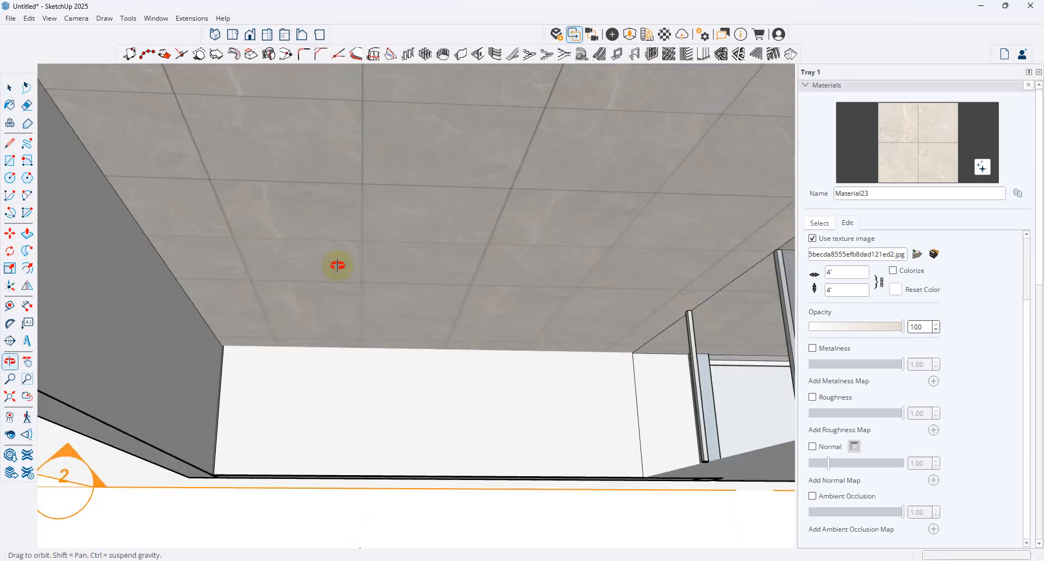
Draw a rectangle about 2' by 2' 1" within the ceiling tile grid near the end wall of the room.
click(11, 162)
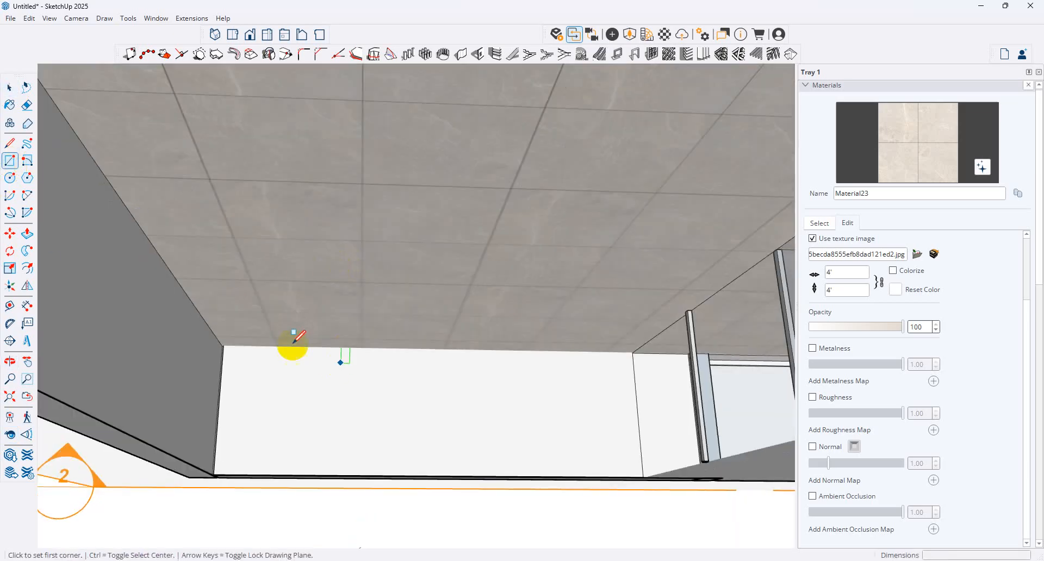
click(274, 337)
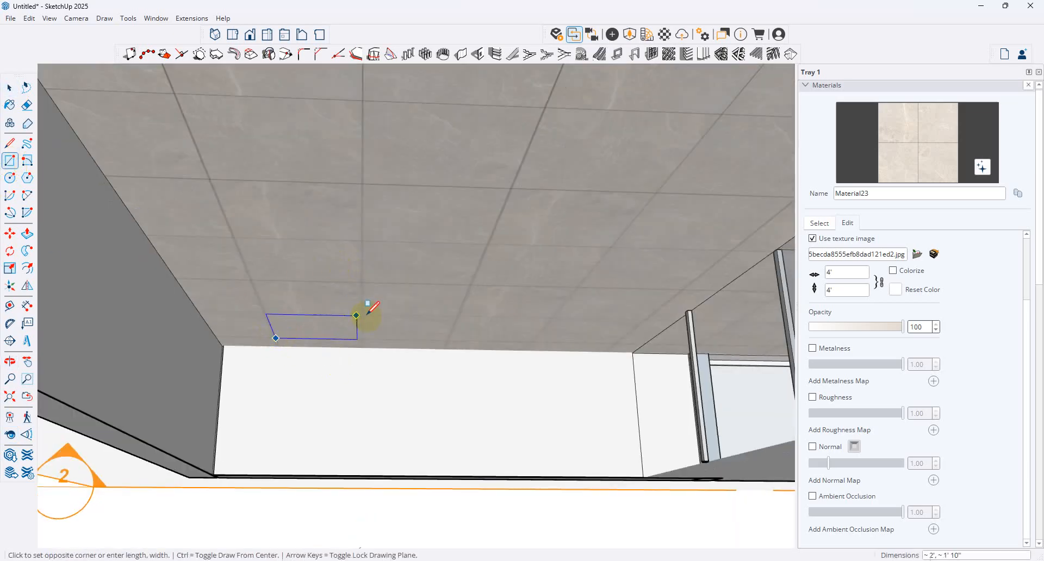
click(362, 314)
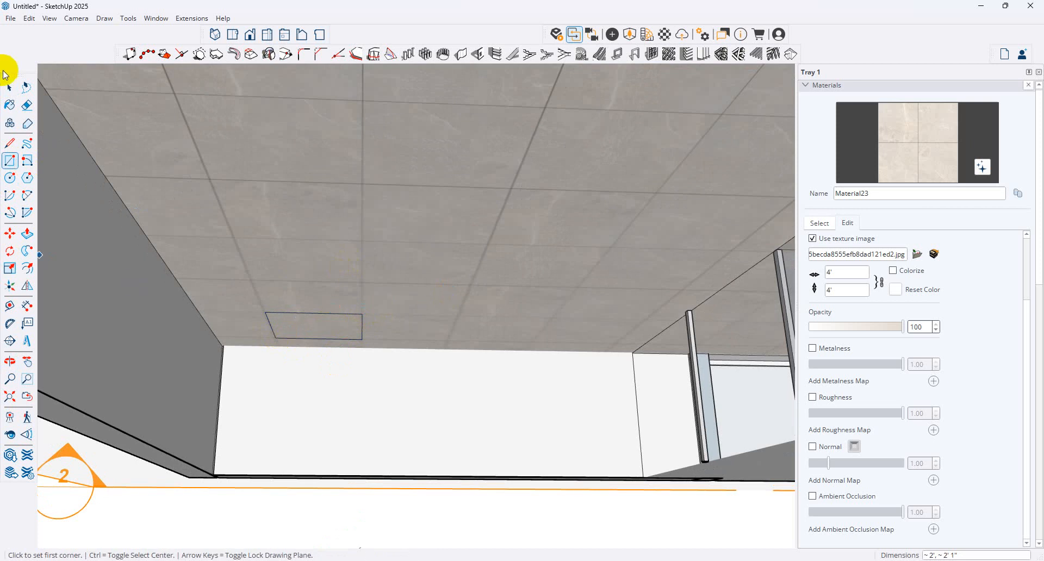
click(9, 87)
Paint the small ceiling rectangle with the solid color B06_Amber_Rust.
click(818, 223)
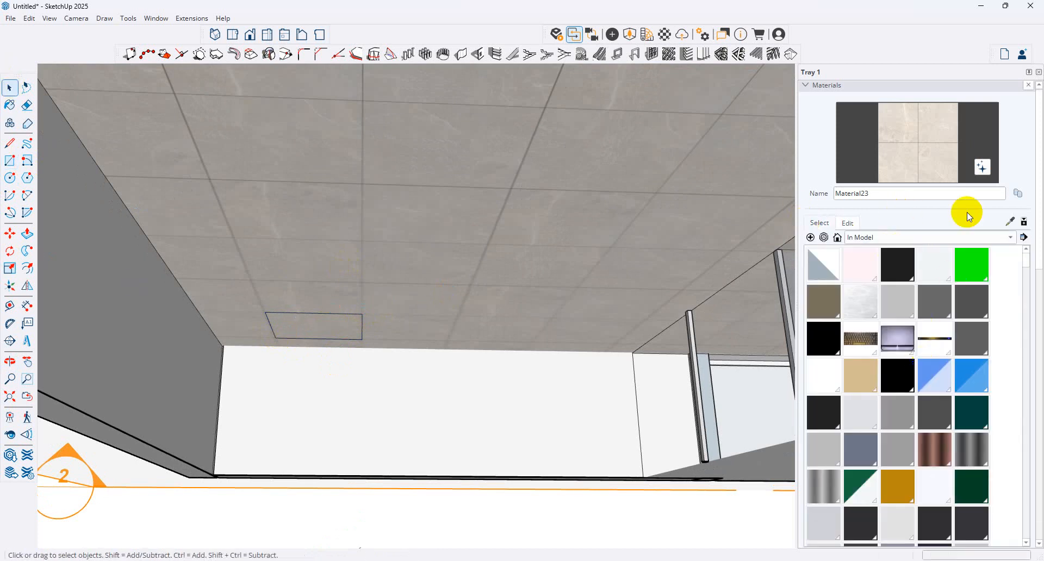
click(901, 238)
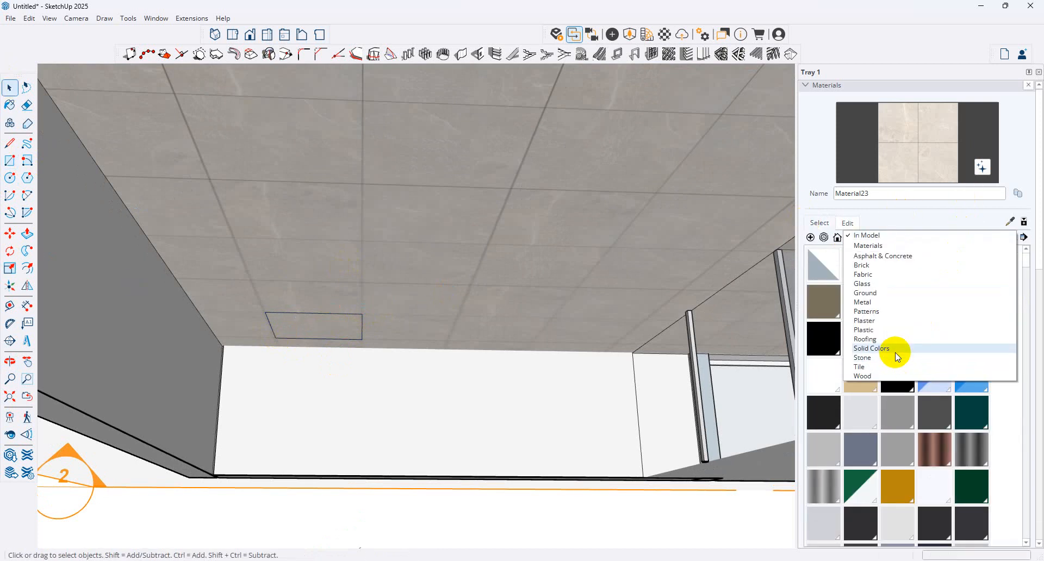
click(895, 351)
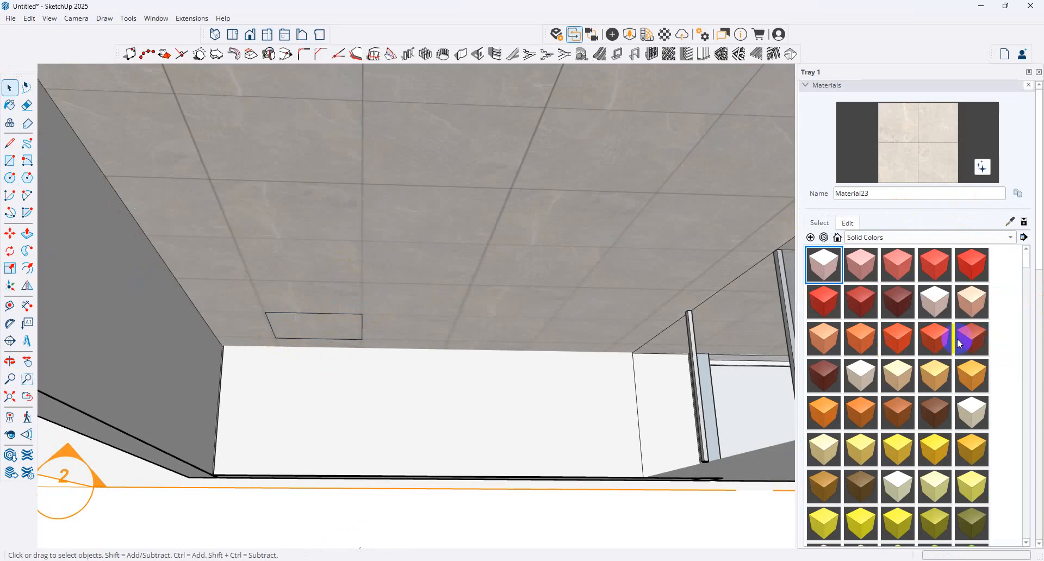
click(949, 340)
click(338, 316)
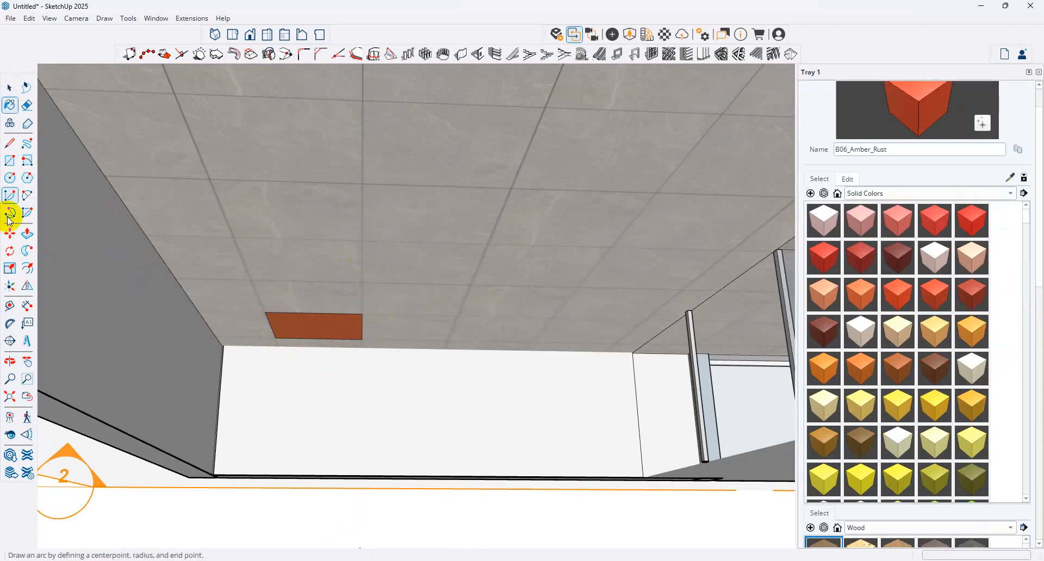
Try to copy the amber ceiling panel about 19' 10" along the green axis.
click(10, 233)
click(10, 85)
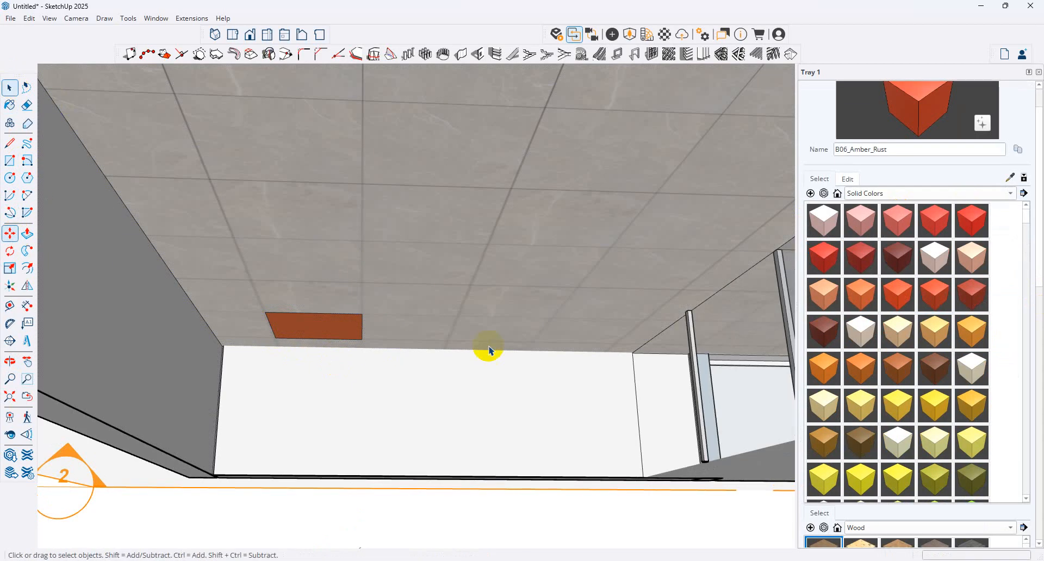
middle_drag(328, 293, 263, 289)
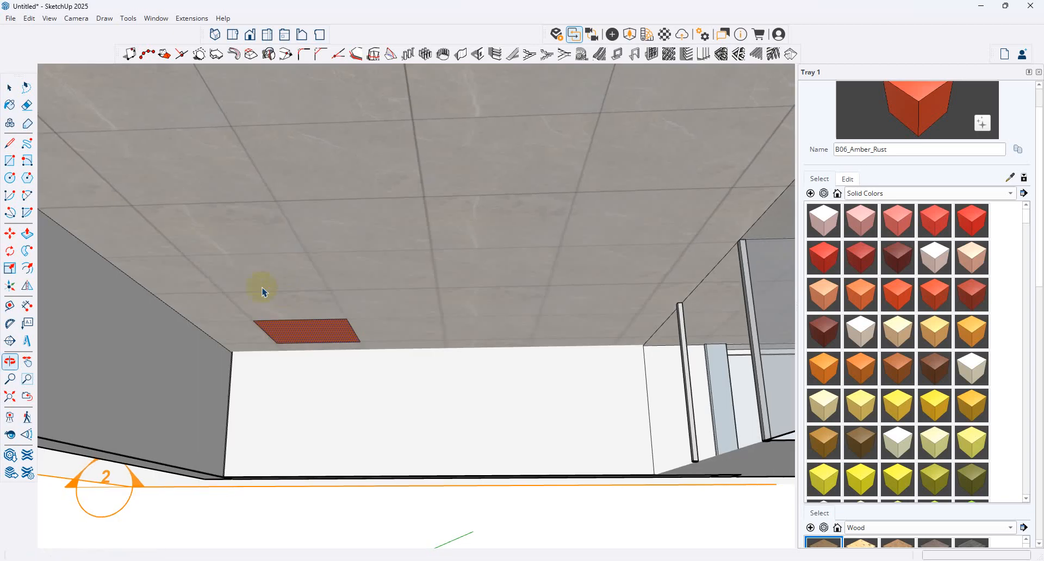
click(9, 233)
click(308, 317)
key(ctrl)
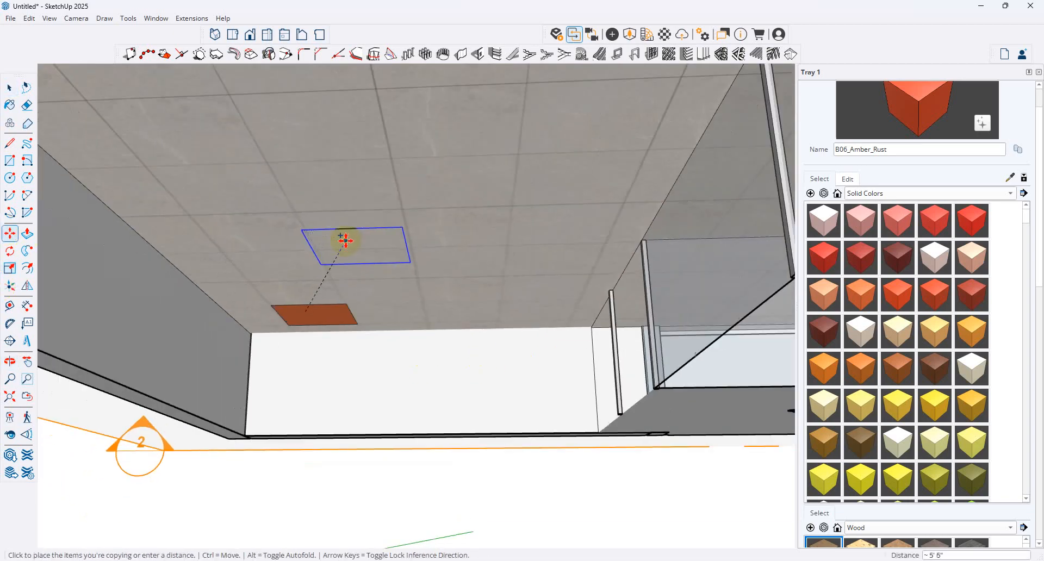
middle_drag(345, 240, 417, 465)
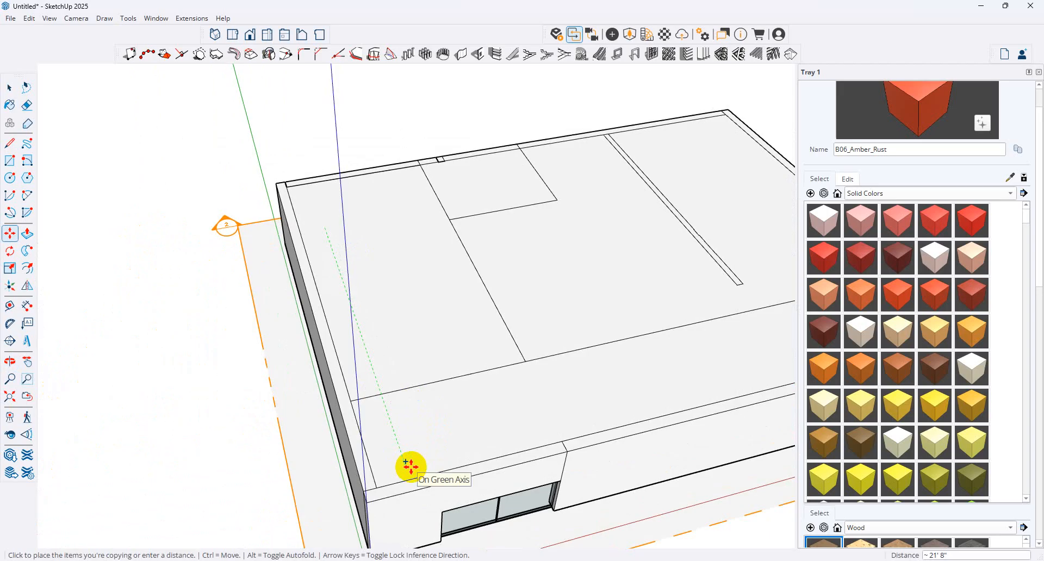
click(394, 442)
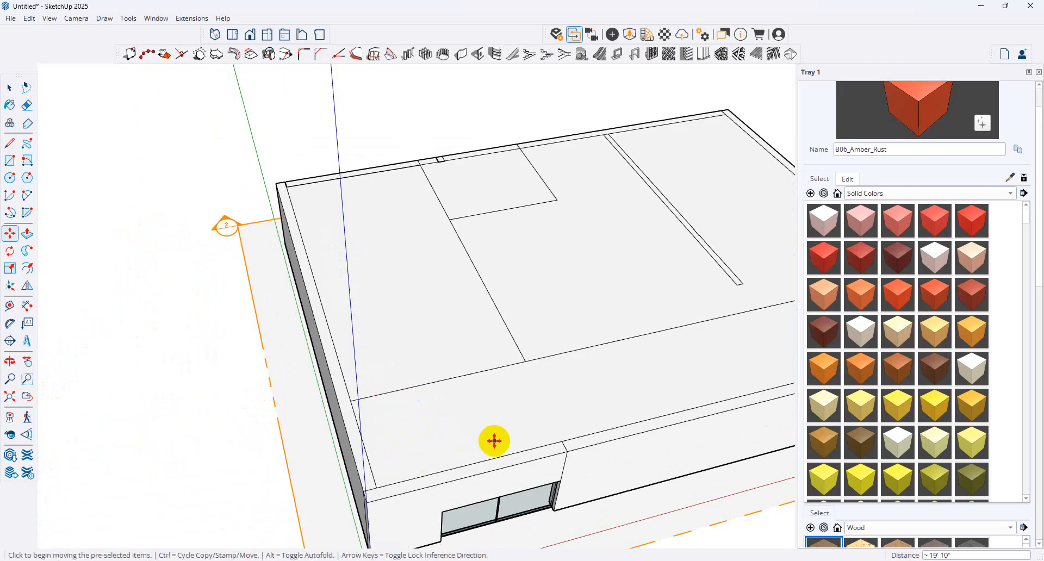
middle_drag(495, 440, 335, 46)
Try to copy the amber panel about 22' 1" along the green axis to the opposite end of the ceiling.
click(10, 87)
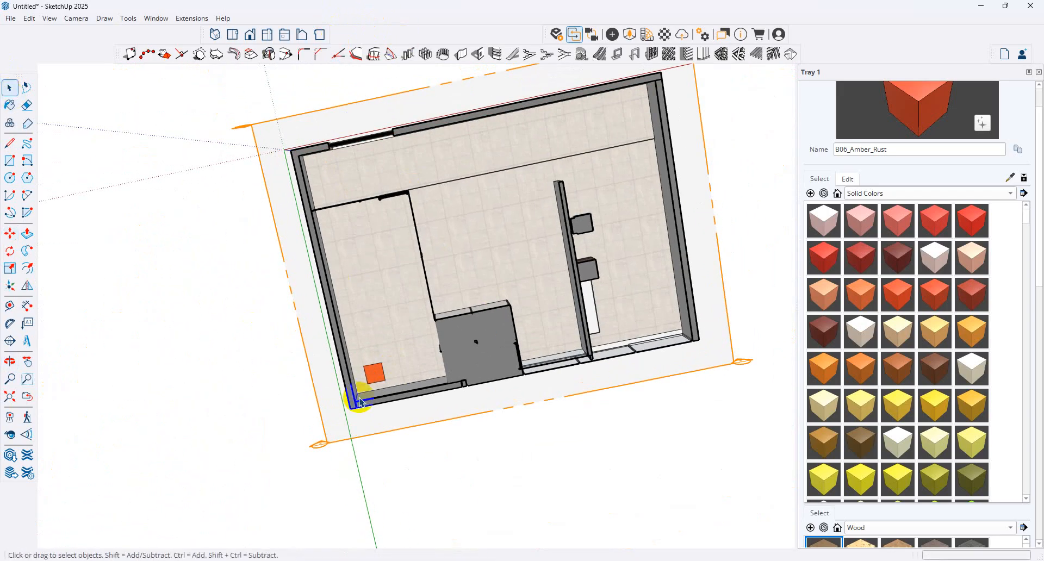
scroll(354, 397, up, 2)
click(10, 234)
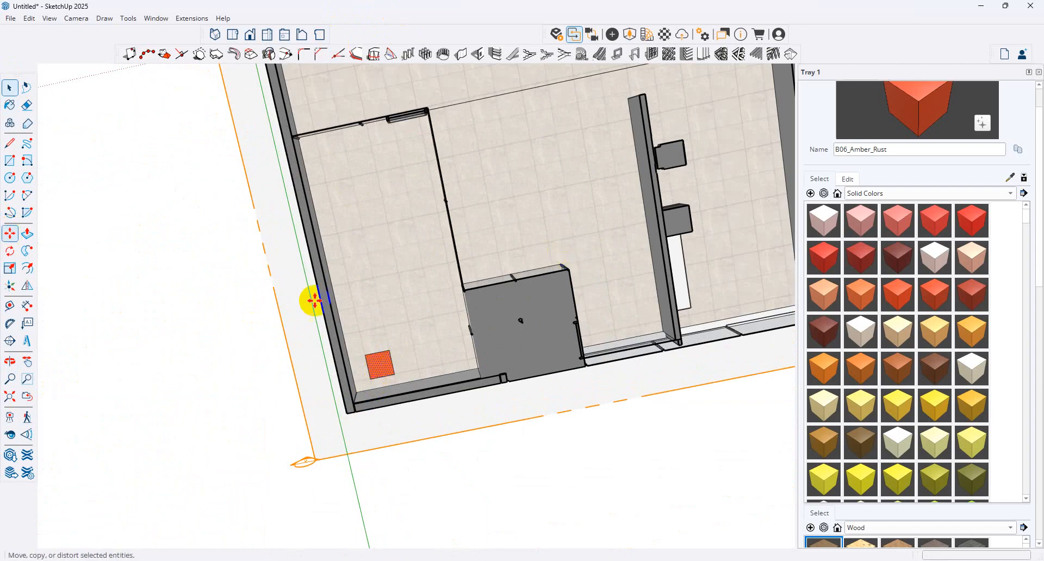
click(395, 374)
scroll(385, 163, down, 3)
key(ctrl)
scroll(383, 179, up, 5)
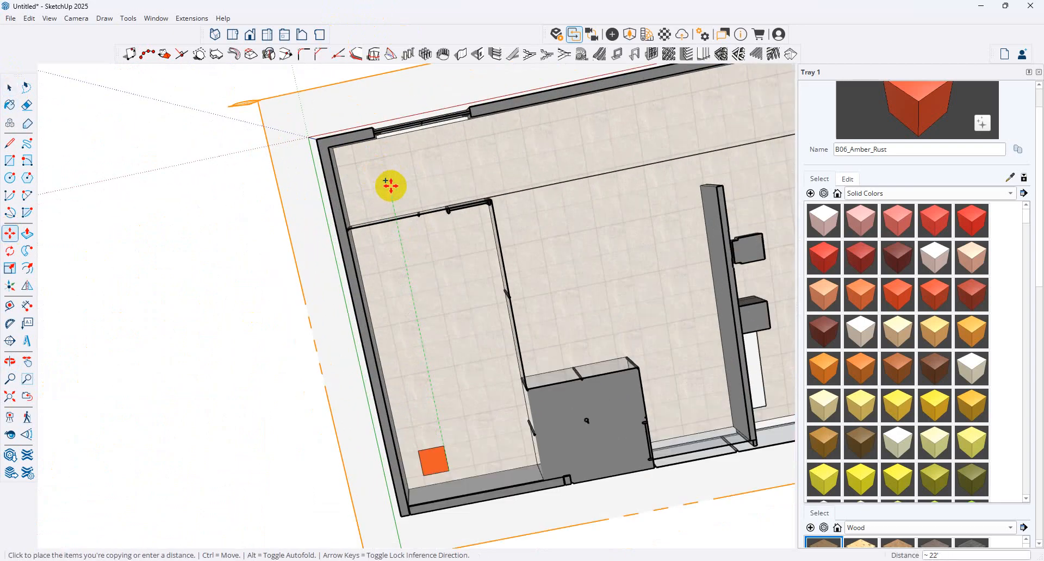
key(ctrl)
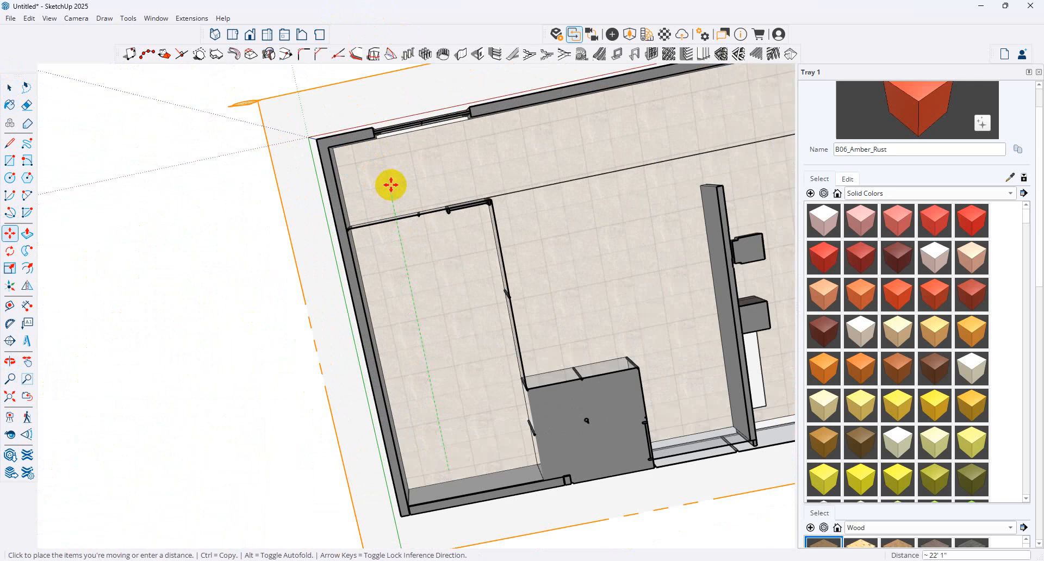
key(ctrl)
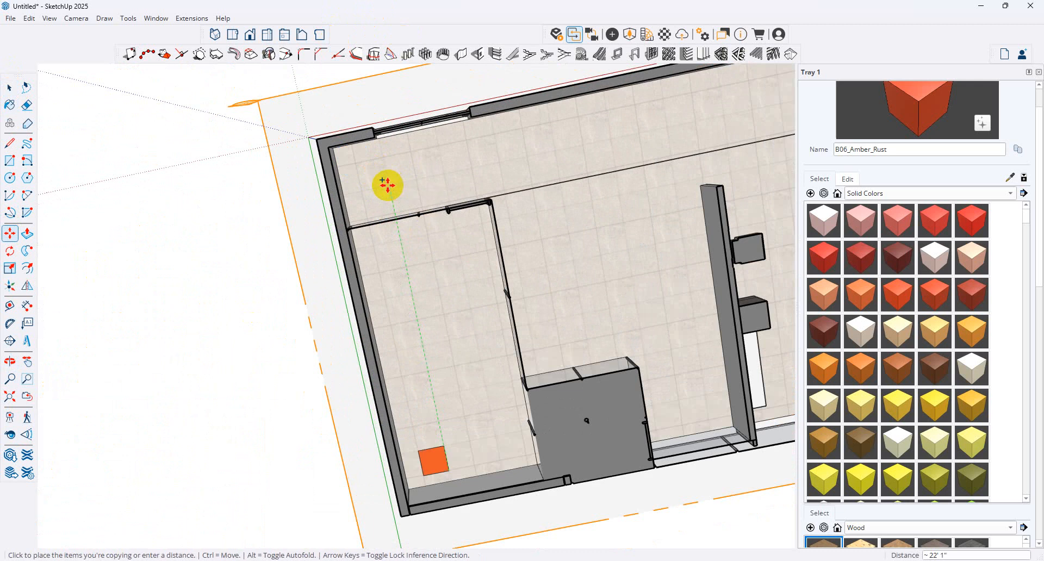
key(Escape)
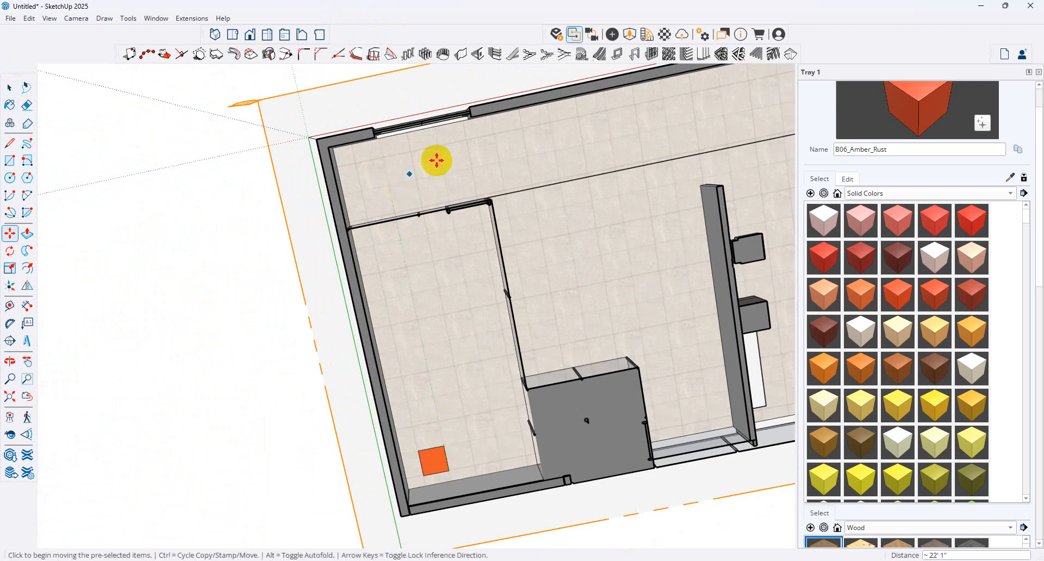
Retry copying the amber panel along the green axis, picking it up from its corner and from its middle.
click(11, 86)
click(10, 233)
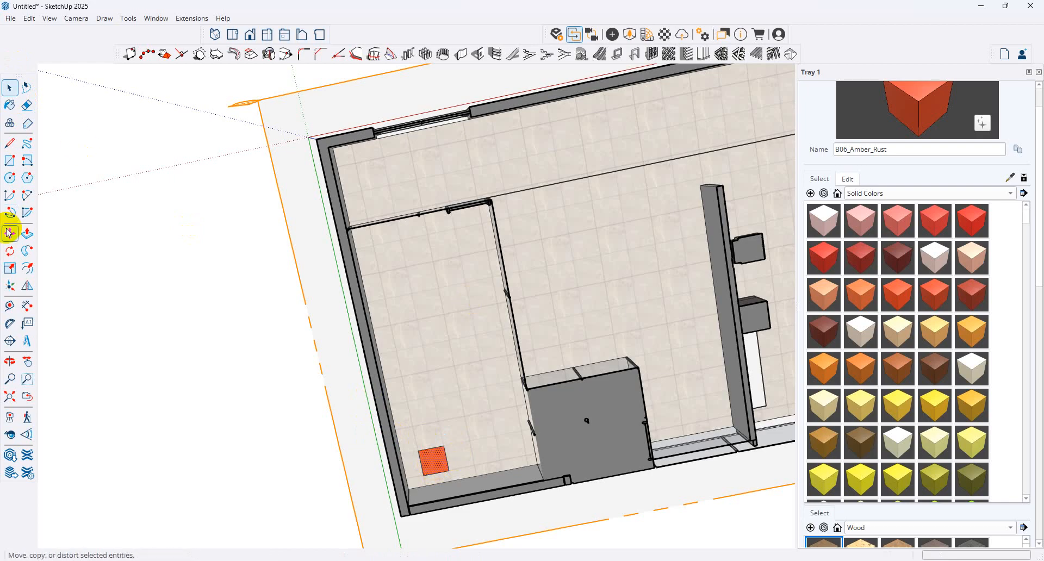
key(ctrl)
click(417, 451)
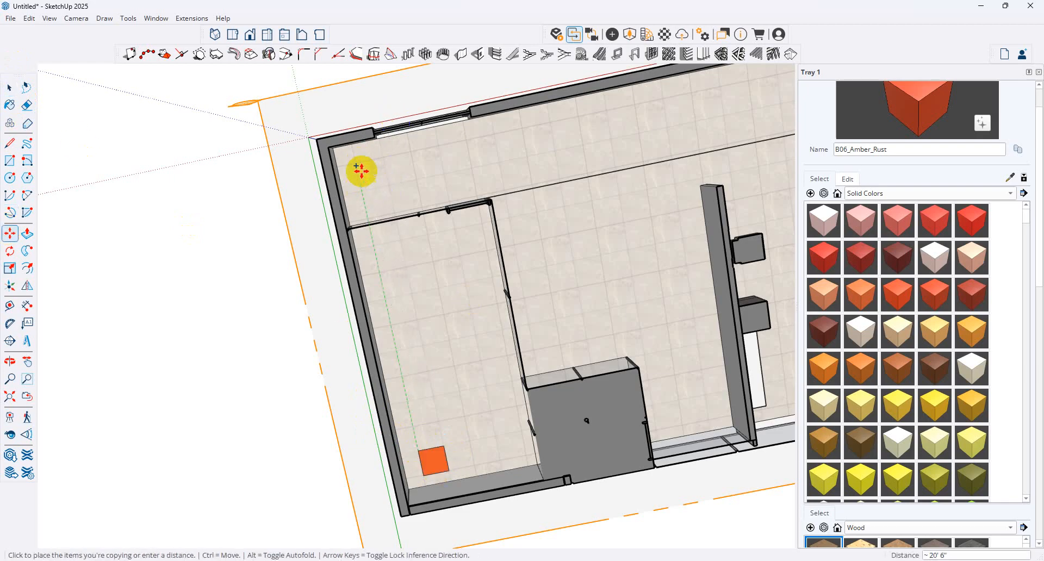
key(Escape)
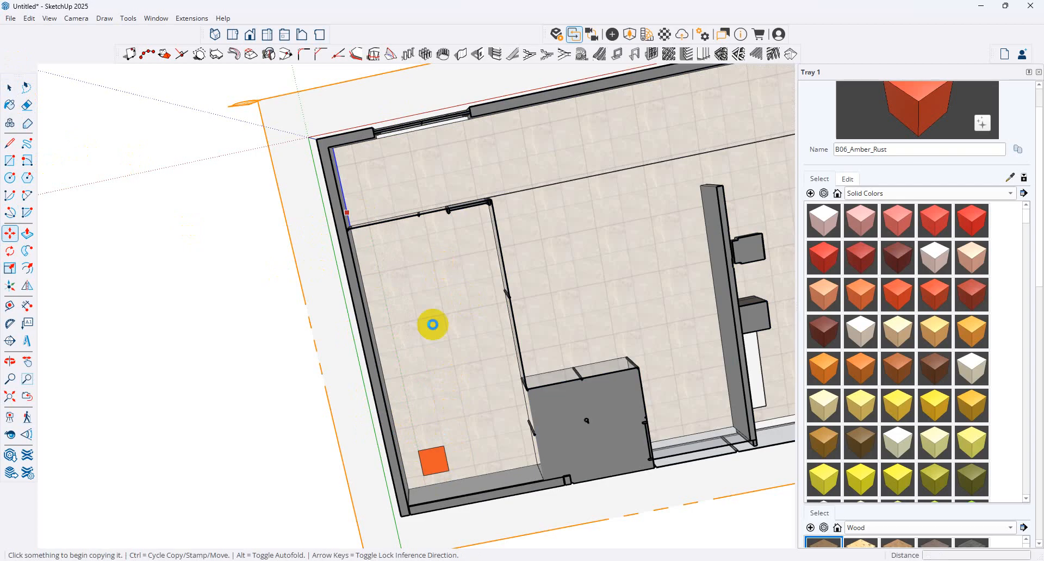
click(438, 464)
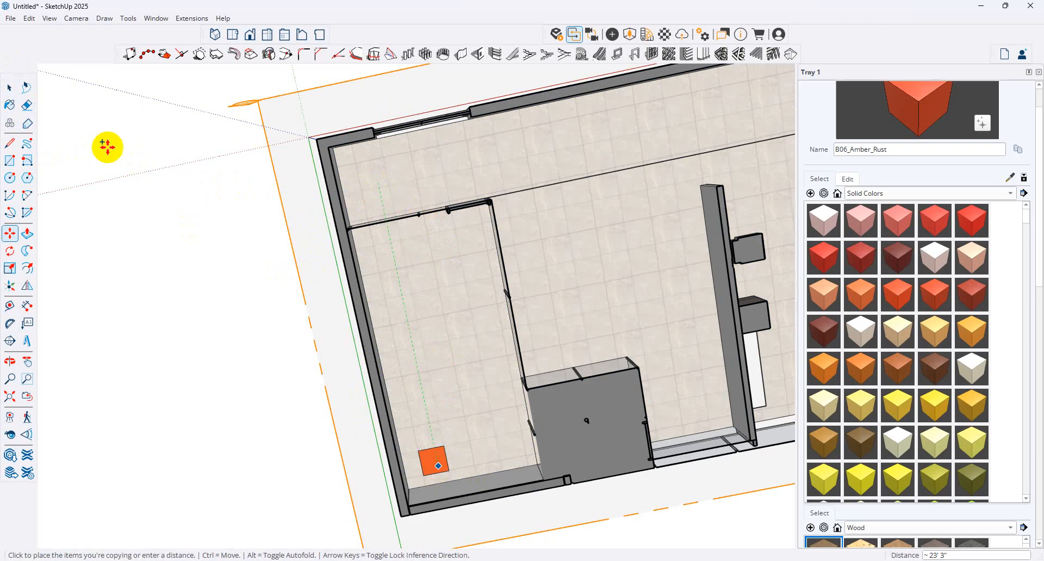
Push/pull the large middle ceiling face by about 1".
click(27, 233)
click(525, 185)
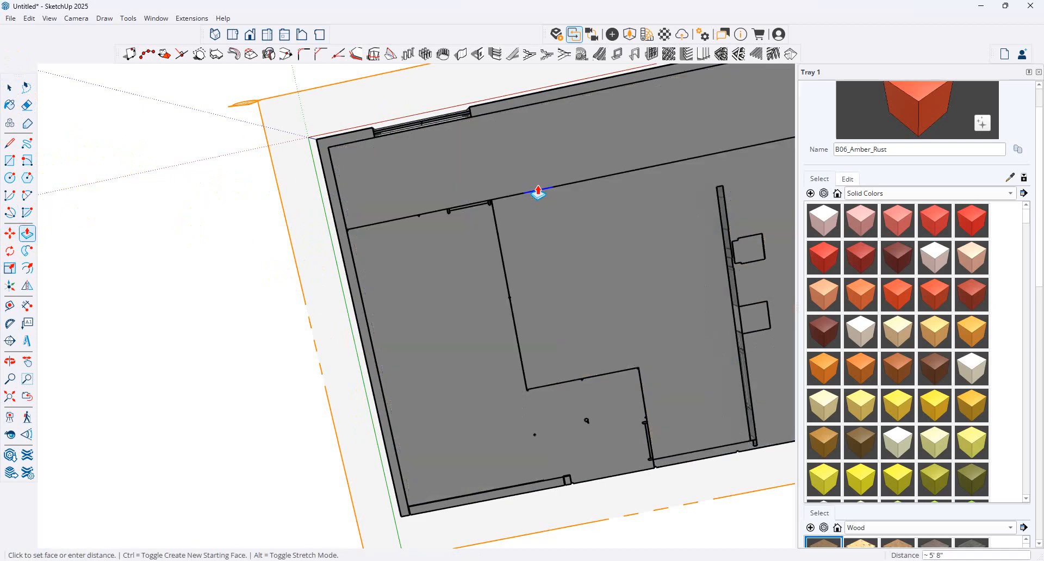
scroll(533, 193, up, 4)
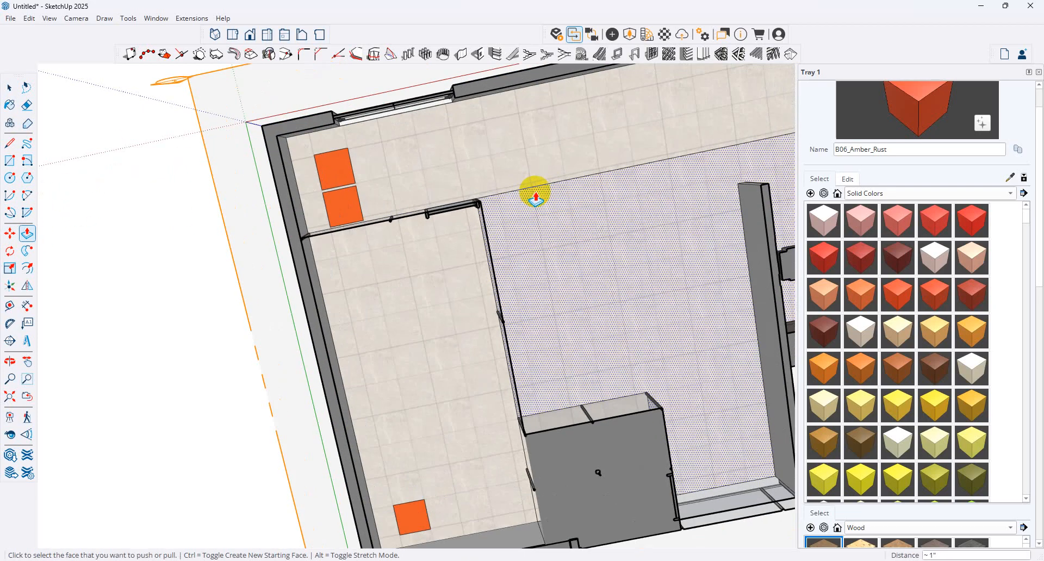
click(533, 193)
Delete the two extra amber panel faces at the opposite end of the ceiling.
click(10, 87)
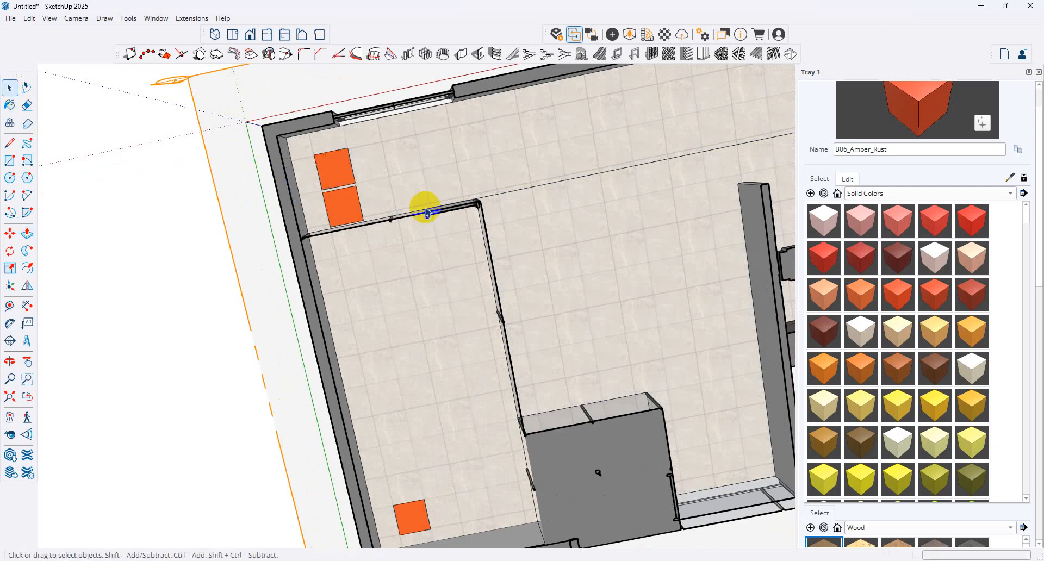
click(326, 200)
key(Delete)
key(Delete)
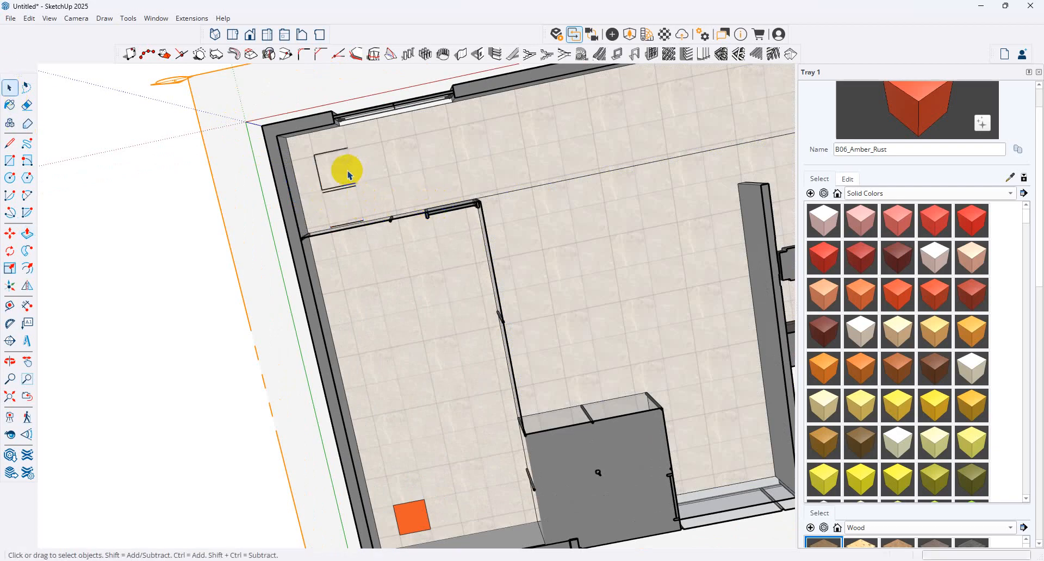
click(329, 157)
Try copying the remaining amber panel 22' 1" along the green axis with the span divided by 2, and undo it.
click(399, 518)
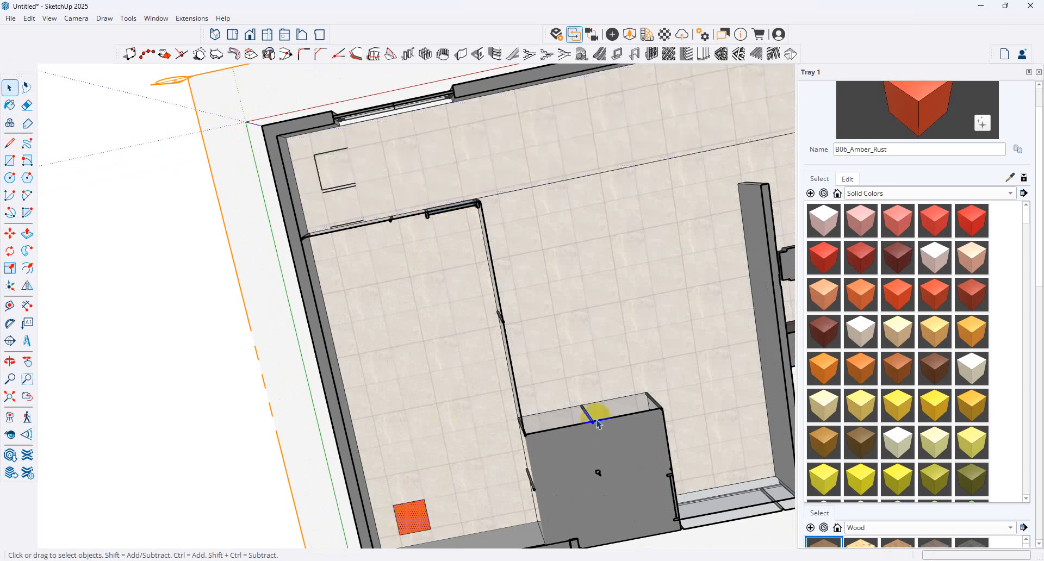
click(10, 233)
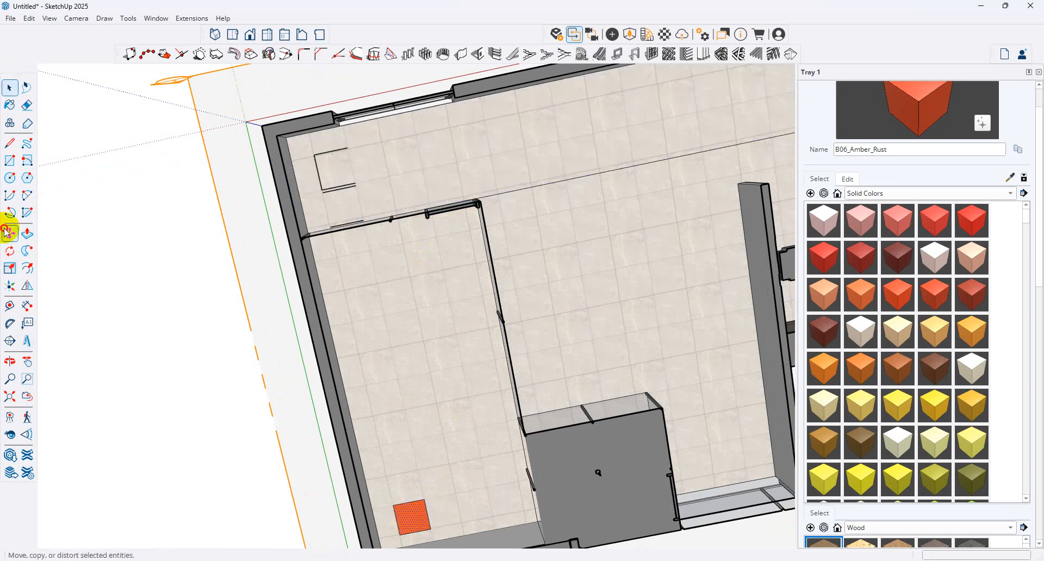
click(395, 507)
key(ctrl)
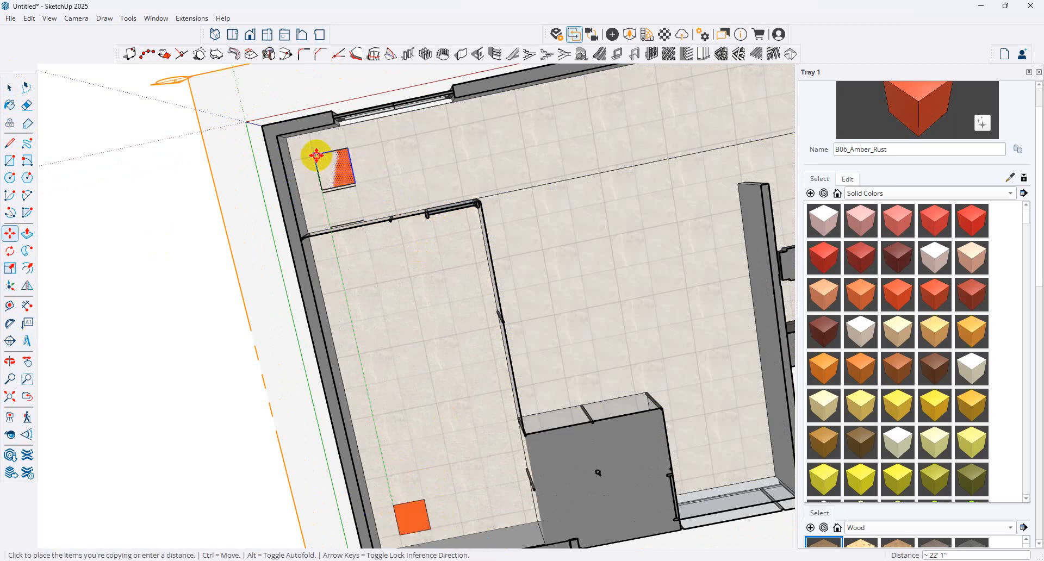
click(316, 155)
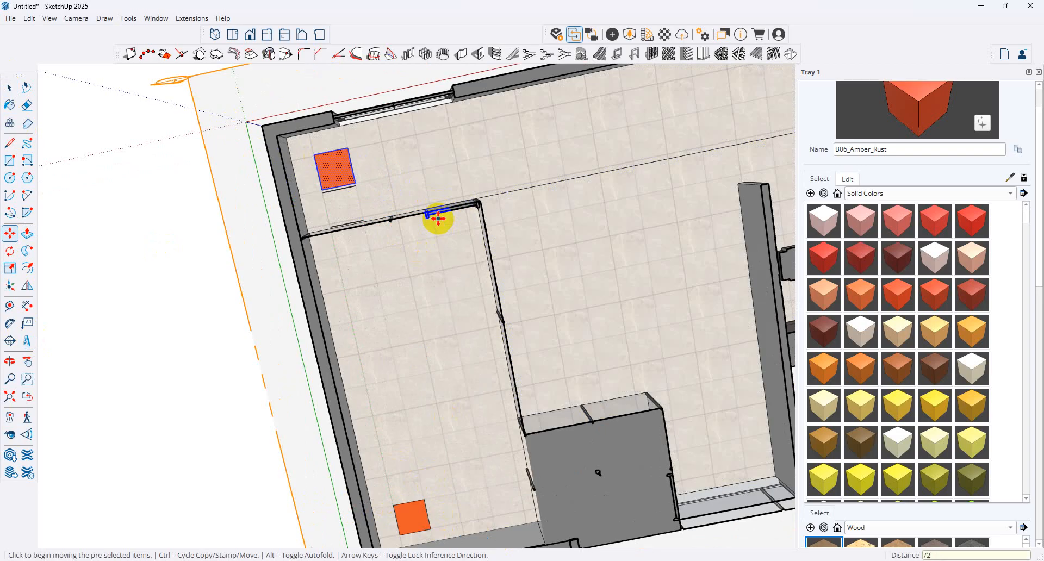
text(/2x)
key(Return)
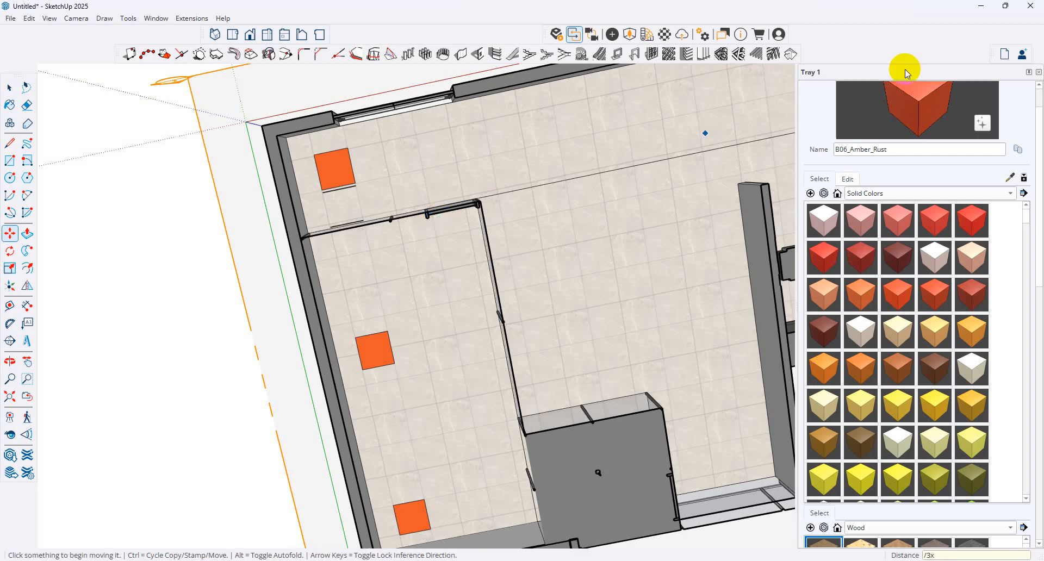
key(ctrl+z)
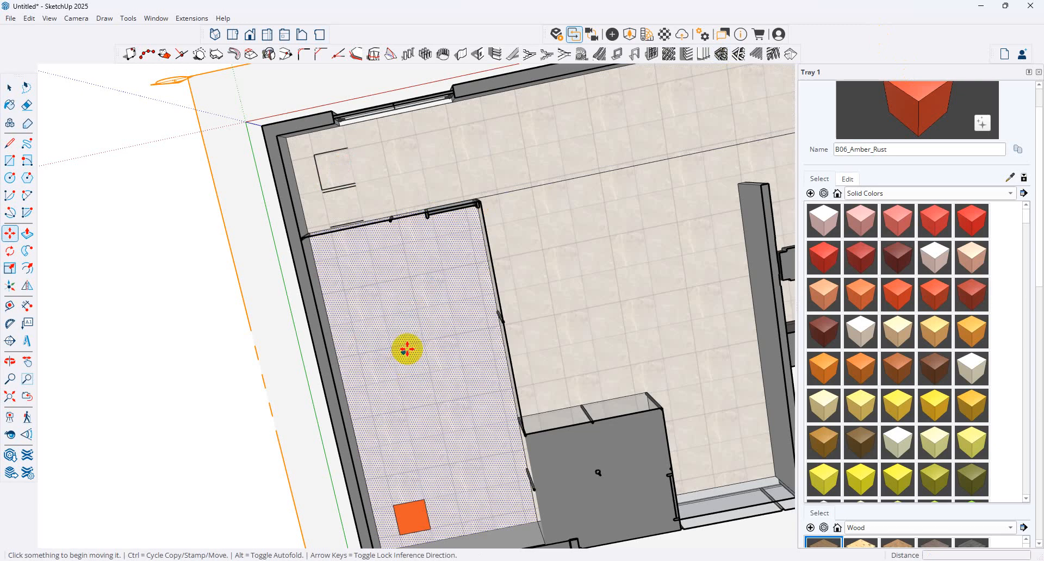
Copy the amber panel about 22' 1" along the green axis and divide the span by 3 into evenly spaced copies.
click(10, 88)
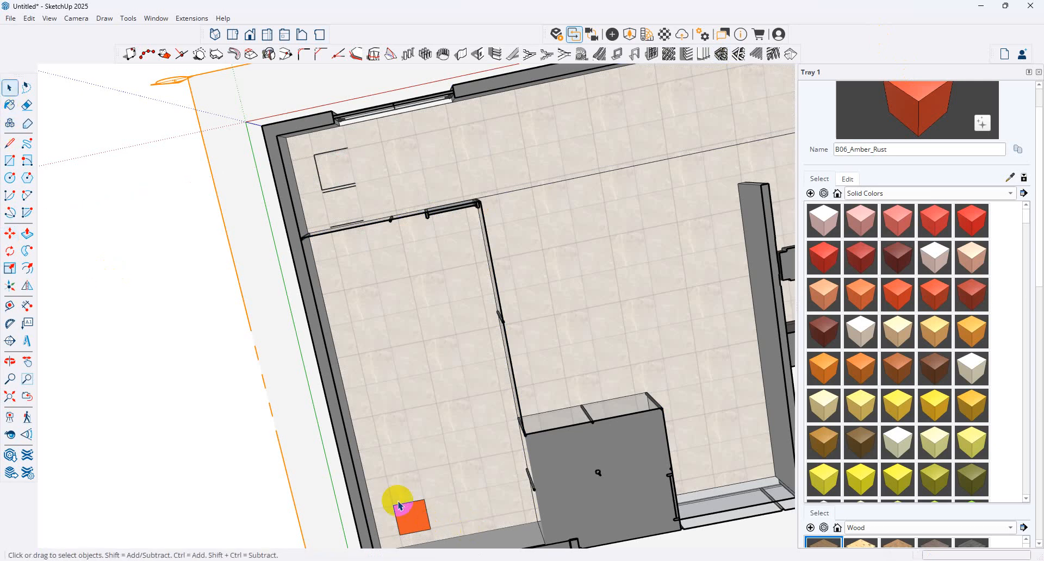
key(m)
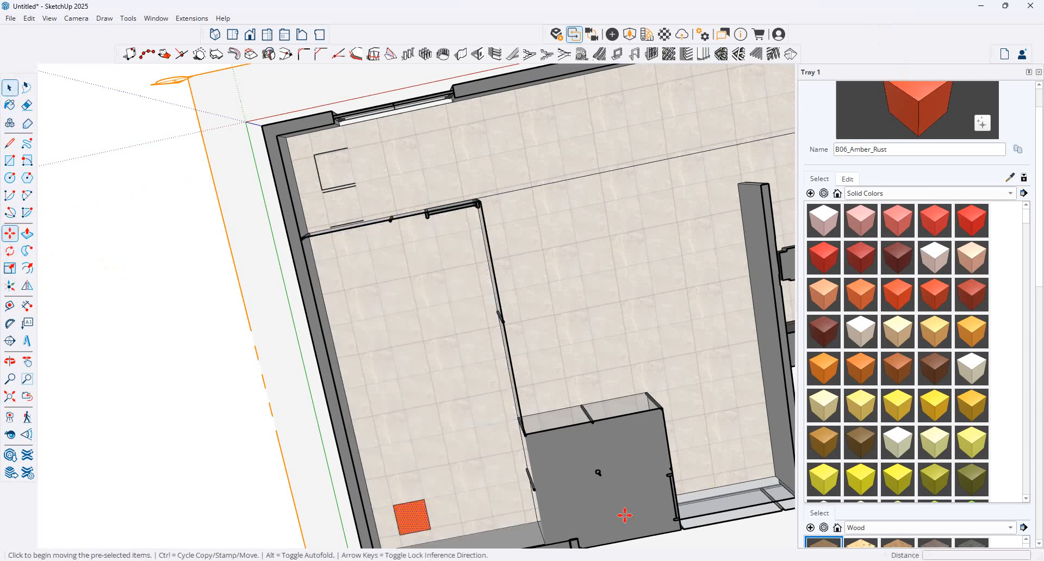
ctrl+click(398, 507)
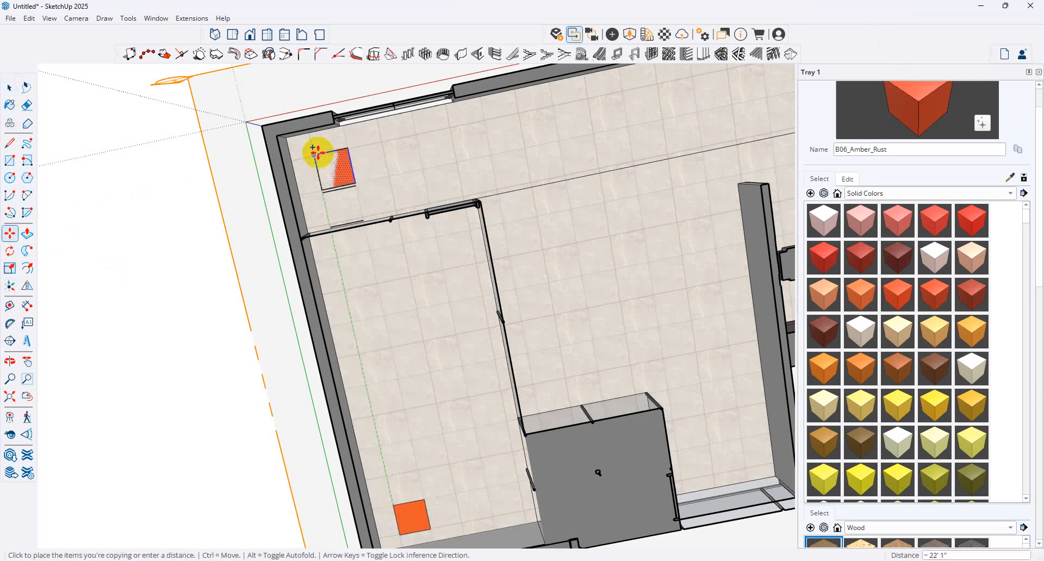
click(315, 154)
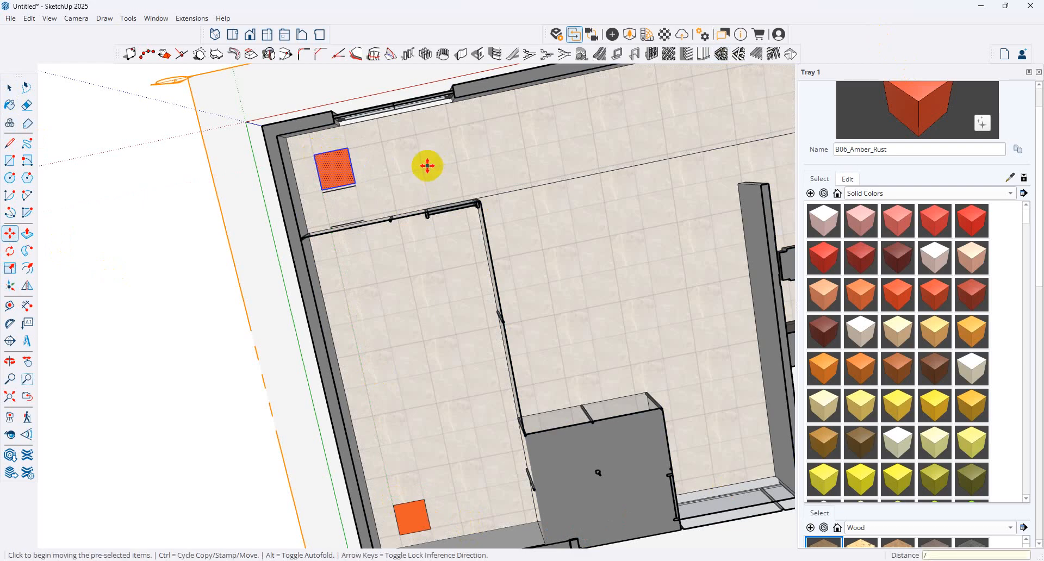
key(Return)
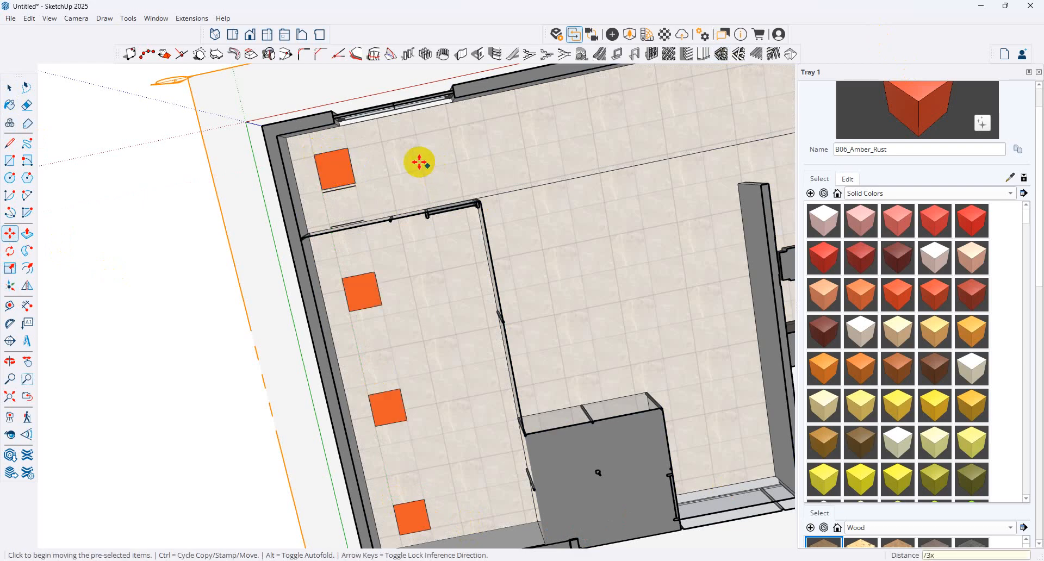
key(shift+z)
key(space)
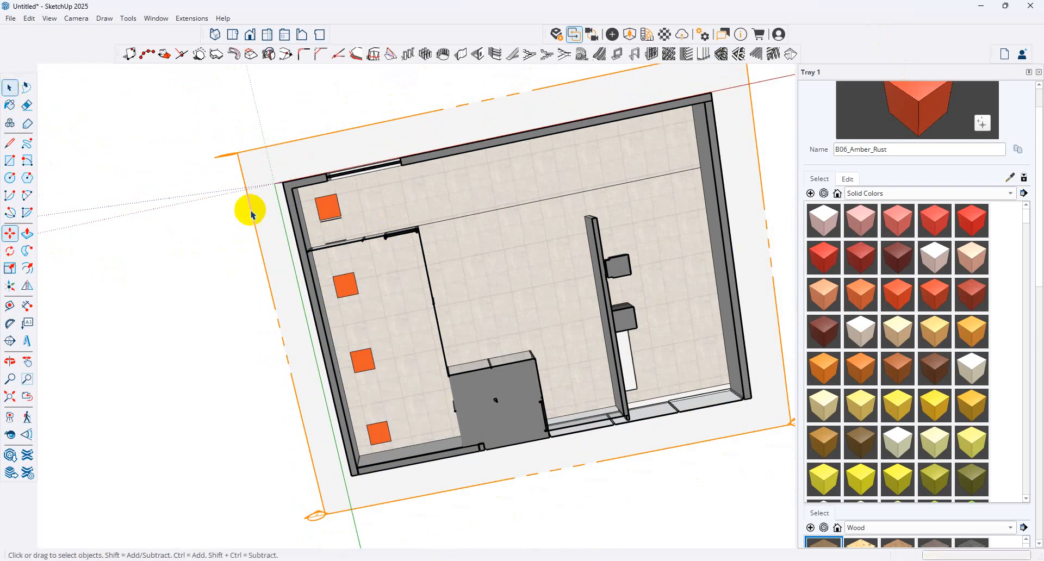
Copy the row of four amber panels about 31' 4" along the red axis and divide the span by 5.
middle_drag(646, 369, 473, 429)
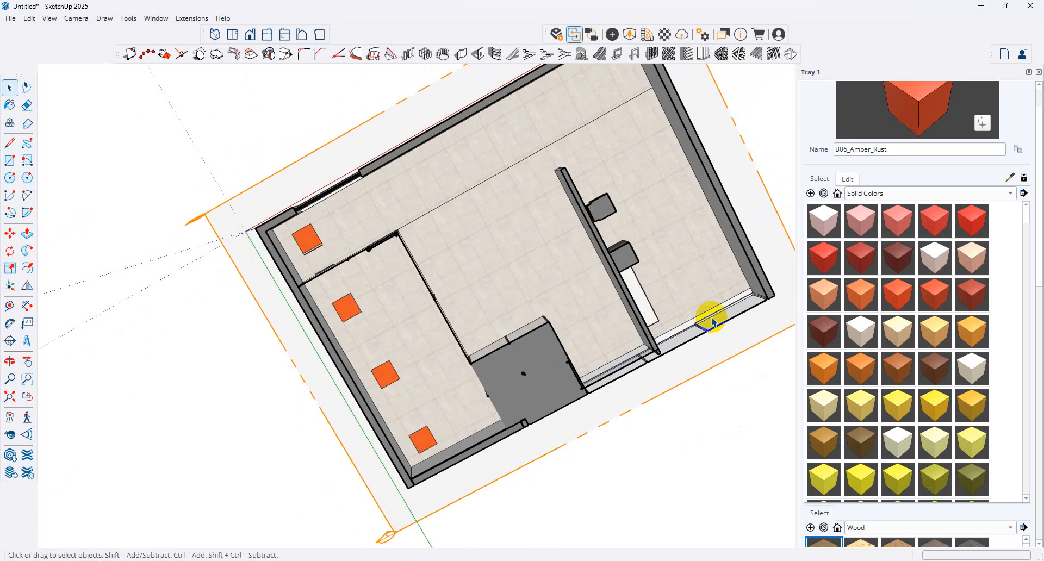
scroll(707, 318, up, 8)
click(606, 305)
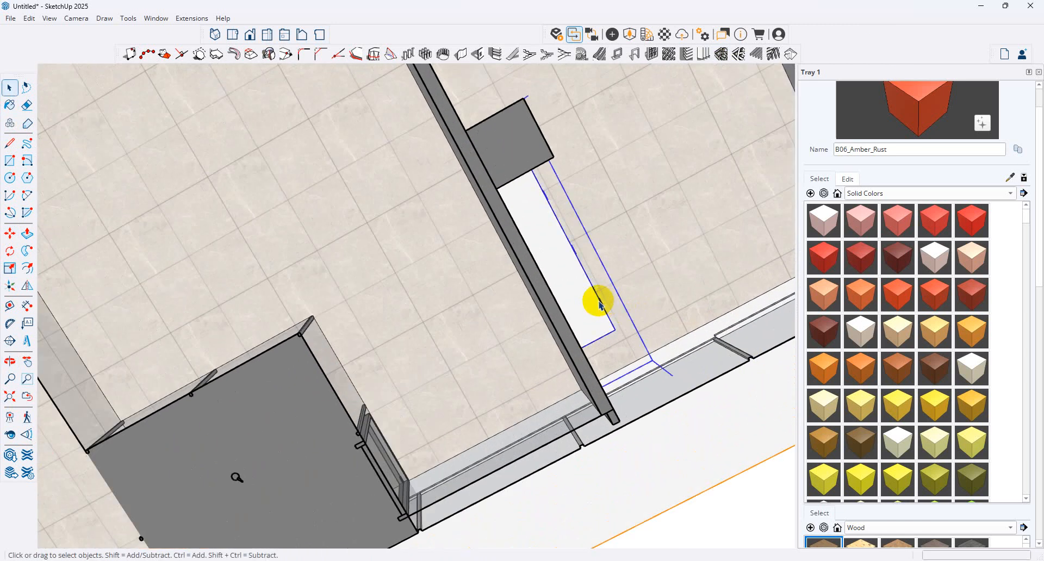
middle_drag(600, 304, 233, 126)
scroll(618, 244, down, 6)
scroll(243, 193, up, 3)
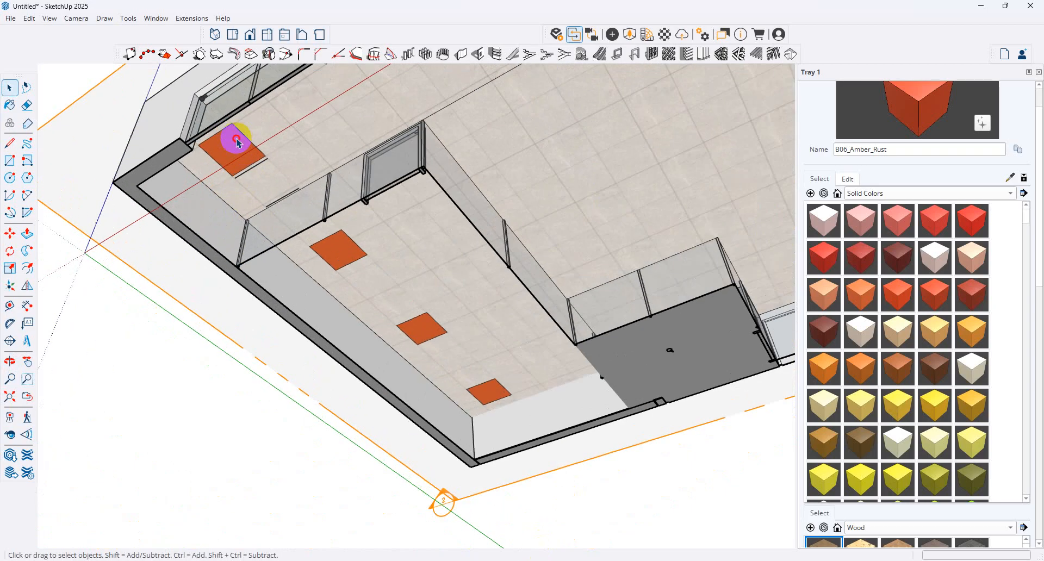
ctrl+click(428, 341)
ctrl+click(486, 392)
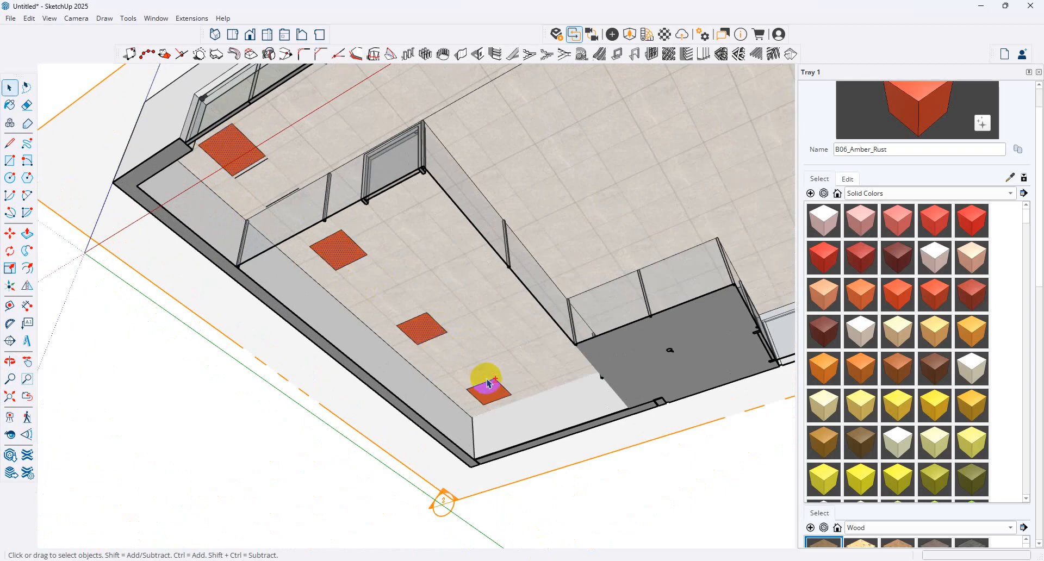
click(10, 234)
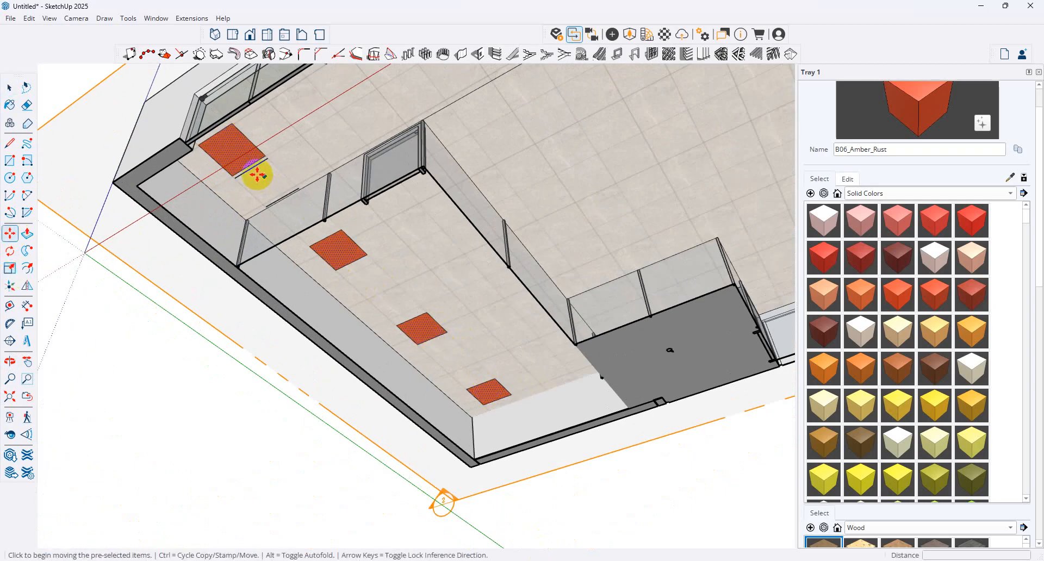
click(256, 173)
key(ctrl)
scroll(438, 112, down, 2)
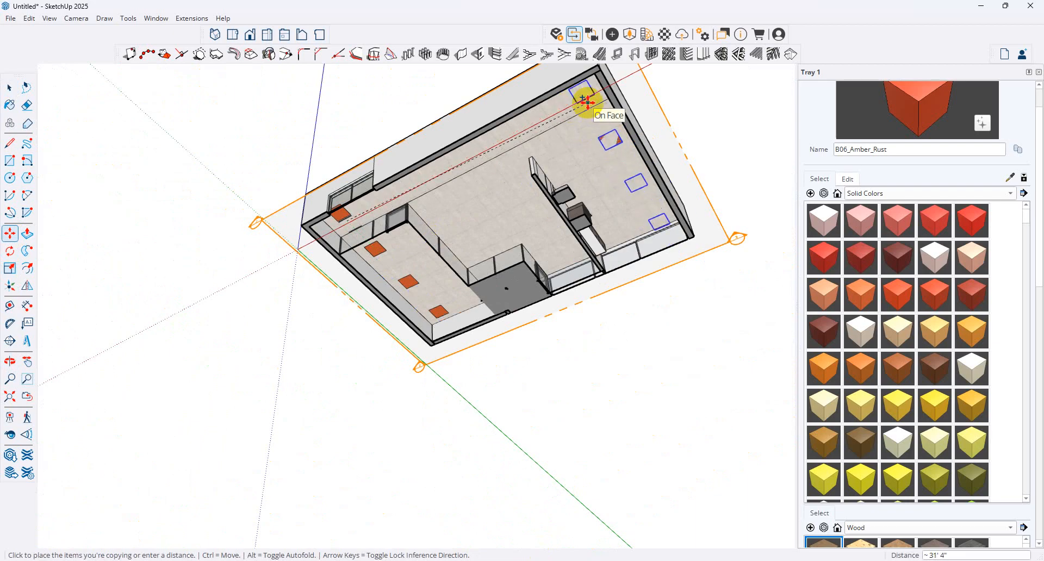
click(587, 103)
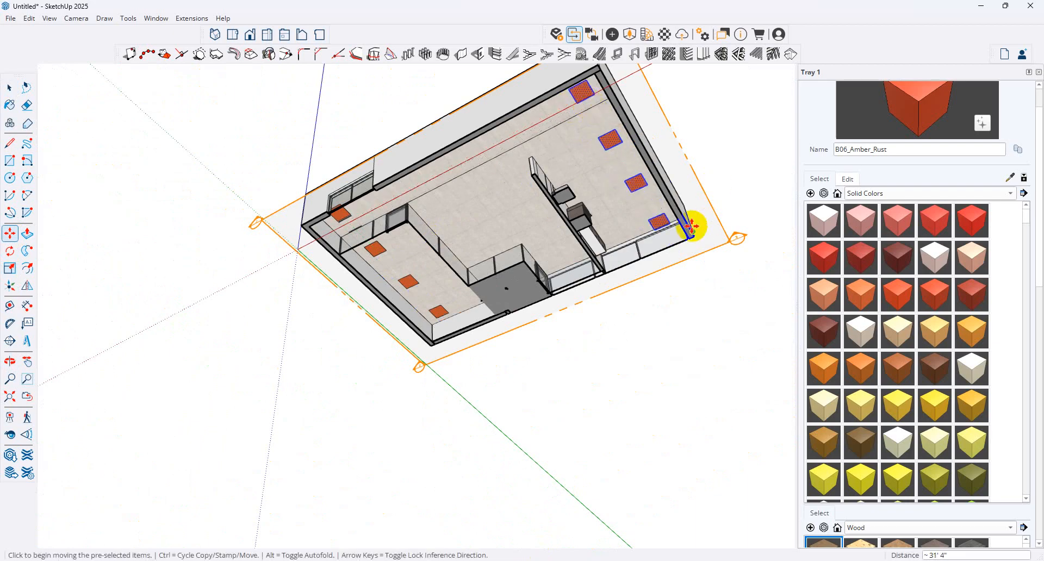
scroll(686, 227, up, 5)
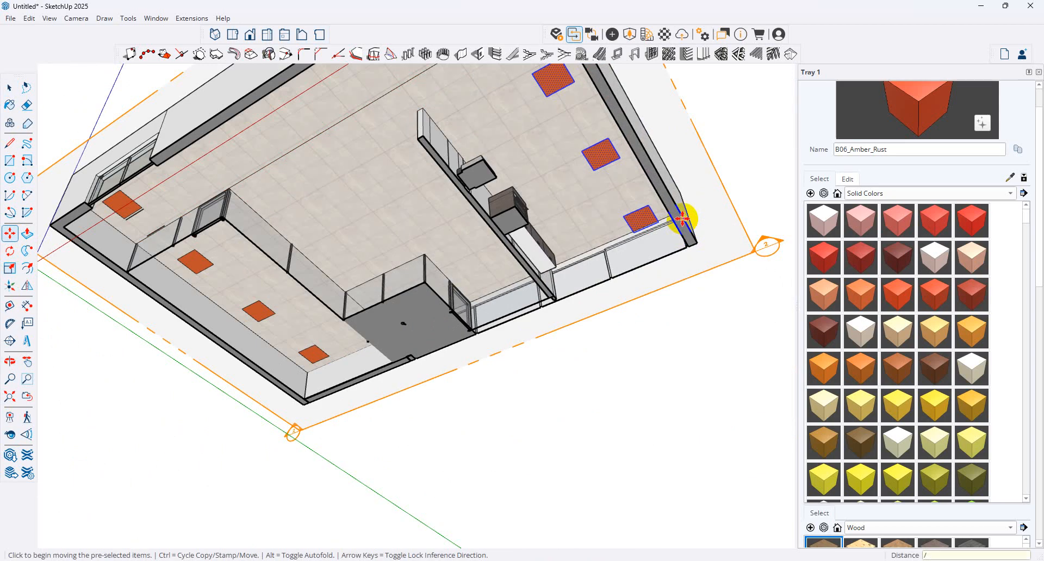
key(Return)
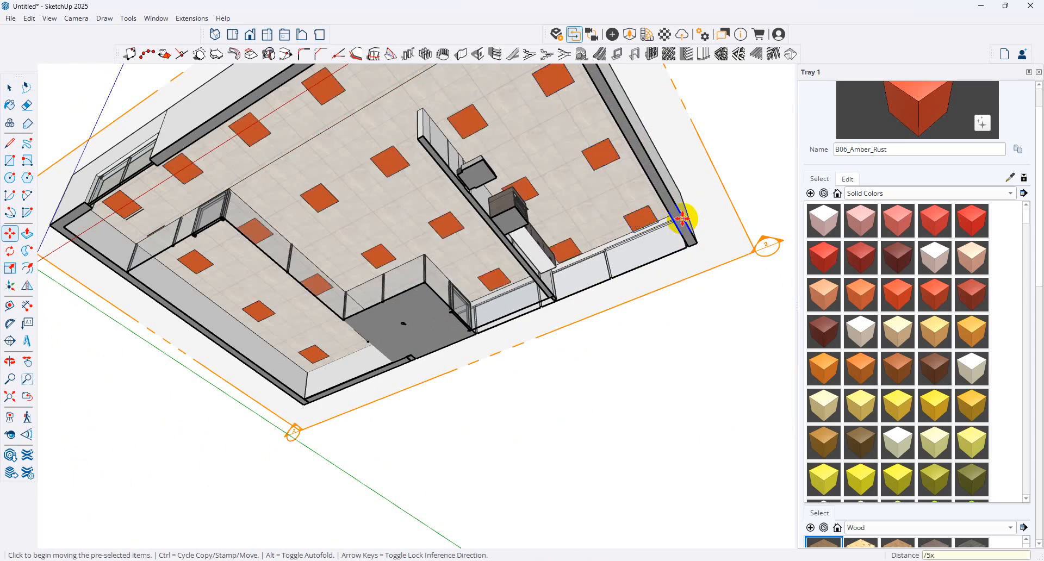
Import the Conditioner+cassette+air (1) model from the Downloads folder and place it in front of the building.
middle_drag(688, 204, 664, 407)
click(10, 19)
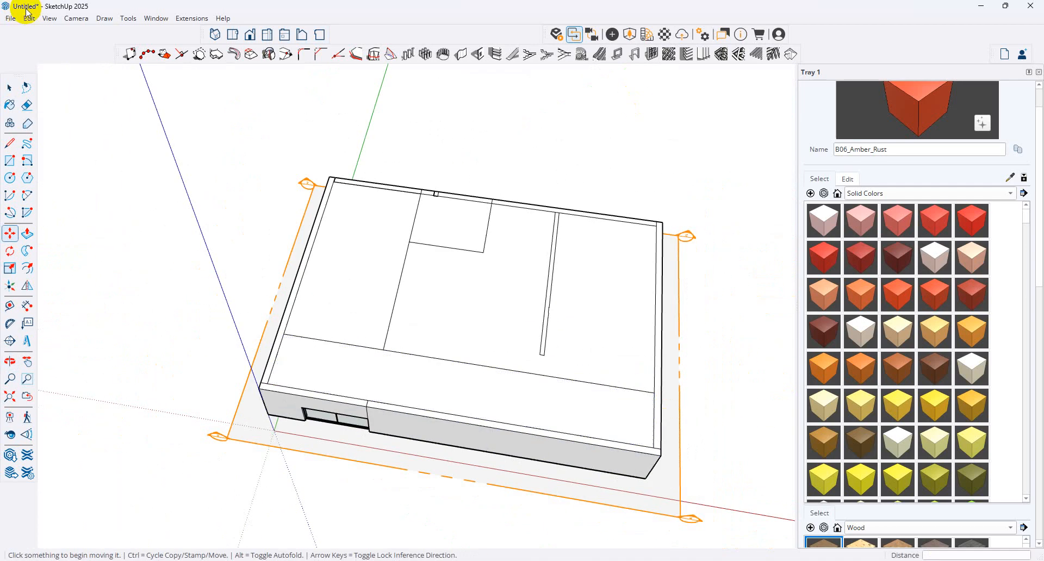
click(50, 171)
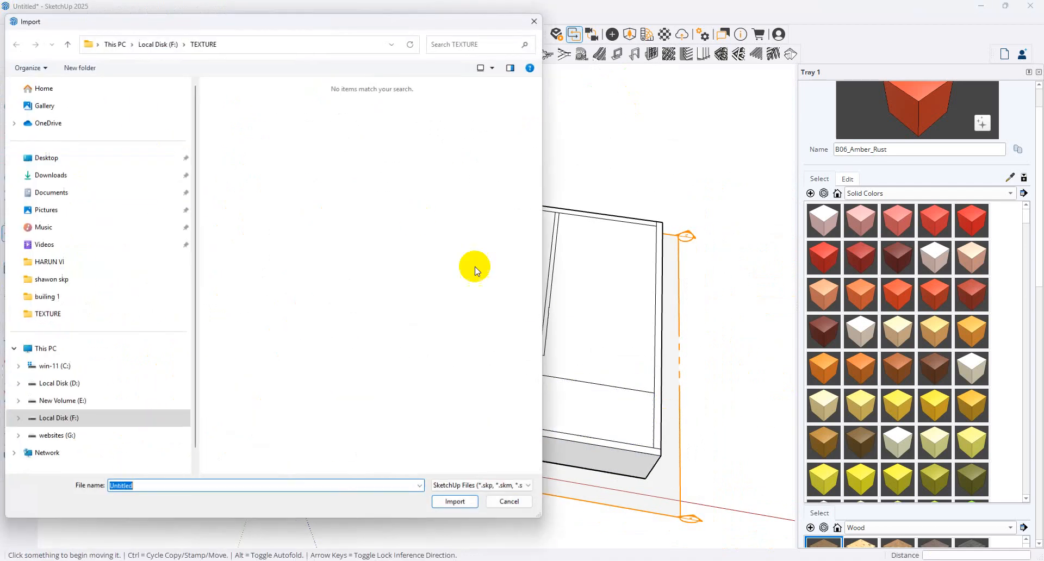
click(21, 175)
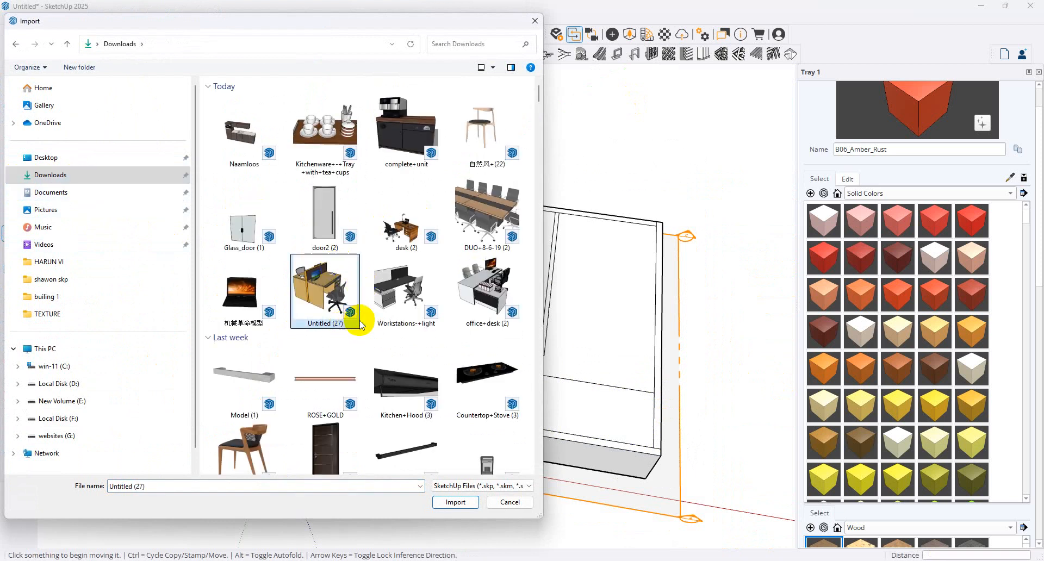
scroll(450, 296, down, 10)
click(478, 283)
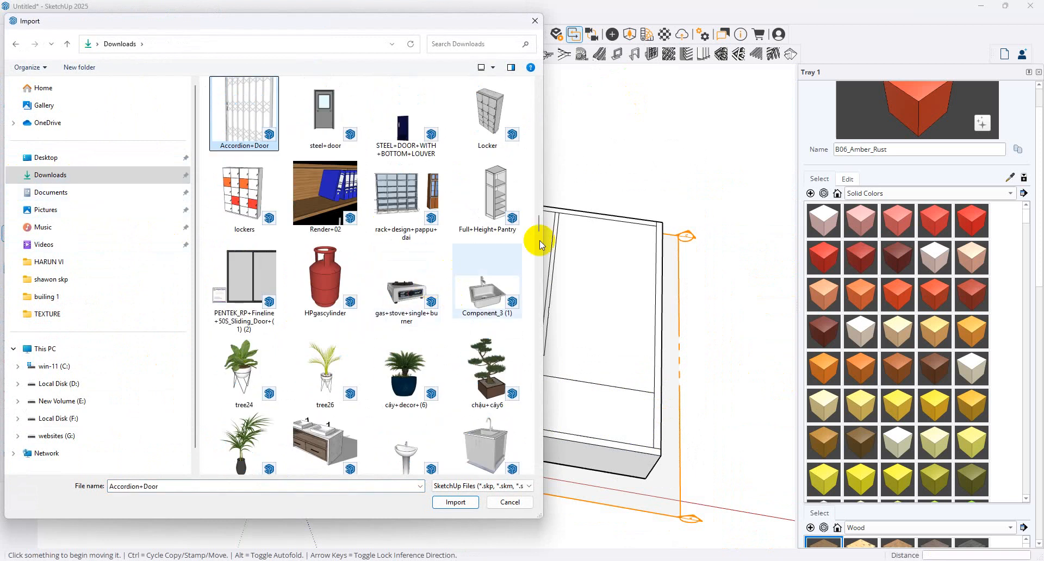
key(c)
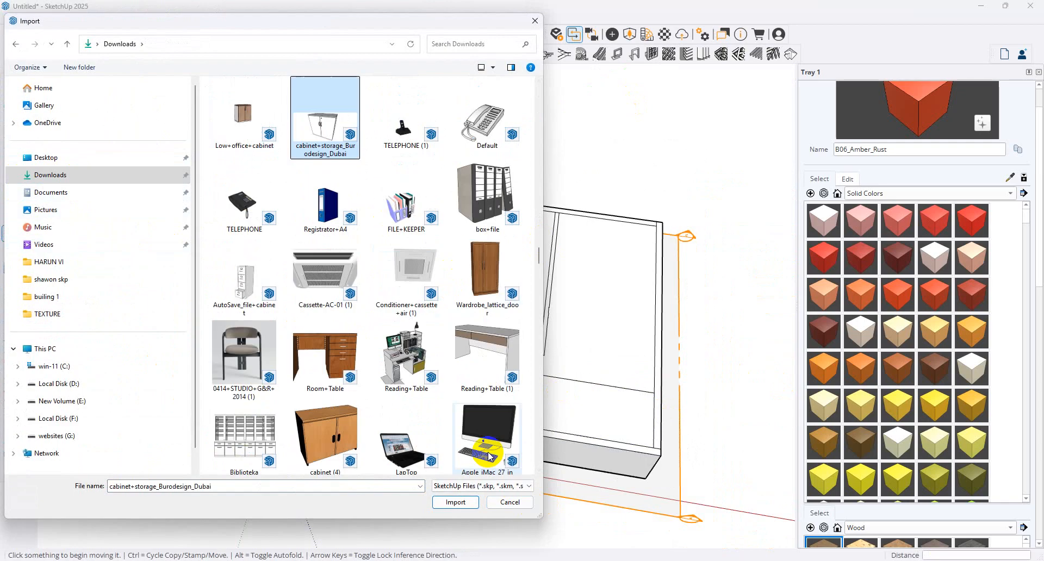
double_click(407, 269)
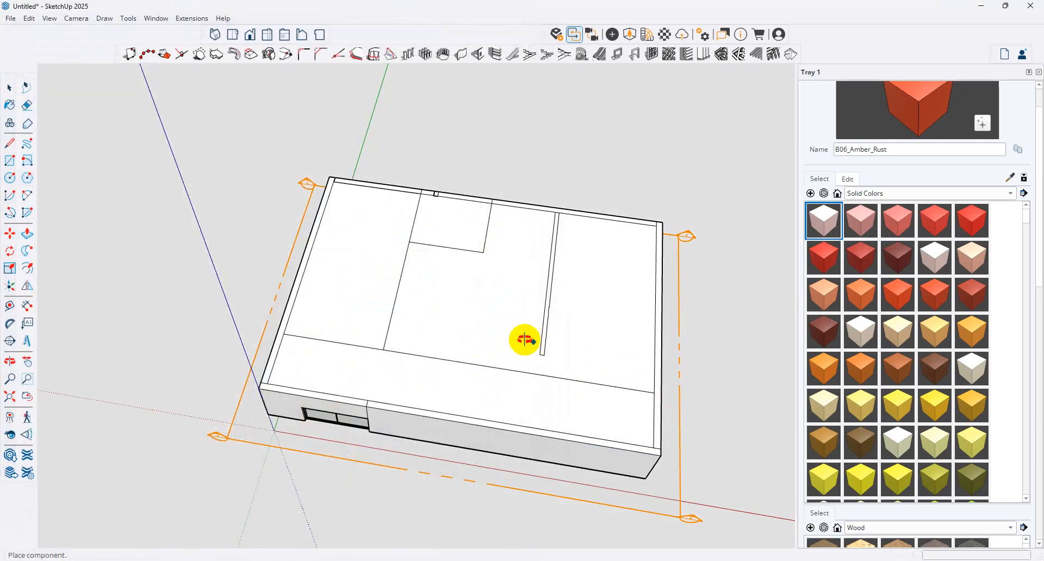
middle_drag(525, 340, 553, 364)
scroll(553, 363, down, 2)
click(568, 361)
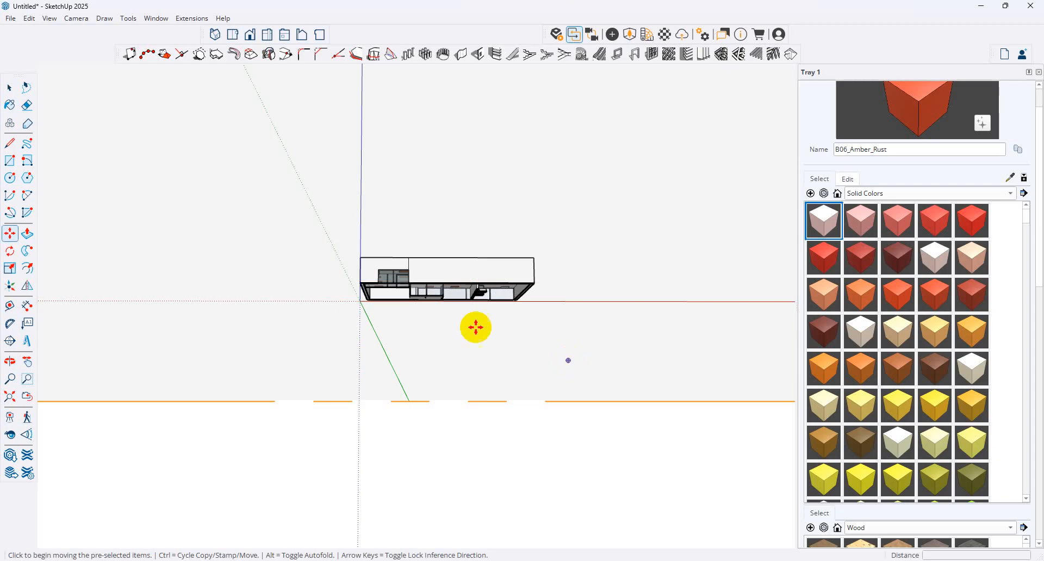
Select the imported cassette air conditioner and scale it uniformly from a corner by about -0.16.
click(6, 404)
middle_drag(405, 350, 433, 422)
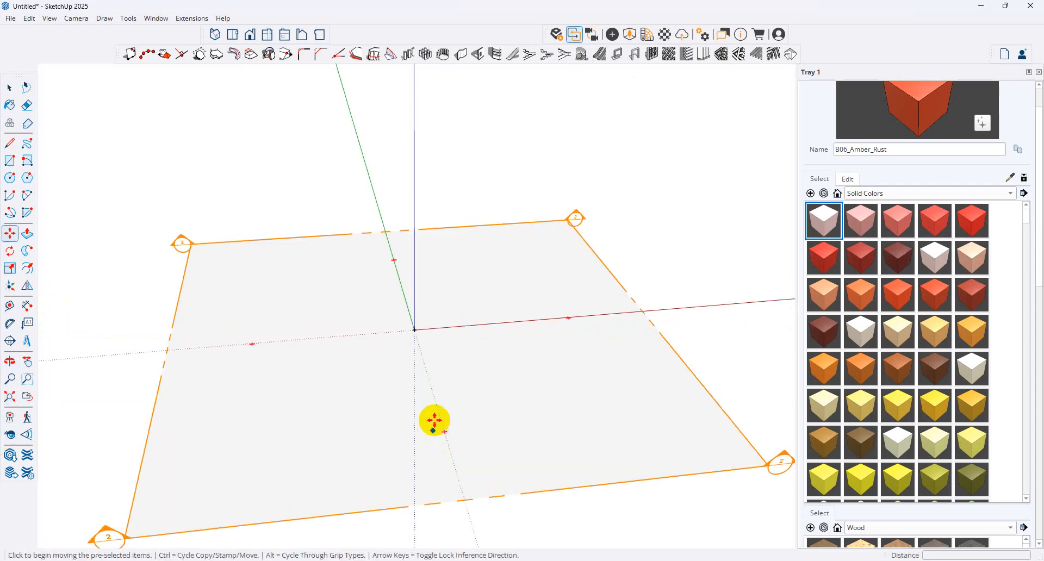
scroll(433, 422, down, 2)
click(11, 88)
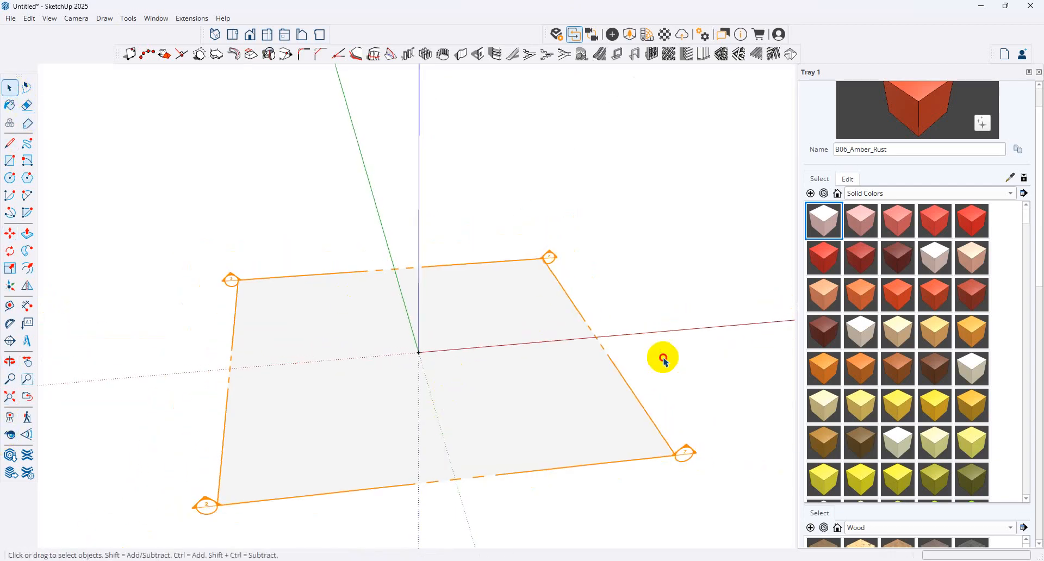
click(585, 346)
middle_drag(585, 346, 544, 386)
click(555, 375)
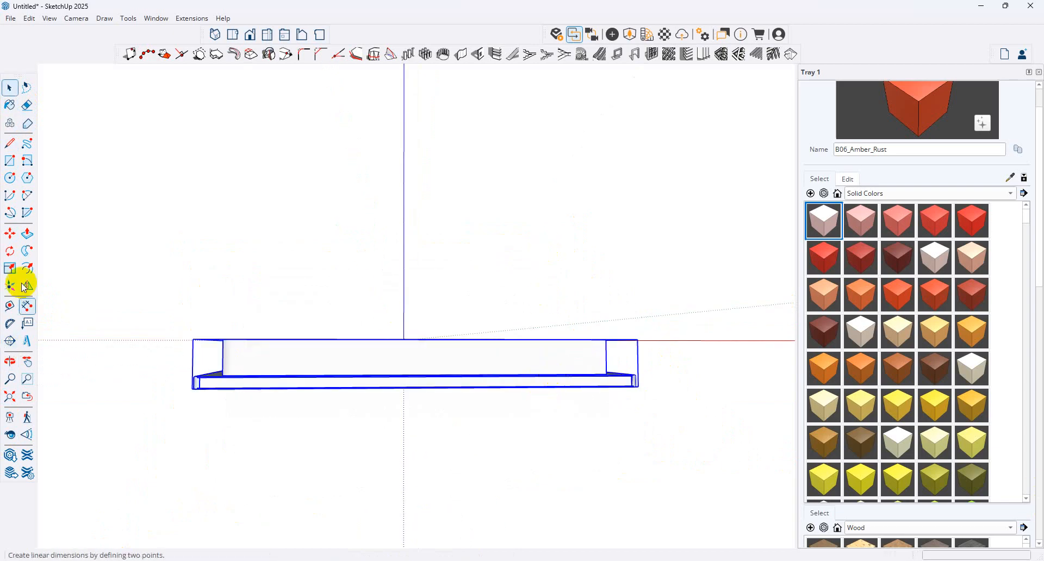
click(10, 268)
click(638, 340)
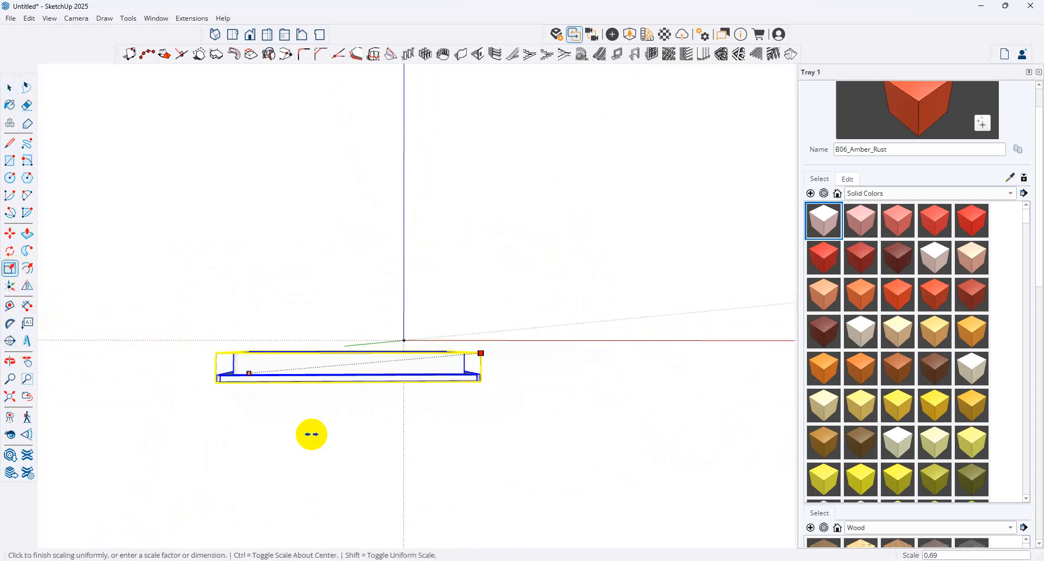
middle_drag(243, 336, 433, 538)
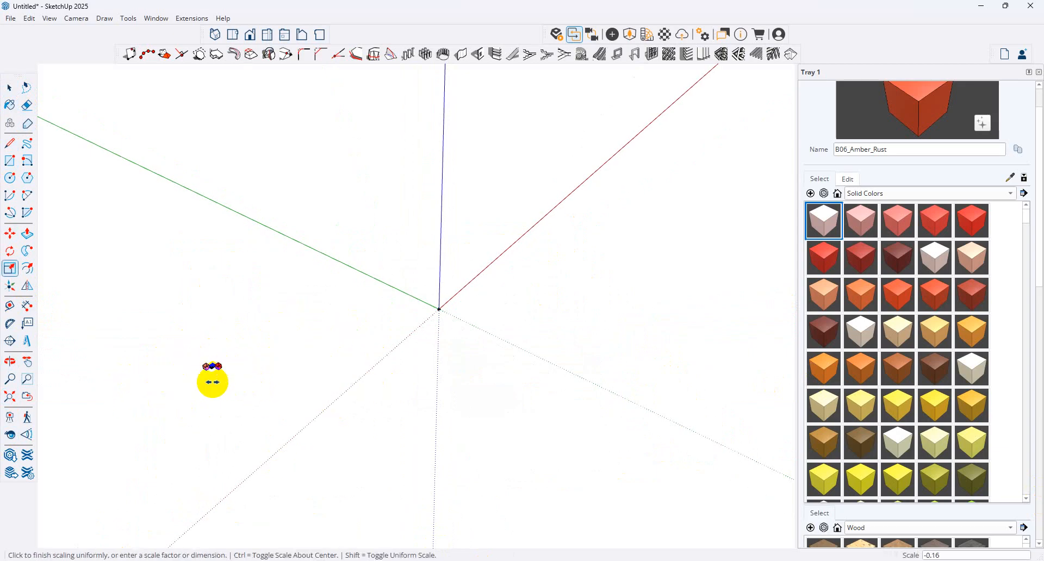
click(214, 380)
Shrink the air conditioner uniformly two more times from its corner, the last time by a factor of about 0.27.
middle_drag(214, 381, 108, 438)
click(118, 429)
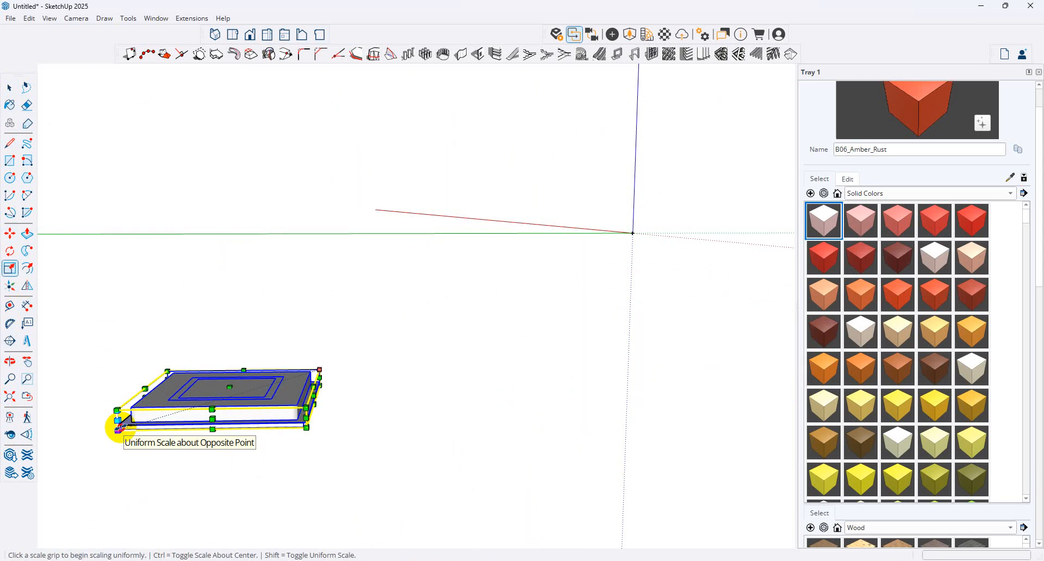
click(118, 429)
click(366, 377)
middle_drag(366, 376, 300, 385)
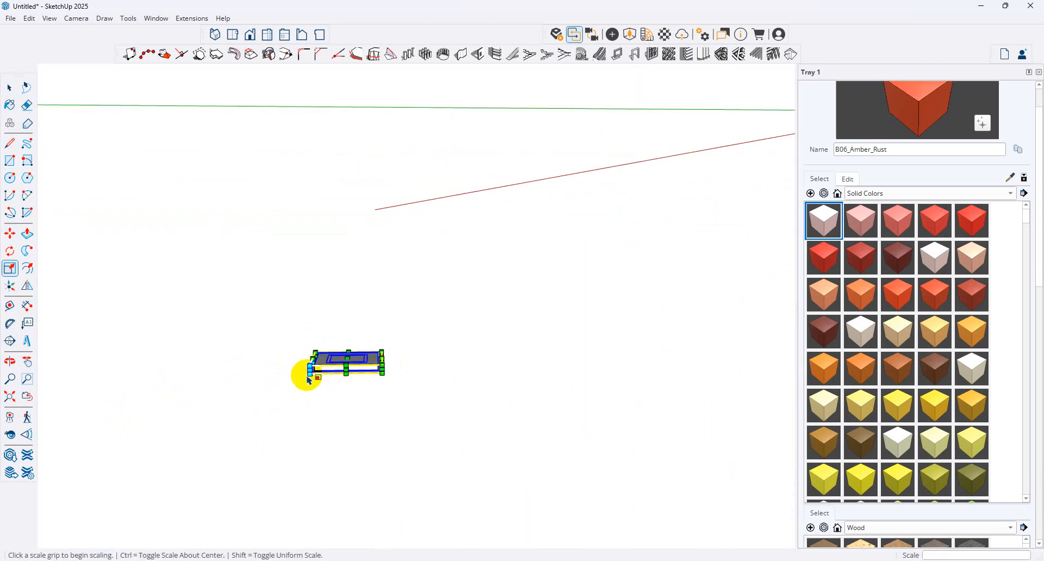
click(305, 375)
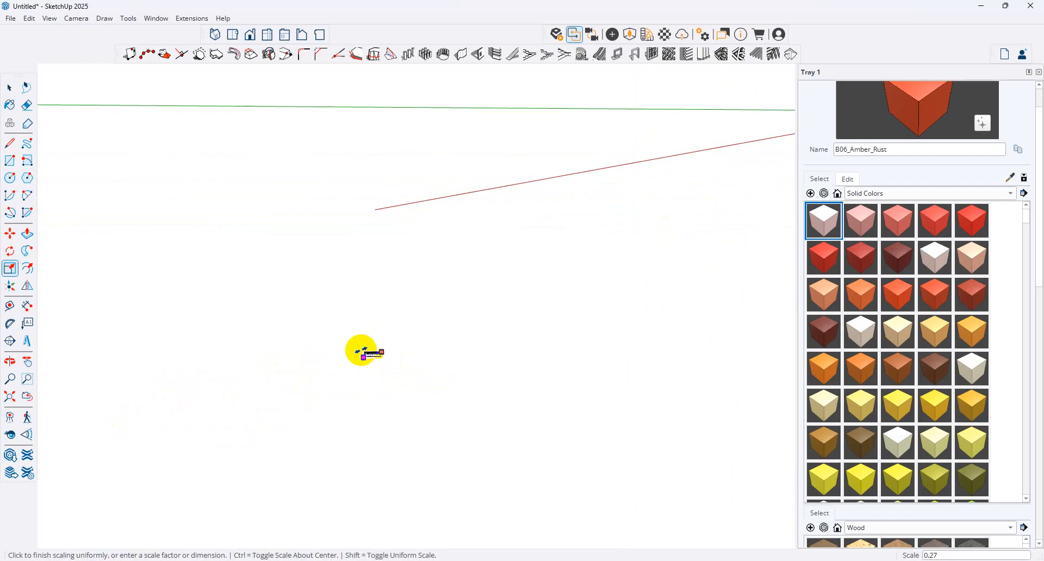
click(361, 351)
Move the air conditioner by its corner about 38217' 9" to the axes origin beside the building.
click(17, 237)
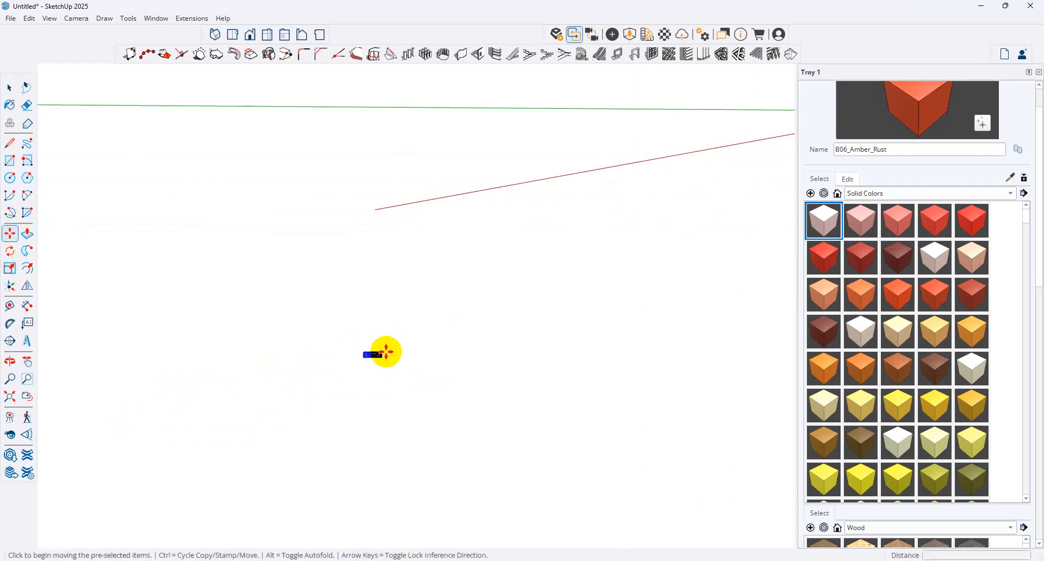
click(383, 354)
scroll(580, 231, down, 5)
scroll(346, 505, down, 2)
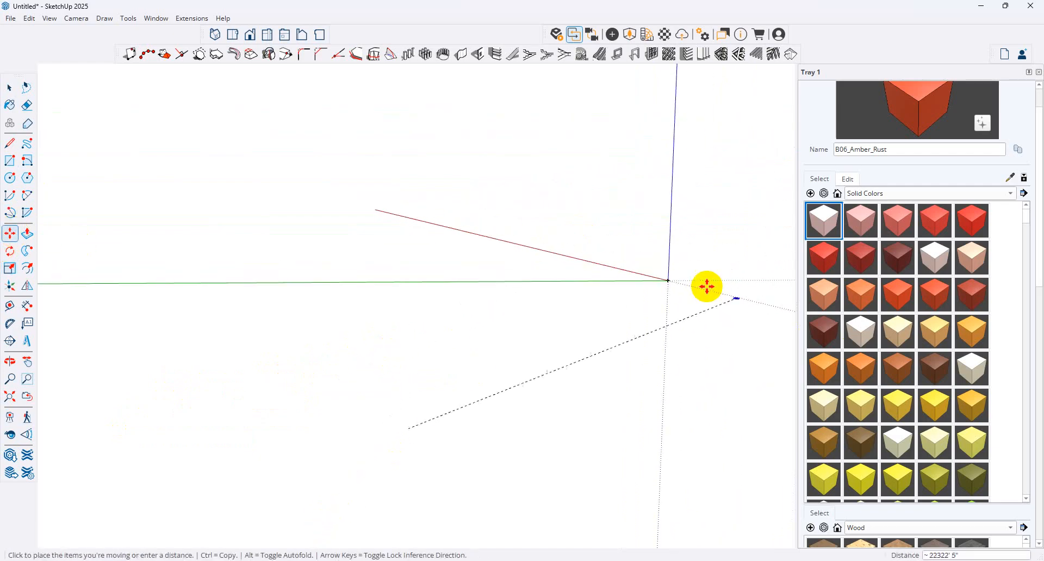
scroll(706, 287, up, 3)
middle_drag(322, 387, 77, 405)
middle_drag(303, 387, 259, 319)
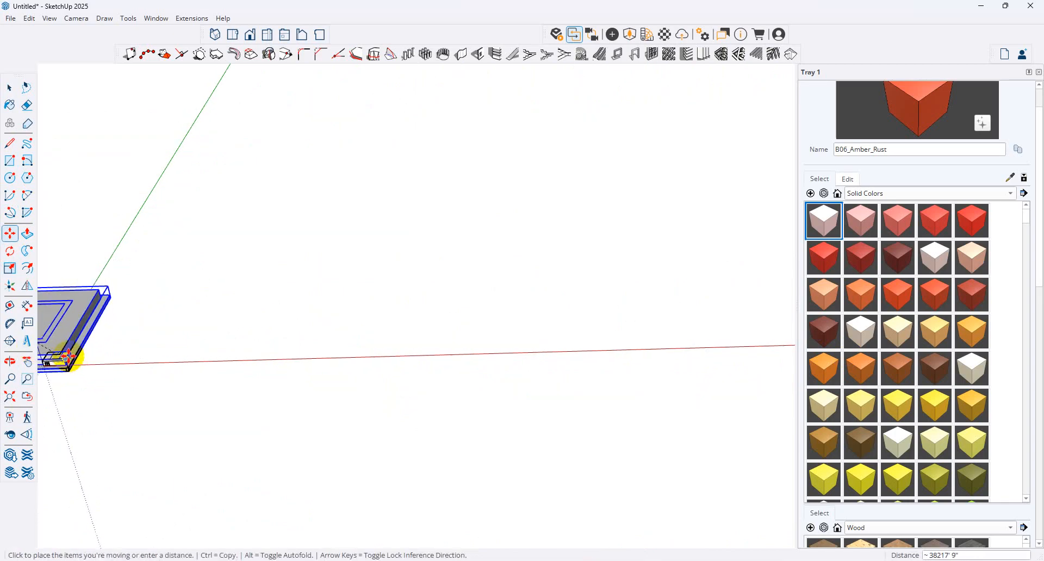
click(68, 357)
Shrink the air conditioner uniformly twice from its corners, the first time by a factor of about 0.19.
middle_drag(252, 392, 397, 333)
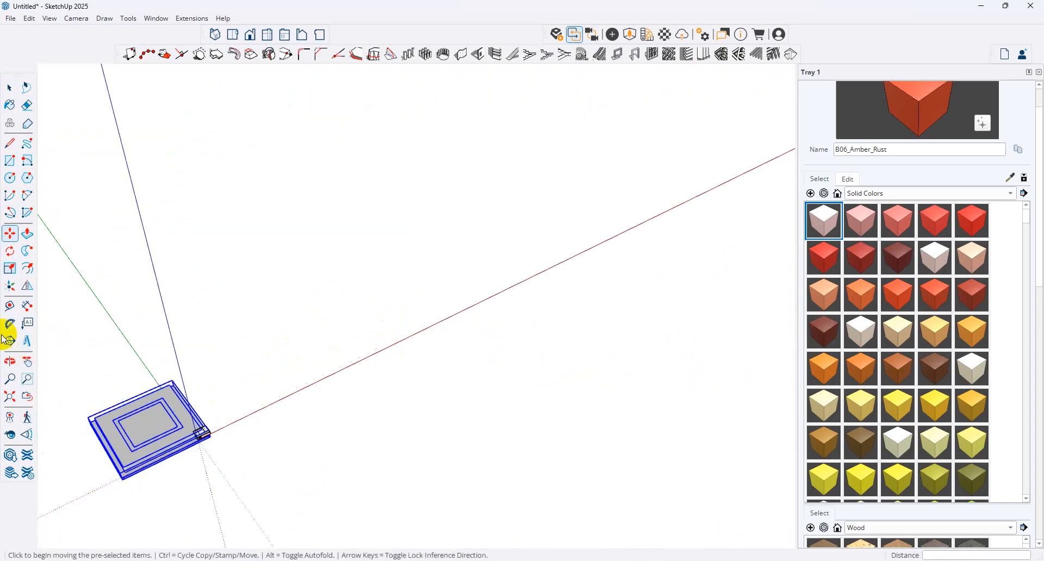
click(10, 268)
scroll(104, 474, up, 3)
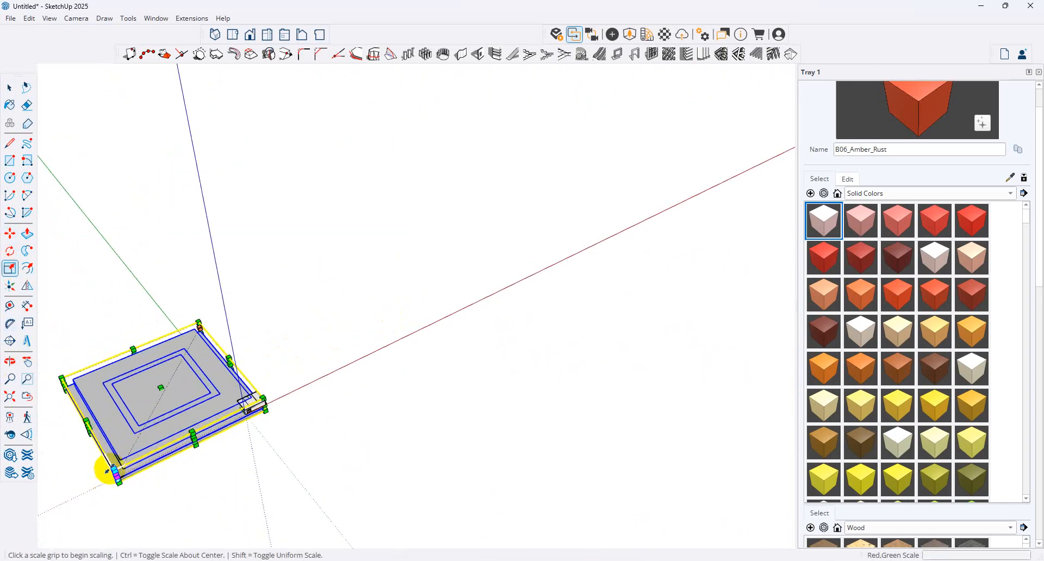
click(107, 469)
click(185, 352)
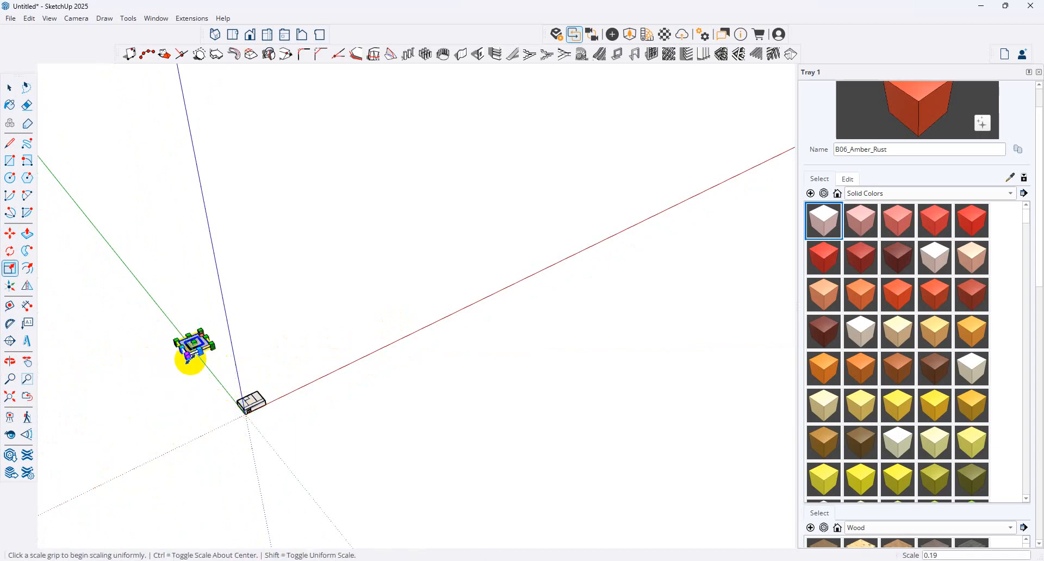
scroll(173, 334, up, 2)
click(174, 336)
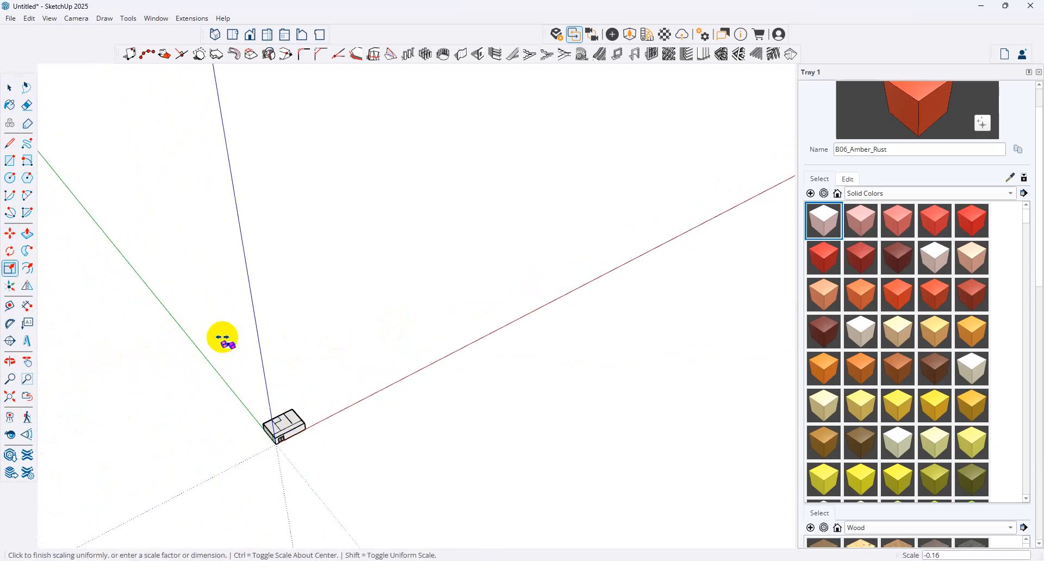
click(238, 342)
Flip the air conditioner vertically with a height scale of about -0.40, and shrink it uniformly from a corner.
middle_drag(232, 349, 393, 387)
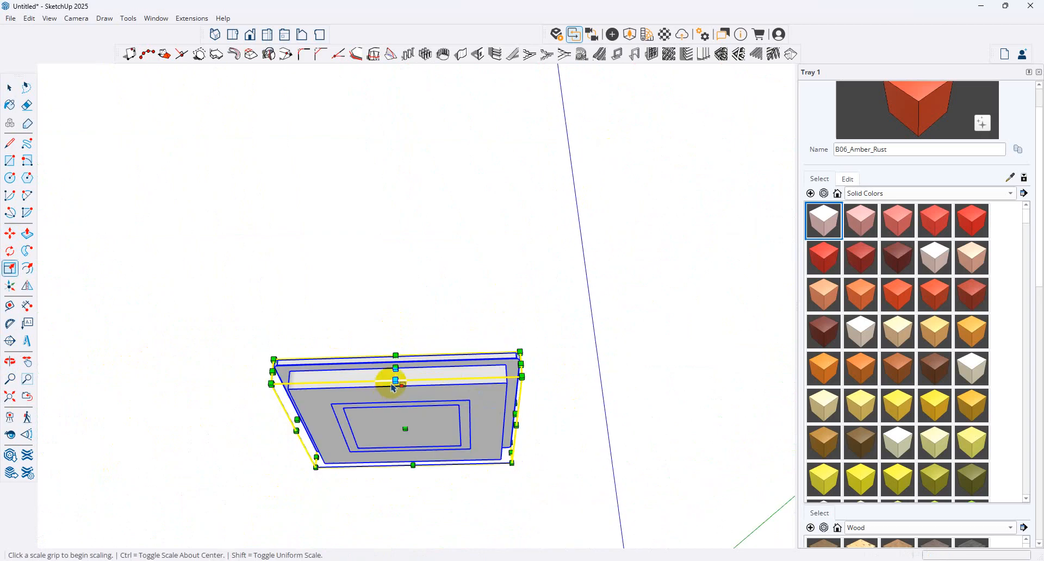
click(407, 405)
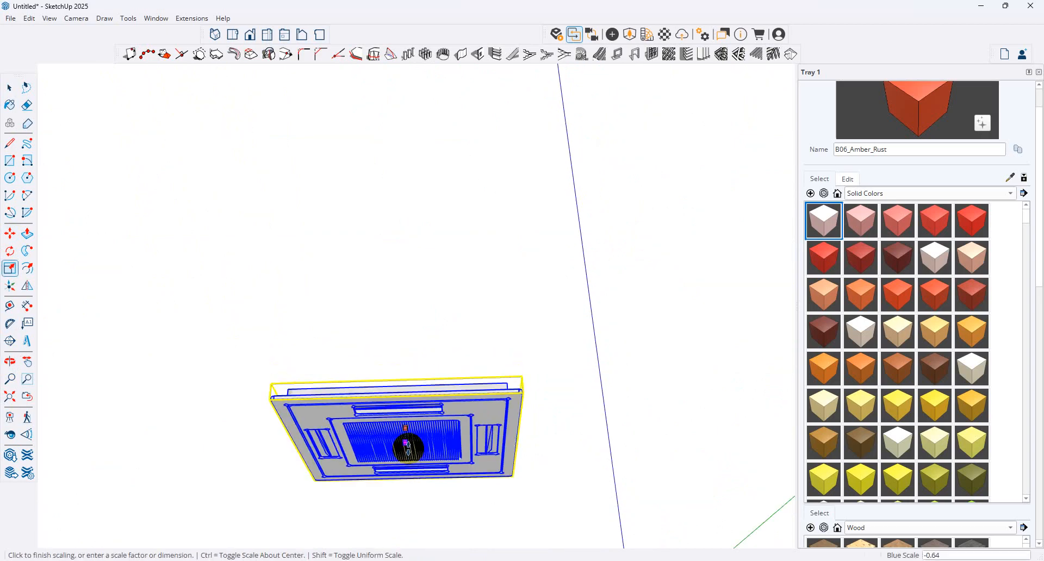
click(235, 397)
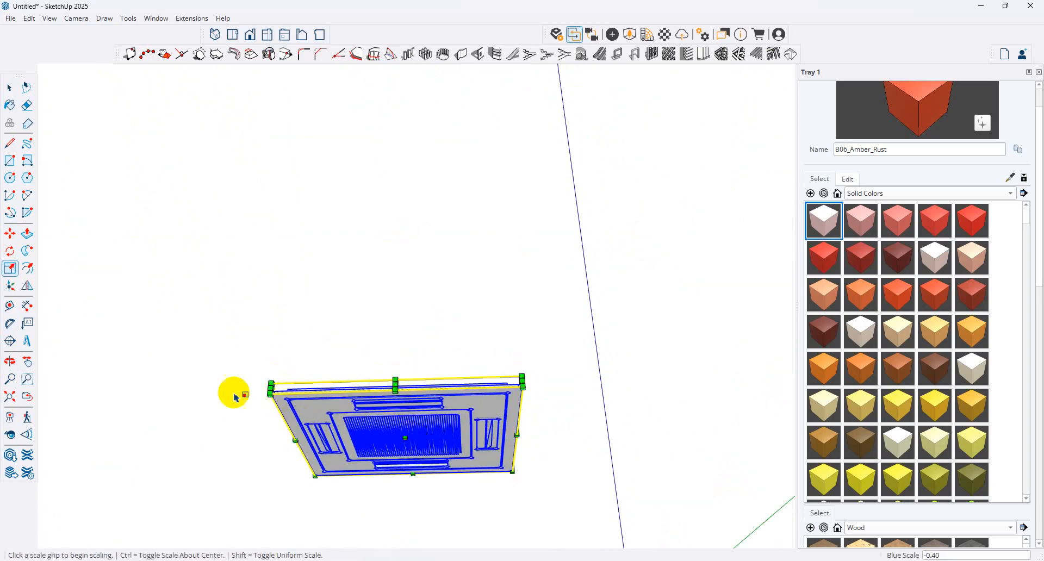
click(273, 393)
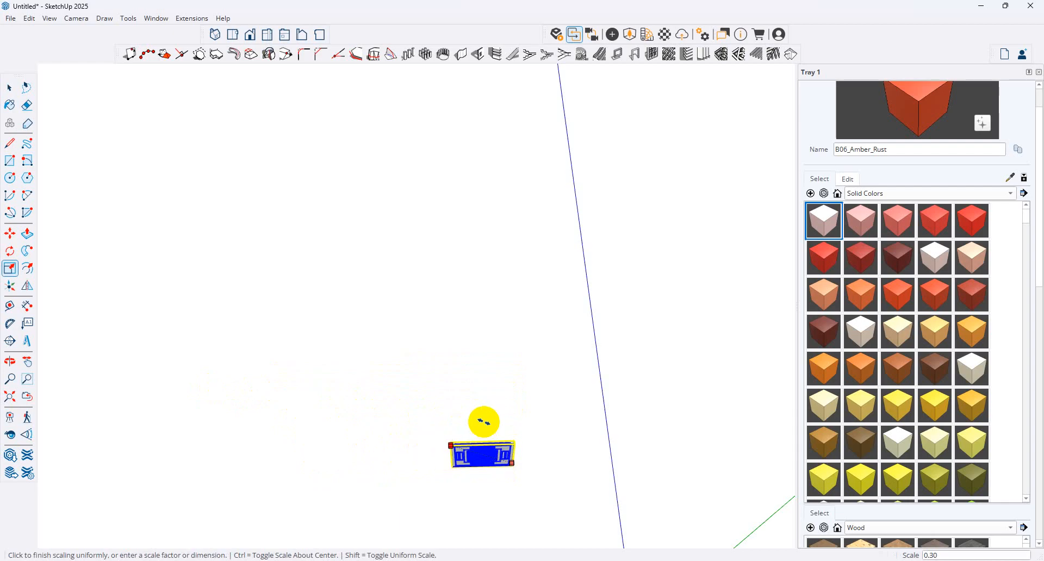
click(552, 425)
middle_drag(461, 518, 621, 362)
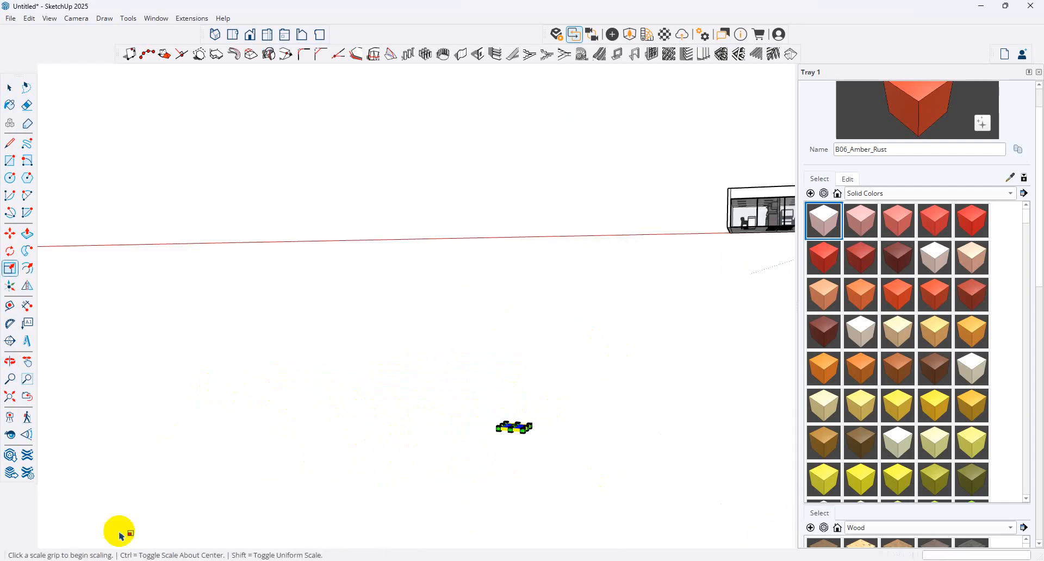
click(538, 442)
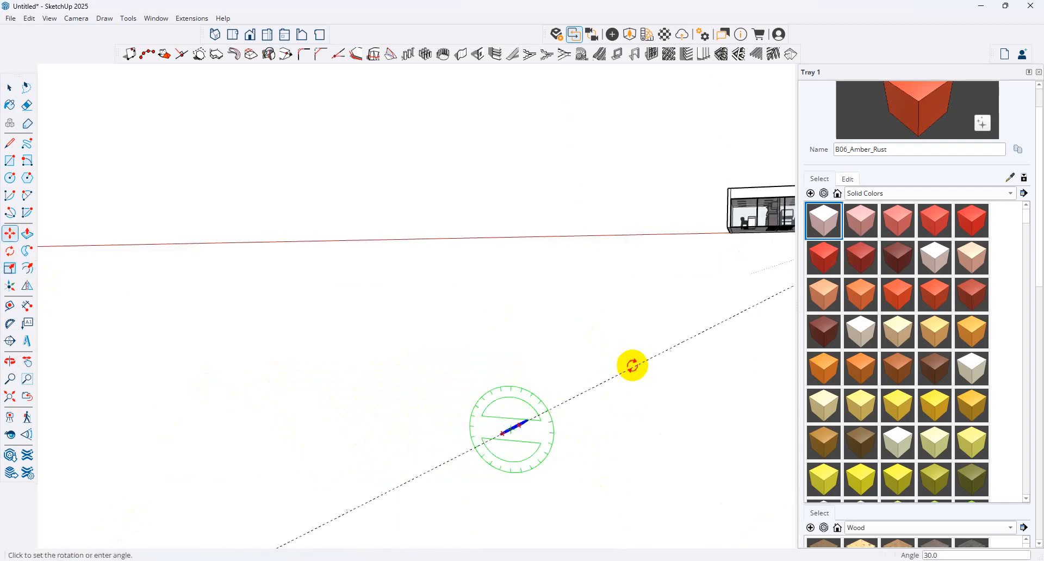
middle_drag(632, 364, 622, 401)
click(618, 404)
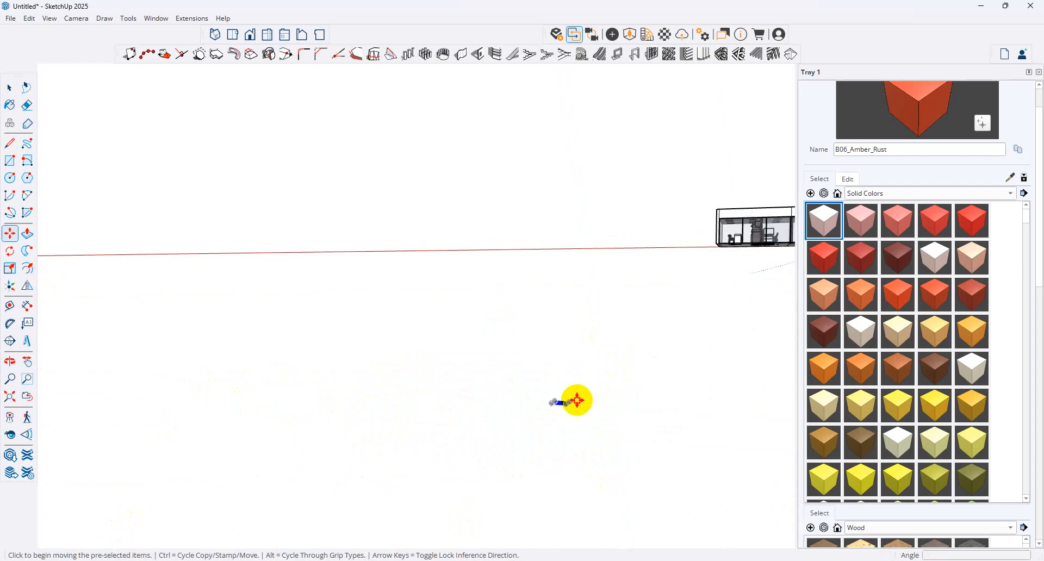
Move the small air conditioner across to the building and place it on the roof above the middle room.
click(576, 401)
middle_drag(600, 333, 630, 293)
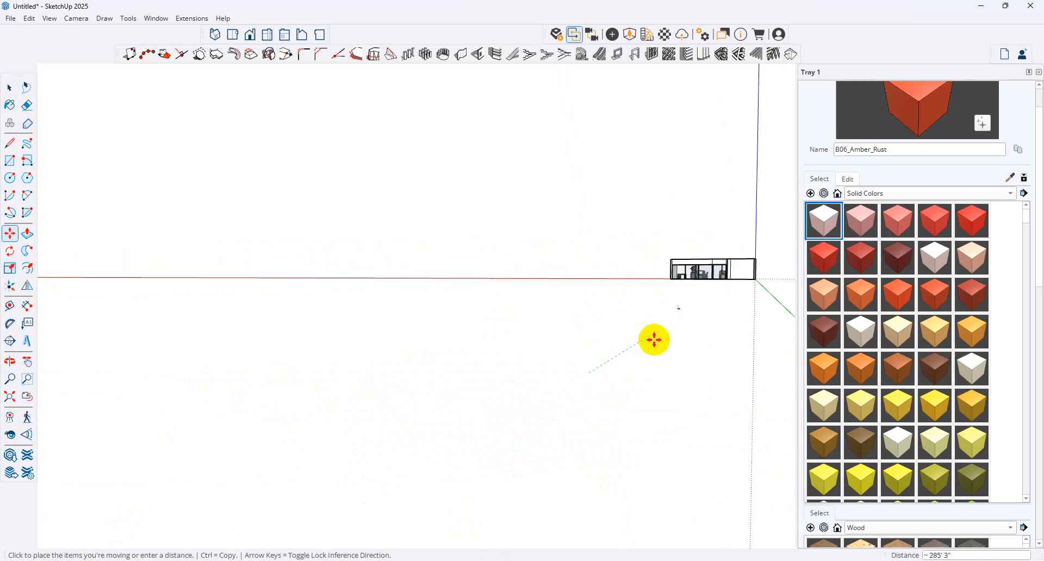
click(628, 341)
middle_drag(678, 322, 647, 357)
click(741, 222)
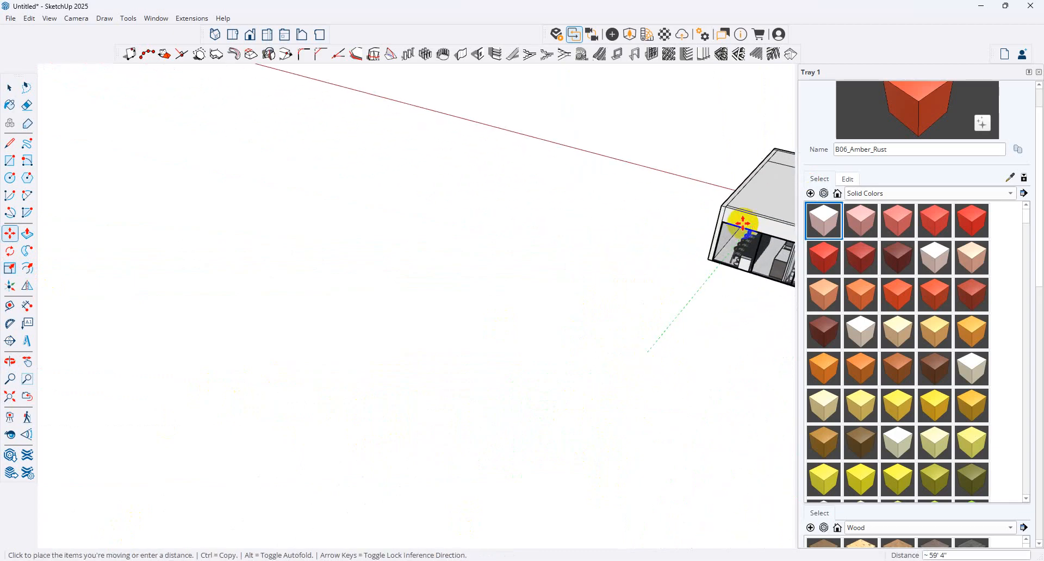
middle_drag(510, 259, 354, 473)
scroll(321, 368, up, 5)
click(263, 311)
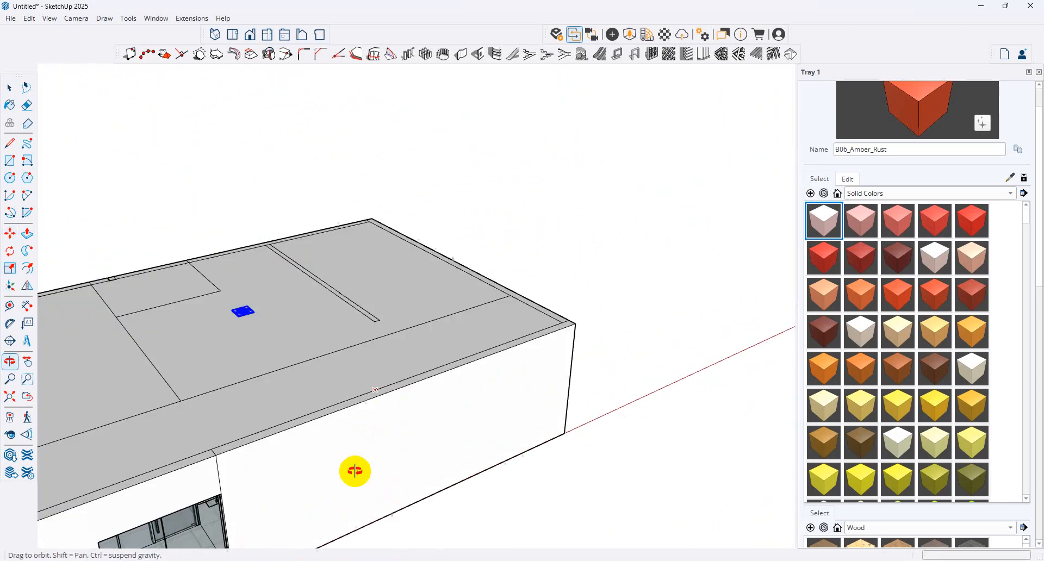
scroll(194, 313, up, 5)
middle_drag(193, 312, 271, 180)
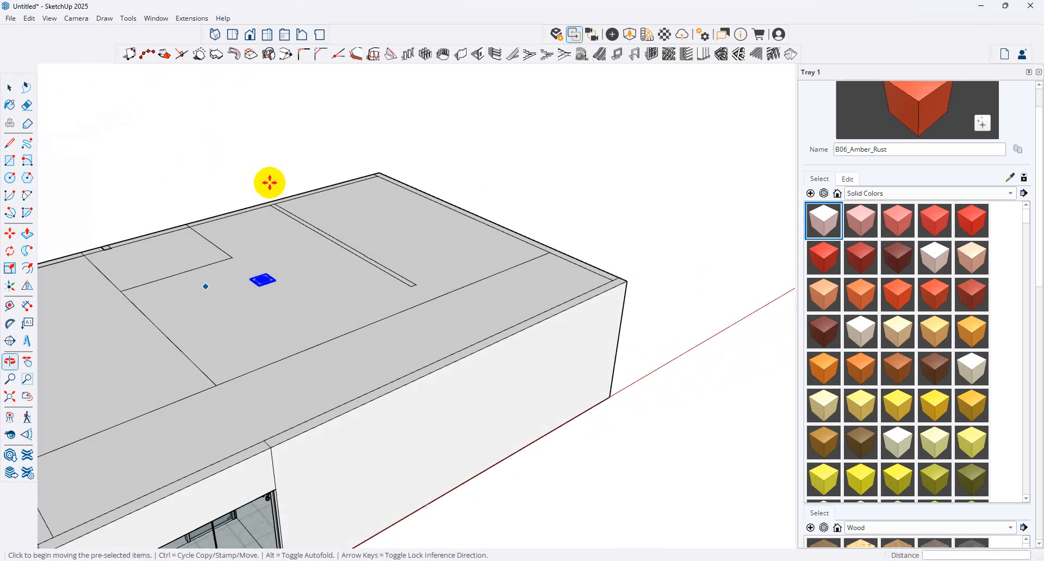
Try to lower the air conditioner from the roof into the office interior behind the glass entrance doors.
click(277, 285)
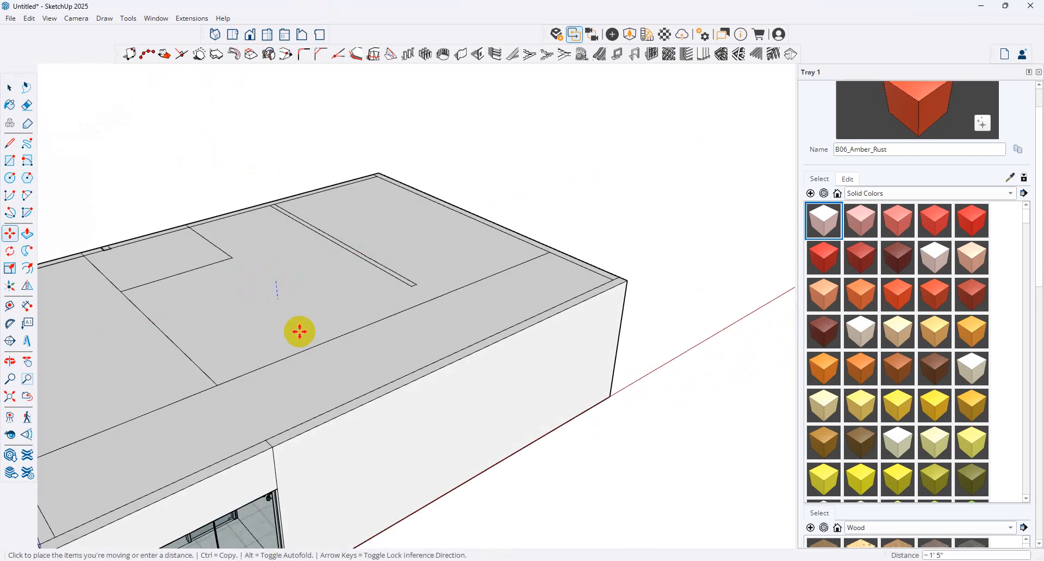
middle_drag(300, 331, 315, 71)
scroll(279, 233, up, 5)
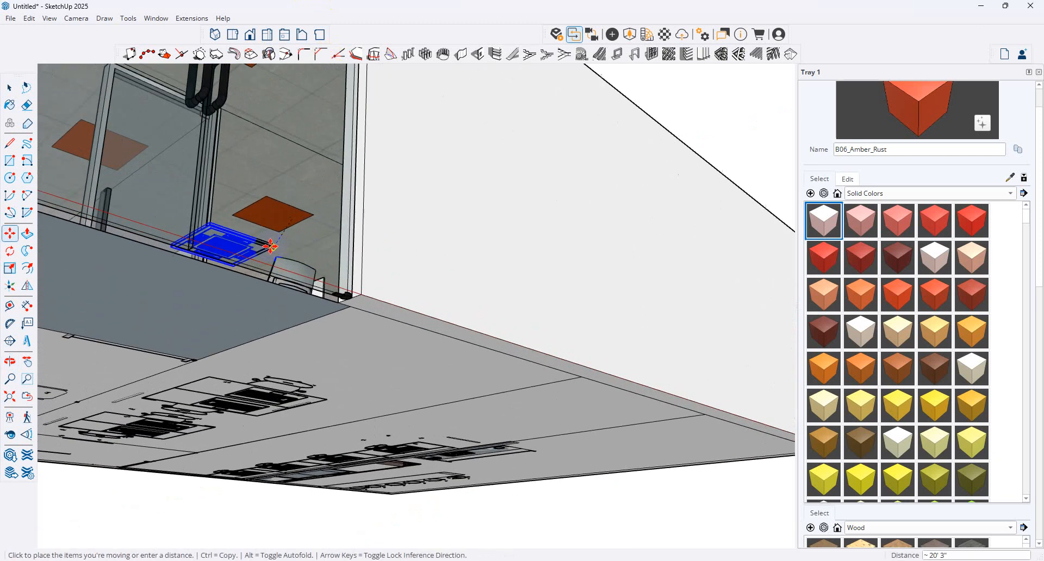
scroll(270, 247, up, 1)
middle_drag(347, 222, 313, 298)
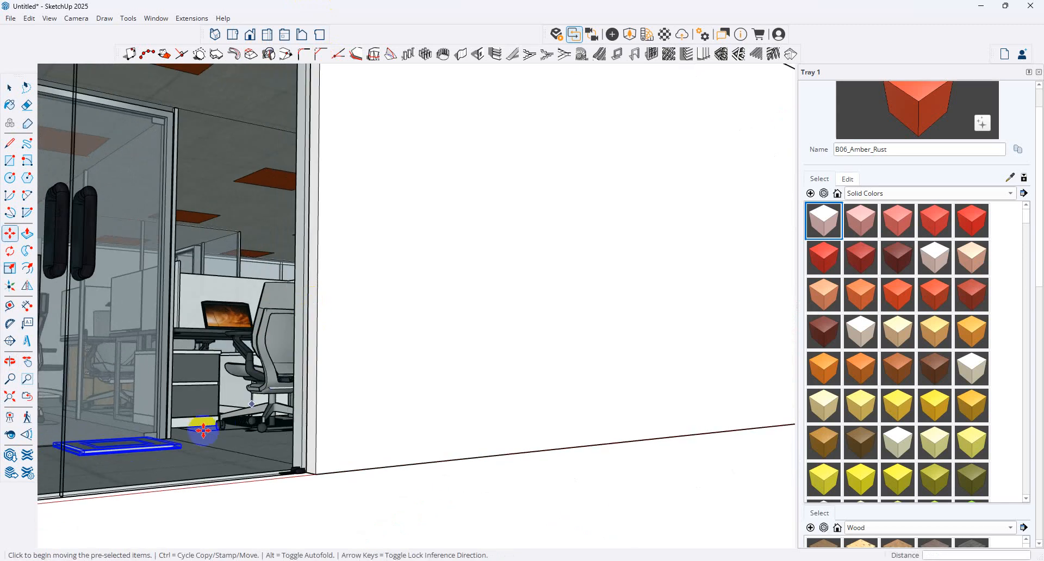
scroll(553, 272, down, 4)
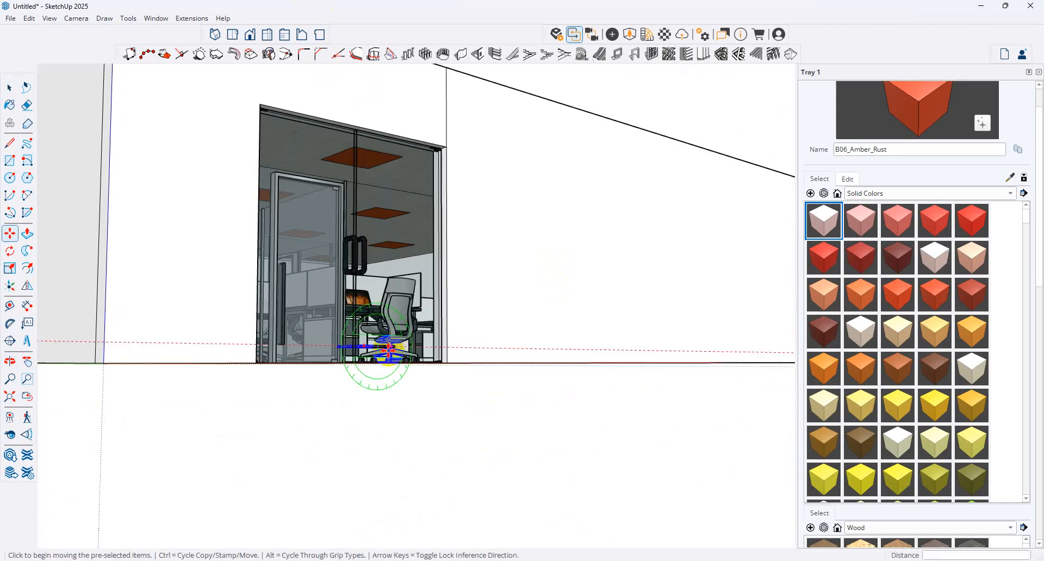
key(Escape)
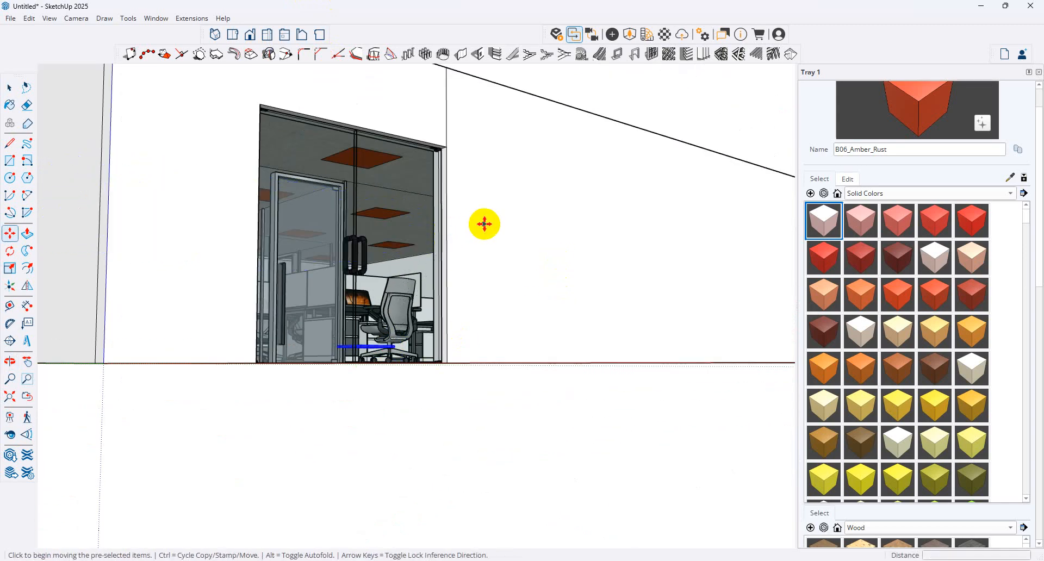
Hide the roof faces above the two large areas behind the corridor to expose the ceiling.
scroll(504, 191, down, 3)
middle_drag(492, 227, 438, 294)
middle_drag(438, 216, 506, 392)
click(9, 87)
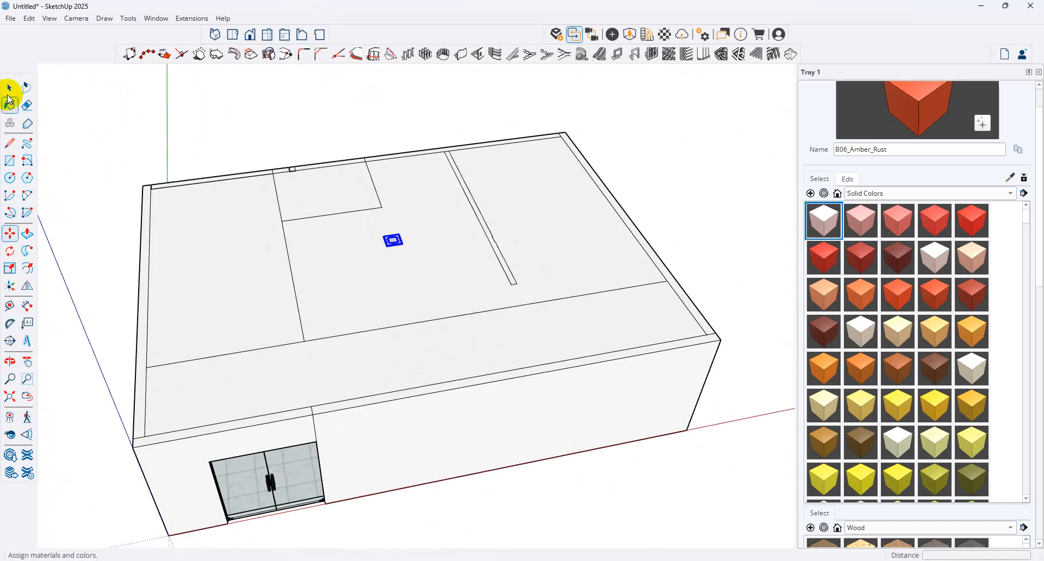
click(380, 318)
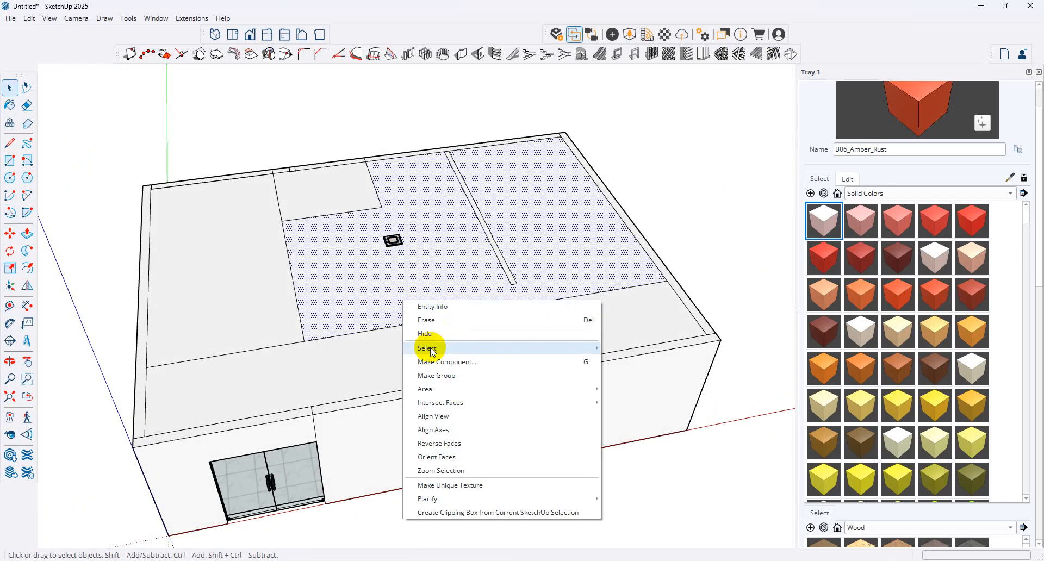
click(422, 337)
click(407, 358)
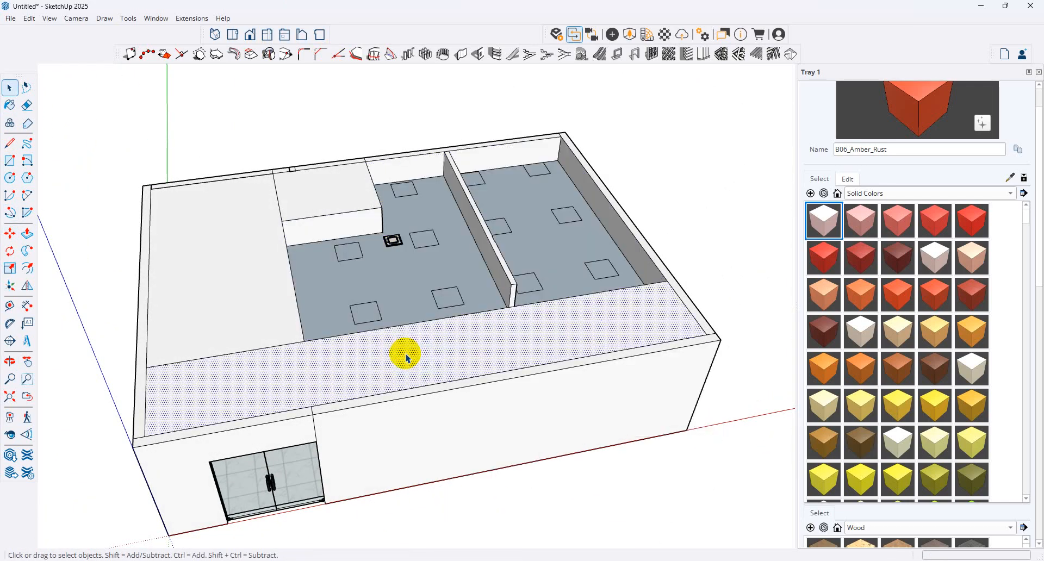
right_click(245, 335)
click(298, 367)
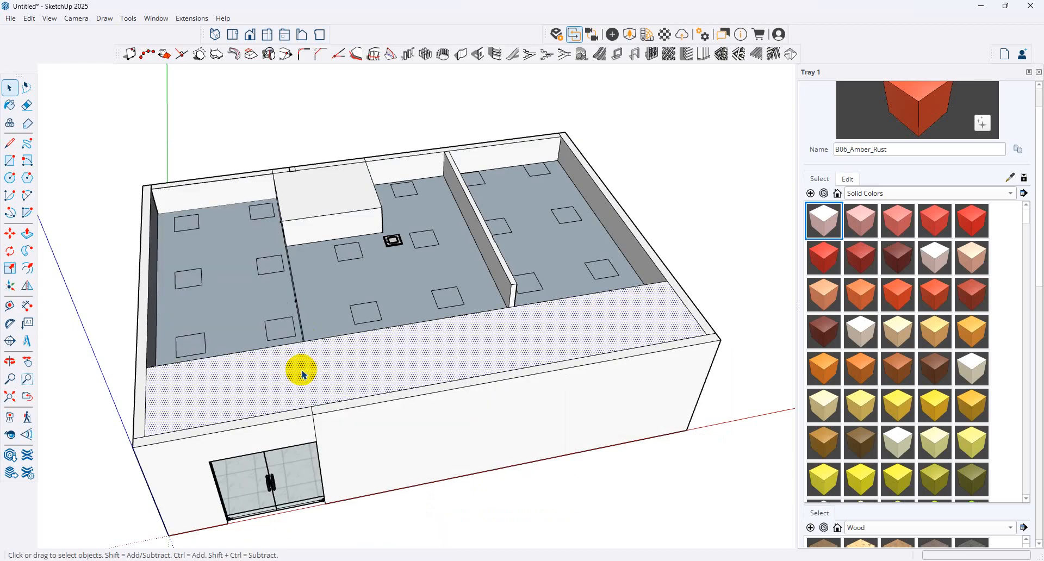
Hide the long roof face over the front corridor and the small one over the enclosed rear room.
right_click(303, 375)
click(351, 185)
right_click(327, 197)
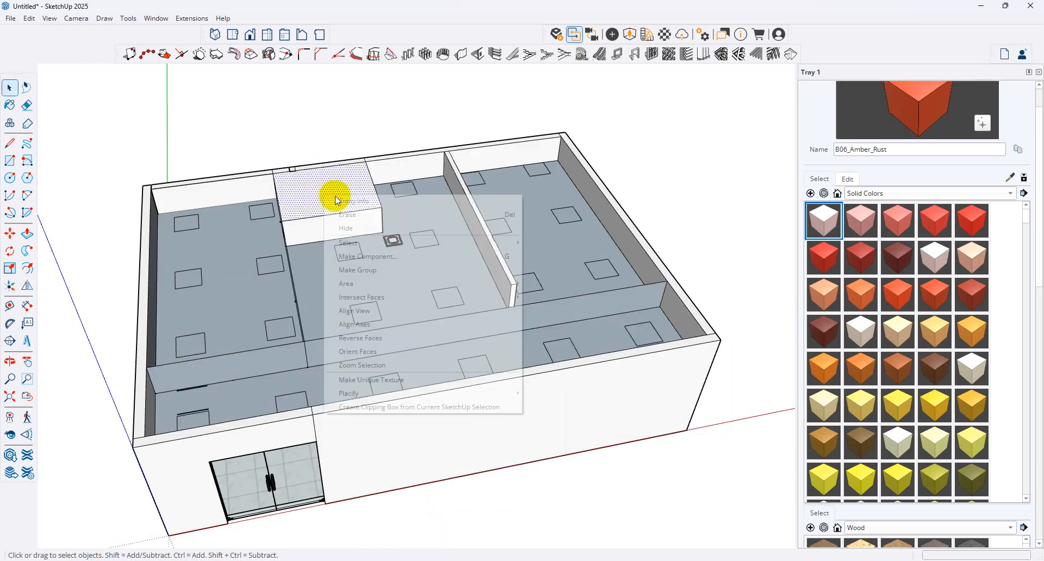
click(367, 224)
Select the air conditioner and move it about 2' 8" across the ceiling, between the middle room's four nearest light panels.
middle_drag(397, 226, 381, 310)
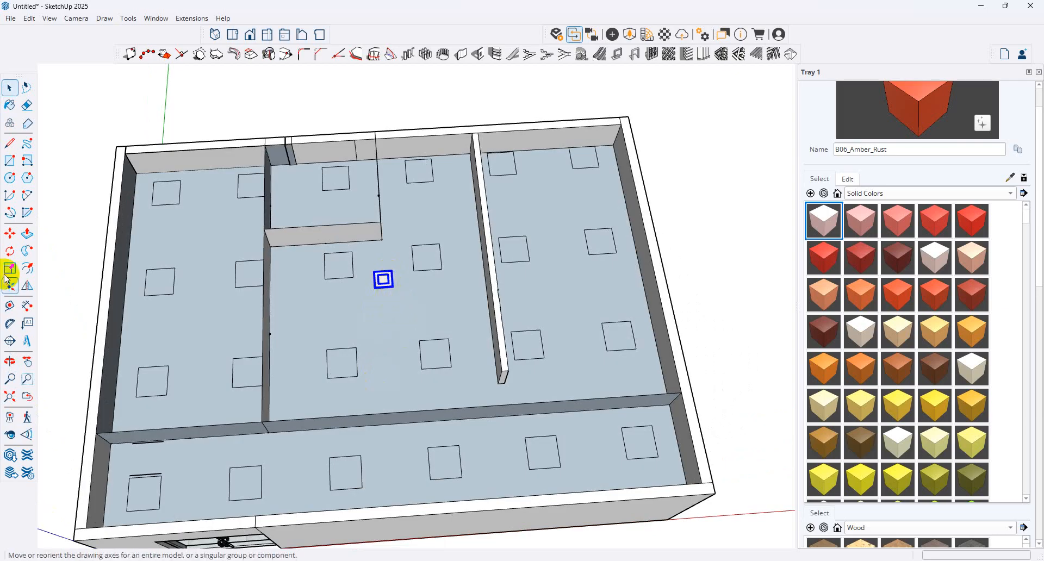
click(10, 233)
click(389, 291)
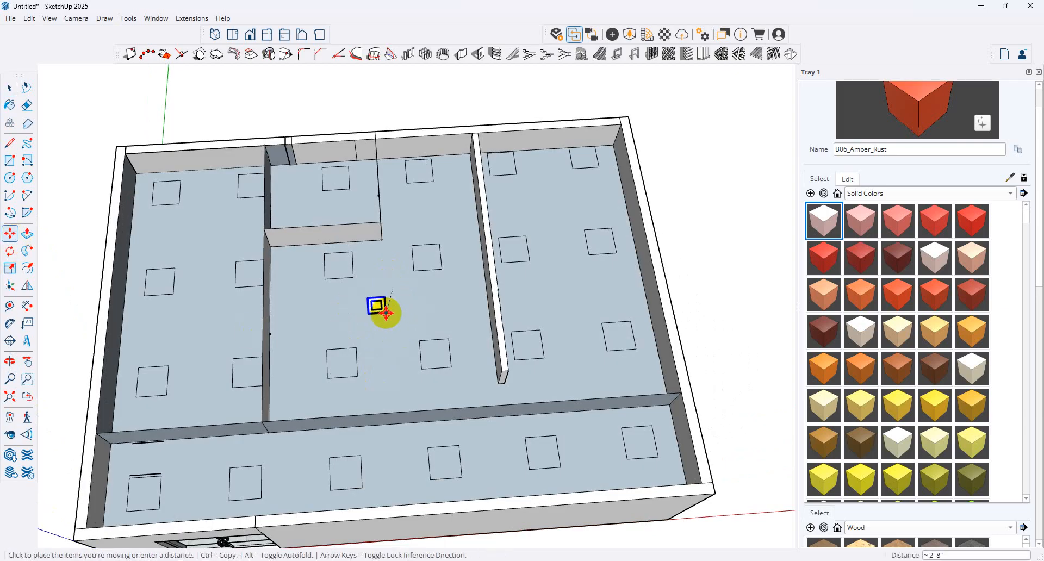
click(386, 314)
scroll(387, 312, up, 2)
middle_drag(381, 312, 353, 441)
scroll(366, 348, up, 2)
Rotate the air conditioner about its vertical axis to square it with the surrounding light panels and walls.
click(365, 352)
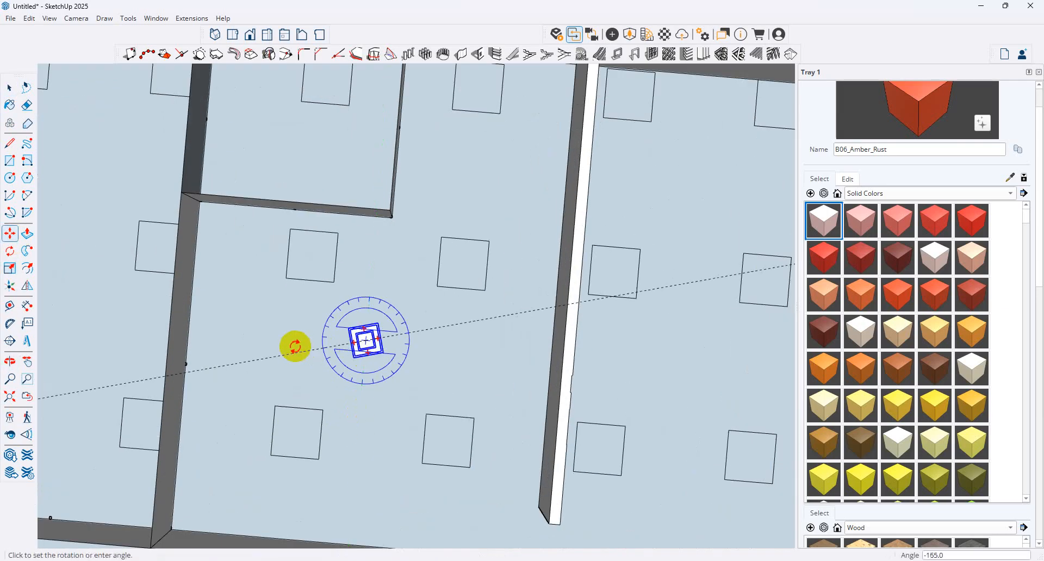
click(295, 346)
click(373, 342)
click(313, 338)
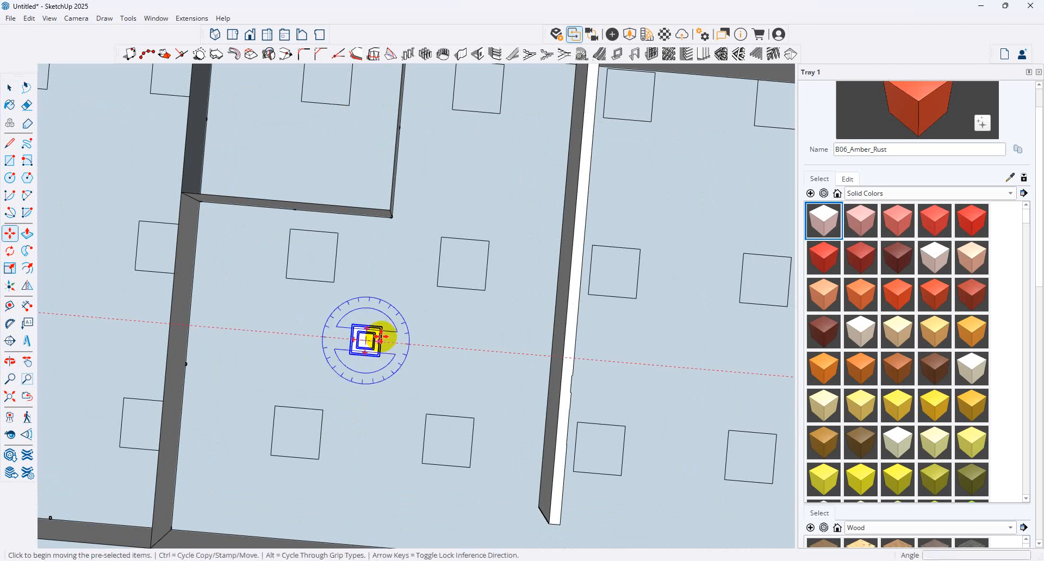
Move the air conditioner next to the middle room's side wall and place a copy about 9' 10" away toward the opposite partition.
click(374, 336)
click(237, 325)
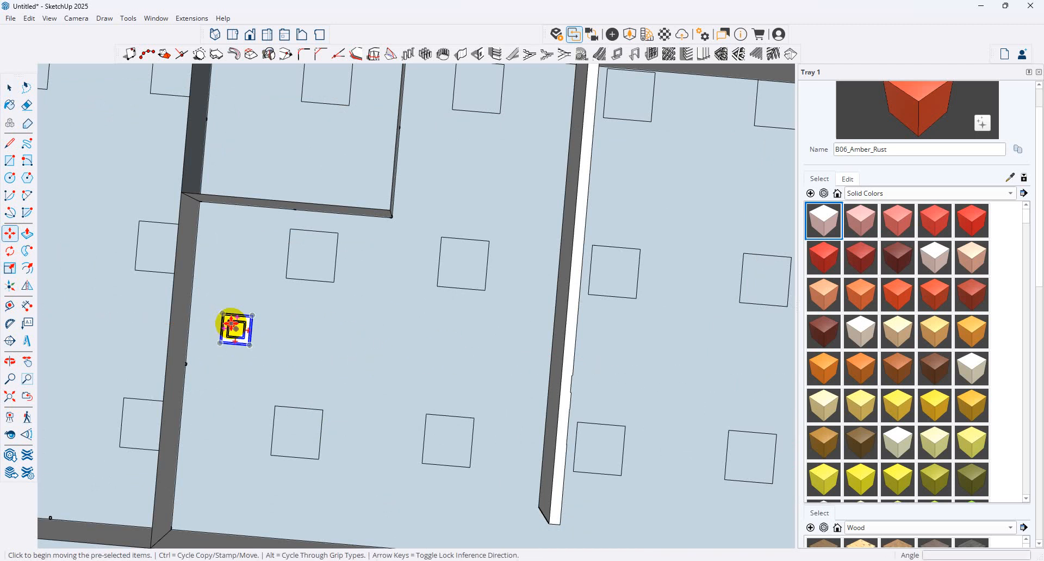
click(232, 325)
key(ctrl)
click(466, 347)
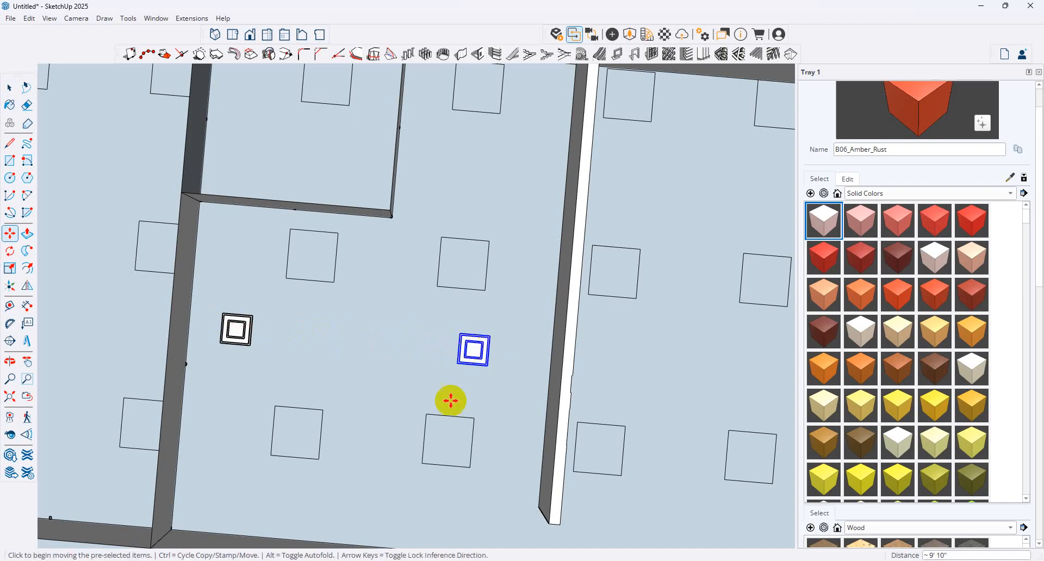
Select both of the middle room's air conditioners and move them about 1" vertically to recess them into the ceiling.
middle_drag(449, 399, 420, 319)
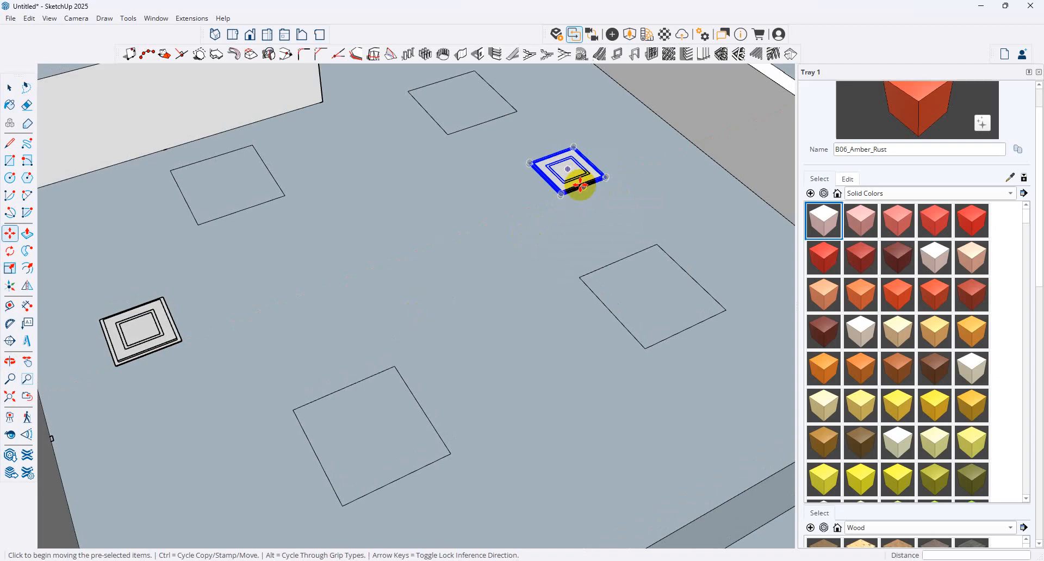
click(10, 88)
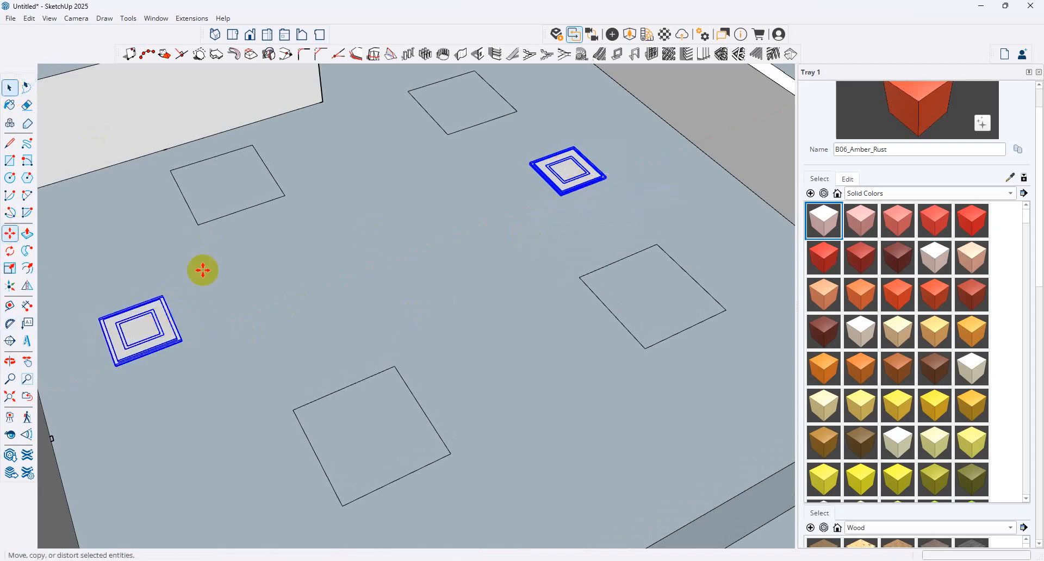
click(179, 351)
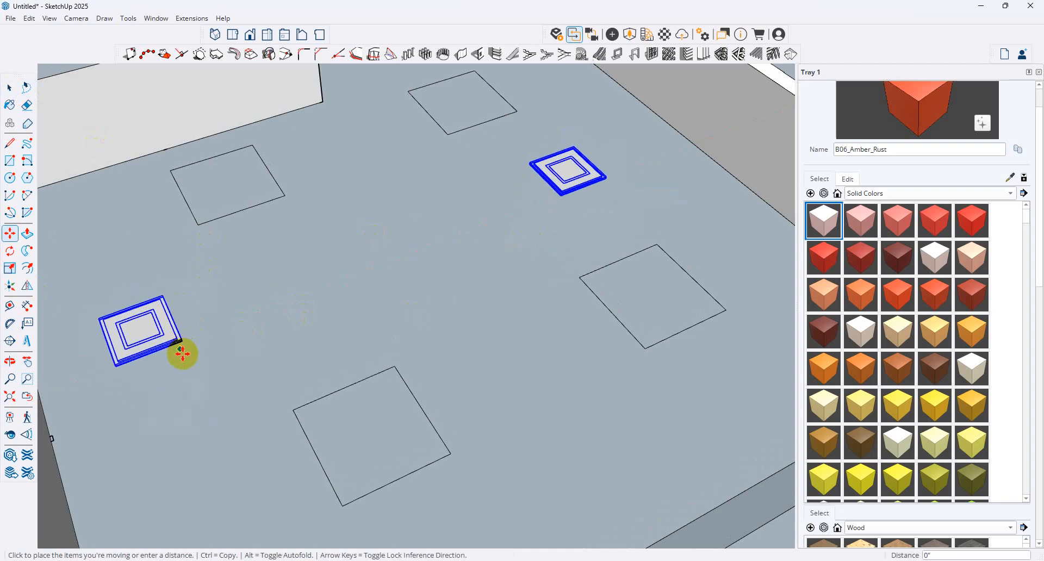
click(182, 351)
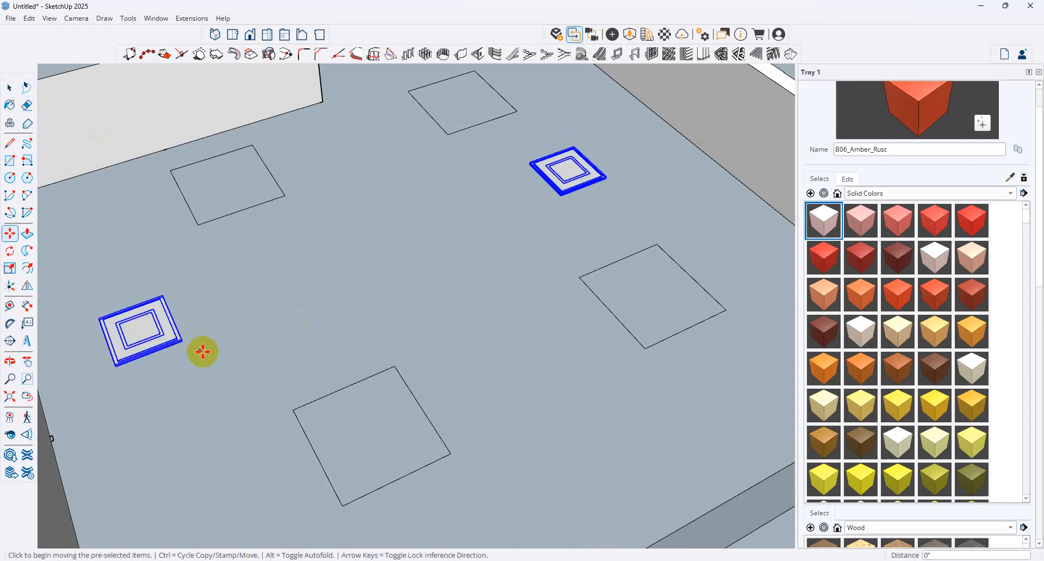
middle_drag(202, 352, 168, 247)
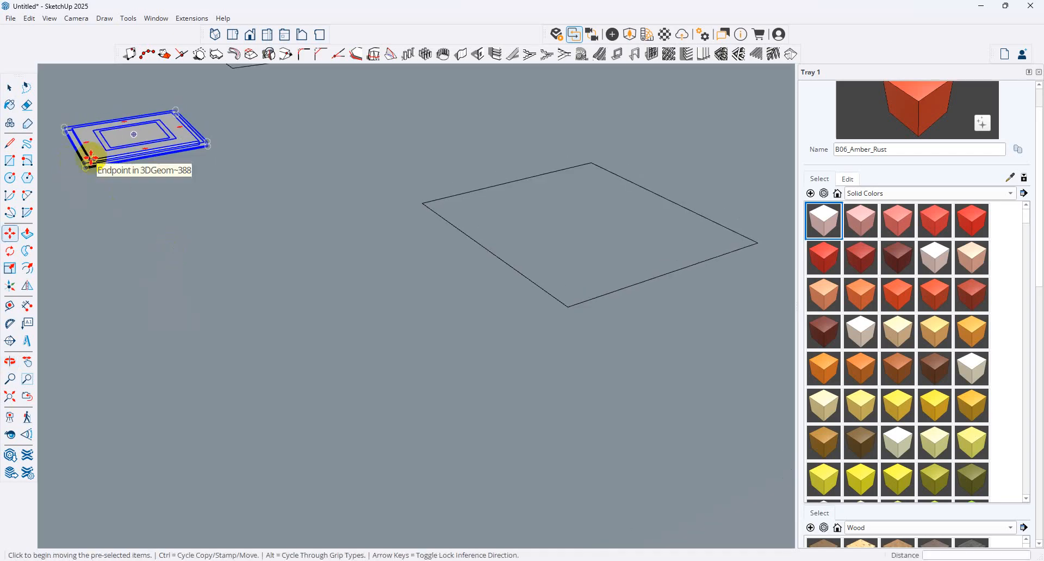
click(89, 159)
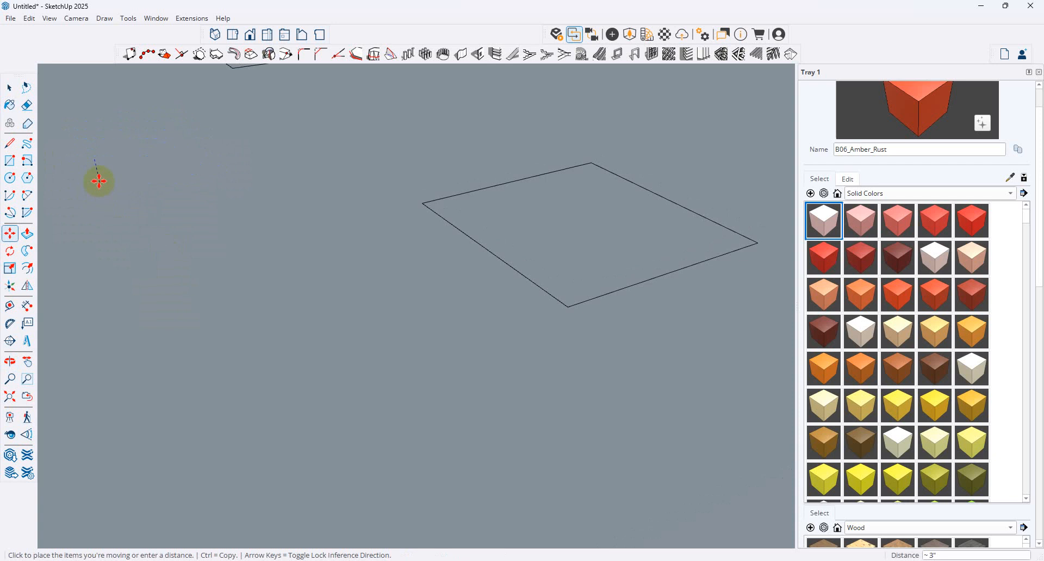
key(ctrl)
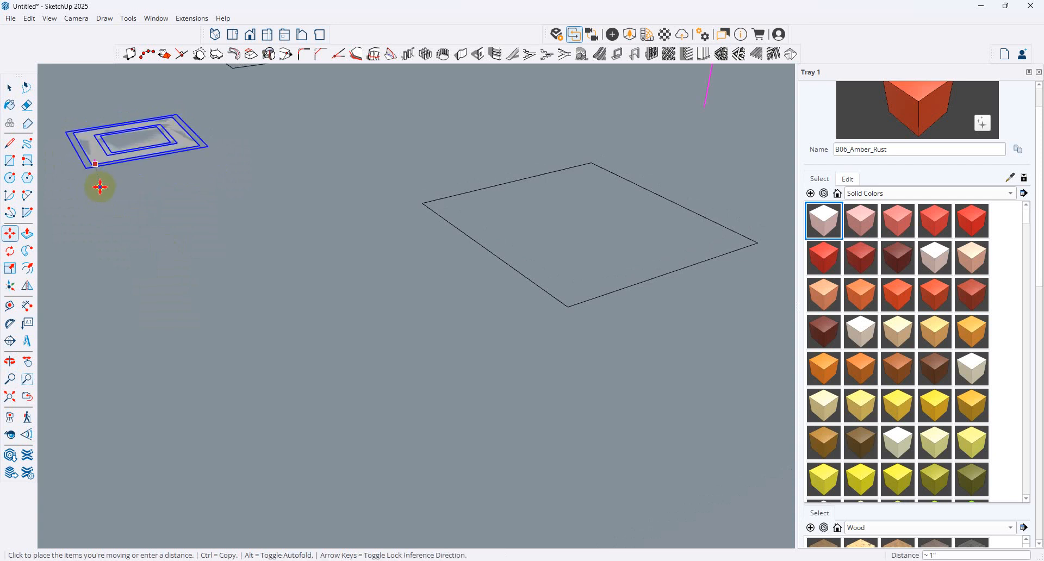
click(98, 187)
middle_drag(181, 166, 189, 313)
scroll(190, 314, down, 6)
middle_drag(536, 363, 508, 394)
scroll(510, 394, down, 3)
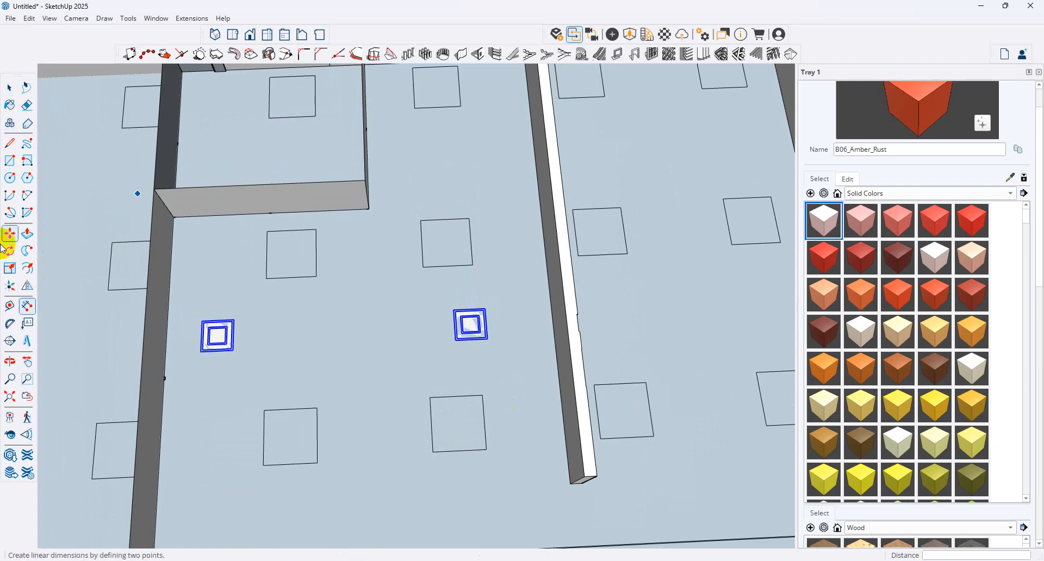
Move both air conditioners together about 1' 4" across the ceiling toward the long partition.
click(230, 336)
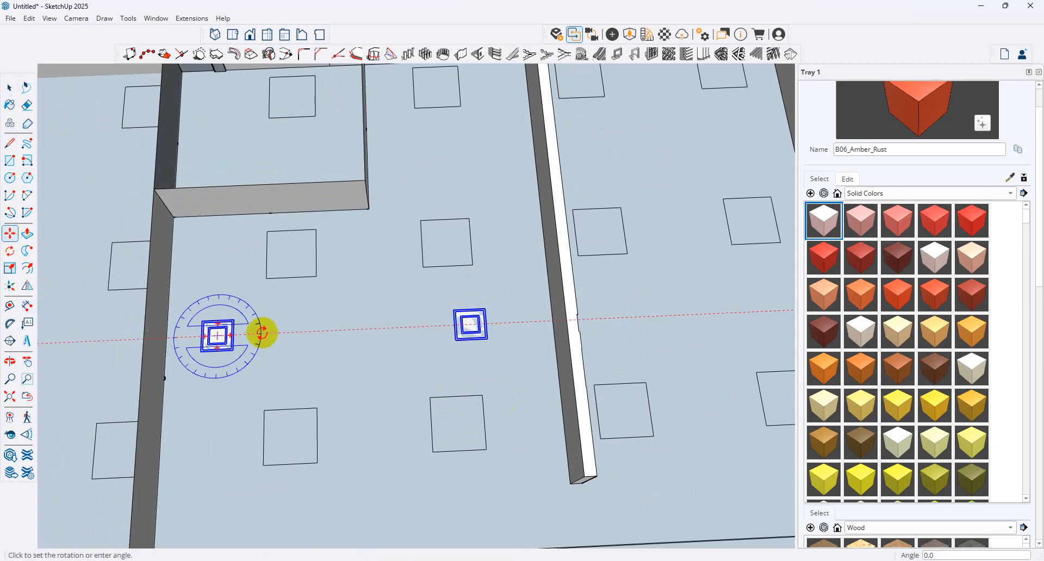
key(Escape)
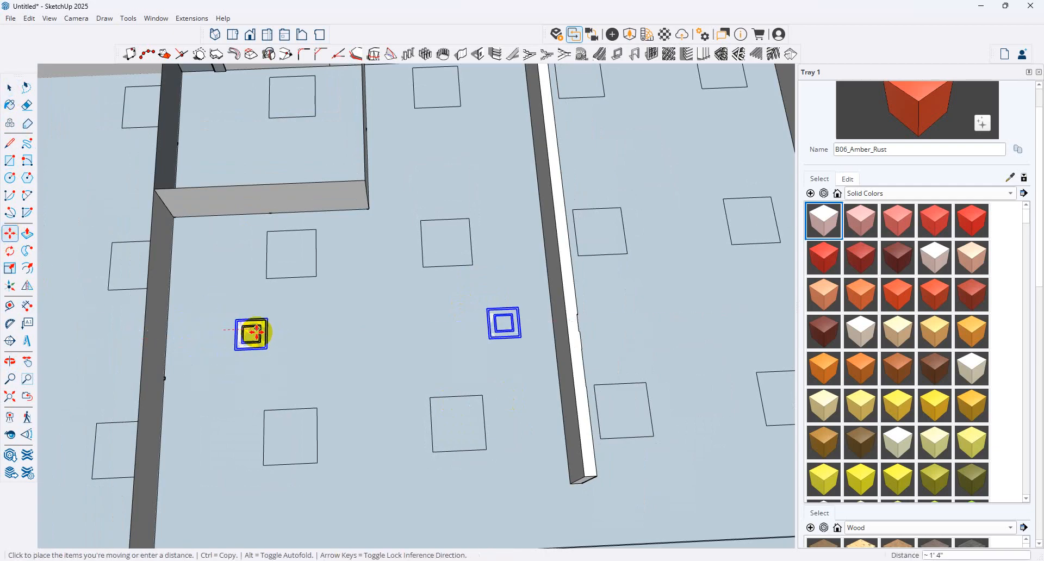
click(252, 333)
key(l)
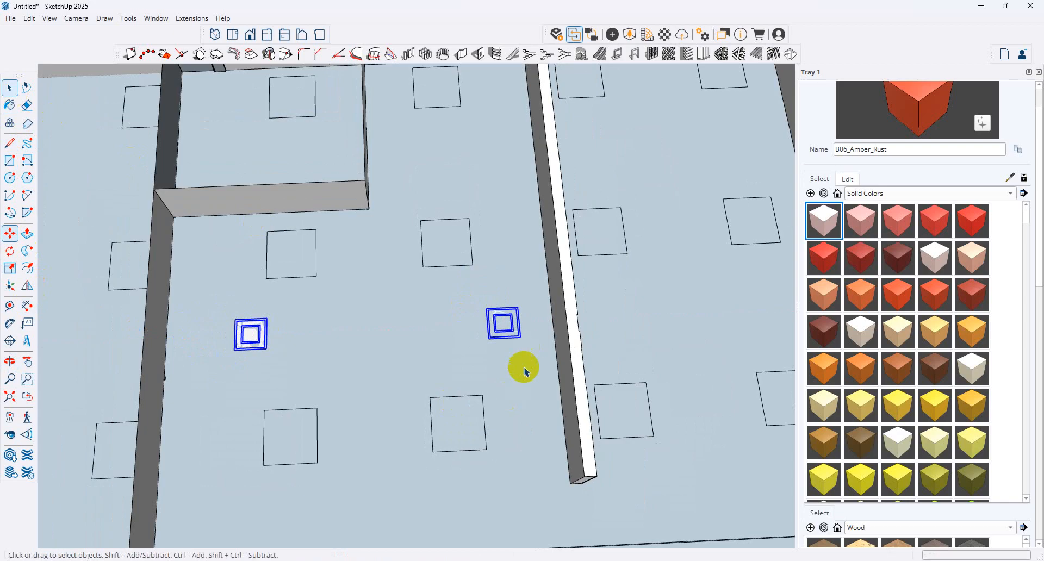
Move the air conditioner nearest the long partition about 2' 2" back, in line with its neighbouring column of light panels.
click(491, 332)
click(510, 332)
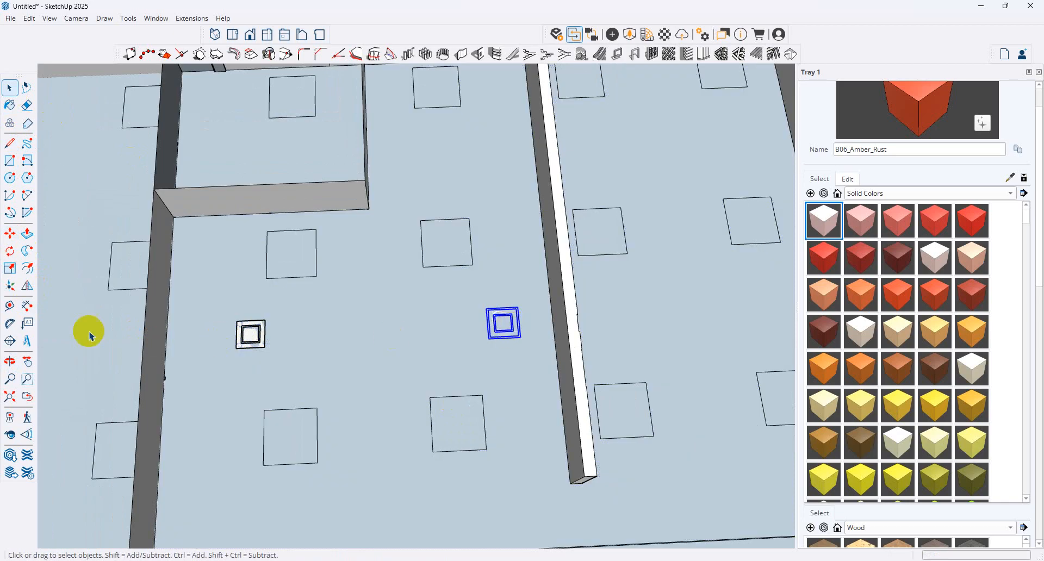
click(9, 233)
click(507, 309)
drag(513, 319, 486, 317)
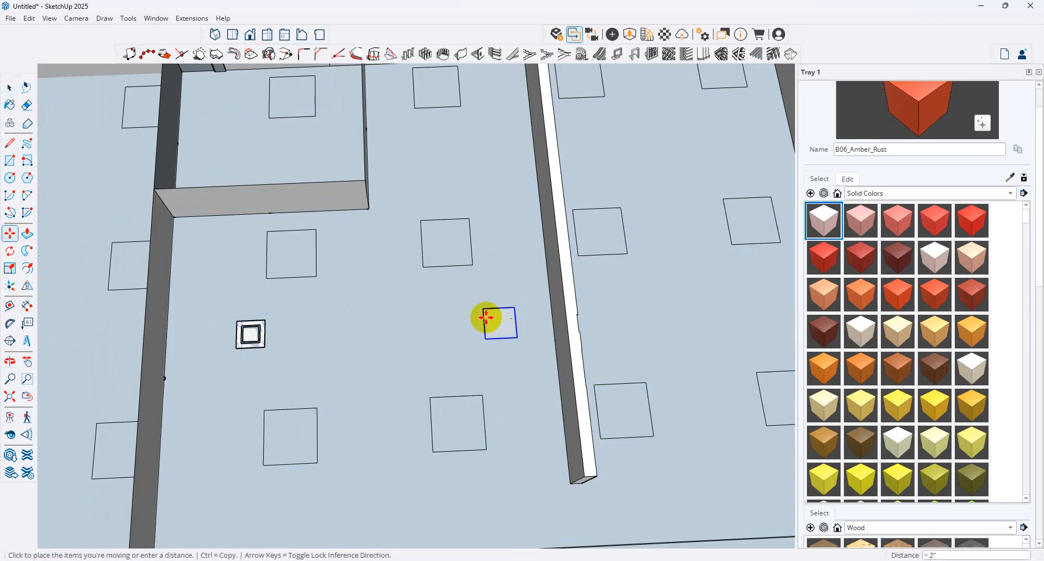
click(468, 320)
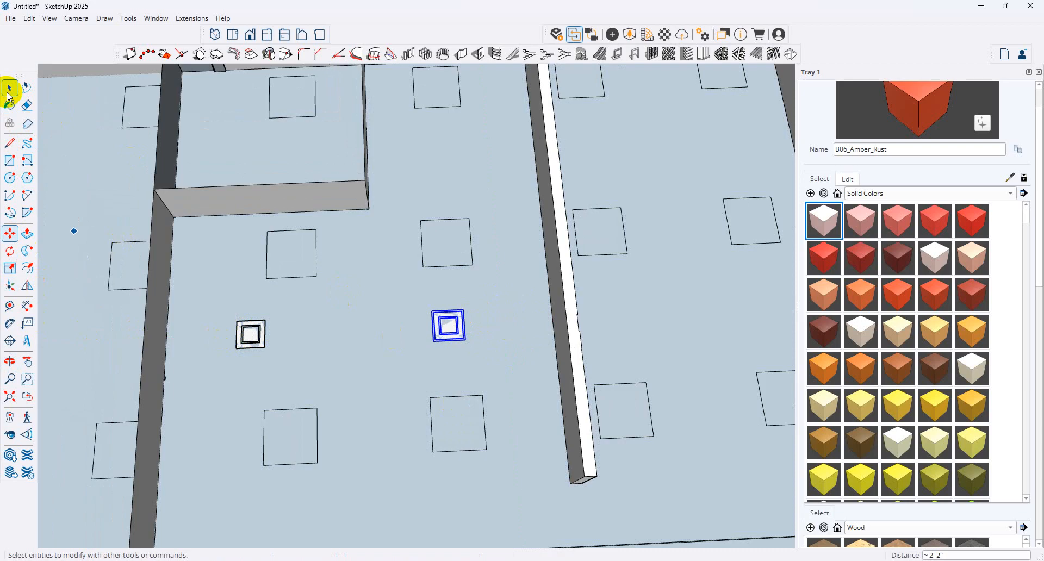
Move the other air conditioner inward, in line with the light-panel column nearer the middle room's side wall.
click(9, 94)
click(242, 339)
click(10, 235)
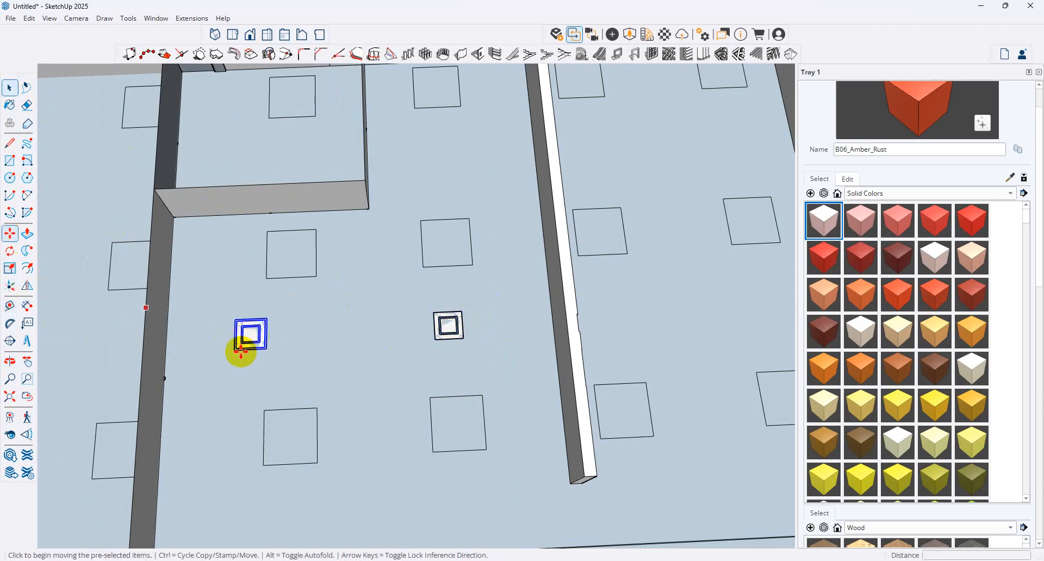
drag(245, 345, 300, 343)
Copy the pair of air conditioners to the rear light-panel bay and copy both pairs into the room beyond the long partition.
click(9, 87)
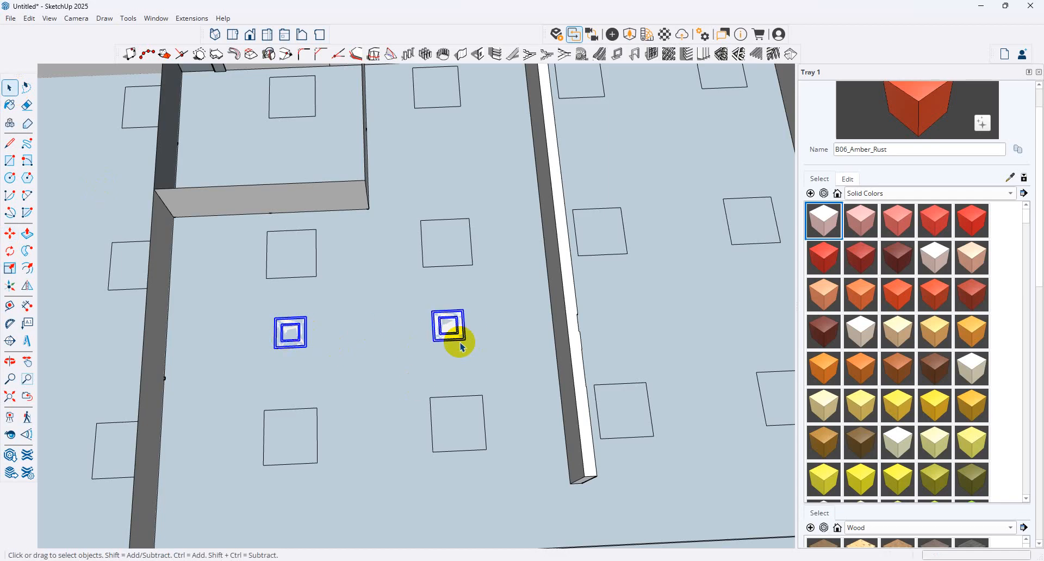
click(10, 233)
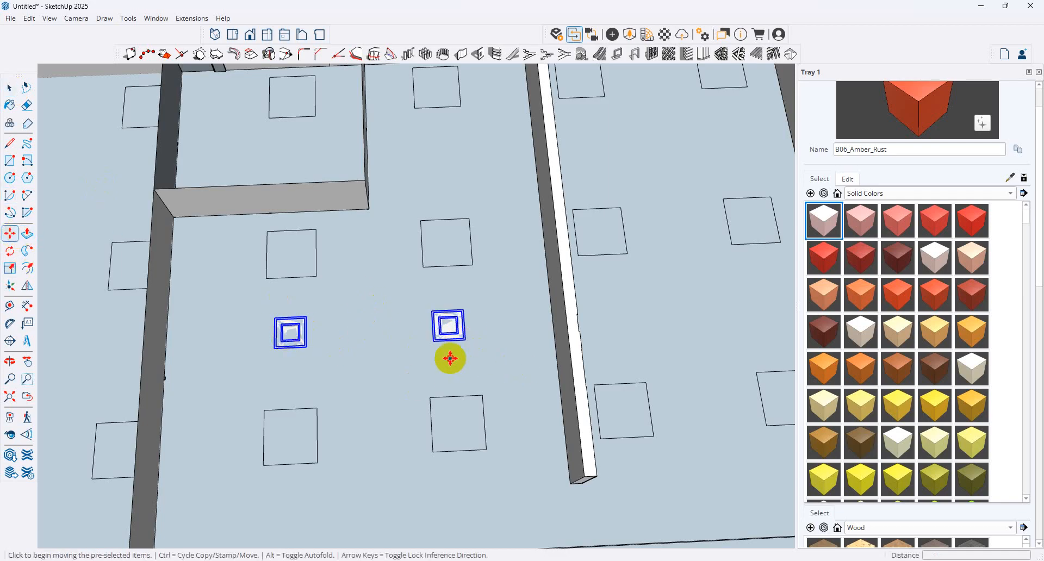
drag(450, 358, 592, 268)
key(ctrl)
scroll(400, 209, down, 3)
key(ctrl)
click(10, 87)
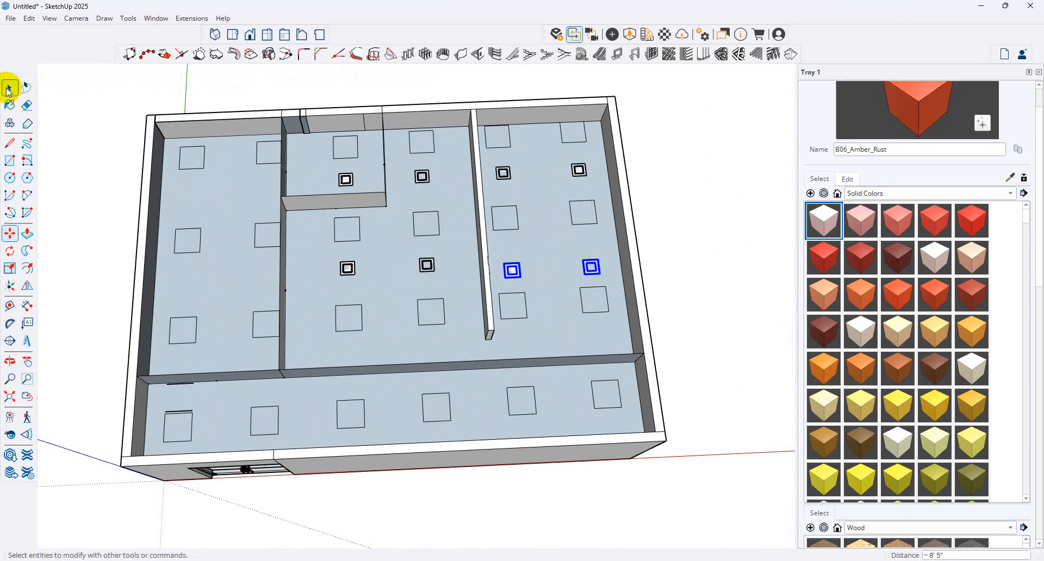
Delete the two copied air conditioners nearest the long partition in the room beyond it.
click(507, 181)
key(Delete)
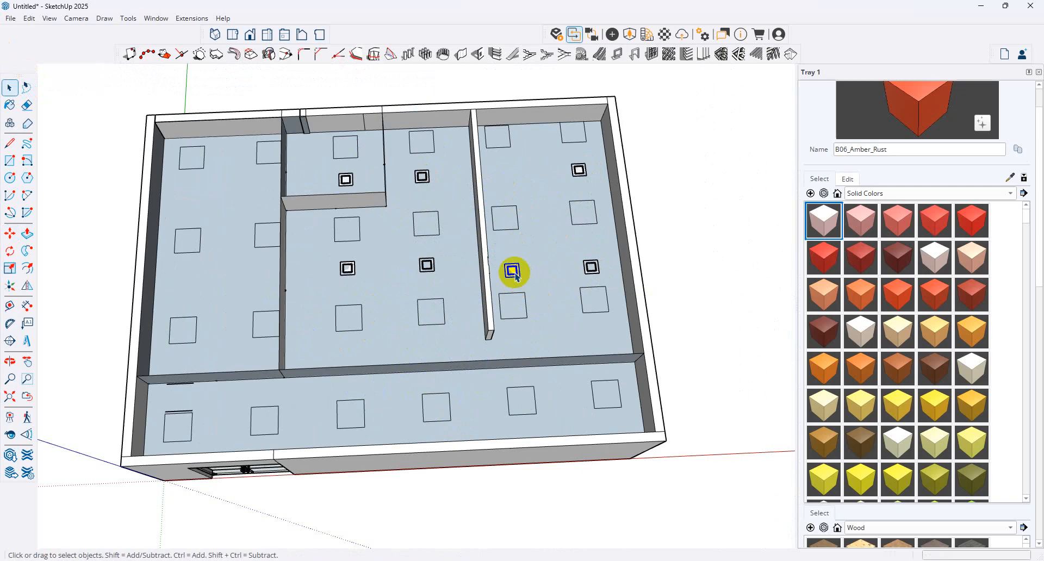
key(Delete)
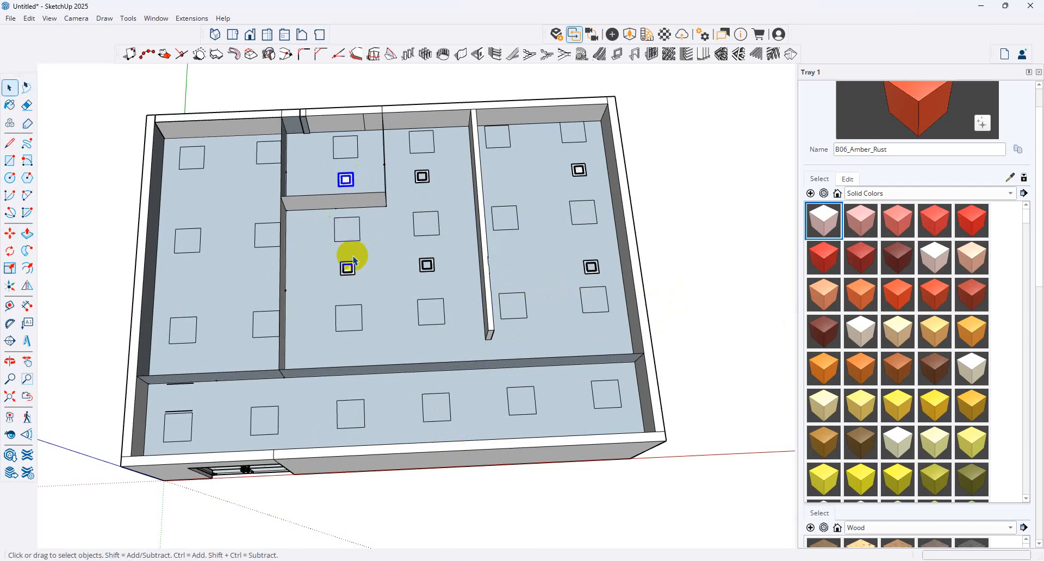
Copy the enclosed rear room's air conditioner and the middle room's unit aligned with it about 9' 4" into the opposite side room.
click(10, 234)
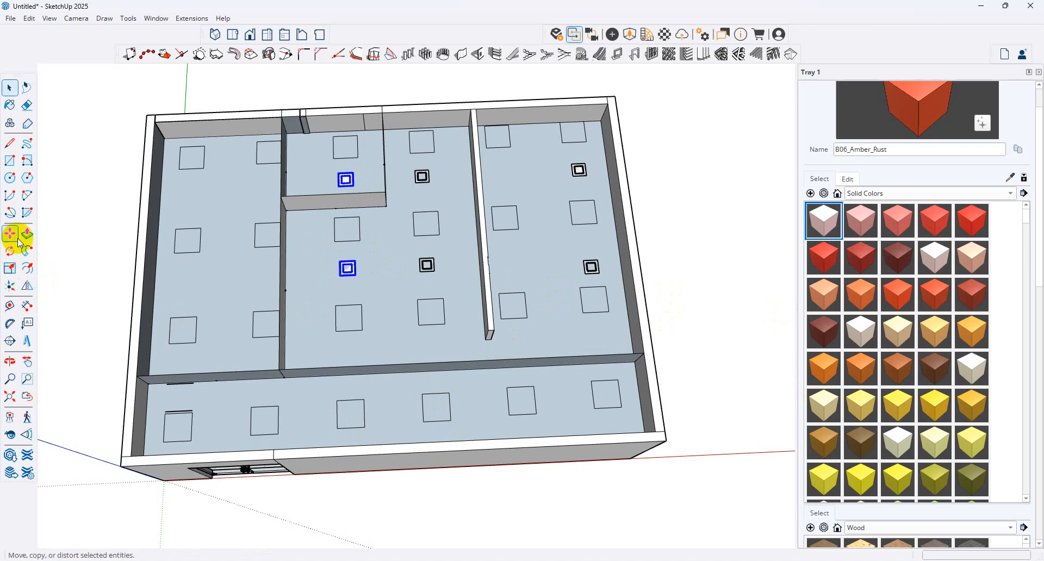
key(ctrl)
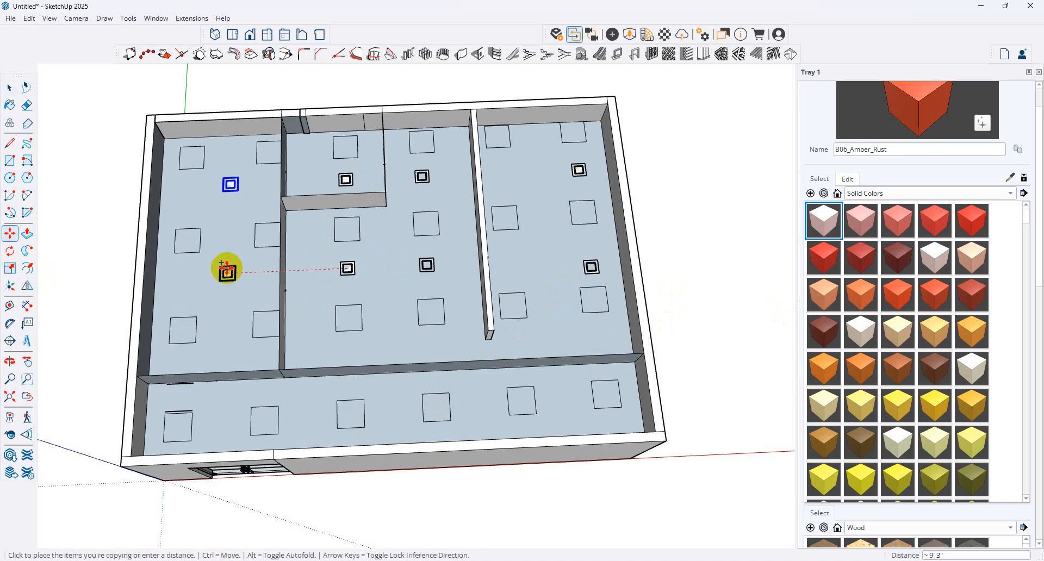
click(226, 268)
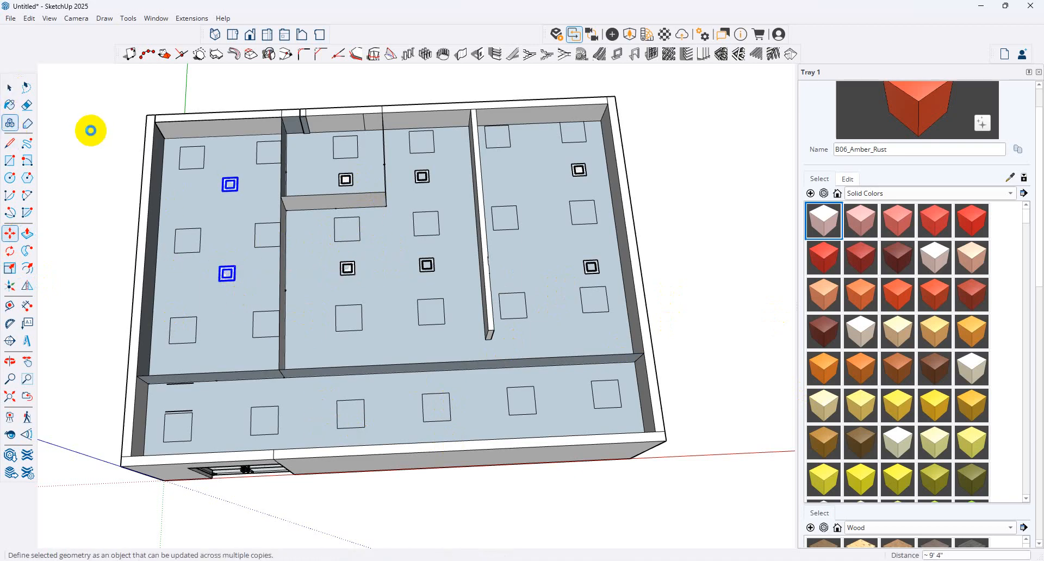
Move the side room's air conditioner nearer the corridor into the front corridor, beside the third light panel.
key(space)
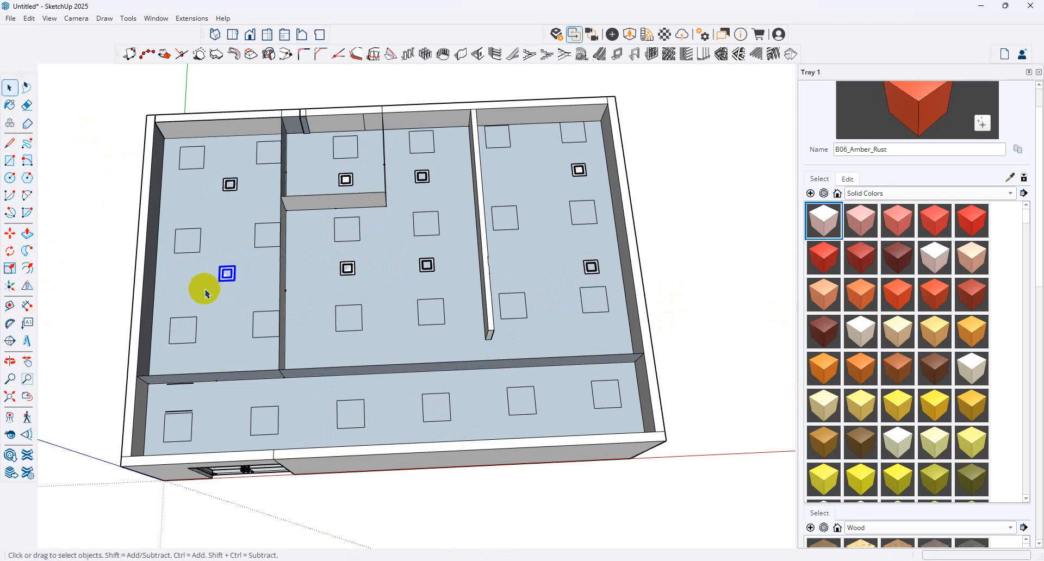
click(10, 233)
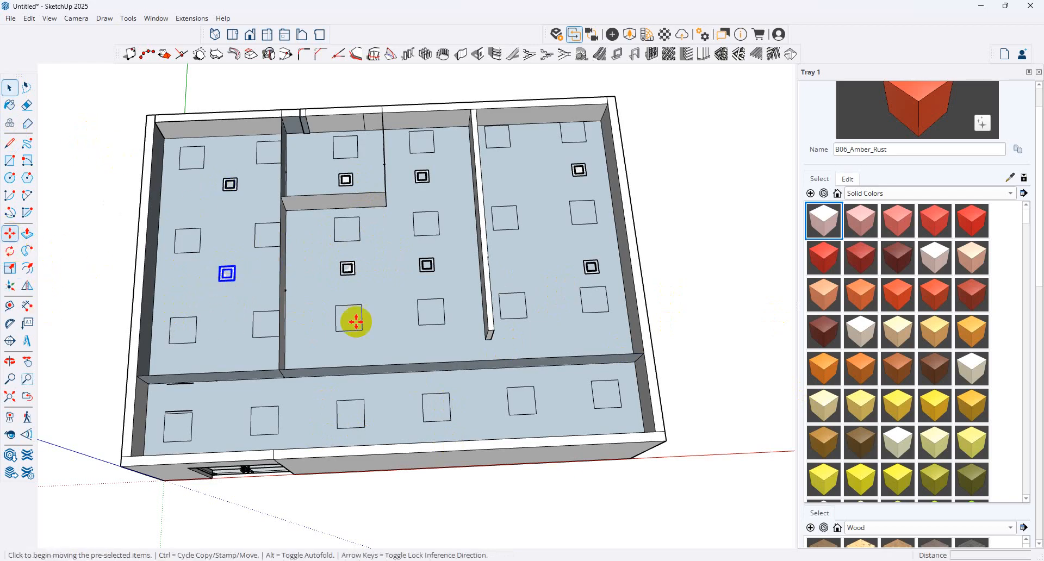
click(232, 290)
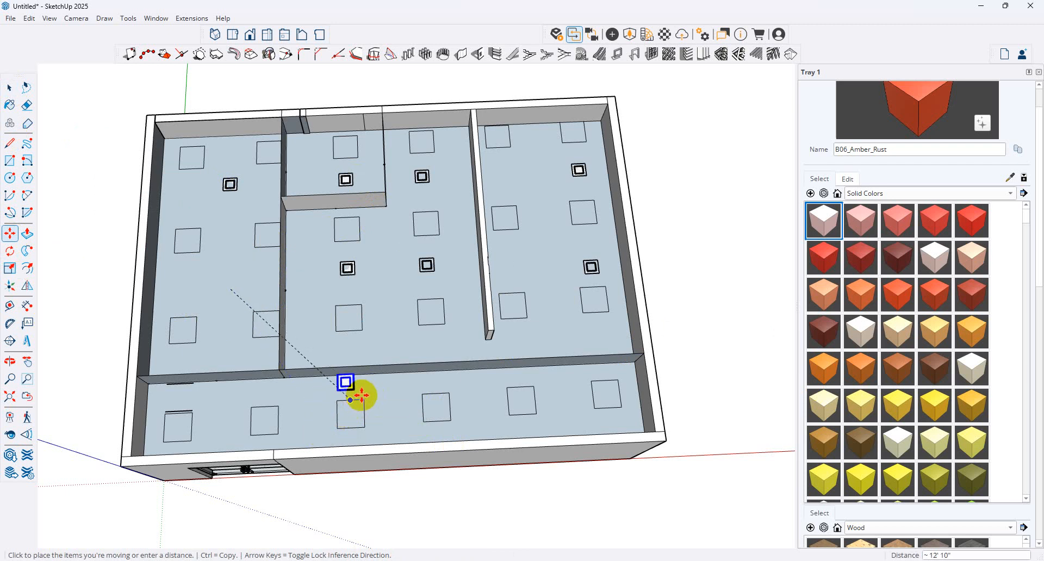
scroll(361, 396, up, 5)
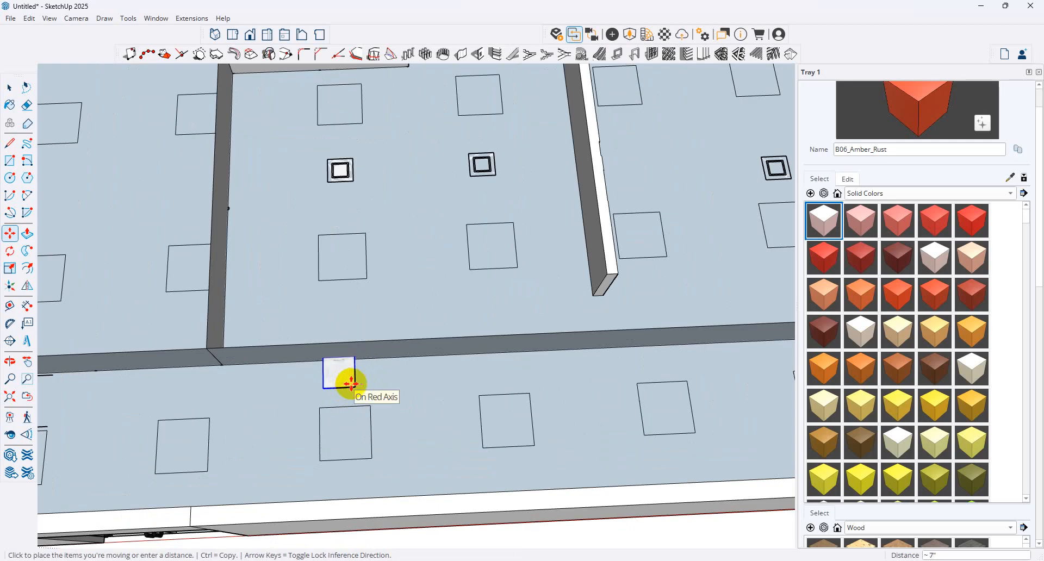
click(356, 376)
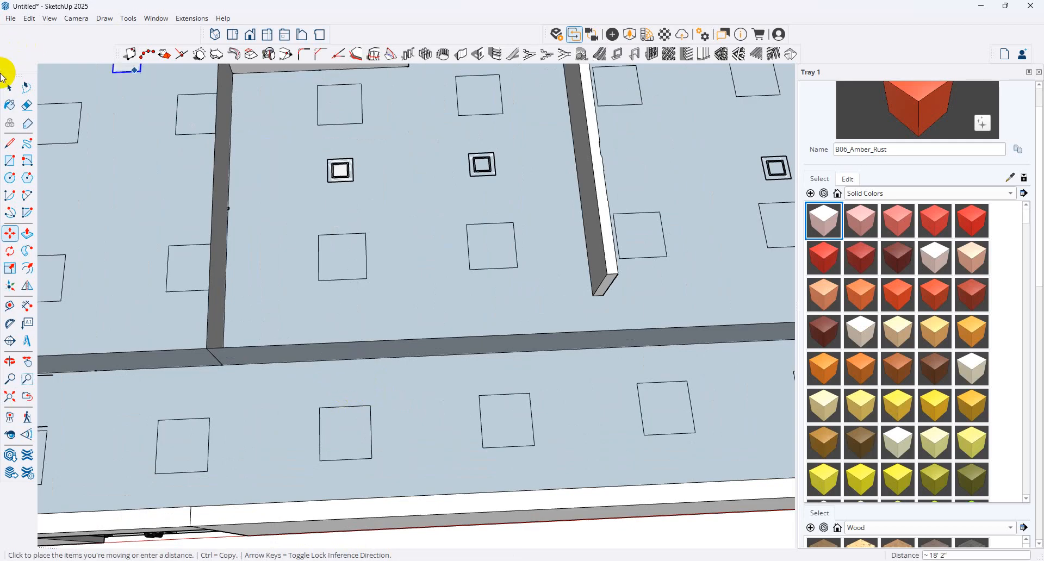
Delete the air conditioner placed beside the front corridor's third light panel.
click(9, 87)
click(340, 170)
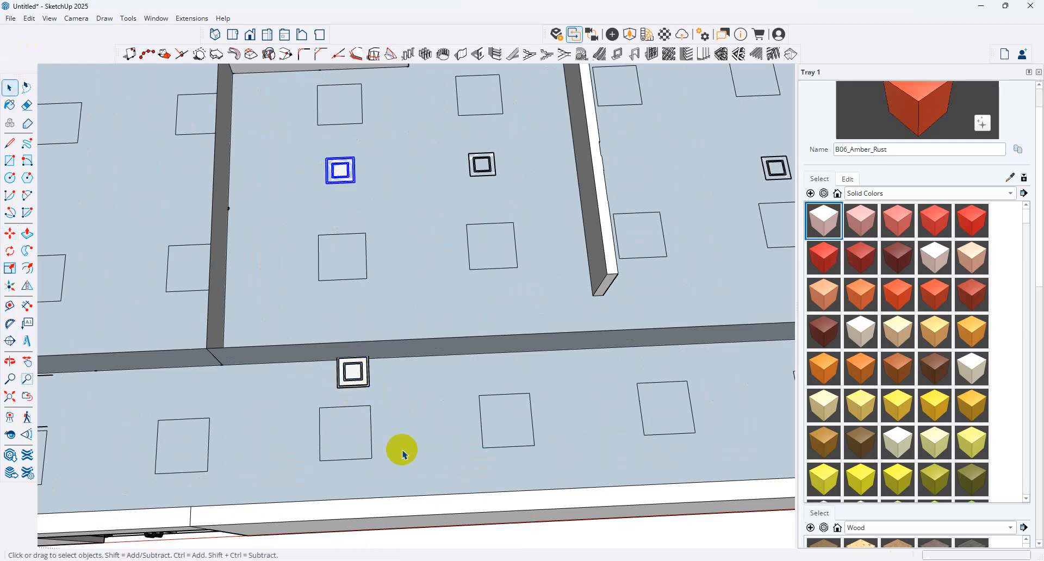
click(369, 385)
Copy the middle room's two air conditioners about 9' 2" straight into the front corridor, beside the third and fourth light panels.
click(328, 175)
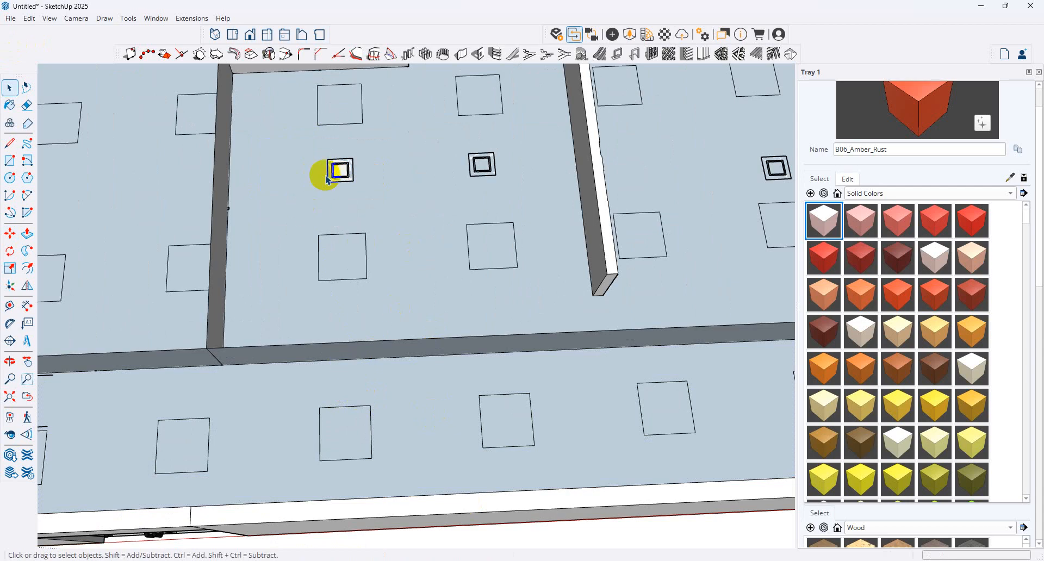
shift+click(486, 165)
click(9, 234)
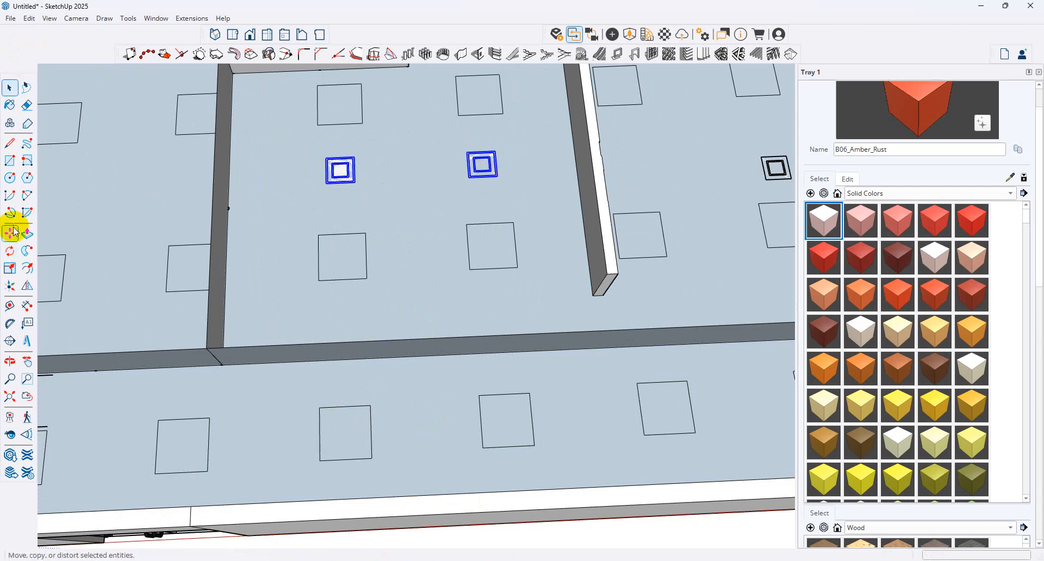
click(475, 174)
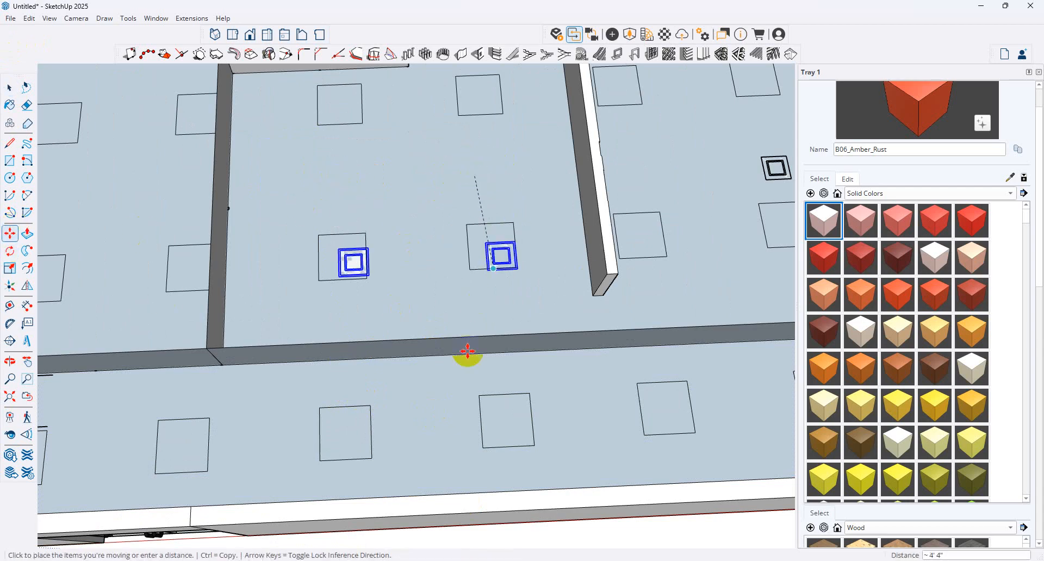
key(ctrl)
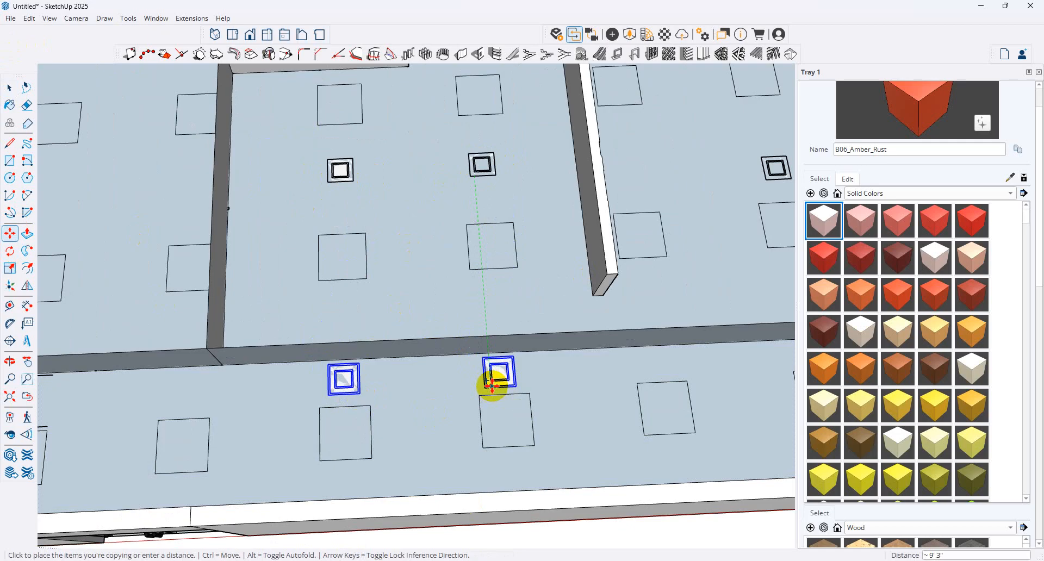
click(492, 384)
click(10, 87)
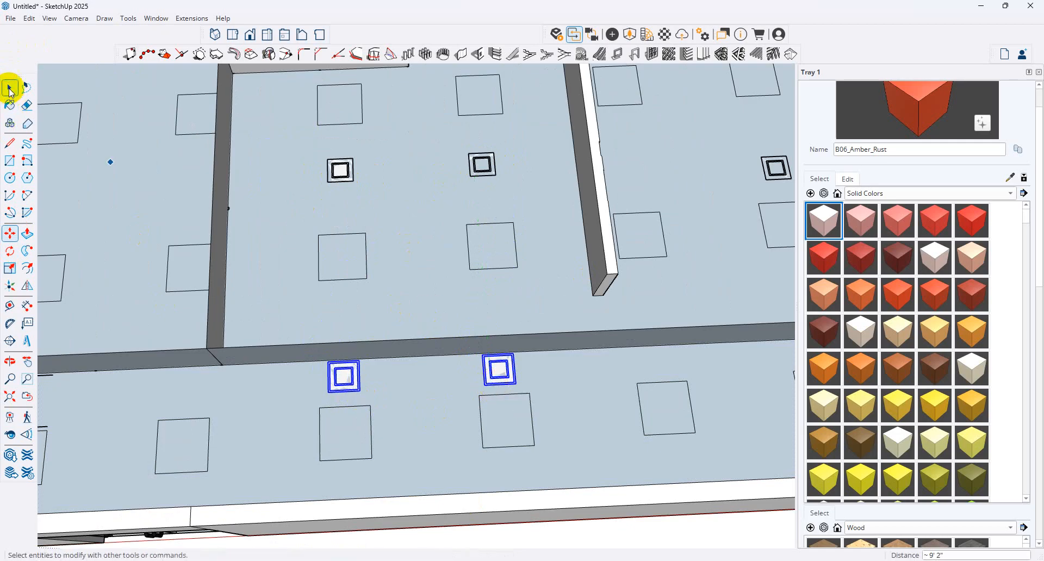
scroll(510, 296, down, 5)
middle_drag(488, 380, 368, 352)
scroll(359, 354, up, 2)
click(129, 54)
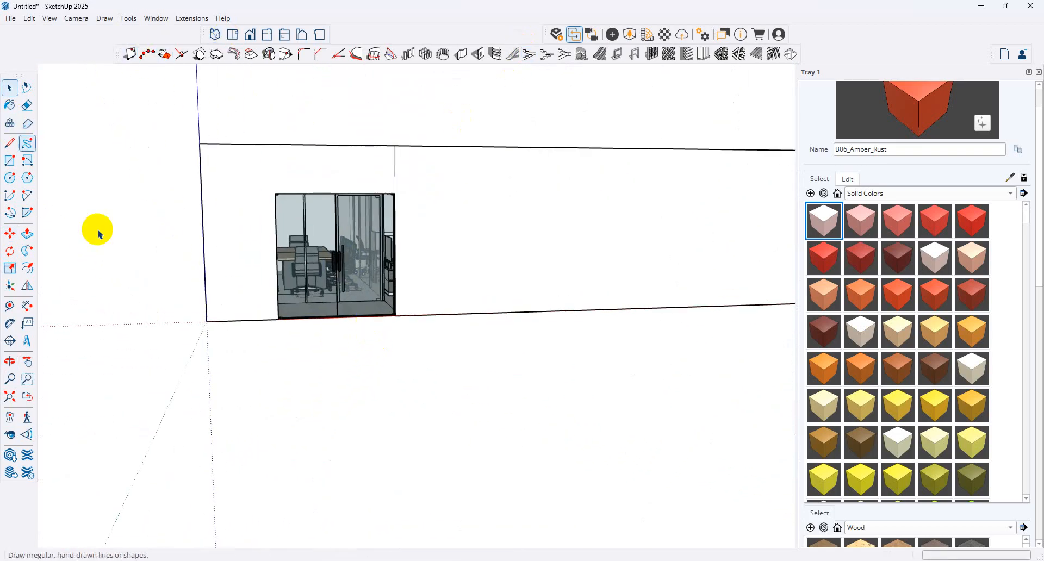
Unhide all hidden parts of the office model.
key(space)
scroll(401, 230, up, 6)
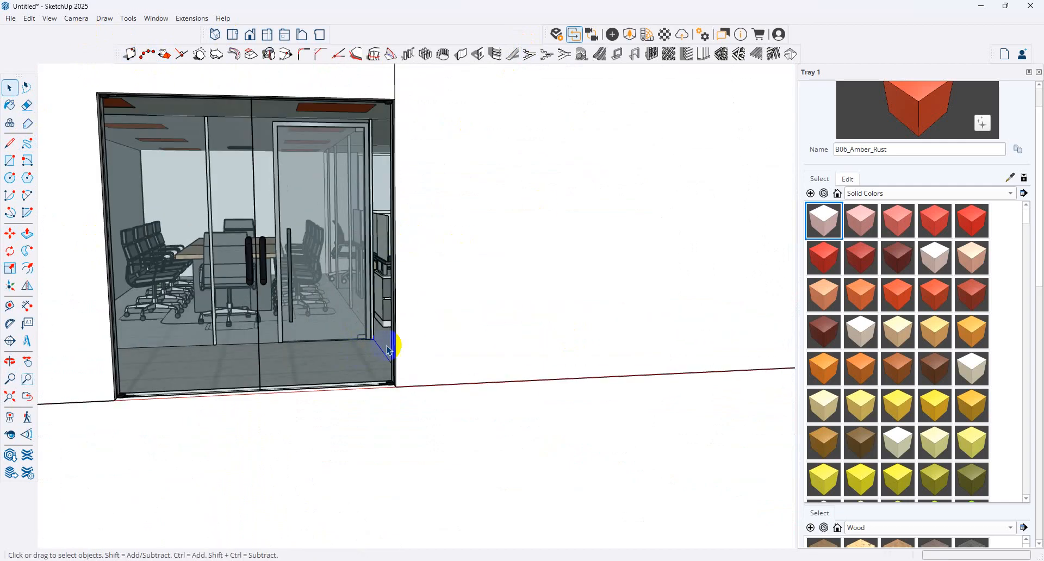
click(31, 18)
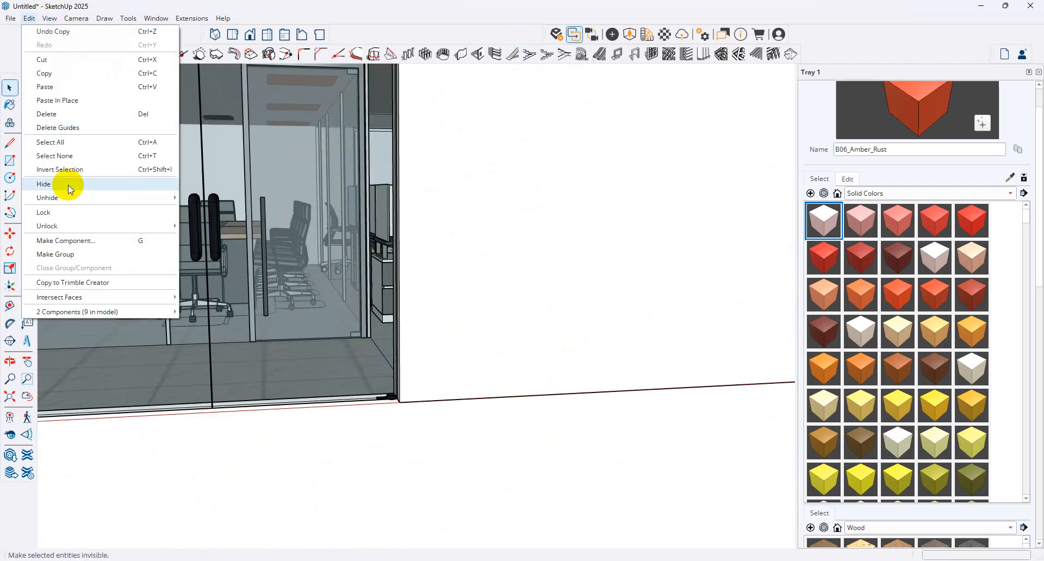
mouse_move(72, 200)
click(228, 224)
scroll(312, 297, up, 4)
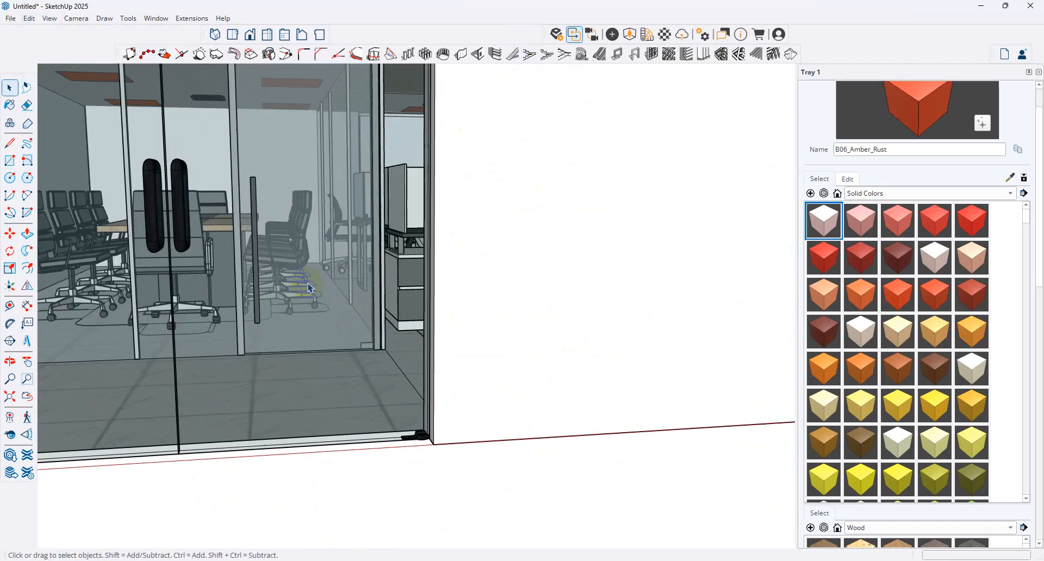
Look around the furnished interior at eye level to examine the ceiling panels, air conditioners, workstations and glass partitions.
middle_drag(625, 326, 962, 333)
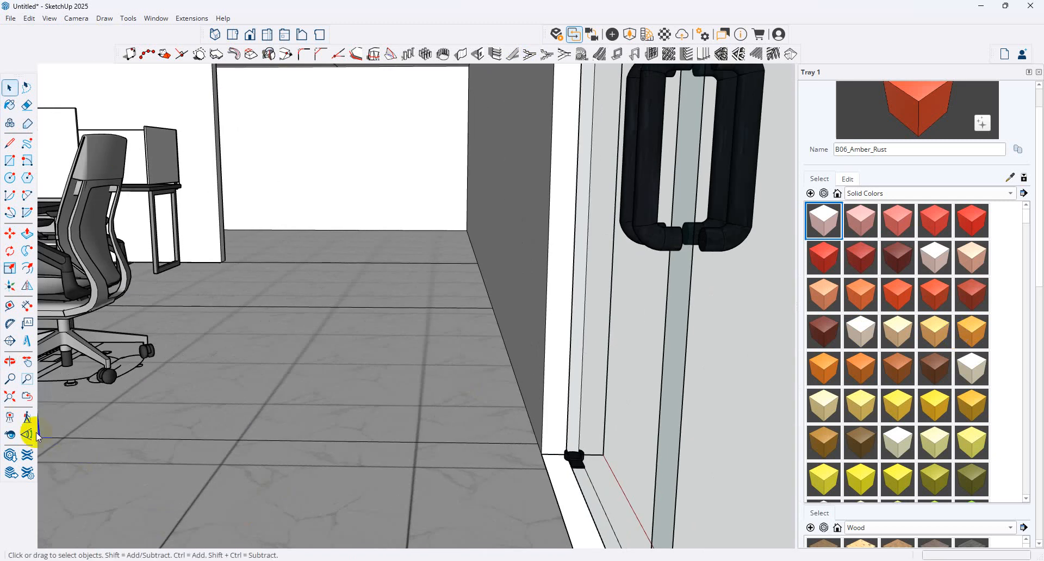
click(11, 435)
middle_drag(559, 352, 529, 271)
drag(656, 414, 729, 462)
middle_drag(729, 461, 622, 333)
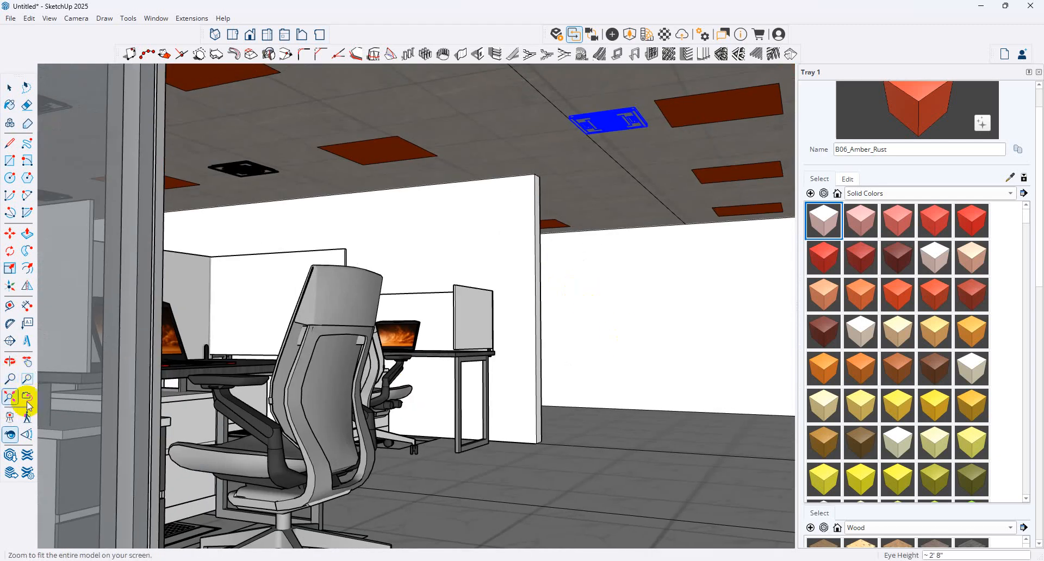
click(7, 381)
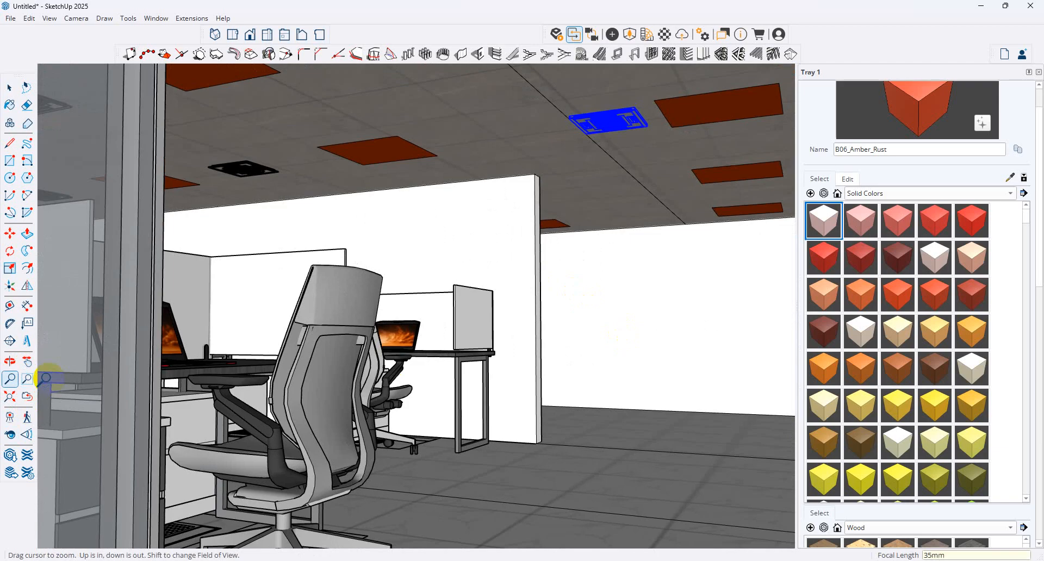
scroll(44, 379, down, 3)
click(10, 435)
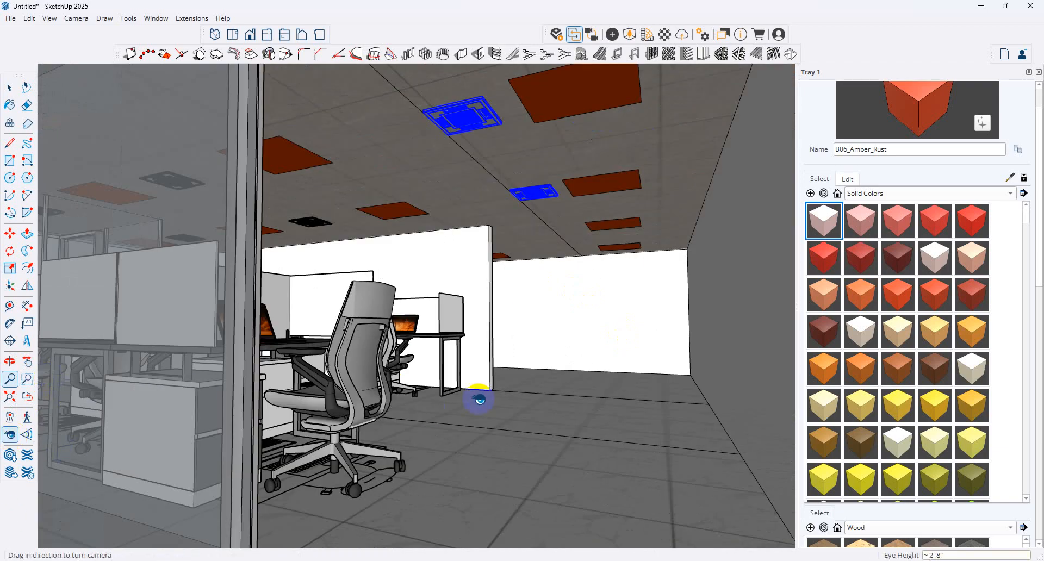
drag(478, 396, 600, 408)
scroll(440, 365, down, 3)
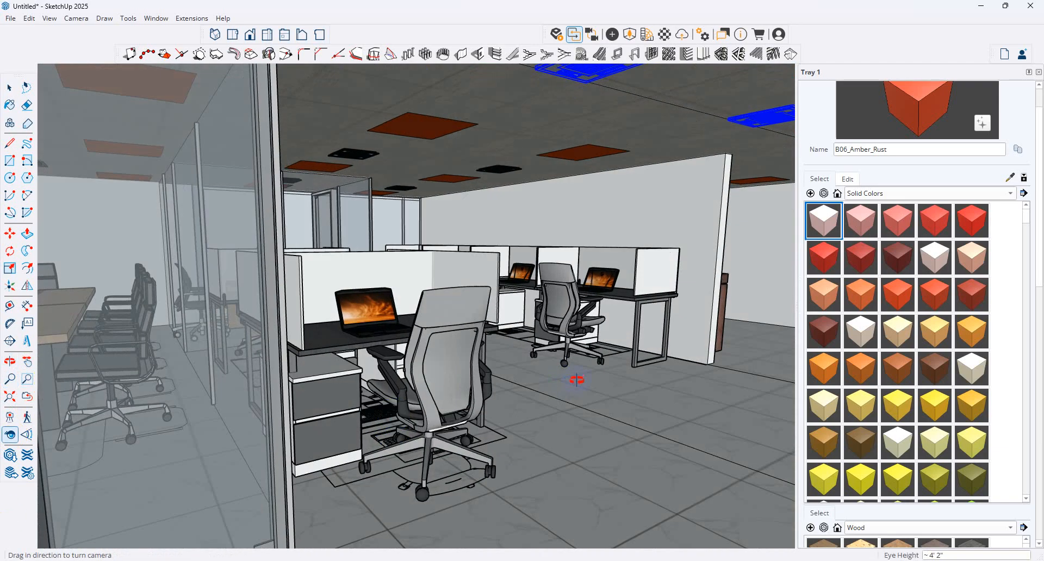
middle_drag(576, 378, 577, 385)
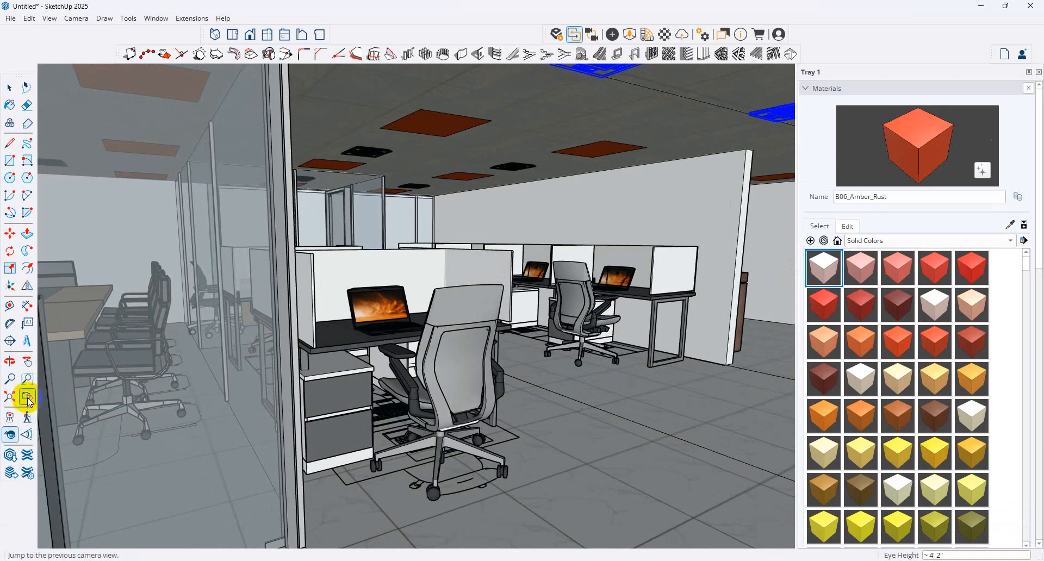
scroll(734, 392, up, 2)
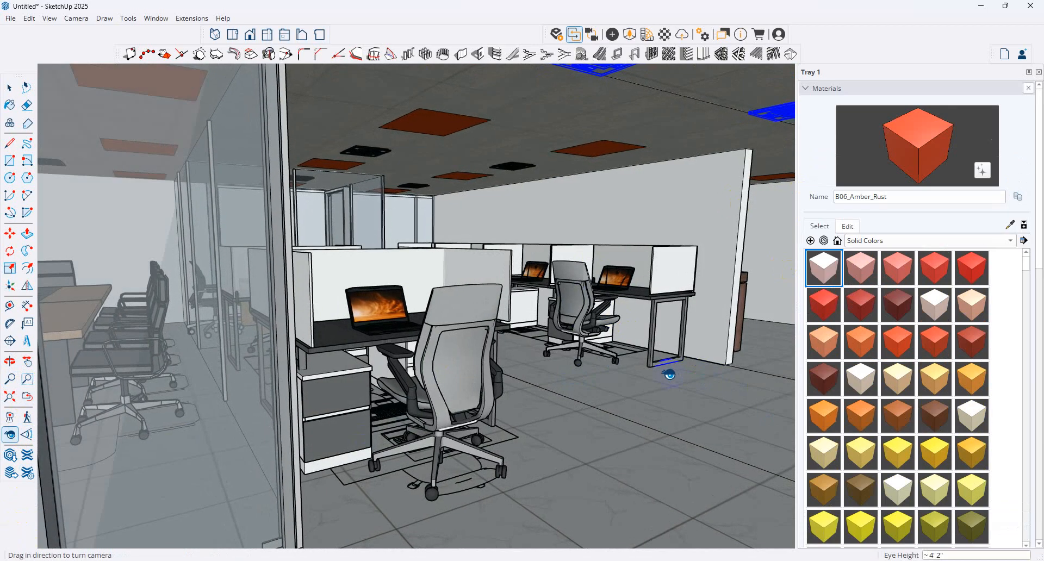
scroll(603, 370, up, 5)
middle_drag(601, 373, 320, 374)
middle_drag(542, 358, 574, 305)
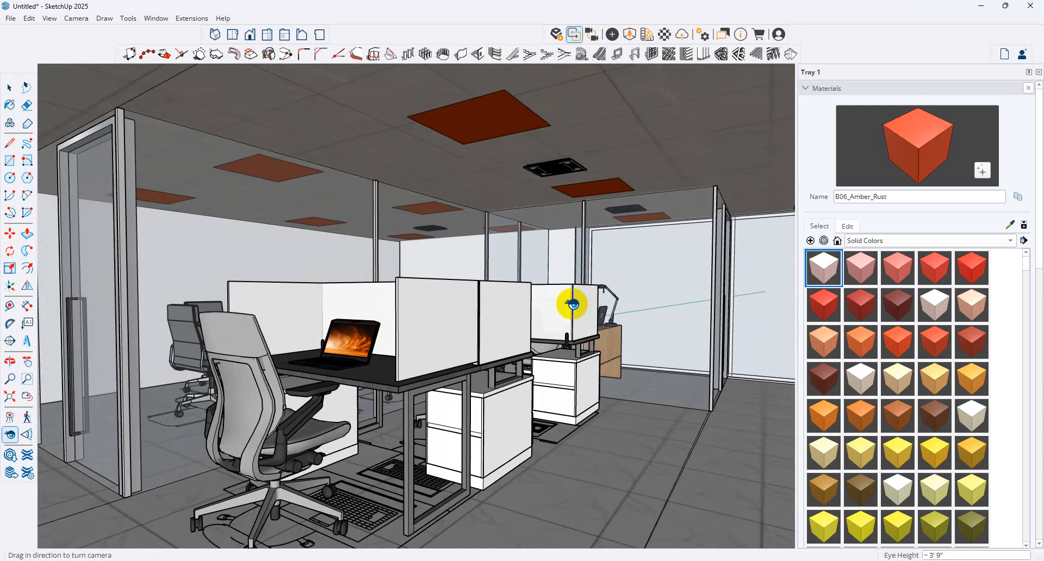
Change the Enscape type of the B06_Amber_Rust ceiling light material to Self-illuminated.
click(664, 35)
click(402, 57)
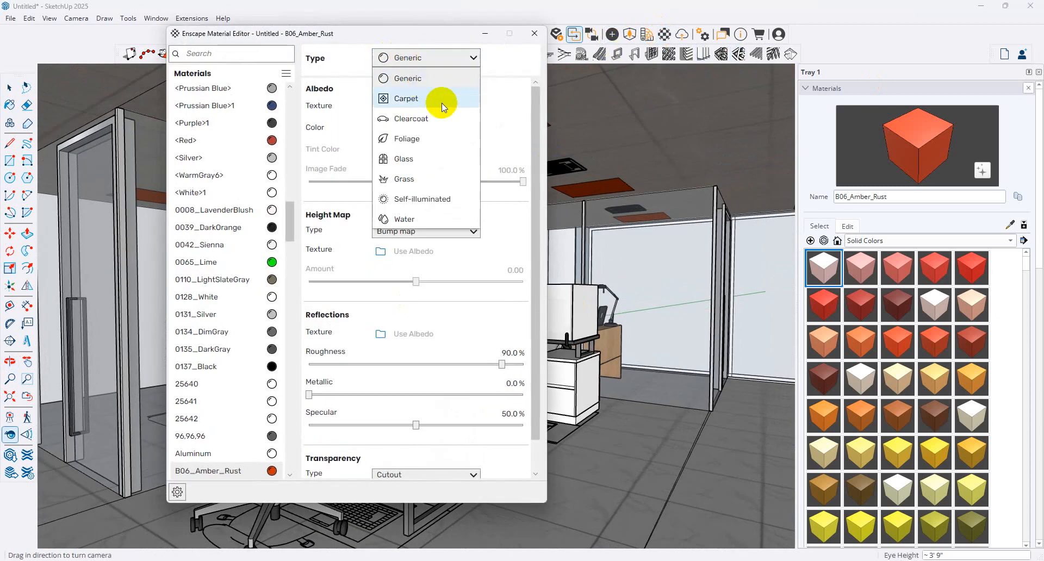
click(441, 199)
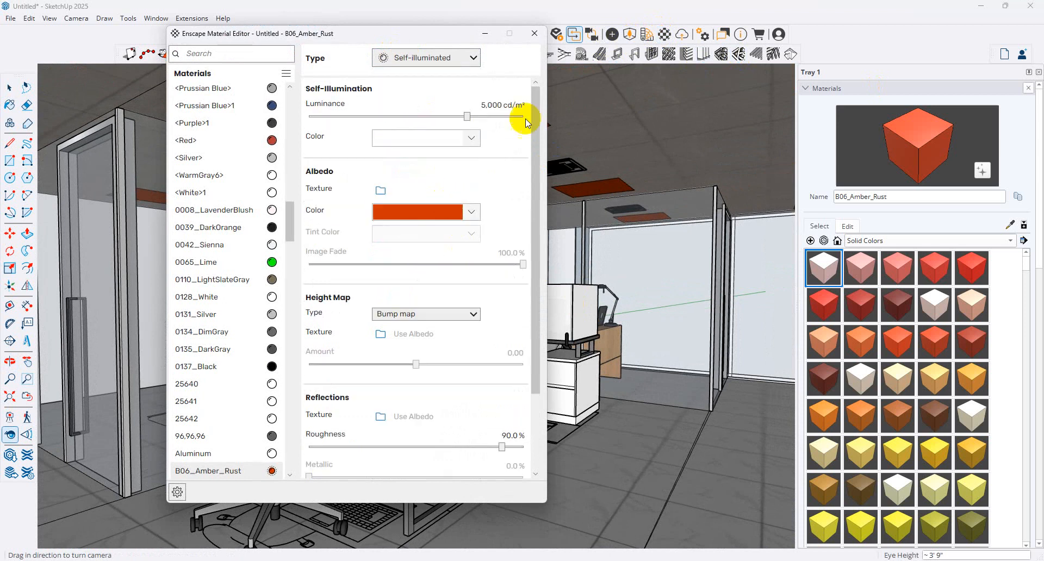
click(535, 35)
Switch to the Enscape render of the workstation area and set its style mode to None.
drag(464, 296, 277, 268)
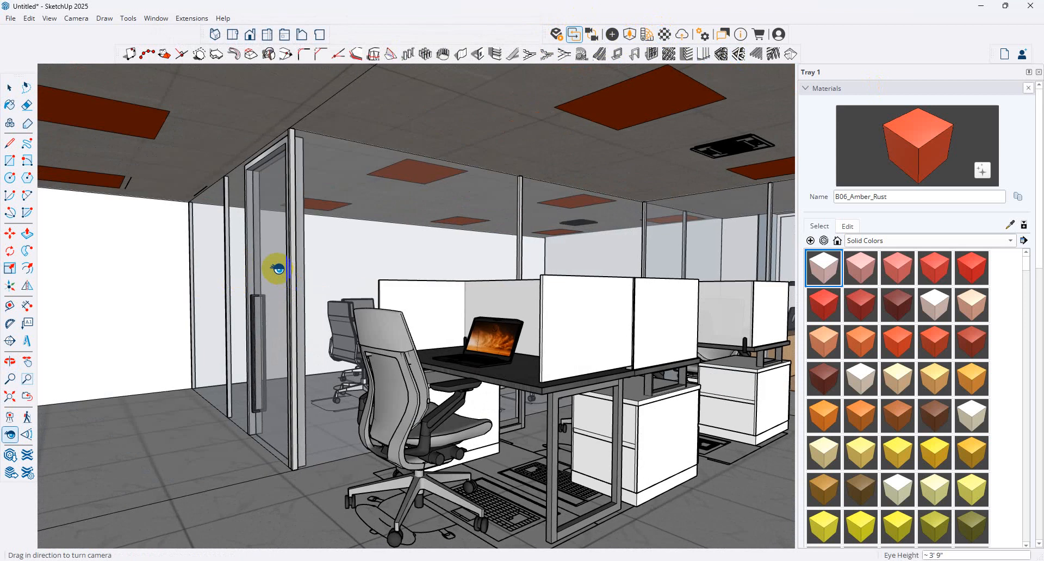
click(564, 41)
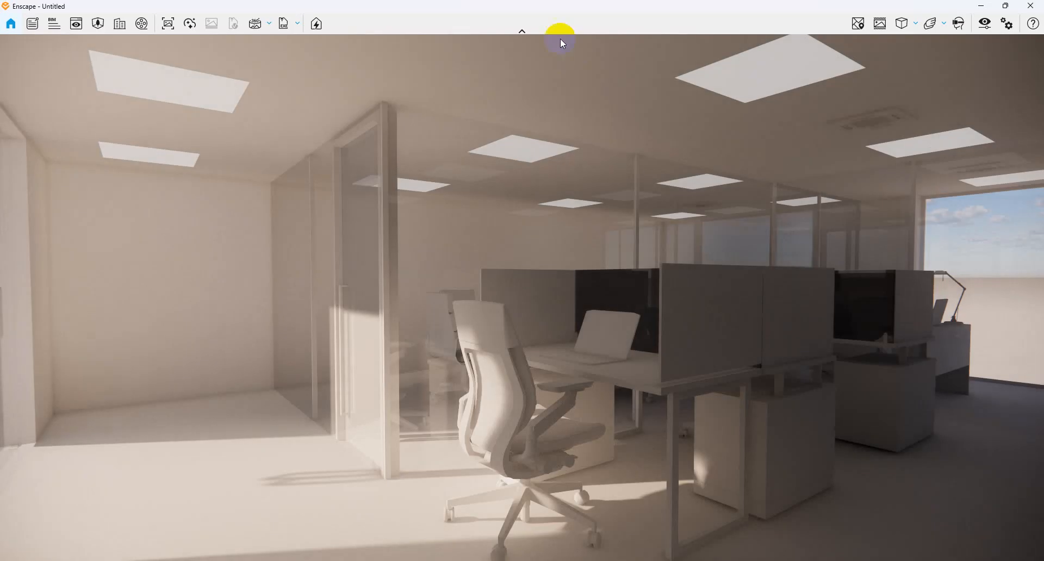
click(987, 24)
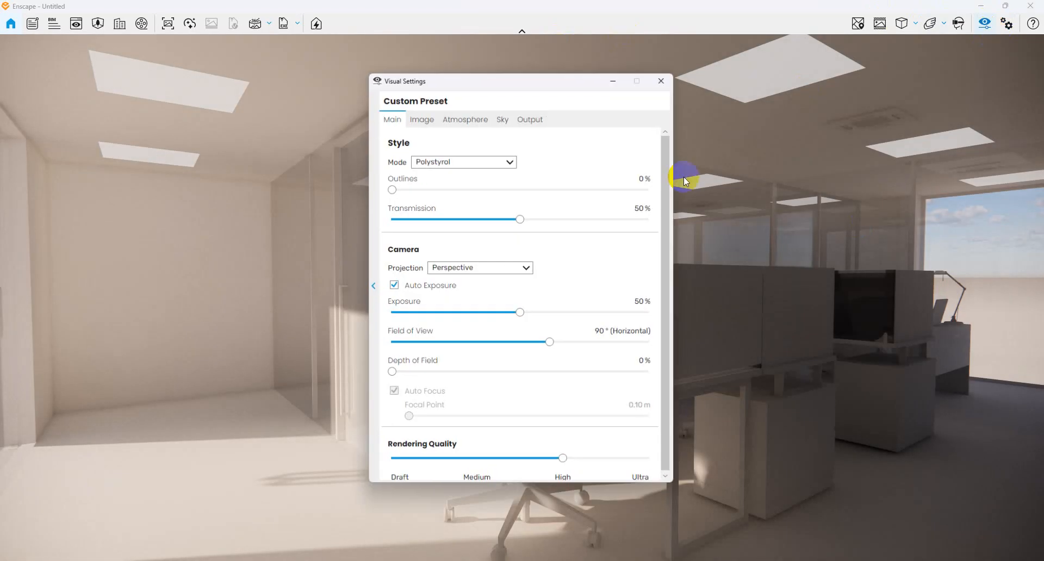
click(458, 161)
click(443, 174)
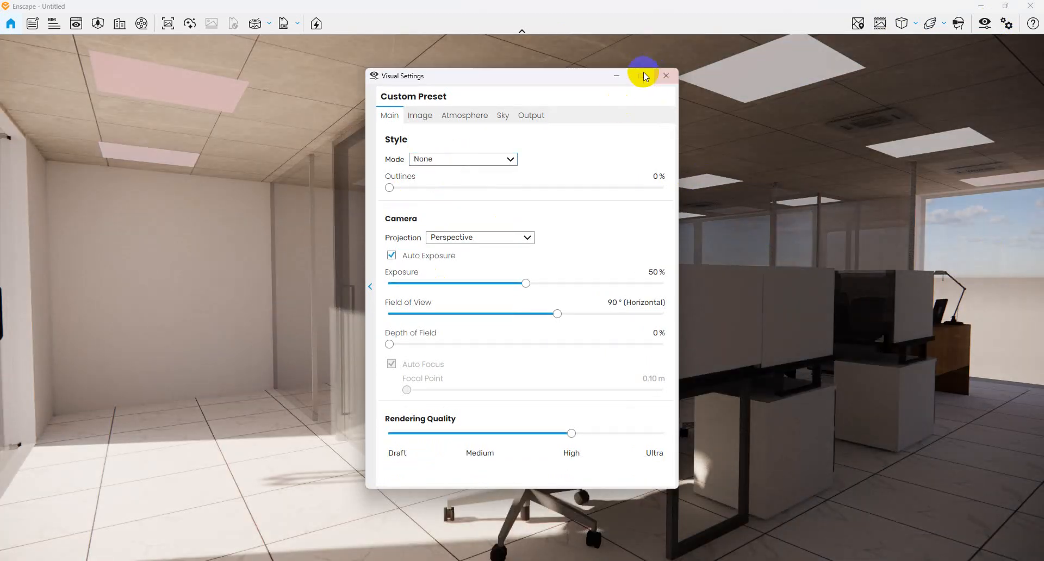
Set the render's sky horizon source to Town.
click(504, 118)
click(457, 181)
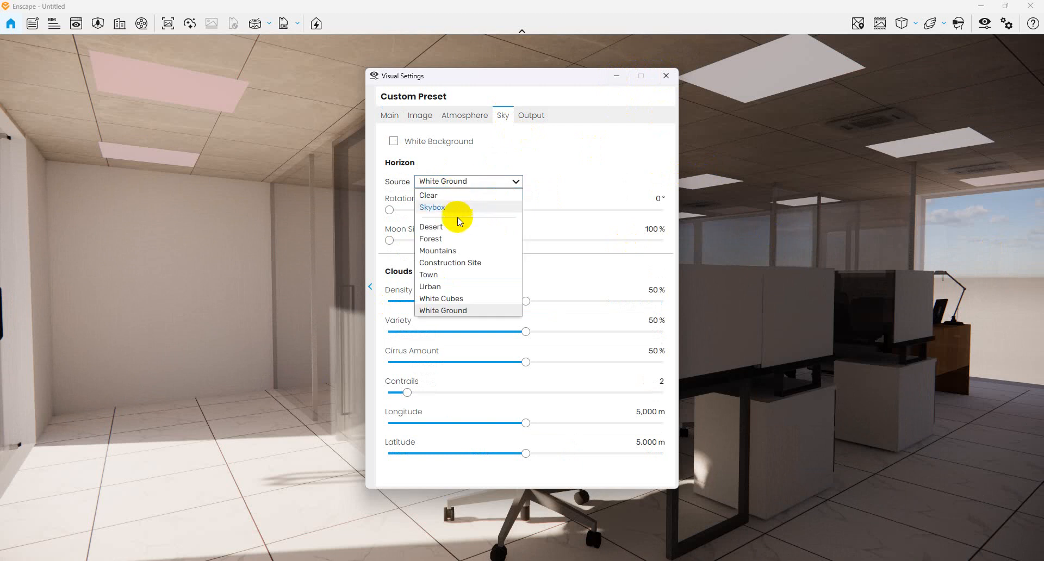
click(463, 281)
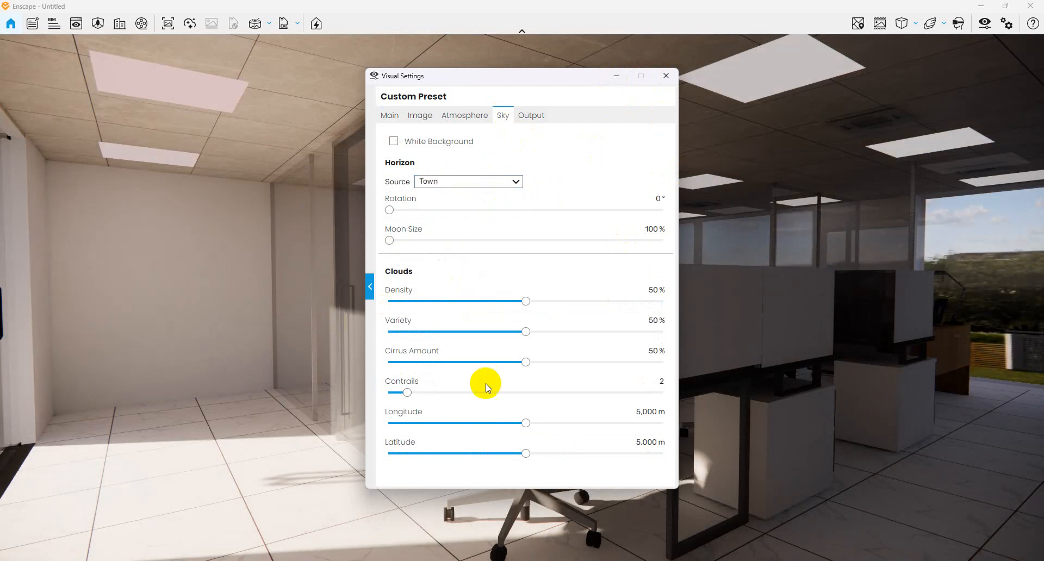
Lower the render's sun brightness to 0% and close the visual settings.
click(420, 115)
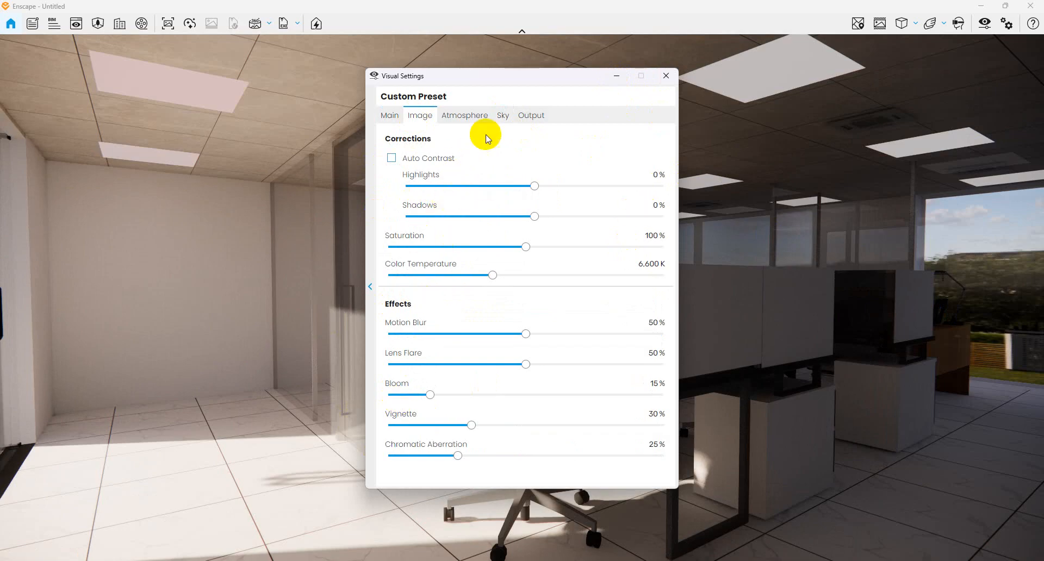
click(469, 116)
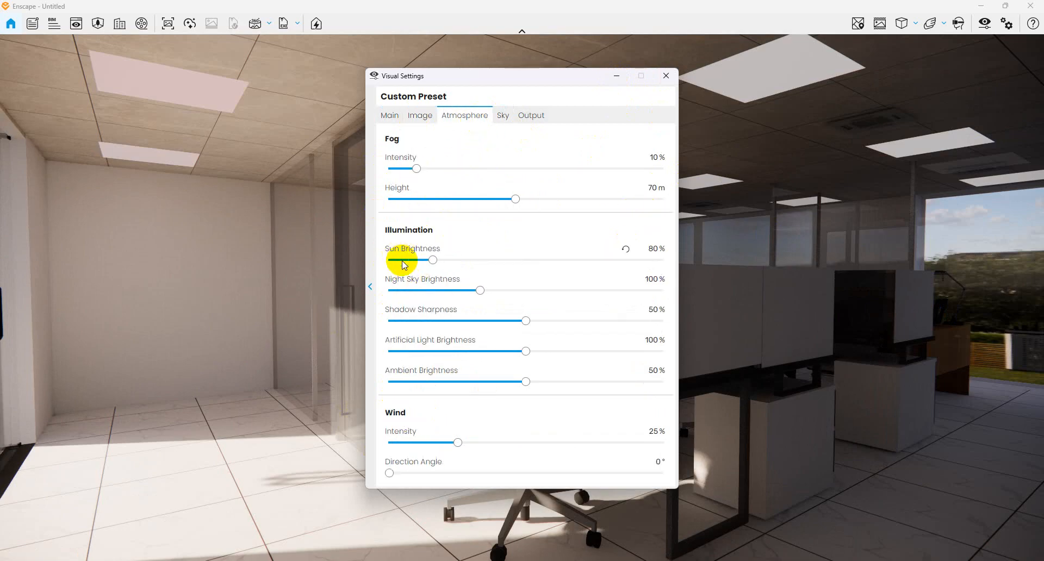
drag(404, 264, 362, 261)
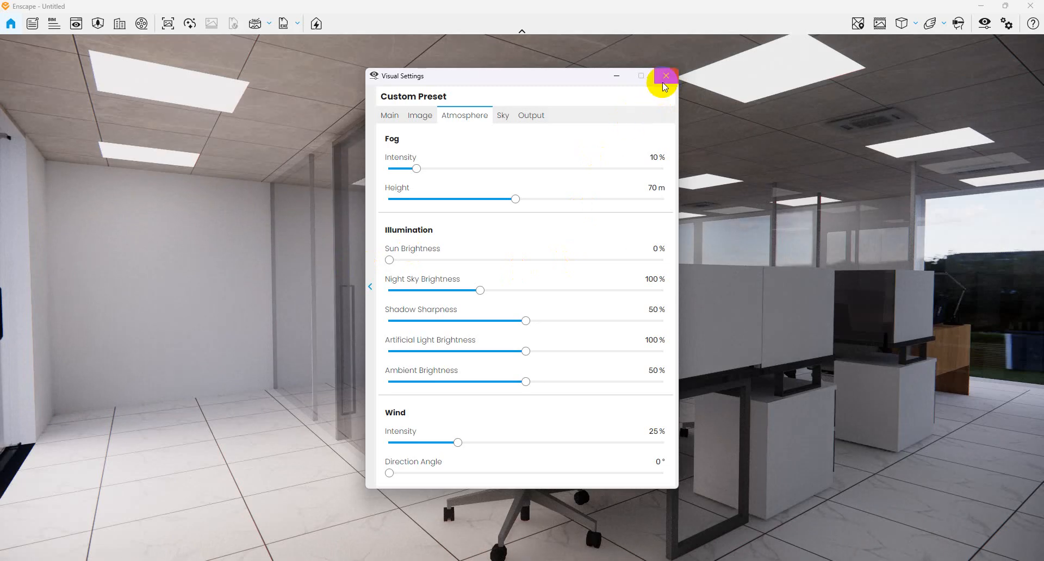
click(664, 82)
Move the render camera out of the workstation area to face the glass entrance doors from outside.
mouse_move(220, 335)
mouse_down()
mouse_move(481, 286)
mouse_move(218, 340)
mouse_up()
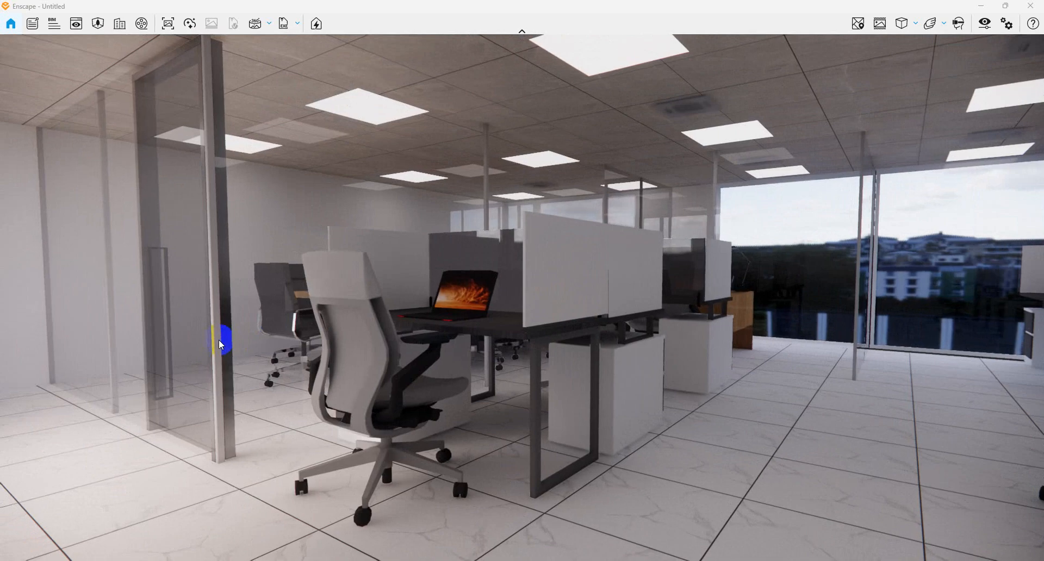
scroll(219, 339, down, 3)
drag(115, 337, 109, 334)
scroll(109, 334, up, 3)
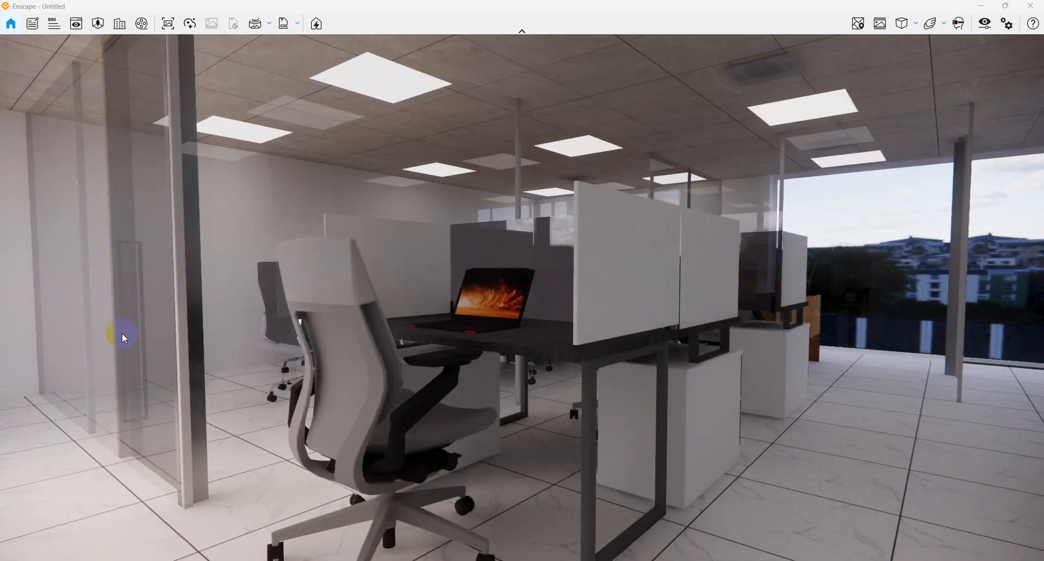
scroll(122, 333, down, 3)
drag(519, 297, 752, 303)
scroll(190, 354, up, 3)
drag(236, 379, 504, 350)
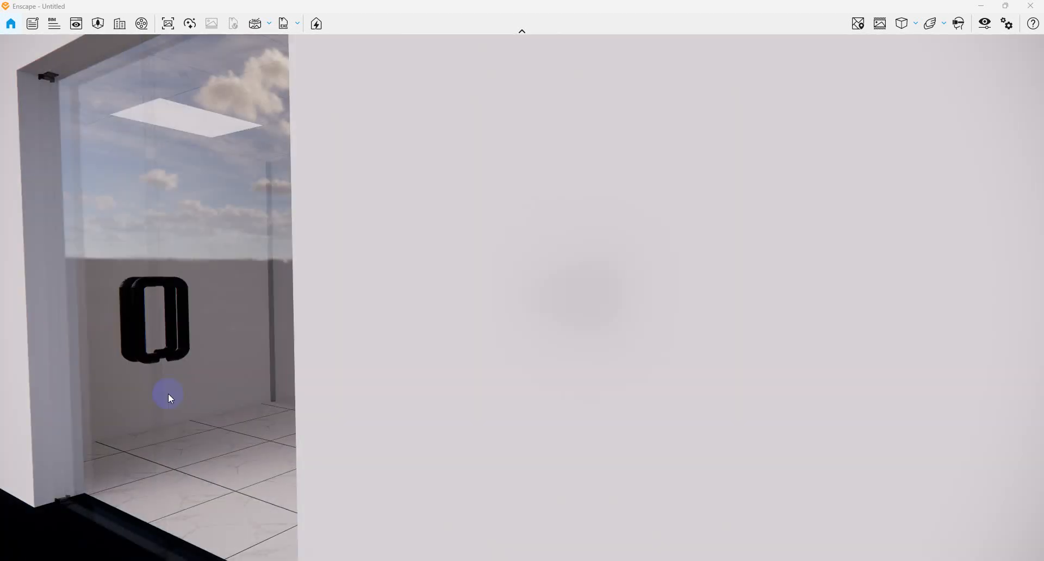
drag(168, 393, 522, 293)
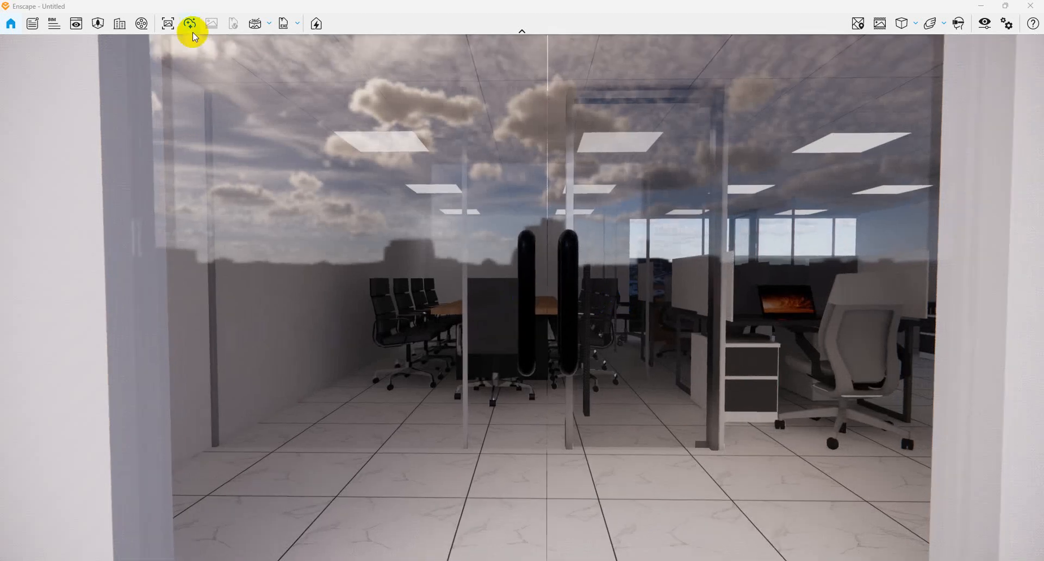
Start a video path with its first keyframe facing the glass entrance doors.
click(141, 24)
click(514, 383)
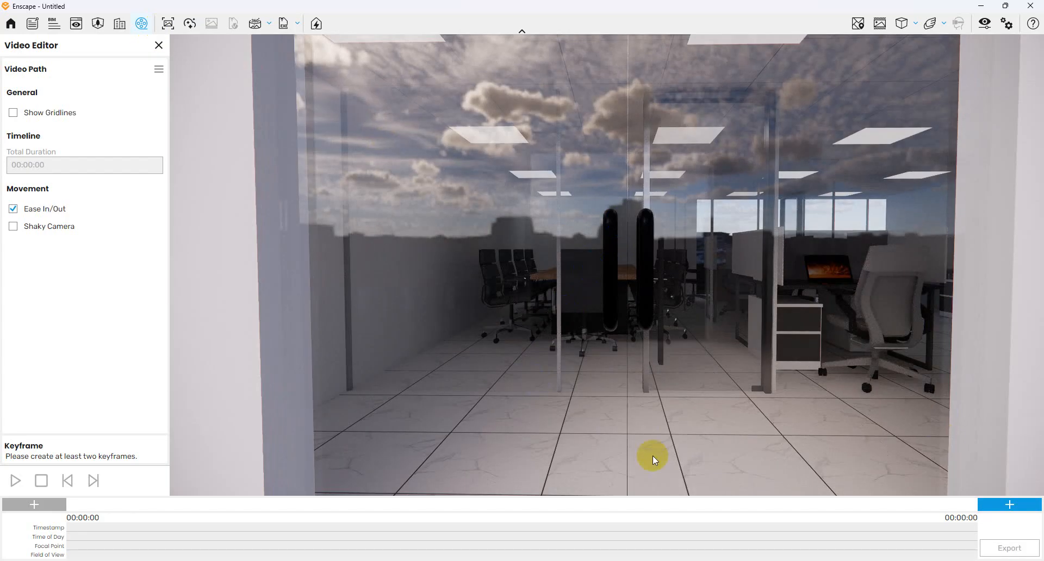
click(1020, 506)
Move the camera inside and add the video path's next three keyframes past the meeting chairs and the workstations.
mouse_move(746, 298)
mouse_down()
mouse_move(668, 298)
mouse_move(771, 384)
mouse_up()
click(1030, 511)
drag(625, 292, 556, 272)
click(1010, 505)
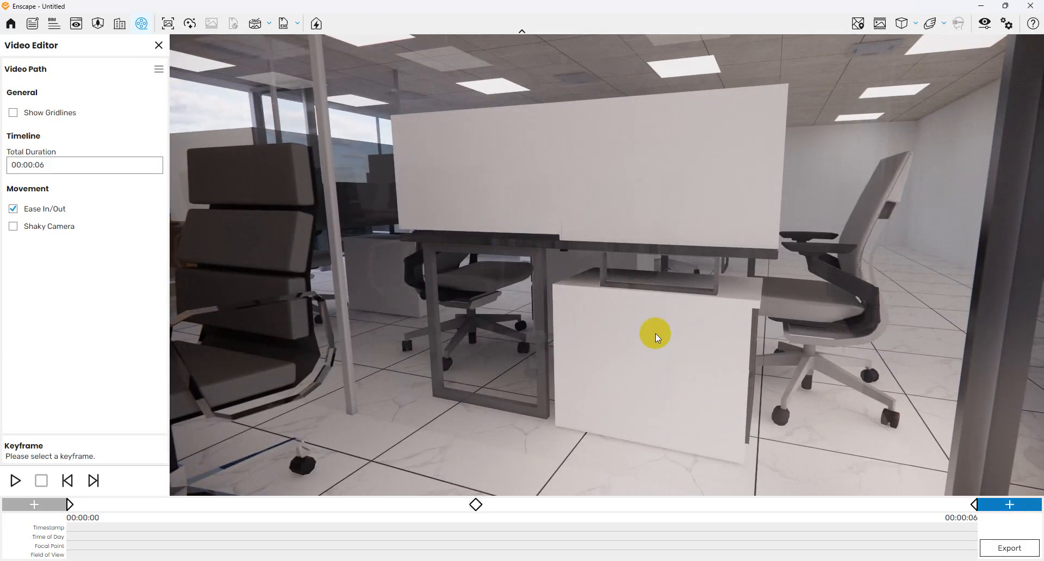
drag(655, 334, 527, 269)
right_drag(527, 268, 544, 359)
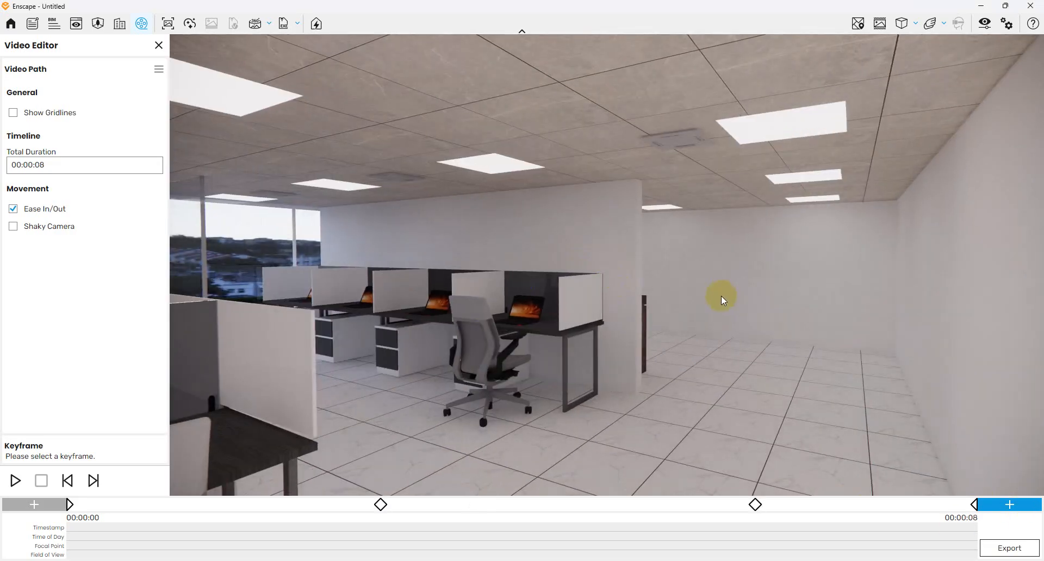
Move the camera past the workstations to the wooden desk with the lamp and add a fifth keyframe.
right_drag(721, 296, 678, 336)
scroll(651, 300, up, 5)
scroll(601, 315, up, 3)
scroll(799, 332, up, 3)
scroll(678, 335, up, 2)
right_drag(383, 272, 479, 262)
scroll(747, 350, up, 3)
scroll(717, 358, up, 3)
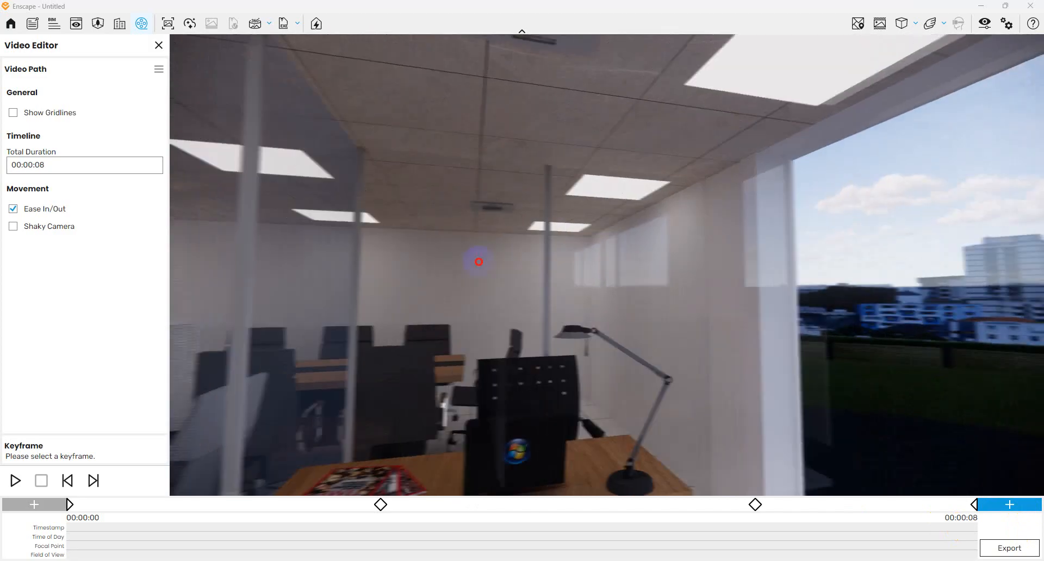
click(1010, 504)
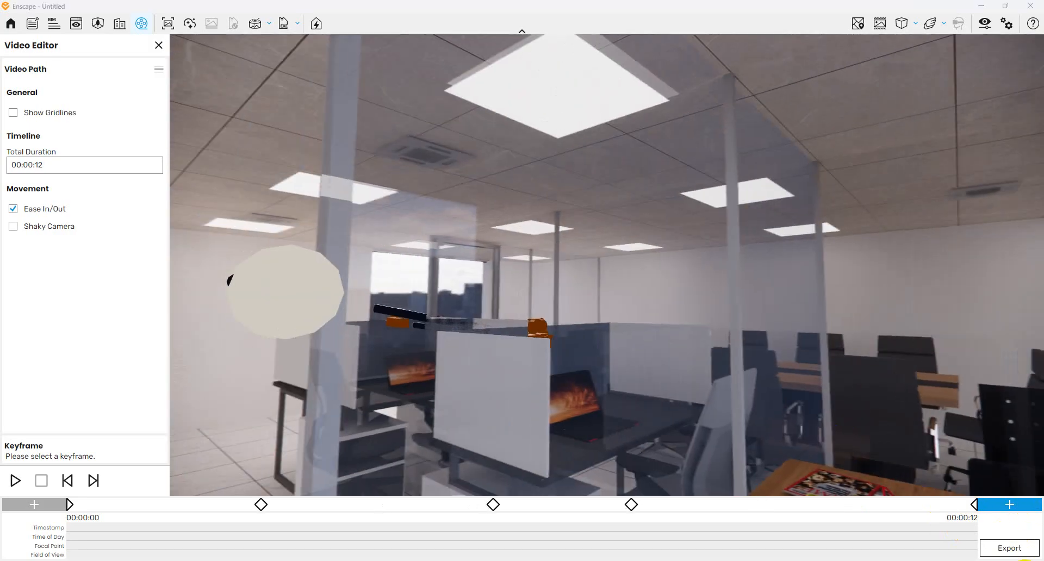
Turn the camera around the lamp desk and add a sixth keyframe to the video path.
drag(565, 337, 427, 335)
scroll(363, 327, up, 2)
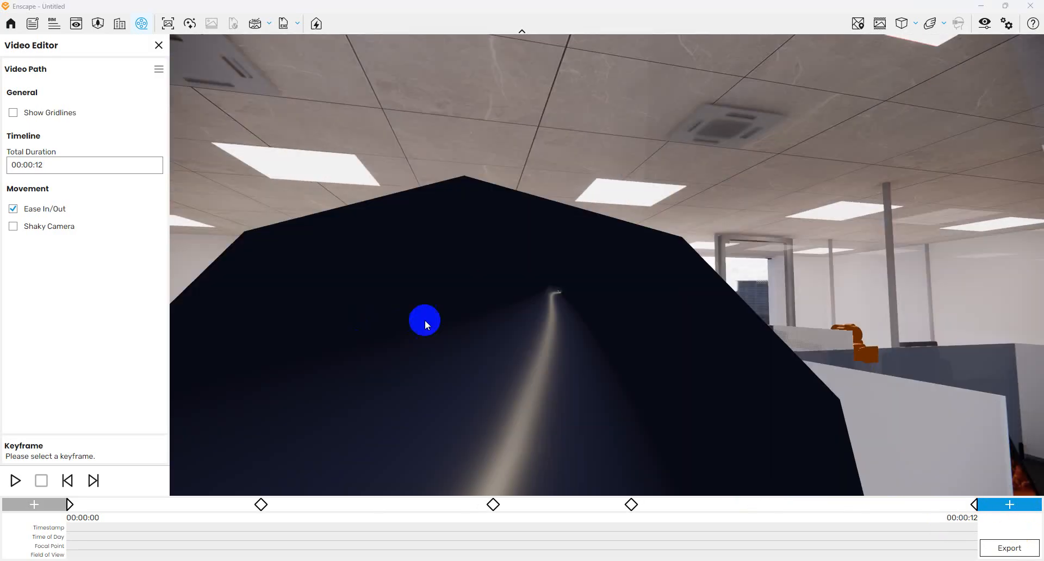
click(377, 321)
scroll(416, 326, up, 2)
scroll(584, 325, down, 2)
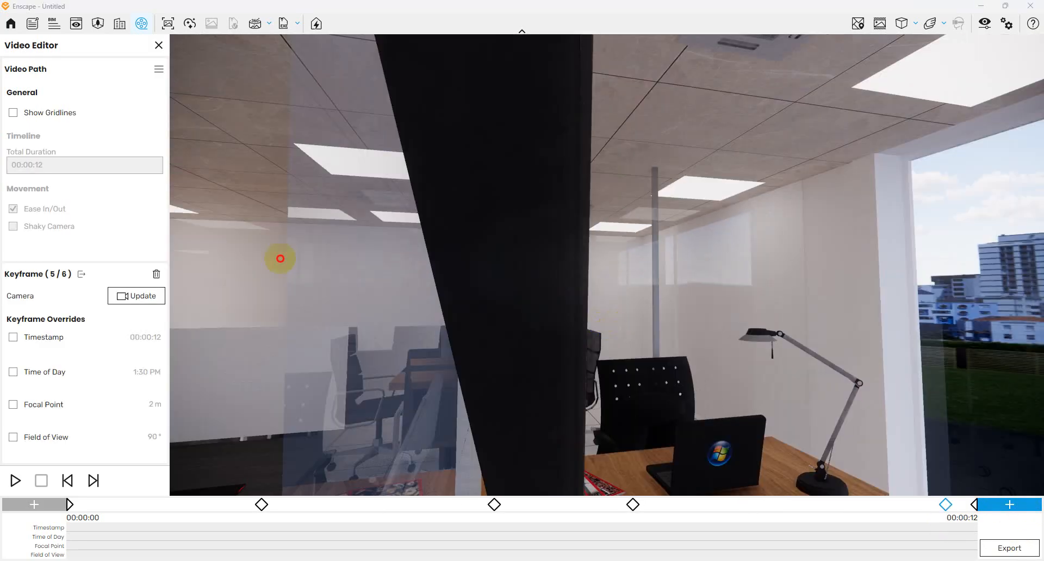
Move the camera from the lamp desk toward the bare wall with the ceiling air conditioner and add a seventh keyframe.
drag(280, 259, 879, 354)
drag(348, 327, 692, 361)
scroll(642, 326, up, 3)
drag(643, 330, 637, 328)
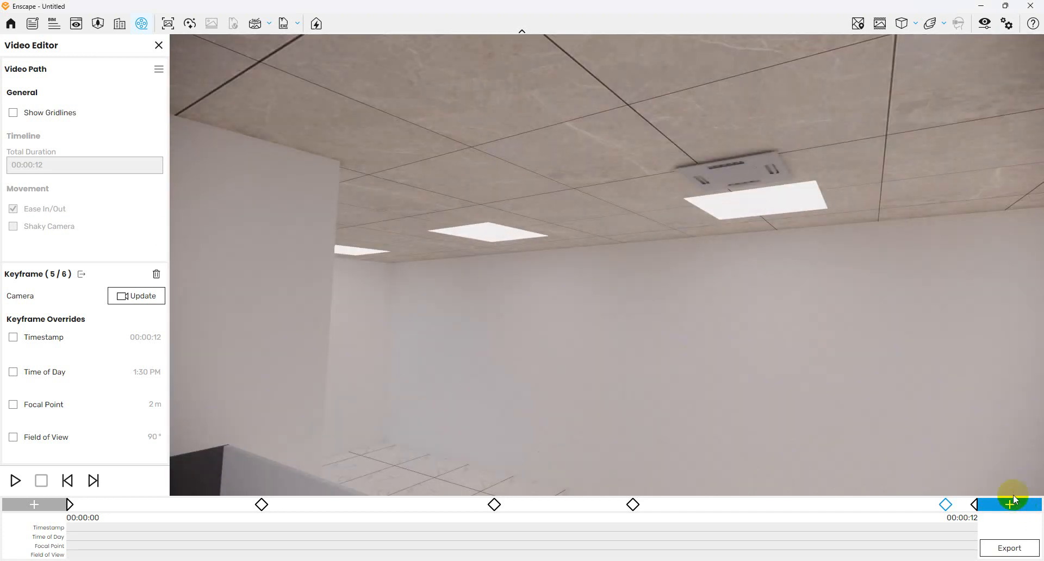
drag(303, 413, 590, 434)
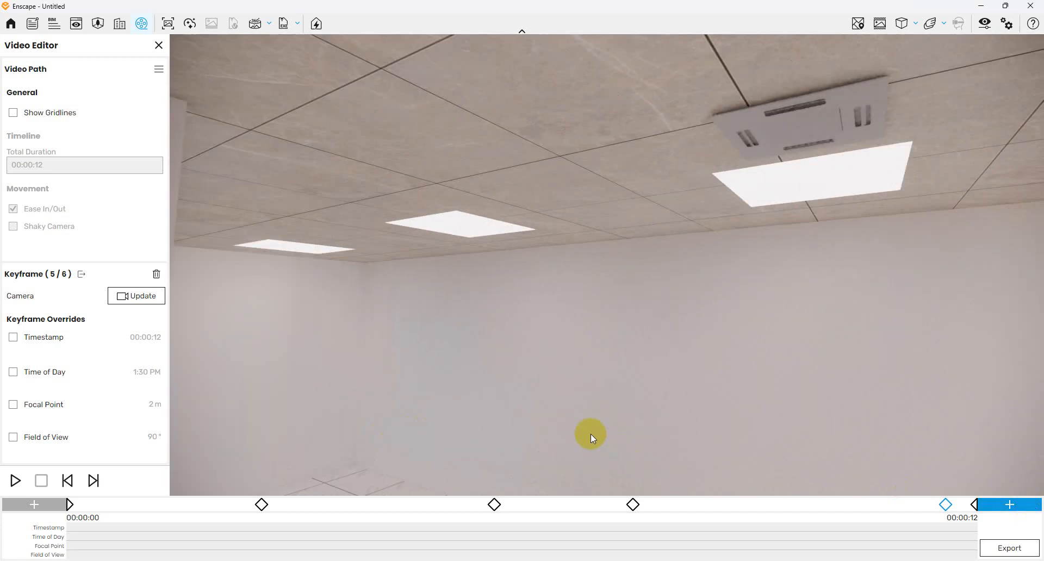
scroll(590, 433, up, 2)
click(1007, 505)
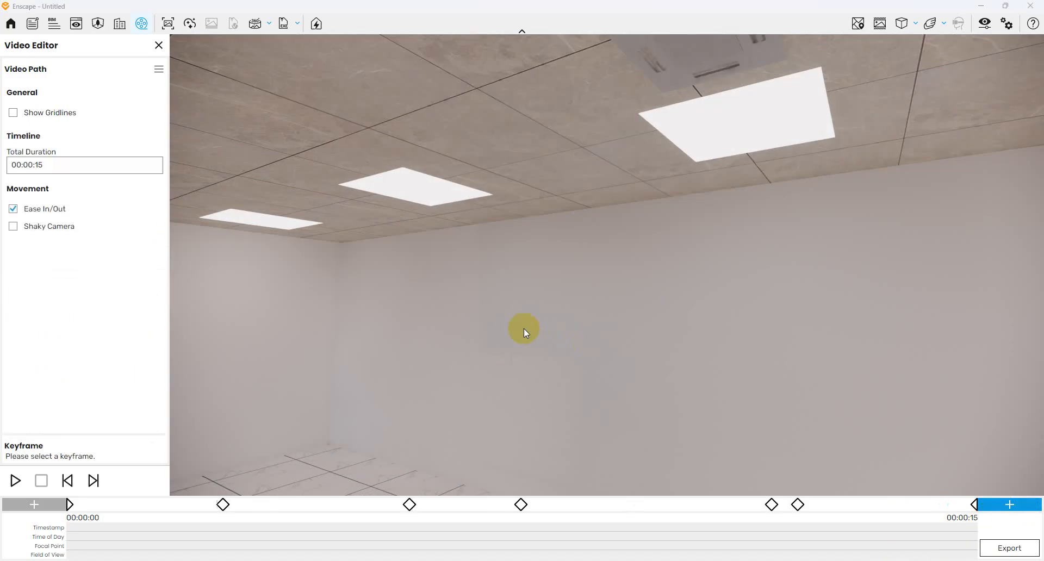
Turn the camera past the bare walls to the wooden counter with the coffee cups and add an eighth keyframe.
drag(496, 387, 881, 396)
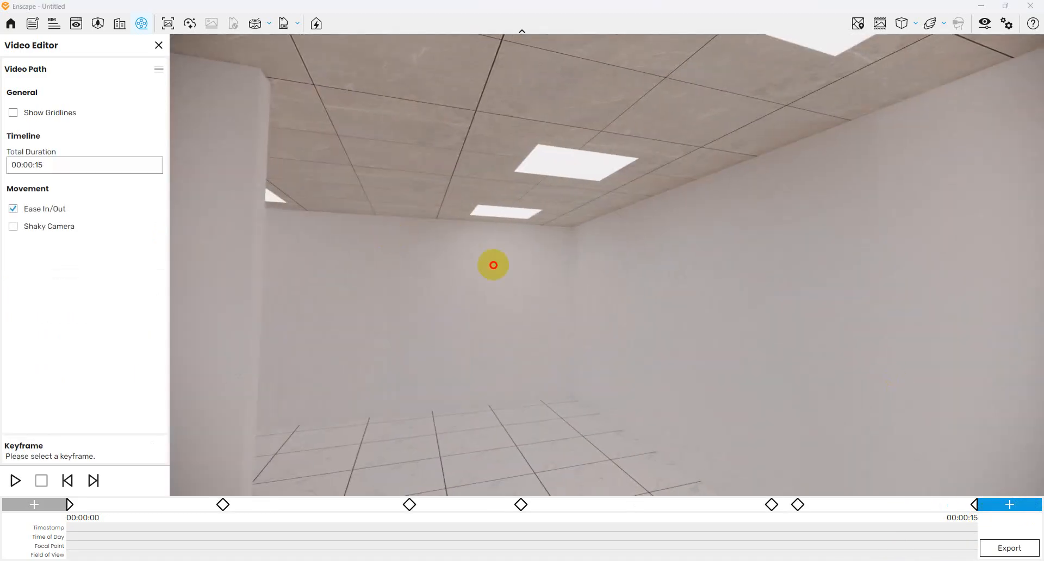
drag(492, 263, 710, 347)
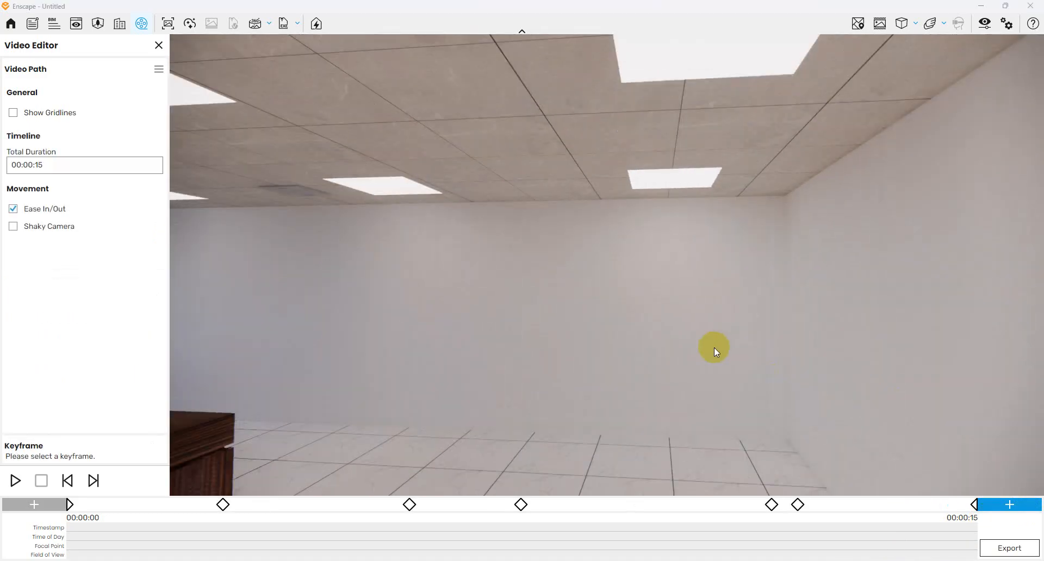
right_drag(711, 348, 286, 225)
drag(286, 225, 469, 328)
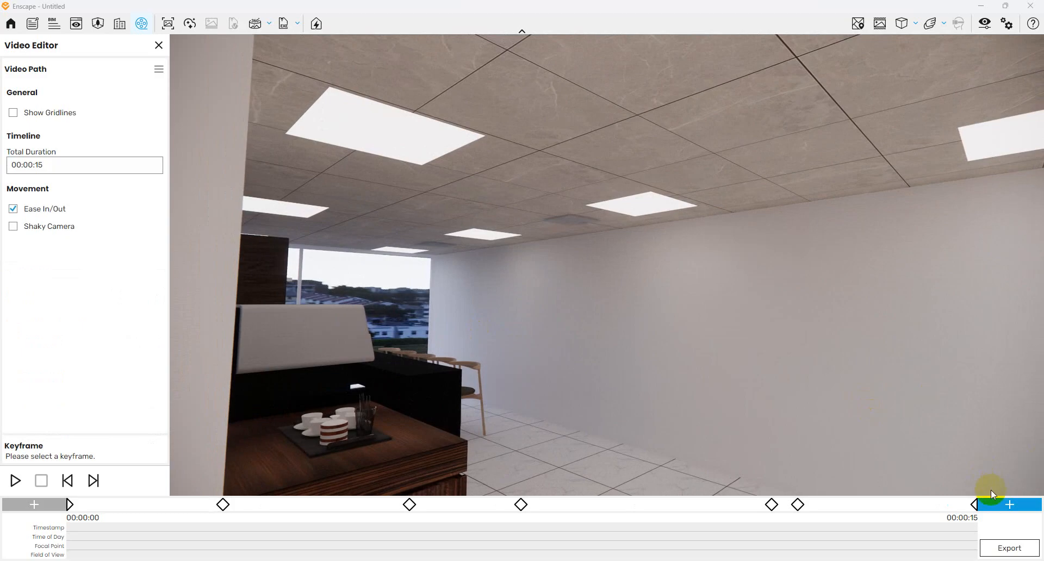
click(1003, 503)
Add two more keyframes looking down the pantry toward the windows, moving the camera to show more of the coffee machine in the second.
drag(636, 435, 456, 266)
right_drag(455, 266, 501, 442)
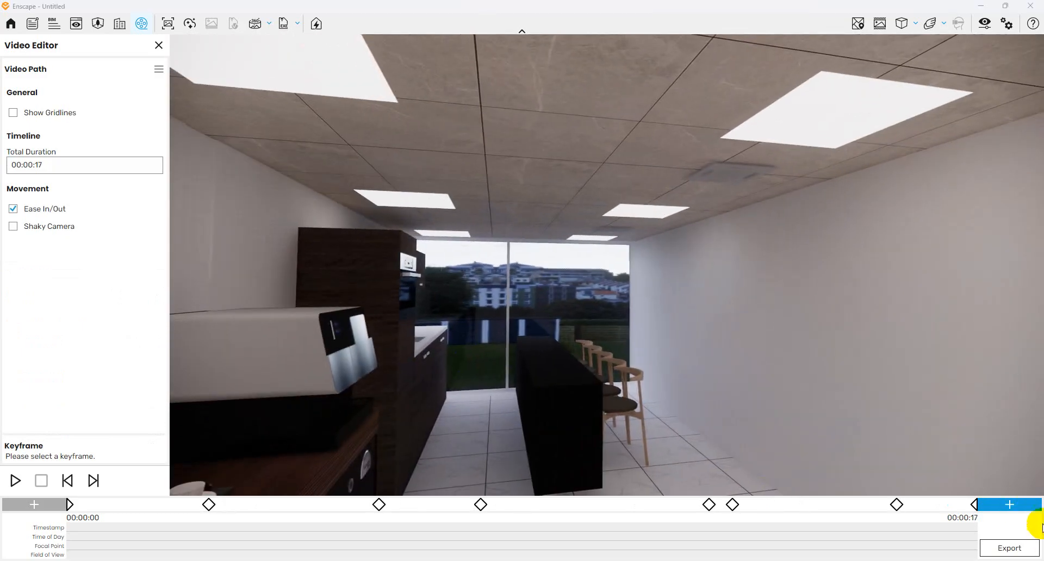
click(1021, 504)
right_drag(442, 377, 485, 373)
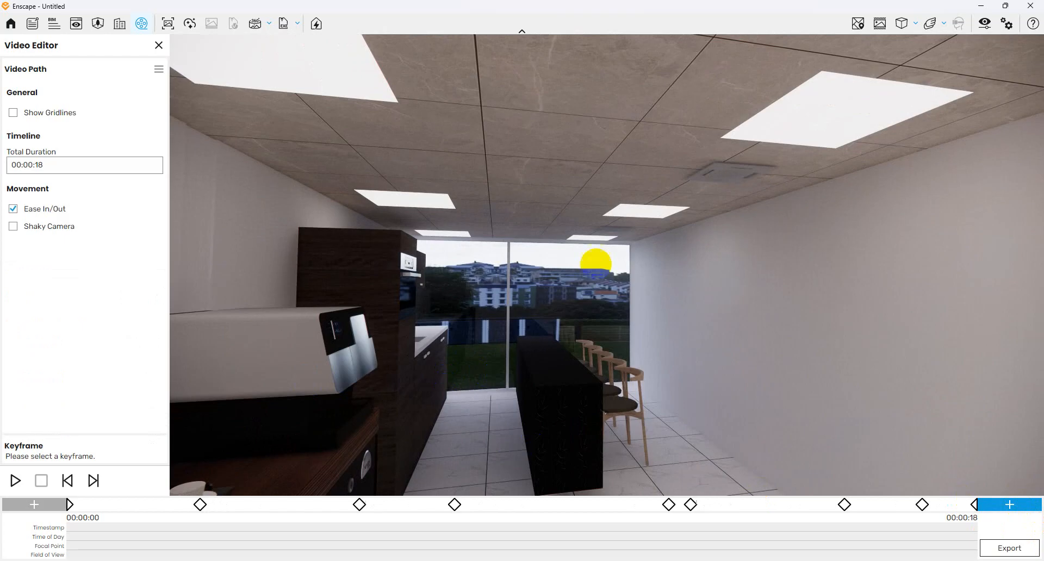
right_drag(596, 262, 821, 422)
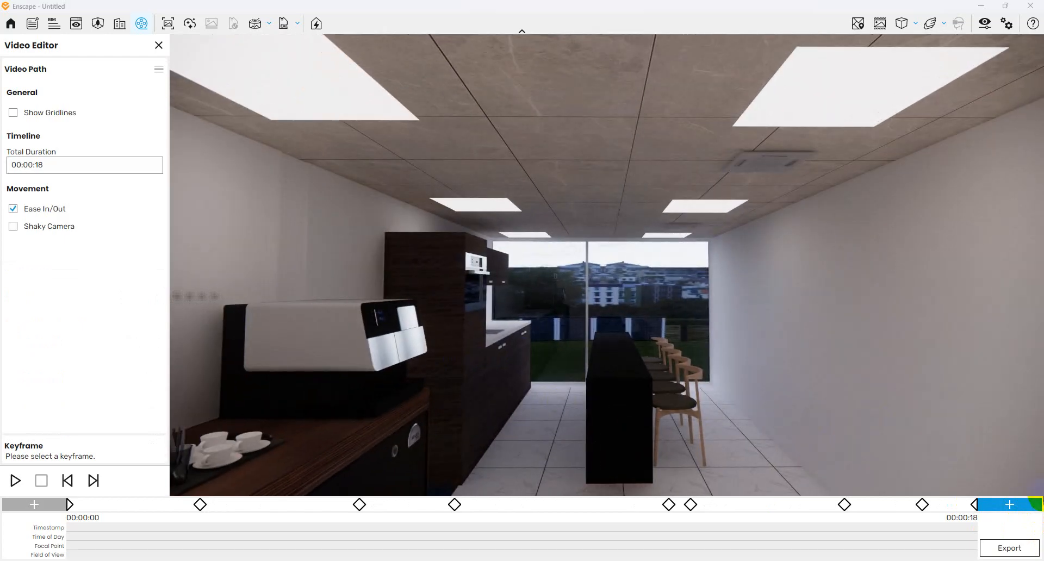
click(1025, 507)
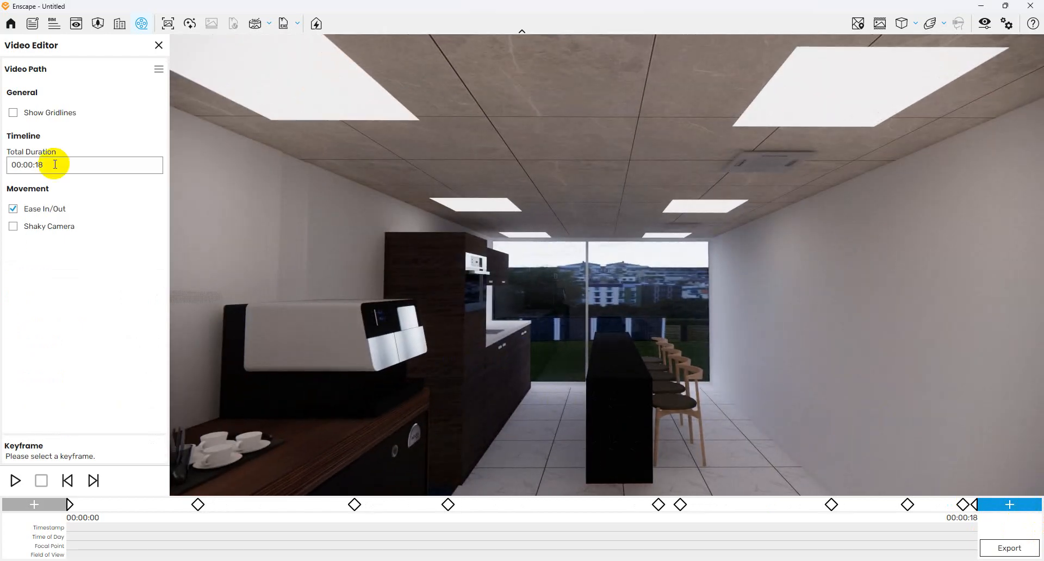
Set the video path's total duration to 30 seconds.
click(35, 165)
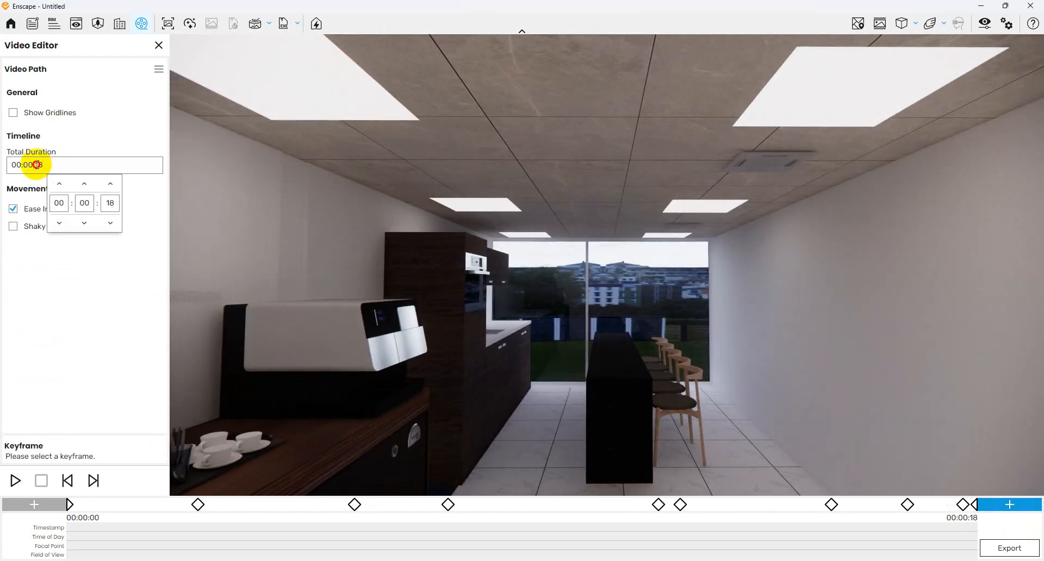
click(110, 184)
click(110, 185)
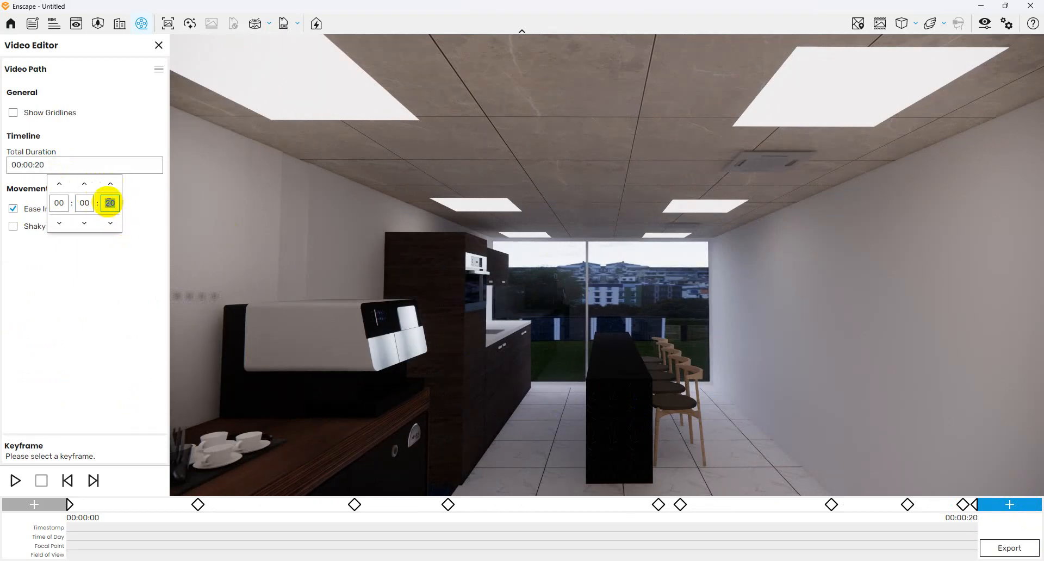
Start exporting the video path and proceed to choosing where to save the video.
click(1011, 550)
click(1012, 549)
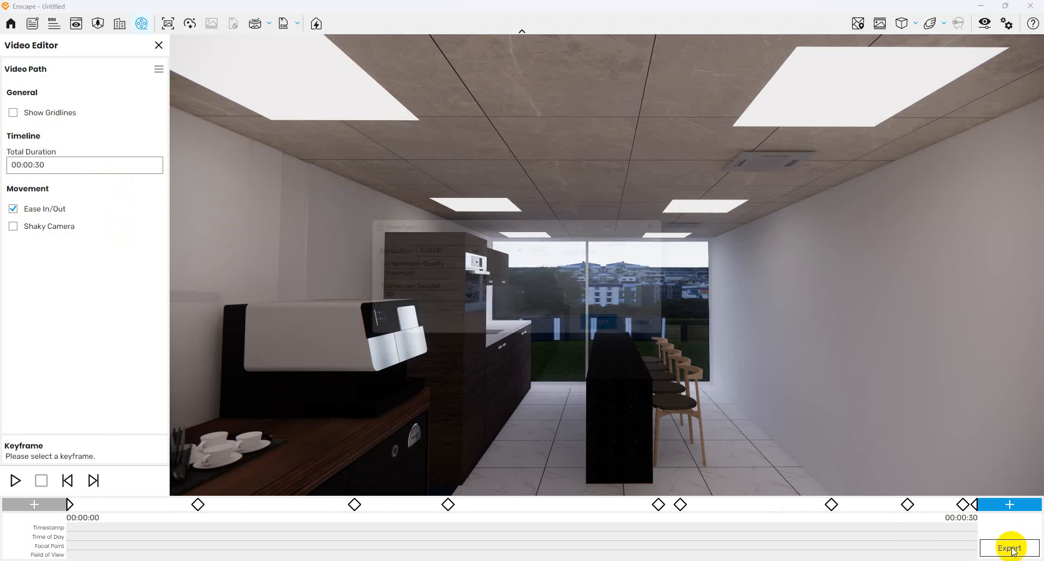
click(605, 332)
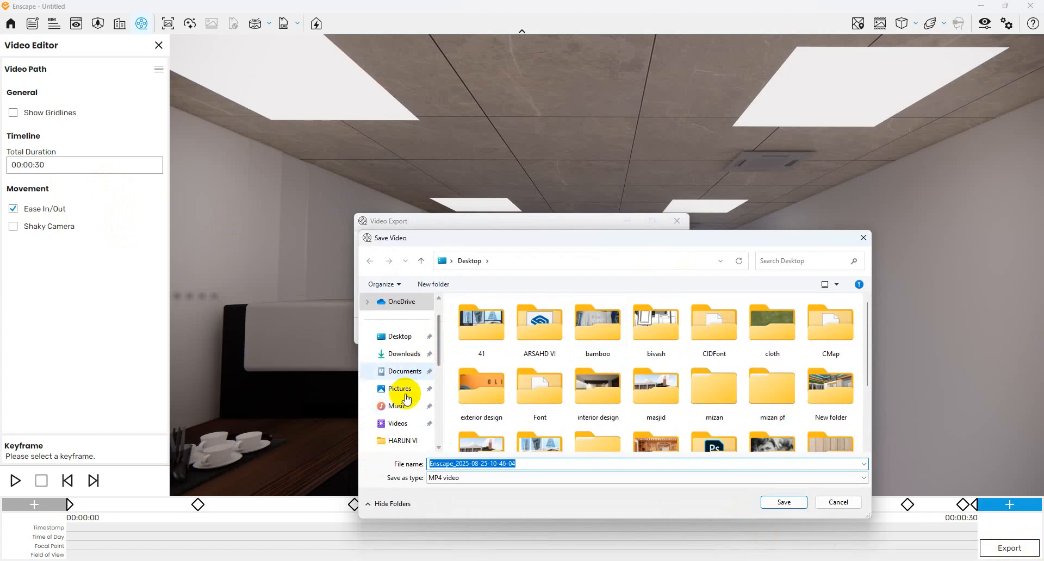
drag(440, 356, 408, 435)
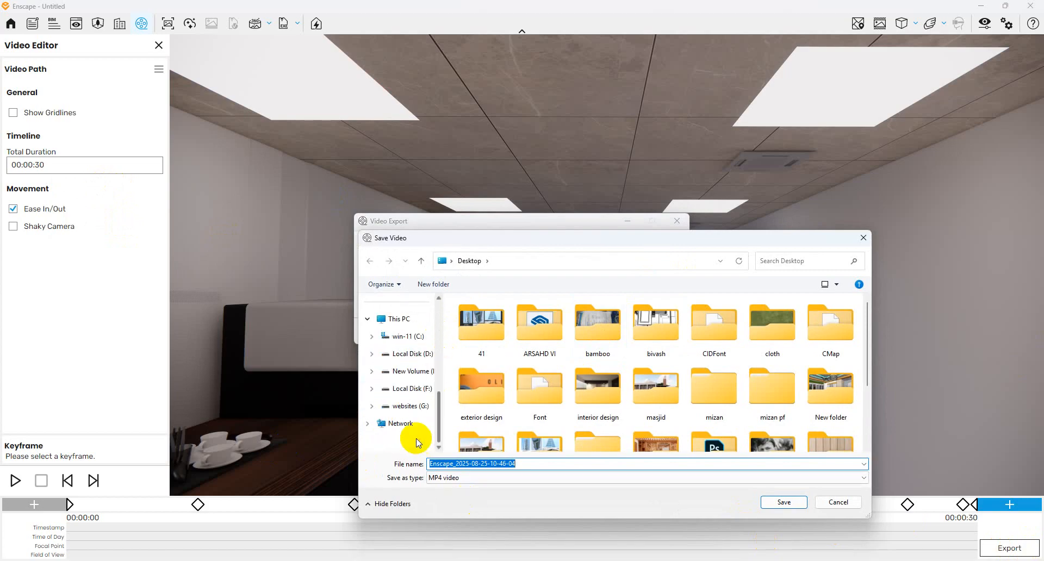
click(406, 388)
click(492, 379)
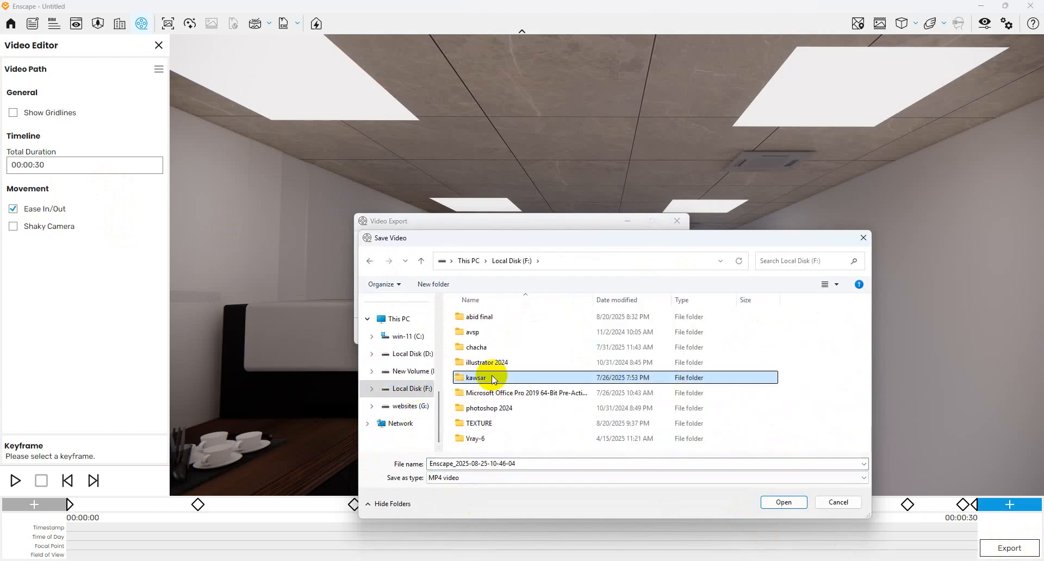
click(487, 429)
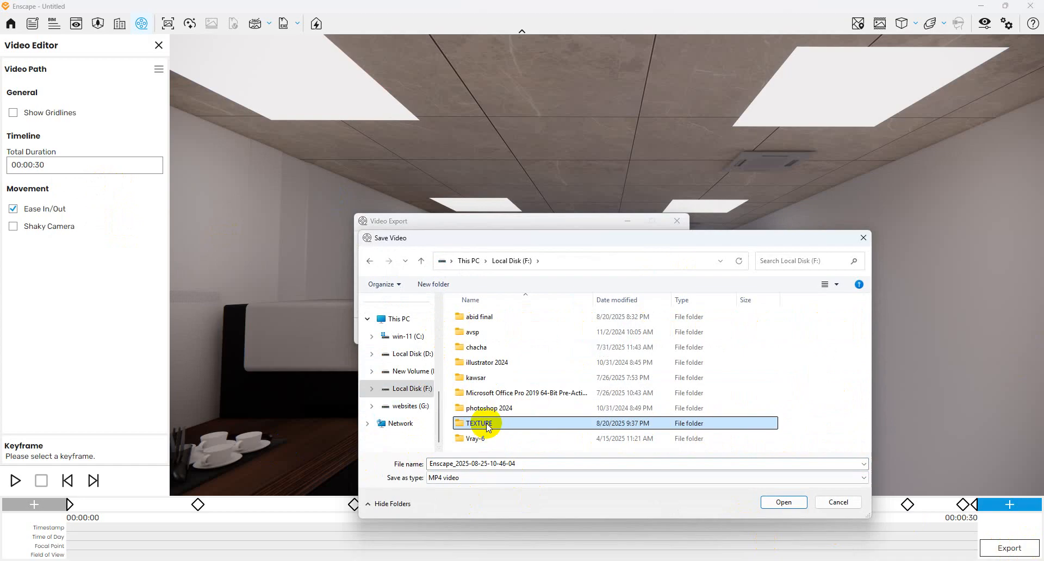
click(469, 261)
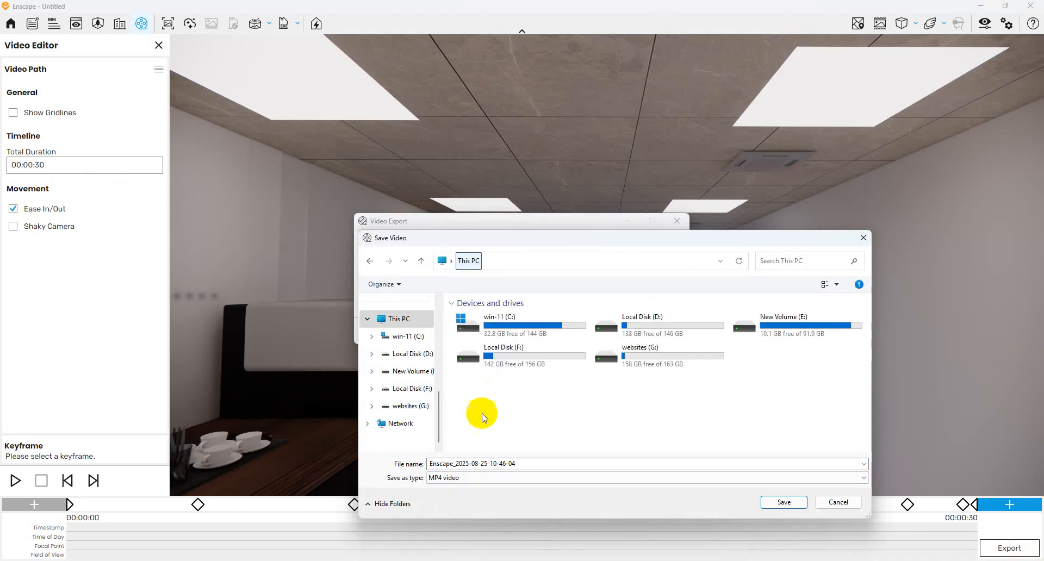
Choose the client's "skp" project folder on New Volume (E:) as the video's save location.
click(772, 326)
click(789, 336)
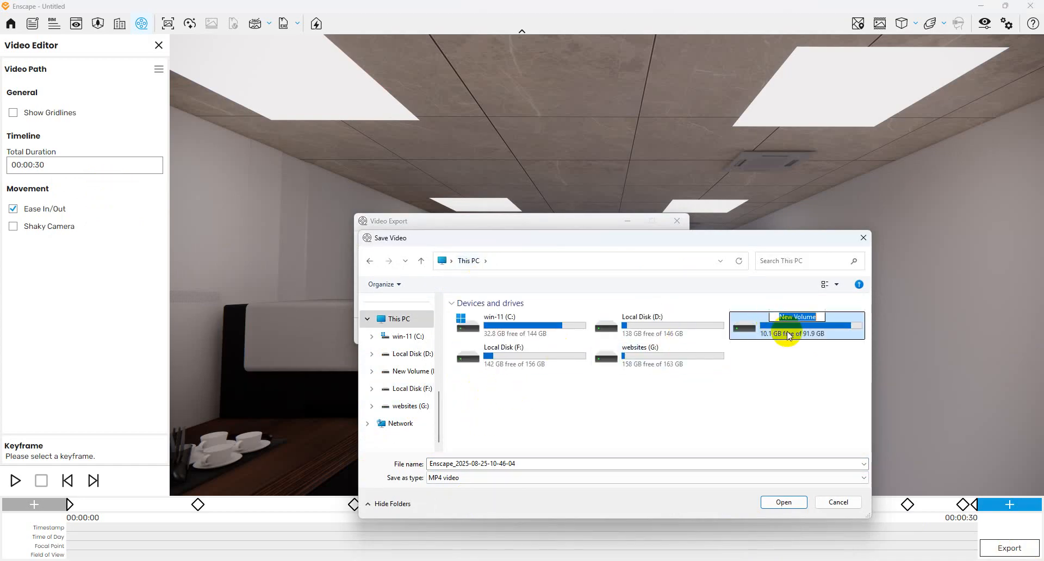
double_click(785, 333)
click(546, 406)
key(s)
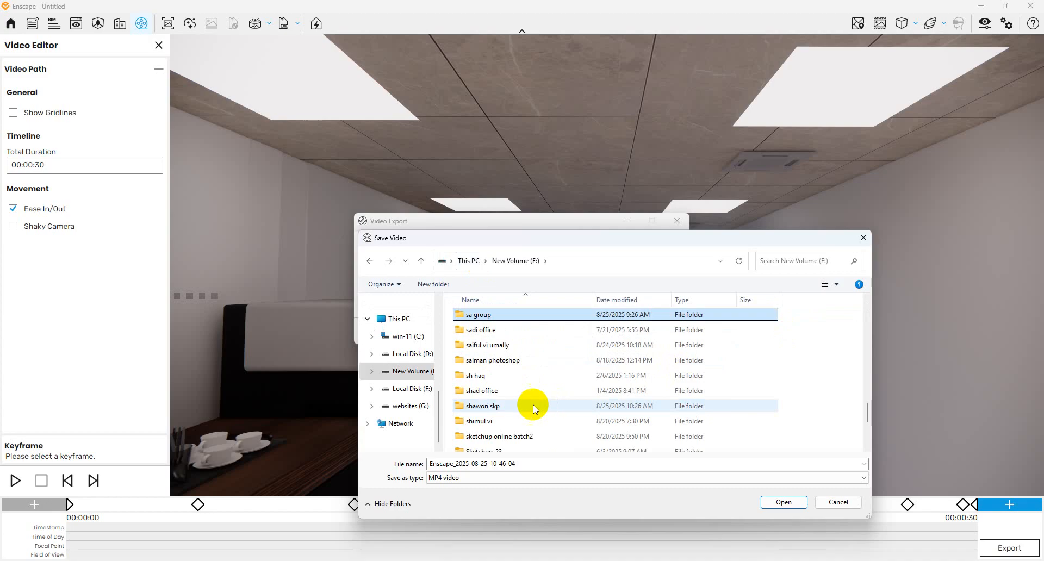
double_click(478, 404)
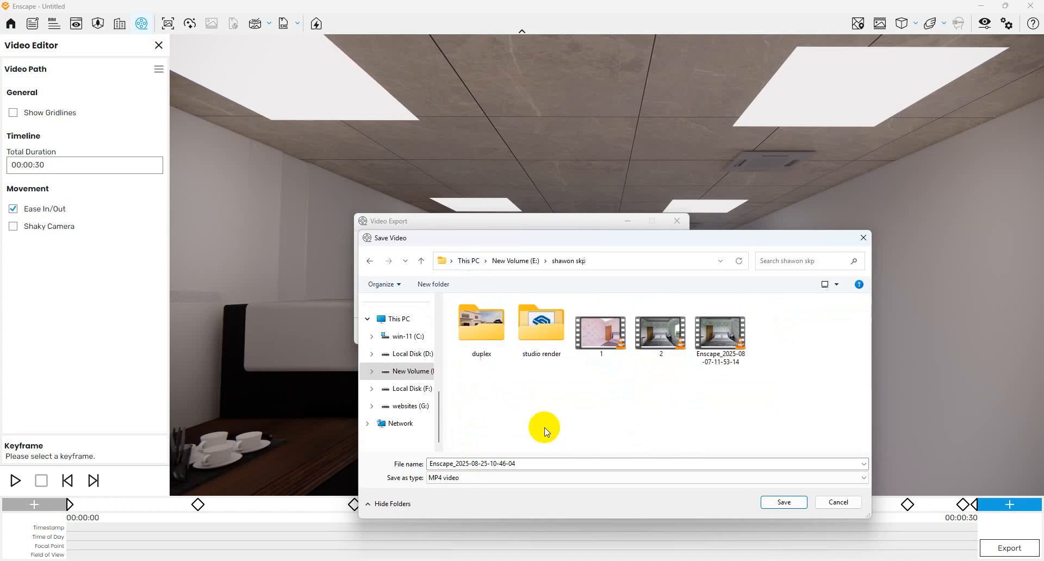
Create a folder named office in the project folder and export the walkthrough into it as an MP4 video.
click(527, 463)
key(ctrl+a)
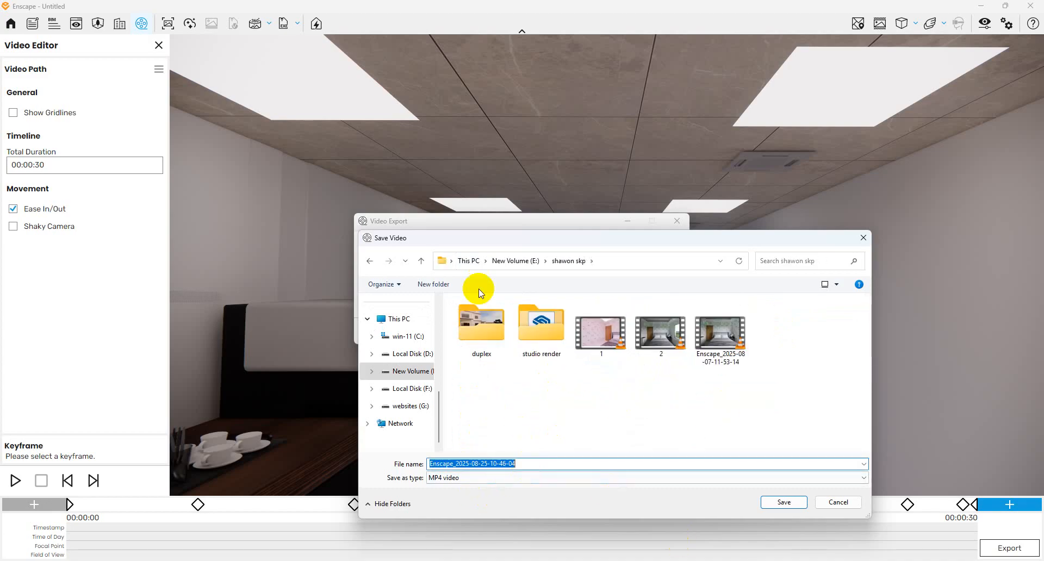
click(441, 297)
click(445, 288)
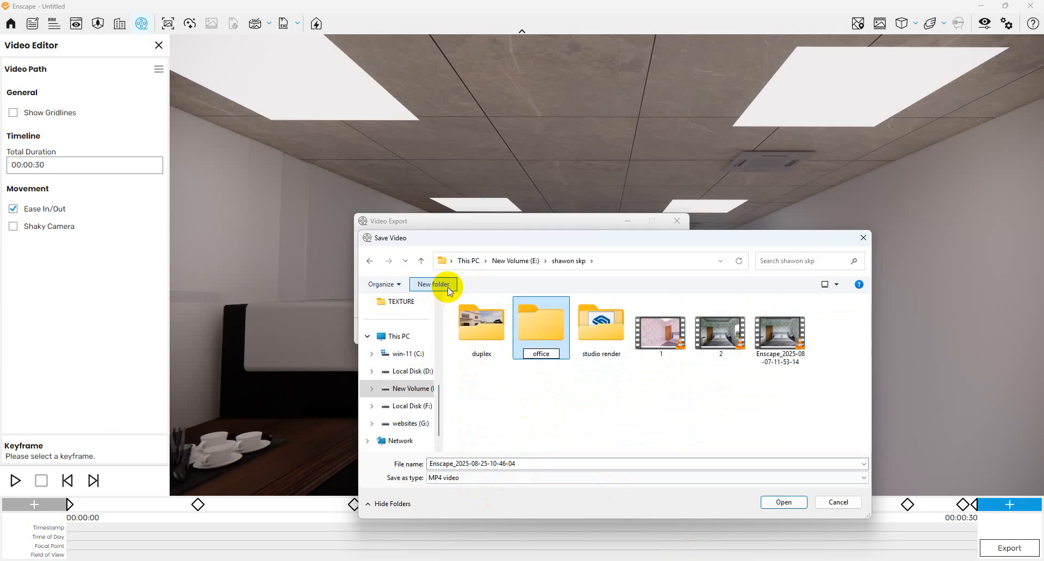
key(Return)
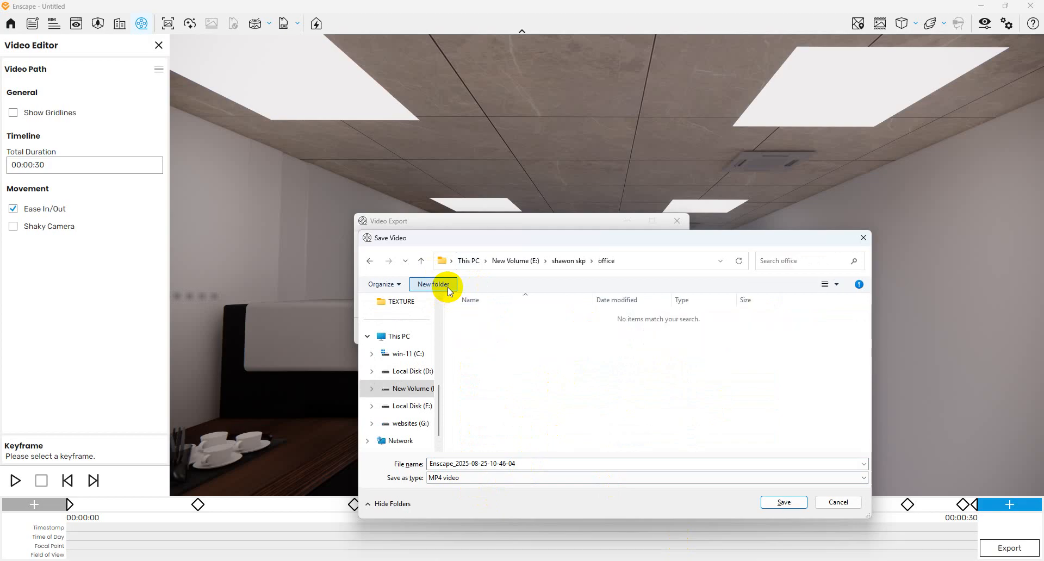
click(569, 465)
click(788, 510)
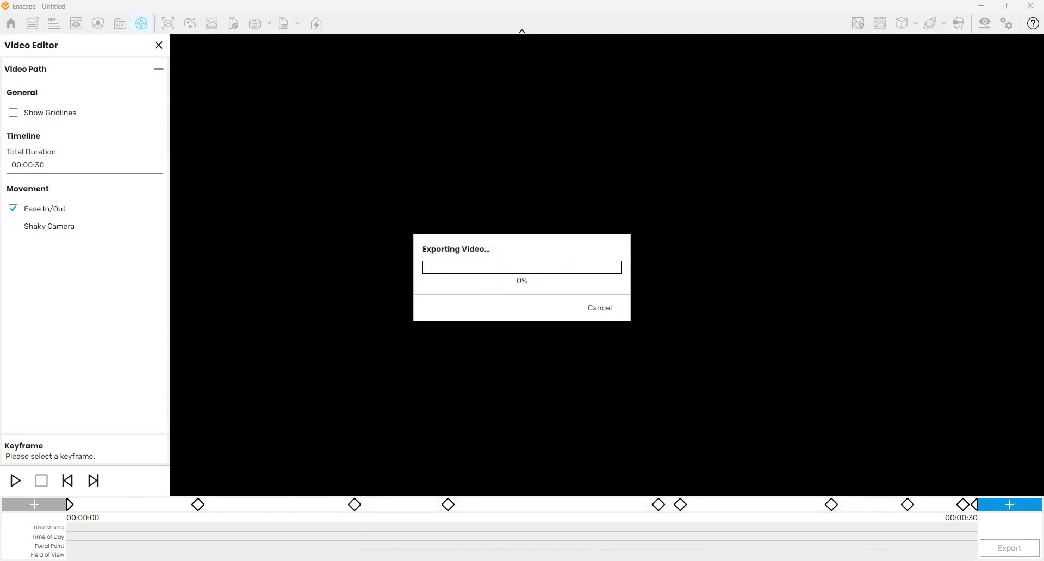